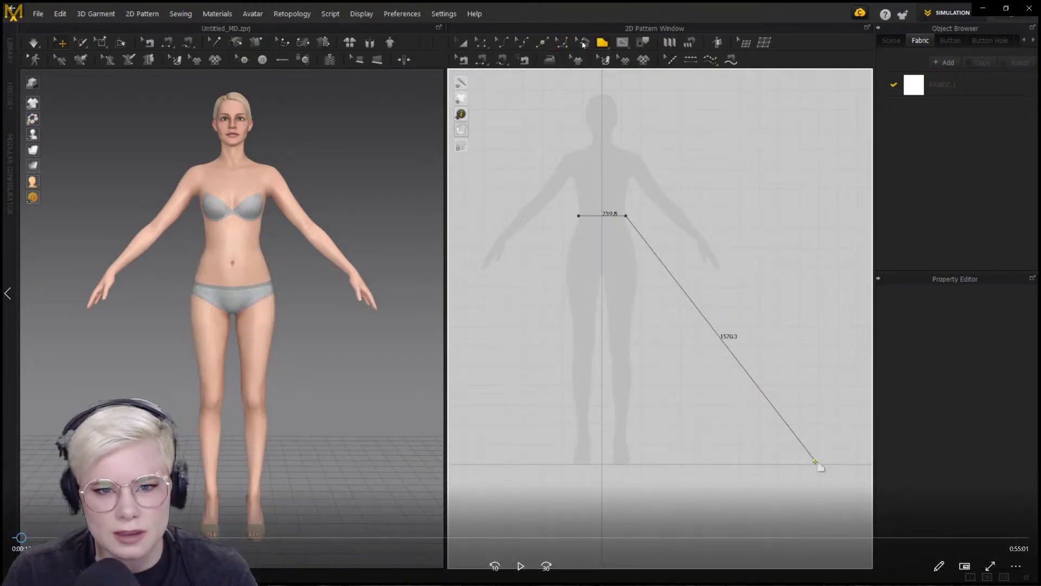
{"action": "left_click", "coordinate": [520, 566]}
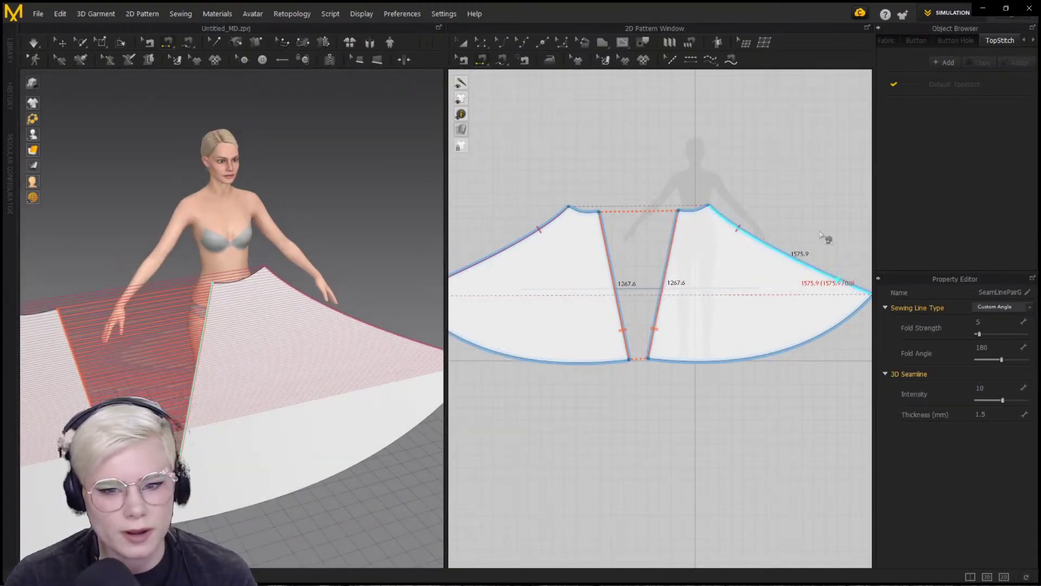
Rotate and move the right-hand 2D pattern's skirt panel in 3D so it stands beside the avatar's left side
{"action": "left_click", "coordinate": [458, 48]}
{"action": "right_click_drag", "start_coordinate": [308, 368], "coordinate": [314, 387]}
{"action": "left_click", "coordinate": [296, 375]}
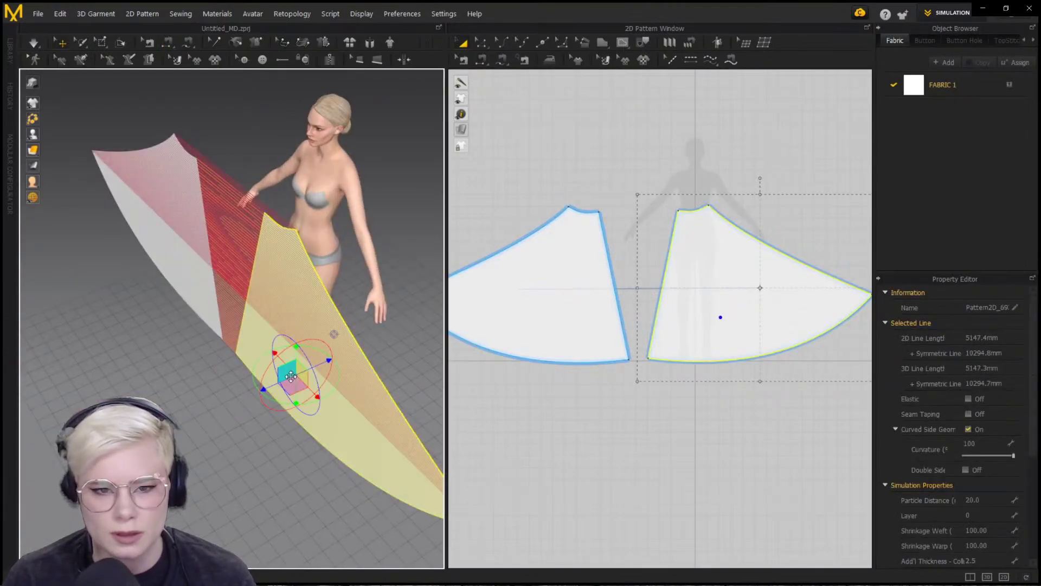
{"action": "left_click_drag", "start_coordinate": [268, 396], "coordinate": [318, 386]}
{"action": "left_click_drag", "start_coordinate": [327, 293], "coordinate": [400, 280]}
Turn the other skirt panel towards the avatar's right side and move both panels close to the legs
{"action": "left_click", "coordinate": [169, 198]}
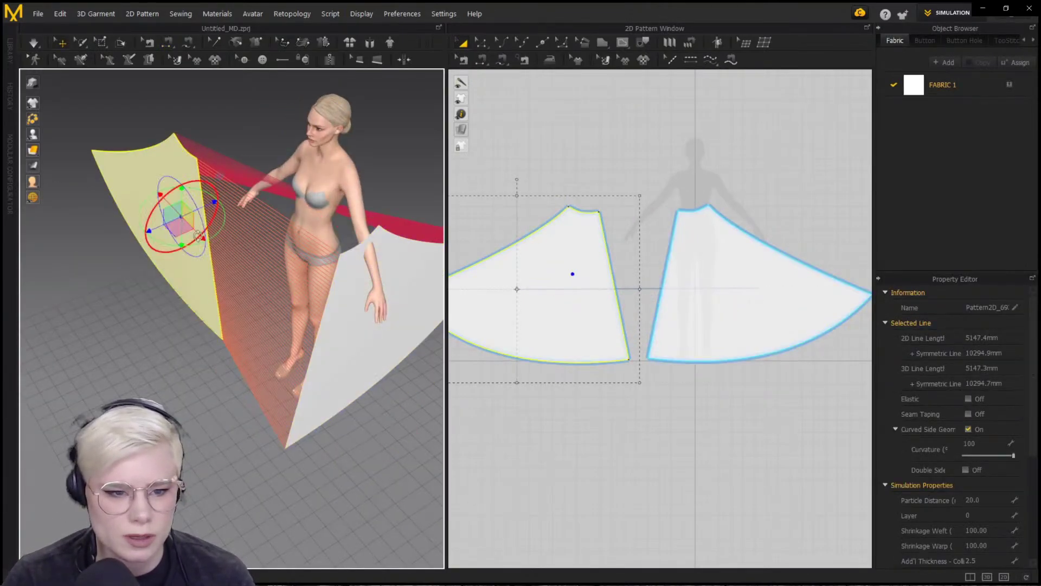
{"action": "left_click_drag", "start_coordinate": [204, 242], "coordinate": [165, 245]}
{"action": "left_click_drag", "start_coordinate": [190, 176], "coordinate": [209, 176]}
{"action": "key", "text": "2"}
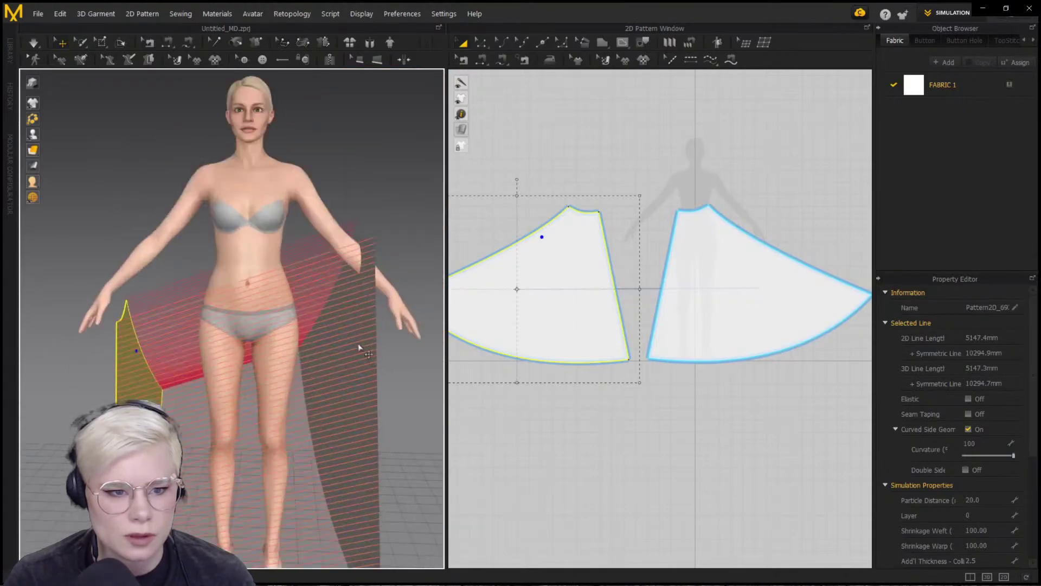
{"action": "left_click_drag", "start_coordinate": [358, 348], "coordinate": [319, 356]}
{"action": "left_click_drag", "start_coordinate": [143, 416], "coordinate": [191, 360]}
{"action": "mouse_move", "coordinate": [249, 332]}
{"action": "right_mouse_down"}
{"action": "mouse_move", "coordinate": [359, 345]}
{"action": "mouse_move", "coordinate": [297, 404]}
{"action": "mouse_move", "coordinate": [235, 344]}
{"action": "right_mouse_up"}
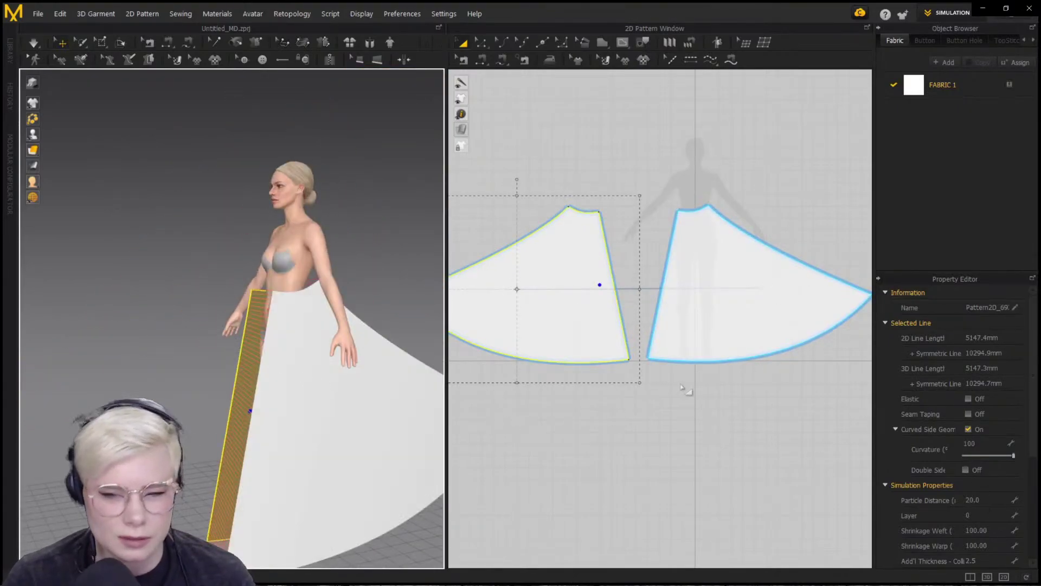
Turn on Elastic for the panels' waist edges, simulate the skirt, and pull its waistline into place on the avatar
{"action": "left_click", "coordinate": [592, 211]}
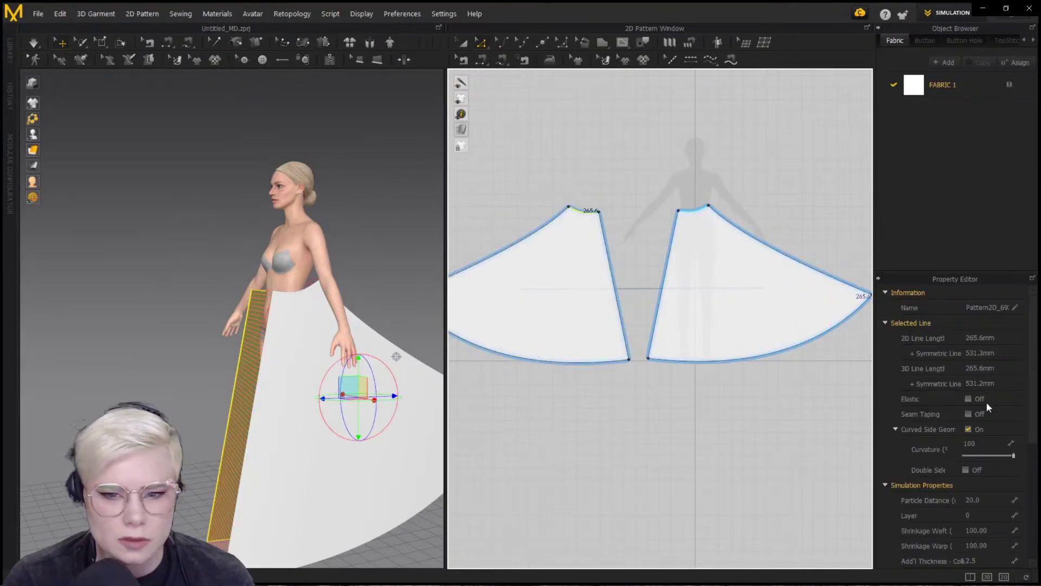
{"action": "left_click", "coordinate": [968, 399]}
{"action": "key", "text": "2"}
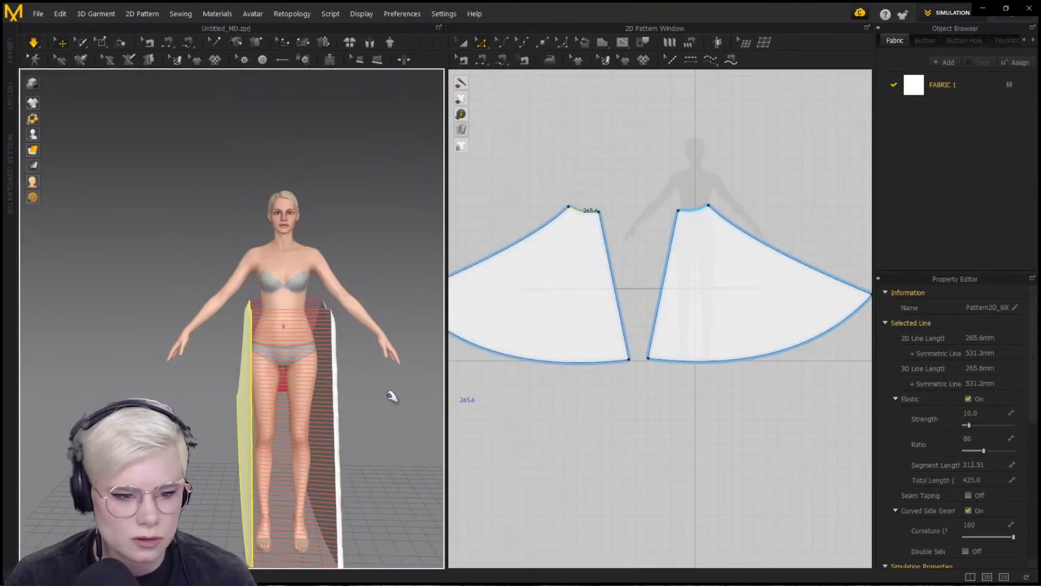
{"action": "key", "text": "space"}
{"action": "left_click_drag", "start_coordinate": [276, 326], "coordinate": [403, 302]}
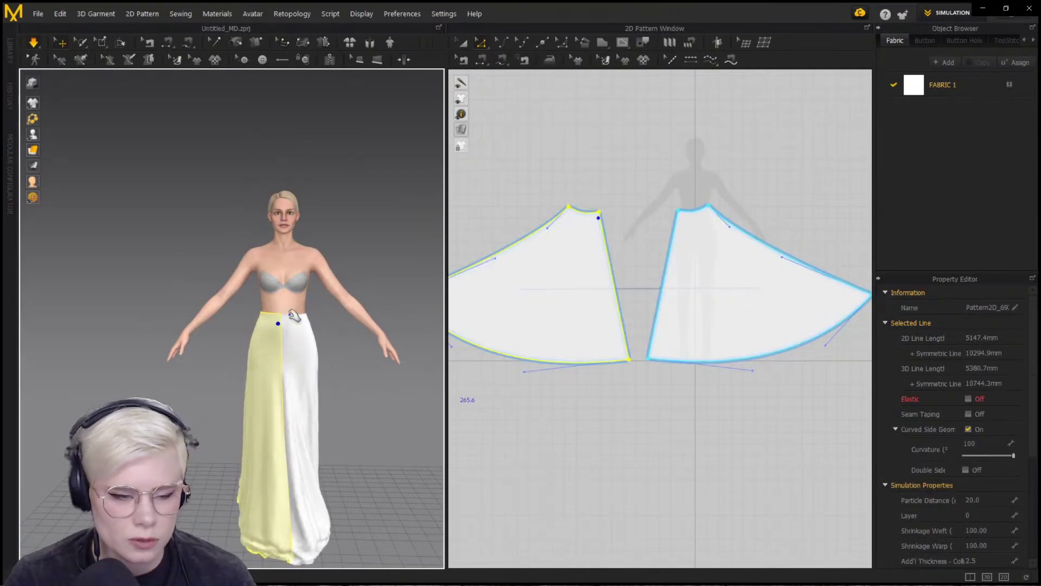
{"action": "left_click_drag", "start_coordinate": [301, 323], "coordinate": [322, 318]}
Set the pressure of the left skirt panel to 1 so it inflates away from the body
{"action": "left_click", "coordinate": [624, 190]}
{"action": "key", "text": "a"}
{"action": "left_click", "coordinate": [588, 236]}
{"action": "left_click", "coordinate": [991, 514]}
{"action": "type", "text": "1"}
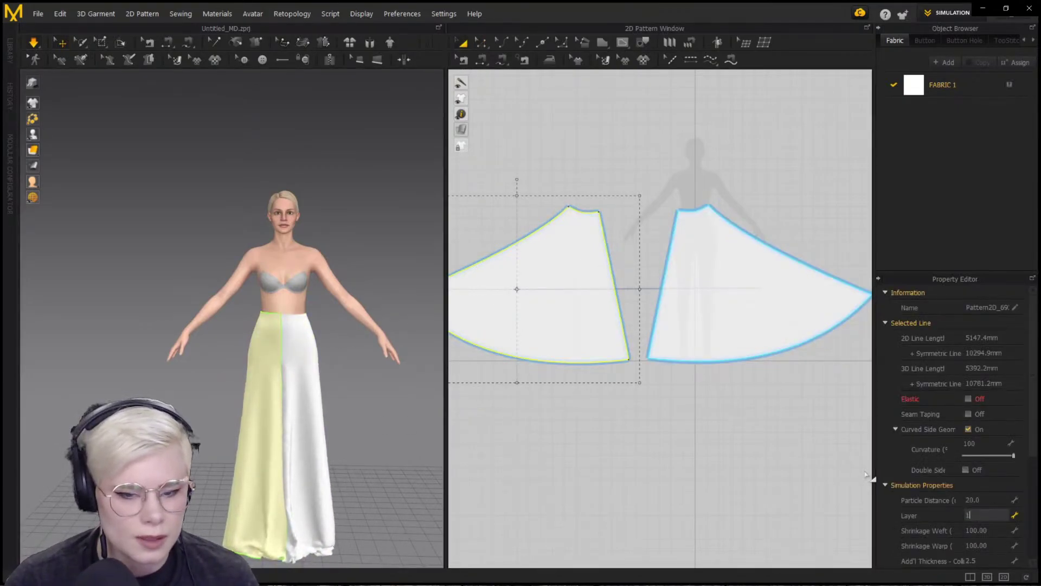
{"action": "scroll", "coordinate": [962, 516], "scroll_direction": "down", "scroll_amount": 2}
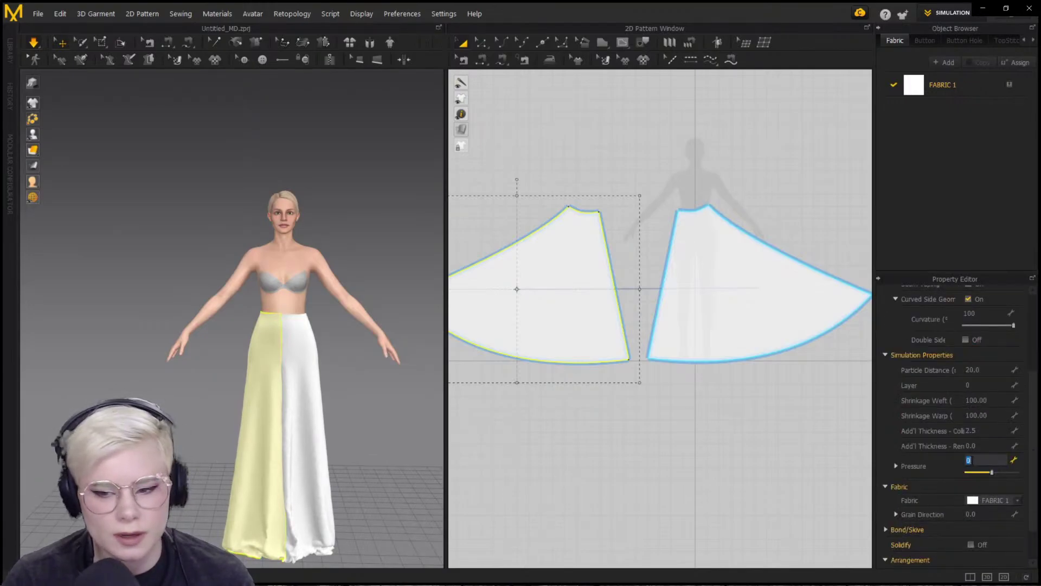
{"action": "left_click", "coordinate": [354, 512]}
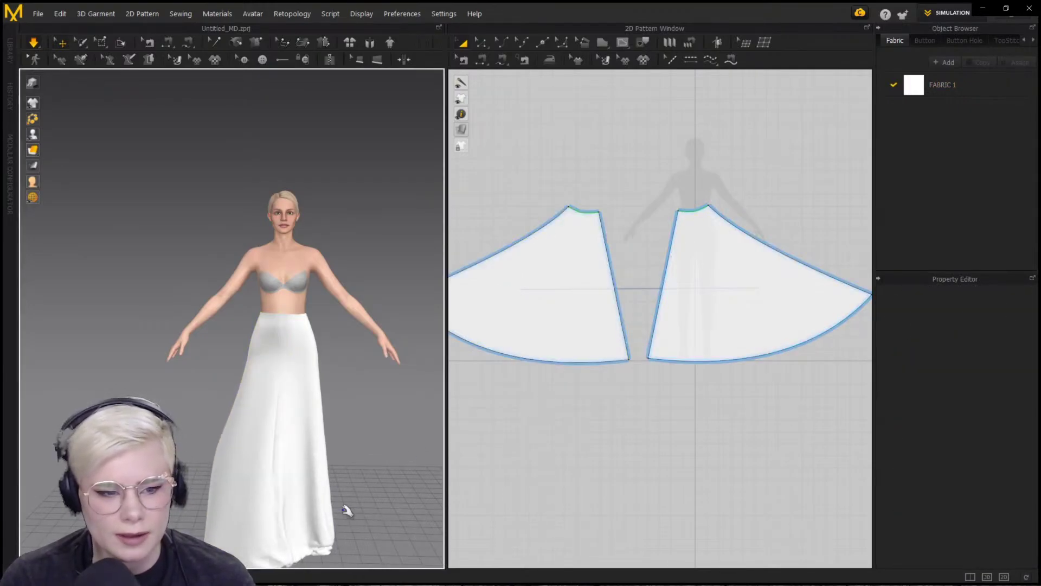
Pull the hem of both skirt panels outward during the simulation to spread the fabric around the legs
{"action": "left_click_drag", "start_coordinate": [334, 508], "coordinate": [365, 512]}
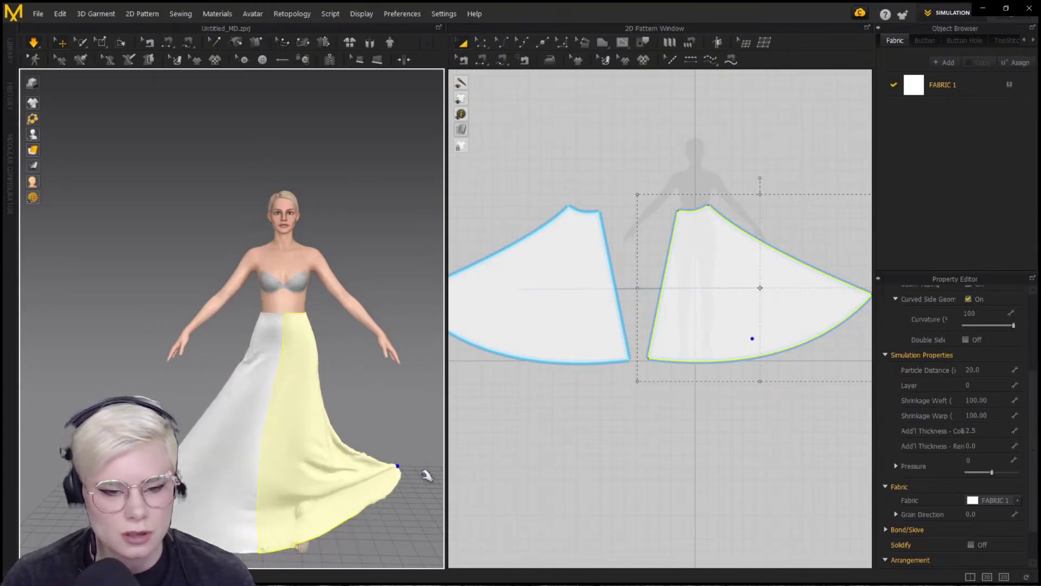
{"action": "left_click_drag", "start_coordinate": [395, 498], "coordinate": [380, 500]}
{"action": "right_click_drag", "start_coordinate": [271, 483], "coordinate": [402, 473]}
{"action": "scroll", "coordinate": [402, 471], "scroll_direction": "up", "scroll_amount": 2}
{"action": "middle_click_drag", "start_coordinate": [402, 472], "coordinate": [379, 425]}
{"action": "left_click_drag", "start_coordinate": [379, 426], "coordinate": [426, 436]}
{"action": "left_click_drag", "start_coordinate": [234, 484], "coordinate": [214, 495]}
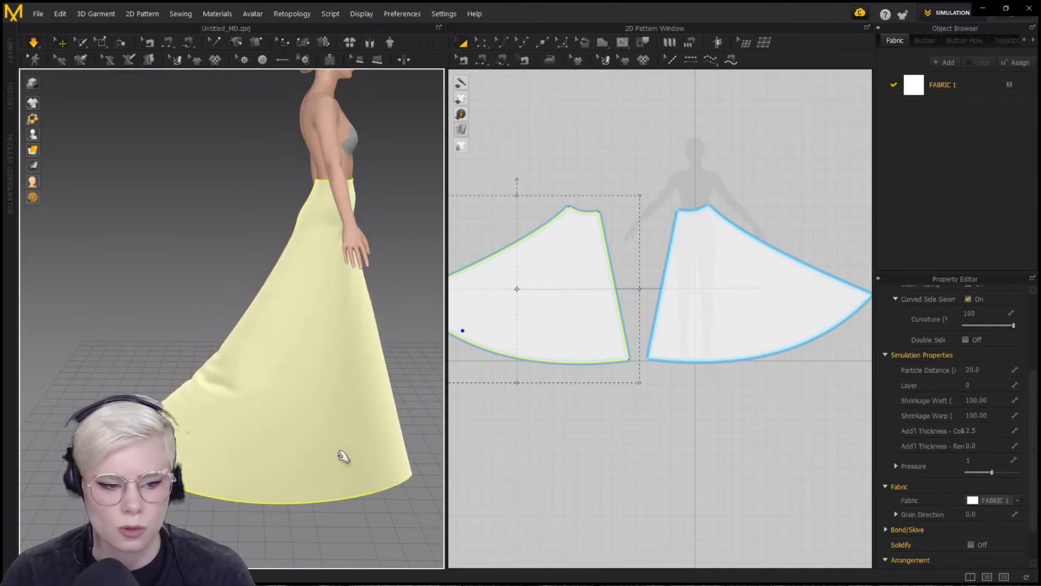
Pull the bunched hem free around the back and front of the simulated skirt
{"action": "right_click_drag", "start_coordinate": [345, 456], "coordinate": [302, 457]}
{"action": "middle_click_drag", "start_coordinate": [302, 458], "coordinate": [271, 347]}
{"action": "left_click_drag", "start_coordinate": [281, 346], "coordinate": [349, 354]}
{"action": "left_click_drag", "start_coordinate": [275, 387], "coordinate": [321, 361]}
{"action": "key", "text": "2"}
{"action": "right_click_drag", "start_coordinate": [382, 363], "coordinate": [330, 370]}
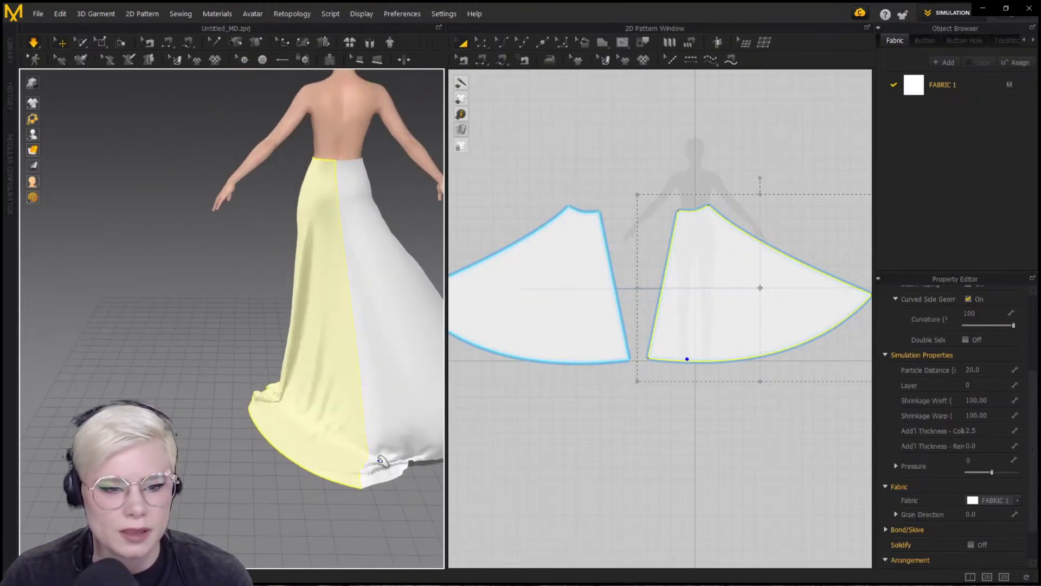
{"action": "left_click_drag", "start_coordinate": [392, 474], "coordinate": [432, 533]}
{"action": "left_click_drag", "start_coordinate": [253, 399], "coordinate": [577, 397]}
{"action": "key", "text": "2"}
{"action": "left_click_drag", "start_coordinate": [204, 423], "coordinate": [216, 425]}
Select both skirt panels, set their pressure to 1, and run the simulation
{"action": "left_click", "coordinate": [122, 349]}
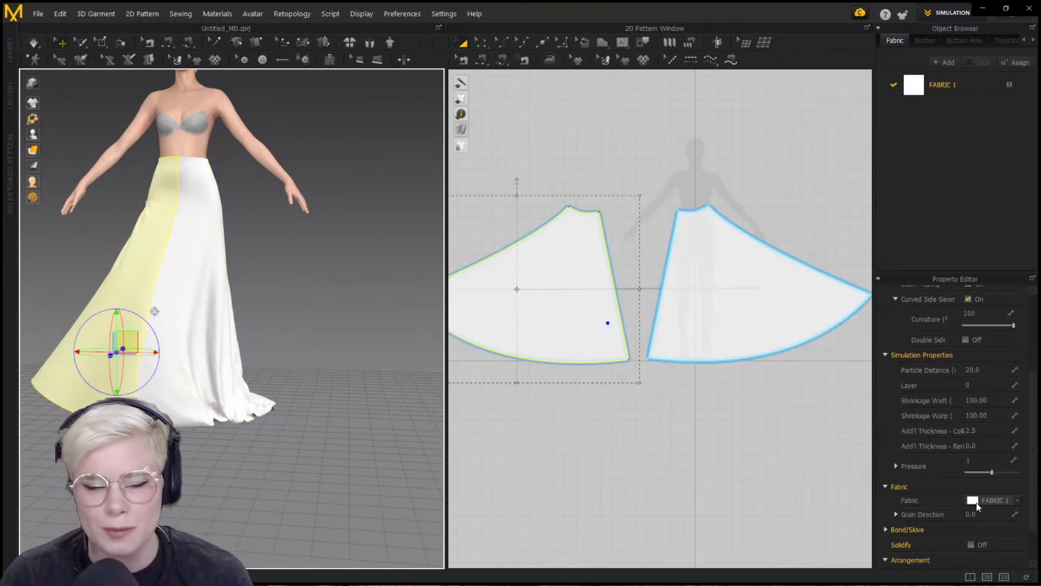
{"action": "scroll", "coordinate": [985, 522], "scroll_direction": "down", "scroll_amount": 2}
{"action": "left_click", "coordinate": [197, 368], "text": "shift"}
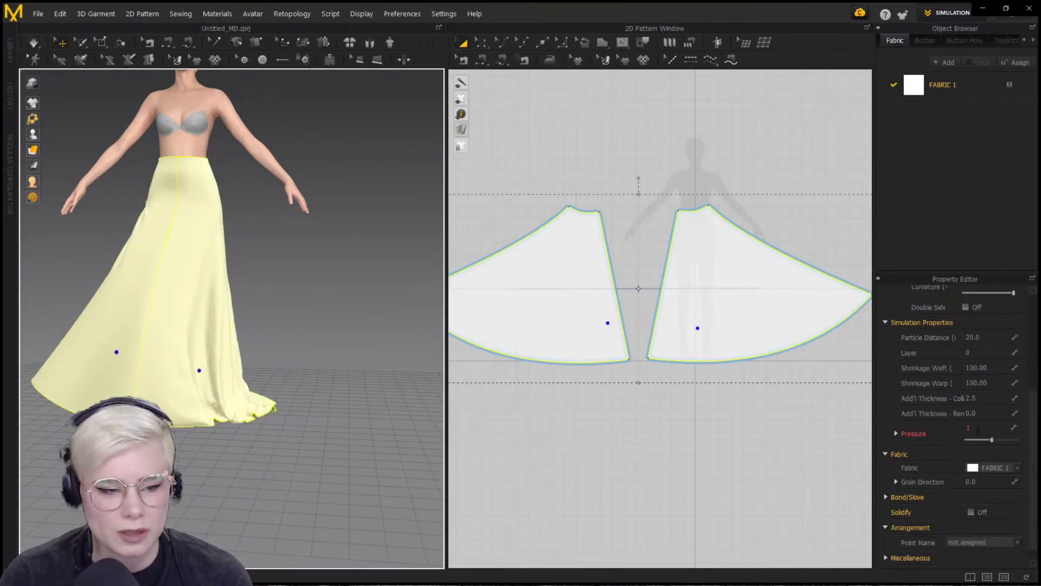
{"action": "left_click", "coordinate": [976, 428]}
{"action": "type", "text": "1"}
{"action": "key", "text": "Return"}
{"action": "key", "text": "space"}
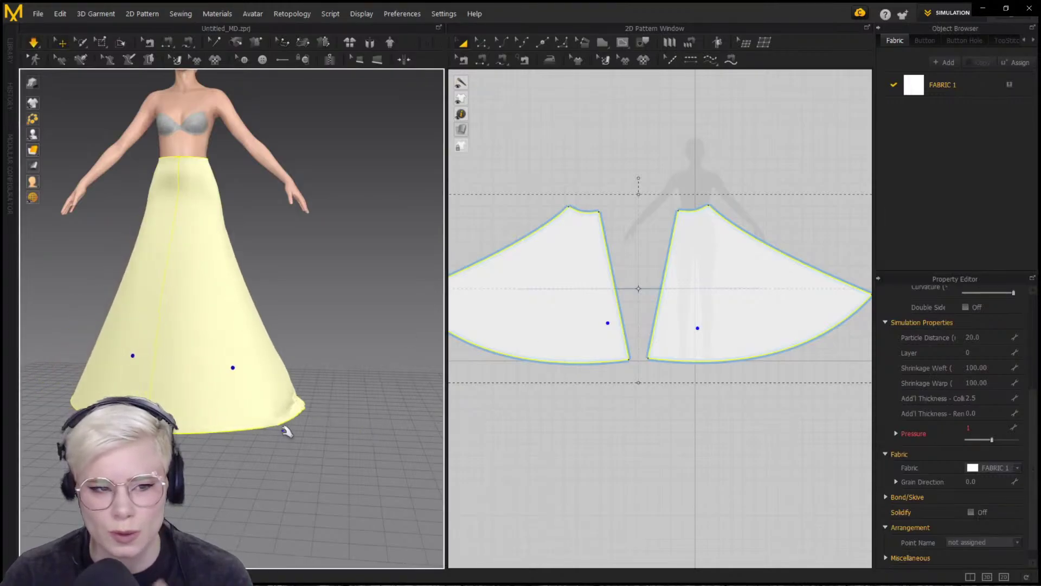
Pull the crumpled back corner of the inflated skirt's hem outward to untangle the train
{"action": "mouse_move", "coordinate": [283, 429]}
{"action": "right_mouse_down"}
{"action": "mouse_move", "coordinate": [346, 427]}
{"action": "mouse_move", "coordinate": [359, 451]}
{"action": "mouse_move", "coordinate": [302, 430]}
{"action": "right_mouse_up"}
{"action": "scroll", "coordinate": [354, 442], "scroll_direction": "up", "scroll_amount": 1}
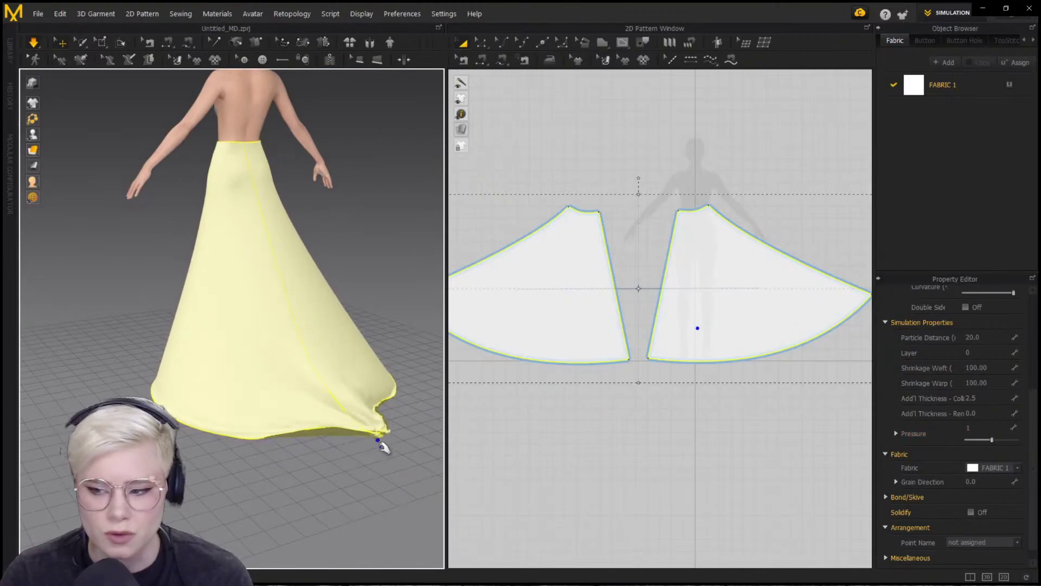
{"action": "left_click_drag", "start_coordinate": [378, 440], "coordinate": [394, 425]}
{"action": "right_click_drag", "start_coordinate": [394, 425], "coordinate": [392, 436]}
{"action": "left_click_drag", "start_coordinate": [388, 427], "coordinate": [383, 409]}
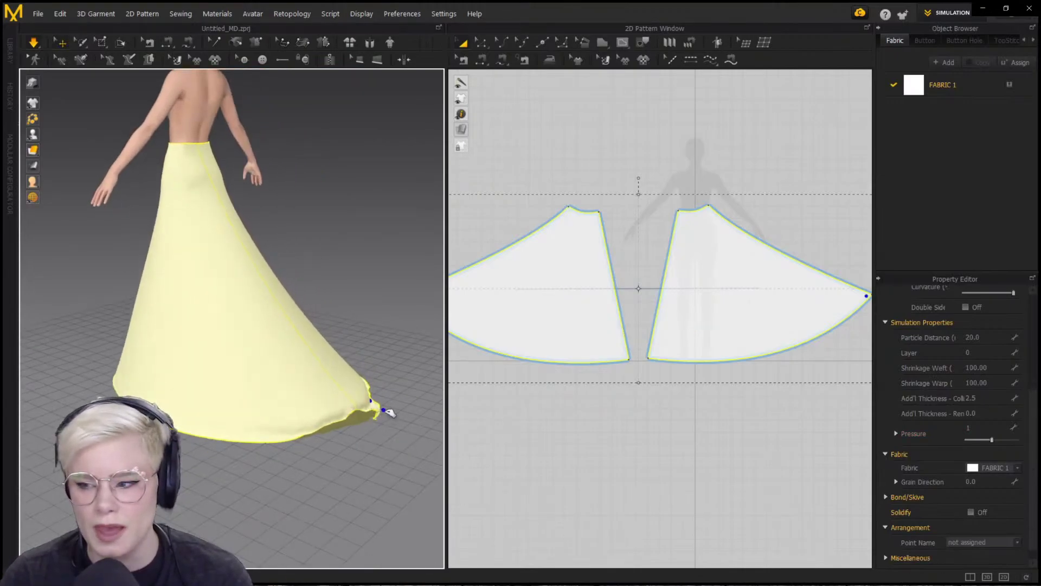
Bend the skirt panels' hem curve outward near the train tip in the 2D pattern and restart the simulation
{"action": "key", "text": "c"}
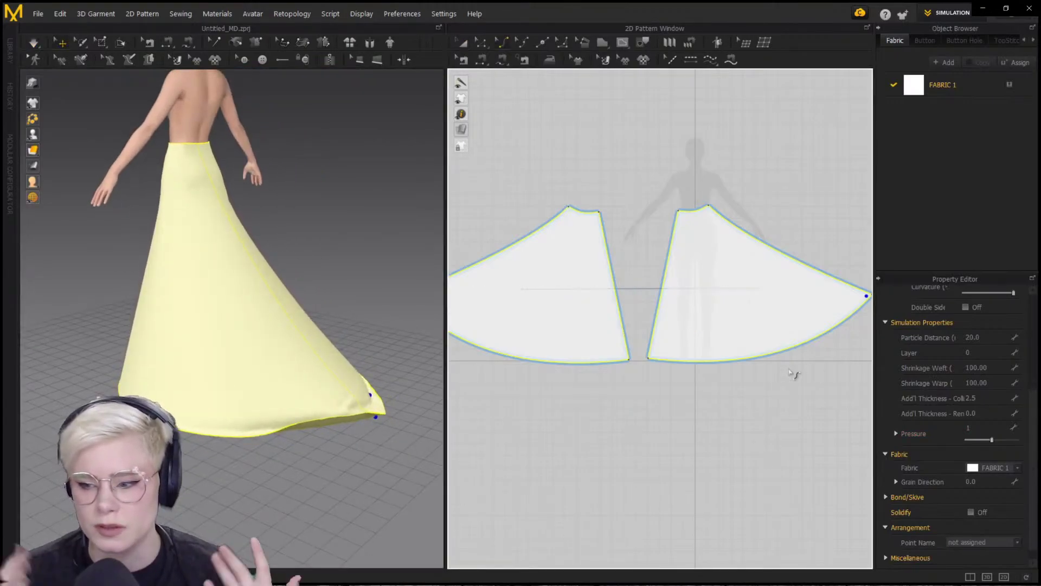
{"action": "middle_click_drag", "start_coordinate": [795, 374], "coordinate": [708, 380]}
{"action": "scroll", "coordinate": [727, 369], "scroll_direction": "up", "scroll_amount": 2}
{"action": "left_click", "coordinate": [761, 355]}
{"action": "left_click_drag", "start_coordinate": [756, 333], "coordinate": [805, 331]}
{"action": "key", "text": "space"}
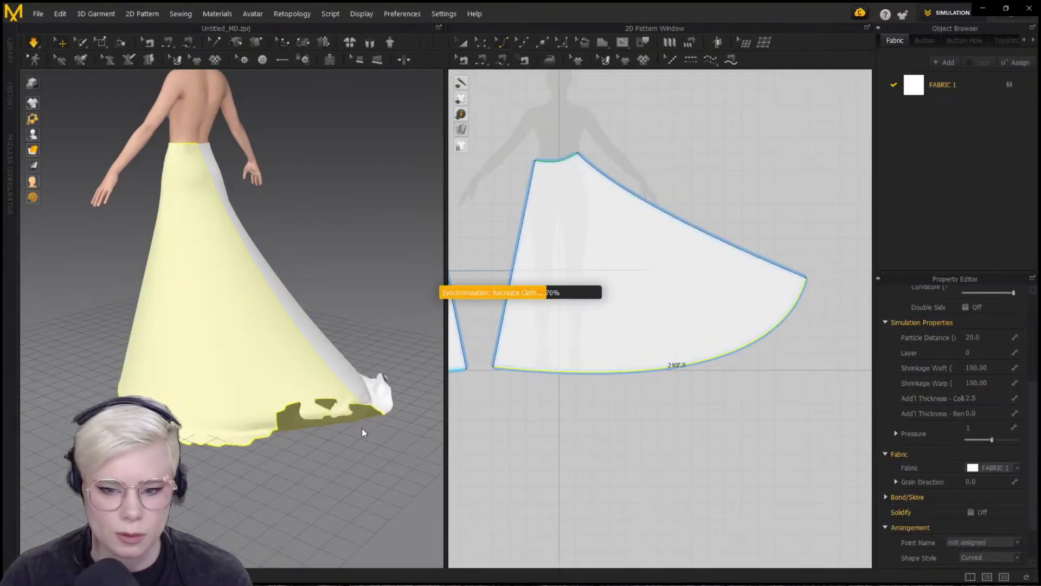
Pull the reshaped train's hem outward on the avatar's left side, check the skirt all around, and stop the simulation
{"action": "left_click_drag", "start_coordinate": [379, 419], "coordinate": [395, 402]}
{"action": "right_click_drag", "start_coordinate": [395, 402], "coordinate": [323, 366]}
{"action": "left_click_drag", "start_coordinate": [326, 404], "coordinate": [431, 460]}
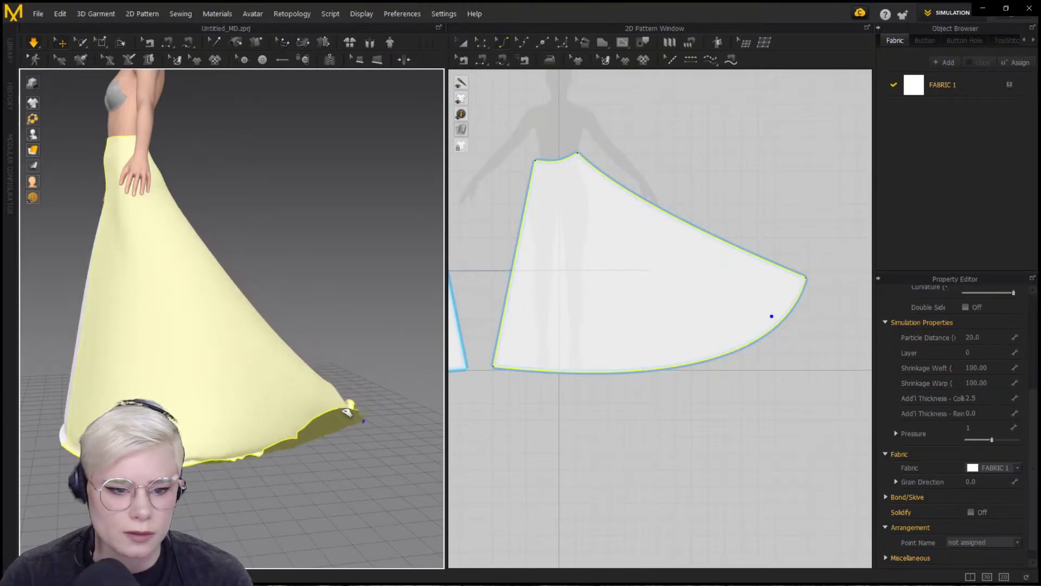
{"action": "left_click_drag", "start_coordinate": [345, 414], "coordinate": [409, 446]}
{"action": "right_click_drag", "start_coordinate": [246, 455], "coordinate": [308, 446]}
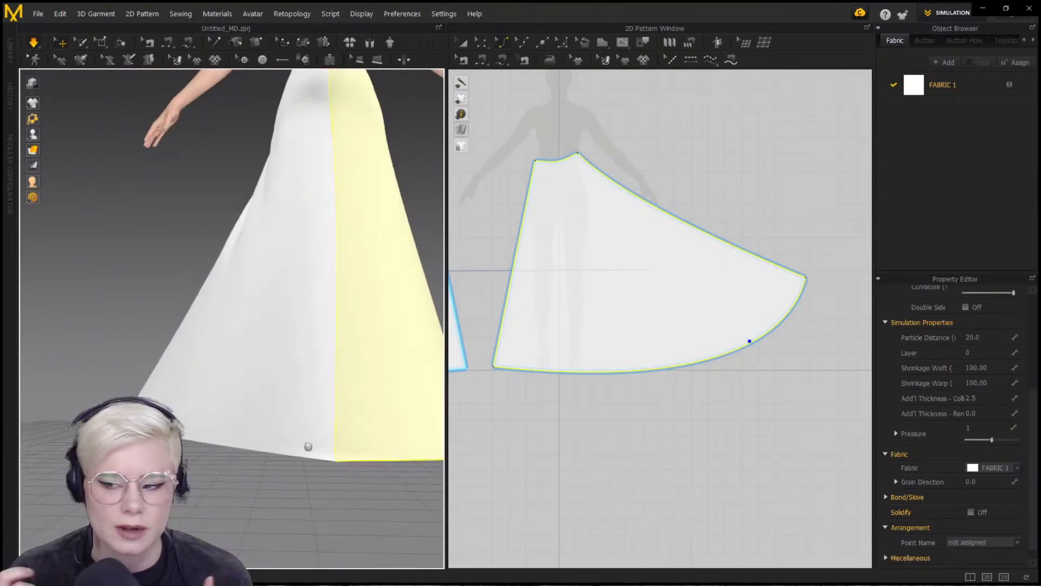
{"action": "middle_click_drag", "start_coordinate": [308, 447], "coordinate": [226, 437]}
{"action": "right_click_drag", "start_coordinate": [395, 432], "coordinate": [185, 380]}
{"action": "key", "text": "space"}
Simulate again and pull the folded-under back hem outward on both sides of the centre-back seam
{"action": "scroll", "coordinate": [269, 384], "scroll_direction": "down", "scroll_amount": 4}
{"action": "right_click_drag", "start_coordinate": [314, 358], "coordinate": [260, 407]}
{"action": "scroll", "coordinate": [261, 408], "scroll_direction": "up", "scroll_amount": 3}
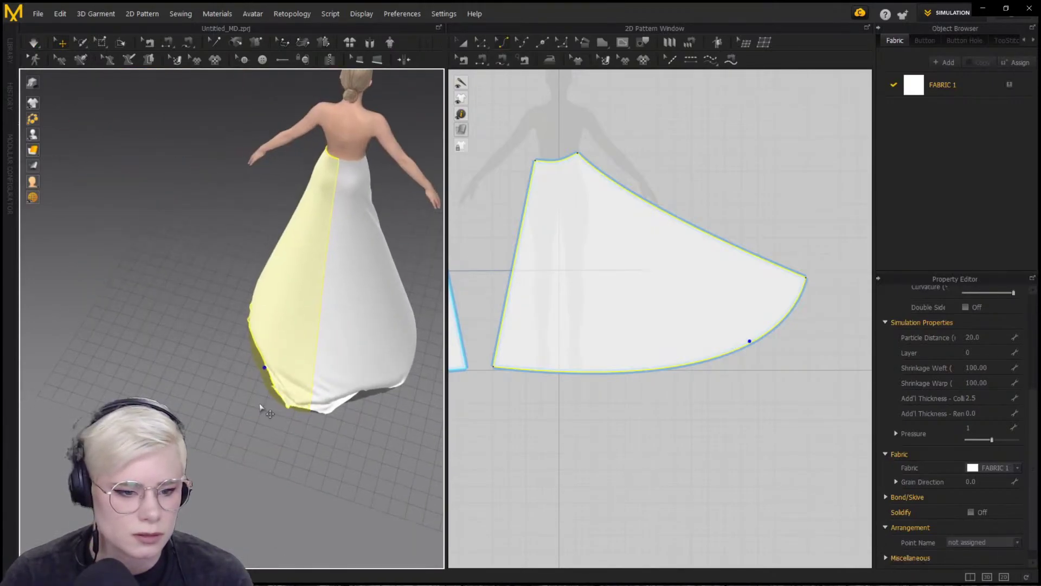
{"action": "left_click_drag", "start_coordinate": [266, 368], "coordinate": [228, 389]}
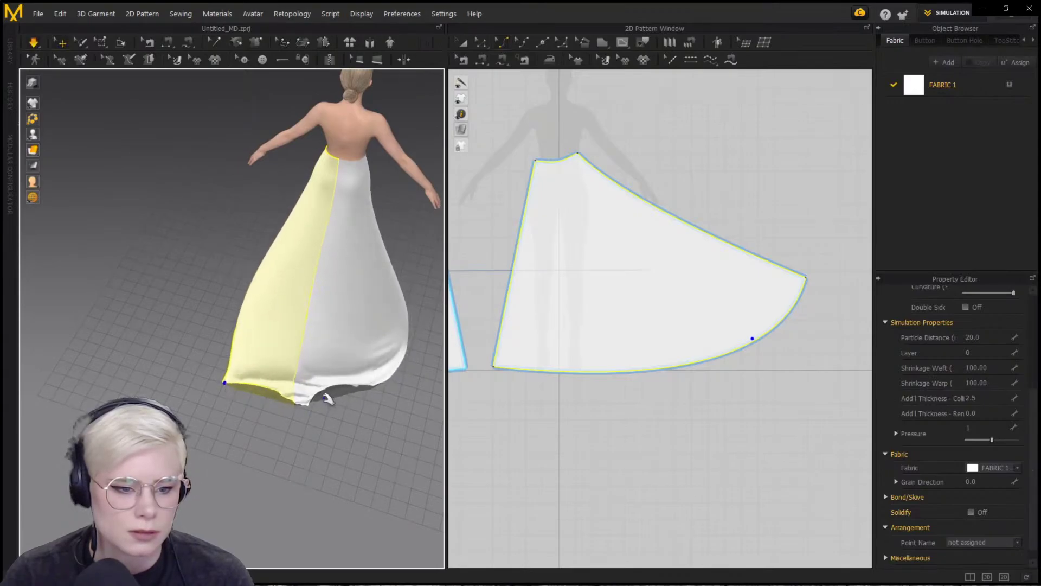
{"action": "left_click_drag", "start_coordinate": [322, 396], "coordinate": [334, 425]}
{"action": "left_click_drag", "start_coordinate": [279, 395], "coordinate": [266, 422]}
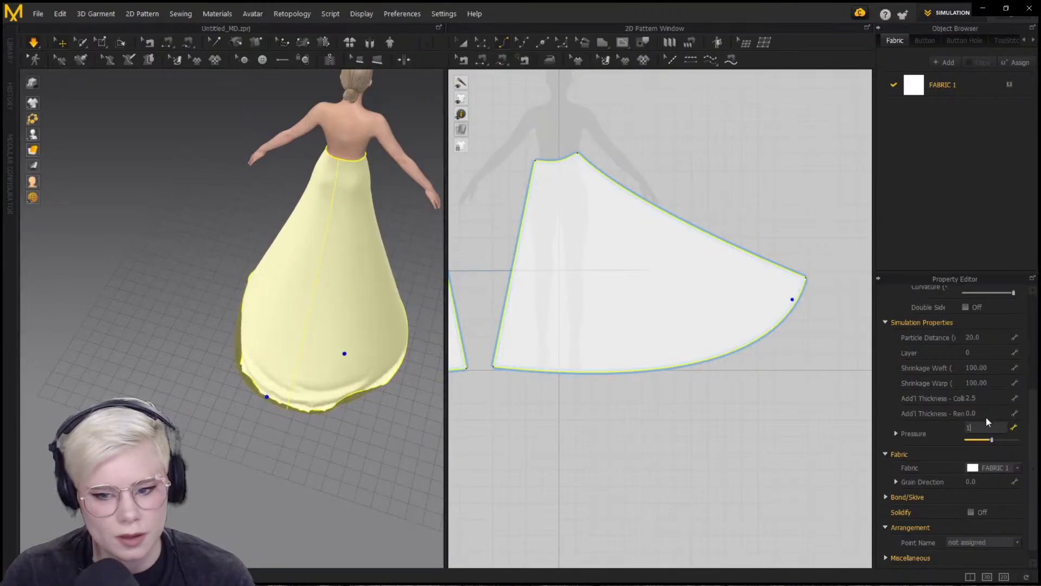
Set the pressure of both skirt panels to 0 and pull the settled train into shape
{"action": "type", "text": "0"}
{"action": "key", "text": "Return"}
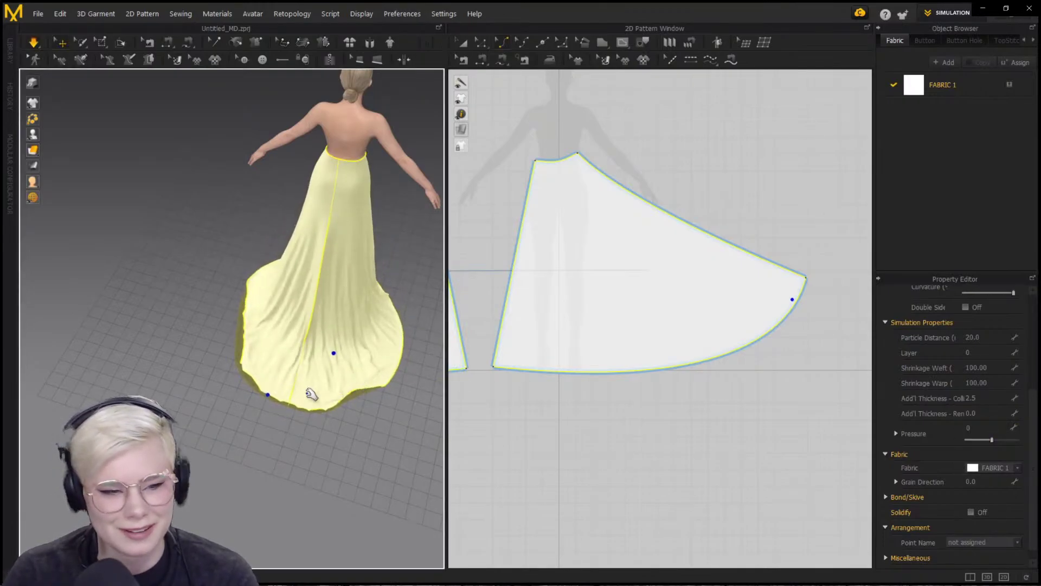
{"action": "right_click_drag", "start_coordinate": [311, 395], "coordinate": [259, 417]}
{"action": "left_click_drag", "start_coordinate": [264, 379], "coordinate": [310, 381]}
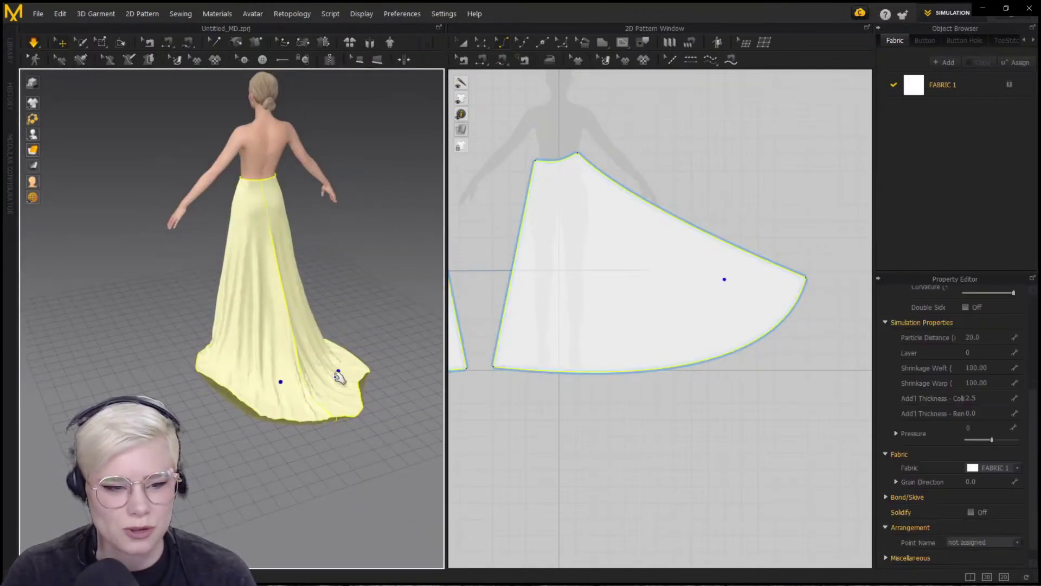
Strengthen both skirt panels to smooth the folds, check the drape from several sides, and stop the simulation
{"action": "right_click_drag", "start_coordinate": [243, 476], "coordinate": [249, 373]}
{"action": "mouse_move", "coordinate": [334, 402]}
{"action": "right_mouse_down"}
{"action": "mouse_move", "coordinate": [298, 383]}
{"action": "mouse_move", "coordinate": [288, 399]}
{"action": "mouse_move", "coordinate": [341, 412]}
{"action": "right_mouse_up"}
{"action": "scroll", "coordinate": [274, 388], "scroll_direction": "up", "scroll_amount": 2}
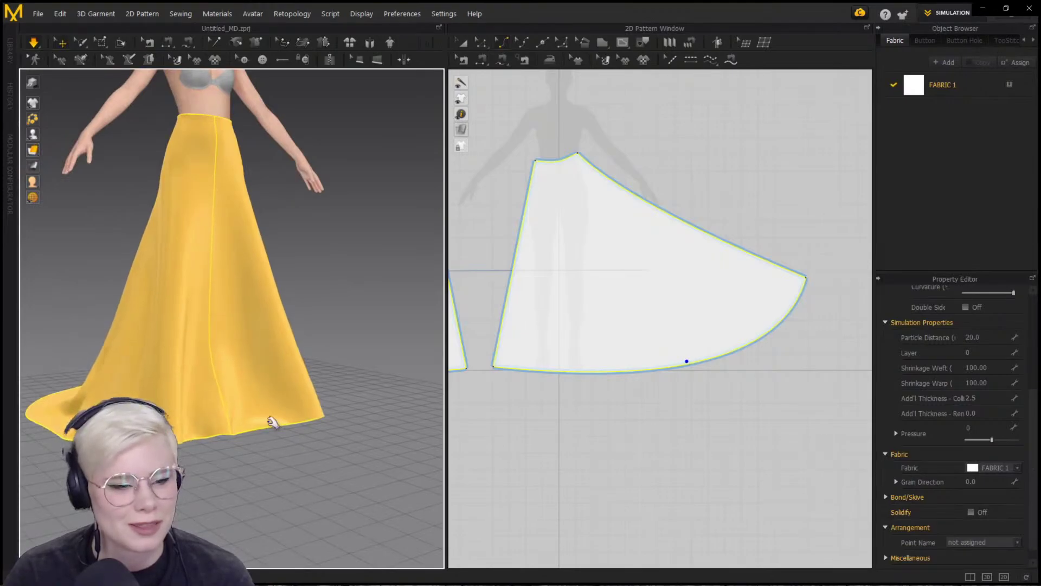
{"action": "mouse_move", "coordinate": [271, 421]}
{"action": "right_mouse_down"}
{"action": "mouse_move", "coordinate": [263, 395]}
{"action": "mouse_move", "coordinate": [332, 378]}
{"action": "mouse_move", "coordinate": [291, 479]}
{"action": "mouse_move", "coordinate": [279, 434]}
{"action": "right_mouse_up"}
{"action": "scroll", "coordinate": [340, 399], "scroll_direction": "down", "scroll_amount": 3}
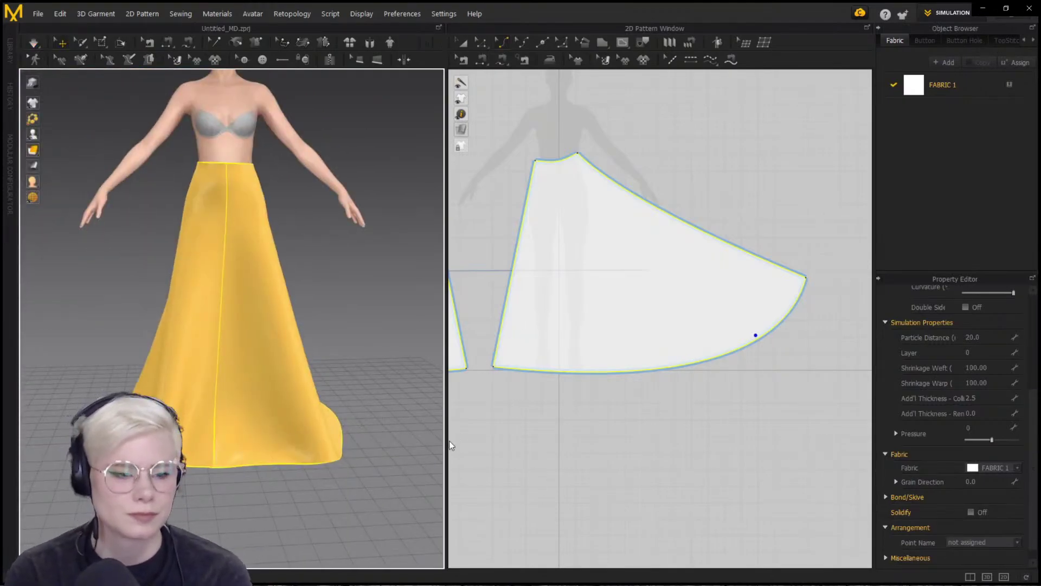
Set the pressure of both strengthened skirt panels to 1 and simulate them
{"action": "left_click", "coordinate": [190, 387]}
{"action": "left_click", "coordinate": [971, 428]}
{"action": "type", "text": "1"}
{"action": "key", "text": "Return"}
{"action": "key", "text": "space"}
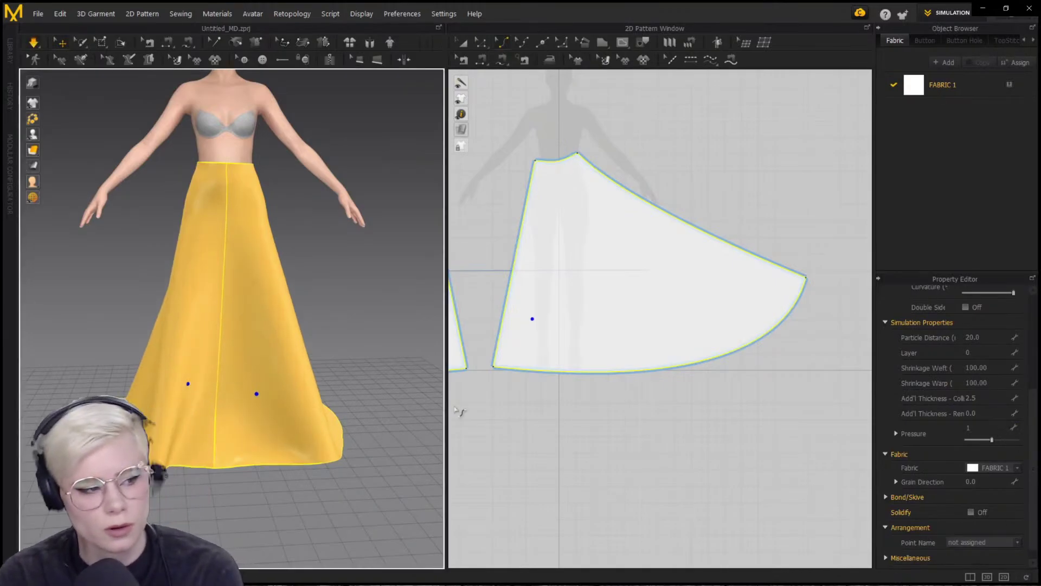
Stop the simulation and reset the pressure of both skirt panels to 0
{"action": "left_click", "coordinate": [968, 427]}
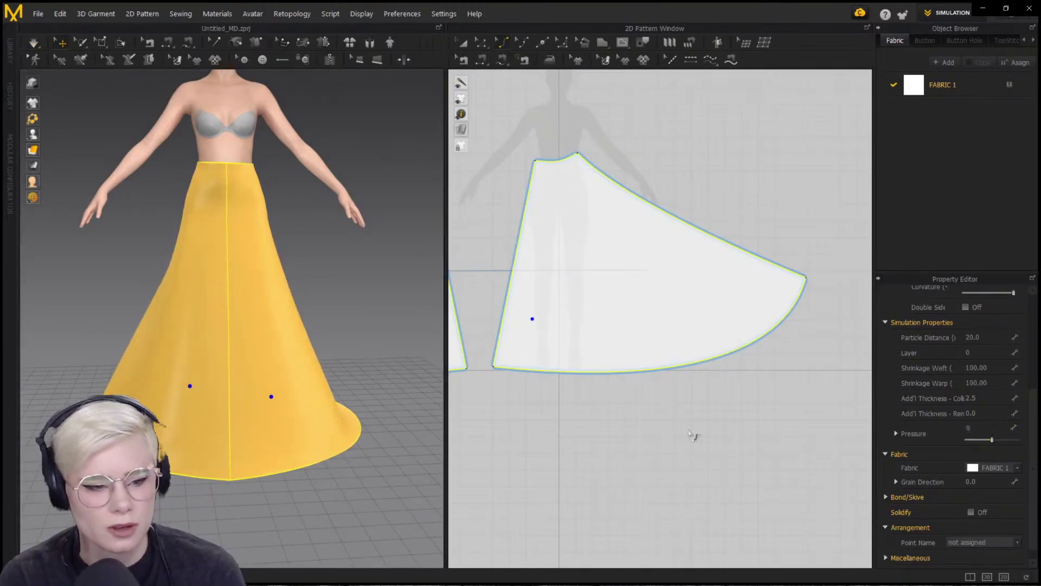
{"action": "scroll", "coordinate": [325, 532], "scroll_direction": "down", "scroll_amount": 2}
{"action": "mouse_move", "coordinate": [325, 531]}
{"action": "right_mouse_down"}
{"action": "mouse_move", "coordinate": [186, 437]}
{"action": "mouse_move", "coordinate": [288, 486]}
{"action": "mouse_move", "coordinate": [307, 540]}
{"action": "right_mouse_up"}
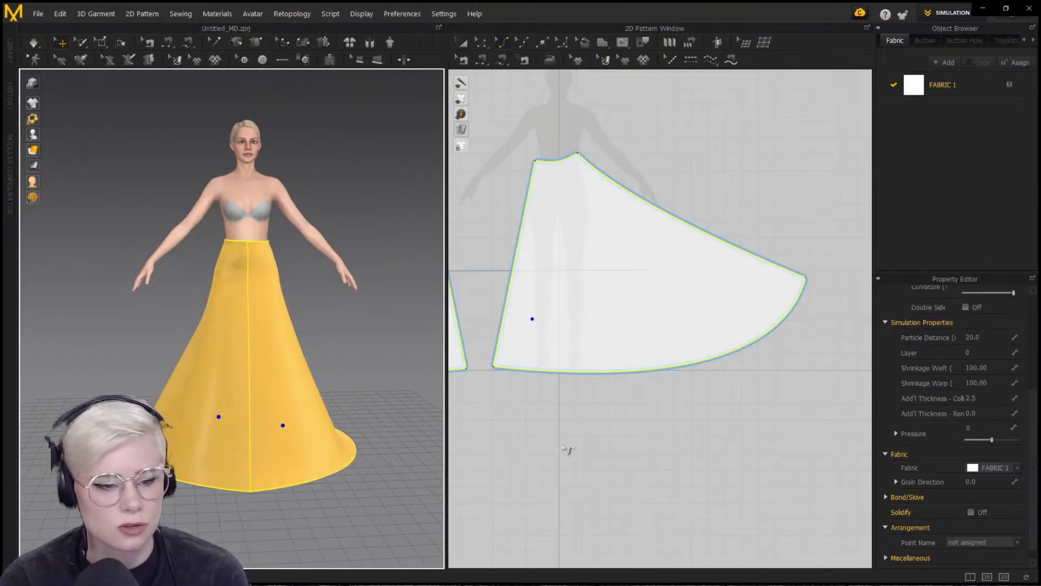
Draw an internal line about 450 mm long across the right skirt panel's front bottom corner, from the front edge to the hem
{"action": "scroll", "coordinate": [563, 447], "scroll_direction": "up", "scroll_amount": 3}
{"action": "middle_click_drag", "start_coordinate": [578, 388], "coordinate": [667, 421]}
{"action": "scroll", "coordinate": [654, 415], "scroll_direction": "down", "scroll_amount": 3}
{"action": "key", "text": "z"}
{"action": "scroll", "coordinate": [606, 389], "scroll_direction": "up", "scroll_amount": 4}
{"action": "middle_click_drag", "start_coordinate": [605, 344], "coordinate": [596, 377]}
{"action": "scroll", "coordinate": [596, 375], "scroll_direction": "up", "scroll_amount": 2}
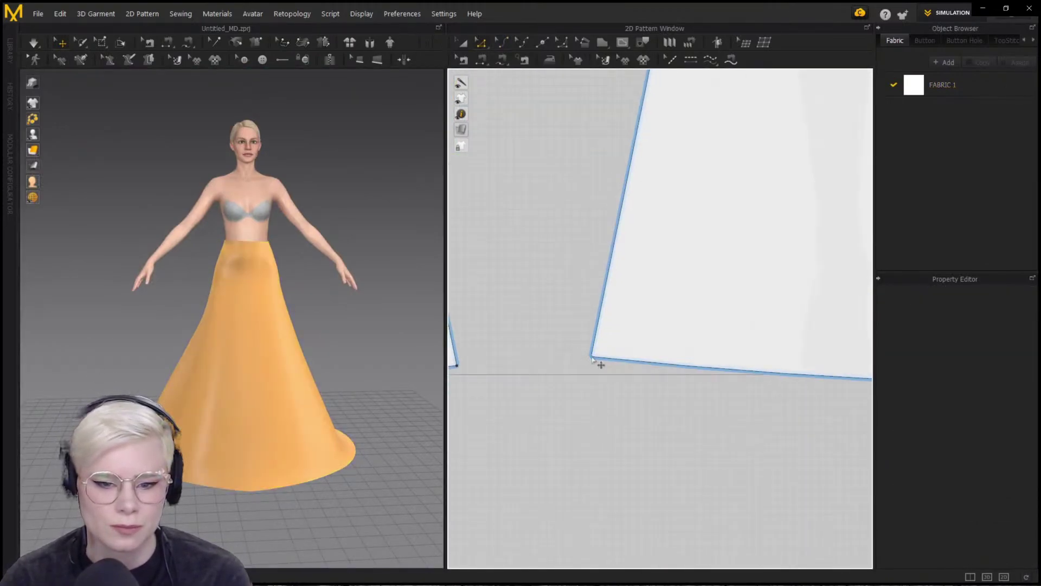
{"action": "left_click", "coordinate": [592, 357]}
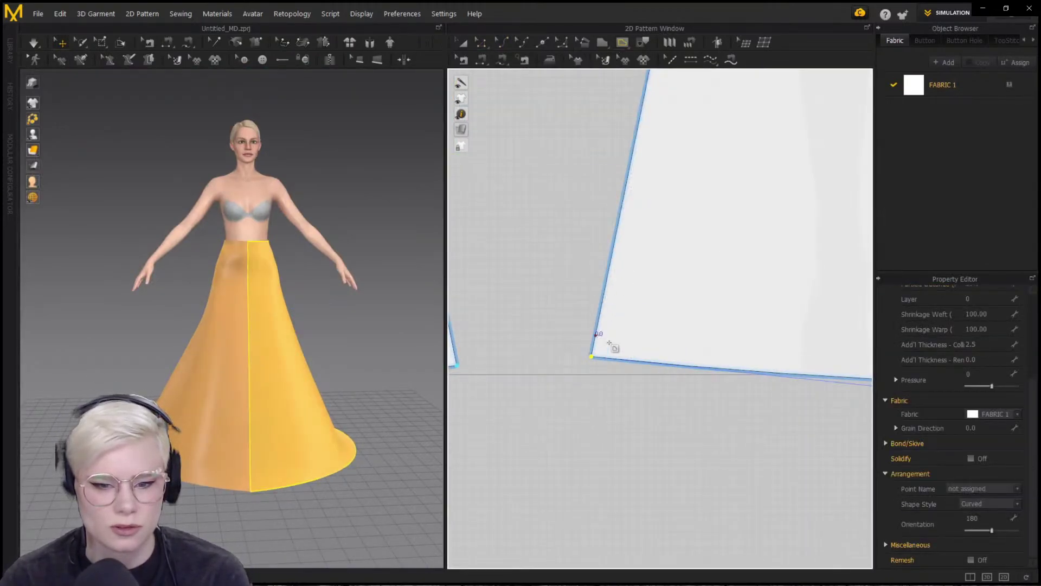
{"action": "middle_click_drag", "start_coordinate": [837, 379], "coordinate": [791, 364]}
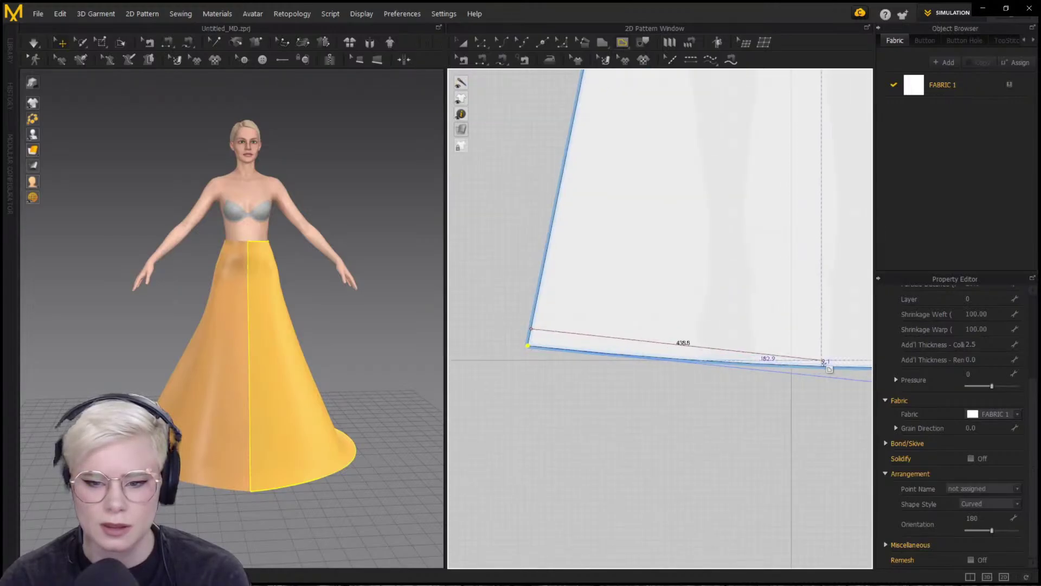
{"action": "right_click", "coordinate": [607, 338]}
{"action": "key", "text": "Escape"}
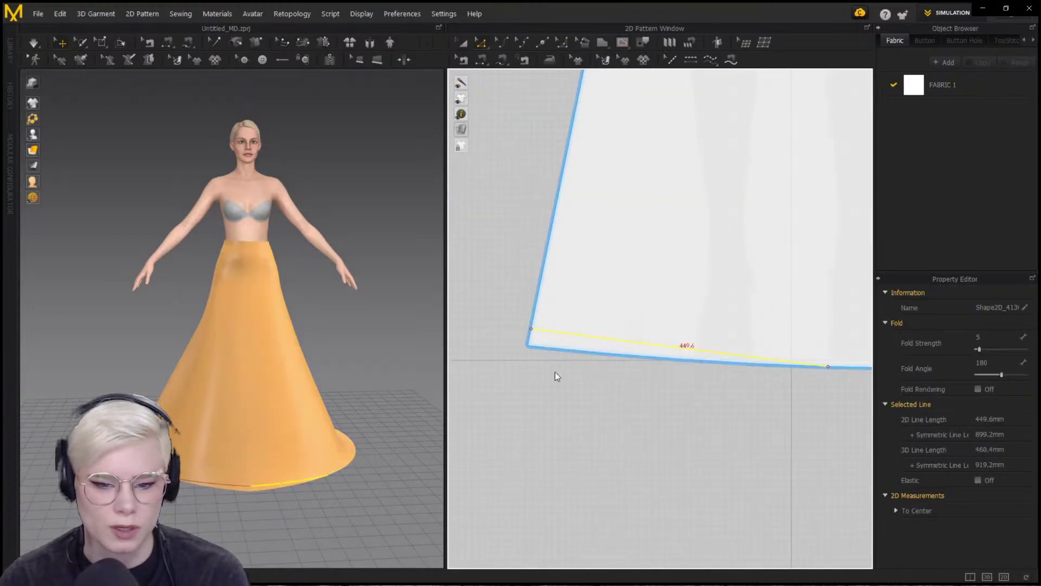
Cut both skirt panels along the new line and delete the two cut-off hem strips
{"action": "scroll", "coordinate": [616, 391], "scroll_direction": "down", "scroll_amount": 4}
{"action": "key", "text": "a"}
{"action": "left_click", "coordinate": [595, 379]}
{"action": "left_click", "coordinate": [509, 381], "text": "shift"}
{"action": "key", "text": "Delete"}
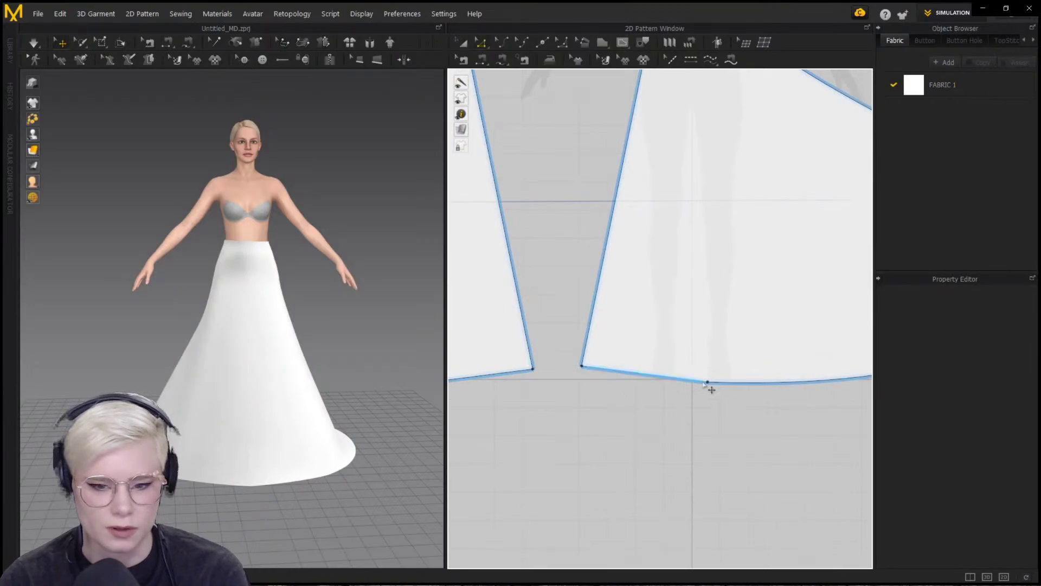
Smooth the hem at the cut's end point, raise the front bottom corner slightly, and select both skirt panels
{"action": "right_click", "coordinate": [706, 381]}
{"action": "left_click", "coordinate": [750, 428]}
{"action": "right_click_drag", "start_coordinate": [260, 445], "coordinate": [276, 425]}
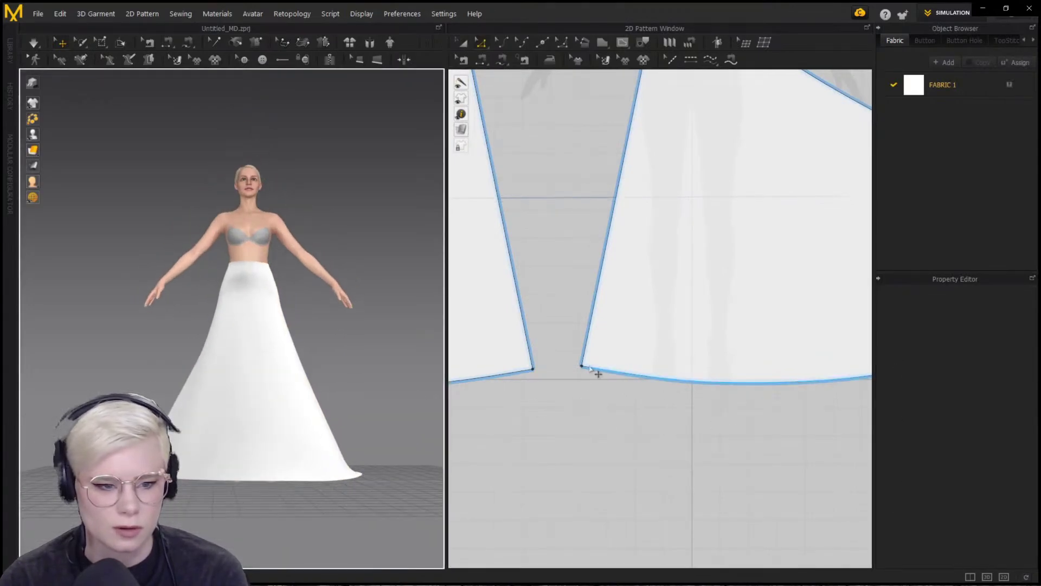
{"action": "left_click_drag", "start_coordinate": [582, 366], "coordinate": [585, 349]}
{"action": "right_click_drag", "start_coordinate": [369, 467], "coordinate": [360, 387]}
{"action": "left_click", "coordinate": [179, 385]}
{"action": "left_click", "coordinate": [265, 405], "text": "shift"}
{"action": "left_click", "coordinate": [38, 15]}
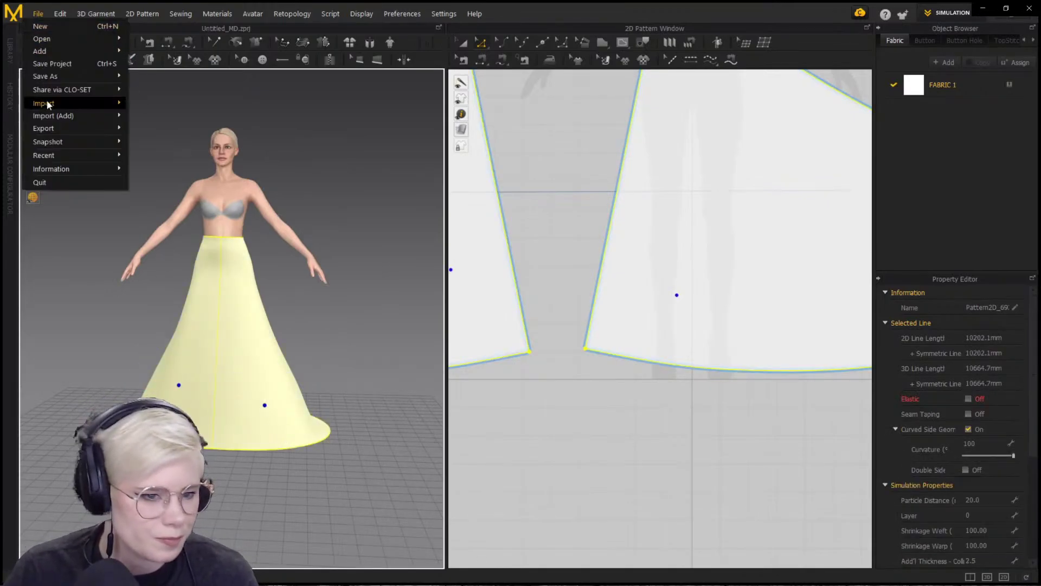
{"action": "mouse_move", "coordinate": [60, 37]}
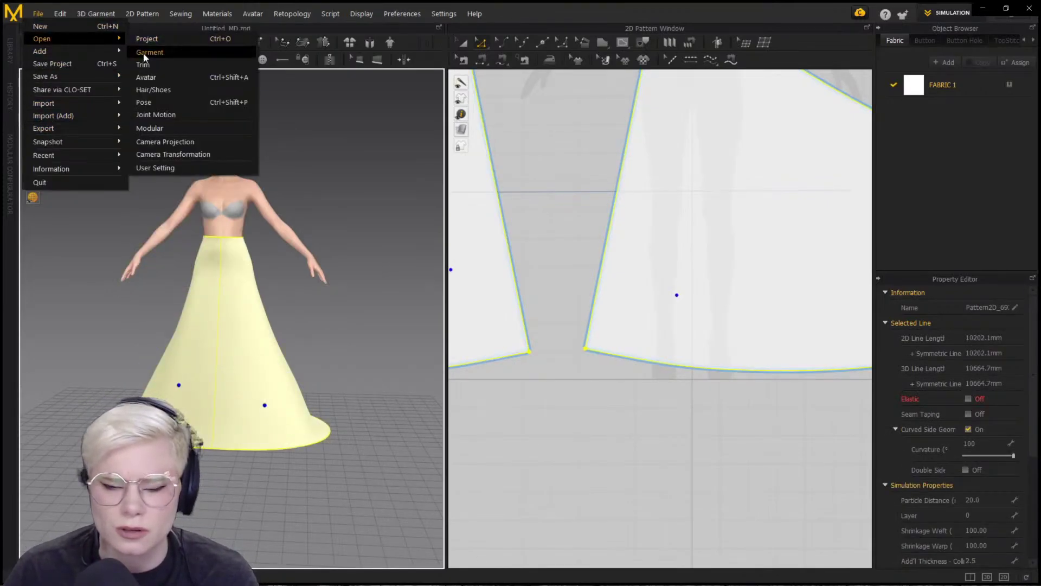
{"action": "left_click", "coordinate": [144, 57]}
{"action": "left_click", "coordinate": [551, 332]}
Start saving the garment to a file, creating and opening a Desktop folder named "wedding gress" for it
{"action": "left_click", "coordinate": [38, 15]}
{"action": "mouse_move", "coordinate": [60, 76]}
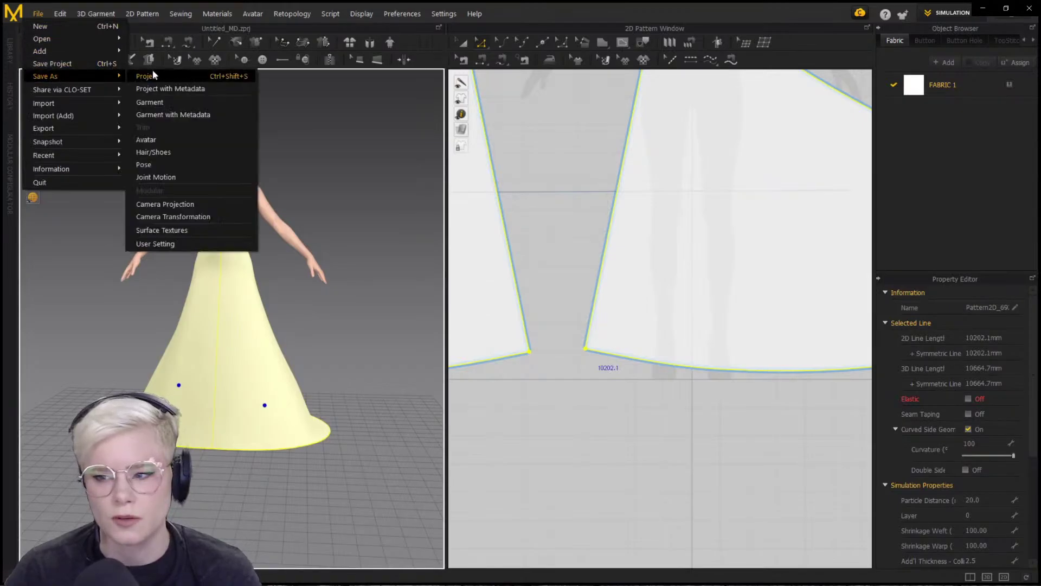
{"action": "left_click", "coordinate": [157, 103]}
{"action": "left_click", "coordinate": [34, 137]}
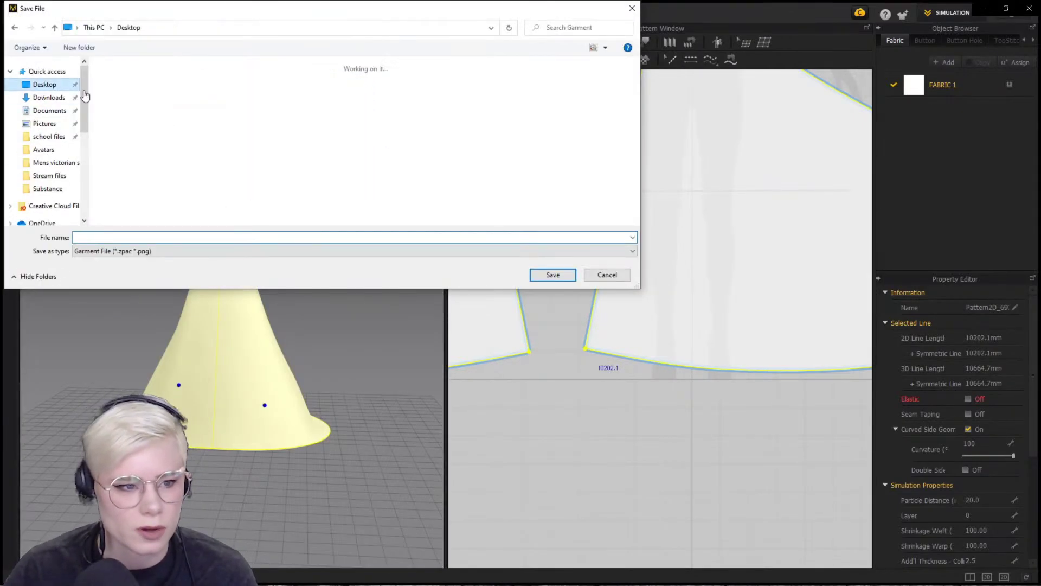
{"action": "right_click", "coordinate": [404, 159]}
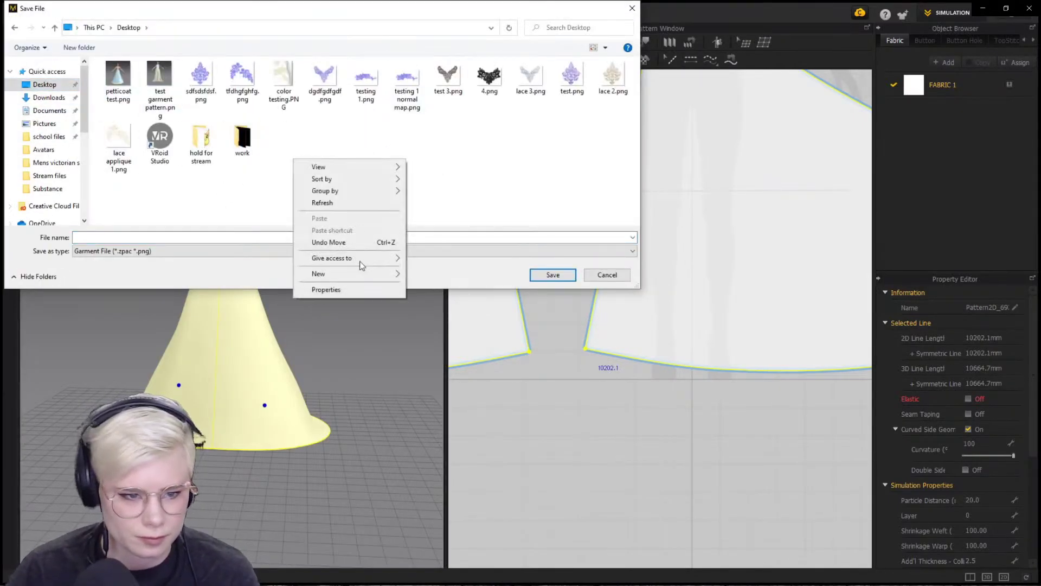
{"action": "mouse_move", "coordinate": [380, 274]}
{"action": "left_click", "coordinate": [429, 275]}
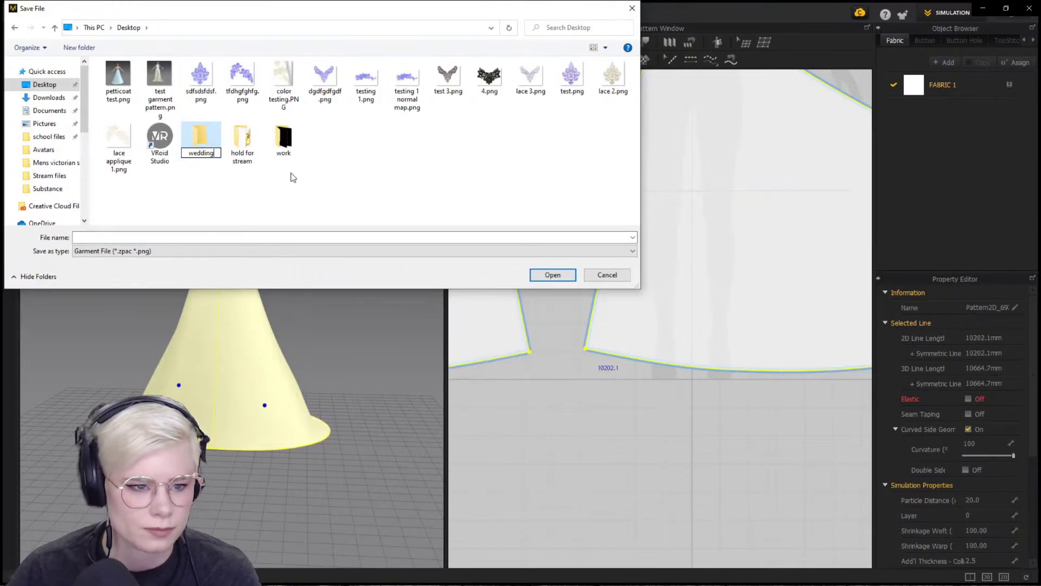
{"action": "type", "text": "wedding gress"}
{"action": "key", "text": "Return"}
{"action": "double_click", "coordinate": [200, 140]}
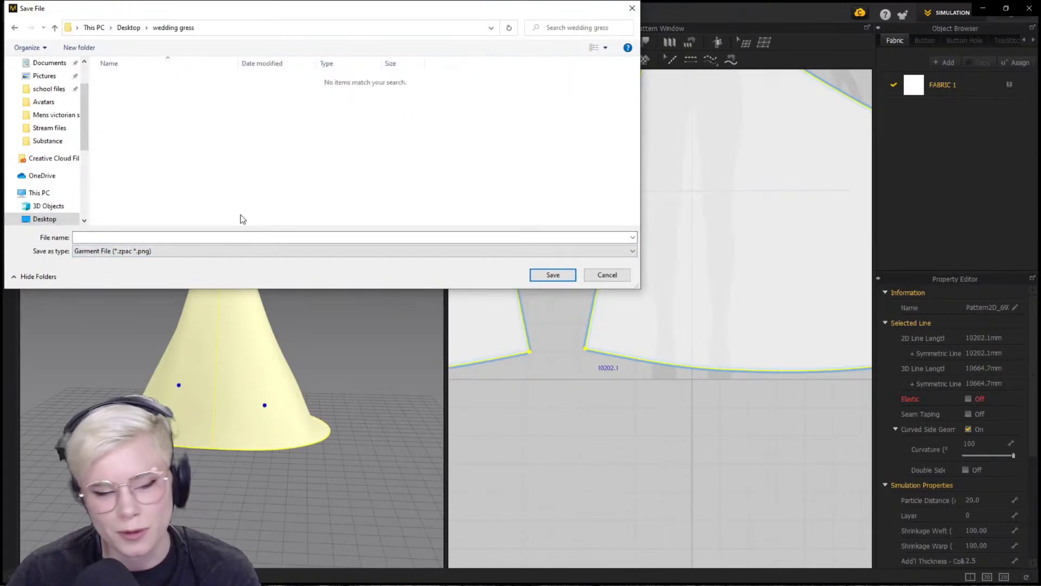
Save the garment as "petticoat" in the new folder and select both skirt panels again
{"action": "left_click", "coordinate": [238, 237]}
{"action": "type", "text": "petticoat"}
{"action": "key", "text": "Return"}
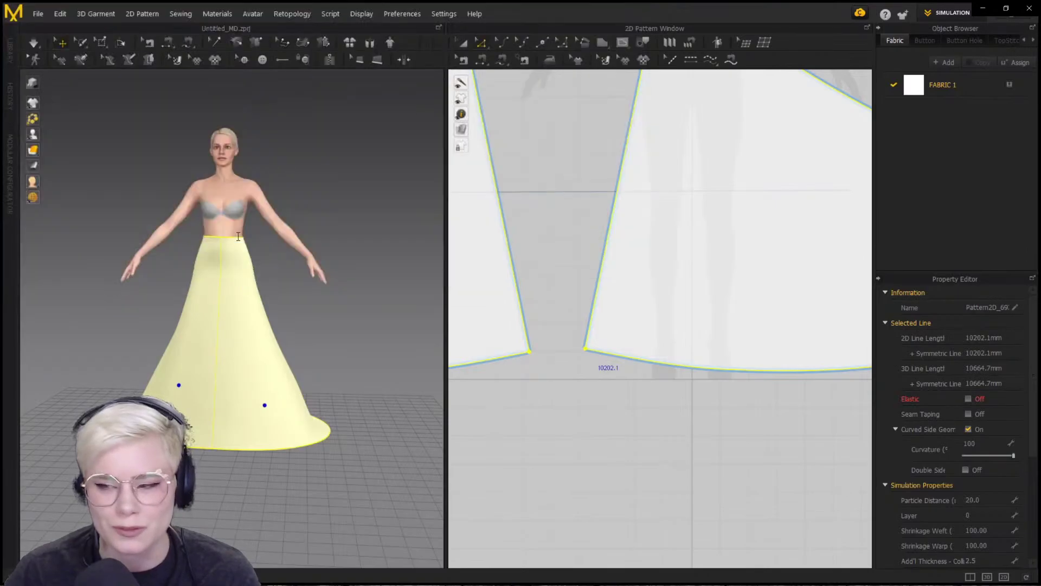
{"action": "left_click", "coordinate": [333, 298]}
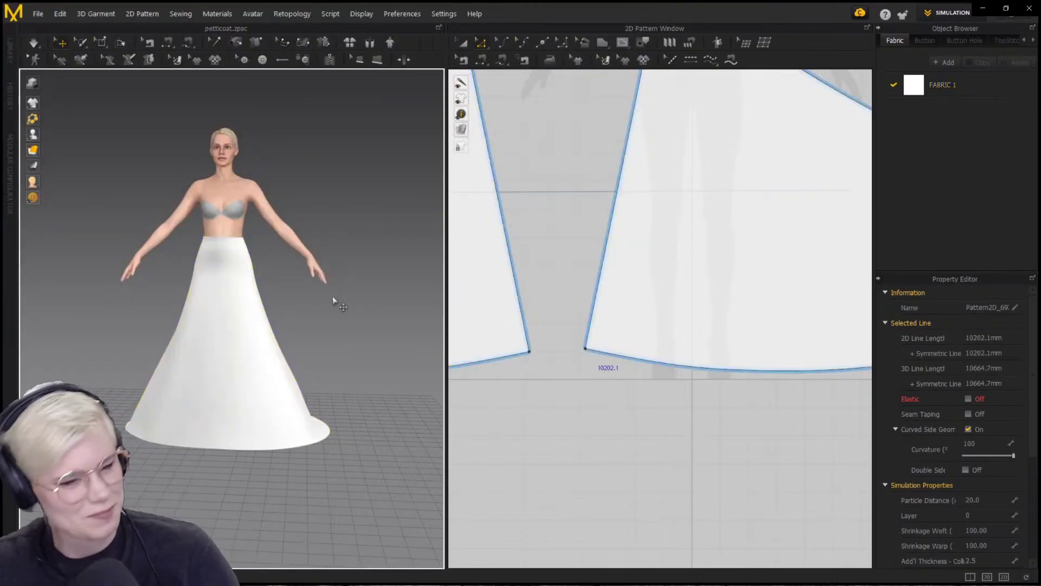
{"action": "left_click", "coordinate": [244, 308]}
{"action": "left_click", "coordinate": [191, 363], "text": "shift"}
{"action": "scroll", "coordinate": [192, 362], "scroll_direction": "down", "scroll_amount": 3}
{"action": "scroll", "coordinate": [729, 281], "scroll_direction": "down", "scroll_amount": 5}
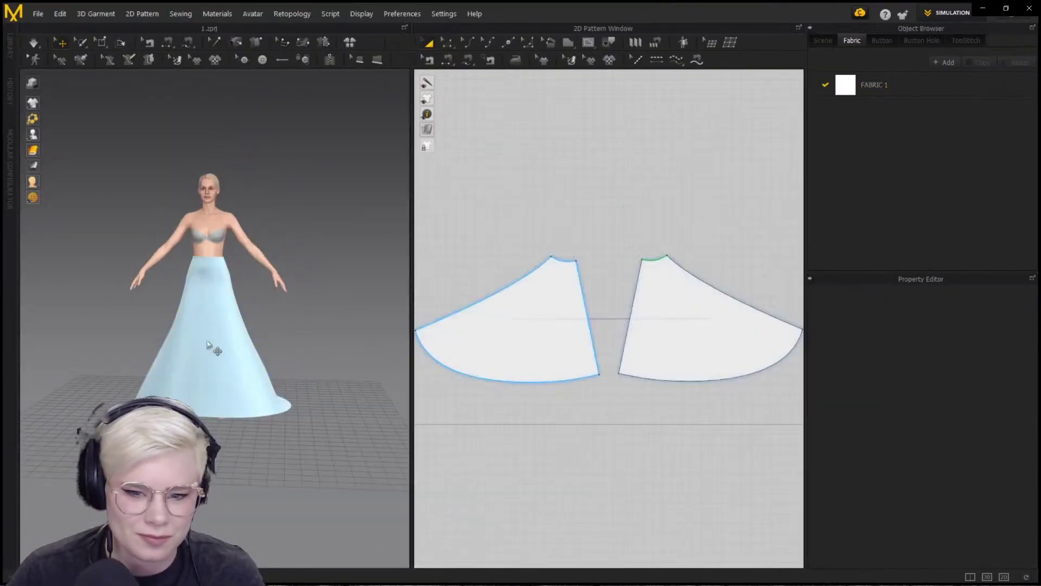
Offset the waist edge of the mirrored skirt panels inward by 20 mm as an internal line
{"action": "scroll", "coordinate": [213, 349], "scroll_direction": "up", "scroll_amount": 5}
{"action": "scroll", "coordinate": [569, 252], "scroll_direction": "up", "scroll_amount": 4}
{"action": "scroll", "coordinate": [570, 252], "scroll_direction": "up", "scroll_amount": 3}
{"action": "middle_click_drag", "start_coordinate": [570, 252], "coordinate": [554, 340]}
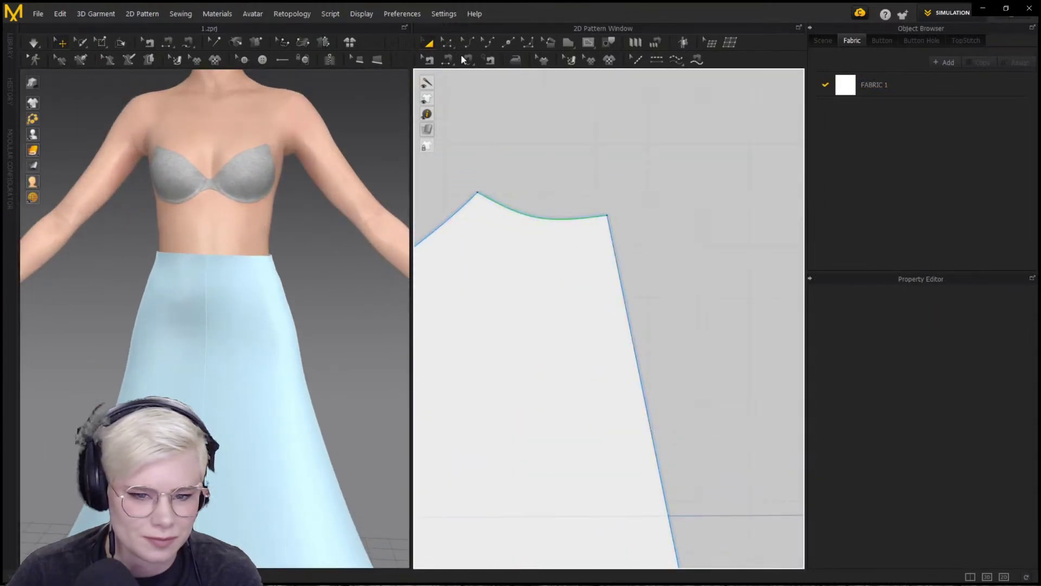
{"action": "right_click", "coordinate": [518, 213]}
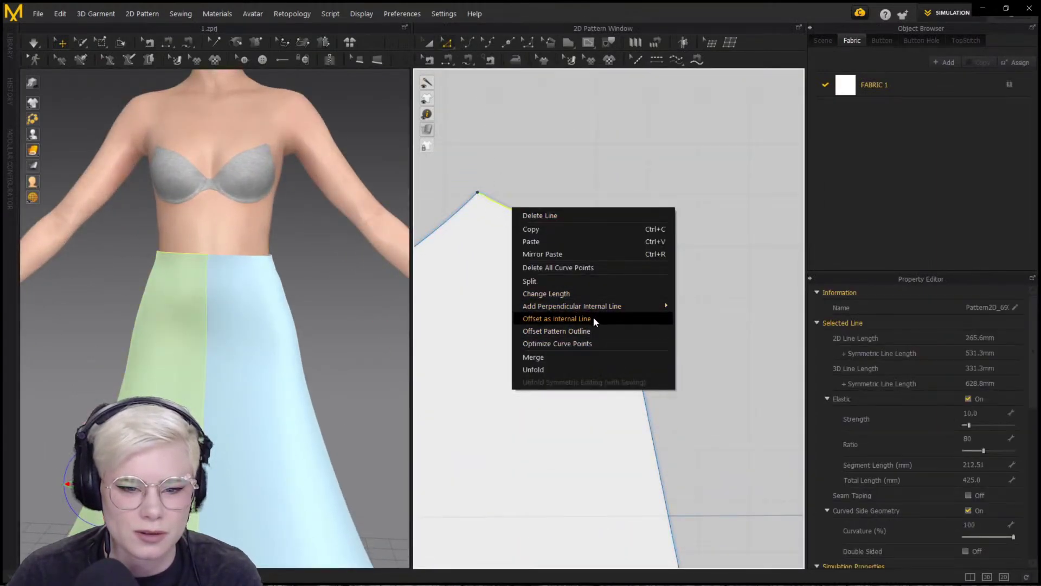
{"action": "left_click", "coordinate": [593, 317]}
{"action": "left_click_drag", "start_coordinate": [564, 195], "coordinate": [778, 148]}
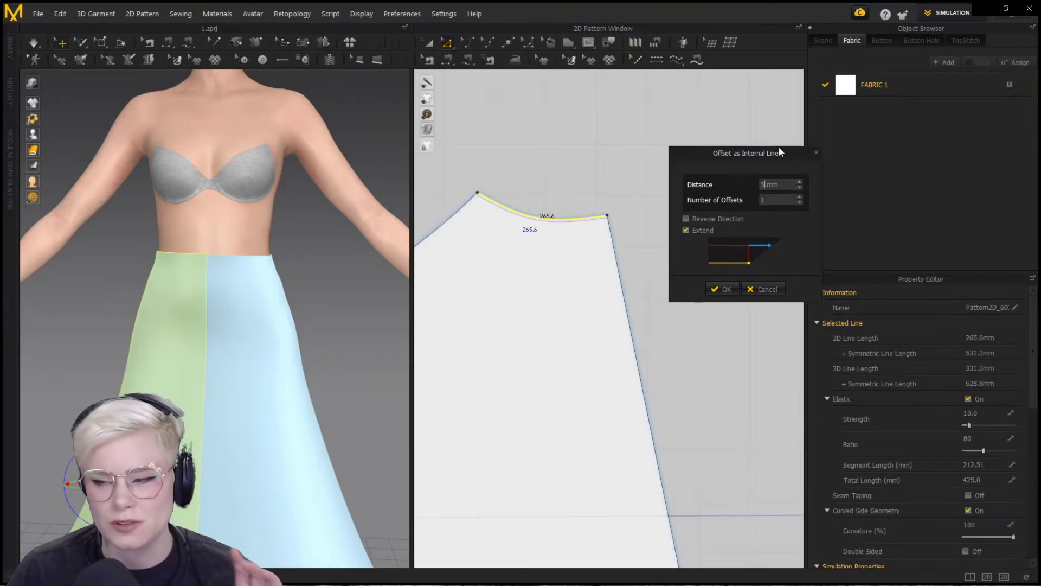
{"action": "type", "text": "20"}
{"action": "key", "text": "Return"}
Cut and sew the skirt panels along the offset line to form separate waistband pieces
{"action": "right_click", "coordinate": [559, 230]}
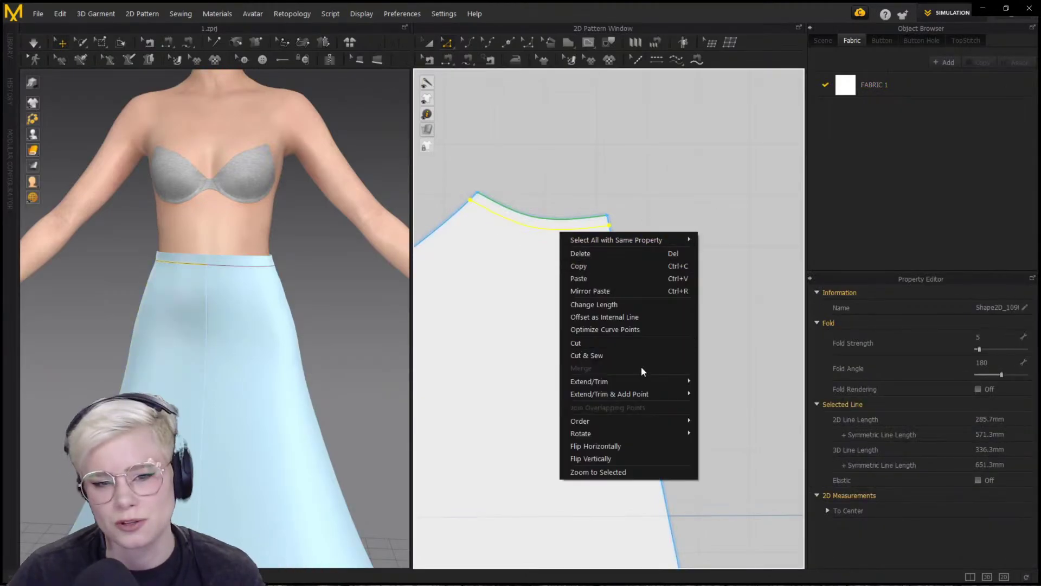
{"action": "left_click", "coordinate": [618, 356]}
{"action": "scroll", "coordinate": [234, 283], "scroll_direction": "down", "scroll_amount": 3}
{"action": "right_click_drag", "start_coordinate": [234, 283], "coordinate": [259, 286]}
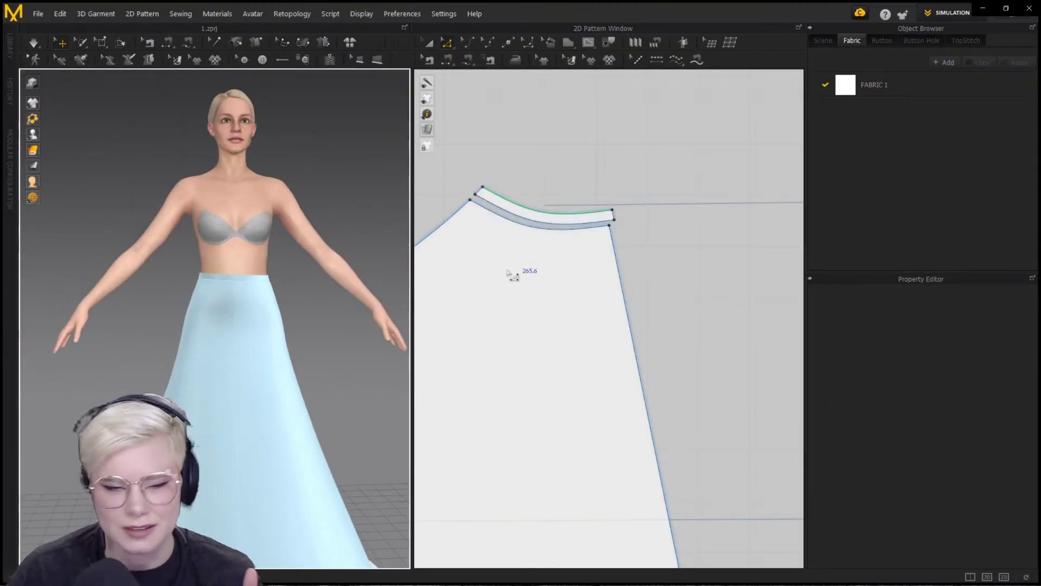
Unfreeze both main skirt panels and the two waistband pieces
{"action": "left_click", "coordinate": [259, 340]}
{"action": "left_click", "coordinate": [208, 390], "text": "shift"}
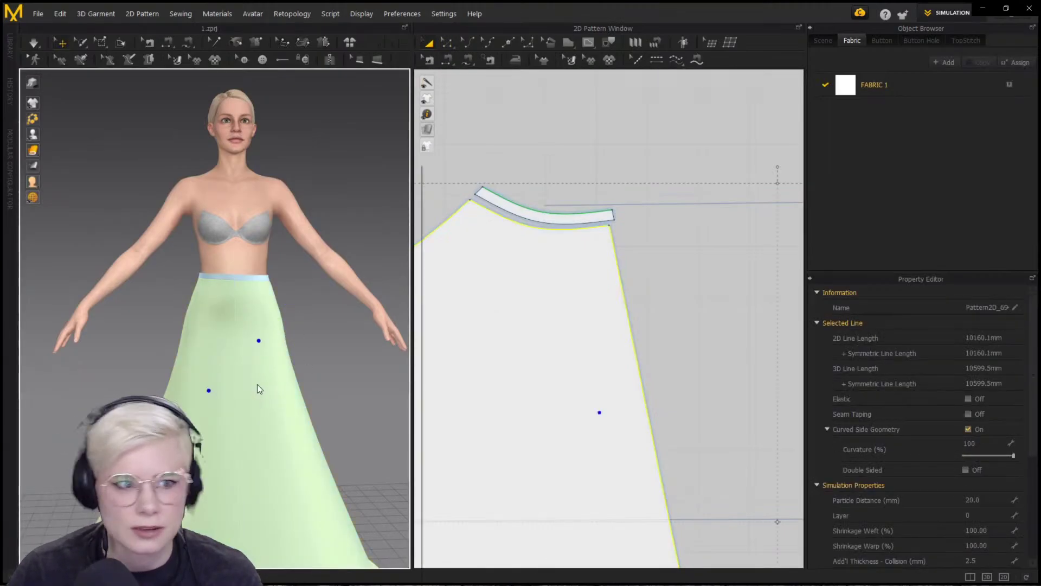
{"action": "right_click", "coordinate": [253, 388]}
{"action": "left_click", "coordinate": [337, 233]}
{"action": "left_click", "coordinate": [493, 222]}
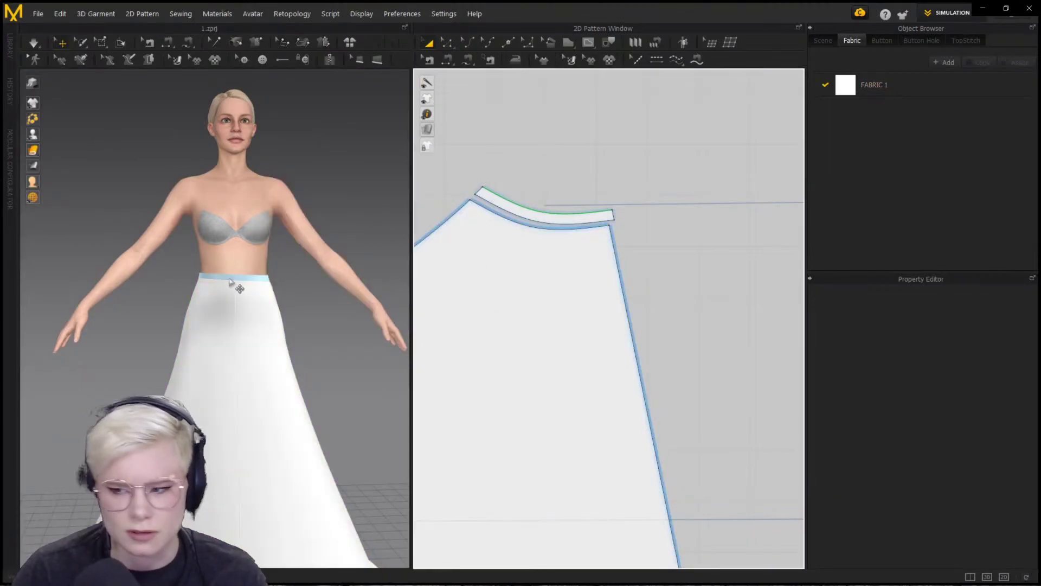
{"action": "scroll", "coordinate": [490, 241], "scroll_direction": "down", "scroll_amount": 5}
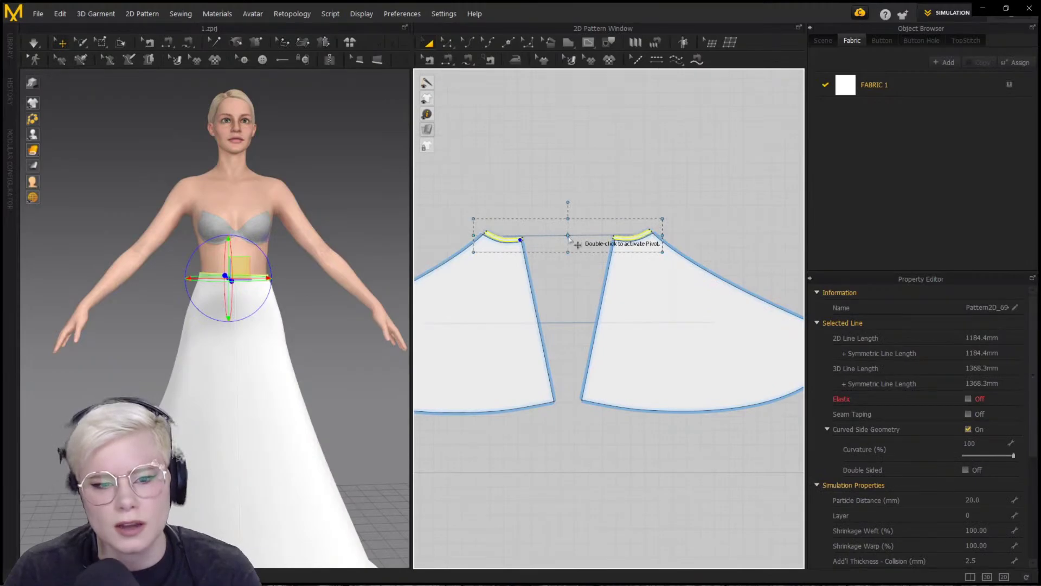
Deactivate both main skirt panels and simulate only the two waistband pieces
{"action": "left_click", "coordinate": [628, 324]}
{"action": "key", "text": "ctrl+j"}
{"action": "scroll", "coordinate": [601, 233], "scroll_direction": "up", "scroll_amount": 5}
{"action": "left_click", "coordinate": [453, 308]}
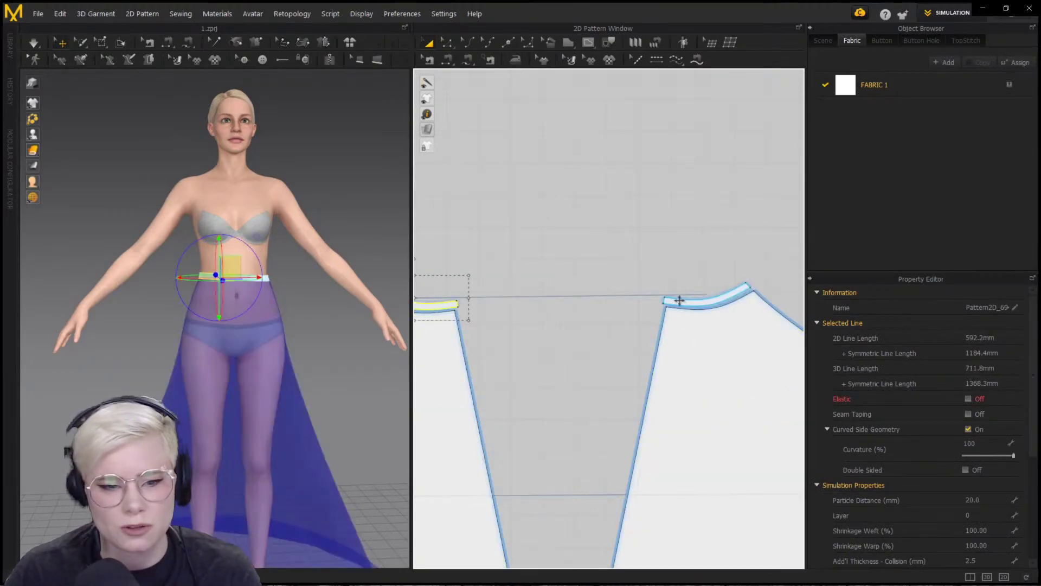
{"action": "left_click", "coordinate": [677, 301], "text": "shift"}
{"action": "scroll", "coordinate": [189, 305], "scroll_direction": "up", "scroll_amount": 4}
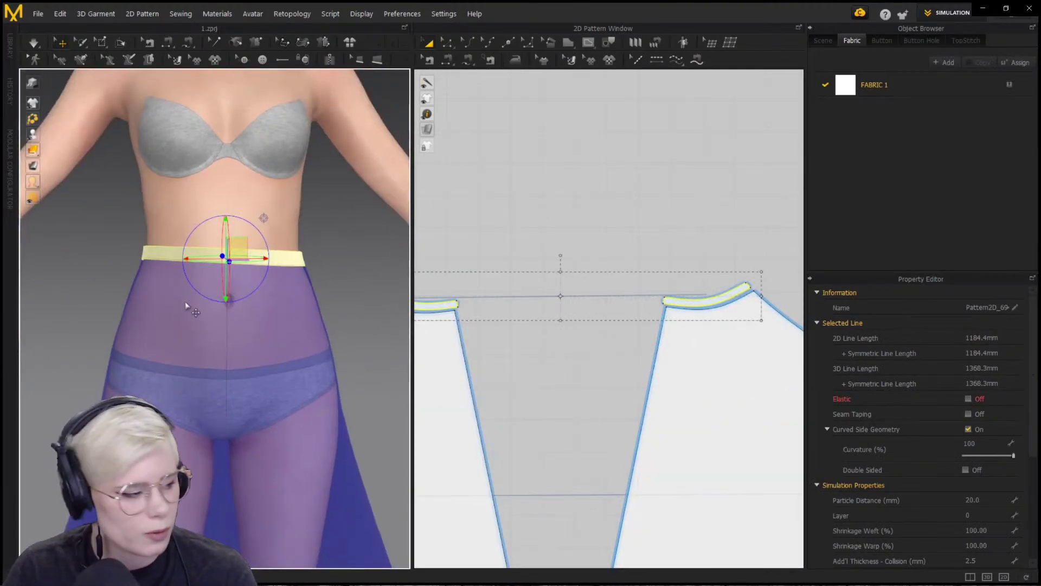
{"action": "key", "text": "ctrl+j"}
{"action": "key", "text": "space"}
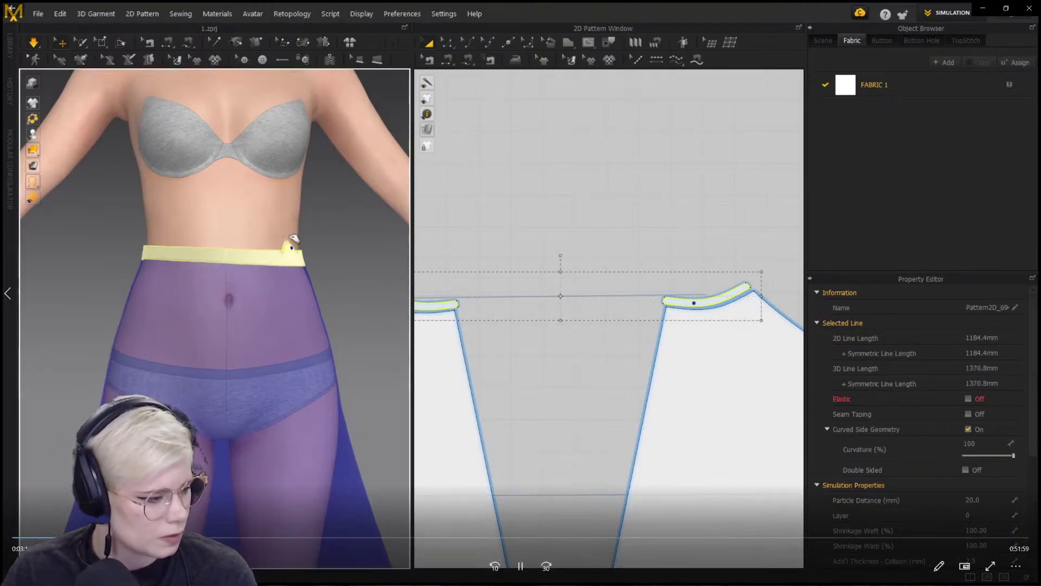
Freeze the waistband pieces, then reactivate and freeze both main skirt panels
{"action": "right_click_drag", "start_coordinate": [289, 265], "coordinate": [447, 285]}
{"action": "left_click", "coordinate": [179, 300]}
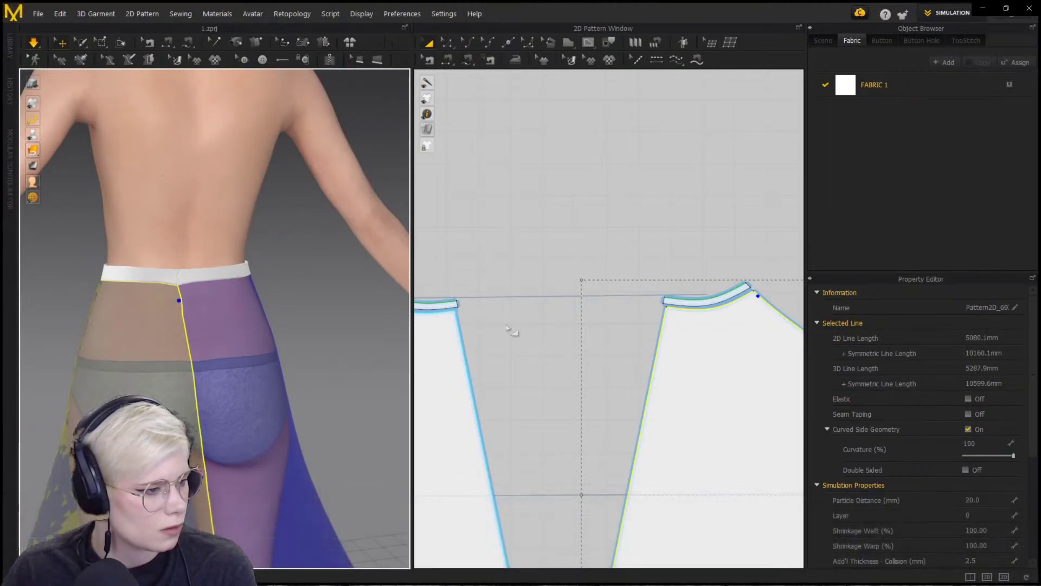
{"action": "left_click", "coordinate": [168, 275]}
{"action": "left_click", "coordinate": [158, 348]}
{"action": "left_click", "coordinate": [207, 360], "text": "shift"}
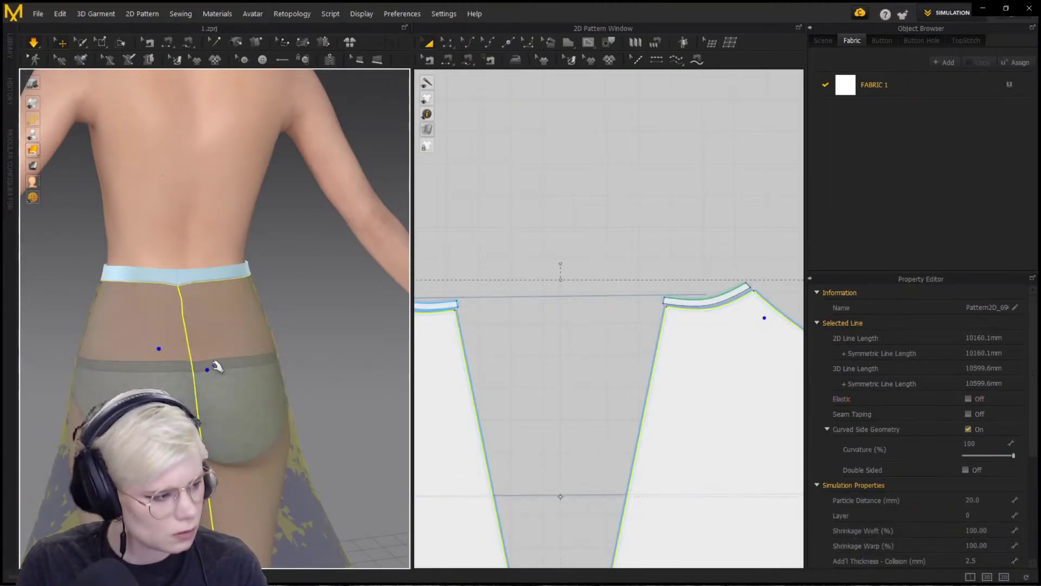
{"action": "key", "text": "ctrl+k"}
{"action": "middle_click_drag", "start_coordinate": [331, 368], "coordinate": [373, 345]}
Copy the left main skirt panel and paste a separate duplicate into the pattern layout
{"action": "scroll", "coordinate": [373, 345], "scroll_direction": "down", "scroll_amount": 4}
{"action": "left_click", "coordinate": [776, 279]}
{"action": "scroll", "coordinate": [775, 279], "scroll_direction": "down", "scroll_amount": 4}
{"action": "left_click", "coordinate": [584, 310]}
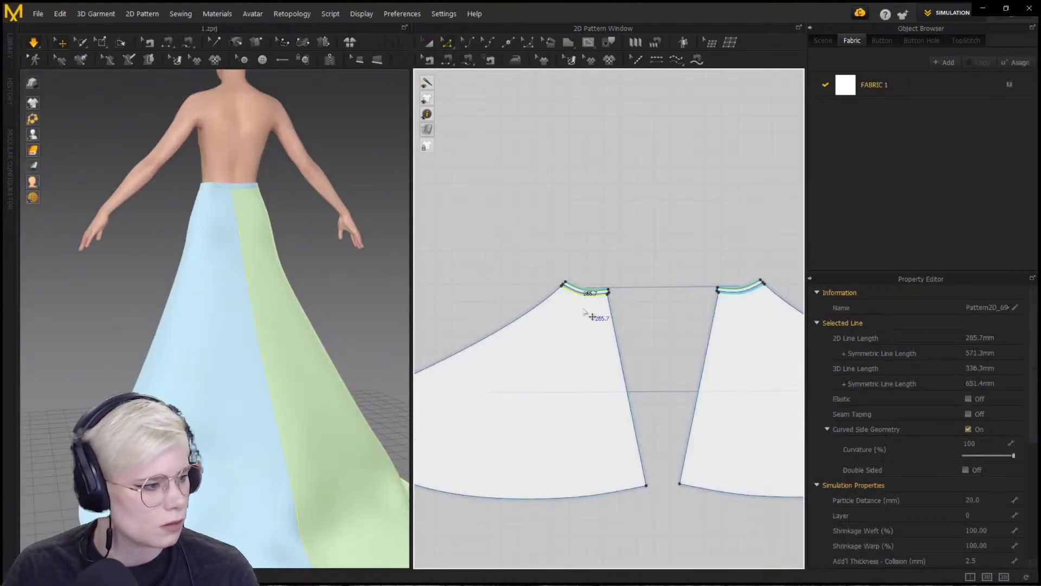
{"action": "scroll", "coordinate": [569, 439], "scroll_direction": "down", "scroll_amount": 3}
{"action": "key", "text": "a"}
{"action": "left_click", "coordinate": [593, 398]}
{"action": "key", "text": "ctrl+c"}
{"action": "key", "text": "ctrl+v"}
{"action": "middle_click_drag", "start_coordinate": [456, 391], "coordinate": [663, 349]}
{"action": "left_click", "coordinate": [521, 323]}
Move the duplicated panel up and well to the left of the original skirt panels
{"action": "scroll", "coordinate": [558, 320], "scroll_direction": "down", "scroll_amount": 2}
{"action": "left_click_drag", "start_coordinate": [558, 320], "coordinate": [379, 238]}
{"action": "middle_click_drag", "start_coordinate": [504, 295], "coordinate": [523, 302]}
{"action": "scroll", "coordinate": [523, 302], "scroll_direction": "down", "scroll_amount": 1}
{"action": "scroll", "coordinate": [488, 288], "scroll_direction": "up", "scroll_amount": 1}
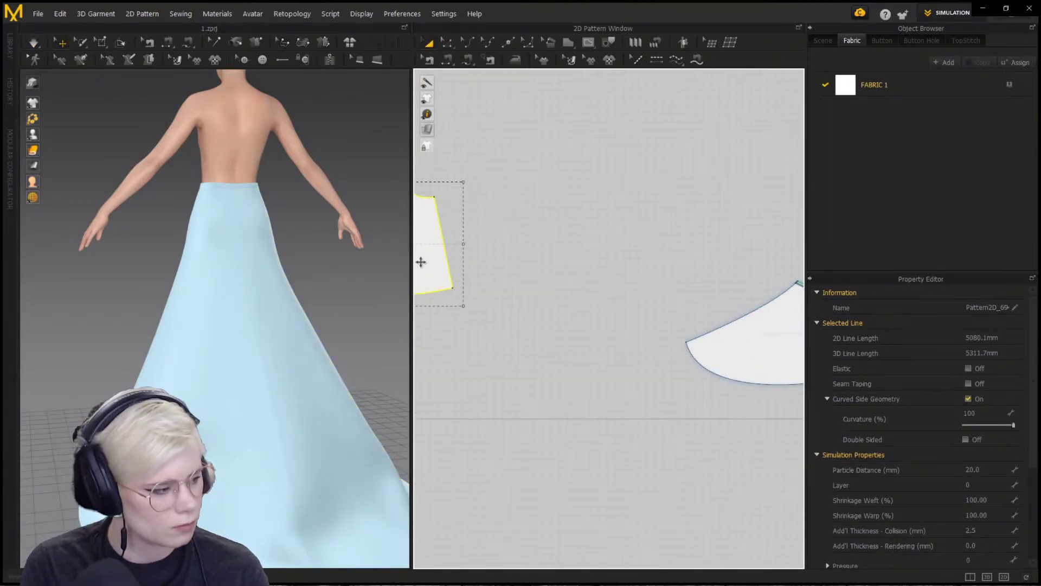
{"action": "right_click", "coordinate": [432, 263]}
{"action": "left_click", "coordinate": [659, 251]}
Select the duplicated panel on the avatar and examine its position against the skirt from behind and the side
{"action": "scroll", "coordinate": [262, 283], "scroll_direction": "down", "scroll_amount": 5}
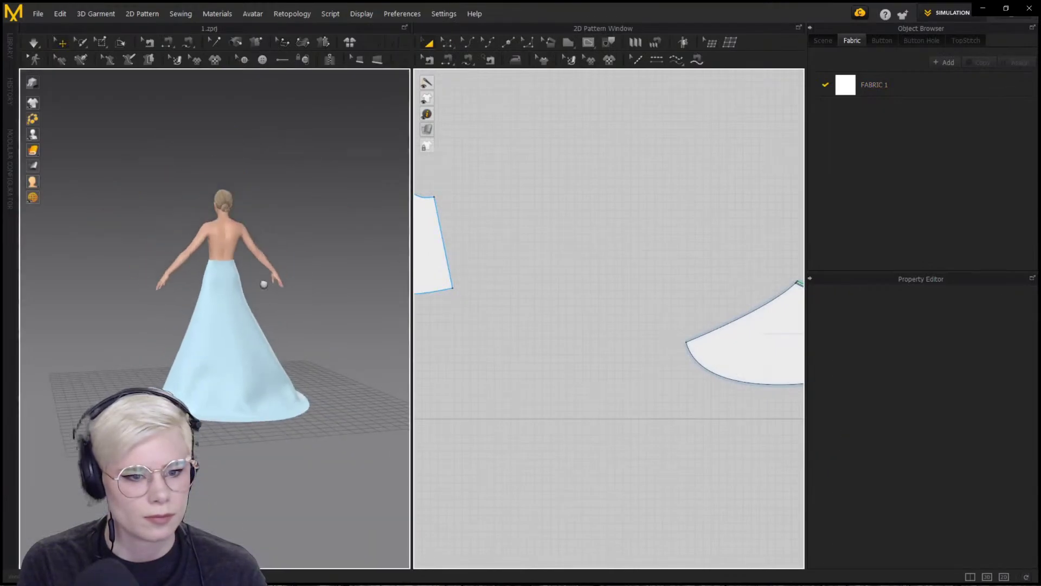
{"action": "middle_click_drag", "start_coordinate": [262, 283], "coordinate": [146, 438]}
{"action": "left_click", "coordinate": [375, 488]}
{"action": "scroll", "coordinate": [311, 267], "scroll_direction": "up", "scroll_amount": 5}
{"action": "middle_click_drag", "start_coordinate": [173, 504], "coordinate": [244, 295]}
{"action": "right_click_drag", "start_coordinate": [244, 295], "coordinate": [320, 324]}
{"action": "key", "text": "2"}
{"action": "key", "text": "6"}
{"action": "scroll", "coordinate": [144, 308], "scroll_direction": "down", "scroll_amount": 1}
{"action": "middle_click_drag", "start_coordinate": [211, 276], "coordinate": [164, 247]}
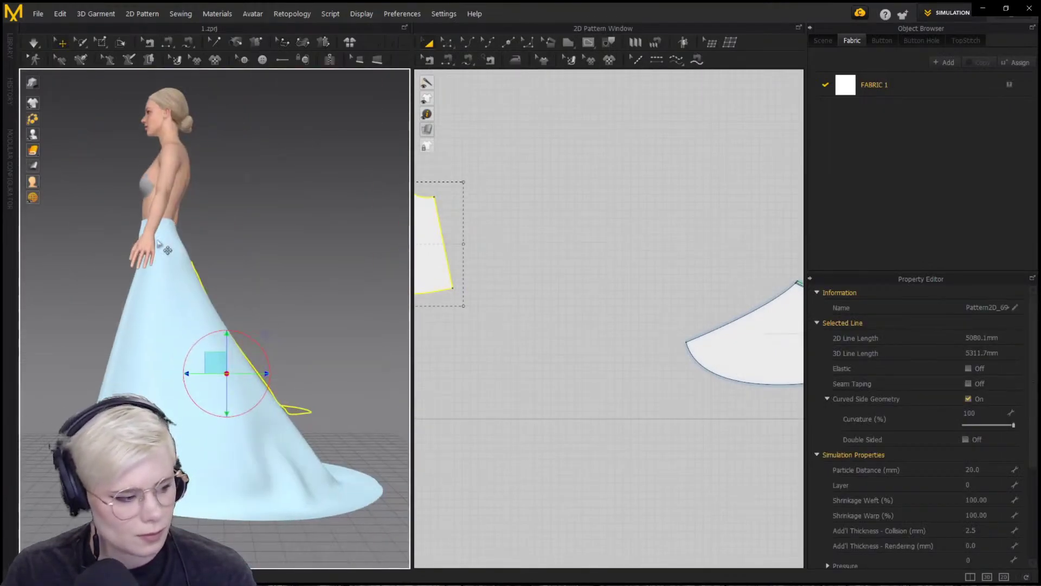
Offset the skirt panel's waist and hem edges along the curved outline to create 5 internal lines
{"action": "scroll", "coordinate": [572, 337], "scroll_direction": "down", "scroll_amount": 2}
{"action": "middle_click_drag", "start_coordinate": [636, 332], "coordinate": [567, 330]}
{"action": "scroll", "coordinate": [604, 337], "scroll_direction": "up", "scroll_amount": 4}
{"action": "key", "text": "z"}
{"action": "left_click", "coordinate": [591, 240]}
{"action": "right_click", "coordinate": [546, 373]}
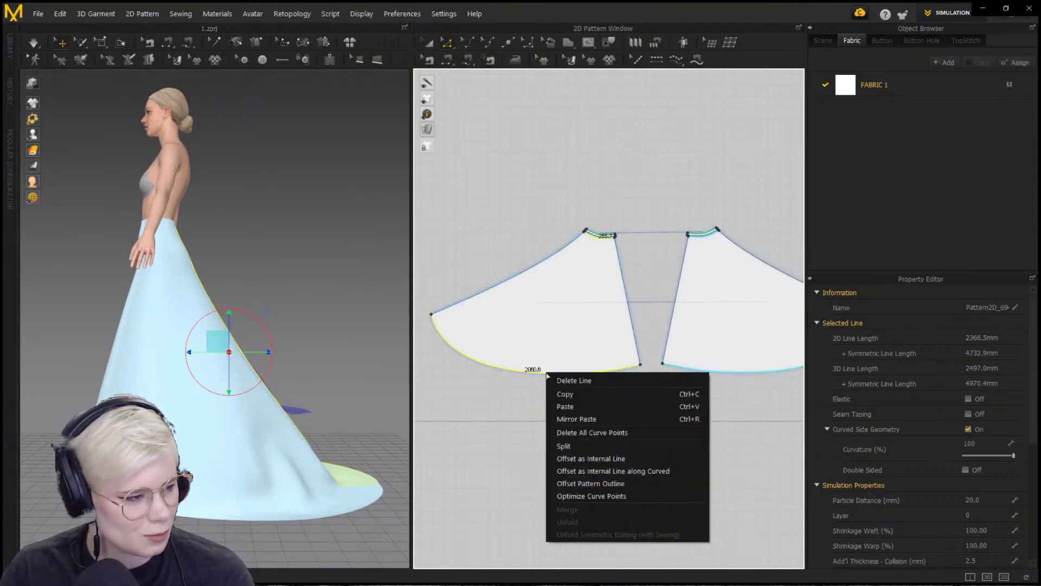
{"action": "left_click", "coordinate": [596, 458]}
{"action": "key", "text": "Return"}
{"action": "right_click", "coordinate": [577, 374]}
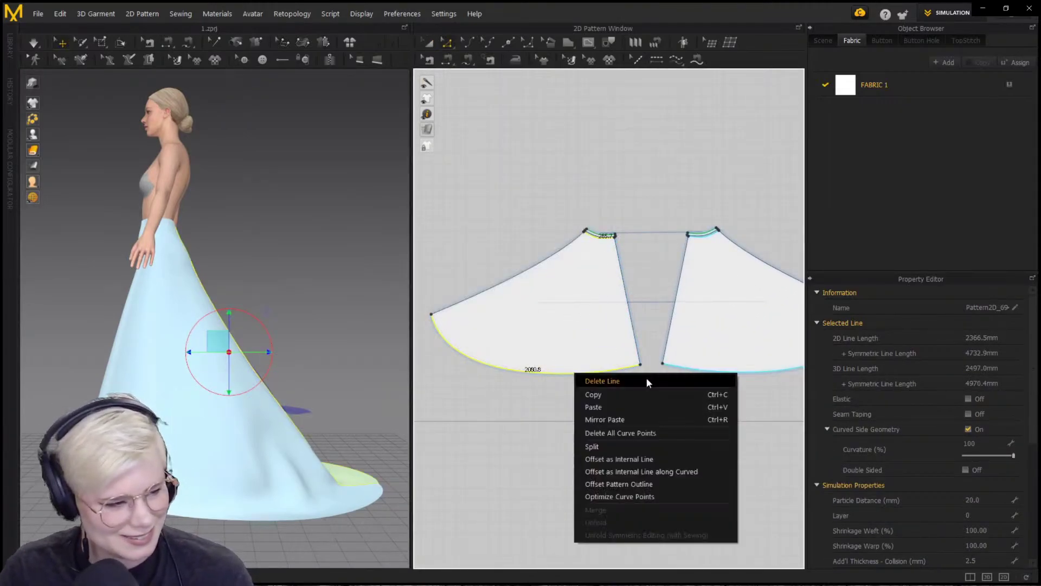
{"action": "key", "text": "Escape"}
{"action": "left_click", "coordinate": [637, 334]}
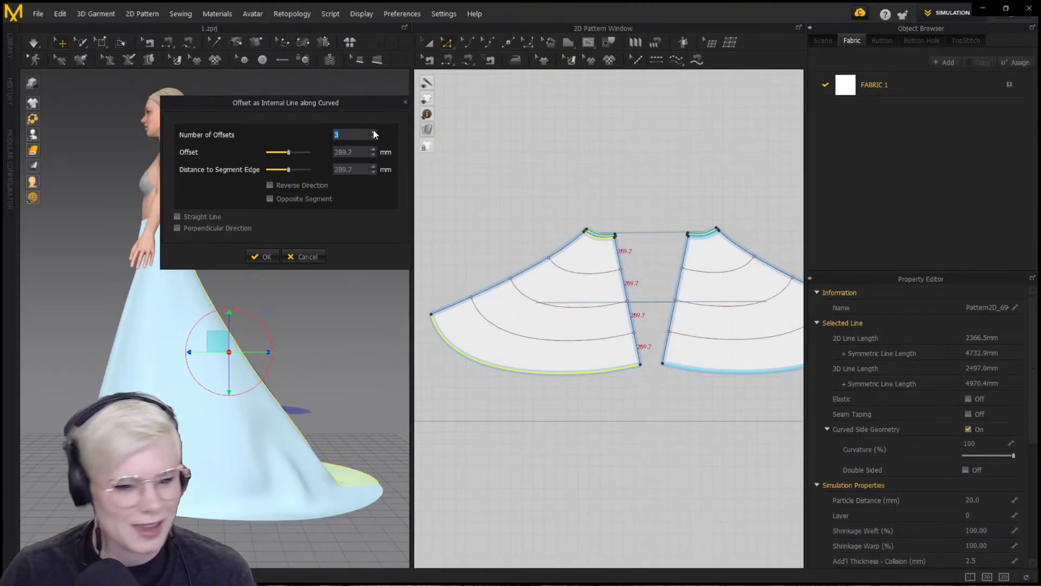
{"action": "type", "text": "5"}
{"action": "key", "text": "Return"}
{"action": "key", "text": "Escape"}
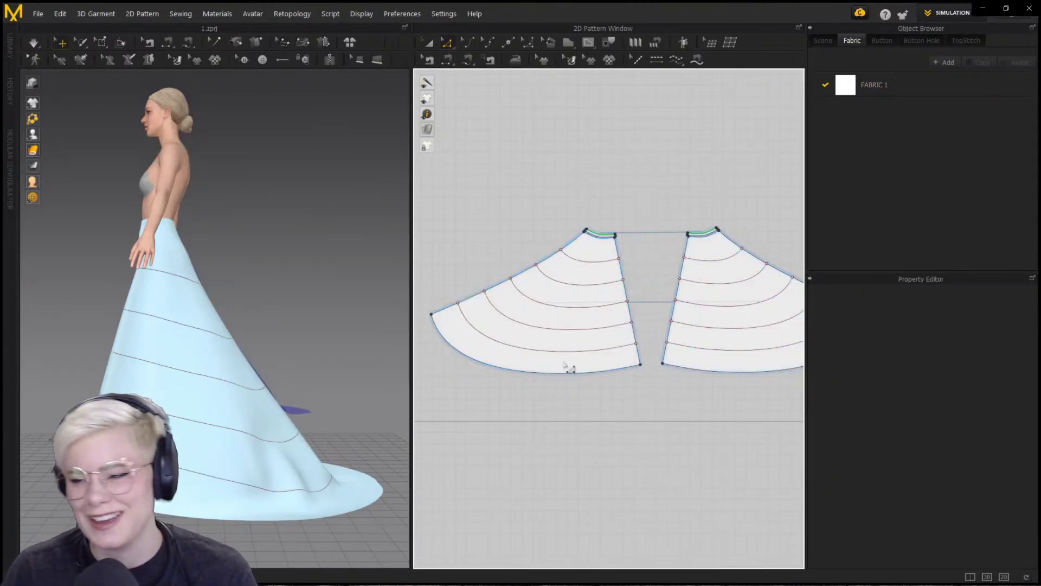
Check the middle internal line's length and create a rectangular strip 2284 mm wide above the skirt panels
{"action": "left_click", "coordinate": [579, 307]}
{"action": "middle_click_drag", "start_coordinate": [601, 370], "coordinate": [546, 362]}
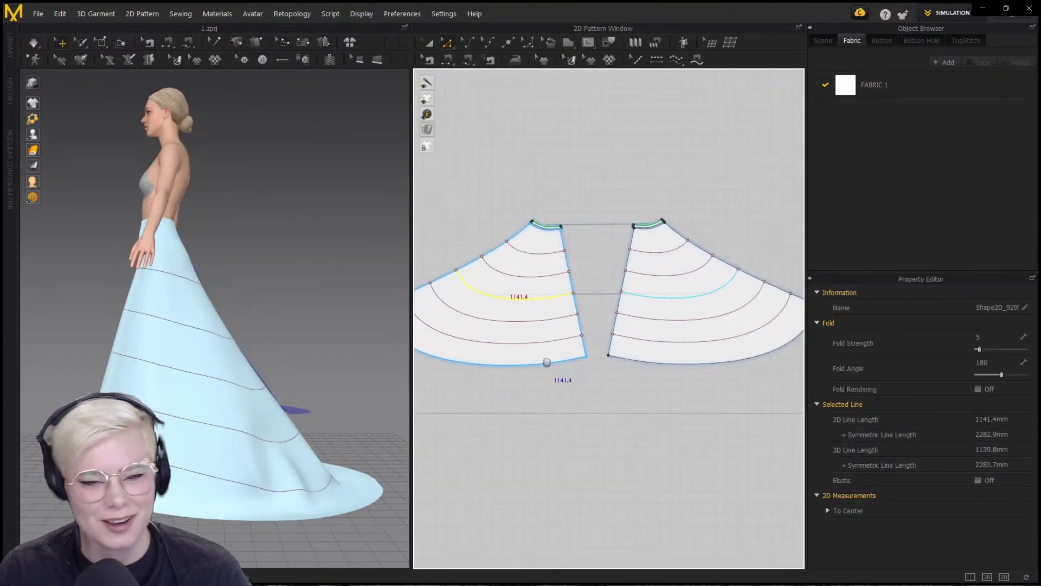
{"action": "left_click", "coordinate": [571, 44]}
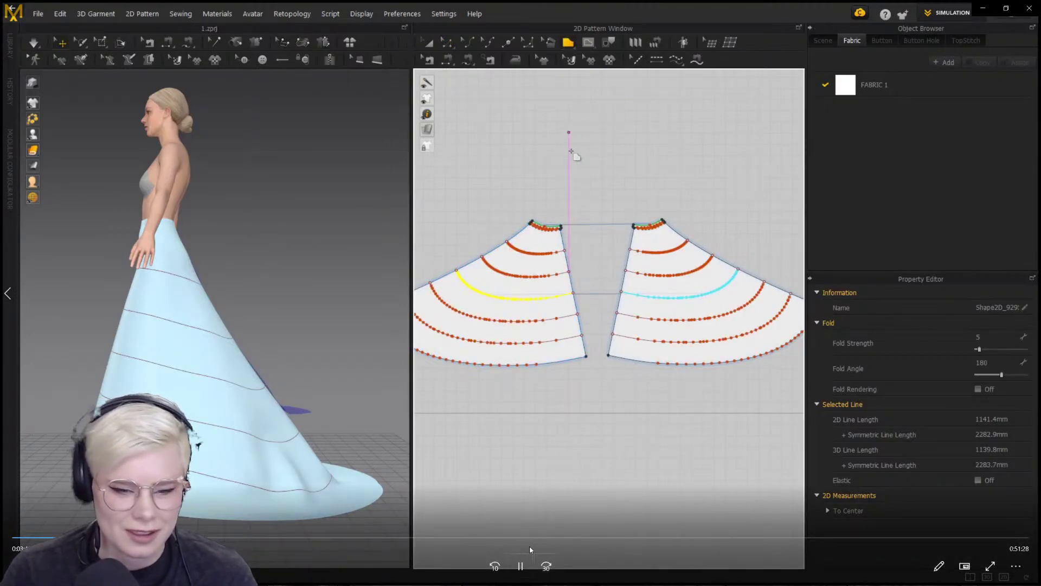
{"action": "left_click", "coordinate": [580, 146]}
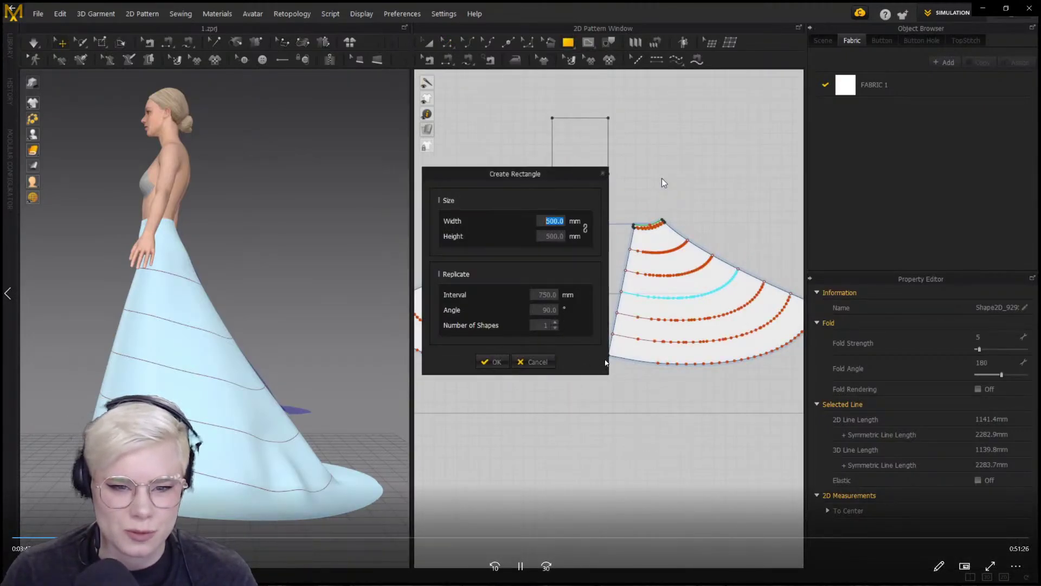
{"action": "left_click", "coordinate": [532, 362]}
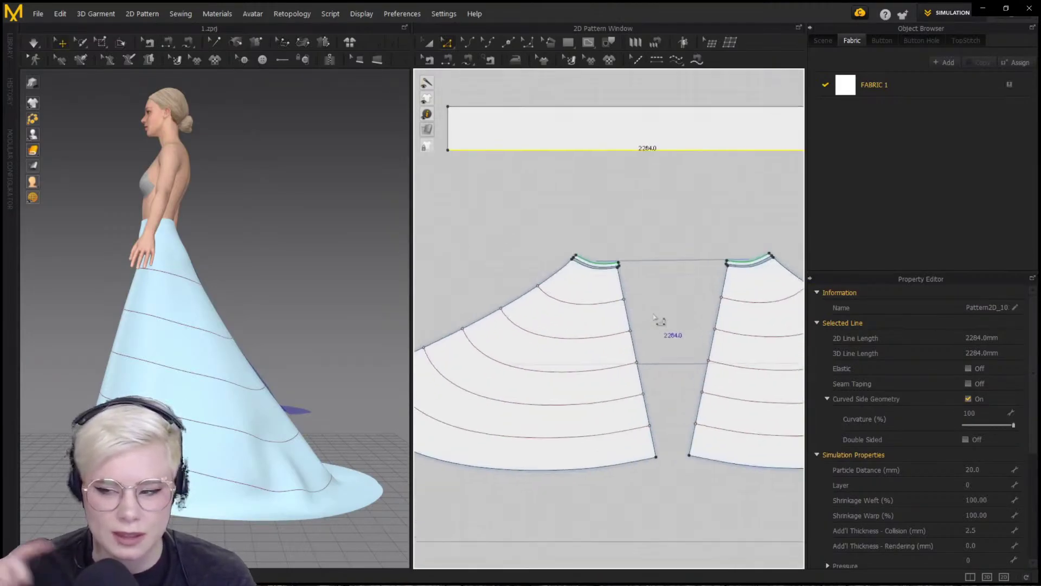
Create a symmetric duplicate of the rectangular strip beside the original and shift the original strip further right
{"action": "scroll", "coordinate": [646, 198], "scroll_direction": "down", "scroll_amount": 2}
{"action": "key", "text": "a"}
{"action": "left_click", "coordinate": [613, 149]}
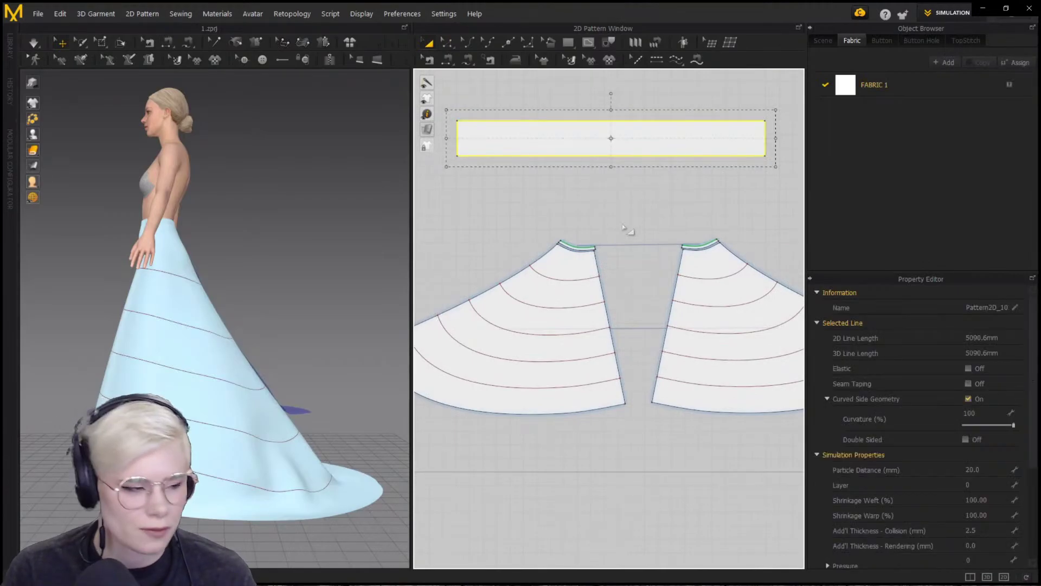
{"action": "scroll", "coordinate": [629, 268], "scroll_direction": "down", "scroll_amount": 4}
{"action": "left_click", "coordinate": [463, 212]}
{"action": "right_click_drag", "start_coordinate": [271, 383], "coordinate": [311, 394]}
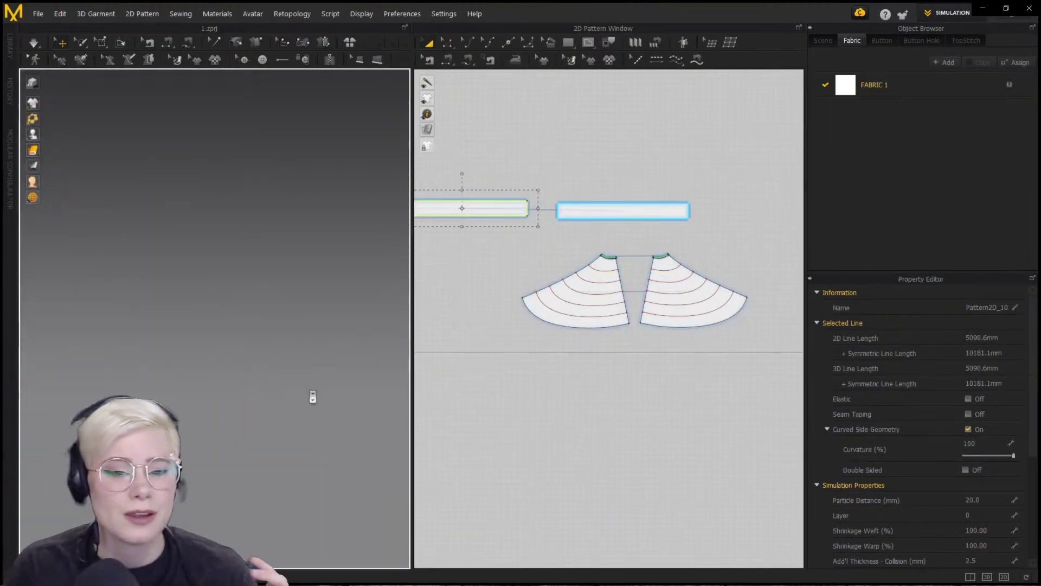
{"action": "key", "text": "2"}
{"action": "left_click_drag", "start_coordinate": [624, 216], "coordinate": [687, 228]}
Sew the strips' top edges to the middle internal skirt lines and join the two strips at their short ends
{"action": "key", "text": "n"}
{"action": "left_click", "coordinate": [707, 217]}
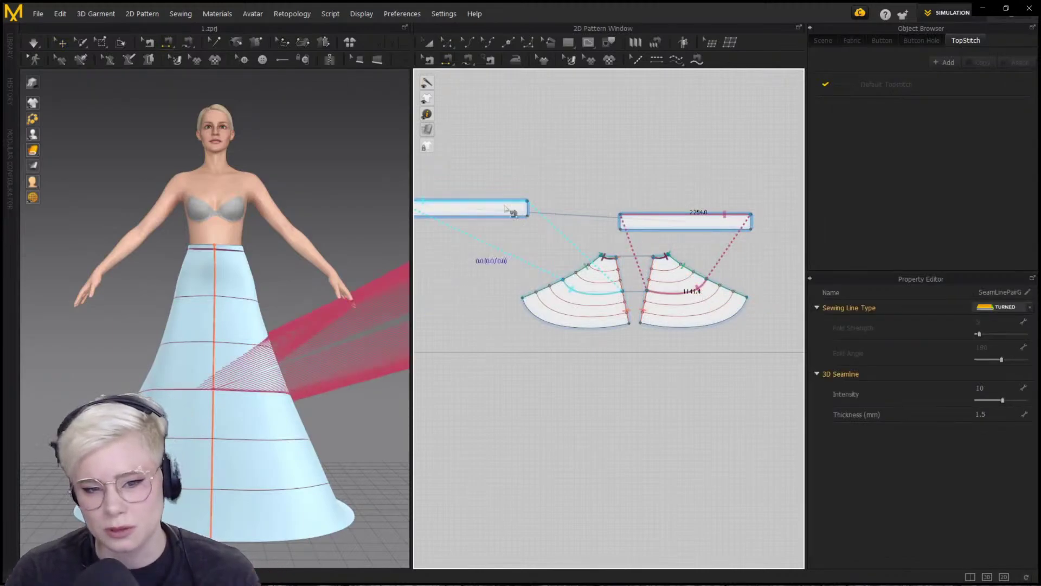
{"action": "left_click", "coordinate": [528, 210]}
{"action": "left_click", "coordinate": [621, 220]}
{"action": "left_click", "coordinate": [752, 221]}
{"action": "middle_click_drag", "start_coordinate": [607, 234], "coordinate": [720, 232]}
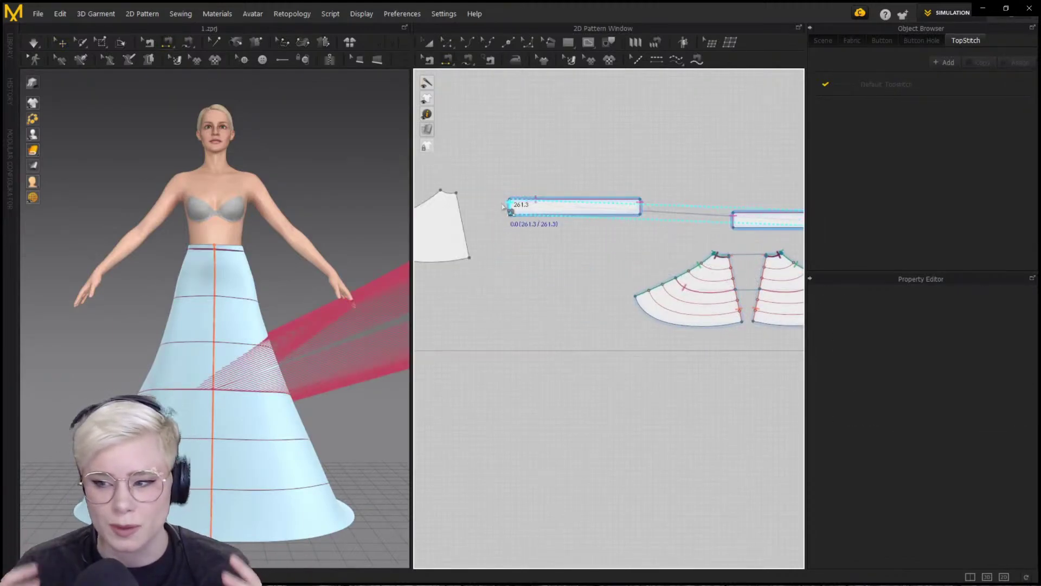
{"action": "left_click", "coordinate": [509, 207]}
Select both rectangular strips on the avatar and superimpose them onto the skirt
{"action": "scroll", "coordinate": [369, 282], "scroll_direction": "down", "scroll_amount": 3}
{"action": "key", "text": "q"}
{"action": "middle_click_drag", "start_coordinate": [390, 272], "coordinate": [253, 307]}
{"action": "scroll", "coordinate": [253, 307], "scroll_direction": "down", "scroll_amount": 2}
{"action": "left_click", "coordinate": [281, 234]}
{"action": "middle_click_drag", "start_coordinate": [293, 256], "coordinate": [62, 274]}
{"action": "left_click", "coordinate": [325, 267], "text": "shift"}
{"action": "right_click", "coordinate": [325, 268]}
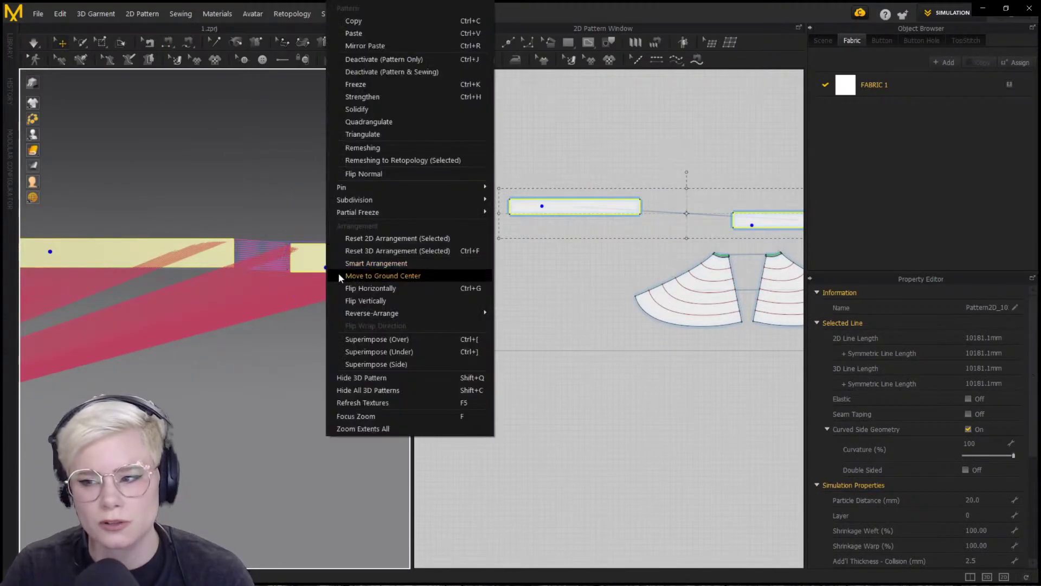
{"action": "left_click", "coordinate": [416, 359]}
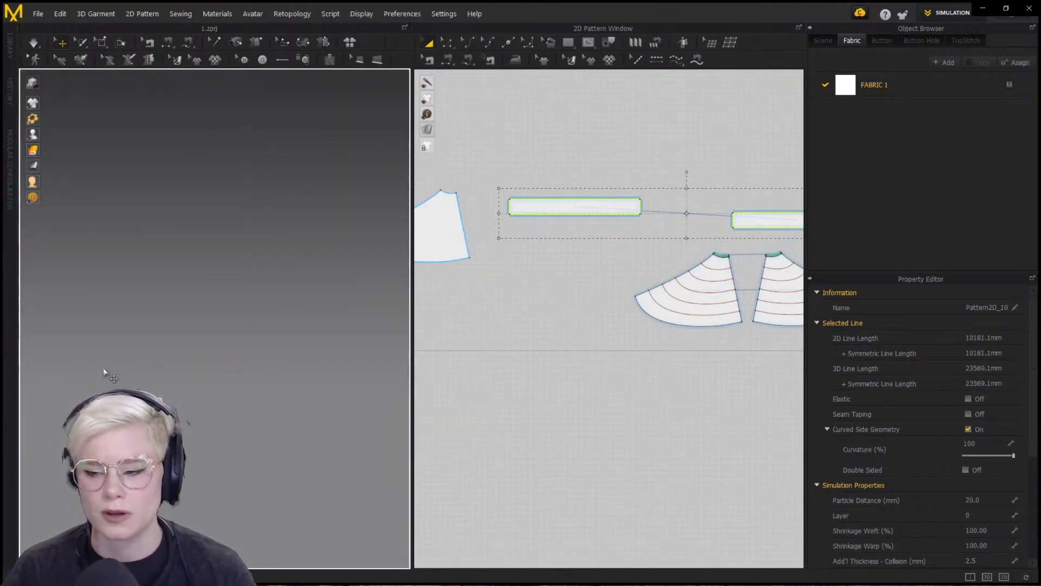
Set the layer of both ruffle strips to 2 and inspect their position against the skirt panels
{"action": "scroll", "coordinate": [347, 363], "scroll_direction": "up", "scroll_amount": 5}
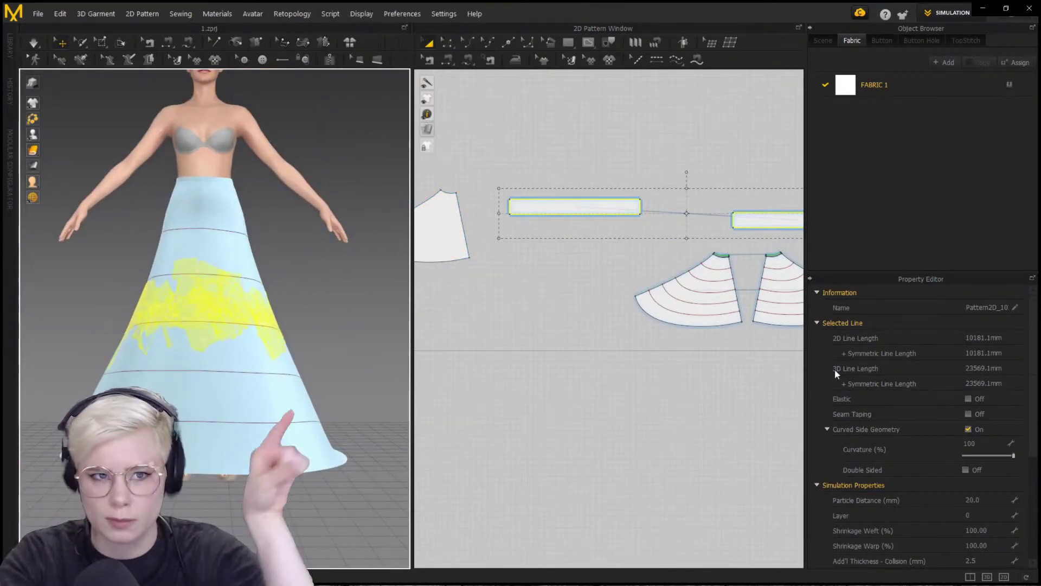
{"action": "left_click", "coordinate": [980, 515]}
{"action": "type", "text": "2"}
{"action": "left_click", "coordinate": [274, 331]}
{"action": "left_click", "coordinate": [175, 302]}
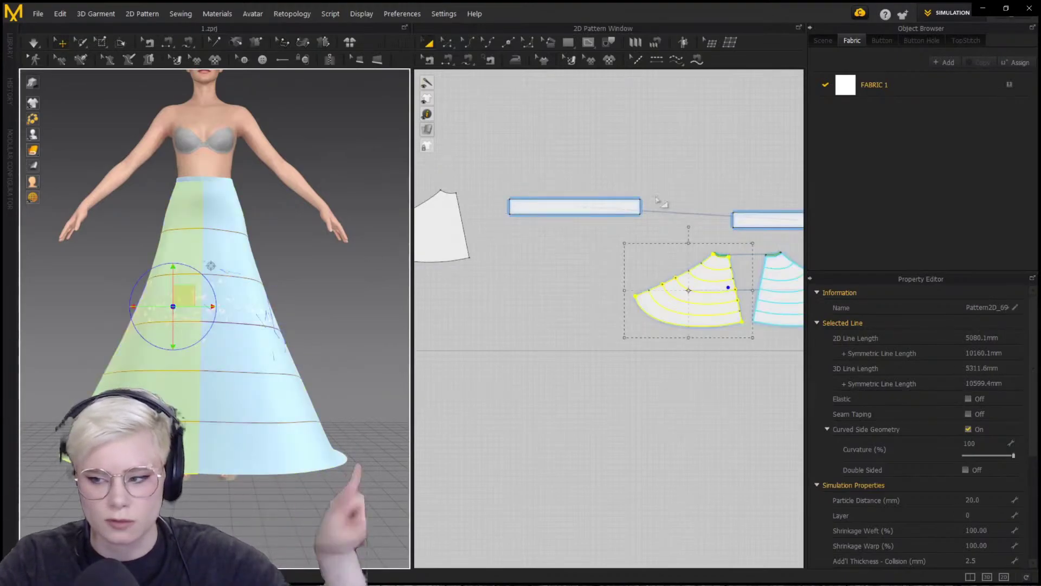
{"action": "left_click", "coordinate": [176, 319]}
{"action": "right_click_drag", "start_coordinate": [176, 319], "coordinate": [179, 339]}
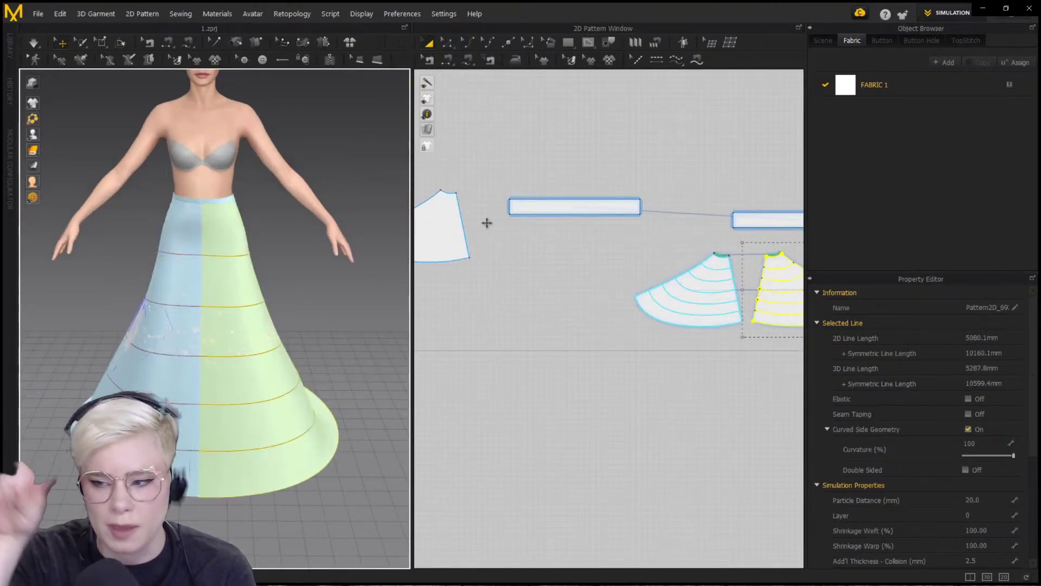
Move the mirrored ruffle strips outward on the avatar so they clear the skirt's sides
{"action": "left_click", "coordinate": [548, 207]}
{"action": "left_click", "coordinate": [750, 218]}
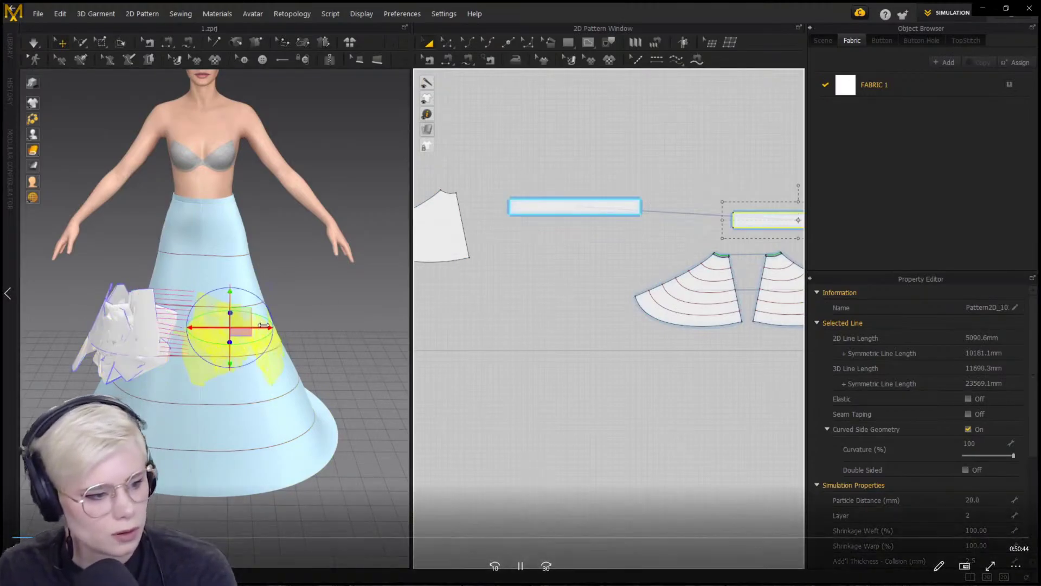
{"action": "left_click_drag", "start_coordinate": [272, 329], "coordinate": [356, 329]}
{"action": "right_click_drag", "start_coordinate": [360, 333], "coordinate": [378, 379]}
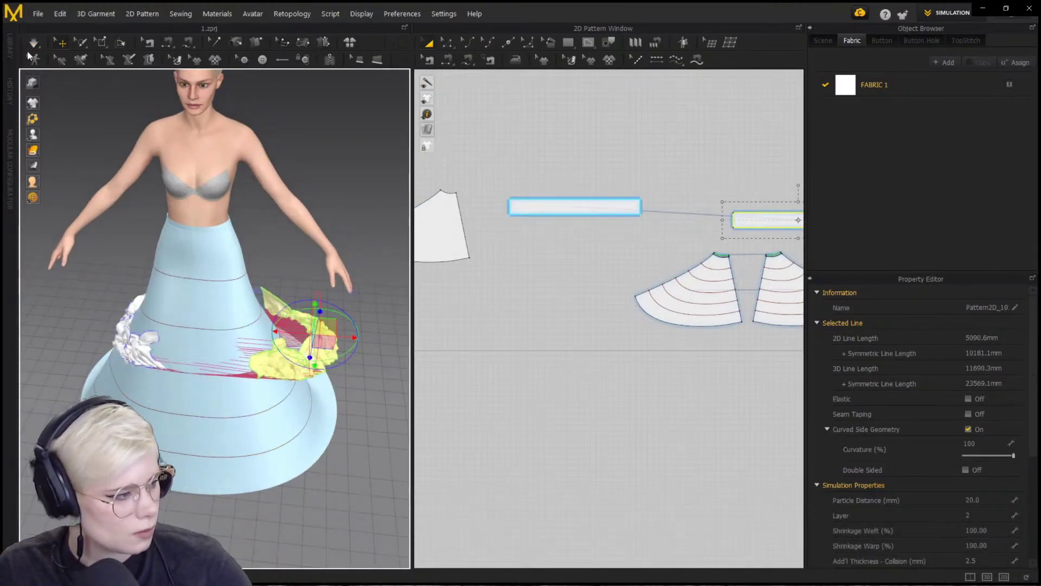
Simulate with the Fast (GPU) preset and pull the ruffle strips into place around the skirt
{"action": "left_click", "coordinate": [34, 43]}
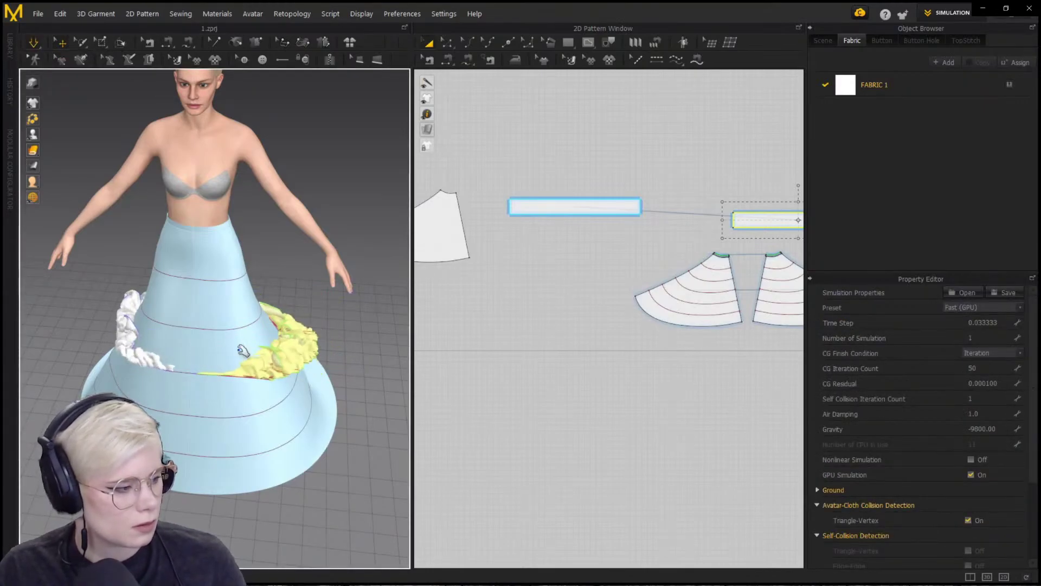
{"action": "left_click", "coordinate": [148, 356]}
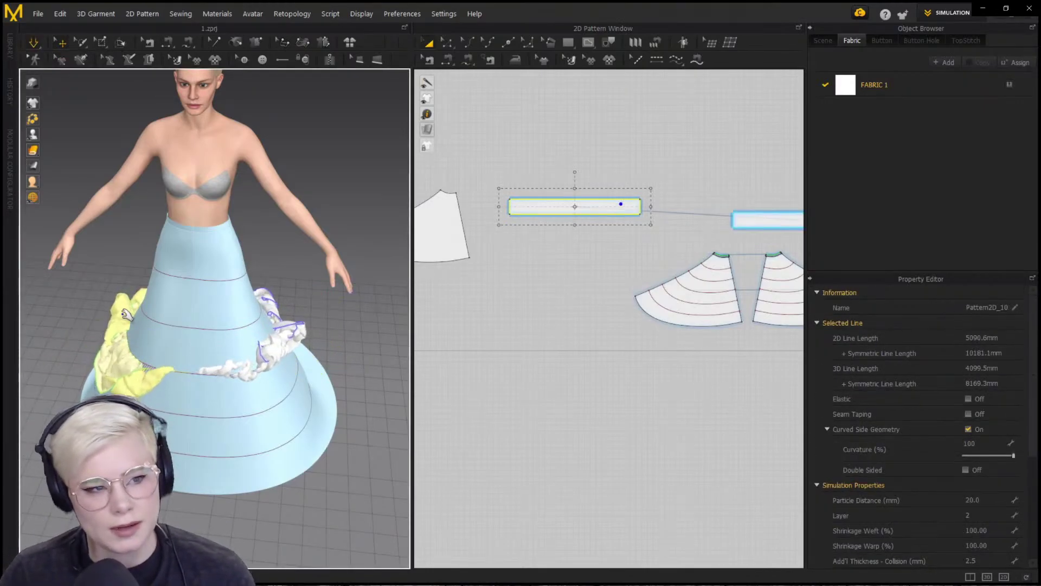
{"action": "right_click_drag", "start_coordinate": [183, 399], "coordinate": [296, 297]}
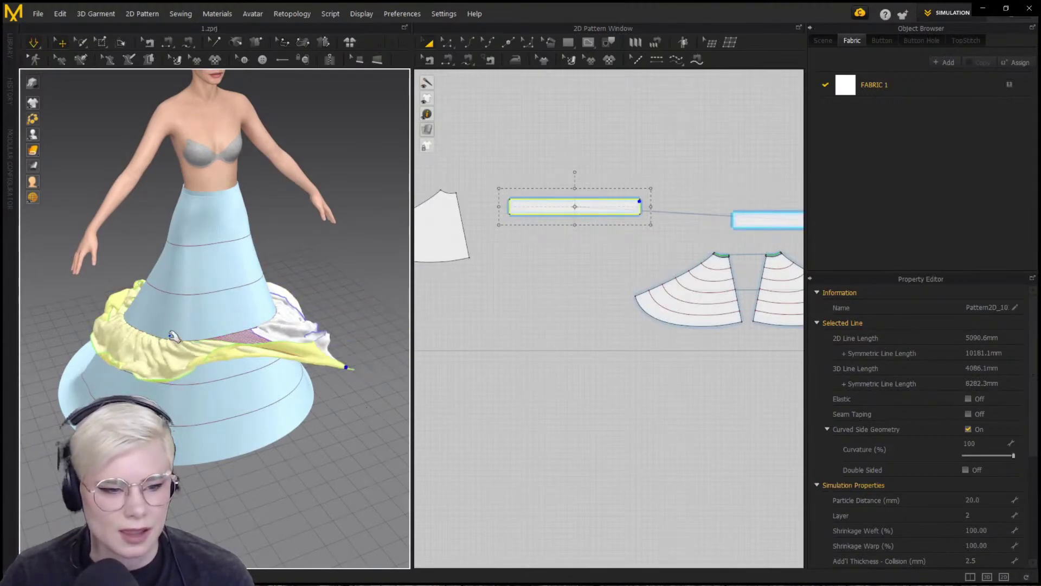
{"action": "right_click_drag", "start_coordinate": [174, 335], "coordinate": [202, 362]}
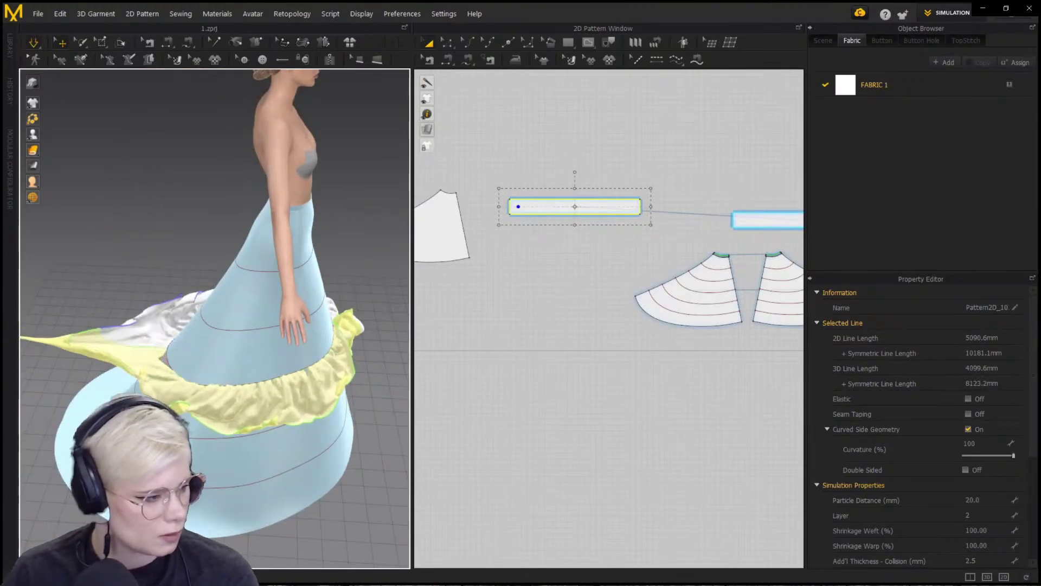
Simulate with the Normal (Default) preset and pull the ruffle's folded front edge outward
{"action": "left_click", "coordinate": [37, 39]}
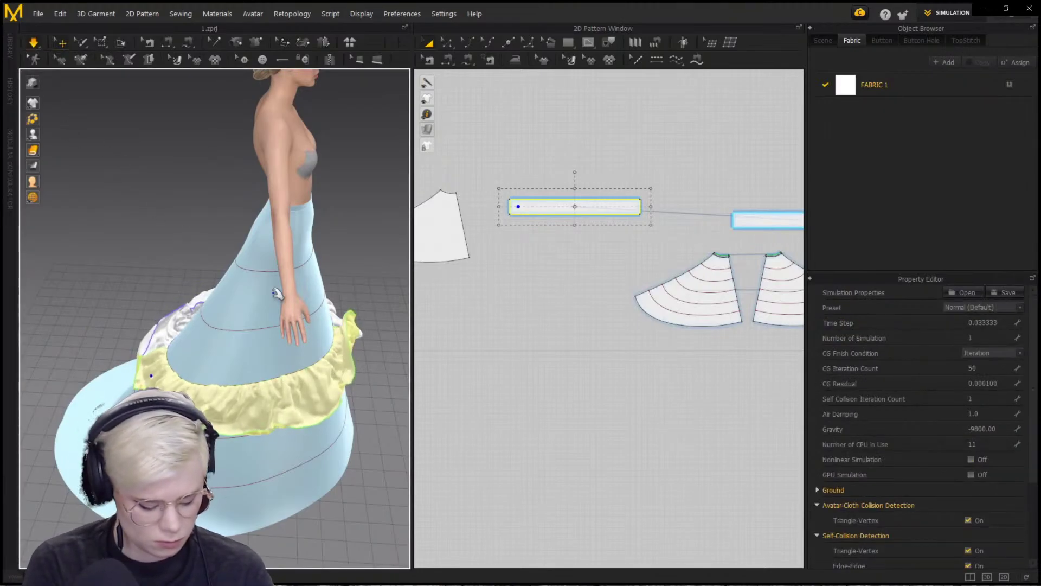
{"action": "right_click_drag", "start_coordinate": [352, 332], "coordinate": [296, 349]}
{"action": "left_click_drag", "start_coordinate": [320, 391], "coordinate": [416, 499]}
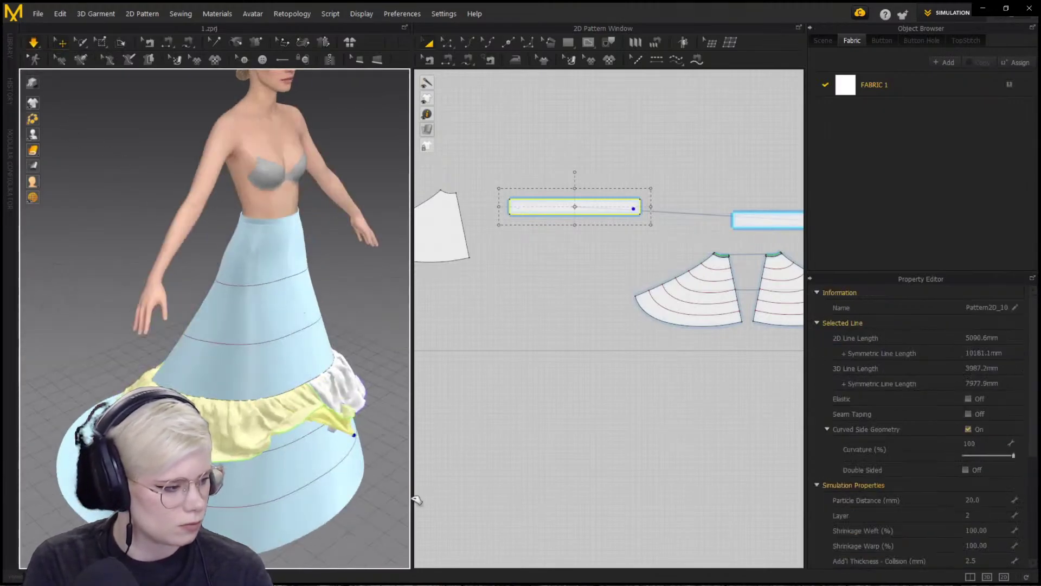
Strengthen both ruffle strips and examine the gathered ruffle from the front and side
{"action": "left_click", "coordinate": [340, 414]}
{"action": "right_click_drag", "start_coordinate": [374, 419], "coordinate": [181, 376]}
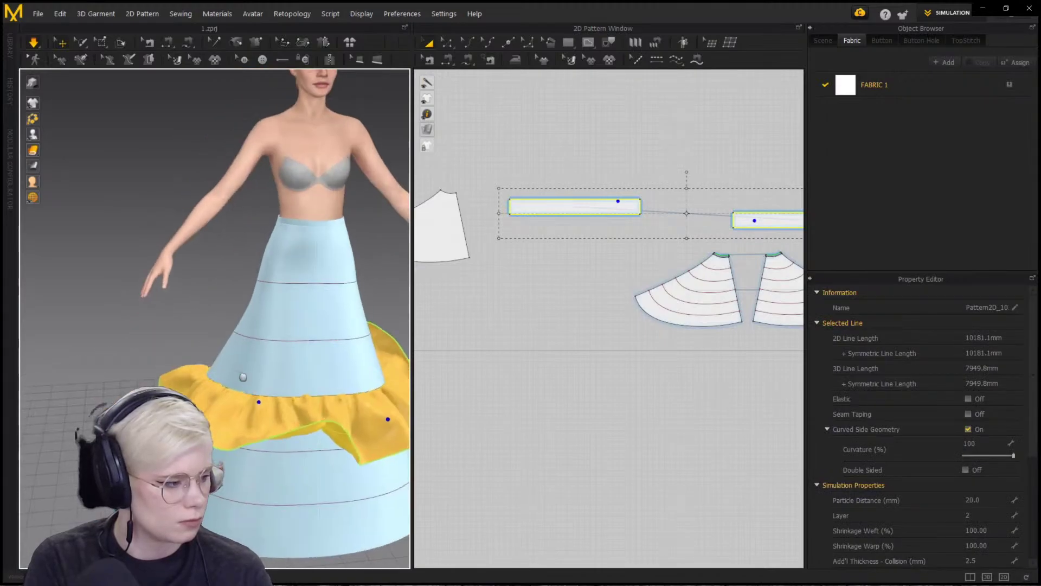
{"action": "right_click_drag", "start_coordinate": [332, 400], "coordinate": [233, 374]}
{"action": "middle_click_drag", "start_coordinate": [404, 343], "coordinate": [282, 309]}
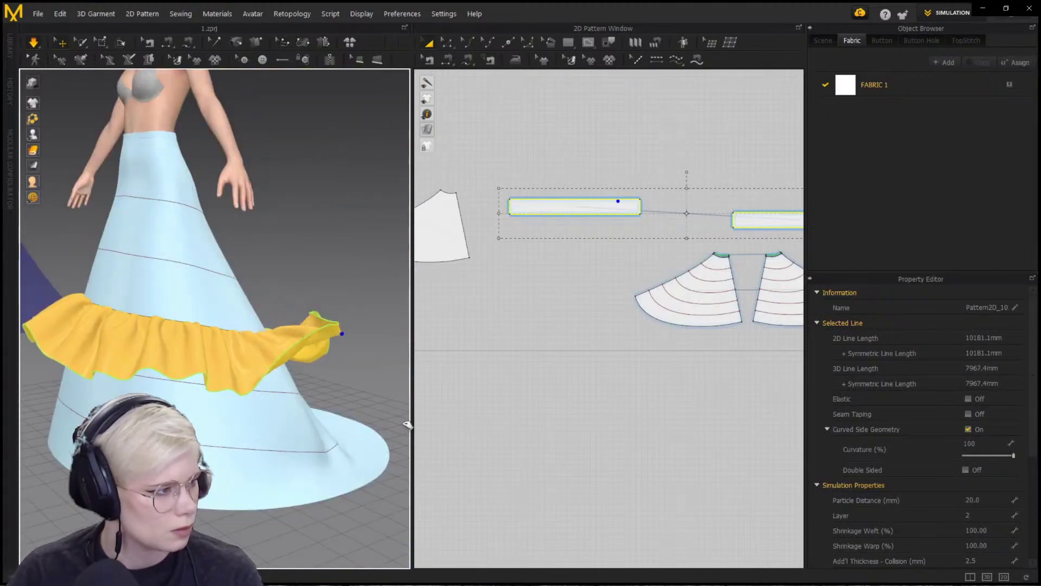
Select both ruffle strips in the pattern layout and reduce their height slightly
{"action": "scroll", "coordinate": [591, 267], "scroll_direction": "up", "scroll_amount": 1}
{"action": "middle_click_drag", "start_coordinate": [591, 267], "coordinate": [538, 281]}
{"action": "left_click", "coordinate": [571, 211]}
{"action": "left_click", "coordinate": [722, 235], "text": "shift"}
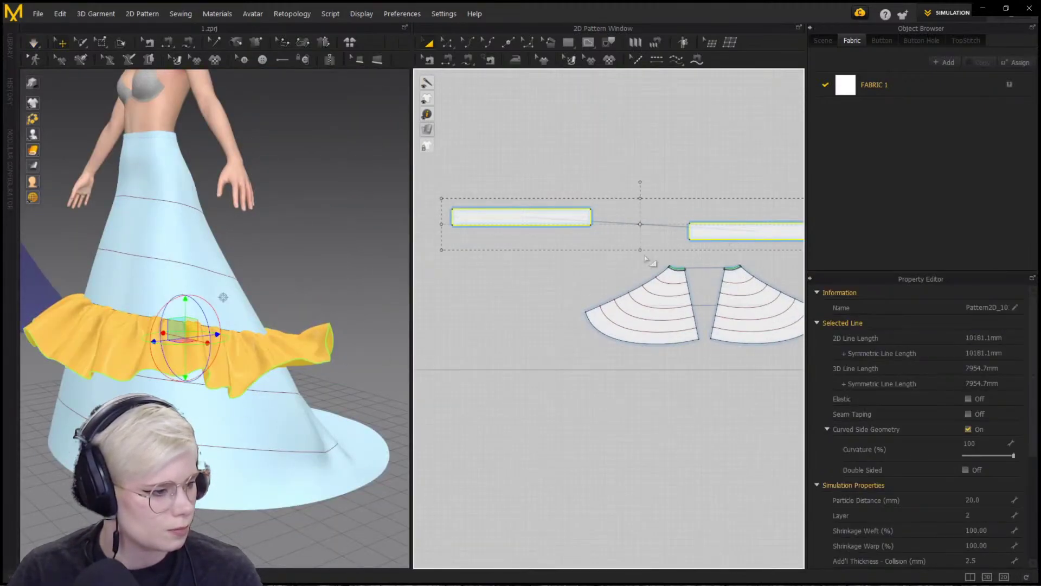
{"action": "left_click_drag", "start_coordinate": [641, 250], "coordinate": [641, 247]}
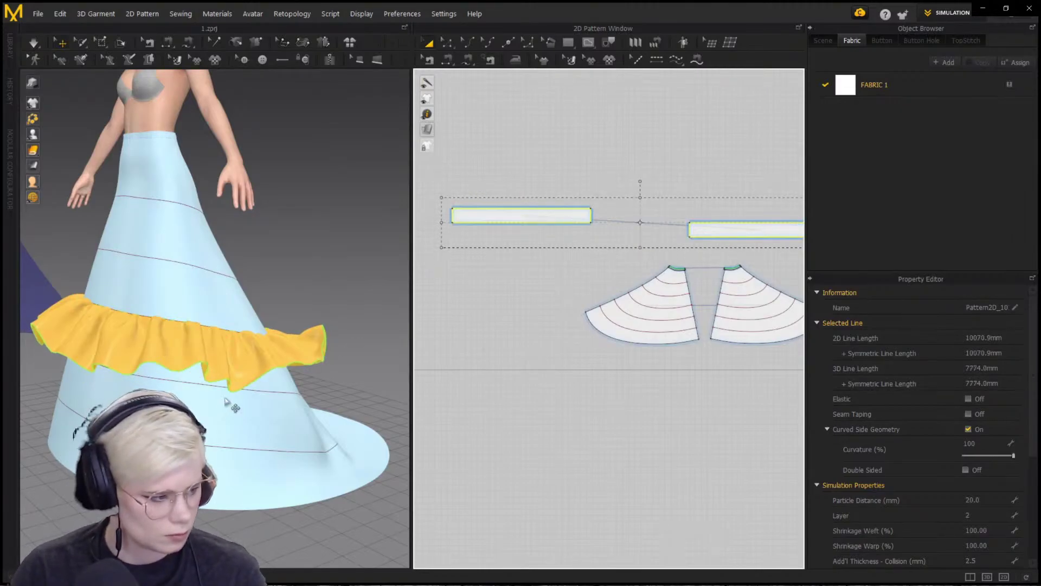
Create another rectangular strip 3000 mm wide above the existing ruffle strips
{"action": "scroll", "coordinate": [530, 351], "scroll_direction": "down", "scroll_amount": 2}
{"action": "middle_click_drag", "start_coordinate": [597, 356], "coordinate": [546, 358]}
{"action": "scroll", "coordinate": [545, 358], "scroll_direction": "up", "scroll_amount": 3}
{"action": "key", "text": "z"}
{"action": "left_click", "coordinate": [585, 301]}
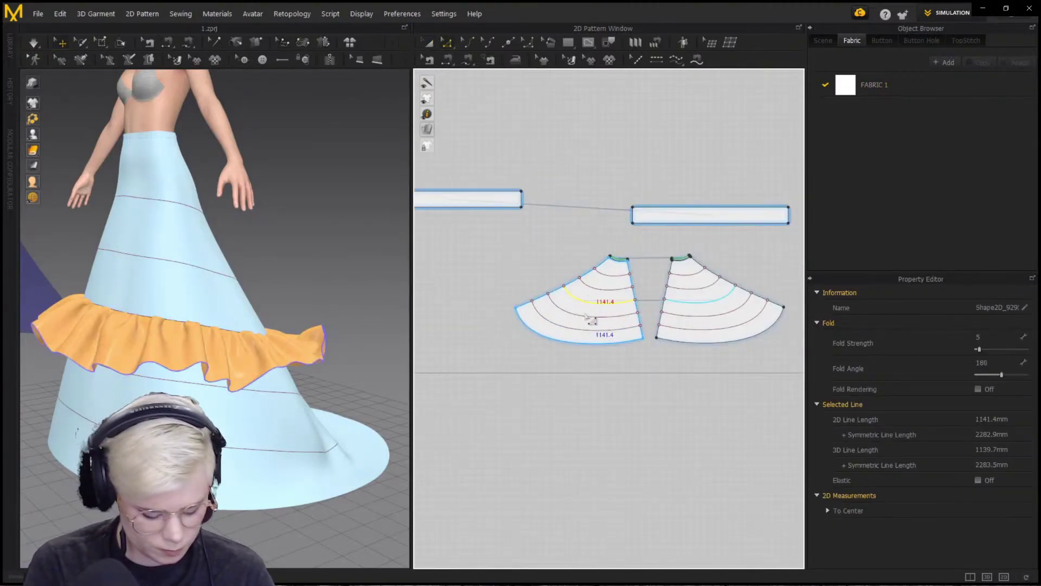
{"action": "left_click", "coordinate": [613, 155]}
{"action": "type", "text": "3000"}
{"action": "key", "text": "Return"}
Raise the new strip's lower edge to make the strip about 265 mm high
{"action": "key", "text": "z"}
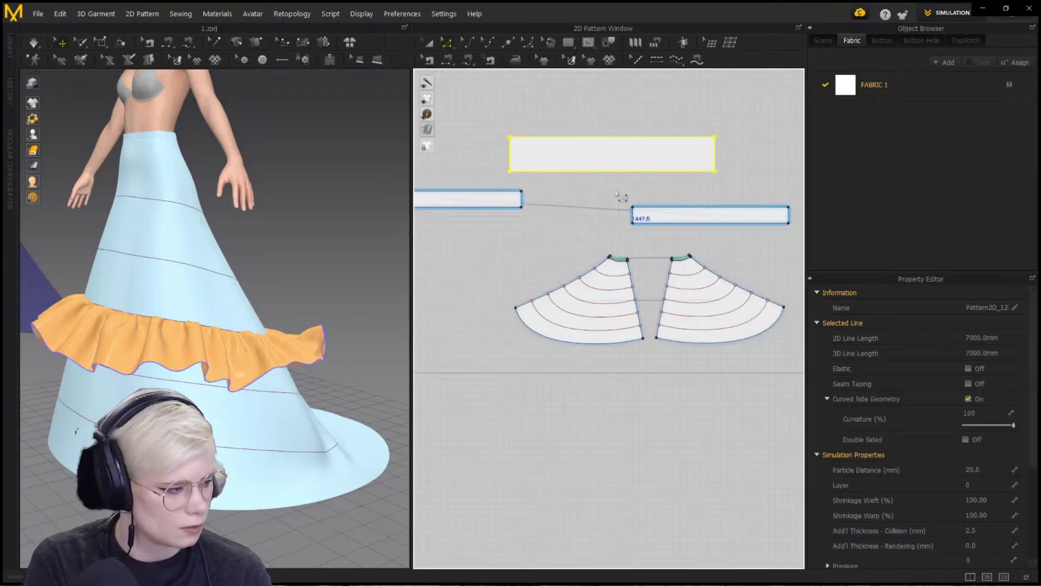
{"action": "left_click", "coordinate": [604, 178]}
{"action": "left_click_drag", "start_coordinate": [606, 171], "coordinate": [606, 156]}
{"action": "scroll", "coordinate": [613, 157], "scroll_direction": "up", "scroll_amount": 2}
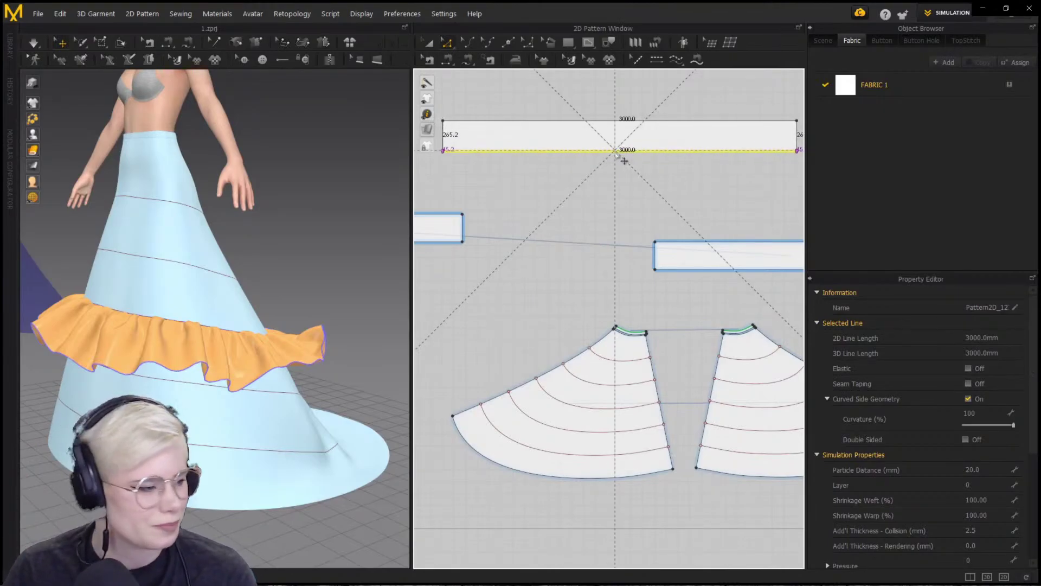
{"action": "scroll", "coordinate": [617, 155], "scroll_direction": "down", "scroll_amount": 3}
{"action": "scroll", "coordinate": [600, 228], "scroll_direction": "up", "scroll_amount": 1}
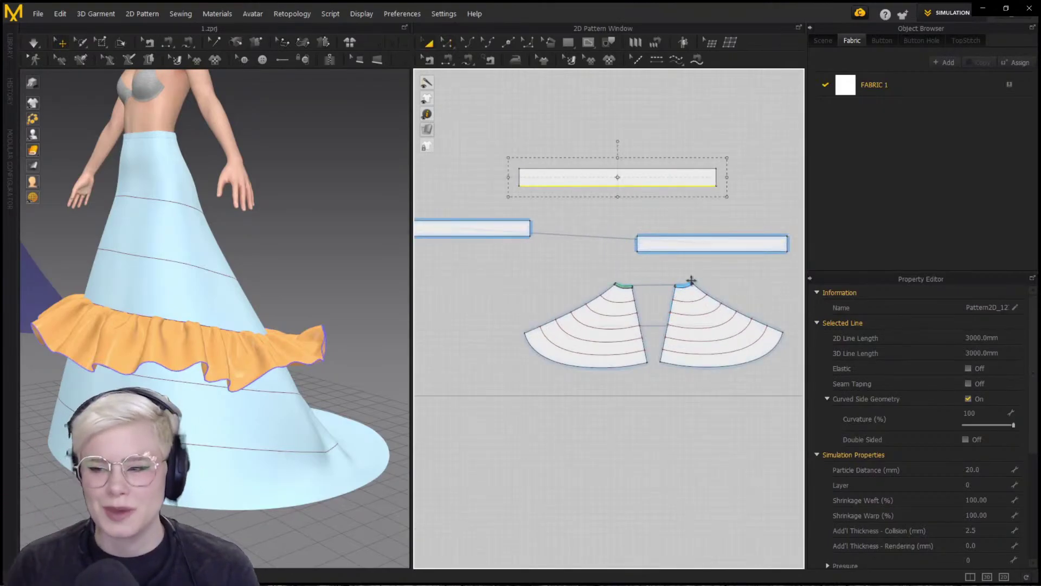
Bring the existing ruffle strips closer together and place a symmetric pair of the 3000 mm strip between them and the skirt
{"action": "left_click", "coordinate": [497, 230]}
{"action": "left_click_drag", "start_coordinate": [595, 234], "coordinate": [590, 233]}
{"action": "left_click", "coordinate": [638, 189]}
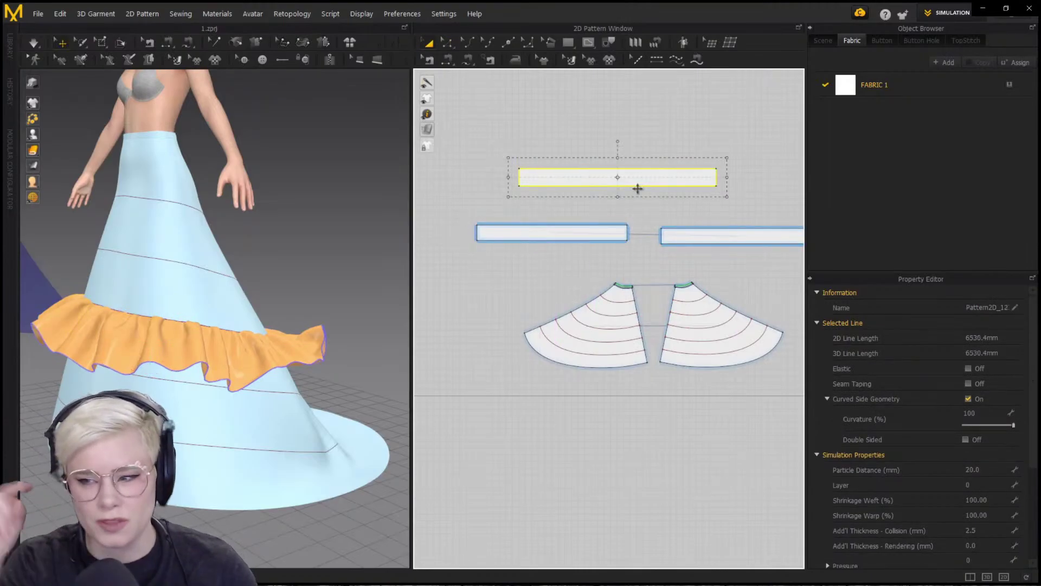
{"action": "key", "text": "ctrl+d"}
{"action": "left_click", "coordinate": [523, 259]}
{"action": "scroll", "coordinate": [629, 180], "scroll_direction": "down", "scroll_amount": 1}
{"action": "middle_click_drag", "start_coordinate": [629, 179], "coordinate": [574, 182]}
{"action": "left_click_drag", "start_coordinate": [575, 182], "coordinate": [695, 249]}
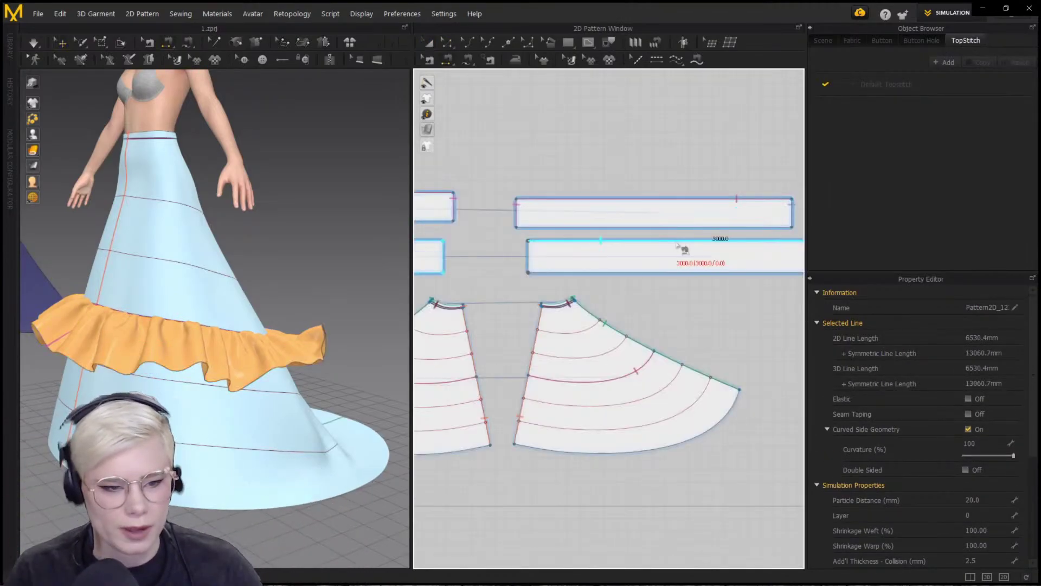
Sew the 3000 mm strip's upper long edge to the lower edge of the ruffle strip above it
{"action": "left_click", "coordinate": [548, 240]}
{"action": "left_click", "coordinate": [533, 229]}
{"action": "scroll", "coordinate": [533, 229], "scroll_direction": "down", "scroll_amount": 1}
{"action": "middle_click_drag", "start_coordinate": [533, 228], "coordinate": [660, 228]}
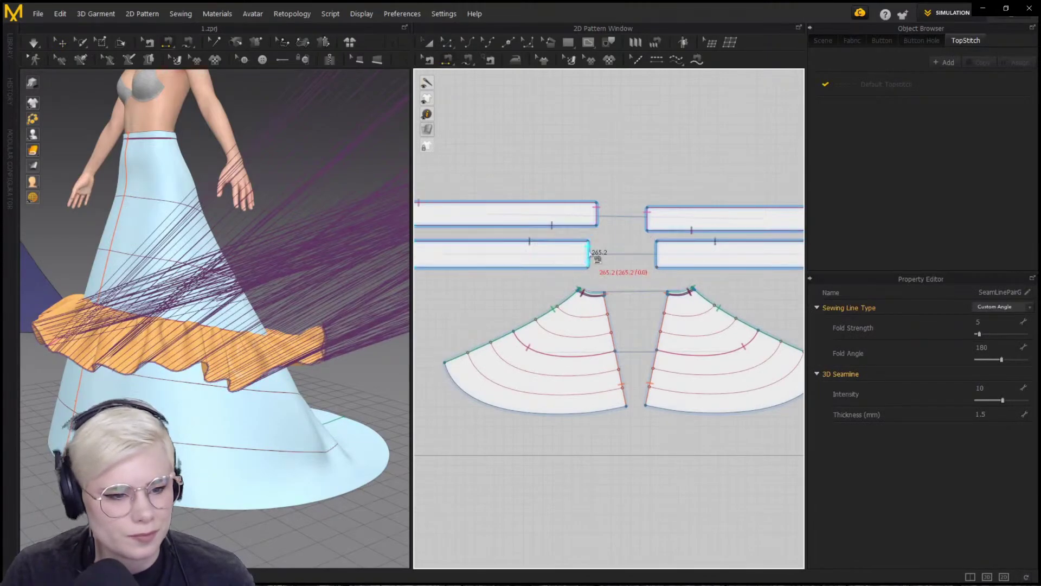
Sew the facing short ends of the two 3000 mm strips together, as well as their outer short ends
{"action": "left_click", "coordinate": [589, 253]}
{"action": "left_click", "coordinate": [656, 254]}
{"action": "scroll", "coordinate": [588, 261], "scroll_direction": "down", "scroll_amount": 2}
{"action": "middle_click_drag", "start_coordinate": [569, 260], "coordinate": [669, 262]}
{"action": "left_click", "coordinate": [496, 256]}
{"action": "scroll", "coordinate": [496, 256], "scroll_direction": "down", "scroll_amount": 1}
{"action": "middle_click_drag", "start_coordinate": [748, 249], "coordinate": [628, 263]}
{"action": "left_click", "coordinate": [718, 268]}
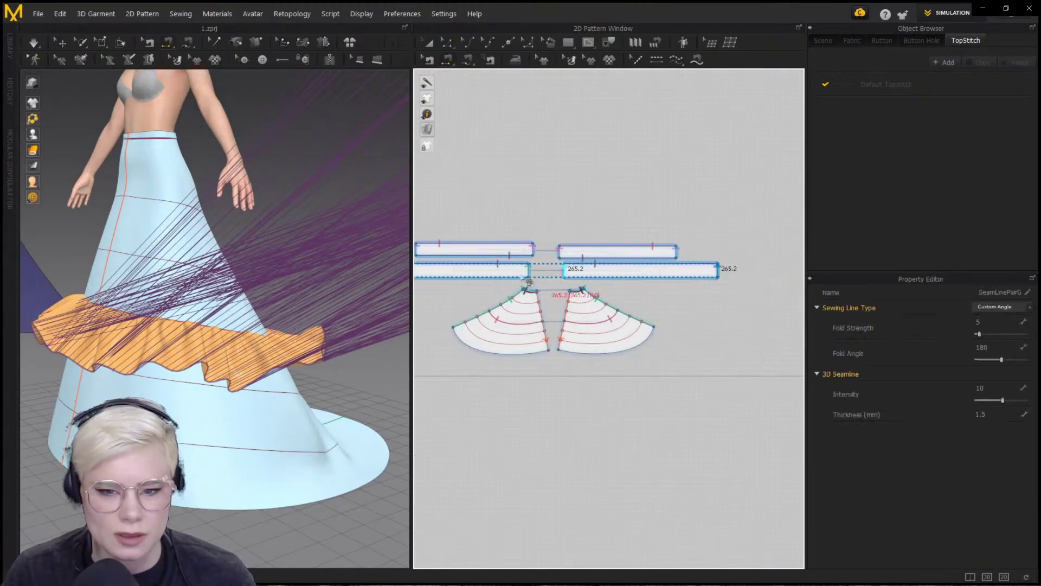
Select both 3000 mm strips and superimpose them from the side against the sewn ruffle in 3D
{"action": "key", "text": "a"}
{"action": "left_click", "coordinate": [588, 271]}
{"action": "right_click_drag", "start_coordinate": [320, 265], "coordinate": [234, 330]}
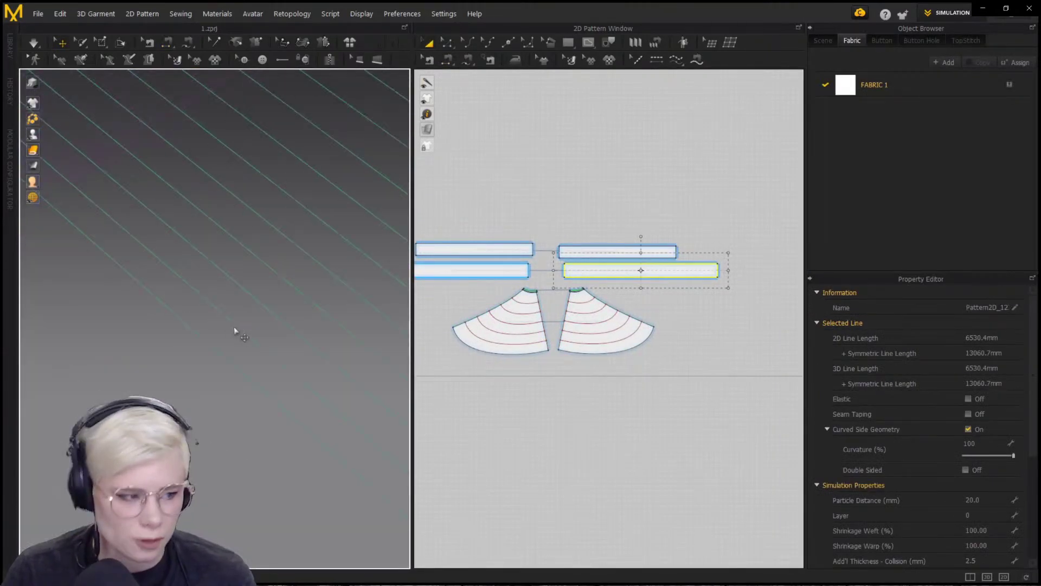
{"action": "scroll", "coordinate": [237, 334], "scroll_direction": "down", "scroll_amount": 8}
{"action": "left_click", "coordinate": [165, 355], "text": "shift"}
{"action": "right_click", "coordinate": [166, 355]}
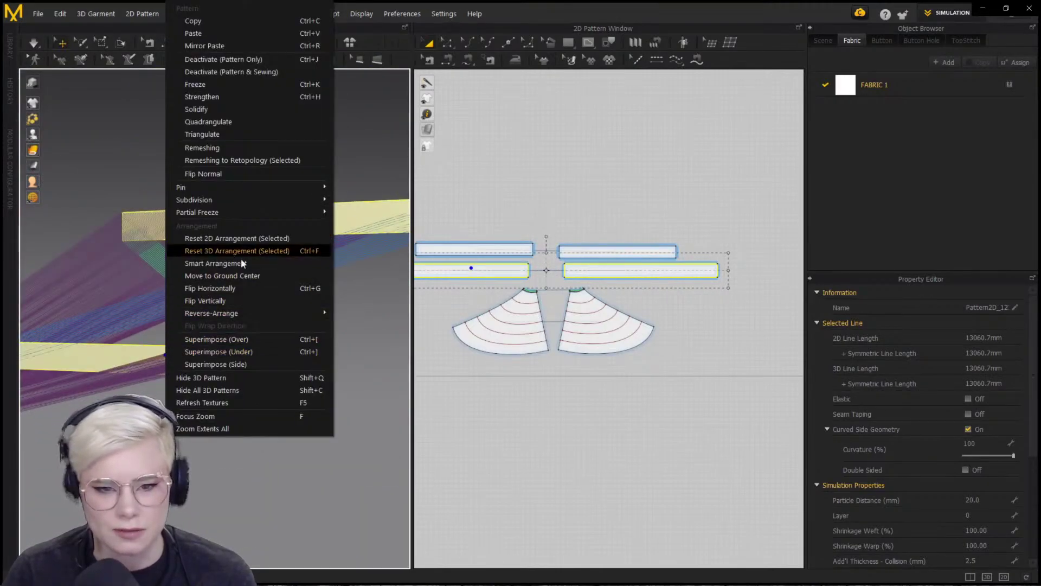
{"action": "left_click", "coordinate": [264, 364]}
{"action": "right_click_drag", "start_coordinate": [317, 374], "coordinate": [276, 400]}
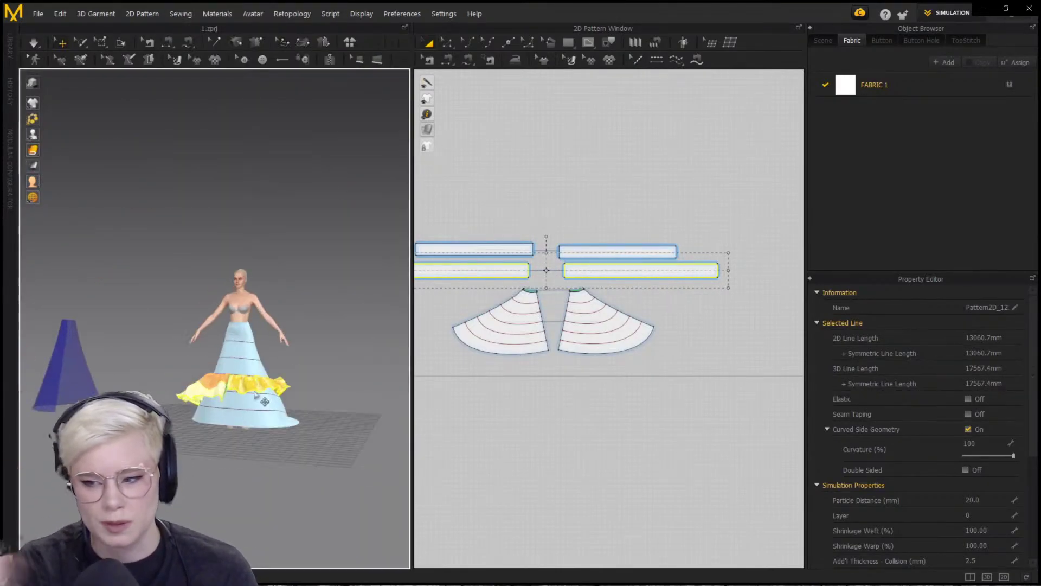
{"action": "scroll", "coordinate": [277, 400], "scroll_direction": "up", "scroll_amount": 5}
{"action": "middle_click_drag", "start_coordinate": [326, 379], "coordinate": [289, 413]}
Move the misplaced 3000 mm strip away from the skirt in 3D and superimpose it from the side again
{"action": "left_click", "coordinate": [631, 275]}
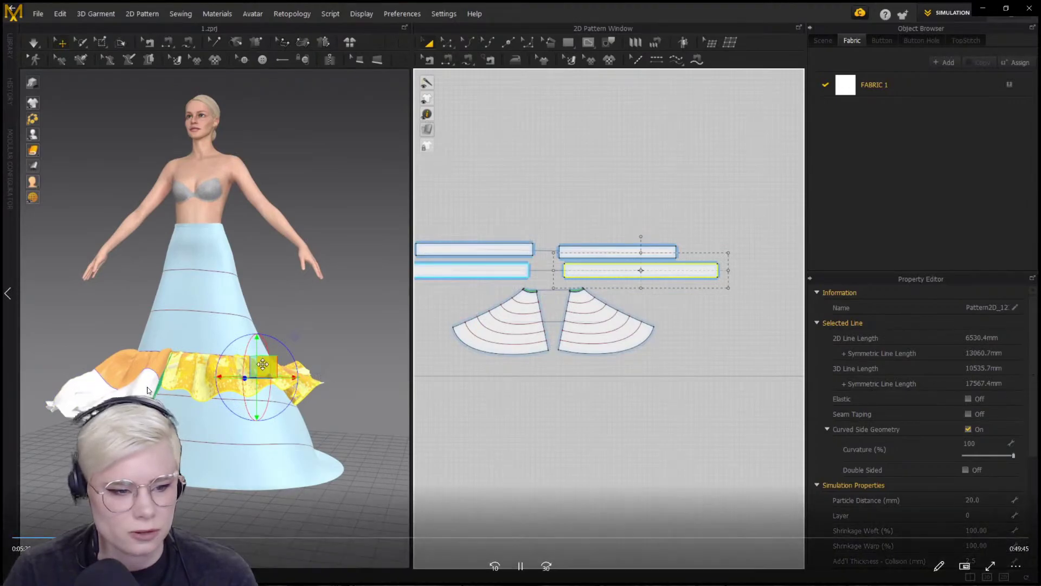
{"action": "right_click_drag", "start_coordinate": [260, 355], "coordinate": [310, 370]}
{"action": "left_click_drag", "start_coordinate": [293, 371], "coordinate": [370, 373]}
{"action": "right_click", "coordinate": [372, 389]}
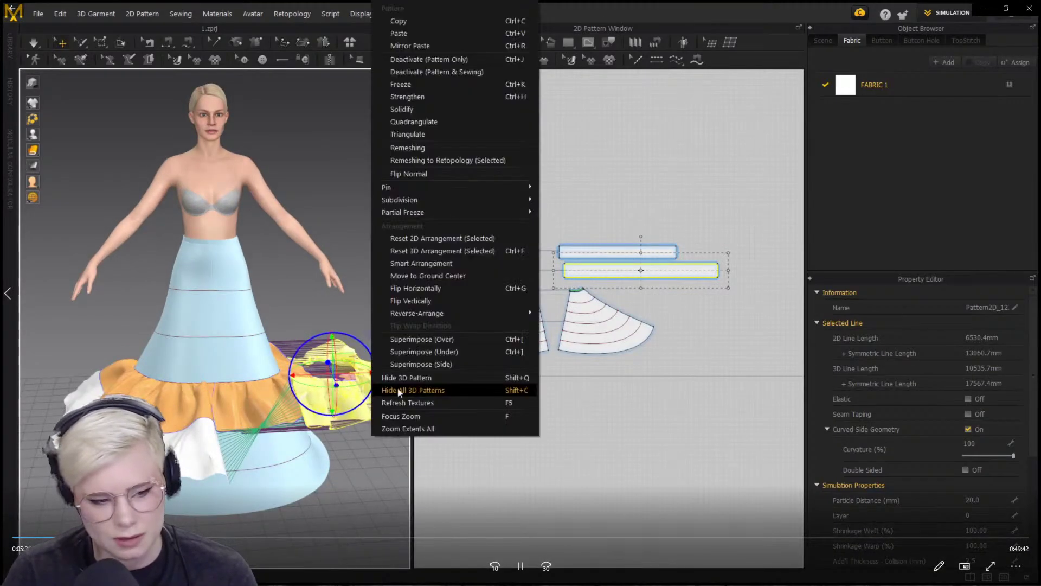
{"action": "left_click", "coordinate": [466, 364]}
{"action": "right_click_drag", "start_coordinate": [387, 438], "coordinate": [259, 434]}
{"action": "middle_click_drag", "start_coordinate": [231, 344], "coordinate": [242, 298]}
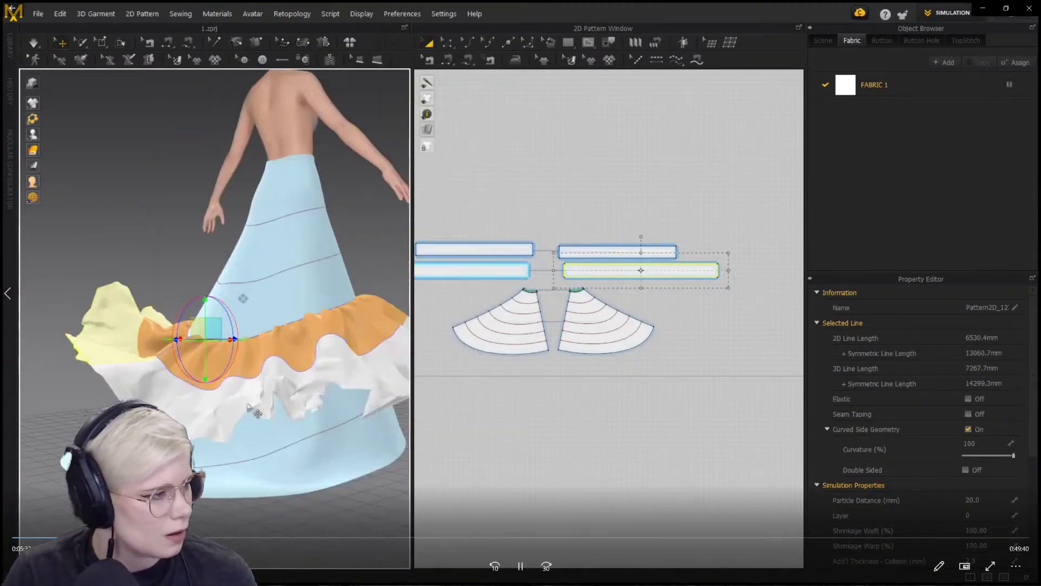
{"action": "right_click_drag", "start_coordinate": [242, 298], "coordinate": [211, 416]}
Simulate the garment and strengthen both 3000 mm strips so that the second ruffle tier drapes
{"action": "key", "text": "space"}
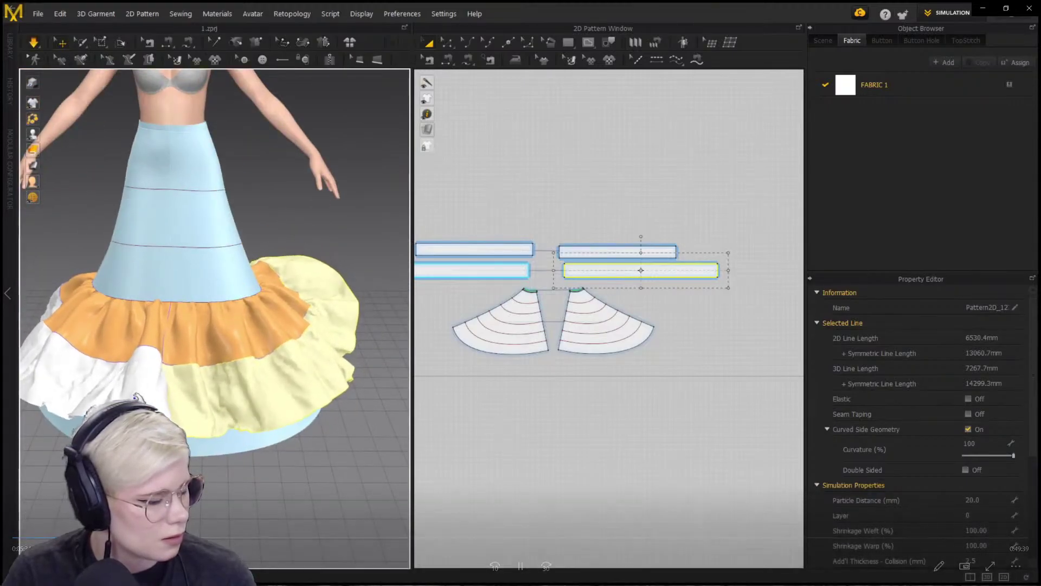
{"action": "left_click", "coordinate": [252, 387], "text": "shift"}
{"action": "key", "text": "ctrl+h"}
{"action": "scroll", "coordinate": [274, 365], "scroll_direction": "up", "scroll_amount": 2}
{"action": "right_click_drag", "start_coordinate": [275, 365], "coordinate": [258, 344]}
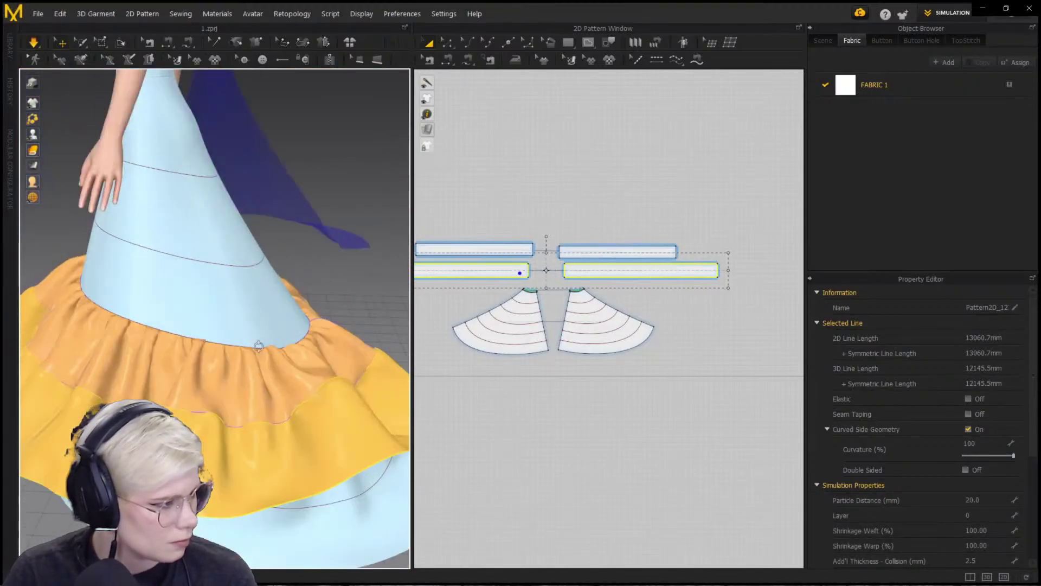
{"action": "right_click_drag", "start_coordinate": [242, 300], "coordinate": [265, 232]}
{"action": "scroll", "coordinate": [264, 271], "scroll_direction": "down", "scroll_amount": 2}
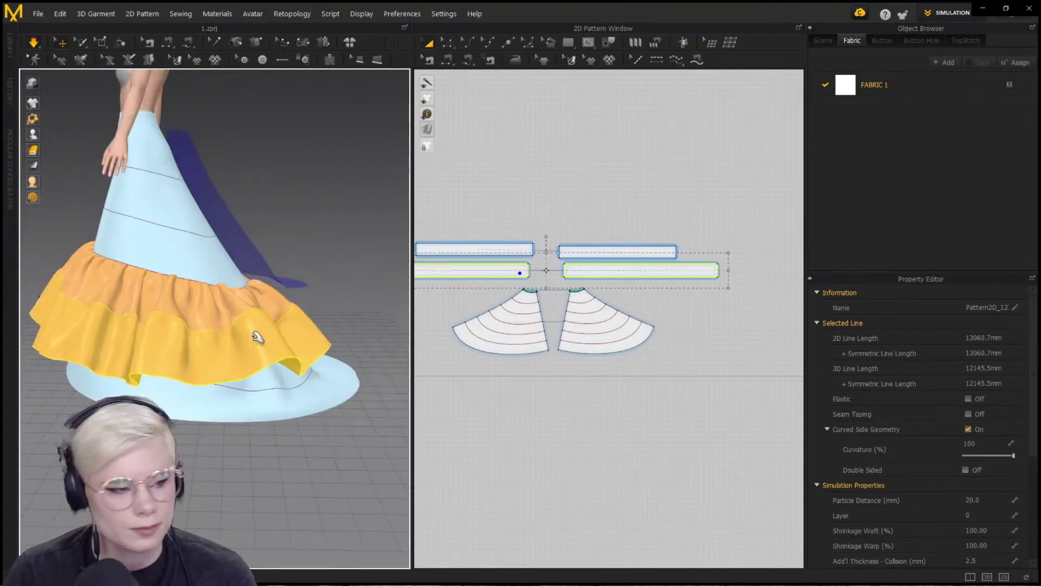
{"action": "right_click_drag", "start_coordinate": [258, 339], "coordinate": [347, 328]}
{"action": "right_click_drag", "start_coordinate": [481, 311], "coordinate": [276, 346]}
{"action": "scroll", "coordinate": [276, 346], "scroll_direction": "down", "scroll_amount": 2}
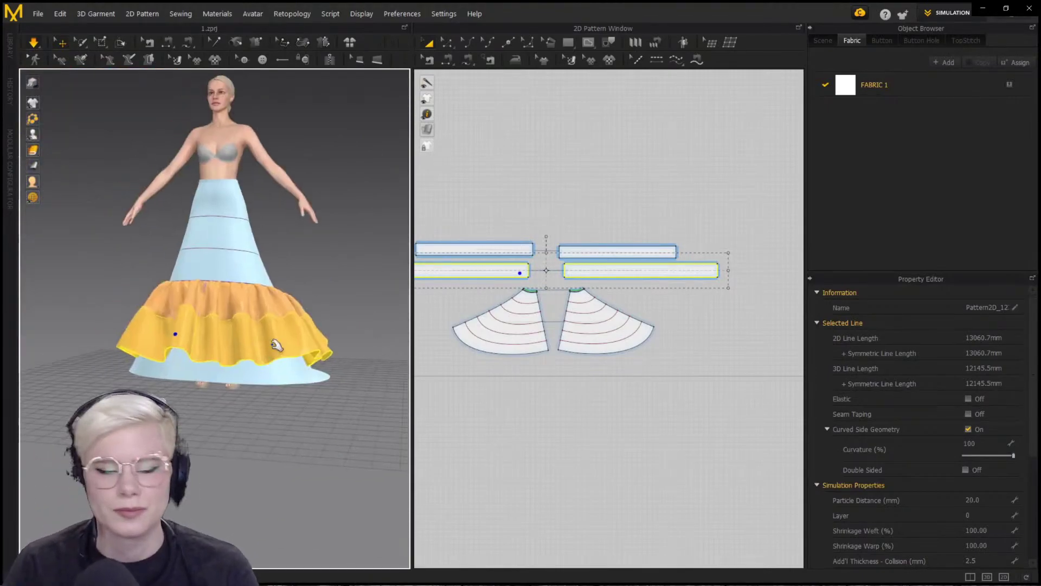
{"action": "scroll", "coordinate": [311, 354], "scroll_direction": "up", "scroll_amount": 2}
Stop the simulation and slightly reduce the height of both 3000 mm strips by raising their lower edges
{"action": "left_click", "coordinate": [548, 300]}
{"action": "scroll", "coordinate": [546, 300], "scroll_direction": "up", "scroll_amount": 3}
{"action": "right_click_drag", "start_coordinate": [301, 313], "coordinate": [278, 313]}
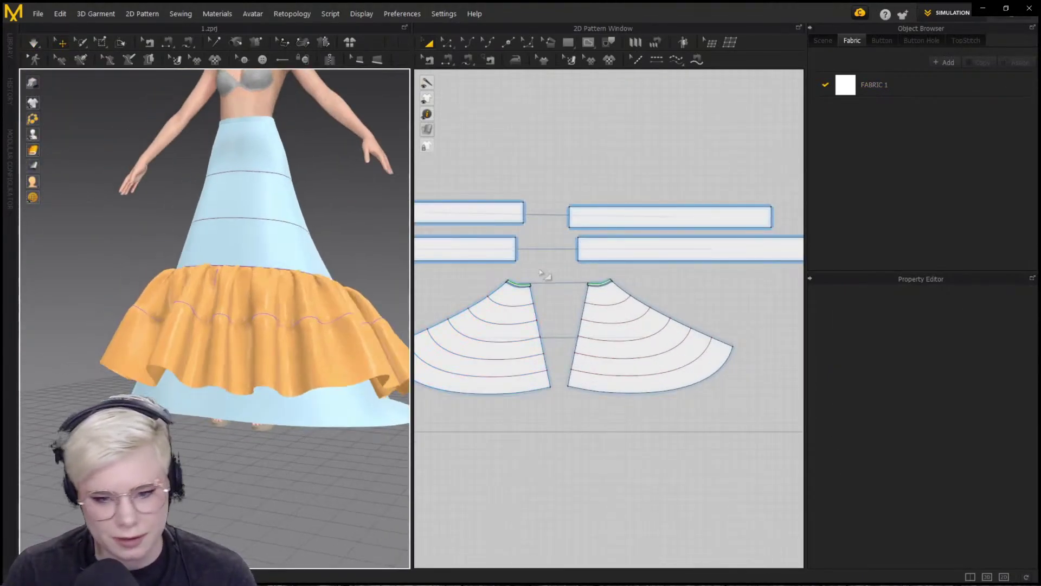
{"action": "left_click", "coordinate": [503, 251]}
{"action": "left_click", "coordinate": [602, 254], "text": "shift"}
{"action": "left_click_drag", "start_coordinate": [546, 274], "coordinate": [546, 269]}
{"action": "right_click_drag", "start_coordinate": [396, 355], "coordinate": [332, 370]}
Check the length of the skirt's lowest guide line and create a rectangle 3500 mm wide and 500 mm high above the strips
{"action": "key", "text": "z"}
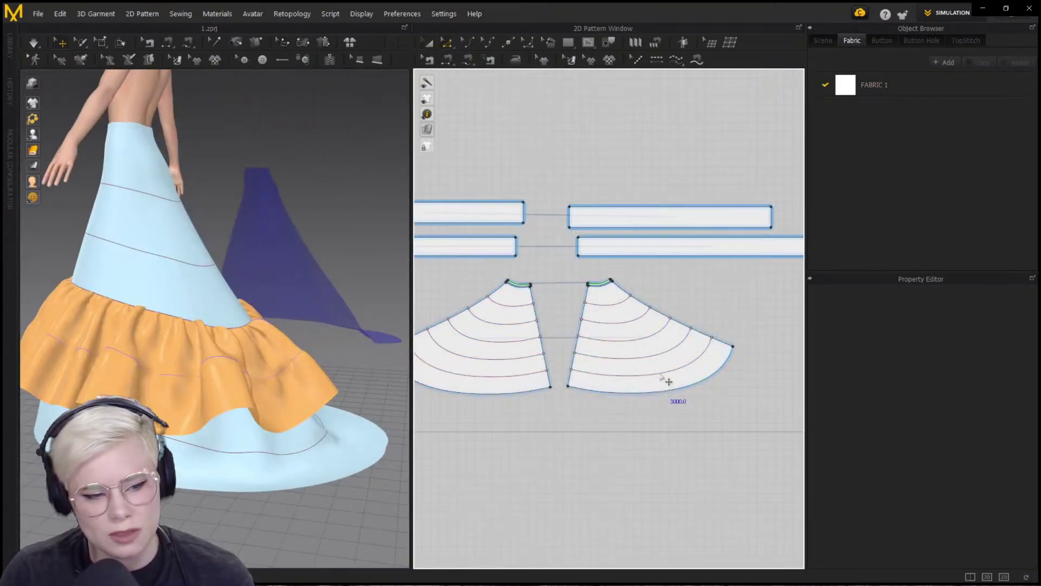
{"action": "left_click", "coordinate": [667, 375]}
{"action": "left_click", "coordinate": [568, 43]}
{"action": "left_click", "coordinate": [606, 139]}
{"action": "type", "text": "3500"}
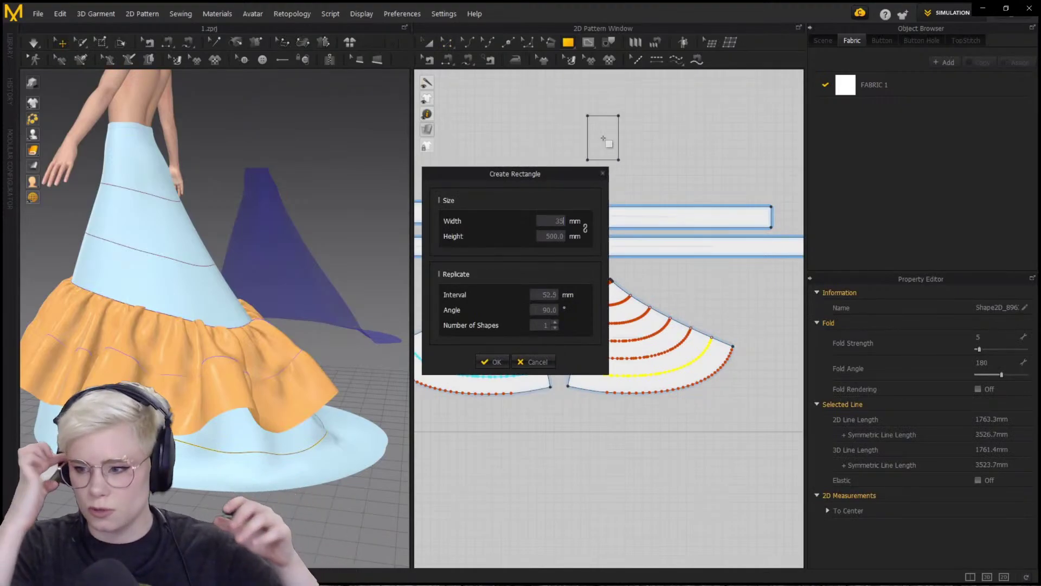
{"action": "key", "text": "Return"}
Raise the new rectangle's lower edge to make the strip 250 mm high
{"action": "key", "text": "z"}
{"action": "left_click", "coordinate": [605, 161]}
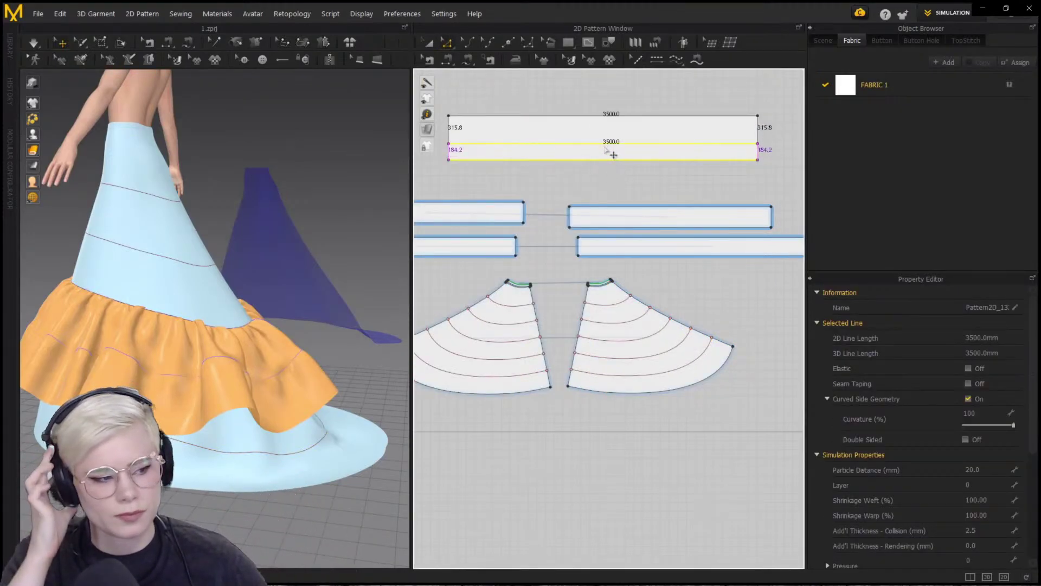
{"action": "left_click_drag", "start_coordinate": [605, 172], "coordinate": [605, 127]}
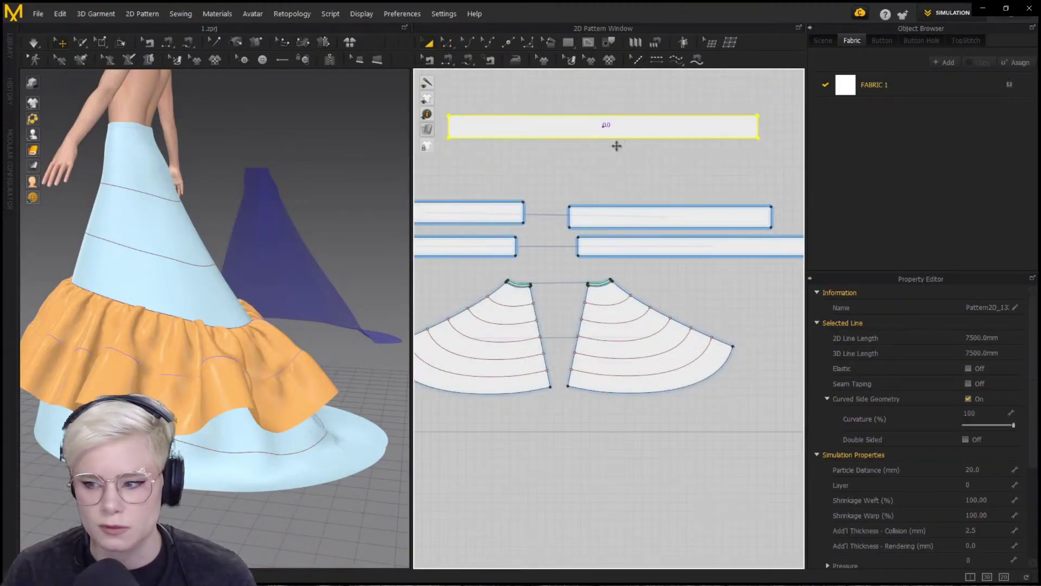
Place a symmetric pair of the 3500 mm strip between the skirt panels and the existing ruffle strips, rearranging the other strips
{"action": "scroll", "coordinate": [617, 146], "scroll_direction": "down", "scroll_amount": 3}
{"action": "left_click_drag", "start_coordinate": [641, 213], "coordinate": [642, 199]}
{"action": "left_click_drag", "start_coordinate": [580, 211], "coordinate": [637, 218]}
{"action": "left_click_drag", "start_coordinate": [625, 175], "coordinate": [719, 236]}
{"action": "left_click_drag", "start_coordinate": [536, 176], "coordinate": [561, 232]}
{"action": "scroll", "coordinate": [566, 214], "scroll_direction": "up", "scroll_amount": 5}
{"action": "left_click", "coordinate": [436, 193]}
{"action": "left_click_drag", "start_coordinate": [436, 193], "coordinate": [457, 193]}
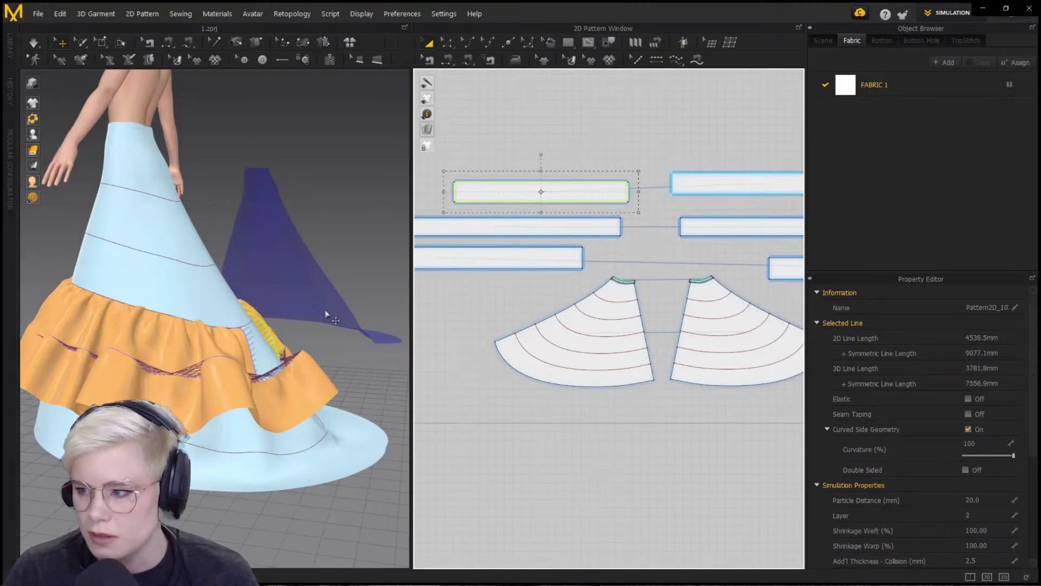
Sew the facing short ends of the two 3500 mm strips together, as well as their outer short ends
{"action": "key", "text": "h"}
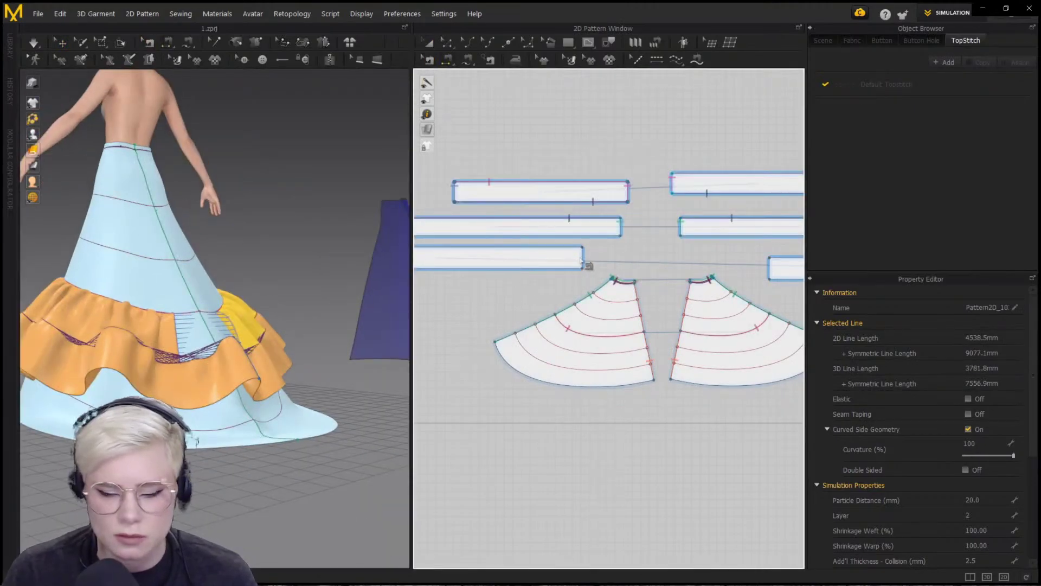
{"action": "left_click", "coordinate": [581, 261]}
{"action": "left_click", "coordinate": [779, 269]}
{"action": "scroll", "coordinate": [778, 267], "scroll_direction": "down", "scroll_amount": 3}
{"action": "left_click", "coordinate": [476, 250]}
{"action": "scroll", "coordinate": [478, 251], "scroll_direction": "down", "scroll_amount": 4}
{"action": "scroll", "coordinate": [741, 251], "scroll_direction": "up", "scroll_amount": 2}
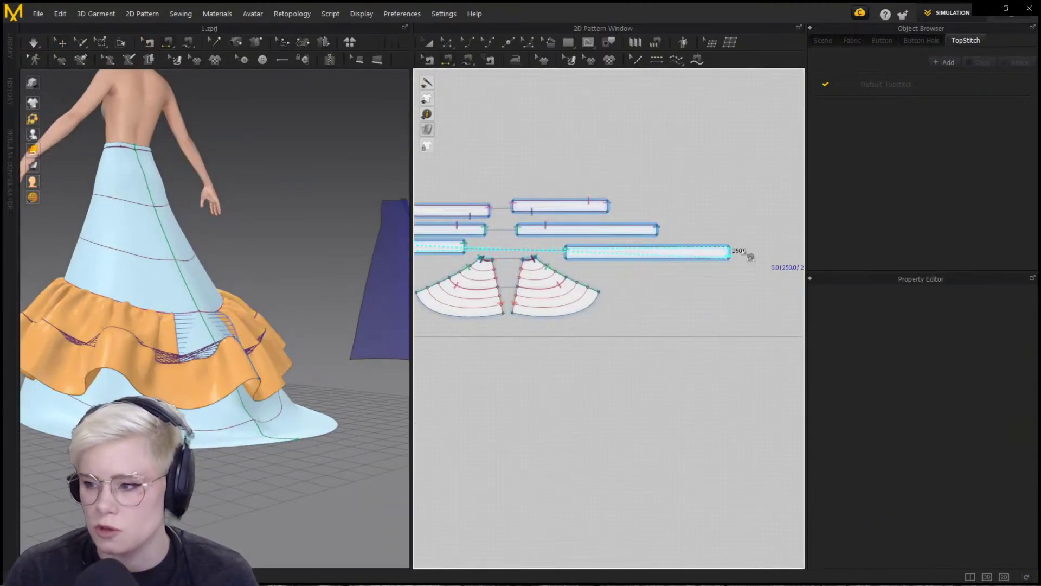
{"action": "left_click", "coordinate": [742, 251]}
Sew the 3500 mm strip's upper long edge to the lower edge of the 3000 mm strip
{"action": "scroll", "coordinate": [599, 255], "scroll_direction": "up", "scroll_amount": 2}
{"action": "key", "text": "z"}
{"action": "key", "text": "n"}
{"action": "left_click", "coordinate": [639, 244]}
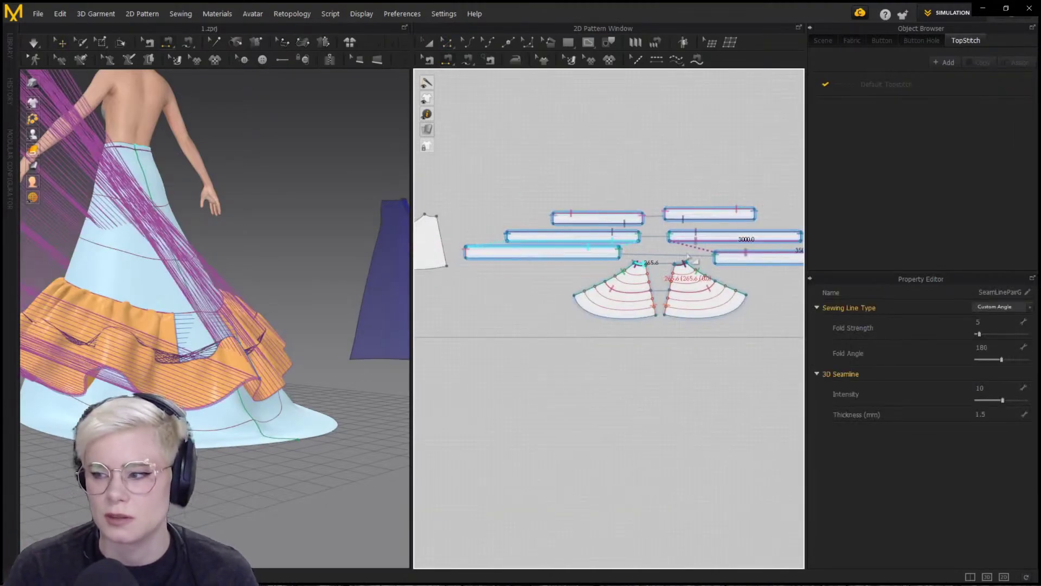
Select both 3500 mm strips and superimpose them from the side below the second ruffle tier in 3D
{"action": "key", "text": "a"}
{"action": "left_click", "coordinate": [772, 255]}
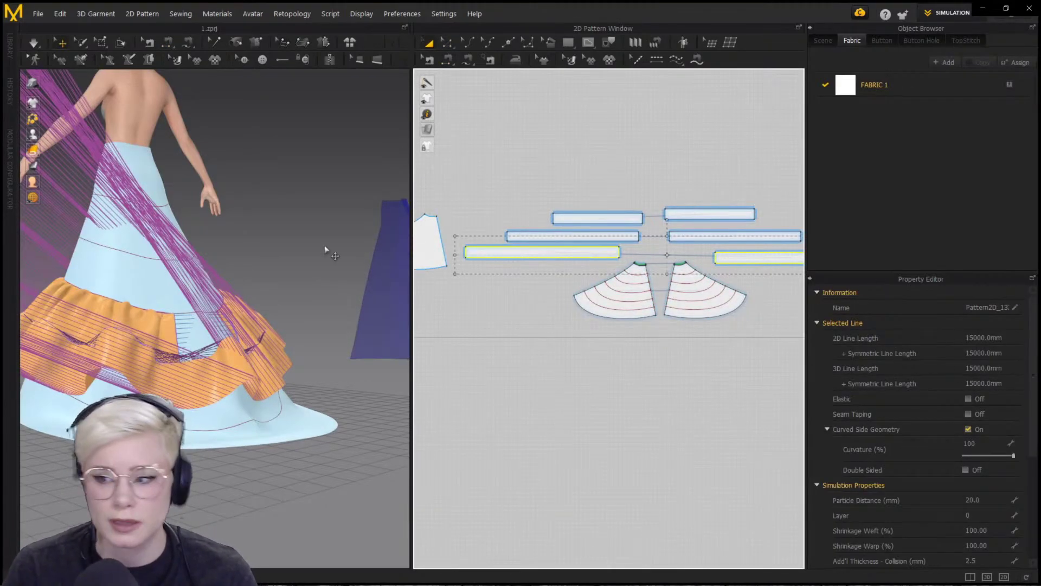
{"action": "scroll", "coordinate": [325, 250], "scroll_direction": "down", "scroll_amount": 3}
{"action": "right_click_drag", "start_coordinate": [314, 406], "coordinate": [109, 283]}
{"action": "middle_click_drag", "start_coordinate": [109, 284], "coordinate": [164, 330]}
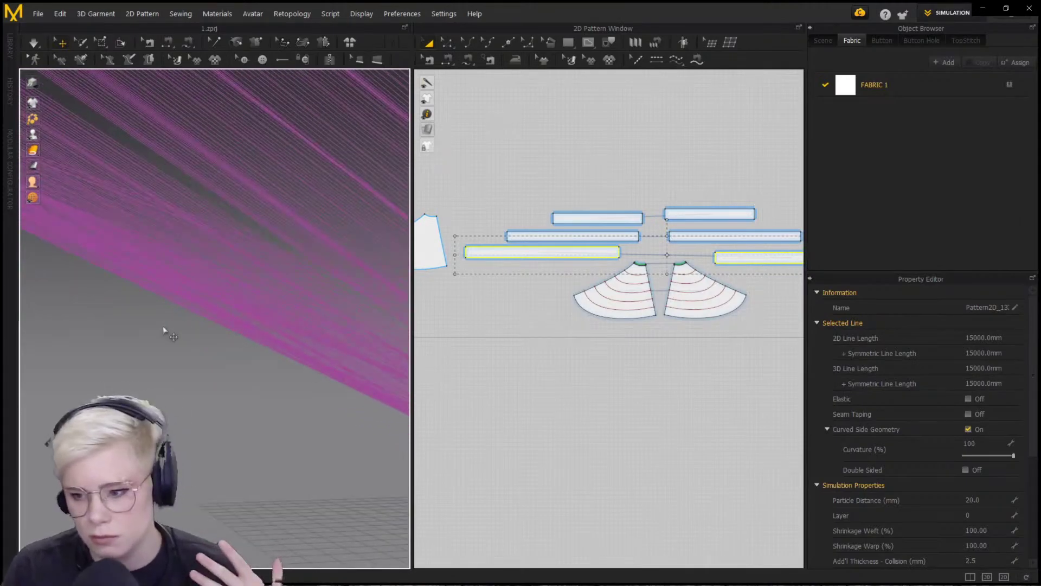
{"action": "scroll", "coordinate": [139, 280], "scroll_direction": "down", "scroll_amount": 5}
{"action": "right_click", "coordinate": [140, 145]}
{"action": "left_click", "coordinate": [234, 509]}
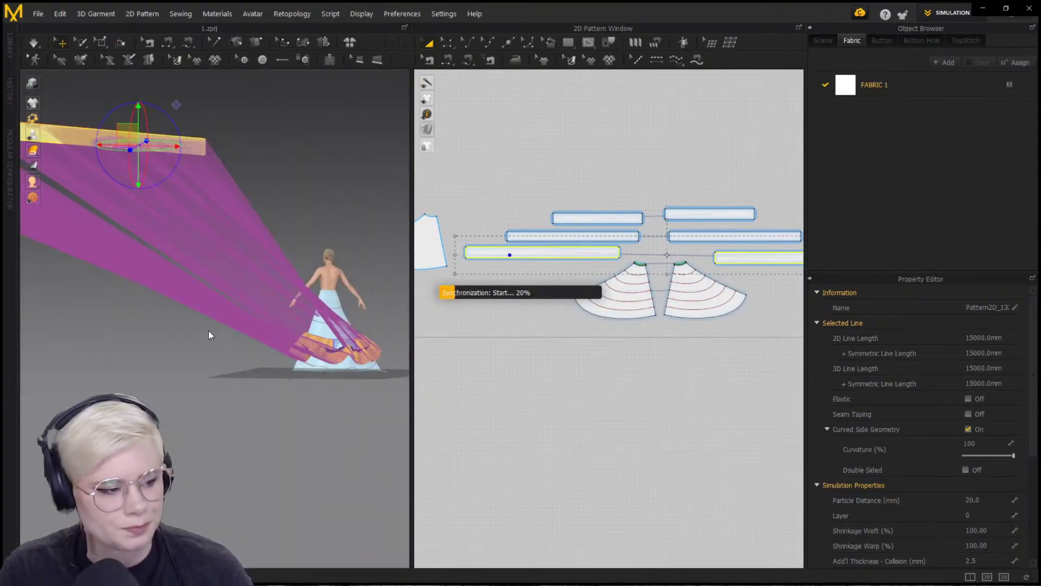
{"action": "right_click_drag", "start_coordinate": [208, 333], "coordinate": [91, 344]}
{"action": "key", "text": "2"}
{"action": "scroll", "coordinate": [280, 404], "scroll_direction": "up", "scroll_amount": 2}
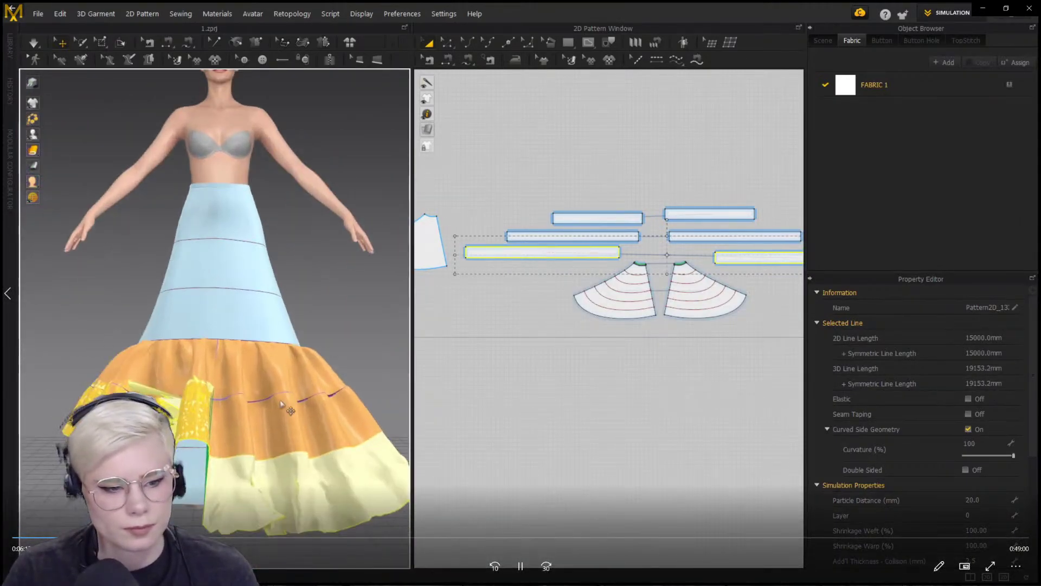
Move the misplaced 3500 mm strip away from the skirt and superimpose it from the side again
{"action": "right_click", "coordinate": [133, 423]}
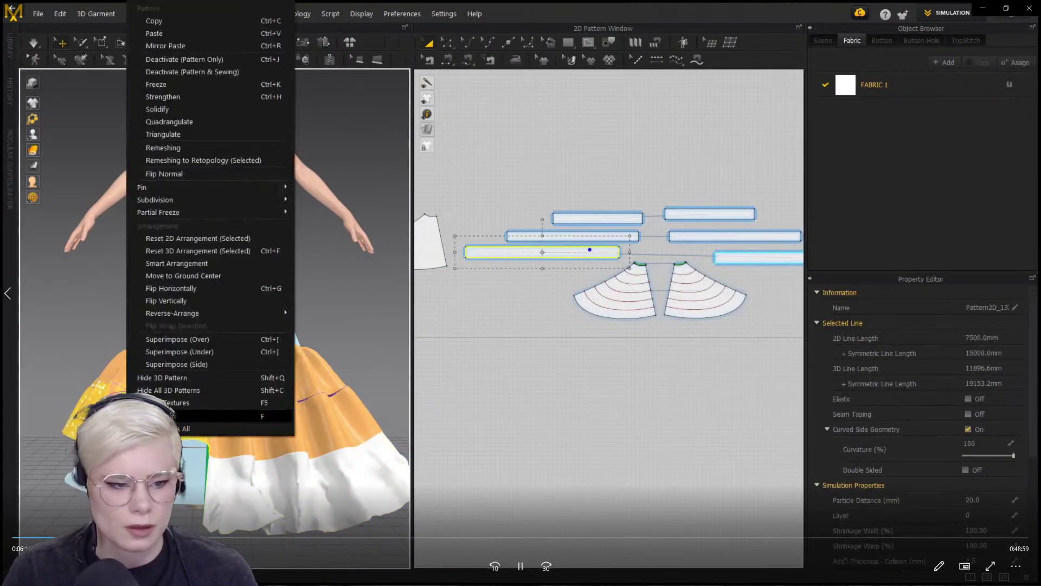
{"action": "left_click", "coordinate": [216, 335]}
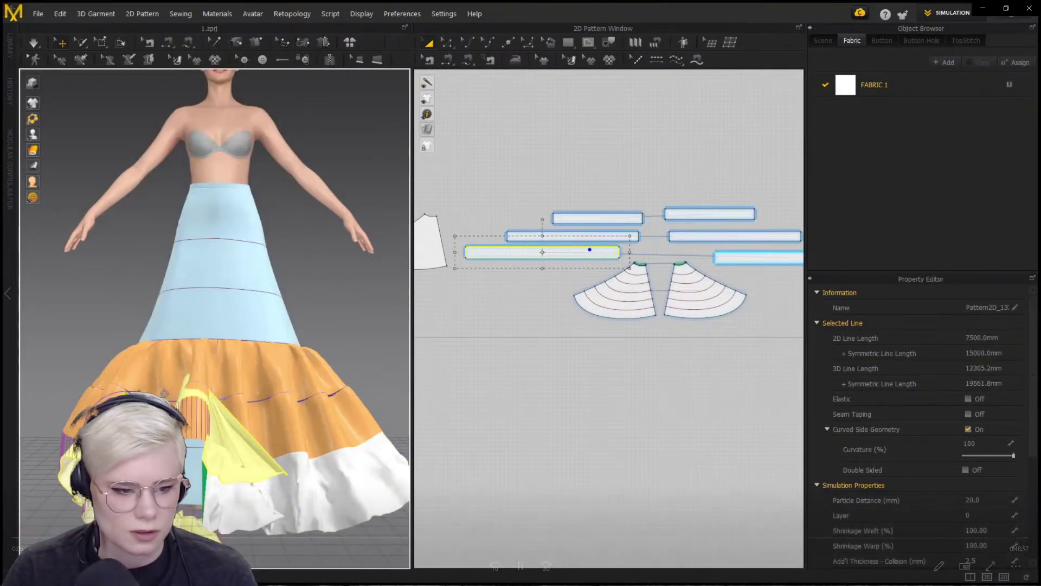
{"action": "right_click_drag", "start_coordinate": [219, 412], "coordinate": [228, 466]}
{"action": "right_click_drag", "start_coordinate": [164, 394], "coordinate": [116, 382]}
{"action": "scroll", "coordinate": [81, 385], "scroll_direction": "down", "scroll_amount": 3}
{"action": "middle_click_drag", "start_coordinate": [63, 391], "coordinate": [111, 373]}
{"action": "right_click", "coordinate": [111, 372]}
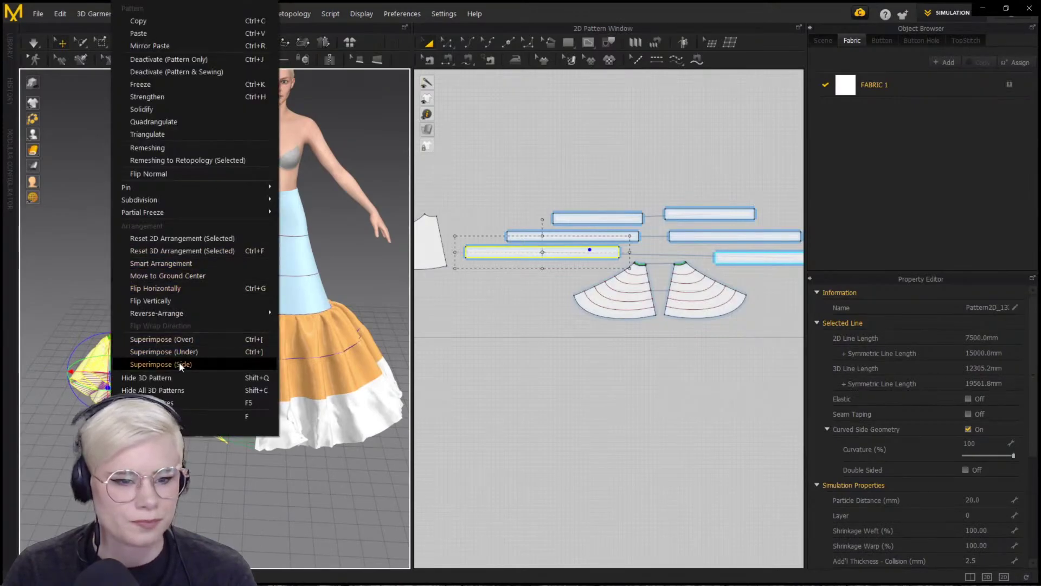
{"action": "left_click", "coordinate": [178, 364]}
{"action": "middle_click_drag", "start_coordinate": [272, 367], "coordinate": [221, 398]}
{"action": "scroll", "coordinate": [221, 398], "scroll_direction": "up", "scroll_amount": 4}
{"action": "right_click_drag", "start_coordinate": [221, 398], "coordinate": [179, 404]}
{"action": "middle_click_drag", "start_coordinate": [179, 404], "coordinate": [206, 383]}
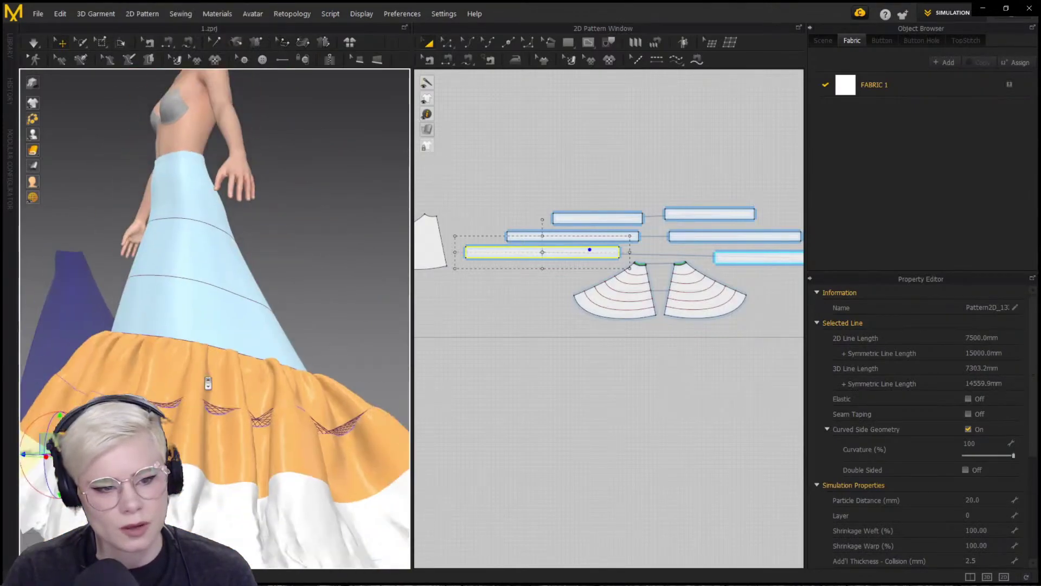
Select both 3500 mm strips, strengthen them and simulate the garment with the third ruffle tier
{"action": "right_click_drag", "start_coordinate": [206, 383], "coordinate": [146, 358]}
{"action": "middle_click_drag", "start_coordinate": [146, 358], "coordinate": [177, 335]}
{"action": "scroll", "coordinate": [176, 335], "scroll_direction": "down", "scroll_amount": 2}
{"action": "right_click_drag", "start_coordinate": [176, 335], "coordinate": [103, 352]}
{"action": "middle_click_drag", "start_coordinate": [49, 358], "coordinate": [179, 410]}
{"action": "left_click", "coordinate": [157, 416], "text": "shift"}
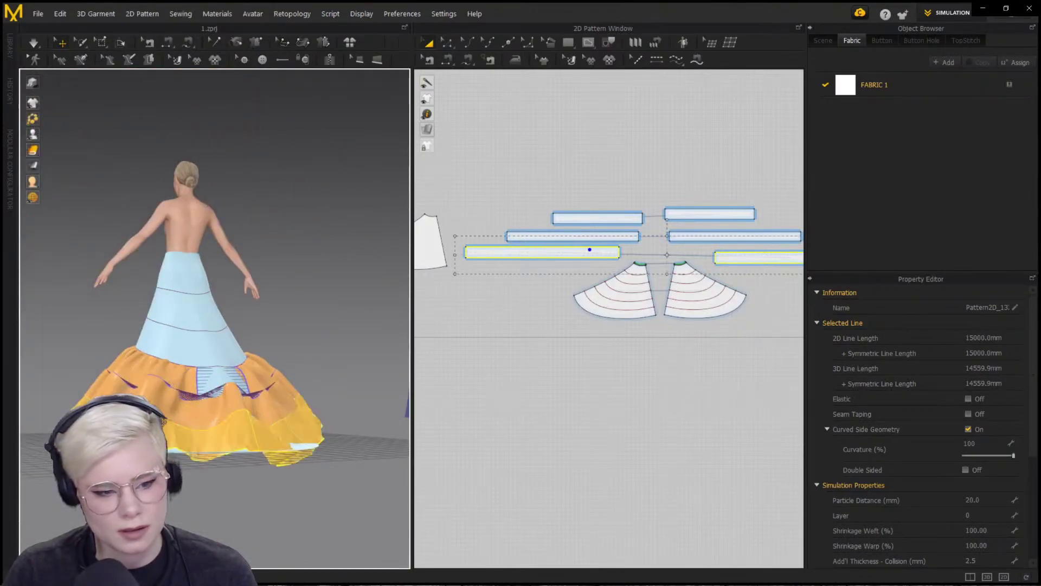
{"action": "key", "text": "space"}
{"action": "right_click_drag", "start_coordinate": [221, 360], "coordinate": [292, 410]}
{"action": "right_click_drag", "start_coordinate": [161, 362], "coordinate": [106, 368]}
{"action": "left_click", "coordinate": [260, 419]}
{"action": "key", "text": "space"}
{"action": "right_click_drag", "start_coordinate": [347, 386], "coordinate": [291, 445]}
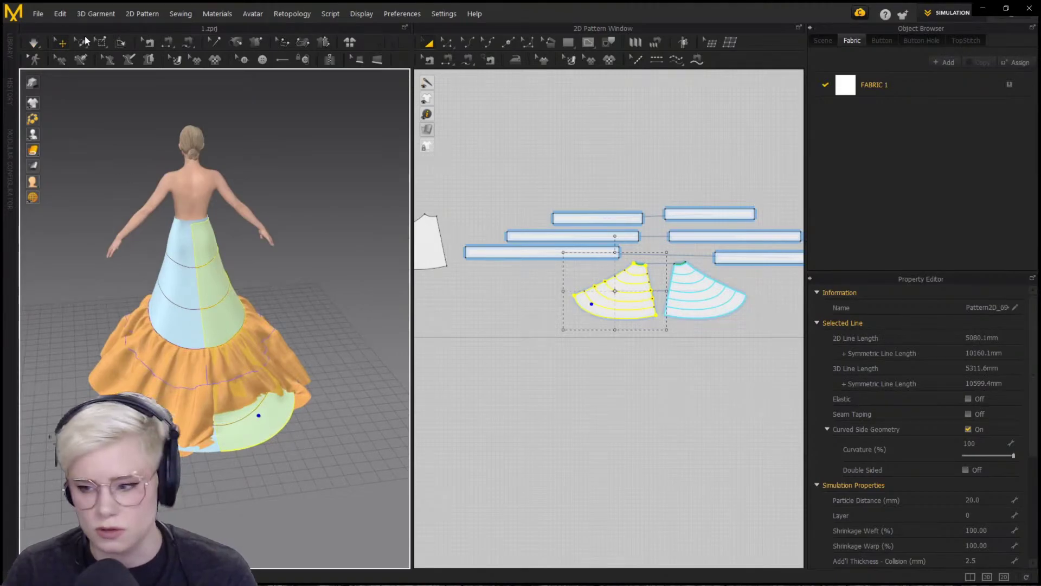
Box-select the mesh at the outer end of one 3500 mm strip and pull it away from the skirt's train
{"action": "mouse_move", "coordinate": [85, 44]}
{"action": "left_click", "coordinate": [115, 71]}
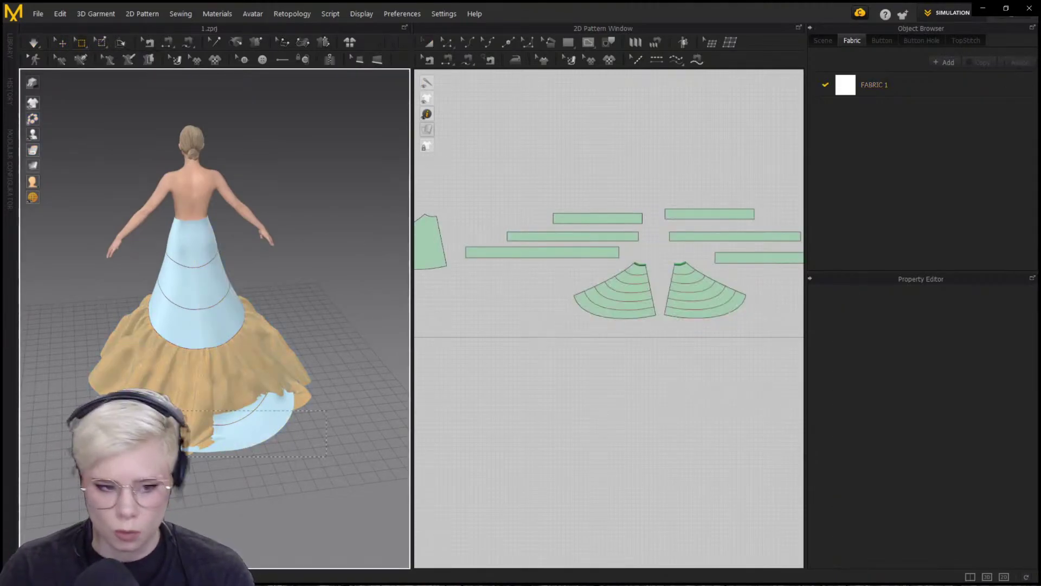
{"action": "scroll", "coordinate": [580, 348], "scroll_direction": "up", "scroll_amount": 3}
{"action": "scroll", "coordinate": [580, 348], "scroll_direction": "down", "scroll_amount": 3}
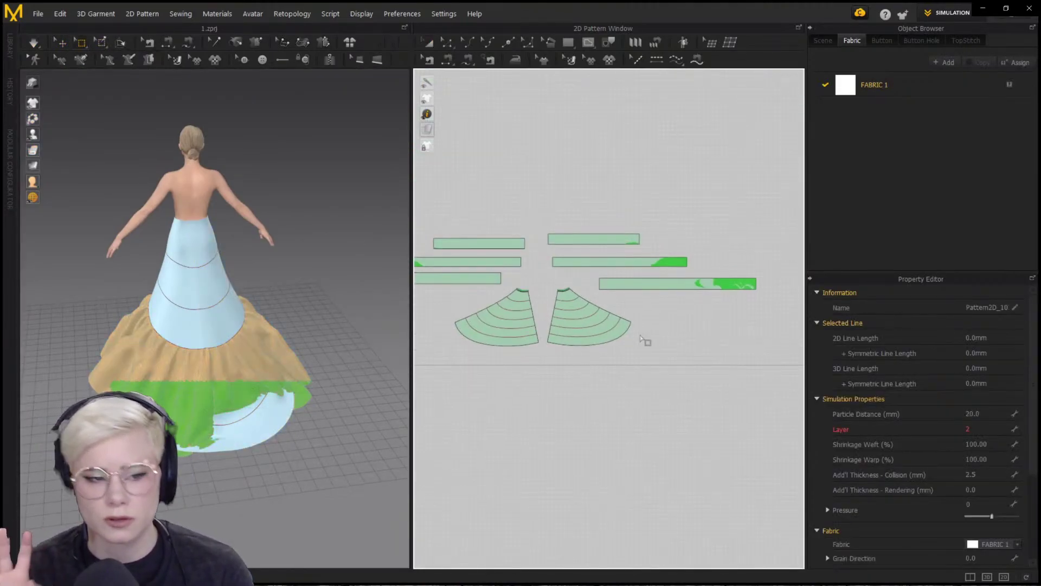
{"action": "left_click_drag", "start_coordinate": [740, 340], "coordinate": [677, 311]}
{"action": "right_click_drag", "start_coordinate": [326, 347], "coordinate": [271, 325]}
{"action": "left_click_drag", "start_coordinate": [73, 380], "coordinate": [59, 350]}
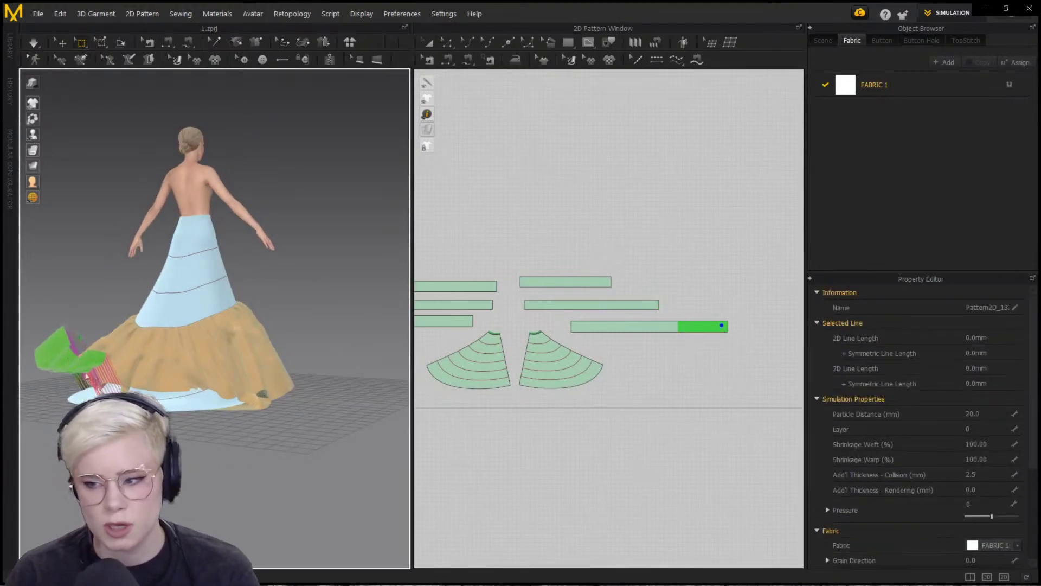
Box-select the outer mesh of the second- and third-tier ruffle strips on the other side and pull it away from the train
{"action": "middle_click_drag", "start_coordinate": [438, 329], "coordinate": [602, 332]}
{"action": "left_click_drag", "start_coordinate": [471, 305], "coordinate": [548, 336]}
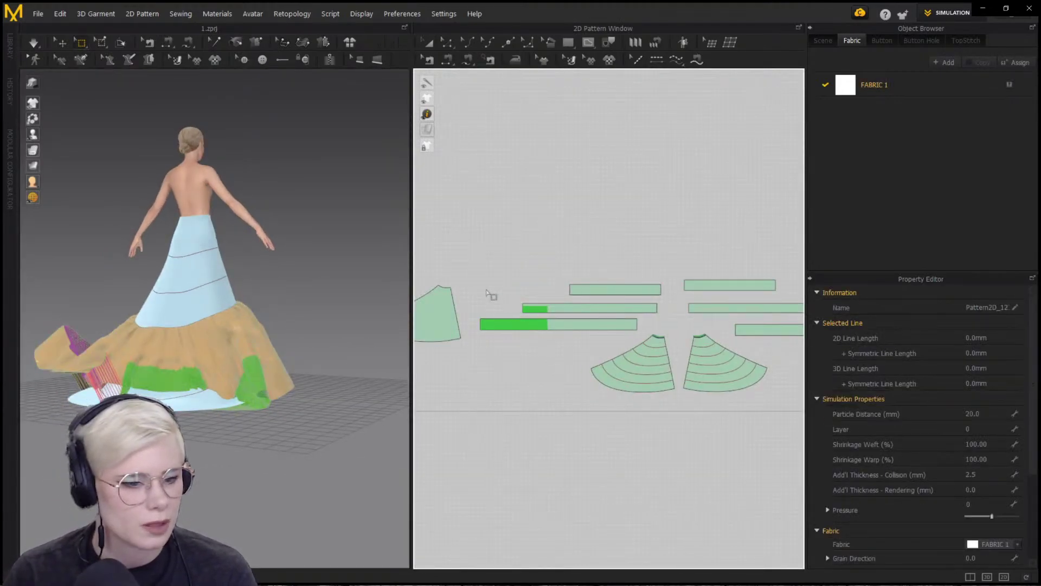
{"action": "left_click_drag", "start_coordinate": [473, 294], "coordinate": [557, 342]}
{"action": "right_click_drag", "start_coordinate": [82, 361], "coordinate": [147, 371]}
{"action": "left_click_drag", "start_coordinate": [149, 372], "coordinate": [201, 328]}
{"action": "right_click_drag", "start_coordinate": [201, 326], "coordinate": [135, 320]}
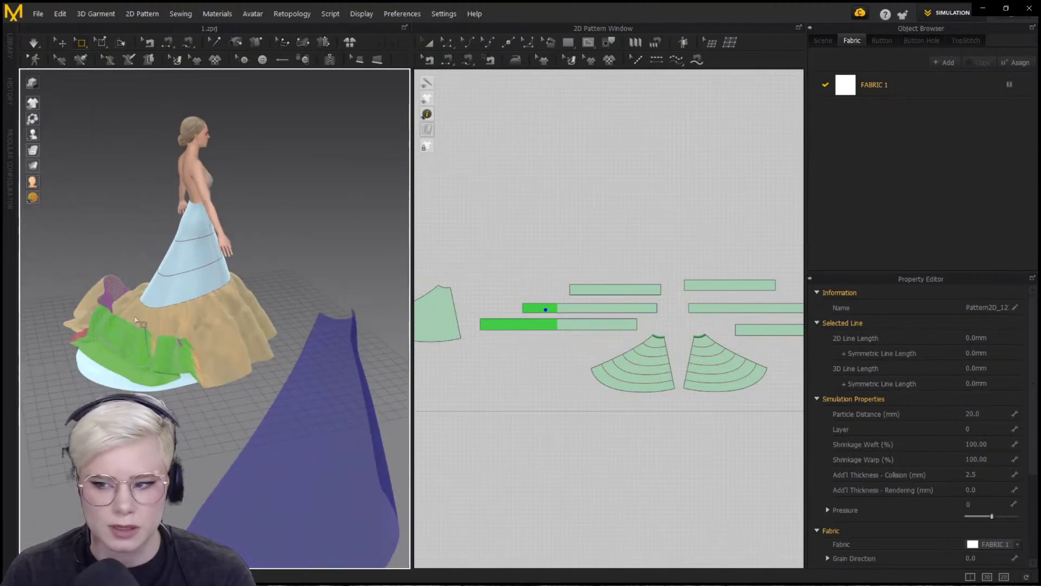
Simulate the garment so the pulled ruffles settle over the train, and clear the mesh selection
{"action": "right_click_drag", "start_coordinate": [141, 358], "coordinate": [195, 312]}
{"action": "scroll", "coordinate": [239, 281], "scroll_direction": "up", "scroll_amount": 4}
{"action": "scroll", "coordinate": [195, 311], "scroll_direction": "down", "scroll_amount": 3}
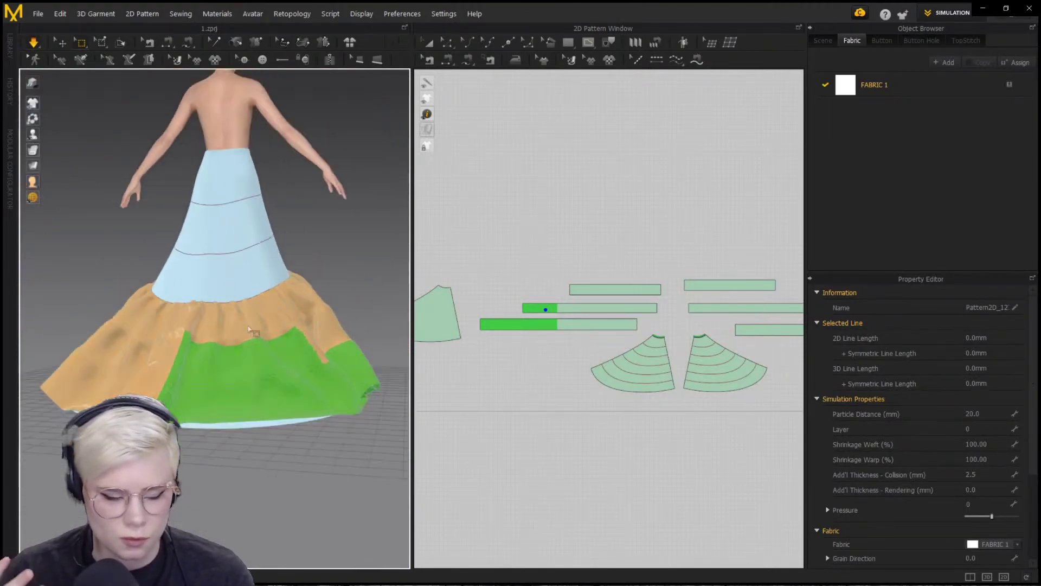
{"action": "left_click", "coordinate": [264, 460]}
{"action": "right_click_drag", "start_coordinate": [264, 460], "coordinate": [311, 476]}
{"action": "scroll", "coordinate": [312, 477], "scroll_direction": "down", "scroll_amount": 3}
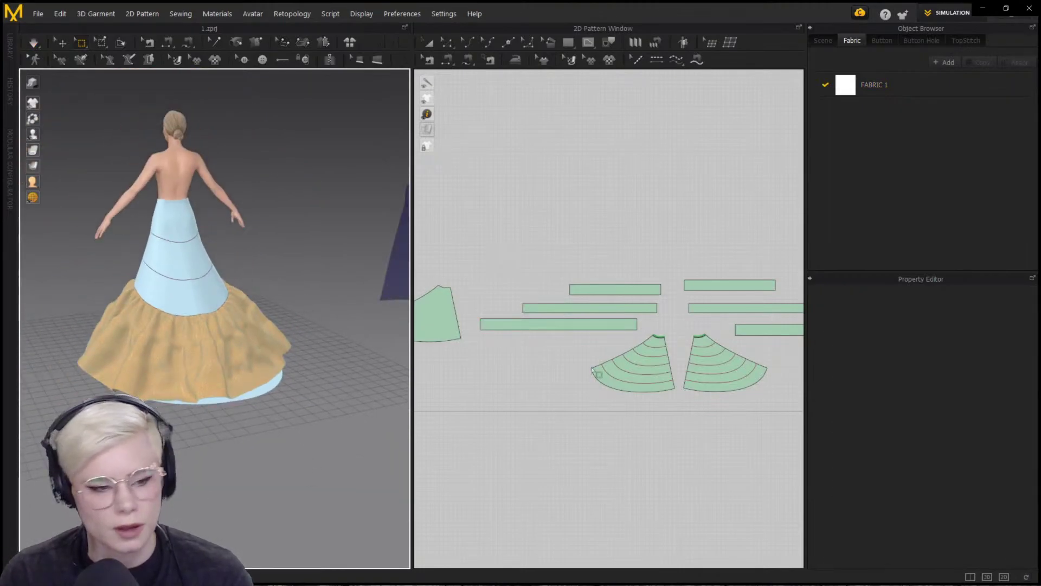
Lower the outer bottom corner of the 3500 mm strip, making its outer end about 437 mm high, and simulate
{"action": "left_click", "coordinate": [534, 359]}
{"action": "key", "text": "z"}
{"action": "left_click", "coordinate": [480, 331]}
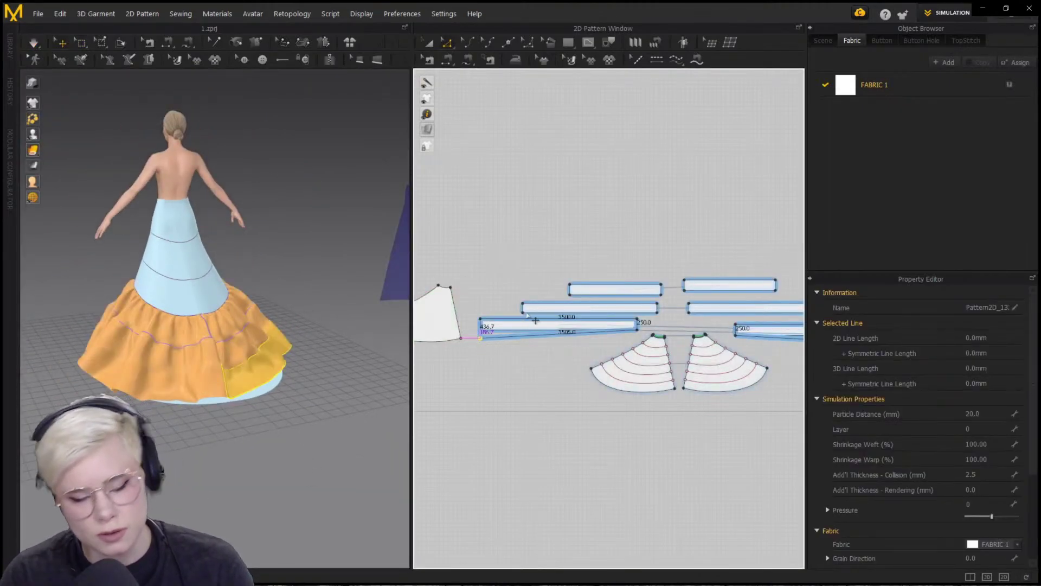
{"action": "key", "text": "space"}
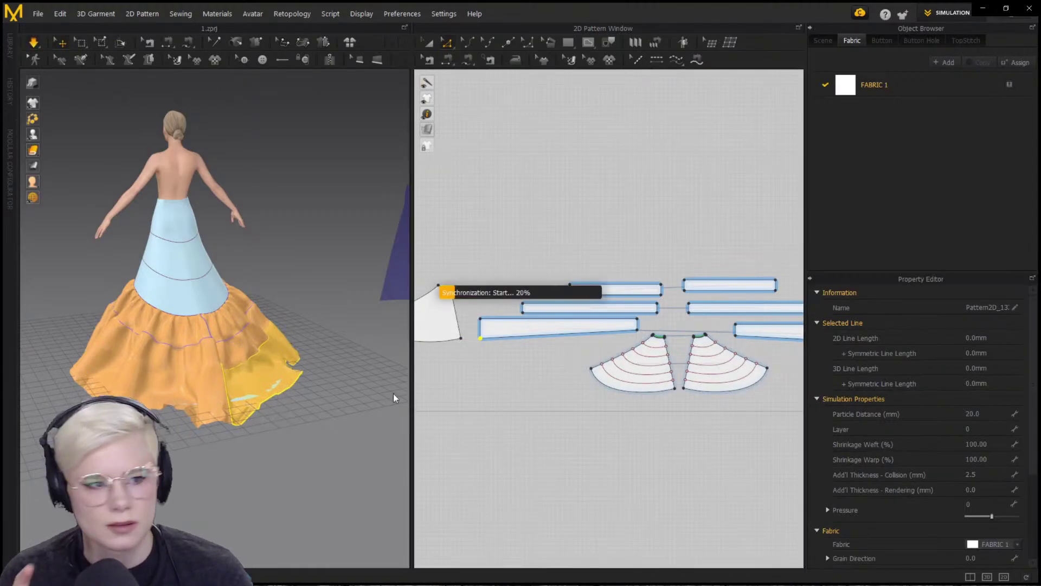
Pull the lengthened end of the third ruffle tier into place over the train while simulating
{"action": "left_click", "coordinate": [260, 413]}
{"action": "right_click_drag", "start_coordinate": [261, 414], "coordinate": [279, 398]}
{"action": "left_click", "coordinate": [354, 332]}
{"action": "left_click", "coordinate": [296, 374]}
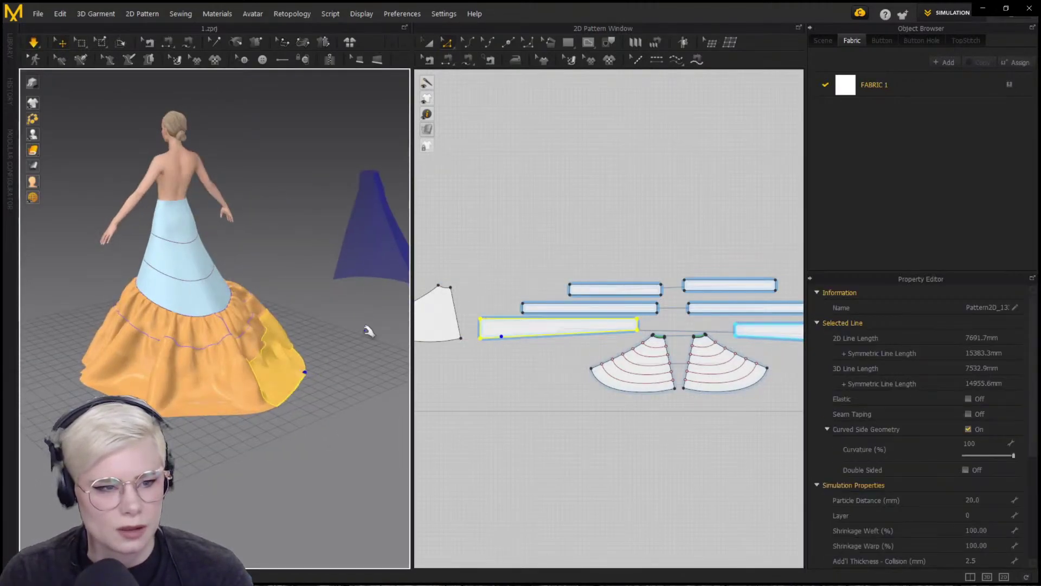
{"action": "left_click", "coordinate": [367, 330]}
{"action": "scroll", "coordinate": [200, 359], "scroll_direction": "up", "scroll_amount": 3}
{"action": "right_click_drag", "start_coordinate": [200, 359], "coordinate": [263, 340]}
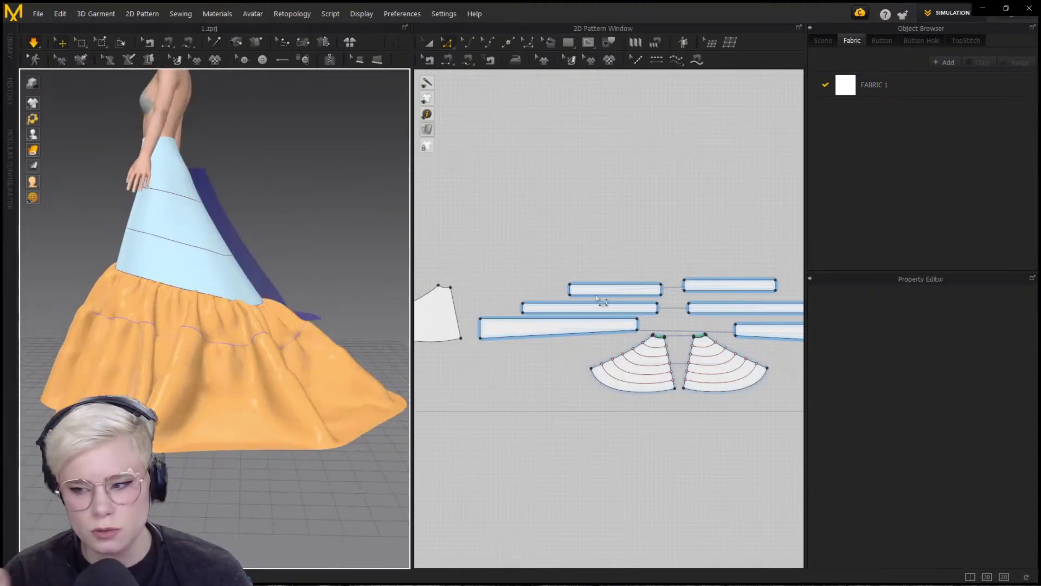
Shorten the first ruffle tier's strip by shifting its outer end edge inward
{"action": "middle_click_drag", "start_coordinate": [603, 290], "coordinate": [562, 287]}
{"action": "scroll", "coordinate": [569, 284], "scroll_direction": "down", "scroll_amount": 2}
{"action": "scroll", "coordinate": [534, 286], "scroll_direction": "up", "scroll_amount": 3}
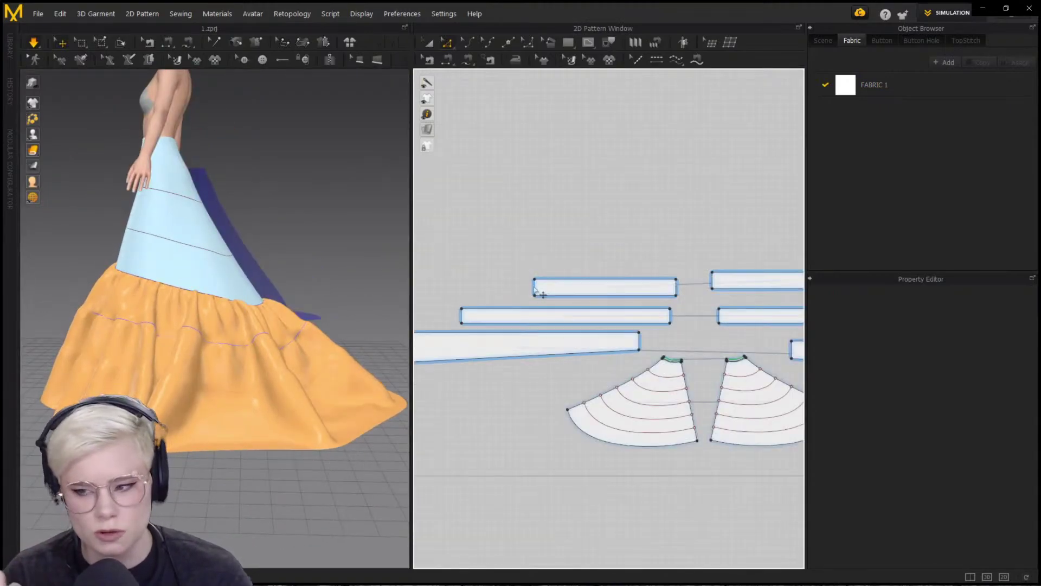
{"action": "left_click", "coordinate": [536, 286]}
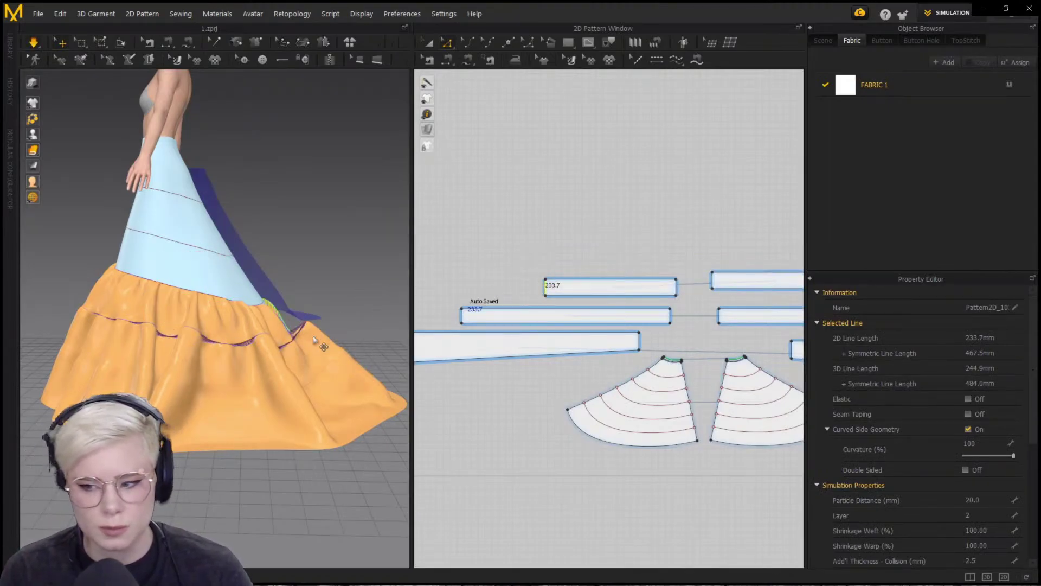
{"action": "right_click_drag", "start_coordinate": [314, 340], "coordinate": [3, 318]}
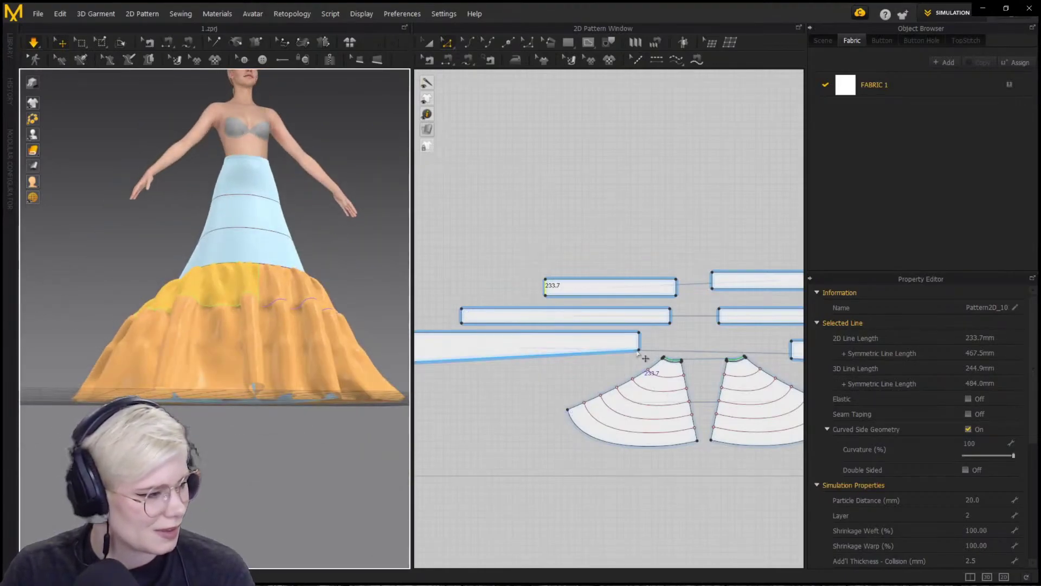
Raise the inner bottom corner of the third-tier strip, reducing its inner end to about 218 mm
{"action": "scroll", "coordinate": [640, 354], "scroll_direction": "up", "scroll_amount": 3}
{"action": "left_click_drag", "start_coordinate": [643, 351], "coordinate": [645, 346]}
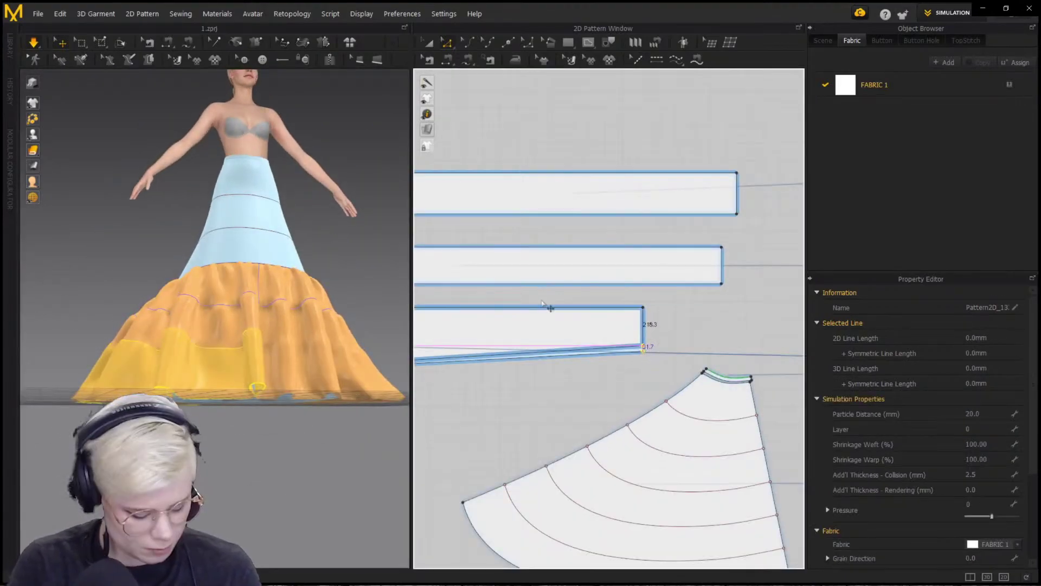
{"action": "scroll", "coordinate": [532, 316], "scroll_direction": "down", "scroll_amount": 5}
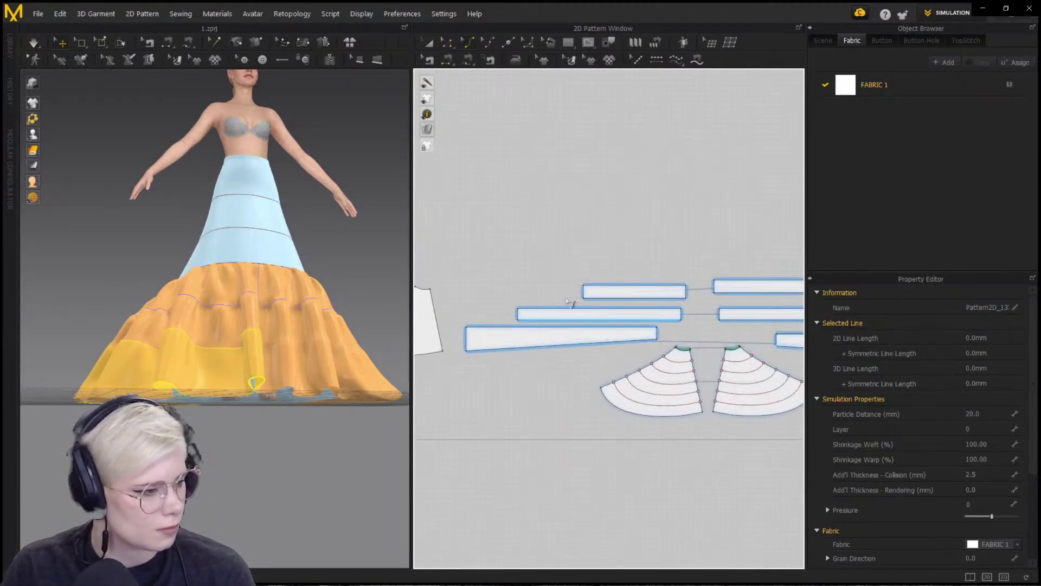
Add curve points along the third-tier strip's lower edge and bend it into a smooth curve toward the train
{"action": "scroll", "coordinate": [549, 395], "scroll_direction": "up", "scroll_amount": 2}
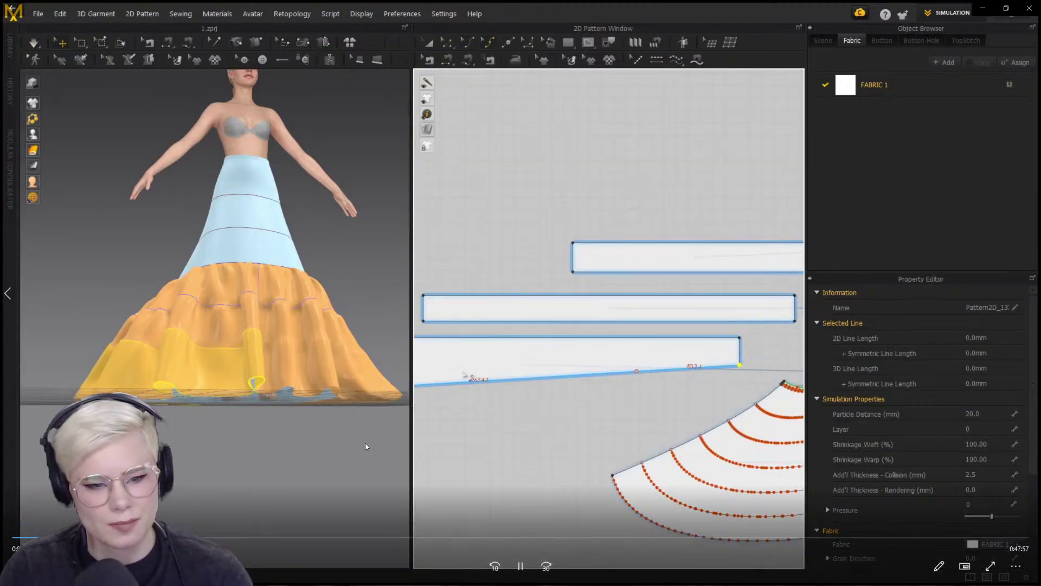
{"action": "scroll", "coordinate": [555, 383], "scroll_direction": "up", "scroll_amount": 3}
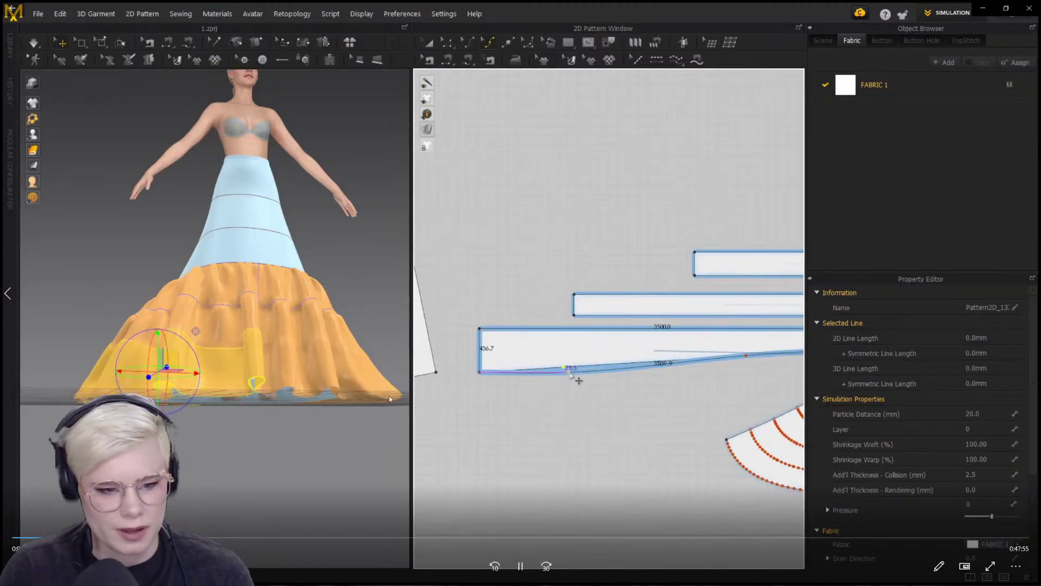
{"action": "left_click_drag", "start_coordinate": [569, 374], "coordinate": [570, 374]}
{"action": "scroll", "coordinate": [586, 397], "scroll_direction": "down", "scroll_amount": 2}
{"action": "middle_click_drag", "start_coordinate": [585, 397], "coordinate": [470, 410]}
{"action": "right_click_drag", "start_coordinate": [209, 421], "coordinate": [341, 445]}
{"action": "middle_click_drag", "start_coordinate": [529, 386], "coordinate": [626, 378]}
{"action": "scroll", "coordinate": [629, 378], "scroll_direction": "down", "scroll_amount": 2}
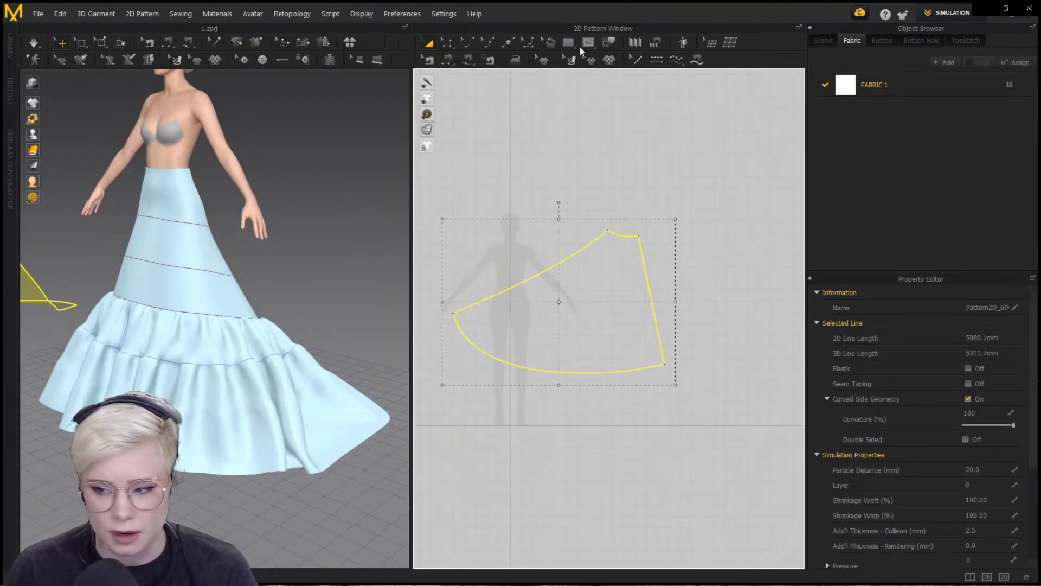
Move the spare skirt panel in 3D so it overlaps the side of the ruffled skirt and train
{"action": "left_click_drag", "start_coordinate": [155, 302], "coordinate": [334, 324]}
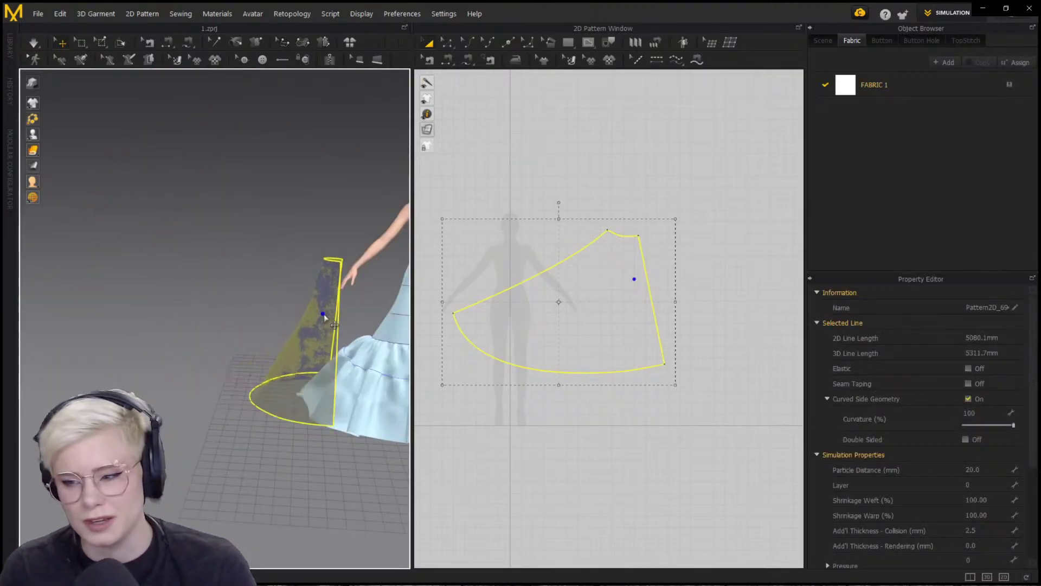
{"action": "left_click_drag", "start_coordinate": [354, 283], "coordinate": [370, 294]}
{"action": "left_click_drag", "start_coordinate": [269, 368], "coordinate": [304, 370]}
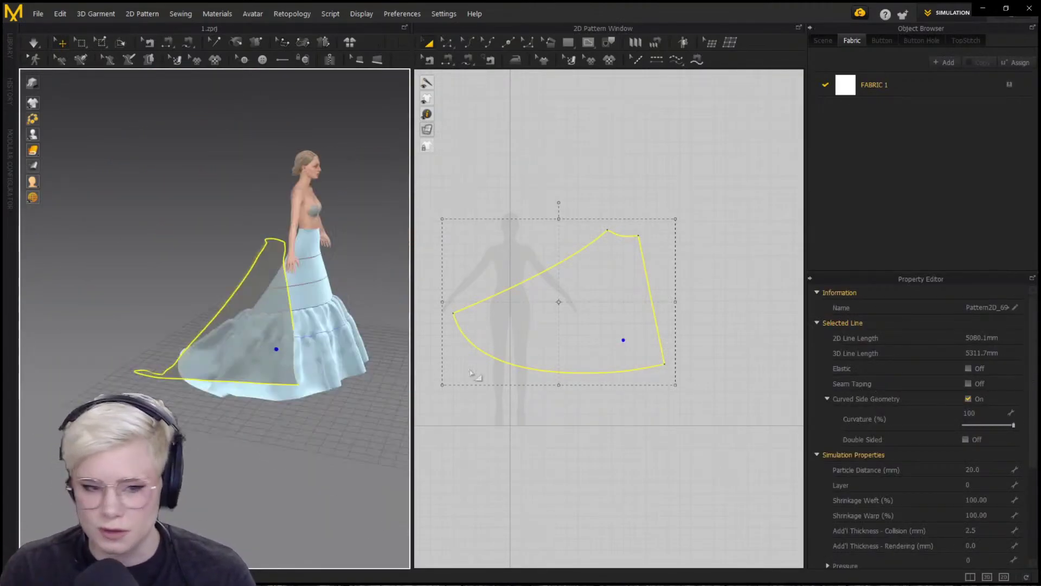
{"action": "left_click_drag", "start_coordinate": [263, 344], "coordinate": [294, 340]}
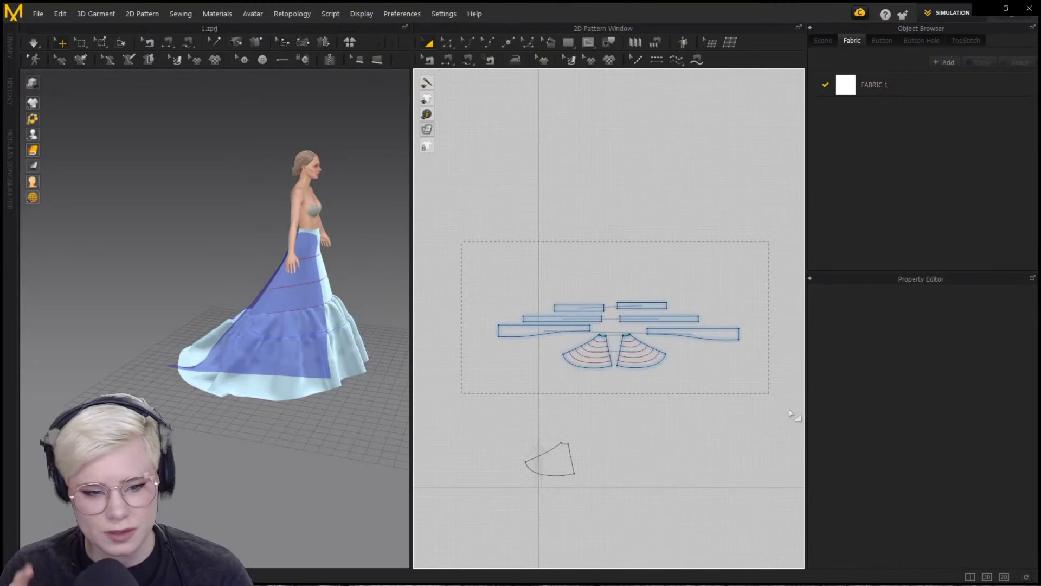
Select all sewn skirt panels and ruffle strips and set their layer to 2
{"action": "left_click", "coordinate": [975, 512]}
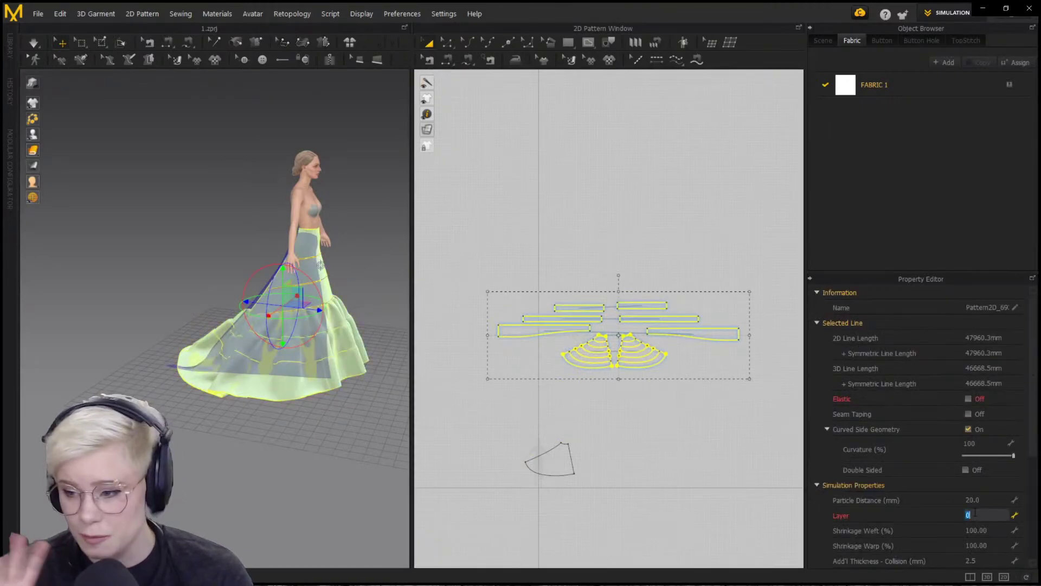
{"action": "key", "text": "2"}
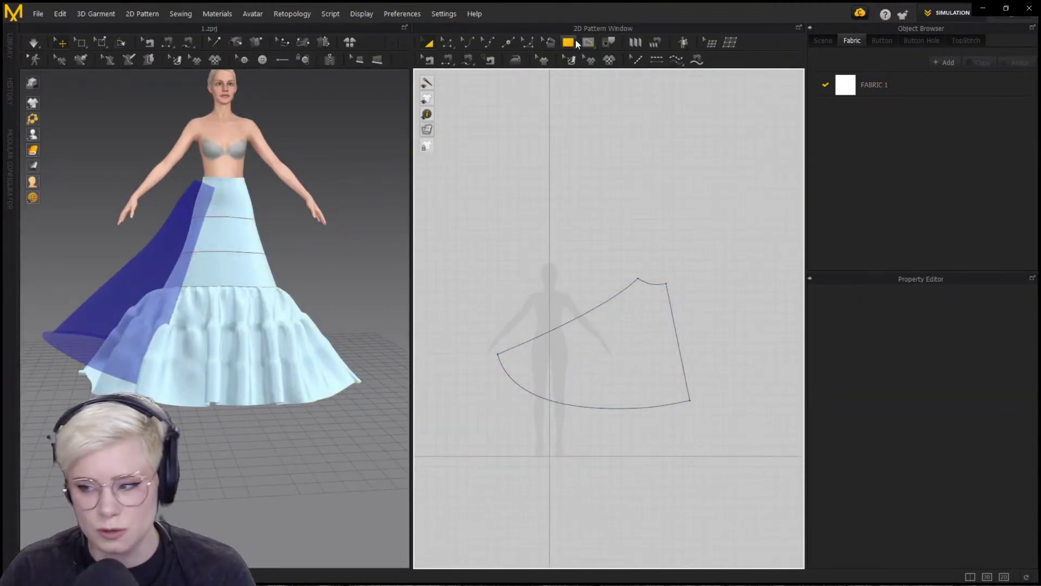
Draw an internal line about 1395 mm long from the spare panel's waist to its hem and cut the panel along it
{"action": "left_click", "coordinate": [588, 42]}
{"action": "scroll", "coordinate": [659, 288], "scroll_direction": "up", "scroll_amount": 2}
{"action": "left_click", "coordinate": [516, 496]}
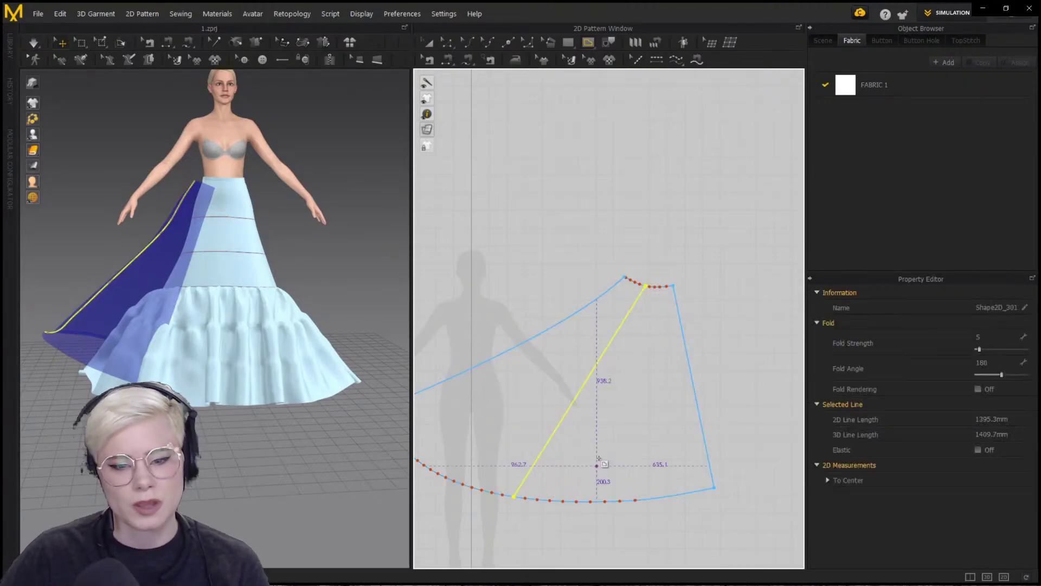
{"action": "right_click", "coordinate": [568, 406]}
{"action": "left_click", "coordinate": [624, 279]}
Move the two cut pieces of the spare panel apart in the 2D pattern layout
{"action": "key", "text": "a"}
{"action": "left_click_drag", "start_coordinate": [646, 428], "coordinate": [770, 443]}
{"action": "scroll", "coordinate": [564, 341], "scroll_direction": "down", "scroll_amount": 3}
{"action": "left_click_drag", "start_coordinate": [586, 379], "coordinate": [630, 384]}
{"action": "key", "text": "a"}
{"action": "left_click", "coordinate": [732, 427]}
{"action": "scroll", "coordinate": [732, 427], "scroll_direction": "down", "scroll_amount": 2}
{"action": "middle_click_drag", "start_coordinate": [732, 427], "coordinate": [616, 417]}
{"action": "left_click_drag", "start_coordinate": [613, 408], "coordinate": [621, 388]}
Widen both pieces by shifting their cut edges outward, keeping the edges parallel
{"action": "key", "text": "z"}
{"action": "left_click", "coordinate": [670, 281]}
{"action": "left_click", "coordinate": [526, 398]}
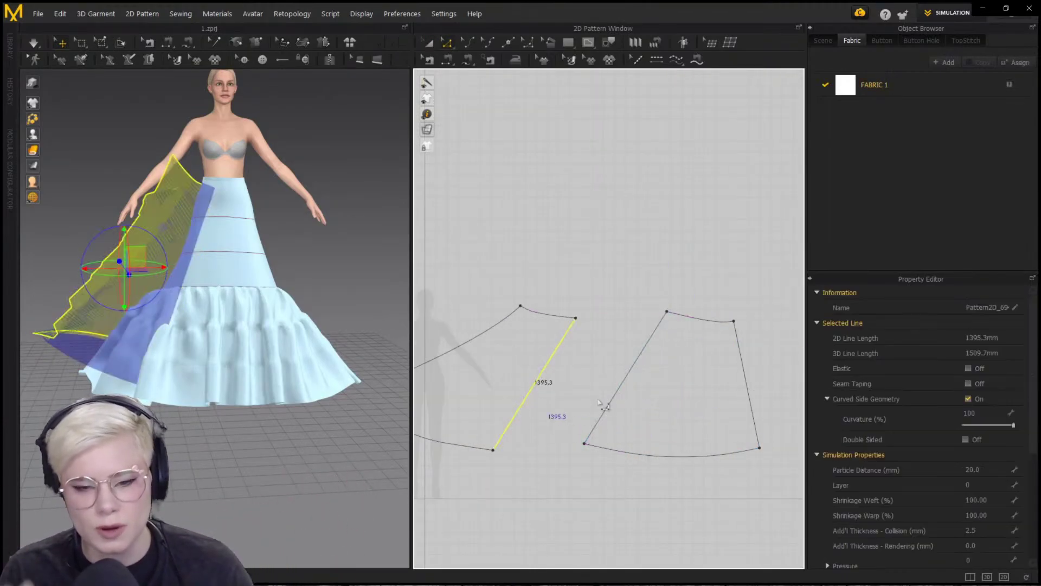
Join the two pieces along their 1395.3 mm cut edges to form one wider panel
{"action": "left_click", "coordinate": [618, 386]}
{"action": "right_click", "coordinate": [624, 384]}
{"action": "left_click", "coordinate": [681, 432]}
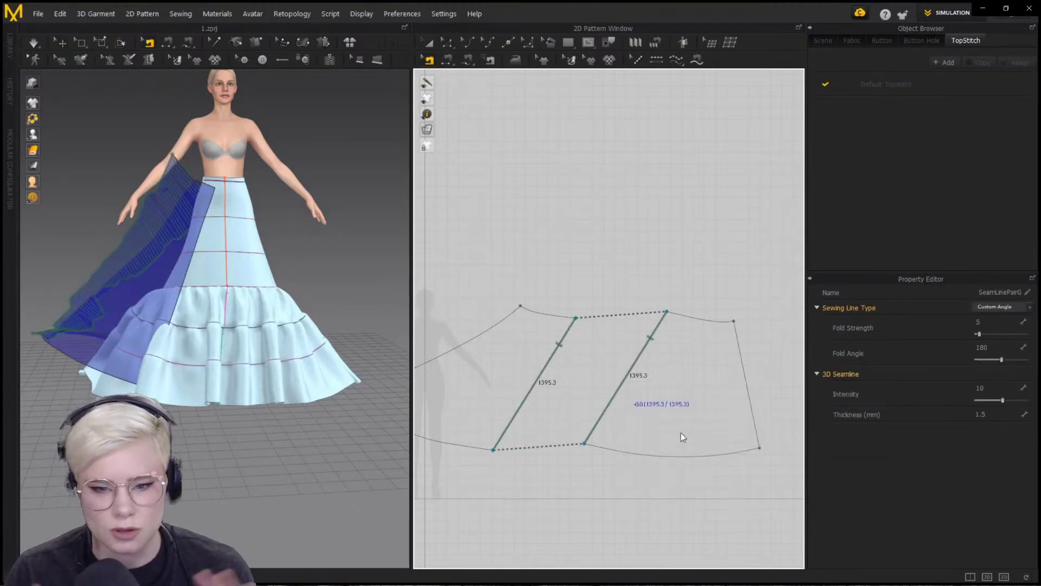
Smooth the joined panel's waistline and hem into continuous curves
{"action": "left_click", "coordinate": [531, 46]}
{"action": "left_click", "coordinate": [611, 299]}
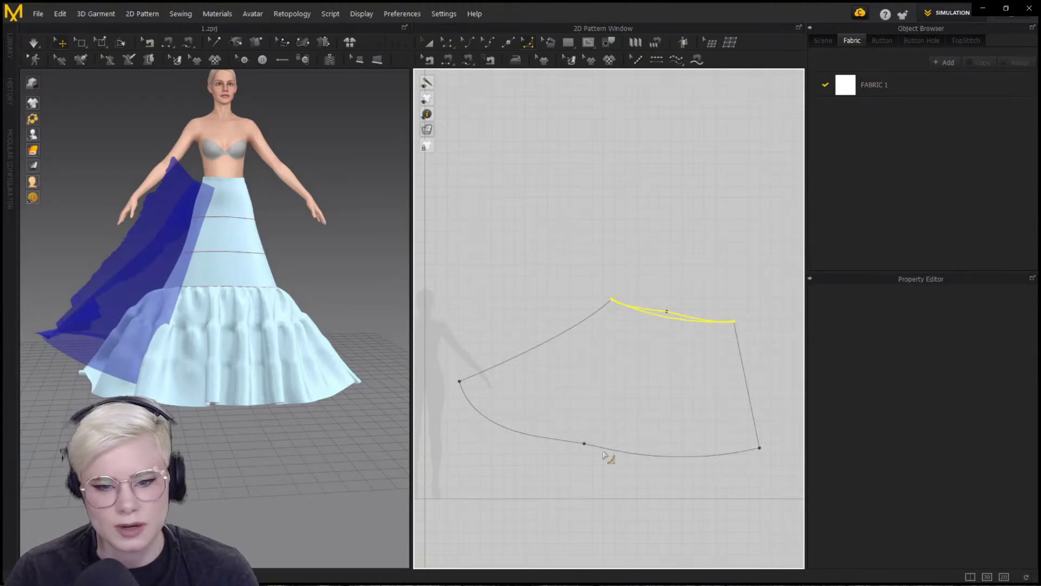
{"action": "left_click", "coordinate": [459, 381]}
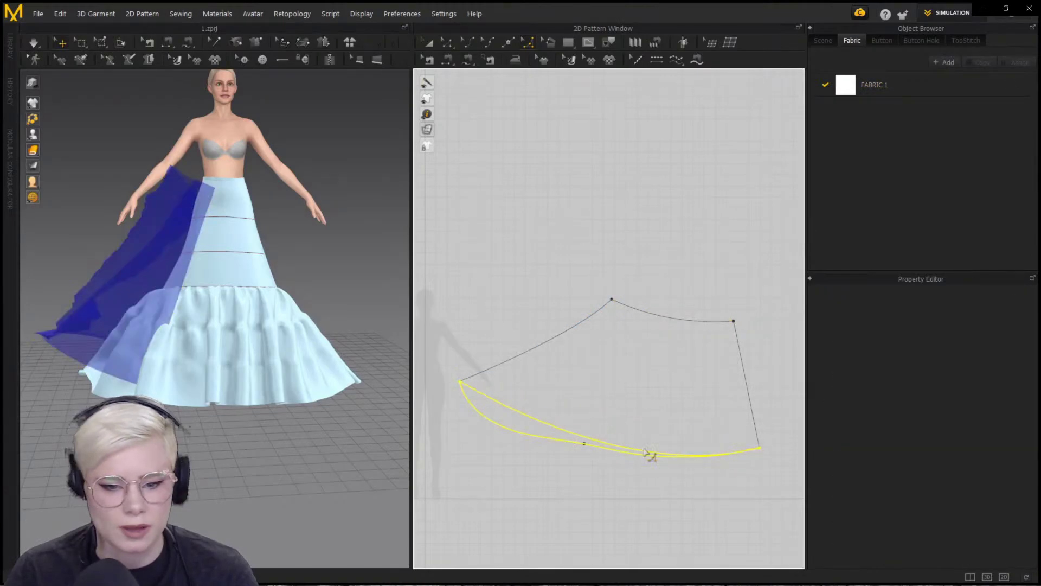
{"action": "left_click", "coordinate": [460, 381]}
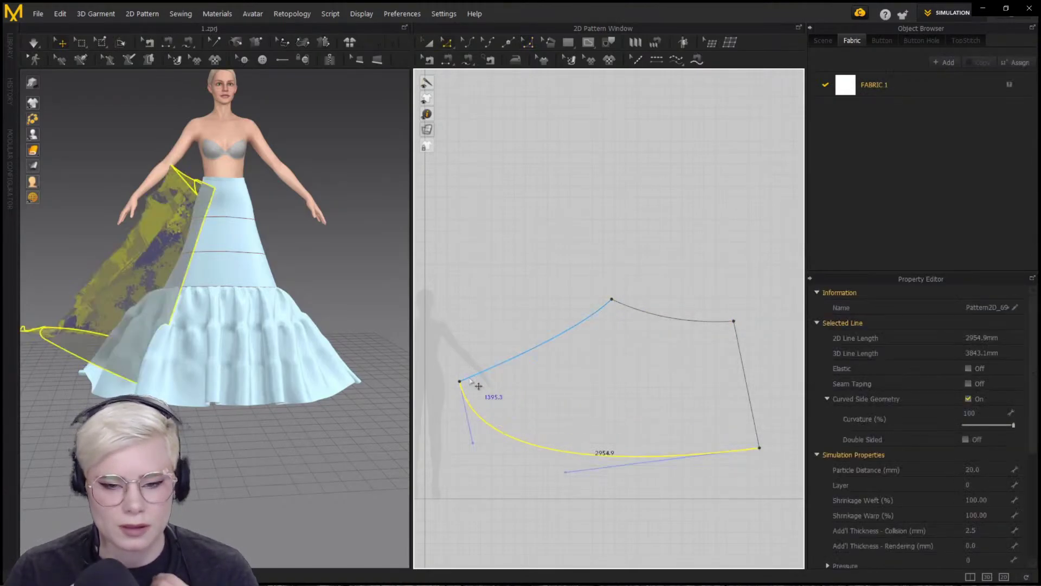
Adjust the curve of the panel's long side edge at its outer hem corner
{"action": "scroll", "coordinate": [494, 397], "scroll_direction": "up", "scroll_amount": 3}
{"action": "scroll", "coordinate": [544, 345], "scroll_direction": "up", "scroll_amount": 3}
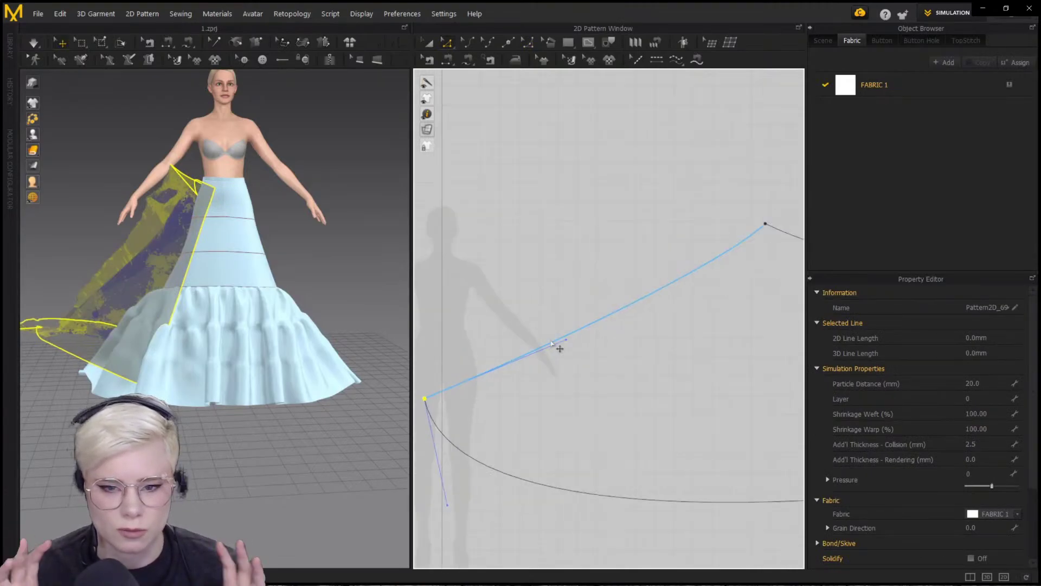
{"action": "left_click", "coordinate": [523, 347]}
{"action": "scroll", "coordinate": [262, 382], "scroll_direction": "down", "scroll_amount": 3}
Activate the widened panel and reset its arrangement so it lies flat in 3D
{"action": "right_click_drag", "start_coordinate": [261, 382], "coordinate": [270, 365]}
{"action": "right_click", "coordinate": [264, 360]}
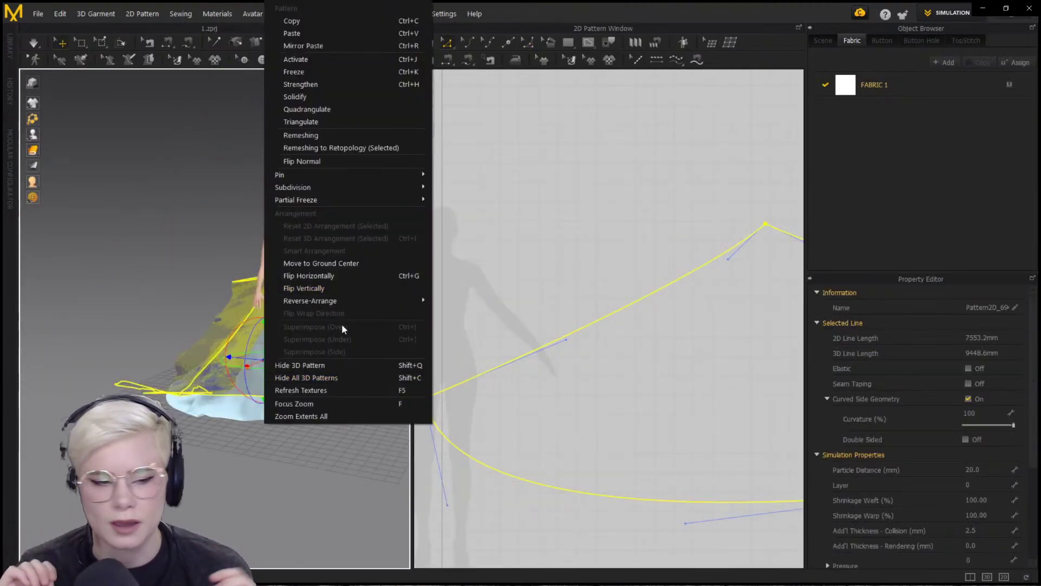
{"action": "left_click", "coordinate": [349, 62]}
{"action": "right_click", "coordinate": [247, 354]}
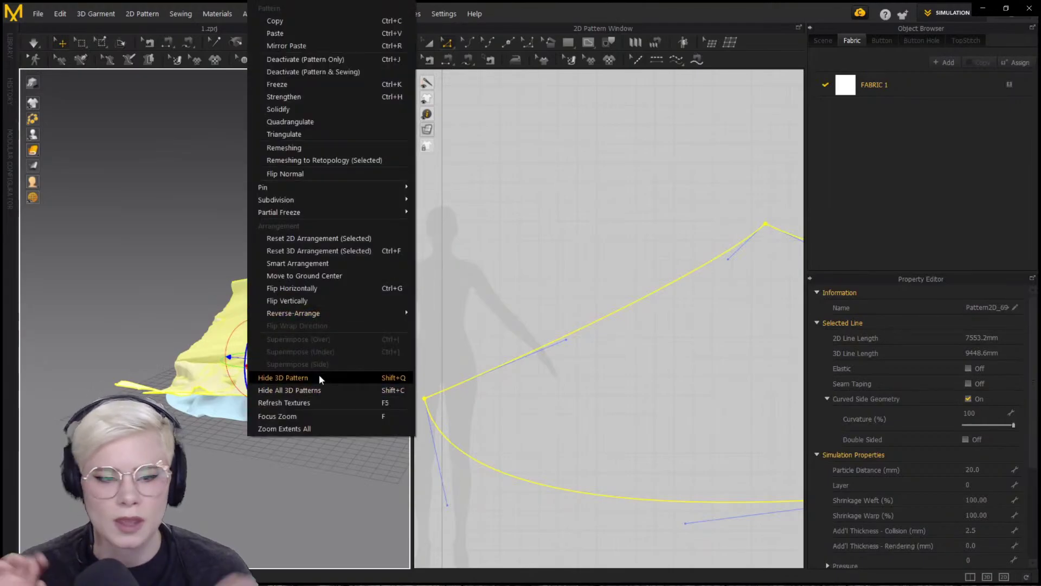
{"action": "left_click", "coordinate": [225, 319]}
{"action": "right_click", "coordinate": [225, 318]}
{"action": "left_click", "coordinate": [314, 237]}
{"action": "right_click_drag", "start_coordinate": [349, 301], "coordinate": [304, 309]}
{"action": "left_click", "coordinate": [353, 311]}
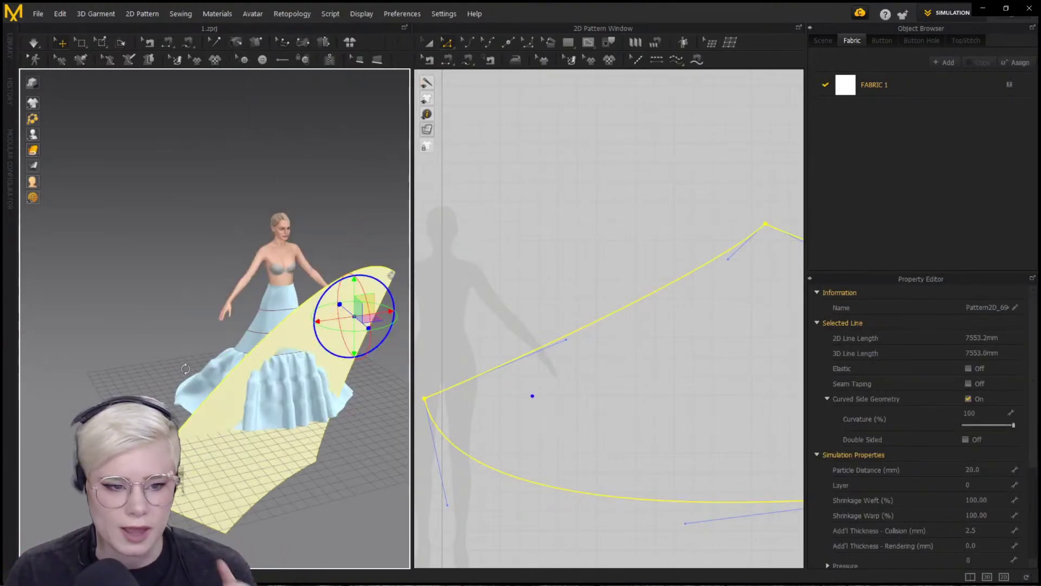
Position the flat panel upright in 3D beside the avatar and skirt, and deselect it
{"action": "left_click_drag", "start_coordinate": [353, 311], "coordinate": [400, 276]}
{"action": "left_click_drag", "start_coordinate": [316, 350], "coordinate": [111, 376]}
{"action": "left_click", "coordinate": [169, 350]}
{"action": "left_click_drag", "start_coordinate": [189, 361], "coordinate": [244, 362]}
{"action": "left_click_drag", "start_coordinate": [209, 325], "coordinate": [218, 351]}
{"action": "left_click_drag", "start_coordinate": [252, 374], "coordinate": [288, 355]}
{"action": "right_click_drag", "start_coordinate": [288, 355], "coordinate": [396, 358]}
{"action": "left_click_drag", "start_coordinate": [282, 399], "coordinate": [228, 407]}
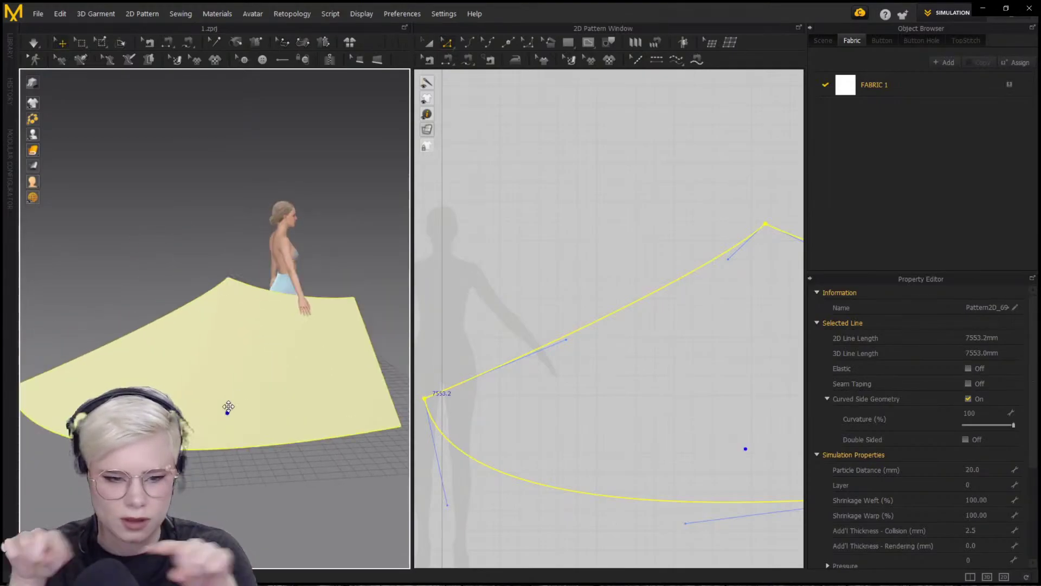
{"action": "right_click_drag", "start_coordinate": [380, 375], "coordinate": [228, 347]}
{"action": "right_click", "coordinate": [222, 336]}
{"action": "left_click", "coordinate": [230, 339]}
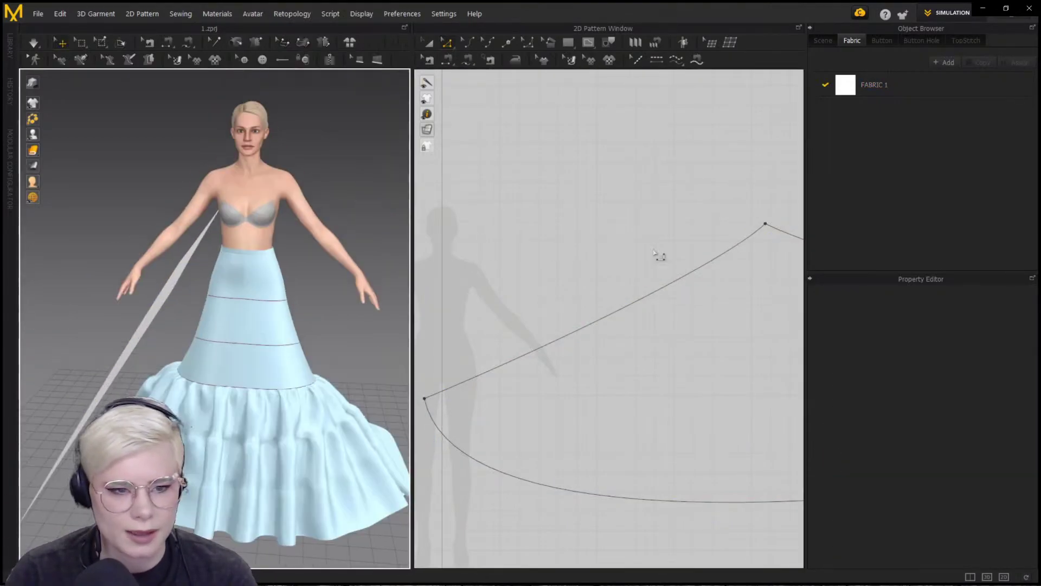
Move the mirrored waistband pieces away from the skirt tops, down near the avatar silhouette beside the overskirt panel in 2D
{"action": "scroll", "coordinate": [601, 314], "scroll_direction": "down", "scroll_amount": 5}
{"action": "key", "text": "n"}
{"action": "scroll", "coordinate": [514, 296], "scroll_direction": "down", "scroll_amount": 1}
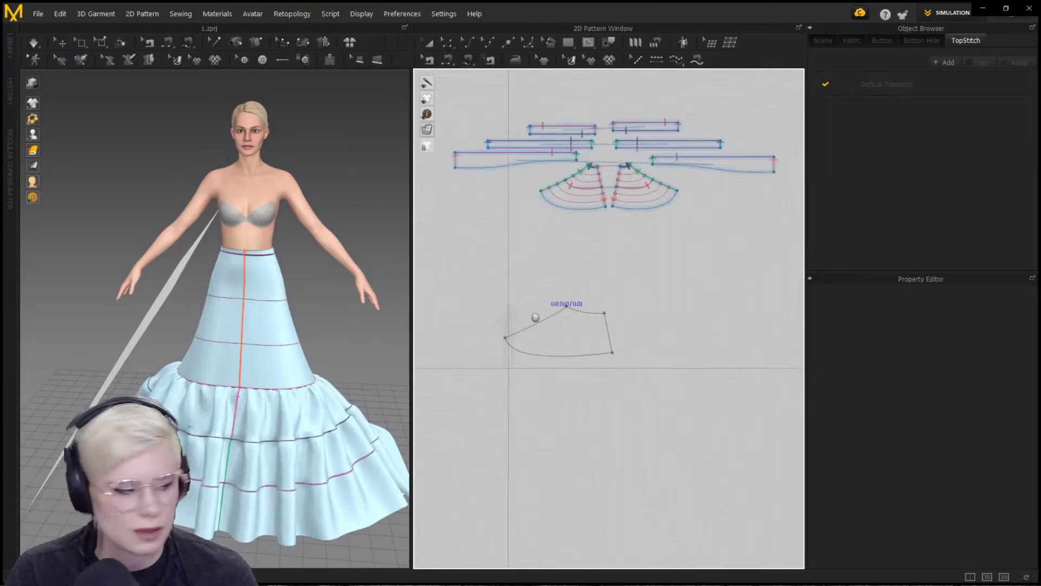
{"action": "scroll", "coordinate": [587, 182], "scroll_direction": "up", "scroll_amount": 2}
{"action": "key", "text": "a"}
{"action": "scroll", "coordinate": [586, 213], "scroll_direction": "up", "scroll_amount": 10}
{"action": "scroll", "coordinate": [558, 352], "scroll_direction": "down", "scroll_amount": 3}
{"action": "middle_click_drag", "start_coordinate": [558, 353], "coordinate": [520, 499]}
{"action": "left_click", "coordinate": [604, 284]}
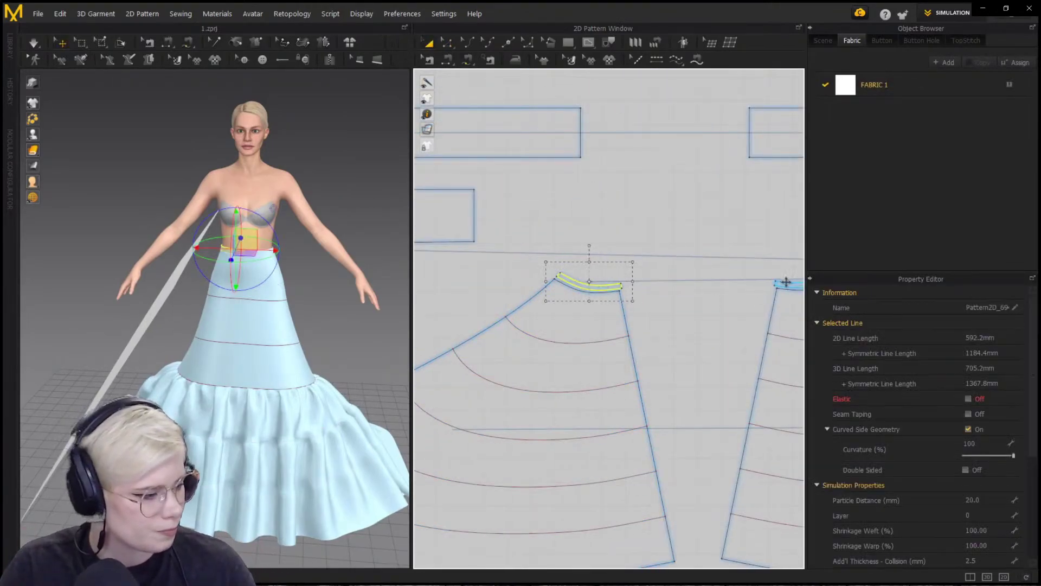
{"action": "left_click", "coordinate": [578, 294]}
{"action": "left_click", "coordinate": [585, 286]}
{"action": "scroll", "coordinate": [780, 402], "scroll_direction": "down", "scroll_amount": 8}
{"action": "left_click_drag", "start_coordinate": [785, 284], "coordinate": [645, 386]}
Shift the overskirt panel sideways in 2D so it sits below its matching half of the waistband
{"action": "scroll", "coordinate": [647, 409], "scroll_direction": "up", "scroll_amount": 5}
{"action": "left_click_drag", "start_coordinate": [742, 426], "coordinate": [428, 443]}
{"action": "scroll", "coordinate": [534, 443], "scroll_direction": "up", "scroll_amount": 6}
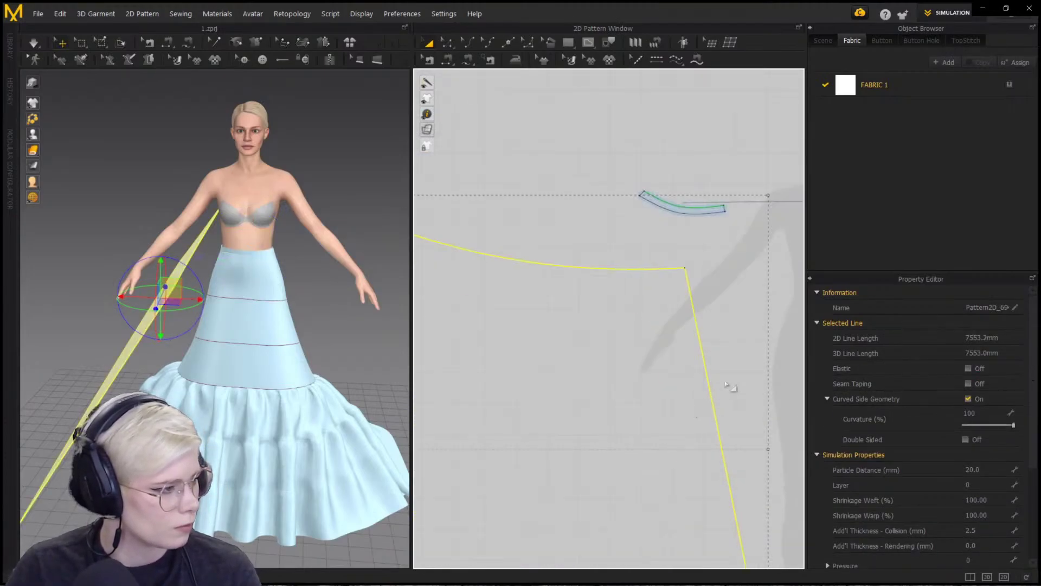
Free-sew the overskirt panel's waist edge to the waistband's lower edge in two segments, gathering the rest of the waist edge into it
{"action": "key", "text": "m"}
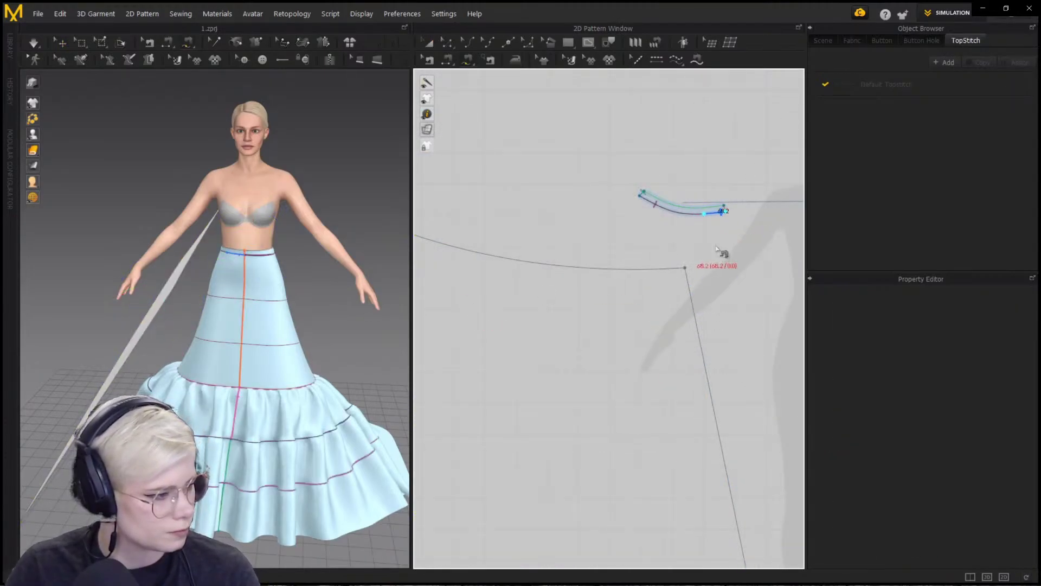
{"action": "left_click", "coordinate": [637, 269]}
{"action": "scroll", "coordinate": [456, 257], "scroll_direction": "down", "scroll_amount": 7}
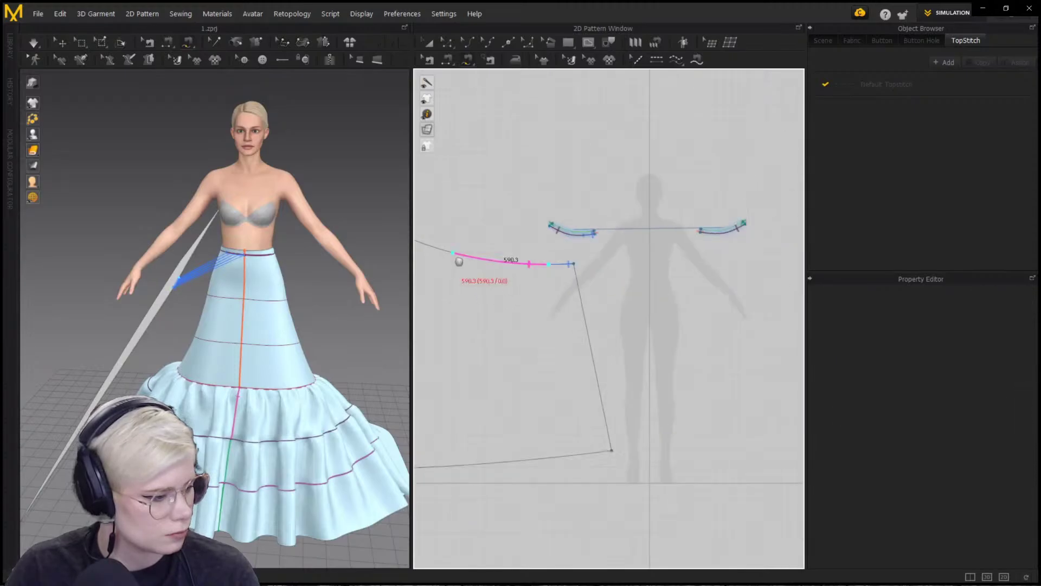
{"action": "middle_click_drag", "start_coordinate": [457, 258], "coordinate": [622, 260]}
{"action": "left_click", "coordinate": [561, 237]}
{"action": "scroll", "coordinate": [746, 234], "scroll_direction": "up", "scroll_amount": 3}
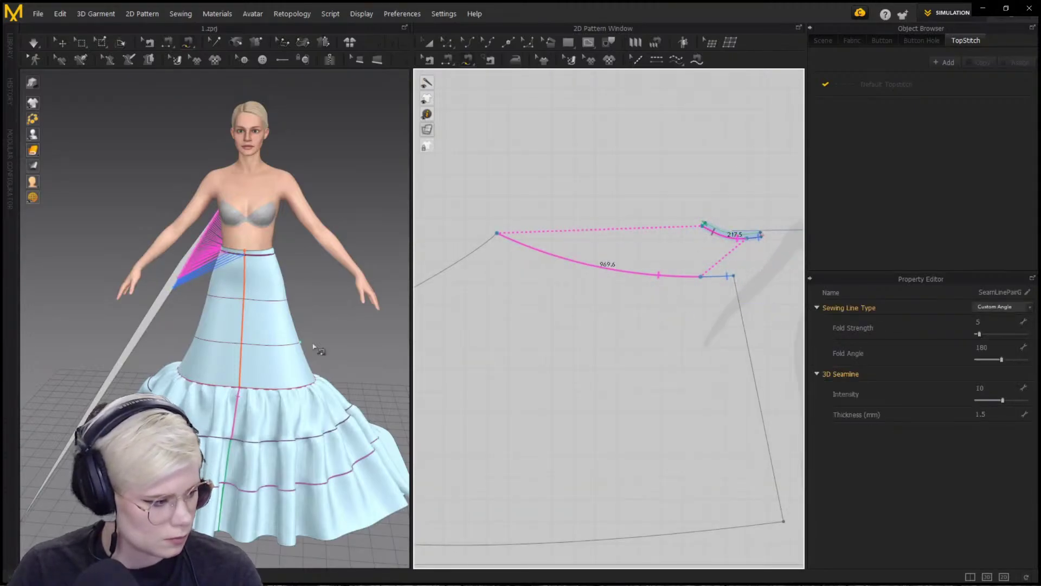
Duplicate the overskirt panel as a symmetric pattern with sewing for the opposite side of the avatar
{"action": "mouse_move", "coordinate": [314, 347]}
{"action": "right_mouse_down"}
{"action": "mouse_move", "coordinate": [379, 354]}
{"action": "mouse_move", "coordinate": [325, 350]}
{"action": "right_mouse_up"}
{"action": "key", "text": "q"}
{"action": "left_click", "coordinate": [134, 334]}
{"action": "key", "text": "ctrl+d"}
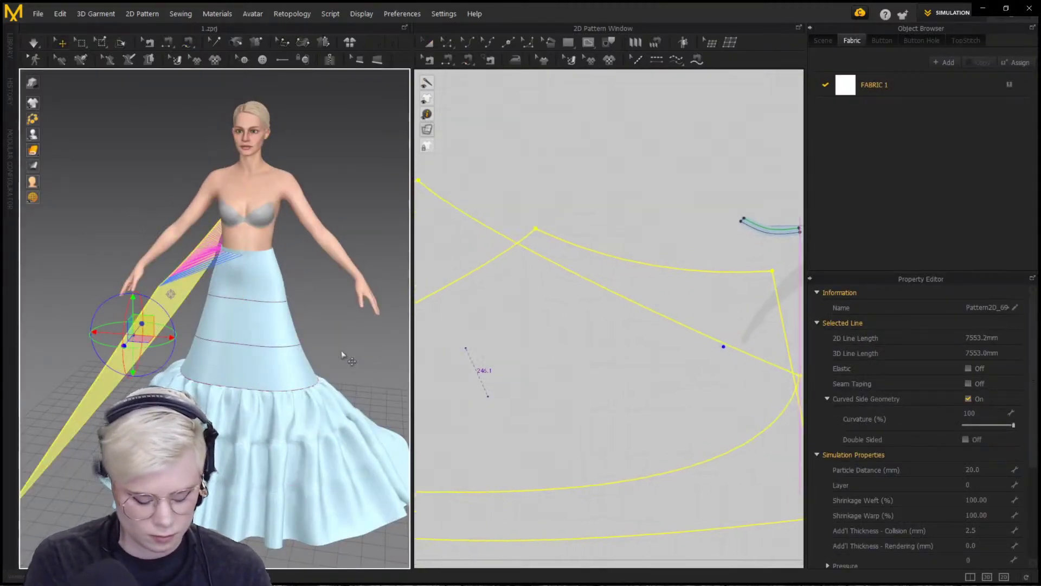
{"action": "scroll", "coordinate": [695, 334], "scroll_direction": "down", "scroll_amount": 5}
{"action": "right_click_drag", "start_coordinate": [357, 346], "coordinate": [305, 337]}
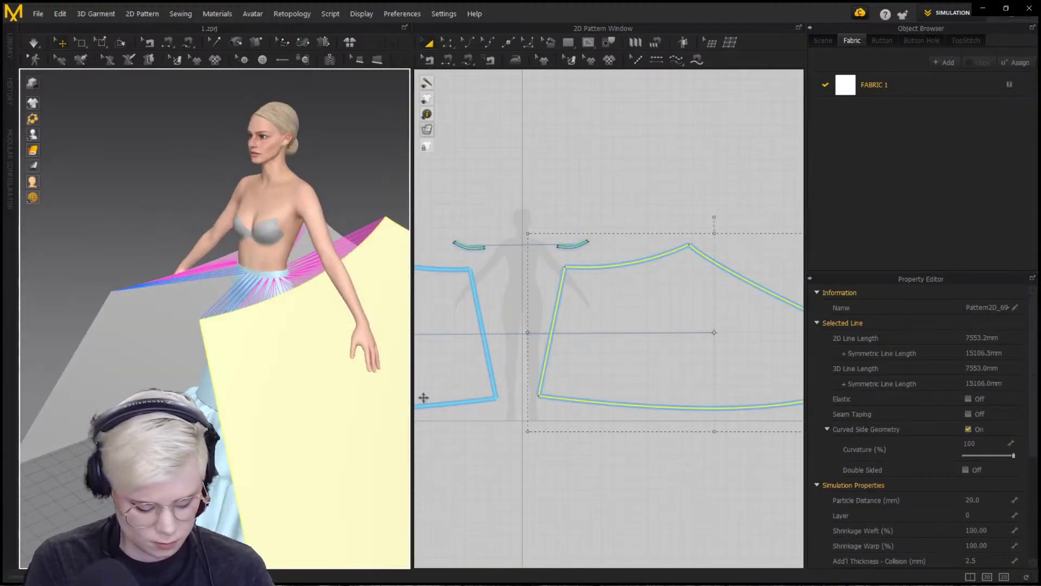
Sew the two overskirt panels together along their straight centre front edges and their long back edges, and start a simulation
{"action": "key", "text": "n"}
{"action": "left_click", "coordinate": [485, 341]}
{"action": "left_click", "coordinate": [555, 322]}
{"action": "left_click", "coordinate": [729, 271]}
{"action": "scroll", "coordinate": [515, 307], "scroll_direction": "up", "scroll_amount": 2}
{"action": "middle_click_drag", "start_coordinate": [488, 304], "coordinate": [710, 277]}
{"action": "left_click", "coordinate": [492, 223]}
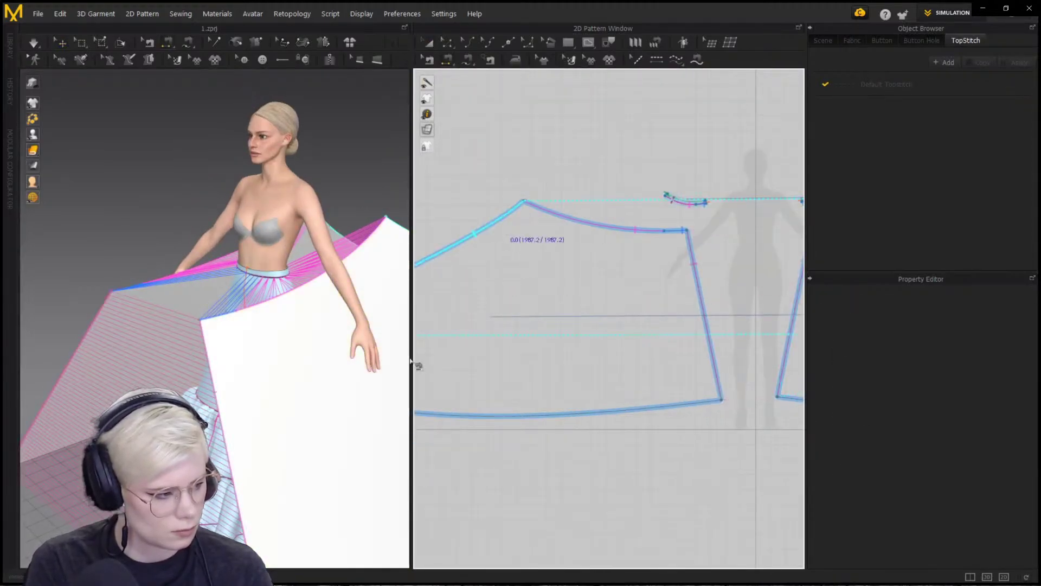
{"action": "scroll", "coordinate": [237, 337], "scroll_direction": "down", "scroll_amount": 4}
{"action": "right_click_drag", "start_coordinate": [237, 337], "coordinate": [285, 379]}
{"action": "key", "text": "space"}
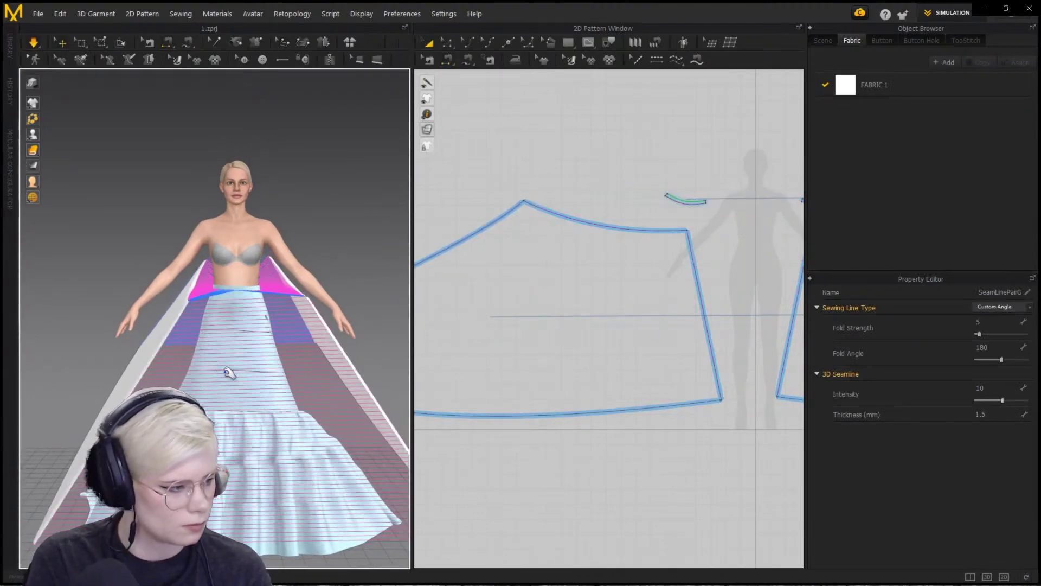
Select both overskirt panels in 3D and set their simulation layer to 1
{"action": "key", "text": "n"}
{"action": "key", "text": "q"}
{"action": "left_click", "coordinate": [164, 338]}
{"action": "left_click", "coordinate": [321, 326], "text": "shift"}
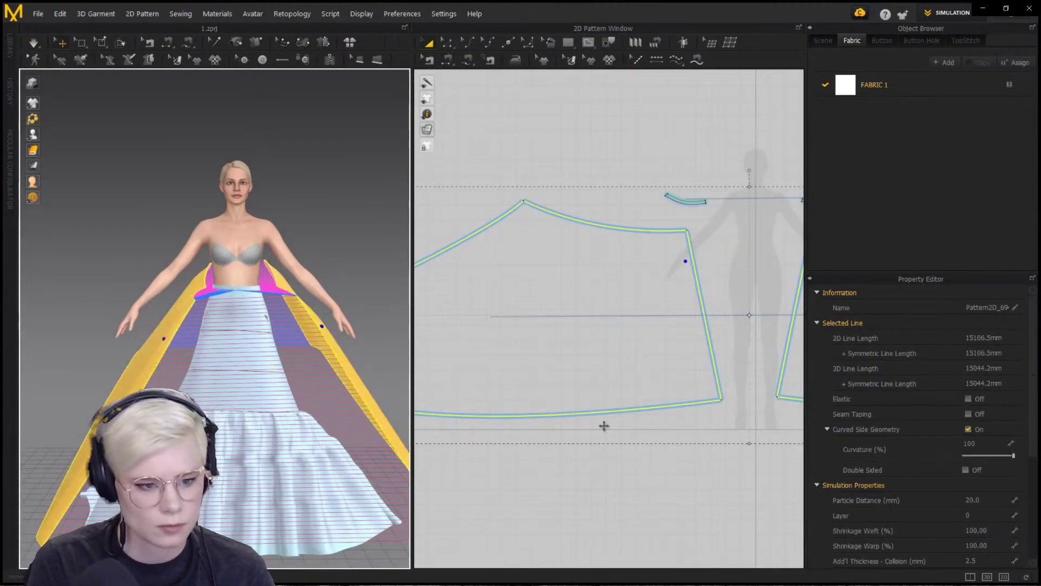
{"action": "scroll", "coordinate": [987, 488], "scroll_direction": "down", "scroll_amount": 2}
{"action": "left_click", "coordinate": [988, 525]}
{"action": "left_click", "coordinate": [591, 508]}
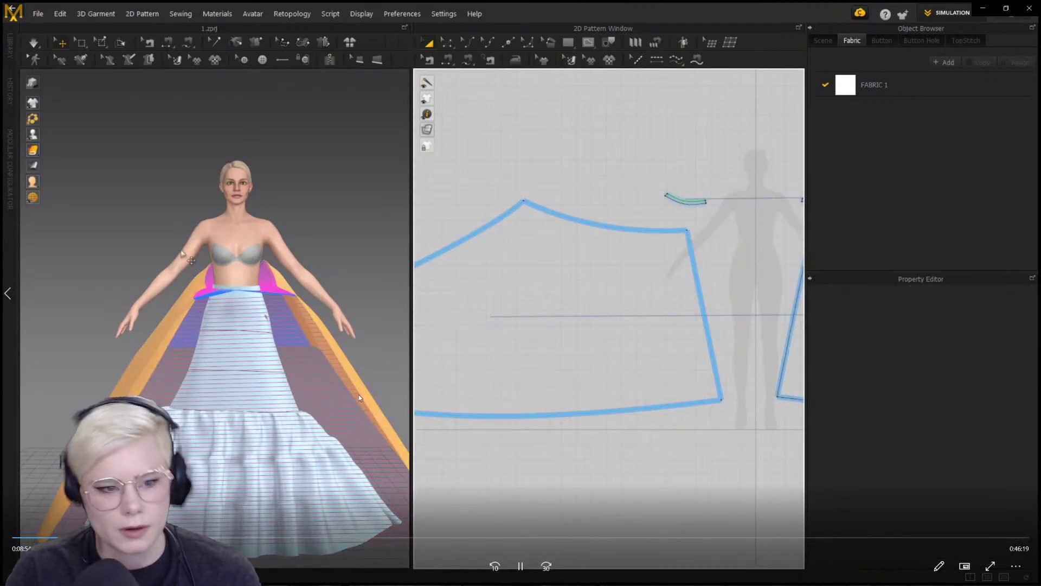
Simulate the overskirt so it drapes over the ruffled skirt and train
{"action": "key", "text": "space"}
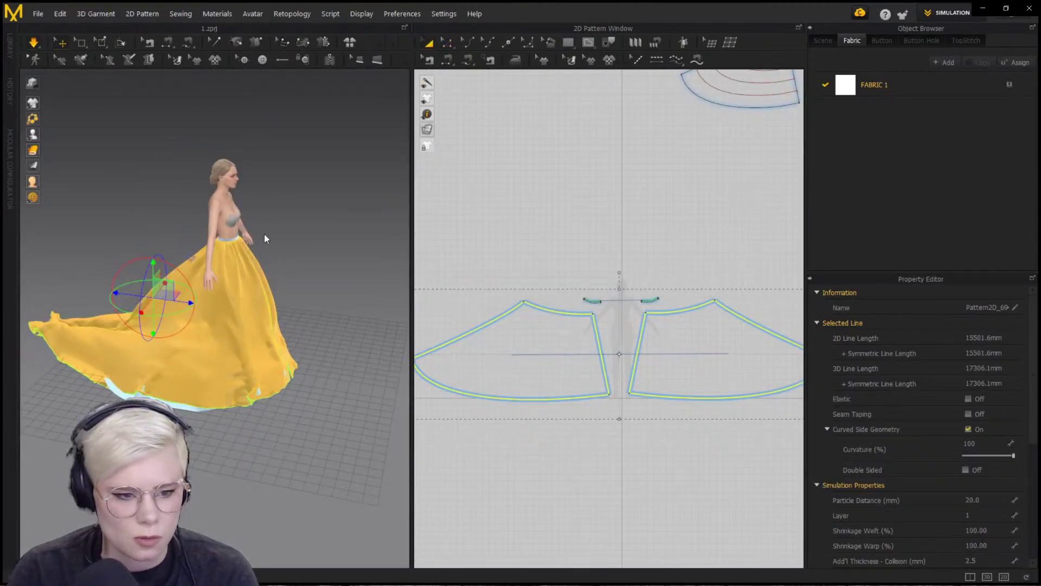
{"action": "key", "text": "space"}
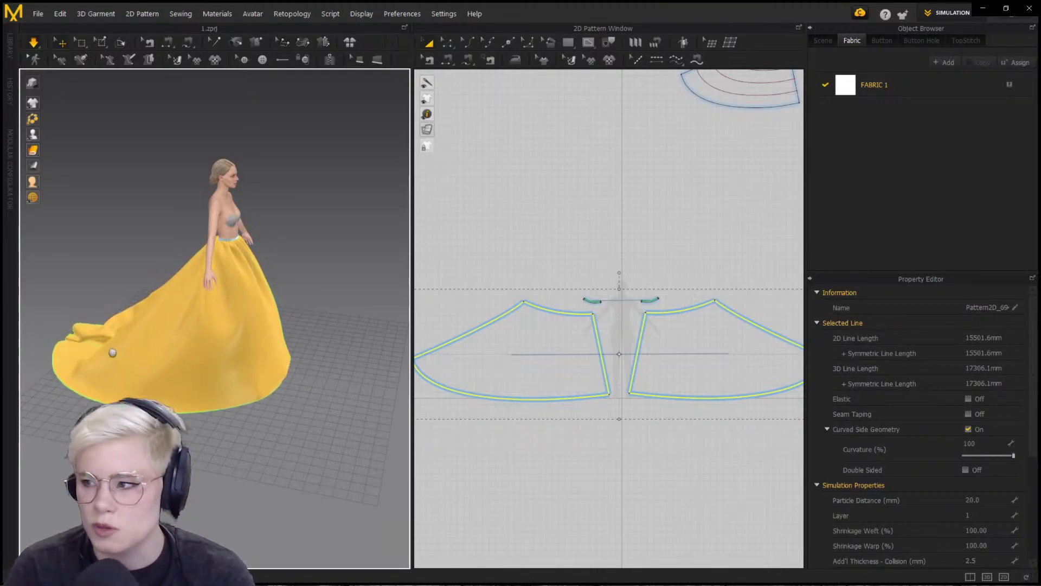
{"action": "mouse_move", "coordinate": [162, 355]}
{"action": "right_mouse_down"}
{"action": "mouse_move", "coordinate": [212, 357]}
{"action": "mouse_move", "coordinate": [168, 357]}
{"action": "right_mouse_up"}
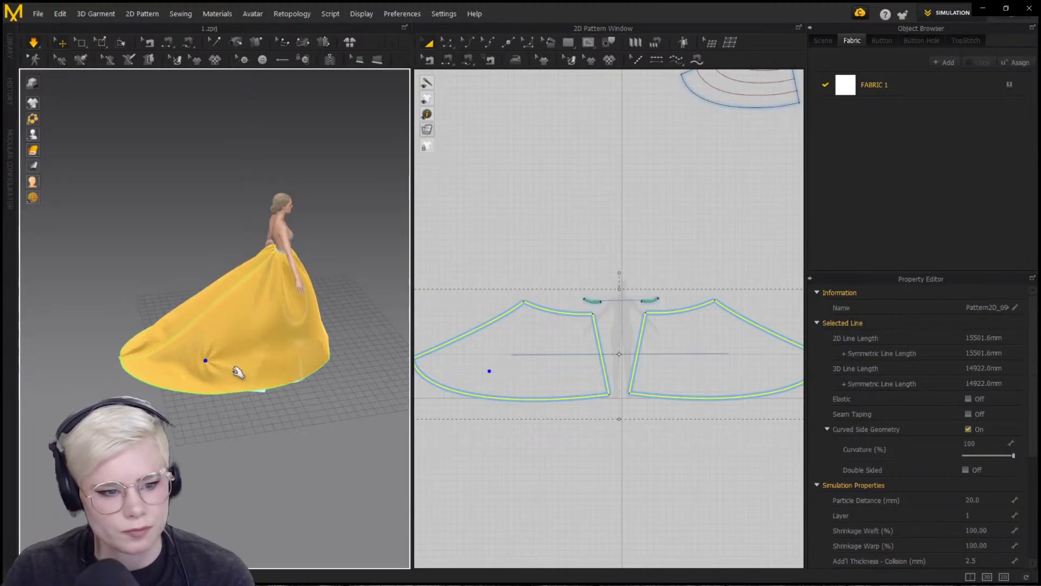
{"action": "right_click_drag", "start_coordinate": [237, 335], "coordinate": [448, 332]}
{"action": "middle_click_drag", "start_coordinate": [274, 414], "coordinate": [318, 341]}
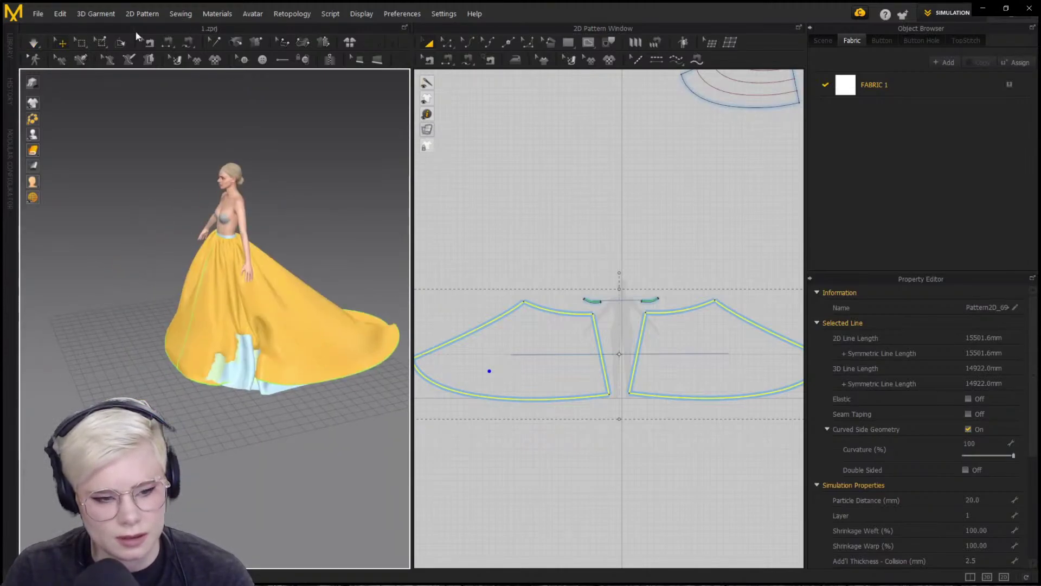
Box-select the mesh area on the overskirt's lower front where the underskirt pokes through
{"action": "left_click", "coordinate": [81, 42]}
{"action": "left_click_drag", "start_coordinate": [184, 305], "coordinate": [326, 387]}
{"action": "scroll", "coordinate": [720, 407], "scroll_direction": "up", "scroll_amount": 3}
{"action": "middle_click_drag", "start_coordinate": [719, 408], "coordinate": [653, 399]}
{"action": "left_click_drag", "start_coordinate": [639, 397], "coordinate": [554, 299]}
{"action": "right_click_drag", "start_coordinate": [135, 395], "coordinate": [301, 421]}
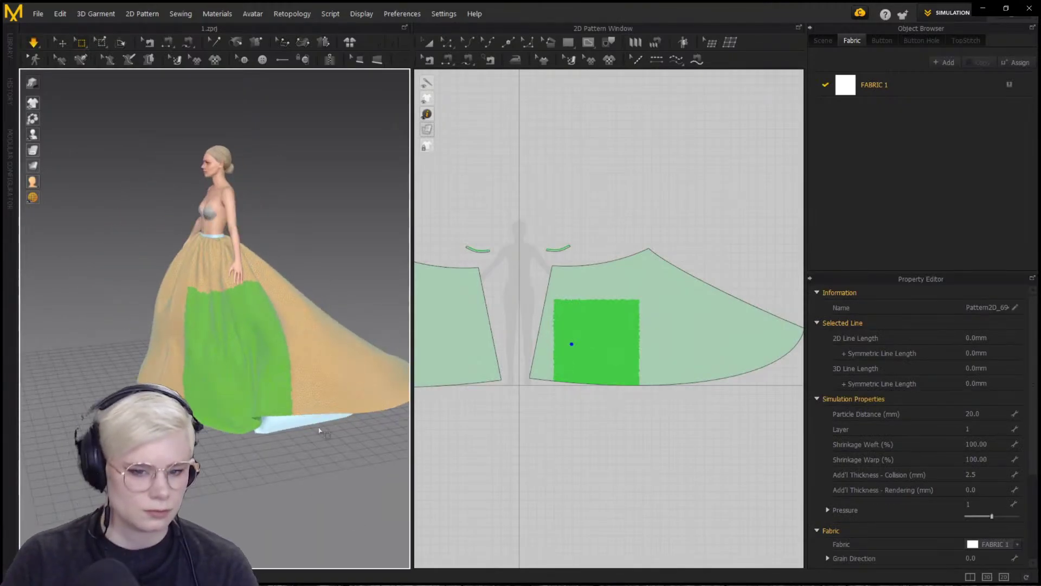
{"action": "key", "text": "q"}
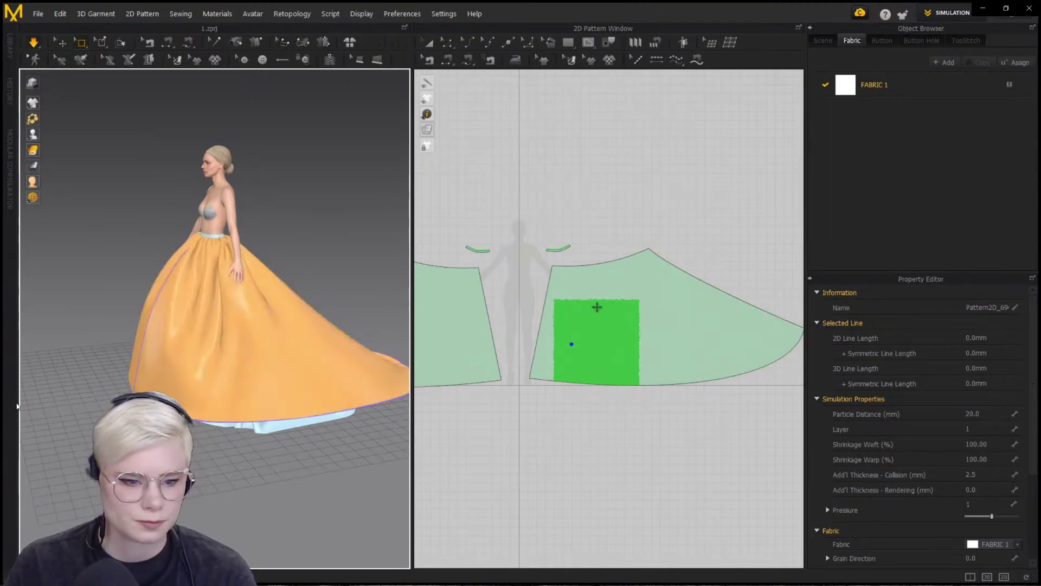
Select both overskirt panels and set their pressure to 0
{"action": "left_click", "coordinate": [471, 324]}
{"action": "left_click", "coordinate": [575, 324], "text": "shift"}
{"action": "scroll", "coordinate": [989, 531], "scroll_direction": "down", "scroll_amount": 3}
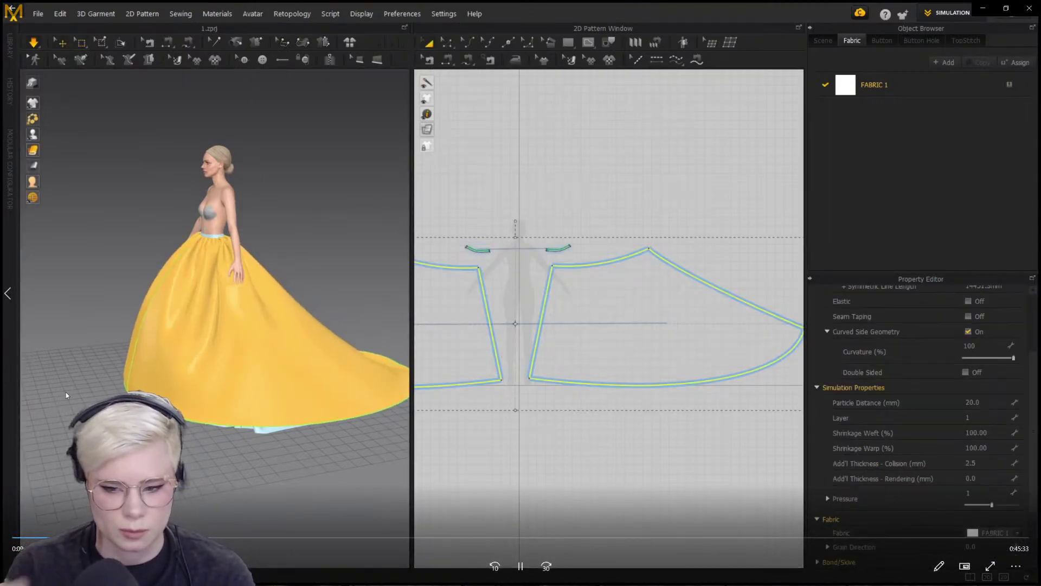
{"action": "left_click", "coordinate": [986, 495]}
{"action": "type", "text": "0"}
{"action": "key", "text": "Return"}
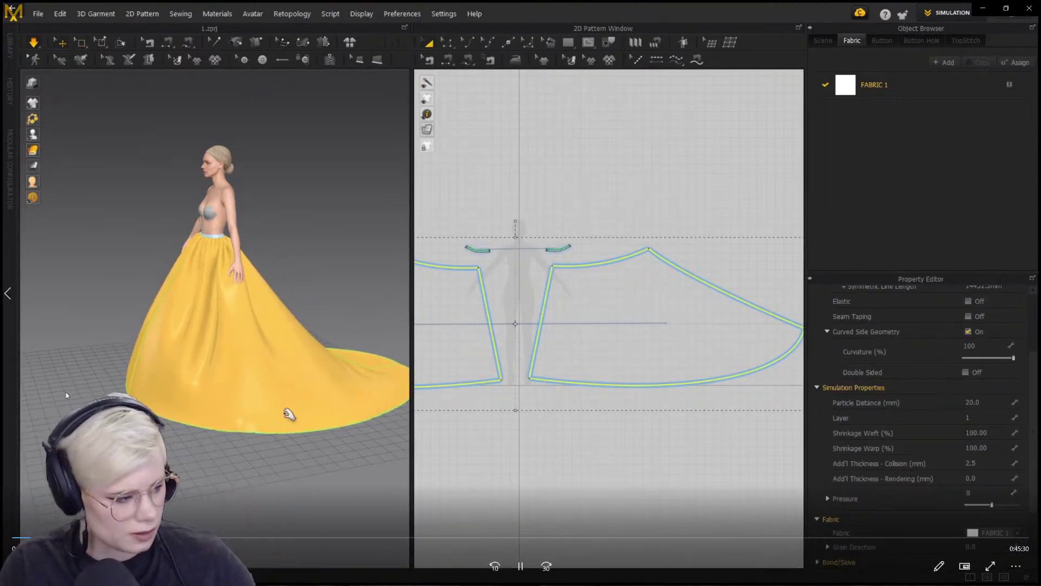
Examine the overskirt's drape, train and waist gathering from the side, back and front
{"action": "right_click_drag", "start_coordinate": [232, 363], "coordinate": [297, 355]}
{"action": "scroll", "coordinate": [220, 336], "scroll_direction": "up", "scroll_amount": 2}
{"action": "right_click_drag", "start_coordinate": [220, 336], "coordinate": [332, 376]}
{"action": "scroll", "coordinate": [288, 372], "scroll_direction": "up", "scroll_amount": 5}
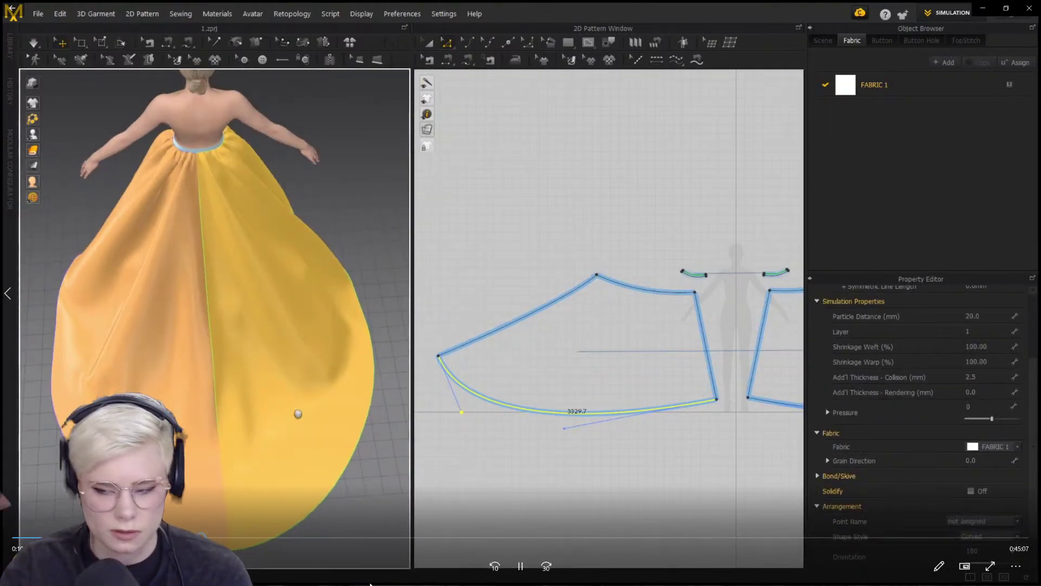
{"action": "right_click_drag", "start_coordinate": [303, 322], "coordinate": [380, 337]}
{"action": "scroll", "coordinate": [187, 320], "scroll_direction": "up", "scroll_amount": 4}
{"action": "right_click_drag", "start_coordinate": [260, 306], "coordinate": [174, 305]}
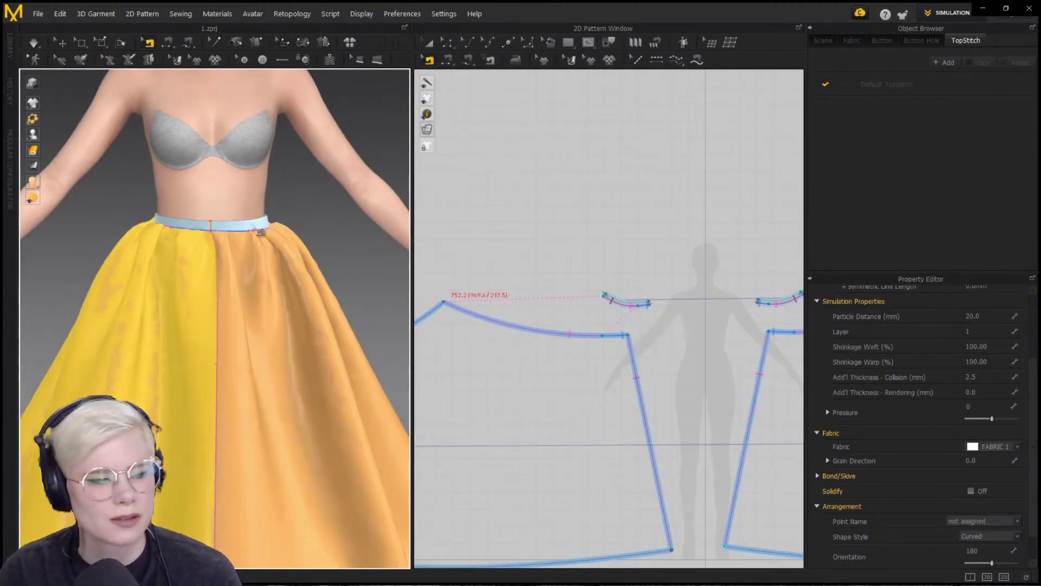
Select both waistband pieces and set their particle distance to 5 mm
{"action": "left_click", "coordinate": [255, 226]}
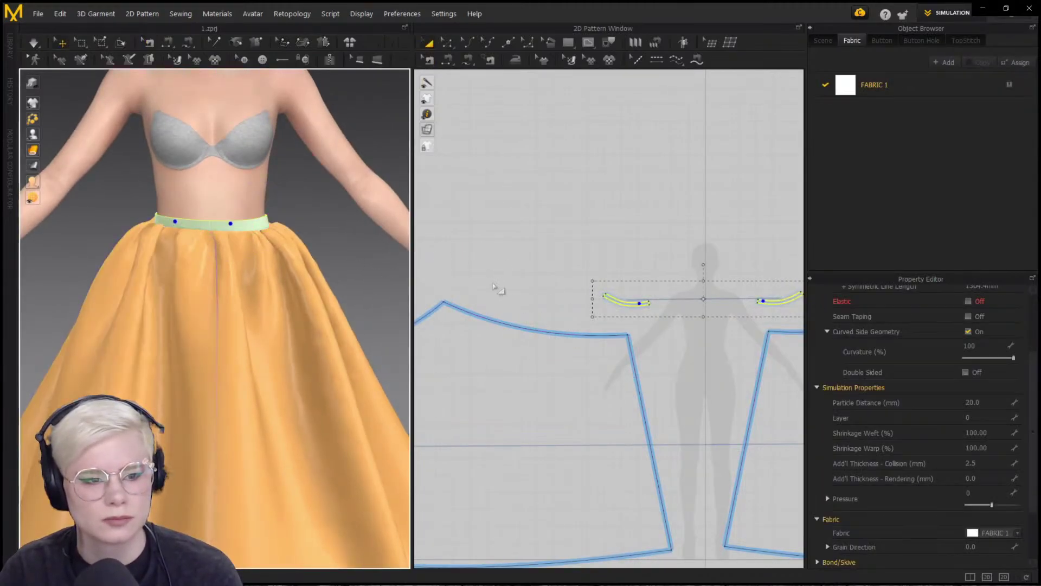
{"action": "left_click", "coordinate": [990, 404]}
{"action": "type", "text": "5"}
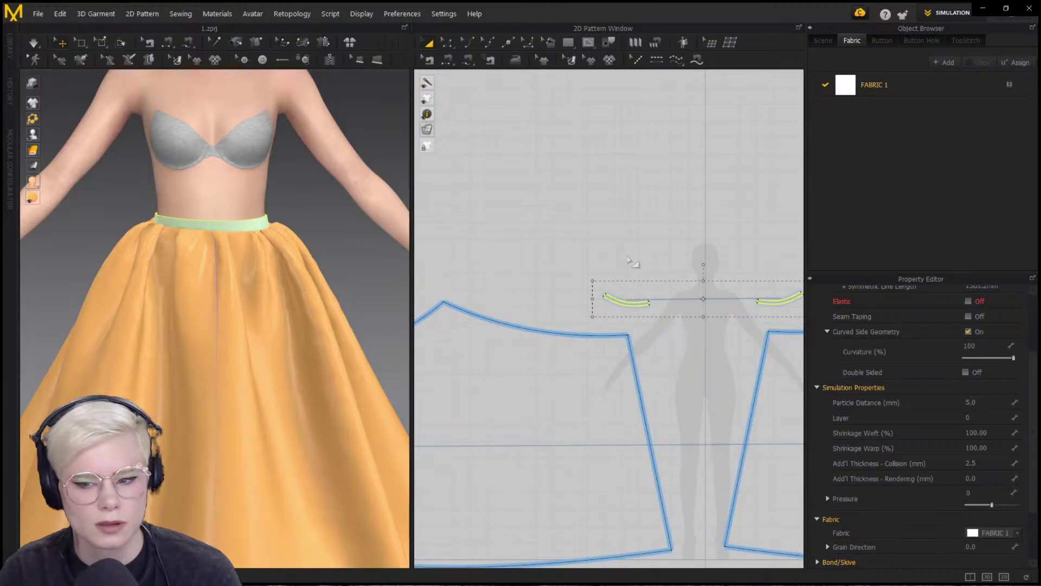
Invert the waistband selection and deactivate all other pattern pieces
{"action": "scroll", "coordinate": [513, 374], "scroll_direction": "down", "scroll_amount": 3}
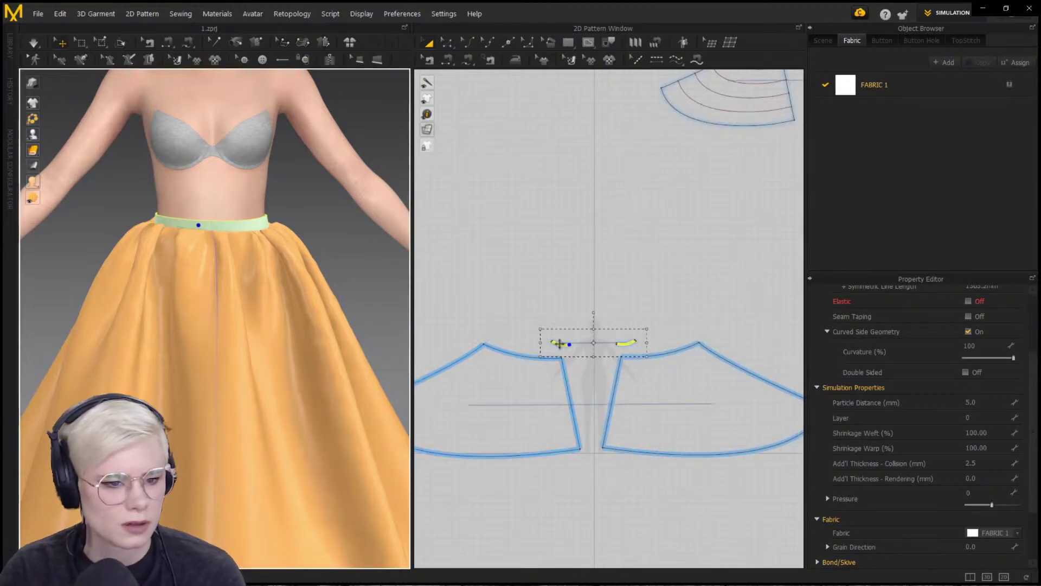
{"action": "right_click", "coordinate": [564, 344]}
{"action": "left_click", "coordinate": [611, 85]}
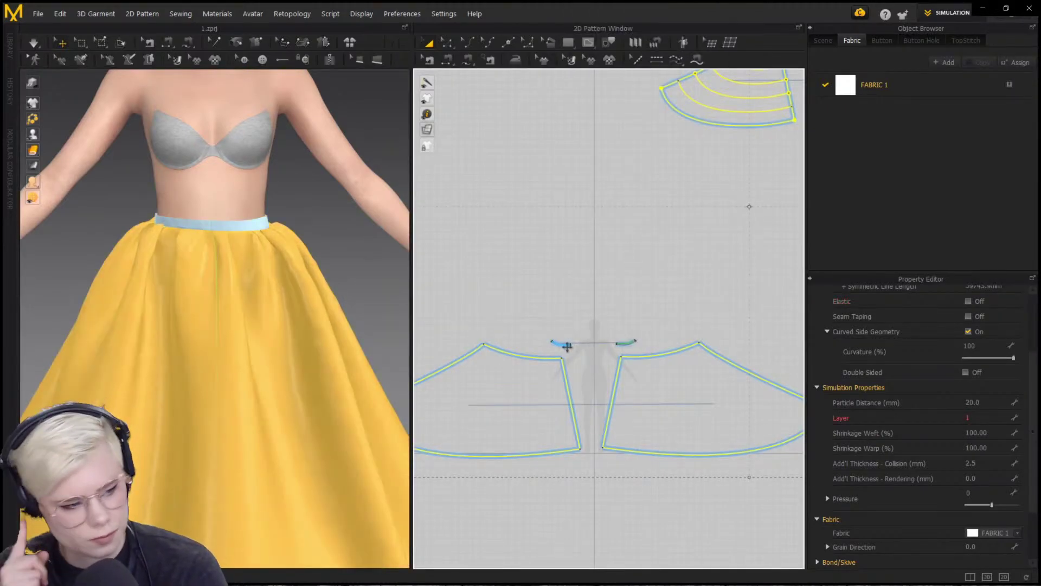
{"action": "key", "text": "ctrl+k"}
Unfreeze both waistband pieces, simulate them on their own and display the strain map
{"action": "left_click", "coordinate": [623, 343]}
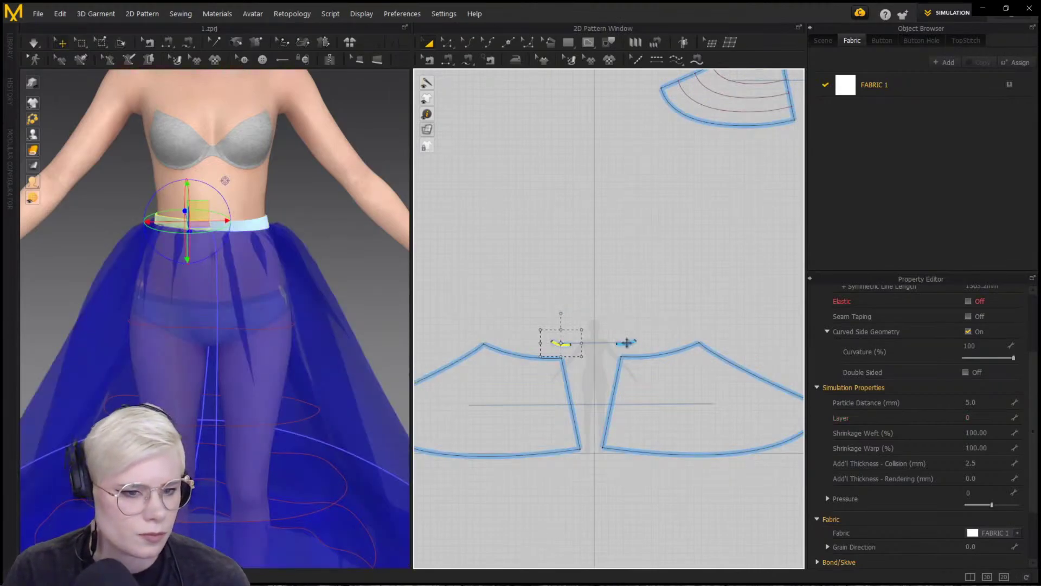
{"action": "key", "text": "space"}
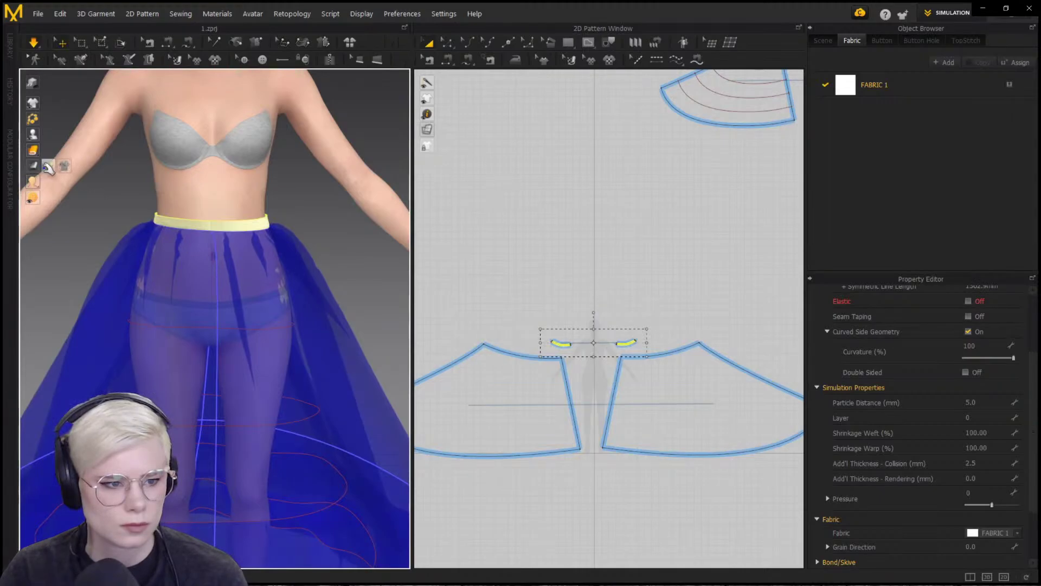
{"action": "left_click", "coordinate": [47, 168]}
{"action": "scroll", "coordinate": [156, 274], "scroll_direction": "up", "scroll_amount": 5}
{"action": "scroll", "coordinate": [524, 349], "scroll_direction": "up", "scroll_amount": 6}
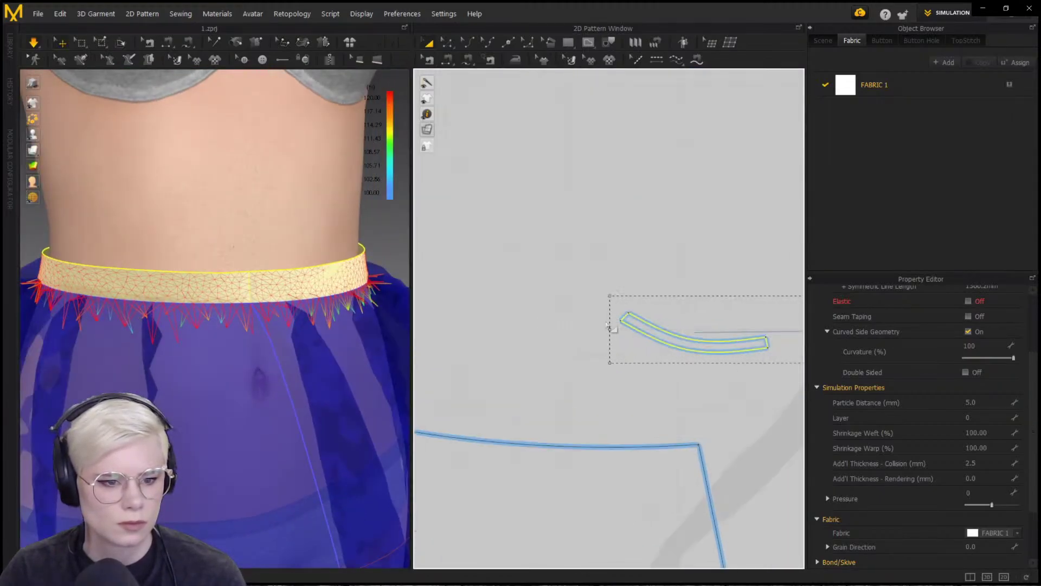
Move the waistband's outer short end outward to lengthen the band, and check the strain around the waist
{"action": "left_click", "coordinate": [664, 292]}
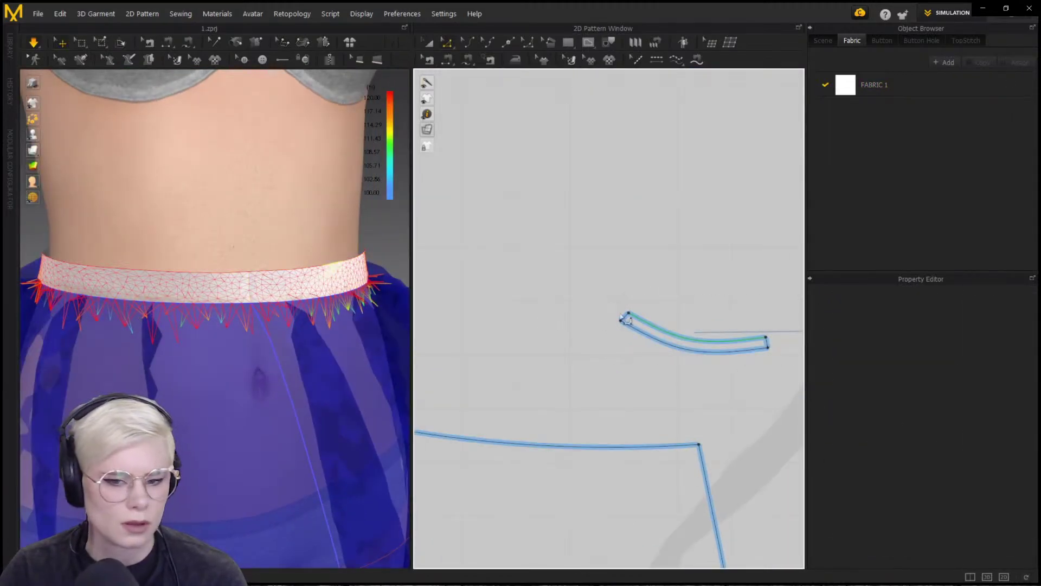
{"action": "scroll", "coordinate": [624, 320], "scroll_direction": "up", "scroll_amount": 2}
{"action": "left_click", "coordinate": [623, 337]}
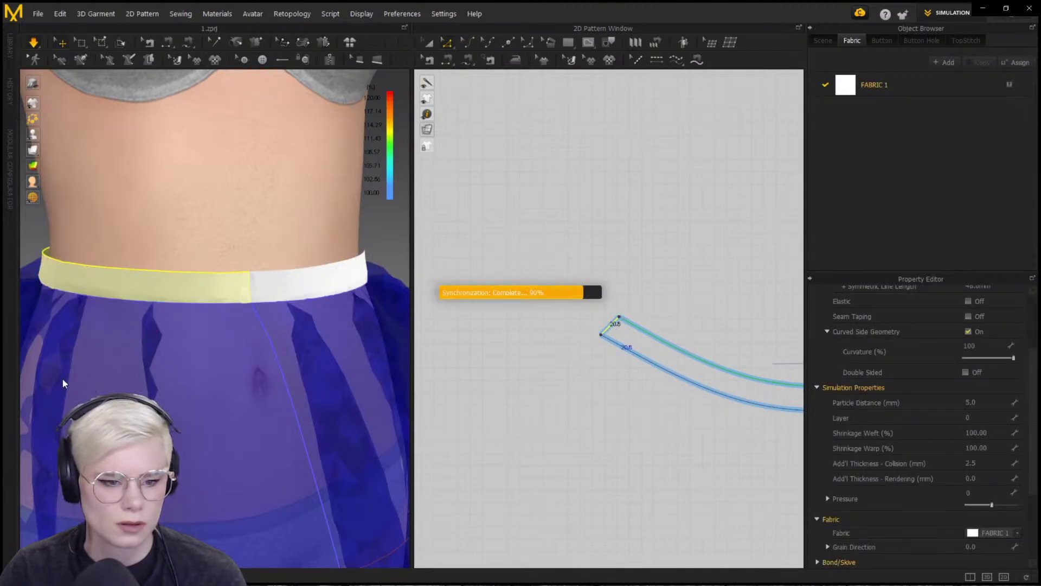
{"action": "scroll", "coordinate": [133, 301], "scroll_direction": "down", "scroll_amount": 2}
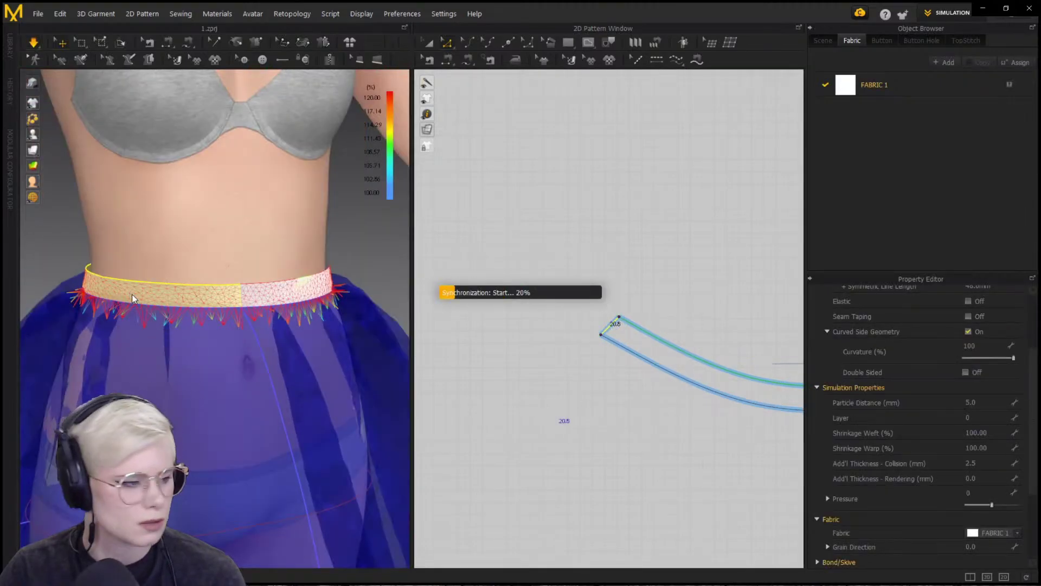
{"action": "right_click_drag", "start_coordinate": [132, 299], "coordinate": [453, 309]}
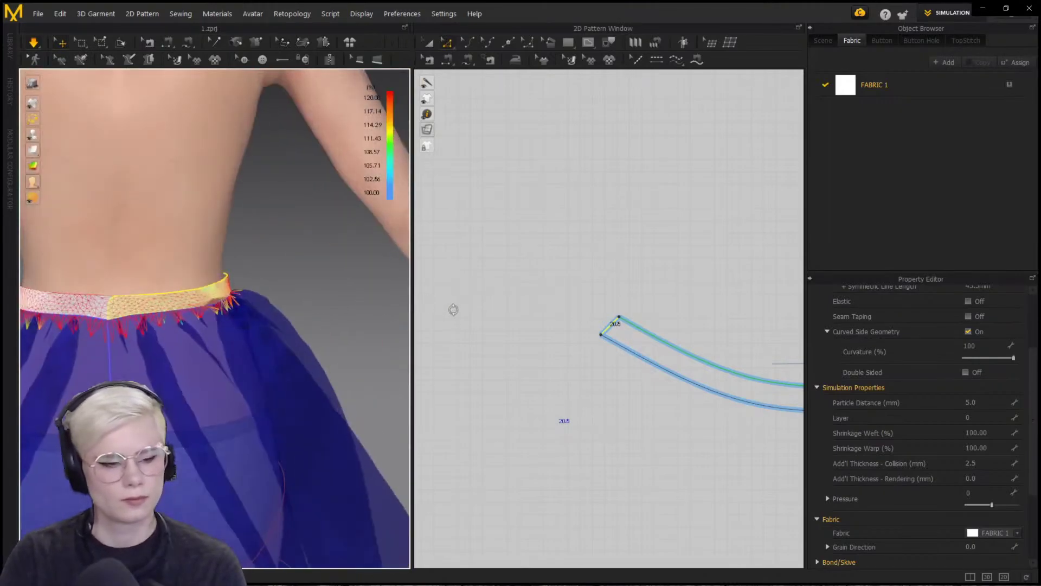
{"action": "scroll", "coordinate": [297, 365], "scroll_direction": "down", "scroll_amount": 3}
{"action": "scroll", "coordinate": [463, 341], "scroll_direction": "down", "scroll_amount": 3}
Freeze the waistband pieces and reactivate the underskirt and ruffle tier pieces
{"action": "left_click", "coordinate": [539, 348]}
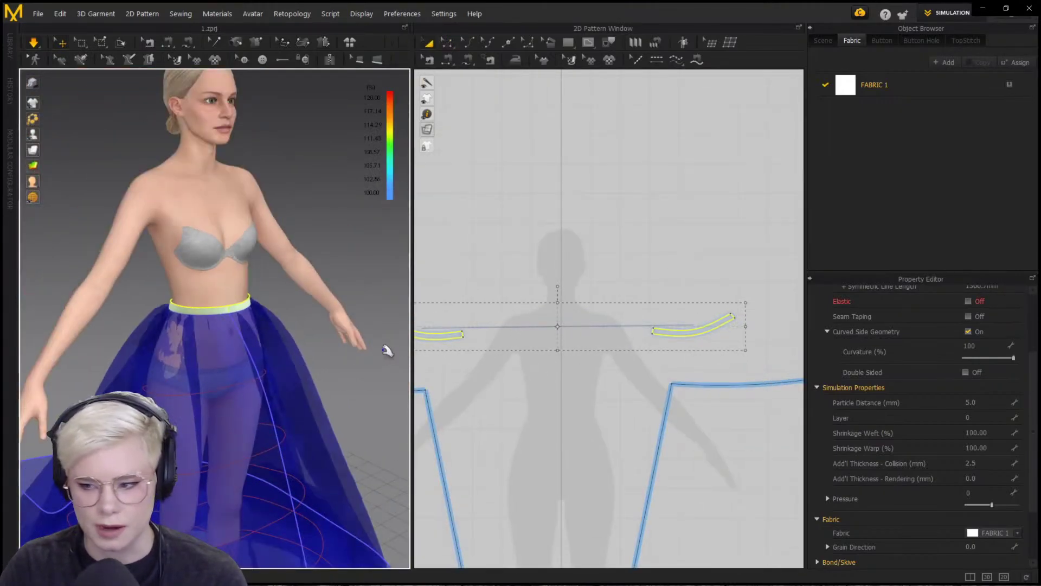
{"action": "key", "text": "ctrl+a"}
{"action": "scroll", "coordinate": [481, 353], "scroll_direction": "down", "scroll_amount": 5}
{"action": "left_click_drag", "start_coordinate": [476, 168], "coordinate": [749, 320]}
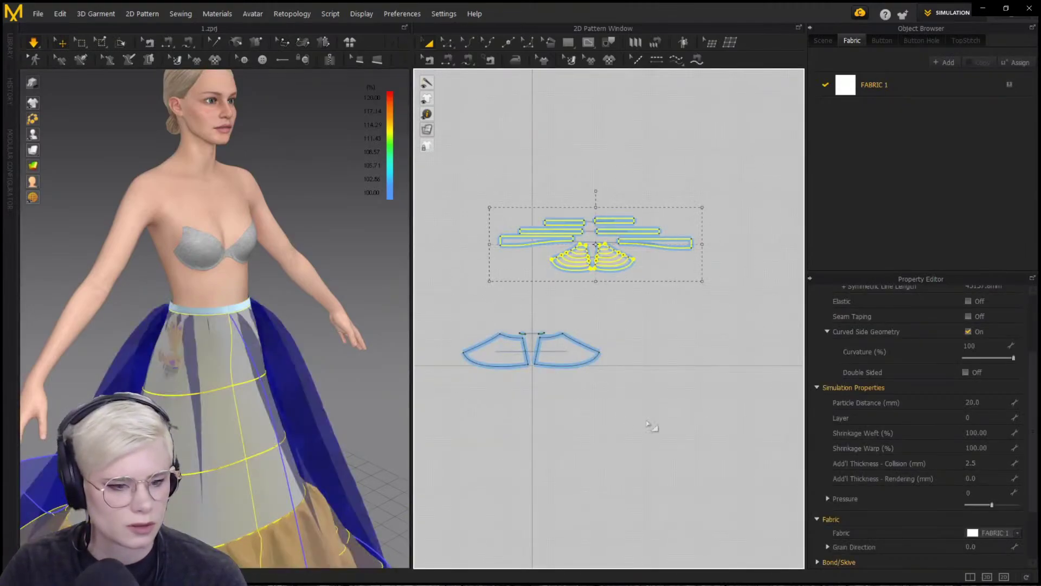
Stop the simulation, reactivate the overskirt and waistband pieces, and let the overskirt drape again
{"action": "left_click_drag", "start_coordinate": [477, 187], "coordinate": [702, 303]}
{"action": "key", "text": "space"}
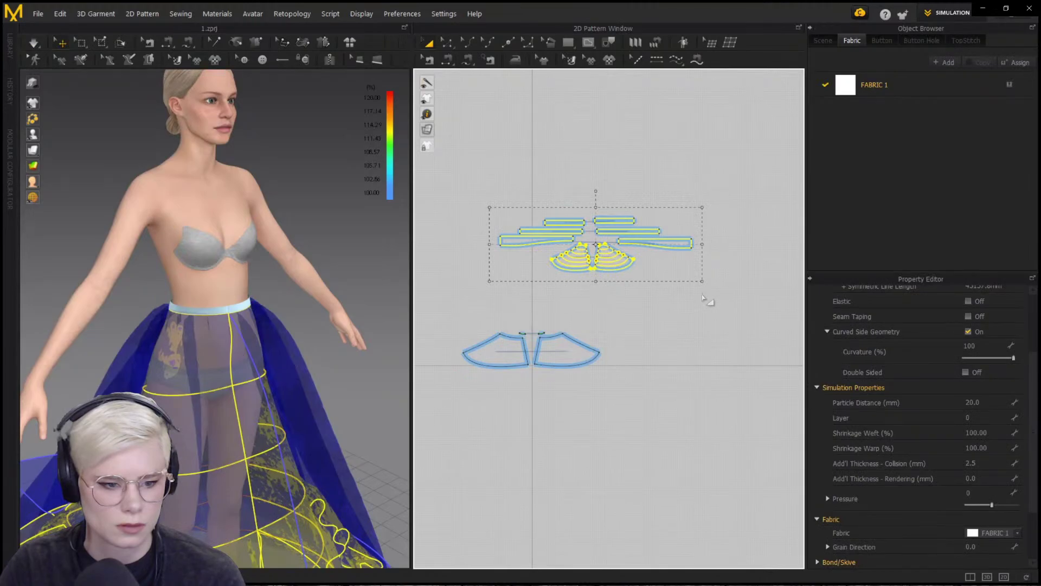
{"action": "left_click", "coordinate": [500, 372]}
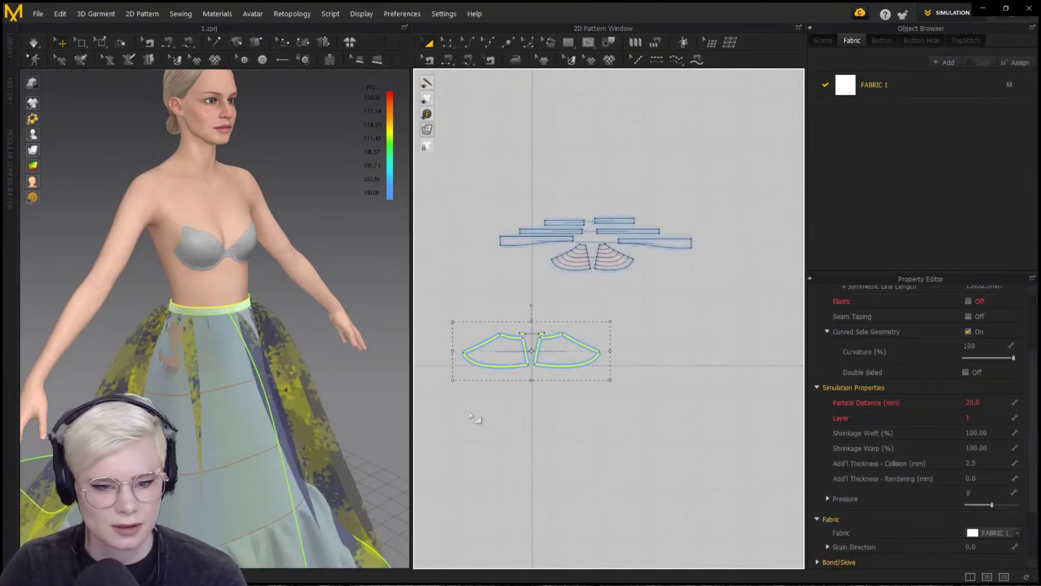
{"action": "key", "text": "ctrl+j"}
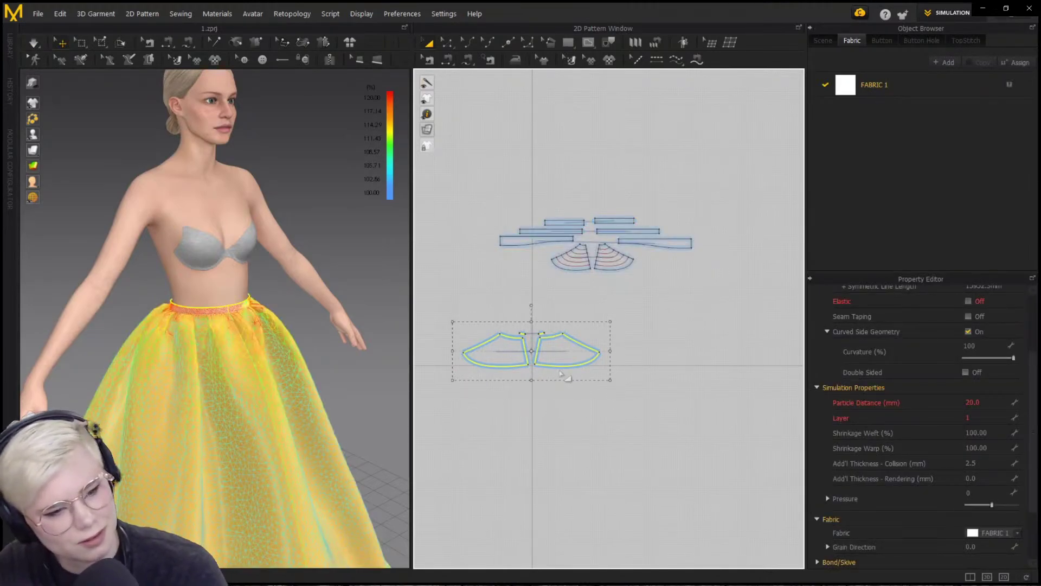
Examine the strain over the waistband and overskirt, and return the garment display to its plain fabric surface
{"action": "scroll", "coordinate": [579, 259], "scroll_direction": "up", "scroll_amount": 5}
{"action": "left_click", "coordinate": [581, 260]}
{"action": "scroll", "coordinate": [542, 322], "scroll_direction": "down", "scroll_amount": 3}
{"action": "right_click_drag", "start_coordinate": [235, 379], "coordinate": [261, 391]}
{"action": "middle_click_drag", "start_coordinate": [260, 390], "coordinate": [276, 278]}
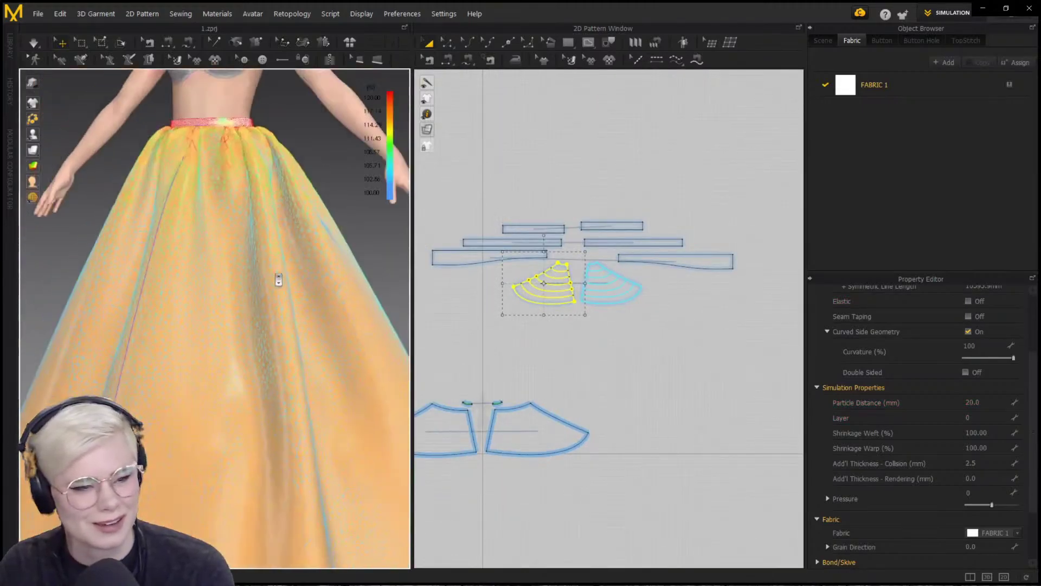
{"action": "scroll", "coordinate": [278, 278], "scroll_direction": "down", "scroll_amount": 3}
{"action": "right_click_drag", "start_coordinate": [277, 277], "coordinate": [263, 272]}
{"action": "middle_click_drag", "start_coordinate": [210, 156], "coordinate": [231, 195]}
{"action": "scroll", "coordinate": [230, 196], "scroll_direction": "up", "scroll_amount": 3}
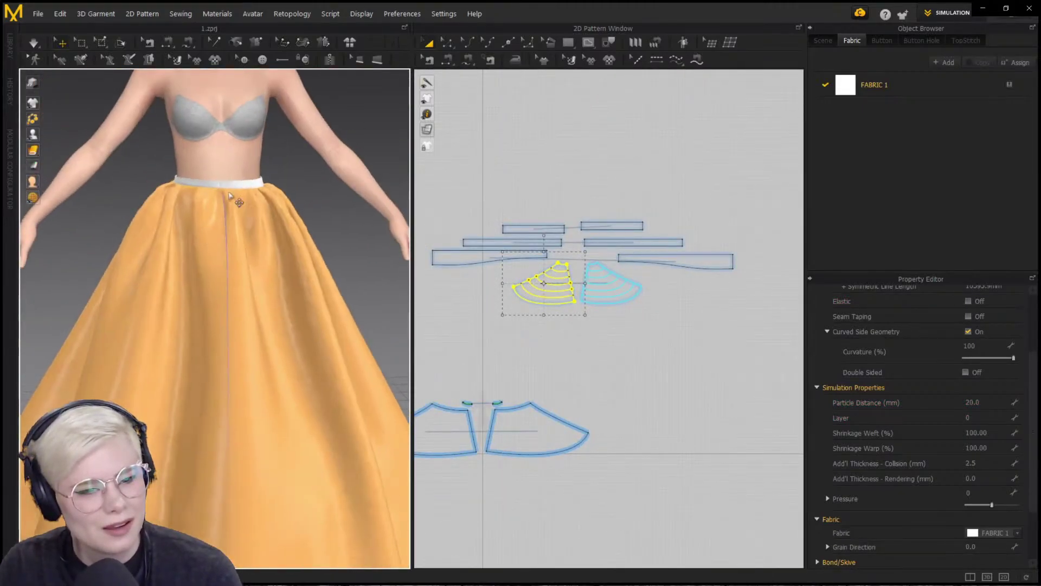
Check the seams and lengths joining the overskirt's gathered upper edge to the waistband
{"action": "scroll", "coordinate": [480, 382], "scroll_direction": "up", "scroll_amount": 8}
{"action": "key", "text": "z"}
{"action": "scroll", "coordinate": [569, 373], "scroll_direction": "down", "scroll_amount": 1}
{"action": "middle_click_drag", "start_coordinate": [428, 358], "coordinate": [607, 322]}
{"action": "scroll", "coordinate": [607, 323], "scroll_direction": "down", "scroll_amount": 1}
{"action": "key", "text": "b"}
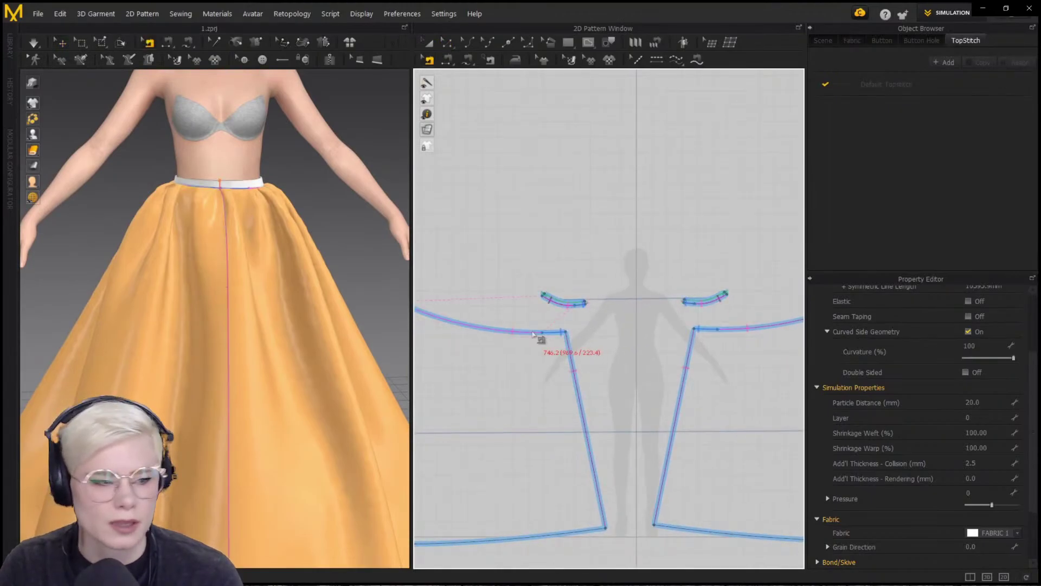
{"action": "scroll", "coordinate": [519, 328], "scroll_direction": "up", "scroll_amount": 4}
{"action": "left_click", "coordinate": [577, 338]}
{"action": "left_click", "coordinate": [576, 351]}
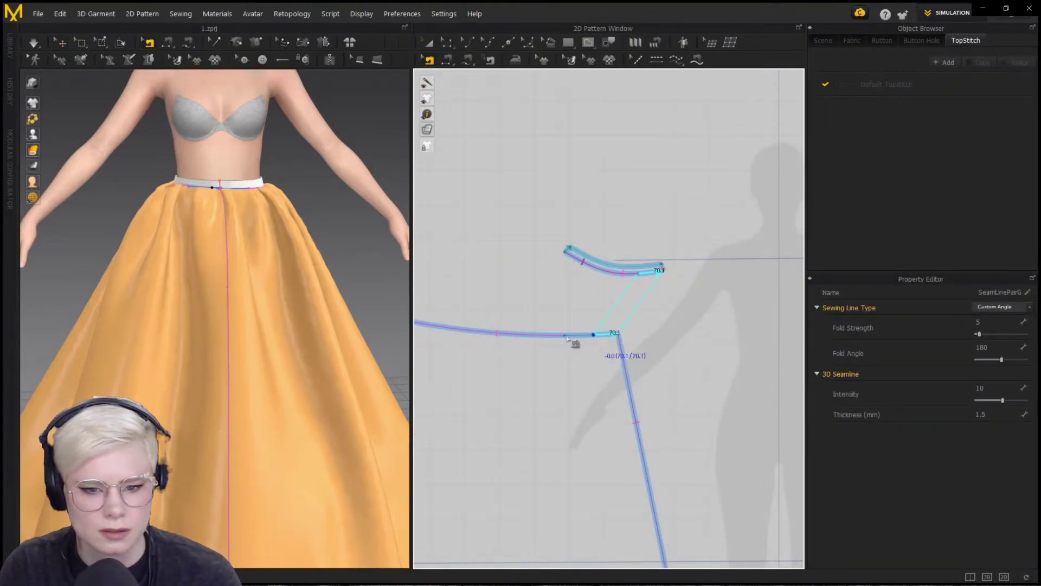
Simulate the garment and pull the overskirt's front to settle its gathers below the waistband
{"action": "left_click", "coordinate": [252, 352]}
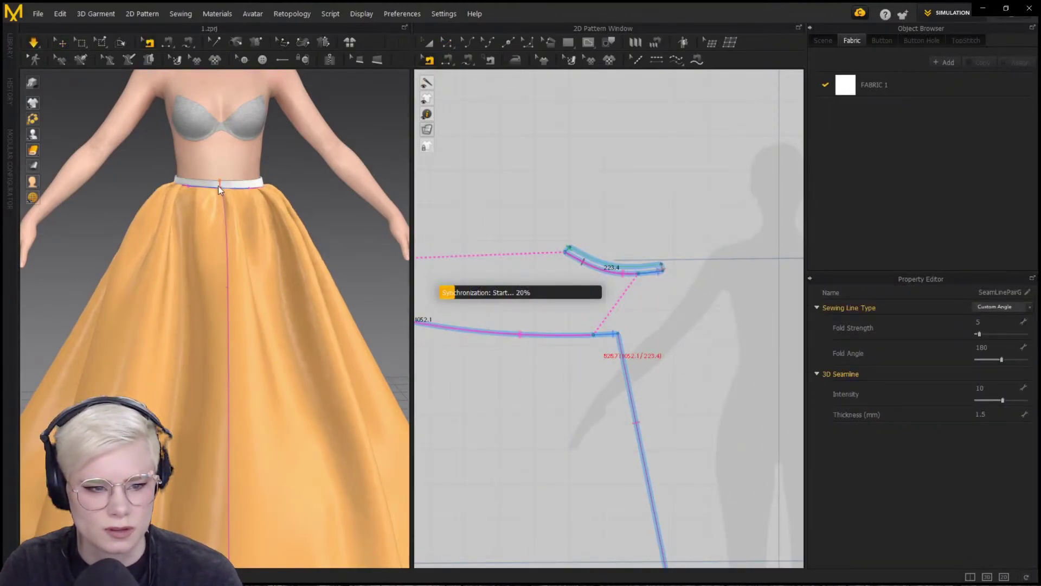
{"action": "left_click", "coordinate": [239, 234]}
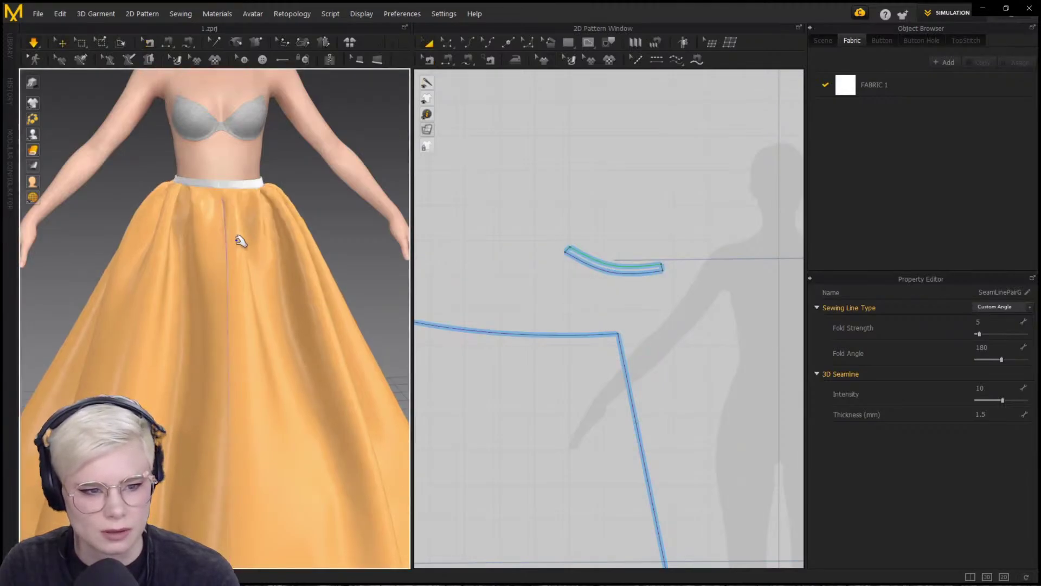
{"action": "left_click", "coordinate": [274, 297]}
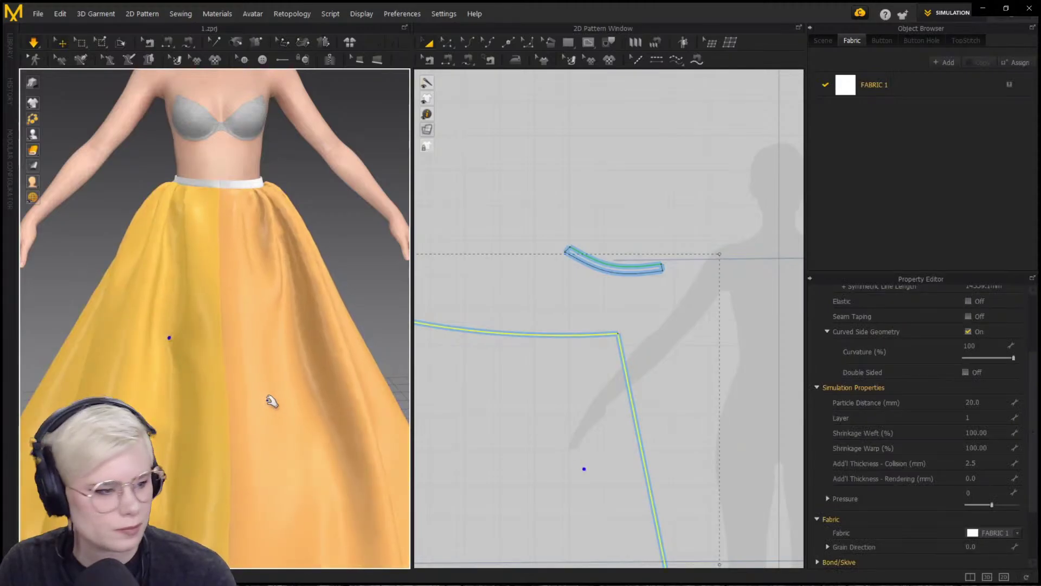
{"action": "scroll", "coordinate": [271, 401], "scroll_direction": "down", "scroll_amount": 4}
{"action": "right_click_drag", "start_coordinate": [258, 407], "coordinate": [249, 391]}
{"action": "key", "text": "b"}
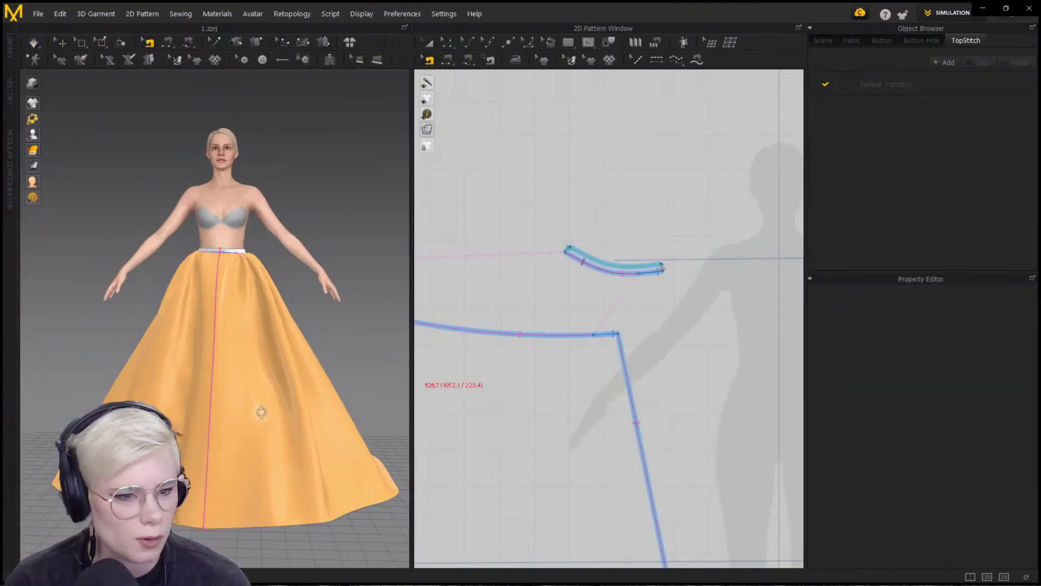
{"action": "right_click_drag", "start_coordinate": [261, 412], "coordinate": [238, 408]}
{"action": "key", "text": "q"}
{"action": "left_click", "coordinate": [175, 400]}
{"action": "right_click", "coordinate": [184, 400]}
{"action": "left_click", "coordinate": [242, 375]}
{"action": "key", "text": "ctrl+z"}
{"action": "left_click", "coordinate": [458, 293]}
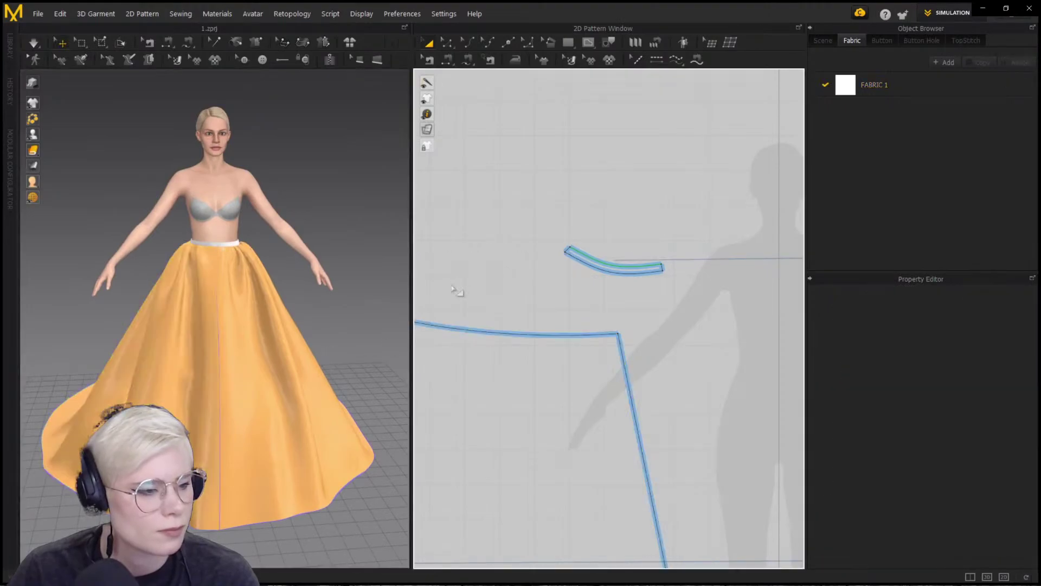
Set the underskirt panels' pressure to 1 and pull the overskirt during simulation to settle it over them
{"action": "scroll", "coordinate": [271, 342], "scroll_direction": "down", "scroll_amount": 3}
{"action": "right_click_drag", "start_coordinate": [271, 347], "coordinate": [258, 232]}
{"action": "left_click", "coordinate": [368, 505]}
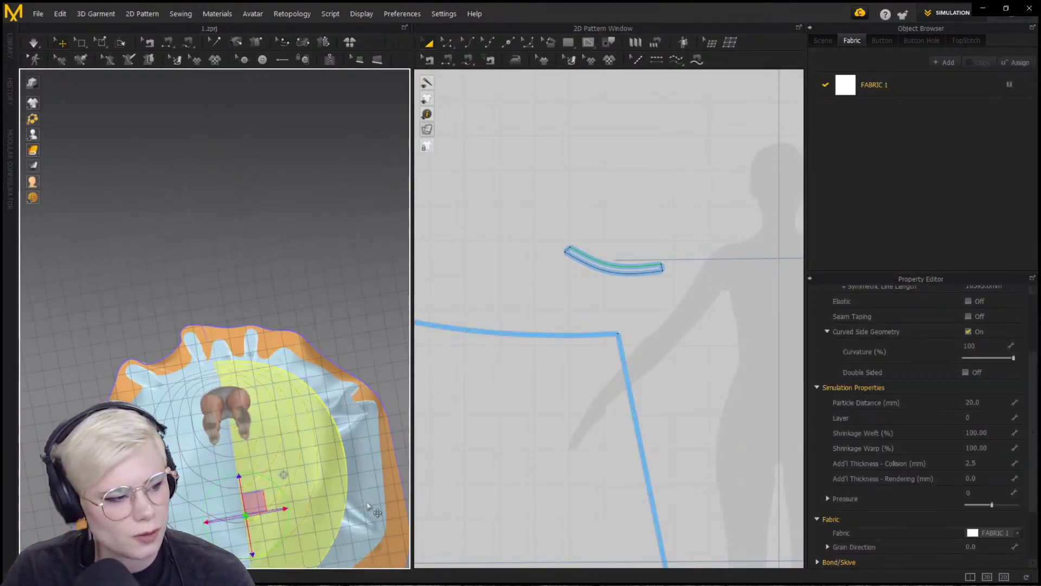
{"action": "left_click", "coordinate": [977, 493]}
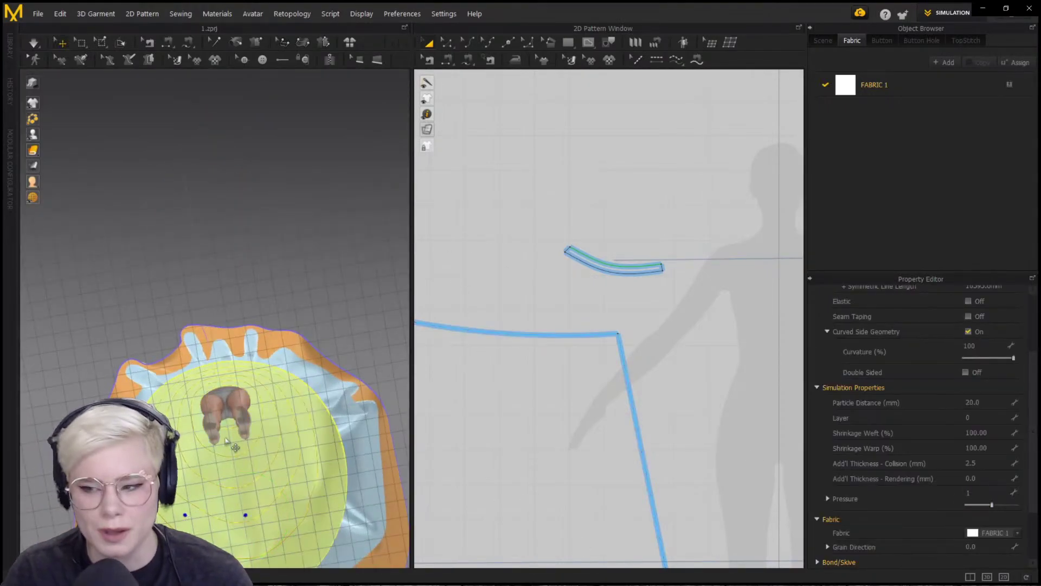
{"action": "right_click_drag", "start_coordinate": [226, 440], "coordinate": [239, 472]}
{"action": "scroll", "coordinate": [242, 440], "scroll_direction": "up", "scroll_amount": 3}
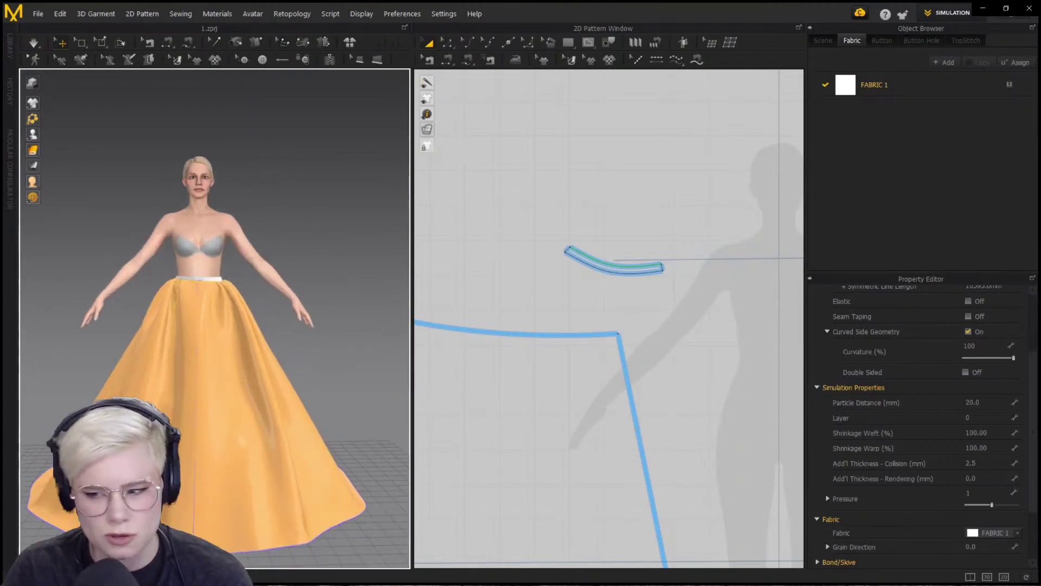
{"action": "scroll", "coordinate": [271, 491], "scroll_direction": "up", "scroll_amount": 2}
{"action": "left_click_drag", "start_coordinate": [153, 388], "coordinate": [293, 376]}
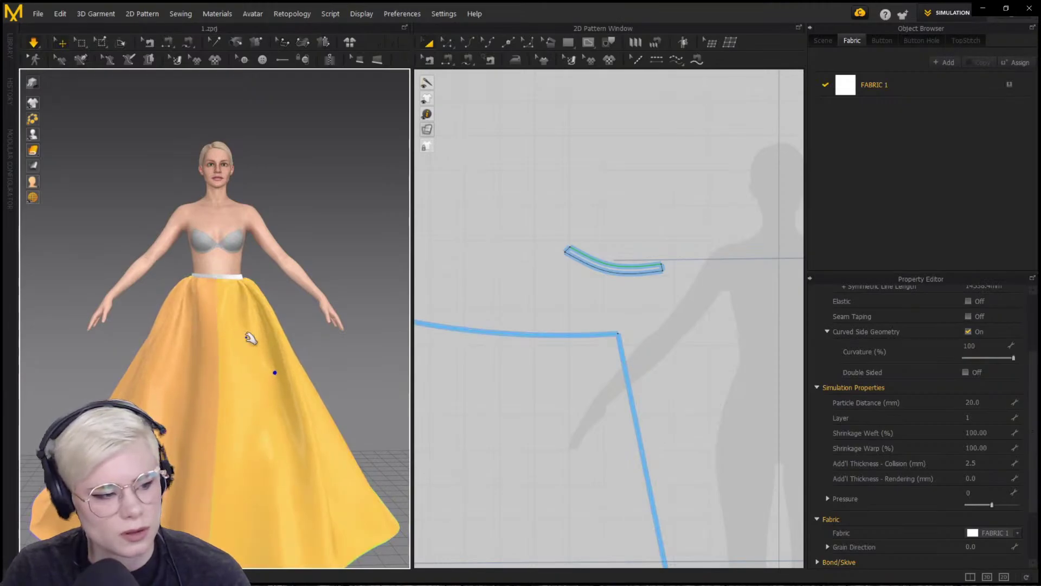
Select both waistband pieces on the avatar and freeze them
{"action": "left_click", "coordinate": [205, 274]}
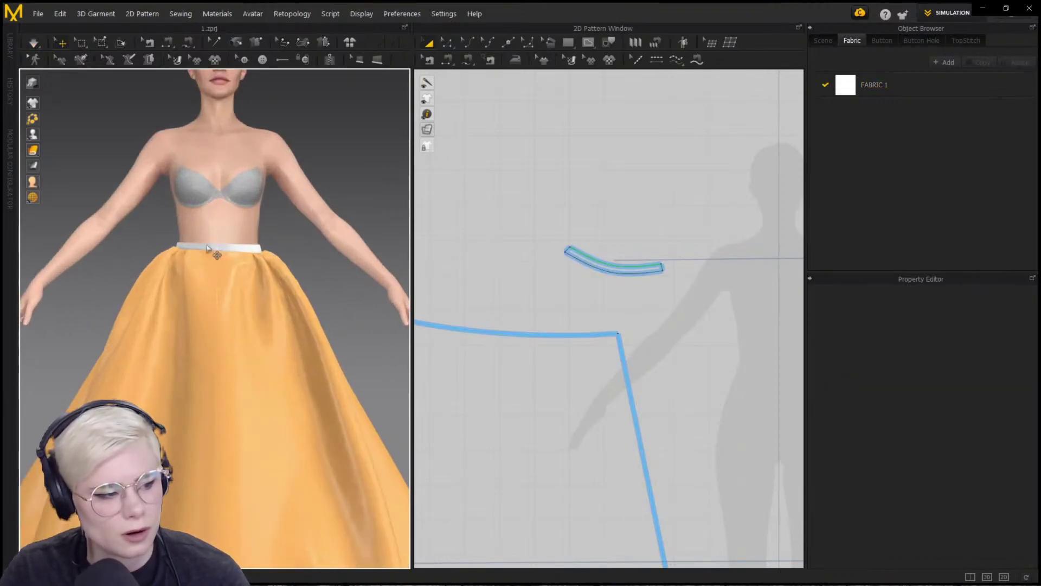
{"action": "left_click", "coordinate": [207, 245]}
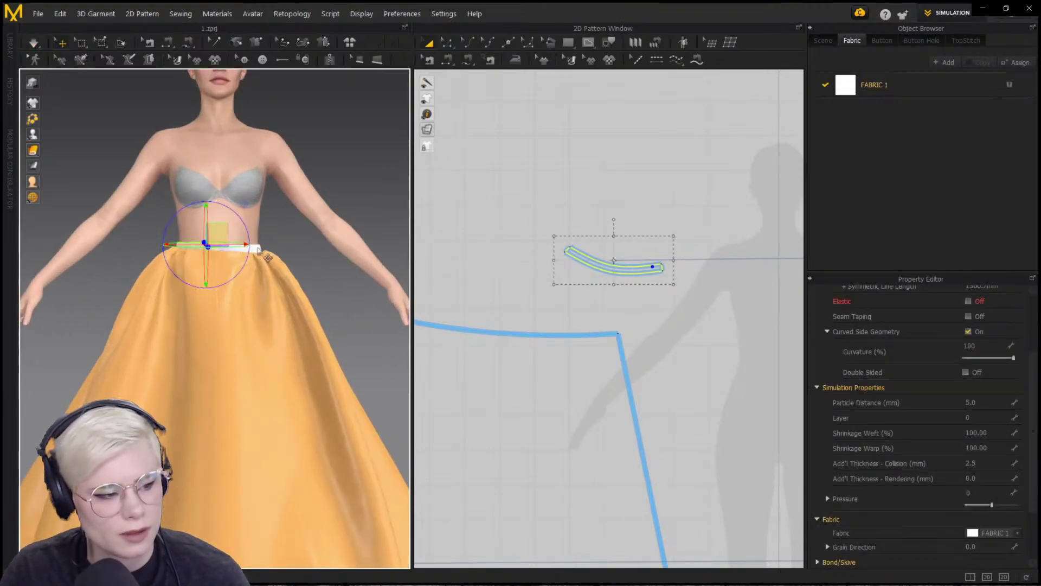
{"action": "left_click", "coordinate": [254, 246], "text": "shift"}
{"action": "key", "text": "ctrl+k"}
Cut both underskirt panels along the third internal line below the waist and delete the lower portions
{"action": "scroll", "coordinate": [201, 360], "scroll_direction": "down", "scroll_amount": 5}
{"action": "middle_click_drag", "start_coordinate": [222, 466], "coordinate": [237, 325]}
{"action": "right_click_drag", "start_coordinate": [237, 326], "coordinate": [253, 253]}
{"action": "scroll", "coordinate": [618, 311], "scroll_direction": "down", "scroll_amount": 8}
{"action": "middle_click_drag", "start_coordinate": [618, 311], "coordinate": [537, 355]}
{"action": "scroll", "coordinate": [564, 374], "scroll_direction": "up", "scroll_amount": 3}
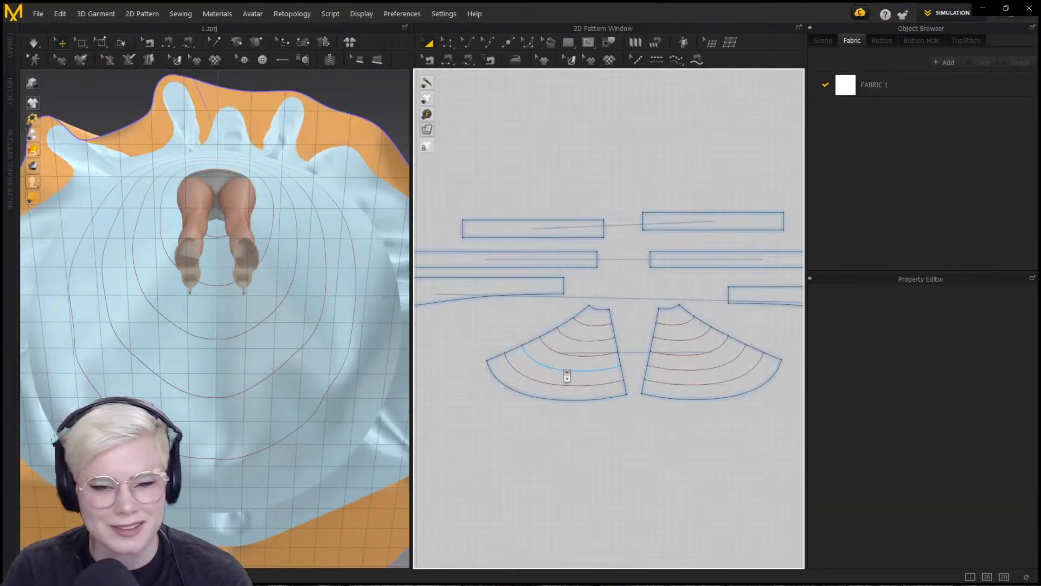
{"action": "left_click", "coordinate": [599, 355]}
{"action": "right_click", "coordinate": [599, 357]}
{"action": "left_click", "coordinate": [649, 493]}
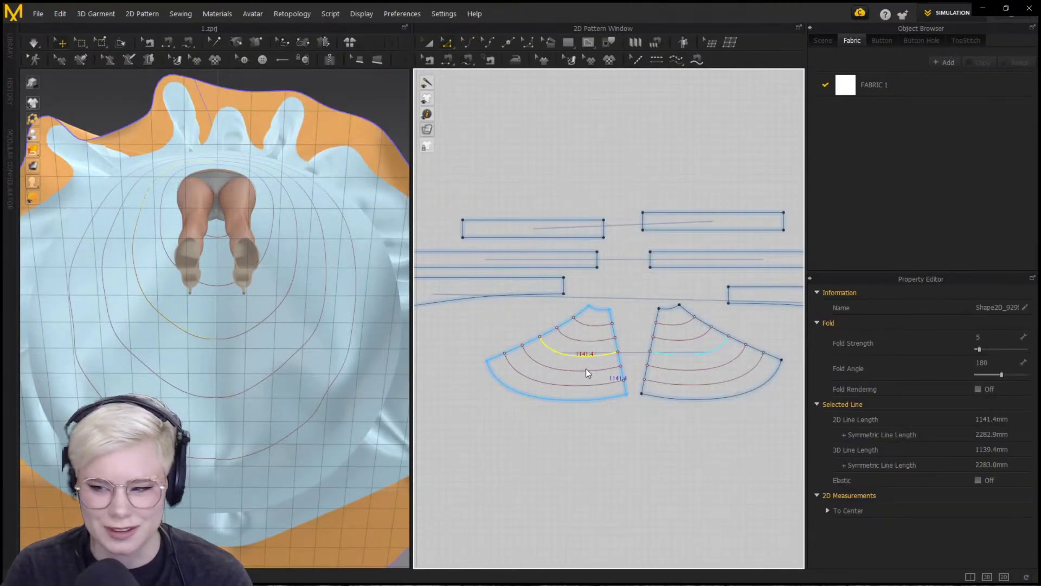
{"action": "left_click", "coordinate": [676, 365], "text": "shift"}
{"action": "key", "text": "Delete"}
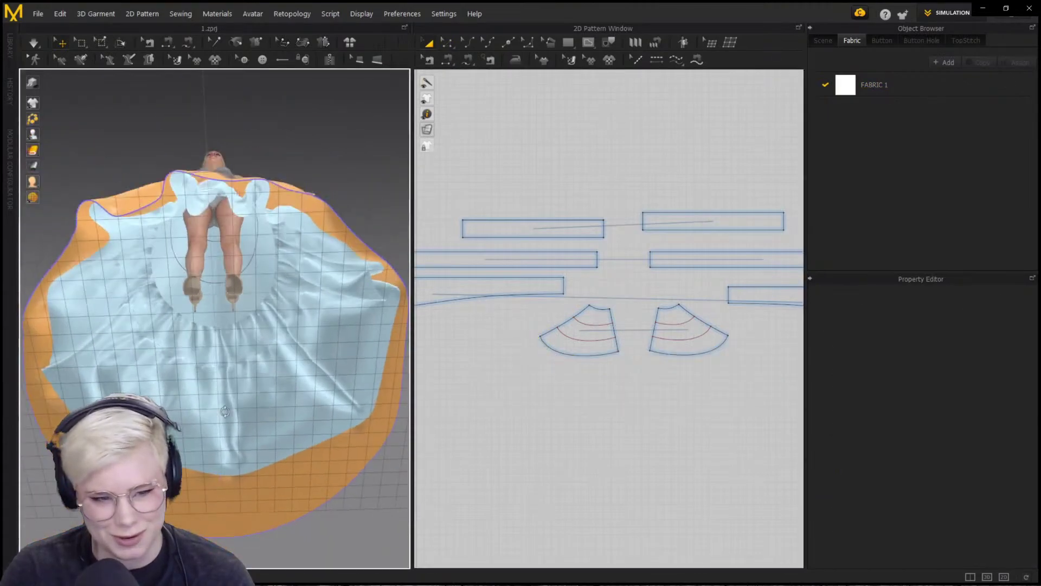
Simulate the shortened underskirt and pull the overskirt's hem and train outward to arrange their folds
{"action": "right_click_drag", "start_coordinate": [217, 379], "coordinate": [207, 432]}
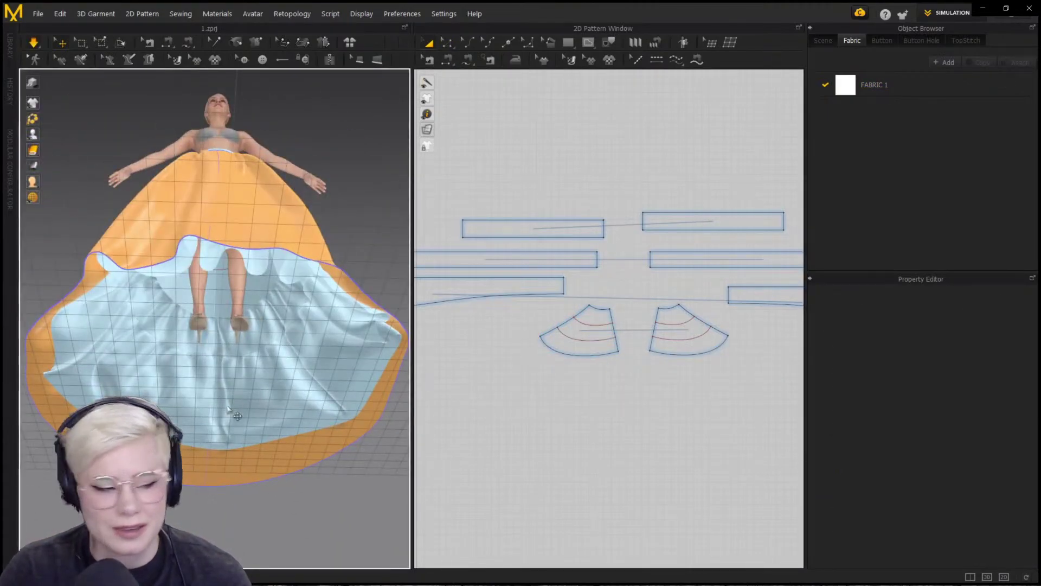
{"action": "right_click_drag", "start_coordinate": [235, 416], "coordinate": [220, 395]}
{"action": "middle_click_drag", "start_coordinate": [221, 395], "coordinate": [260, 497]}
{"action": "right_click_drag", "start_coordinate": [260, 497], "coordinate": [249, 405]}
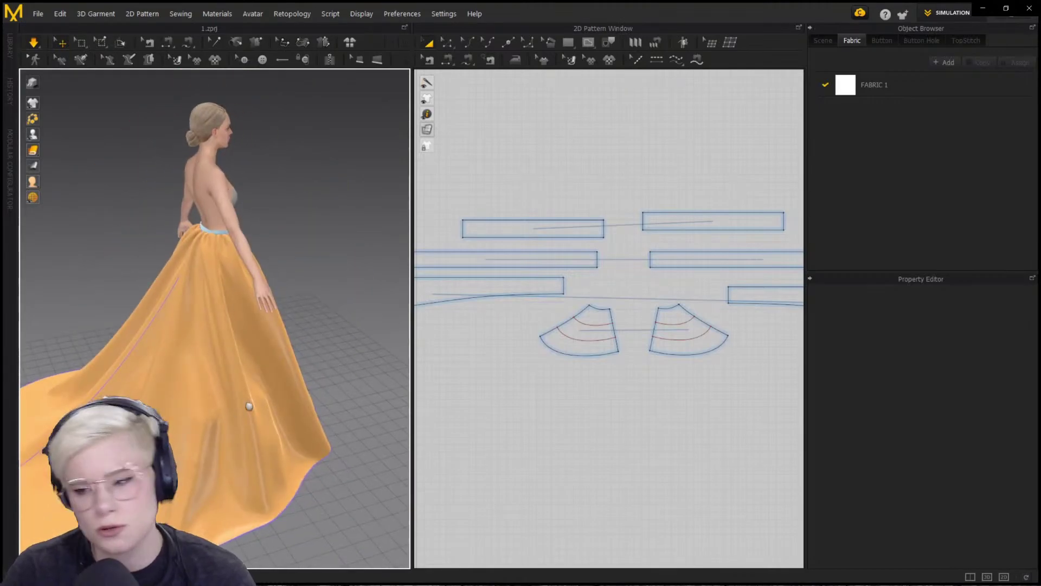
{"action": "middle_click_drag", "start_coordinate": [249, 405], "coordinate": [369, 330]}
{"action": "left_click_drag", "start_coordinate": [230, 414], "coordinate": [144, 400]}
{"action": "right_click_drag", "start_coordinate": [144, 400], "coordinate": [214, 402]}
{"action": "middle_click_drag", "start_coordinate": [214, 402], "coordinate": [196, 320]}
{"action": "left_click_drag", "start_coordinate": [195, 320], "coordinate": [346, 361]}
{"action": "left_click_drag", "start_coordinate": [258, 375], "coordinate": [261, 376]}
{"action": "right_click_drag", "start_coordinate": [261, 376], "coordinate": [348, 320]}
{"action": "middle_click_drag", "start_coordinate": [232, 356], "coordinate": [272, 400]}
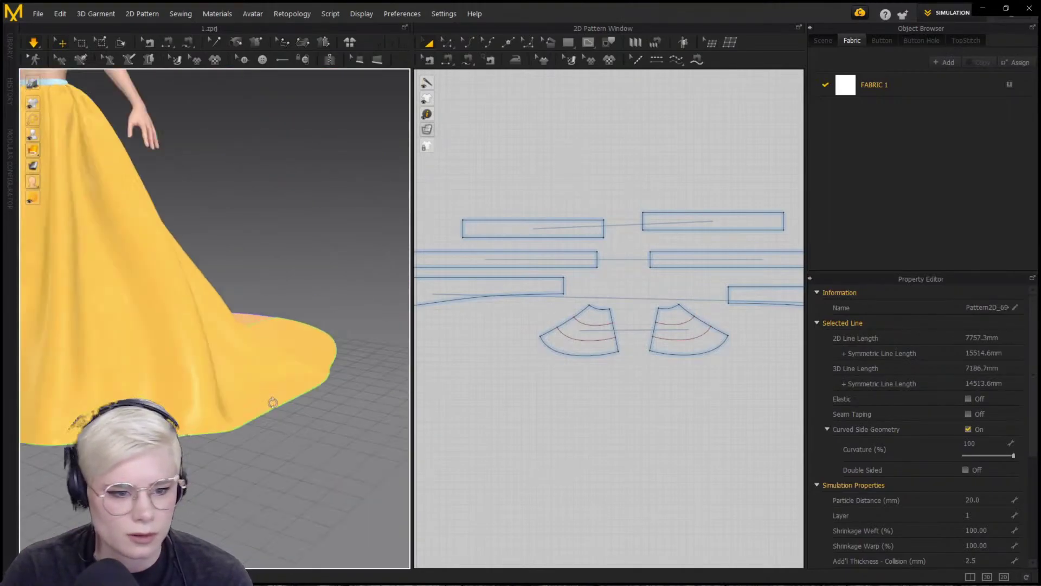
Set the overskirt's particle distance to 15 mm
{"action": "right_click_drag", "start_coordinate": [272, 399], "coordinate": [274, 422]}
{"action": "scroll", "coordinate": [274, 422], "scroll_direction": "down", "scroll_amount": 1}
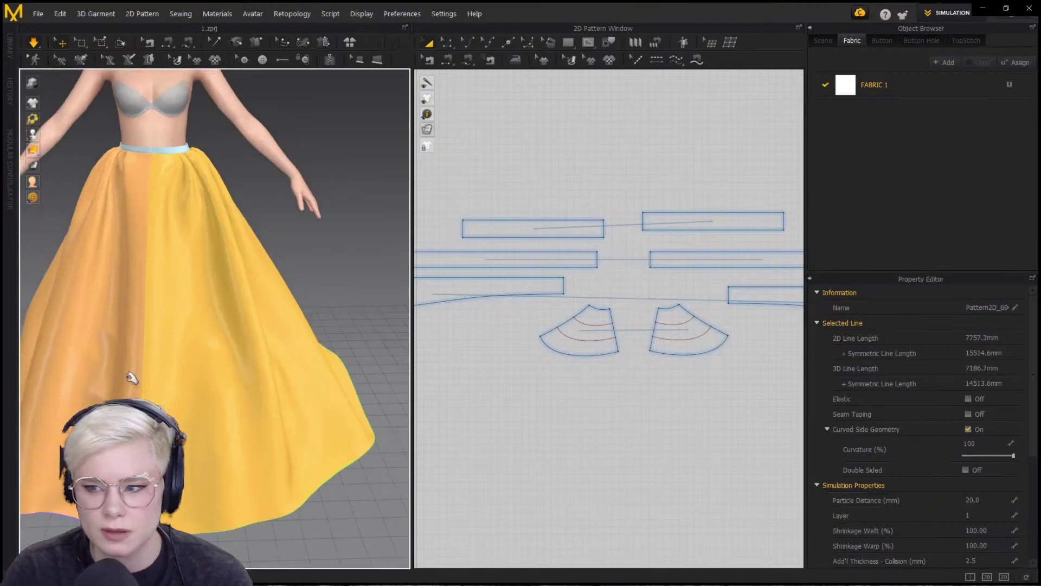
{"action": "double_click", "coordinate": [976, 499]}
{"action": "type", "text": "15"}
{"action": "key", "text": "Return"}
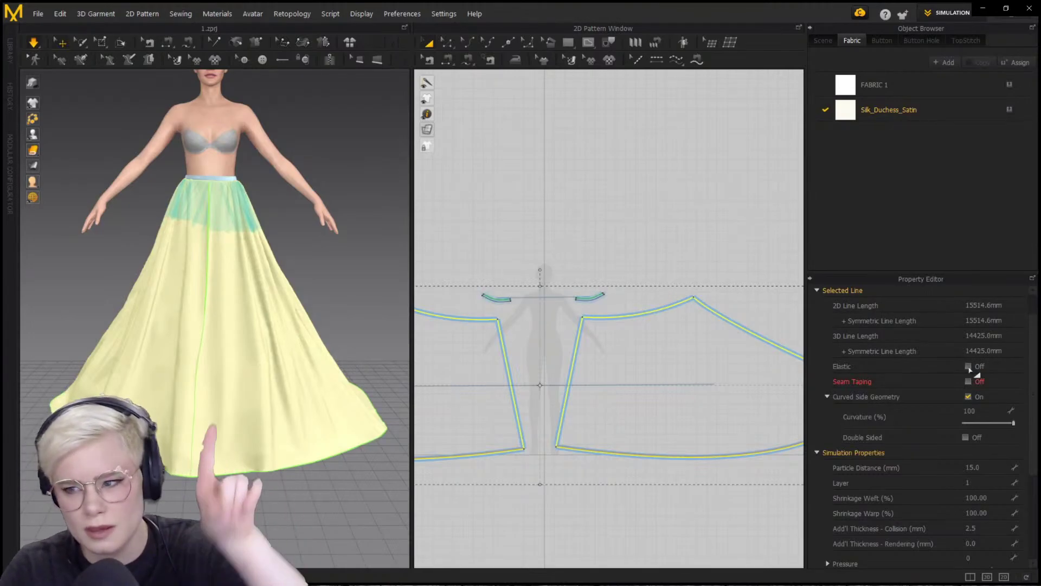
Bond both overskirt panels with the Reinforcement (Under Collar) preset and inspect their drape from back and front
{"action": "scroll", "coordinate": [847, 370], "scroll_direction": "down", "scroll_amount": 3}
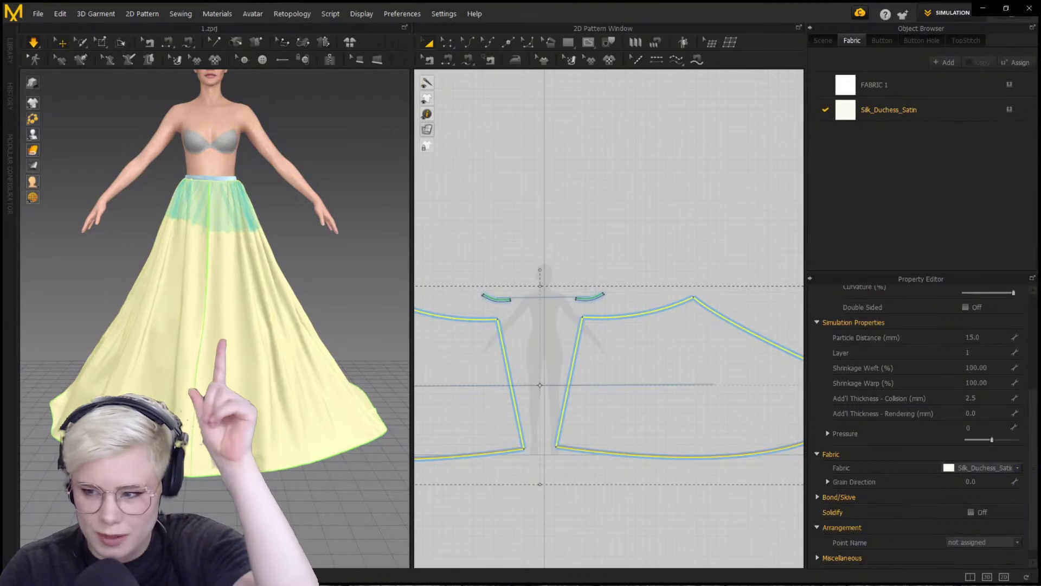
{"action": "left_click", "coordinate": [150, 342]}
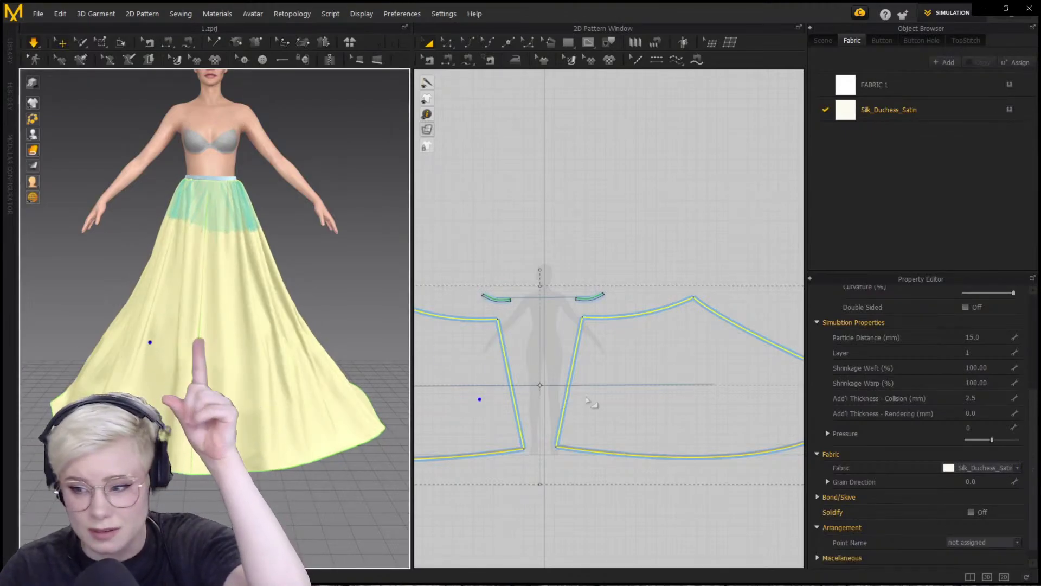
{"action": "left_click", "coordinate": [818, 496]}
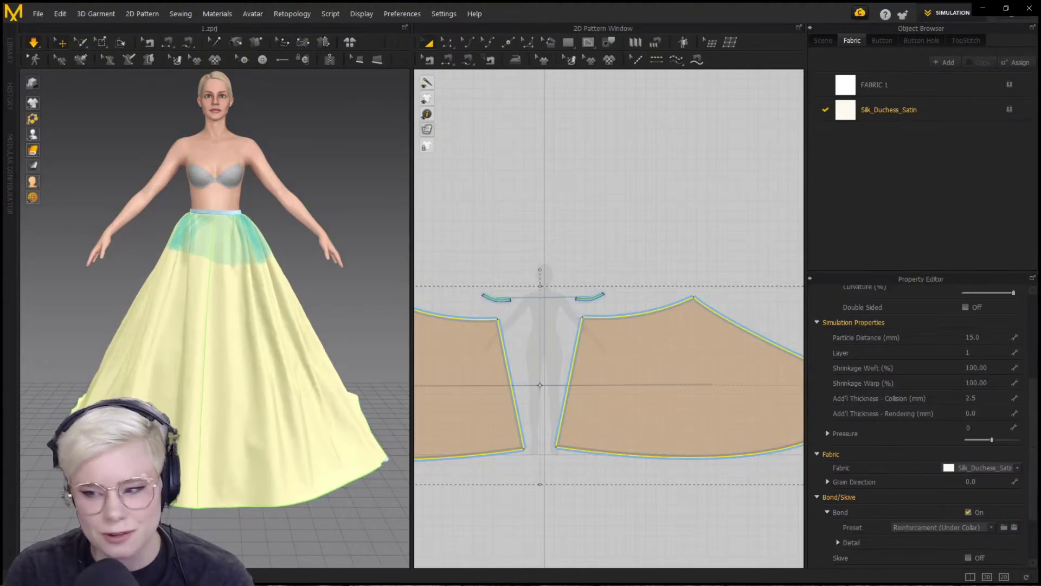
{"action": "right_click_drag", "start_coordinate": [173, 409], "coordinate": [293, 412]}
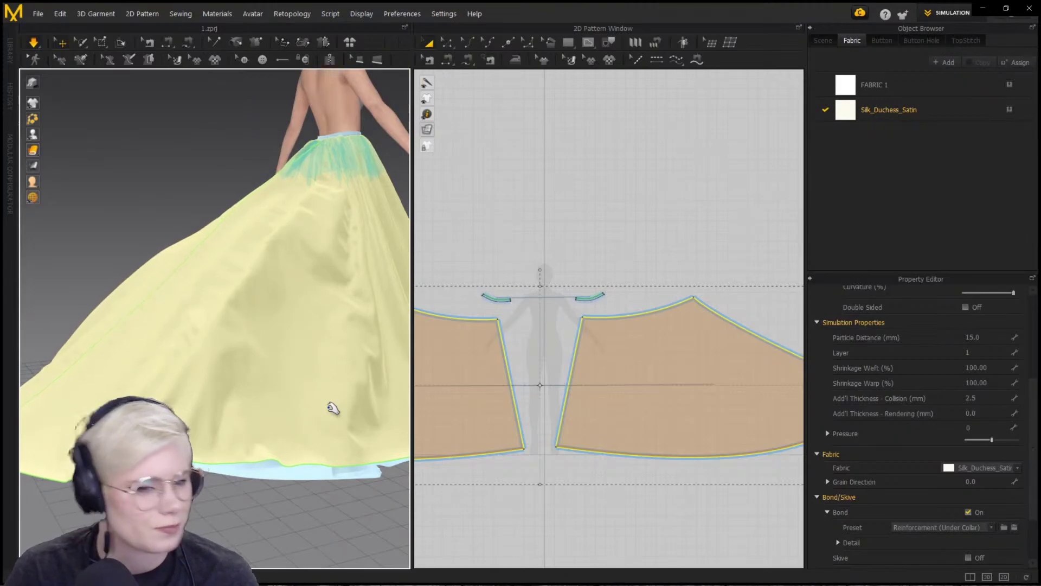
{"action": "right_click_drag", "start_coordinate": [310, 403], "coordinate": [302, 439]}
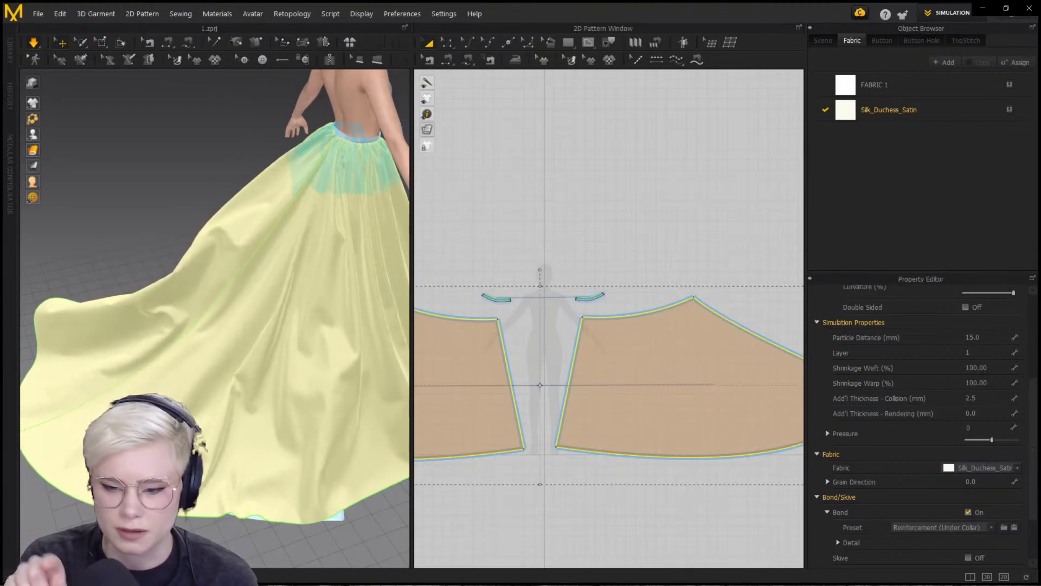
{"action": "key", "text": "2"}
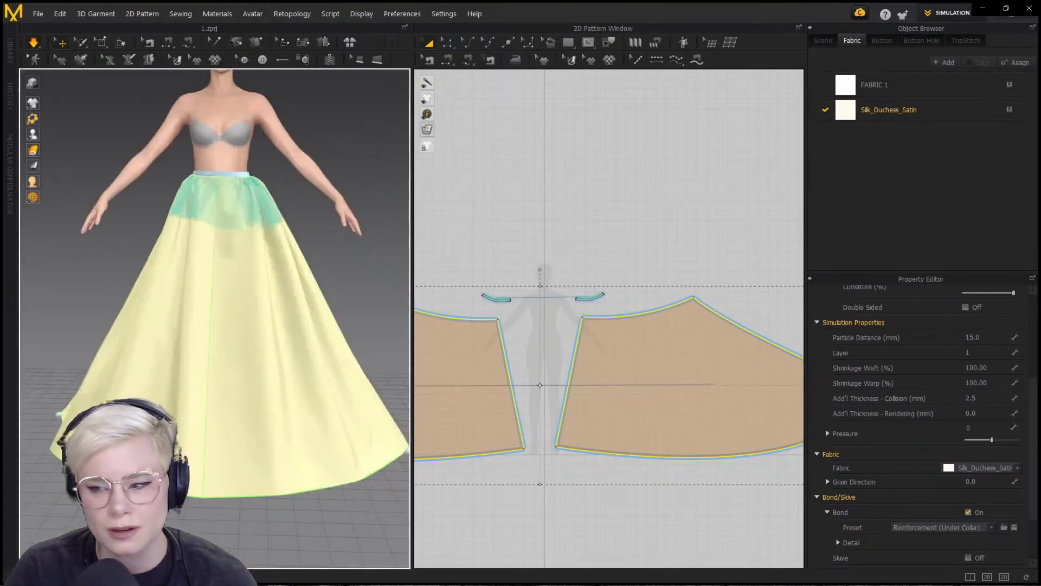
Clone both overskirt panels as an additional layer with Layer Clone (Over) and place the copies above the originals
{"action": "scroll", "coordinate": [252, 299], "scroll_direction": "down", "scroll_amount": 1}
{"action": "scroll", "coordinate": [252, 300], "scroll_direction": "up", "scroll_amount": 1}
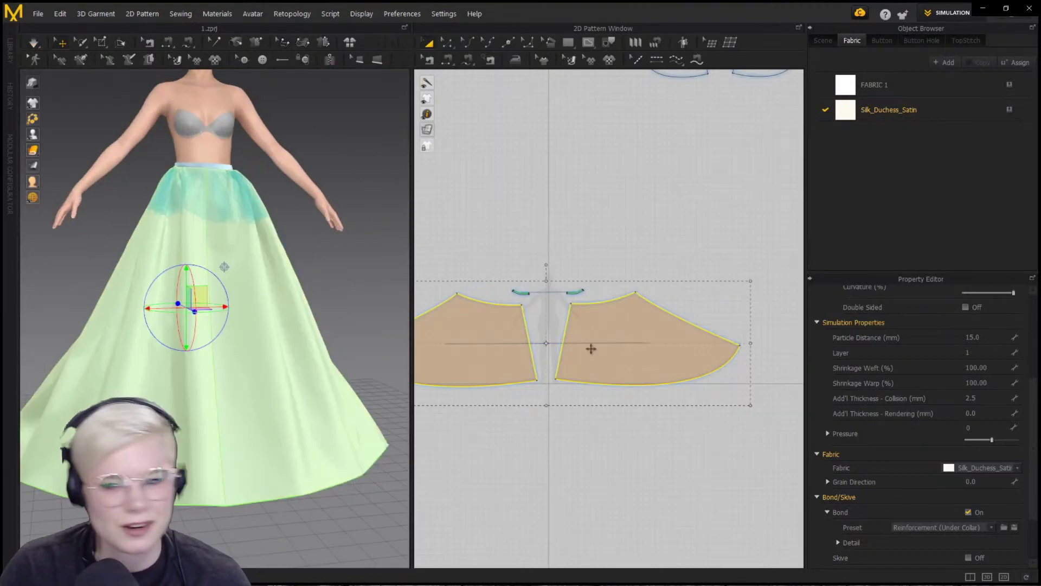
{"action": "right_click", "coordinate": [591, 348]}
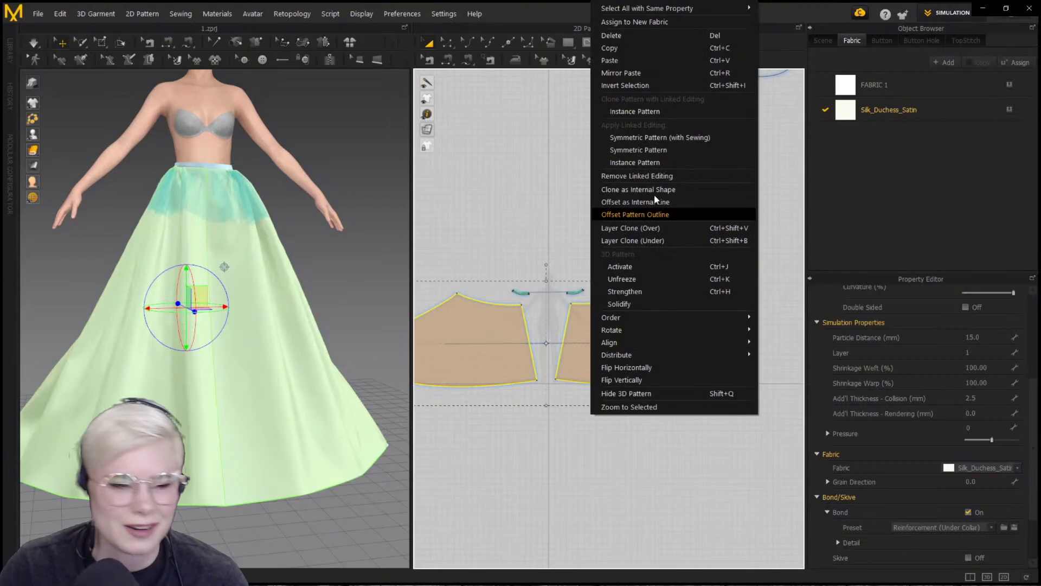
{"action": "left_click", "coordinate": [667, 225]}
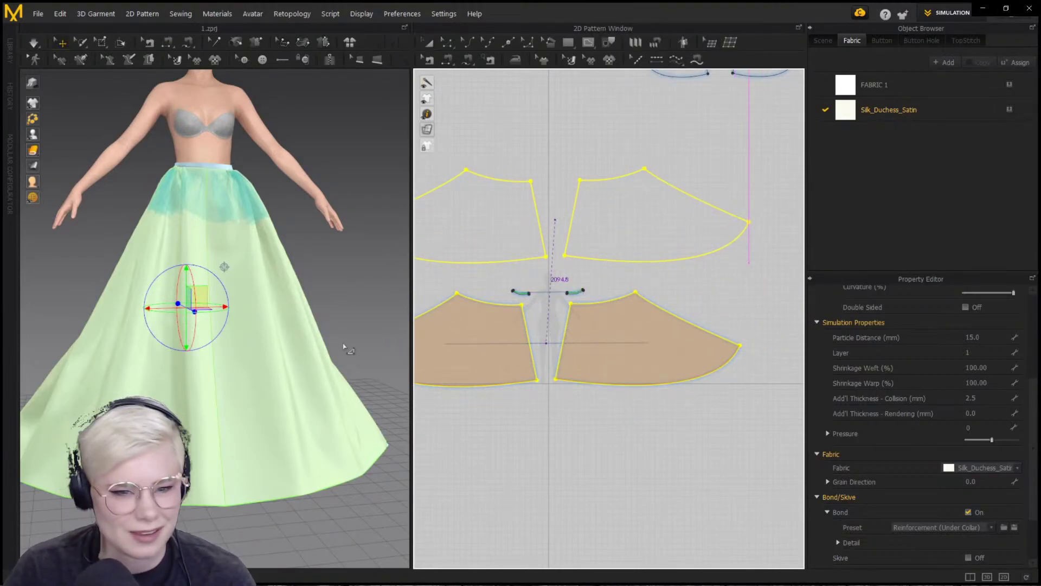
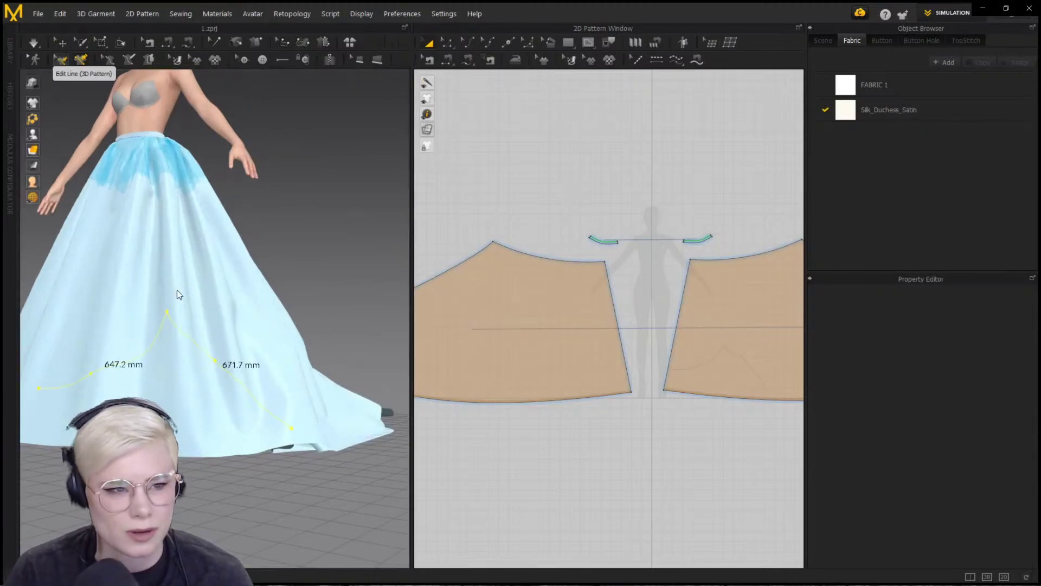
Trace the peaked line drawn on the 3D skirt as an internal shape on the overskirt panel
{"action": "right_click", "coordinate": [159, 329]}
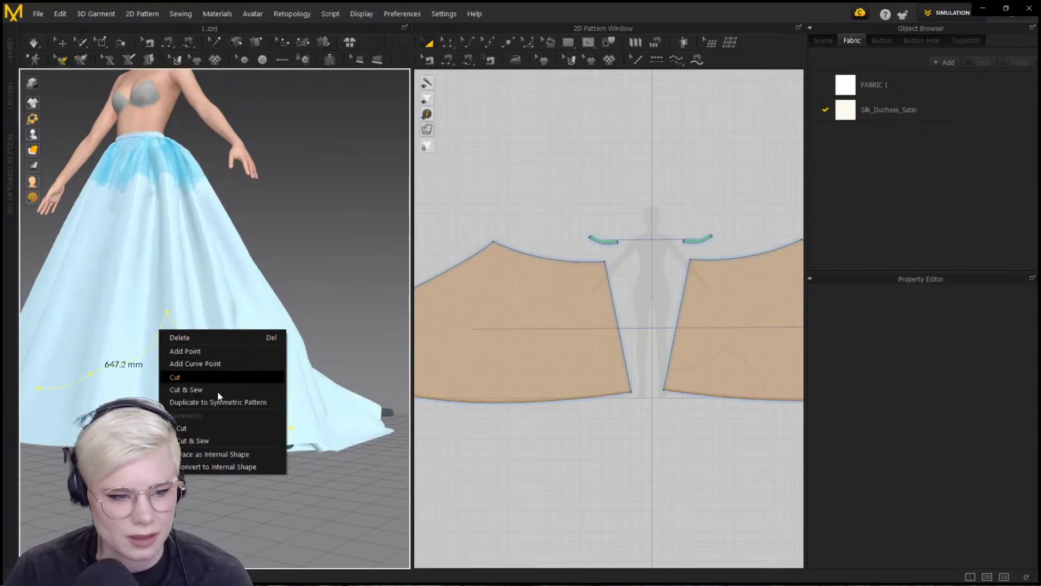
{"action": "left_click", "coordinate": [228, 454]}
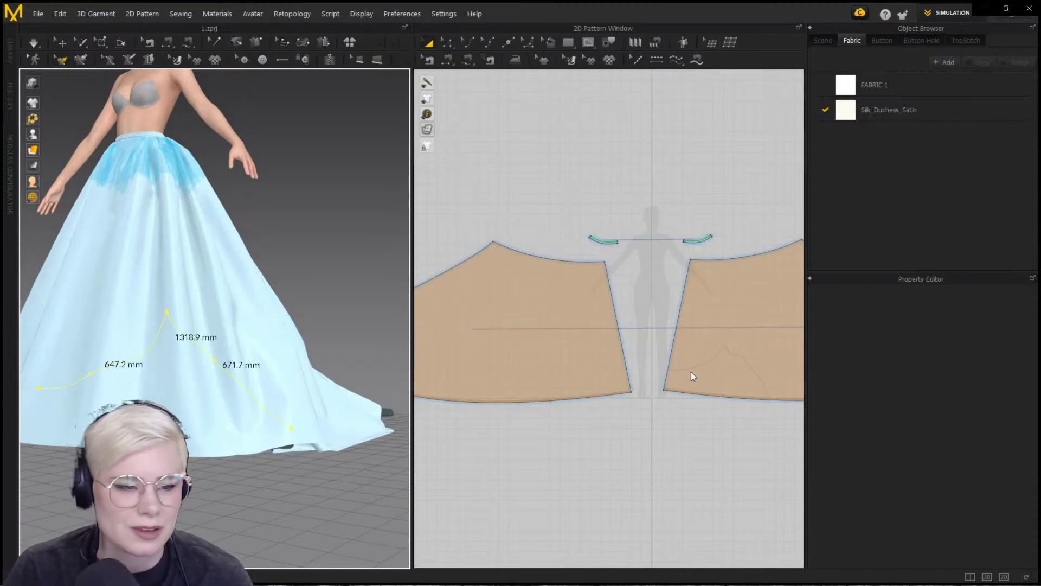
{"action": "scroll", "coordinate": [704, 374], "scroll_direction": "down", "scroll_amount": 2}
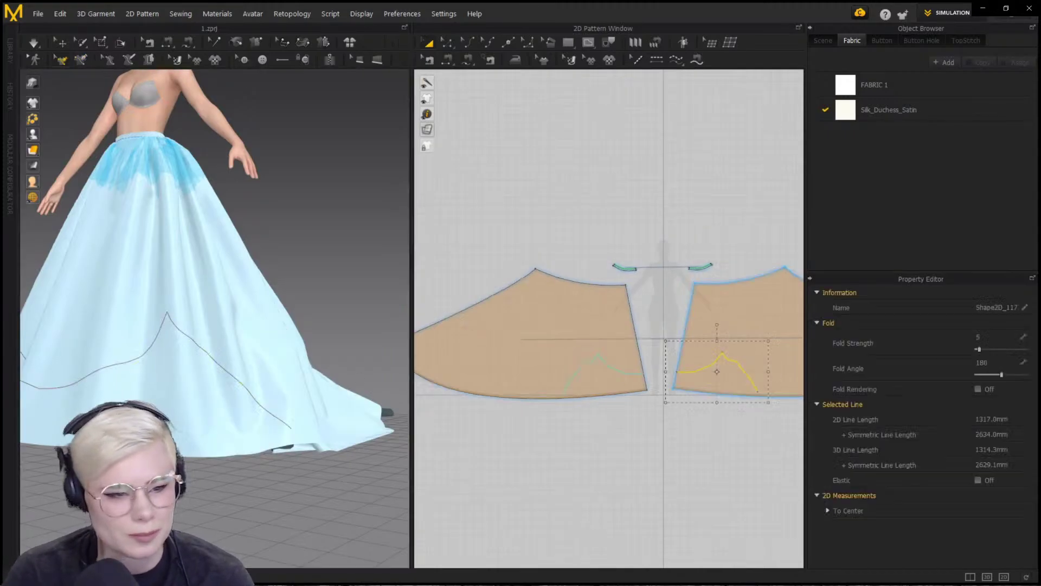
Straighten both segments of the traced internal line by deleting all their curve points
{"action": "scroll", "coordinate": [654, 371], "scroll_direction": "up", "scroll_amount": 4}
{"action": "middle_click_drag", "start_coordinate": [654, 372], "coordinate": [529, 347]}
{"action": "scroll", "coordinate": [530, 347], "scroll_direction": "up", "scroll_amount": 2}
{"action": "left_click", "coordinate": [534, 347]}
{"action": "right_click", "coordinate": [726, 331]}
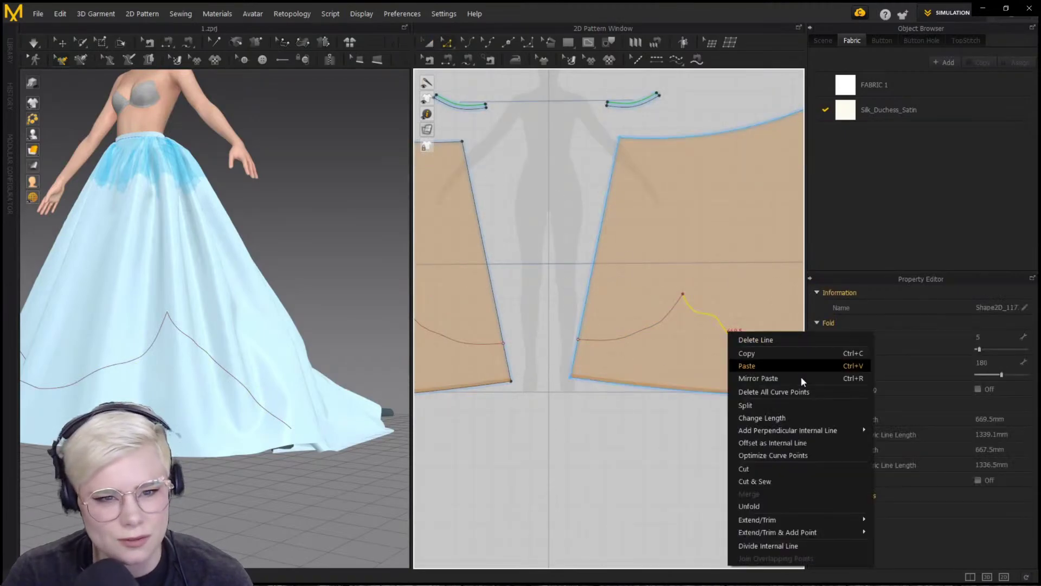
{"action": "left_click", "coordinate": [668, 336]}
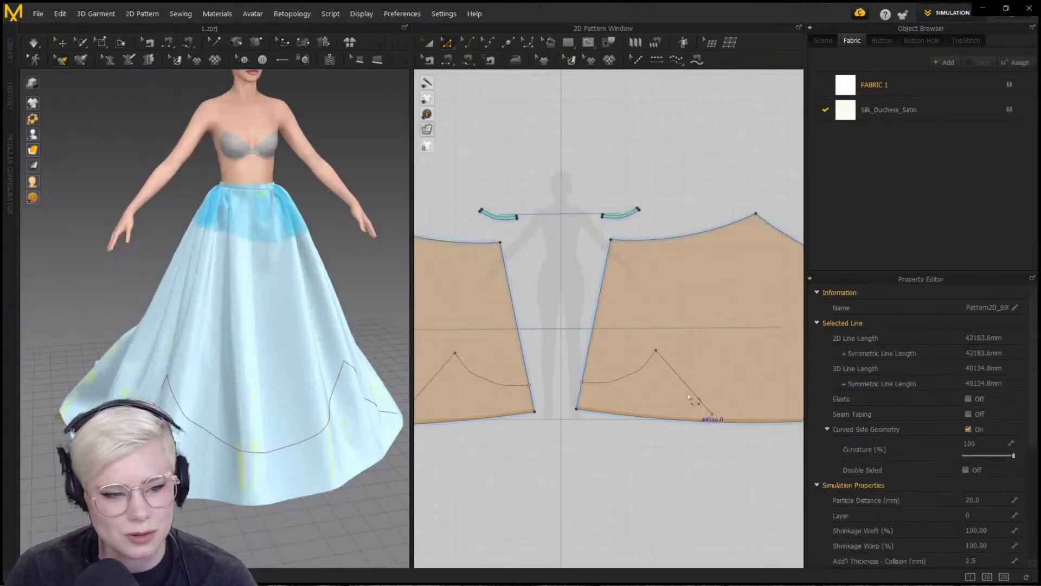
{"action": "right_click", "coordinate": [629, 378]}
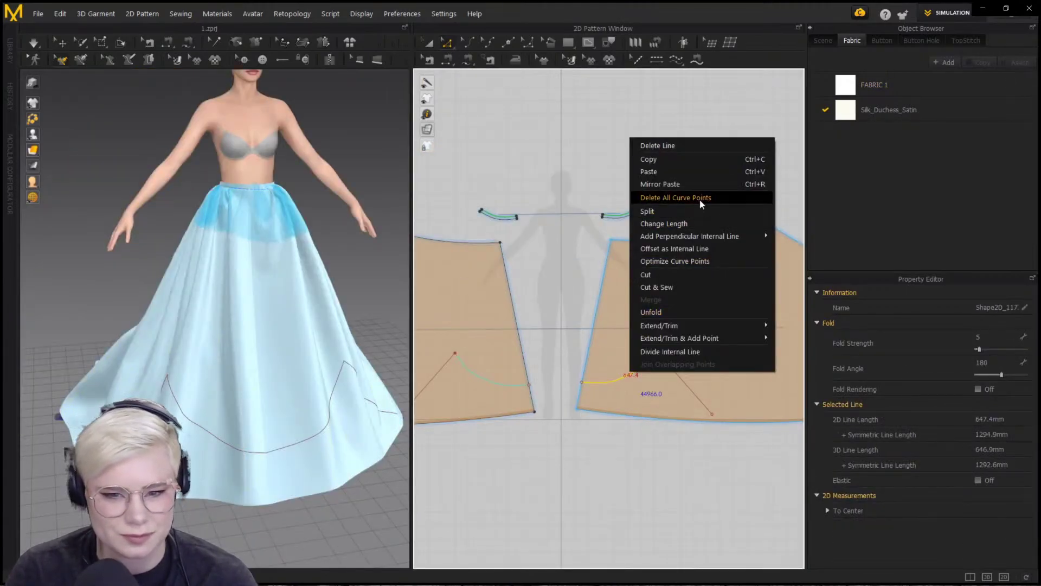
{"action": "left_click", "coordinate": [632, 381]}
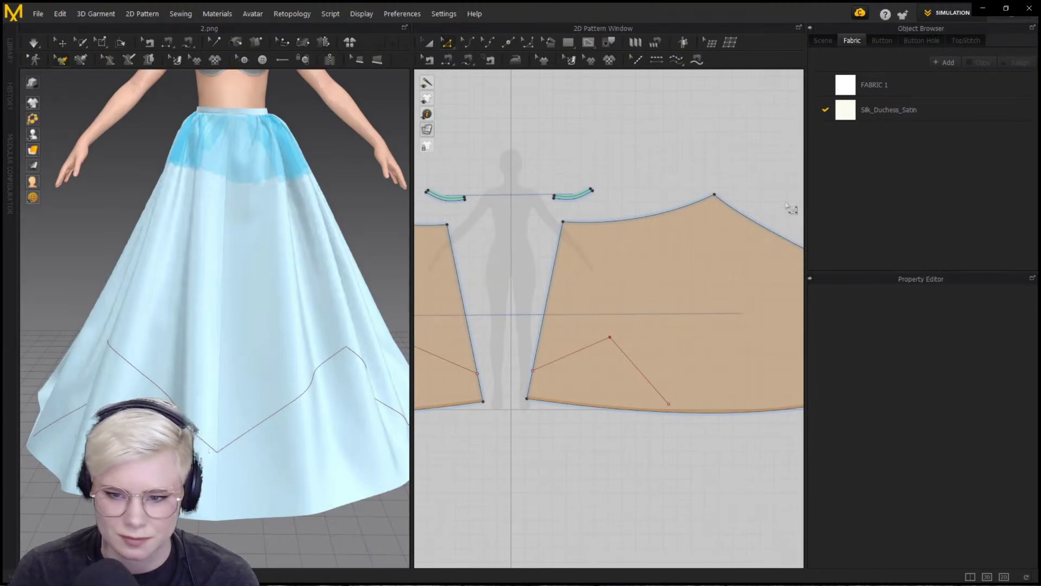
Raise the peak point of the internal line higher on the overskirt panel
{"action": "scroll", "coordinate": [151, 378], "scroll_direction": "up", "scroll_amount": 1}
{"action": "middle_click_drag", "start_coordinate": [151, 378], "coordinate": [160, 266]}
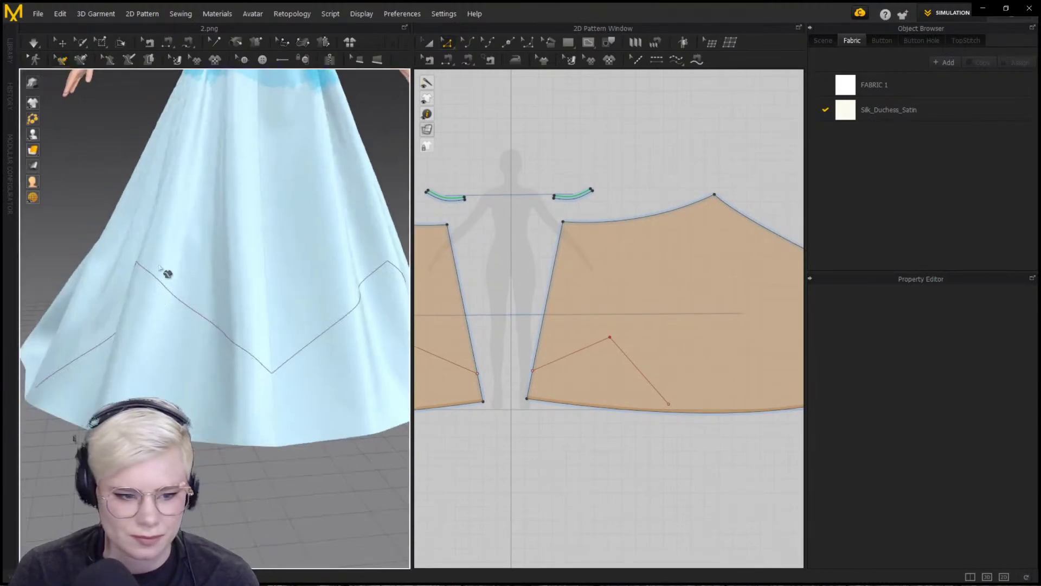
{"action": "left_click", "coordinate": [609, 338]}
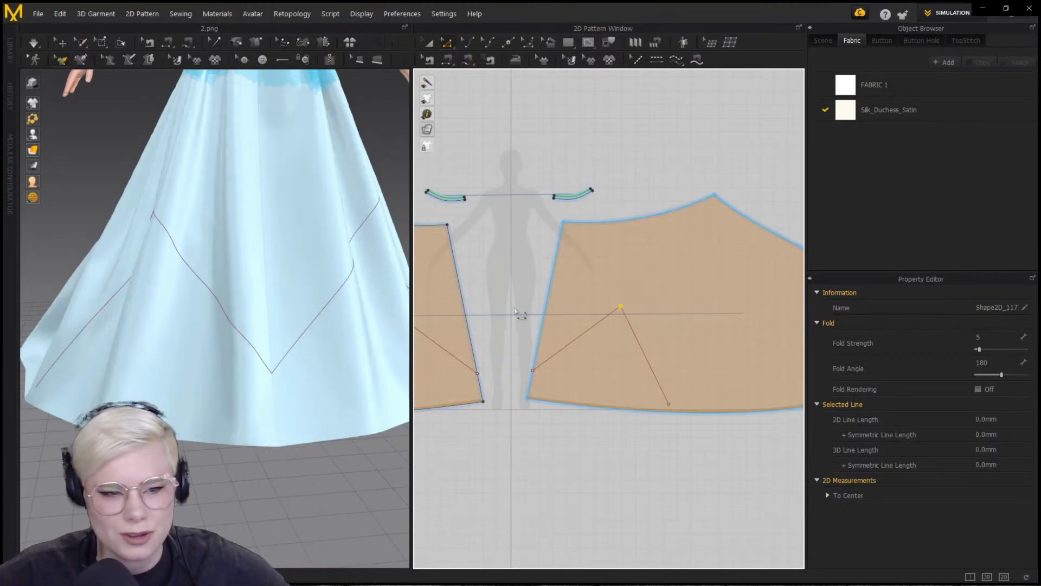
Curve the segment between the front seam and the peak, bowing it about 250 mm toward the hem
{"action": "left_click", "coordinate": [490, 43]}
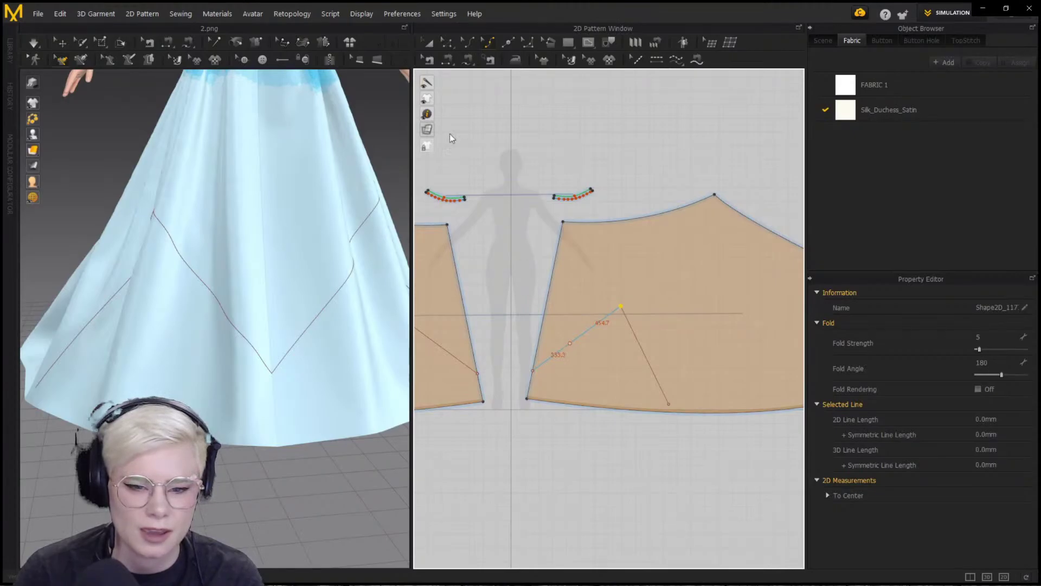
{"action": "scroll", "coordinate": [586, 353], "scroll_direction": "up", "scroll_amount": 4}
{"action": "left_click_drag", "start_coordinate": [553, 335], "coordinate": [522, 378]}
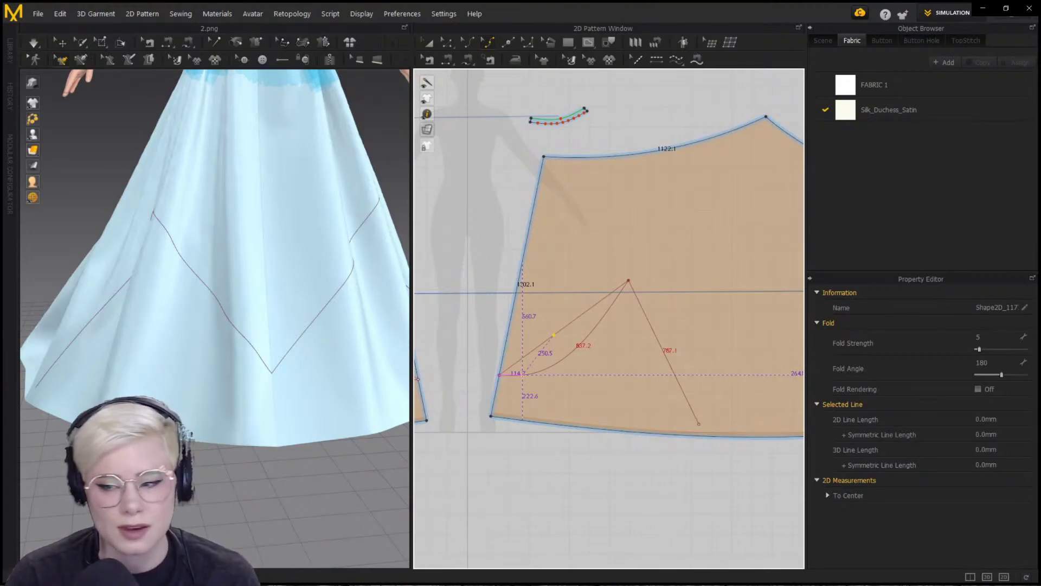
{"action": "left_click_drag", "start_coordinate": [523, 374], "coordinate": [523, 374]}
Remove the short underskirt section around the hips from the 3D garment
{"action": "scroll", "coordinate": [132, 181], "scroll_direction": "down", "scroll_amount": 2}
{"action": "middle_click_drag", "start_coordinate": [133, 182], "coordinate": [132, 256]}
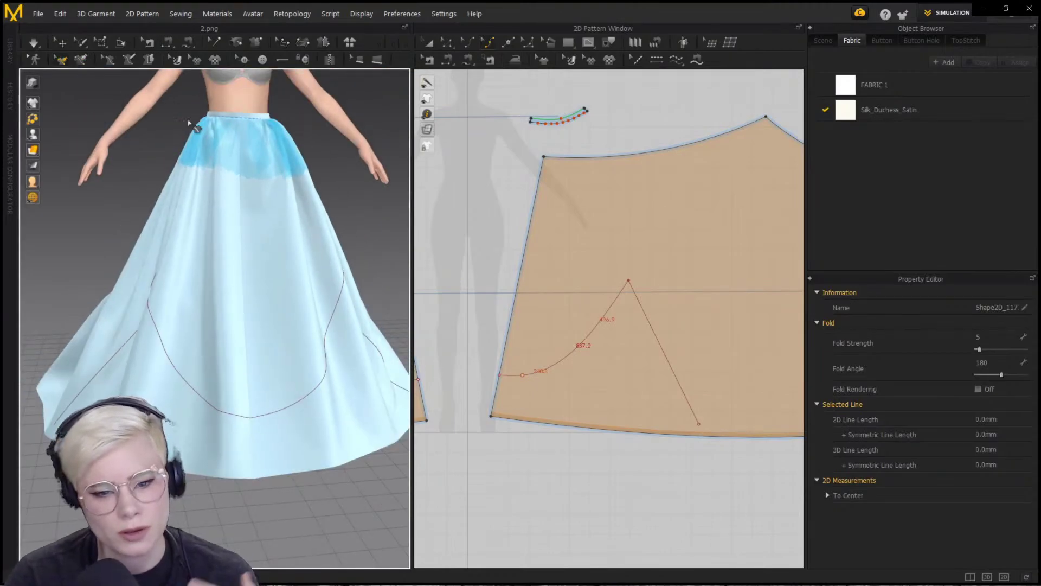
{"action": "left_click", "coordinate": [61, 42]}
{"action": "left_click", "coordinate": [256, 155]}
{"action": "key", "text": "Delete"}
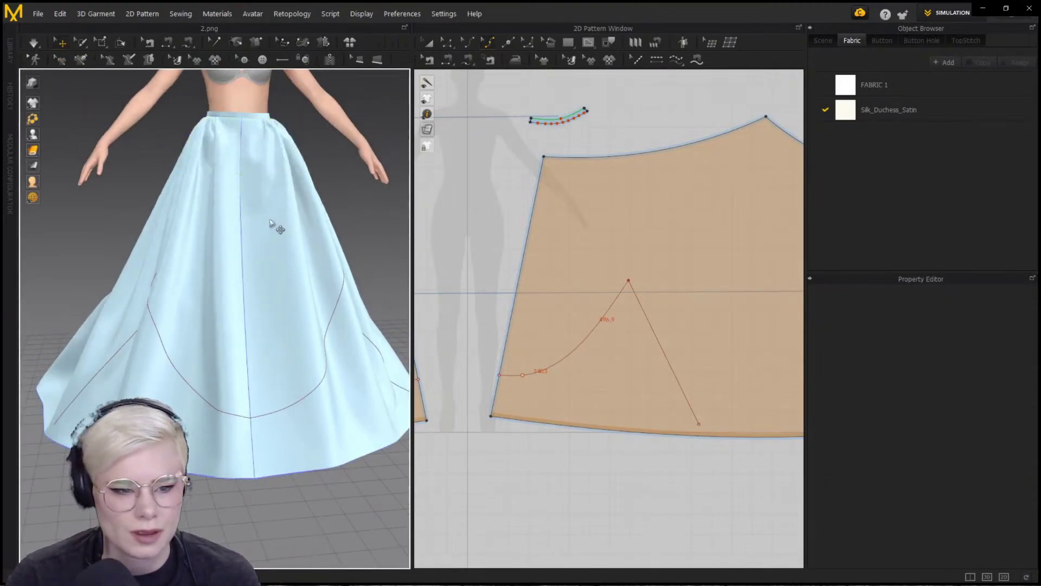
Shift the internal line's peak about 100 mm toward the front seam, lower it about 100 mm, and check its shape on the 3D skirt
{"action": "right_click_drag", "start_coordinate": [274, 223], "coordinate": [261, 382]}
{"action": "left_click_drag", "start_coordinate": [627, 280], "coordinate": [609, 280]}
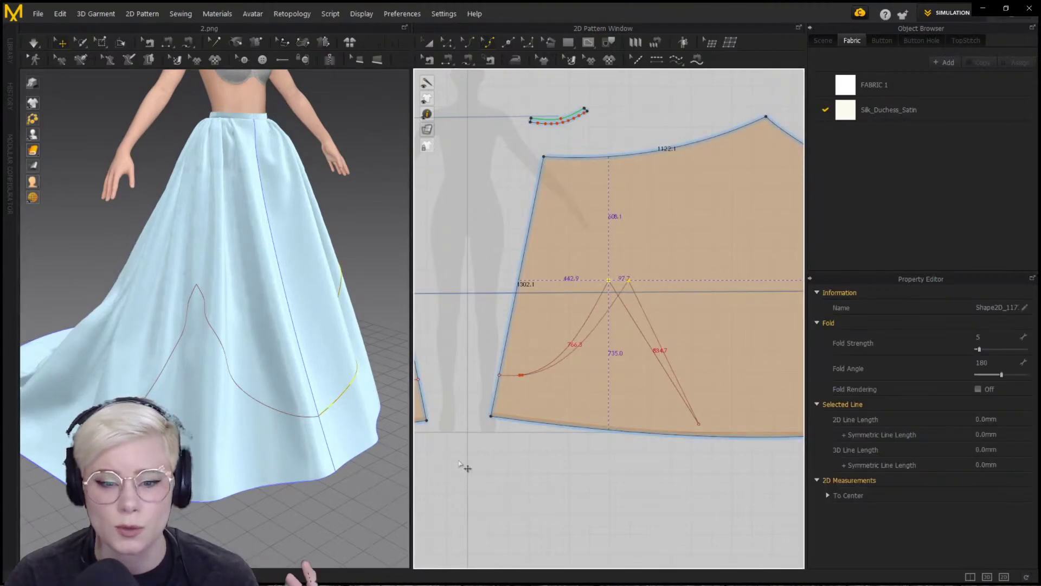
{"action": "right_click_drag", "start_coordinate": [325, 410], "coordinate": [272, 403]}
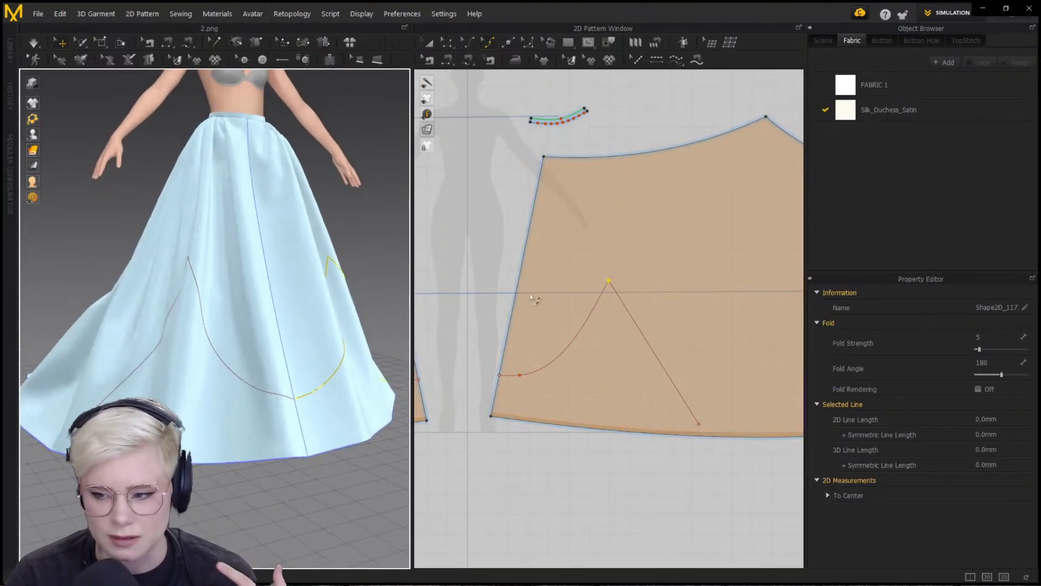
{"action": "right_click_drag", "start_coordinate": [214, 329], "coordinate": [200, 332]}
{"action": "left_click_drag", "start_coordinate": [612, 283], "coordinate": [615, 301]}
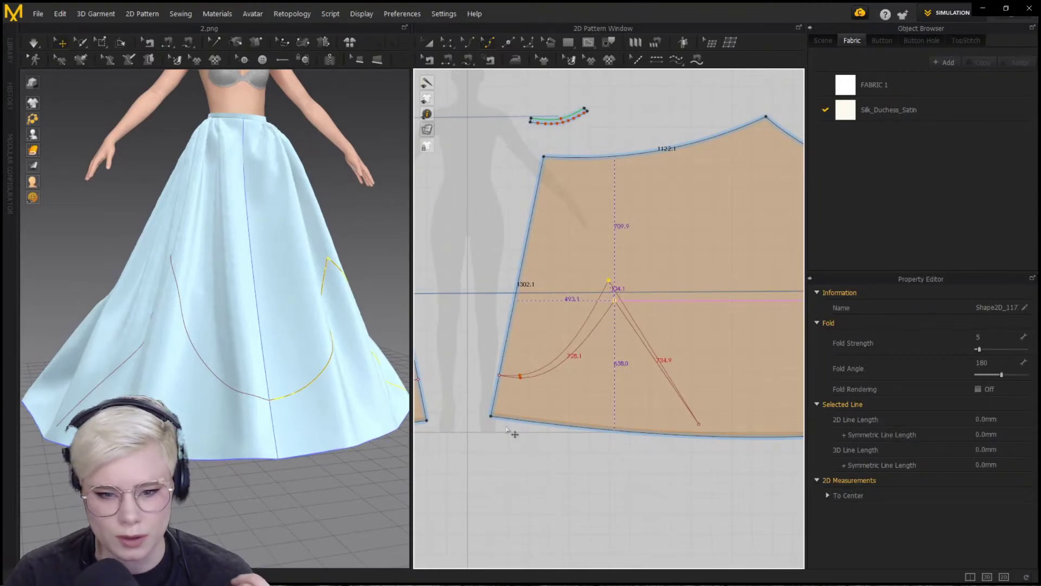
{"action": "mouse_move", "coordinate": [278, 365]}
{"action": "right_mouse_down"}
{"action": "mouse_move", "coordinate": [249, 360]}
{"action": "mouse_move", "coordinate": [284, 358]}
{"action": "right_mouse_up"}
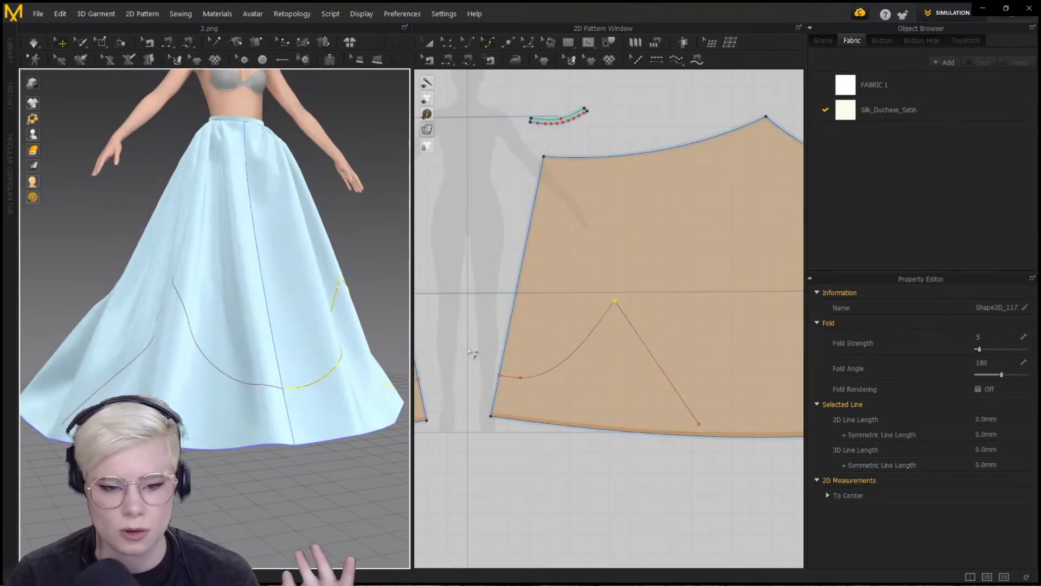
Extend the lower end of the peaked line to the pattern outline with an added point on the hem
{"action": "scroll", "coordinate": [466, 354], "scroll_direction": "up", "scroll_amount": 3}
{"action": "middle_click_drag", "start_coordinate": [639, 344], "coordinate": [475, 310]}
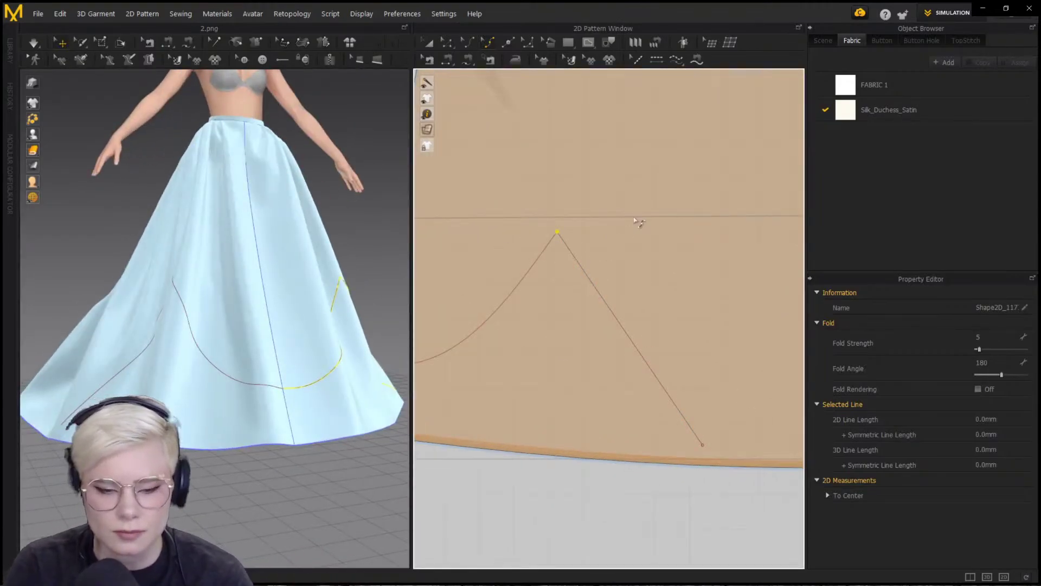
{"action": "left_click", "coordinate": [638, 221]}
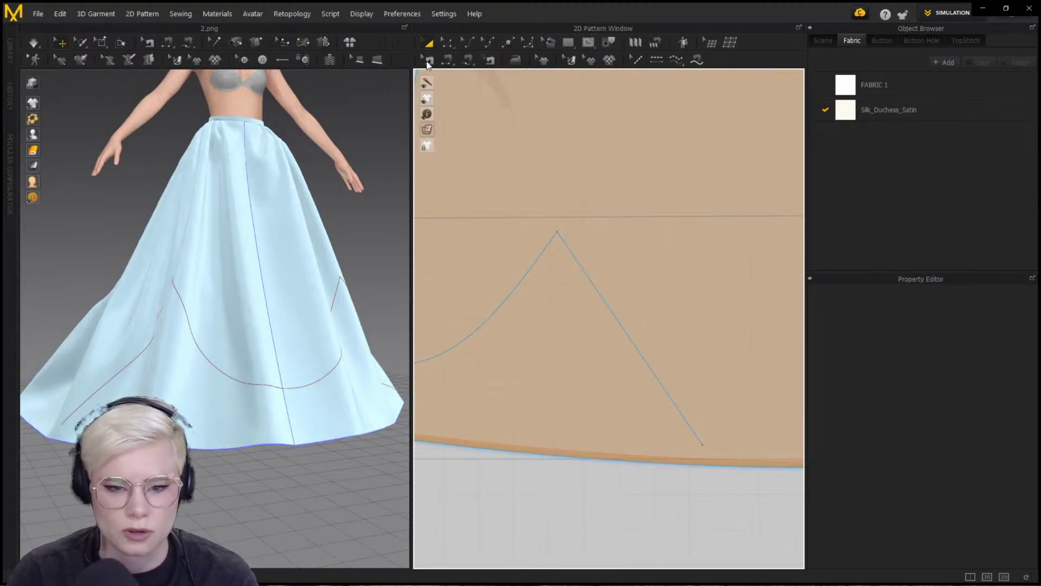
{"action": "left_click", "coordinate": [703, 445]}
{"action": "left_click", "coordinate": [685, 418]}
{"action": "right_click", "coordinate": [704, 445]}
{"action": "mouse_move", "coordinate": [791, 494]}
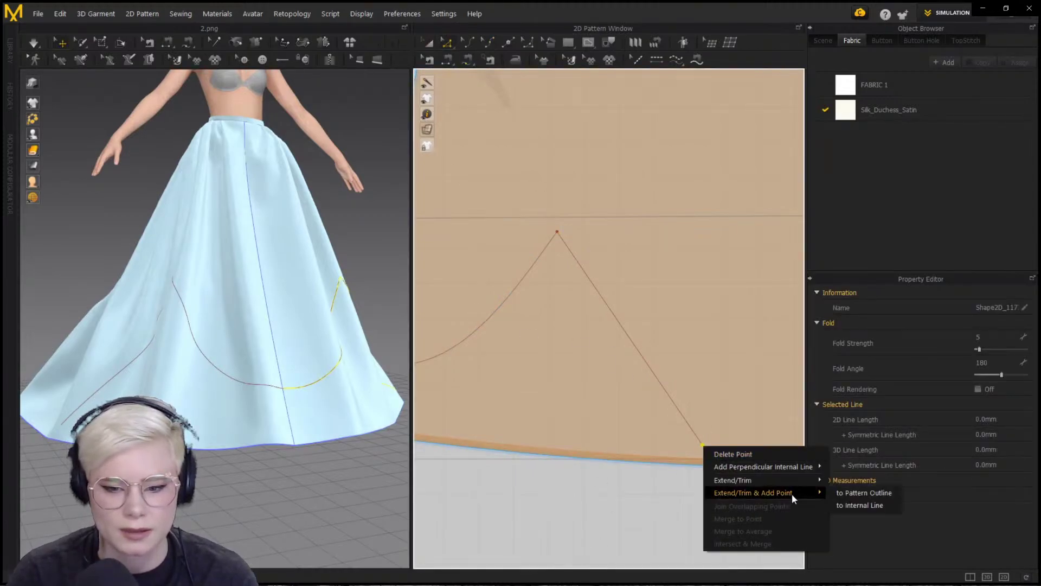
{"action": "left_click", "coordinate": [862, 493]}
{"action": "scroll", "coordinate": [602, 447], "scroll_direction": "down", "scroll_amount": 5}
{"action": "scroll", "coordinate": [601, 445], "scroll_direction": "up", "scroll_amount": 3}
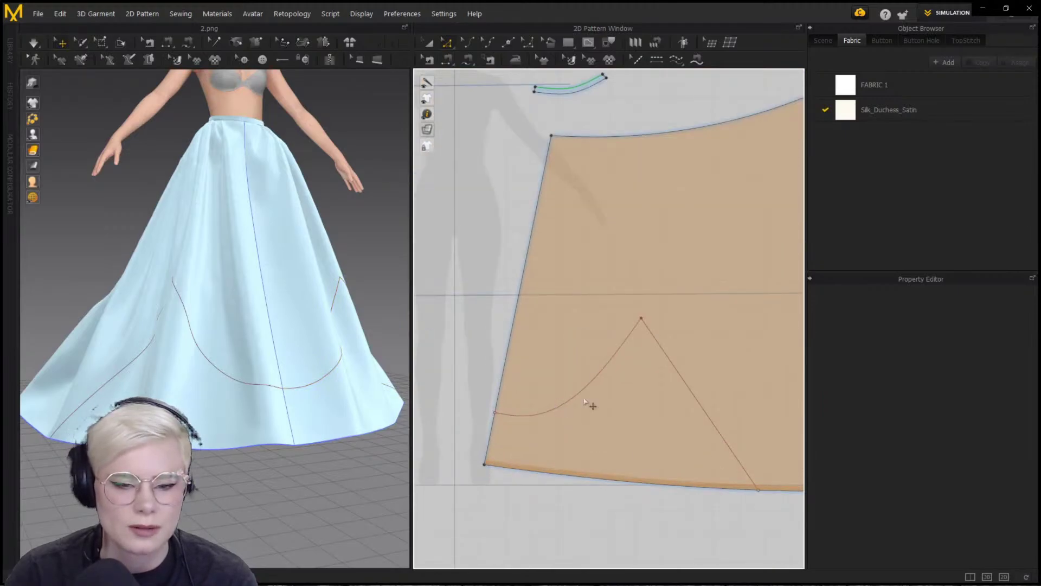
{"action": "left_click", "coordinate": [670, 362]}
{"action": "left_click", "coordinate": [632, 489], "text": "shift"}
{"action": "right_click", "coordinate": [629, 487]}
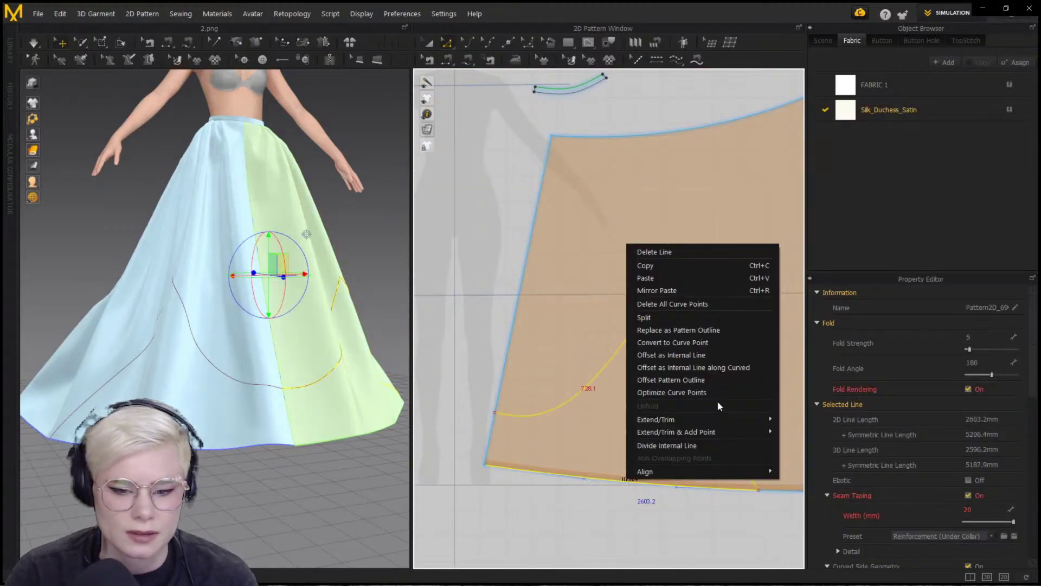
{"action": "left_click", "coordinate": [740, 367]}
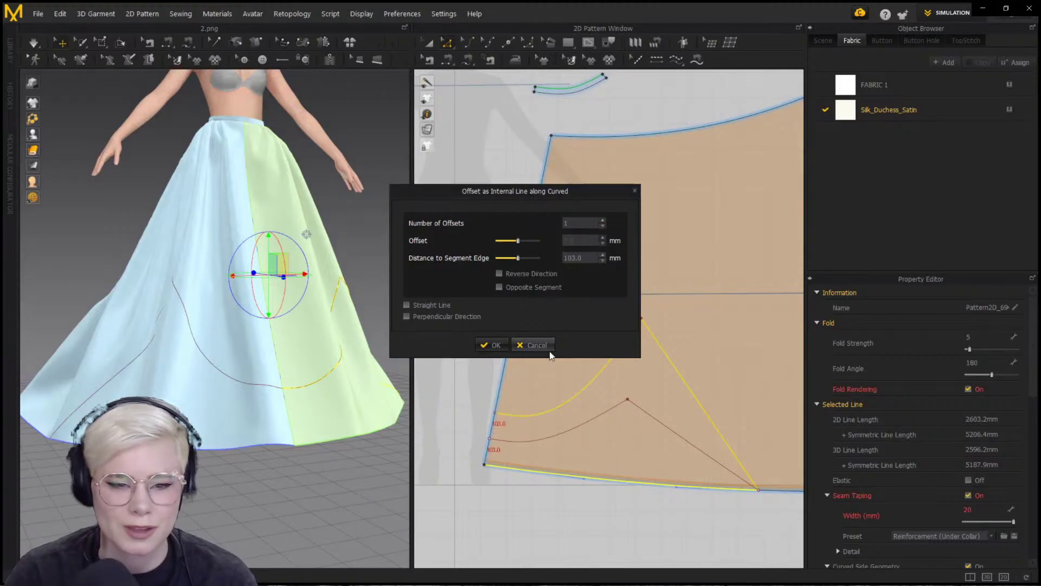
{"action": "left_click", "coordinate": [547, 347]}
Draw a roughly horizontal internal line about 268 mm long between the two sides of the peak
{"action": "left_click", "coordinate": [510, 179]}
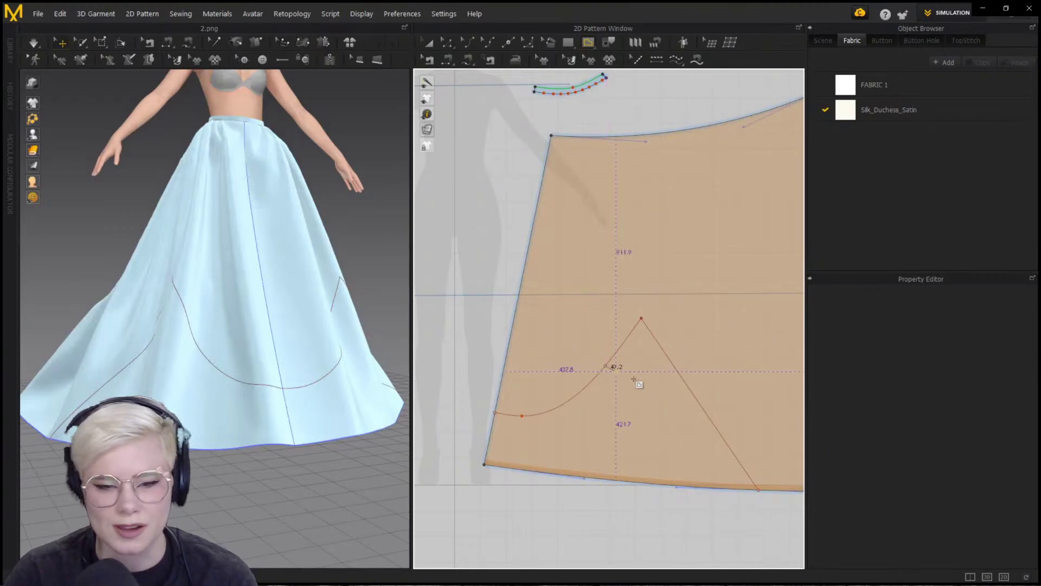
{"action": "left_click", "coordinate": [605, 366]}
{"action": "left_click", "coordinate": [674, 367]}
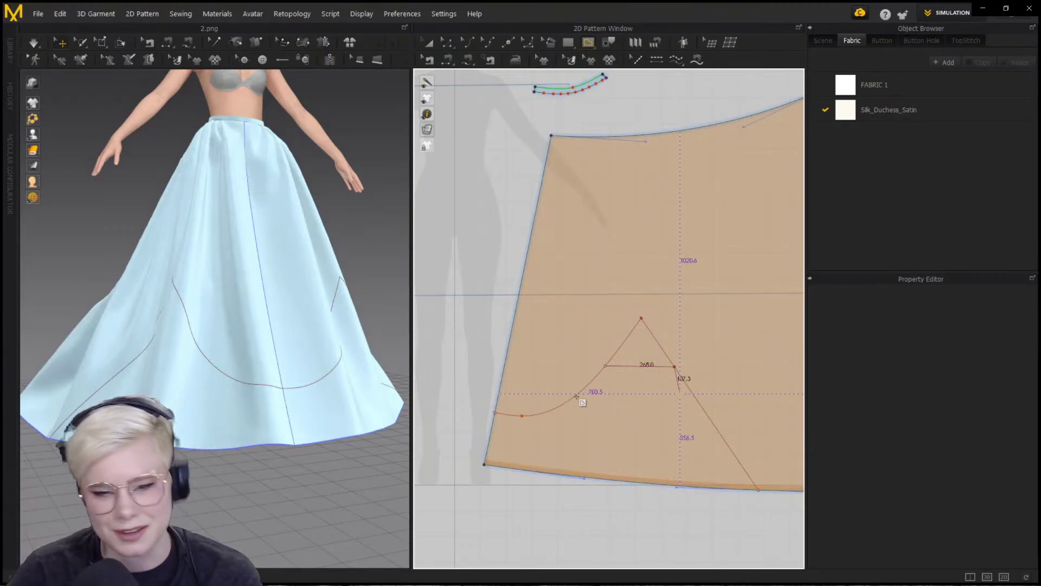
{"action": "key", "text": "Return"}
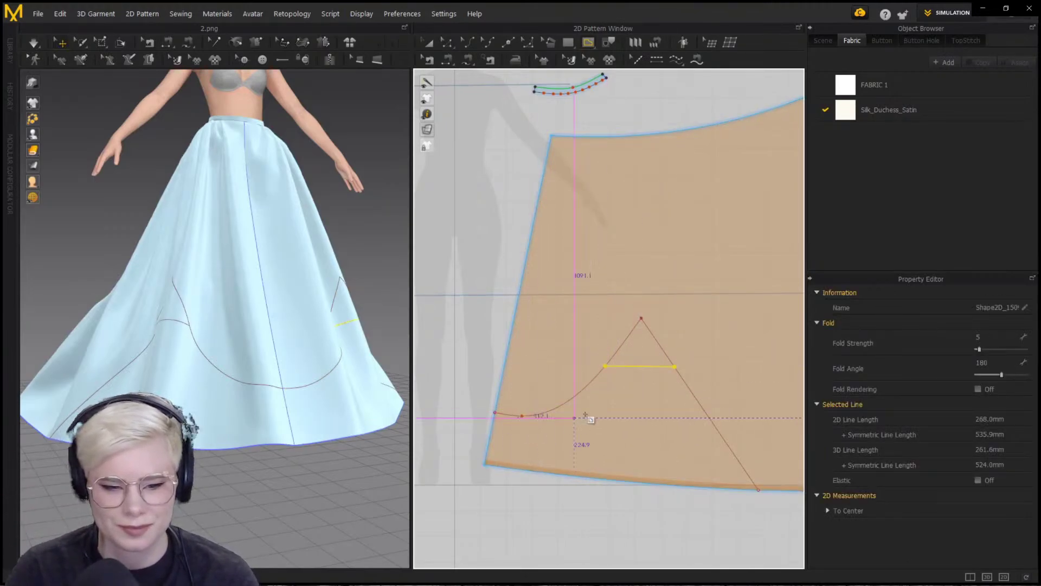
Raise the peaked line's start point along the front seam and lift its peak to the horizontal line crossing the panel
{"action": "key", "text": "z"}
{"action": "left_click_drag", "start_coordinate": [495, 412], "coordinate": [499, 392]}
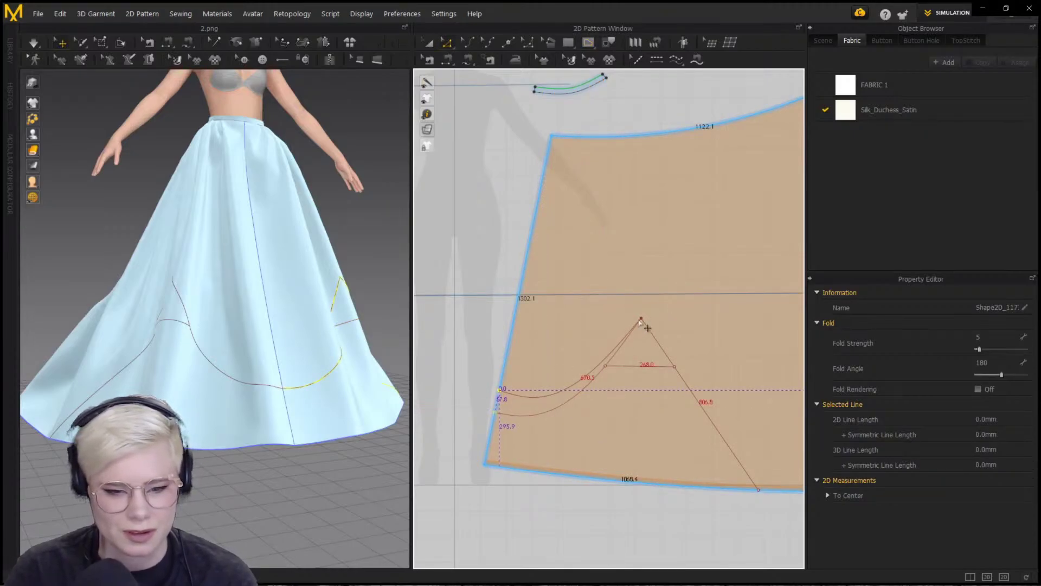
{"action": "left_click_drag", "start_coordinate": [641, 319], "coordinate": [641, 292]}
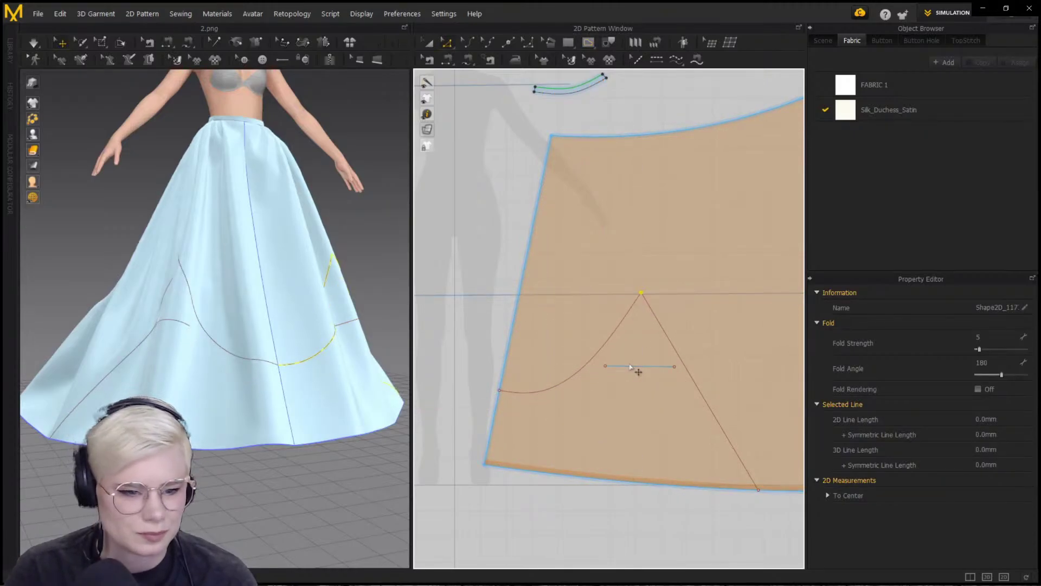
Move the short cross line upward beneath the raised peak and check its ends against both sides
{"action": "mouse_move", "coordinate": [631, 366]}
{"action": "left_mouse_down"}
{"action": "mouse_move", "coordinate": [626, 341]}
{"action": "mouse_move", "coordinate": [631, 349]}
{"action": "left_mouse_up"}
{"action": "scroll", "coordinate": [646, 397], "scroll_direction": "up", "scroll_amount": 5}
{"action": "scroll", "coordinate": [646, 397], "scroll_direction": "down", "scroll_amount": 5}
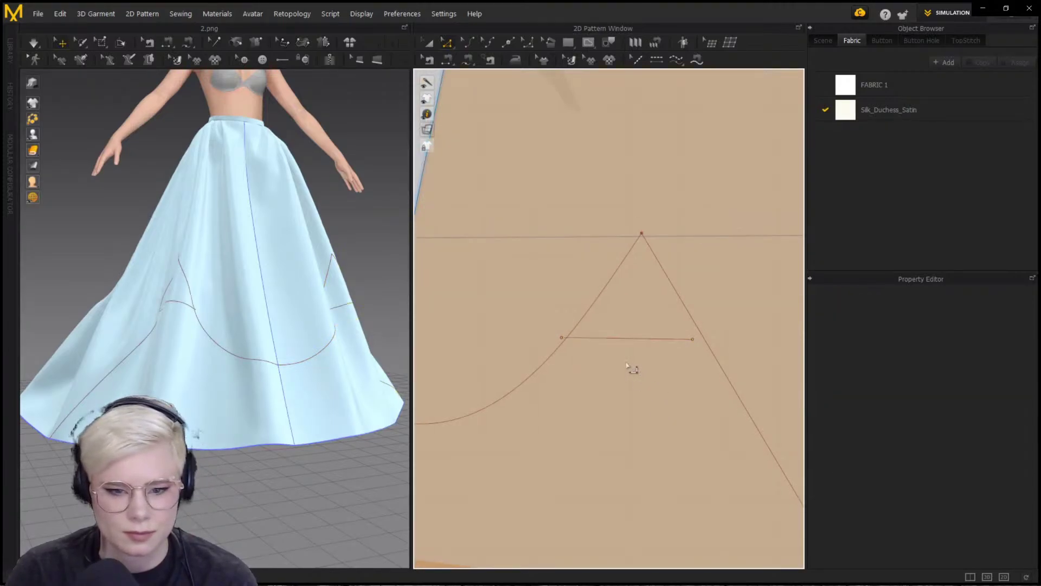
{"action": "scroll", "coordinate": [645, 298], "scroll_direction": "down", "scroll_amount": 3}
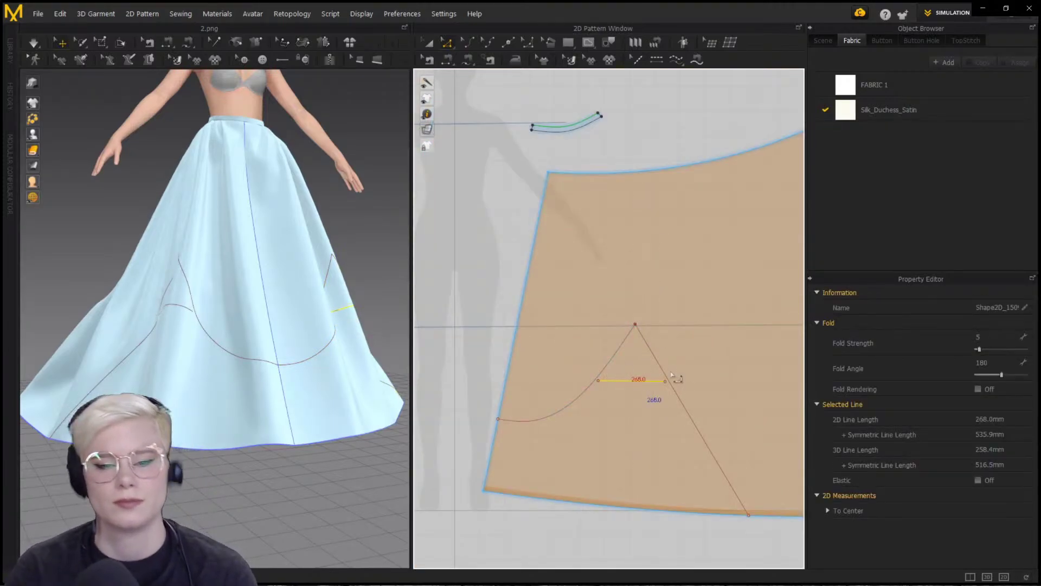
{"action": "mouse_move", "coordinate": [386, 473]}
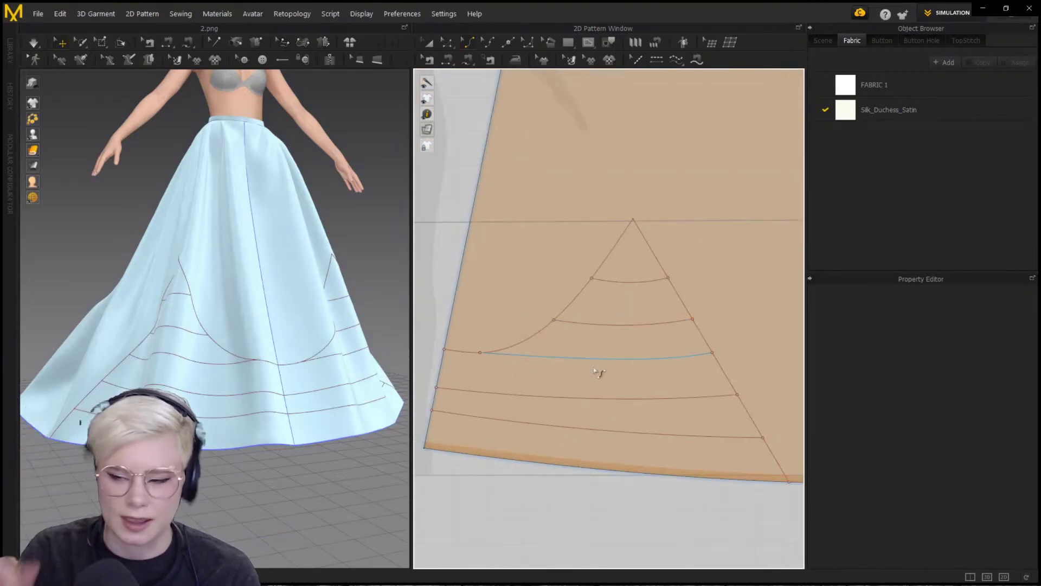
Raise the front-seam end of the second internal line above the hem slightly along the panel edge
{"action": "left_click_drag", "start_coordinate": [493, 367], "coordinate": [493, 358]}
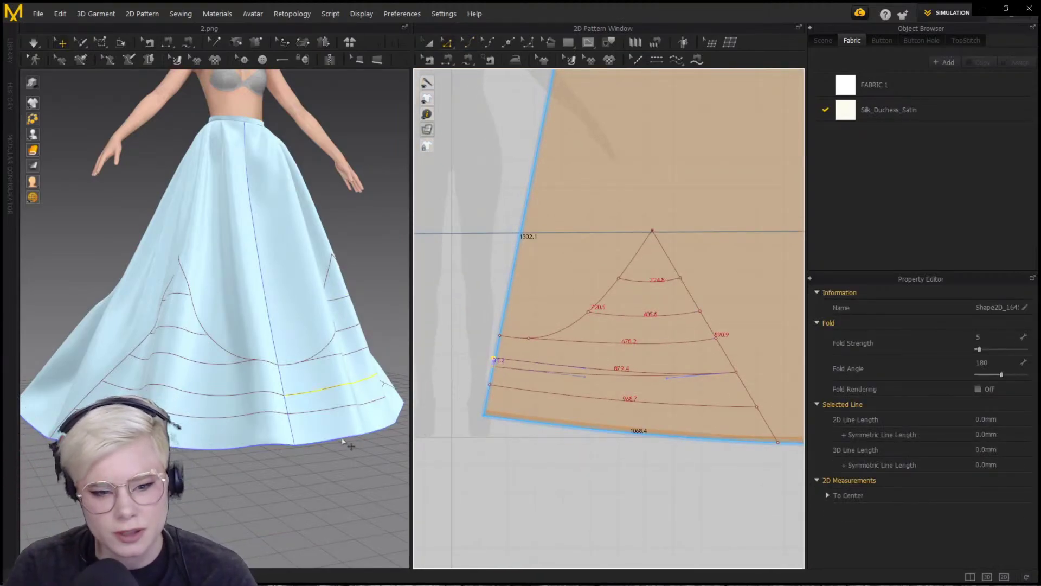
{"action": "right_click_drag", "start_coordinate": [259, 431], "coordinate": [249, 452]}
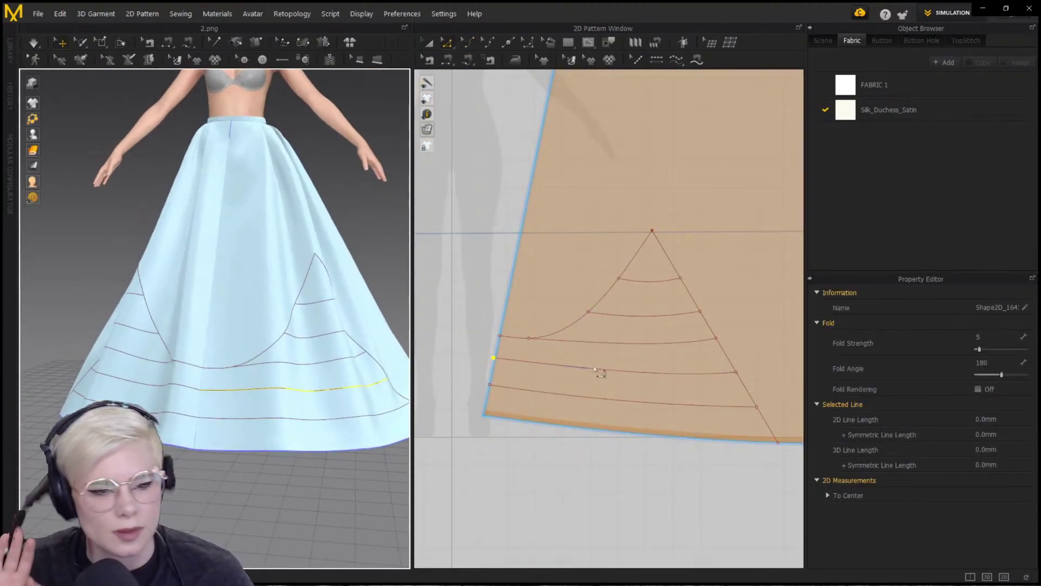
{"action": "right_click_drag", "start_coordinate": [315, 421], "coordinate": [262, 483]}
{"action": "left_click", "coordinate": [250, 488]}
{"action": "scroll", "coordinate": [667, 246], "scroll_direction": "down", "scroll_amount": 1}
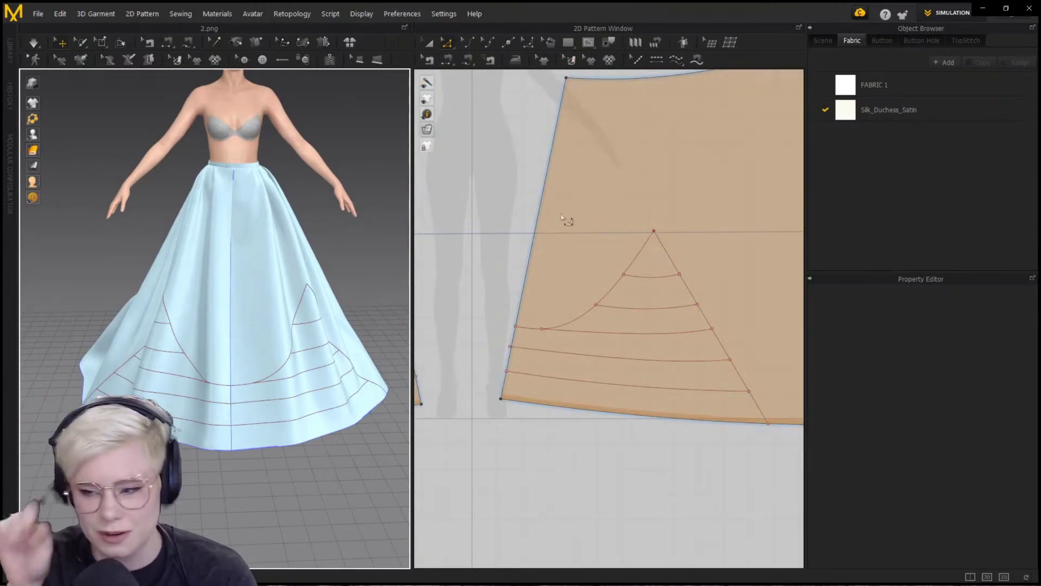
Trace the peaked inset with its internal lines, clone it as a separate pattern and place it below the skirt panel
{"action": "left_click", "coordinate": [610, 42]}
{"action": "left_click", "coordinate": [532, 342]}
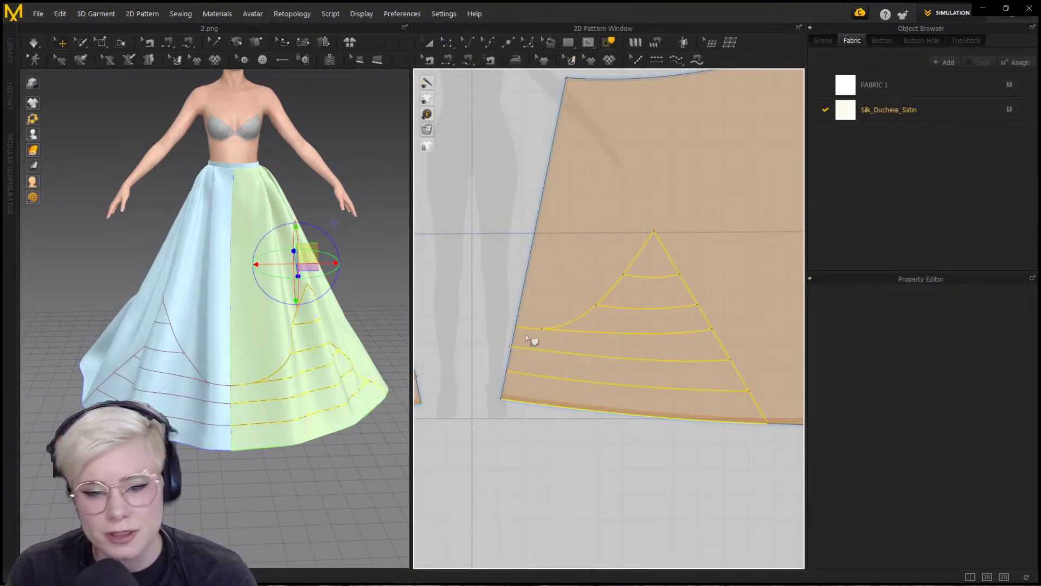
{"action": "right_click", "coordinate": [716, 337]}
{"action": "left_click", "coordinate": [758, 344]}
{"action": "scroll", "coordinate": [653, 362], "scroll_direction": "down", "scroll_amount": 4}
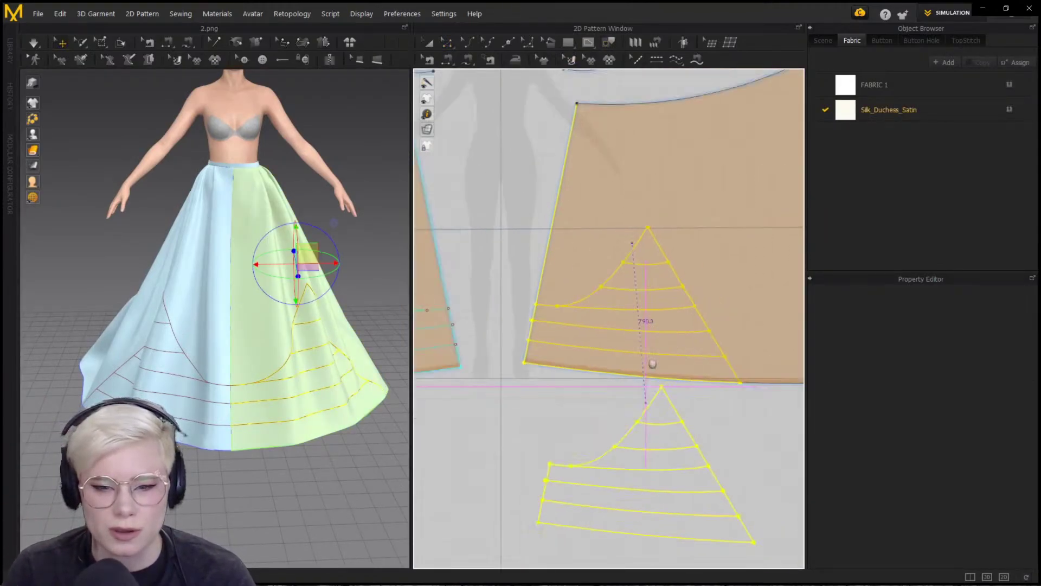
{"action": "left_click", "coordinate": [658, 414]}
Cut the copied inset along its uppermost cross line and move the triangular tip piece up, clear of the rest
{"action": "scroll", "coordinate": [667, 423], "scroll_direction": "up", "scroll_amount": 4}
{"action": "left_click", "coordinate": [669, 320], "text": "shift"}
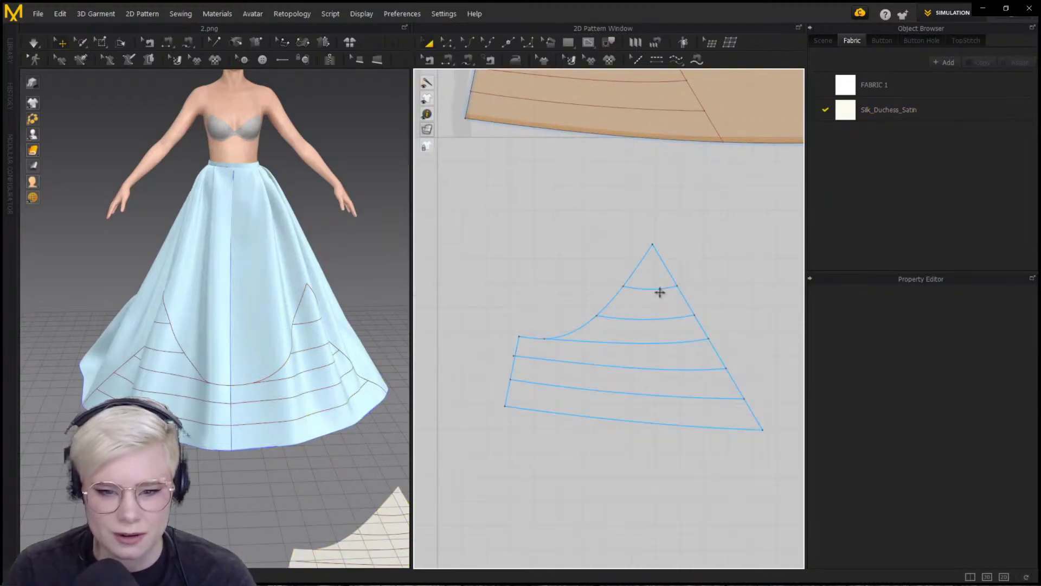
{"action": "left_click", "coordinate": [660, 290], "text": "shift"}
{"action": "left_click", "coordinate": [674, 317], "text": "shift"}
{"action": "left_click", "coordinate": [676, 353], "text": "shift"}
{"action": "left_click", "coordinate": [780, 330]}
{"action": "key", "text": "z"}
{"action": "left_click", "coordinate": [664, 290]}
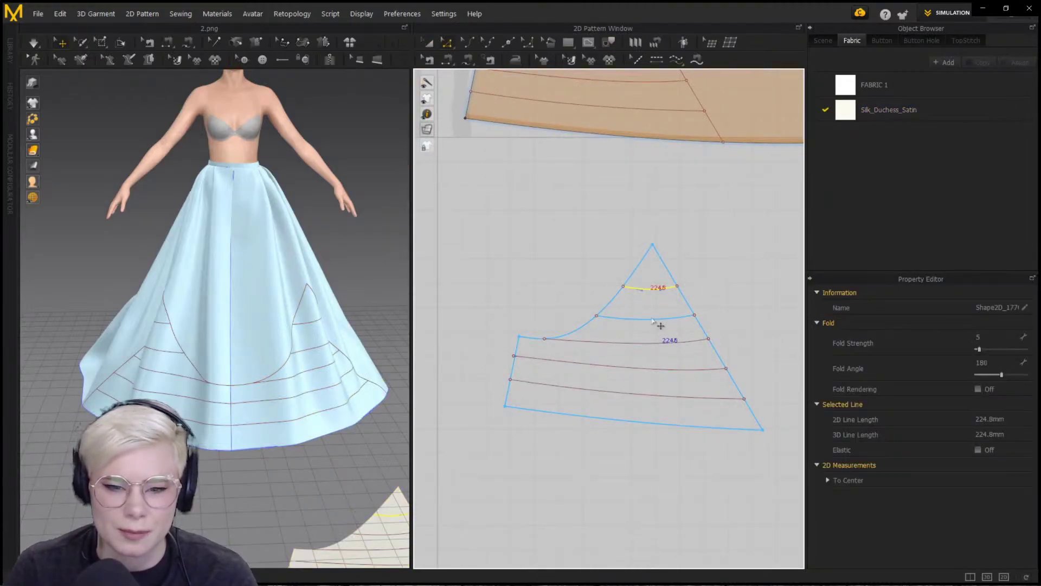
{"action": "right_click", "coordinate": [660, 287]}
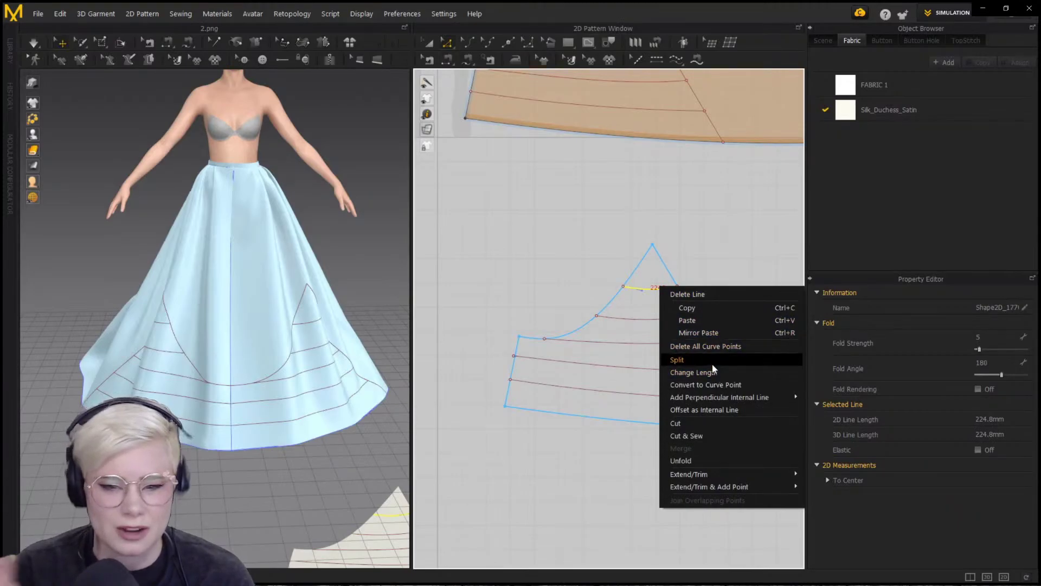
{"action": "left_click", "coordinate": [697, 428]}
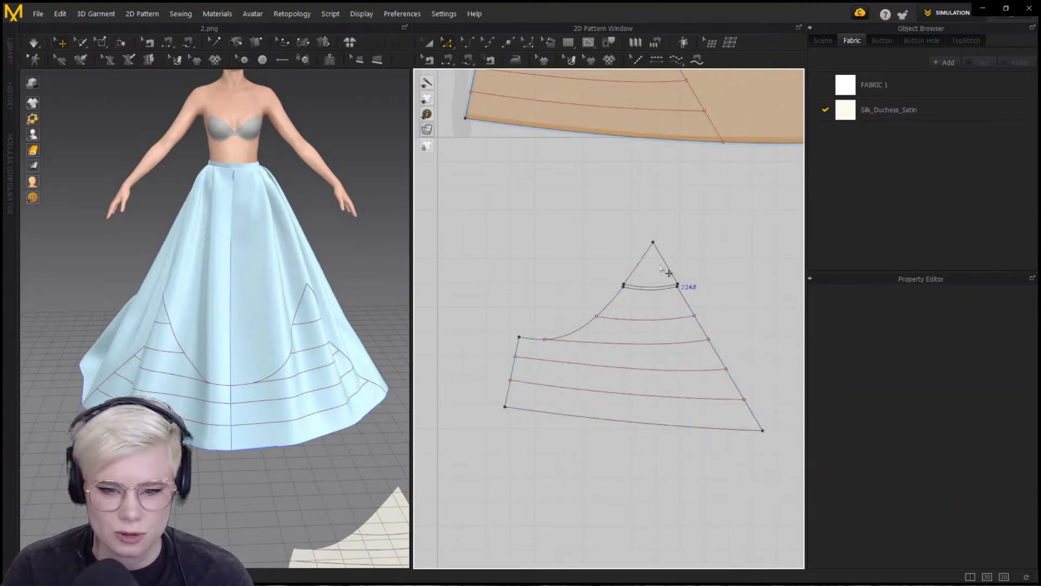
{"action": "left_click_drag", "start_coordinate": [653, 272], "coordinate": [653, 241]}
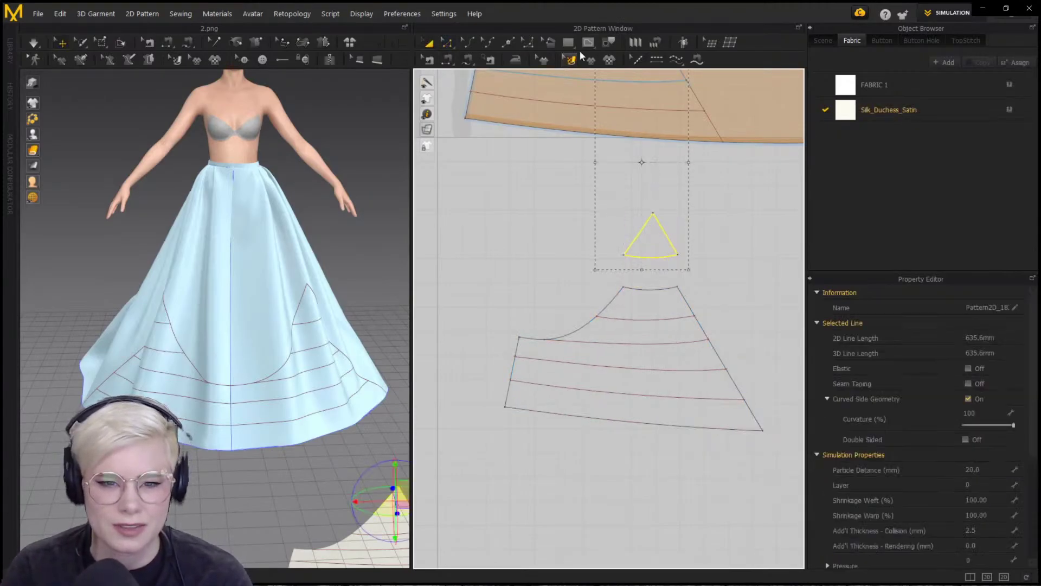
Slash and spread the triangular tip piece from its peak to widen its lower edge
{"action": "left_click", "coordinate": [653, 212]}
{"action": "left_click", "coordinate": [652, 257]}
{"action": "left_click", "coordinate": [639, 254]}
{"action": "left_click", "coordinate": [625, 249]}
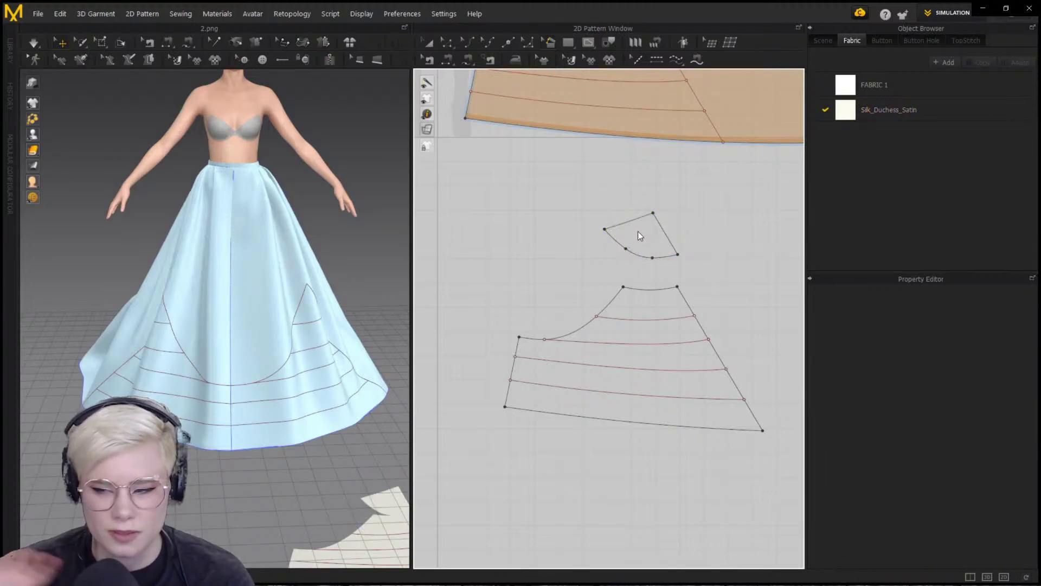
Smooth the widened lower edge of the tip piece into one continuous curve from corner to corner
{"action": "scroll", "coordinate": [618, 228], "scroll_direction": "down", "scroll_amount": 2}
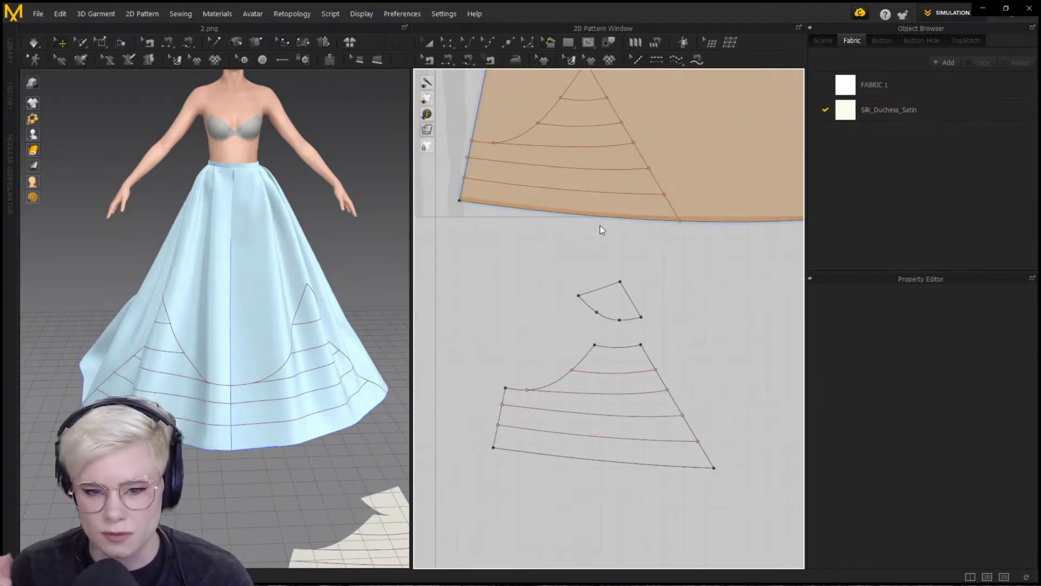
{"action": "left_click", "coordinate": [642, 317]}
{"action": "left_click", "coordinate": [578, 296]}
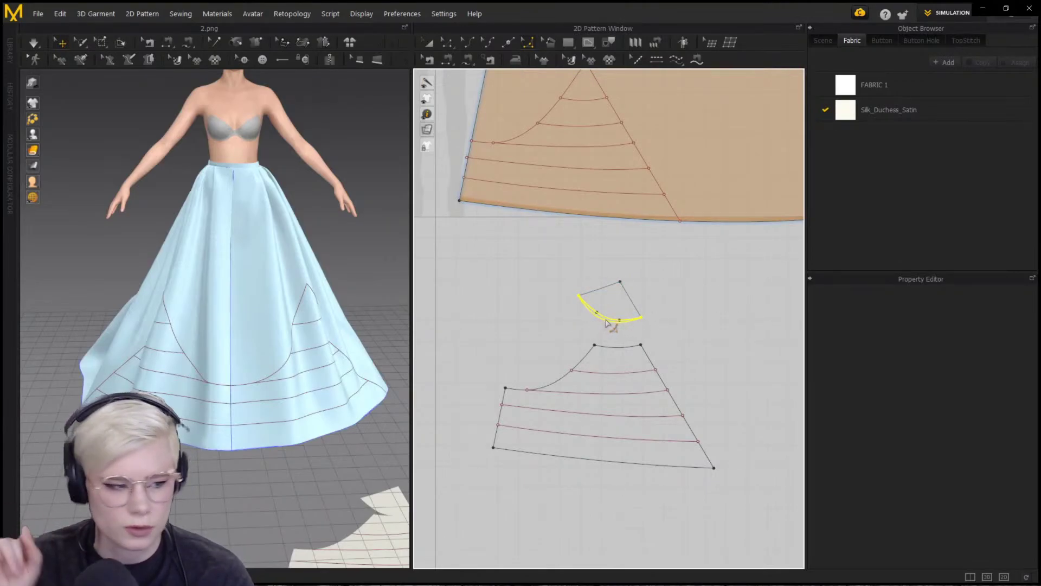
{"action": "left_click", "coordinate": [604, 324]}
Free-sew the two straight sides of the tip piece to both sides of the peak on the skirt panel
{"action": "key", "text": "m"}
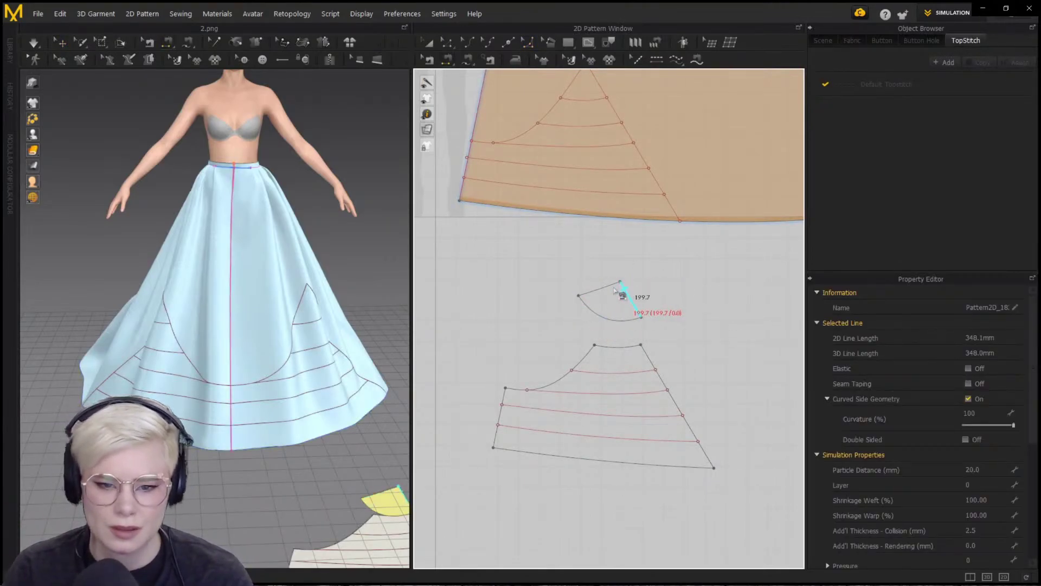
{"action": "left_click", "coordinate": [579, 296]}
{"action": "left_click", "coordinate": [642, 318]}
{"action": "scroll", "coordinate": [585, 218], "scroll_direction": "down", "scroll_amount": 1}
{"action": "middle_click_drag", "start_coordinate": [585, 218], "coordinate": [548, 375]}
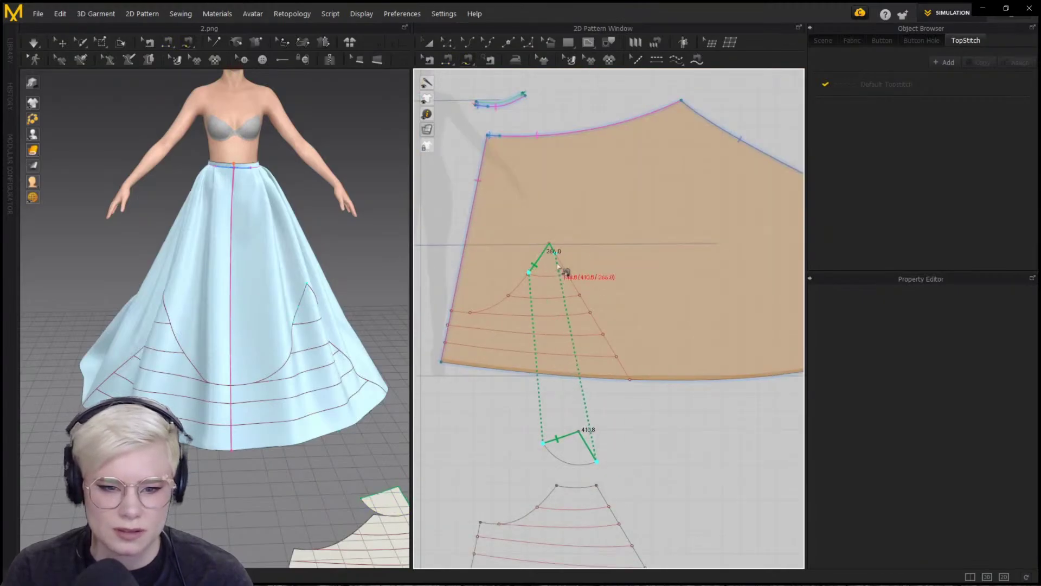
{"action": "left_click", "coordinate": [515, 258]}
{"action": "scroll", "coordinate": [515, 258], "scroll_direction": "up", "scroll_amount": 8}
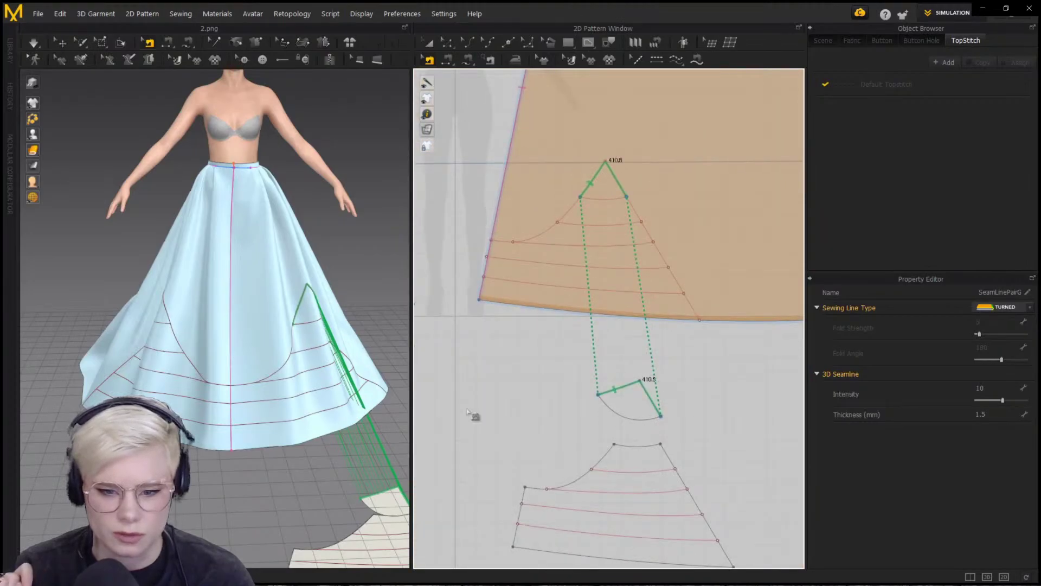
Place the tip piece over its matching peak area on the 3D skirt
{"action": "left_click", "coordinate": [629, 399]}
{"action": "right_click", "coordinate": [321, 195]}
{"action": "left_click", "coordinate": [370, 339]}
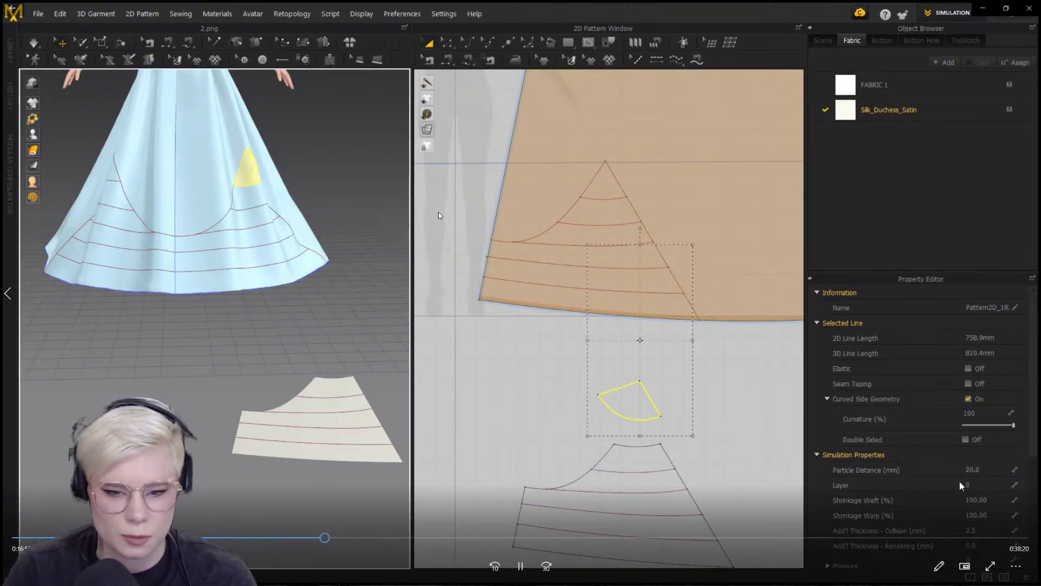
{"action": "left_click", "coordinate": [251, 232]}
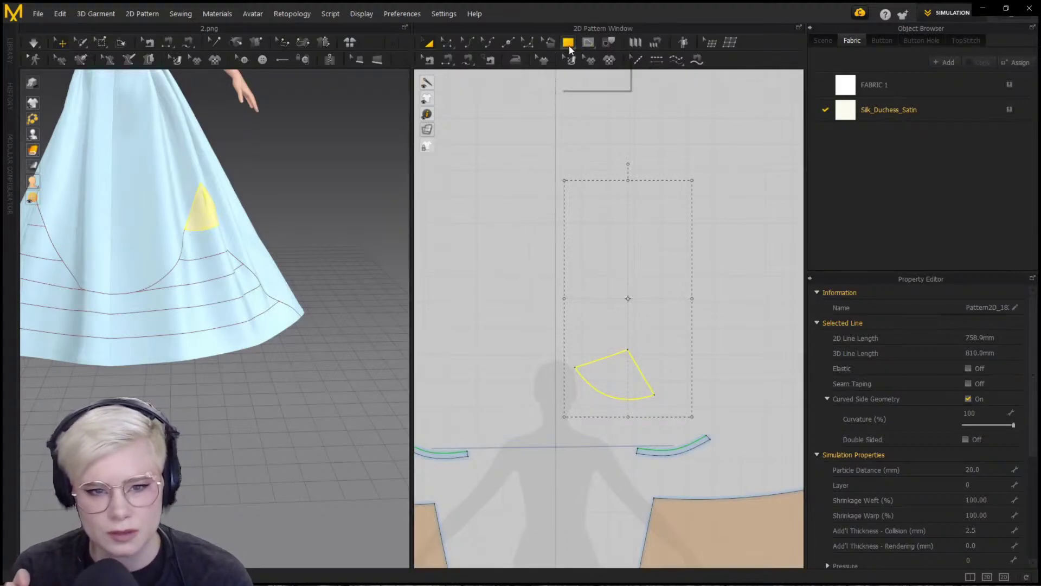
Sew the duplicated ruffle strip's top edge to the second internal line above the hem and reverse the seam direction
{"action": "mouse_move", "coordinate": [376, 468]}
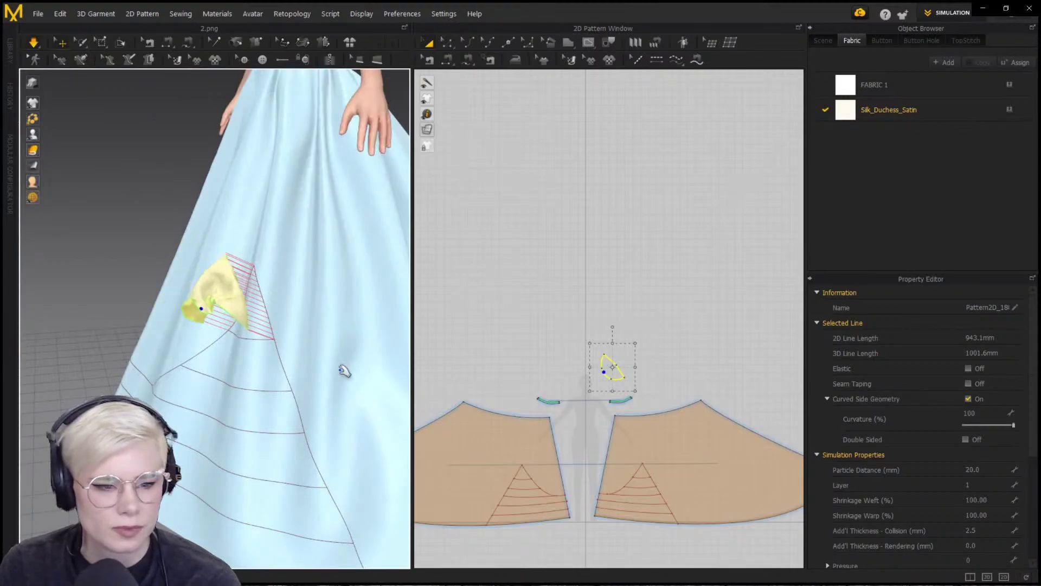
{"action": "mouse_move", "coordinate": [266, 270]}
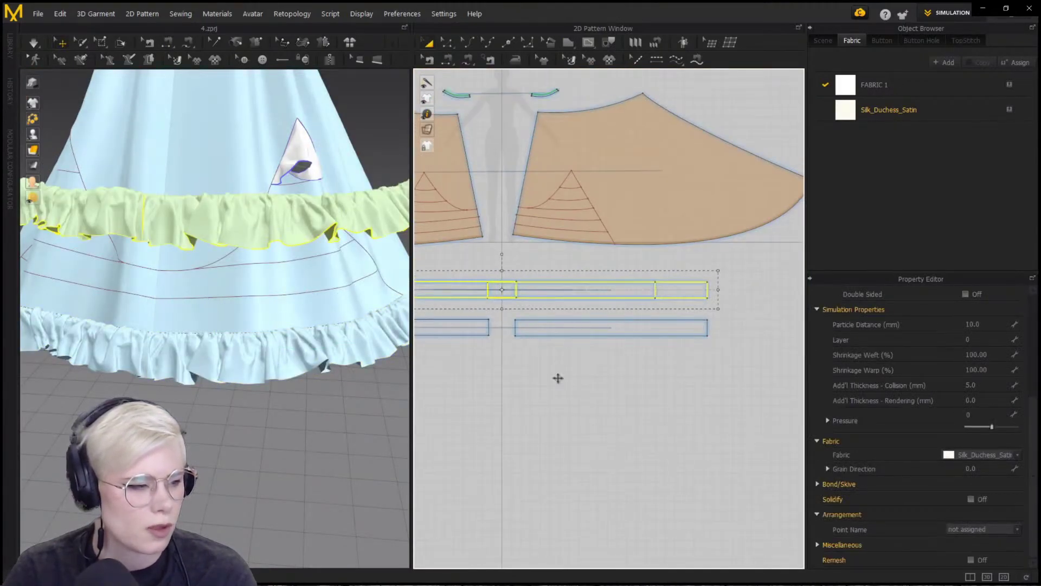
{"action": "key", "text": "n"}
{"action": "left_click", "coordinate": [568, 281]}
{"action": "left_click", "coordinate": [586, 282]}
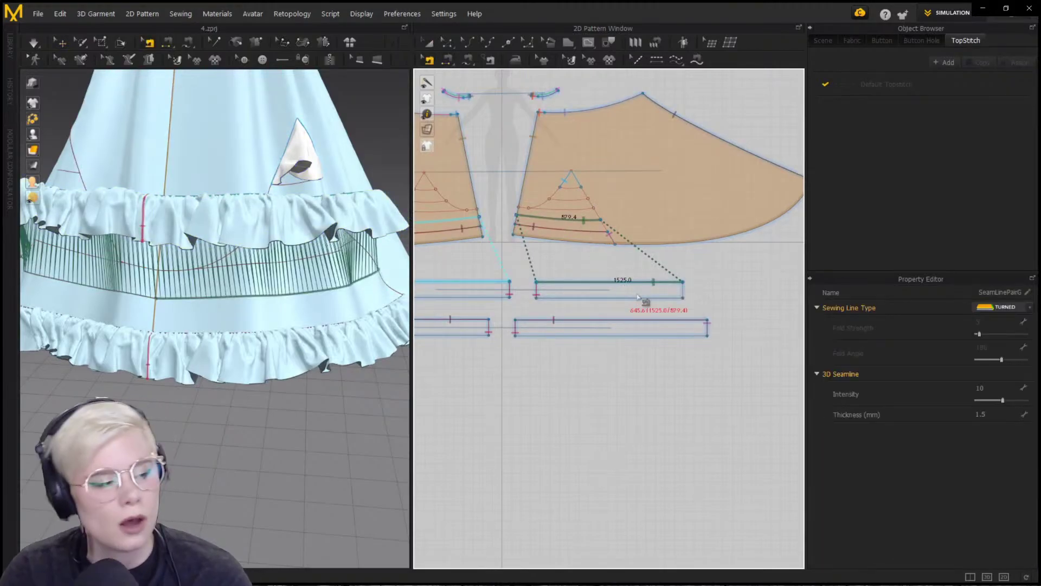
{"action": "right_click", "coordinate": [579, 283]}
{"action": "left_click", "coordinate": [623, 287]}
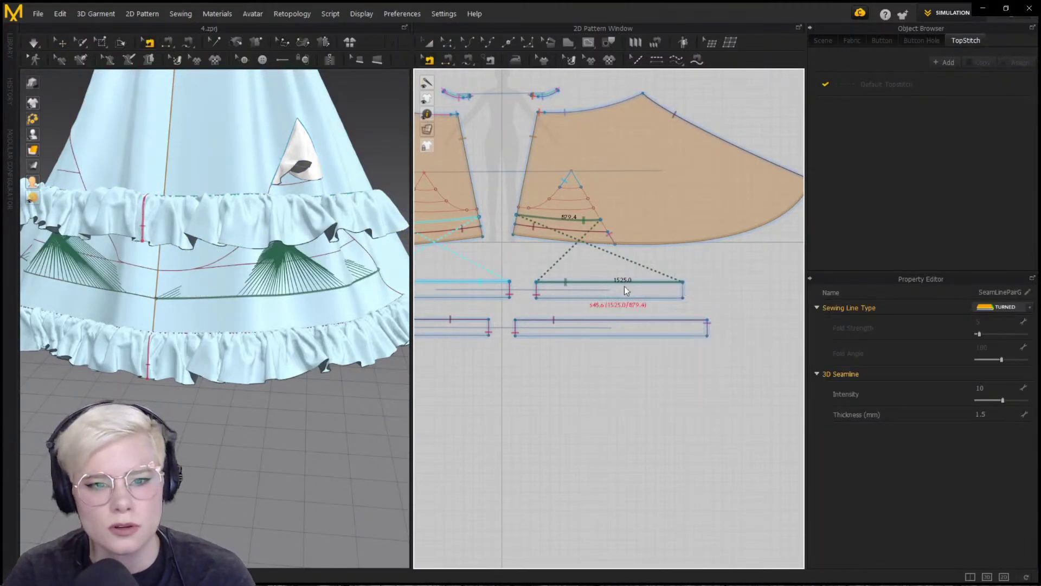
Select both halves of the upper ruffle in 3D, move them down toward their sewing line and unfreeze them
{"action": "right_click_drag", "start_coordinate": [227, 212], "coordinate": [287, 233]}
{"action": "key", "text": "q"}
{"action": "left_click", "coordinate": [283, 230]}
{"action": "right_click_drag", "start_coordinate": [312, 182], "coordinate": [179, 217]}
{"action": "left_click", "coordinate": [109, 254], "text": "shift"}
{"action": "left_click_drag", "start_coordinate": [136, 255], "coordinate": [147, 315]}
{"action": "key", "text": "ctrl+k"}
{"action": "right_click_drag", "start_coordinate": [271, 282], "coordinate": [336, 260]}
Free-sew the strip's outer short end to the sloping inset side between the second and lowest internal lines
{"action": "key", "text": "m"}
{"action": "left_click", "coordinate": [683, 282]}
{"action": "left_click", "coordinate": [683, 297]}
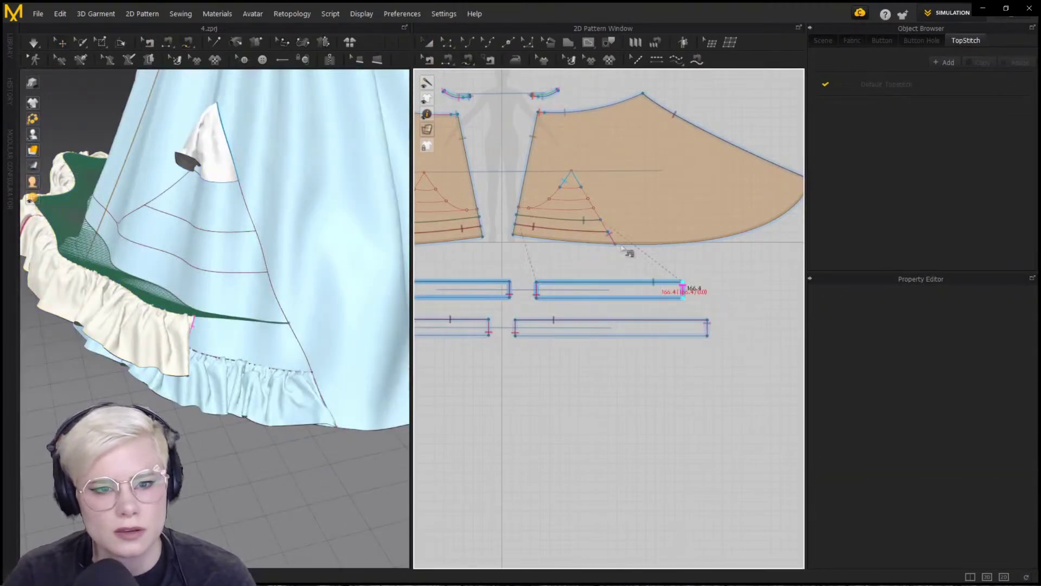
{"action": "left_click", "coordinate": [600, 219]}
{"action": "scroll", "coordinate": [605, 232], "scroll_direction": "up", "scroll_amount": 5}
{"action": "scroll", "coordinate": [613, 233], "scroll_direction": "up", "scroll_amount": 5}
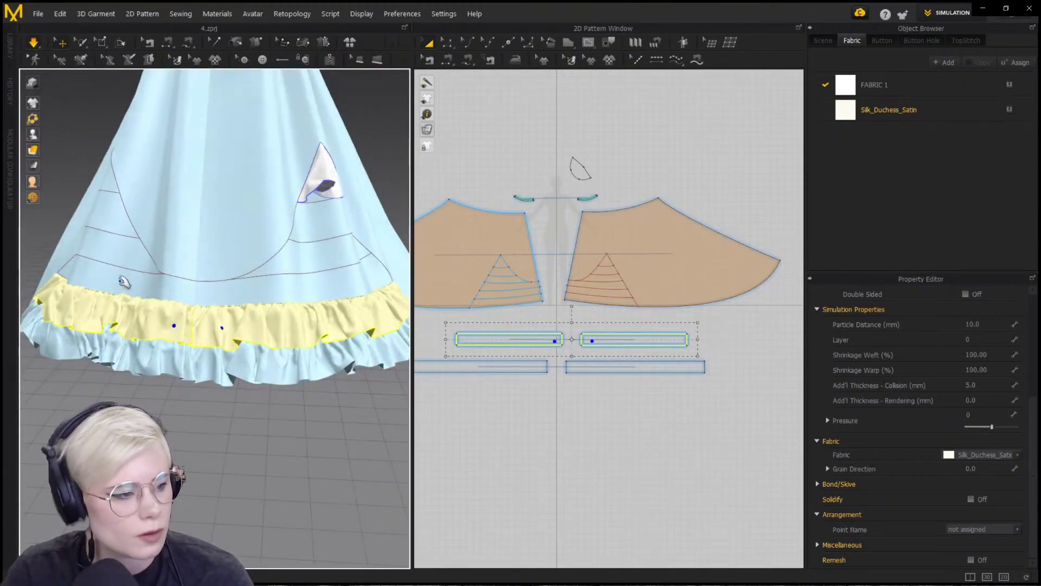
Stop the simulation, duplicate both halves of the upper ruffle strip and place the copies just above the originals
{"action": "key", "text": "space"}
{"action": "left_click", "coordinate": [603, 355]}
{"action": "left_click", "coordinate": [599, 341]}
{"action": "left_click", "coordinate": [555, 341], "text": "shift"}
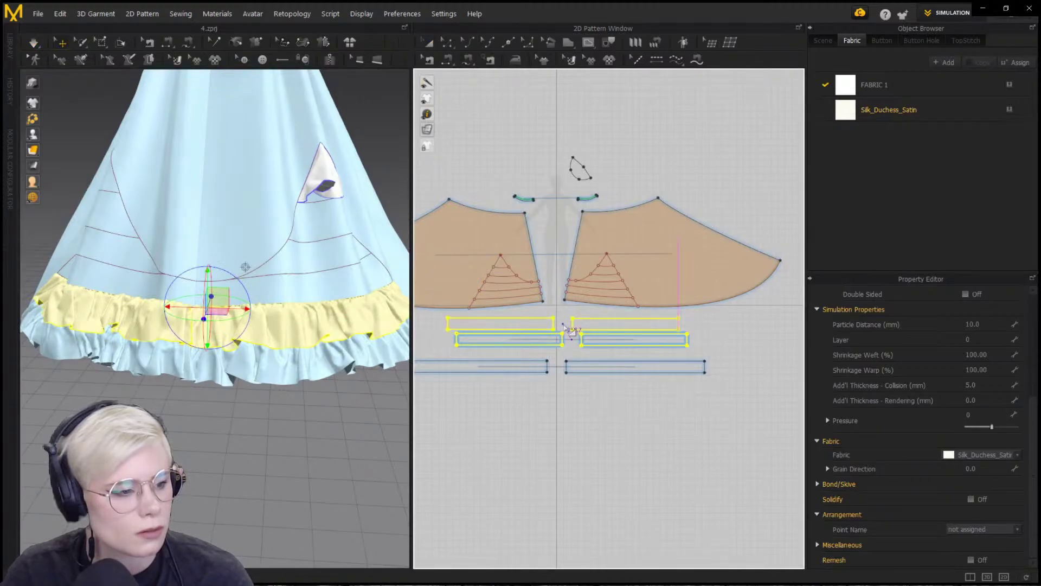
{"action": "left_click", "coordinate": [563, 326]}
{"action": "key", "text": "m"}
{"action": "left_click", "coordinate": [679, 318]}
{"action": "left_click", "coordinate": [572, 318]}
{"action": "scroll", "coordinate": [609, 280], "scroll_direction": "up", "scroll_amount": 6}
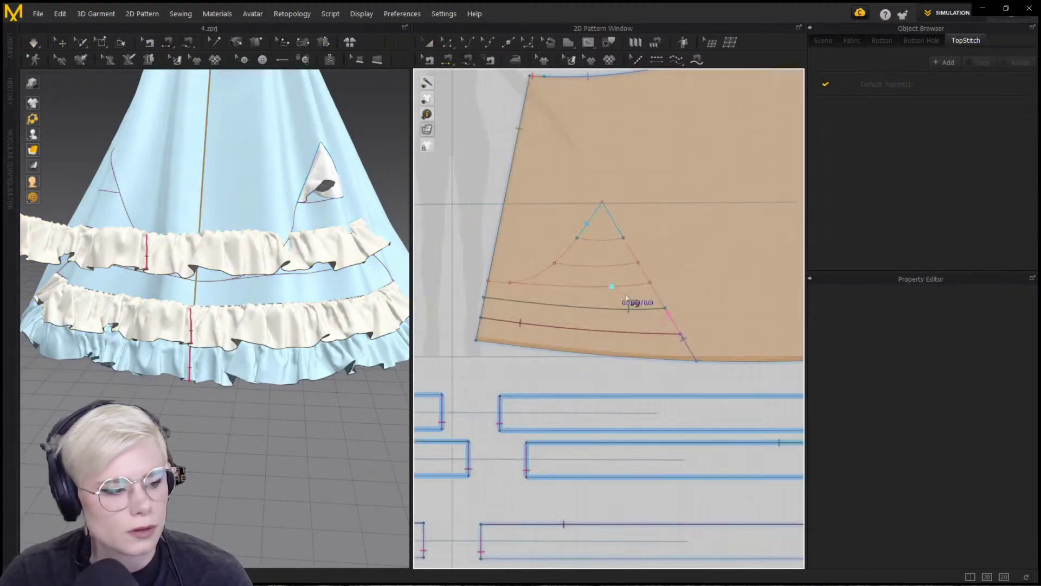
{"action": "left_click", "coordinate": [488, 282]}
{"action": "scroll", "coordinate": [508, 285], "scroll_direction": "up", "scroll_amount": 5}
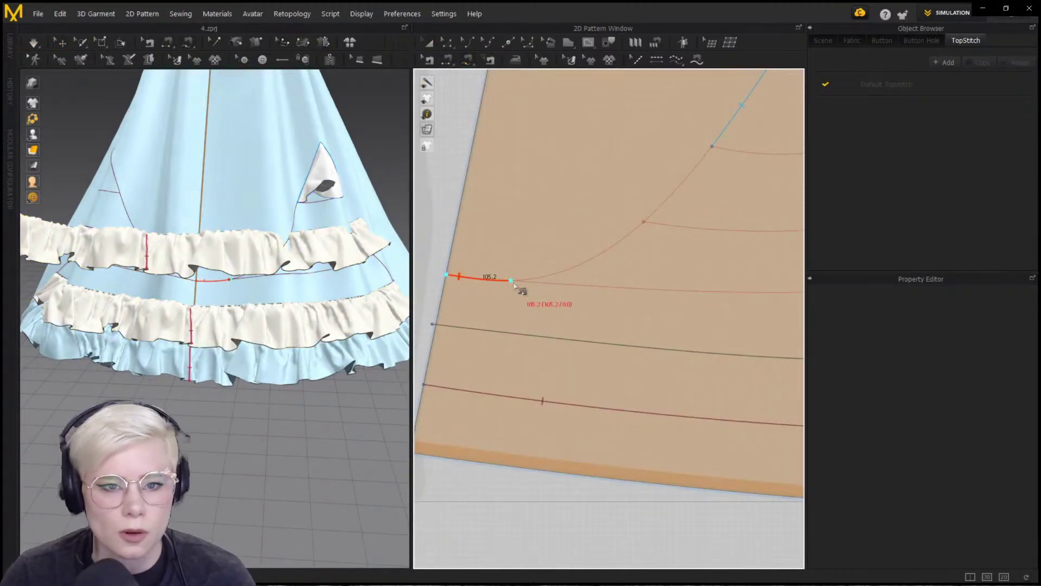
{"action": "scroll", "coordinate": [639, 288], "scroll_direction": "down", "scroll_amount": 5}
{"action": "scroll", "coordinate": [608, 276], "scroll_direction": "up", "scroll_amount": 3}
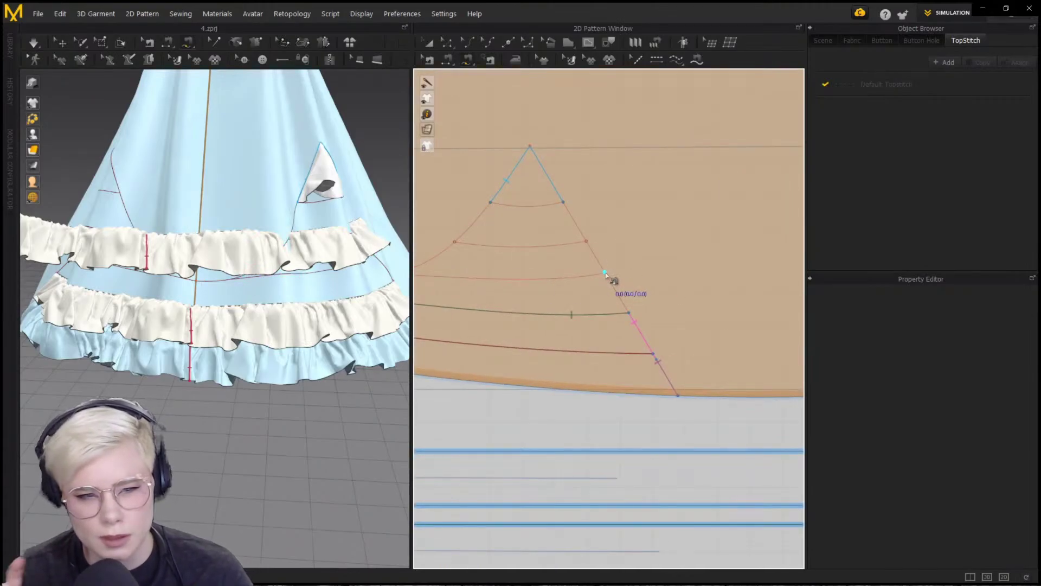
Sew the long curved section and the short front-seam section of the third internal line to the new strip's top edge as adjoining seams
{"action": "left_click", "coordinate": [606, 273]}
{"action": "scroll", "coordinate": [564, 281], "scroll_direction": "down", "scroll_amount": 3}
{"action": "scroll", "coordinate": [672, 379], "scroll_direction": "down", "scroll_amount": 3}
{"action": "scroll", "coordinate": [743, 369], "scroll_direction": "up", "scroll_amount": 4}
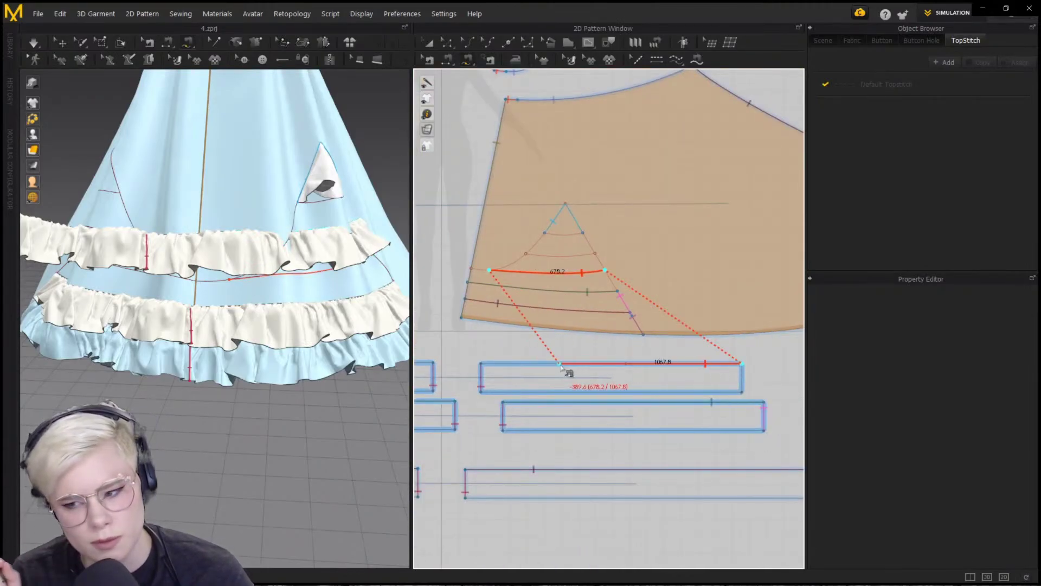
{"action": "scroll", "coordinate": [475, 275], "scroll_direction": "up", "scroll_amount": 3}
{"action": "left_click", "coordinate": [471, 269]}
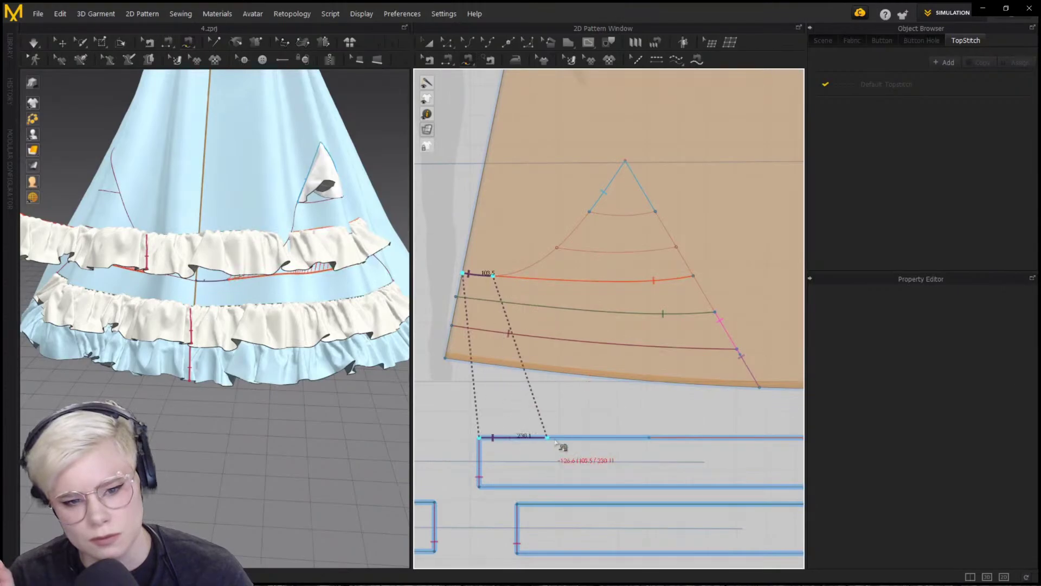
{"action": "left_click", "coordinate": [707, 431]}
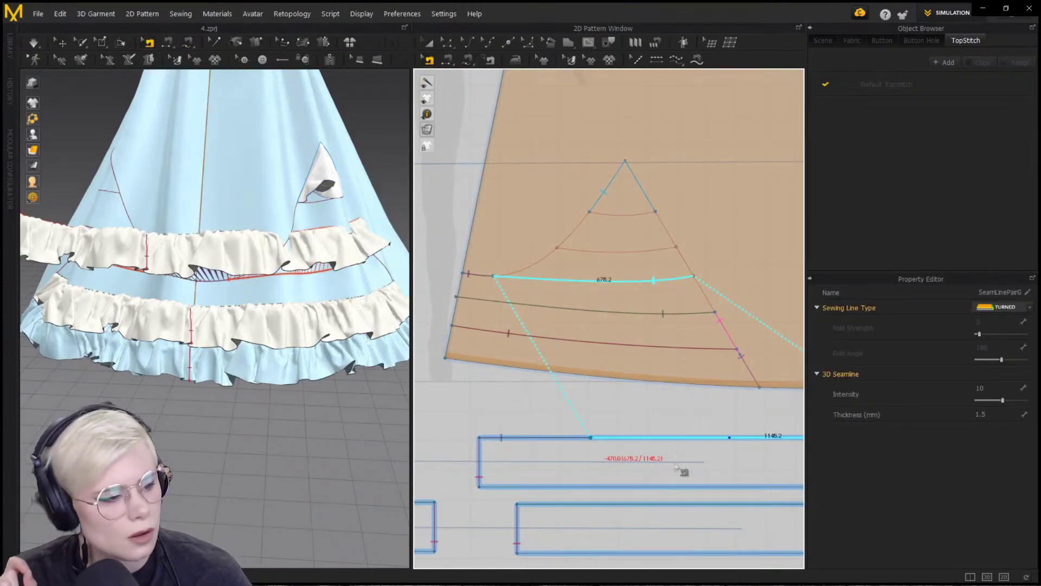
Lower the new ruffle tier in 3D toward its sewing line and simulate it, adjusting the drape on both halves
{"action": "scroll", "coordinate": [712, 446], "scroll_direction": "down", "scroll_amount": 4}
{"action": "middle_click_drag", "start_coordinate": [712, 446], "coordinate": [651, 421]}
{"action": "scroll", "coordinate": [623, 423], "scroll_direction": "up", "scroll_amount": 1}
{"action": "scroll", "coordinate": [472, 421], "scroll_direction": "up", "scroll_amount": 2}
{"action": "right_click_drag", "start_coordinate": [304, 347], "coordinate": [331, 380]}
{"action": "key", "text": "q"}
{"action": "left_click_drag", "start_coordinate": [353, 282], "coordinate": [368, 328]}
{"action": "left_click", "coordinate": [111, 321]}
{"action": "left_click", "coordinate": [178, 331]}
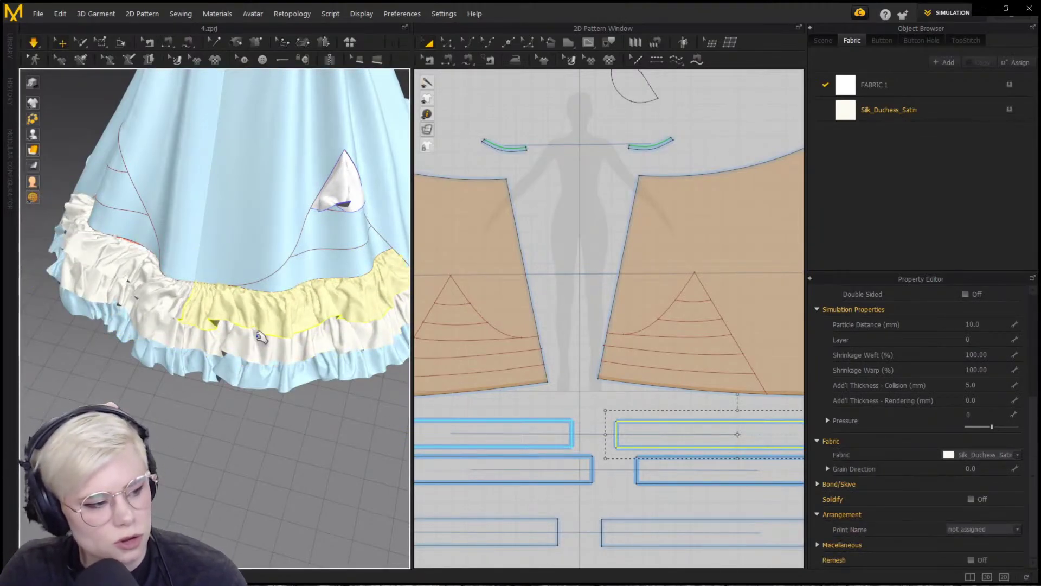
{"action": "right_click_drag", "start_coordinate": [220, 353], "coordinate": [286, 332]}
{"action": "left_click", "coordinate": [171, 358]}
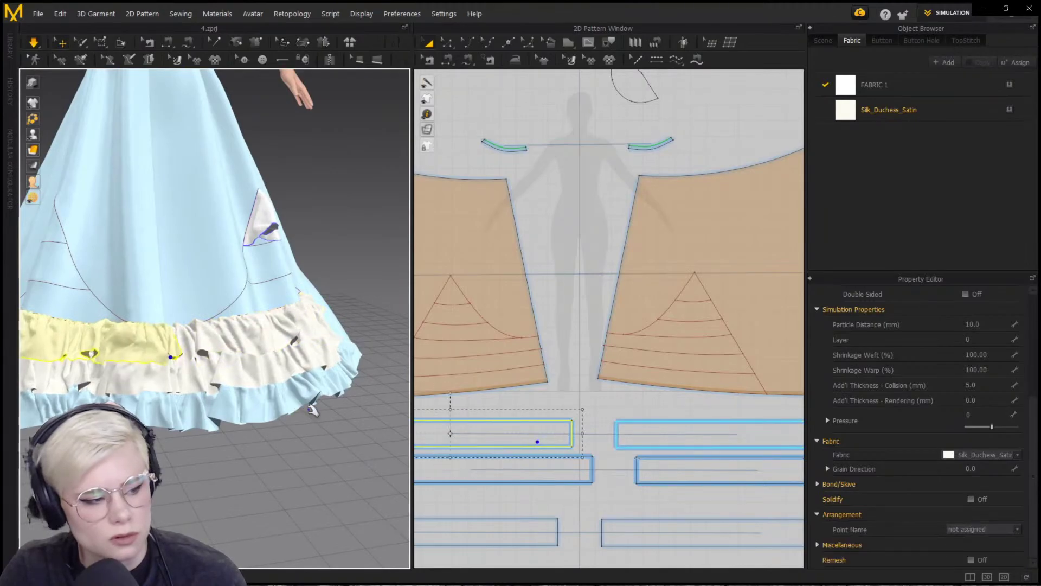
{"action": "key", "text": "space"}
Spread the upper two tiers of ruffle strips apart in the 2D layout, stacking them in separate rows below the skirt panels
{"action": "scroll", "coordinate": [551, 243], "scroll_direction": "down", "scroll_amount": 3}
{"action": "left_click_drag", "start_coordinate": [541, 414], "coordinate": [489, 434]}
{"action": "left_click_drag", "start_coordinate": [684, 410], "coordinate": [685, 430]}
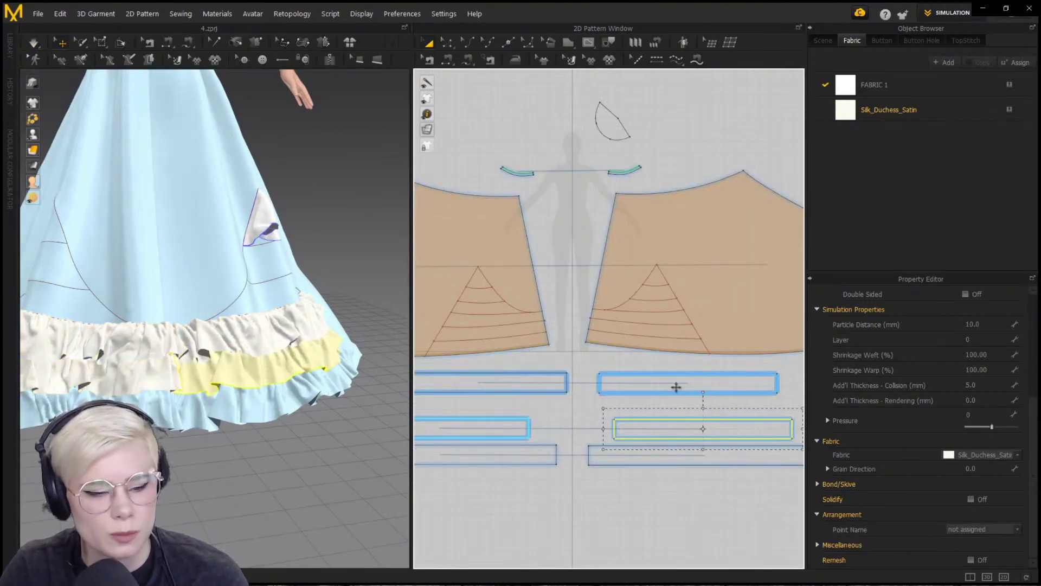
{"action": "left_click_drag", "start_coordinate": [676, 388], "coordinate": [696, 398]}
{"action": "left_click_drag", "start_coordinate": [532, 383], "coordinate": [504, 397]}
{"action": "left_click", "coordinate": [549, 375]}
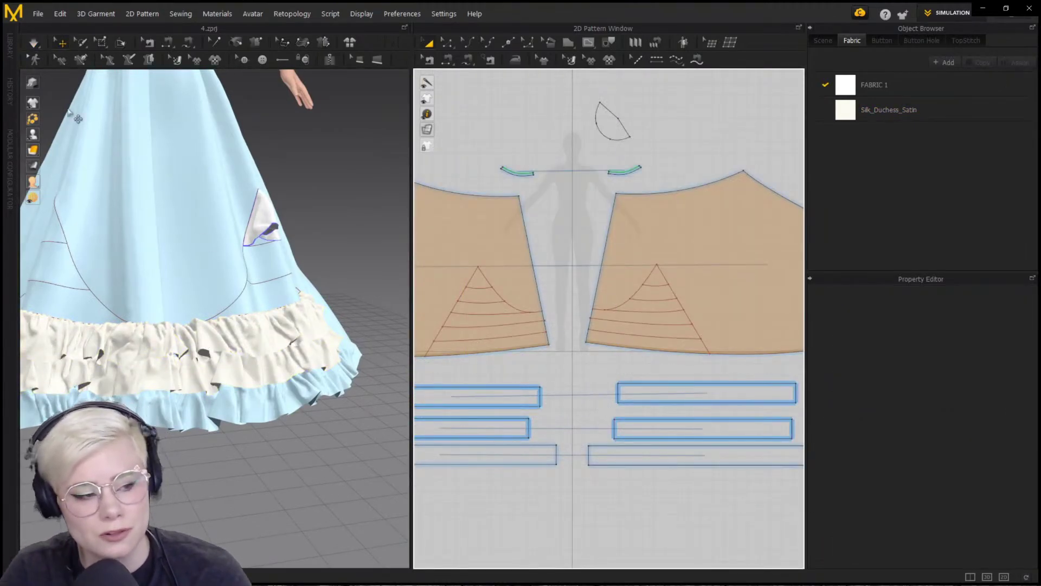
Simulate the garment and pull the upper ruffle tier sideways across the front of the skirt to untangle it
{"action": "right_click_drag", "start_coordinate": [303, 179], "coordinate": [163, 216]}
{"action": "scroll", "coordinate": [163, 244], "scroll_direction": "up", "scroll_amount": 3}
{"action": "key", "text": "space"}
{"action": "left_click_drag", "start_coordinate": [158, 351], "coordinate": [61, 353]}
{"action": "mouse_move", "coordinate": [147, 414]}
{"action": "right_mouse_down"}
{"action": "mouse_move", "coordinate": [184, 418]}
{"action": "mouse_move", "coordinate": [158, 404]}
{"action": "right_mouse_up"}
{"action": "key", "text": "space"}
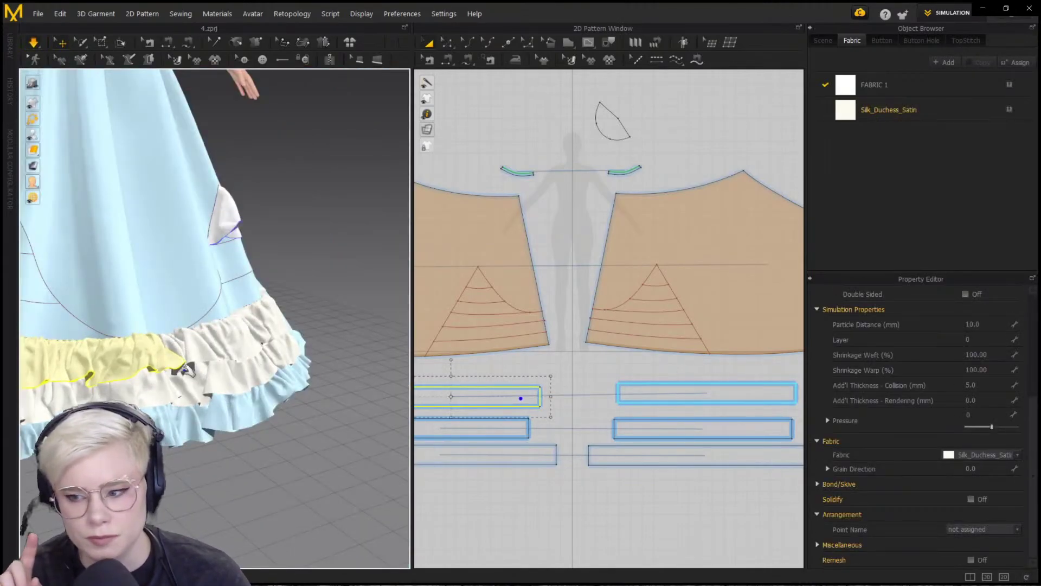
Stop the simulation and move the tangled ruffle pieces outward in 3D, clear of the skirt and of each other
{"action": "key", "text": "space"}
{"action": "left_click_drag", "start_coordinate": [212, 389], "coordinate": [239, 404]}
{"action": "right_click_drag", "start_coordinate": [238, 404], "coordinate": [190, 398]}
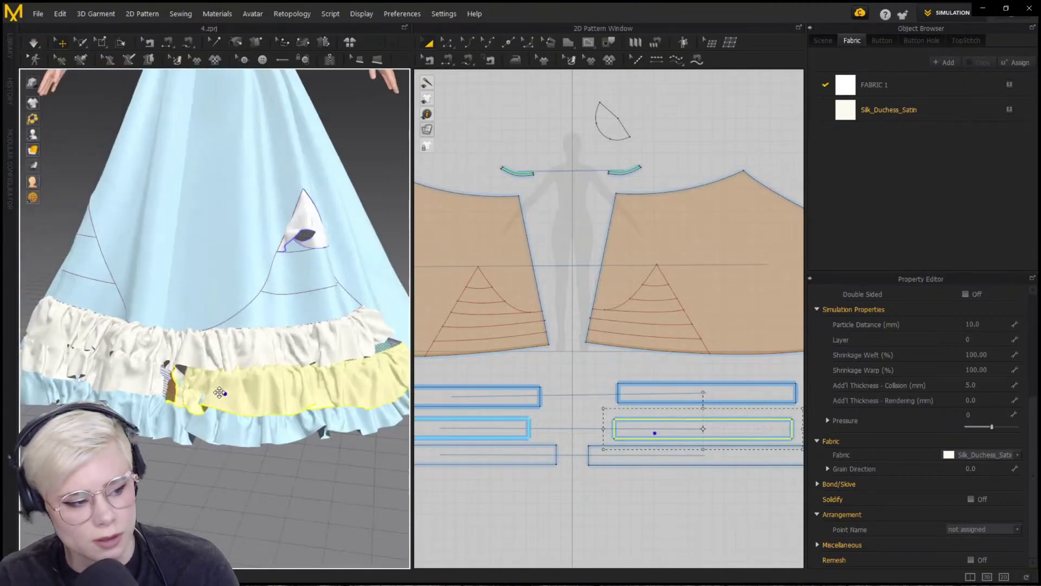
{"action": "left_click_drag", "start_coordinate": [206, 388], "coordinate": [223, 398]}
{"action": "right_click_drag", "start_coordinate": [244, 402], "coordinate": [190, 401]}
{"action": "left_click_drag", "start_coordinate": [238, 402], "coordinate": [261, 419]}
{"action": "mouse_move", "coordinate": [168, 415]}
{"action": "right_mouse_down"}
{"action": "mouse_move", "coordinate": [228, 409]}
{"action": "mouse_move", "coordinate": [174, 412]}
{"action": "right_mouse_up"}
{"action": "left_click_drag", "start_coordinate": [282, 434], "coordinate": [298, 447]}
{"action": "right_click_drag", "start_coordinate": [304, 439], "coordinate": [244, 429]}
{"action": "left_click_drag", "start_coordinate": [234, 388], "coordinate": [238, 447]}
{"action": "right_click_drag", "start_coordinate": [371, 486], "coordinate": [293, 380]}
{"action": "left_click", "coordinate": [285, 375]}
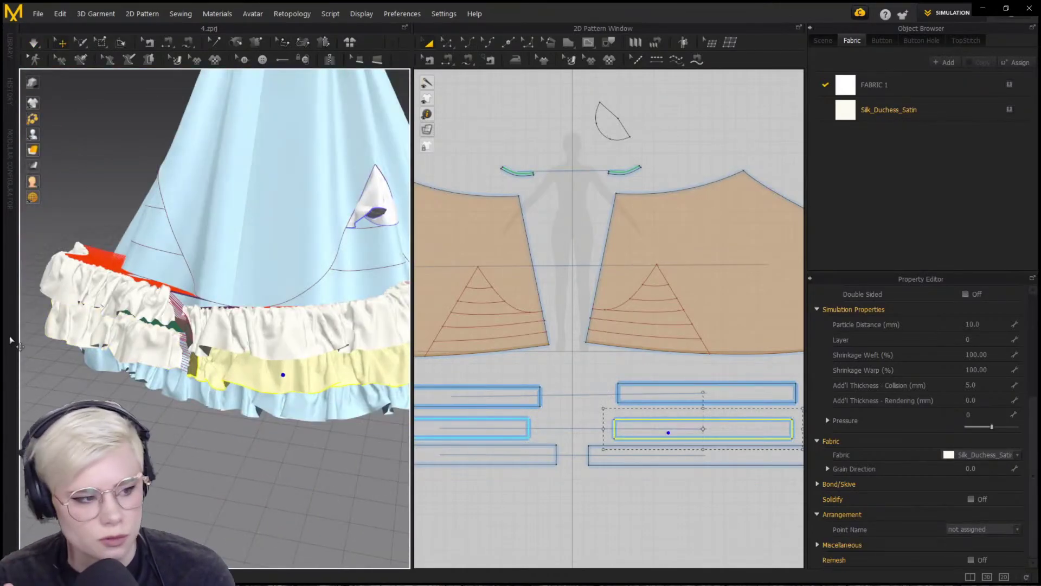
Simulate the repositioned ruffle tiers and tug the middle tier at the center front to settle its gathers
{"action": "key", "text": "space"}
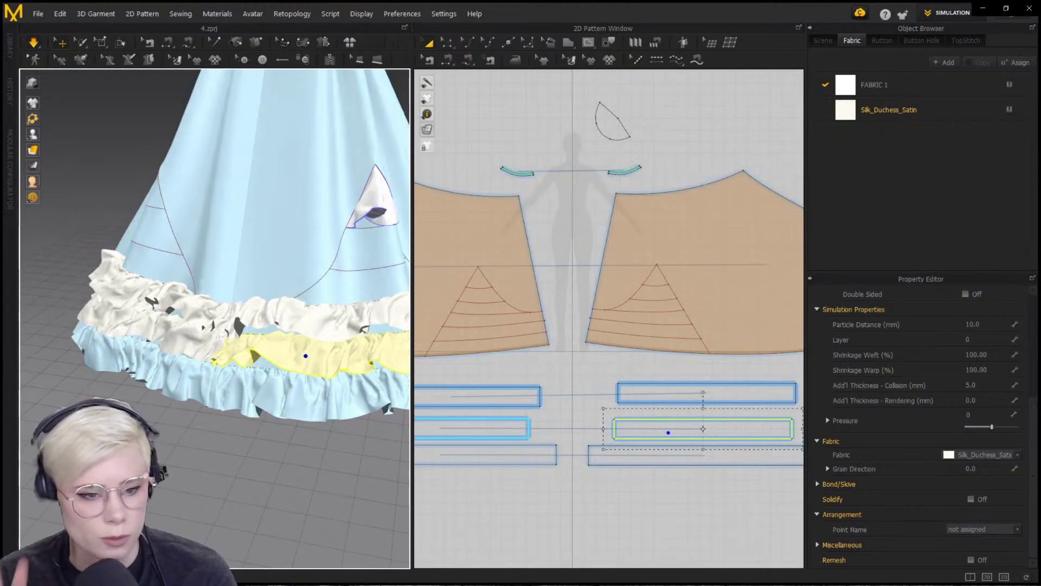
{"action": "right_click_drag", "start_coordinate": [361, 388], "coordinate": [311, 391]}
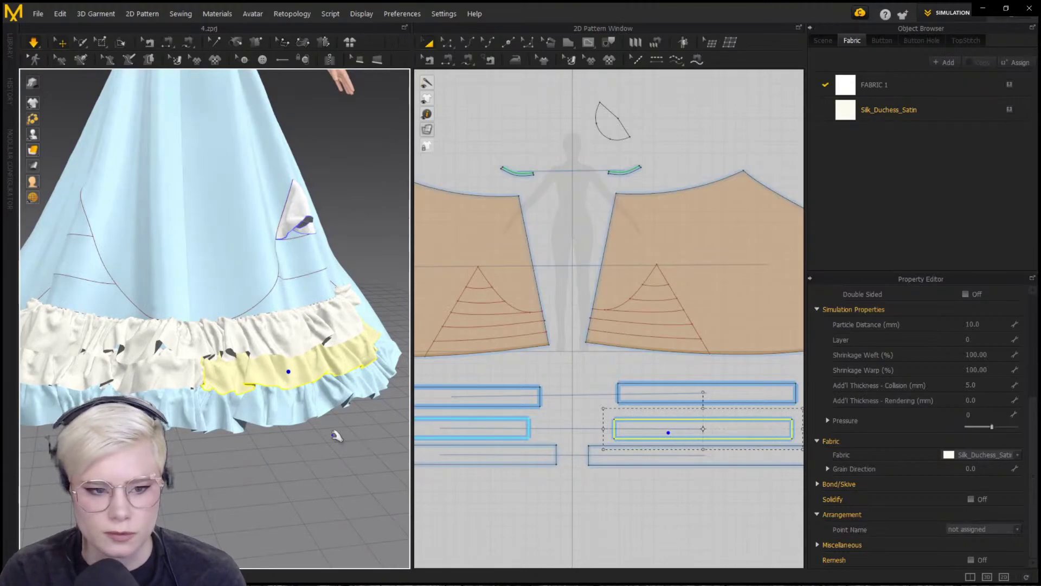
{"action": "left_click_drag", "start_coordinate": [209, 385], "coordinate": [218, 376]}
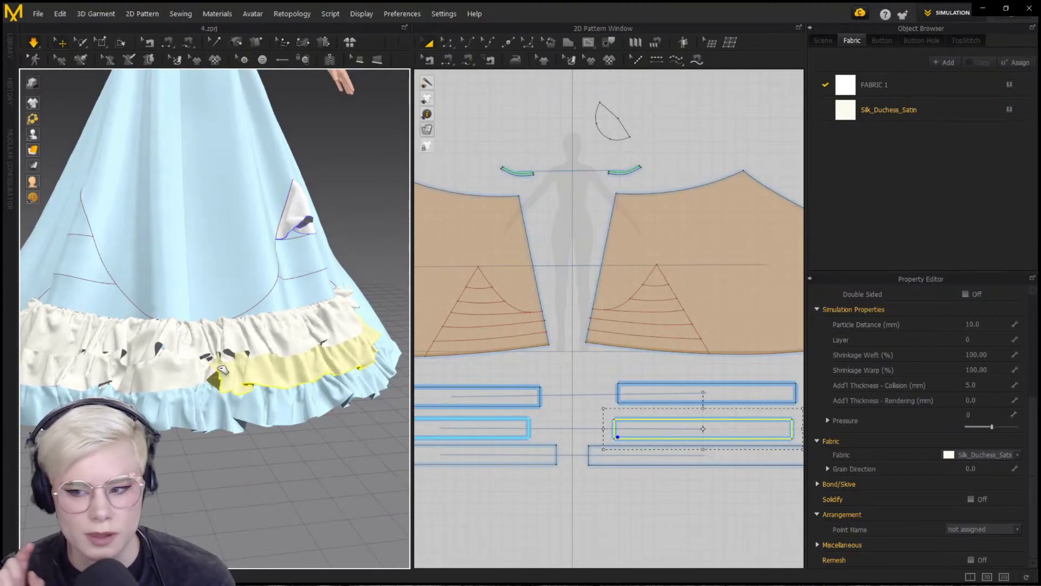
Box-select the mesh at the outer end of the top ruffle strip, pull it clear of the skirt in 3D and resimulate
{"action": "right_click_drag", "start_coordinate": [340, 386], "coordinate": [225, 398]}
{"action": "middle_click_drag", "start_coordinate": [772, 439], "coordinate": [615, 382]}
{"action": "left_click", "coordinate": [34, 43]}
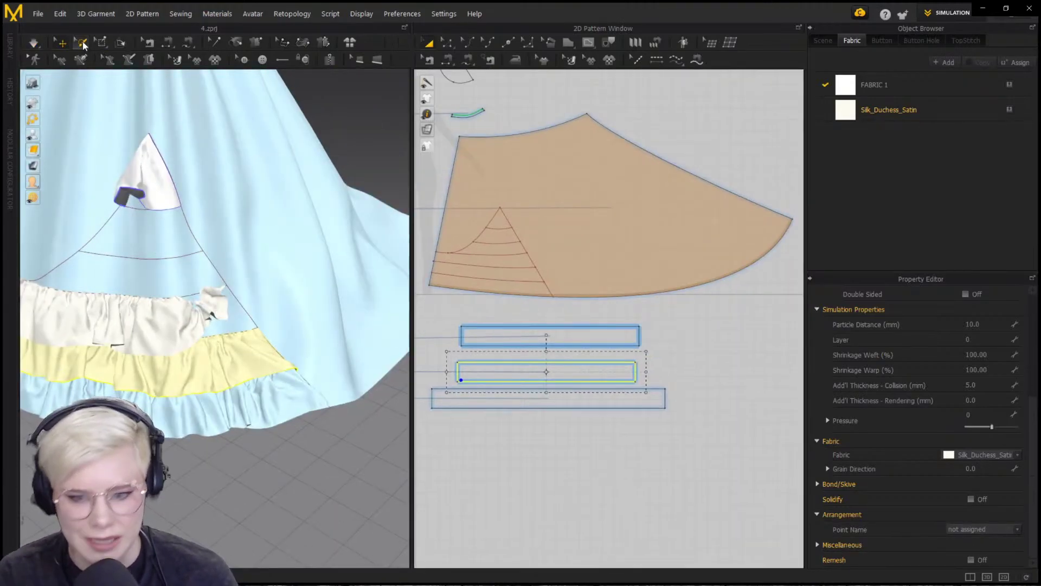
{"action": "left_click_drag", "start_coordinate": [619, 318], "coordinate": [651, 354]}
{"action": "right_click_drag", "start_coordinate": [325, 122], "coordinate": [262, 136]}
{"action": "left_click_drag", "start_coordinate": [202, 244], "coordinate": [288, 234]}
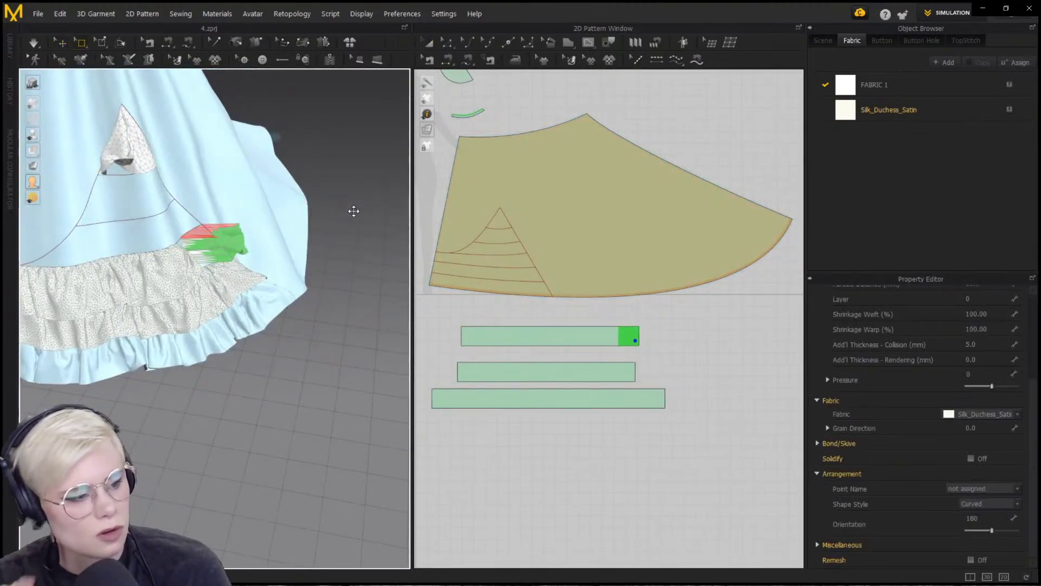
{"action": "left_click_drag", "start_coordinate": [619, 319], "coordinate": [584, 353]}
{"action": "right_click_drag", "start_coordinate": [293, 272], "coordinate": [337, 288]}
{"action": "left_click_drag", "start_coordinate": [225, 260], "coordinate": [265, 238]}
{"action": "key", "text": "space"}
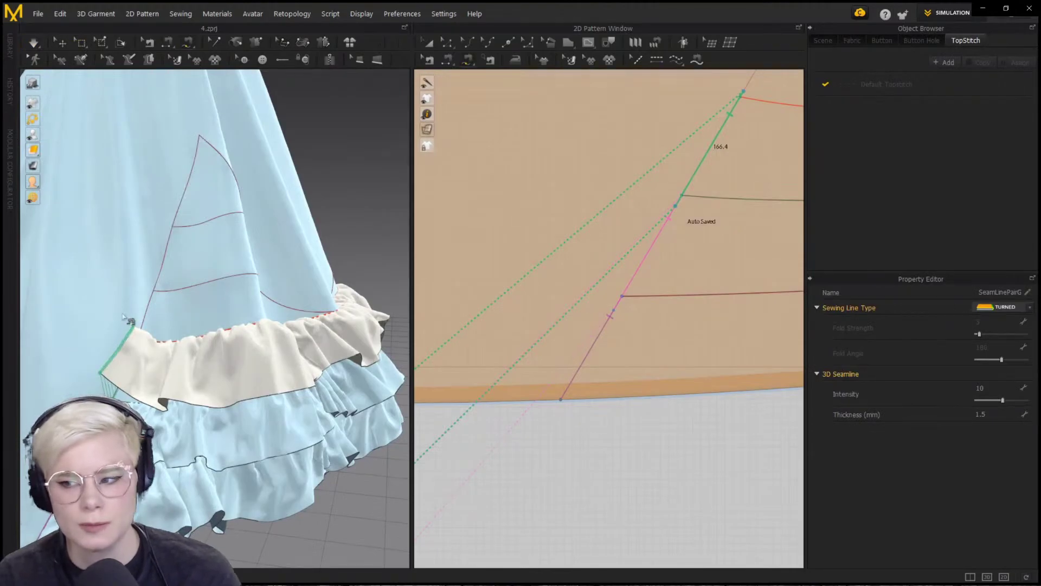
Simulate the upper ruffle tier with its sewn side edges, stop the simulation and freeze both halves of the tier
{"action": "left_click", "coordinate": [32, 44]}
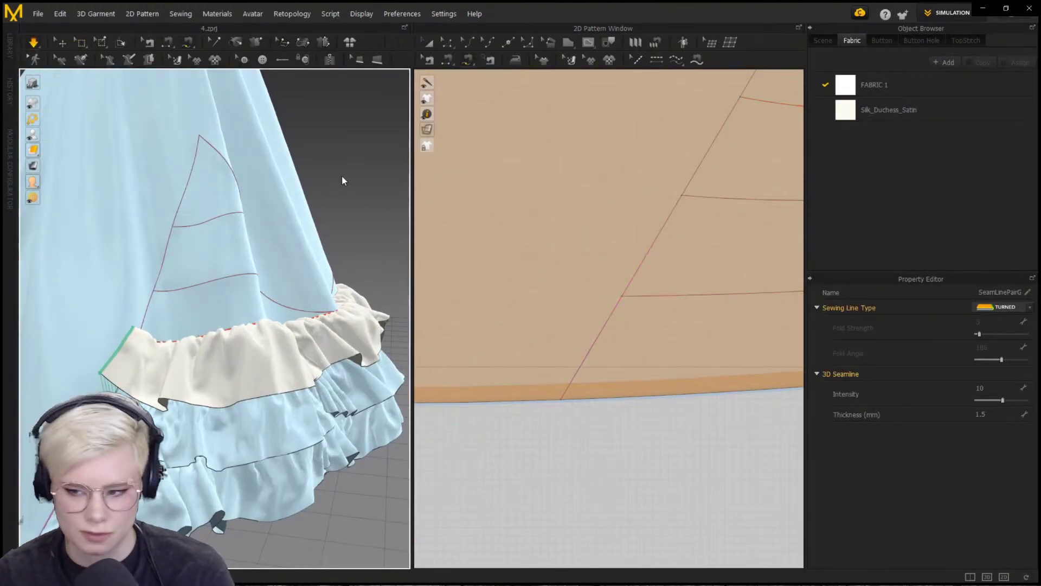
{"action": "scroll", "coordinate": [263, 312], "scroll_direction": "down", "scroll_amount": 4}
{"action": "right_click_drag", "start_coordinate": [263, 312], "coordinate": [223, 291]}
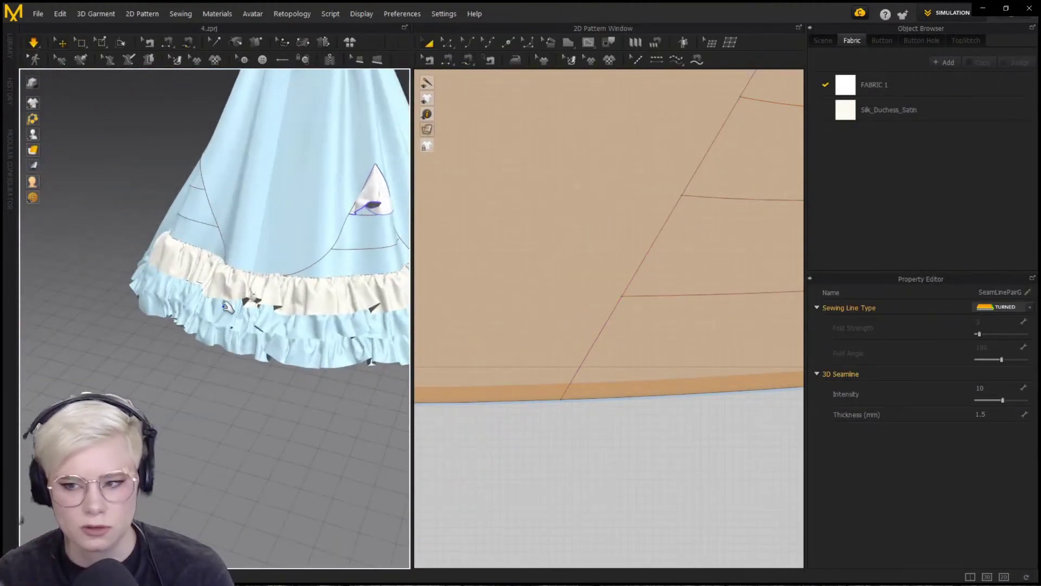
{"action": "key", "text": "m"}
{"action": "key", "text": "q"}
{"action": "left_click", "coordinate": [225, 286]}
{"action": "middle_click_drag", "start_coordinate": [244, 314], "coordinate": [145, 374]}
{"action": "scroll", "coordinate": [433, 331], "scroll_direction": "down", "scroll_amount": 5}
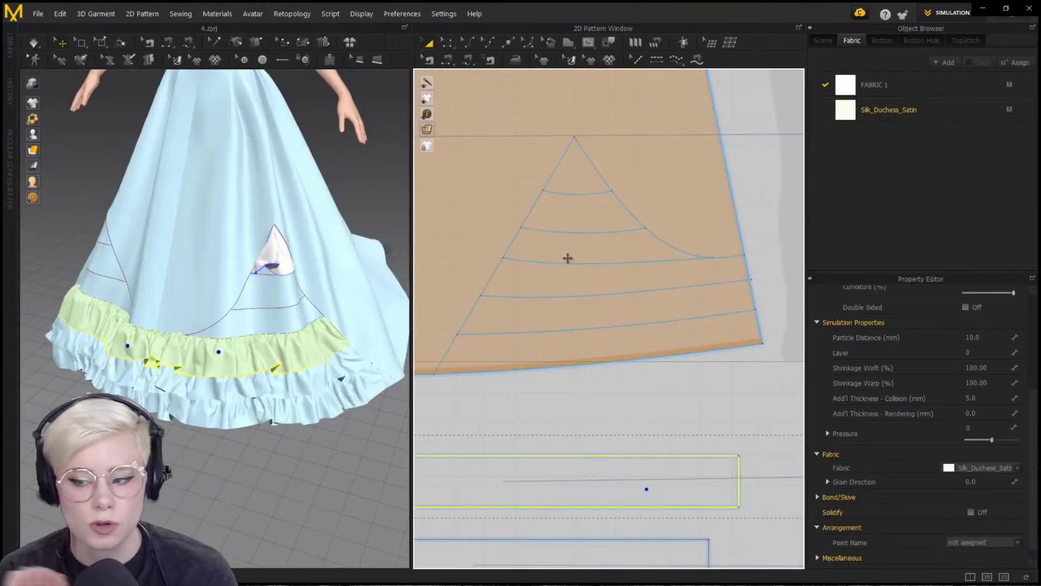
Check the length of the second internal line below the inset's peak and create an 800 mm wide rectangle near the hem
{"action": "scroll", "coordinate": [565, 254], "scroll_direction": "down", "scroll_amount": 2}
{"action": "key", "text": "z"}
{"action": "left_click", "coordinate": [582, 235]}
{"action": "scroll", "coordinate": [632, 278], "scroll_direction": "up", "scroll_amount": 1}
{"action": "middle_click_drag", "start_coordinate": [632, 278], "coordinate": [594, 252]}
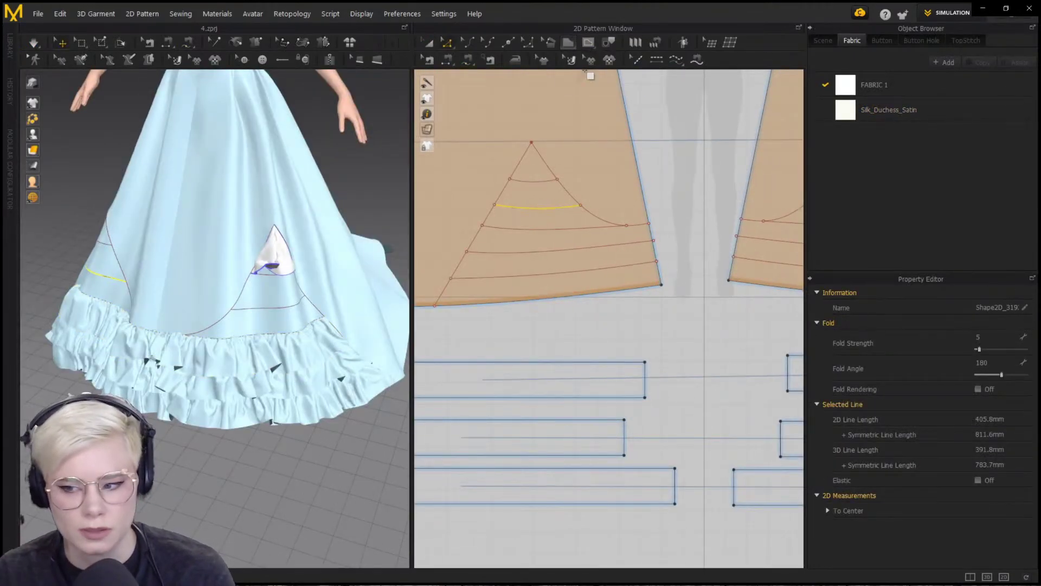
{"action": "key", "text": "s"}
{"action": "middle_click_drag", "start_coordinate": [522, 275], "coordinate": [590, 206]}
{"action": "left_click", "coordinate": [590, 206]}
{"action": "key", "text": "Escape"}
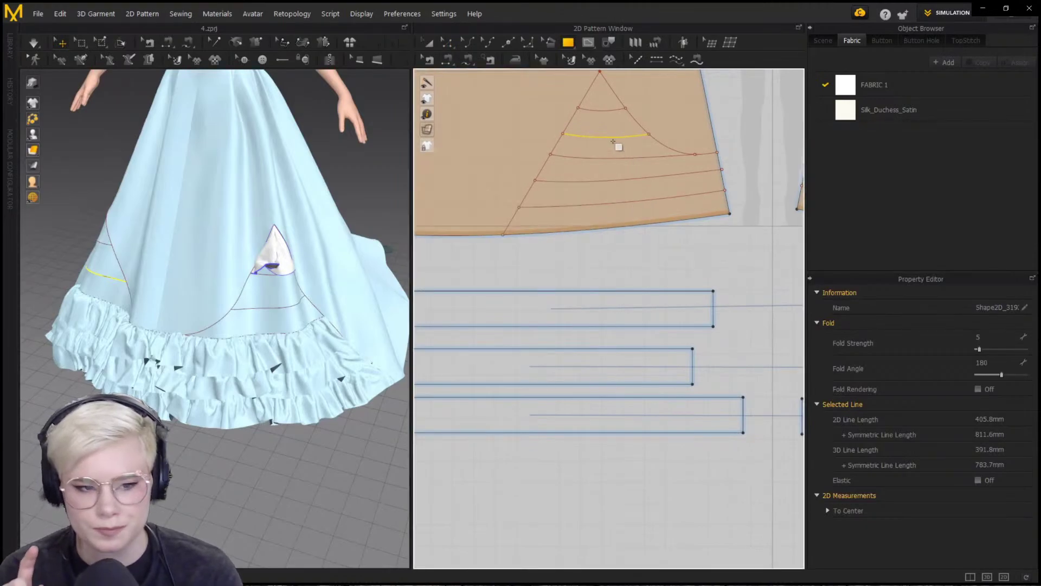
{"action": "left_click", "coordinate": [612, 266]}
{"action": "key", "text": "Return"}
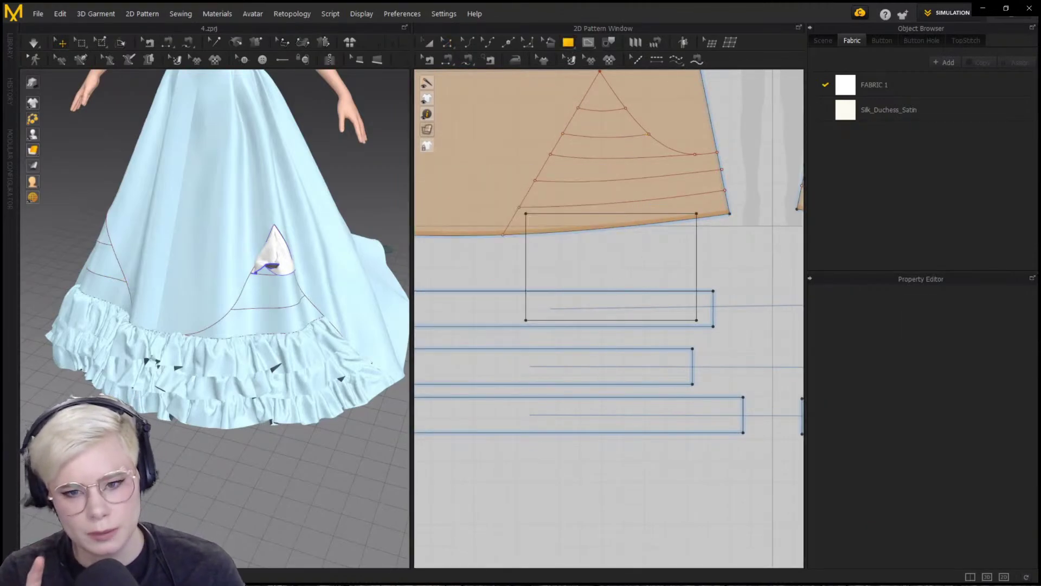
{"action": "left_click", "coordinate": [428, 43]}
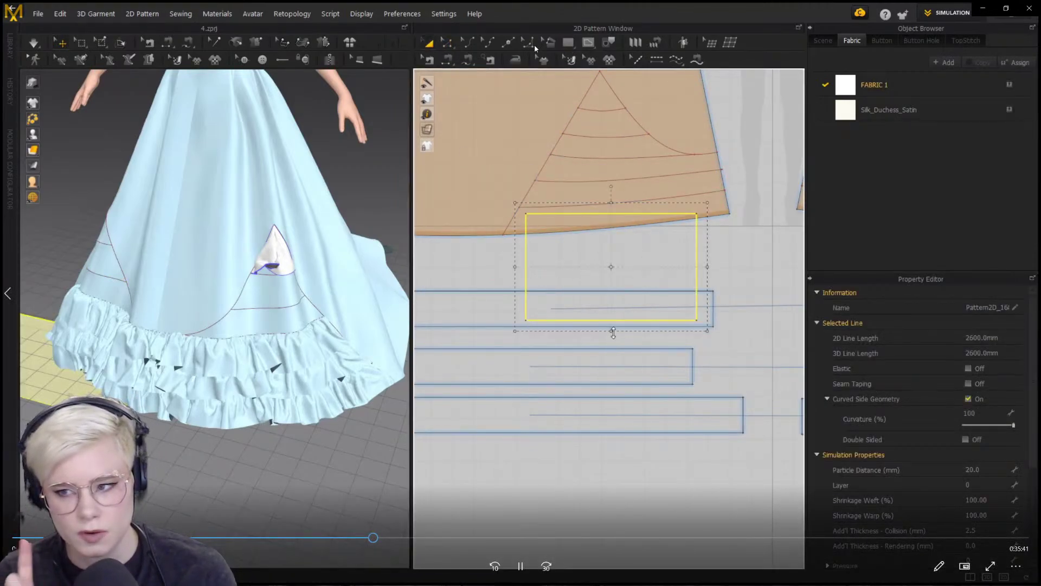
Flatten the new rectangle into a narrow strip and sew its top edge to the second internal line below the peak
{"action": "left_click_drag", "start_coordinate": [612, 331], "coordinate": [646, 146]}
{"action": "scroll", "coordinate": [623, 166], "scroll_direction": "up", "scroll_amount": 3}
{"action": "middle_click_drag", "start_coordinate": [625, 167], "coordinate": [632, 229]}
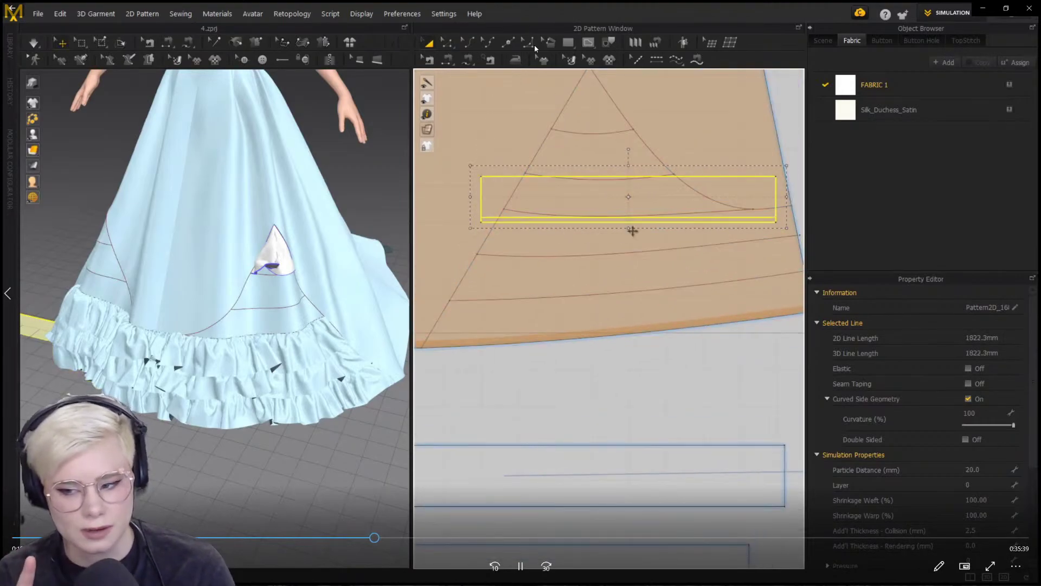
{"action": "key", "text": "n"}
{"action": "left_click", "coordinate": [662, 177]}
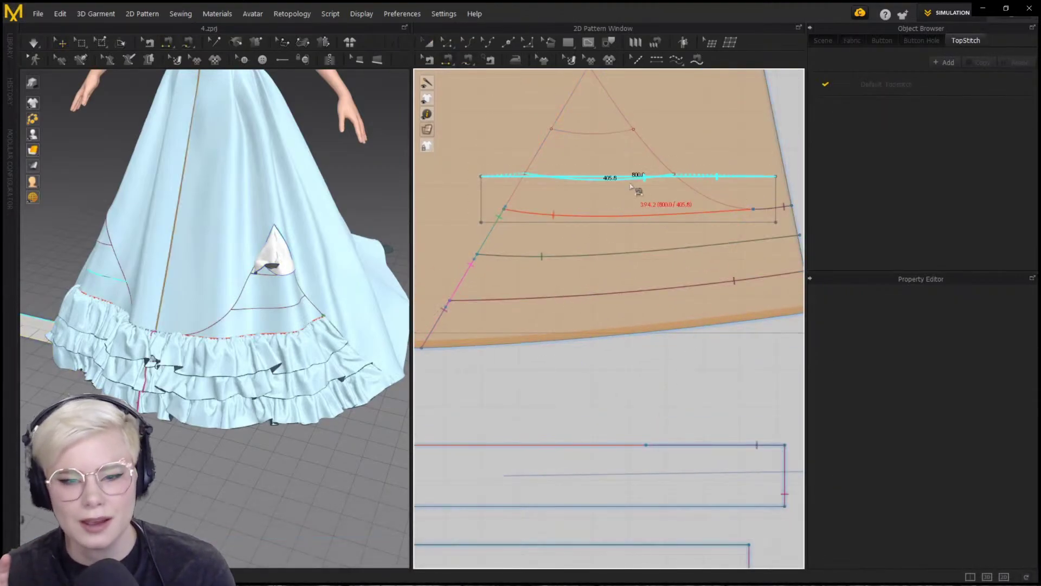
{"action": "left_click", "coordinate": [643, 210]}
Move the new strip below the skirt hem in 2D, place it in front of its sewing line in 3D and simulate it
{"action": "key", "text": "a"}
{"action": "scroll", "coordinate": [596, 202], "scroll_direction": "down", "scroll_amount": 3}
{"action": "left_click_drag", "start_coordinate": [594, 204], "coordinate": [594, 284]}
{"action": "right_click_drag", "start_coordinate": [228, 369], "coordinate": [293, 347]}
{"action": "right_click_drag", "start_coordinate": [282, 271], "coordinate": [346, 237]}
{"action": "left_click_drag", "start_coordinate": [238, 268], "coordinate": [202, 248]}
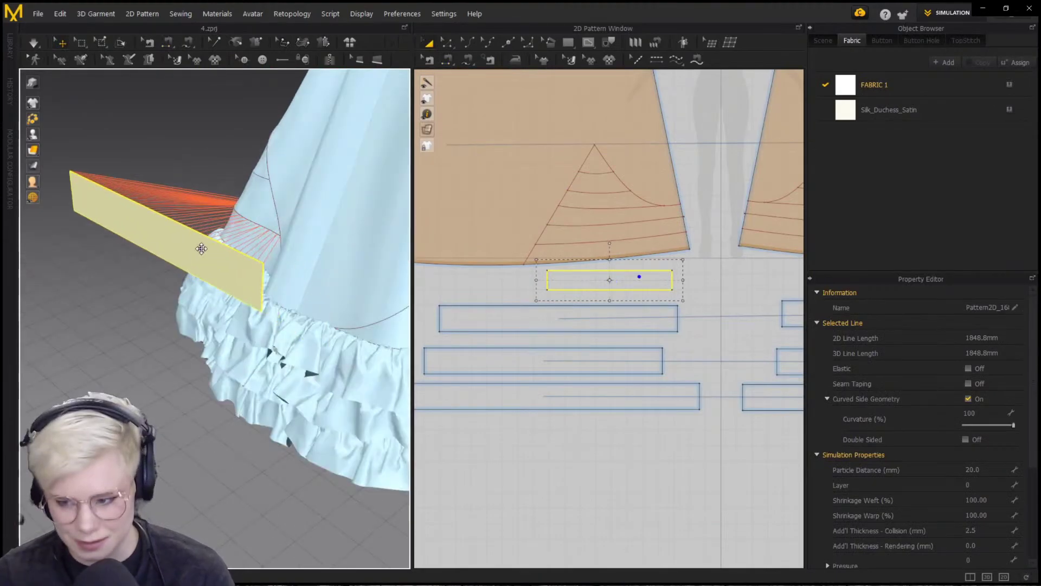
{"action": "key", "text": "space"}
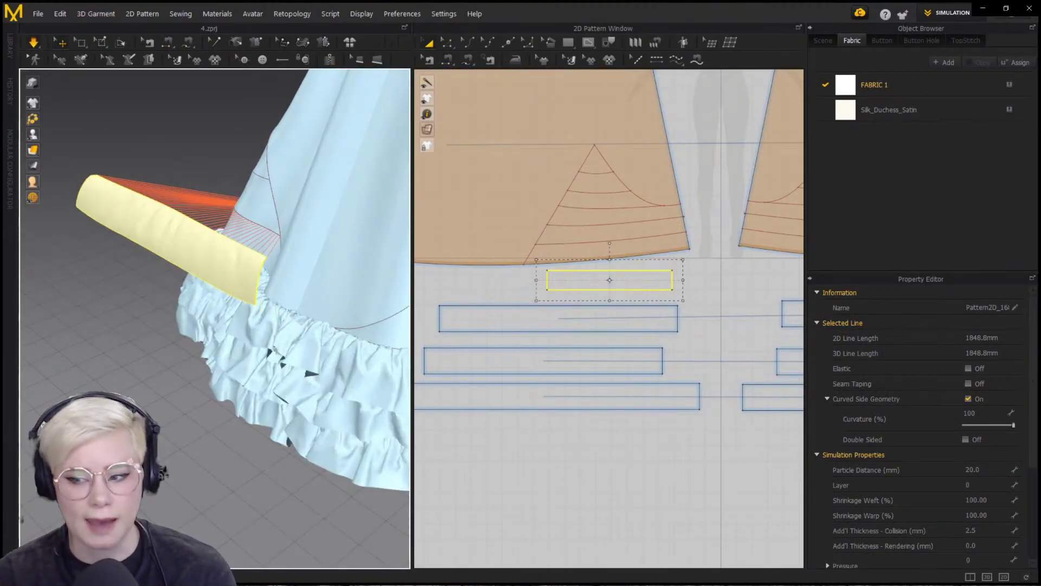
{"action": "right_click_drag", "start_coordinate": [369, 261], "coordinate": [206, 214]}
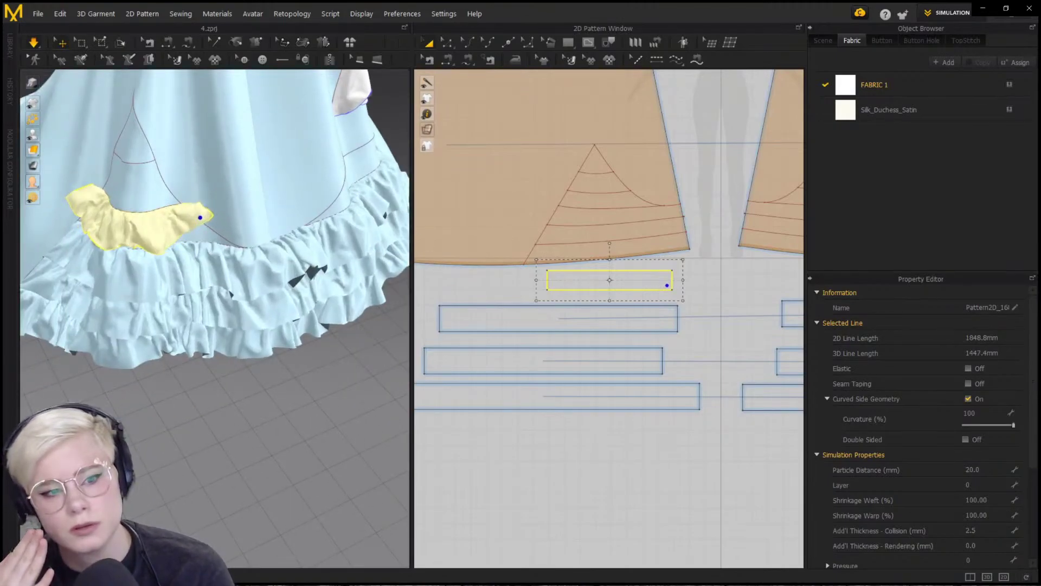
Increase the new ruffle strip's height to about 176.5 mm and resimulate it
{"action": "left_click_drag", "start_coordinate": [610, 301], "coordinate": [609, 306]}
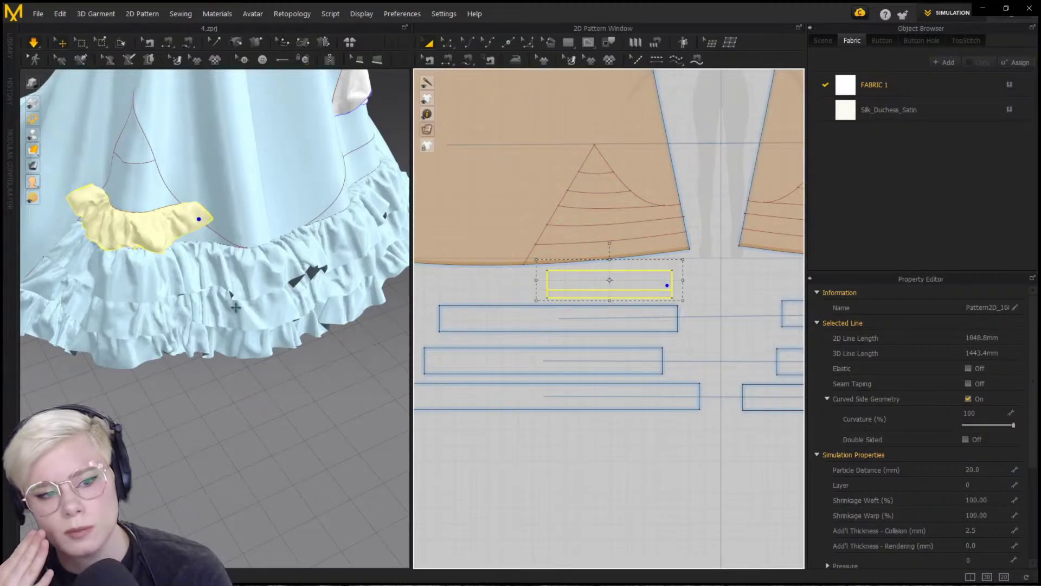
{"action": "right_click_drag", "start_coordinate": [236, 307], "coordinate": [272, 245]}
{"action": "key", "text": "space"}
{"action": "key", "text": "space"}
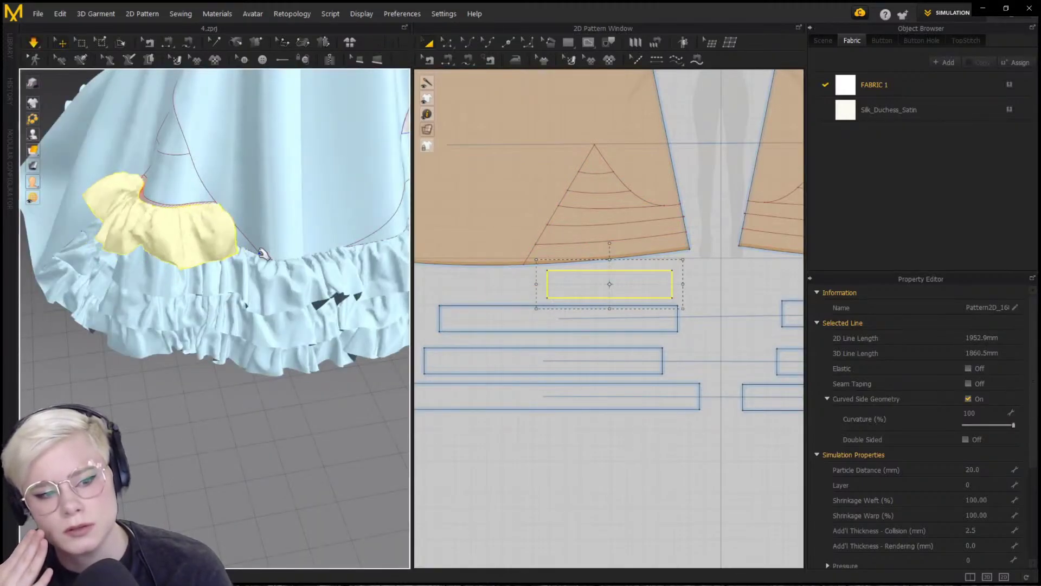
Free-sew the strip's 176.5 mm inner side edge to the inset's curved line, starting at the strip's sewing line, and simulate
{"action": "key", "text": "m"}
{"action": "left_click", "coordinate": [674, 271]}
{"action": "left_click", "coordinate": [672, 297]}
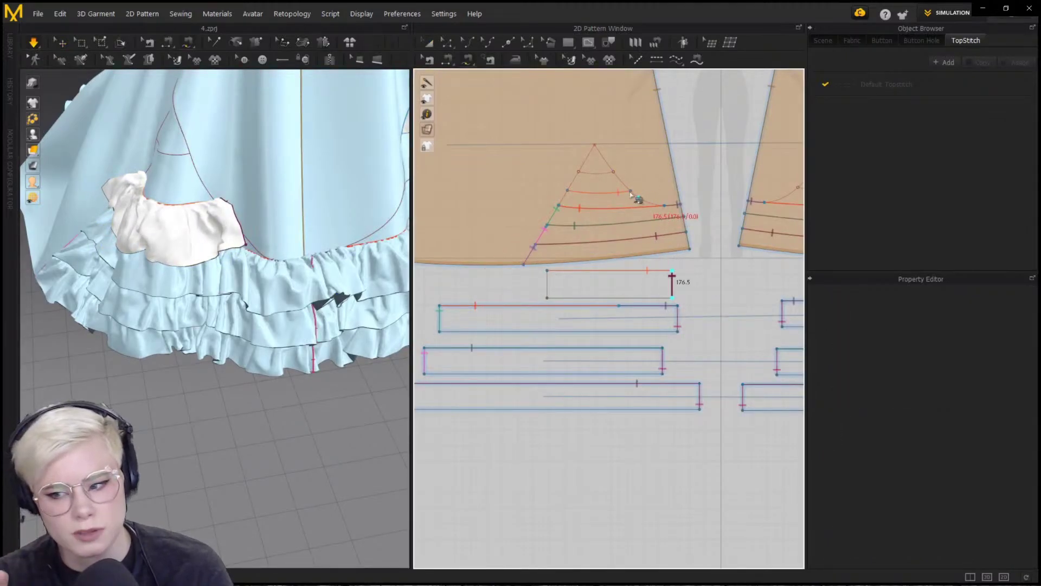
{"action": "scroll", "coordinate": [630, 195], "scroll_direction": "up", "scroll_amount": 4}
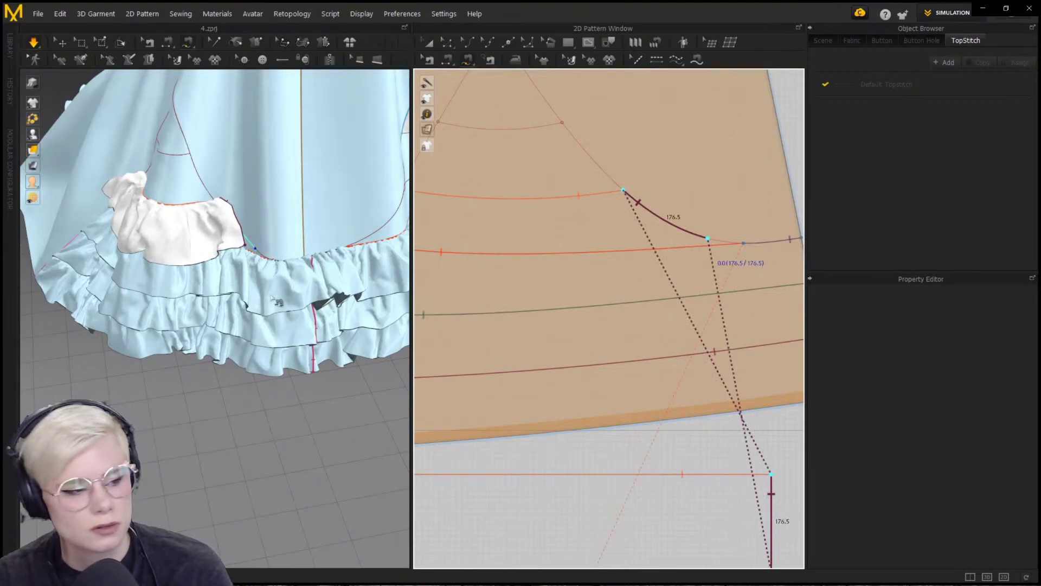
{"action": "left_click", "coordinate": [313, 298]}
{"action": "key", "text": "space"}
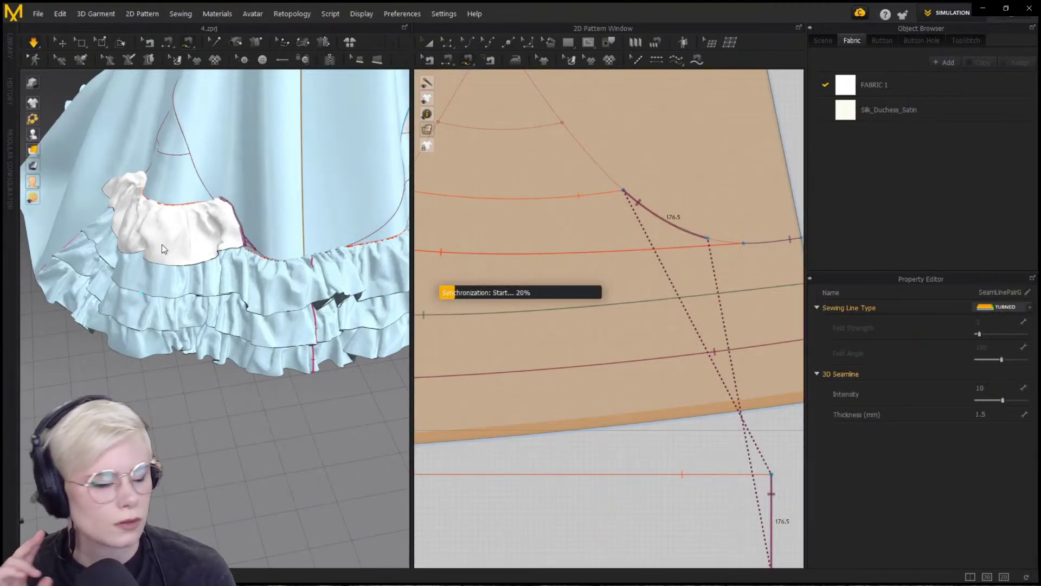
{"action": "right_click_drag", "start_coordinate": [227, 289], "coordinate": [290, 240]}
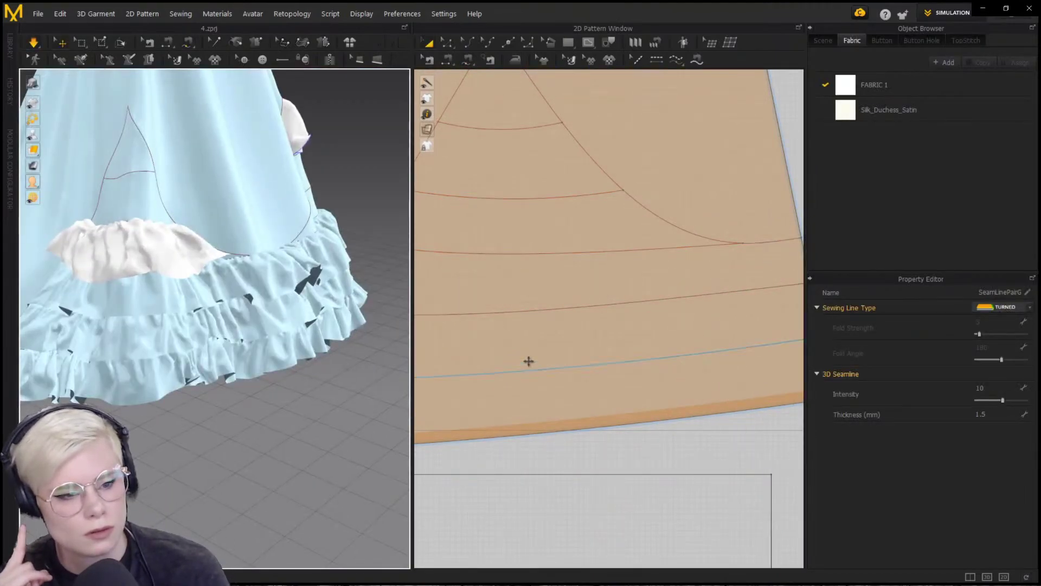
Raise the strip's lower outer corner slightly so its bottom edge tapers toward the outer side
{"action": "scroll", "coordinate": [528, 361], "scroll_direction": "down", "scroll_amount": 4}
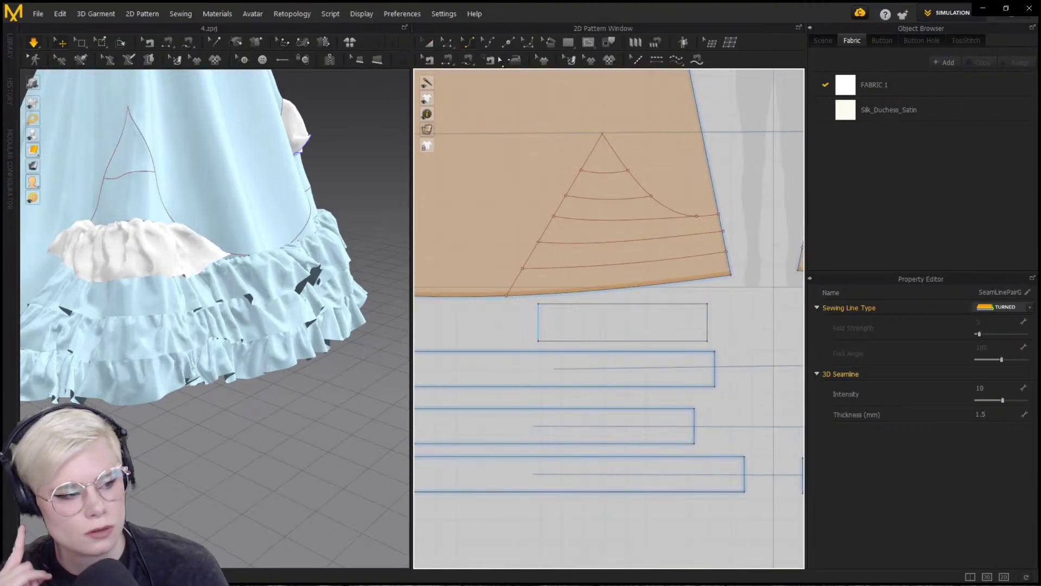
{"action": "left_click", "coordinate": [544, 341]}
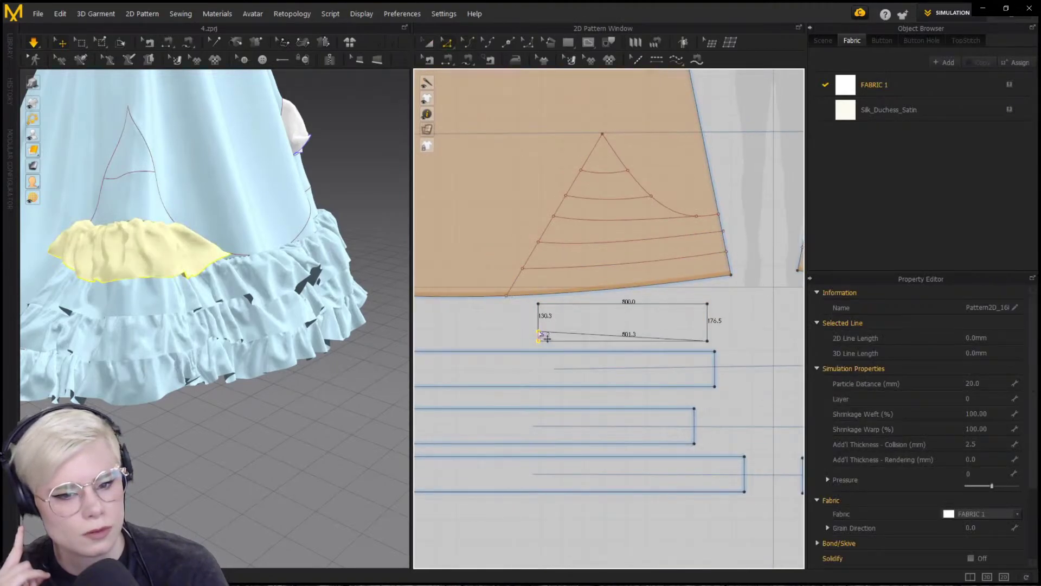
{"action": "right_click_drag", "start_coordinate": [167, 286], "coordinate": [177, 288]}
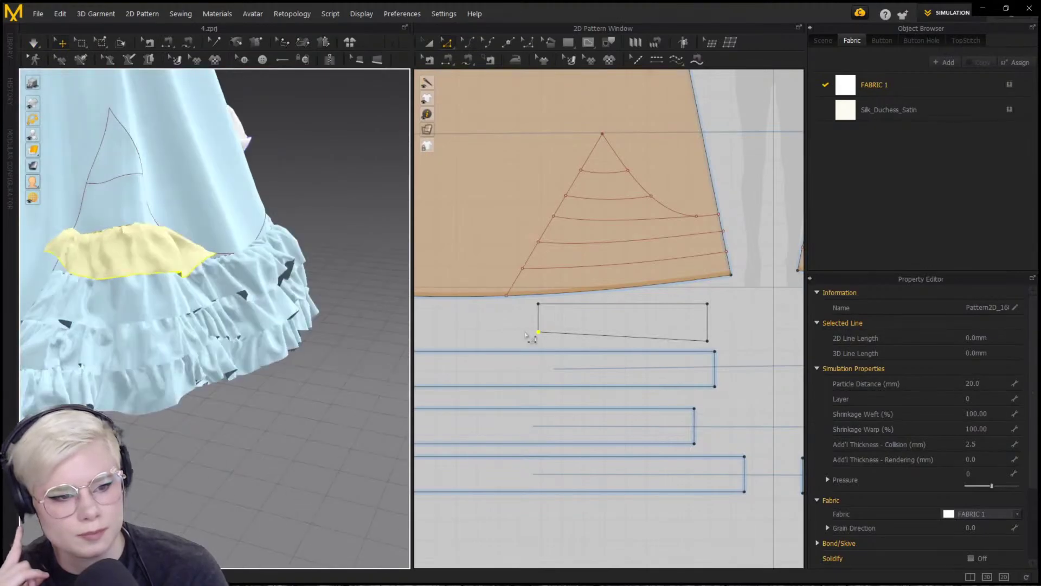
{"action": "left_click_drag", "start_coordinate": [538, 332], "coordinate": [538, 336]}
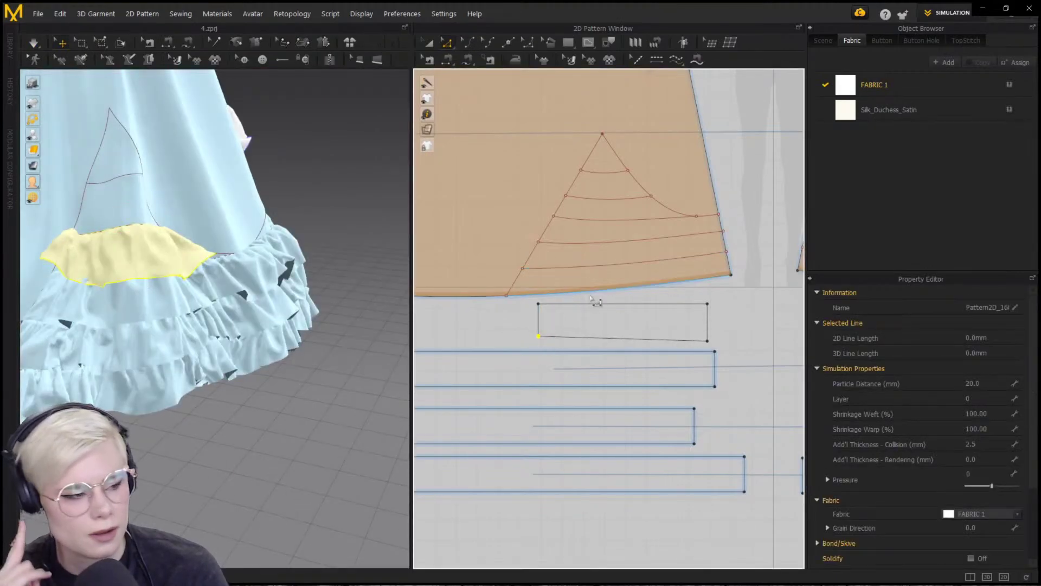
Duplicate the tapered strip as a symmetric copy with sewing and place the copy beside the opposite skirt panel
{"action": "key", "text": "a"}
{"action": "left_click", "coordinate": [629, 314]}
{"action": "key", "text": "ctrl+d"}
{"action": "scroll", "coordinate": [640, 312], "scroll_direction": "down", "scroll_amount": 5}
{"action": "middle_click_drag", "start_coordinate": [793, 287], "coordinate": [775, 284]}
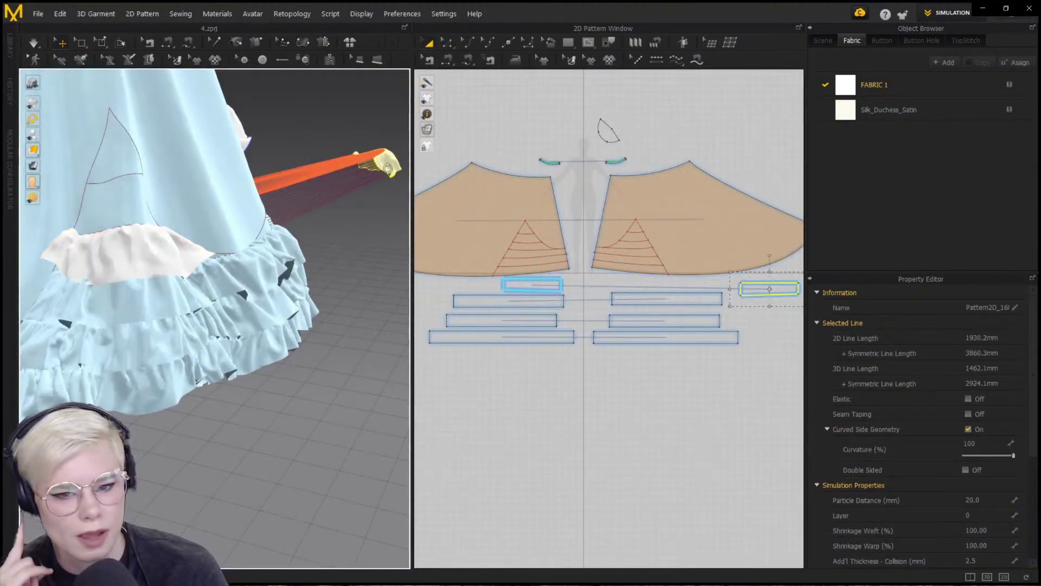
Simulate both halves of the new ruffle tier on the skirt and freeze them
{"action": "right_click_drag", "start_coordinate": [311, 241], "coordinate": [197, 240]}
{"action": "scroll", "coordinate": [197, 239], "scroll_direction": "down", "scroll_amount": 5}
{"action": "middle_click_drag", "start_coordinate": [130, 274], "coordinate": [256, 190]}
{"action": "key", "text": "space"}
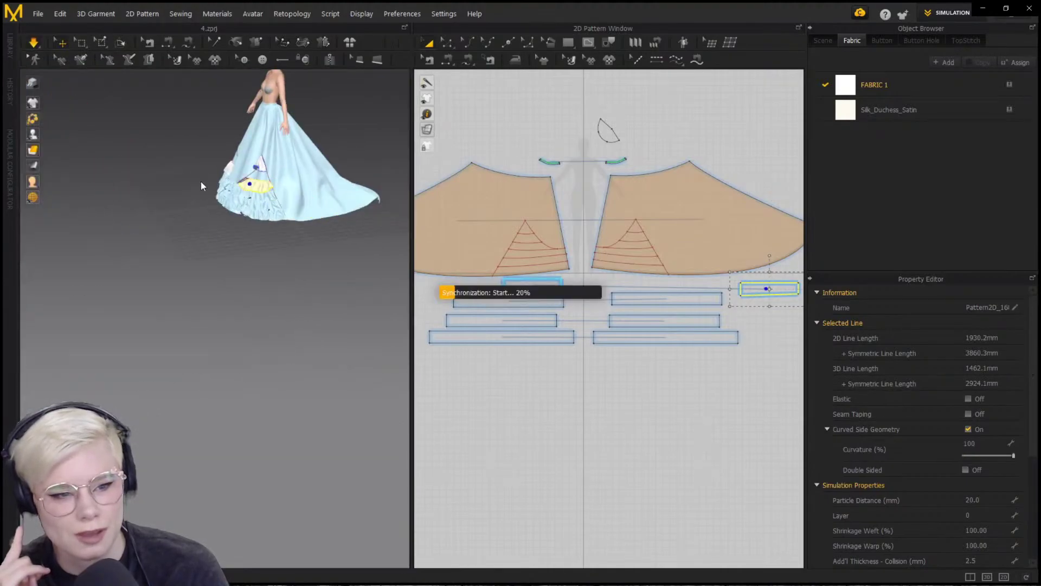
{"action": "key", "text": "2"}
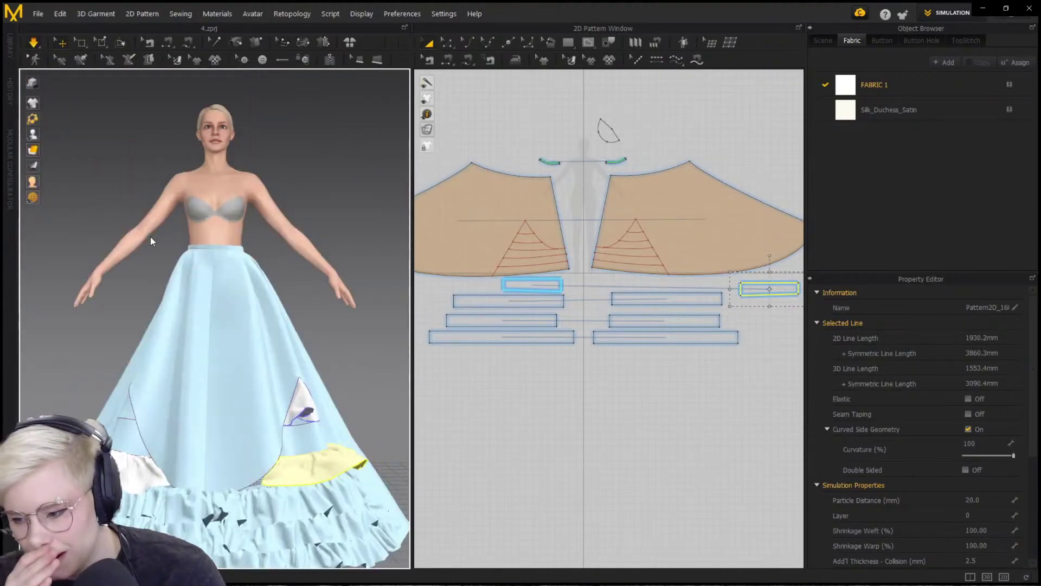
{"action": "middle_click_drag", "start_coordinate": [263, 381], "coordinate": [285, 302]}
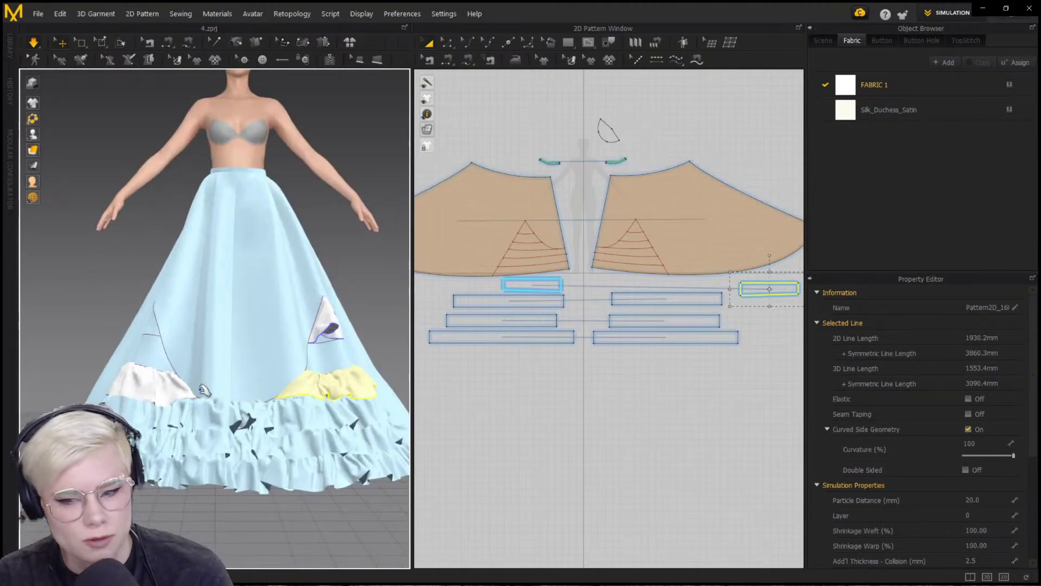
{"action": "right_click_drag", "start_coordinate": [305, 423], "coordinate": [355, 419]}
{"action": "right_click_drag", "start_coordinate": [279, 410], "coordinate": [305, 414]}
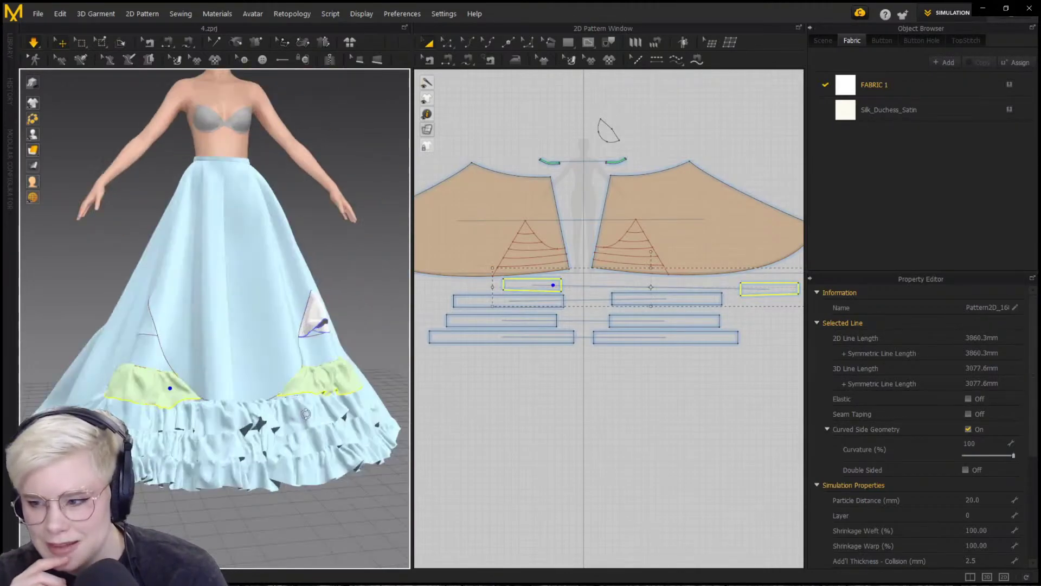
{"action": "scroll", "coordinate": [477, 282], "scroll_direction": "up", "scroll_amount": 5}
{"action": "key", "text": "Escape"}
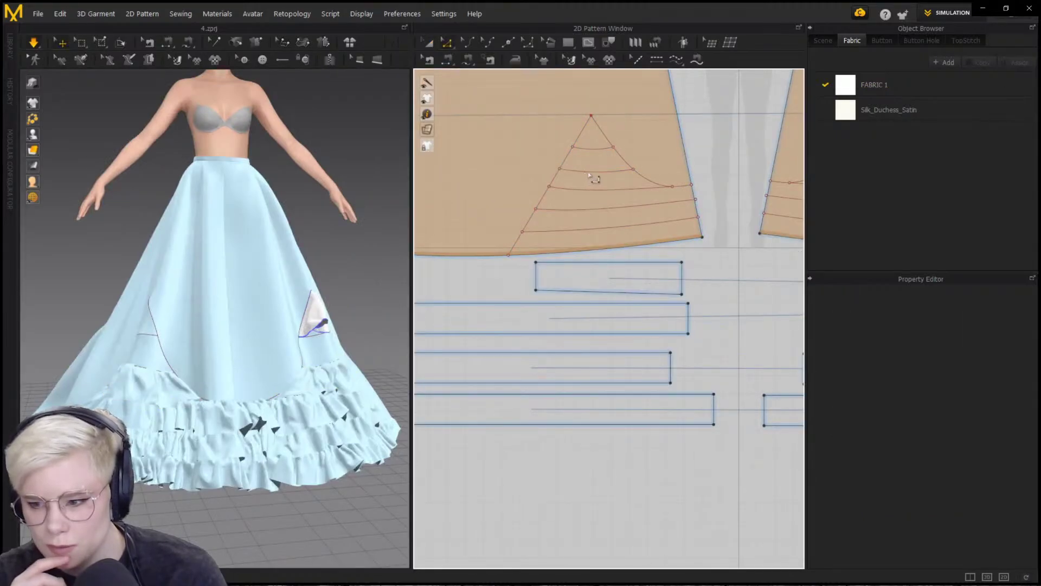
Check the length of the topmost internal line of the inset and start a rectangle for the next ruffle strip
{"action": "left_click", "coordinate": [596, 148]}
{"action": "key", "text": "s"}
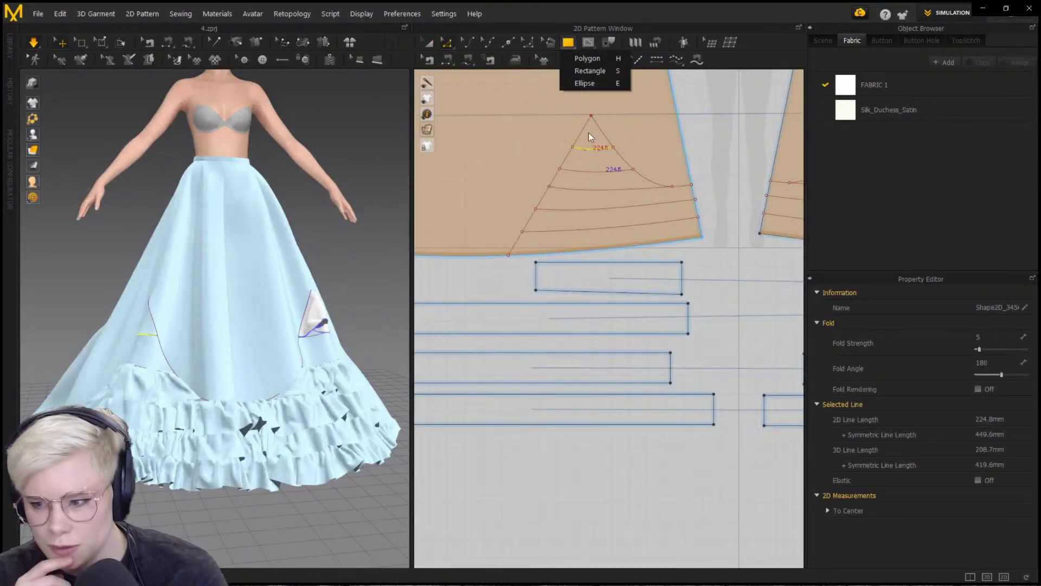
{"action": "left_click", "coordinate": [603, 71]}
{"action": "scroll", "coordinate": [515, 275], "scroll_direction": "down", "scroll_amount": 2}
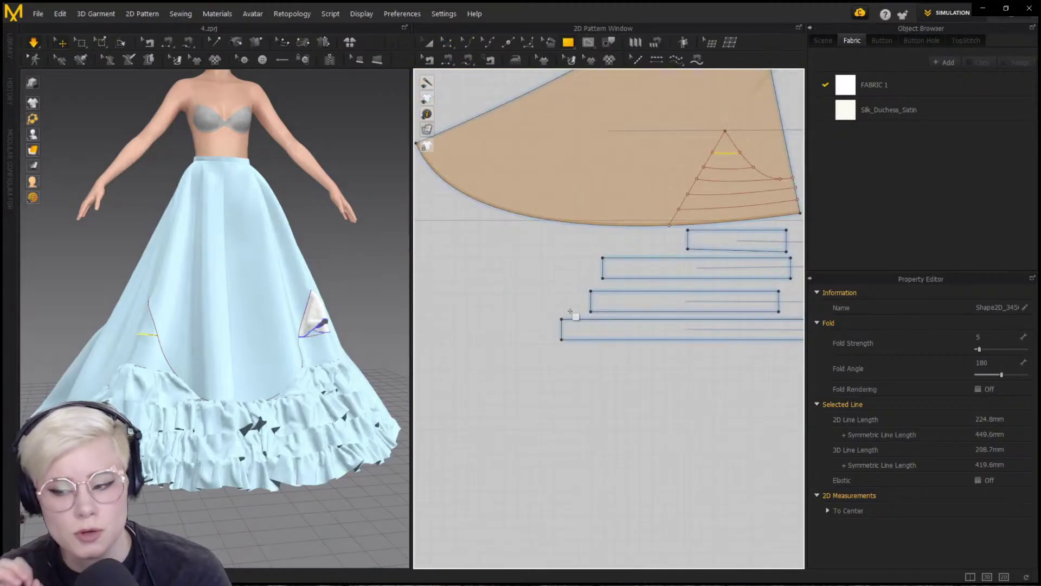
Create a 600 × 250 mm rectangular pattern piece in the empty area beside the ruffle strips
{"action": "left_click", "coordinate": [570, 311]}
{"action": "type", "text": "600"}
{"action": "double_click", "coordinate": [556, 234]}
{"action": "type", "text": "250"}
{"action": "key", "text": "Return"}
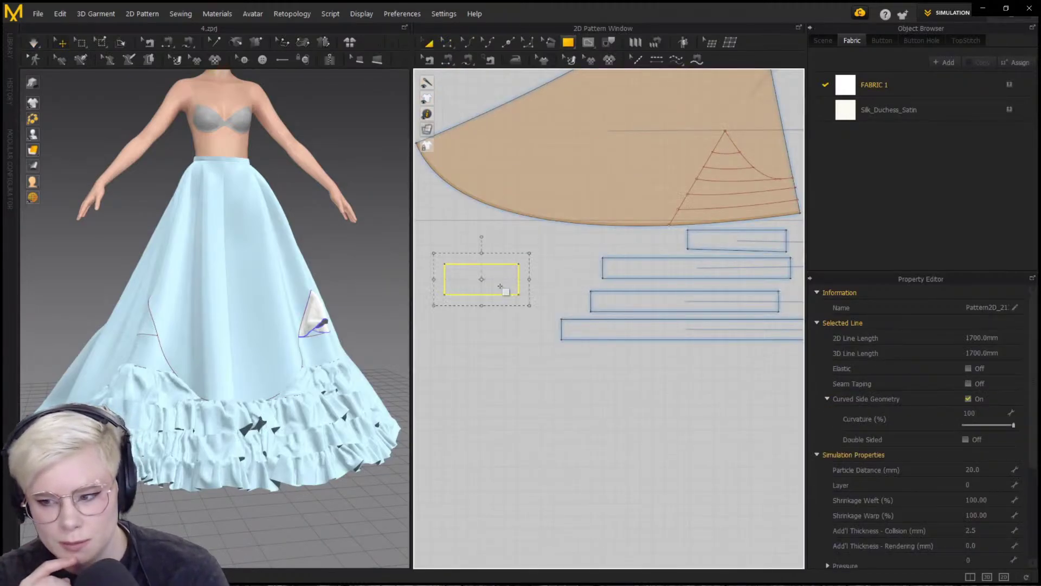
Sew the new rectangle's 600 mm top edge to the uppermost internal line of the skirt panel's triangle
{"action": "key", "text": "n"}
{"action": "left_click", "coordinate": [461, 263]}
{"action": "left_click", "coordinate": [497, 265]}
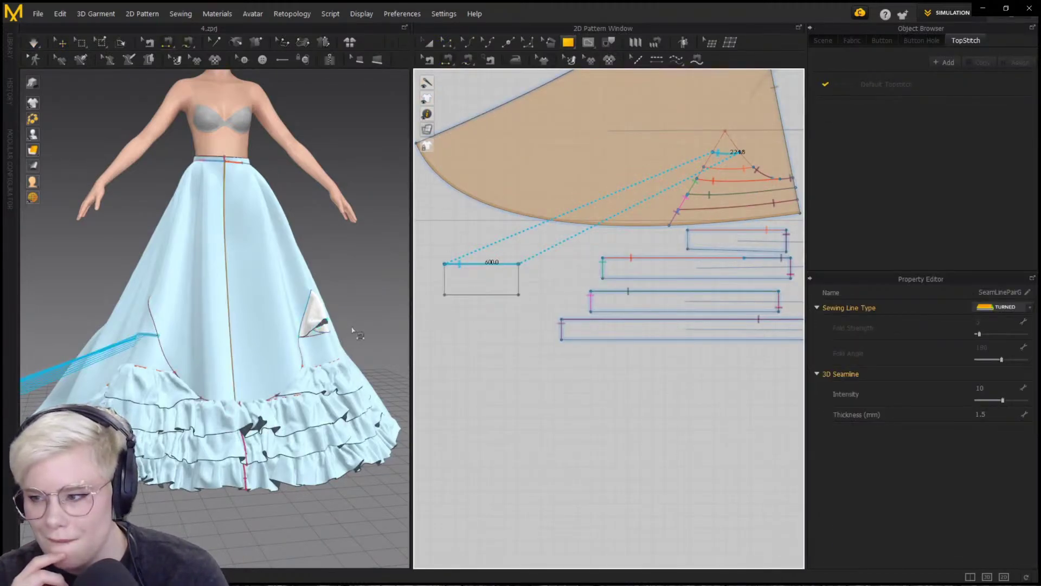
Orient the new rectangle in the 3D scene so it sits beside its seam on the skirt's side
{"action": "key", "text": "q"}
{"action": "right_click_drag", "start_coordinate": [356, 330], "coordinate": [379, 322]}
{"action": "scroll", "coordinate": [355, 330], "scroll_direction": "down", "scroll_amount": 5}
{"action": "right_click", "coordinate": [310, 287]}
{"action": "left_click", "coordinate": [386, 338]}
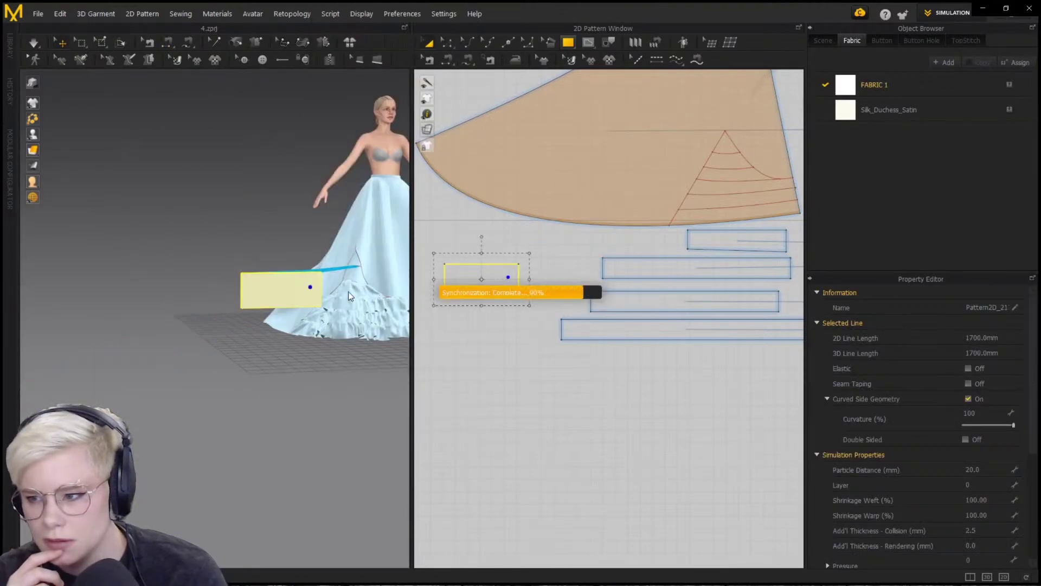
{"action": "middle_click_drag", "start_coordinate": [348, 291], "coordinate": [195, 309]}
{"action": "scroll", "coordinate": [195, 309], "scroll_direction": "up", "scroll_amount": 3}
{"action": "scroll", "coordinate": [238, 266], "scroll_direction": "up", "scroll_amount": 5}
{"action": "left_click", "coordinate": [140, 267]}
{"action": "right_click_drag", "start_coordinate": [217, 263], "coordinate": [118, 268]}
{"action": "scroll", "coordinate": [117, 268], "scroll_direction": "down", "scroll_amount": 2}
{"action": "scroll", "coordinate": [118, 267], "scroll_direction": "down", "scroll_amount": 4}
Paste a mirrored copy of the small curved top piece above the rectangle and move it in 3D toward the skirt's matching side
{"action": "left_click", "coordinate": [244, 297]}
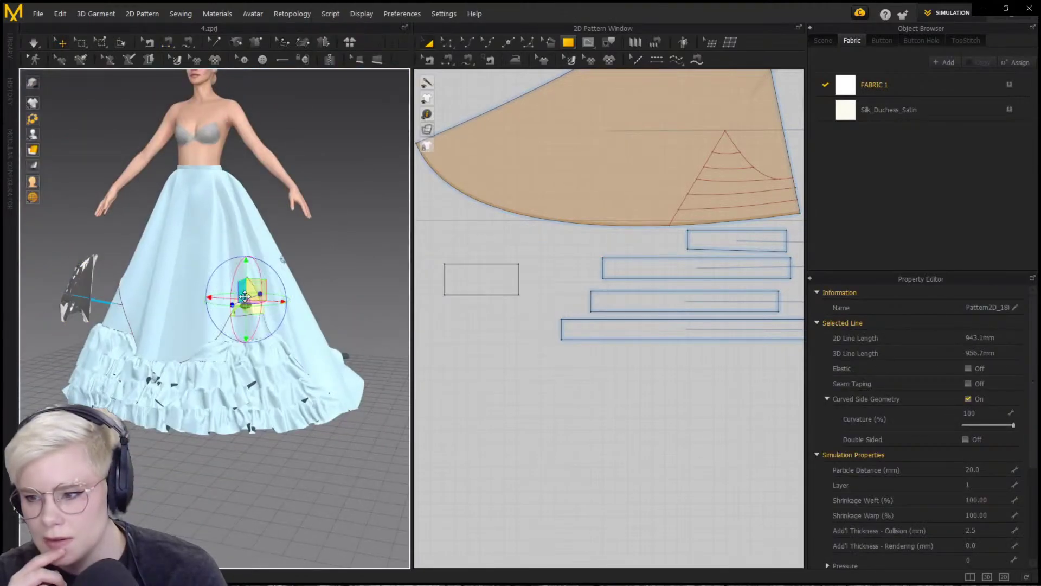
{"action": "left_click", "coordinate": [460, 232]}
{"action": "middle_click_drag", "start_coordinate": [40, 386], "coordinate": [168, 336]}
{"action": "right_click_drag", "start_coordinate": [169, 335], "coordinate": [328, 168]}
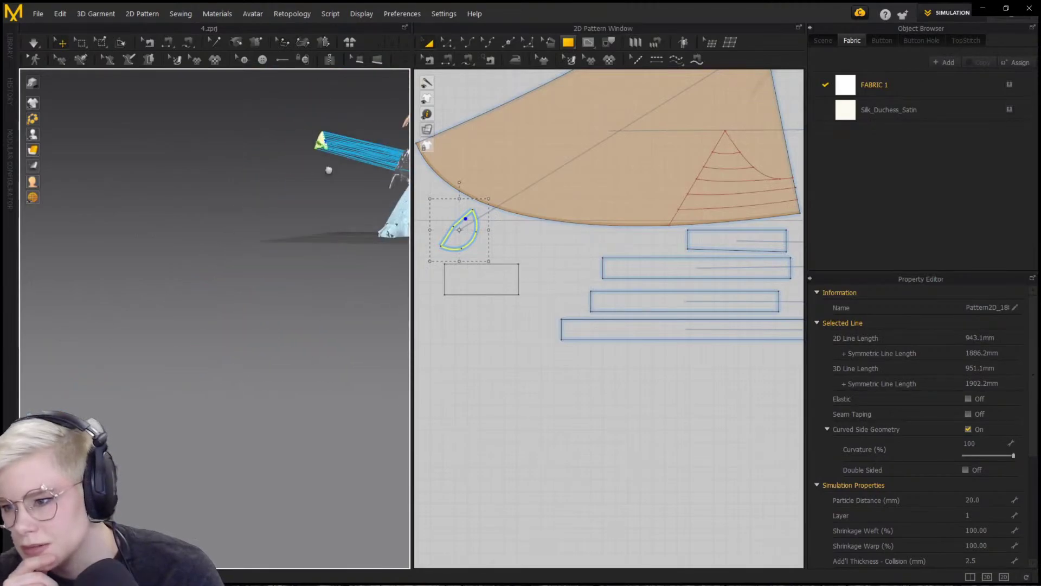
{"action": "middle_click_drag", "start_coordinate": [328, 168], "coordinate": [404, 269]}
{"action": "left_click_drag", "start_coordinate": [182, 230], "coordinate": [386, 233]}
{"action": "right_click_drag", "start_coordinate": [325, 261], "coordinate": [178, 271]}
{"action": "scroll", "coordinate": [163, 292], "scroll_direction": "up", "scroll_amount": 5}
{"action": "middle_click_drag", "start_coordinate": [117, 315], "coordinate": [237, 312]}
Simulate the garment and pull the gathered rectangle down into place below the curved top piece
{"action": "key", "text": "space"}
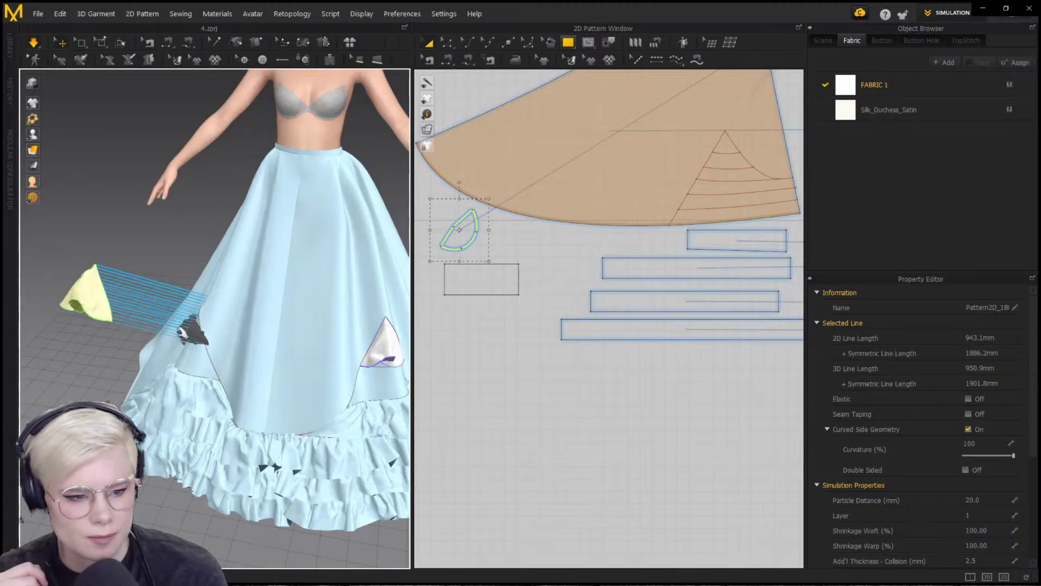
{"action": "left_click_drag", "start_coordinate": [189, 329], "coordinate": [152, 377]}
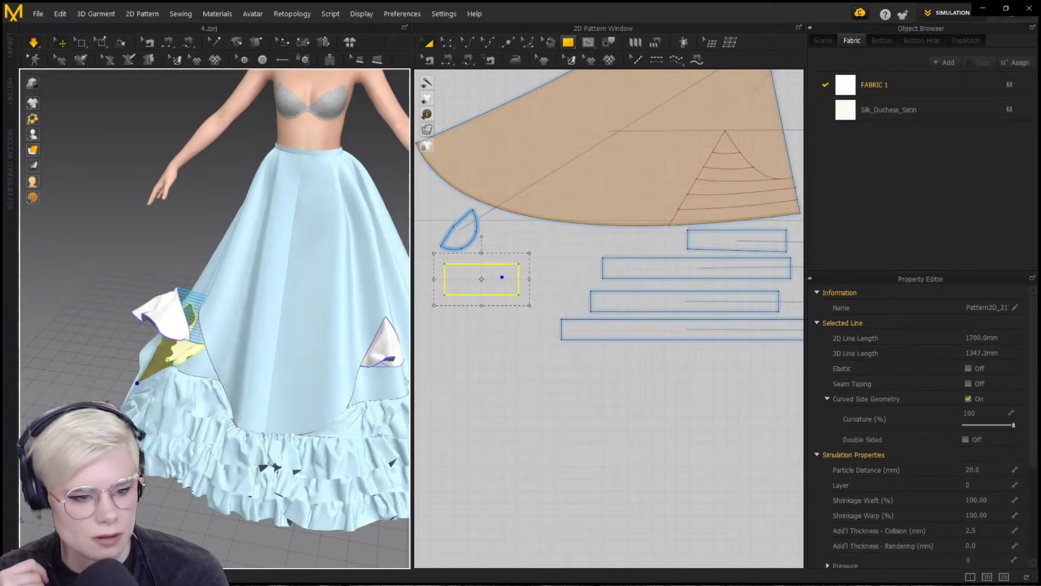
{"action": "right_click_drag", "start_coordinate": [152, 374], "coordinate": [180, 342]}
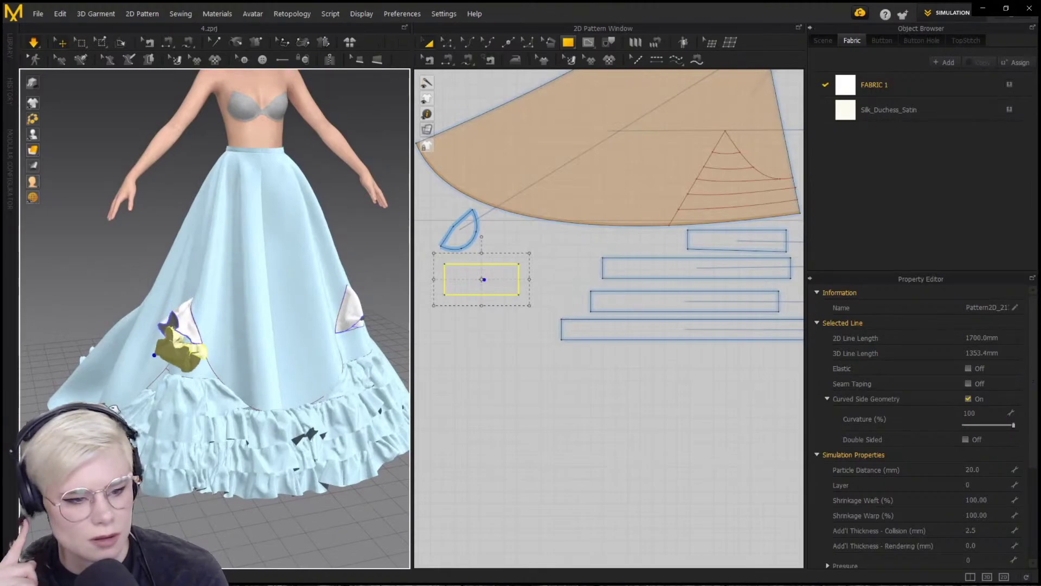
{"action": "left_click_drag", "start_coordinate": [158, 362], "coordinate": [145, 395]}
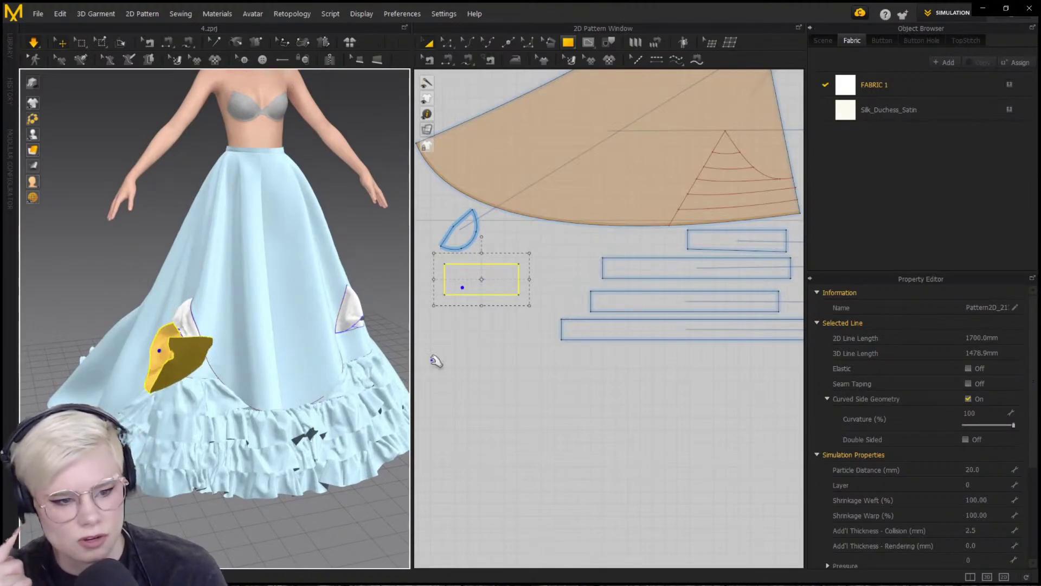
Shorten the rectangle to about 188 mm high by raising its bottom edge, and stop the simulation
{"action": "mouse_move", "coordinate": [482, 305]}
{"action": "left_mouse_down"}
{"action": "mouse_move", "coordinate": [482, 296]}
{"action": "mouse_move", "coordinate": [470, 303]}
{"action": "left_mouse_up"}
{"action": "scroll", "coordinate": [190, 364], "scroll_direction": "up", "scroll_amount": 3}
{"action": "right_click_drag", "start_coordinate": [190, 364], "coordinate": [256, 406]}
{"action": "key", "text": "space"}
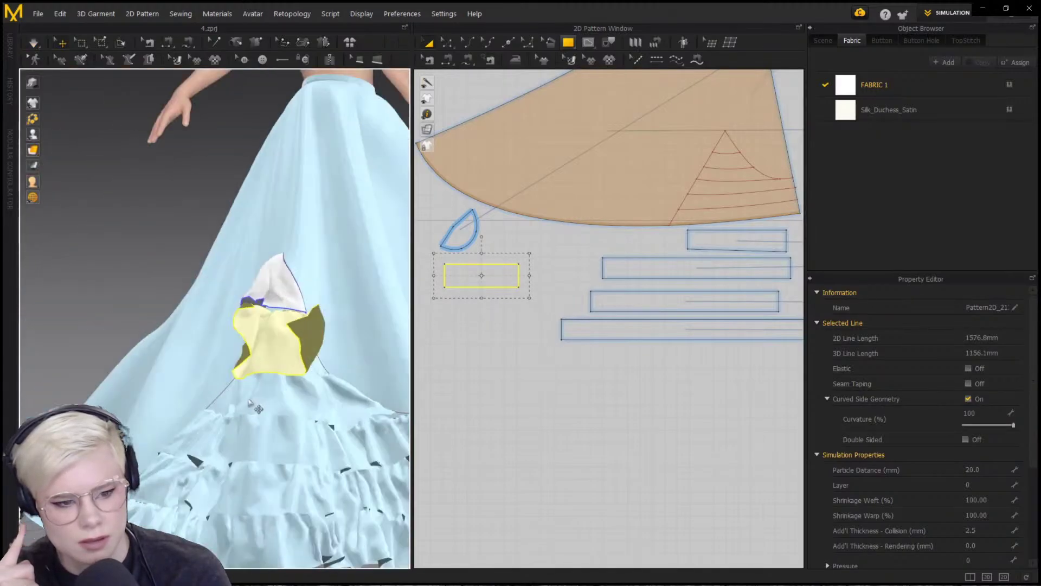
Sew the rectangle's left edge to the triangle's left side, running 188.4 mm down from the uppermost internal line
{"action": "key", "text": "n"}
{"action": "left_click", "coordinate": [443, 266]}
{"action": "left_click", "coordinate": [444, 286]}
{"action": "scroll", "coordinate": [743, 130], "scroll_direction": "up", "scroll_amount": 5}
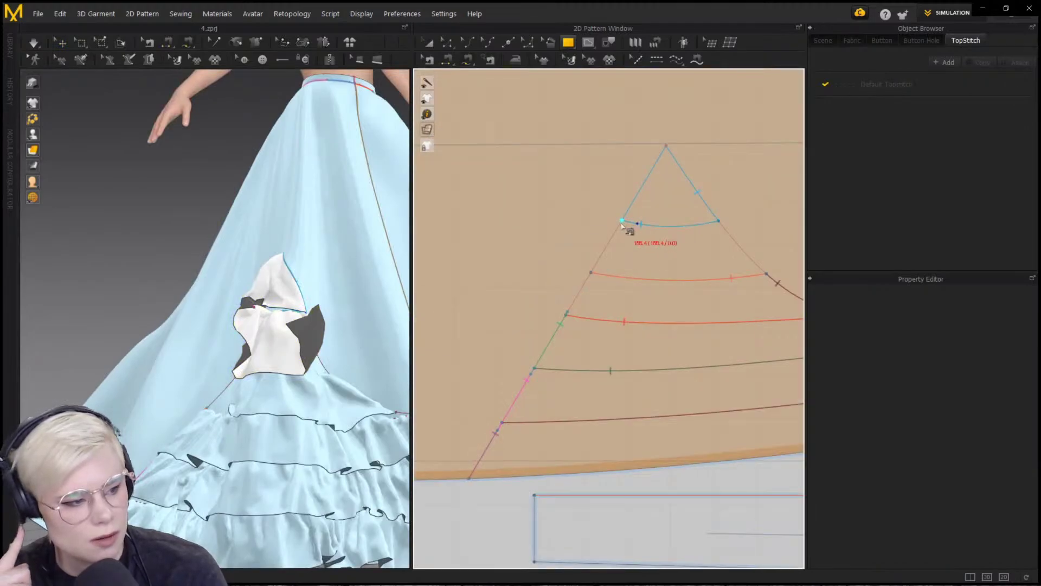
{"action": "left_click", "coordinate": [622, 221]}
{"action": "left_click", "coordinate": [580, 290]}
Simulate the garment so the rectangle's newly sewn side closes against the skirt, and check it from several angles
{"action": "scroll", "coordinate": [250, 391], "scroll_direction": "down", "scroll_amount": 3}
{"action": "right_click_drag", "start_coordinate": [250, 391], "coordinate": [309, 386]}
{"action": "key", "text": "space"}
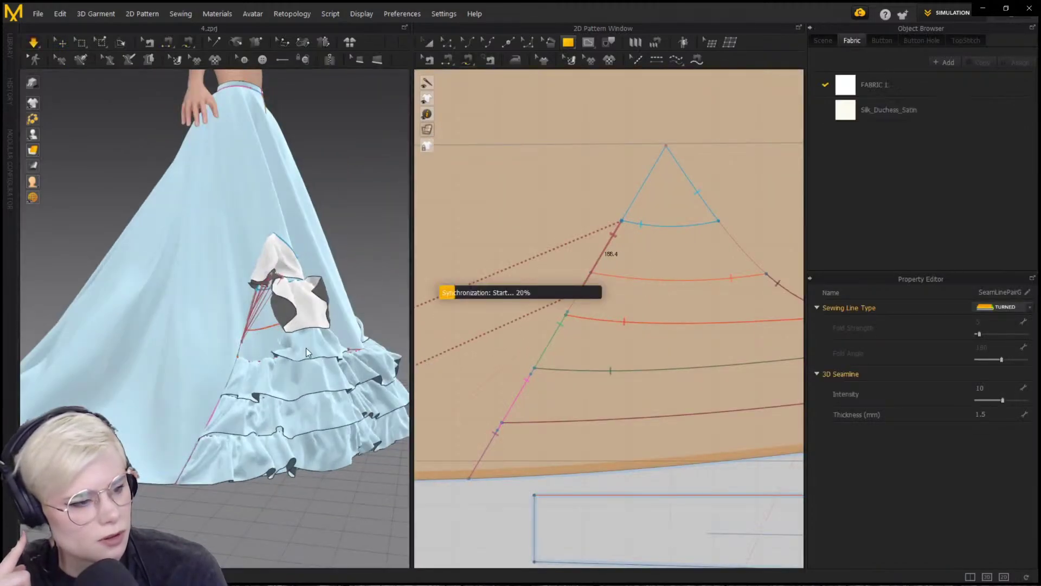
{"action": "key", "text": "a"}
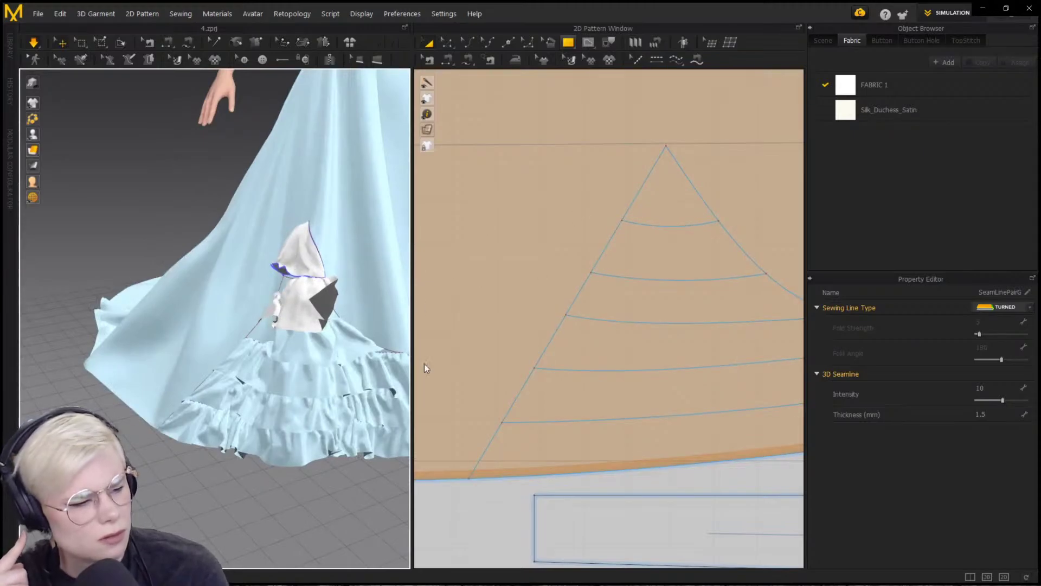
{"action": "right_click_drag", "start_coordinate": [363, 302], "coordinate": [269, 308]}
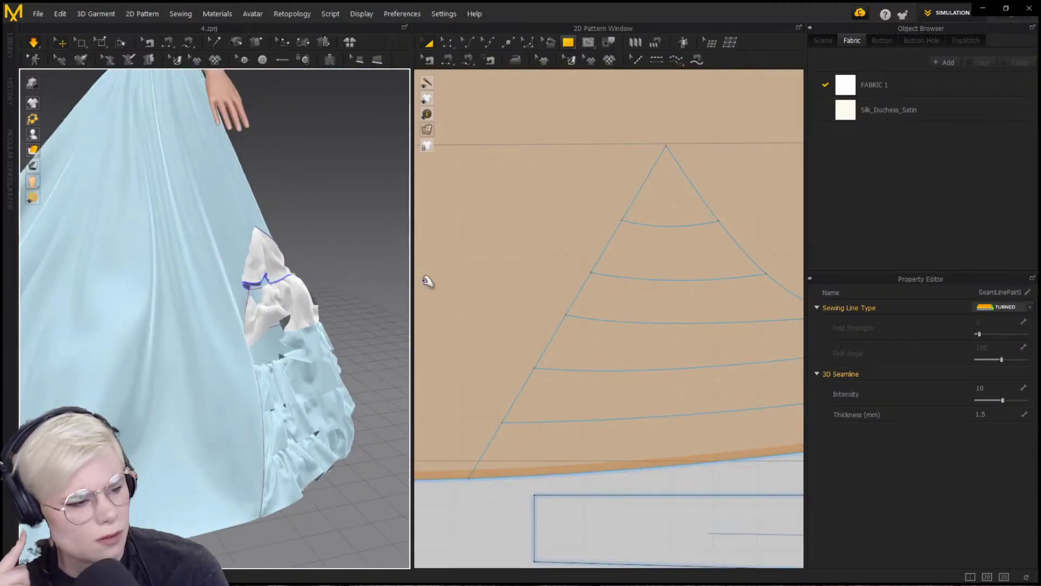
{"action": "left_click", "coordinate": [428, 281]}
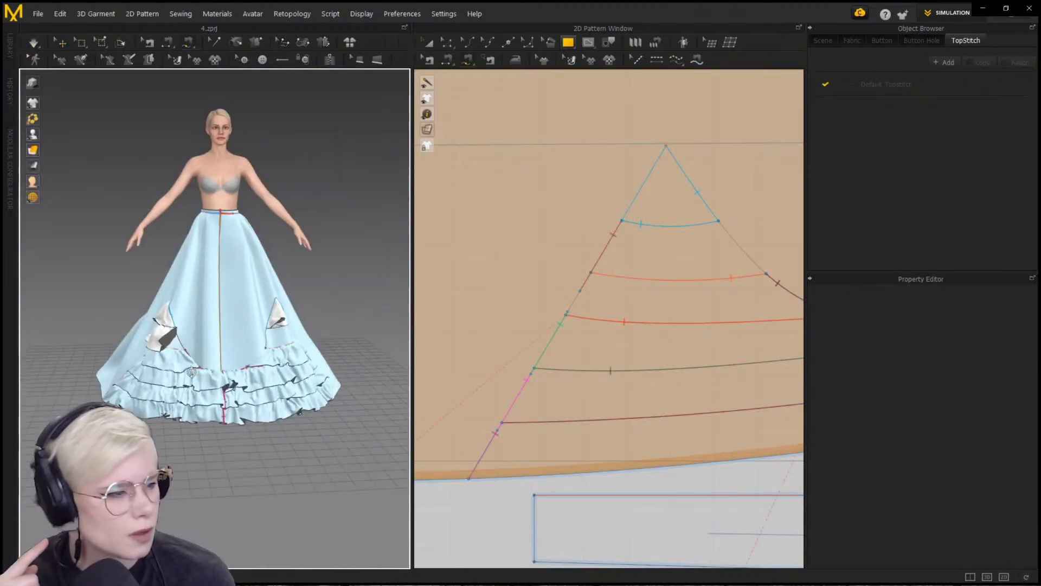
Settle the upper ruffle pieces on both sides of the skirt and freeze them
{"action": "scroll", "coordinate": [192, 372], "scroll_direction": "up", "scroll_amount": 3}
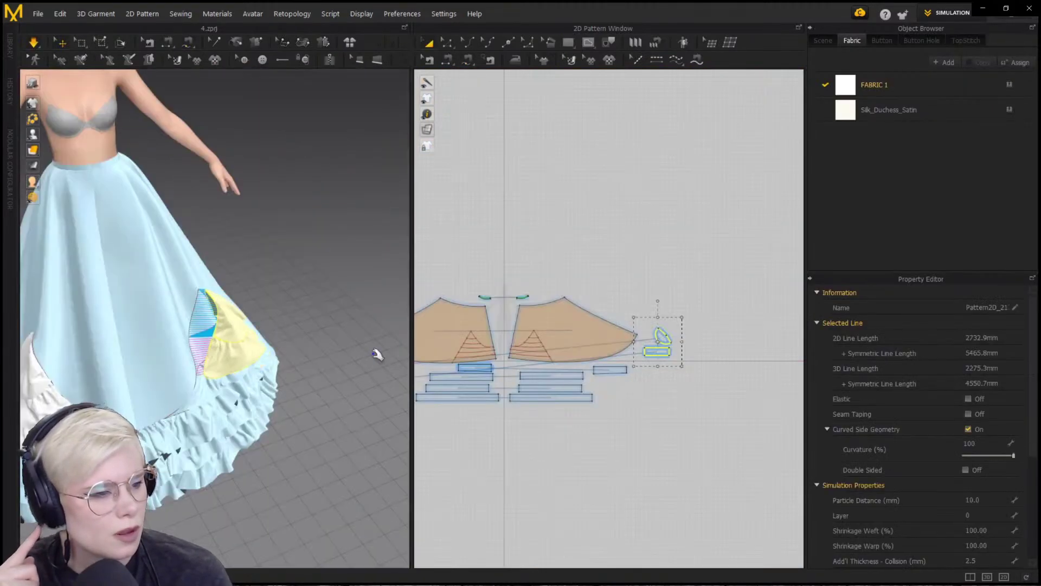
{"action": "right_click_drag", "start_coordinate": [372, 353], "coordinate": [121, 319]}
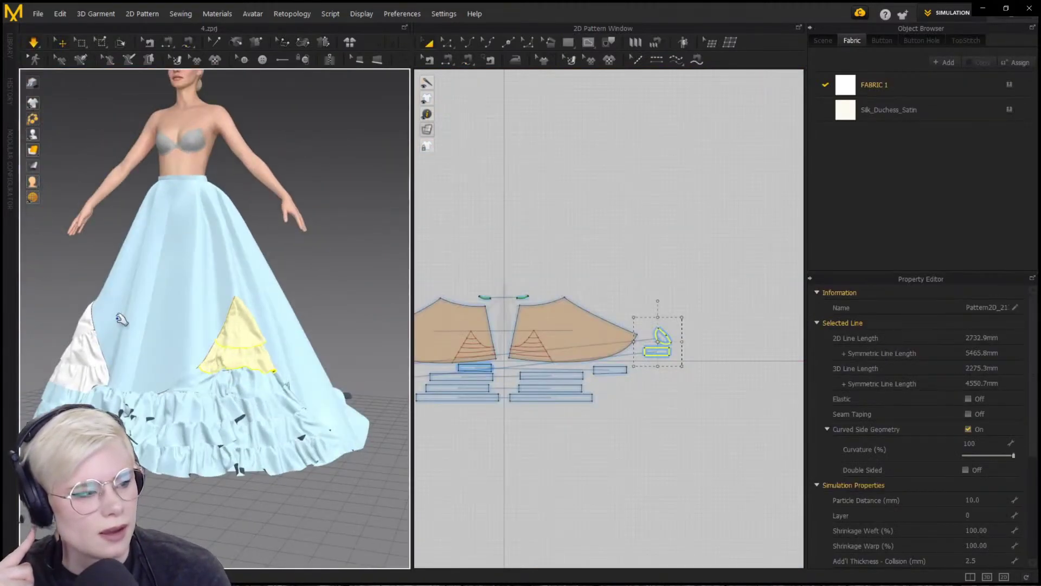
{"action": "right_click_drag", "start_coordinate": [137, 369], "coordinate": [112, 381]}
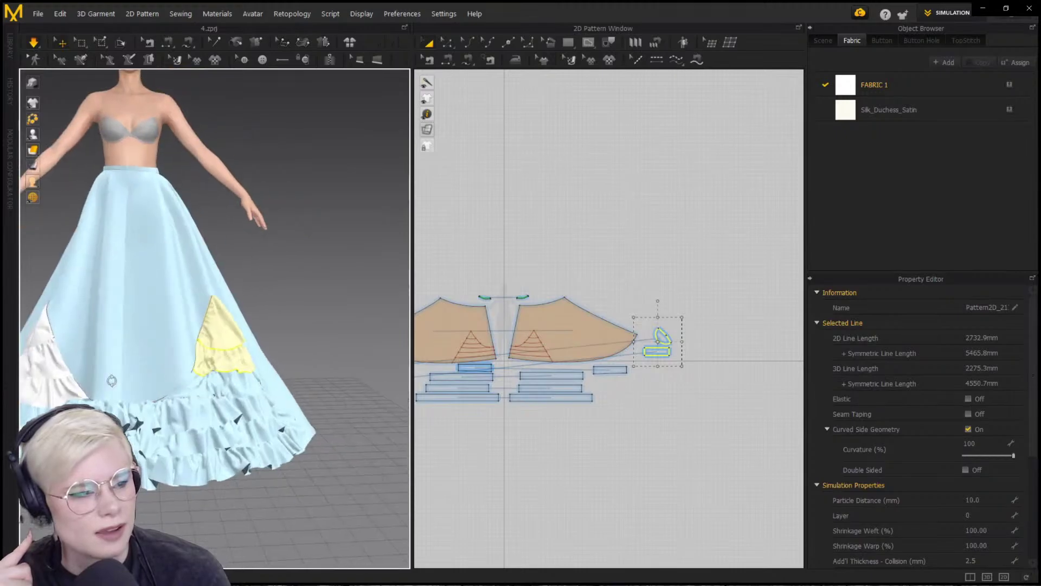
{"action": "left_click", "coordinate": [215, 362]}
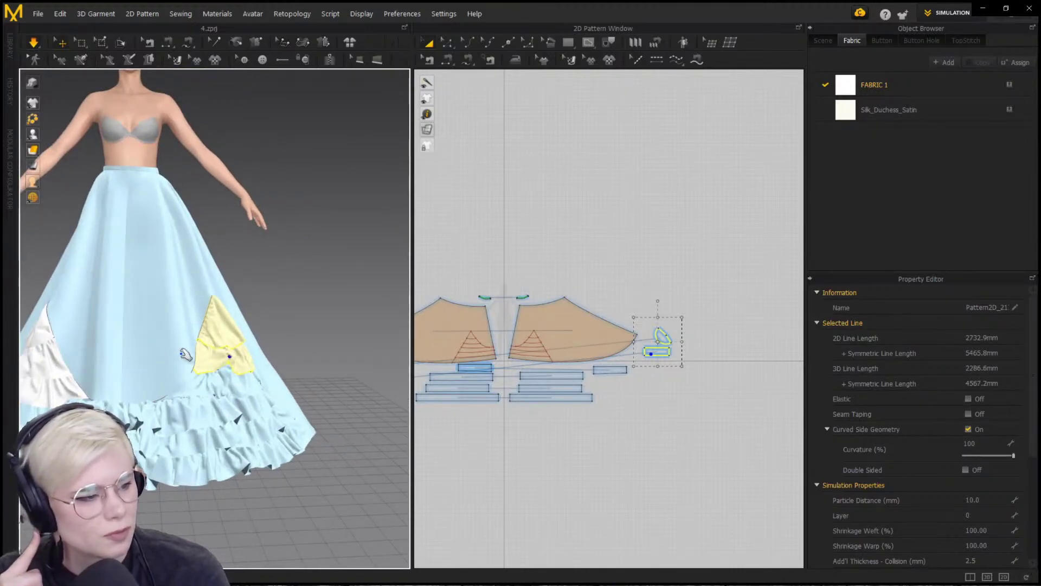
{"action": "right_click_drag", "start_coordinate": [184, 354], "coordinate": [150, 370]}
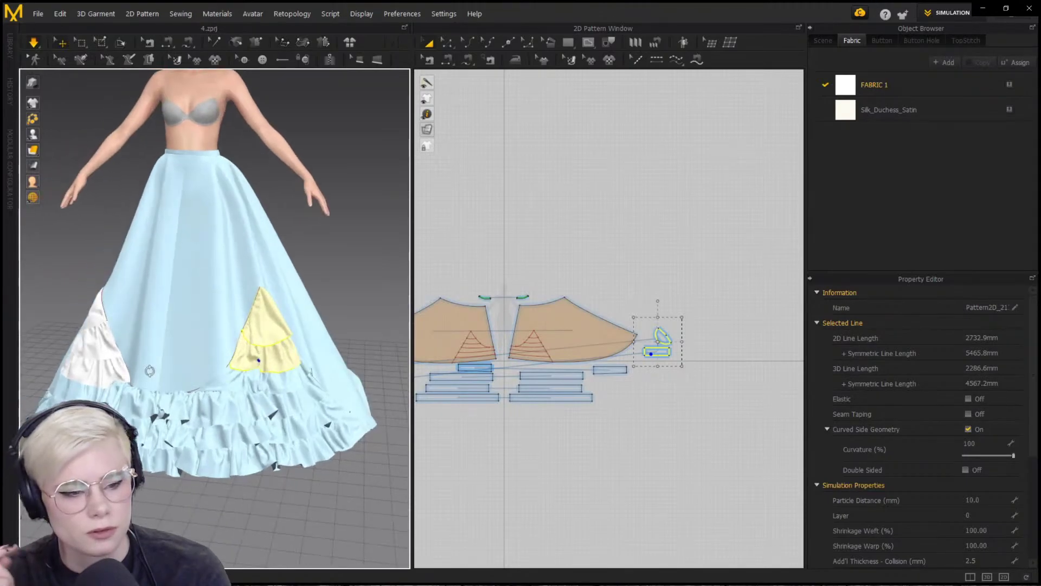
{"action": "left_click", "coordinate": [115, 375]}
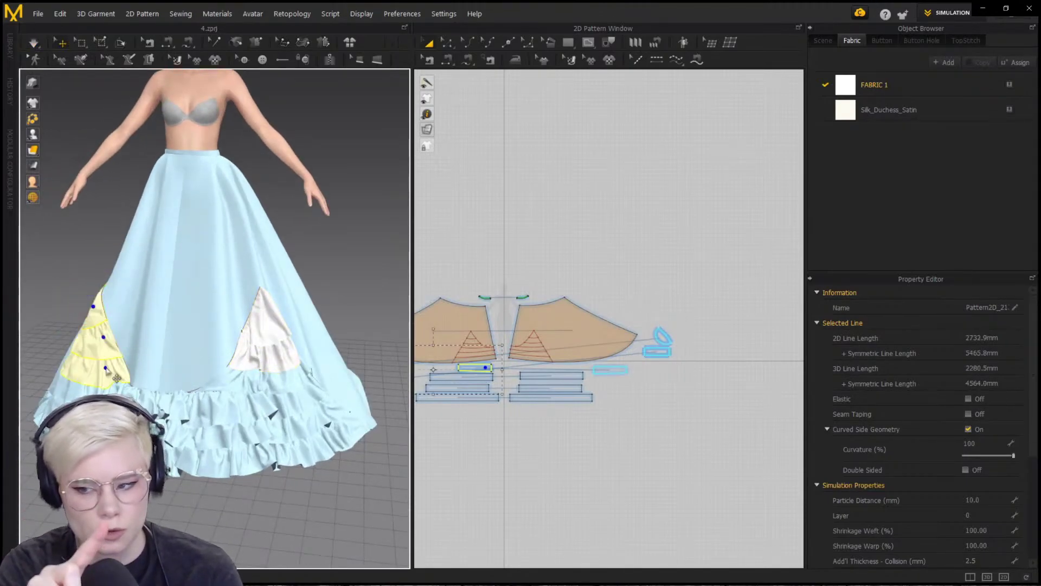
{"action": "left_click", "coordinate": [77, 268]}
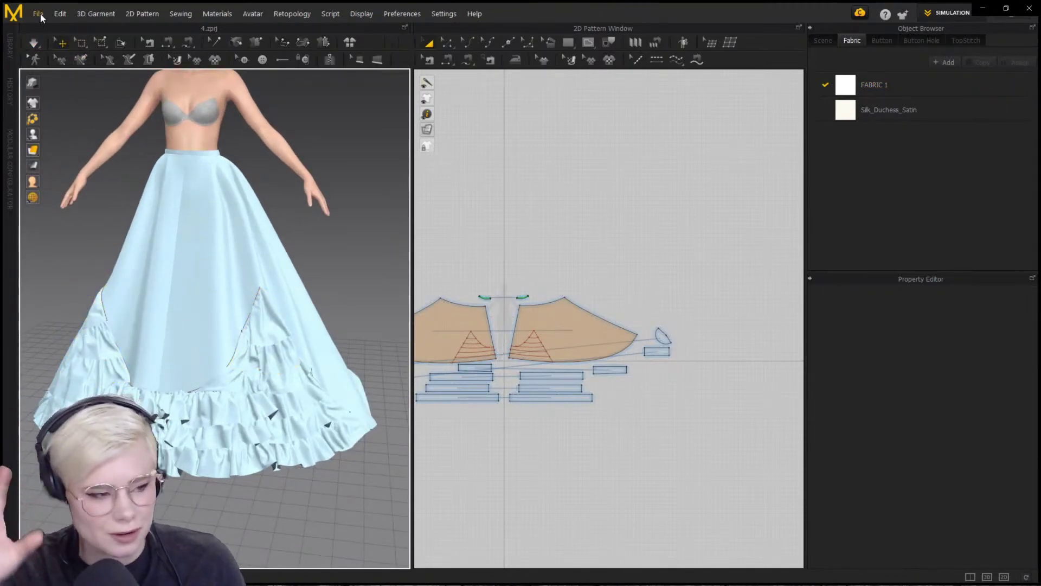
Save the project, and save the garment as OVER SKIRT in the wedding dress folder
{"action": "key", "text": "ctrl+s"}
{"action": "key", "text": "Return"}
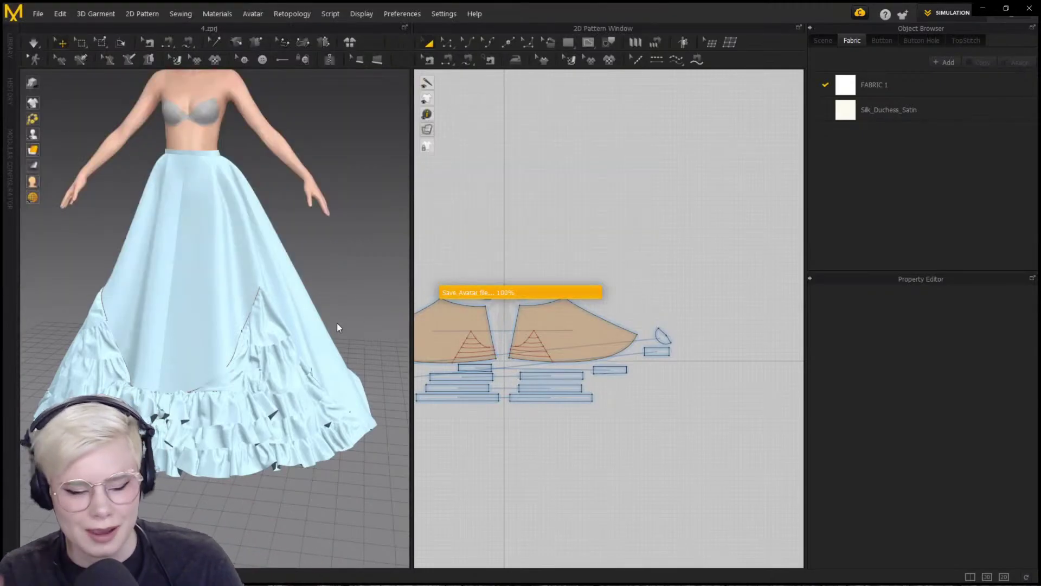
{"action": "left_click", "coordinate": [39, 13]}
{"action": "mouse_move", "coordinate": [54, 76]}
{"action": "left_click", "coordinate": [152, 101]}
{"action": "type", "text": "OVER SKIRT"}
{"action": "scroll", "coordinate": [45, 142], "scroll_direction": "up", "scroll_amount": 2}
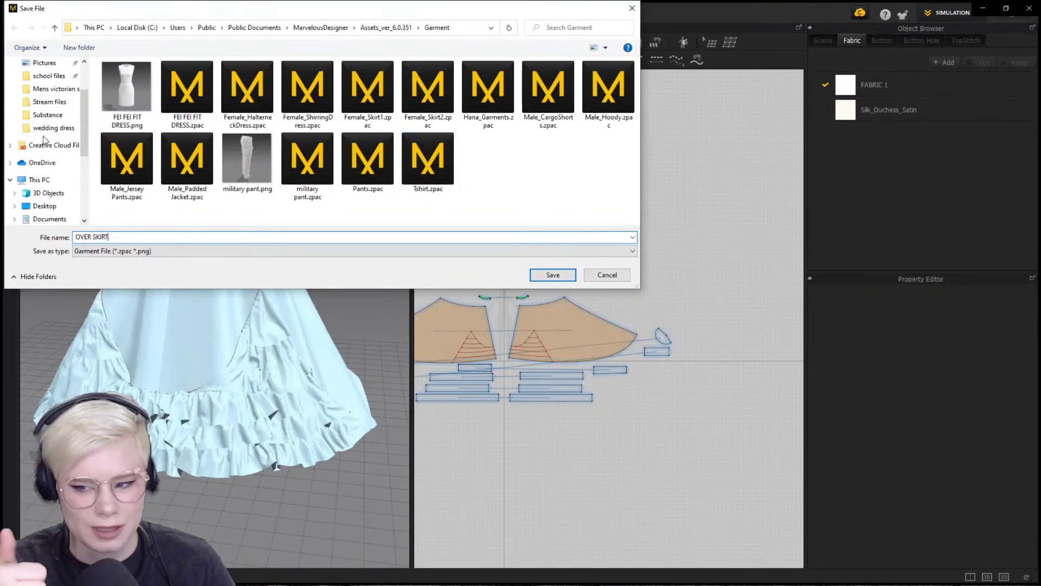
{"action": "left_click", "coordinate": [54, 128]}
{"action": "left_click", "coordinate": [551, 278]}
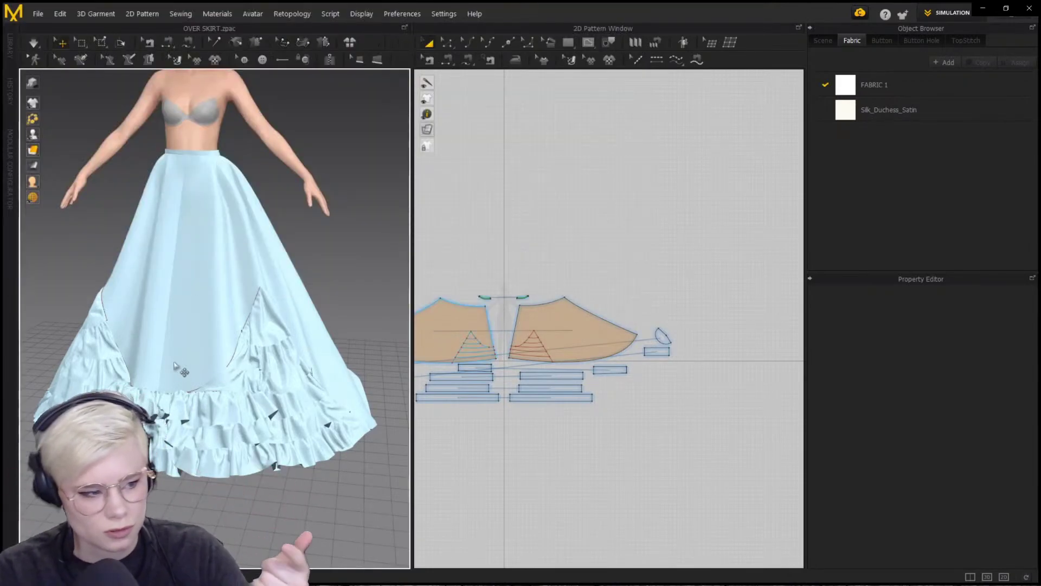
Move the waistband and the skirt panels upward in the 2D layout, away from the ruffle strips
{"action": "scroll", "coordinate": [239, 358], "scroll_direction": "up", "scroll_amount": 5}
{"action": "scroll", "coordinate": [255, 327], "scroll_direction": "down", "scroll_amount": 5}
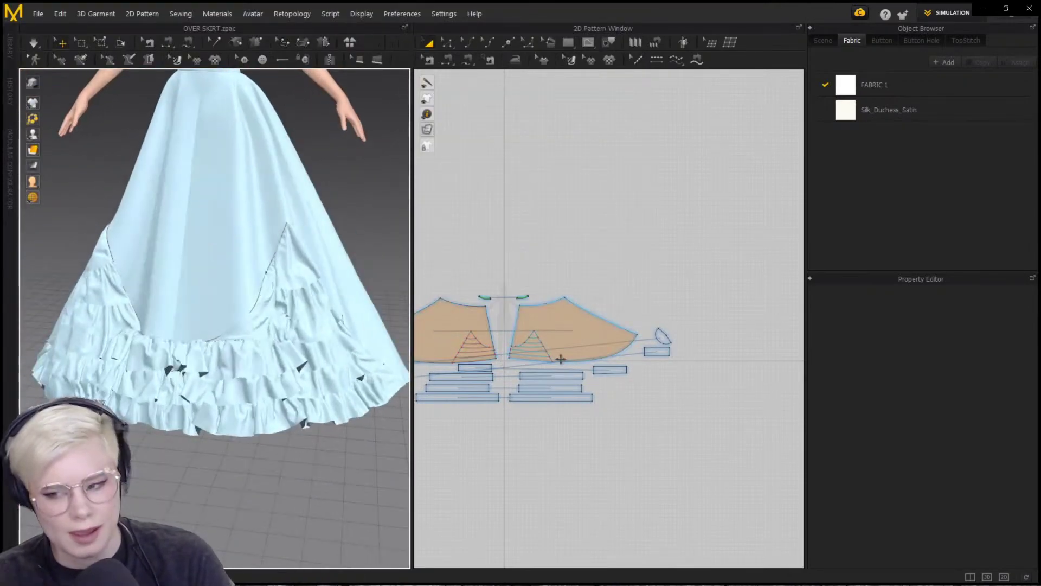
{"action": "scroll", "coordinate": [495, 293], "scroll_direction": "up", "scroll_amount": 4}
{"action": "left_click_drag", "start_coordinate": [478, 272], "coordinate": [608, 308]}
{"action": "left_click_drag", "start_coordinate": [593, 293], "coordinate": [596, 212]}
{"action": "left_click_drag", "start_coordinate": [601, 347], "coordinate": [610, 286]}
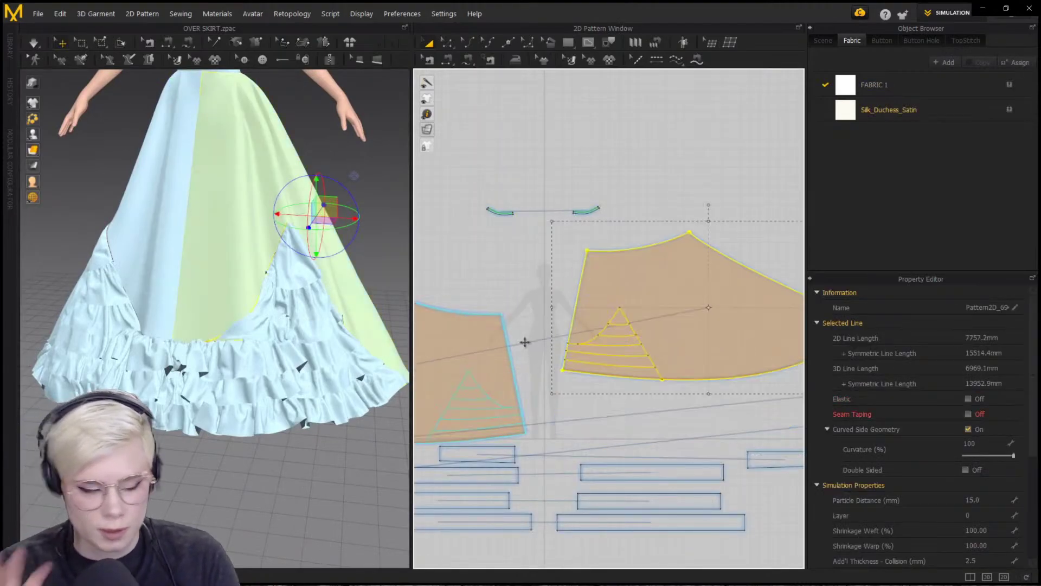
{"action": "left_click_drag", "start_coordinate": [488, 347], "coordinate": [511, 279]}
Bow the right skirt panel's back hem curve outward to a length of about 2383 mm
{"action": "scroll", "coordinate": [564, 379], "scroll_direction": "down", "scroll_amount": 4}
{"action": "scroll", "coordinate": [653, 374], "scroll_direction": "up", "scroll_amount": 2}
{"action": "key", "text": "z"}
{"action": "scroll", "coordinate": [620, 380], "scroll_direction": "up", "scroll_amount": 3}
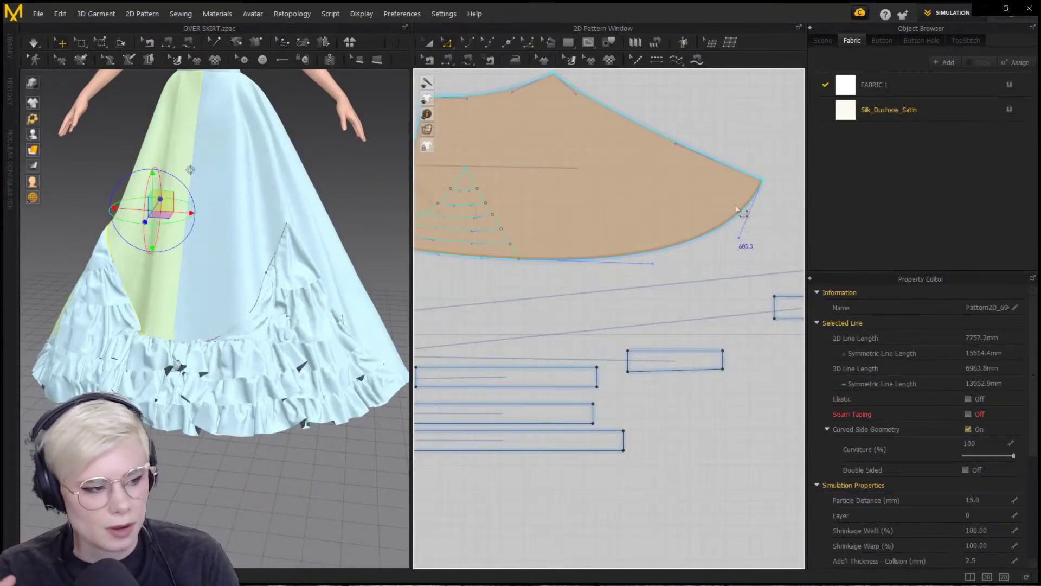
{"action": "left_click", "coordinate": [711, 252]}
{"action": "left_click_drag", "start_coordinate": [708, 250], "coordinate": [703, 253]}
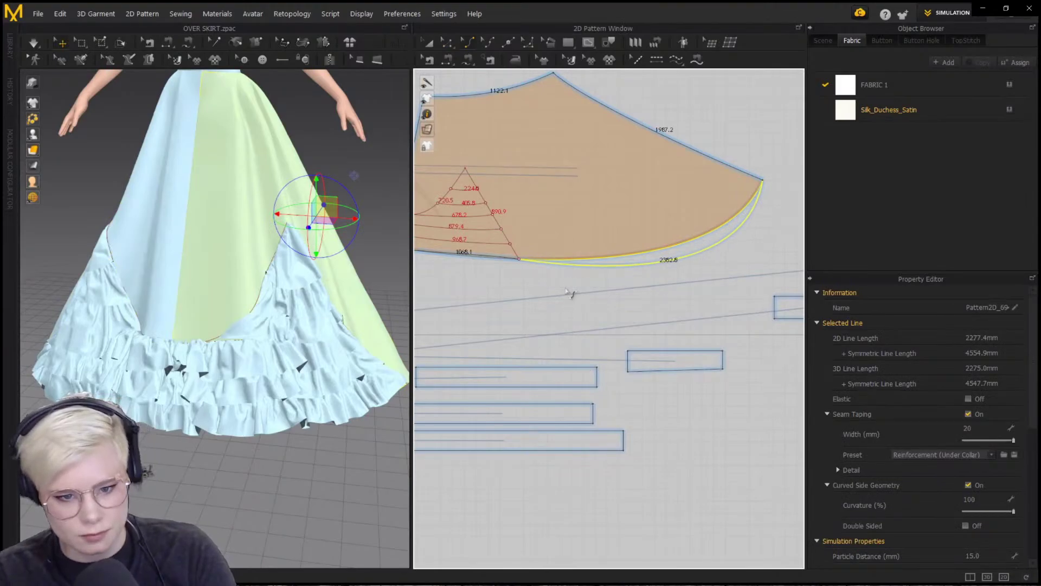
Simulate the skirt with the reshaped hem and check the train's drape from the sides and back
{"action": "right_click_drag", "start_coordinate": [293, 319], "coordinate": [198, 365]}
{"action": "key", "text": "2"}
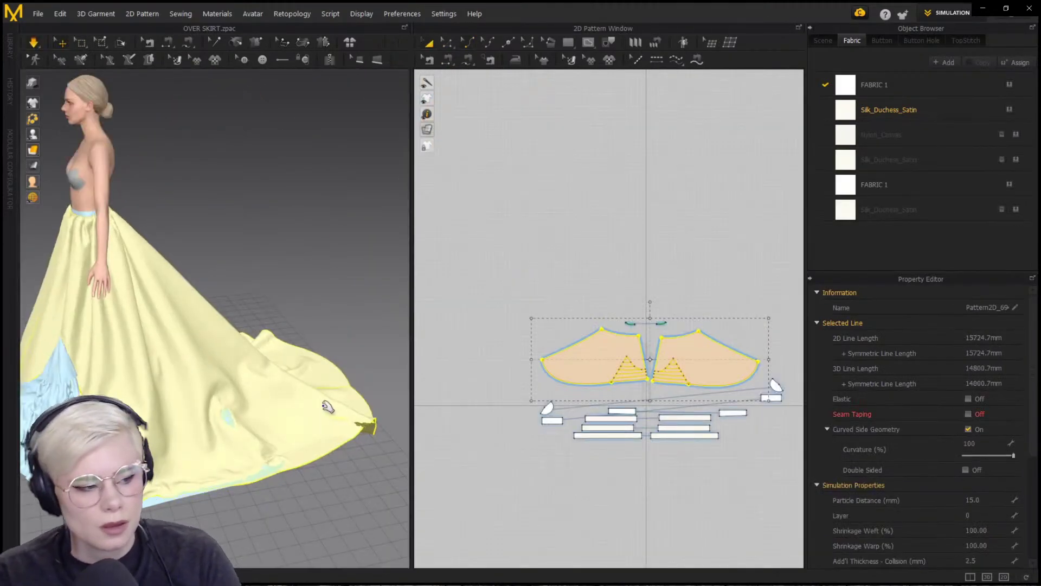
{"action": "right_click_drag", "start_coordinate": [304, 428], "coordinate": [347, 424]}
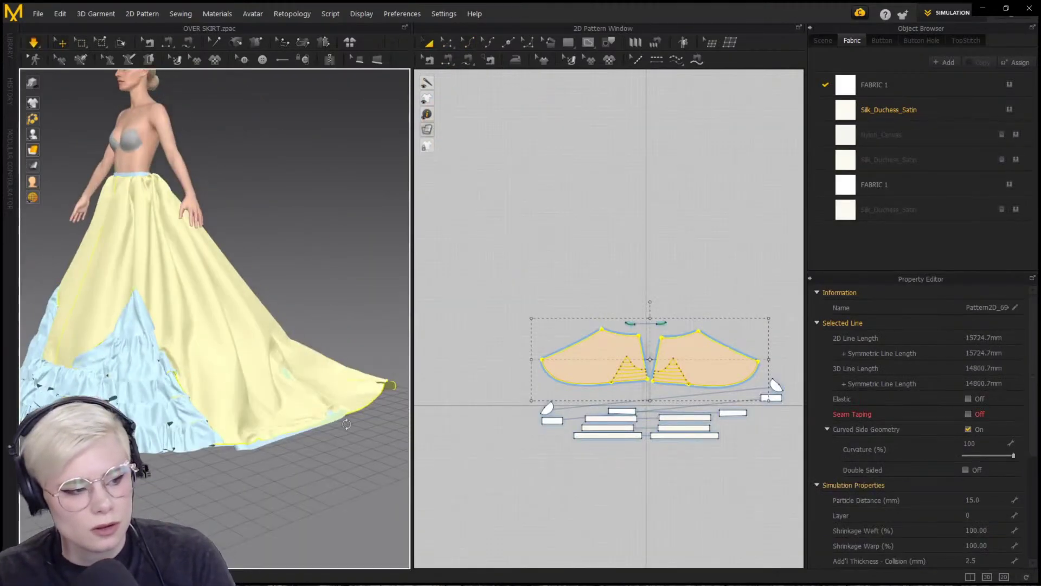
{"action": "right_click_drag", "start_coordinate": [269, 412], "coordinate": [438, 411]}
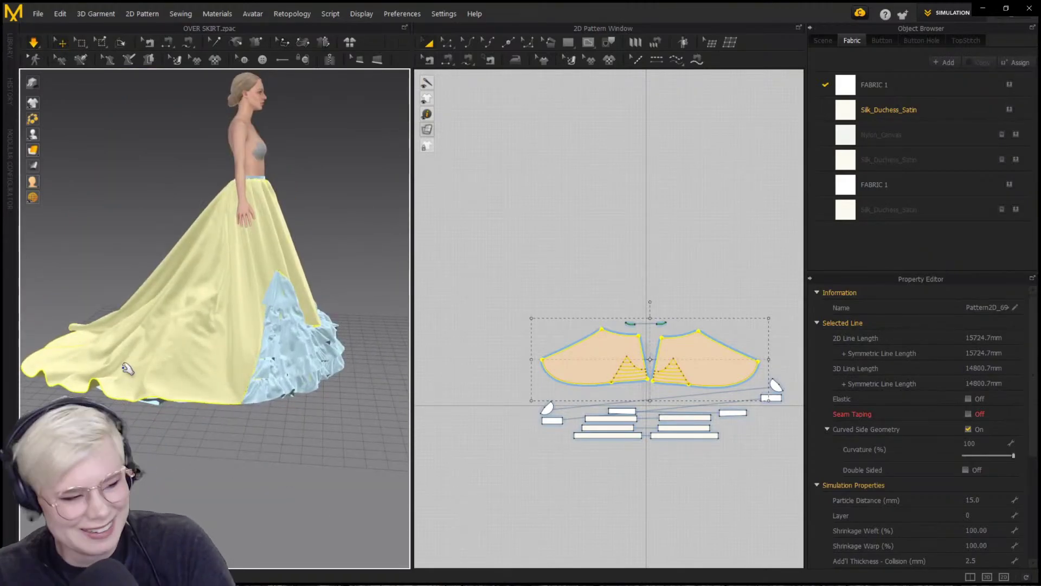
{"action": "right_click_drag", "start_coordinate": [171, 404], "coordinate": [662, 235]}
Extend the left skirt panel's back corner outward, adjust the hem curve to about 2451 mm, and simulate the train
{"action": "left_click", "coordinate": [575, 395]}
{"action": "scroll", "coordinate": [556, 397], "scroll_direction": "up", "scroll_amount": 5}
{"action": "scroll", "coordinate": [547, 338], "scroll_direction": "up", "scroll_amount": 3}
{"action": "key", "text": "z"}
{"action": "left_click_drag", "start_coordinate": [487, 248], "coordinate": [466, 256]}
{"action": "left_click_drag", "start_coordinate": [484, 365], "coordinate": [496, 361]}
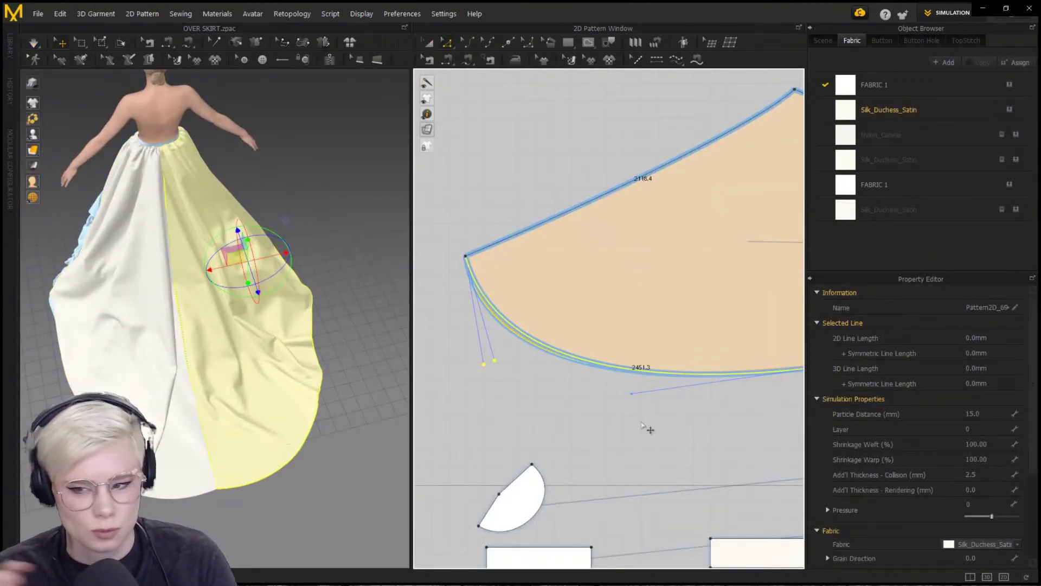
{"action": "middle_click_drag", "start_coordinate": [641, 423], "coordinate": [505, 405]}
{"action": "scroll", "coordinate": [563, 402], "scroll_direction": "down", "scroll_amount": 3}
{"action": "left_click", "coordinate": [486, 403]}
{"action": "key", "text": "space"}
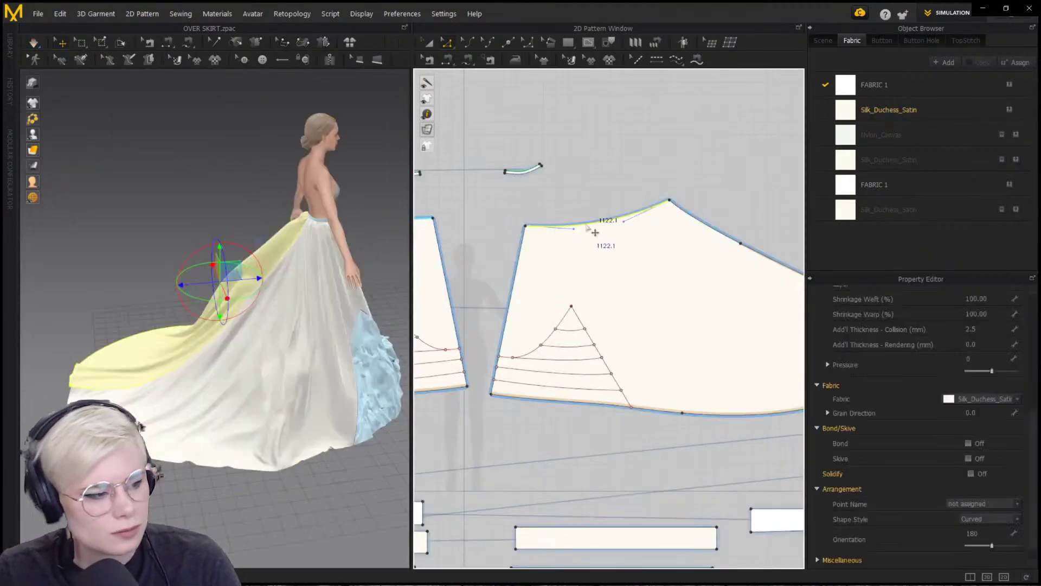
Offset the right skirt panel's waist edge as an internal line and apply Cut & Sew along it
{"action": "right_click", "coordinate": [591, 227]}
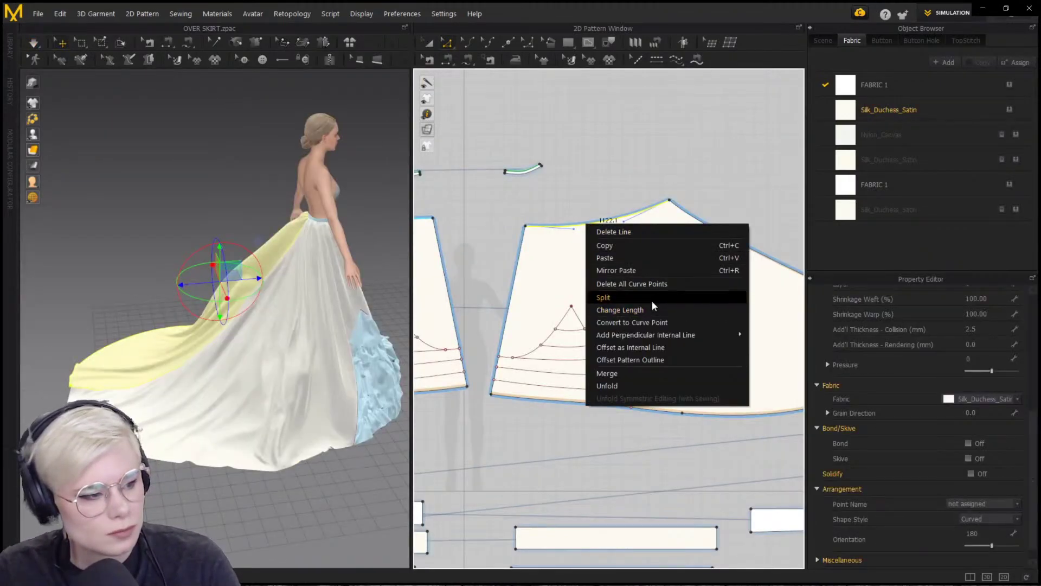
{"action": "left_click", "coordinate": [652, 304]}
{"action": "left_click", "coordinate": [492, 336]}
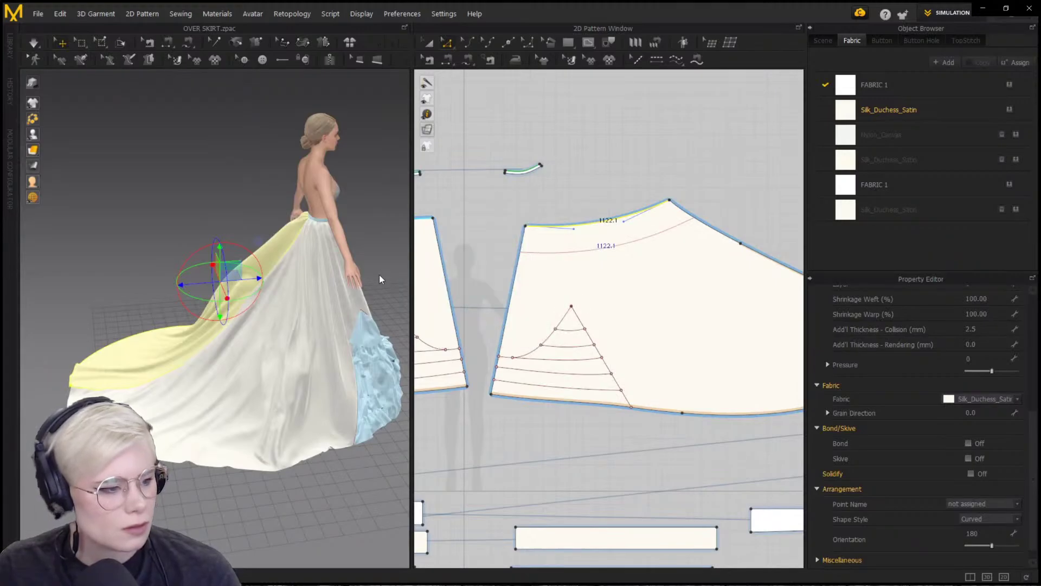
{"action": "left_click", "coordinate": [610, 248]}
{"action": "right_click_drag", "start_coordinate": [379, 275], "coordinate": [249, 305]}
{"action": "scroll", "coordinate": [249, 304], "scroll_direction": "up", "scroll_amount": 5}
{"action": "right_click", "coordinate": [611, 248]}
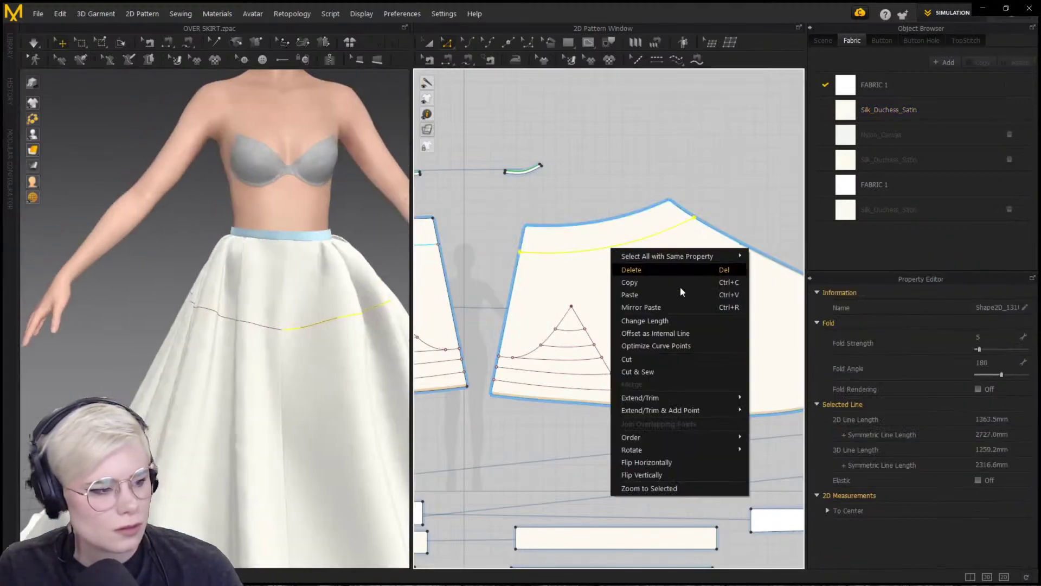
{"action": "left_click", "coordinate": [669, 371]}
Select both large skirt panels and turn on Bond with the Fusible (Common) preset
{"action": "key", "text": "a"}
{"action": "left_click", "coordinate": [615, 273]}
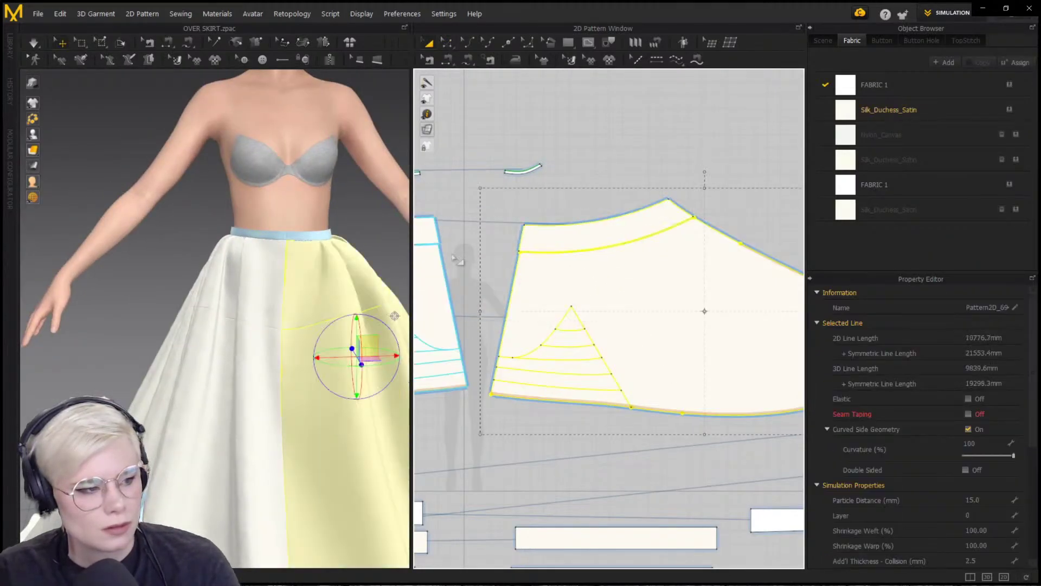
{"action": "left_click", "coordinate": [433, 282], "text": "shift"}
{"action": "scroll", "coordinate": [982, 501], "scroll_direction": "down", "scroll_amount": 4}
{"action": "scroll", "coordinate": [857, 464], "scroll_direction": "down", "scroll_amount": 3}
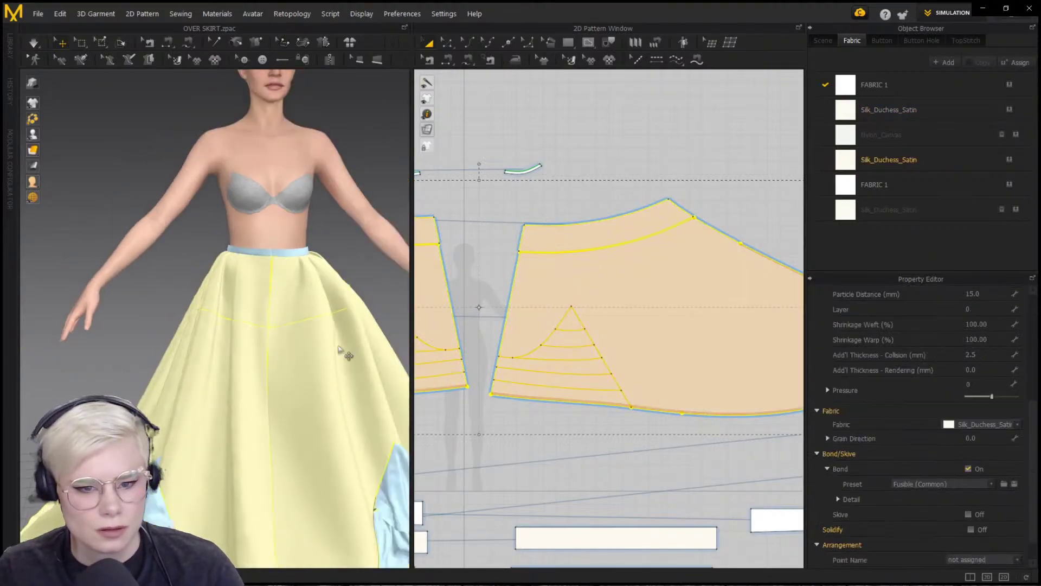
{"action": "scroll", "coordinate": [344, 353], "scroll_direction": "down", "scroll_amount": 2}
Select the two upper skirt pieces below the waistband and set their particle distance to 10 mm
{"action": "left_click", "coordinate": [269, 284]}
{"action": "left_click", "coordinate": [221, 365]}
{"action": "left_click", "coordinate": [306, 355], "text": "shift"}
{"action": "right_click_drag", "start_coordinate": [337, 395], "coordinate": [316, 312]}
{"action": "left_click", "coordinate": [316, 311]}
{"action": "scroll", "coordinate": [228, 304], "scroll_direction": "up", "scroll_amount": 5}
{"action": "left_click", "coordinate": [199, 288]}
{"action": "left_click", "coordinate": [133, 276], "text": "shift"}
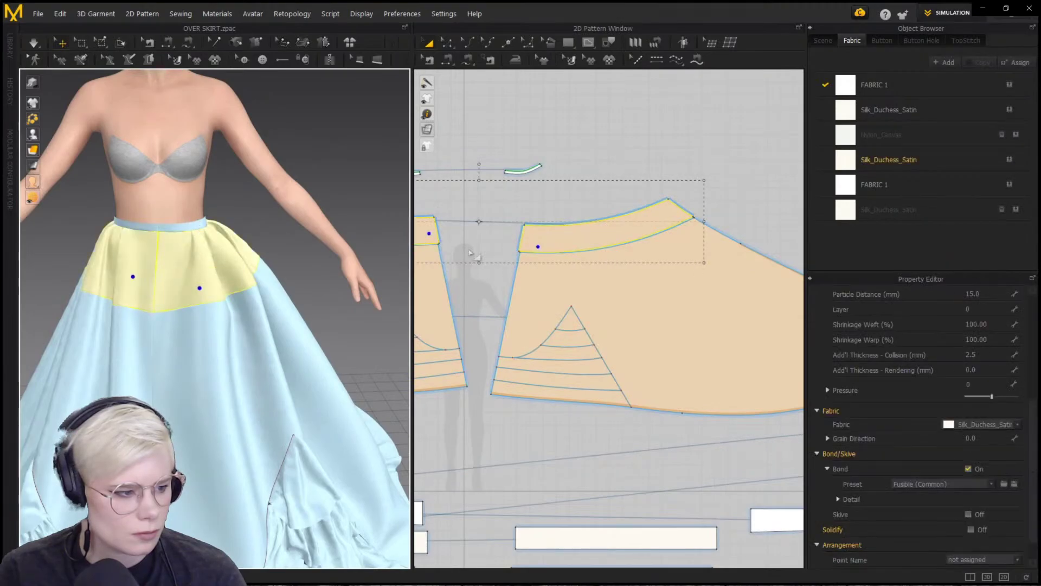
{"action": "scroll", "coordinate": [969, 336], "scroll_direction": "up", "scroll_amount": 2}
{"action": "left_click", "coordinate": [996, 360]}
{"action": "type", "text": "1"}
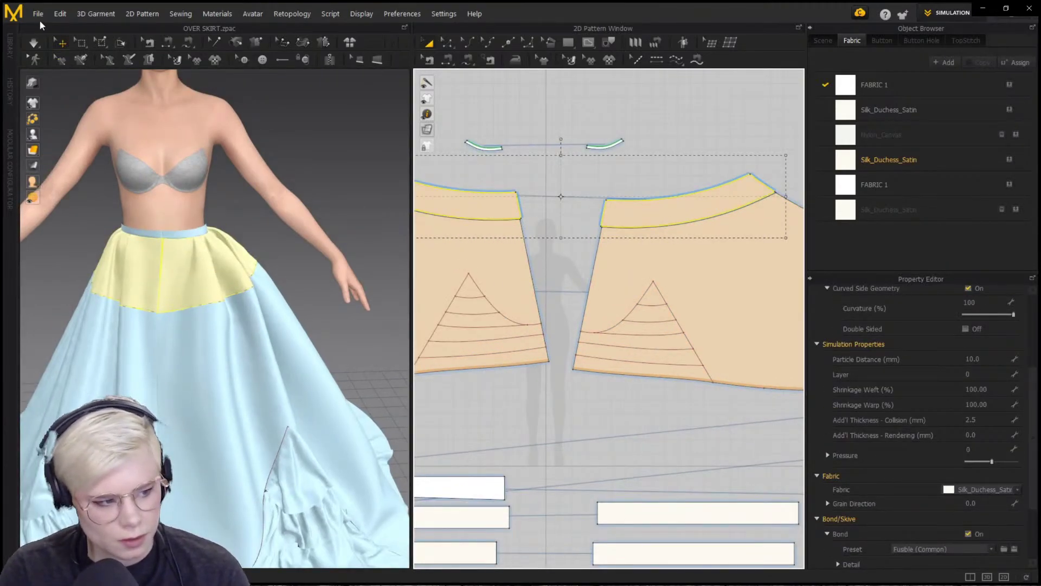
Save the project as 5.zprj, and save it again under a file name starting with "finished"
{"action": "left_click", "coordinate": [37, 15]}
{"action": "left_click", "coordinate": [64, 64]}
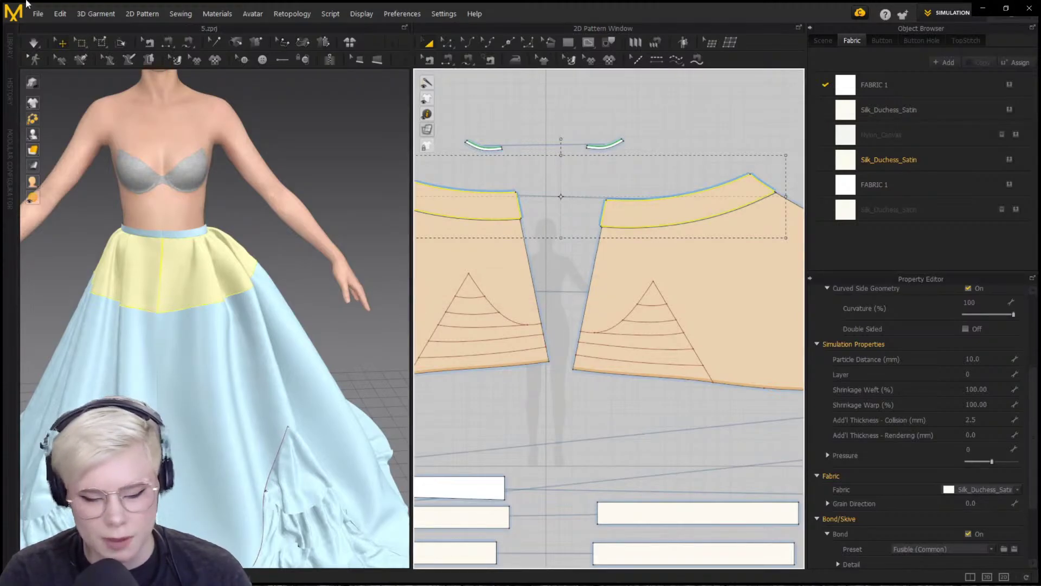
{"action": "left_click", "coordinate": [38, 14]}
{"action": "left_click", "coordinate": [82, 81]}
{"action": "type", "text": "fiom"}
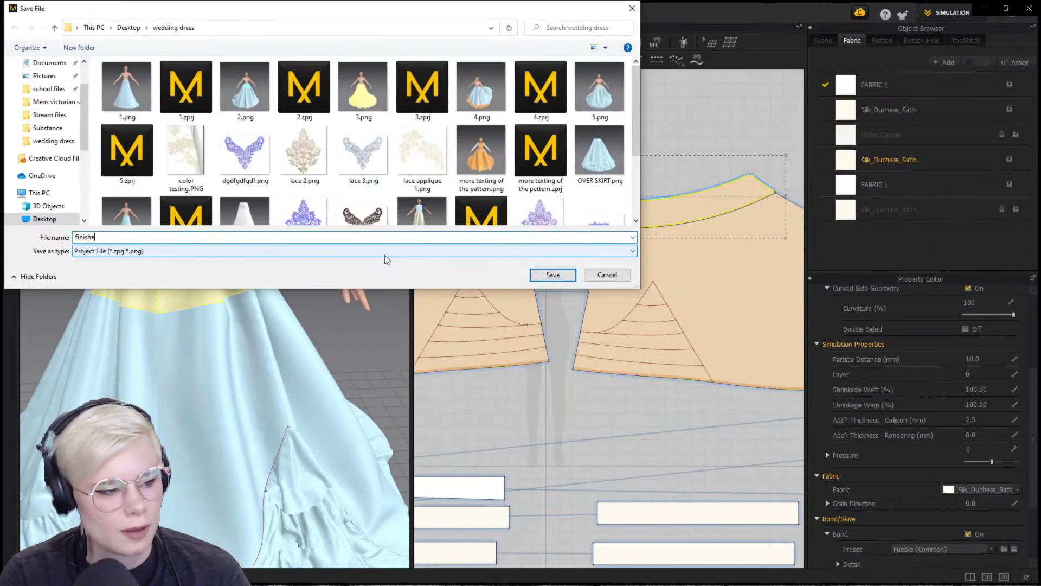
{"action": "type", "text": "shed shi"}
{"action": "key", "text": "Return"}
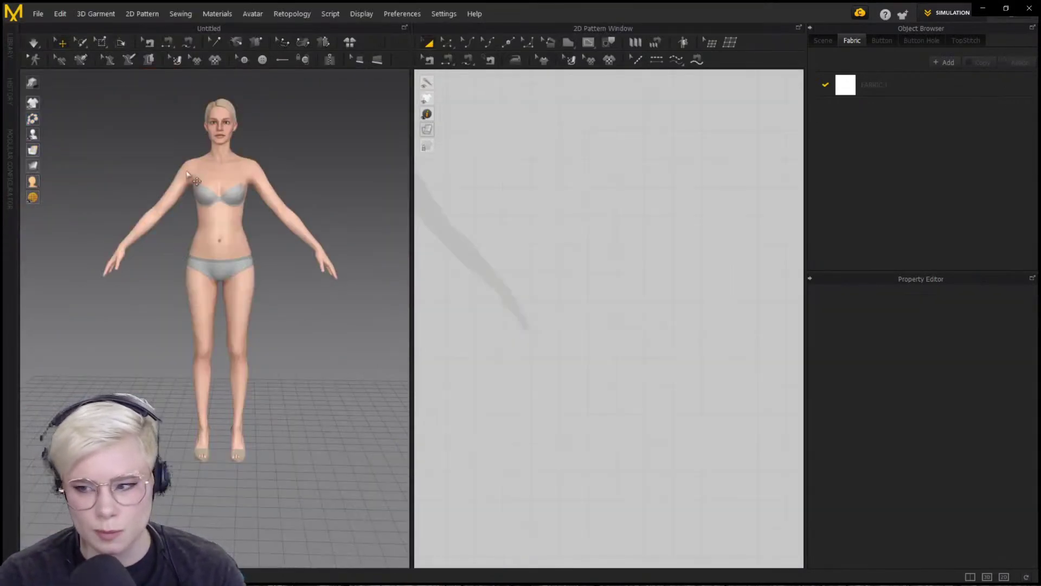
{"action": "scroll", "coordinate": [128, 146], "scroll_direction": "up", "scroll_amount": 3}
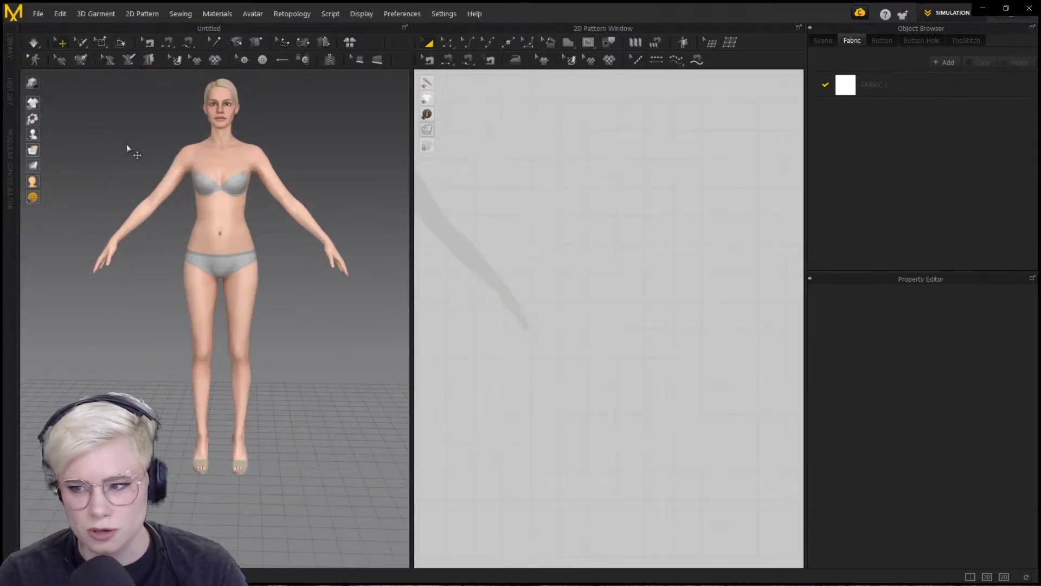
{"action": "middle_click_drag", "start_coordinate": [128, 146], "coordinate": [142, 271]}
{"action": "left_click", "coordinate": [11, 154]}
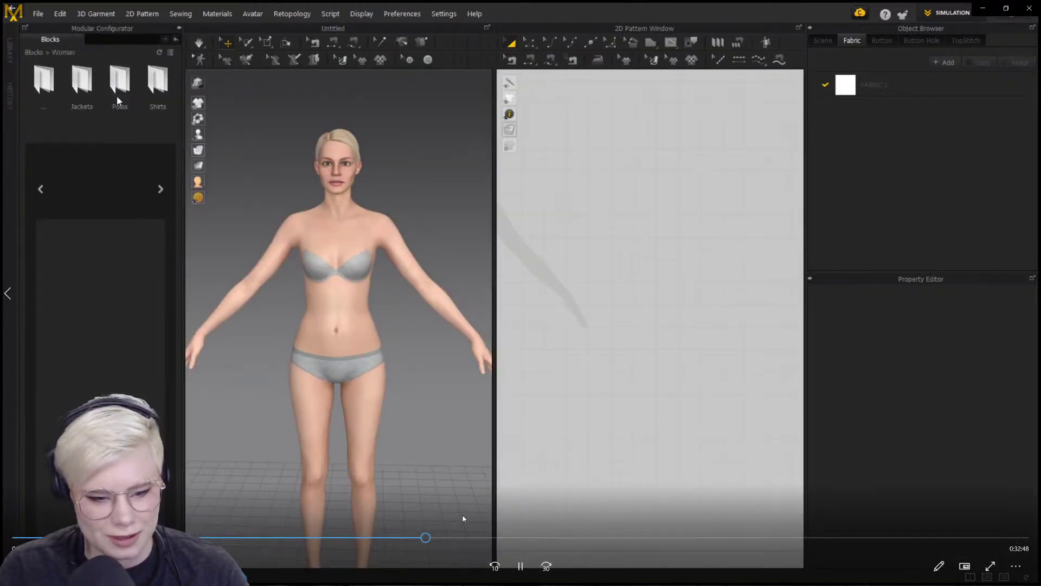
{"action": "left_click", "coordinate": [407, 538]}
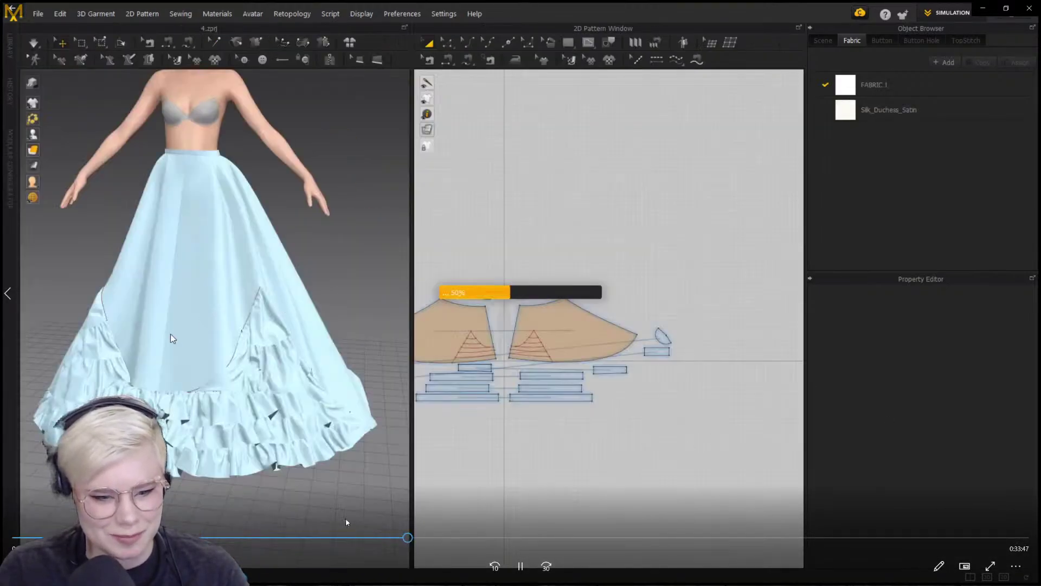
{"action": "left_click", "coordinate": [375, 538]}
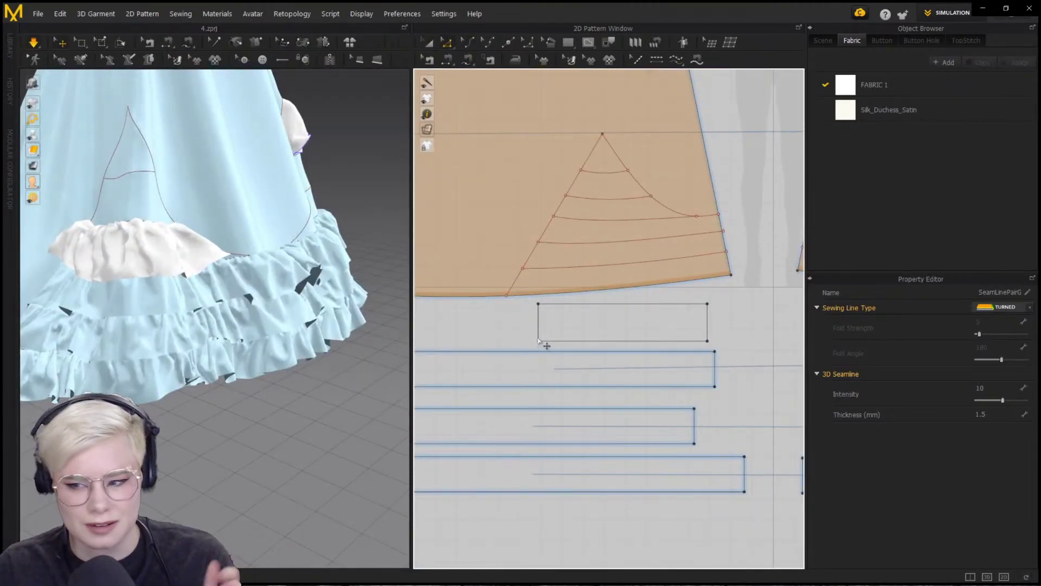
Taper the topmost left ruffle strip by raising its outer lower corner to an edge height of about 153 mm, and simulate
{"action": "left_click_drag", "start_coordinate": [539, 340], "coordinate": [539, 332]}
{"action": "left_click_drag", "start_coordinate": [452, 326], "coordinate": [452, 325]}
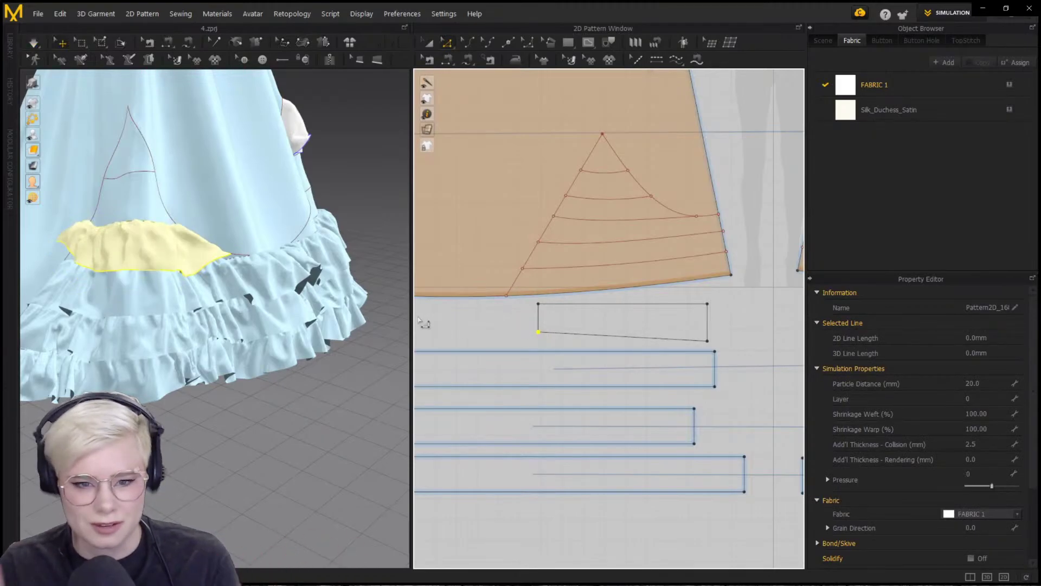
{"action": "right_click_drag", "start_coordinate": [303, 304], "coordinate": [282, 301]}
{"action": "key", "text": "space"}
{"action": "left_click_drag", "start_coordinate": [539, 333], "coordinate": [539, 336]}
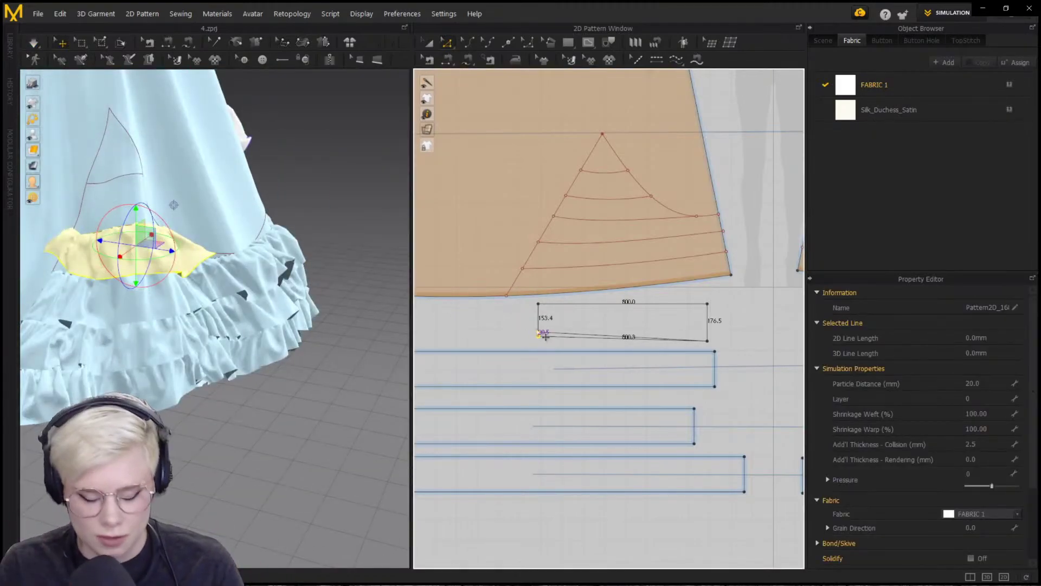
Create a mirrored copy of the tapered ruffle strip with its sewing and place it beside the right-hand strips
{"action": "left_click", "coordinate": [630, 312]}
{"action": "key", "text": "ctrl+d"}
{"action": "scroll", "coordinate": [681, 303], "scroll_direction": "down", "scroll_amount": 5}
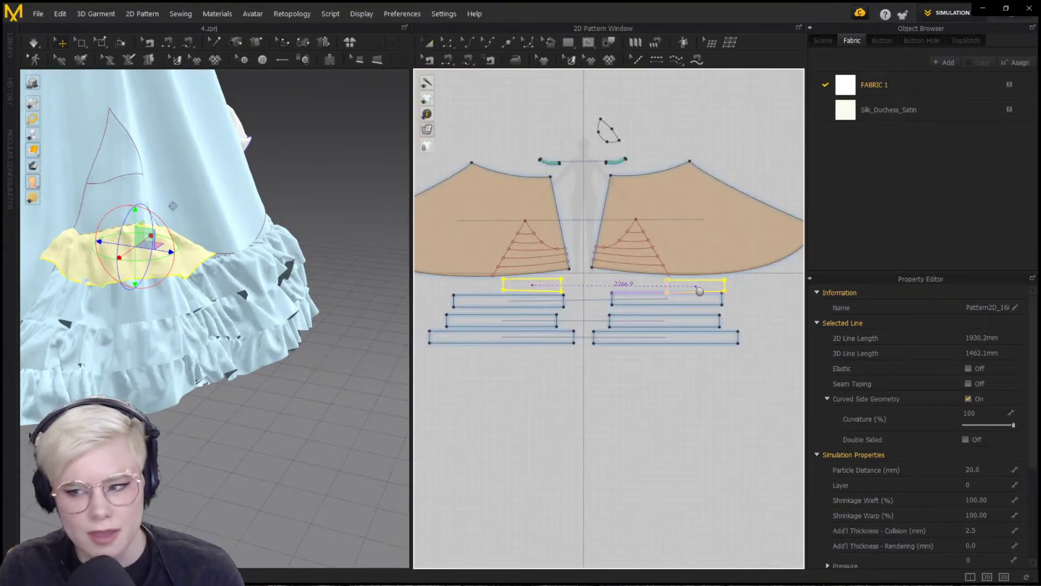
{"action": "left_click", "coordinate": [769, 290]}
Bring the mirrored ruffle strip close to the opposite side of the skirt in 3D and simulate it into place
{"action": "right_click_drag", "start_coordinate": [362, 186], "coordinate": [247, 220]}
{"action": "scroll", "coordinate": [247, 220], "scroll_direction": "down", "scroll_amount": 5}
{"action": "left_click", "coordinate": [320, 258]}
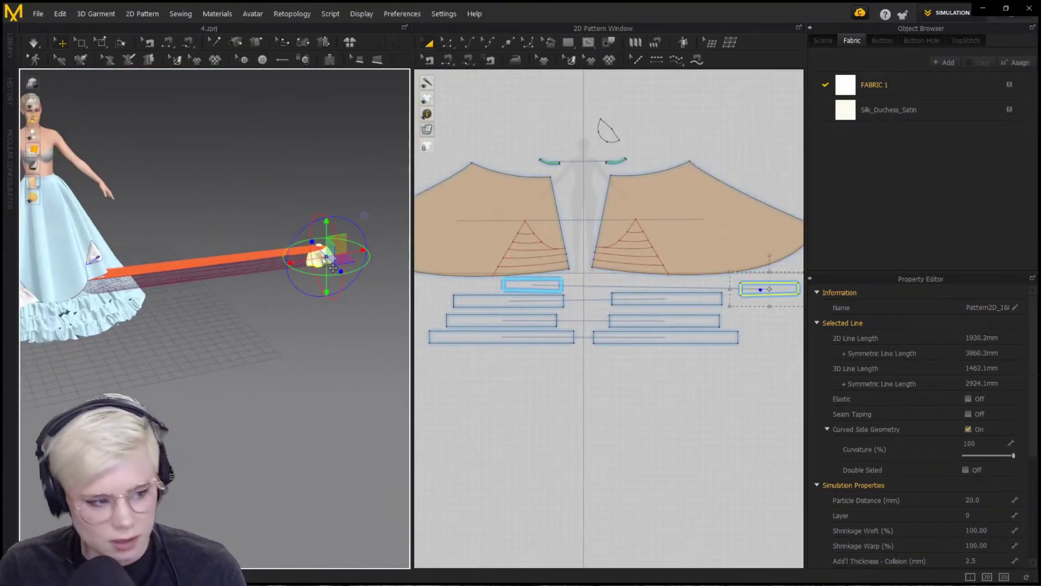
{"action": "left_click_drag", "start_coordinate": [320, 258], "coordinate": [184, 260]}
{"action": "right_click_drag", "start_coordinate": [185, 261], "coordinate": [316, 212]}
{"action": "left_click_drag", "start_coordinate": [324, 220], "coordinate": [214, 210]}
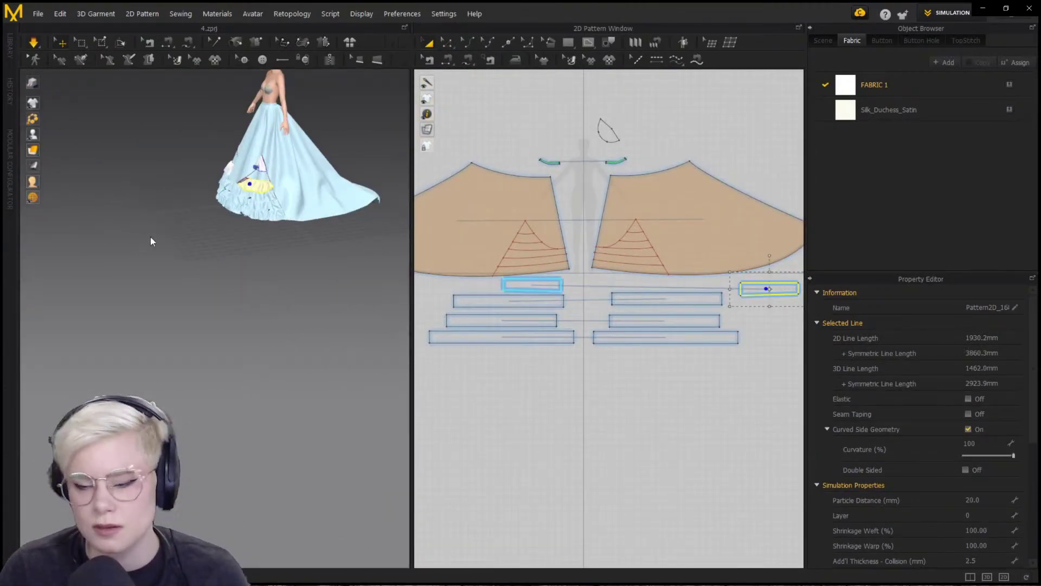
{"action": "key", "text": "2"}
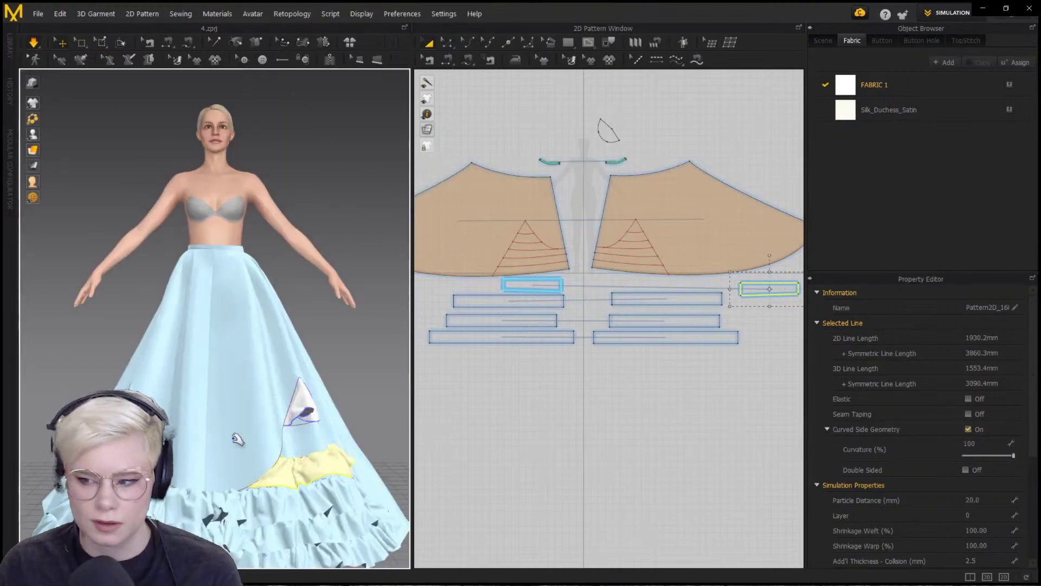
Select both tapered ruffle strips and freeze them
{"action": "middle_click_drag", "start_coordinate": [240, 502], "coordinate": [262, 425]}
{"action": "left_click", "coordinate": [316, 393]}
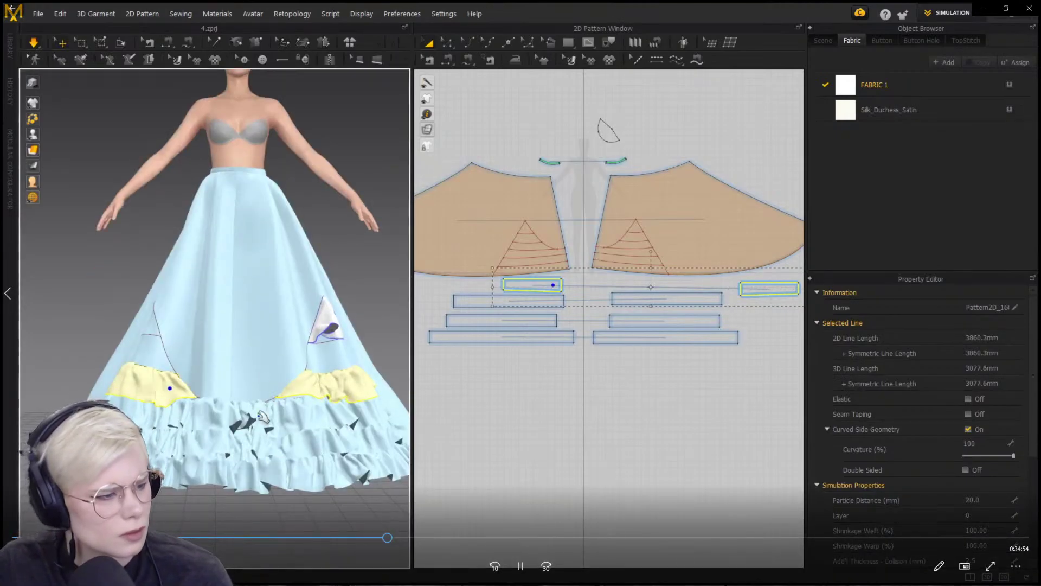
{"action": "right_click_drag", "start_coordinate": [307, 411], "coordinate": [336, 414]}
{"action": "key", "text": "ctrl+k"}
Check the triangle's uppermost curve length and create a rectangle pattern 600 mm wide and 250 mm high left of the strips
{"action": "scroll", "coordinate": [473, 277], "scroll_direction": "up", "scroll_amount": 5}
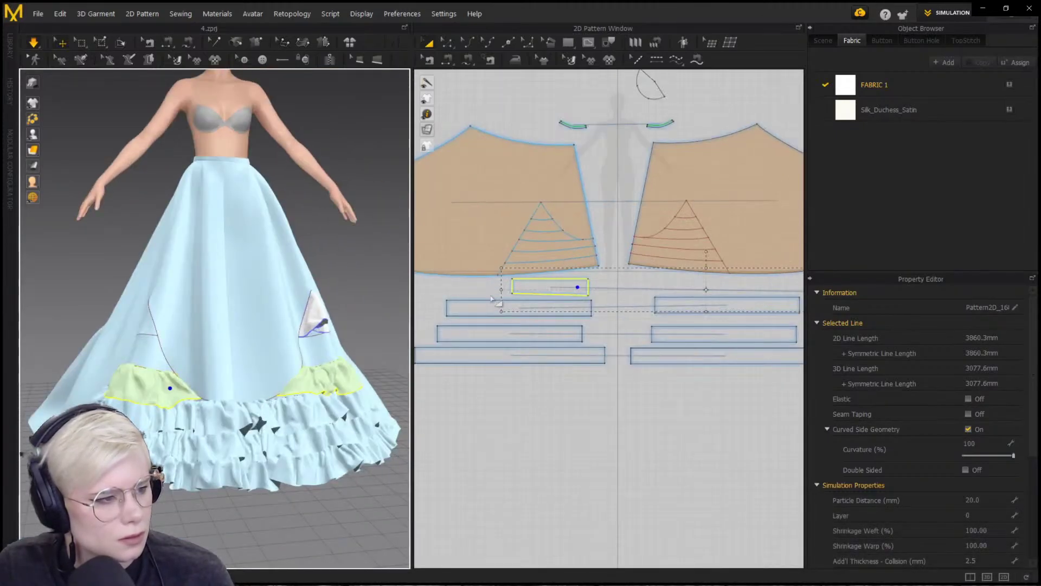
{"action": "key", "text": "z"}
{"action": "left_click", "coordinate": [596, 150]}
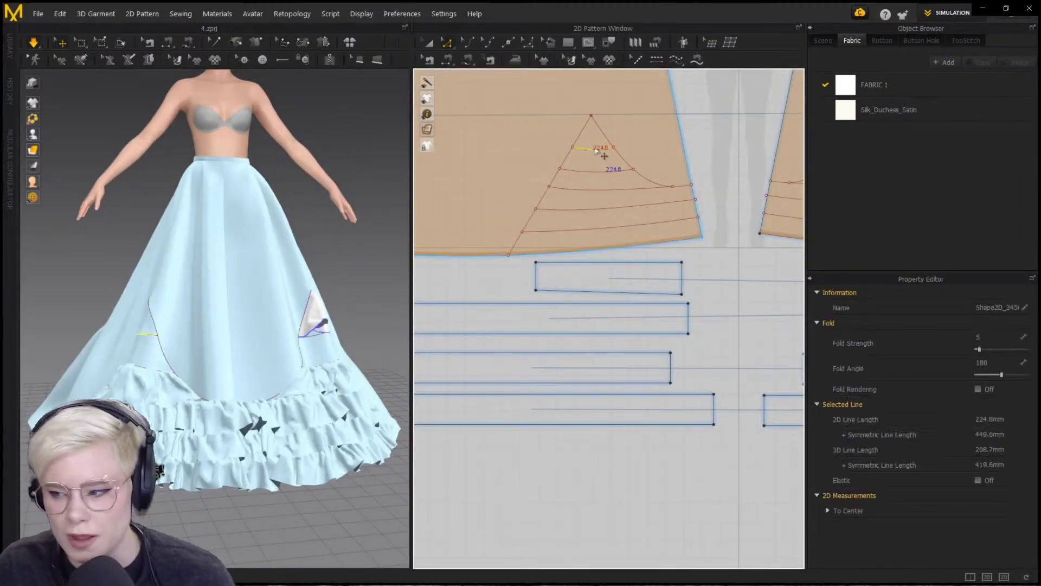
{"action": "left_click", "coordinate": [567, 42]}
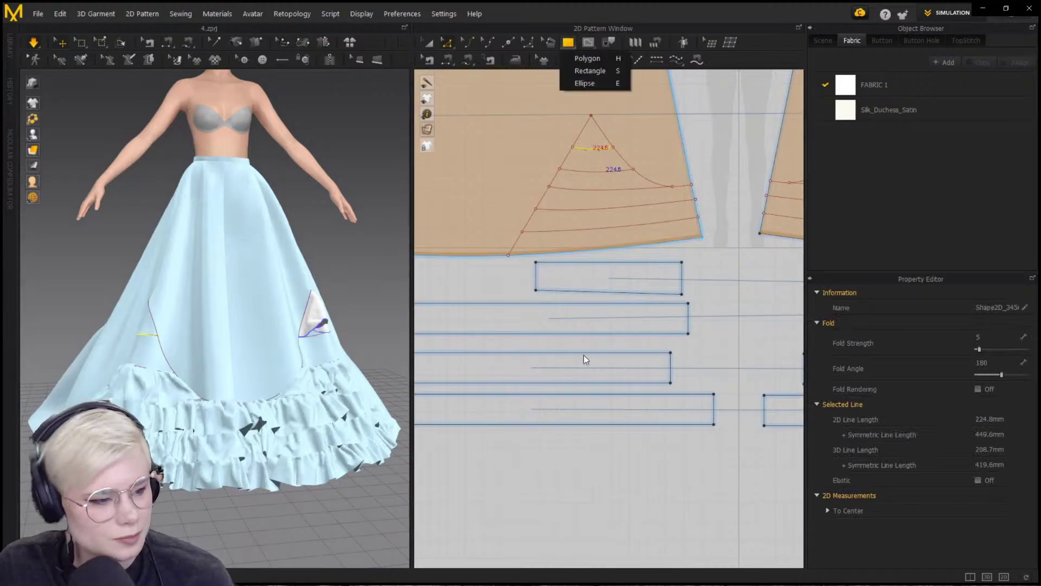
{"action": "left_click", "coordinate": [601, 71]}
{"action": "scroll", "coordinate": [547, 248], "scroll_direction": "down", "scroll_amount": 3}
{"action": "left_click", "coordinate": [484, 280]}
{"action": "type", "text": "600"}
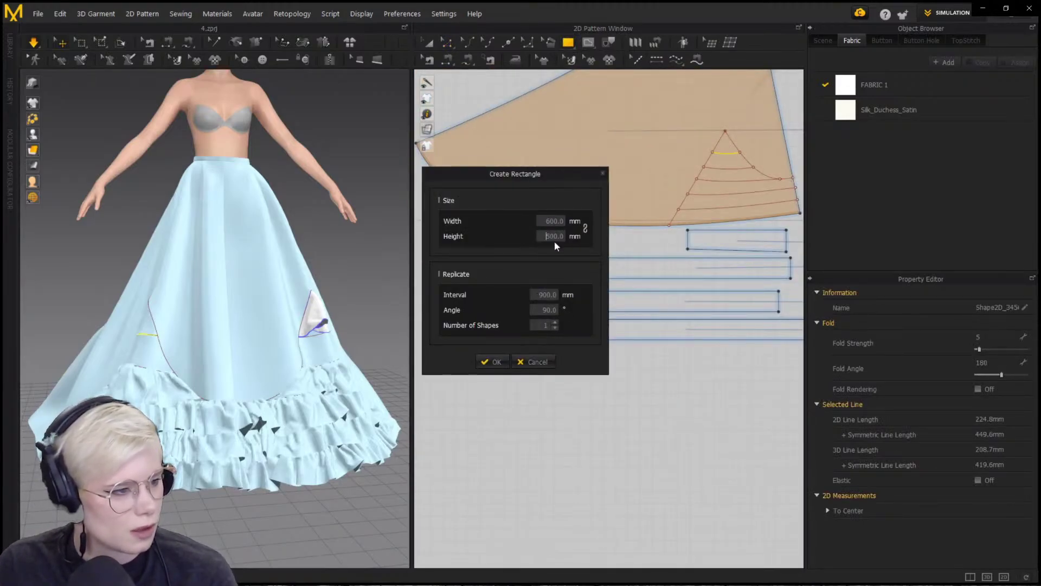
{"action": "double_click", "coordinate": [554, 237]}
{"action": "type", "text": "250"}
{"action": "key", "text": "Return"}
Sew the rectangle's 600 mm upper edge to the uppermost curved line inside the left panel's triangle
{"action": "key", "text": "m"}
{"action": "left_click", "coordinate": [445, 264]}
{"action": "left_click", "coordinate": [519, 264]}
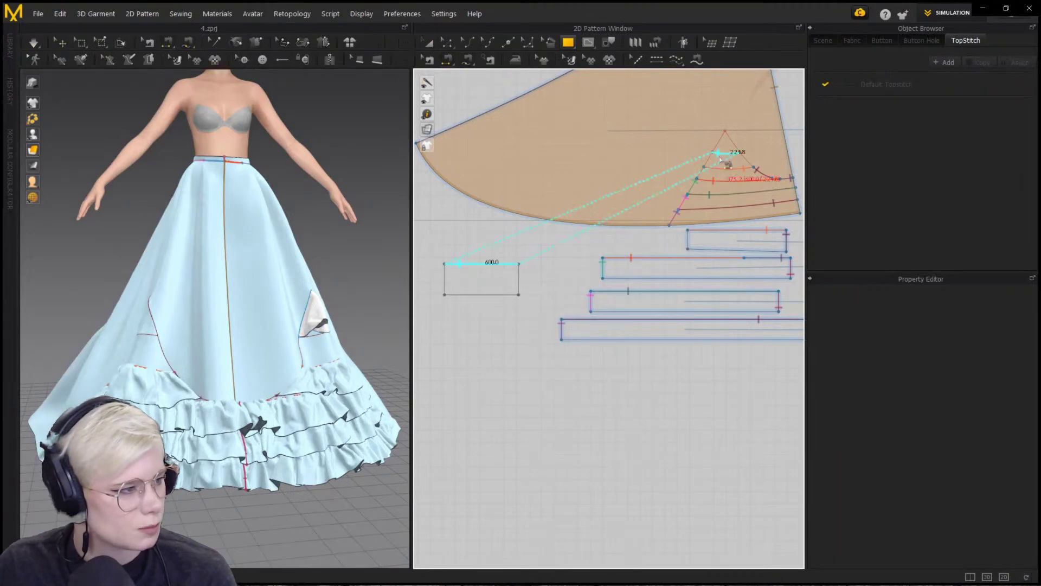
Superimpose the new rectangle at its sewing line with the Side option, and pull it outward from the skirt
{"action": "key", "text": "q"}
{"action": "scroll", "coordinate": [167, 356], "scroll_direction": "down", "scroll_amount": 3}
{"action": "right_click_drag", "start_coordinate": [108, 350], "coordinate": [295, 304]}
{"action": "right_click", "coordinate": [311, 286]}
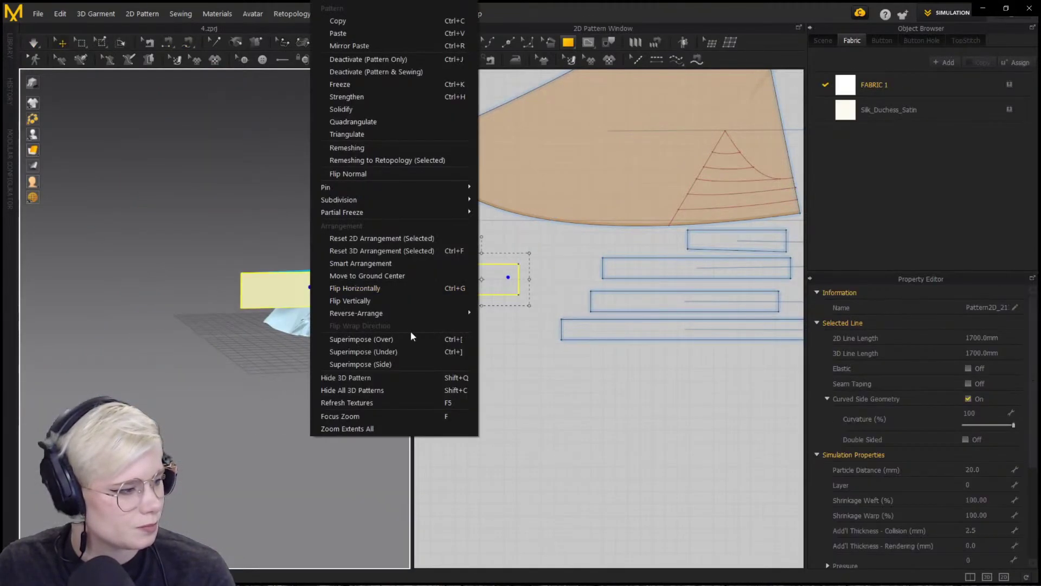
{"action": "left_click", "coordinate": [401, 363]}
{"action": "right_click_drag", "start_coordinate": [364, 292], "coordinate": [400, 262]}
{"action": "scroll", "coordinate": [347, 271], "scroll_direction": "up", "scroll_amount": 5}
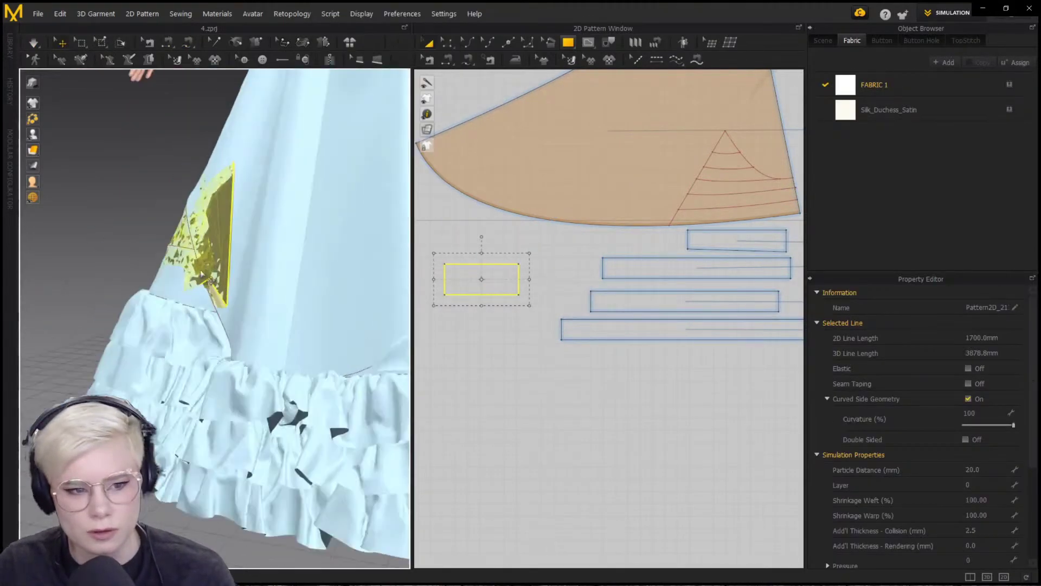
{"action": "left_click_drag", "start_coordinate": [217, 233], "coordinate": [114, 234]}
Create a mirrored copy of the small curved triangular insert with sewing and place it above the new rectangle
{"action": "right_click_drag", "start_coordinate": [261, 282], "coordinate": [302, 281]}
{"action": "scroll", "coordinate": [302, 281], "scroll_direction": "down", "scroll_amount": 3}
{"action": "left_click", "coordinate": [246, 297]}
{"action": "left_click", "coordinate": [460, 231]}
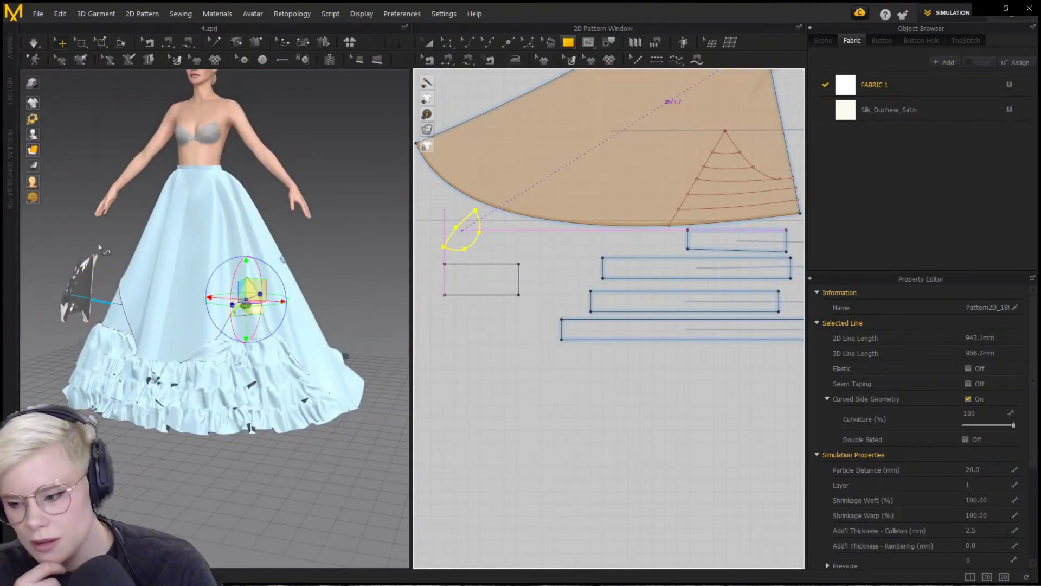
Simulate the mirrored triangular insert and the rectangle onto the side of the skirt
{"action": "right_click_drag", "start_coordinate": [179, 251], "coordinate": [237, 312]}
{"action": "scroll", "coordinate": [205, 271], "scroll_direction": "down", "scroll_amount": 5}
{"action": "scroll", "coordinate": [140, 329], "scroll_direction": "up", "scroll_amount": 5}
{"action": "key", "text": "space"}
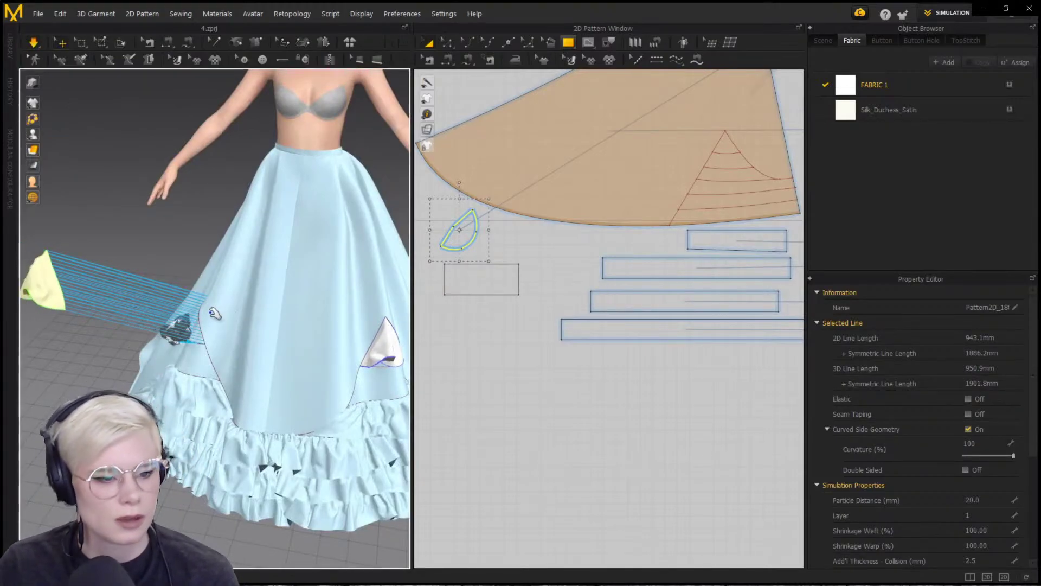
{"action": "left_click", "coordinate": [195, 330]}
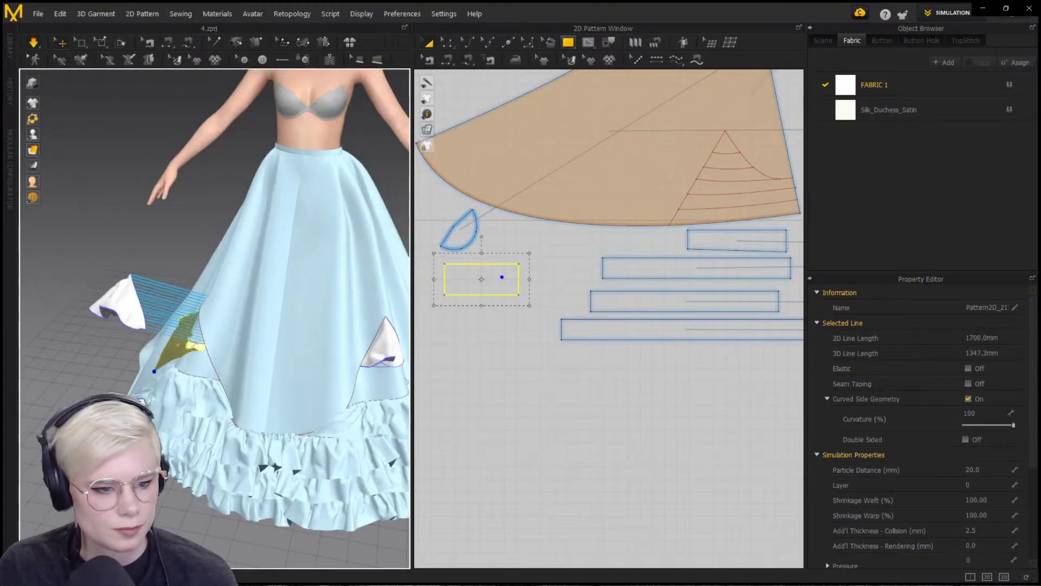
{"action": "key", "text": "2"}
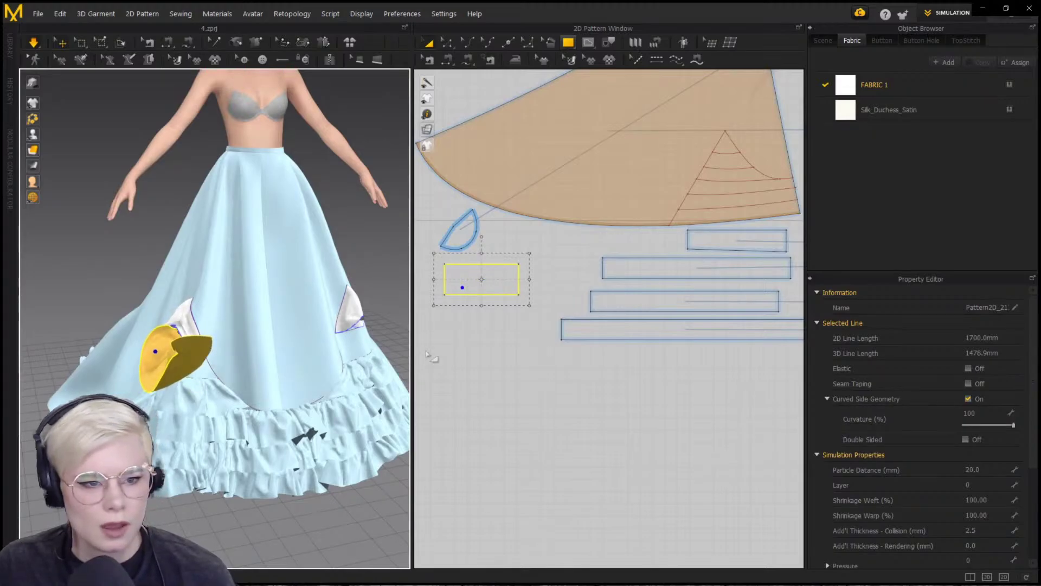
Shorten the rectangle to a height of about 188 mm and simulate the change
{"action": "left_click", "coordinate": [482, 295]}
{"action": "left_click_drag", "start_coordinate": [482, 297], "coordinate": [482, 298]}
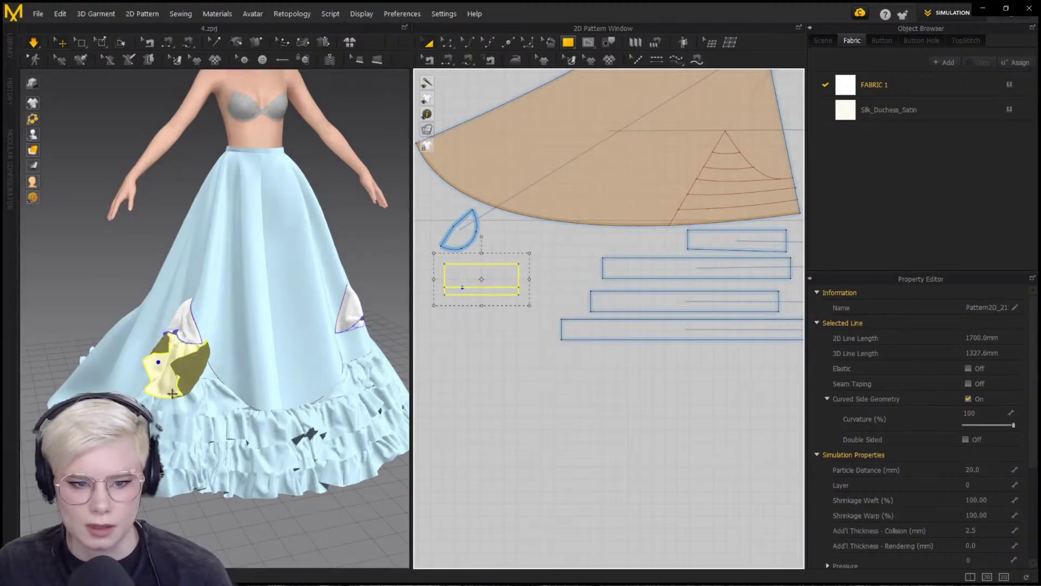
{"action": "key", "text": "space"}
{"action": "right_click_drag", "start_coordinate": [217, 347], "coordinate": [282, 364]}
{"action": "middle_click_drag", "start_coordinate": [173, 374], "coordinate": [282, 341]}
{"action": "scroll", "coordinate": [282, 342], "scroll_direction": "up", "scroll_amount": 2}
Sew the short side of the new rectangle to the side triangle's slanted edge just below the tip, and simulate the seam
{"action": "key", "text": "m"}
{"action": "left_click", "coordinate": [444, 264]}
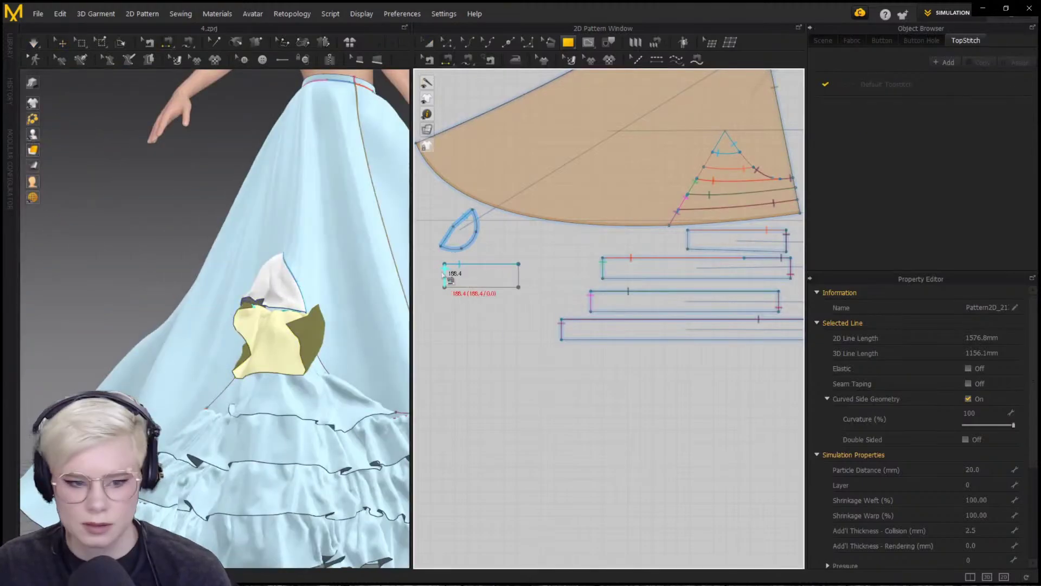
{"action": "left_click", "coordinate": [445, 286]}
{"action": "scroll", "coordinate": [743, 129], "scroll_direction": "up", "scroll_amount": 6}
{"action": "left_click", "coordinate": [622, 221]}
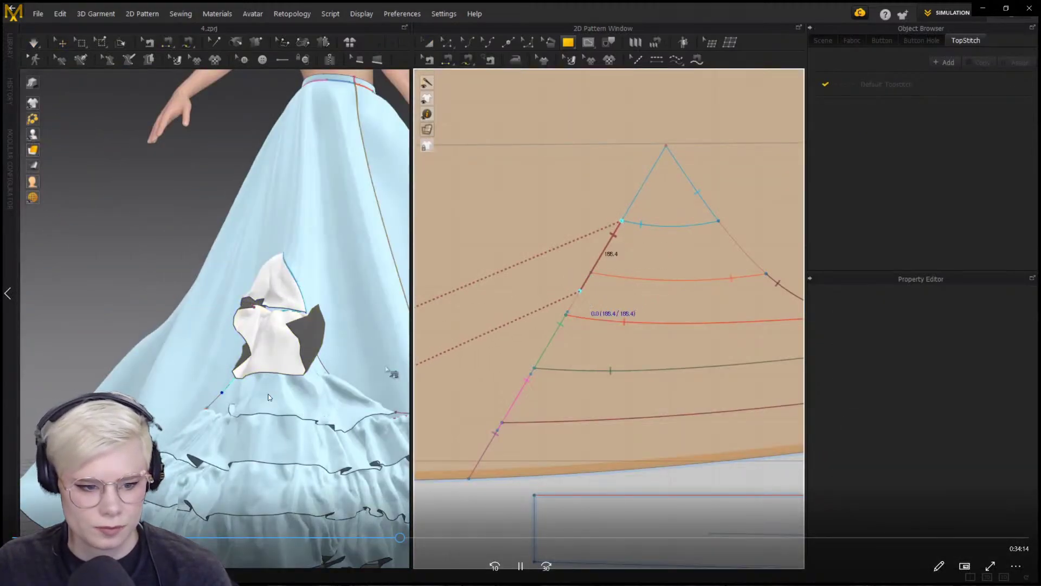
{"action": "right_click_drag", "start_coordinate": [253, 403], "coordinate": [253, 327]}
{"action": "scroll", "coordinate": [252, 327], "scroll_direction": "down", "scroll_amount": 2}
{"action": "key", "text": "space"}
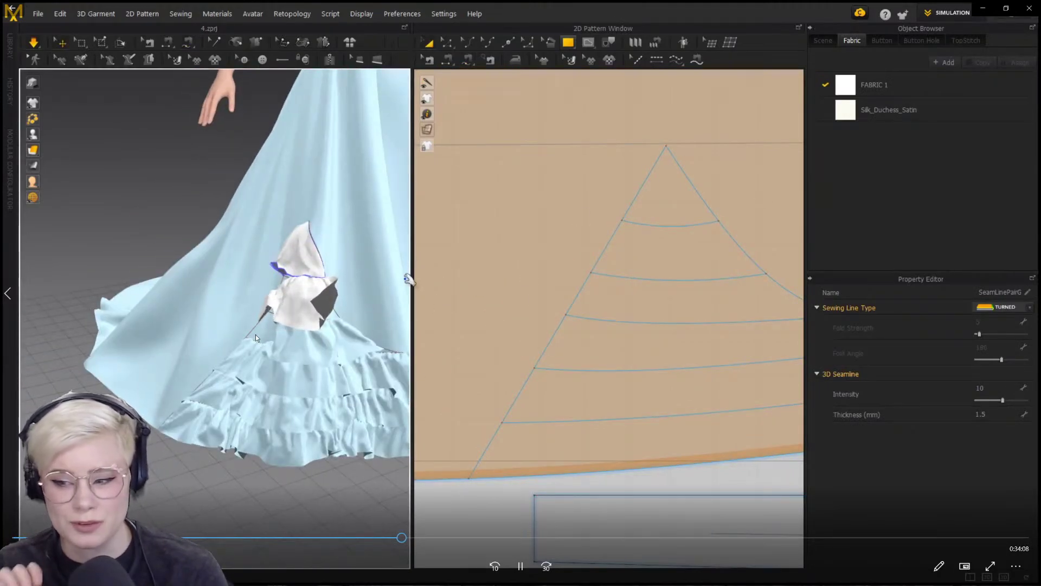
{"action": "left_click", "coordinate": [465, 336]}
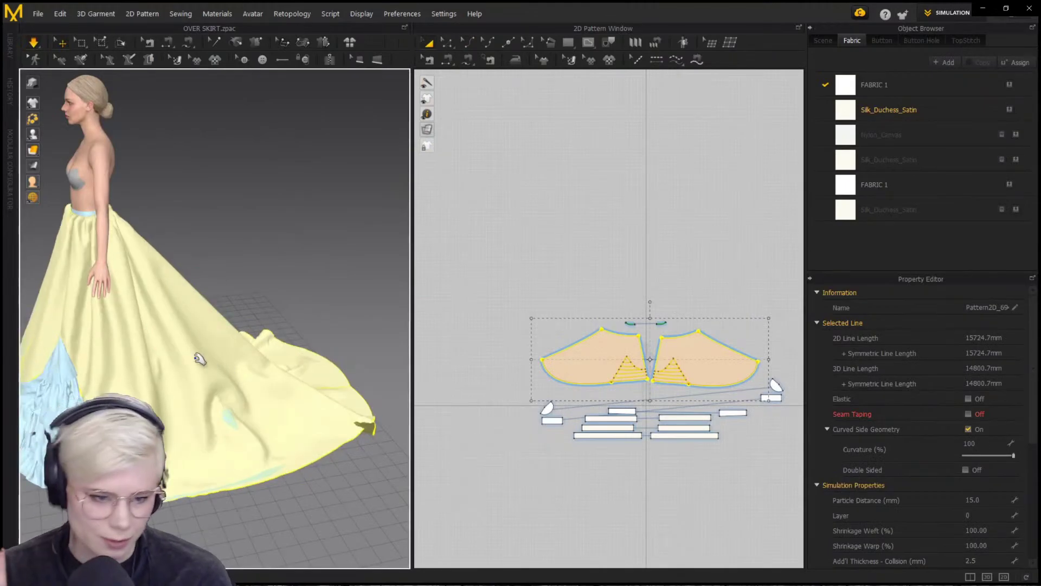
Extend the back corner of the skirt train outward, reshape its hem curve, and simulate the longer train
{"action": "right_click_drag", "start_coordinate": [200, 358], "coordinate": [438, 412]}
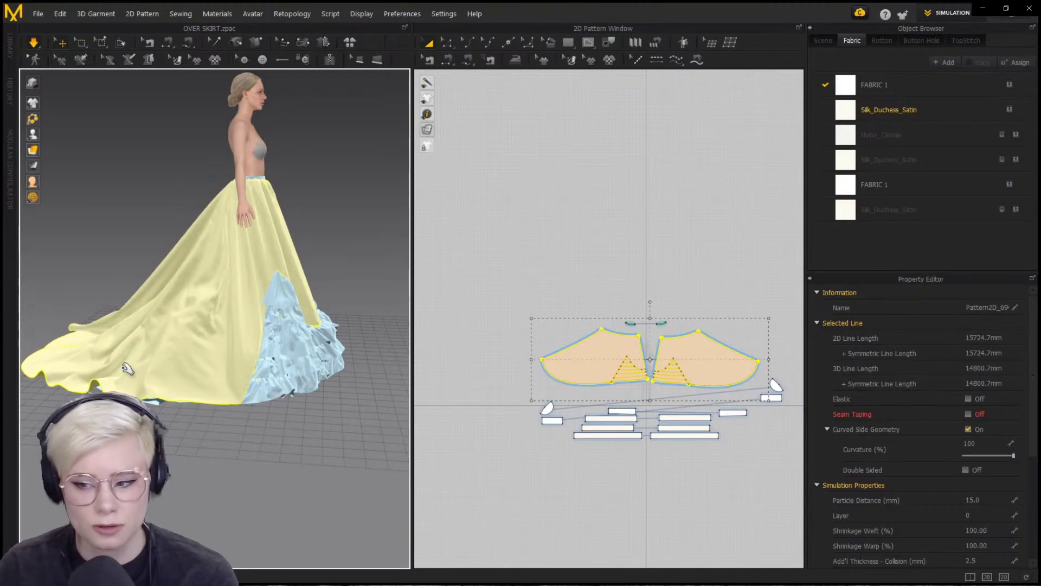
{"action": "right_click_drag", "start_coordinate": [129, 370], "coordinate": [624, 399]}
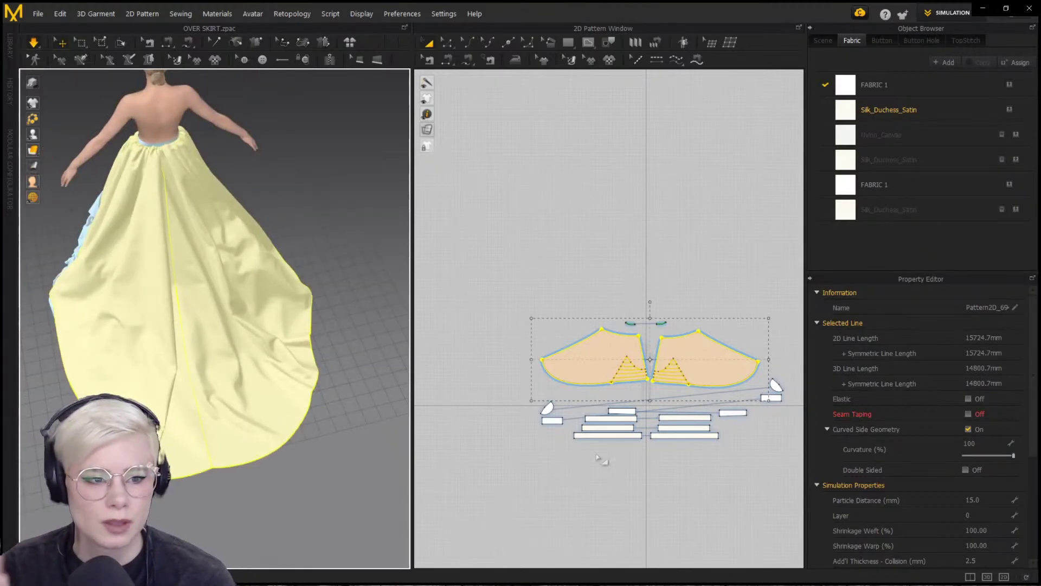
{"action": "key", "text": "z"}
{"action": "scroll", "coordinate": [558, 434], "scroll_direction": "up", "scroll_amount": 8}
{"action": "left_click_drag", "start_coordinate": [488, 250], "coordinate": [485, 322], "text": "shift"}
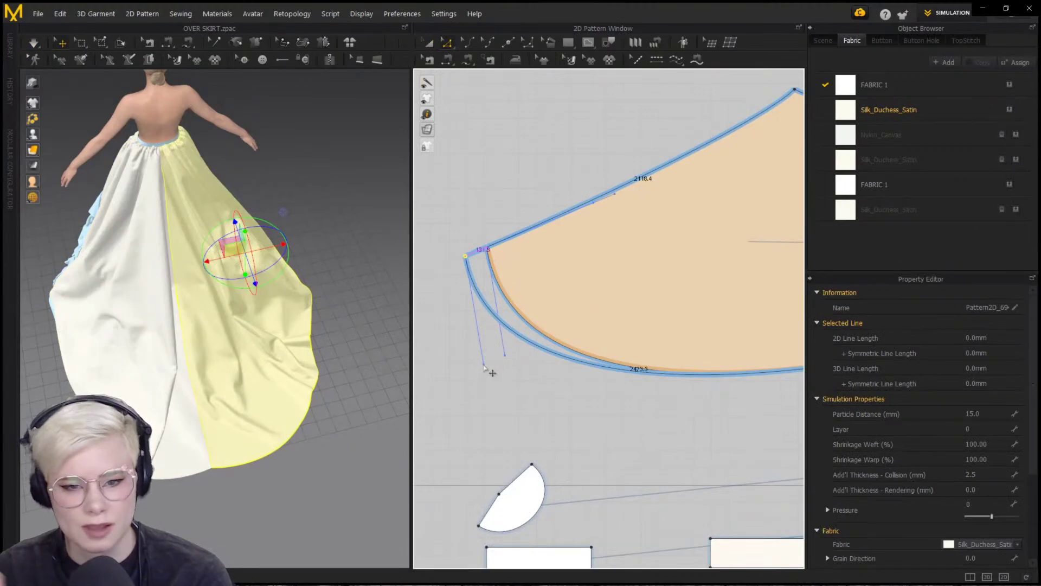
{"action": "left_click_drag", "start_coordinate": [484, 365], "coordinate": [484, 353]}
{"action": "scroll", "coordinate": [678, 419], "scroll_direction": "down", "scroll_amount": 6}
{"action": "scroll", "coordinate": [763, 427], "scroll_direction": "up", "scroll_amount": 4}
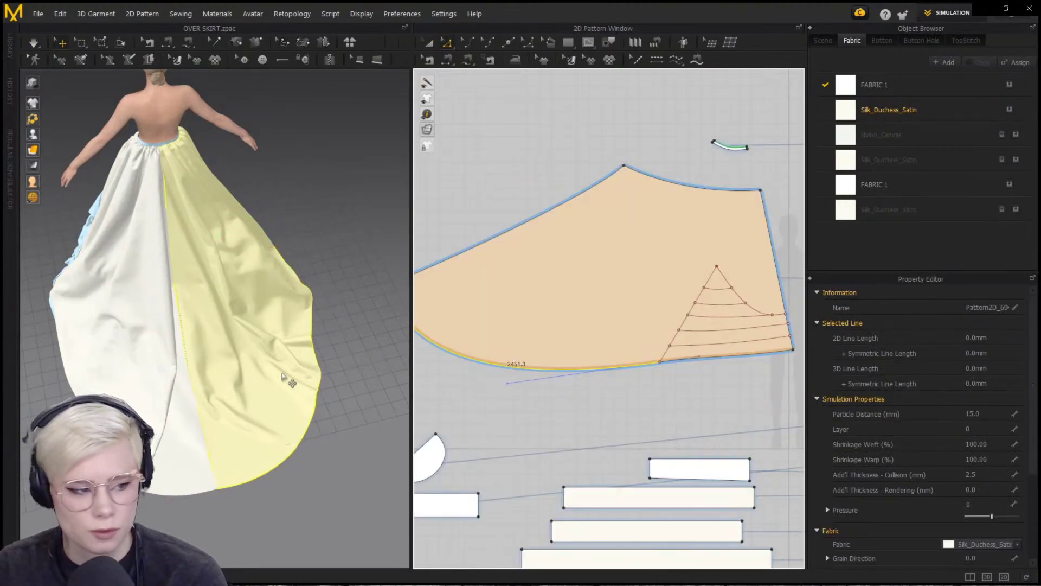
{"action": "left_click", "coordinate": [529, 388]}
{"action": "key", "text": "space"}
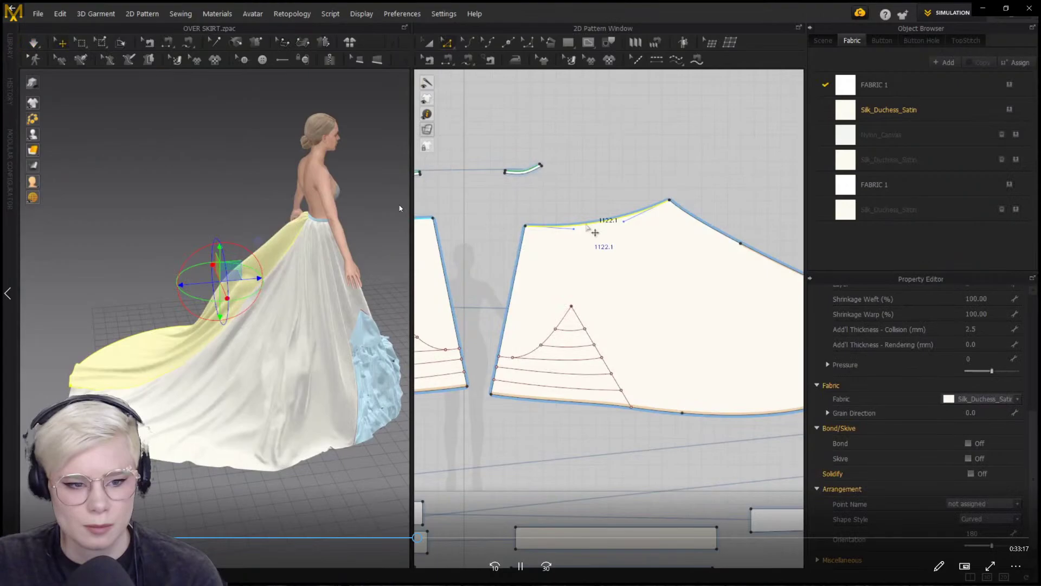
Offset the waist edge of the skirt panel as an internal line to mark an upper band across the skirt
{"action": "right_click", "coordinate": [587, 224]}
{"action": "left_click", "coordinate": [645, 347]}
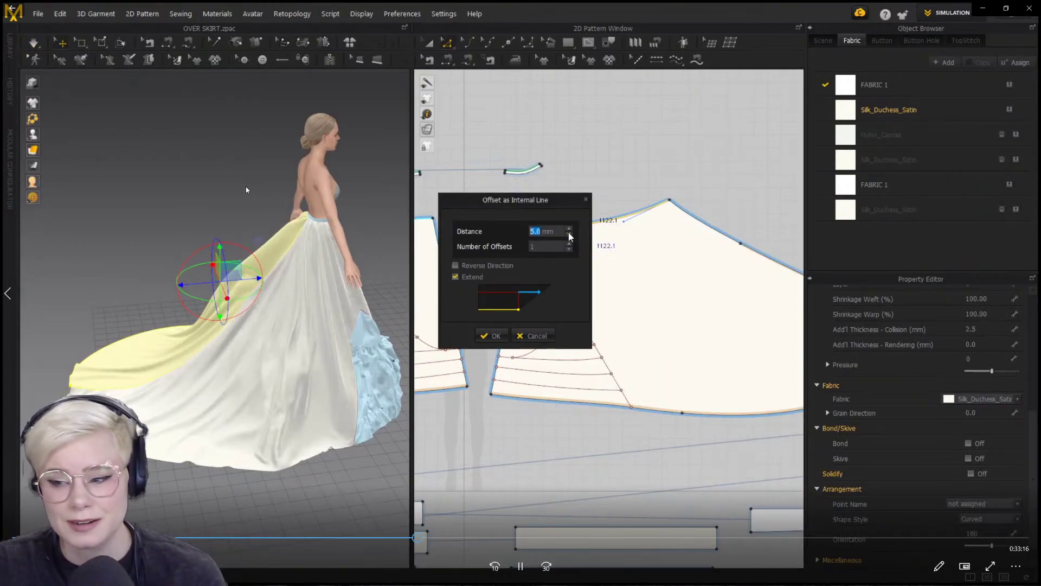
{"action": "key", "text": "Return"}
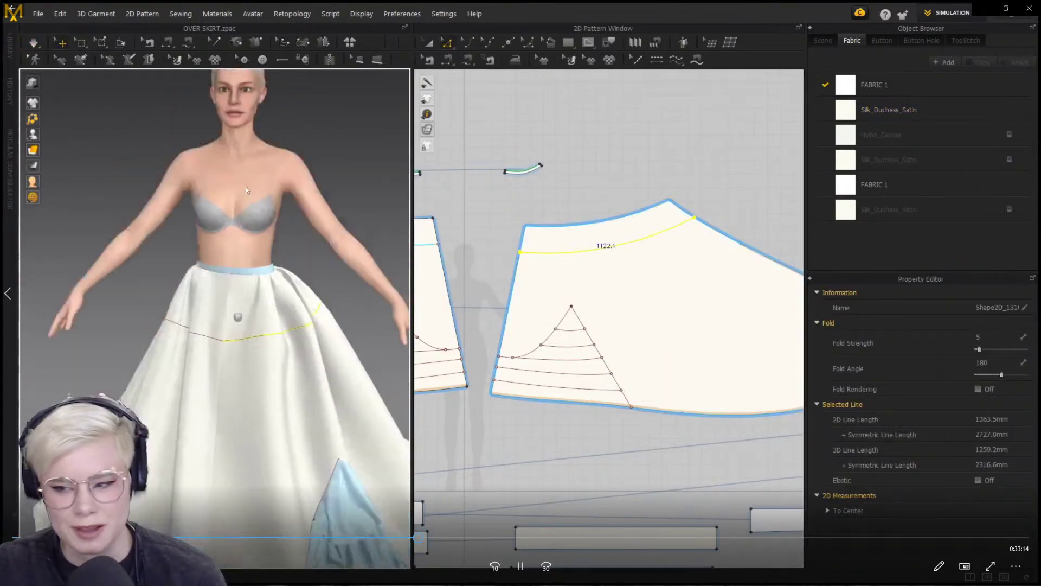
Turn on Bond for both large skirt panels, including their upper bands
{"action": "key", "text": "a"}
{"action": "left_click", "coordinate": [586, 233]}
{"action": "left_click", "coordinate": [427, 239], "text": "shift"}
{"action": "scroll", "coordinate": [963, 499], "scroll_direction": "down", "scroll_amount": 5}
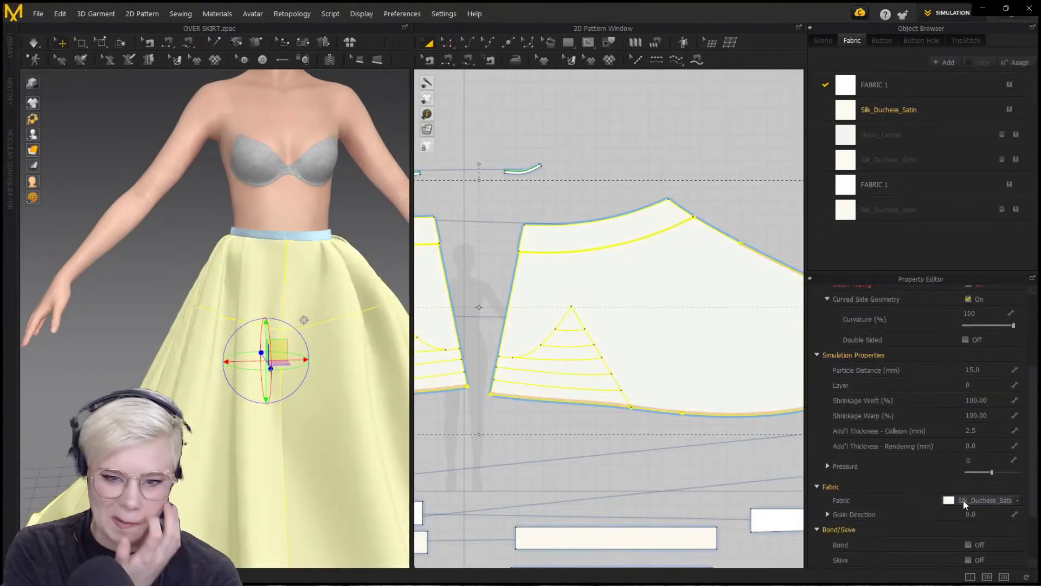
{"action": "scroll", "coordinate": [922, 471], "scroll_direction": "down", "scroll_amount": 3}
{"action": "left_click", "coordinate": [968, 469]}
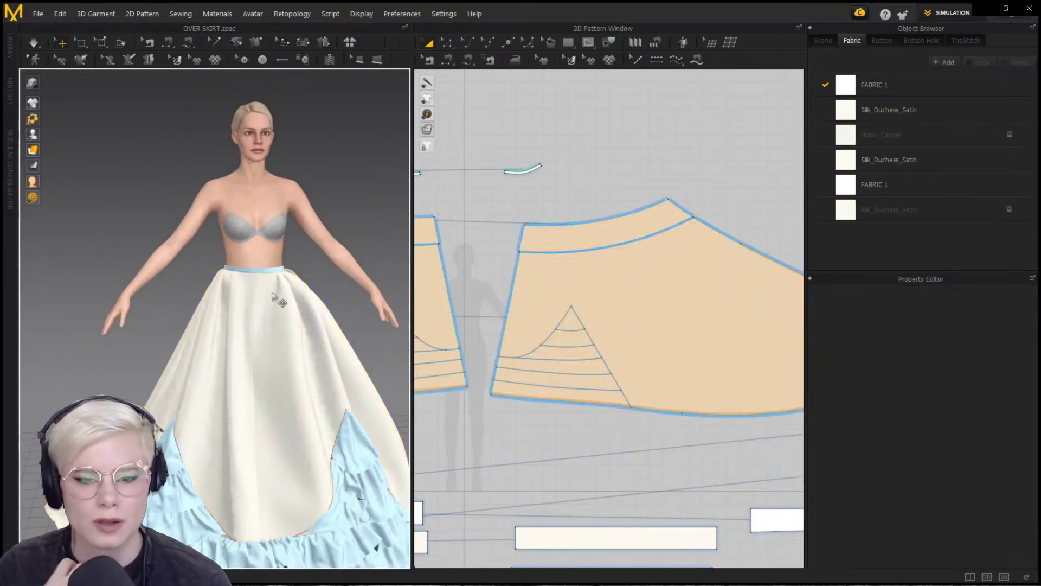
Set the particle distance of the two upper skirt bands to 10 mm
{"action": "right_click_drag", "start_coordinate": [221, 368], "coordinate": [271, 358]}
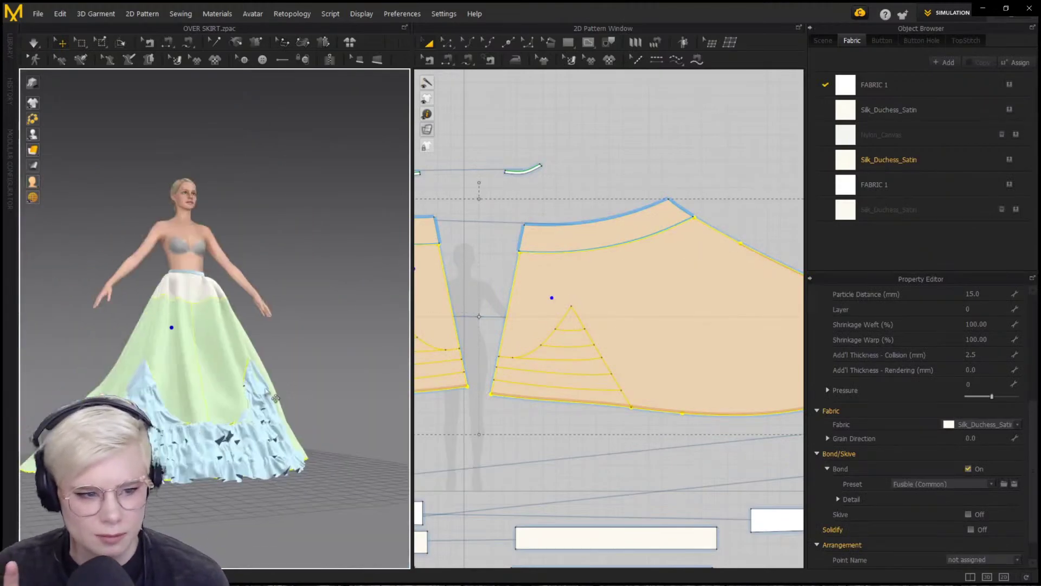
{"action": "left_click", "coordinate": [317, 326]}
{"action": "scroll", "coordinate": [211, 363], "scroll_direction": "up", "scroll_amount": 5}
{"action": "right_click_drag", "start_coordinate": [215, 376], "coordinate": [227, 374]}
{"action": "left_click", "coordinate": [133, 277]}
{"action": "left_click", "coordinate": [200, 287], "text": "shift"}
{"action": "scroll", "coordinate": [996, 361], "scroll_direction": "up", "scroll_amount": 2}
{"action": "left_click", "coordinate": [995, 358]}
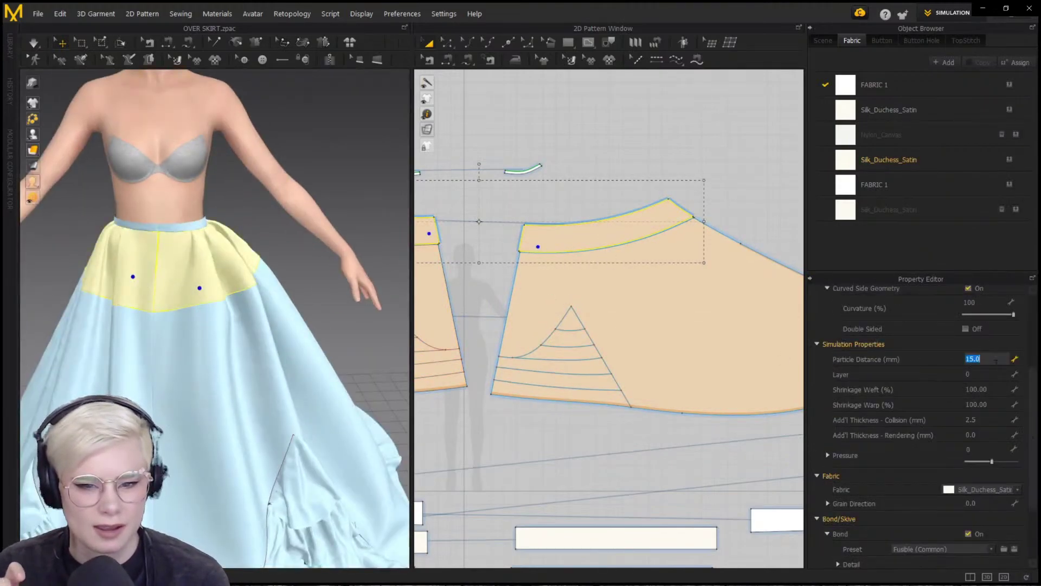
{"action": "key", "text": "Return"}
Save the project as 5.zprj and save another project copy named "finished skirt"
{"action": "middle_click_drag", "start_coordinate": [684, 169], "coordinate": [766, 144]}
{"action": "scroll", "coordinate": [271, 163], "scroll_direction": "down", "scroll_amount": 1}
{"action": "left_click", "coordinate": [38, 15]}
{"action": "left_click", "coordinate": [70, 64]}
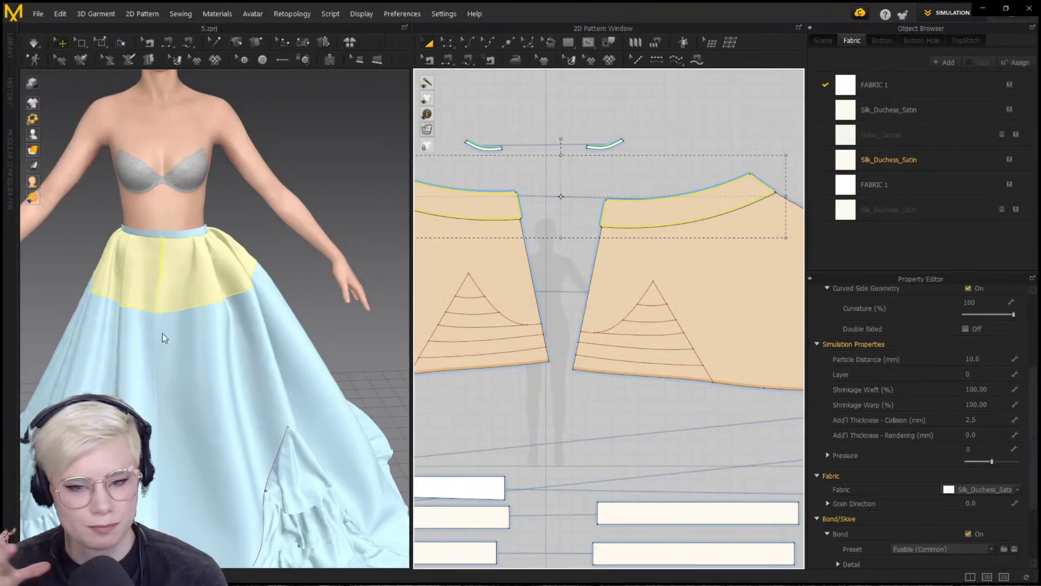
{"action": "left_click", "coordinate": [38, 13]}
{"action": "mouse_move", "coordinate": [76, 76]}
{"action": "left_click", "coordinate": [159, 79]}
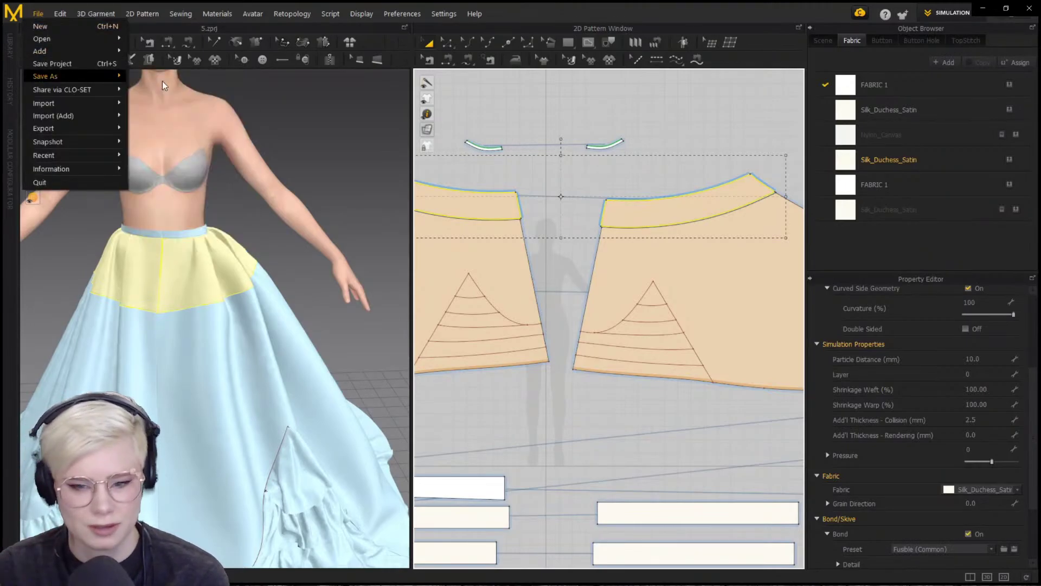
{"action": "type", "text": "finished skirt"}
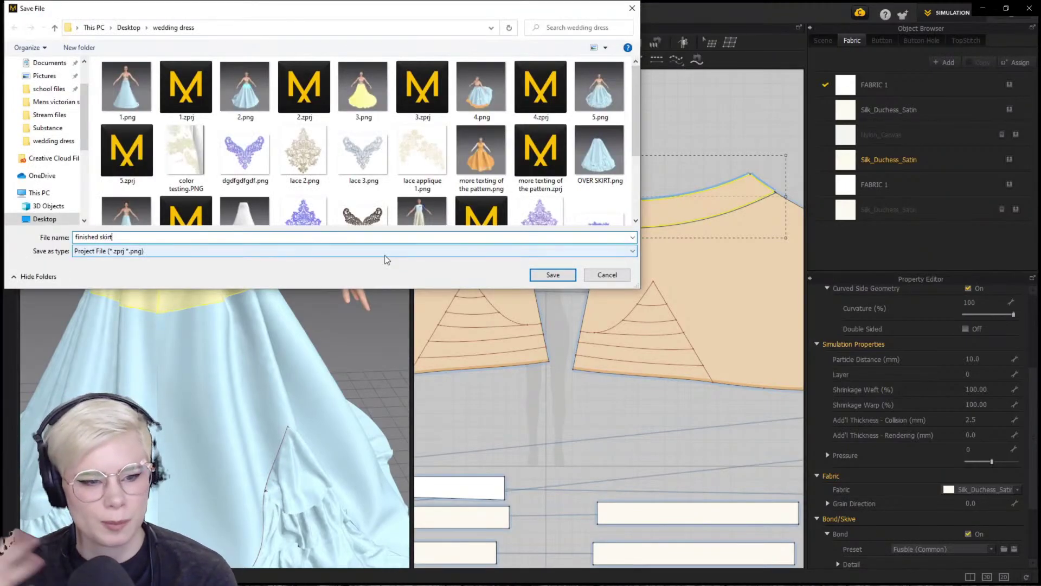
{"action": "key", "text": "Return"}
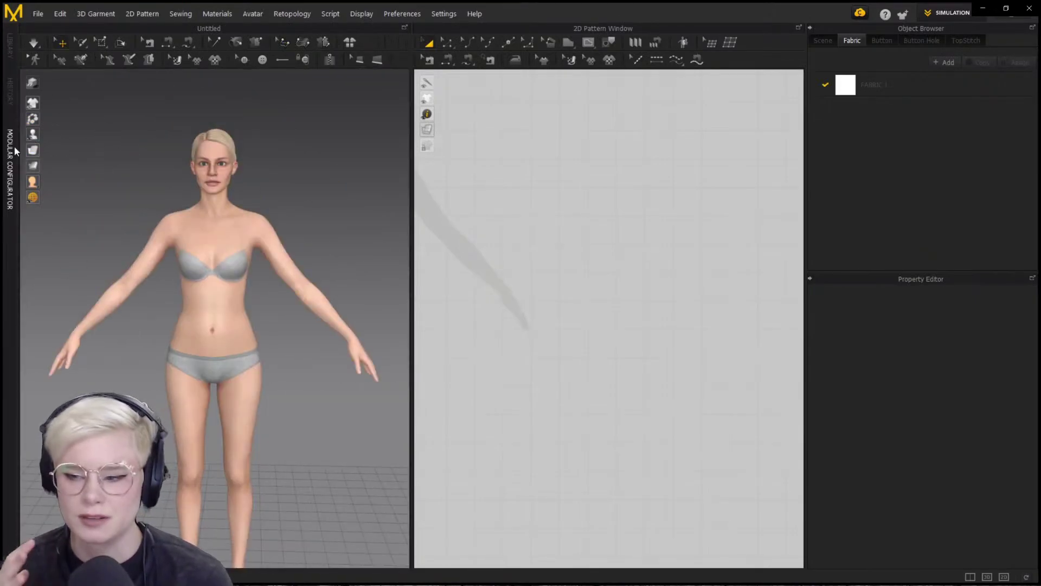
Add the long sleeve from the women's Set-In T-shirt blocks in the Modular Configurator, keeping only the sleeve patterns
{"action": "left_click", "coordinate": [10, 149]}
{"action": "double_click", "coordinate": [117, 99]}
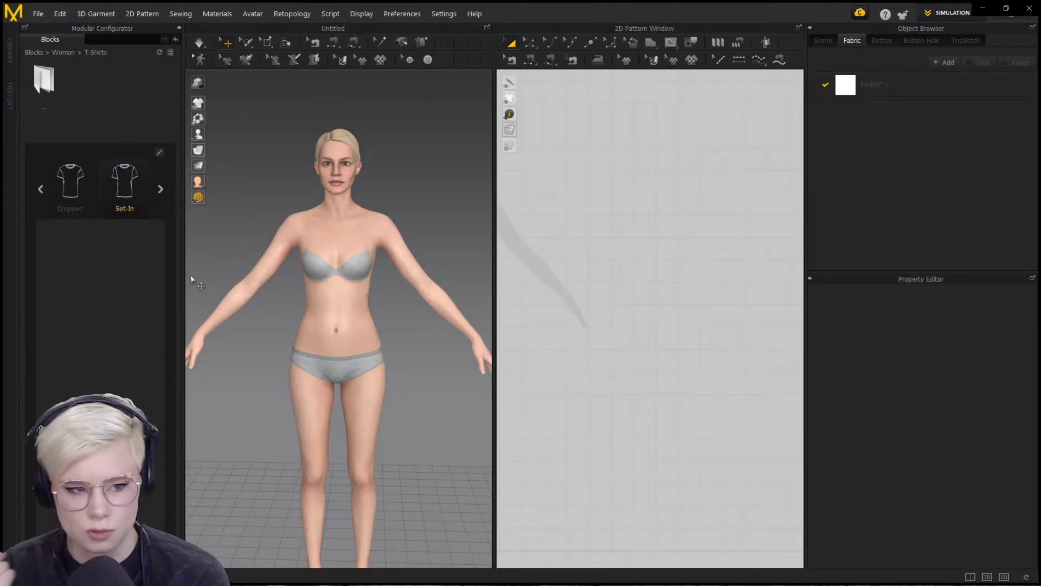
{"action": "left_click", "coordinate": [69, 320]}
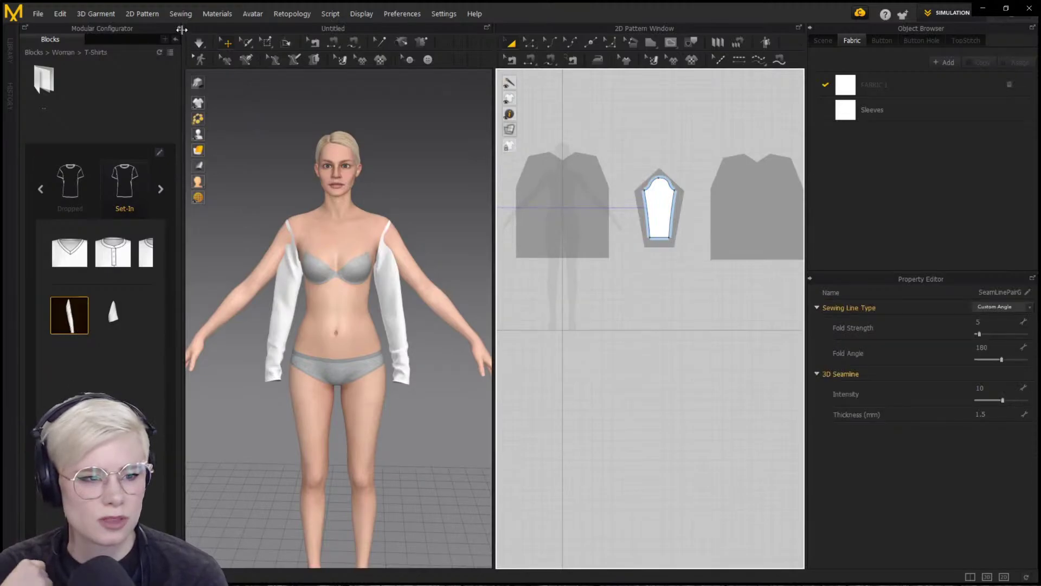
{"action": "left_click", "coordinate": [180, 28]}
{"action": "right_click", "coordinate": [603, 90]}
{"action": "left_click", "coordinate": [646, 175]}
{"action": "left_click", "coordinate": [503, 331]}
{"action": "scroll", "coordinate": [287, 286], "scroll_direction": "up", "scroll_amount": 1}
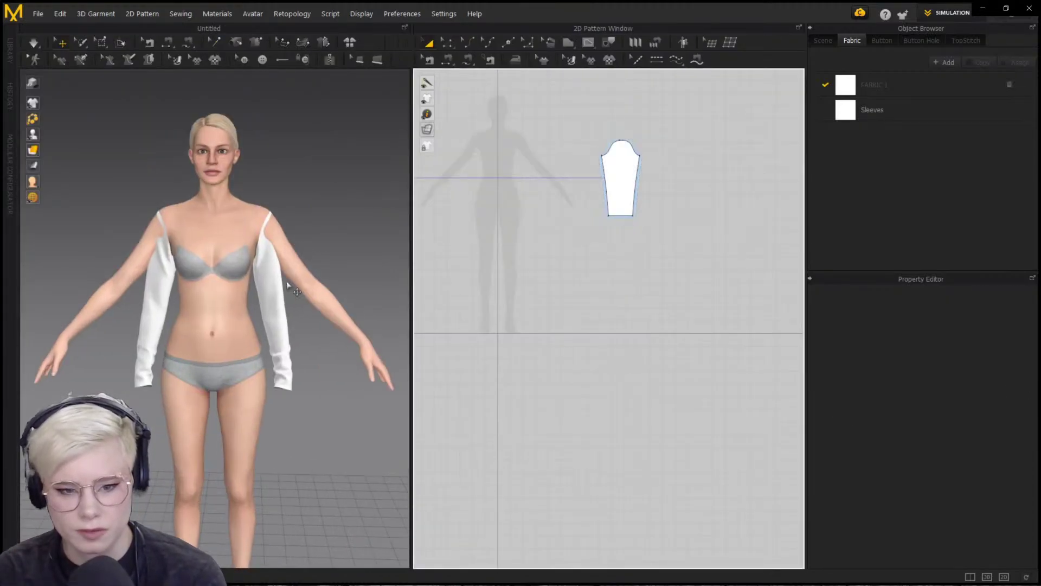
Show the avatar's arrangement points and wrap the sleeves around the outside of the arms
{"action": "left_click", "coordinate": [47, 136]}
{"action": "left_click", "coordinate": [275, 294]}
{"action": "right_click_drag", "start_coordinate": [274, 294], "coordinate": [284, 296]}
{"action": "left_click", "coordinate": [281, 306]}
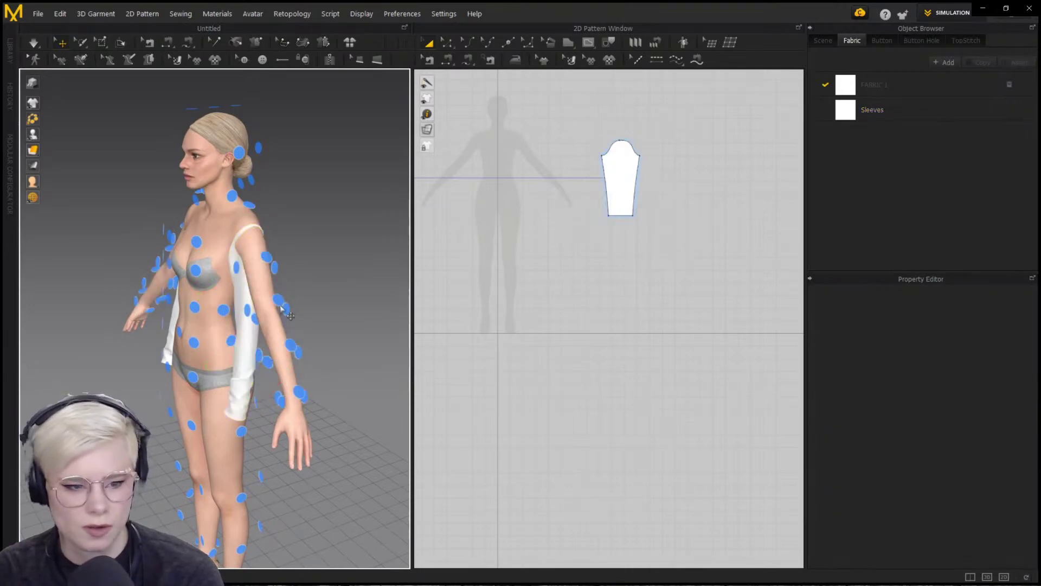
{"action": "left_click_drag", "start_coordinate": [251, 340], "coordinate": [353, 288]}
{"action": "left_click", "coordinate": [277, 300]}
{"action": "right_click_drag", "start_coordinate": [185, 299], "coordinate": [266, 298]}
Add the garment FEI FEI FIT DRESS.zpac from the library to the scene with the sleeves
{"action": "left_click", "coordinate": [10, 51]}
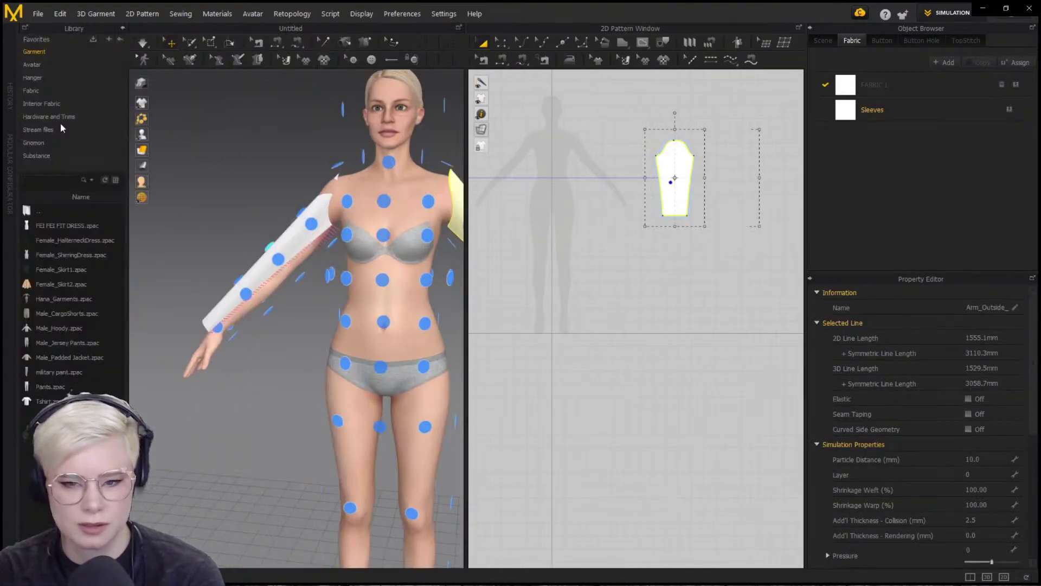
{"action": "left_click", "coordinate": [116, 180]}
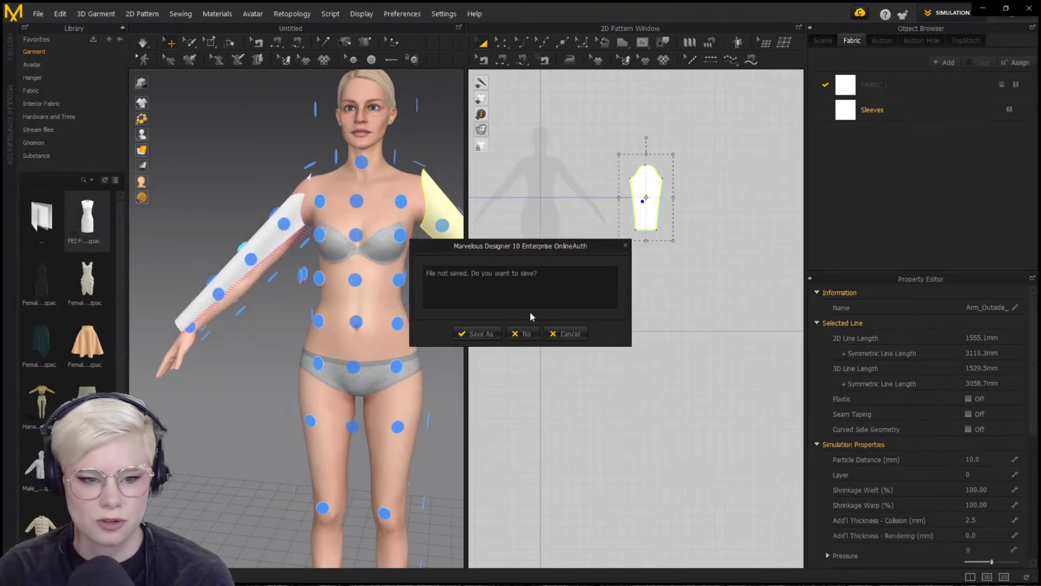
{"action": "left_click", "coordinate": [152, 232]}
{"action": "left_click", "coordinate": [527, 351]}
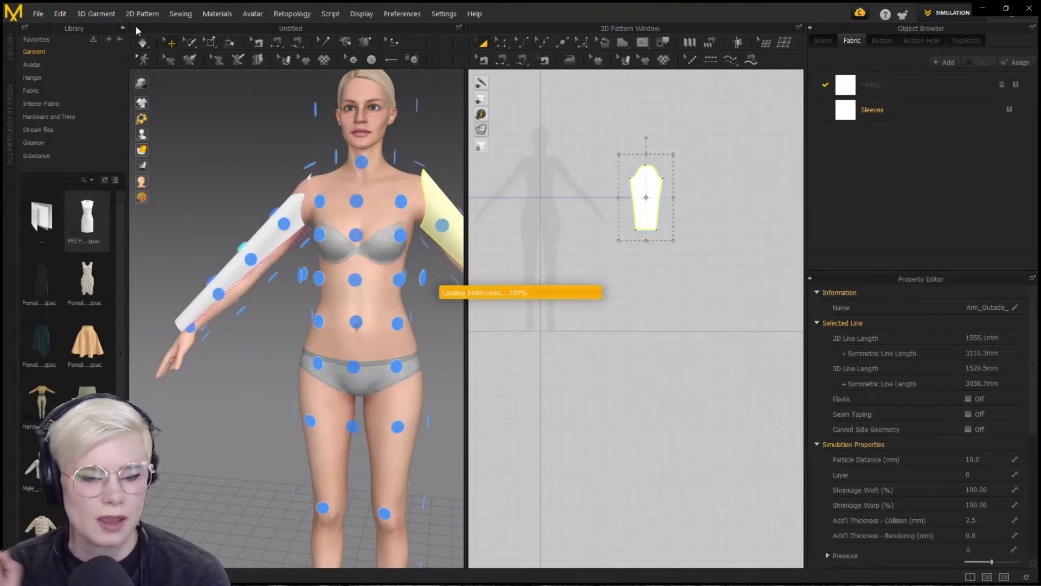
{"action": "left_click", "coordinate": [545, 302]}
{"action": "left_click", "coordinate": [123, 28]}
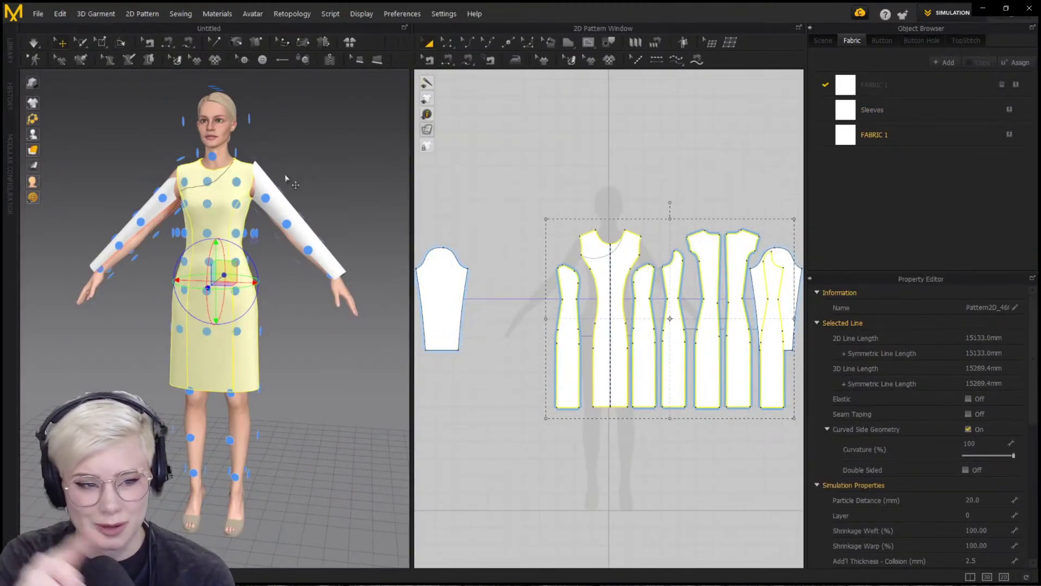
Move the overlapping sleeve pattern clear of the dress pieces, and simulate the dress together with the sleeves
{"action": "key", "text": "n"}
{"action": "scroll", "coordinate": [686, 304], "scroll_direction": "down", "scroll_amount": 2}
{"action": "middle_click_drag", "start_coordinate": [759, 312], "coordinate": [686, 304]}
{"action": "scroll", "coordinate": [288, 239], "scroll_direction": "up", "scroll_amount": 2}
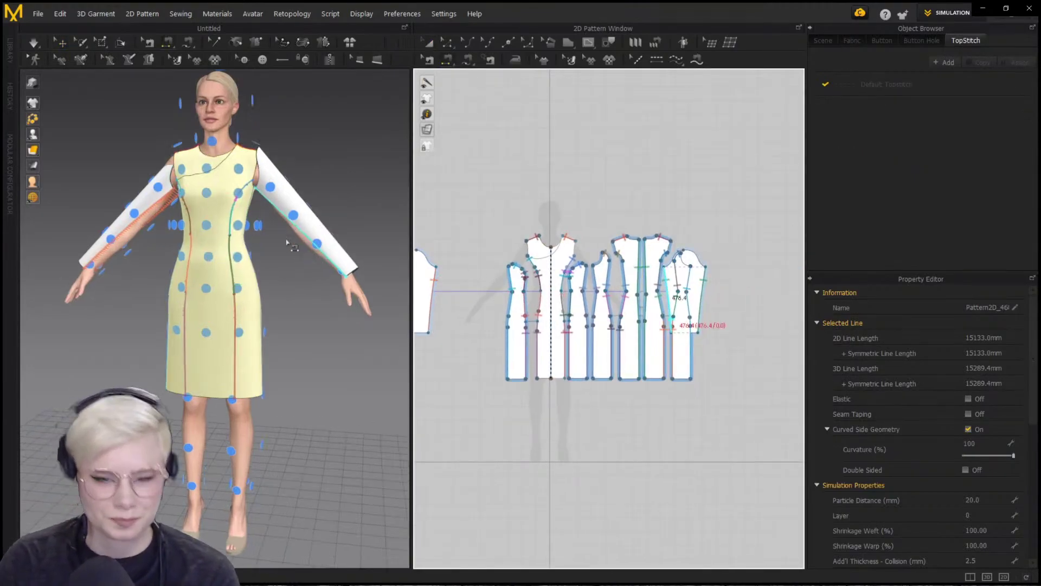
{"action": "middle_click_drag", "start_coordinate": [288, 239], "coordinate": [296, 293]}
{"action": "scroll", "coordinate": [586, 245], "scroll_direction": "up", "scroll_amount": 3}
{"action": "middle_click_drag", "start_coordinate": [505, 287], "coordinate": [592, 262]}
{"action": "scroll", "coordinate": [593, 262], "scroll_direction": "up", "scroll_amount": 3}
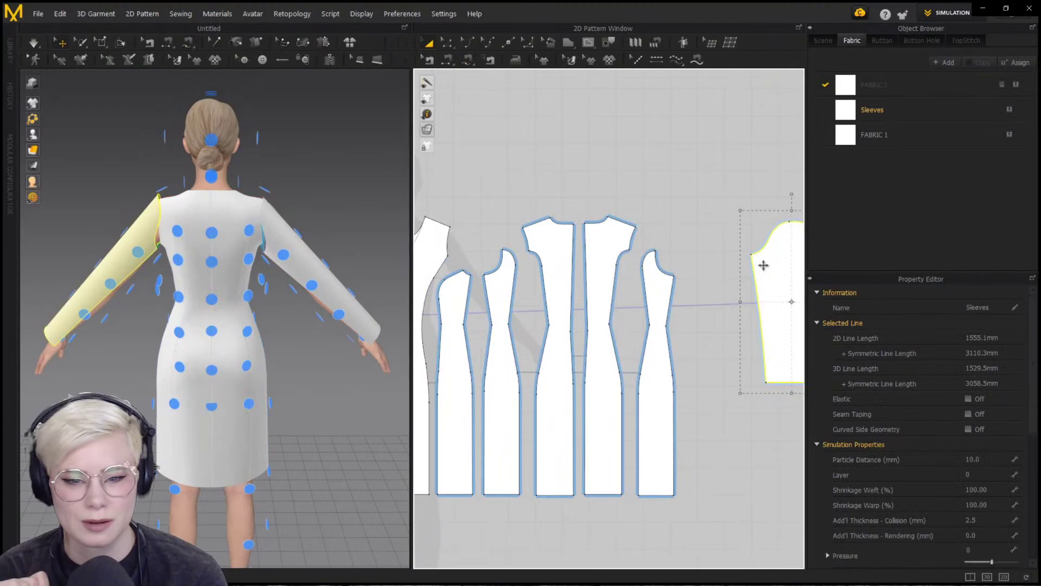
{"action": "right_click_drag", "start_coordinate": [337, 276], "coordinate": [235, 153]}
{"action": "key", "text": "space"}
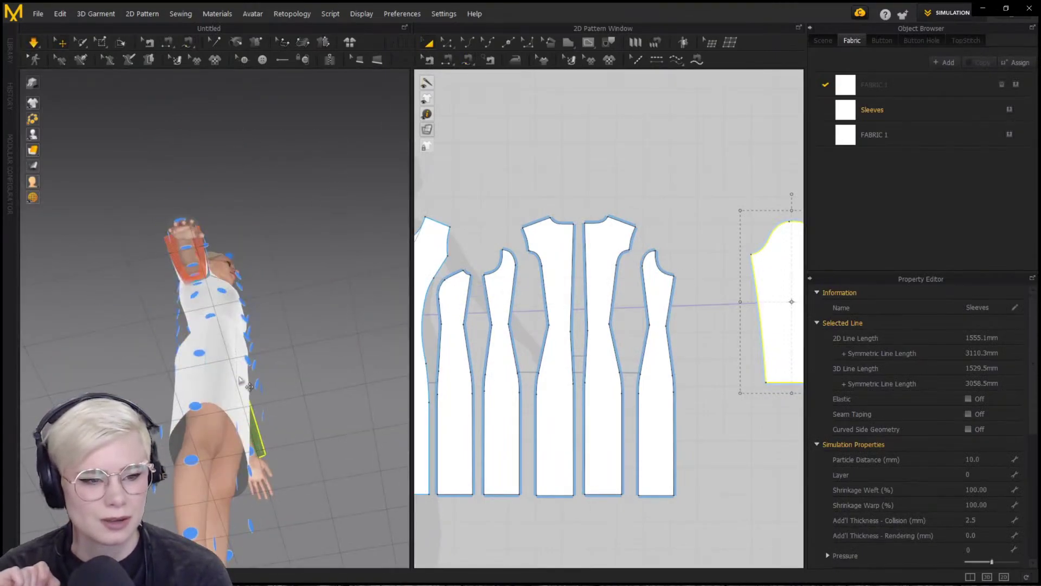
{"action": "key", "text": "2"}
{"action": "middle_click_drag", "start_coordinate": [290, 309], "coordinate": [300, 306]}
{"action": "key", "text": "space"}
Delete the sleeve pattern for the avatar's right arm
{"action": "scroll", "coordinate": [640, 260], "scroll_direction": "down", "scroll_amount": 2}
{"action": "middle_click_drag", "start_coordinate": [640, 260], "coordinate": [606, 260]}
{"action": "scroll", "coordinate": [648, 260], "scroll_direction": "down", "scroll_amount": 2}
{"action": "middle_click_drag", "start_coordinate": [519, 269], "coordinate": [740, 273]}
{"action": "left_click", "coordinate": [520, 273]}
{"action": "key", "text": "Delete"}
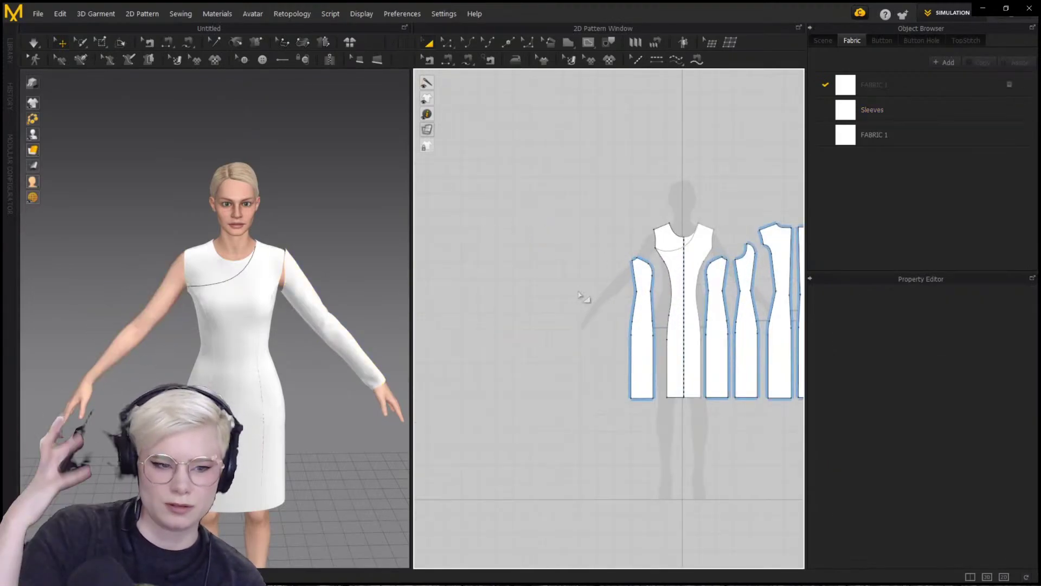
Create a mirrored symmetric copy of the remaining sleeve and place it on the opposite side of the dress patterns
{"action": "scroll", "coordinate": [583, 298], "scroll_direction": "down", "scroll_amount": 2}
{"action": "left_click", "coordinate": [733, 268]}
{"action": "middle_click_drag", "start_coordinate": [584, 298], "coordinate": [459, 295]}
{"action": "left_click", "coordinate": [477, 285]}
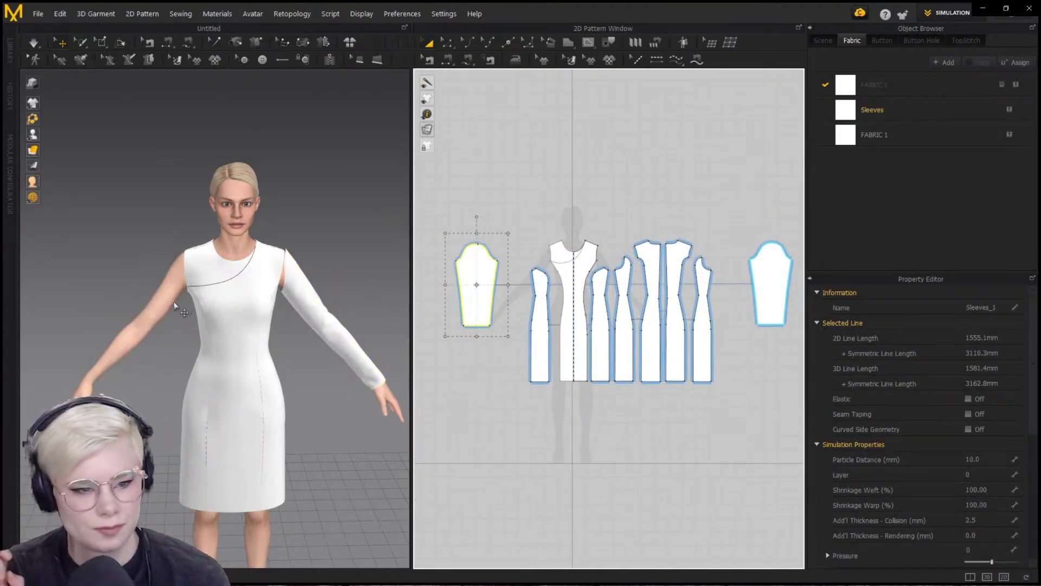
Simulate the mirrored sleeve so it settles on the avatar's right arm
{"action": "scroll", "coordinate": [174, 306], "scroll_direction": "down", "scroll_amount": 5}
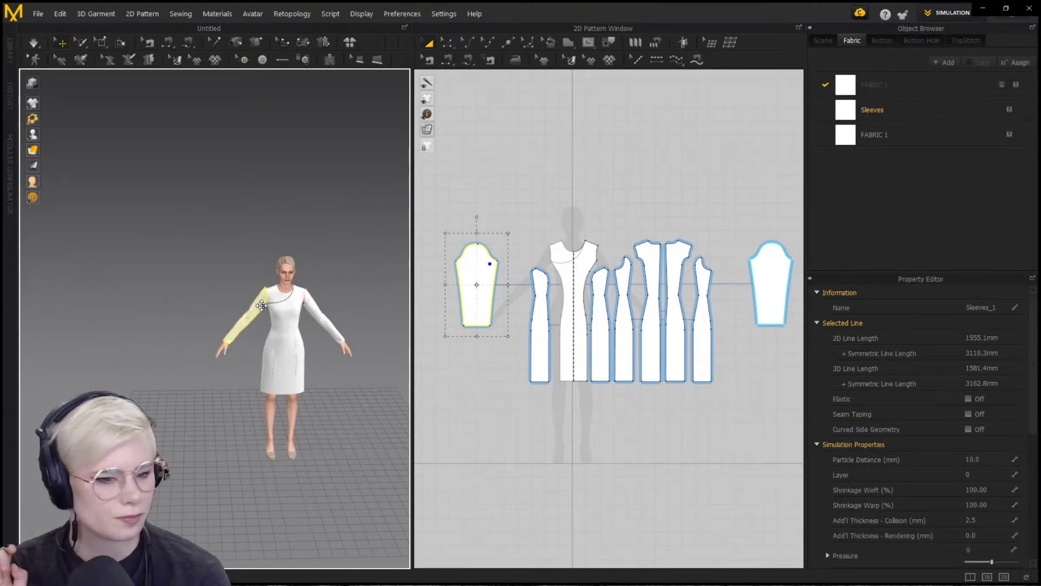
{"action": "scroll", "coordinate": [261, 305], "scroll_direction": "up", "scroll_amount": 5}
{"action": "right_click_drag", "start_coordinate": [232, 325], "coordinate": [173, 319]}
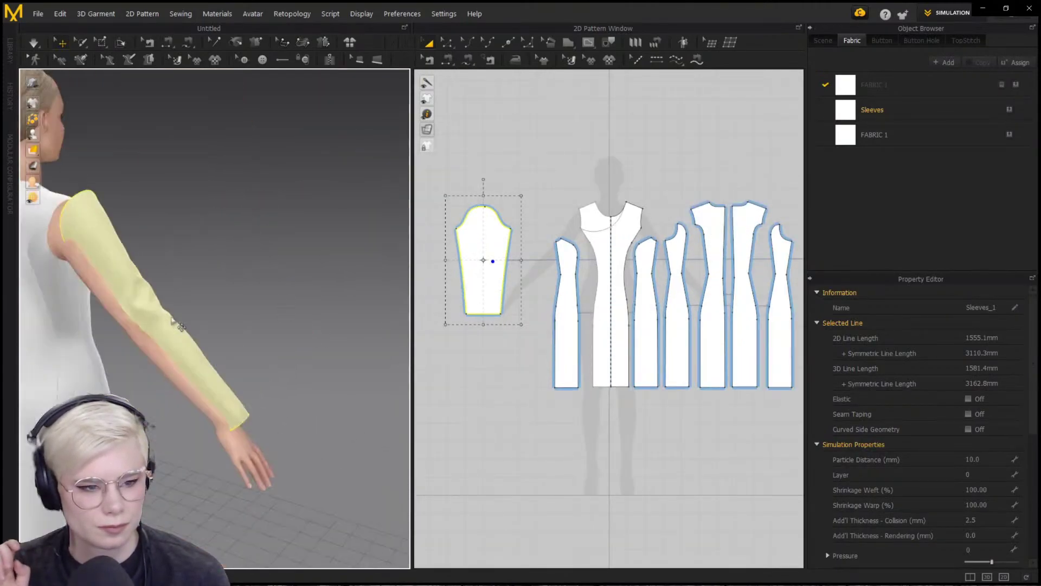
{"action": "key", "text": "space"}
{"action": "key", "text": "2"}
Try to sew the sleeve cap to the front and back armhole edges of the dress panels
{"action": "key", "text": "m"}
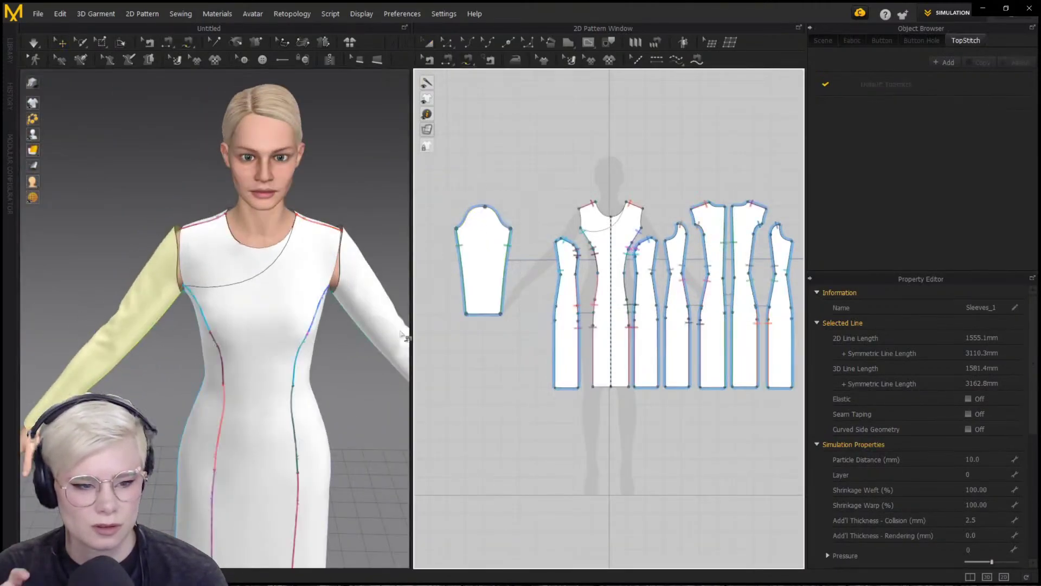
{"action": "left_click", "coordinate": [511, 231]}
{"action": "scroll", "coordinate": [556, 242], "scroll_direction": "up", "scroll_amount": 8}
{"action": "scroll", "coordinate": [464, 245], "scroll_direction": "down", "scroll_amount": 5}
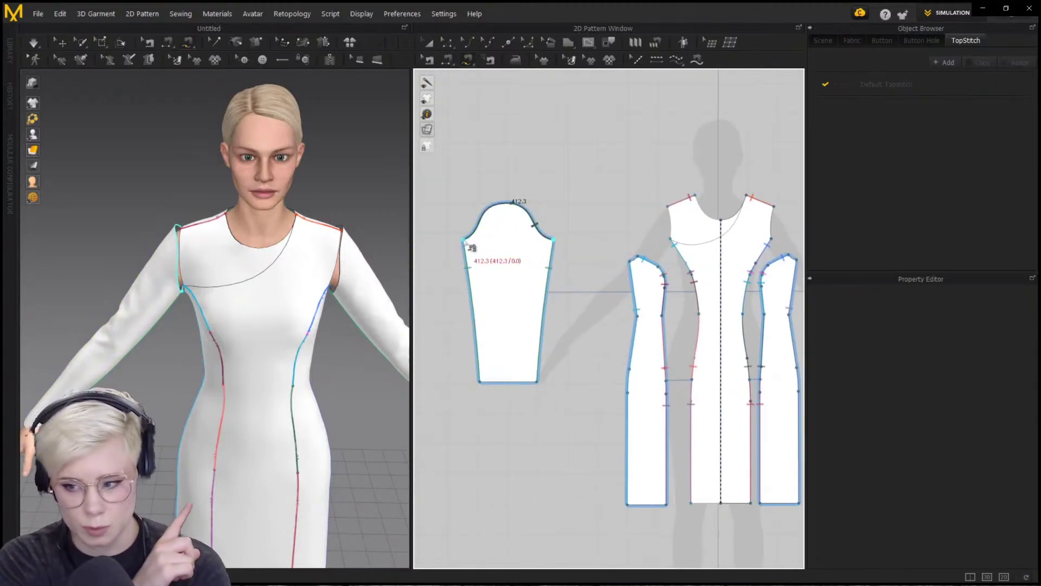
{"action": "left_click", "coordinate": [645, 261]}
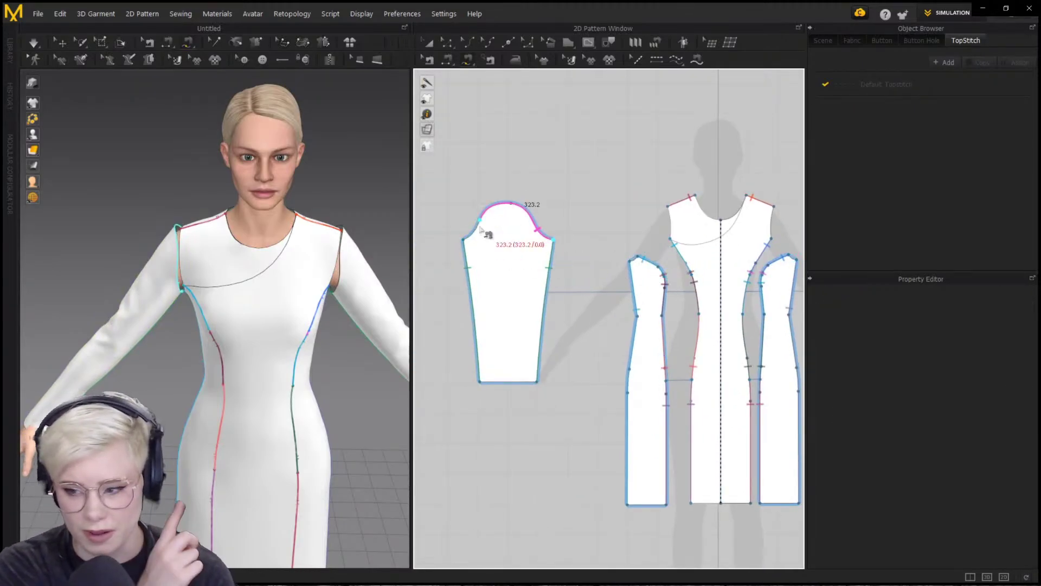
{"action": "middle_click_drag", "start_coordinate": [664, 215], "coordinate": [468, 244]}
{"action": "scroll", "coordinate": [468, 244], "scroll_direction": "down", "scroll_amount": 2}
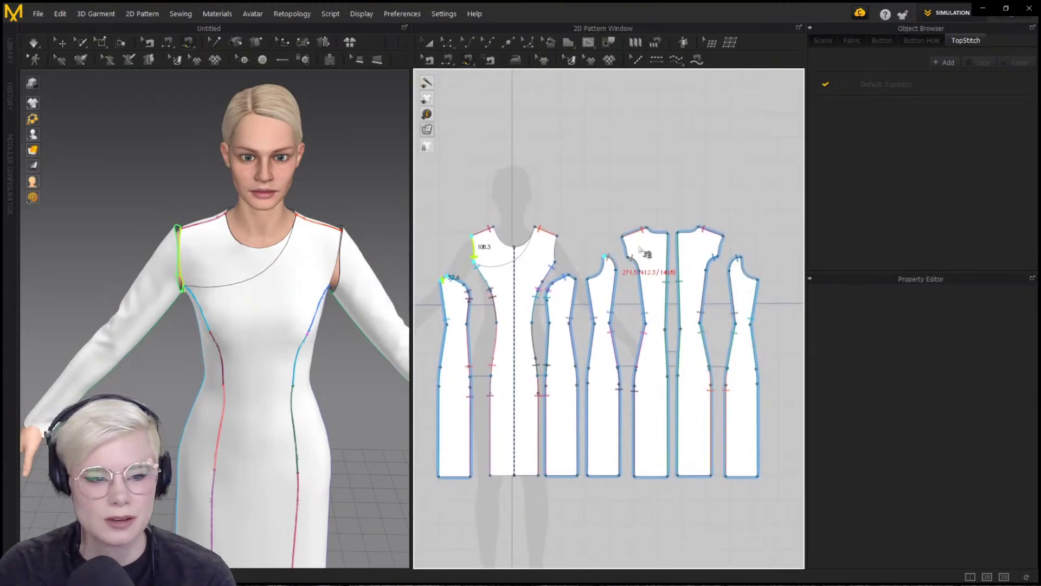
{"action": "left_click", "coordinate": [247, 300]}
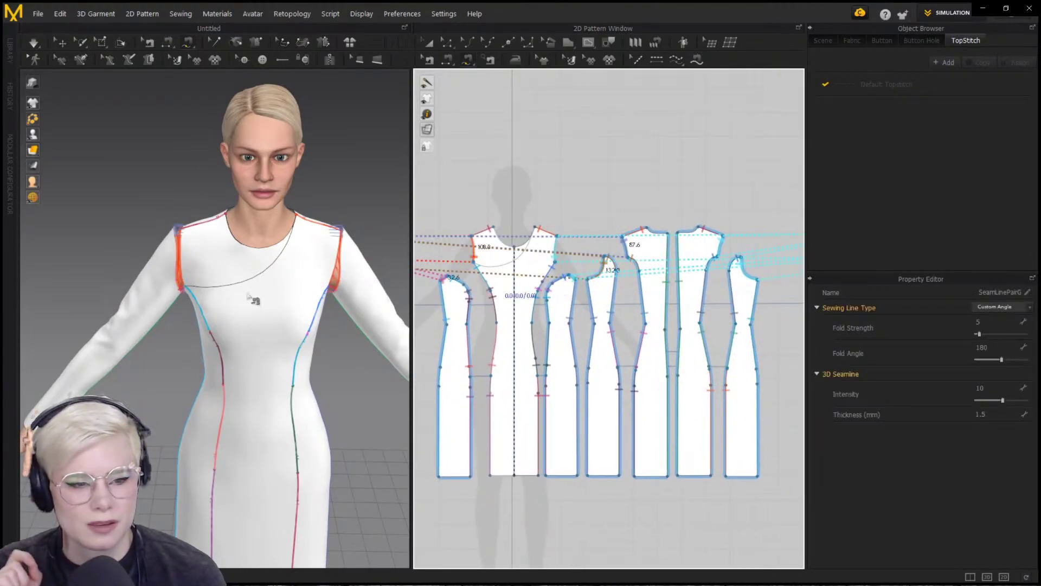
{"action": "key", "text": "Escape"}
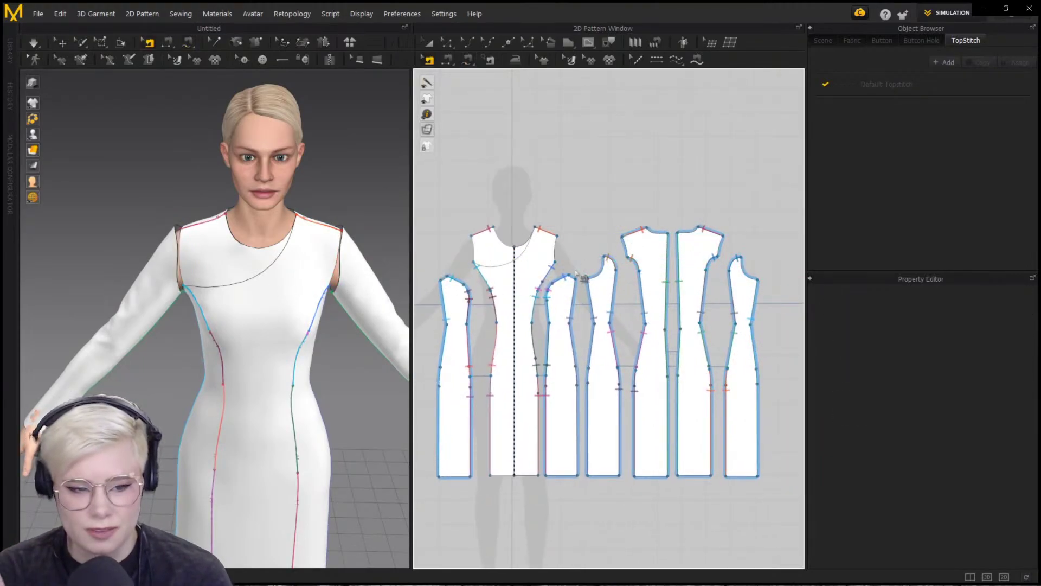
Sew the full sleeve cap edge to the matching front and back armhole segments across the dress panels
{"action": "scroll", "coordinate": [576, 273], "scroll_direction": "down", "scroll_amount": 3}
{"action": "scroll", "coordinate": [516, 285], "scroll_direction": "up", "scroll_amount": 2}
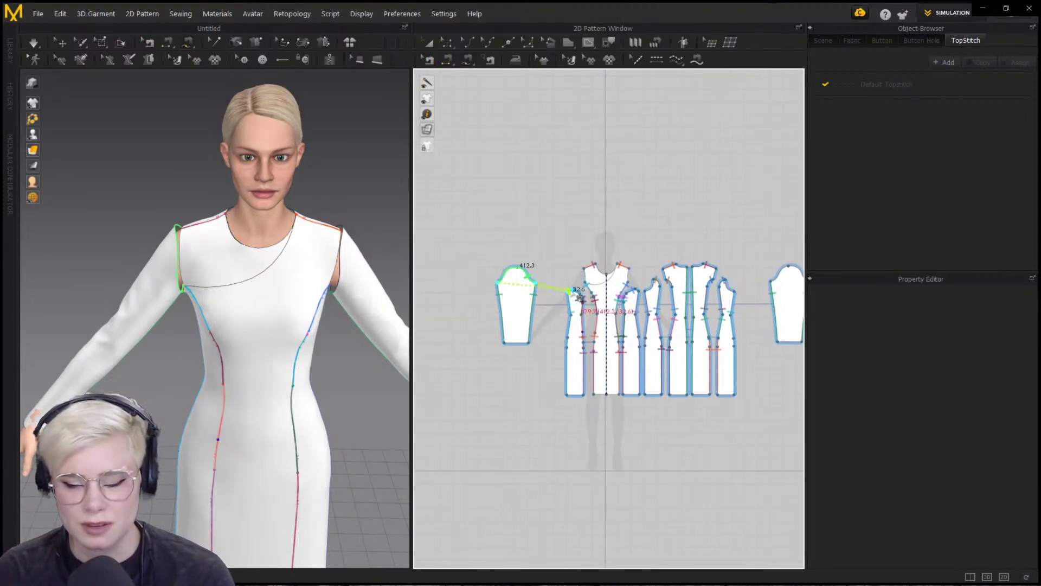
{"action": "scroll", "coordinate": [578, 298], "scroll_direction": "up", "scroll_amount": 4}
{"action": "scroll", "coordinate": [606, 239], "scroll_direction": "down", "scroll_amount": 3}
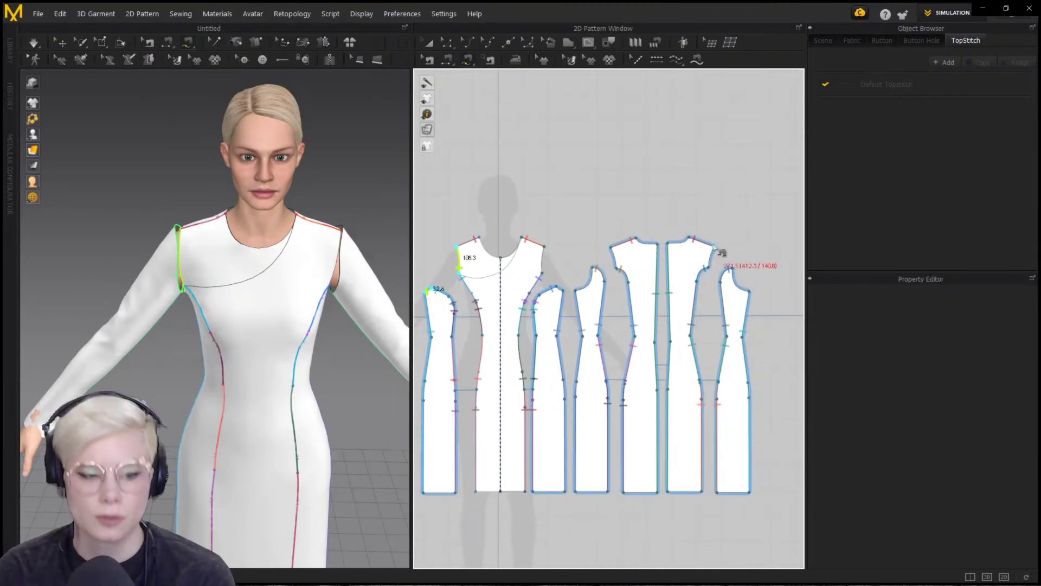
{"action": "key", "text": "Return"}
Simulate the dress with its sewn-in sleeves and check the fit at the back and front
{"action": "right_click_drag", "start_coordinate": [233, 324], "coordinate": [328, 310]}
{"action": "key", "text": "space"}
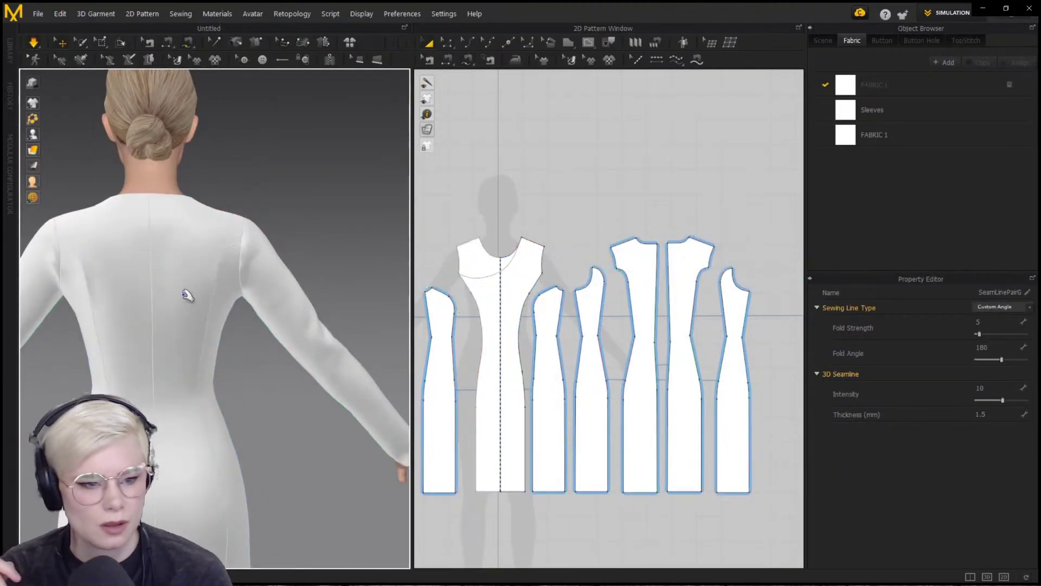
{"action": "right_click_drag", "start_coordinate": [190, 296], "coordinate": [226, 281]}
{"action": "scroll", "coordinate": [225, 282], "scroll_direction": "down", "scroll_amount": 3}
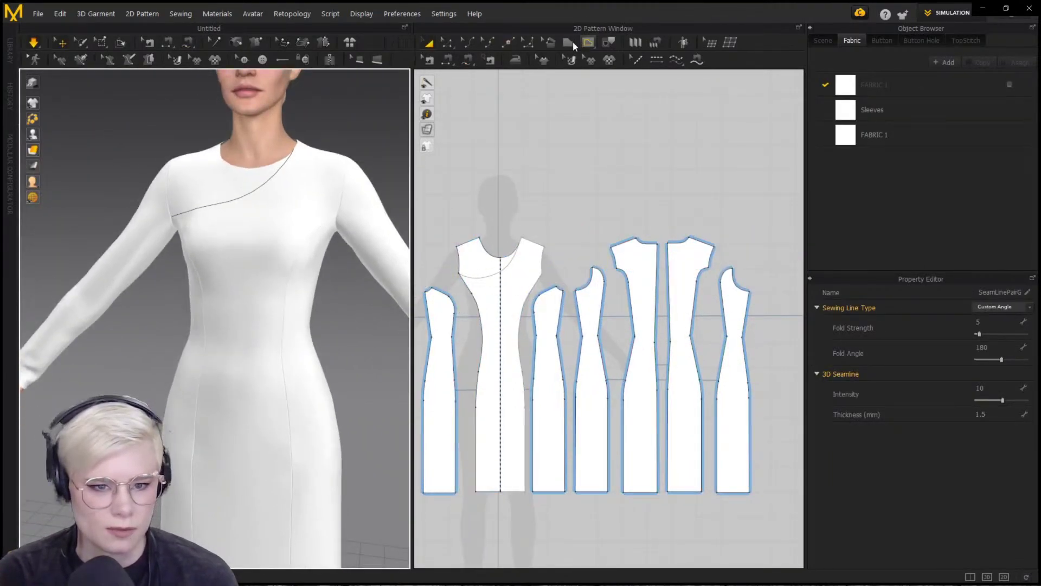
Remove the curved style line from the front panel and lower the centre neckline point to form a V-neck
{"action": "scroll", "coordinate": [460, 272], "scroll_direction": "up", "scroll_amount": 5}
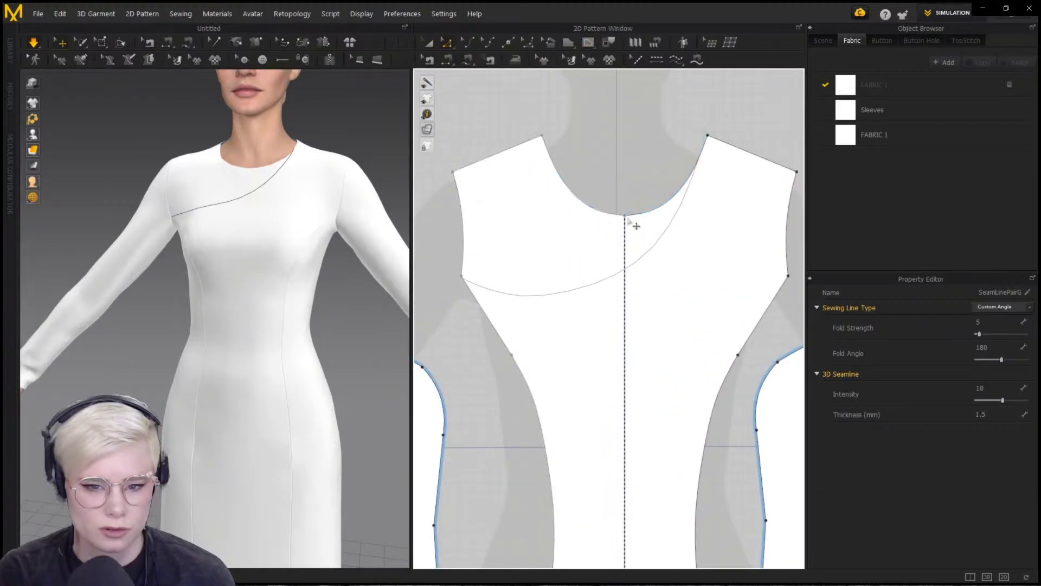
{"action": "left_click_drag", "start_coordinate": [627, 218], "coordinate": [626, 308]}
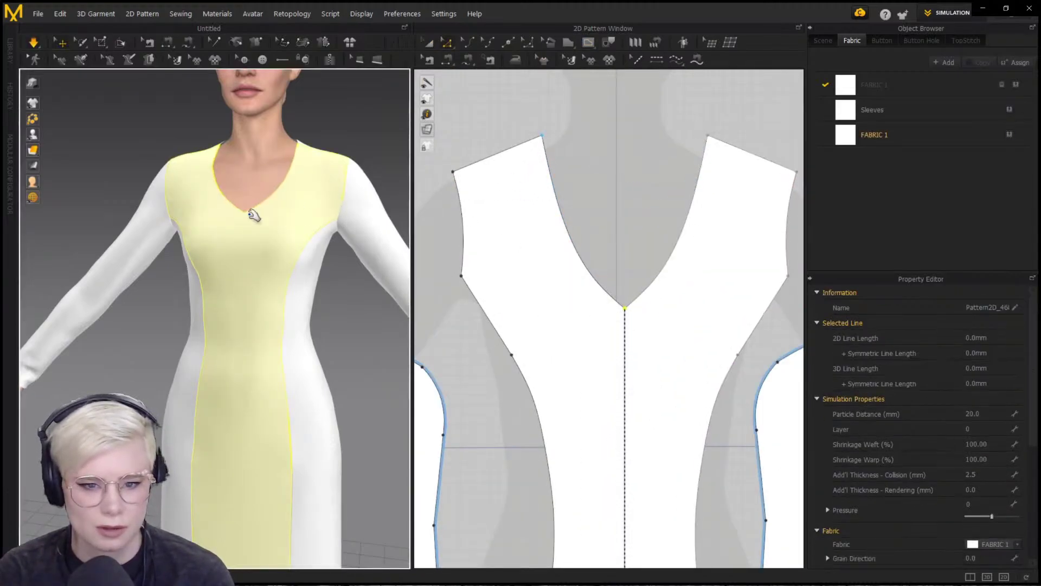
{"action": "mouse_move", "coordinate": [252, 214]}
{"action": "right_mouse_down"}
{"action": "mouse_move", "coordinate": [93, 234]}
{"action": "mouse_move", "coordinate": [244, 233]}
{"action": "right_mouse_up"}
{"action": "scroll", "coordinate": [244, 233], "scroll_direction": "down", "scroll_amount": 2}
{"action": "scroll", "coordinate": [513, 309], "scroll_direction": "down", "scroll_amount": 5}
{"action": "middle_click_drag", "start_coordinate": [565, 351], "coordinate": [589, 307]}
{"action": "scroll", "coordinate": [233, 233], "scroll_direction": "up", "scroll_amount": 1}
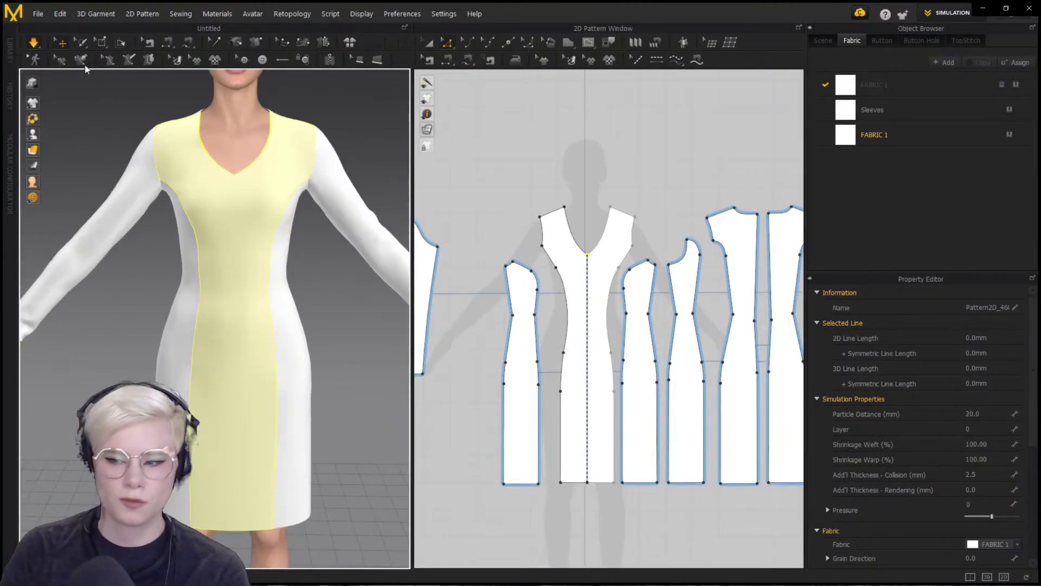
Draw a 3D pen line around the dress just below the waist, dipping at centre front, and cut the panels symmetrically along it
{"action": "left_click", "coordinate": [81, 60]}
{"action": "right_click_drag", "start_coordinate": [163, 282], "coordinate": [186, 302]}
{"action": "scroll", "coordinate": [198, 279], "scroll_direction": "up", "scroll_amount": 4}
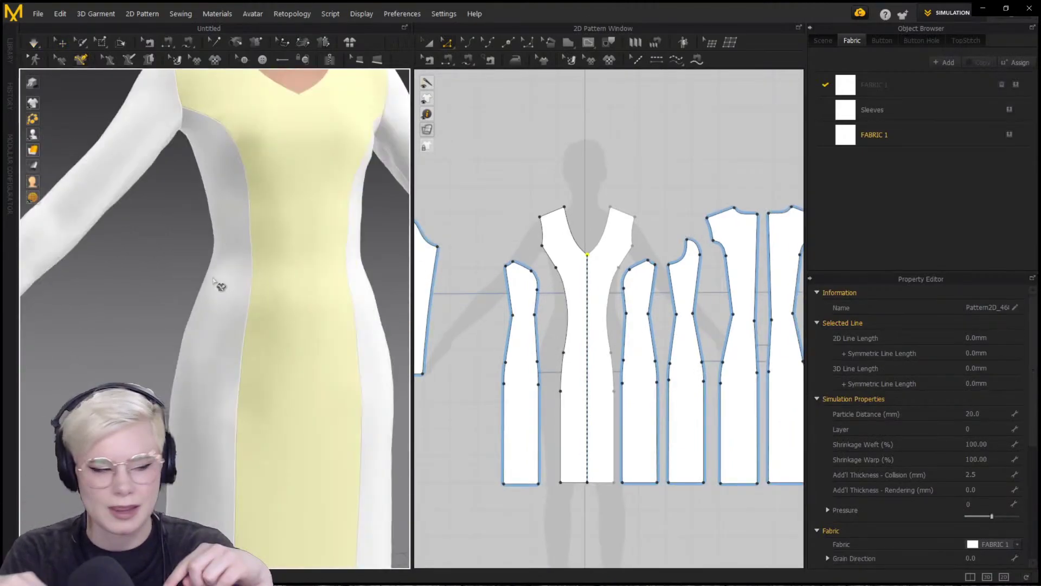
{"action": "scroll", "coordinate": [211, 289], "scroll_direction": "down", "scroll_amount": 3}
{"action": "right_click_drag", "start_coordinate": [212, 289], "coordinate": [347, 279]}
{"action": "scroll", "coordinate": [183, 259], "scroll_direction": "up", "scroll_amount": 2}
{"action": "right_click_drag", "start_coordinate": [183, 258], "coordinate": [273, 266]}
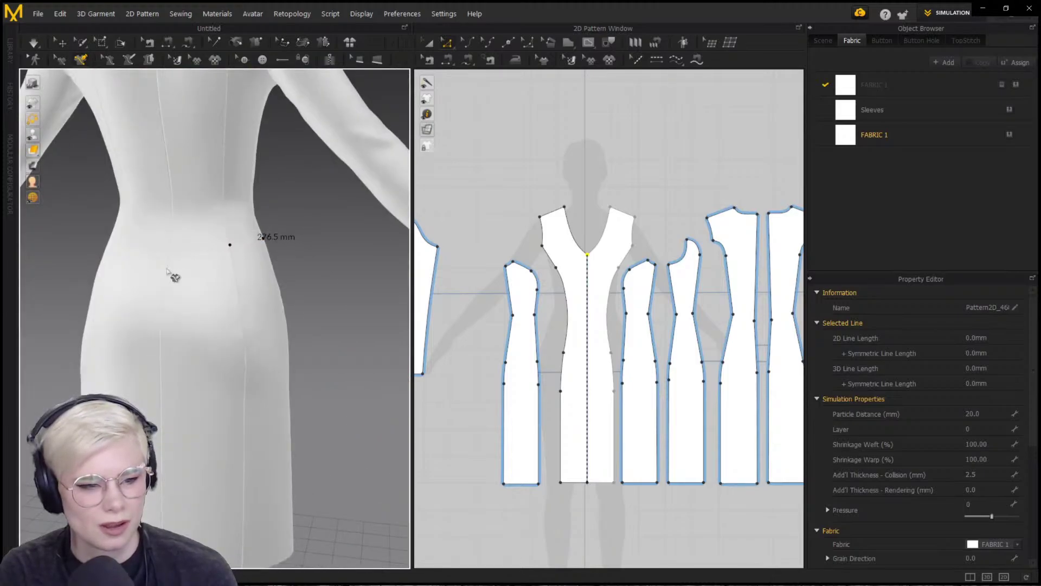
{"action": "double_click", "coordinate": [166, 266]}
{"action": "right_click", "coordinate": [210, 252]}
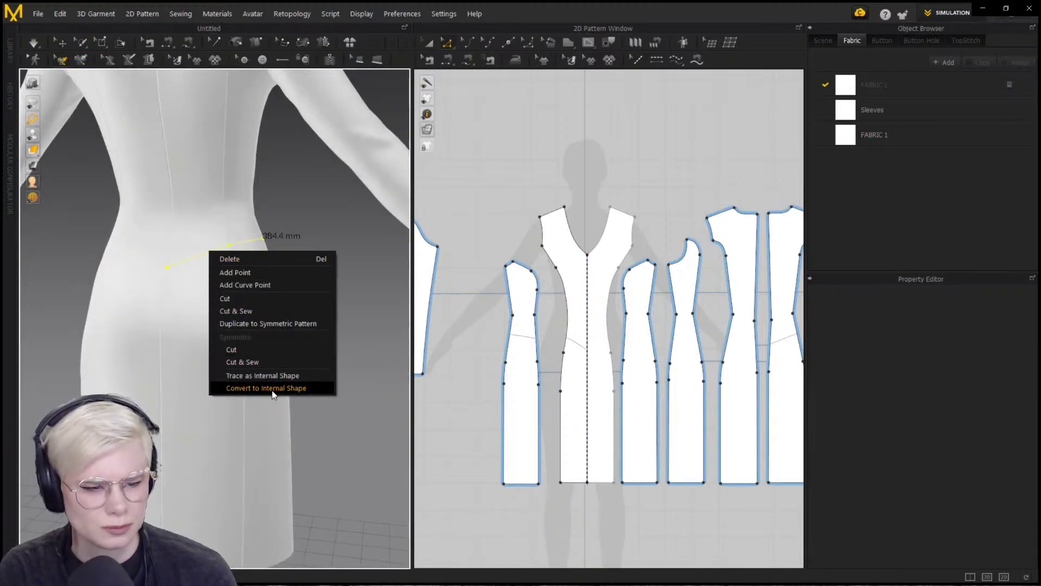
{"action": "left_click", "coordinate": [263, 352]}
Try to bridge the front panel's uncut centre with a short slanted line and cut it, extending its ends to the pattern boundaries
{"action": "scroll", "coordinate": [632, 333], "scroll_direction": "up", "scroll_amount": 6}
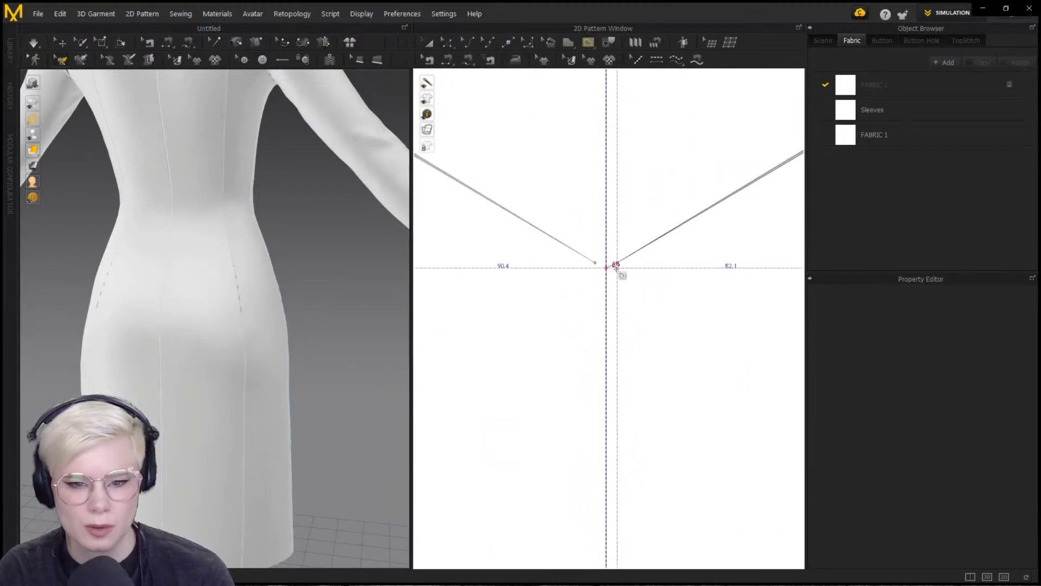
{"action": "left_click", "coordinate": [616, 265]}
{"action": "scroll", "coordinate": [608, 276], "scroll_direction": "up", "scroll_amount": 3}
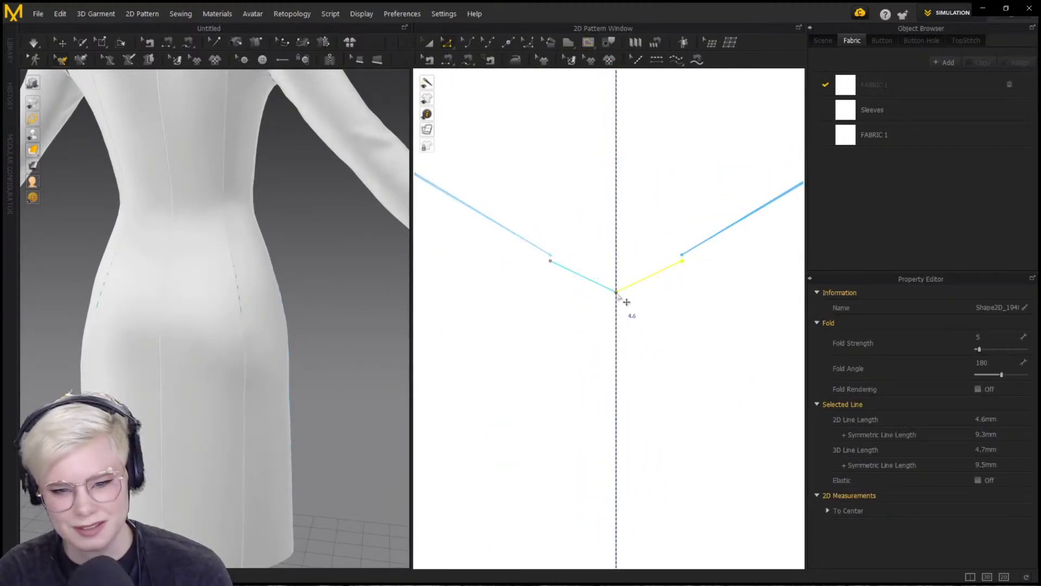
{"action": "key", "text": "ctrl+z"}
{"action": "left_click", "coordinate": [617, 293]}
{"action": "left_click", "coordinate": [619, 295]}
{"action": "right_click", "coordinate": [639, 278]}
{"action": "left_click", "coordinate": [672, 402]}
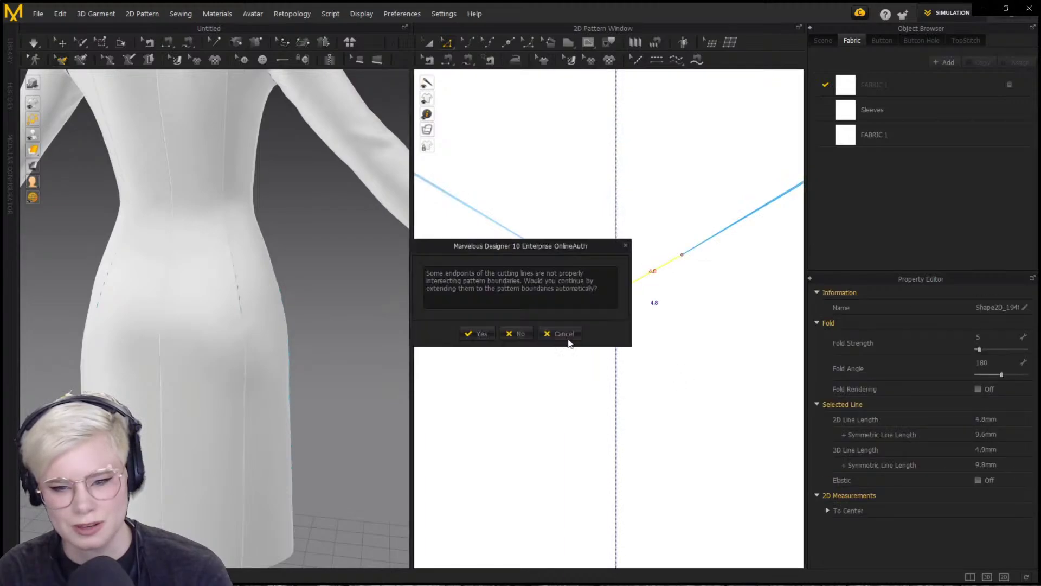
{"action": "left_click", "coordinate": [479, 333]}
{"action": "scroll", "coordinate": [642, 349], "scroll_direction": "down", "scroll_amount": 6}
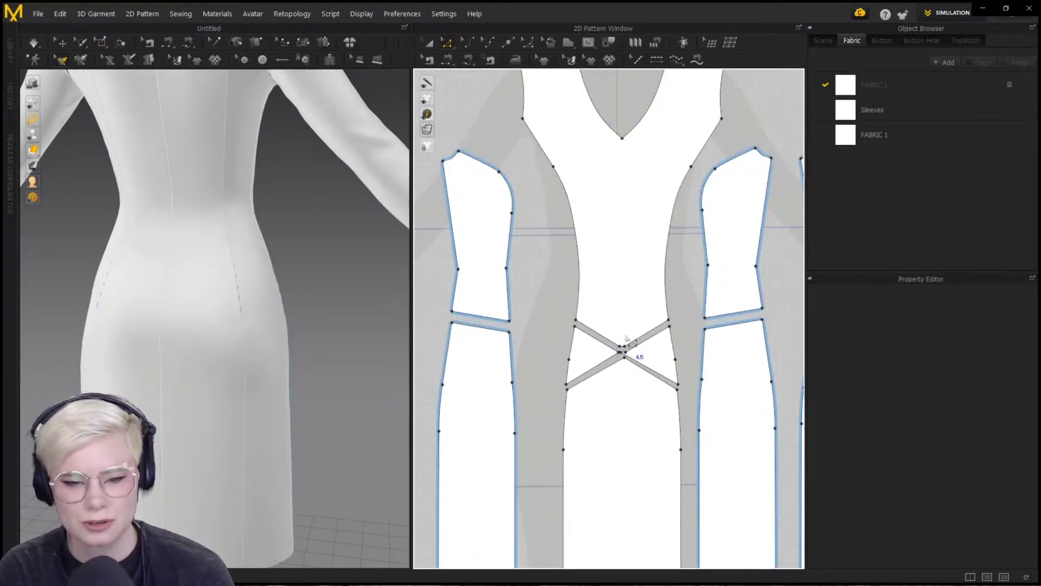
Draw a horizontal line about 4.2 mm from the cut's end to the front fold and cut along it, extending it to the boundaries
{"action": "scroll", "coordinate": [570, 372], "scroll_direction": "up", "scroll_amount": 8}
{"action": "key", "text": "Delete"}
{"action": "left_click_drag", "start_coordinate": [573, 368], "coordinate": [507, 403]}
{"action": "left_click", "coordinate": [529, 334]}
{"action": "scroll", "coordinate": [535, 378], "scroll_direction": "up", "scroll_amount": 1}
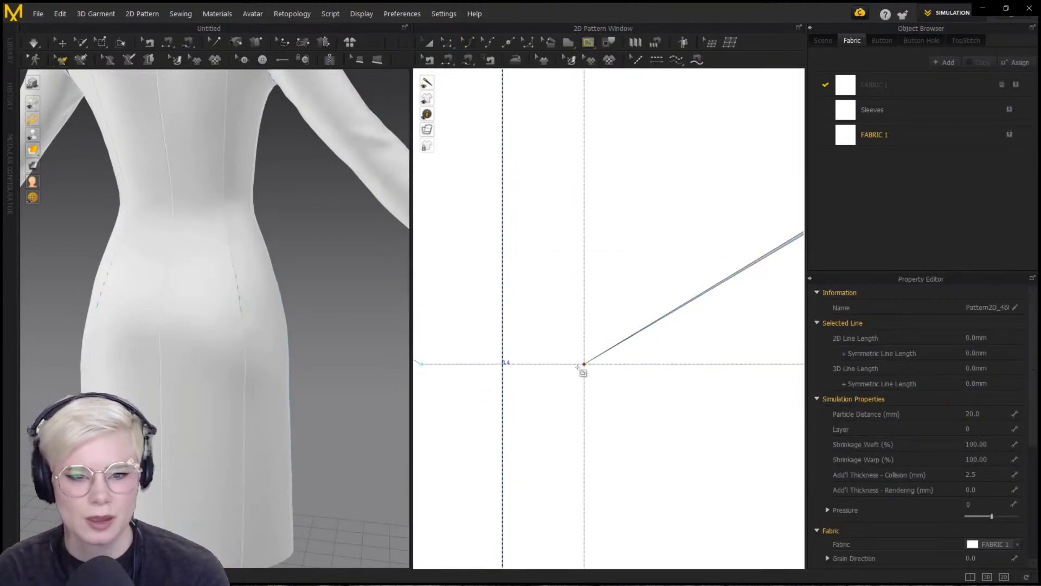
{"action": "left_click", "coordinate": [553, 364]}
{"action": "right_click", "coordinate": [548, 365]}
{"action": "left_click", "coordinate": [587, 227]}
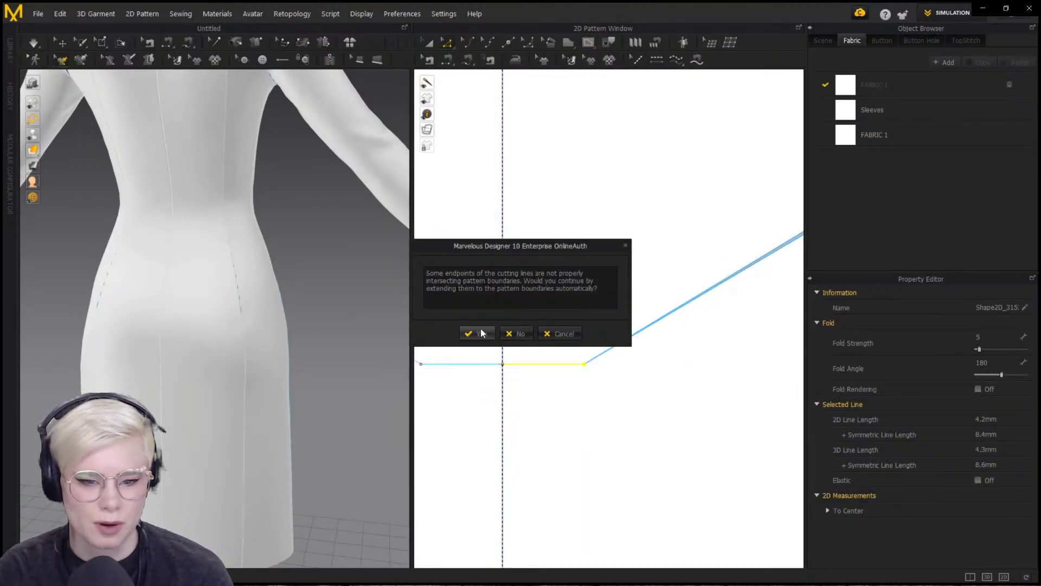
{"action": "left_click", "coordinate": [480, 331]}
{"action": "scroll", "coordinate": [597, 334], "scroll_direction": "down", "scroll_amount": 1}
Align the front bodice's lower centre point to the centre line to form a single pointed tip
{"action": "left_click", "coordinate": [581, 328]}
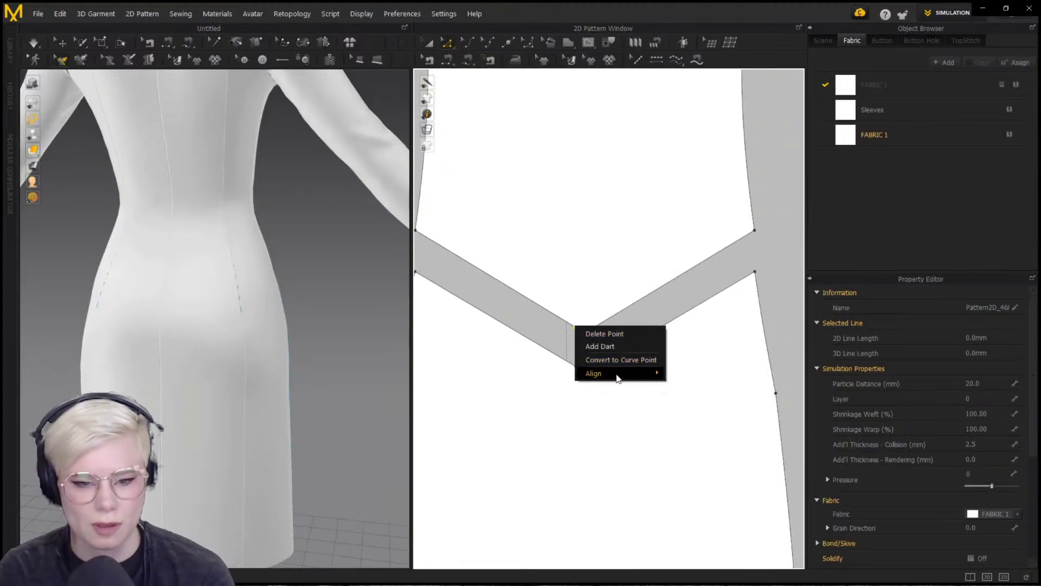
{"action": "mouse_move", "coordinate": [619, 377]}
{"action": "left_click", "coordinate": [690, 386]}
{"action": "left_click", "coordinate": [513, 332]}
Draw a vertical line about 351.7 mm long from the V-neck point to the bodice tip and cut the front bodice along it
{"action": "scroll", "coordinate": [594, 333], "scroll_direction": "down", "scroll_amount": 3}
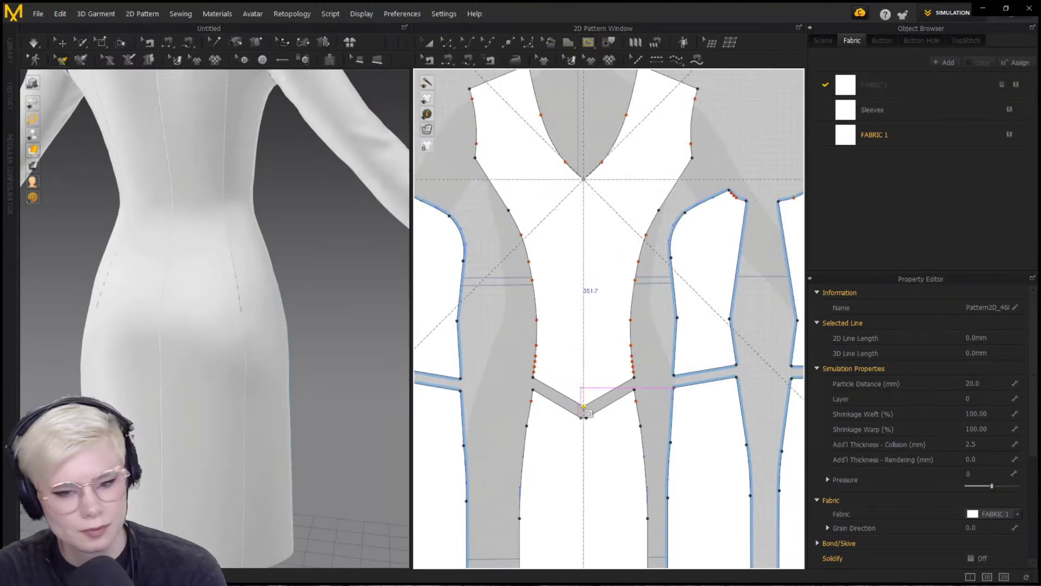
{"action": "double_click", "coordinate": [584, 406]}
{"action": "right_click", "coordinate": [593, 305]}
{"action": "left_click", "coordinate": [612, 320]}
Delete one half of the split front bodice and unfold the other half across the centre line
{"action": "left_click", "coordinate": [564, 258]}
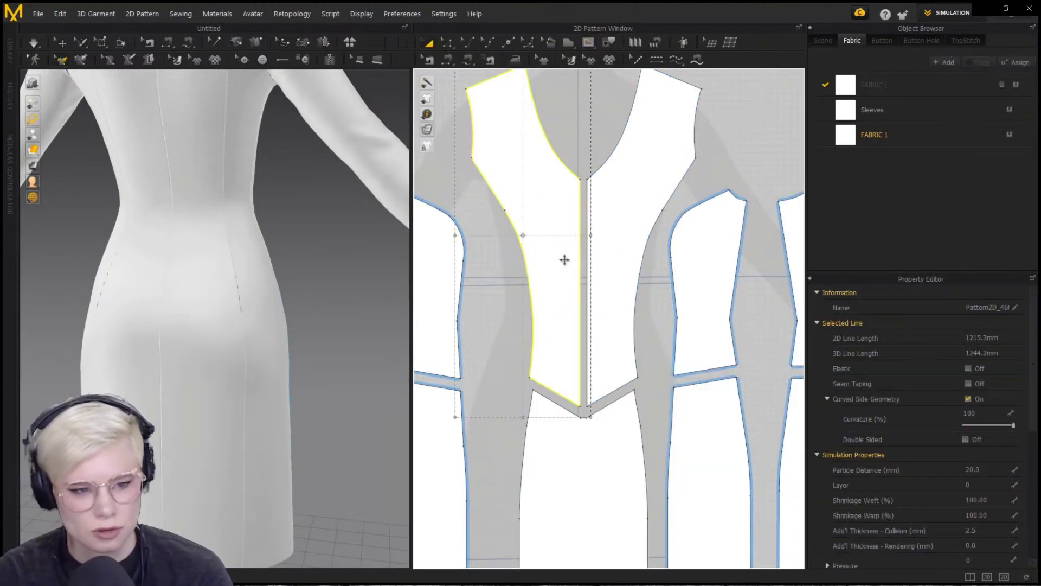
{"action": "key", "text": "Delete"}
{"action": "left_click", "coordinate": [615, 354]}
Delete the front skirt piece and all the other skirt panels below the waist cut
{"action": "key", "text": "a"}
{"action": "left_click", "coordinate": [564, 483]}
{"action": "key", "text": "Delete"}
{"action": "scroll", "coordinate": [564, 376], "scroll_direction": "down", "scroll_amount": 6}
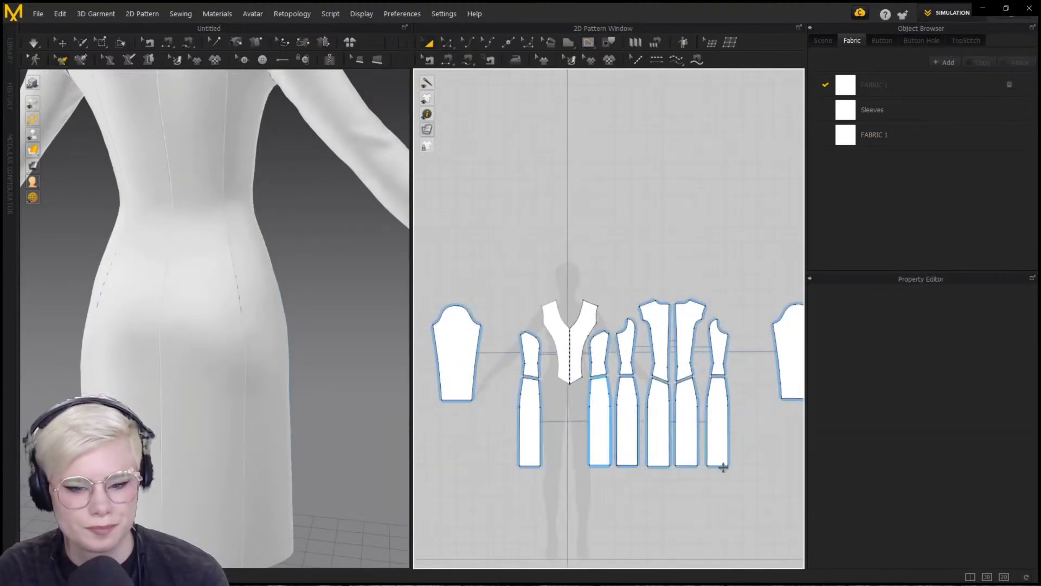
{"action": "left_click_drag", "start_coordinate": [740, 476], "coordinate": [494, 391]}
{"action": "key", "text": "Delete"}
Simulate the remaining long-sleeved bodice on the avatar and view it from the front
{"action": "right_click_drag", "start_coordinate": [244, 309], "coordinate": [160, 315]}
{"action": "key", "text": "2"}
{"action": "key", "text": "space"}
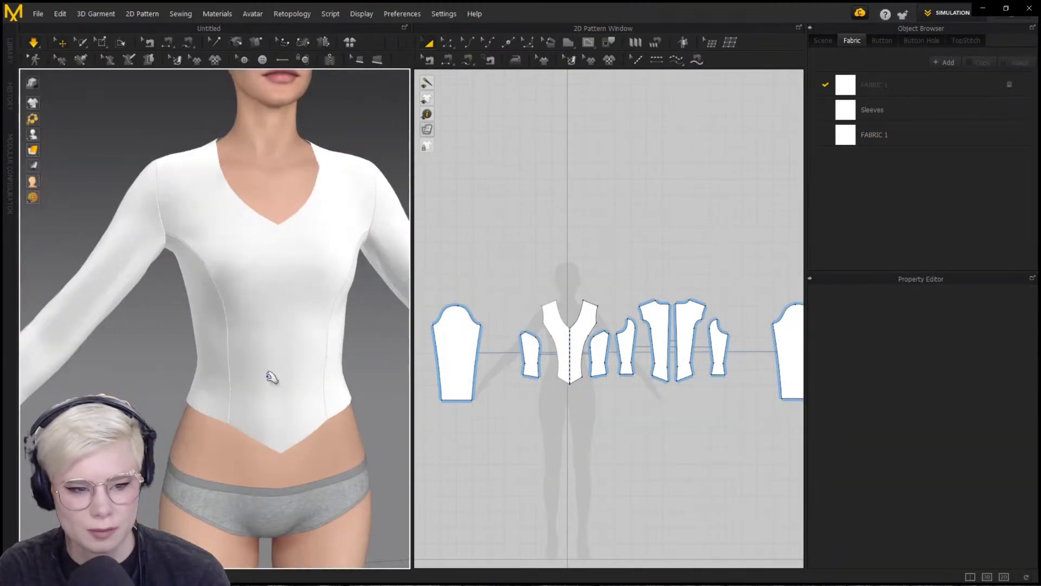
Apply seam taping to the vertical seam edges of the front bodice, the front side panels and the adjoining back side panel
{"action": "scroll", "coordinate": [575, 380], "scroll_direction": "up", "scroll_amount": 5}
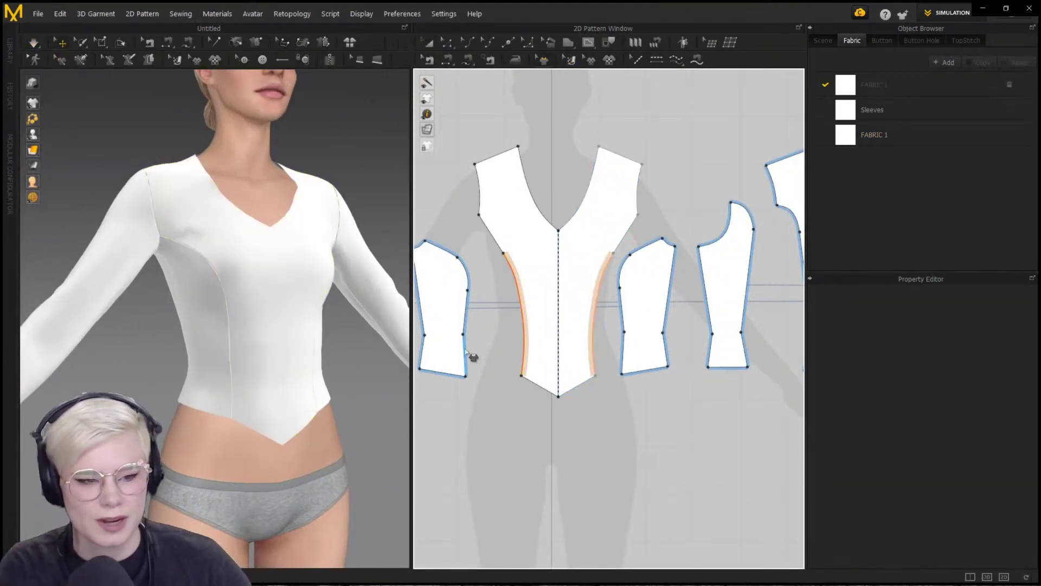
{"action": "left_click", "coordinate": [466, 352]}
{"action": "left_click", "coordinate": [467, 287]}
{"action": "left_click", "coordinate": [666, 352]}
{"action": "left_click", "coordinate": [705, 293]}
{"action": "left_click", "coordinate": [711, 351]}
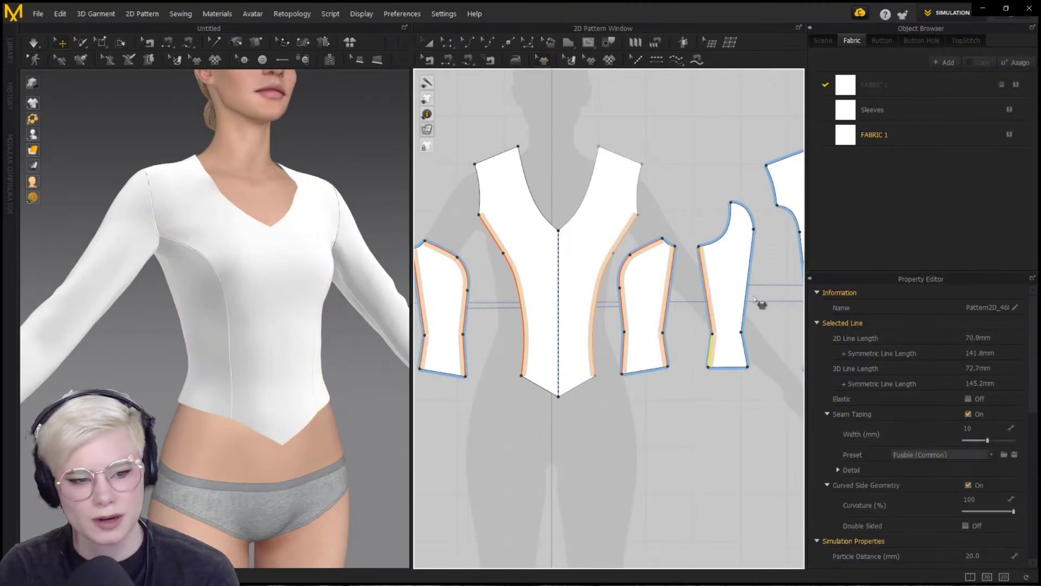
{"action": "left_click", "coordinate": [747, 295]}
{"action": "left_click", "coordinate": [744, 350]}
Apply seam taping to the side seam edges and centre-back edges of the two back panels
{"action": "middle_click_drag", "start_coordinate": [759, 294], "coordinate": [571, 317]}
{"action": "left_click", "coordinate": [622, 314]}
{"action": "left_click", "coordinate": [620, 373]}
{"action": "left_click", "coordinate": [662, 383]}
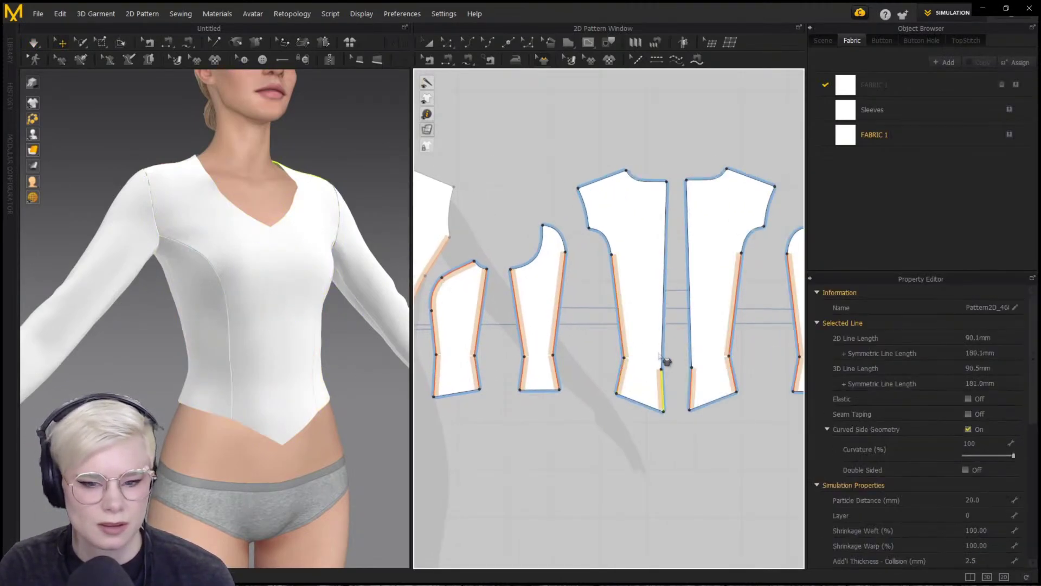
{"action": "left_click", "coordinate": [663, 337]}
Examine the fit and hem of the taped bodice from several angles
{"action": "right_click_drag", "start_coordinate": [304, 412], "coordinate": [253, 413]}
{"action": "scroll", "coordinate": [659, 386], "scroll_direction": "up", "scroll_amount": 4}
{"action": "middle_click_drag", "start_coordinate": [426, 413], "coordinate": [454, 410]}
{"action": "scroll", "coordinate": [334, 433], "scroll_direction": "down", "scroll_amount": 1}
{"action": "scroll", "coordinate": [334, 433], "scroll_direction": "down", "scroll_amount": 2}
{"action": "right_click_drag", "start_coordinate": [334, 433], "coordinate": [347, 390]}
{"action": "key", "text": "a"}
{"action": "scroll", "coordinate": [476, 324], "scroll_direction": "down", "scroll_amount": 3}
{"action": "scroll", "coordinate": [476, 323], "scroll_direction": "down", "scroll_amount": 3}
{"action": "middle_click_drag", "start_coordinate": [488, 314], "coordinate": [721, 347]}
{"action": "right_click_drag", "start_coordinate": [380, 331], "coordinate": [341, 328]}
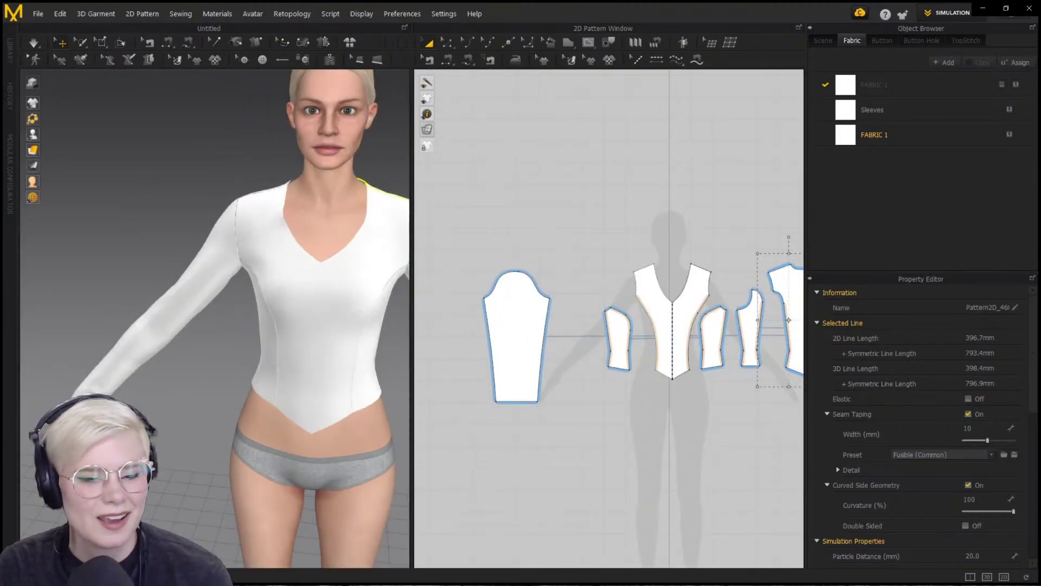
Lower the front bodice's centre neckline point to deepen the V-neck
{"action": "scroll", "coordinate": [664, 313], "scroll_direction": "up", "scroll_amount": 5}
{"action": "key", "text": "z"}
{"action": "middle_click_drag", "start_coordinate": [732, 312], "coordinate": [561, 288]}
{"action": "left_click", "coordinate": [561, 289]}
{"action": "left_click", "coordinate": [560, 287]}
{"action": "scroll", "coordinate": [653, 295], "scroll_direction": "up", "scroll_amount": 1}
{"action": "scroll", "coordinate": [672, 304], "scroll_direction": "down", "scroll_amount": 4}
{"action": "scroll", "coordinate": [159, 292], "scroll_direction": "down", "scroll_amount": 2}
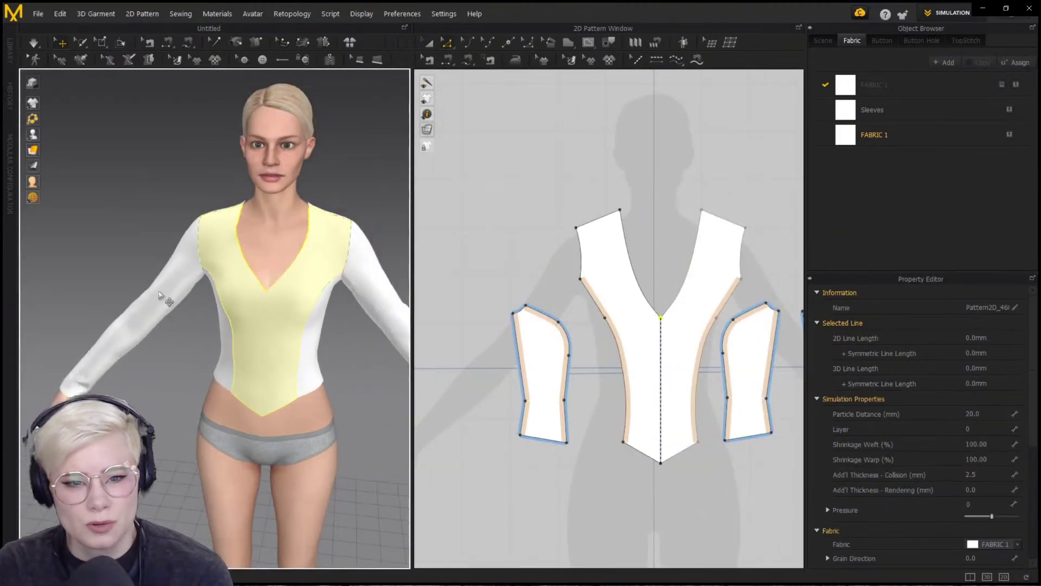
Draw a curved armhole line from shoulder to underarm, and cut and sew the front bodice and front side panel along it
{"action": "right_click_drag", "start_coordinate": [158, 292], "coordinate": [184, 255]}
{"action": "scroll", "coordinate": [157, 193], "scroll_direction": "up", "scroll_amount": 2}
{"action": "left_click", "coordinate": [80, 60]}
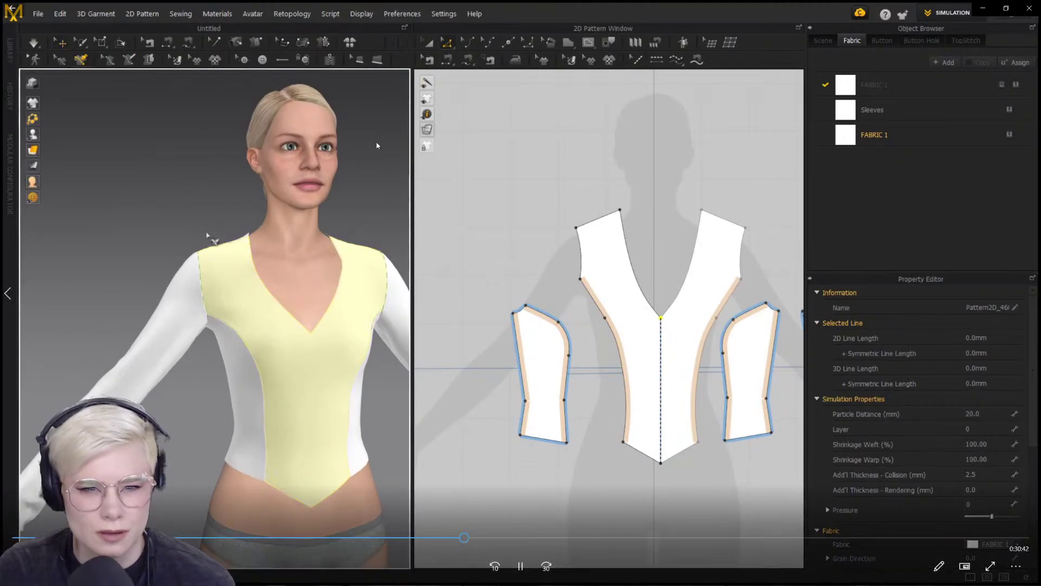
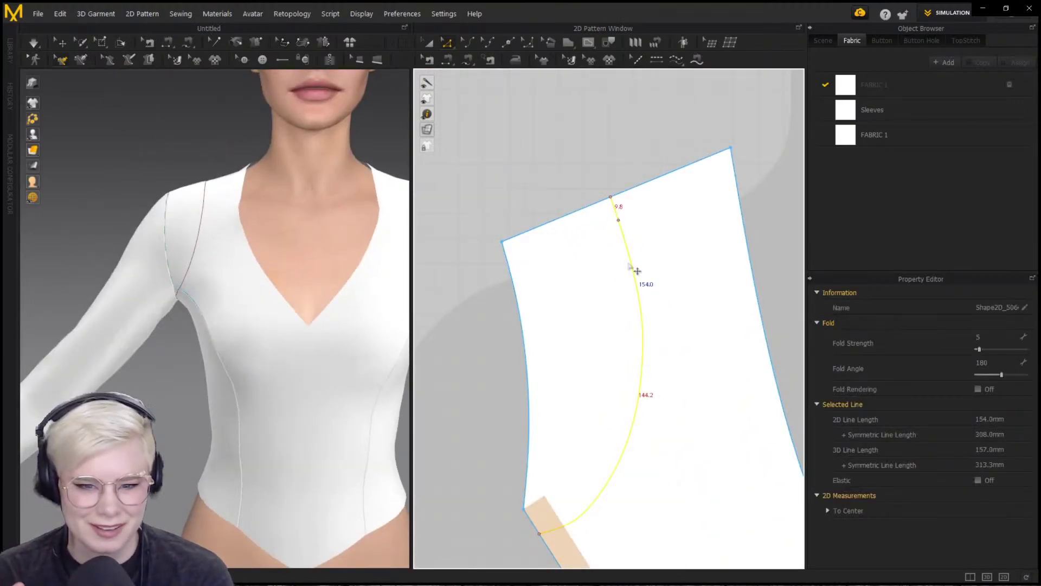
{"action": "right_click", "coordinate": [635, 265]}
{"action": "left_click", "coordinate": [664, 417]}
{"action": "scroll", "coordinate": [663, 428], "scroll_direction": "down", "scroll_amount": 4}
{"action": "scroll", "coordinate": [564, 412], "scroll_direction": "up", "scroll_amount": 5}
{"action": "left_click", "coordinate": [530, 428]}
{"action": "right_click", "coordinate": [530, 427]}
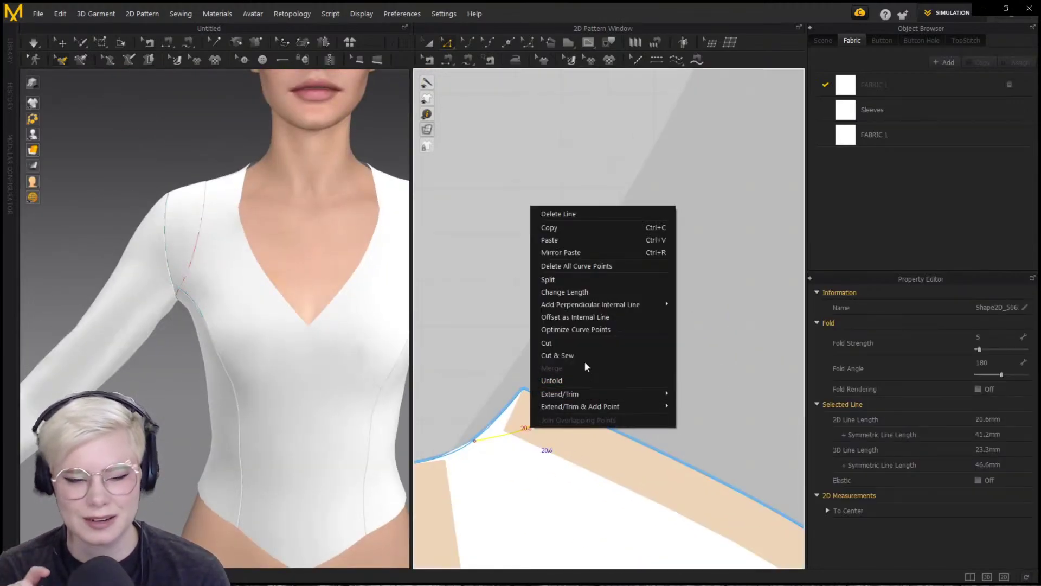
{"action": "left_click", "coordinate": [564, 355]}
{"action": "scroll", "coordinate": [647, 415], "scroll_direction": "down", "scroll_amount": 3}
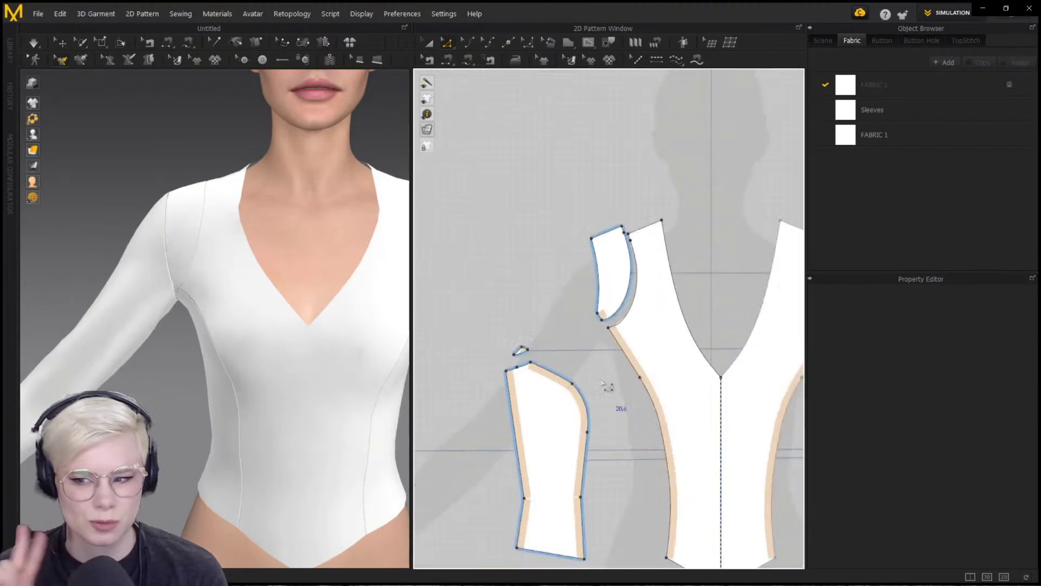
Place the small underarm cut-off against the lower corner of the front shoulder cut-off and rotate it to match that edge
{"action": "scroll", "coordinate": [602, 382], "scroll_direction": "down", "scroll_amount": 5}
{"action": "middle_click_drag", "start_coordinate": [624, 378], "coordinate": [612, 352]}
{"action": "scroll", "coordinate": [607, 325], "scroll_direction": "up", "scroll_amount": 3}
{"action": "scroll", "coordinate": [554, 358], "scroll_direction": "up", "scroll_amount": 5}
{"action": "key", "text": "b"}
{"action": "left_click", "coordinate": [511, 371]}
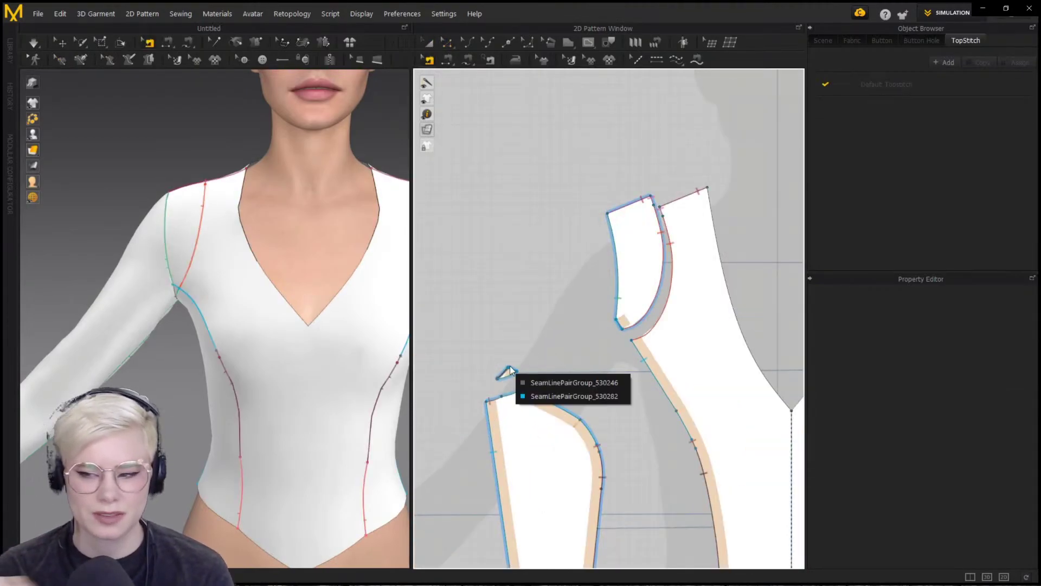
{"action": "right_click", "coordinate": [621, 328]}
{"action": "scroll", "coordinate": [635, 334], "scroll_direction": "up", "scroll_amount": 5}
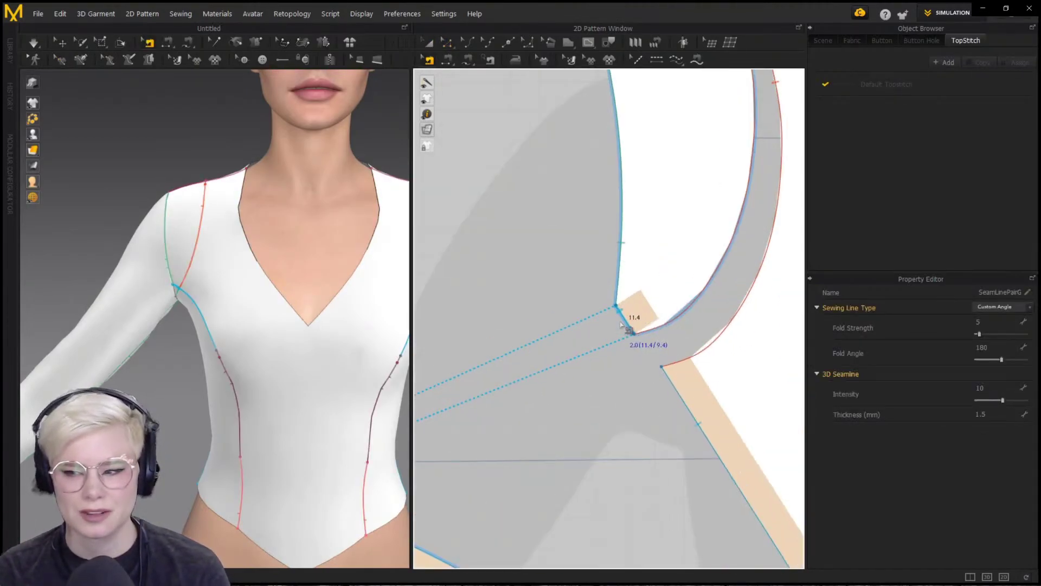
{"action": "middle_click_drag", "start_coordinate": [584, 342], "coordinate": [741, 298]}
{"action": "key", "text": "a"}
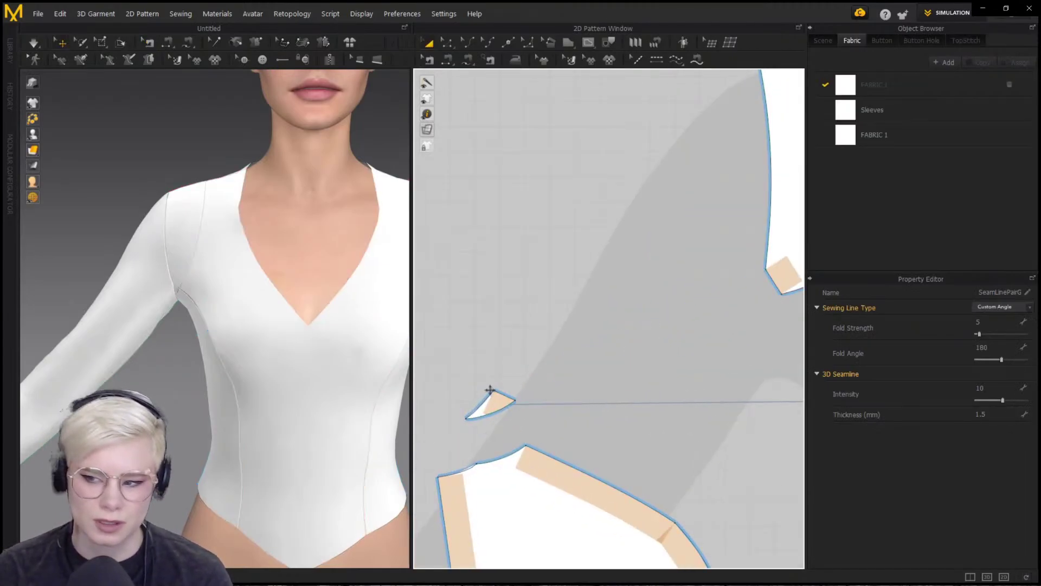
{"action": "left_click_drag", "start_coordinate": [490, 404], "coordinate": [750, 317]}
{"action": "middle_click_drag", "start_coordinate": [705, 321], "coordinate": [658, 334]}
{"action": "scroll", "coordinate": [759, 288], "scroll_direction": "up", "scroll_amount": 4}
{"action": "left_click_drag", "start_coordinate": [591, 328], "coordinate": [618, 328]}
{"action": "left_click_drag", "start_coordinate": [618, 385], "coordinate": [621, 343]}
{"action": "left_click", "coordinate": [617, 292]}
Try to merge the underarm cut-off with the front shoulder cut-off along their short shared seam
{"action": "key", "text": "b"}
{"action": "left_click", "coordinate": [648, 352]}
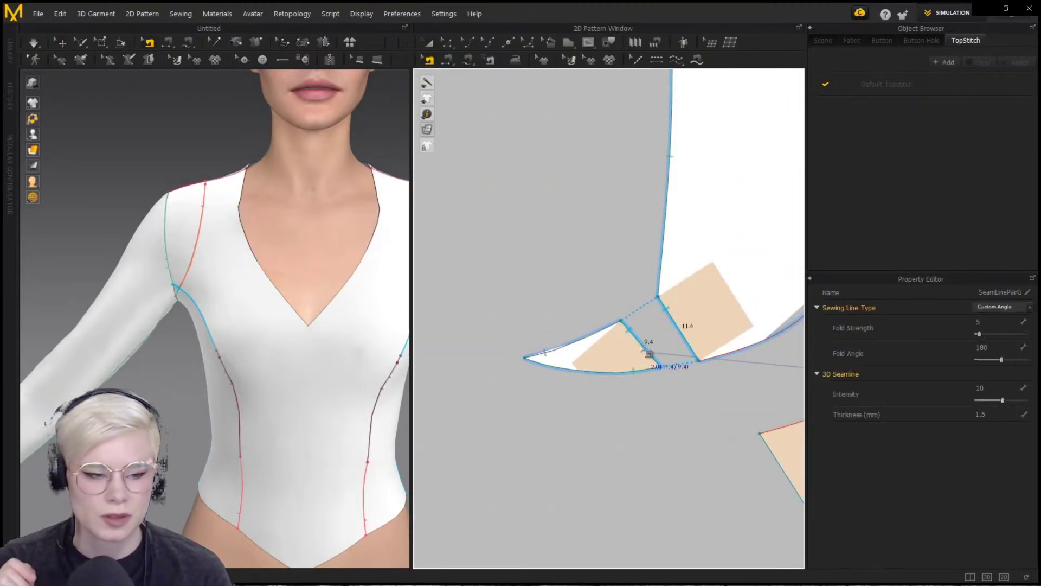
{"action": "right_click", "coordinate": [649, 354]}
{"action": "left_click", "coordinate": [700, 396]}
{"action": "scroll", "coordinate": [666, 403], "scroll_direction": "down", "scroll_amount": 9}
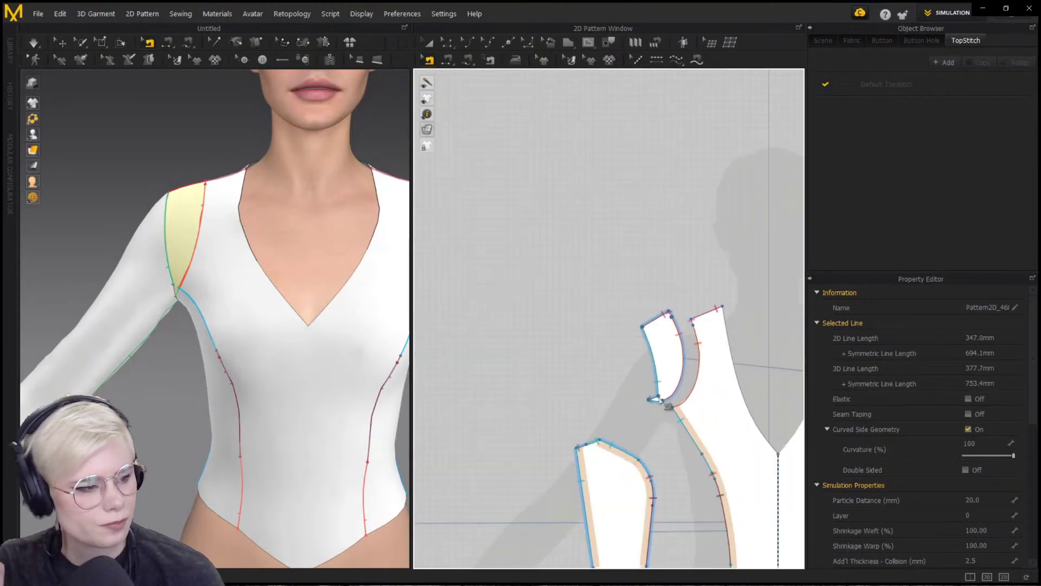
{"action": "scroll", "coordinate": [665, 402], "scroll_direction": "up", "scroll_amount": 5}
{"action": "middle_click_drag", "start_coordinate": [578, 385], "coordinate": [614, 396]}
{"action": "scroll", "coordinate": [614, 396], "scroll_direction": "up", "scroll_amount": 1}
{"action": "key", "text": "ctrl+z"}
Merge the front shoulder cut-off and the small underarm cut-off into one pattern piece
{"action": "right_click", "coordinate": [687, 405]}
{"action": "left_click", "coordinate": [708, 445]}
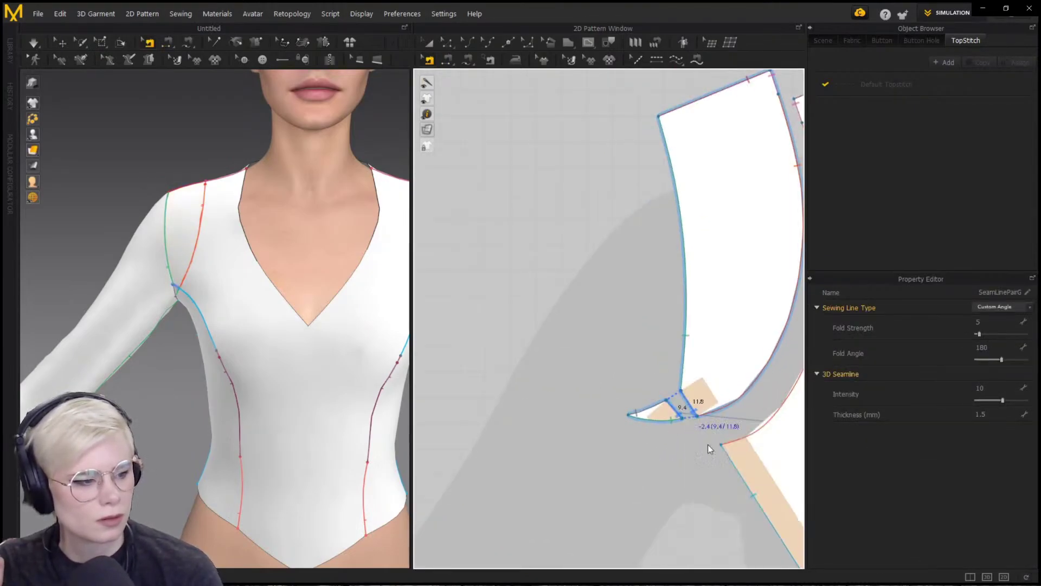
{"action": "key", "text": "c"}
{"action": "scroll", "coordinate": [692, 400], "scroll_direction": "down", "scroll_amount": 6}
{"action": "scroll", "coordinate": [591, 353], "scroll_direction": "up", "scroll_amount": 6}
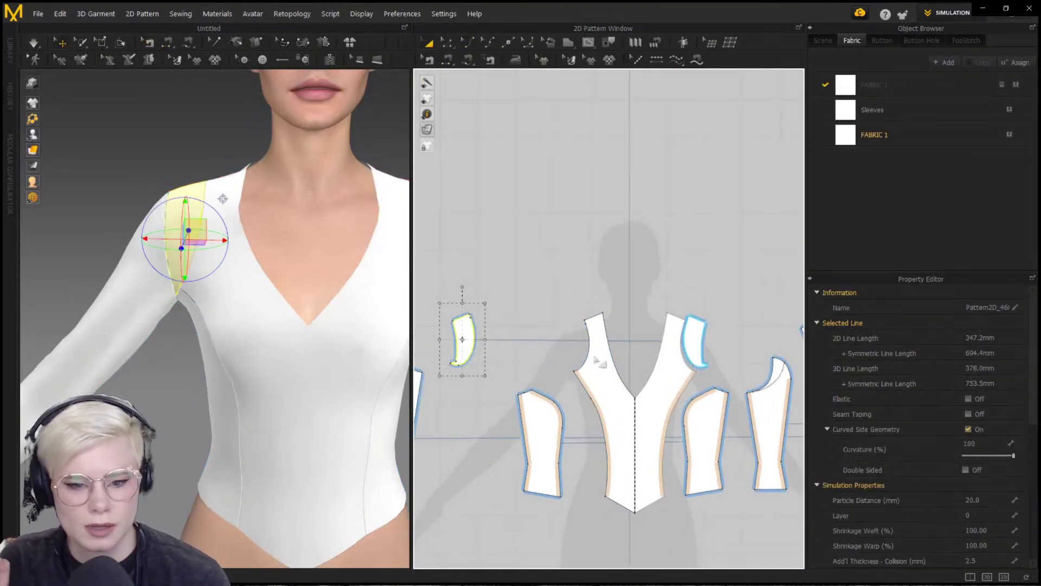
Cut and sew the back bodice and back side panel along their armhole lines
{"action": "left_click", "coordinate": [698, 390]}
{"action": "left_click", "coordinate": [692, 384], "text": "shift"}
{"action": "right_click", "coordinate": [692, 384]}
{"action": "left_click", "coordinate": [731, 298]}
Move the back shoulder and underarm cut-offs together, clear of the back panels
{"action": "key", "text": "a"}
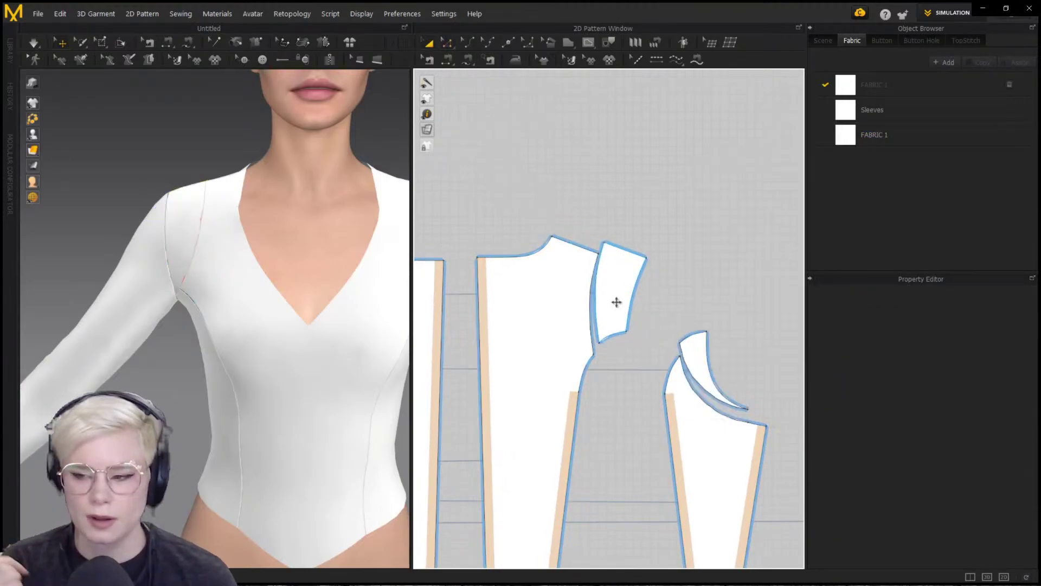
{"action": "left_click", "coordinate": [616, 302]}
{"action": "left_click_drag", "start_coordinate": [698, 358], "coordinate": [650, 184], "text": "shift"}
{"action": "scroll", "coordinate": [649, 201], "scroll_direction": "up", "scroll_amount": 4}
{"action": "scroll", "coordinate": [667, 336], "scroll_direction": "up", "scroll_amount": 2}
{"action": "middle_click_drag", "start_coordinate": [667, 337], "coordinate": [604, 536]}
Merge the two back armhole cut-offs along their shared seam into one pattern piece
{"action": "key", "text": "b"}
{"action": "left_click", "coordinate": [502, 270]}
{"action": "right_click", "coordinate": [503, 274]}
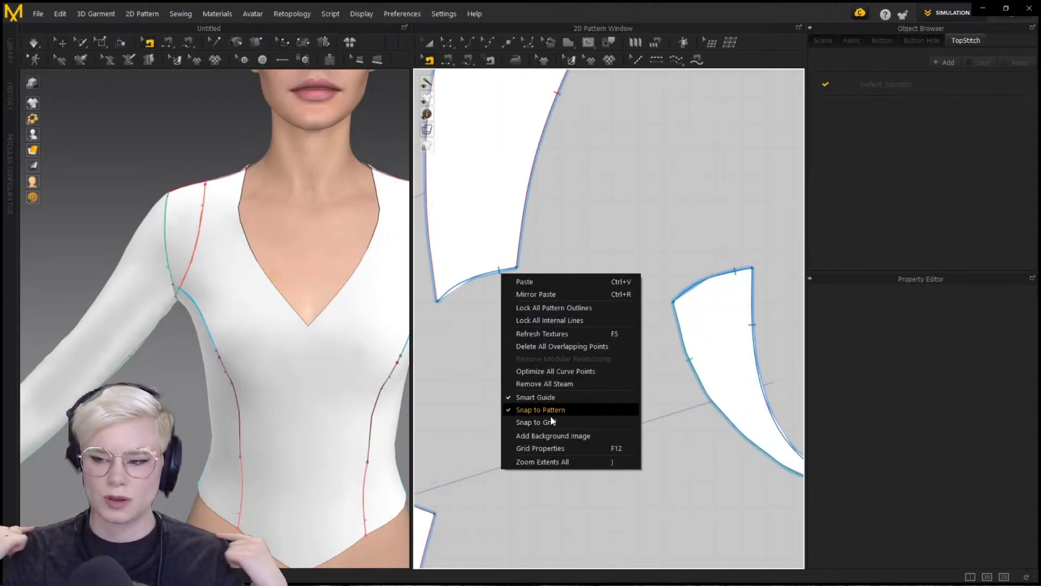
{"action": "right_click", "coordinate": [502, 270]}
{"action": "left_click", "coordinate": [582, 317]}
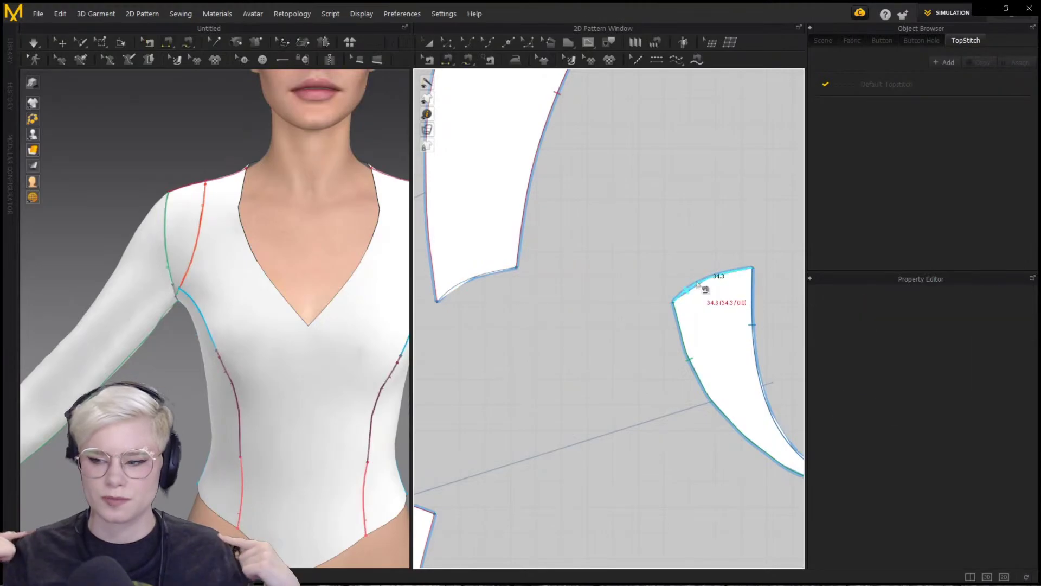
{"action": "right_click", "coordinate": [498, 269]}
{"action": "left_click", "coordinate": [544, 317]}
{"action": "scroll", "coordinate": [605, 371], "scroll_direction": "down", "scroll_amount": 5}
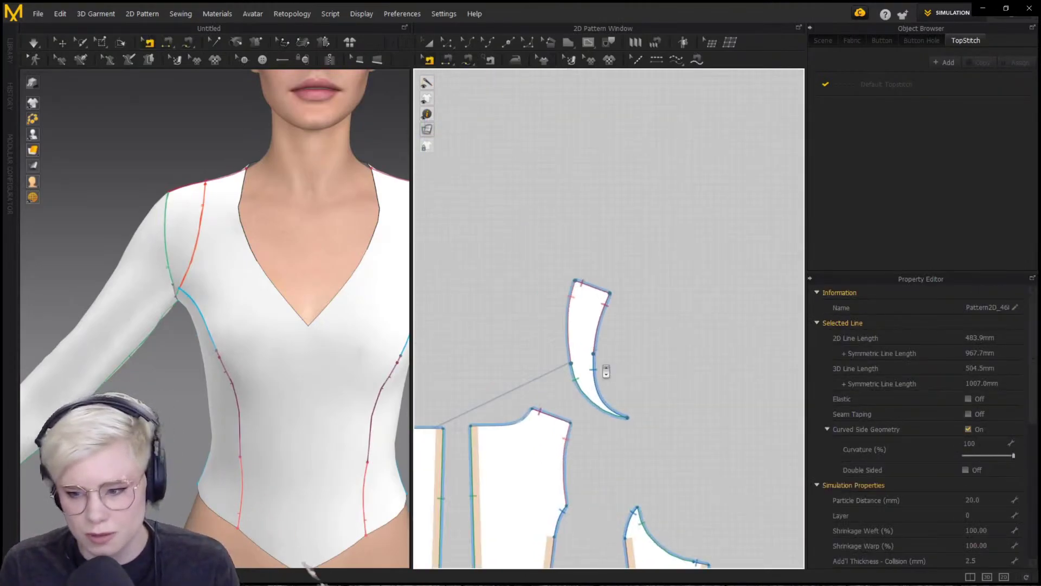
Move the merged back armhole piece over to the sleeve and rotate it to follow the back of the sleeve cap
{"action": "middle_click_drag", "start_coordinate": [604, 370], "coordinate": [759, 326]}
{"action": "key", "text": "a"}
{"action": "left_click_drag", "start_coordinate": [759, 320], "coordinate": [613, 303]}
{"action": "scroll", "coordinate": [716, 319], "scroll_direction": "down", "scroll_amount": 2}
{"action": "middle_click_drag", "start_coordinate": [613, 304], "coordinate": [759, 287]}
{"action": "left_click_drag", "start_coordinate": [759, 287], "coordinate": [596, 271]}
{"action": "scroll", "coordinate": [598, 268], "scroll_direction": "up", "scroll_amount": 4}
{"action": "key", "text": "b"}
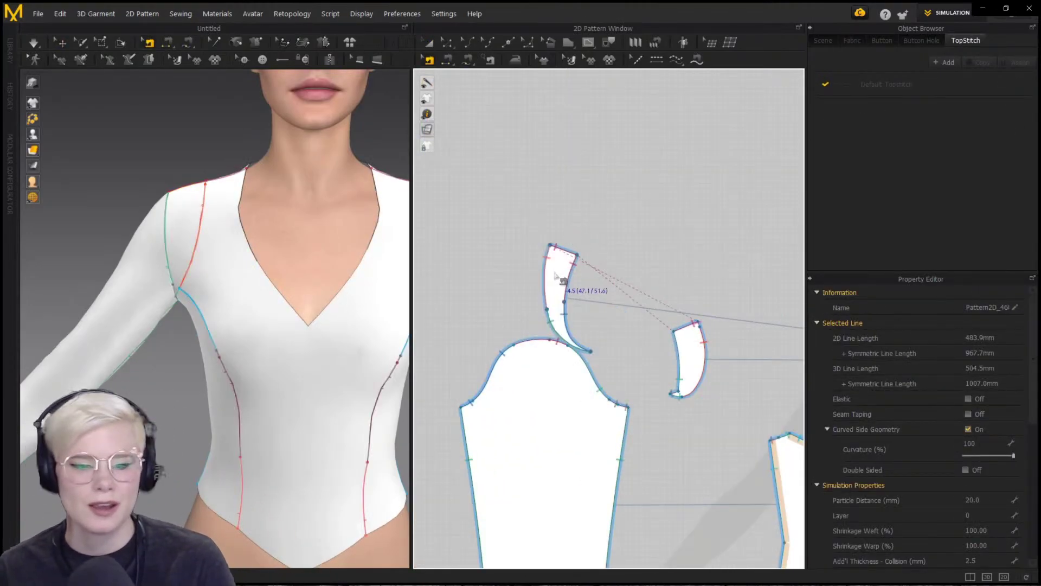
{"action": "key", "text": "a"}
{"action": "left_click_drag", "start_coordinate": [568, 218], "coordinate": [624, 279]}
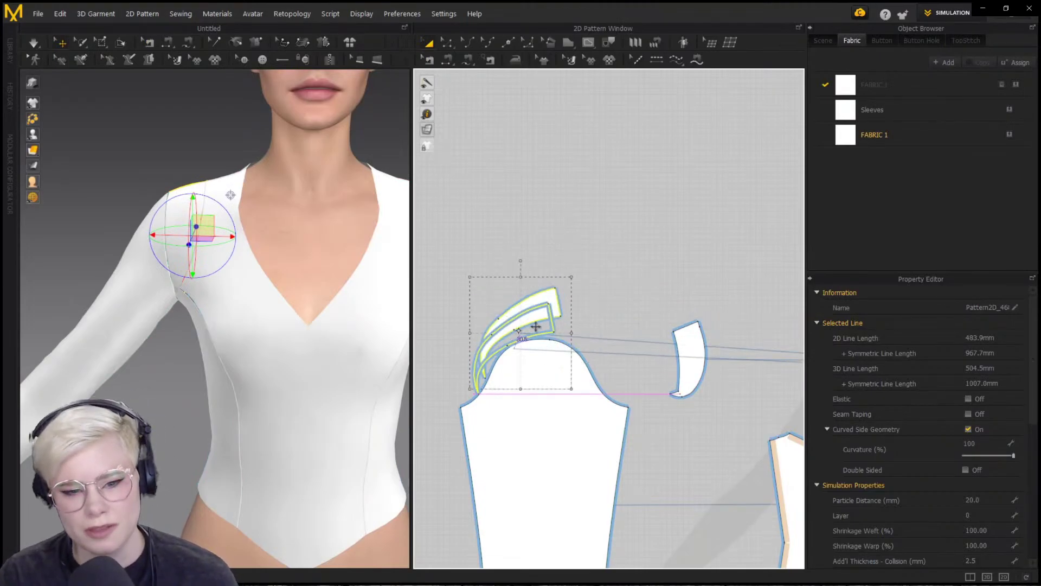
Place the merged front armhole piece over the other half of the sleeve cap and rotate both pieces to follow the cap's curve
{"action": "left_click", "coordinate": [687, 337]}
{"action": "left_click_drag", "start_coordinate": [573, 324], "coordinate": [587, 322]}
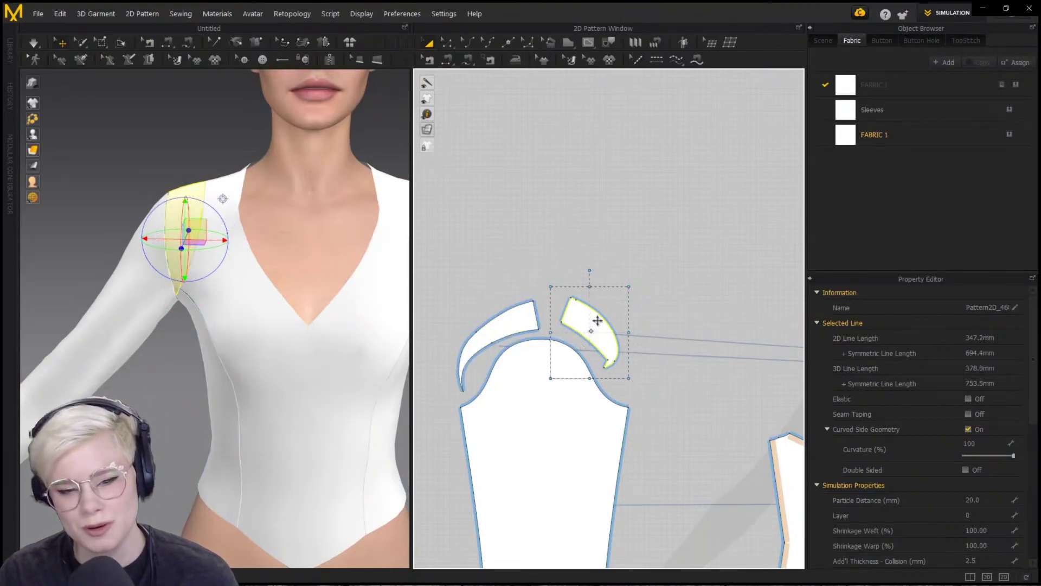
{"action": "left_click_drag", "start_coordinate": [581, 275], "coordinate": [559, 279]}
{"action": "mouse_move", "coordinate": [568, 360]}
{"action": "left_mouse_down"}
{"action": "mouse_move", "coordinate": [569, 326]}
{"action": "mouse_move", "coordinate": [567, 366]}
{"action": "left_mouse_up"}
{"action": "left_click", "coordinate": [577, 329]}
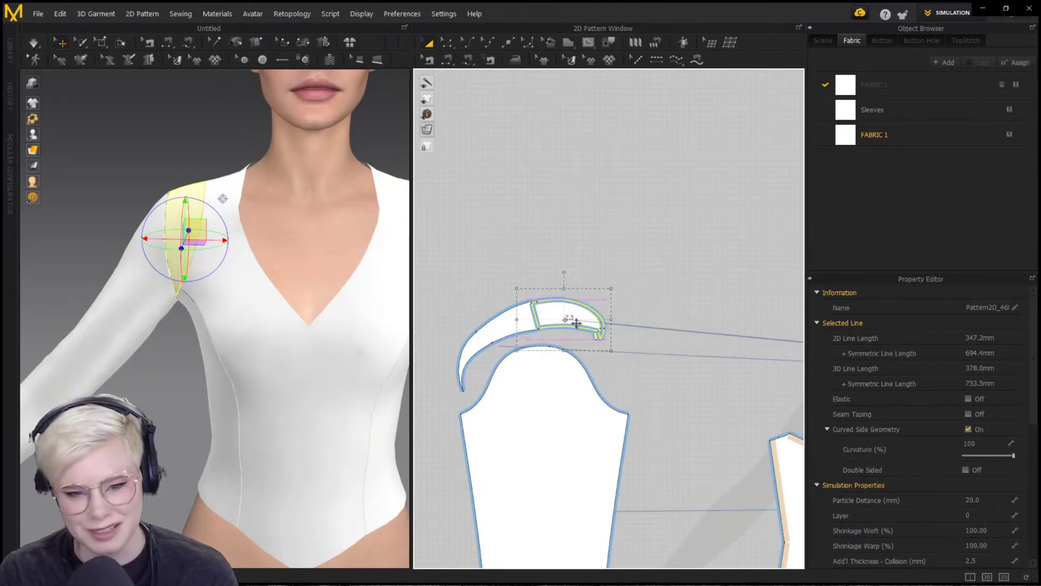
{"action": "left_click_drag", "start_coordinate": [576, 274], "coordinate": [588, 277]}
{"action": "left_click", "coordinate": [527, 313]}
{"action": "left_click_drag", "start_coordinate": [517, 318], "coordinate": [518, 320]}
{"action": "left_click_drag", "start_coordinate": [573, 312], "coordinate": [583, 333]}
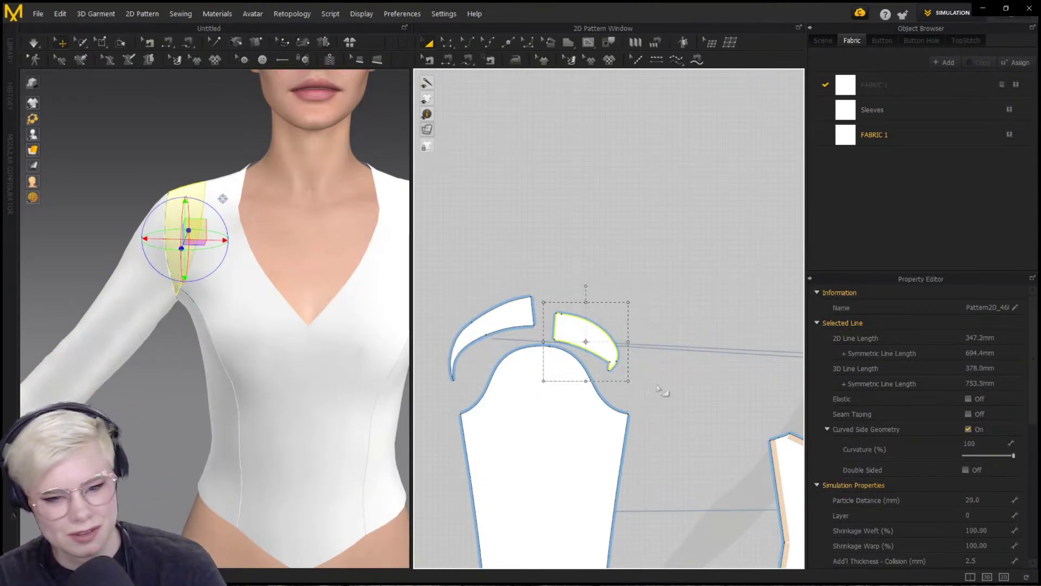
Delete the merged front and back armhole pieces above the sleeve cap
{"action": "scroll", "coordinate": [332, 397], "scroll_direction": "down", "scroll_amount": 2}
{"action": "right_click_drag", "start_coordinate": [332, 397], "coordinate": [230, 336]}
{"action": "scroll", "coordinate": [230, 337], "scroll_direction": "down", "scroll_amount": 1}
{"action": "right_click_drag", "start_coordinate": [187, 263], "coordinate": [196, 295]}
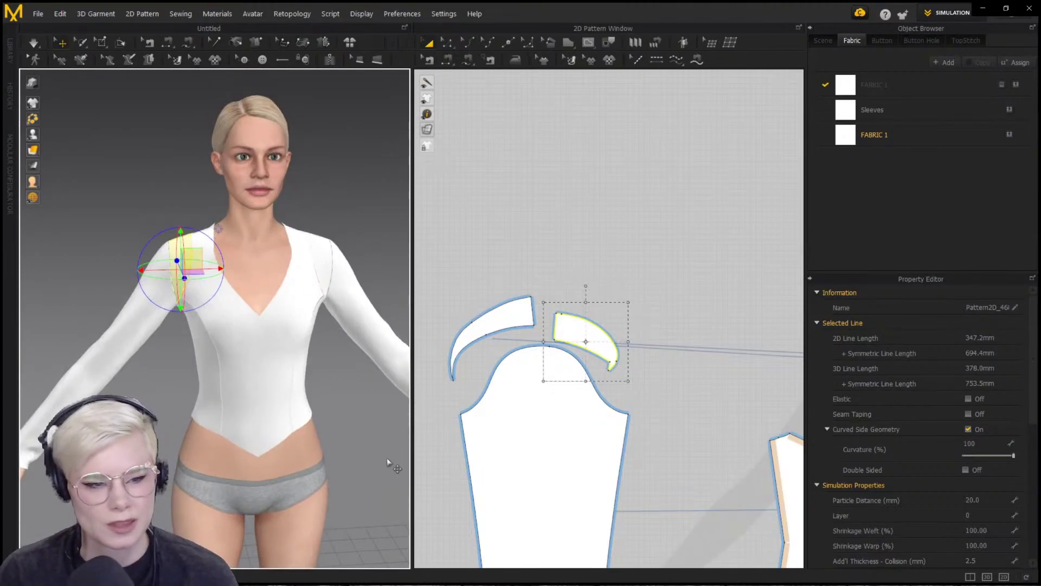
{"action": "left_click", "coordinate": [496, 320]}
{"action": "left_click", "coordinate": [603, 342], "text": "shift"}
{"action": "key", "text": "Delete"}
Cut the sleeve pattern crosswise around the elbow into an upper and a lower piece
{"action": "scroll", "coordinate": [678, 415], "scroll_direction": "down", "scroll_amount": 2}
{"action": "scroll", "coordinate": [678, 415], "scroll_direction": "down", "scroll_amount": 1}
{"action": "middle_click_drag", "start_coordinate": [678, 415], "coordinate": [350, 364]}
{"action": "left_click", "coordinate": [585, 326]}
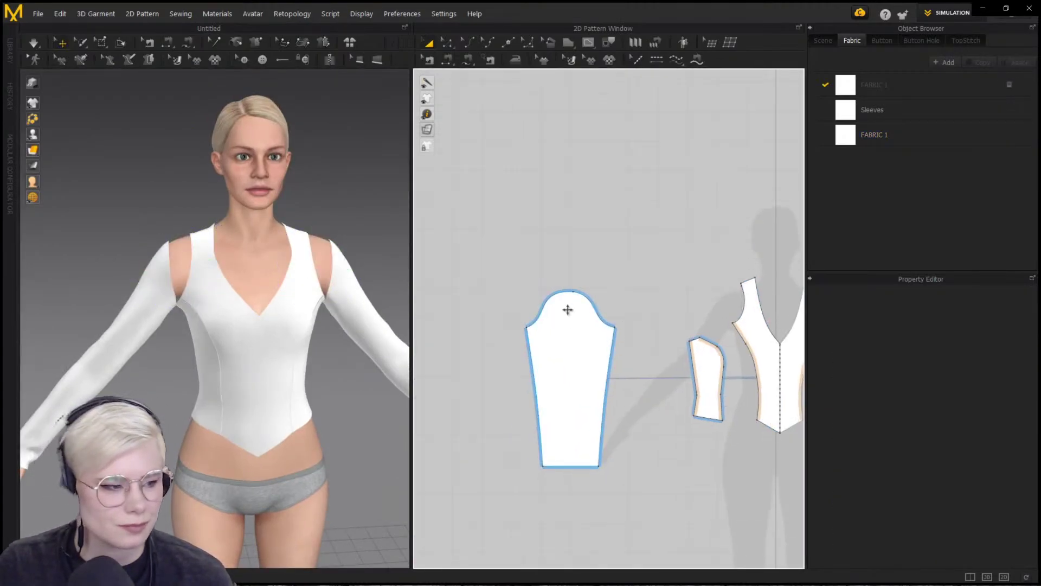
{"action": "scroll", "coordinate": [567, 310], "scroll_direction": "up", "scroll_amount": 2}
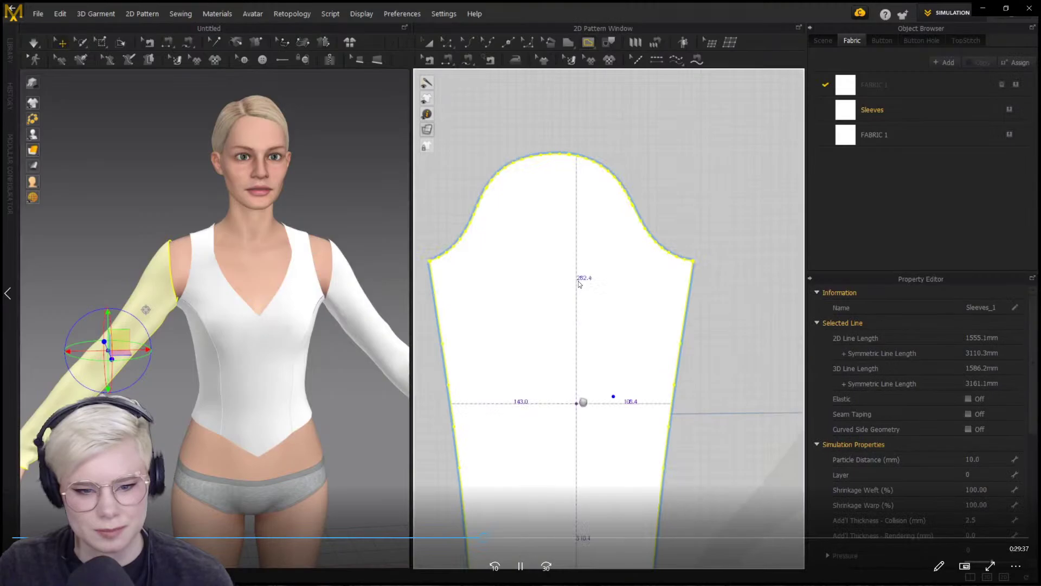
{"action": "scroll", "coordinate": [575, 282], "scroll_direction": "down", "scroll_amount": 2}
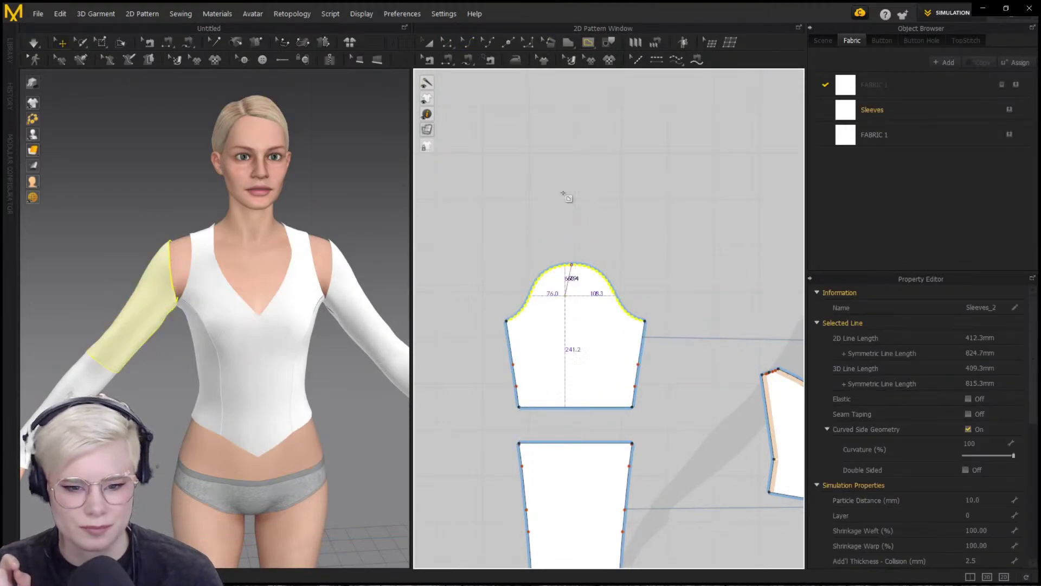
Slash the upper sleeve from hem midpoint to cap top and spread both halves, opening the cap by about 132 mm
{"action": "left_click", "coordinate": [575, 407]}
{"action": "left_click", "coordinate": [573, 265]}
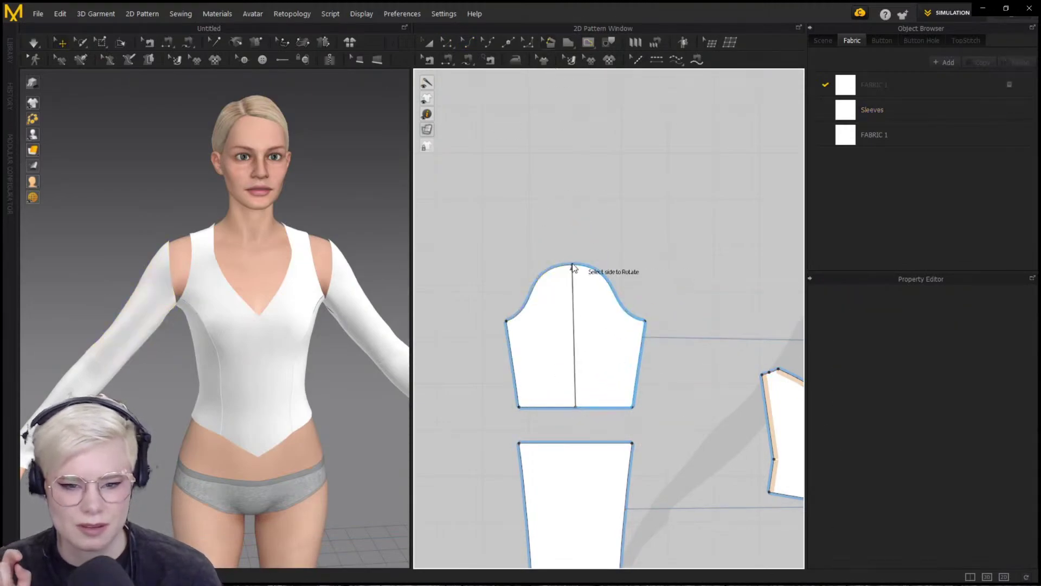
{"action": "left_click", "coordinate": [619, 310]}
{"action": "key", "text": "a"}
{"action": "left_click", "coordinate": [624, 316]}
{"action": "left_click_drag", "start_coordinate": [591, 239], "coordinate": [557, 244]}
{"action": "left_click_drag", "start_coordinate": [619, 272], "coordinate": [602, 268]}
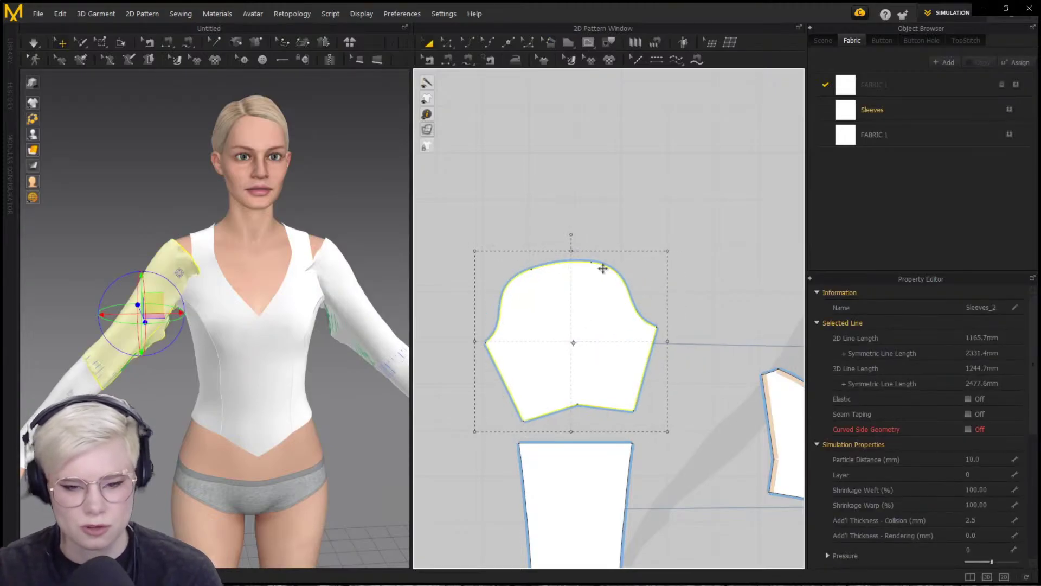
Raise the top of the upper sleeve's cap into a taller rounded curve and simulate the puffed shape
{"action": "key", "text": "z"}
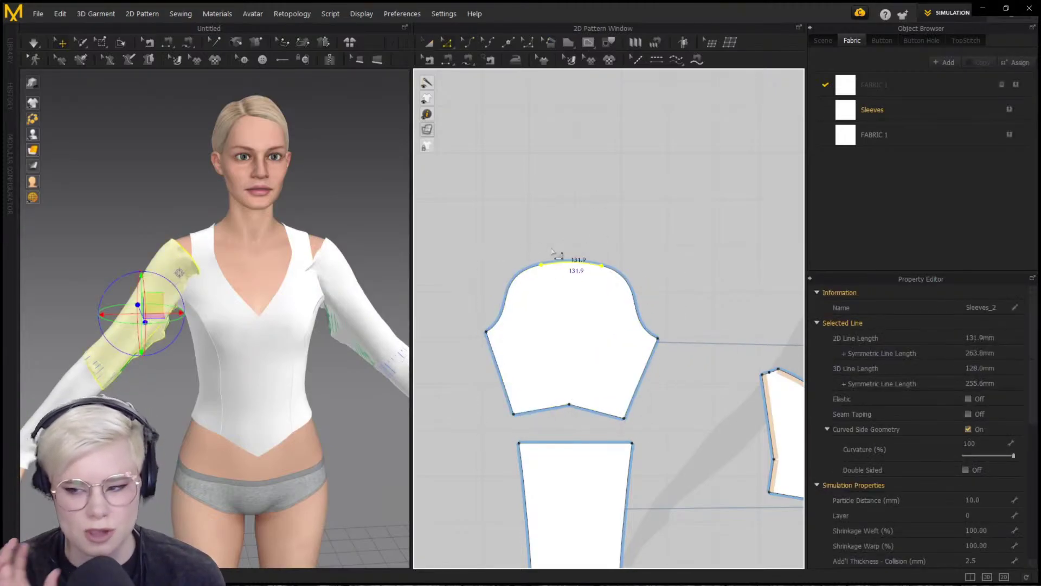
{"action": "left_click_drag", "start_coordinate": [572, 264], "coordinate": [572, 223]}
{"action": "key", "text": "ctrl+z"}
{"action": "scroll", "coordinate": [585, 374], "scroll_direction": "up", "scroll_amount": 2}
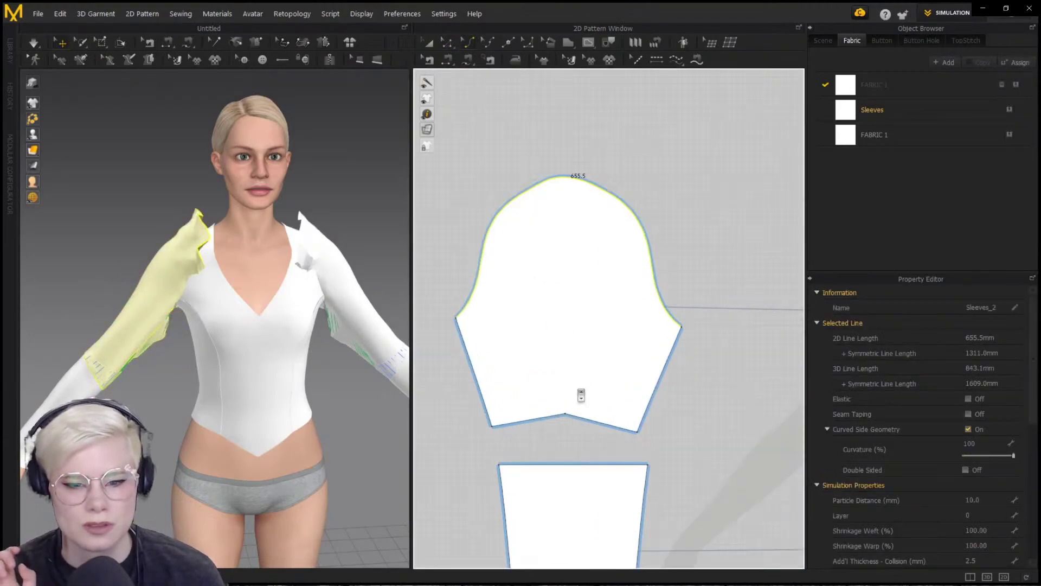
{"action": "key", "text": "space"}
{"action": "right_click_drag", "start_coordinate": [158, 269], "coordinate": [375, 275]}
Sew the sleeve cap's main curve to the front and back armhole edges with M:N sewing
{"action": "key", "text": "m"}
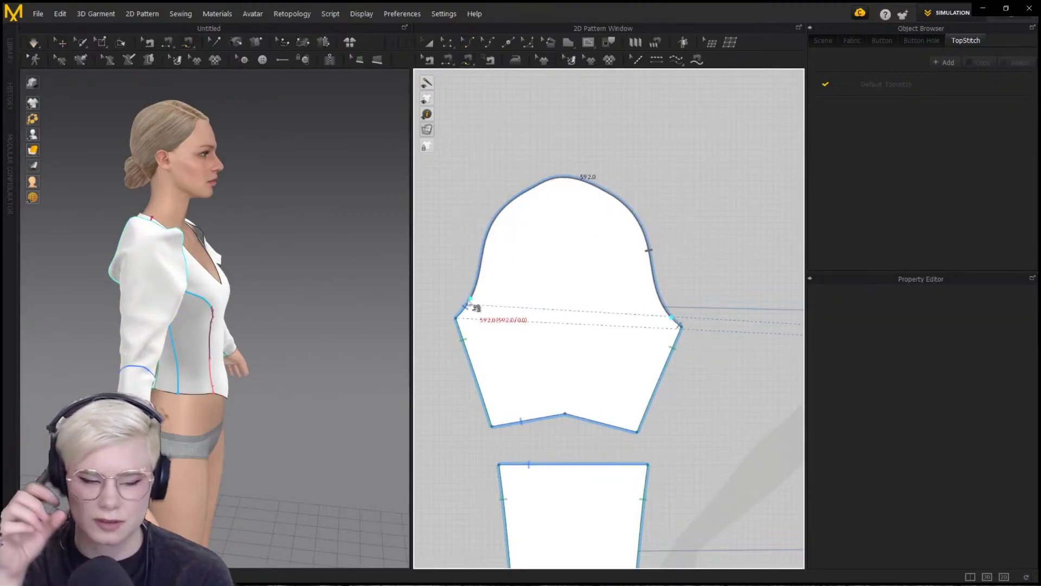
{"action": "left_click", "coordinate": [470, 302]}
{"action": "scroll", "coordinate": [471, 302], "scroll_direction": "down", "scroll_amount": 5}
{"action": "scroll", "coordinate": [542, 344], "scroll_direction": "up", "scroll_amount": 5}
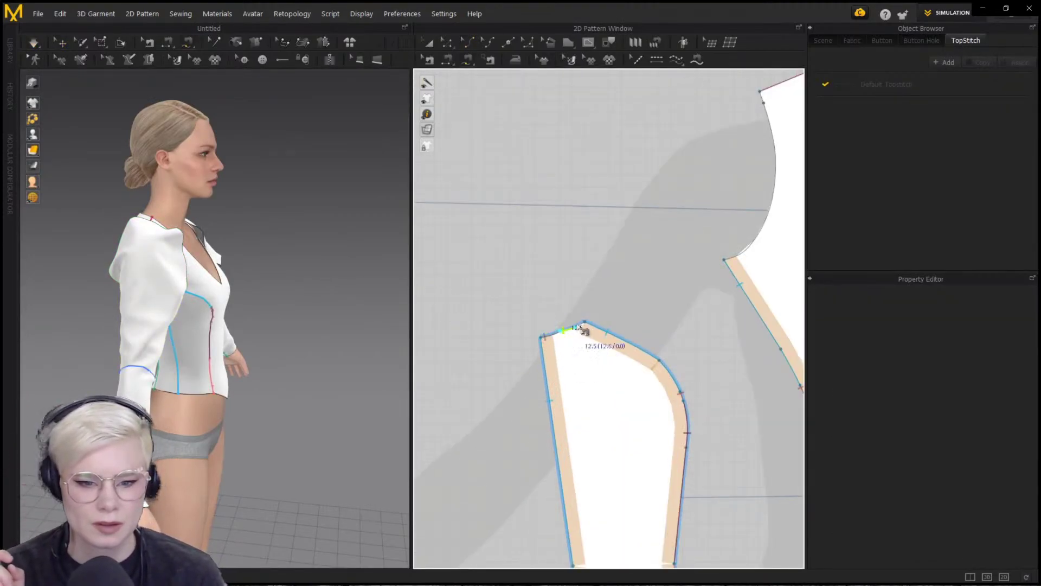
{"action": "scroll", "coordinate": [773, 124], "scroll_direction": "down", "scroll_amount": 5}
{"action": "scroll", "coordinate": [689, 281], "scroll_direction": "up", "scroll_amount": 4}
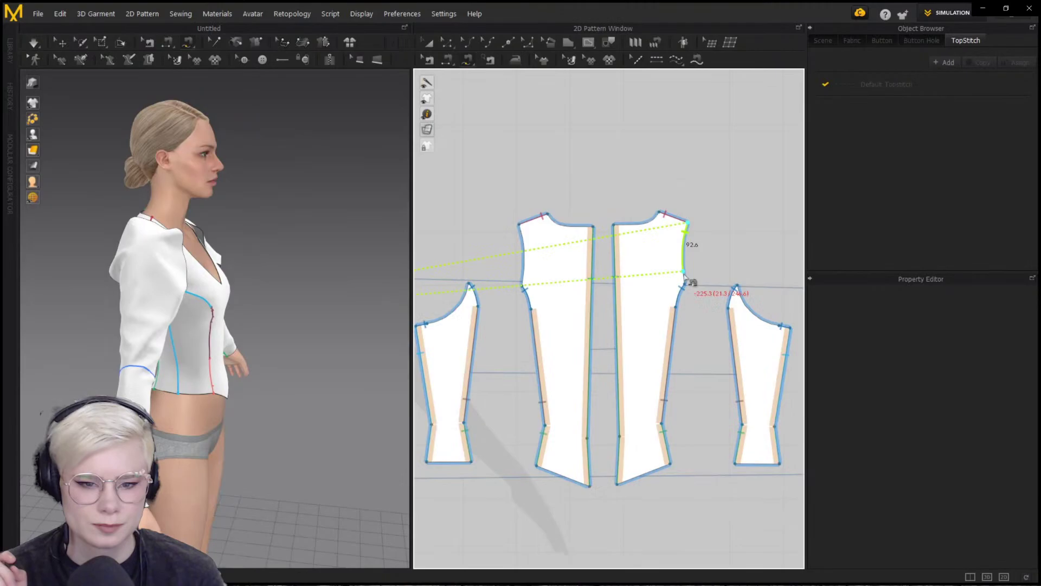
{"action": "left_click", "coordinate": [780, 326]}
{"action": "key", "text": "Return"}
Simulate the garment and pull the puffed sleeve into place on the shoulder
{"action": "right_click_drag", "start_coordinate": [325, 287], "coordinate": [190, 288]}
{"action": "key", "text": "space"}
{"action": "key", "text": "space"}
{"action": "right_click_drag", "start_coordinate": [287, 246], "coordinate": [325, 249]}
{"action": "key", "text": "space"}
{"action": "left_click_drag", "start_coordinate": [155, 258], "coordinate": [140, 253]}
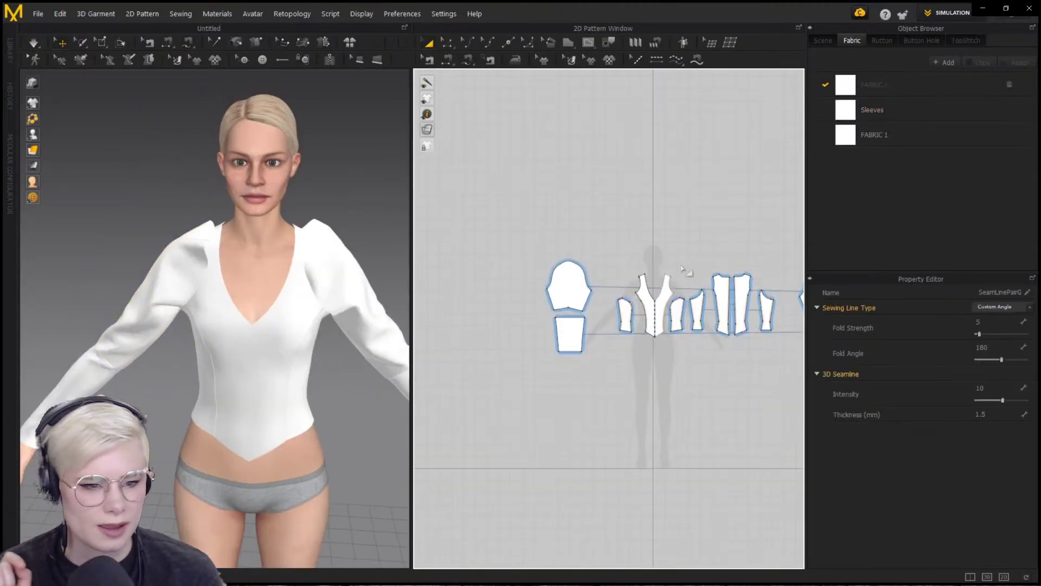
Delete the seam joining the sleeve cap to the front bodice's armhole
{"action": "scroll", "coordinate": [743, 275], "scroll_direction": "up", "scroll_amount": 3}
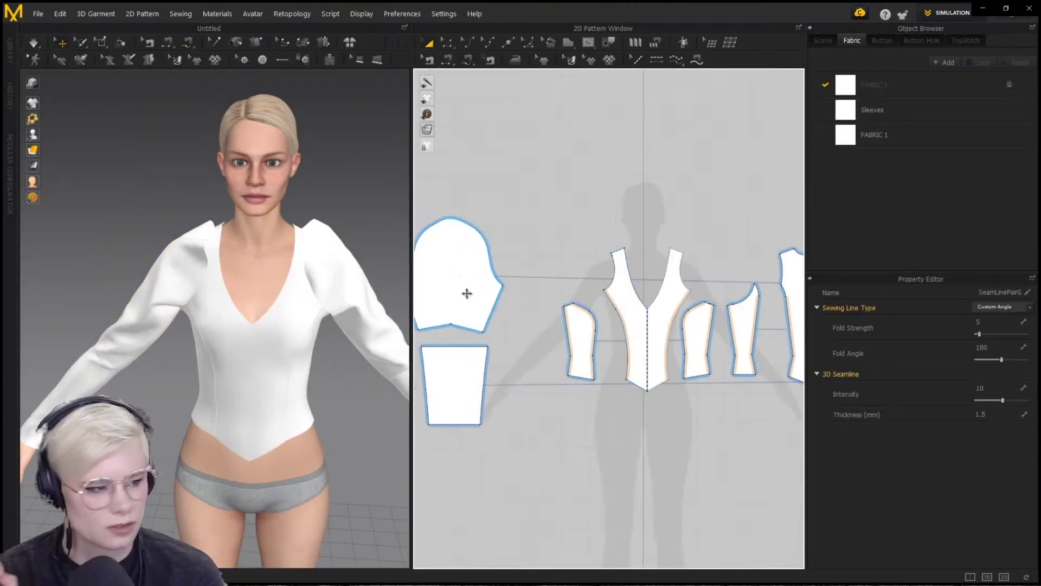
{"action": "key", "text": "m"}
{"action": "middle_click_drag", "start_coordinate": [502, 296], "coordinate": [535, 302]}
{"action": "left_click", "coordinate": [536, 290]}
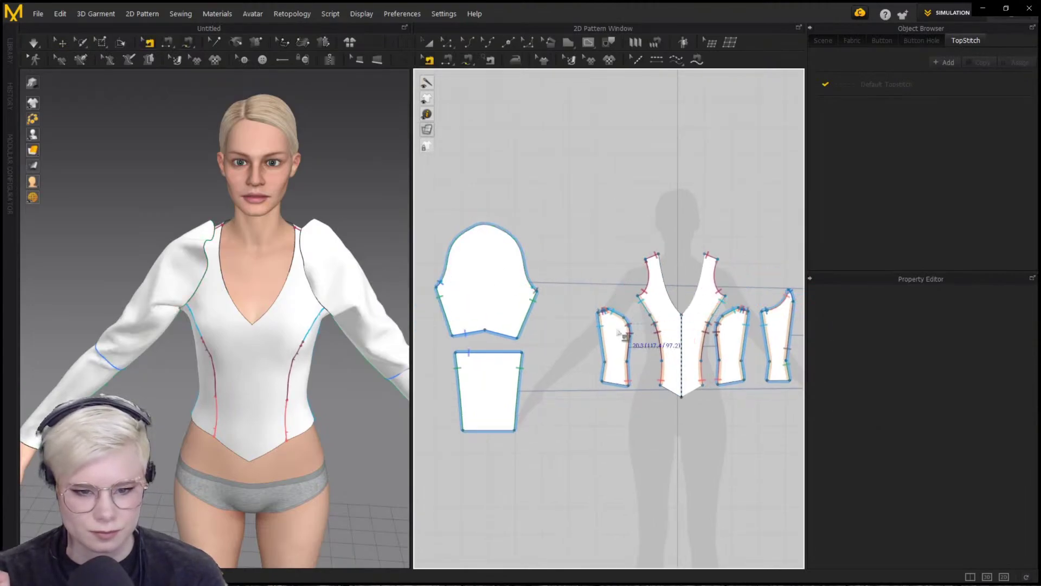
{"action": "scroll", "coordinate": [618, 330], "scroll_direction": "up", "scroll_amount": 3}
{"action": "left_click", "coordinate": [691, 215]}
{"action": "key", "text": "Delete"}
Delete the remaining sleeve cap seams on the adjoining side and back panels
{"action": "scroll", "coordinate": [601, 286], "scroll_direction": "up", "scroll_amount": 5}
{"action": "left_click", "coordinate": [608, 289]}
{"action": "scroll", "coordinate": [611, 293], "scroll_direction": "down", "scroll_amount": 5}
{"action": "scroll", "coordinate": [624, 316], "scroll_direction": "down", "scroll_amount": 4}
{"action": "middle_click_drag", "start_coordinate": [596, 322], "coordinate": [689, 210]}
{"action": "key", "text": "Delete"}
{"action": "scroll", "coordinate": [591, 328], "scroll_direction": "up", "scroll_amount": 6}
{"action": "left_click", "coordinate": [555, 352]}
{"action": "key", "text": "Delete"}
{"action": "scroll", "coordinate": [660, 341], "scroll_direction": "down", "scroll_amount": 6}
{"action": "scroll", "coordinate": [599, 309], "scroll_direction": "up", "scroll_amount": 6}
{"action": "scroll", "coordinate": [598, 309], "scroll_direction": "down", "scroll_amount": 6}
Sew the sleeve cap's curved edge to the armhole edges of the front, side and back panels with M:N sewing
{"action": "key", "text": "m"}
{"action": "left_click", "coordinate": [481, 235]}
{"action": "scroll", "coordinate": [646, 264], "scroll_direction": "up", "scroll_amount": 5}
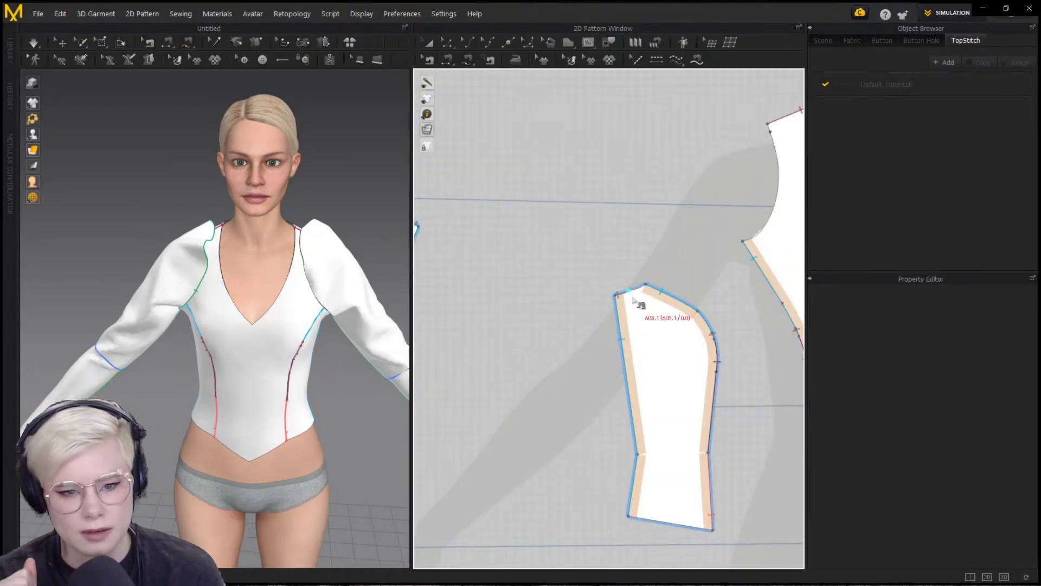
{"action": "scroll", "coordinate": [753, 232], "scroll_direction": "down", "scroll_amount": 5}
{"action": "scroll", "coordinate": [660, 231], "scroll_direction": "up", "scroll_amount": 3}
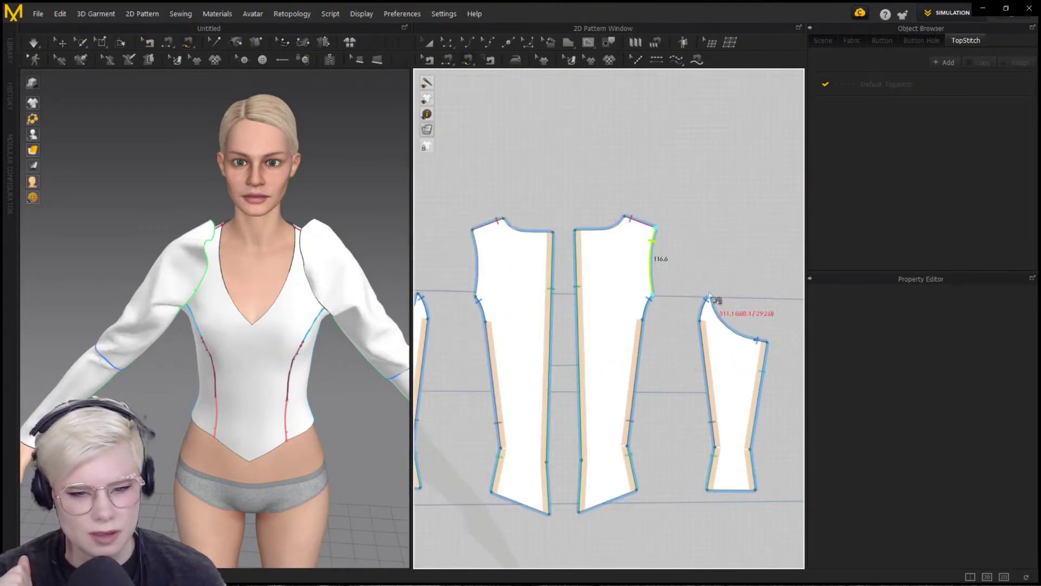
{"action": "key", "text": "Return"}
Simulate the garment and pull the resewn upper sleeve into shape on the arm
{"action": "key", "text": "q"}
{"action": "left_click_drag", "start_coordinate": [155, 261], "coordinate": [105, 221]}
{"action": "right_click_drag", "start_coordinate": [105, 220], "coordinate": [200, 330]}
{"action": "key", "text": "space"}
{"action": "left_click_drag", "start_coordinate": [200, 329], "coordinate": [217, 355]}
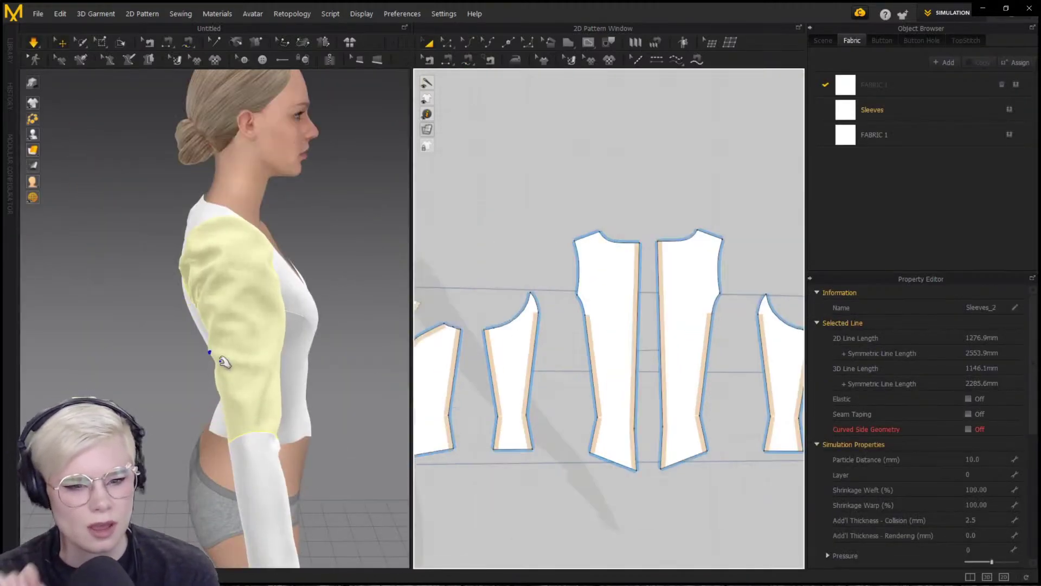
{"action": "right_click_drag", "start_coordinate": [221, 360], "coordinate": [191, 353]}
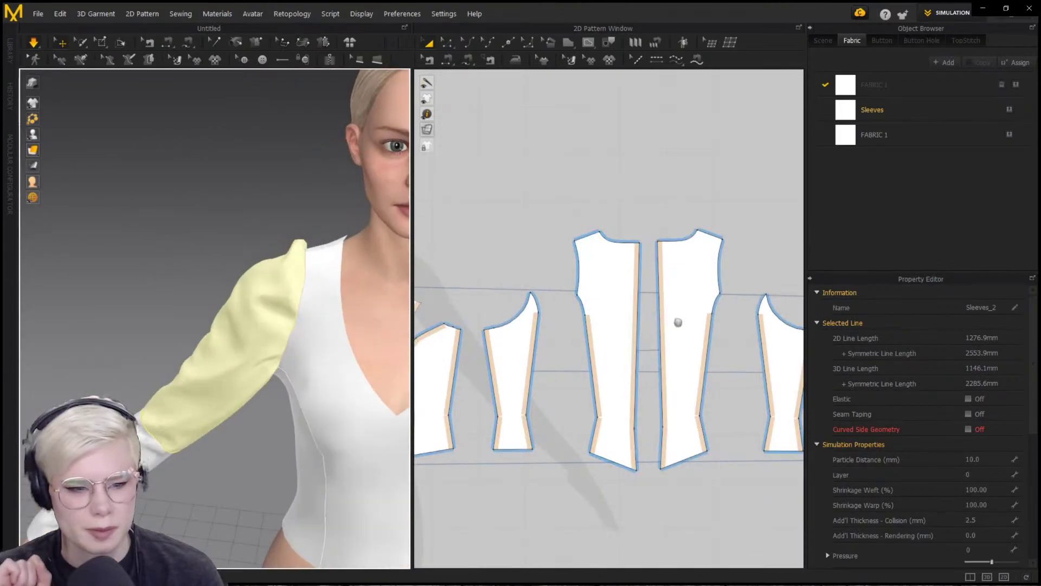
{"action": "scroll", "coordinate": [302, 340], "scroll_direction": "up", "scroll_amount": 2}
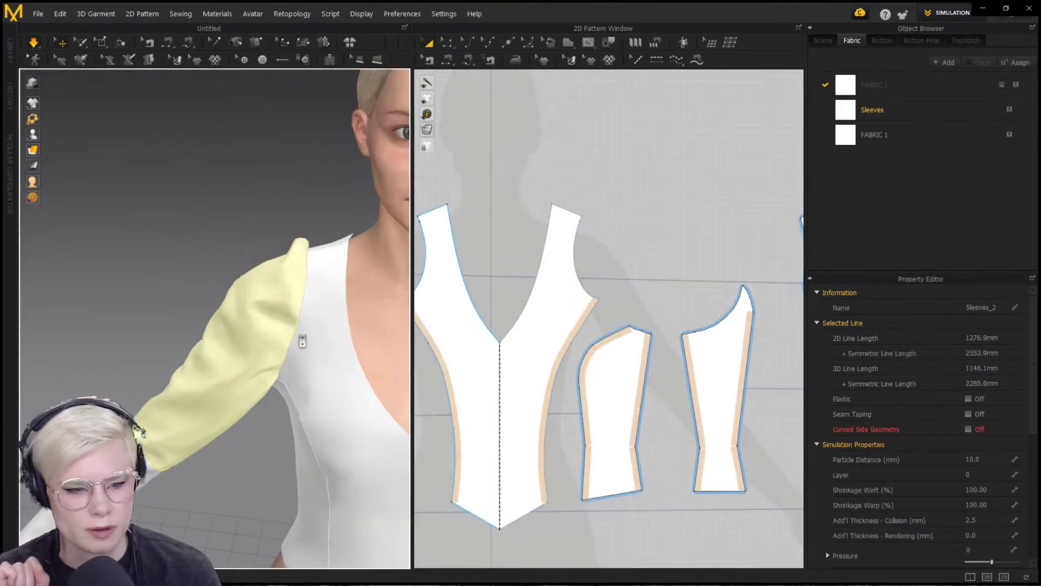
{"action": "scroll", "coordinate": [302, 341], "scroll_direction": "down", "scroll_amount": 2}
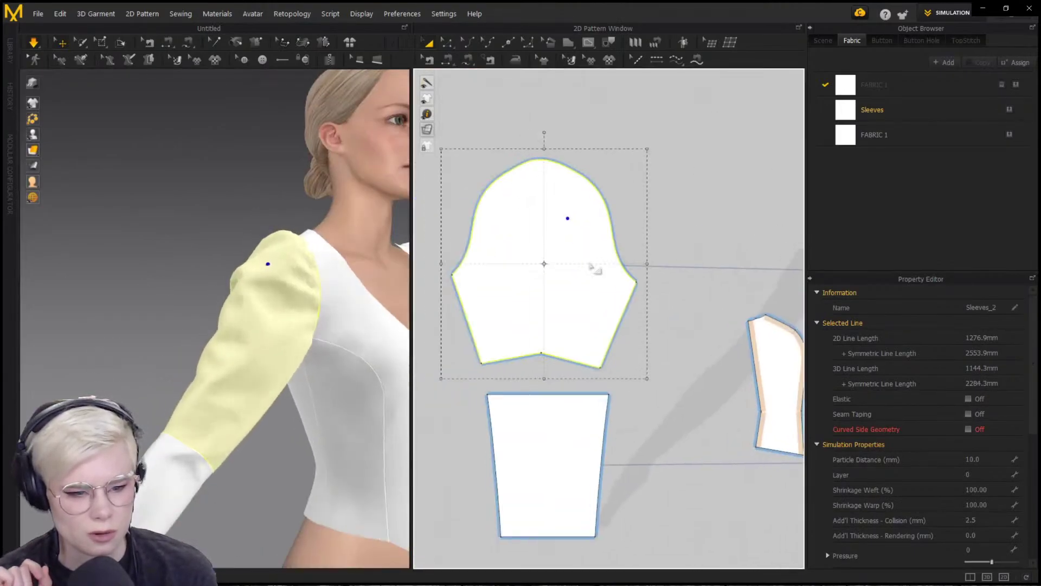
Slash and spread the upper sleeve piece on both sides to widen its cap
{"action": "left_click", "coordinate": [472, 73]}
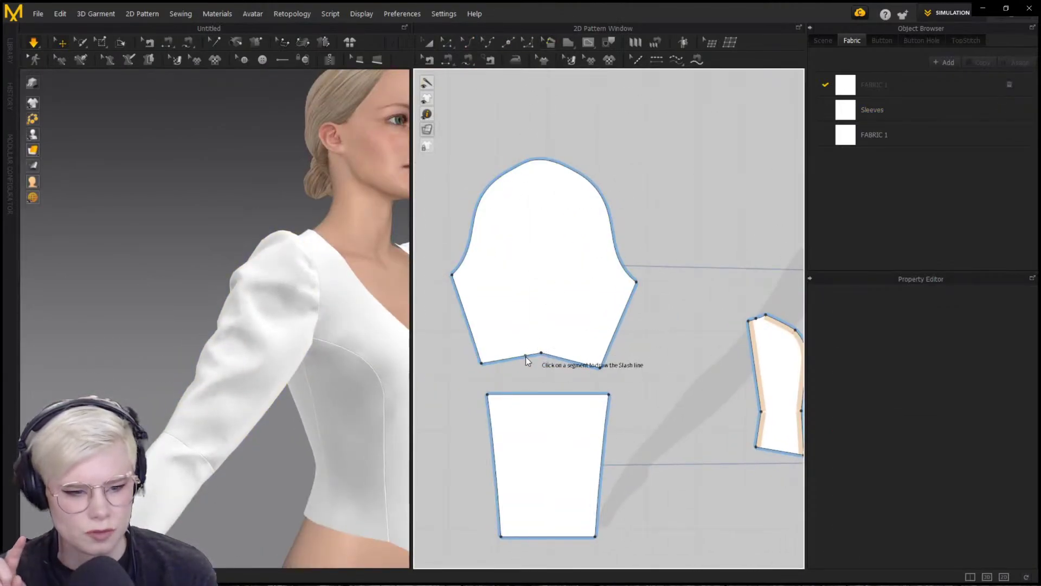
{"action": "left_click", "coordinate": [544, 248]}
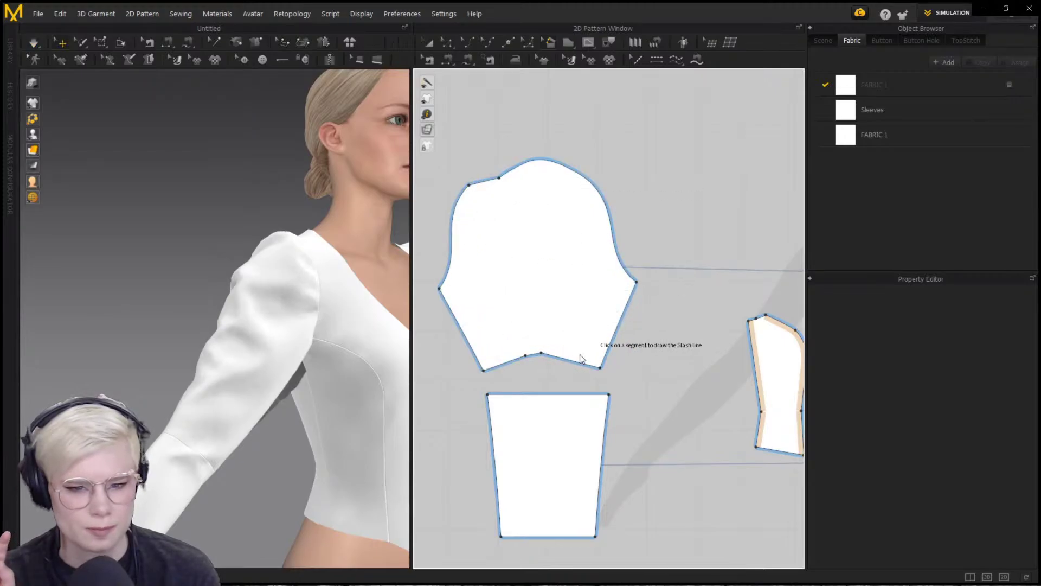
{"action": "left_click", "coordinate": [612, 217]}
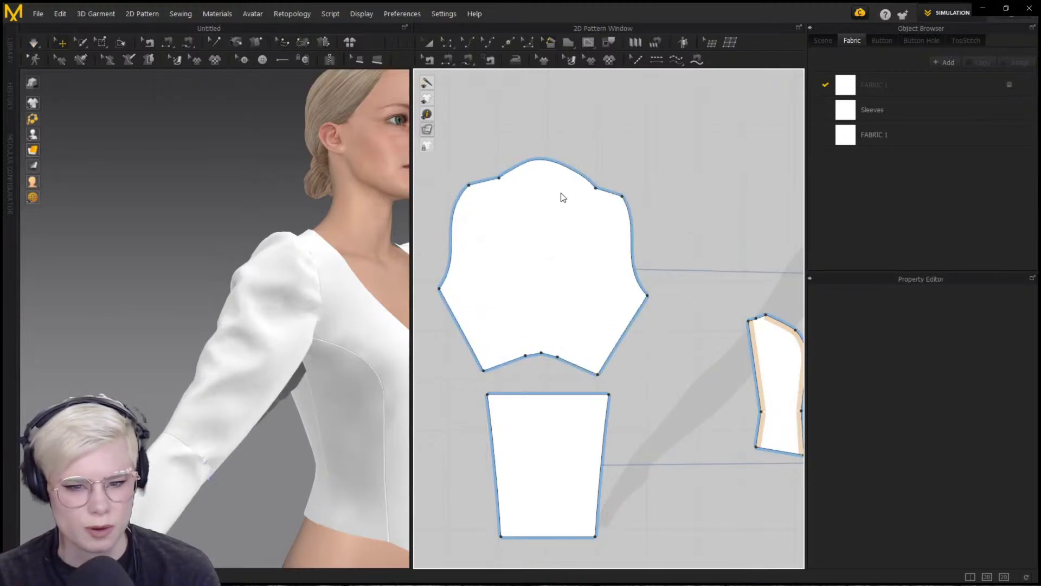
{"action": "left_click", "coordinate": [633, 221]}
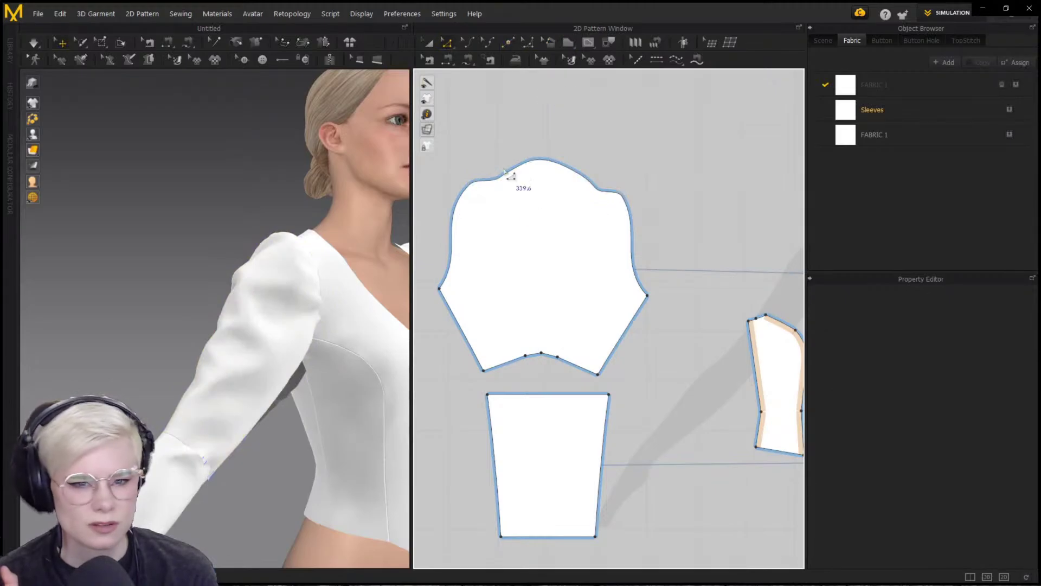
Delete the leftover slash points on the sleeve cap and raise its top into a taller, smooth curve
{"action": "left_click_drag", "start_coordinate": [476, 150], "coordinate": [523, 197]}
{"action": "key", "text": "Delete"}
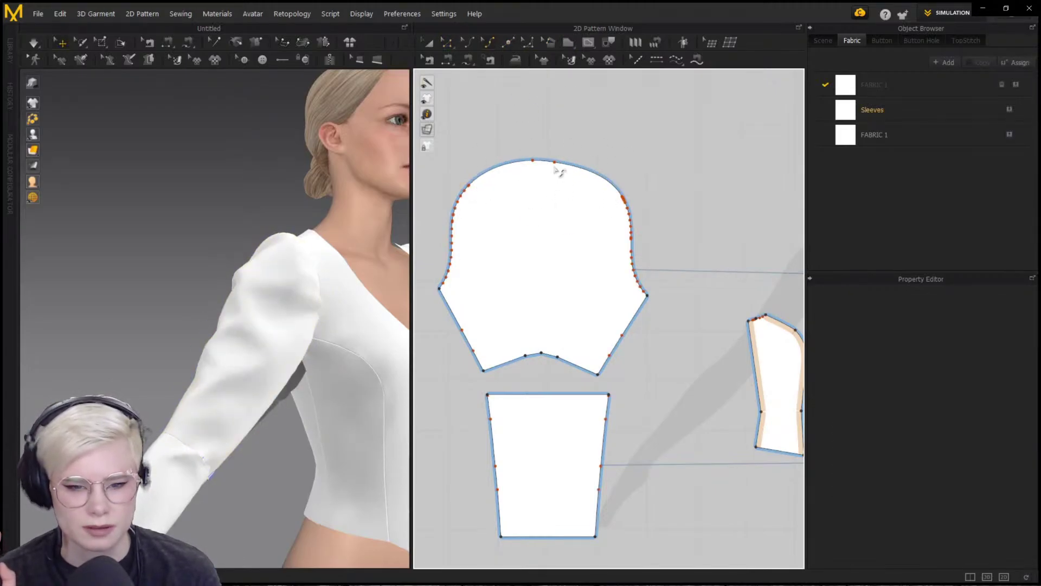
{"action": "left_click_drag", "start_coordinate": [534, 161], "coordinate": [531, 133]}
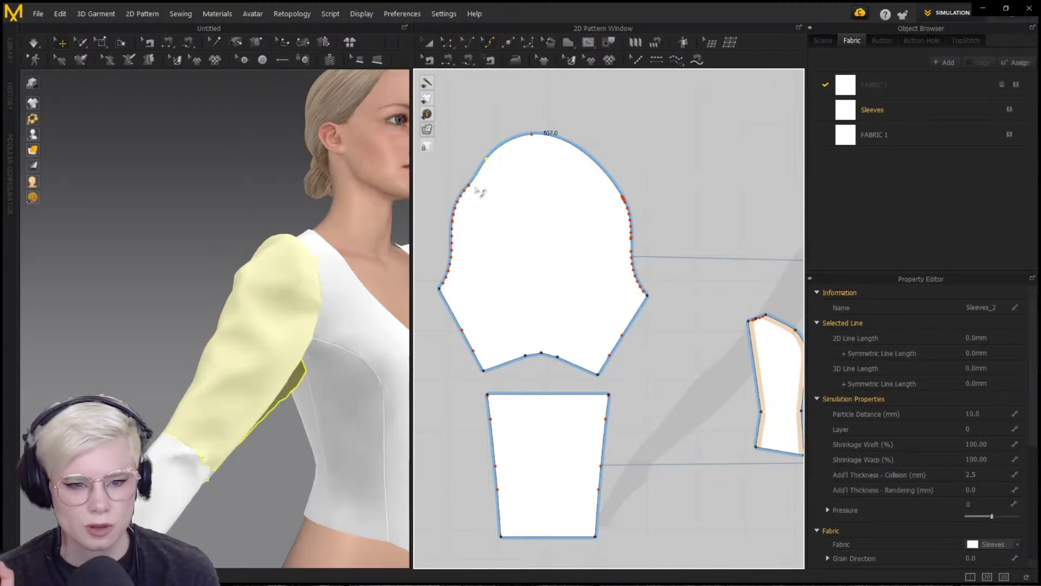
{"action": "left_click_drag", "start_coordinate": [455, 179], "coordinate": [473, 203]}
{"action": "key", "text": "Delete"}
{"action": "left_click_drag", "start_coordinate": [614, 192], "coordinate": [634, 211]}
{"action": "key", "text": "Delete"}
Simulate the widened sleeve and pull the cap upward into a puff at the shoulder
{"action": "key", "text": "space"}
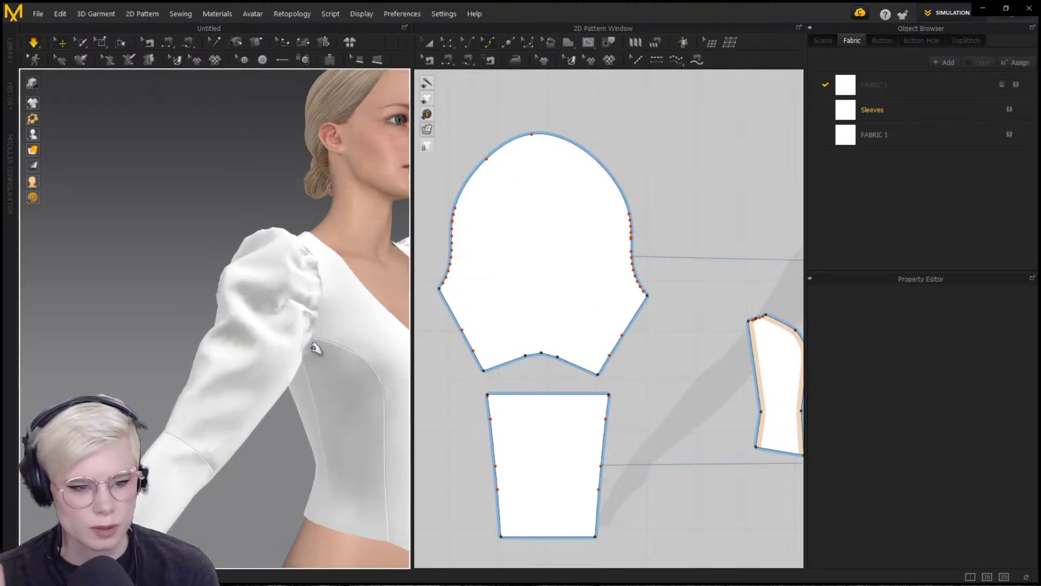
{"action": "right_click_drag", "start_coordinate": [313, 348], "coordinate": [282, 336]}
{"action": "left_click_drag", "start_coordinate": [244, 233], "coordinate": [258, 175]}
{"action": "right_click_drag", "start_coordinate": [271, 217], "coordinate": [238, 217]}
{"action": "left_click_drag", "start_coordinate": [258, 200], "coordinate": [307, 189]}
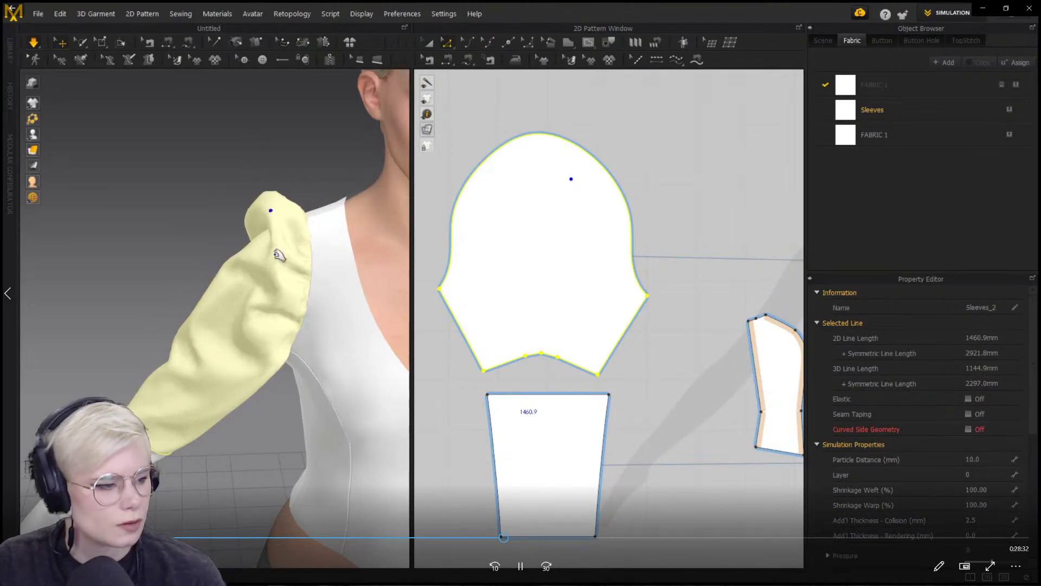
Set the upper sleeve piece's pressure to 1
{"action": "left_click", "coordinate": [748, 423]}
{"action": "key", "text": "a"}
{"action": "left_click", "coordinate": [610, 295]}
{"action": "left_click", "coordinate": [975, 549]}
{"action": "type", "text": "1"}
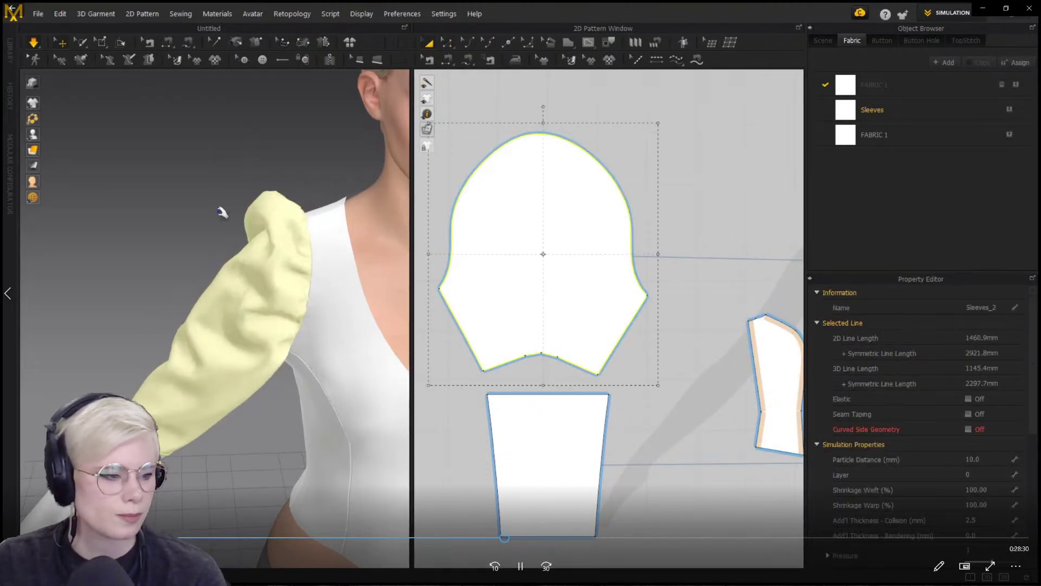
{"action": "mouse_move", "coordinate": [193, 263]}
{"action": "right_mouse_down"}
{"action": "mouse_move", "coordinate": [255, 307]}
{"action": "mouse_move", "coordinate": [369, 293]}
{"action": "right_mouse_up"}
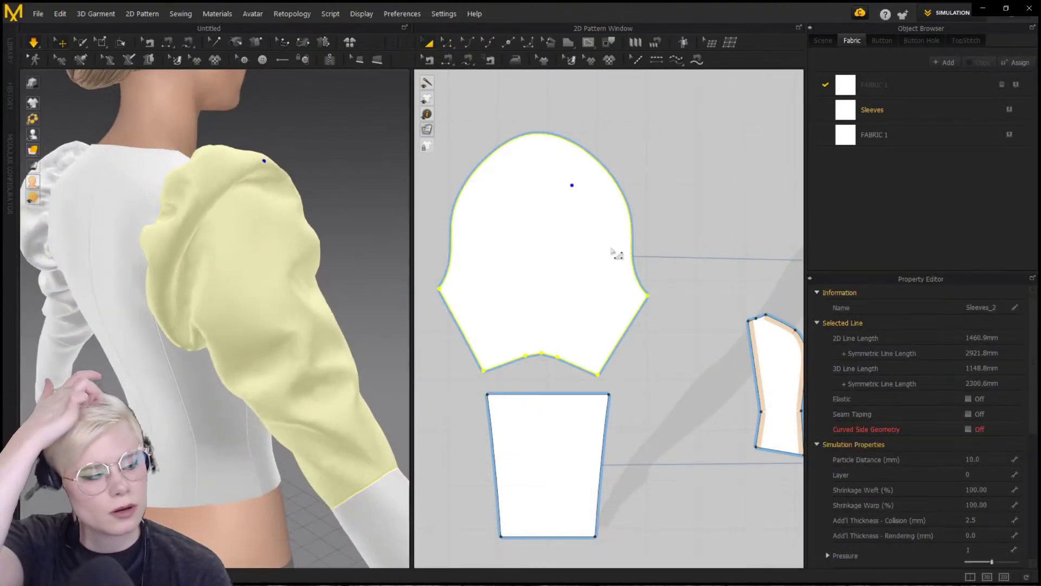
Move the upper sleeve's two underarm corners inward and delete its three middle hem points to straighten the lower edge
{"action": "key", "text": "z"}
{"action": "left_click_drag", "start_coordinate": [439, 288], "coordinate": [450, 289], "text": "shift"}
{"action": "left_click_drag", "start_coordinate": [648, 295], "coordinate": [635, 296], "text": "shift"}
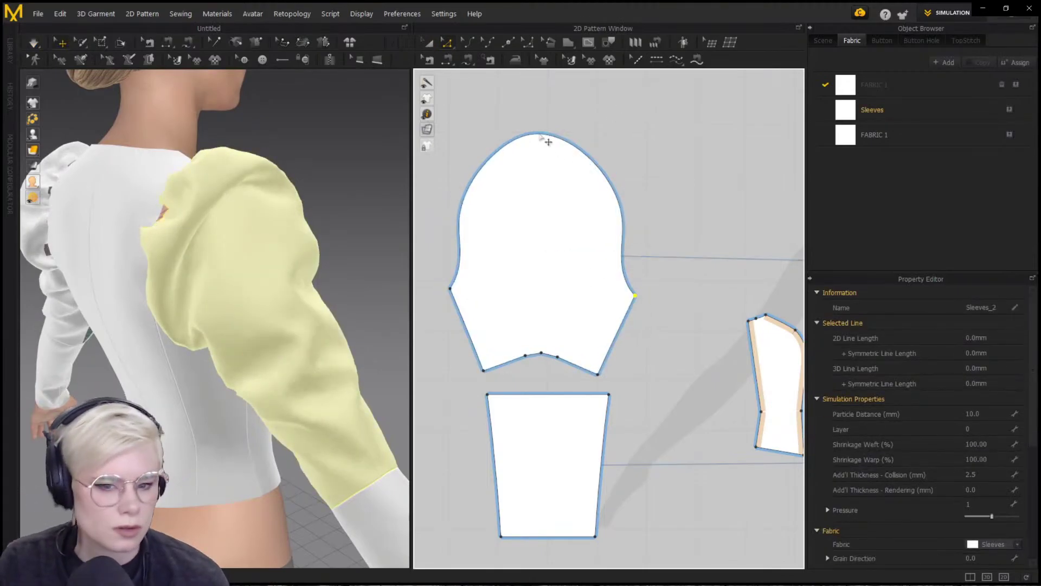
{"action": "key", "text": "z"}
{"action": "left_click_drag", "start_coordinate": [515, 379], "coordinate": [564, 335]}
{"action": "key", "text": "Delete"}
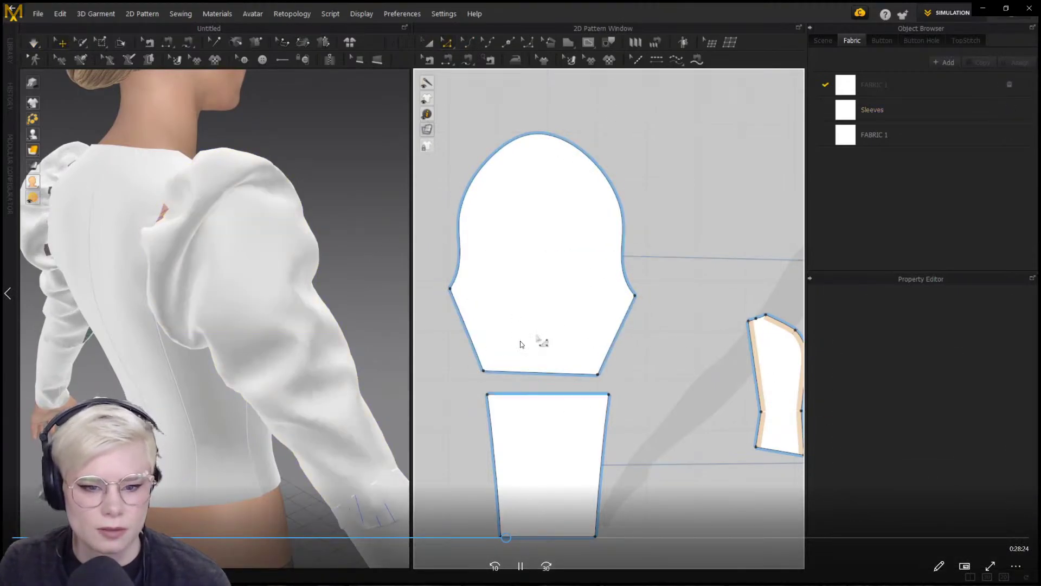
{"action": "key", "text": "a"}
{"action": "left_click", "coordinate": [558, 249]}
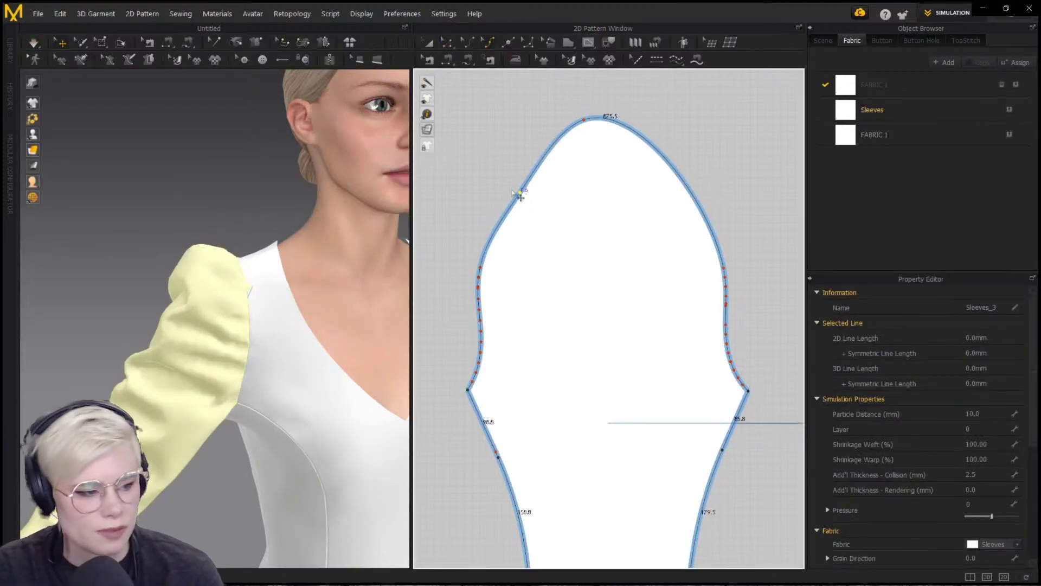
Simulate the garment with the reshaped one-piece sleeve
{"action": "key", "text": "space"}
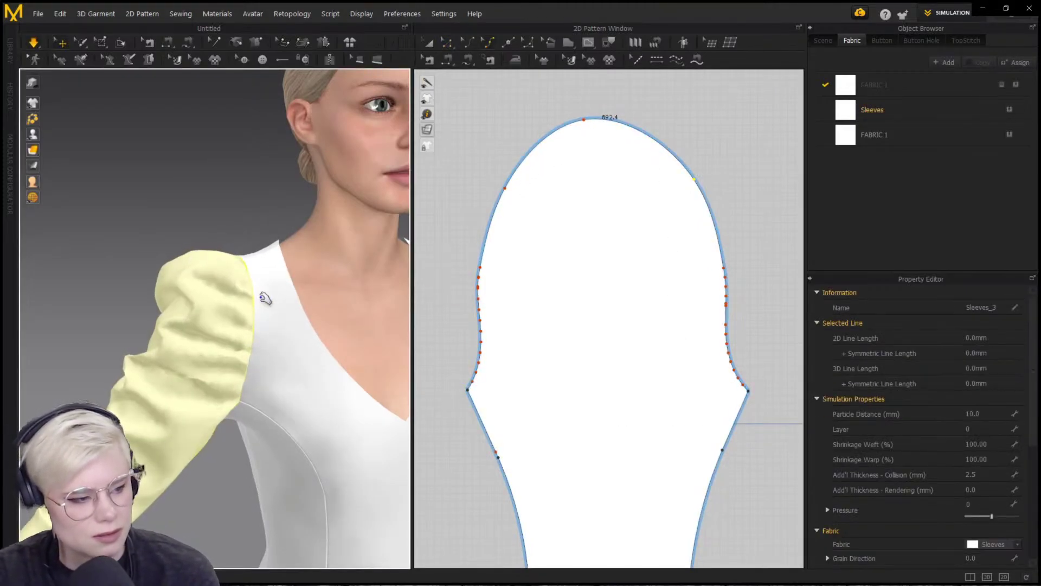
{"action": "scroll", "coordinate": [268, 304], "scroll_direction": "down", "scroll_amount": 2}
{"action": "right_click_drag", "start_coordinate": [283, 325], "coordinate": [270, 295]}
Set the one-piece sleeve's pressure to 0
{"action": "key", "text": "a"}
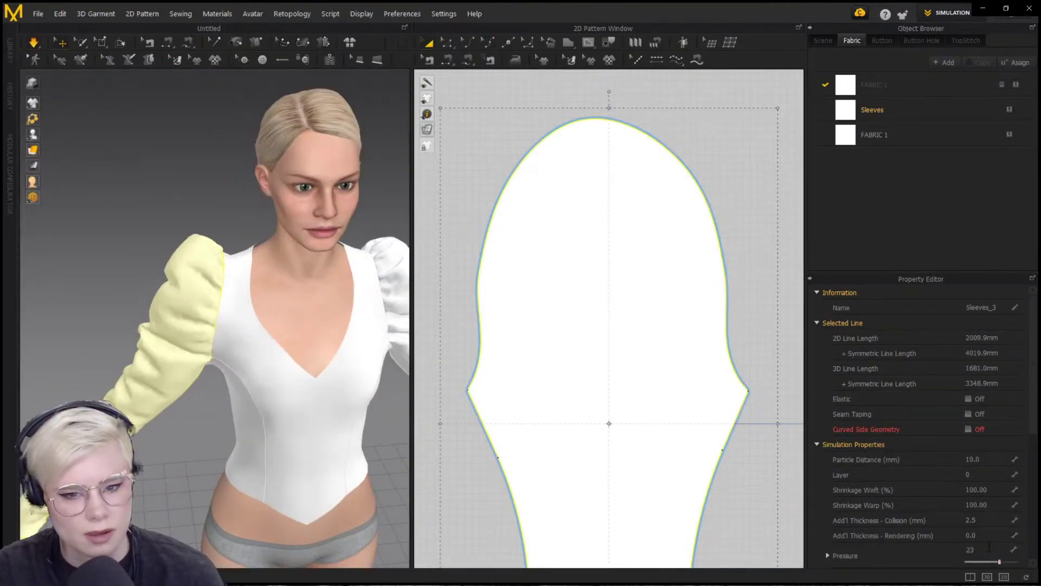
{"action": "left_click", "coordinate": [298, 283]}
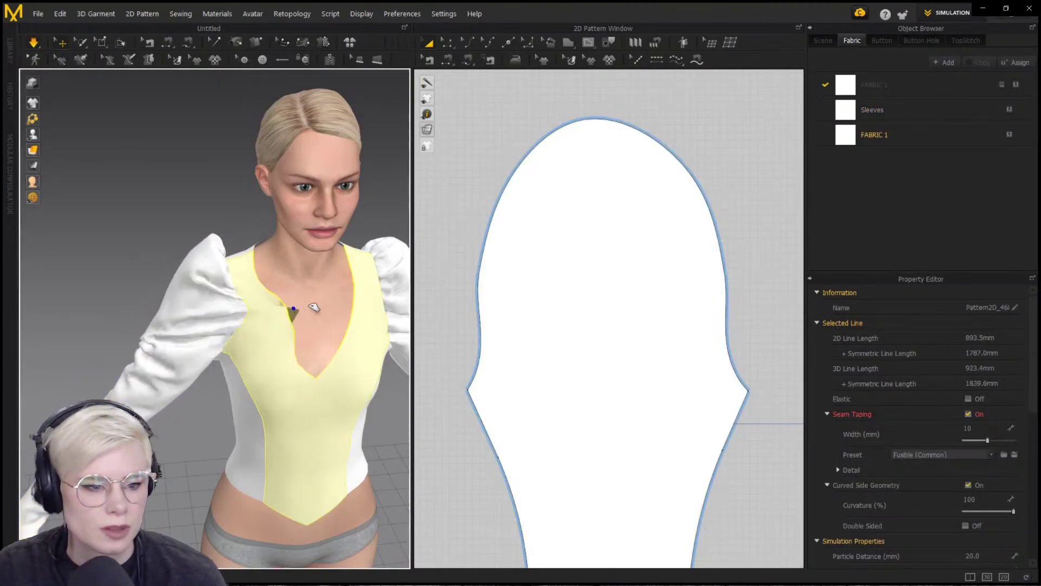
{"action": "scroll", "coordinate": [988, 465], "scroll_direction": "down", "scroll_amount": 3}
{"action": "left_click", "coordinate": [559, 275]}
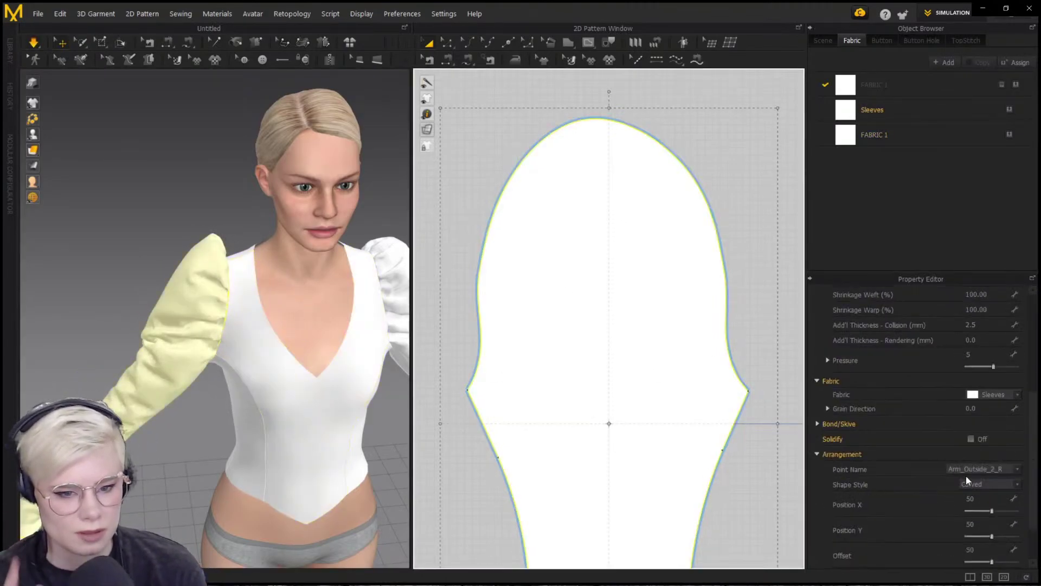
{"action": "type", "text": "0"}
{"action": "key", "text": "Return"}
Select the bodice's back and side panels together and apply Solidify to them
{"action": "right_click_drag", "start_coordinate": [198, 436], "coordinate": [251, 391]}
{"action": "left_click", "coordinate": [204, 392]}
{"action": "left_click", "coordinate": [172, 355]}
{"action": "left_click", "coordinate": [345, 369]}
{"action": "left_click", "coordinate": [221, 413]}
{"action": "right_click", "coordinate": [250, 392]}
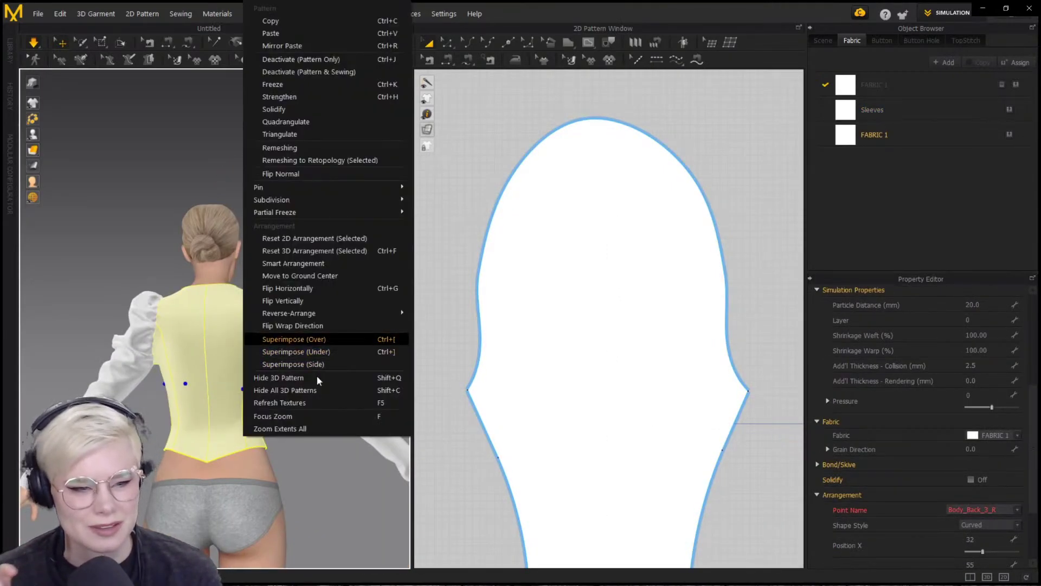
{"action": "left_click", "coordinate": [294, 111]}
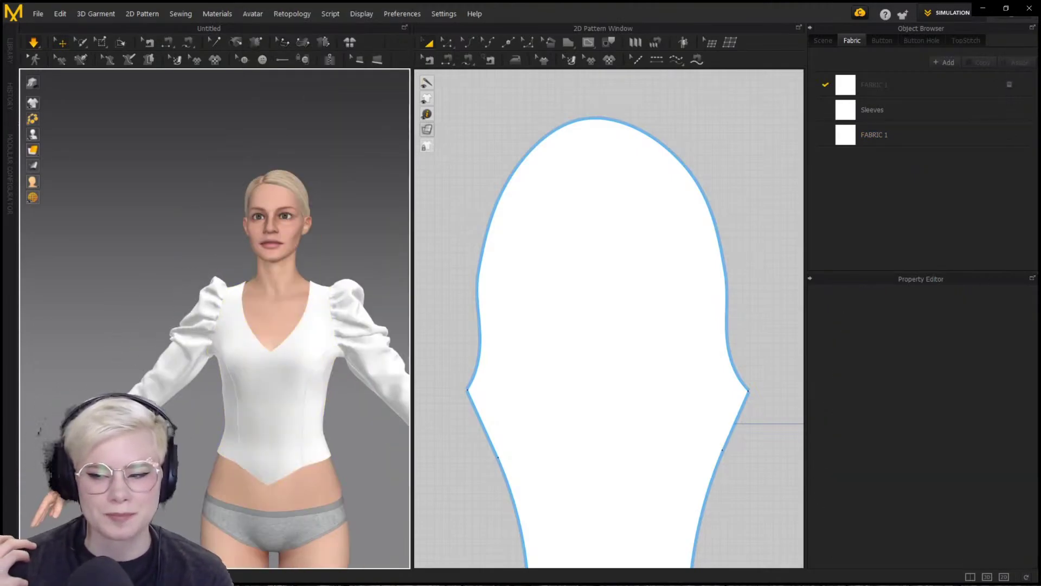
Draw two diagonal style lines across the left back bodice panel with the 3D pen, one upper and one about 111 mm long near the waist
{"action": "right_click_drag", "start_coordinate": [237, 320], "coordinate": [280, 334]}
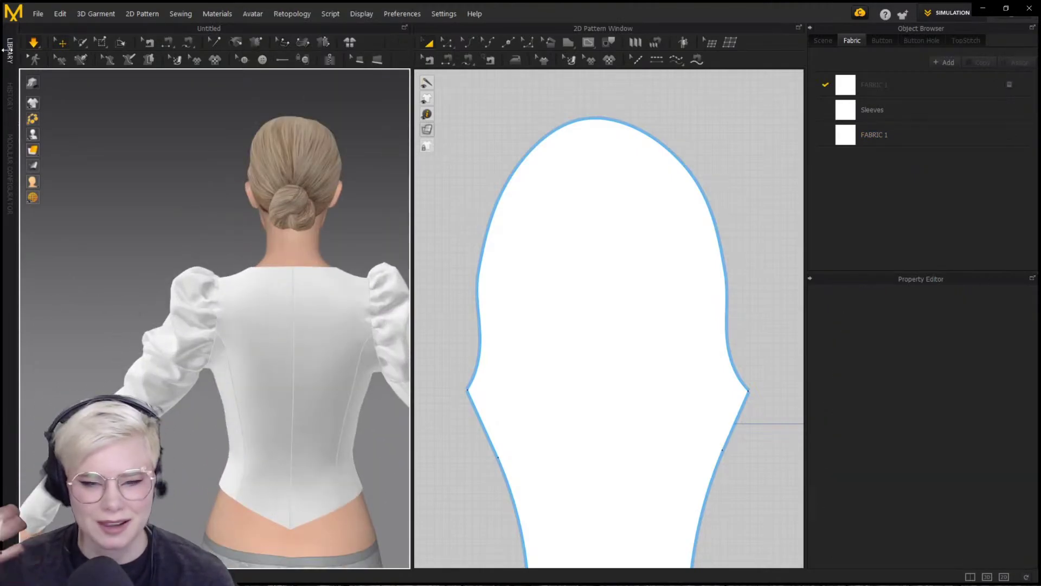
{"action": "middle_click_drag", "start_coordinate": [65, 138], "coordinate": [15, 51]}
{"action": "right_click_drag", "start_coordinate": [234, 304], "coordinate": [265, 331]}
{"action": "scroll", "coordinate": [260, 315], "scroll_direction": "up", "scroll_amount": 1}
{"action": "scroll", "coordinate": [625, 328], "scroll_direction": "down", "scroll_amount": 7}
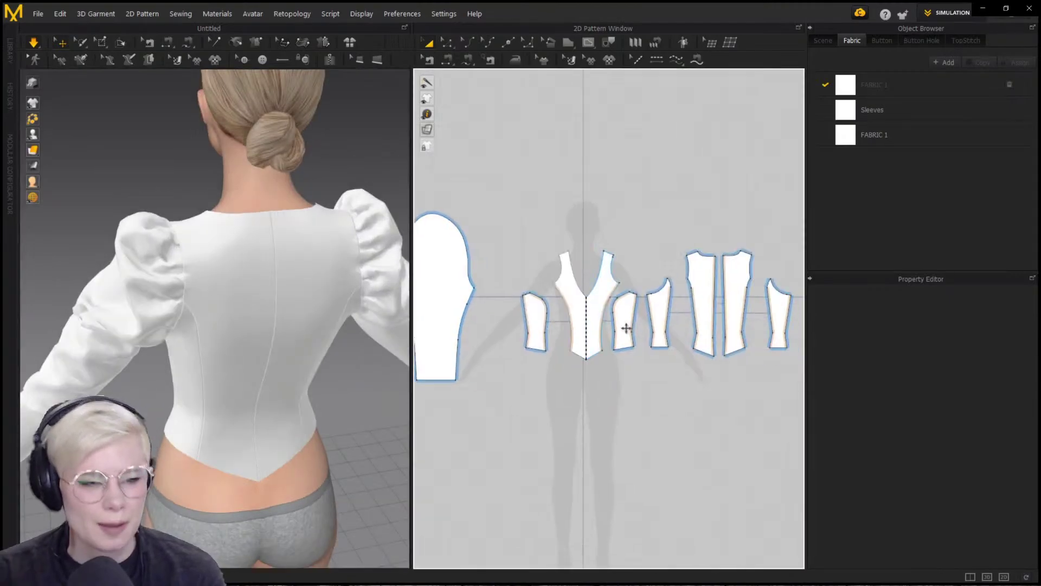
{"action": "middle_click_drag", "start_coordinate": [625, 328], "coordinate": [543, 326]}
{"action": "right_click_drag", "start_coordinate": [222, 301], "coordinate": [187, 274]}
{"action": "scroll", "coordinate": [187, 274], "scroll_direction": "up", "scroll_amount": 3}
{"action": "left_click", "coordinate": [81, 60]}
{"action": "right_click_drag", "start_coordinate": [122, 157], "coordinate": [166, 180]}
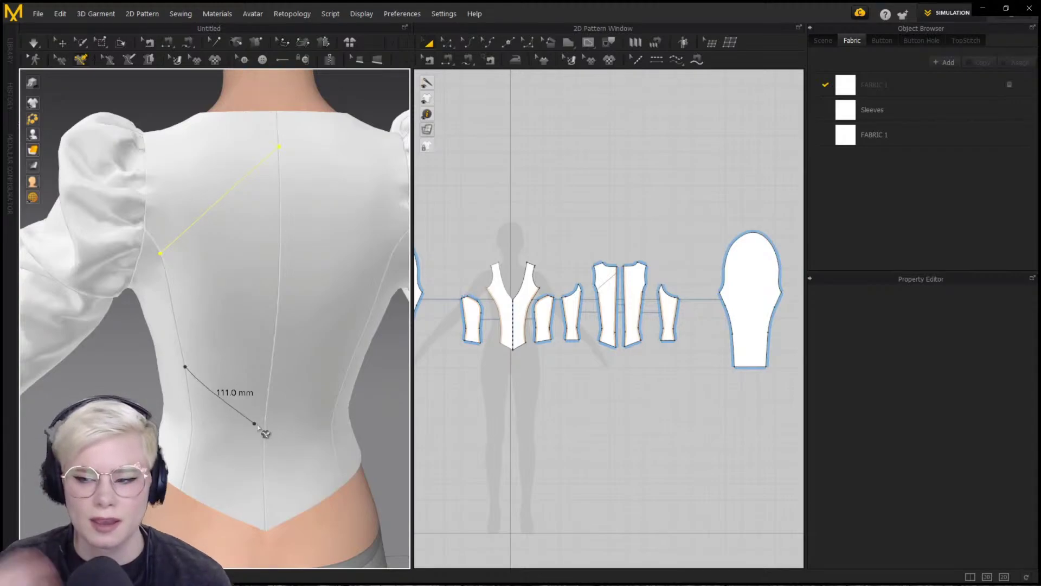
Cut and sew the left back panel along both diagonal style lines
{"action": "key", "text": "z"}
{"action": "left_click", "coordinate": [61, 60]}
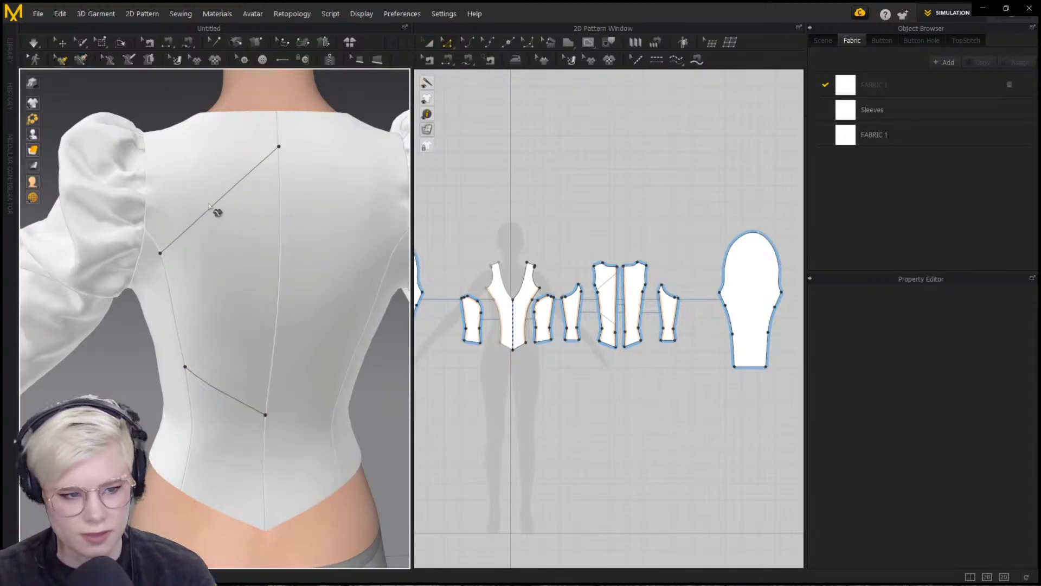
{"action": "right_click", "coordinate": [204, 383]}
{"action": "left_click", "coordinate": [230, 441]}
{"action": "left_click", "coordinate": [519, 333]}
{"action": "right_click", "coordinate": [212, 206]}
{"action": "left_click", "coordinate": [237, 263]}
{"action": "right_click", "coordinate": [244, 407]}
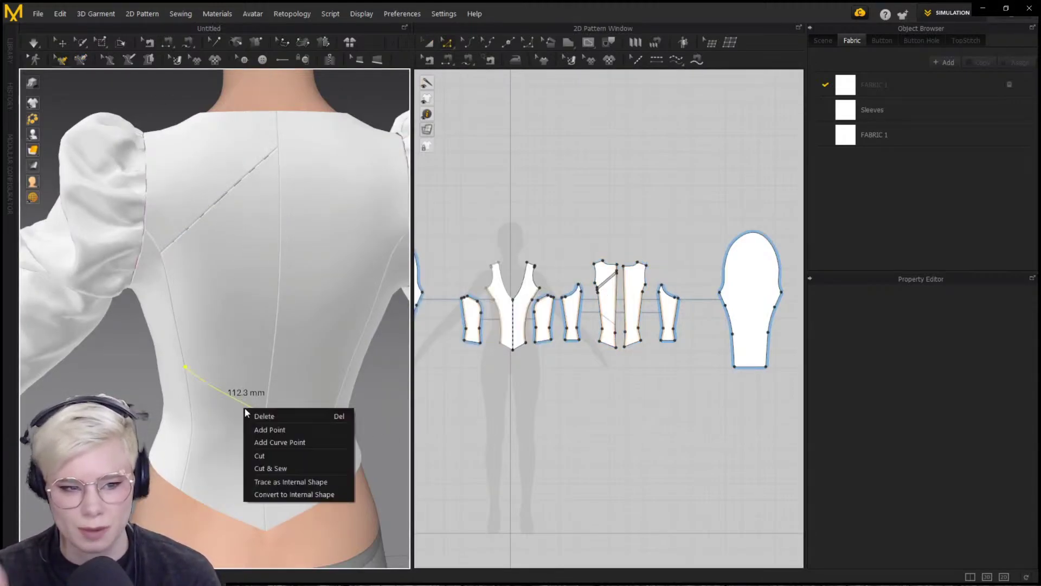
{"action": "left_click", "coordinate": [269, 467]}
Delete the uncut right back bodice panel
{"action": "scroll", "coordinate": [575, 303], "scroll_direction": "up", "scroll_amount": 5}
{"action": "key", "text": "a"}
{"action": "left_click", "coordinate": [603, 263]}
{"action": "key", "text": "Delete"}
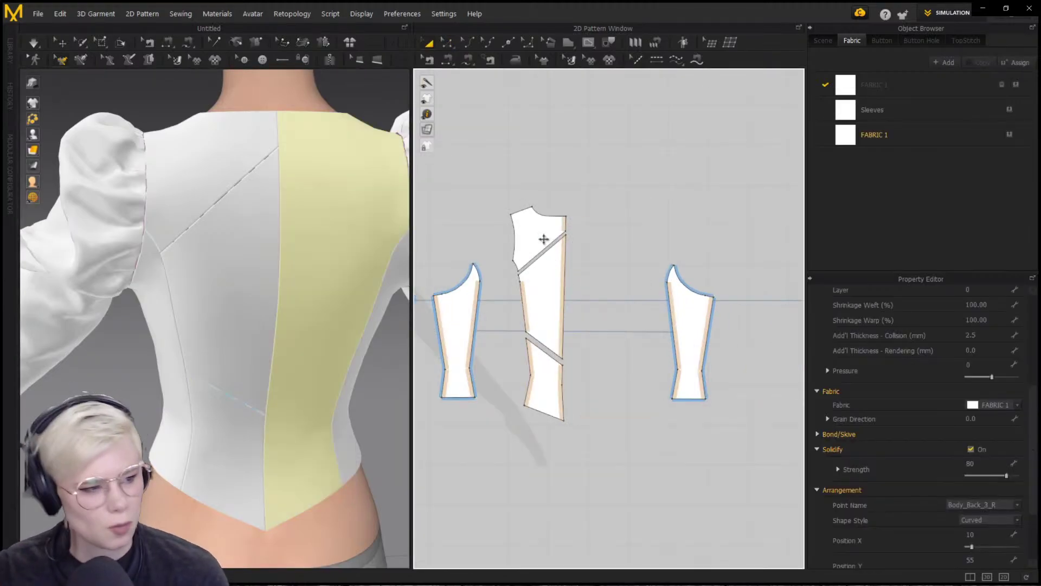
Create symmetric copies of the three left back pieces and place them opposite the originals in the pattern layout
{"action": "left_click", "coordinate": [544, 239]}
{"action": "left_click", "coordinate": [544, 312], "text": "shift"}
{"action": "left_click", "coordinate": [551, 394], "text": "shift"}
{"action": "right_click", "coordinate": [551, 394]}
{"action": "left_click", "coordinate": [641, 124]}
{"action": "left_click", "coordinate": [490, 329]}
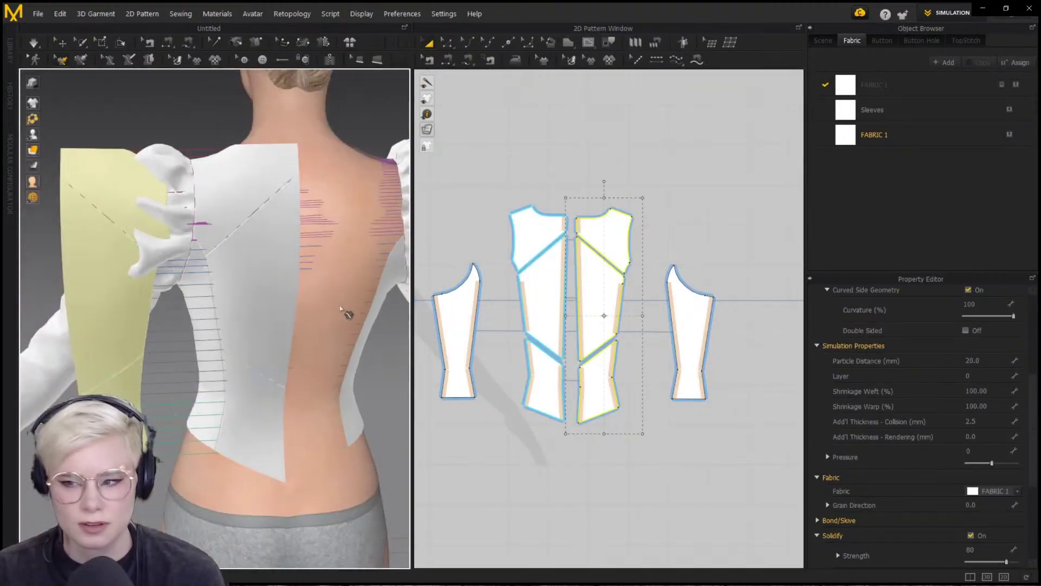
Move the three mirrored back pieces onto the right side of the avatar's back and simulate them into place
{"action": "key", "text": "q"}
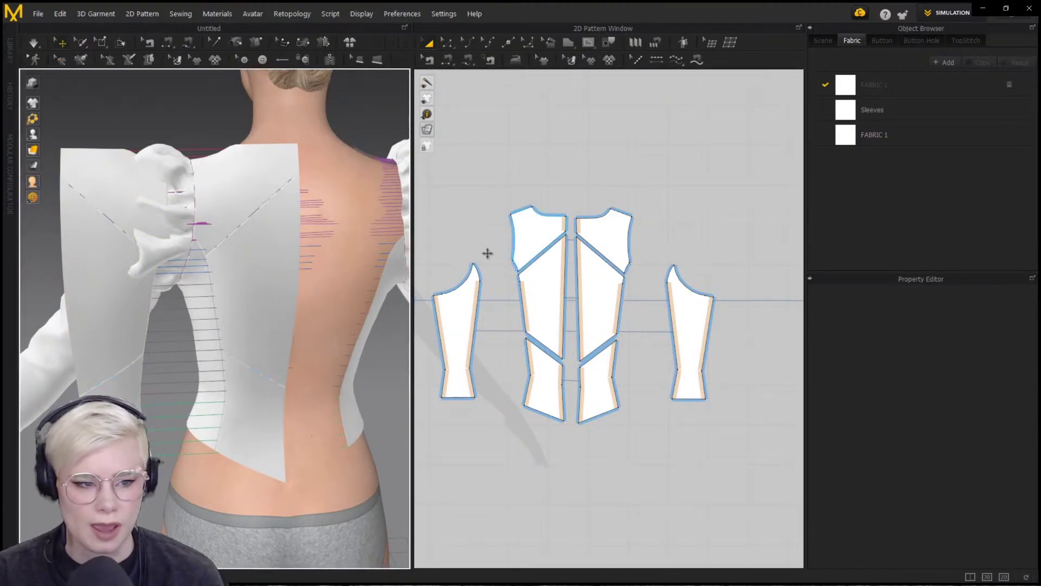
{"action": "left_click", "coordinate": [613, 236]}
{"action": "left_click", "coordinate": [590, 303], "text": "shift"}
{"action": "left_click", "coordinate": [598, 369], "text": "shift"}
{"action": "left_click_drag", "start_coordinate": [101, 303], "coordinate": [327, 300]}
{"action": "scroll", "coordinate": [327, 300], "scroll_direction": "up", "scroll_amount": 3}
{"action": "right_click_drag", "start_coordinate": [327, 300], "coordinate": [324, 330]}
{"action": "key", "text": "space"}
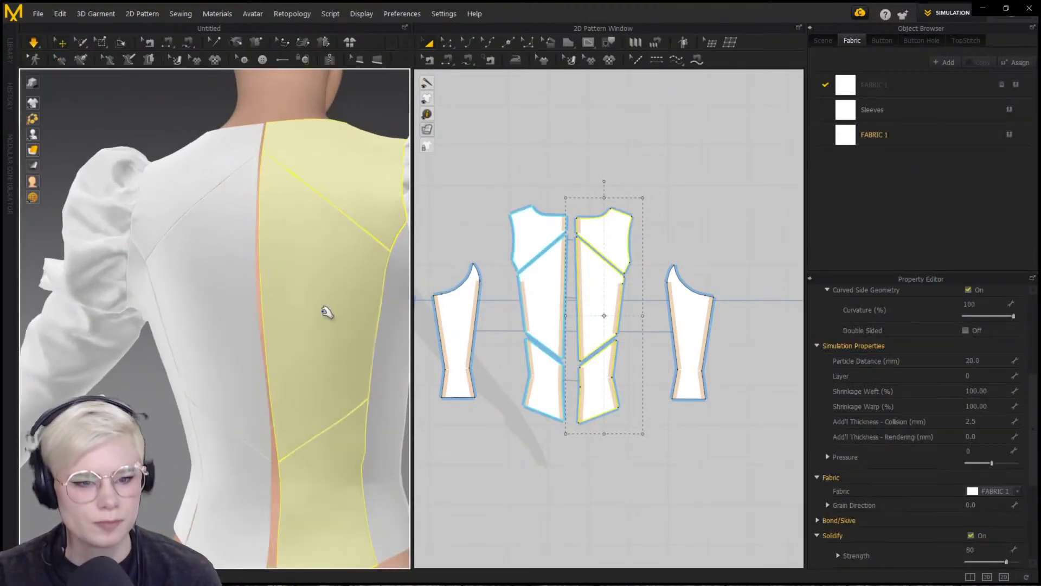
{"action": "key", "text": "space"}
Sew the left and right back pieces together along the center back and simulate the seam closed
{"action": "key", "text": "n"}
{"action": "left_click", "coordinate": [566, 223]}
{"action": "left_click", "coordinate": [577, 273]}
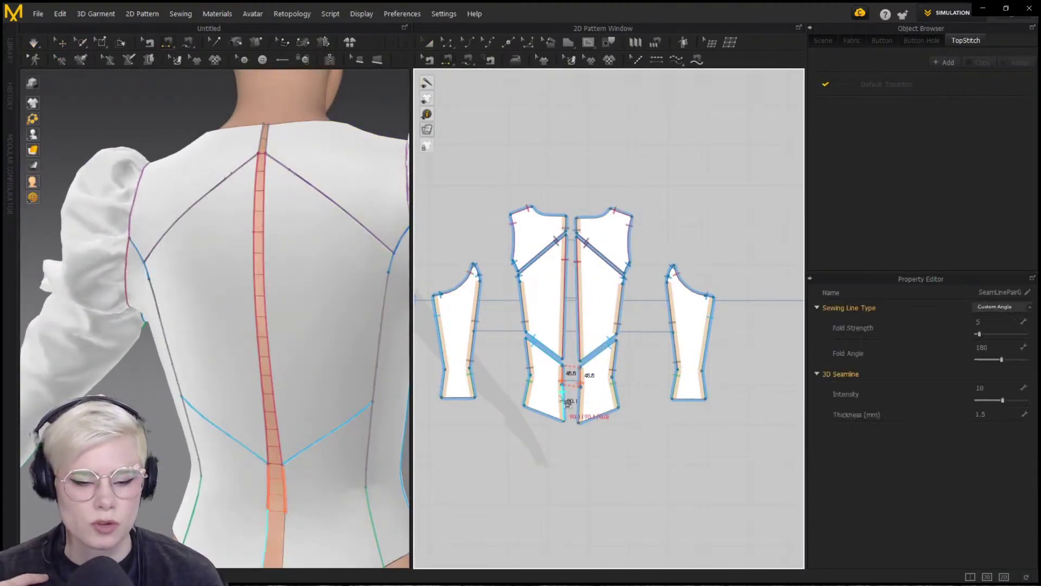
{"action": "left_click", "coordinate": [564, 400]}
{"action": "left_click", "coordinate": [580, 400]}
{"action": "key", "text": "space"}
Set the pressure of both sleeves to 5 so they inflate in simulation
{"action": "scroll", "coordinate": [274, 404], "scroll_direction": "down", "scroll_amount": 3}
{"action": "right_click_drag", "start_coordinate": [233, 336], "coordinate": [173, 315]}
{"action": "scroll", "coordinate": [649, 336], "scroll_direction": "down", "scroll_amount": 5}
{"action": "left_click_drag", "start_coordinate": [466, 266], "coordinate": [540, 380]}
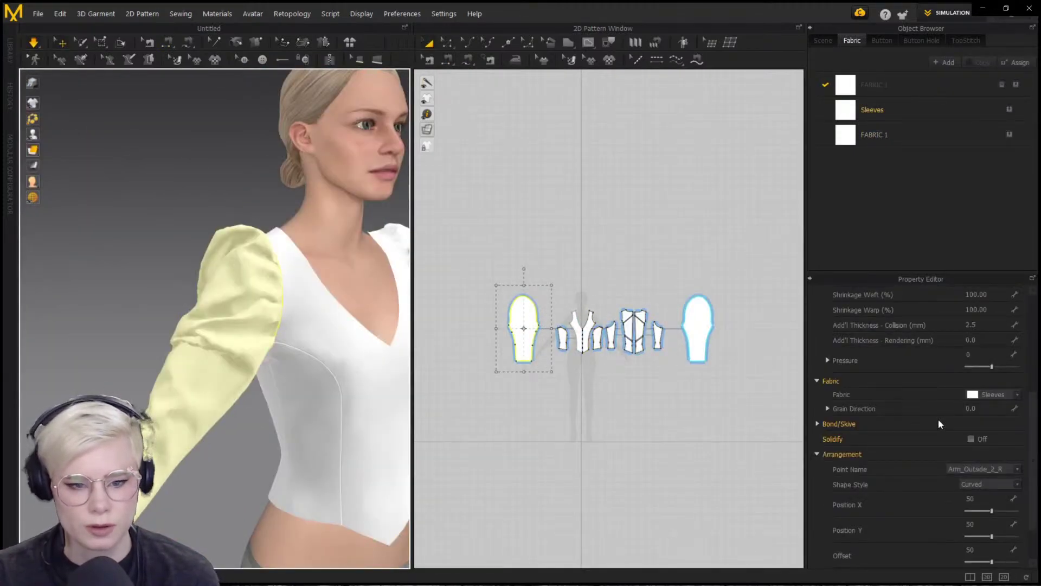
{"action": "left_click", "coordinate": [988, 354]}
{"action": "type", "text": "5"}
{"action": "key", "text": "Return"}
{"action": "left_click", "coordinate": [700, 329]}
{"action": "left_click", "coordinate": [989, 355]}
{"action": "type", "text": "5"}
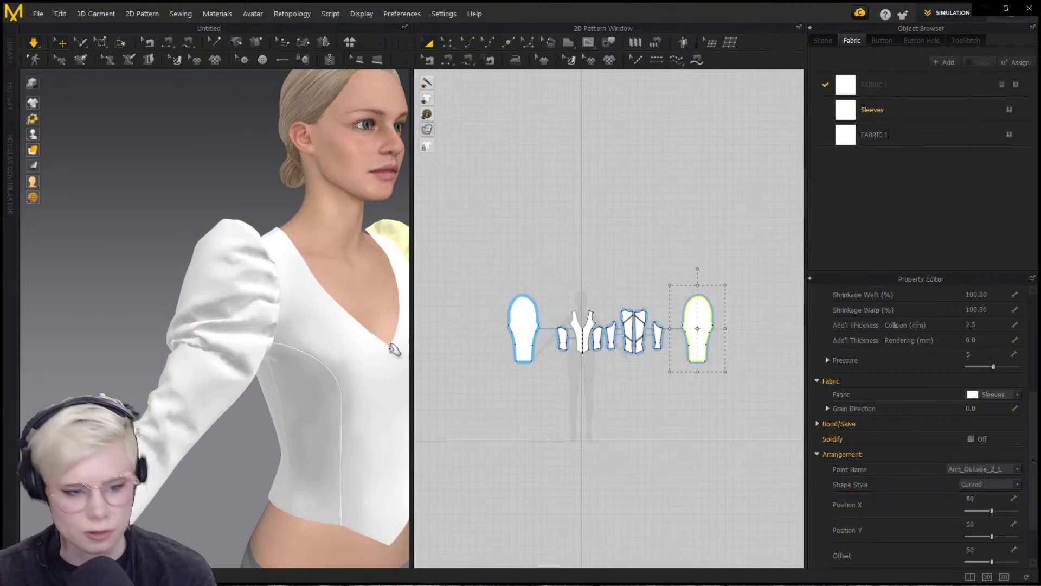
Solidify both sleeves together and set their pressure to 0
{"action": "right_click_drag", "start_coordinate": [395, 349], "coordinate": [258, 402]}
{"action": "scroll", "coordinate": [258, 402], "scroll_direction": "down", "scroll_amount": 2}
{"action": "left_click", "coordinate": [118, 345], "text": "shift"}
{"action": "right_click", "coordinate": [321, 357]}
{"action": "left_click", "coordinate": [402, 109]}
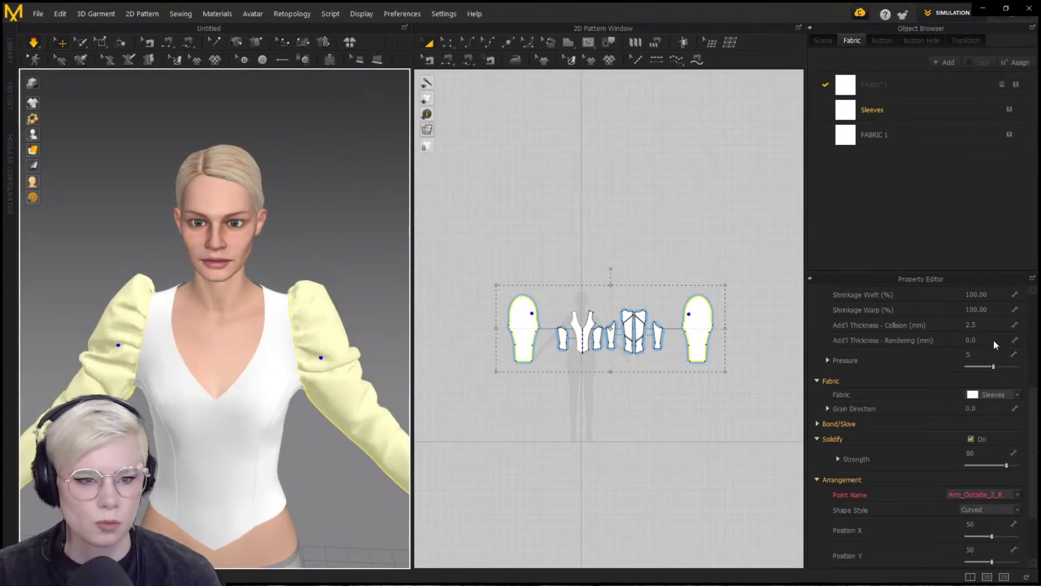
{"action": "left_click", "coordinate": [989, 354]}
{"action": "type", "text": "0"}
{"action": "key", "text": "Return"}
{"action": "left_click", "coordinate": [748, 260]}
Select all garment pieces and examine the fit of the bodice and sleeves from the front
{"action": "scroll", "coordinate": [167, 190], "scroll_direction": "down", "scroll_amount": 2}
{"action": "right_click_drag", "start_coordinate": [168, 191], "coordinate": [179, 154]}
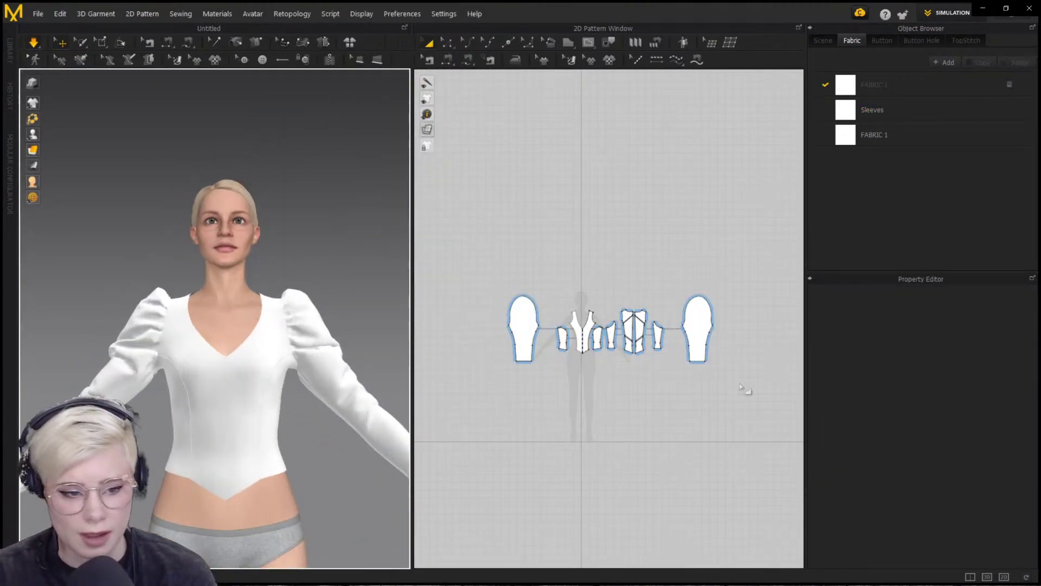
{"action": "right_click", "coordinate": [534, 324]}
{"action": "mouse_move", "coordinate": [745, 390]}
{"action": "left_mouse_down"}
{"action": "mouse_move", "coordinate": [497, 286]}
{"action": "mouse_move", "coordinate": [729, 379]}
{"action": "left_mouse_up"}
{"action": "left_click", "coordinate": [471, 233]}
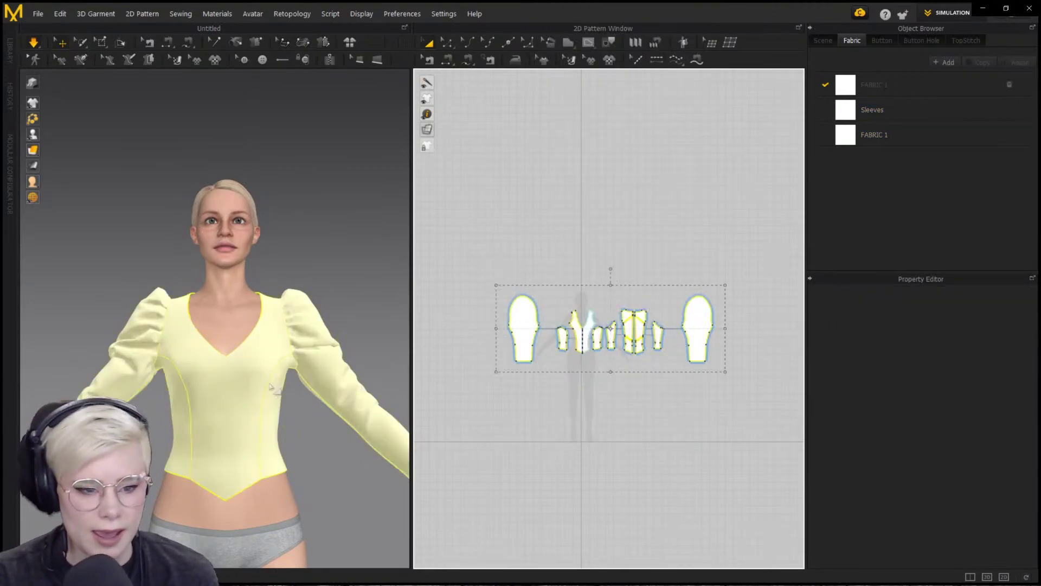
{"action": "right_click", "coordinate": [248, 374]}
{"action": "left_click", "coordinate": [434, 260]}
{"action": "scroll", "coordinate": [249, 362], "scroll_direction": "up", "scroll_amount": 5}
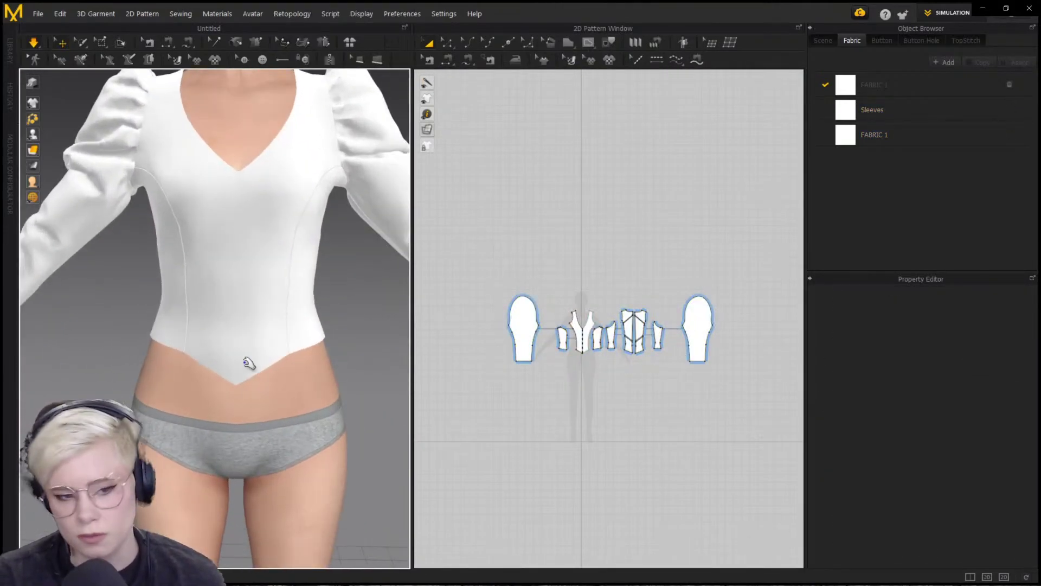
{"action": "scroll", "coordinate": [145, 344], "scroll_direction": "up", "scroll_amount": 2}
{"action": "middle_click_drag", "start_coordinate": [144, 344], "coordinate": [140, 274]}
{"action": "key", "text": "n"}
{"action": "left_click", "coordinate": [263, 316]}
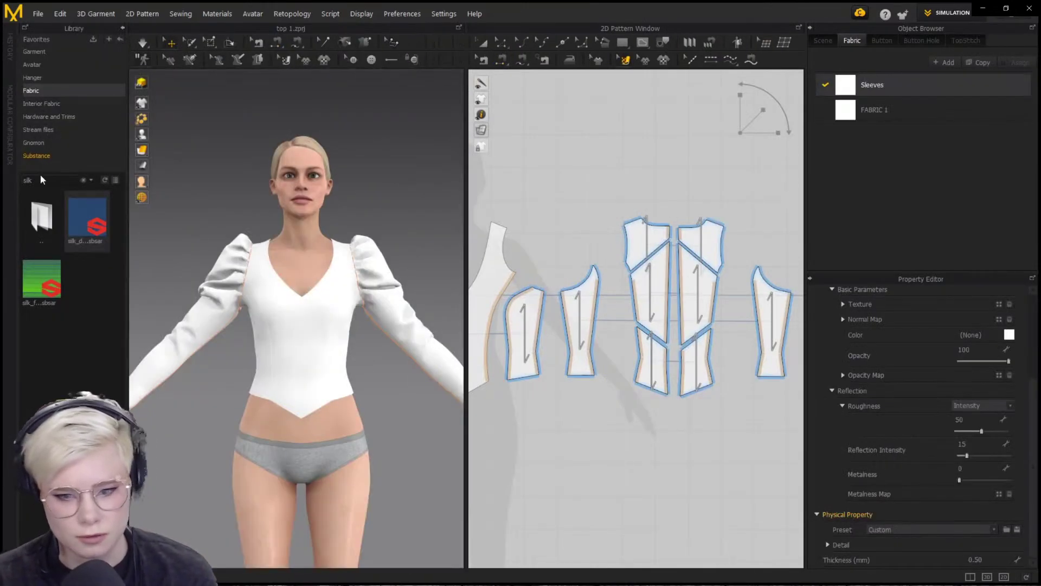
Add the blue silk substance to the fabric list, search the library for nylon, and add the beige nylon substance
{"action": "left_click_drag", "start_coordinate": [87, 219], "coordinate": [893, 165]}
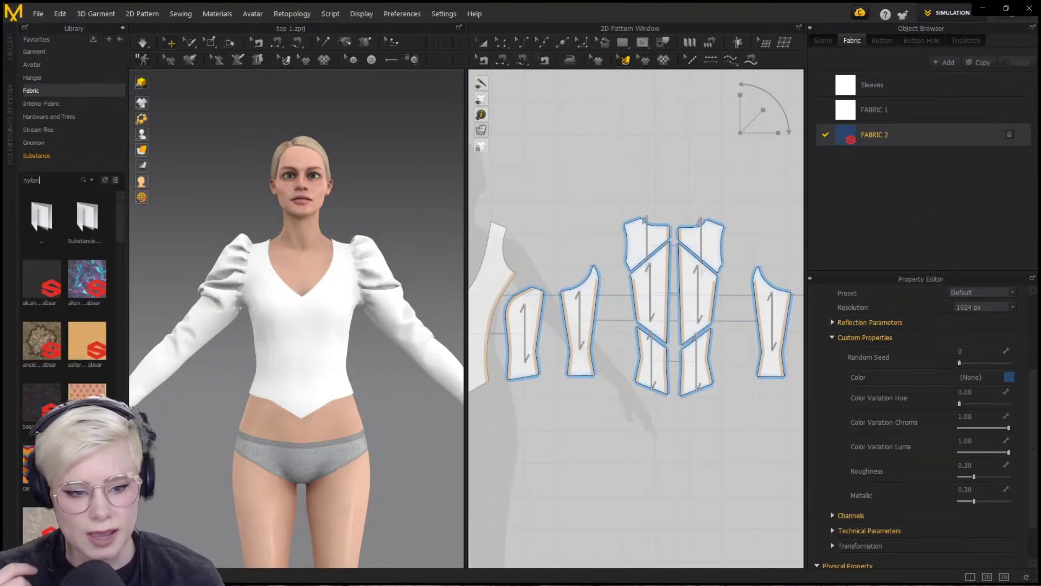
{"action": "key", "text": "Return"}
{"action": "left_click_drag", "start_coordinate": [979, 201], "coordinate": [979, 202]}
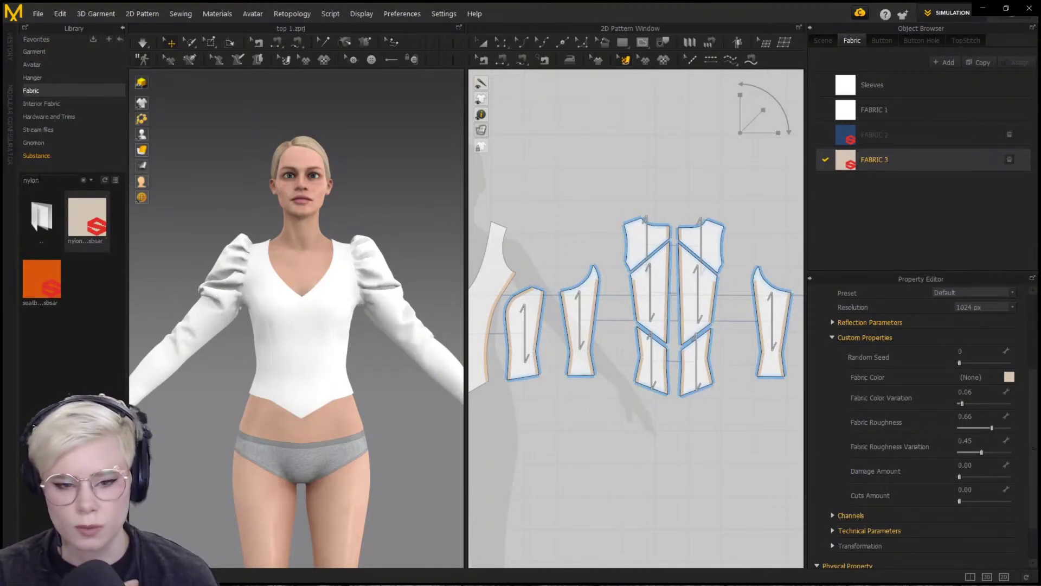
Search the fabric library for lace and add the floral lace and both cotton substances to the fabric list
{"action": "type", "text": "lace"}
{"action": "key", "text": "Return"}
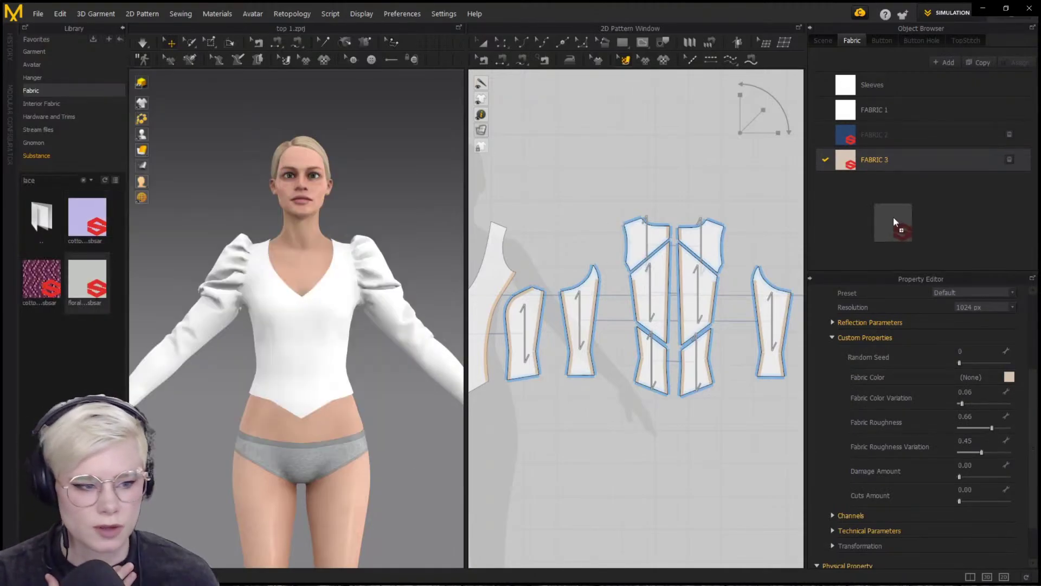
{"action": "left_click_drag", "start_coordinate": [893, 218], "coordinate": [307, 352]}
{"action": "scroll", "coordinate": [308, 353], "scroll_direction": "up", "scroll_amount": 4}
{"action": "left_click", "coordinate": [416, 449]}
{"action": "right_click_drag", "start_coordinate": [283, 388], "coordinate": [293, 383]}
{"action": "left_click", "coordinate": [293, 386]}
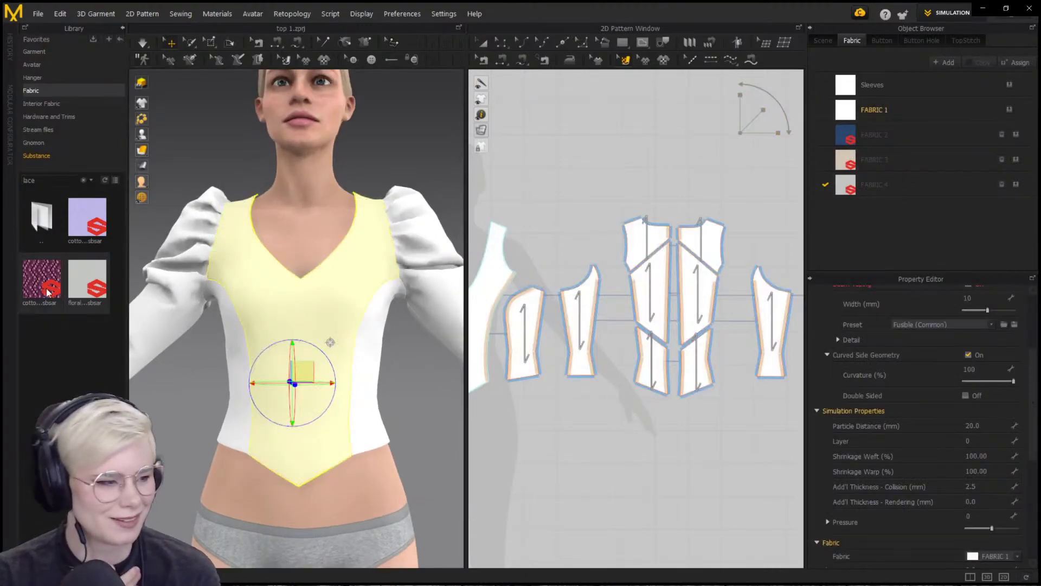
{"action": "left_click_drag", "start_coordinate": [903, 221], "coordinate": [903, 230]}
{"action": "left_click_drag", "start_coordinate": [87, 218], "coordinate": [920, 237]}
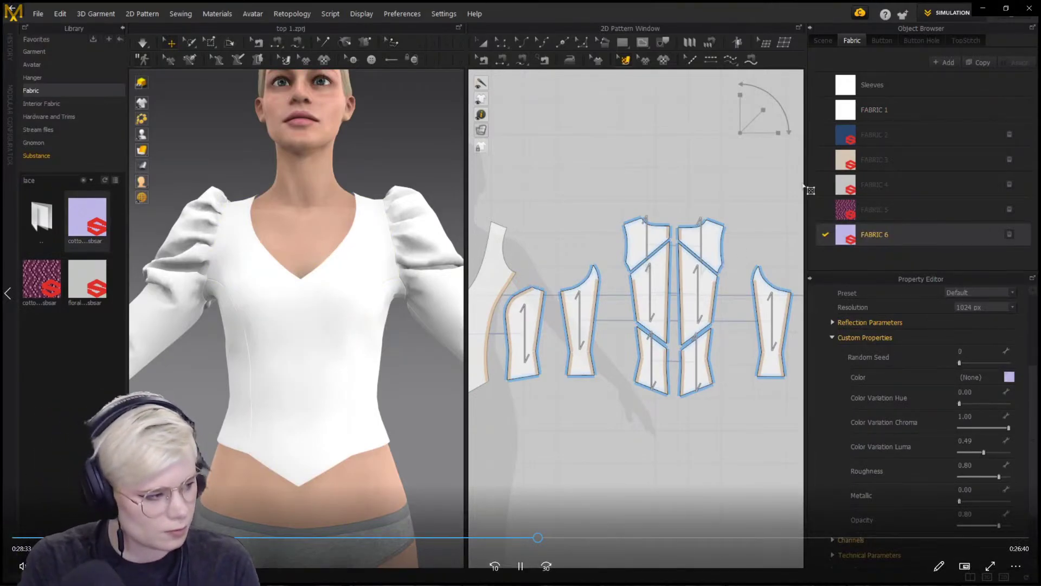
Apply the blue silk fabric to all bodice and sleeve pieces
{"action": "scroll", "coordinate": [654, 325], "scroll_direction": "down", "scroll_amount": 5}
{"action": "key", "text": "a"}
{"action": "key", "text": "ctrl+a"}
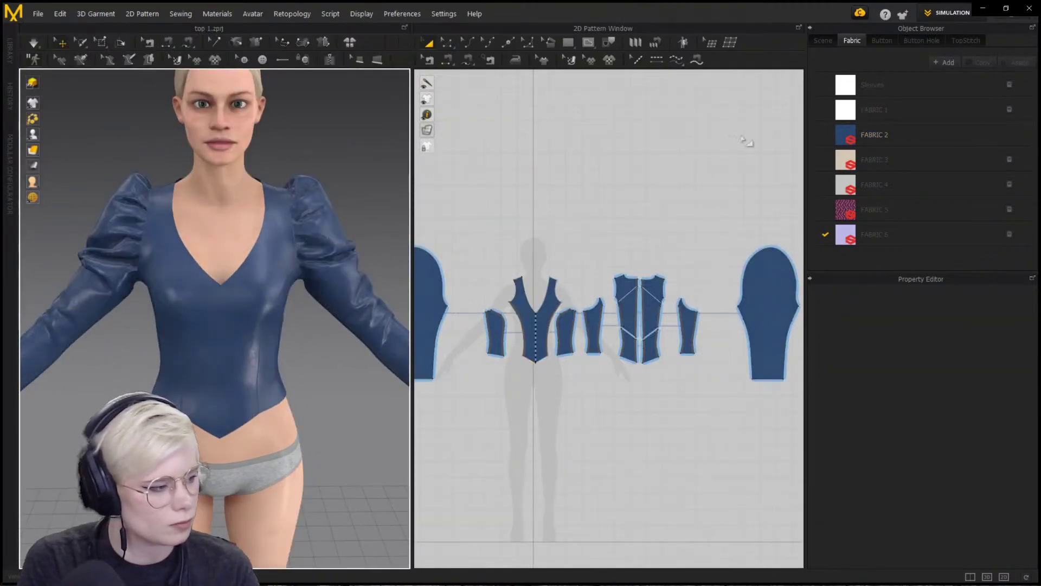
Change the silk fabric's color to the warm white FFFFFC
{"action": "left_click", "coordinate": [874, 134]}
{"action": "left_click", "coordinate": [1009, 376]}
{"action": "left_click", "coordinate": [304, 134]}
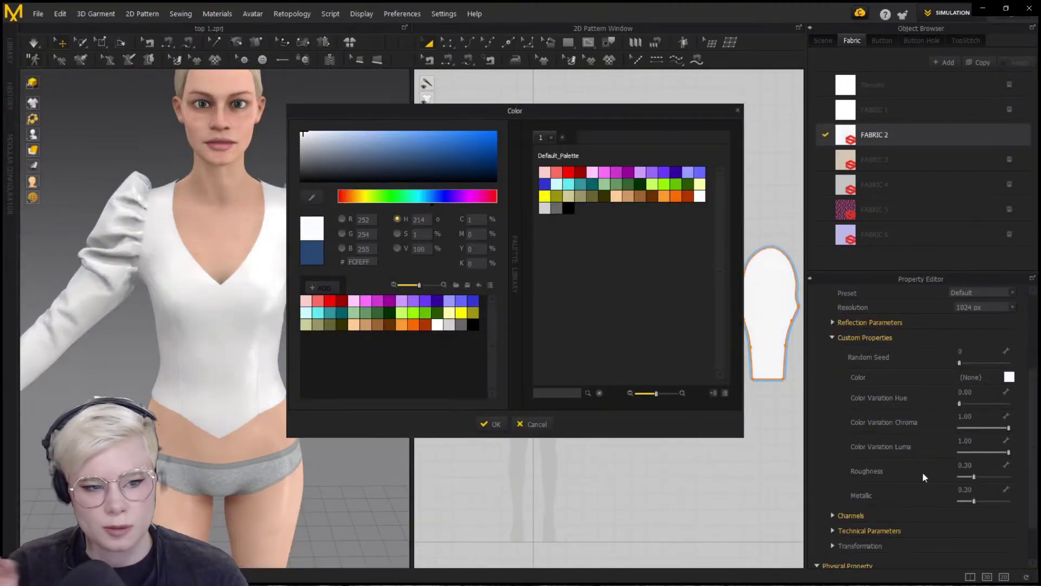
{"action": "left_click", "coordinate": [364, 197]}
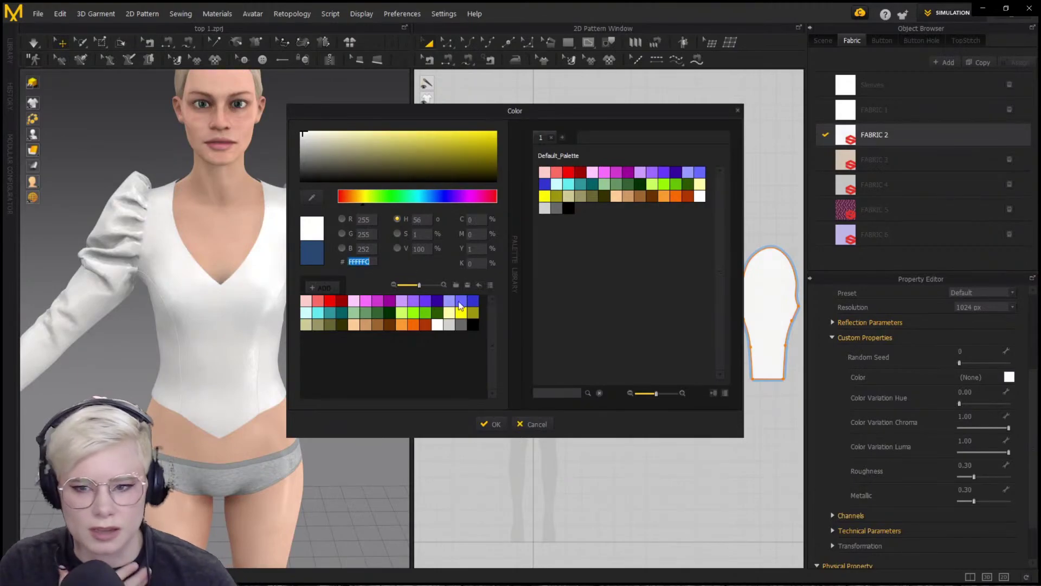
{"action": "left_click", "coordinate": [490, 424]}
Clone all bodice pieces, without the sleeves, as an outer layer and place the clones above the originals in the pattern layout
{"action": "right_click_drag", "start_coordinate": [311, 341], "coordinate": [286, 359]}
{"action": "scroll", "coordinate": [286, 359], "scroll_direction": "up", "scroll_amount": 4}
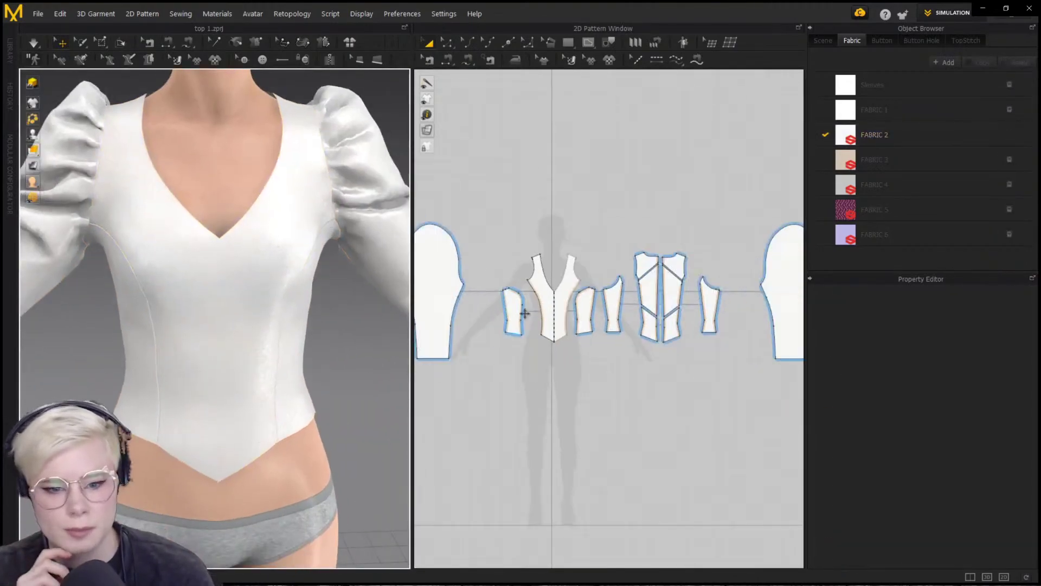
{"action": "left_click_drag", "start_coordinate": [480, 228], "coordinate": [751, 371]}
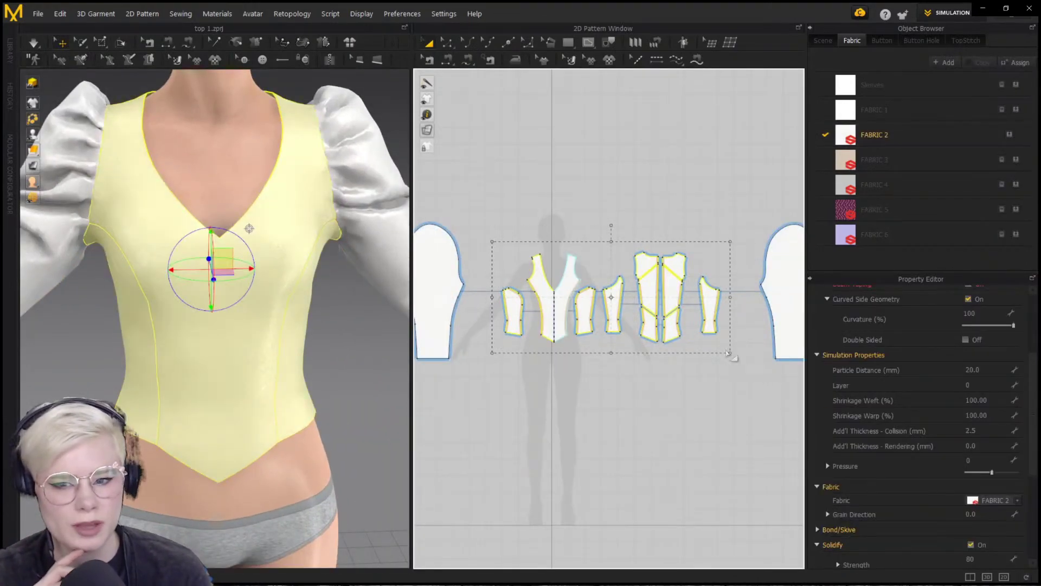
{"action": "right_click", "coordinate": [667, 282]}
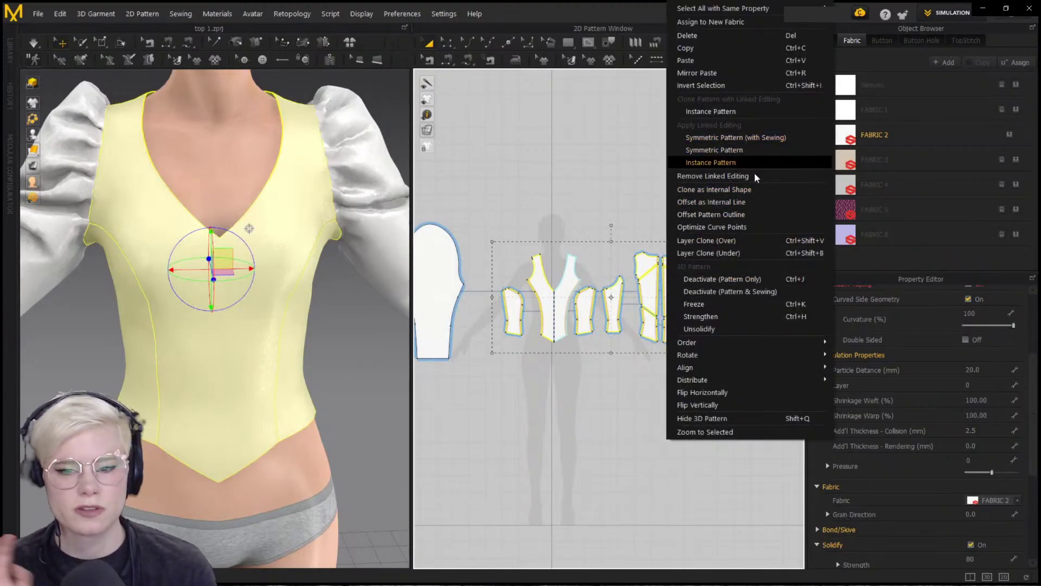
{"action": "left_click", "coordinate": [721, 162]}
{"action": "left_click", "coordinate": [603, 173]}
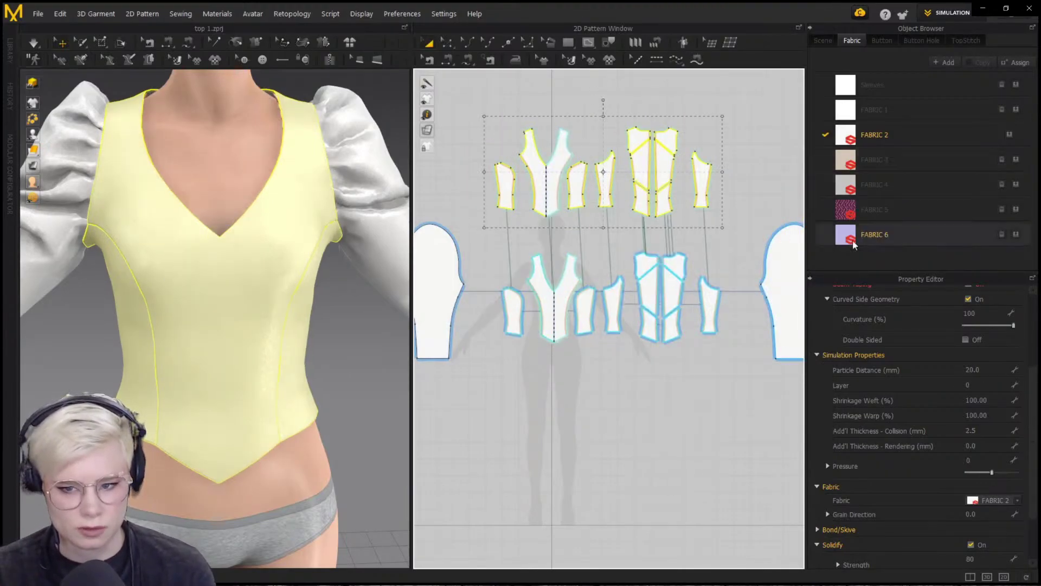
Apply the floral lace fabric to the cloned outer bodice pieces
{"action": "left_click_drag", "start_coordinate": [847, 187], "coordinate": [670, 149]}
{"action": "left_click", "coordinate": [906, 140]}
{"action": "left_click", "coordinate": [928, 156]}
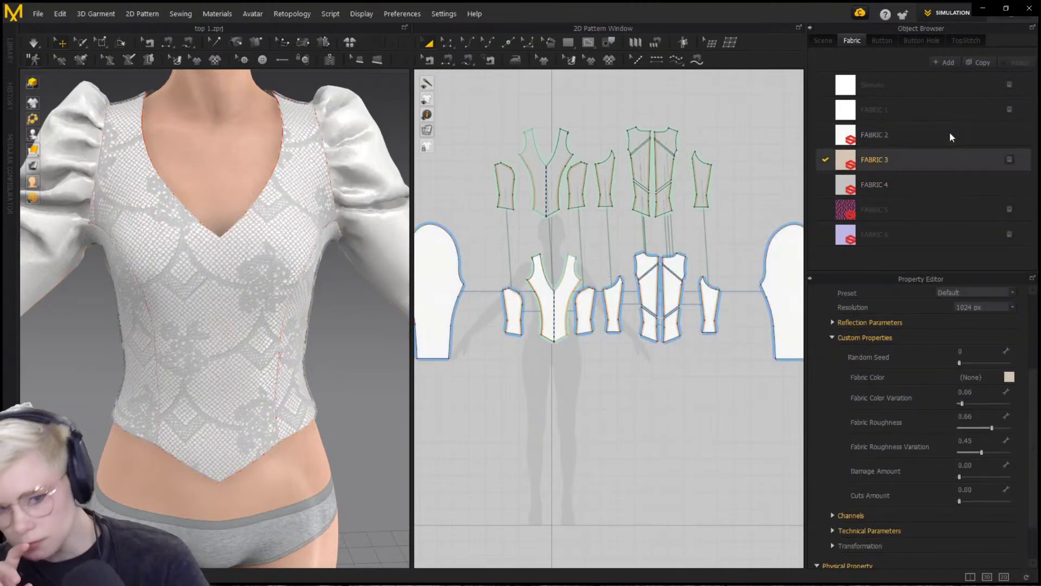
Try the Trim pattern on the floral lace fabric and return its pattern selection to Square
{"action": "double_click", "coordinate": [875, 185]}
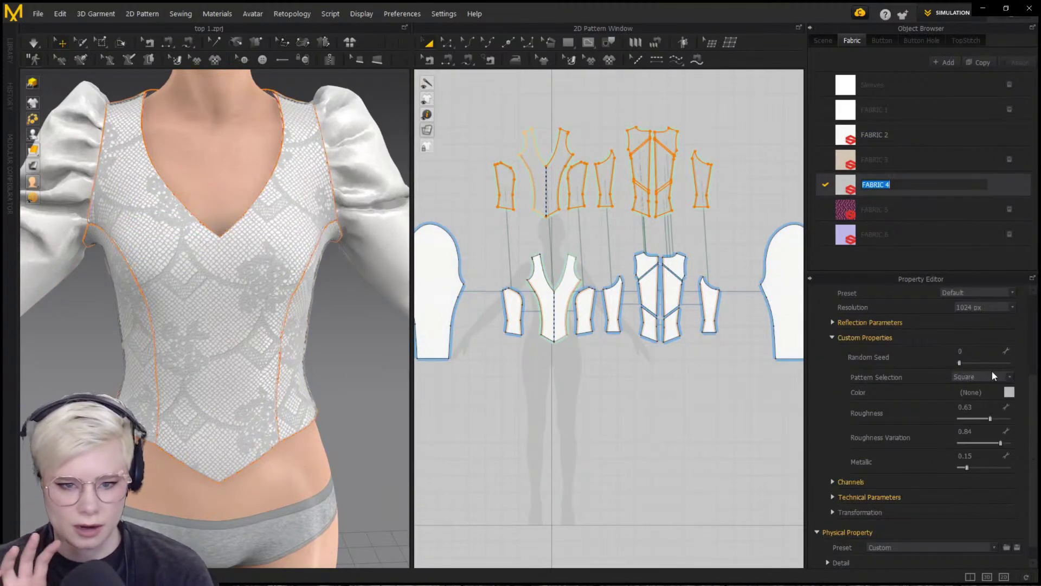
{"action": "left_click", "coordinate": [1001, 386]}
{"action": "left_click", "coordinate": [1010, 375]}
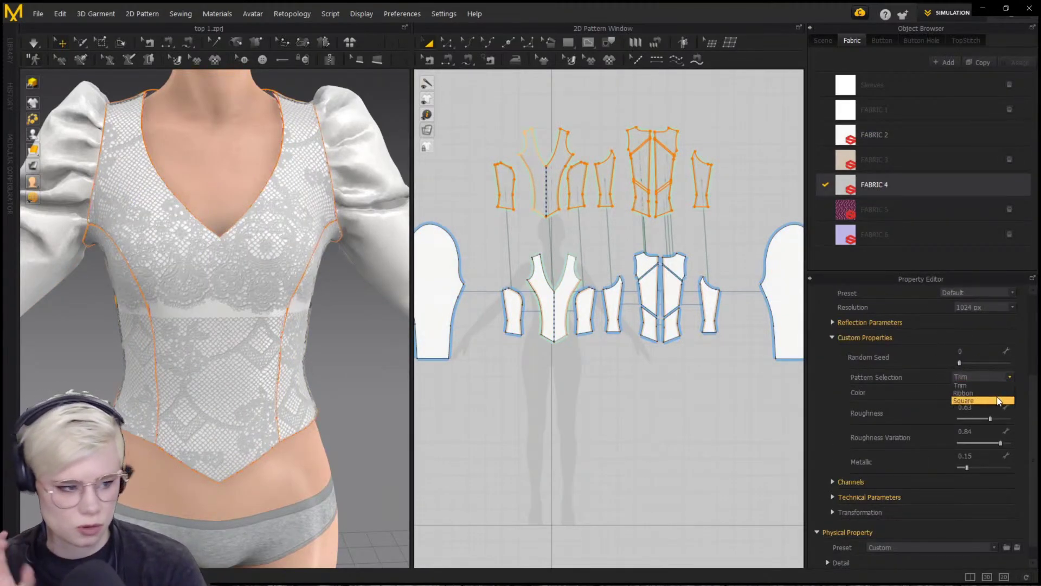
{"action": "left_click", "coordinate": [1002, 400]}
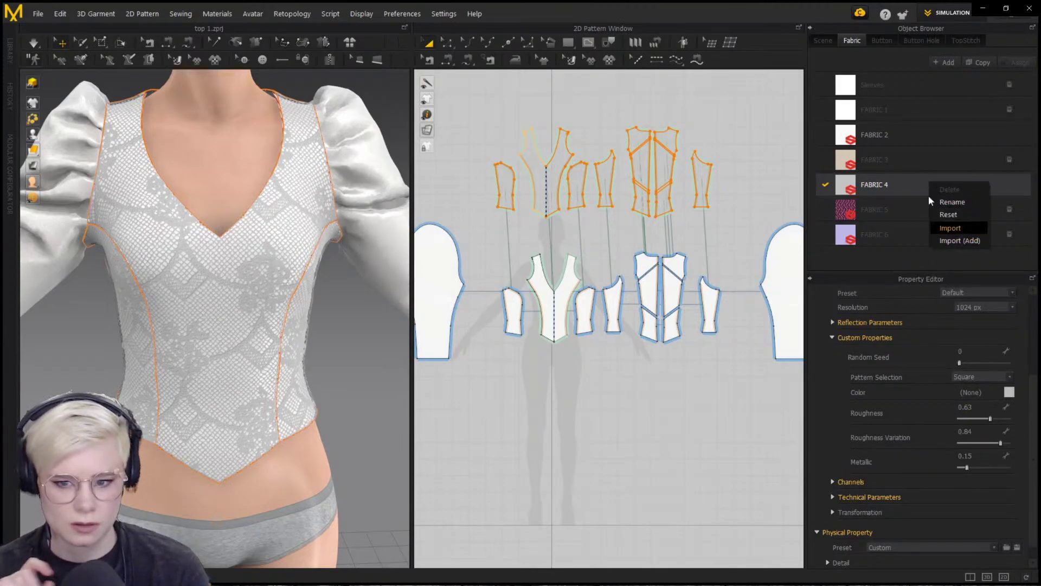
Duplicate the floral lace fabric, rename the copy, and reselect the original lace fabric
{"action": "right_click", "coordinate": [880, 260]}
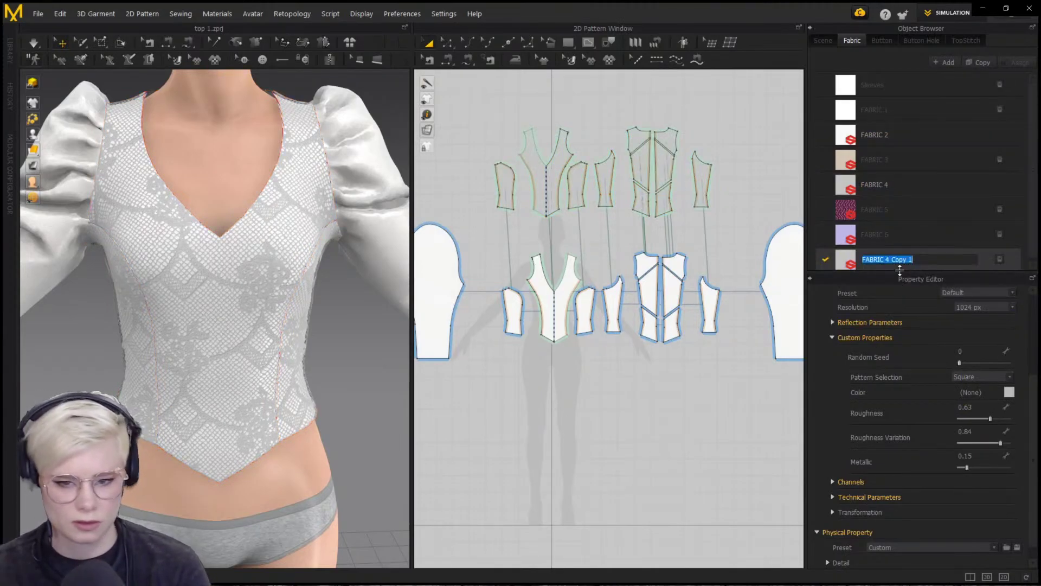
{"action": "left_click", "coordinate": [905, 185]}
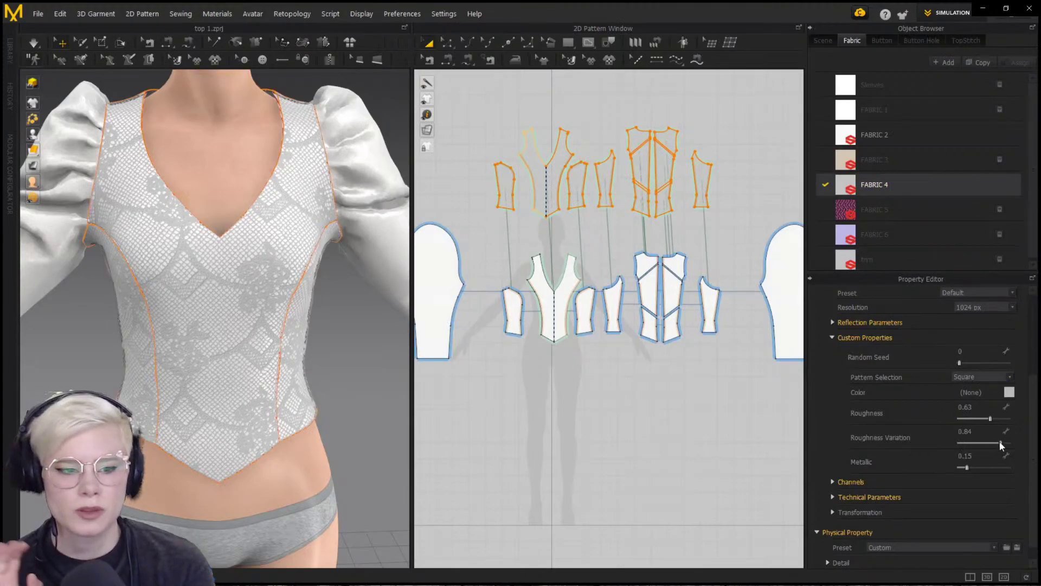
{"action": "scroll", "coordinate": [990, 393], "scroll_direction": "up", "scroll_amount": 5}
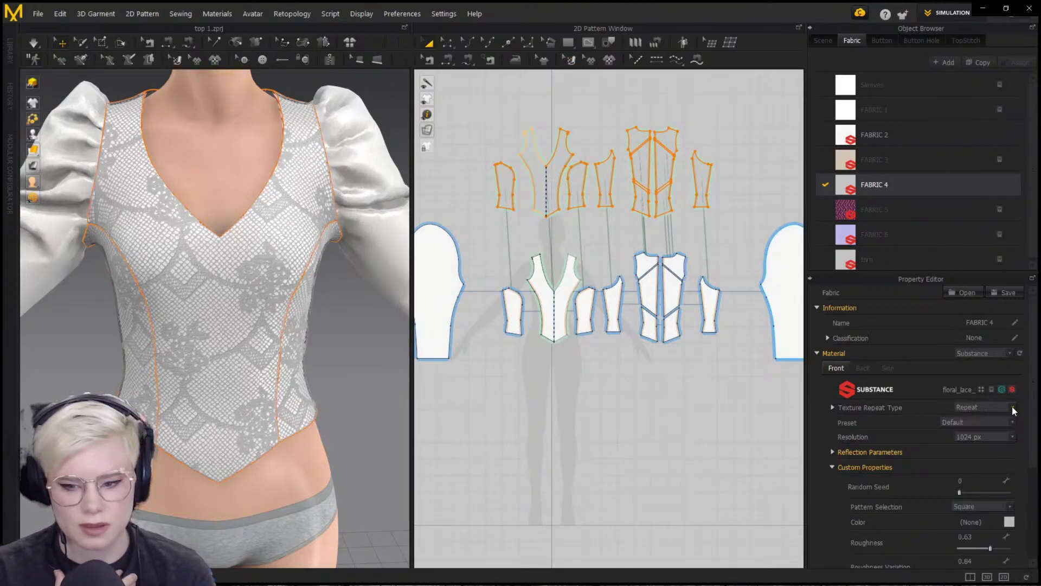
{"action": "scroll", "coordinate": [519, 154], "scroll_direction": "up", "scroll_amount": 5}
Scale down the lace texture on all the cloned outer bodice pieces
{"action": "scroll", "coordinate": [205, 185], "scroll_direction": "down", "scroll_amount": 4}
{"action": "scroll", "coordinate": [564, 259], "scroll_direction": "down", "scroll_amount": 2}
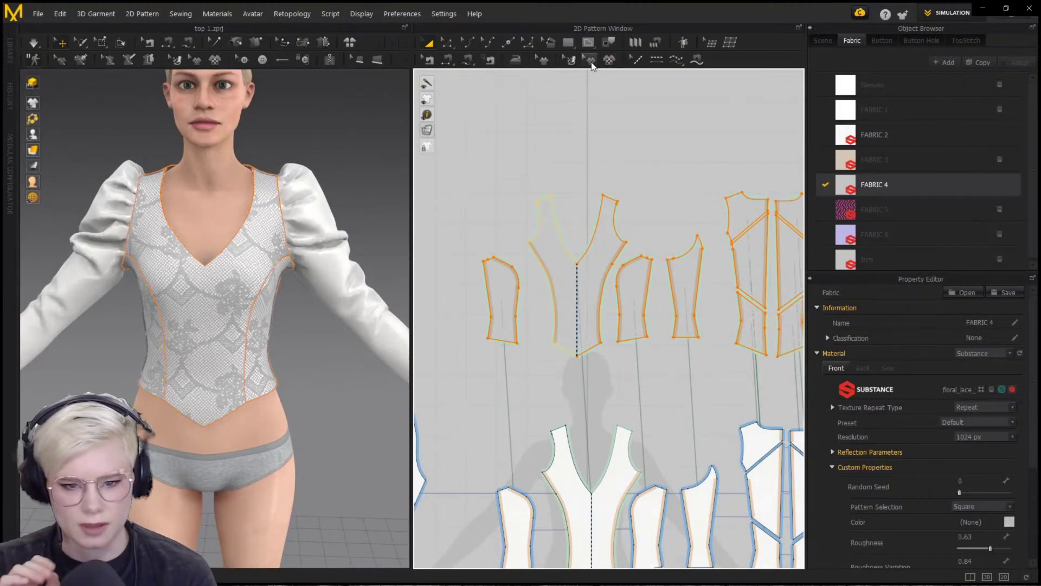
{"action": "left_click", "coordinate": [571, 60]}
{"action": "scroll", "coordinate": [627, 256], "scroll_direction": "down", "scroll_amount": 3}
{"action": "left_click_drag", "start_coordinate": [504, 179], "coordinate": [792, 350]}
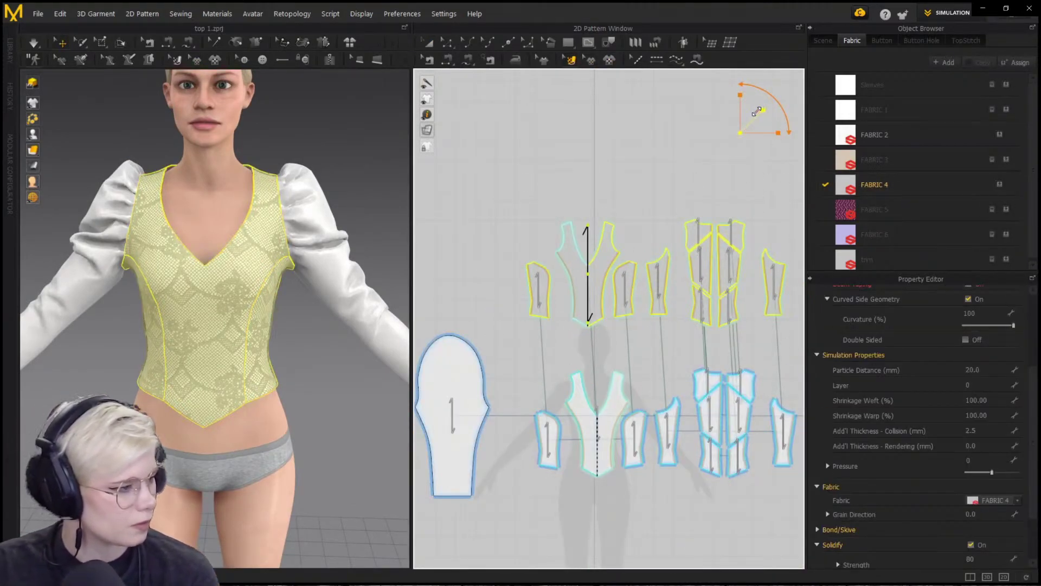
{"action": "left_click_drag", "start_coordinate": [757, 111], "coordinate": [752, 116]}
{"action": "left_click", "coordinate": [302, 297]}
{"action": "right_click_drag", "start_coordinate": [244, 309], "coordinate": [224, 347]}
{"action": "scroll", "coordinate": [222, 349], "scroll_direction": "up", "scroll_amount": 5}
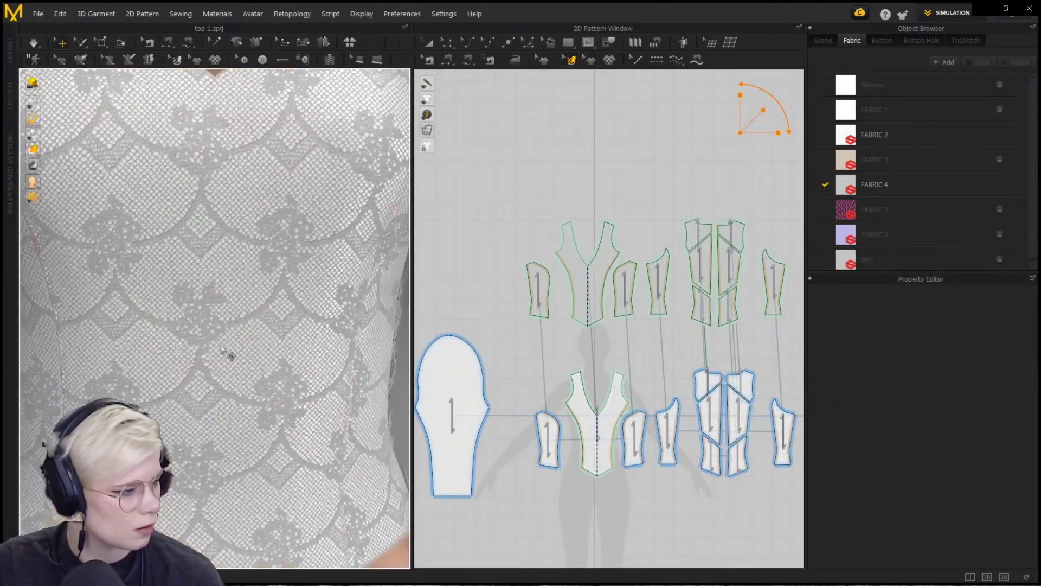
{"action": "scroll", "coordinate": [222, 348], "scroll_direction": "down", "scroll_amount": 6}
Try the lilac cotton lace fabric on the outer front bodice panel and restore the floral lace
{"action": "left_click_drag", "start_coordinate": [889, 235], "coordinate": [244, 270]}
{"action": "left_click", "coordinate": [471, 247]}
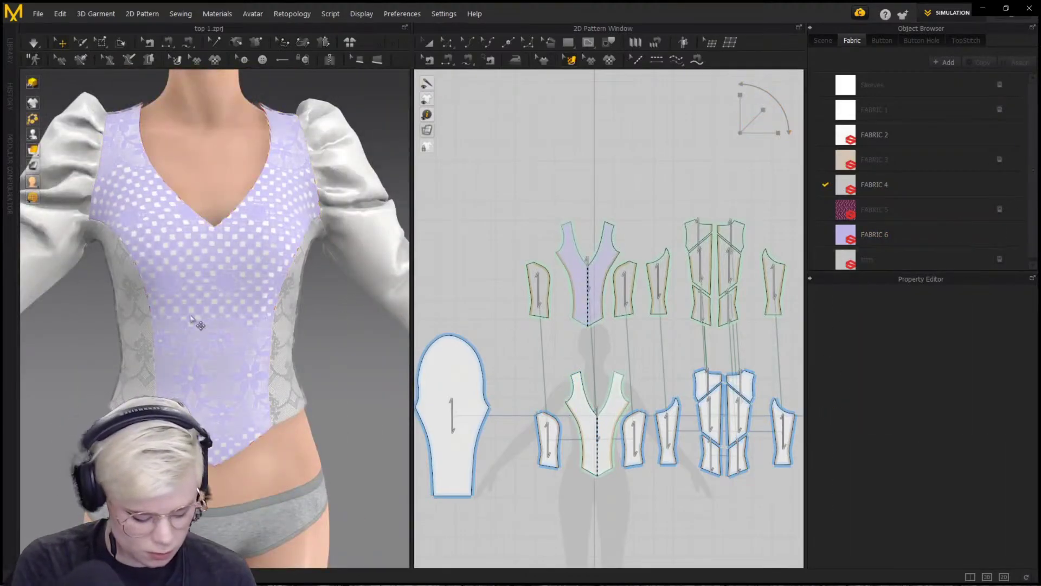
{"action": "left_click", "coordinate": [191, 317]}
{"action": "left_click", "coordinate": [999, 207]}
{"action": "left_click", "coordinate": [999, 182]}
{"action": "left_click", "coordinate": [504, 312]}
Place the lace 3 appliqué image as a graphic across the bust of the outer front bodice panel
{"action": "right_click_drag", "start_coordinate": [244, 323], "coordinate": [204, 327]}
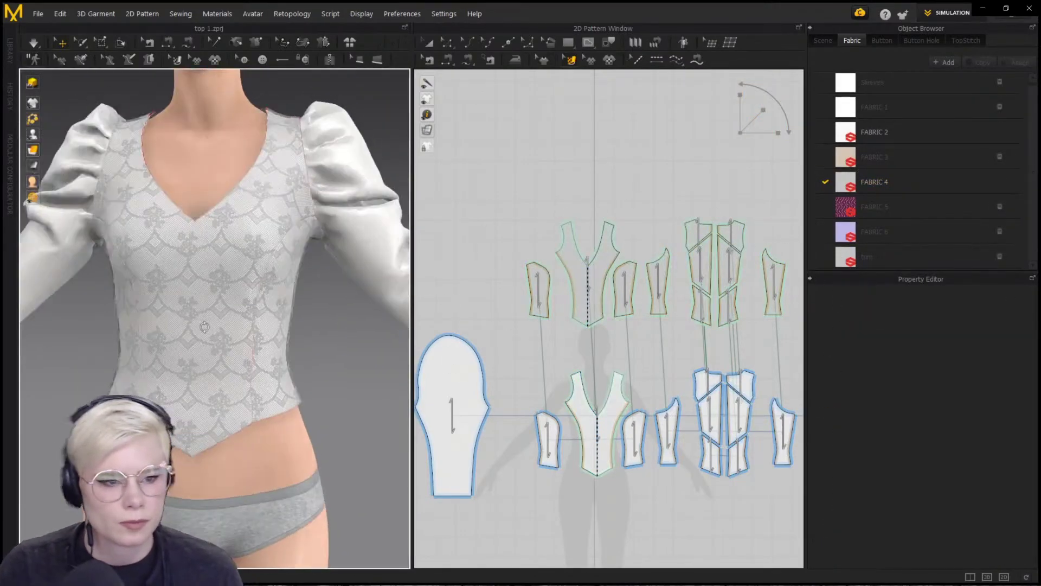
{"action": "scroll", "coordinate": [204, 327], "scroll_direction": "up", "scroll_amount": 5}
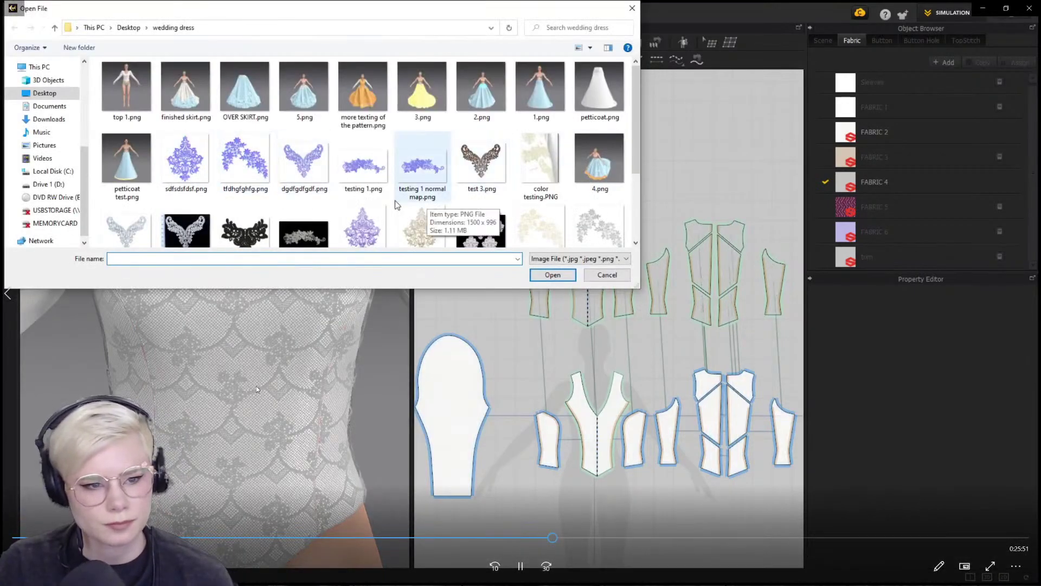
{"action": "scroll", "coordinate": [450, 190], "scroll_direction": "down", "scroll_amount": 1}
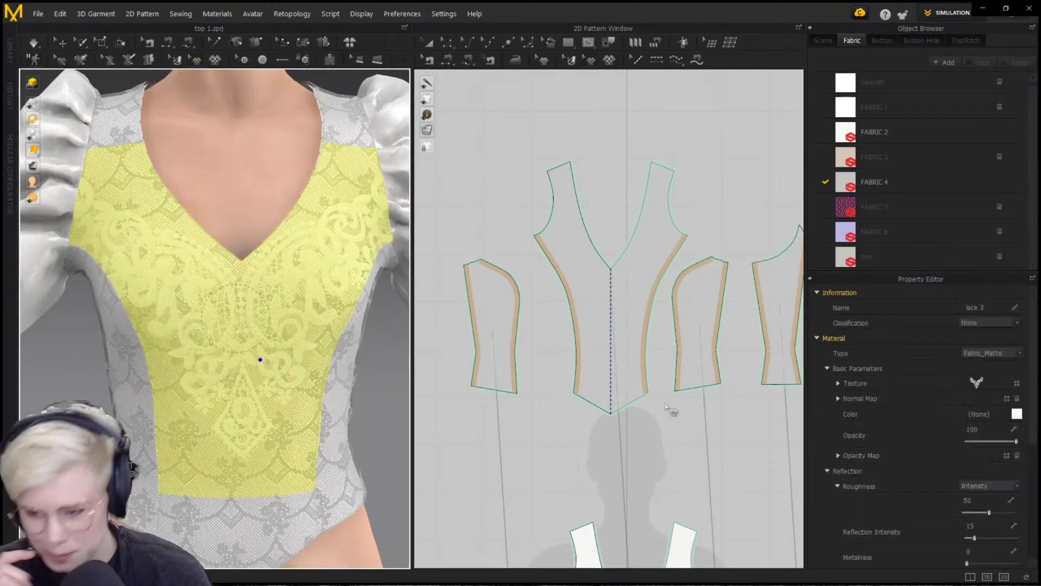
Tint the lace 3 appliqué on the front bodice a pale ivory
{"action": "left_click", "coordinate": [1016, 414]}
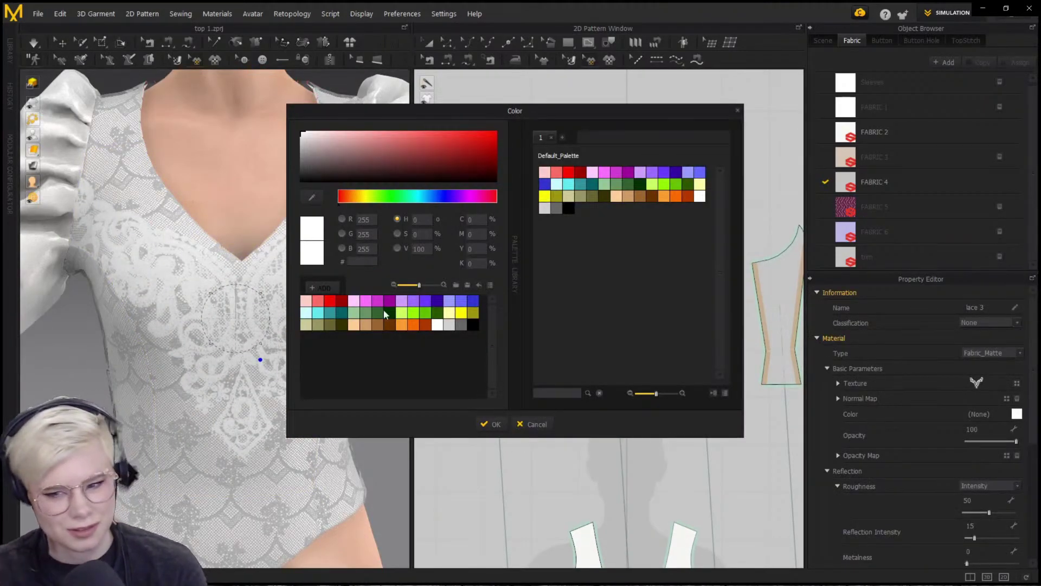
{"action": "left_click", "coordinate": [362, 196]}
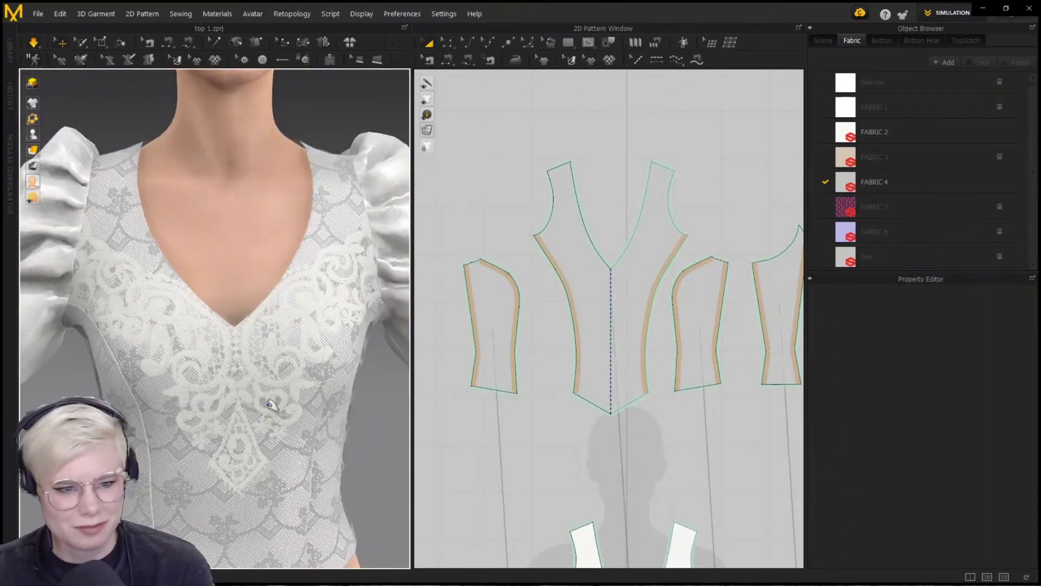
{"action": "left_click", "coordinate": [264, 384]}
{"action": "left_click_drag", "start_coordinate": [254, 329], "coordinate": [236, 398]}
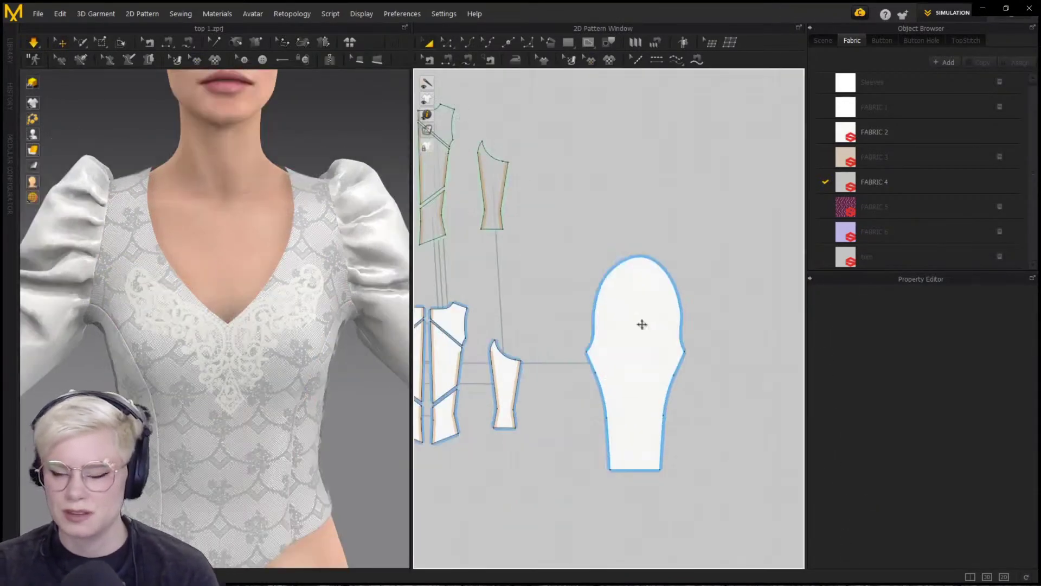
Clone the avatar's left sleeve as an outer layer, place the clone above the original pattern, and assign it the trim fabric
{"action": "scroll", "coordinate": [642, 324], "scroll_direction": "up", "scroll_amount": 4}
{"action": "left_click", "coordinate": [642, 325]}
{"action": "left_click", "coordinate": [488, 86]}
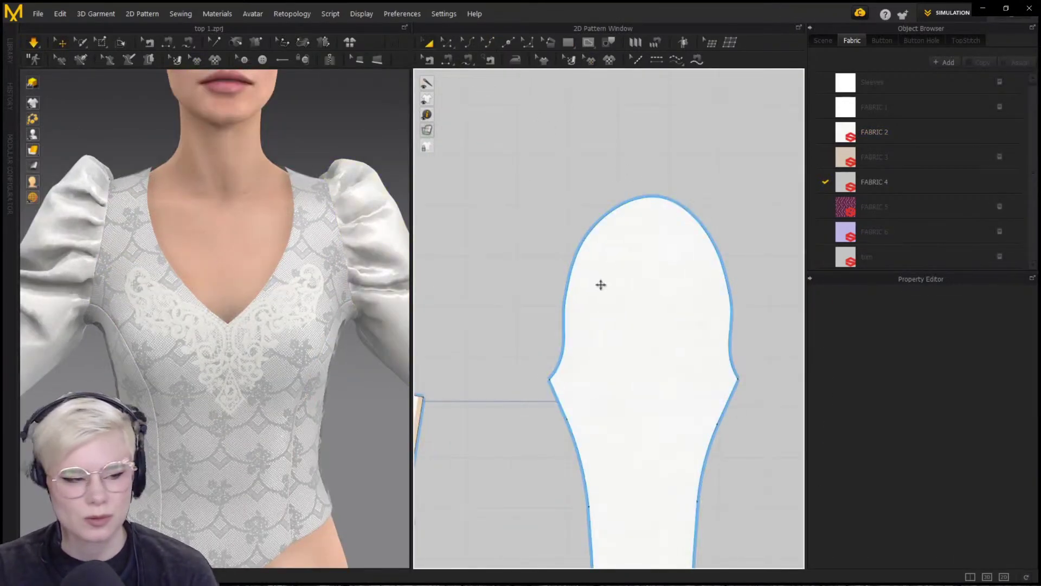
{"action": "left_click", "coordinate": [600, 284]}
{"action": "right_click_drag", "start_coordinate": [325, 289], "coordinate": [162, 282]}
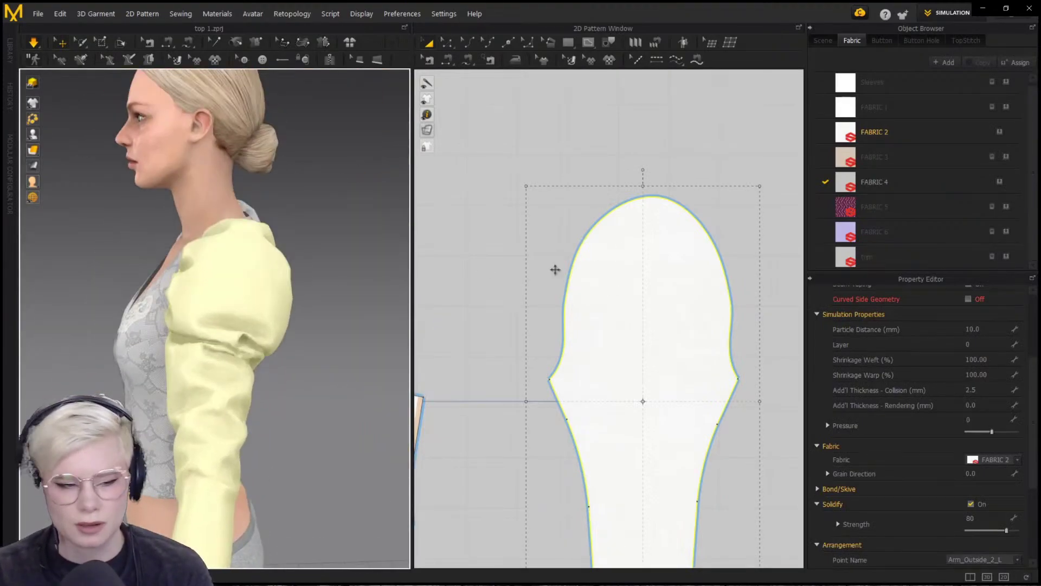
{"action": "right_click", "coordinate": [656, 256]}
{"action": "left_click", "coordinate": [739, 360]}
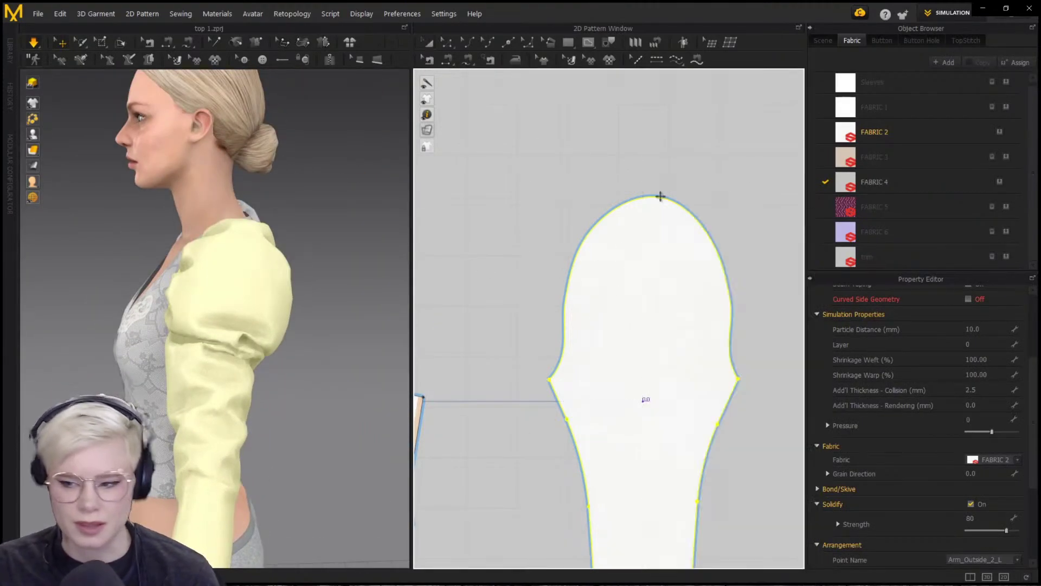
{"action": "scroll", "coordinate": [659, 196], "scroll_direction": "down", "scroll_amount": 3}
{"action": "middle_click_drag", "start_coordinate": [655, 116], "coordinate": [638, 272]}
{"action": "left_click", "coordinate": [617, 213]}
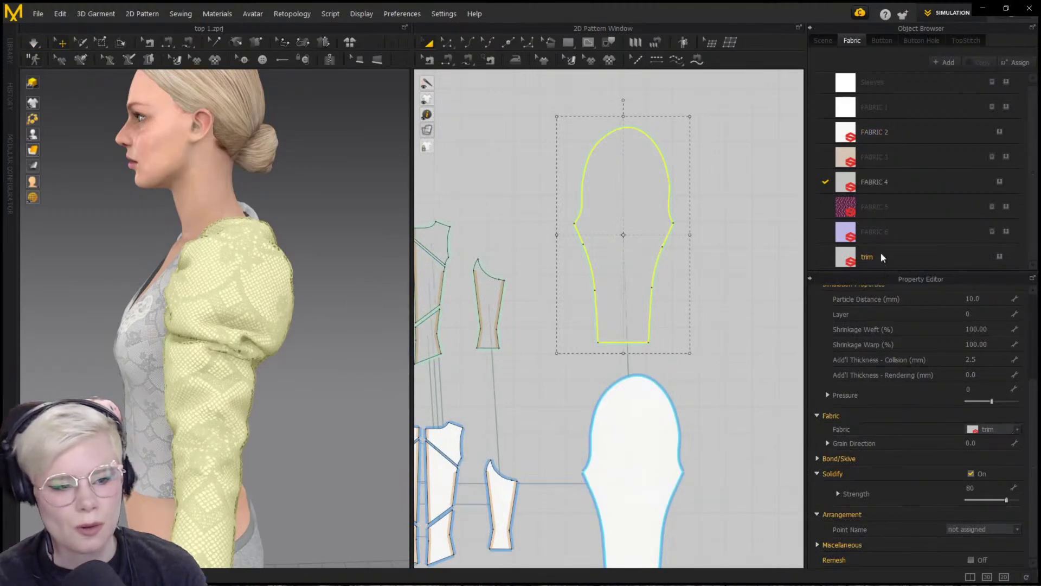
Set the trim fabric's pattern selection to Ribbon and try its Trim option on the cloned sleeve
{"action": "left_click", "coordinate": [930, 257]}
{"action": "scroll", "coordinate": [993, 418], "scroll_direction": "down", "scroll_amount": 1}
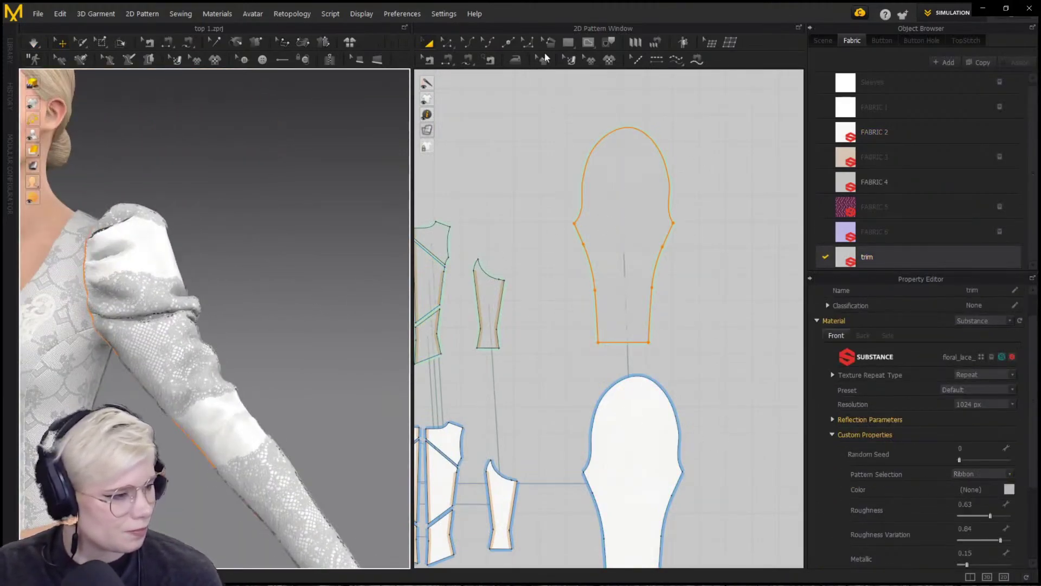
{"action": "left_click", "coordinate": [571, 60]}
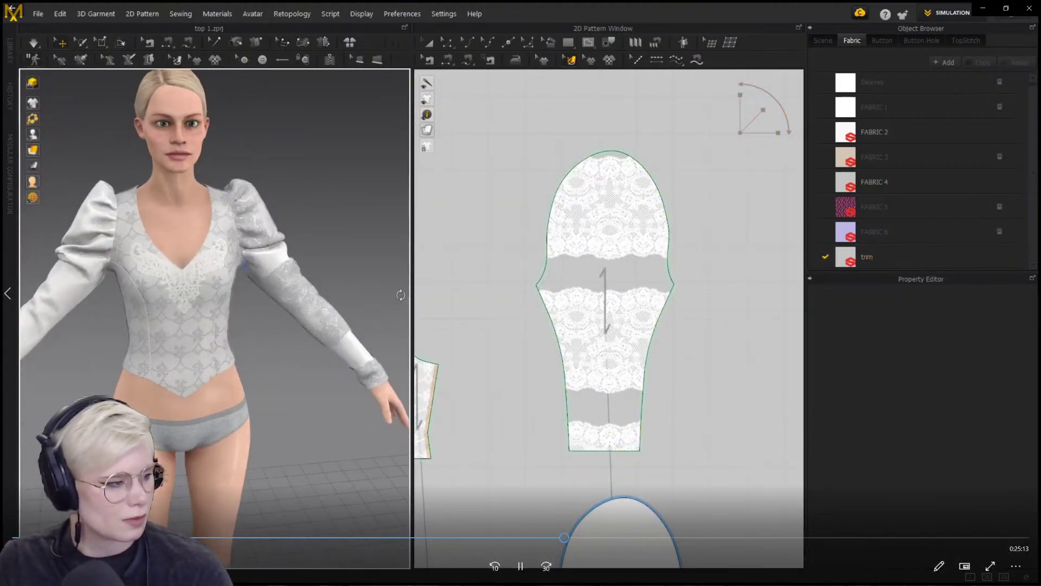
{"action": "left_click", "coordinate": [867, 257]}
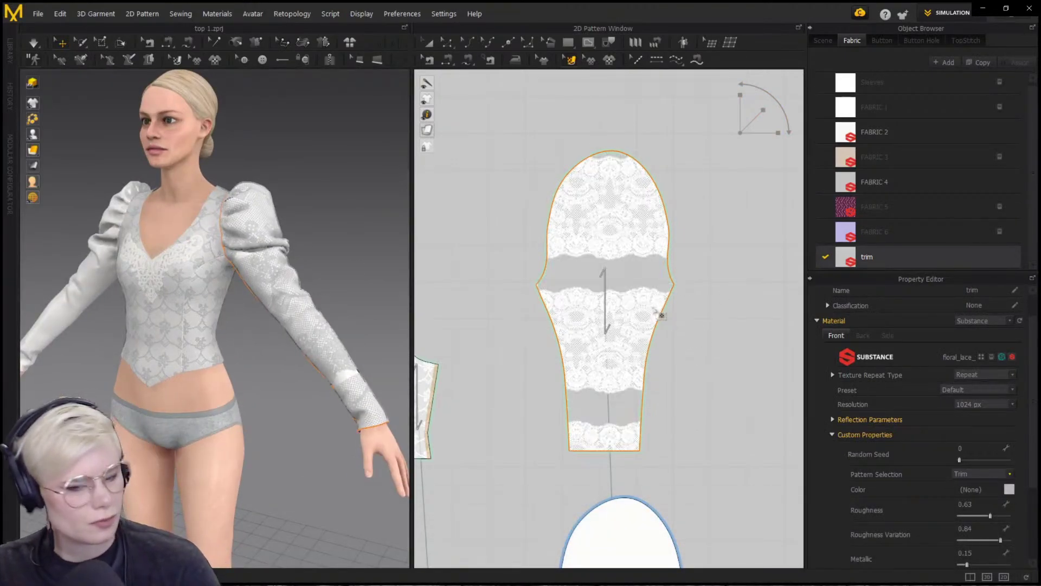
Shift the trim lace texture slightly upward on the cloned sleeve and check its bands on the avatar
{"action": "left_click_drag", "start_coordinate": [570, 315], "coordinate": [616, 237]}
{"action": "left_click", "coordinate": [344, 258]}
{"action": "right_click_drag", "start_coordinate": [344, 258], "coordinate": [220, 274]}
{"action": "scroll", "coordinate": [221, 275], "scroll_direction": "up", "scroll_amount": 5}
{"action": "middle_click_drag", "start_coordinate": [221, 275], "coordinate": [178, 337]}
{"action": "scroll", "coordinate": [177, 337], "scroll_direction": "down", "scroll_amount": 3}
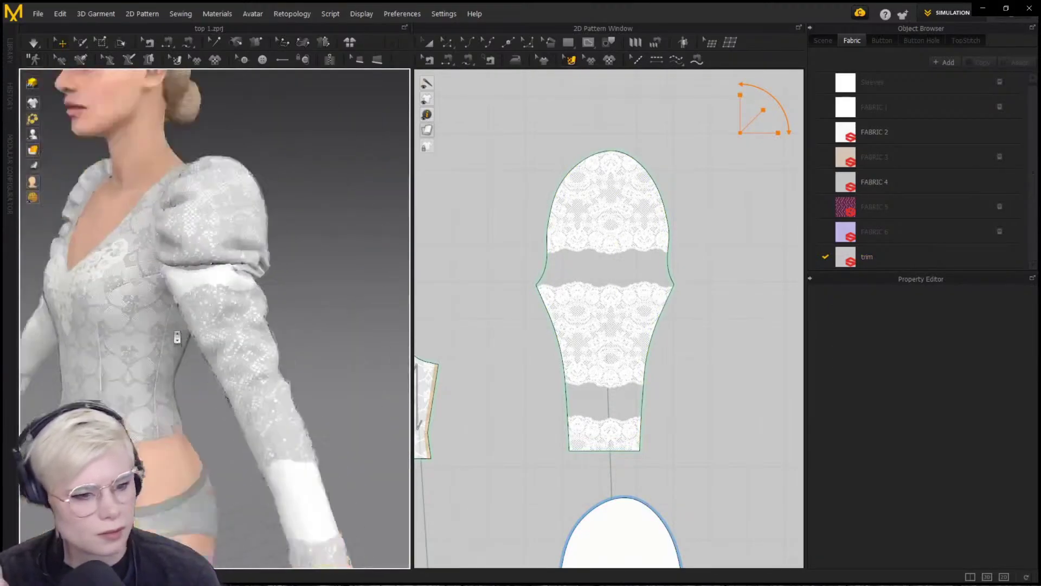
{"action": "scroll", "coordinate": [177, 337], "scroll_direction": "down", "scroll_amount": 3}
Add the testing 1.png lace appliqué as a graphic on the upper part of the cloned sleeve
{"action": "left_click", "coordinate": [639, 62]}
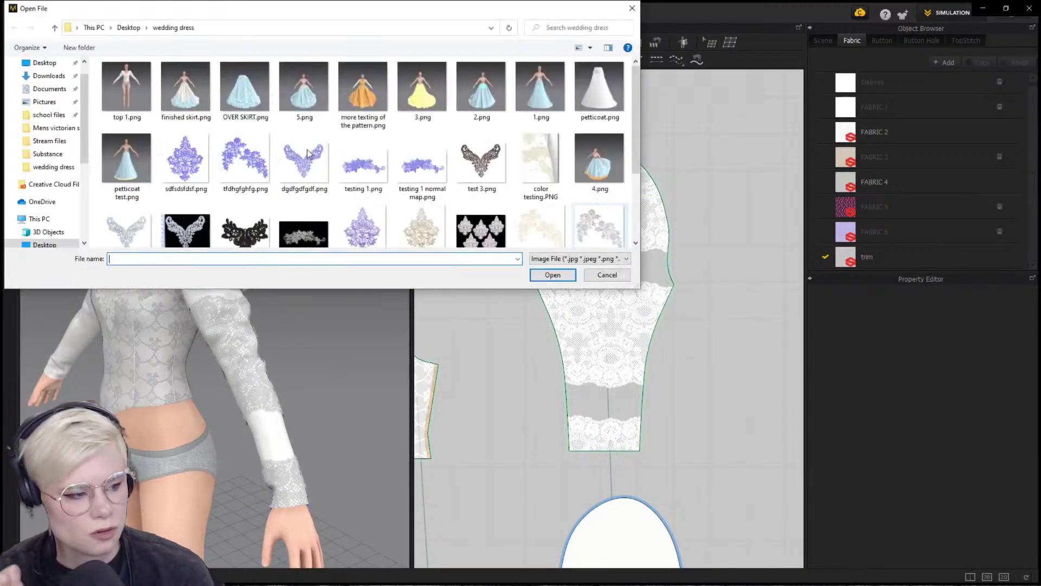
{"action": "scroll", "coordinate": [306, 148], "scroll_direction": "down", "scroll_amount": 1}
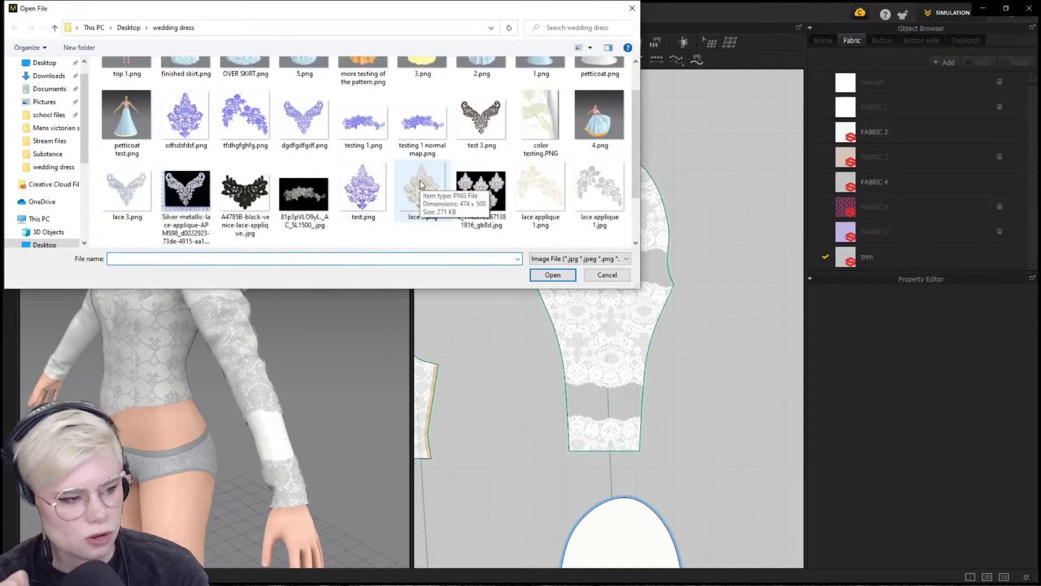
{"action": "left_click", "coordinate": [363, 123]}
{"action": "left_click", "coordinate": [558, 273]}
{"action": "left_click", "coordinate": [491, 370]}
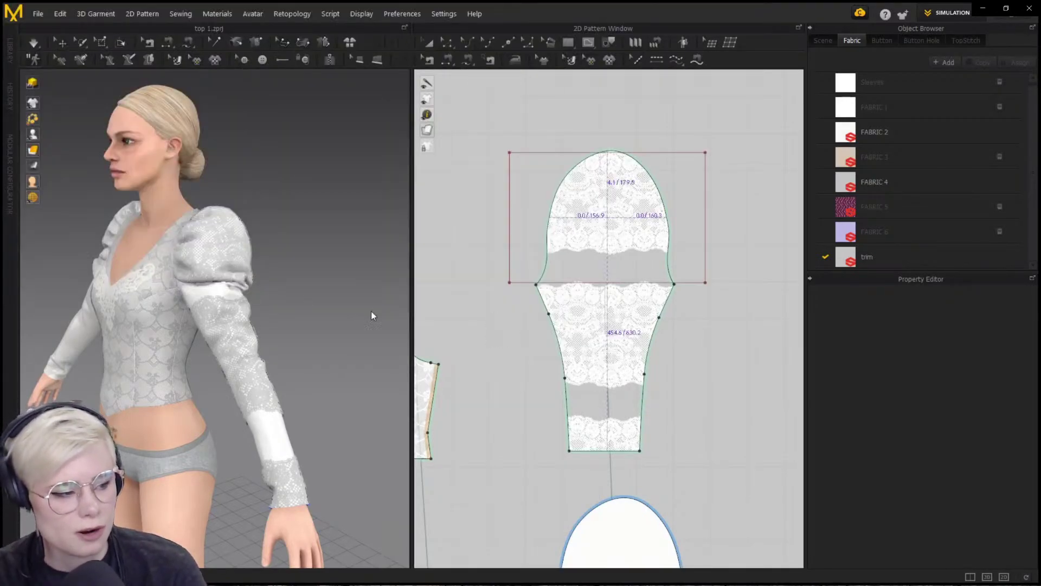
Load a lace normal map image into the testing 1 appliqué's material
{"action": "left_click", "coordinate": [838, 465]}
{"action": "left_click", "coordinate": [1006, 465]}
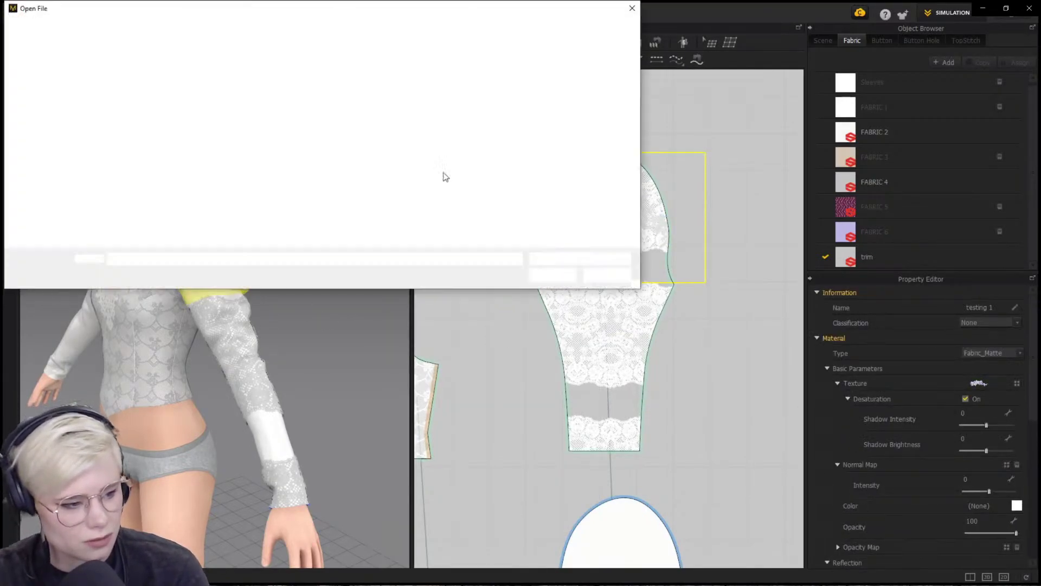
{"action": "left_click", "coordinate": [44, 87]}
{"action": "double_click", "coordinate": [198, 81]}
{"action": "double_click", "coordinate": [259, 164]}
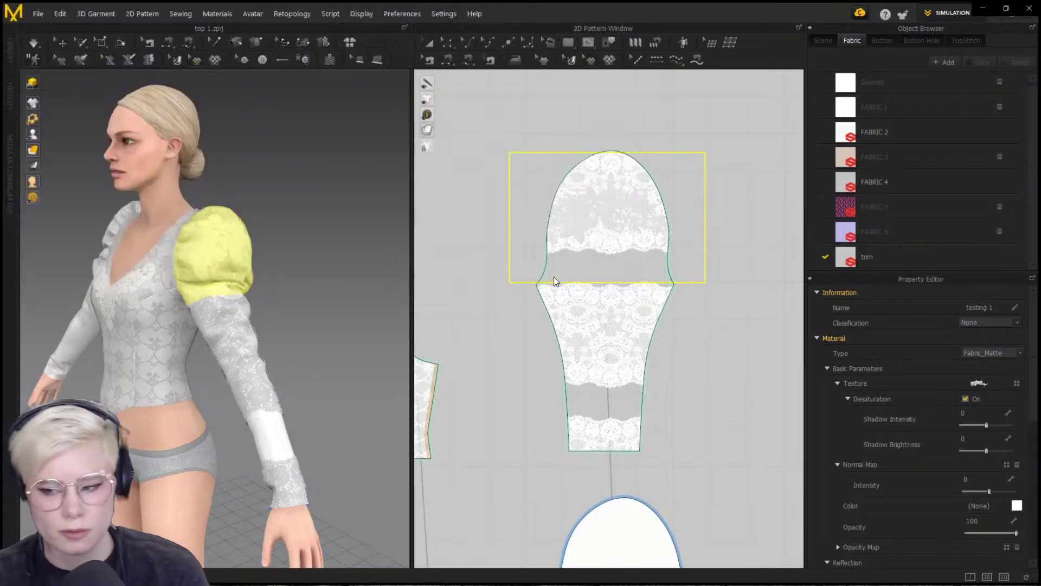
{"action": "left_click", "coordinate": [838, 383]}
Move the testing 1 appliqué down over the bare band between the lace sections near the sleeve's elbow
{"action": "left_click_drag", "start_coordinate": [612, 264], "coordinate": [651, 250]}
{"action": "right_click_drag", "start_coordinate": [331, 276], "coordinate": [305, 291]}
{"action": "left_click", "coordinate": [325, 282]}
{"action": "scroll", "coordinate": [305, 291], "scroll_direction": "up", "scroll_amount": 4}
{"action": "left_click_drag", "start_coordinate": [615, 247], "coordinate": [614, 331]}
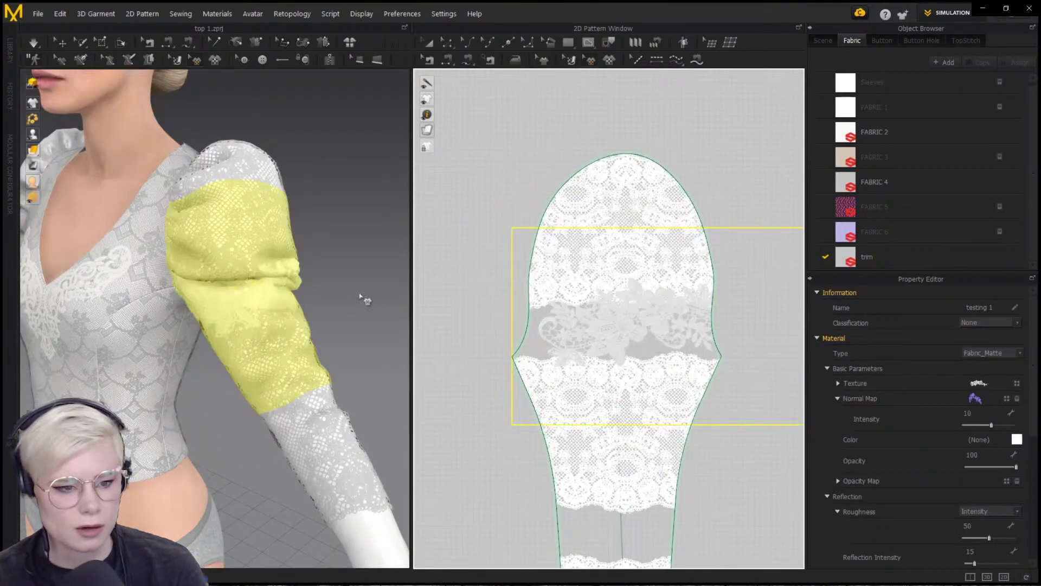
Tint the testing 1 appliqué a pale lilac-grey and inspect it on the sleeve from several angles
{"action": "left_click", "coordinate": [361, 298]}
{"action": "scroll", "coordinate": [361, 298], "scroll_direction": "up", "scroll_amount": 5}
{"action": "scroll", "coordinate": [325, 297], "scroll_direction": "down", "scroll_amount": 3}
{"action": "left_click", "coordinate": [621, 332]}
{"action": "left_click", "coordinate": [1016, 440]}
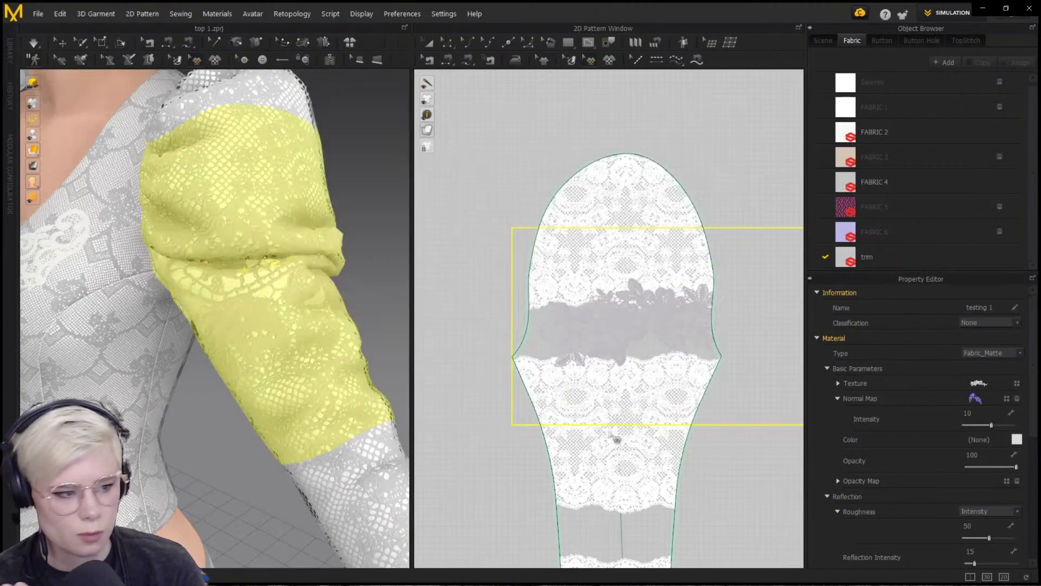
{"action": "scroll", "coordinate": [612, 401], "scroll_direction": "down", "scroll_amount": 4}
{"action": "left_click", "coordinate": [529, 377]}
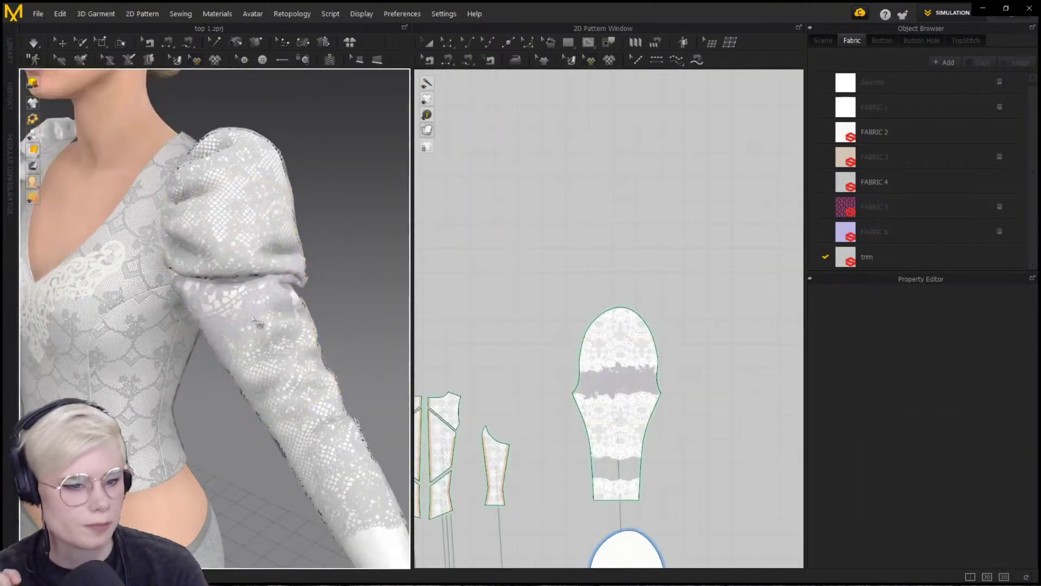
{"action": "right_click_drag", "start_coordinate": [330, 353], "coordinate": [282, 360]}
{"action": "scroll", "coordinate": [274, 342], "scroll_direction": "up", "scroll_amount": 4}
{"action": "scroll", "coordinate": [266, 352], "scroll_direction": "down", "scroll_amount": 5}
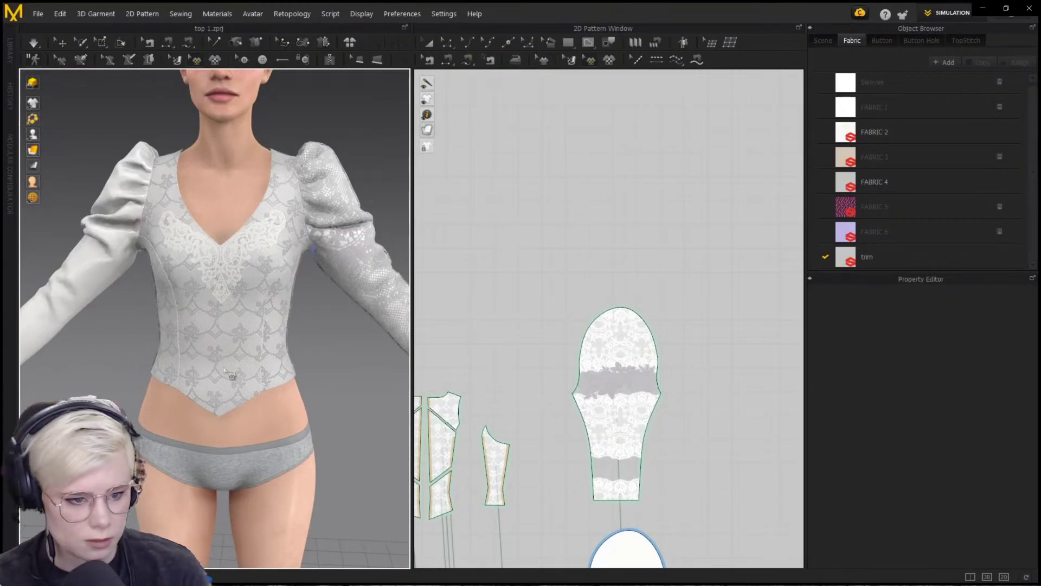
Clone the opposite sleeve as an outer layer above its original and assign the trim fabric to the clone
{"action": "left_click", "coordinate": [614, 351]}
{"action": "scroll", "coordinate": [767, 347], "scroll_direction": "down", "scroll_amount": 4}
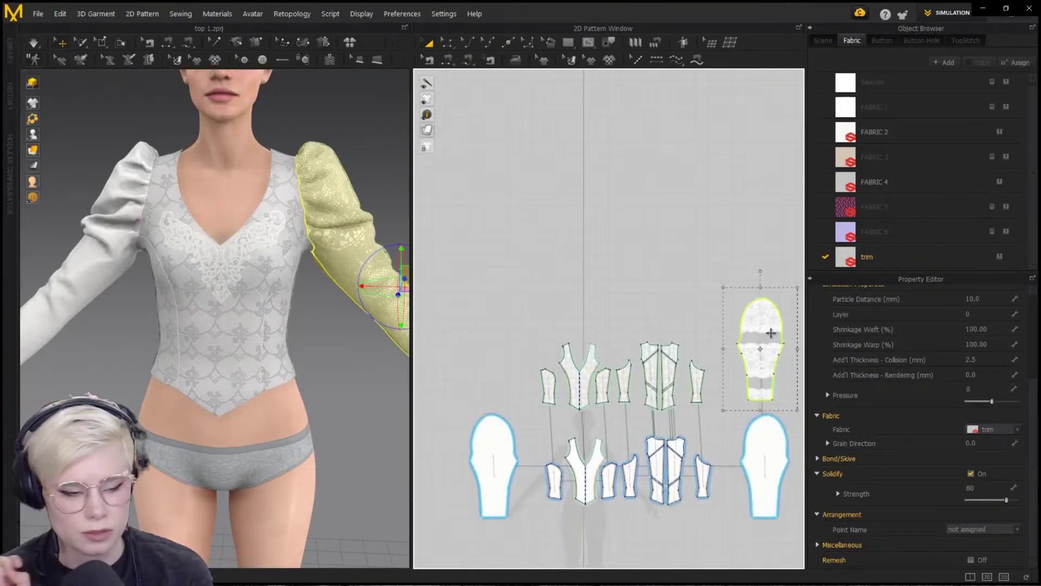
{"action": "right_click", "coordinate": [501, 447]}
{"action": "left_click", "coordinate": [560, 275]}
{"action": "left_click", "coordinate": [492, 348]}
{"action": "left_click_drag", "start_coordinate": [862, 256], "coordinate": [494, 347]}
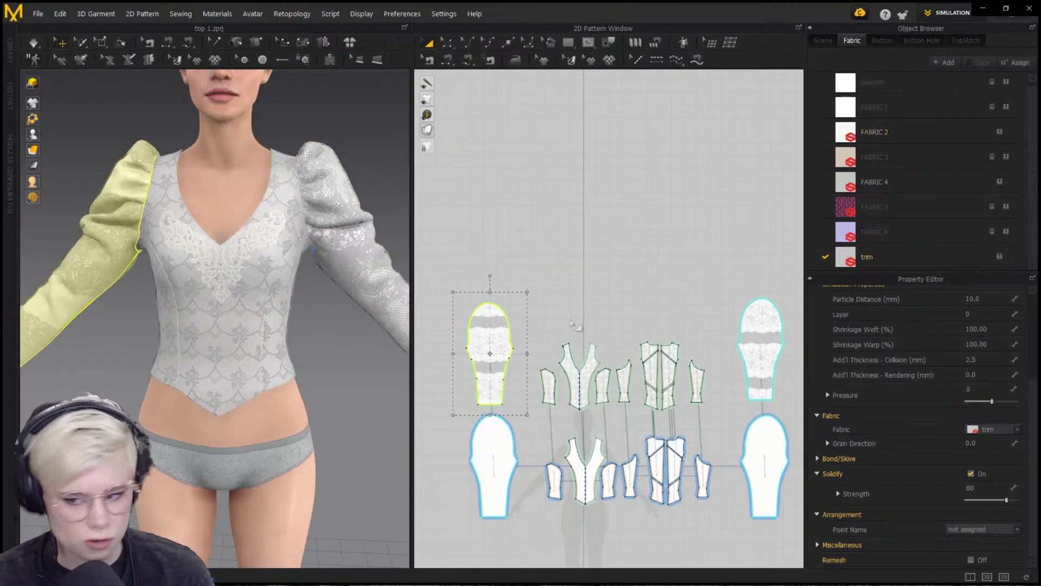
Shift the trim lace texture on the second cloned sleeve so its bands line up with those on the first
{"action": "left_click", "coordinate": [271, 291]}
{"action": "left_click", "coordinate": [494, 335]}
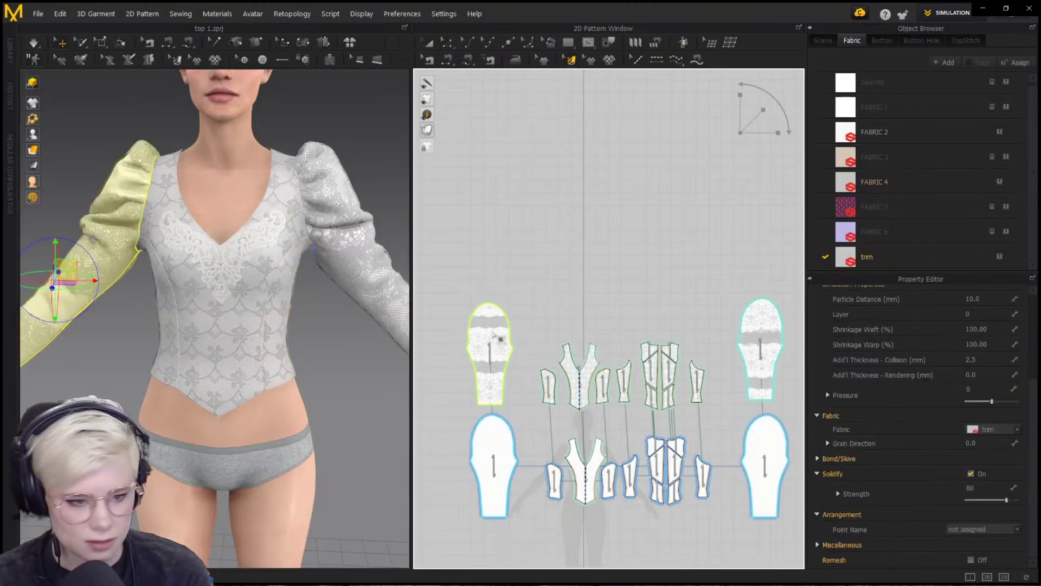
{"action": "left_click", "coordinate": [100, 329]}
{"action": "right_click_drag", "start_coordinate": [100, 329], "coordinate": [76, 331]}
{"action": "scroll", "coordinate": [217, 363], "scroll_direction": "down", "scroll_amount": 2}
{"action": "right_click_drag", "start_coordinate": [221, 371], "coordinate": [254, 363]}
{"action": "middle_click_drag", "start_coordinate": [253, 363], "coordinate": [221, 307]}
{"action": "right_click_drag", "start_coordinate": [222, 307], "coordinate": [247, 307]}
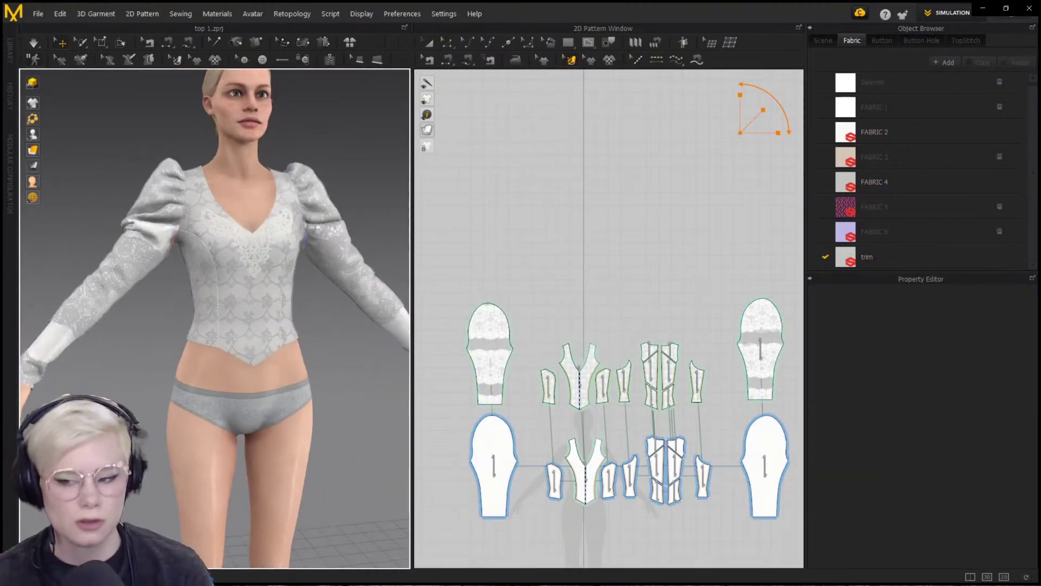
Delete the lace 3 appliqué from the outer front bodice panel
{"action": "scroll", "coordinate": [249, 347], "scroll_direction": "up", "scroll_amount": 3}
{"action": "left_click", "coordinate": [250, 390]}
{"action": "left_click", "coordinate": [111, 347]}
{"action": "scroll", "coordinate": [291, 255], "scroll_direction": "up", "scroll_amount": 3}
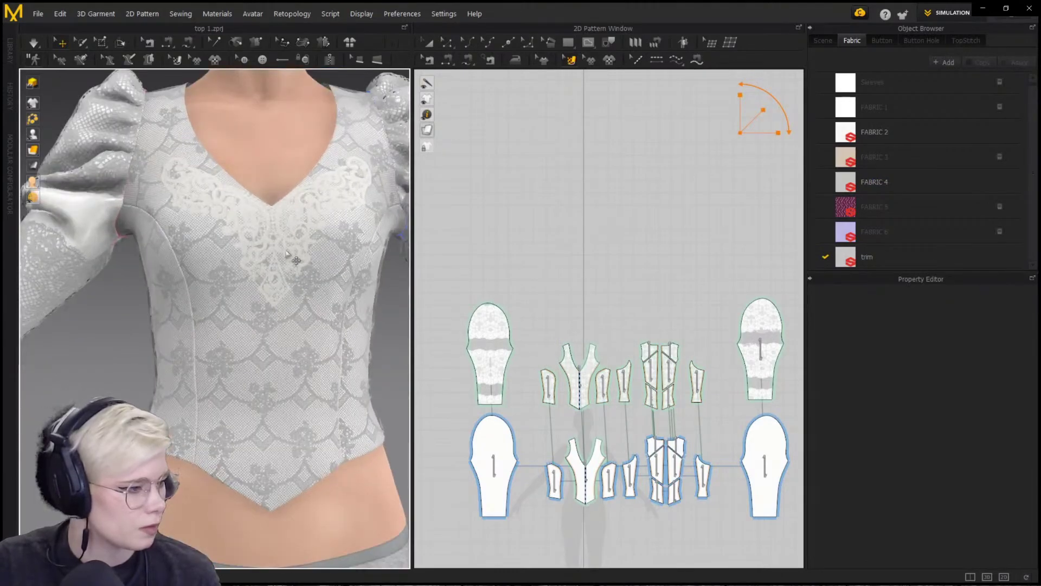
{"action": "left_click", "coordinate": [285, 244]}
{"action": "scroll", "coordinate": [287, 244], "scroll_direction": "up", "scroll_amount": 3}
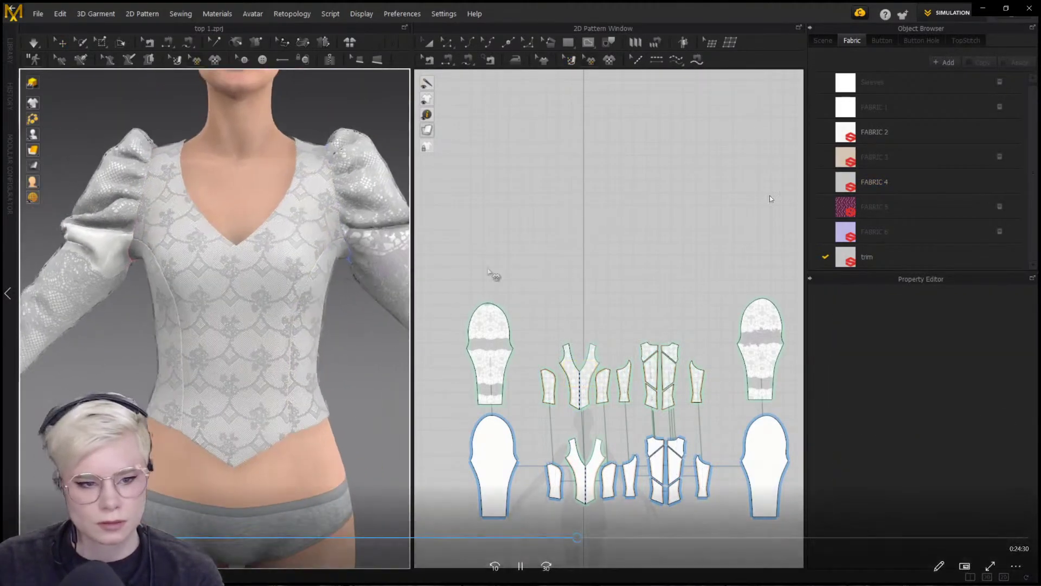
Set the trim fabric's colour and FABRIC 3's fabric colour to the same white
{"action": "left_click", "coordinate": [887, 258]}
{"action": "left_click", "coordinate": [1009, 490]}
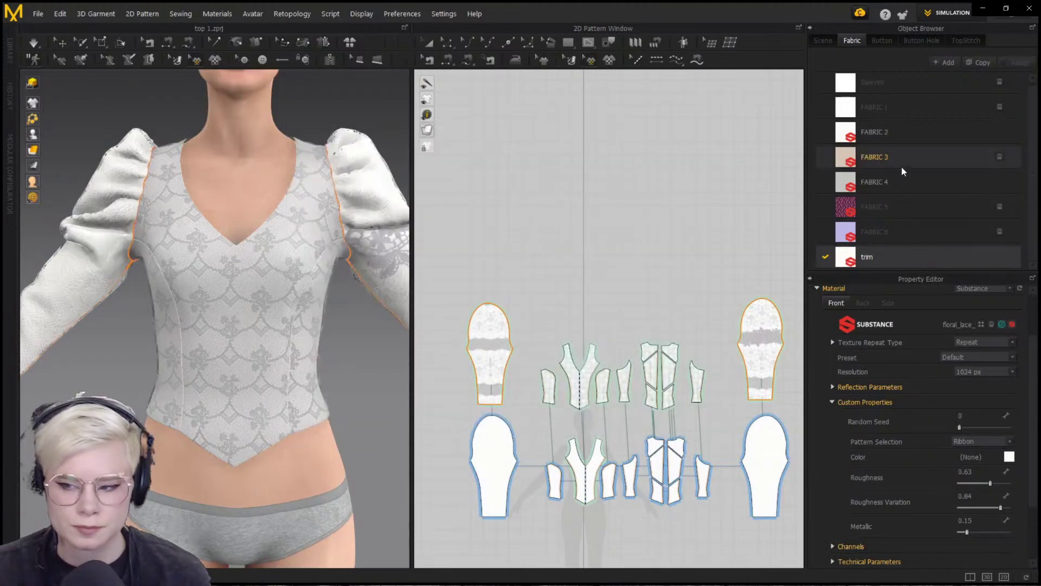
{"action": "left_click", "coordinate": [902, 166]}
{"action": "left_click", "coordinate": [1010, 441]}
{"action": "double_click", "coordinate": [360, 261]}
{"action": "key", "text": "ctrl+v"}
{"action": "left_click", "coordinate": [491, 423]}
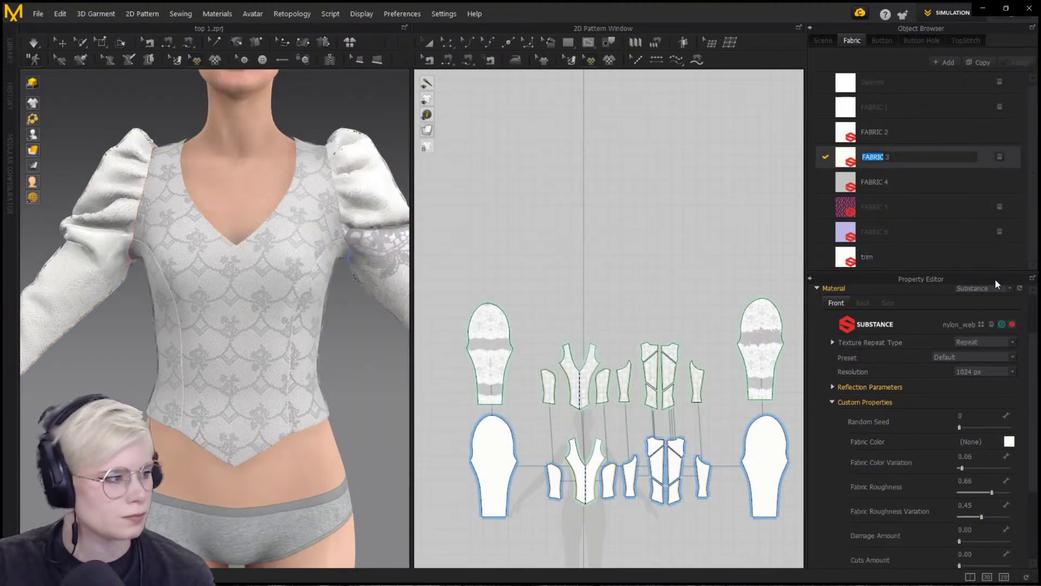
Offset the bottom edges of the bodice pieces as internal lines at a distance of 20 mm
{"action": "mouse_move", "coordinate": [964, 471]}
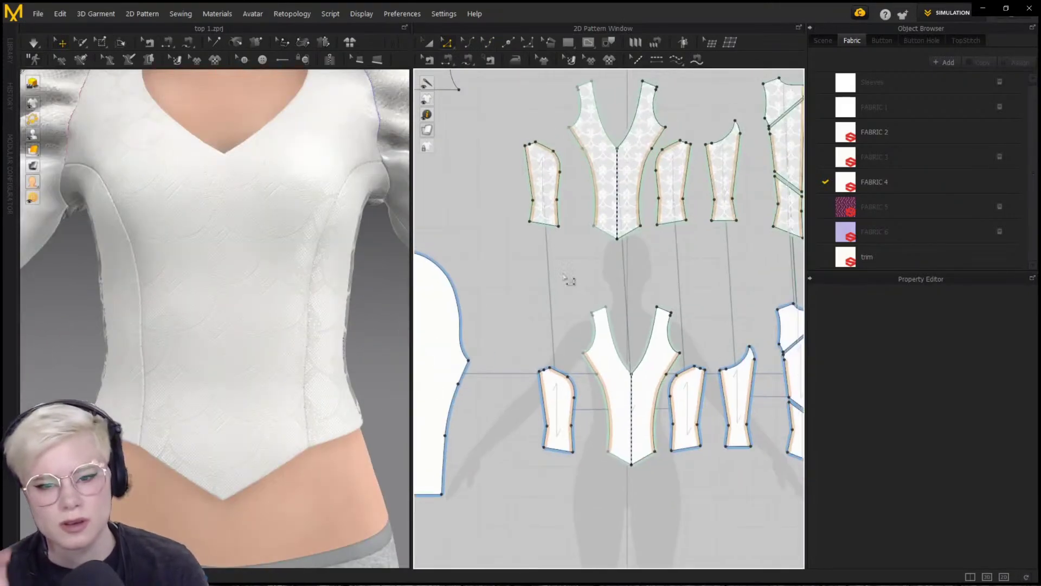
{"action": "left_click", "coordinate": [545, 222]}
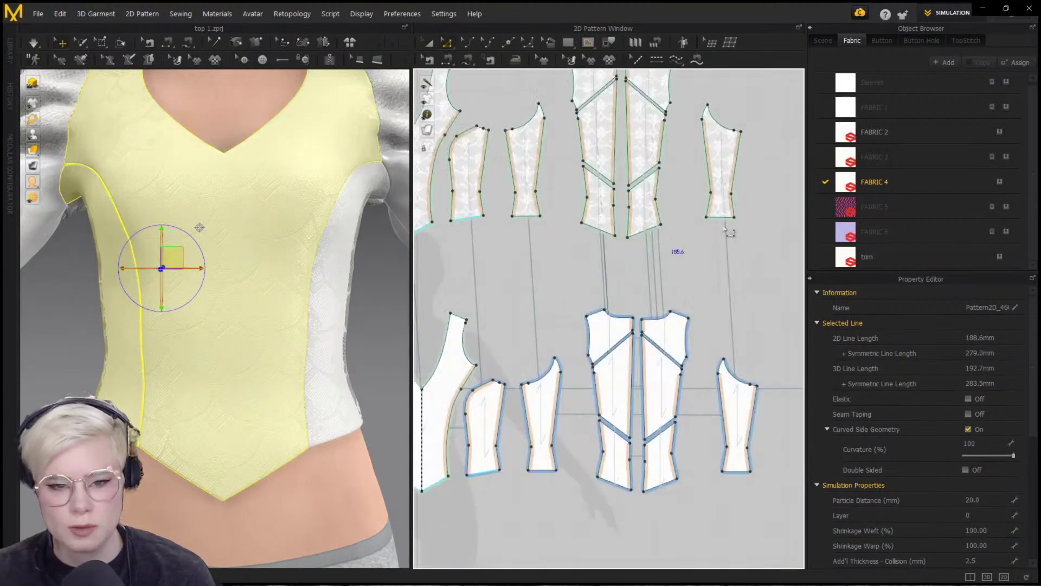
{"action": "right_click", "coordinate": [655, 226]}
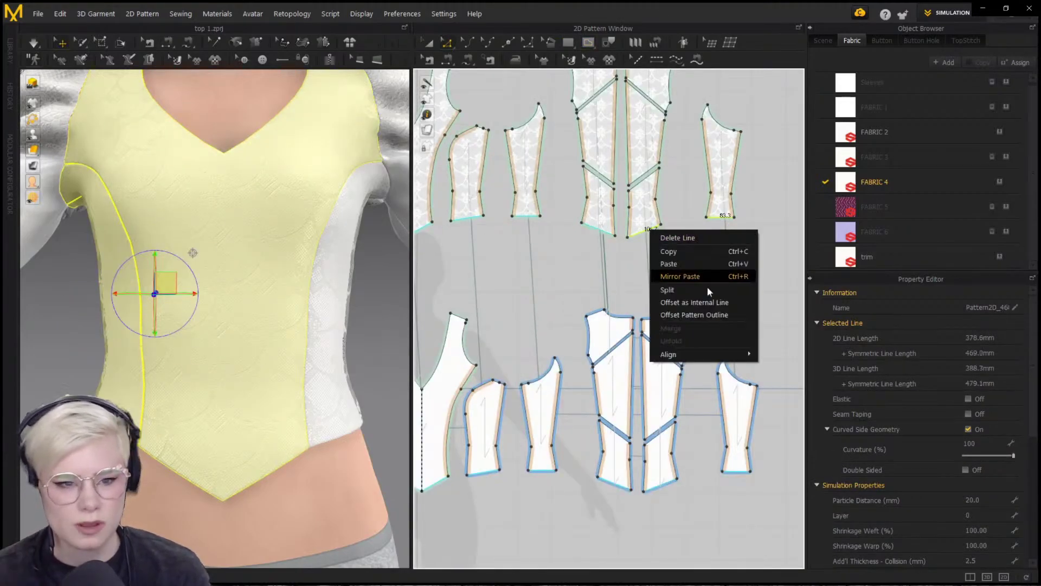
{"action": "left_click", "coordinate": [702, 300]}
{"action": "type", "text": "20"}
{"action": "key", "text": "Return"}
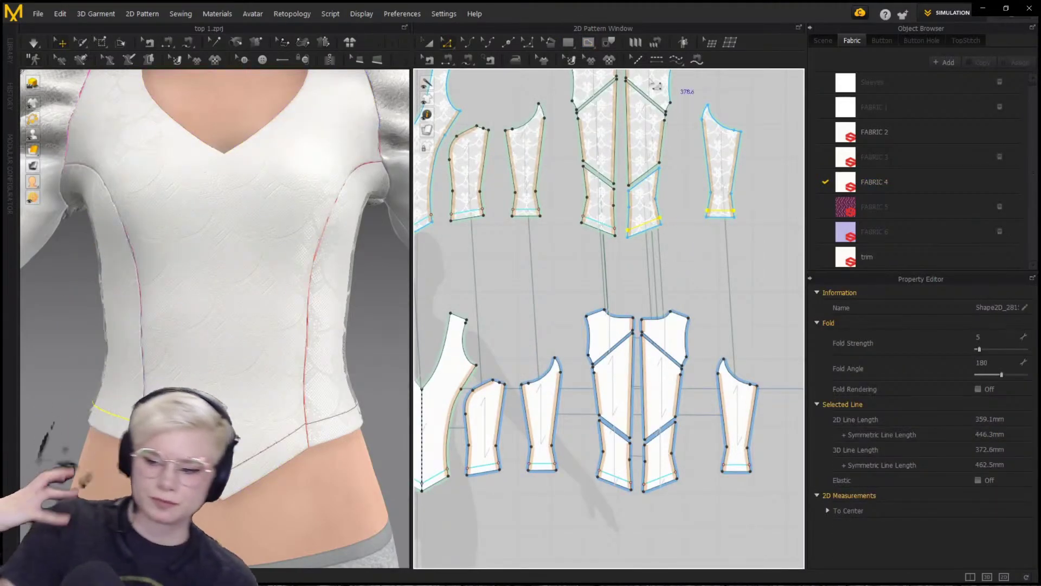
Trace the hem bands of one side-front, side and back lace piece as separate pattern pieces above the bodice
{"action": "left_click", "coordinate": [607, 42]}
{"action": "left_click_drag", "start_coordinate": [651, 227], "coordinate": [687, 242]}
{"action": "left_click_drag", "start_coordinate": [500, 199], "coordinate": [560, 239], "text": "shift"}
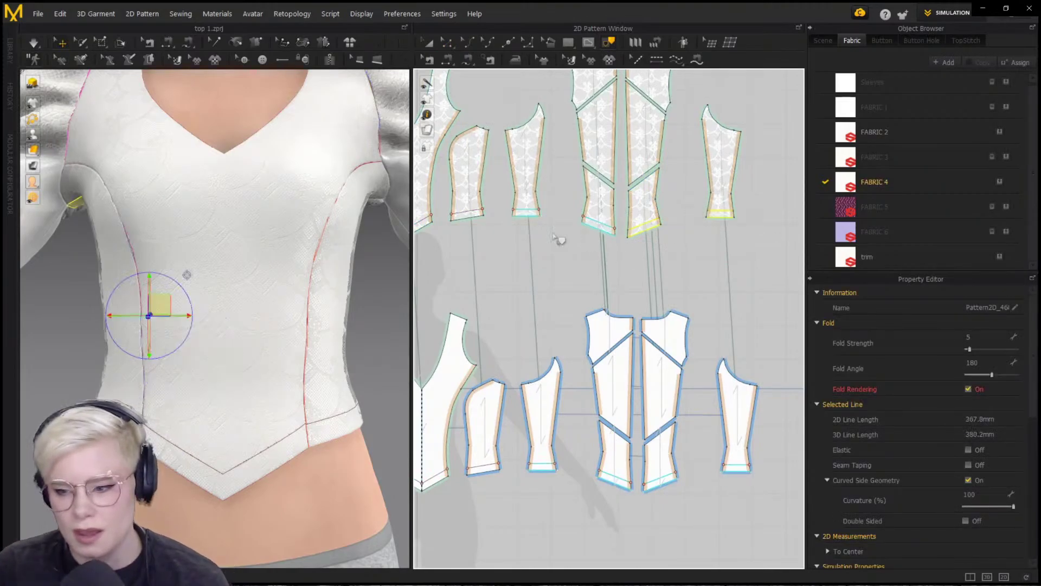
{"action": "middle_click_drag", "start_coordinate": [467, 239], "coordinate": [713, 273]}
{"action": "left_click_drag", "start_coordinate": [496, 226], "coordinate": [672, 304], "text": "shift"}
{"action": "scroll", "coordinate": [632, 255], "scroll_direction": "up", "scroll_amount": 10}
{"action": "scroll", "coordinate": [615, 282], "scroll_direction": "down", "scroll_amount": 6}
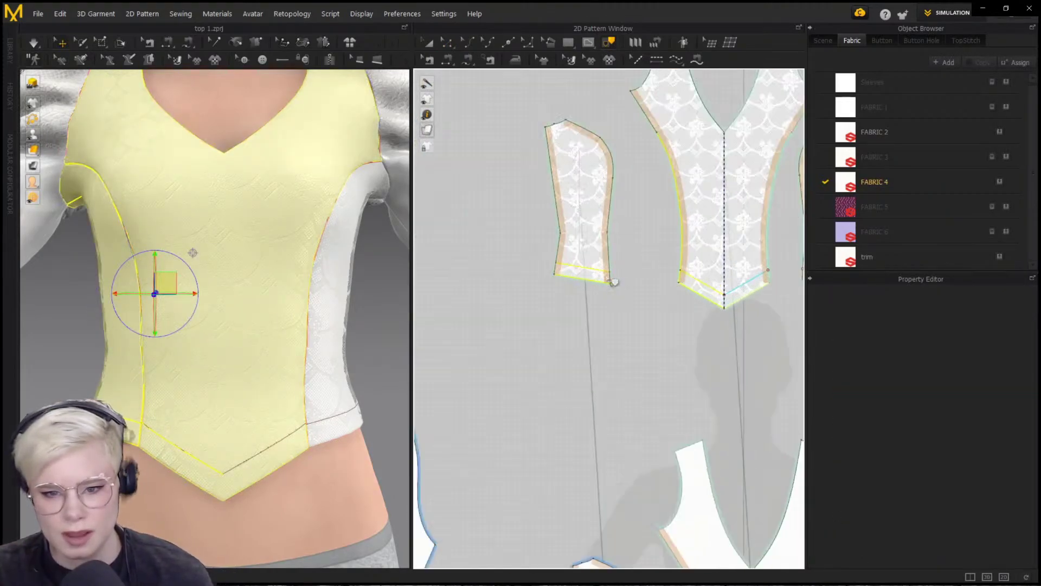
{"action": "left_click", "coordinate": [556, 269], "text": "shift"}
{"action": "scroll", "coordinate": [679, 292], "scroll_direction": "down", "scroll_amount": 1}
{"action": "middle_click_drag", "start_coordinate": [763, 288], "coordinate": [580, 269]}
{"action": "scroll", "coordinate": [581, 269], "scroll_direction": "up", "scroll_amount": 2}
{"action": "scroll", "coordinate": [655, 288], "scroll_direction": "down", "scroll_amount": 5}
{"action": "middle_click_drag", "start_coordinate": [677, 292], "coordinate": [436, 315]}
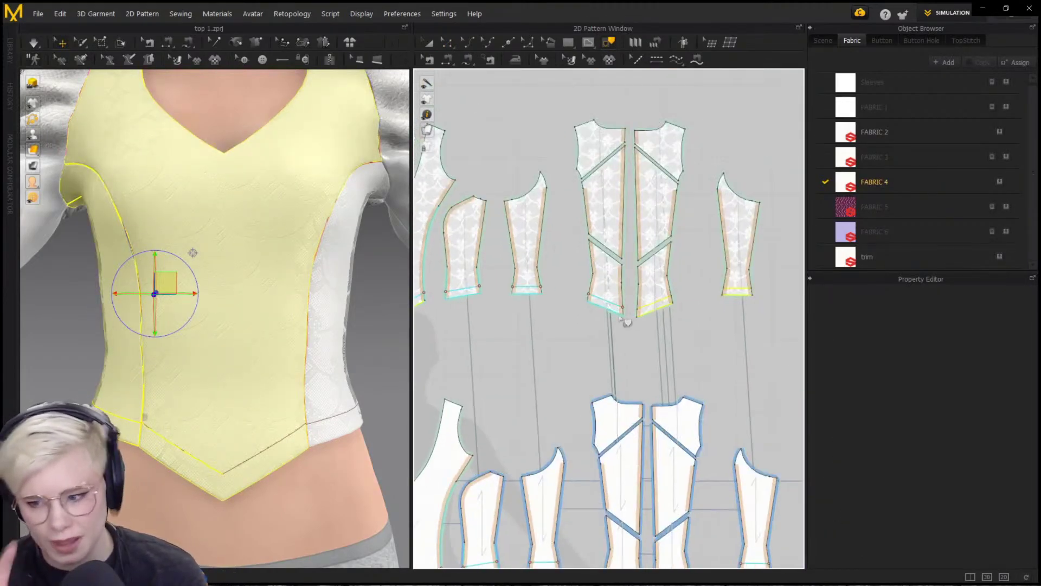
{"action": "scroll", "coordinate": [640, 316], "scroll_direction": "up", "scroll_amount": 7}
{"action": "left_click", "coordinate": [593, 319], "text": "shift"}
{"action": "left_click", "coordinate": [695, 280], "text": "shift"}
{"action": "scroll", "coordinate": [700, 285], "scroll_direction": "down", "scroll_amount": 2}
{"action": "middle_click_drag", "start_coordinate": [729, 281], "coordinate": [595, 305]}
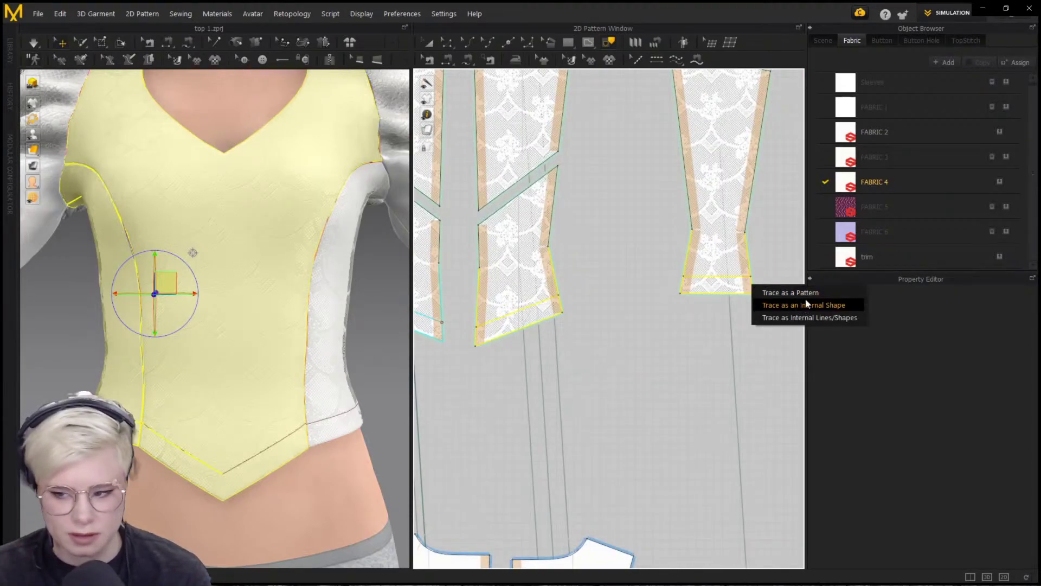
{"action": "left_click", "coordinate": [806, 304]}
{"action": "scroll", "coordinate": [699, 293], "scroll_direction": "down", "scroll_amount": 8}
{"action": "scroll", "coordinate": [623, 278], "scroll_direction": "up", "scroll_amount": 6}
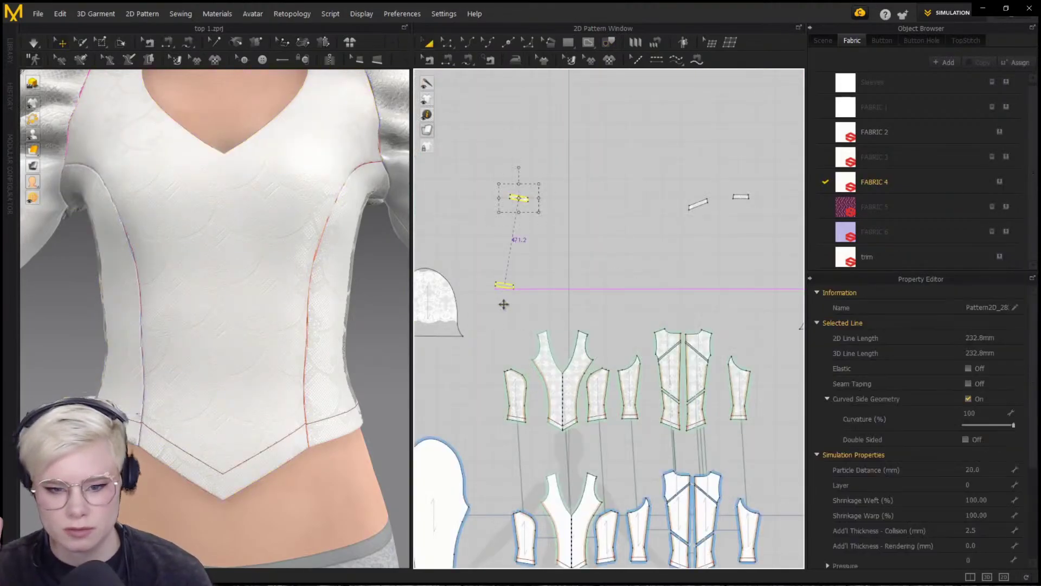
{"action": "key", "text": "z"}
Try to trace the hem band of the lace centre-front piece as a separate pattern piece
{"action": "scroll", "coordinate": [545, 420], "scroll_direction": "up", "scroll_amount": 5}
{"action": "middle_click_drag", "start_coordinate": [545, 421], "coordinate": [528, 314]}
{"action": "scroll", "coordinate": [527, 314], "scroll_direction": "up", "scroll_amount": 1}
{"action": "left_click", "coordinate": [608, 43]}
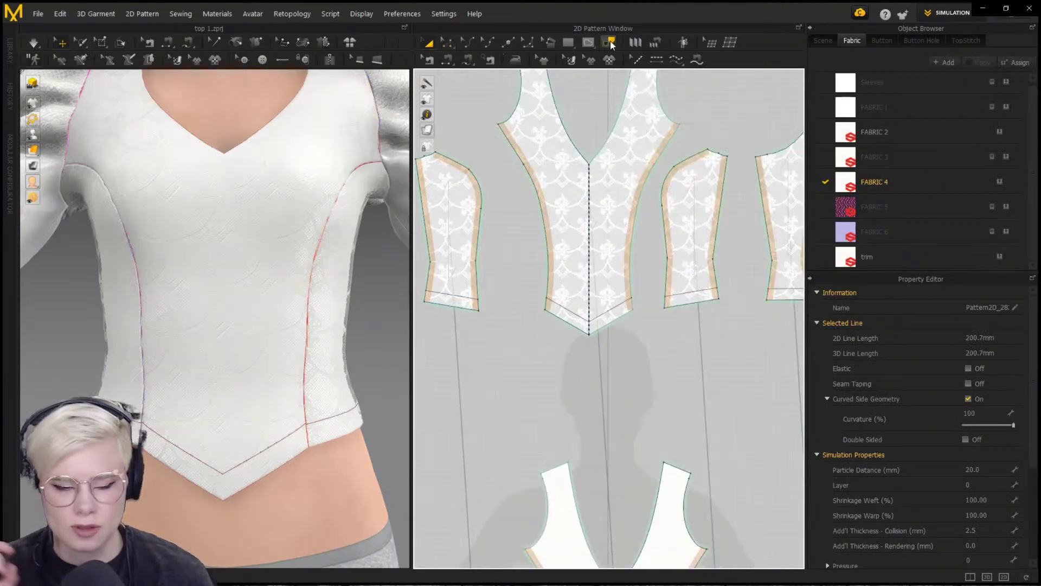
{"action": "left_click", "coordinate": [567, 322]}
{"action": "left_click", "coordinate": [548, 290], "text": "shift"}
{"action": "left_click", "coordinate": [567, 309], "text": "shift"}
{"action": "right_click", "coordinate": [573, 325]}
{"action": "left_click", "coordinate": [616, 332]}
{"action": "scroll", "coordinate": [588, 314], "scroll_direction": "down", "scroll_amount": 6}
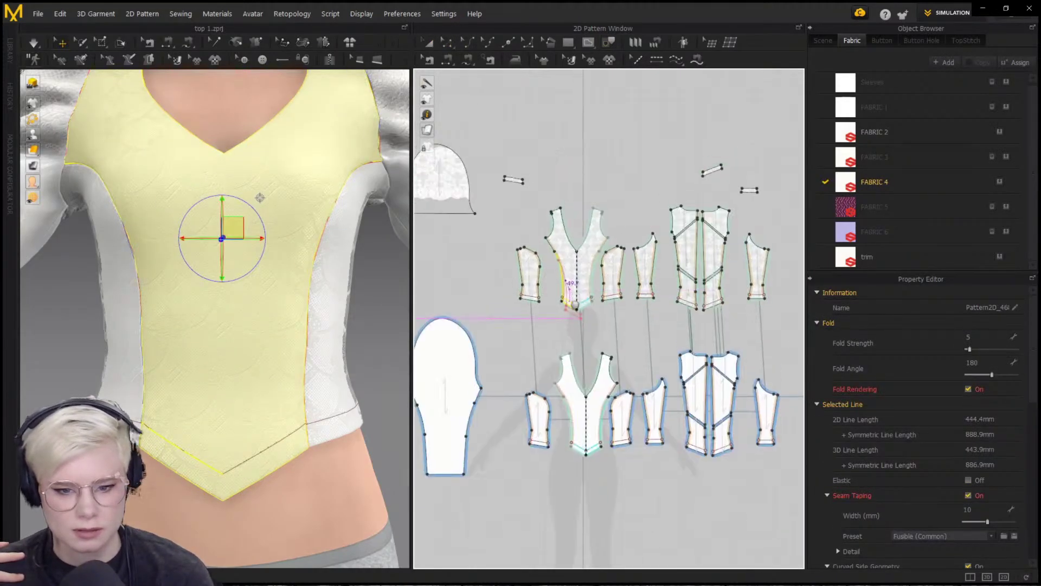
{"action": "middle_click_drag", "start_coordinate": [585, 312], "coordinate": [582, 339]}
{"action": "left_click", "coordinate": [551, 185]}
{"action": "left_click", "coordinate": [519, 332]}
{"action": "scroll", "coordinate": [588, 339], "scroll_direction": "up", "scroll_amount": 12}
{"action": "scroll", "coordinate": [607, 337], "scroll_direction": "down", "scroll_amount": 4}
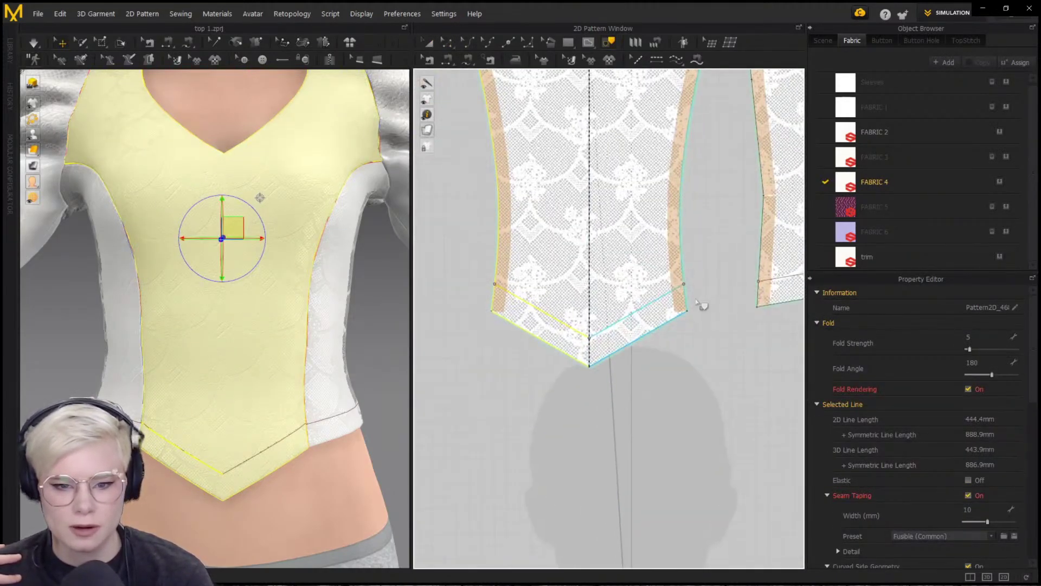
{"action": "left_click", "coordinate": [750, 308]}
{"action": "left_click", "coordinate": [548, 316]}
{"action": "left_click", "coordinate": [686, 310]}
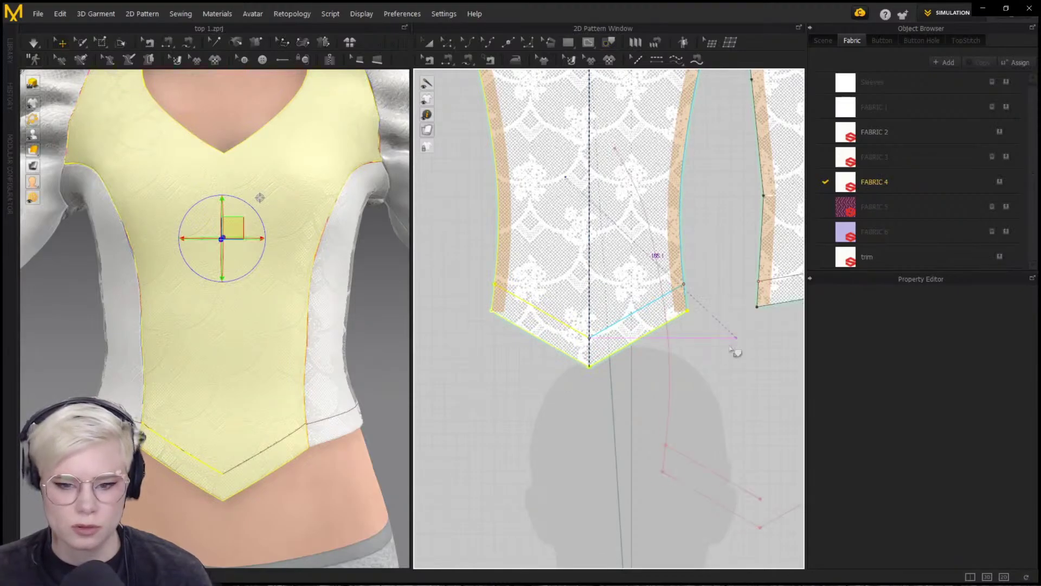
Outline half of the centre-front hem band as a new polygon pattern and place it above the bodice
{"action": "scroll", "coordinate": [491, 283], "scroll_direction": "up", "scroll_amount": 3}
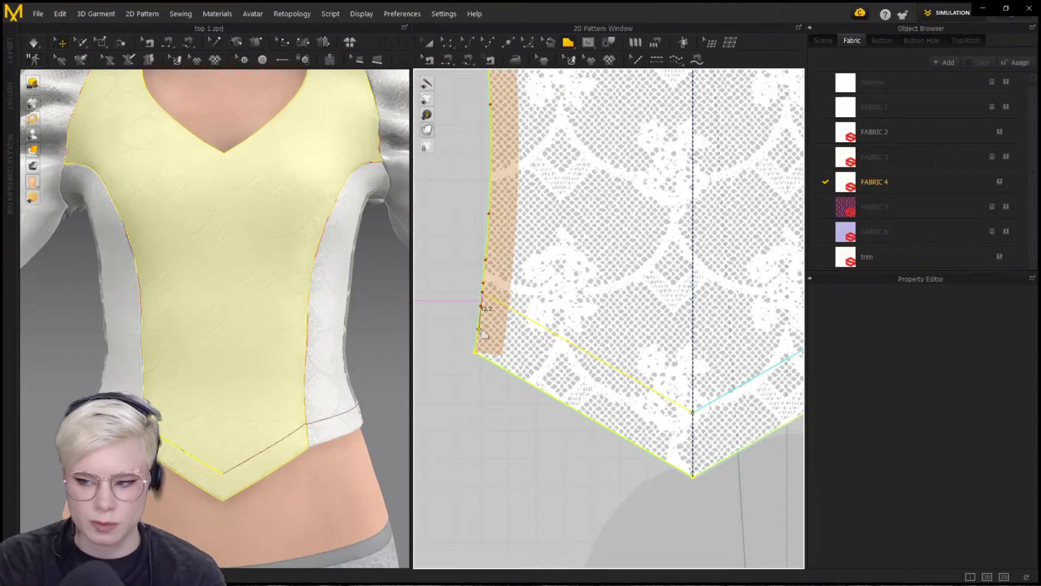
{"action": "left_click", "coordinate": [482, 294]}
{"action": "scroll", "coordinate": [546, 396], "scroll_direction": "down", "scroll_amount": 10}
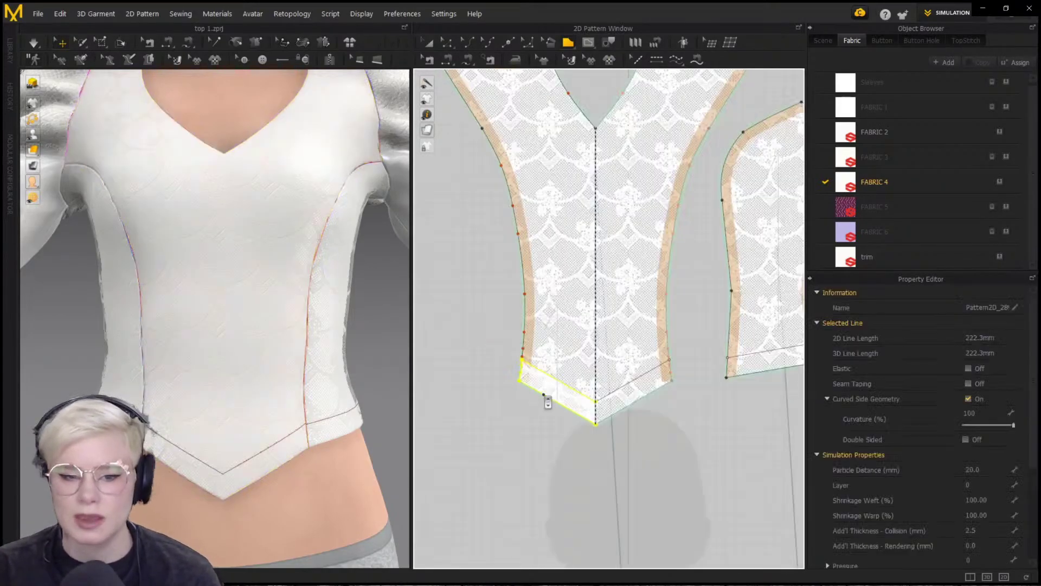
{"action": "left_click_drag", "start_coordinate": [546, 304], "coordinate": [541, 173]}
{"action": "middle_click_drag", "start_coordinate": [541, 172], "coordinate": [541, 274]}
{"action": "scroll", "coordinate": [644, 402], "scroll_direction": "up", "scroll_amount": 4}
{"action": "middle_click_drag", "start_coordinate": [645, 403], "coordinate": [622, 336]}
{"action": "scroll", "coordinate": [638, 420], "scroll_direction": "down", "scroll_amount": 5}
{"action": "scroll", "coordinate": [547, 236], "scroll_direction": "up", "scroll_amount": 3}
{"action": "middle_click_drag", "start_coordinate": [547, 236], "coordinate": [588, 242]}
{"action": "scroll", "coordinate": [617, 247], "scroll_direction": "down", "scroll_amount": 4}
Make linked mirrored copies of the four hem band pieces and arrange the centre-front and side-front bands in sequence
{"action": "left_click_drag", "start_coordinate": [483, 203], "coordinate": [793, 262]}
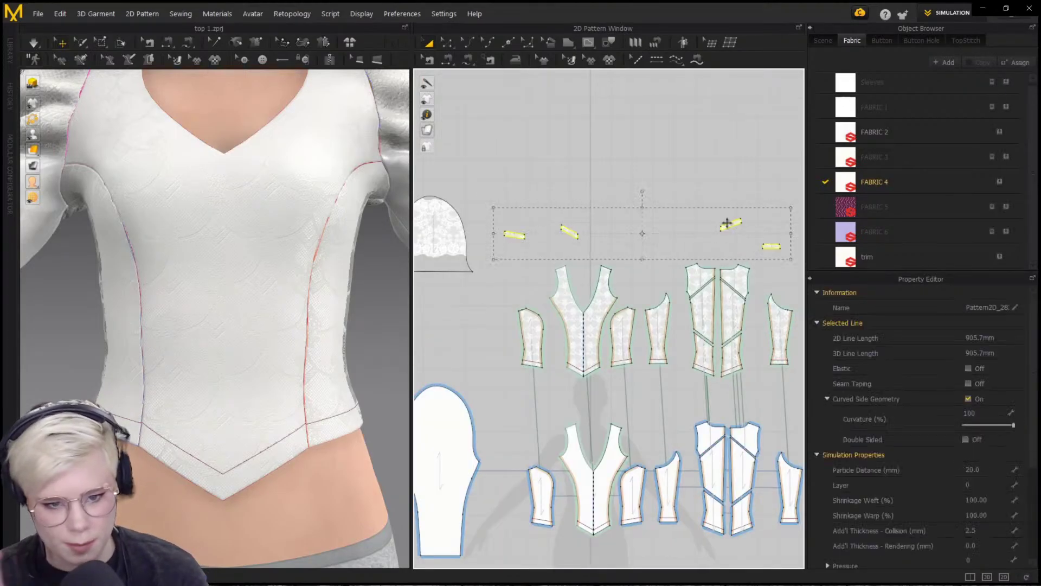
{"action": "right_click", "coordinate": [731, 223]}
{"action": "left_click", "coordinate": [799, 112]}
{"action": "left_click", "coordinate": [616, 183]}
{"action": "scroll", "coordinate": [588, 228], "scroll_direction": "up", "scroll_amount": 3}
{"action": "left_click_drag", "start_coordinate": [718, 167], "coordinate": [621, 218]}
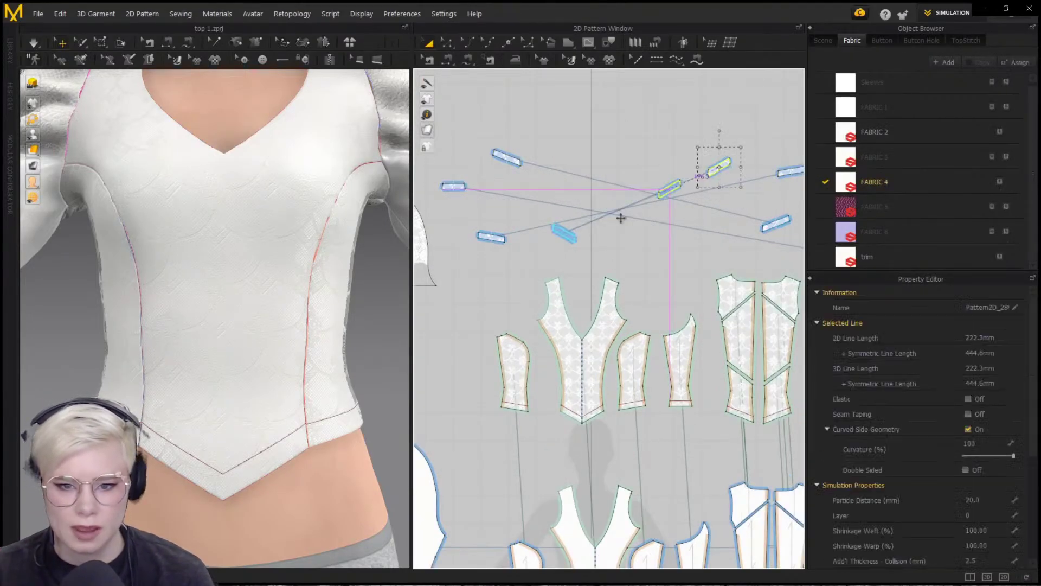
{"action": "scroll", "coordinate": [503, 238], "scroll_direction": "up", "scroll_amount": 3}
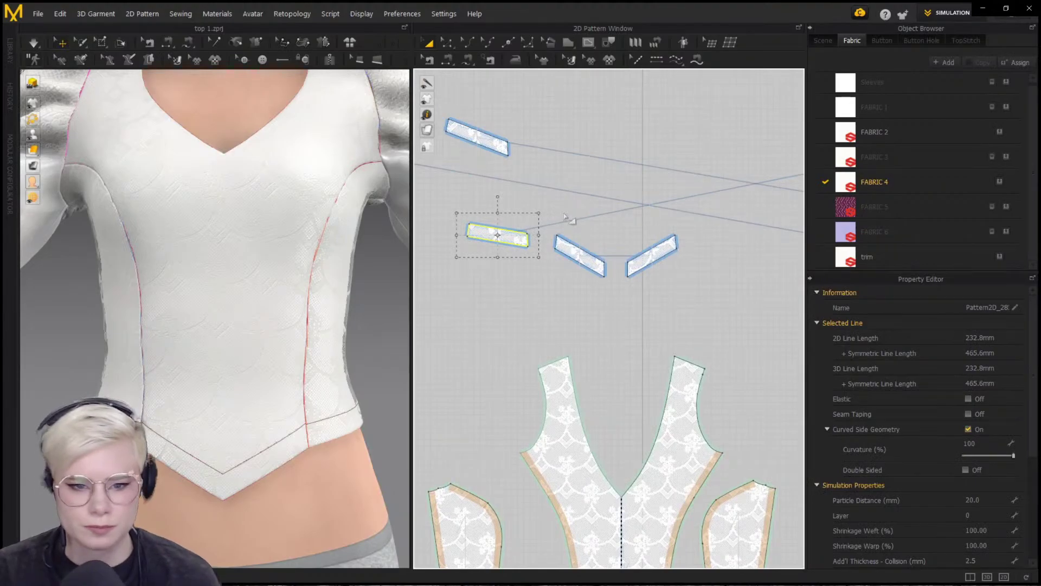
{"action": "key", "text": "b"}
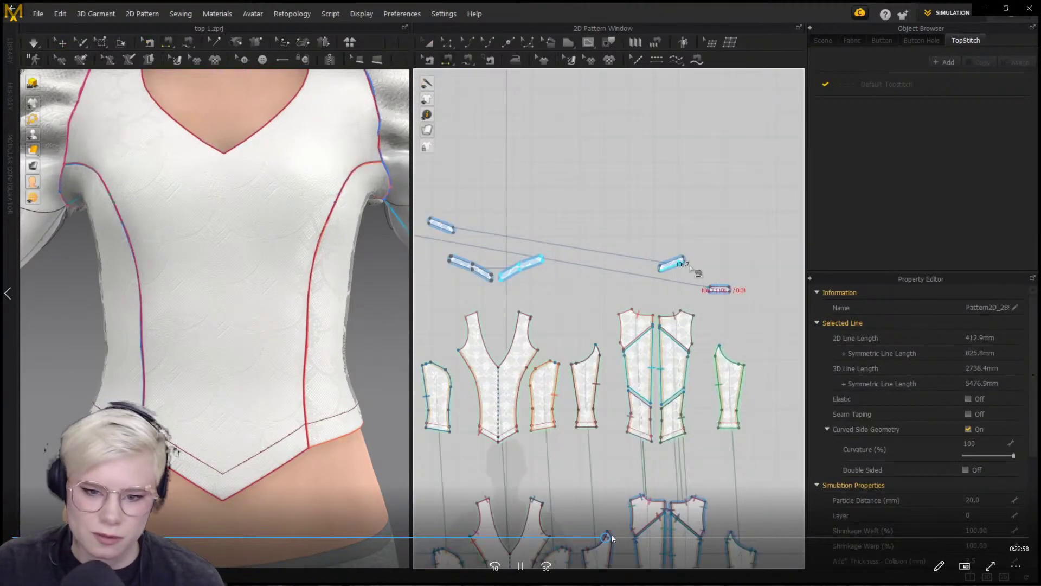
{"action": "left_click", "coordinate": [614, 538]}
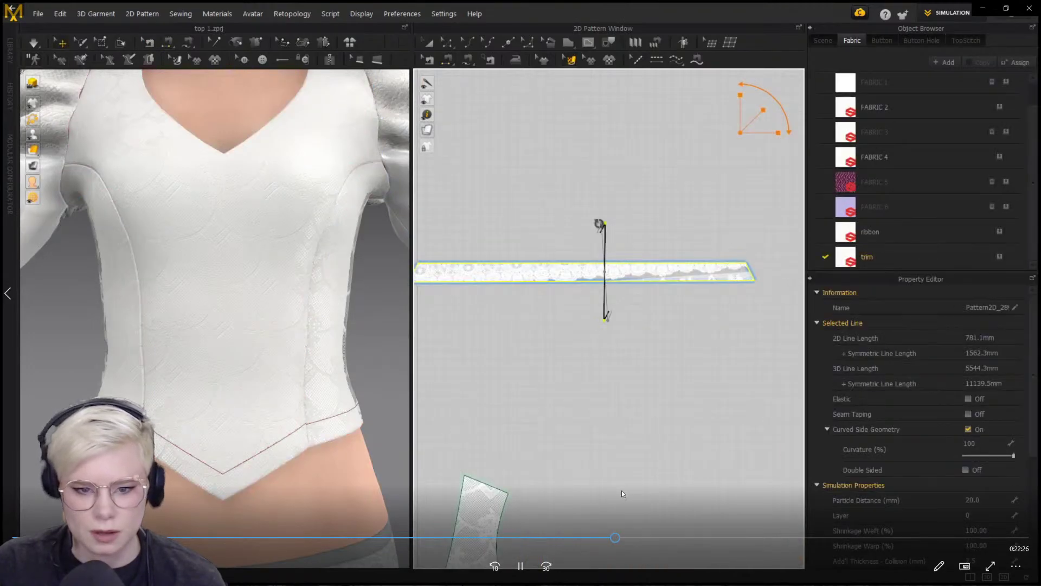
{"action": "left_click", "coordinate": [613, 537]}
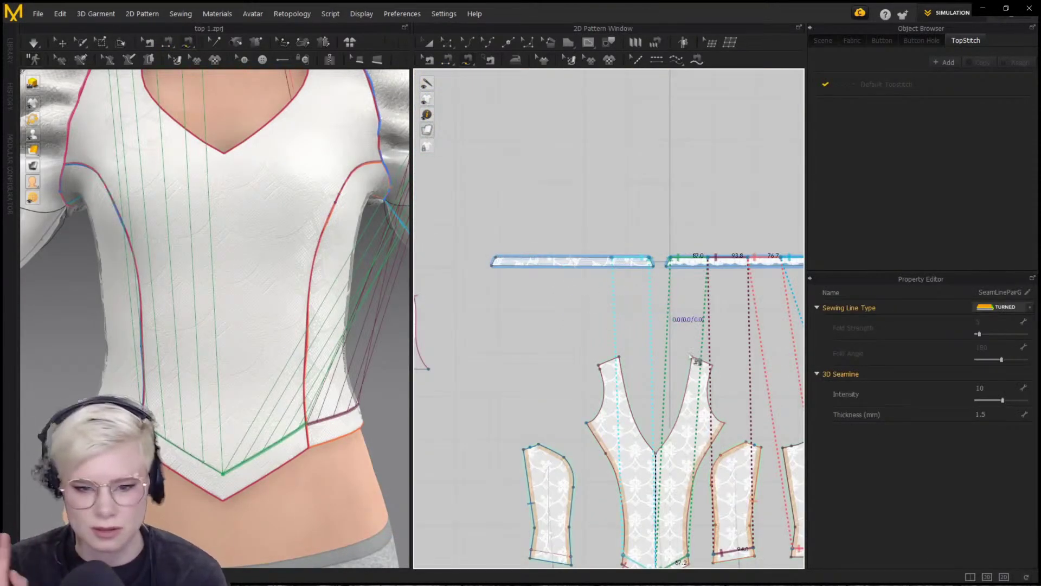
Line up the two lace trim strips side by side and sew their facing short ends together
{"action": "left_click_drag", "start_coordinate": [527, 201], "coordinate": [671, 198]}
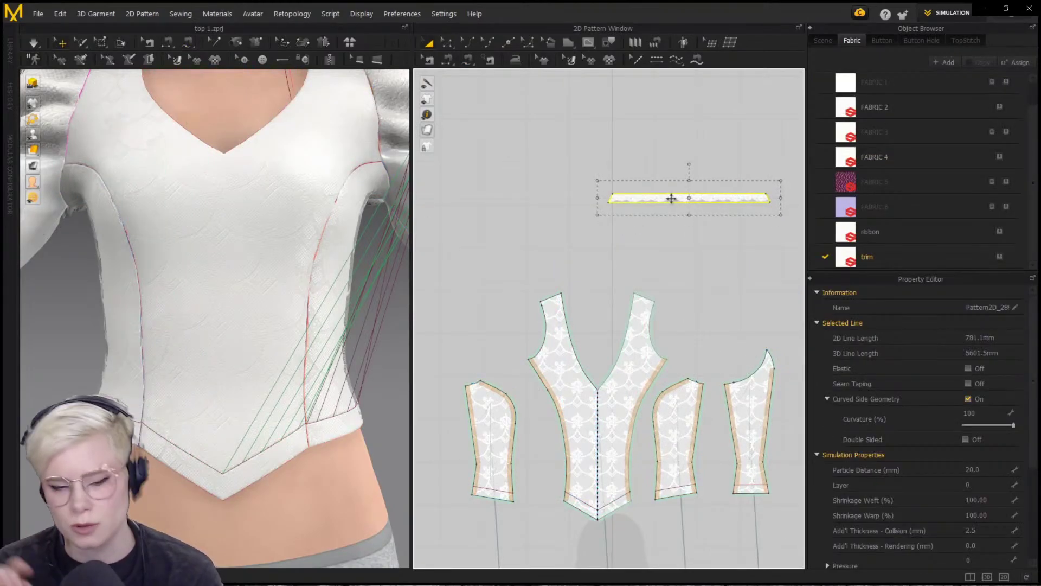
{"action": "left_click", "coordinate": [501, 199]}
{"action": "key", "text": "b"}
{"action": "key", "text": "n"}
{"action": "left_click", "coordinate": [580, 202]}
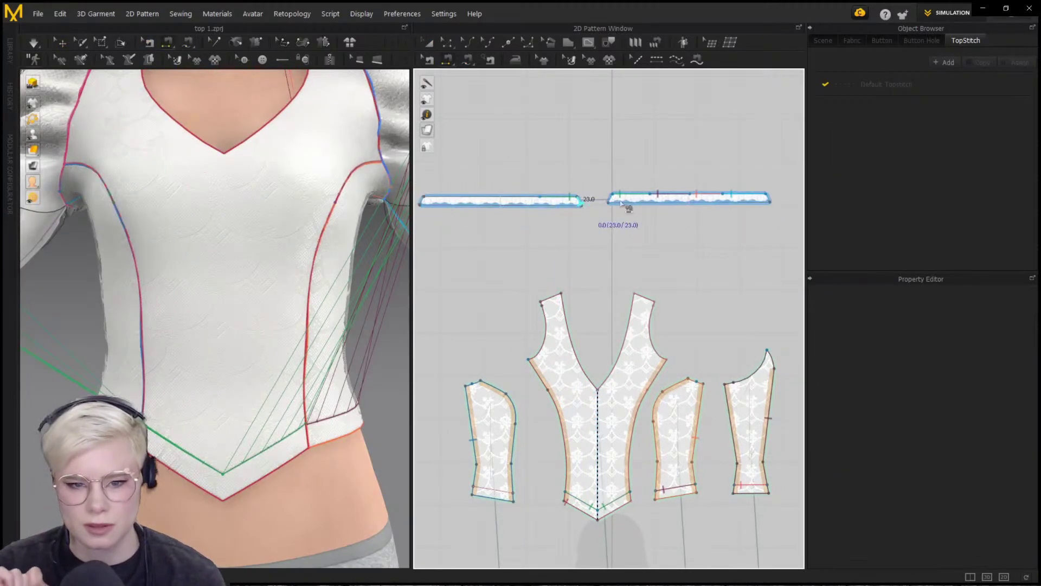
Sew the unsewn part of the trim strip's upper edge to the hem lines of the side-front, side and back pieces
{"action": "key", "text": "m"}
{"action": "left_click", "coordinate": [539, 197]}
{"action": "left_click", "coordinate": [423, 197]}
{"action": "middle_click_drag", "start_coordinate": [524, 360], "coordinate": [531, 284]}
{"action": "left_click", "coordinate": [520, 412], "text": "shift"}
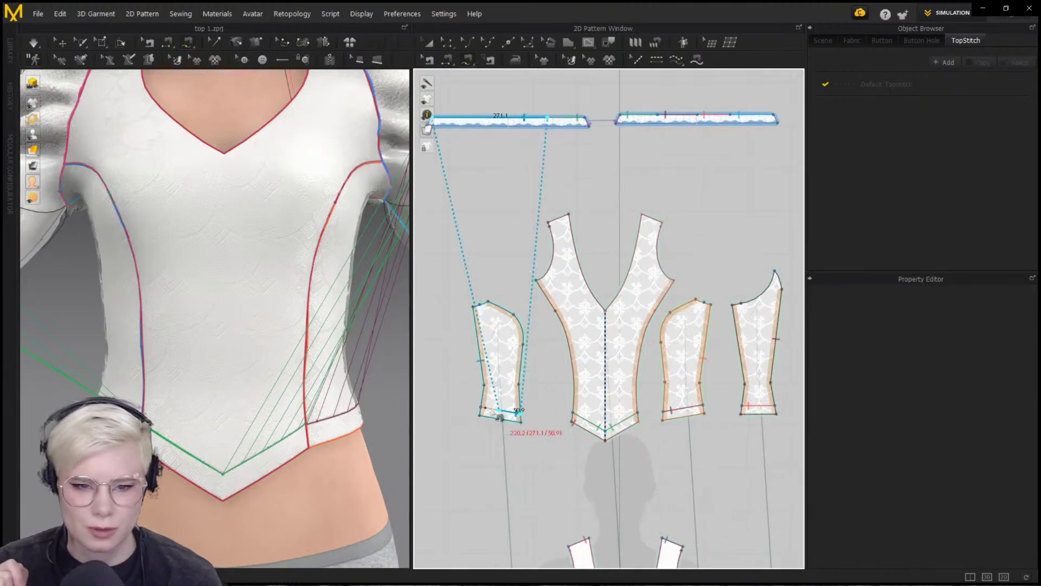
{"action": "left_click", "coordinate": [480, 407], "text": "shift"}
{"action": "scroll", "coordinate": [623, 410], "scroll_direction": "down", "scroll_amount": 1}
{"action": "middle_click_drag", "start_coordinate": [637, 413], "coordinate": [490, 400]}
{"action": "scroll", "coordinate": [441, 389], "scroll_direction": "down", "scroll_amount": 1}
{"action": "scroll", "coordinate": [744, 395], "scroll_direction": "up", "scroll_amount": 4}
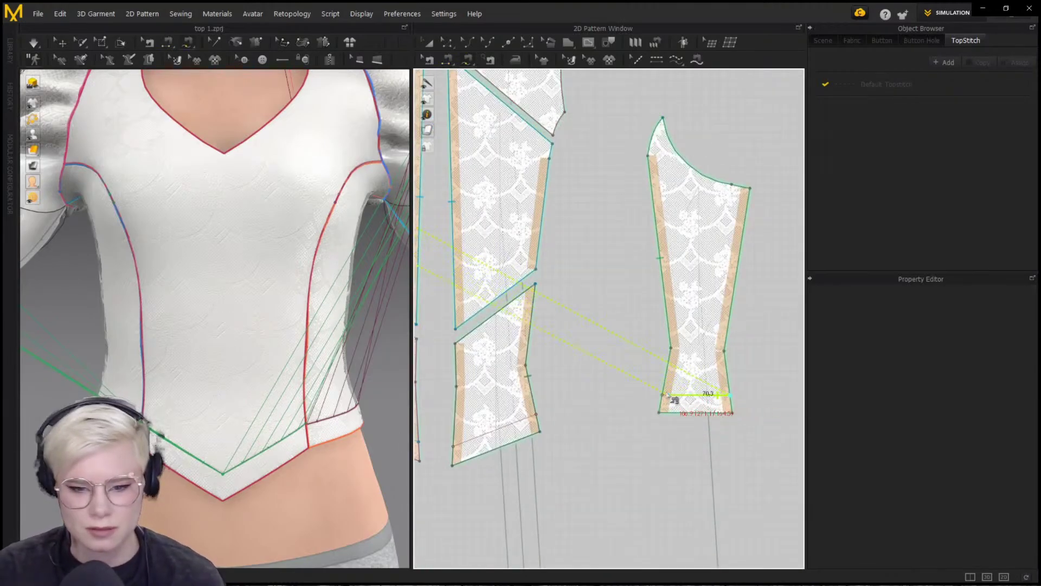
{"action": "left_click", "coordinate": [455, 446], "text": "shift"}
{"action": "scroll", "coordinate": [577, 398], "scroll_direction": "down", "scroll_amount": 3}
{"action": "middle_click_drag", "start_coordinate": [576, 399], "coordinate": [709, 401]}
{"action": "scroll", "coordinate": [597, 390], "scroll_direction": "down", "scroll_amount": 2}
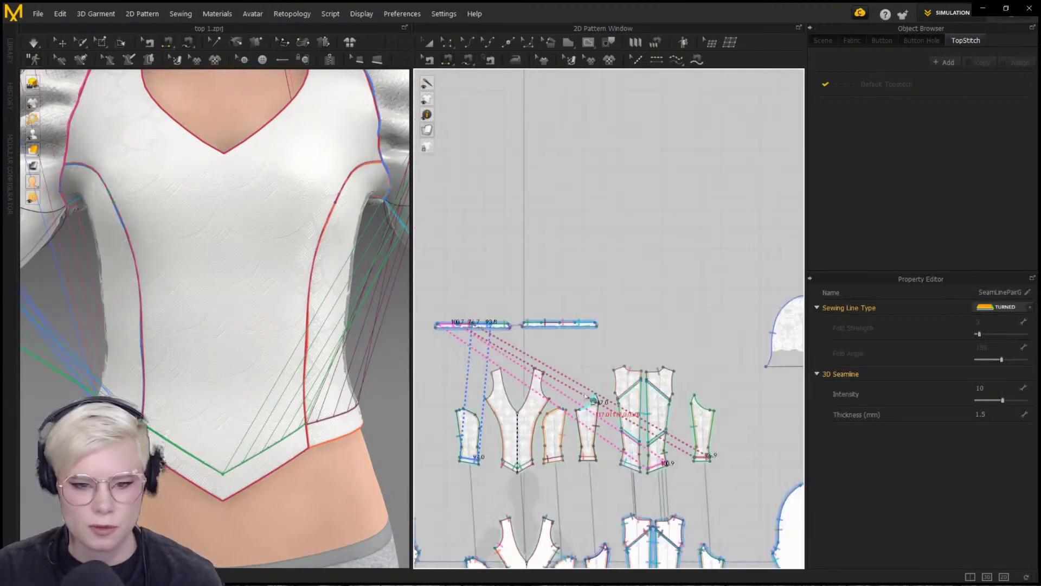
Sew the outer short ends of the two trim strips together to close the trim at the back
{"action": "scroll", "coordinate": [543, 352], "scroll_direction": "up", "scroll_amount": 2}
{"action": "key", "text": "n"}
{"action": "left_click", "coordinate": [654, 297]}
{"action": "middle_click_drag", "start_coordinate": [467, 320], "coordinate": [678, 334]}
{"action": "left_click", "coordinate": [559, 312]}
{"action": "scroll", "coordinate": [260, 217], "scroll_direction": "down", "scroll_amount": 8}
Bring both lace trim strips onto the bodice's pointed hem in the 3D view
{"action": "middle_click_drag", "start_coordinate": [238, 195], "coordinate": [244, 374]}
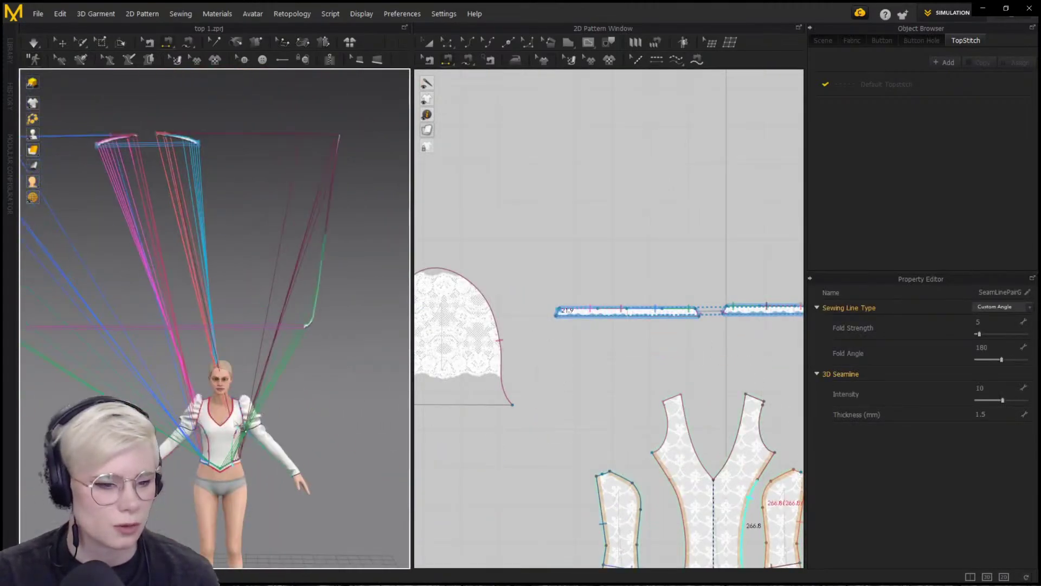
{"action": "key", "text": "a"}
{"action": "left_click", "coordinate": [586, 312]}
{"action": "right_click", "coordinate": [176, 136]}
{"action": "left_click", "coordinate": [209, 501]}
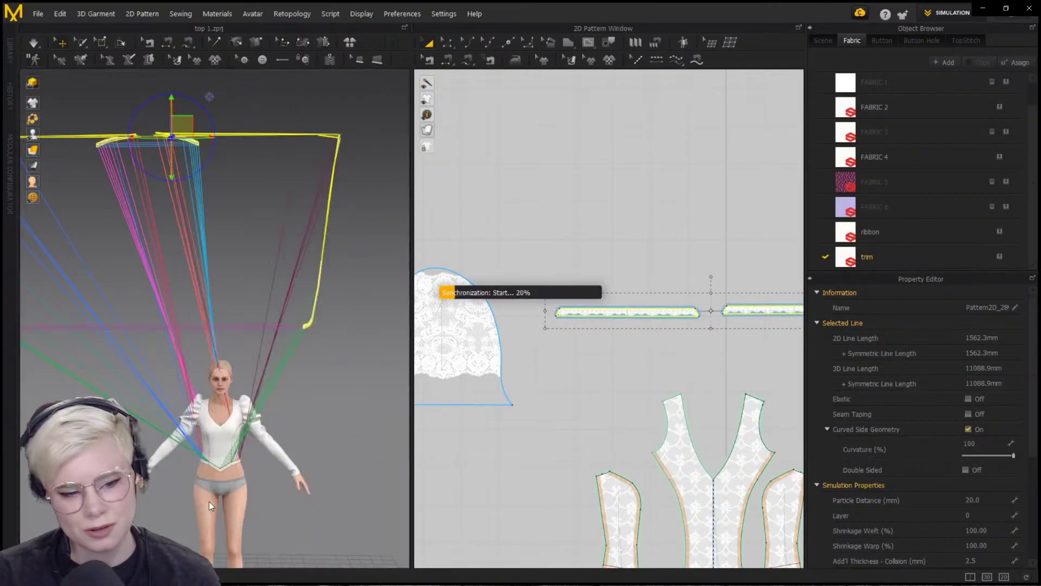
{"action": "scroll", "coordinate": [216, 472], "scroll_direction": "up", "scroll_amount": 8}
{"action": "scroll", "coordinate": [303, 371], "scroll_direction": "up", "scroll_amount": 4}
{"action": "scroll", "coordinate": [677, 341], "scroll_direction": "up", "scroll_amount": 6}
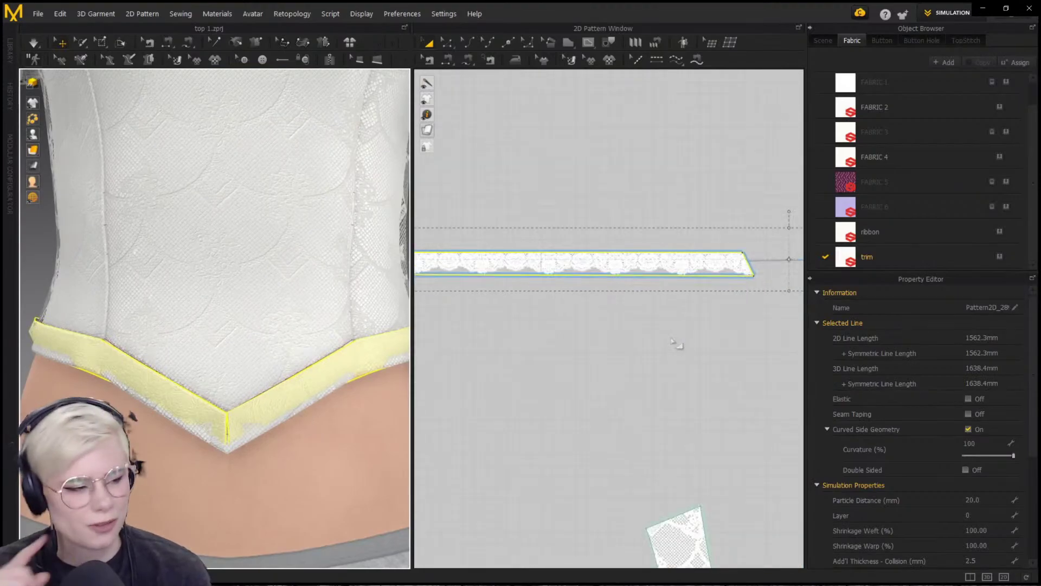
Simulate the garment so the lace trim drapes around the bodice hem
{"action": "scroll", "coordinate": [679, 344], "scroll_direction": "down", "scroll_amount": 8}
{"action": "middle_click_drag", "start_coordinate": [699, 363], "coordinate": [564, 304]}
{"action": "left_click_drag", "start_coordinate": [558, 280], "coordinate": [566, 324]}
{"action": "key", "text": "ctrl+z"}
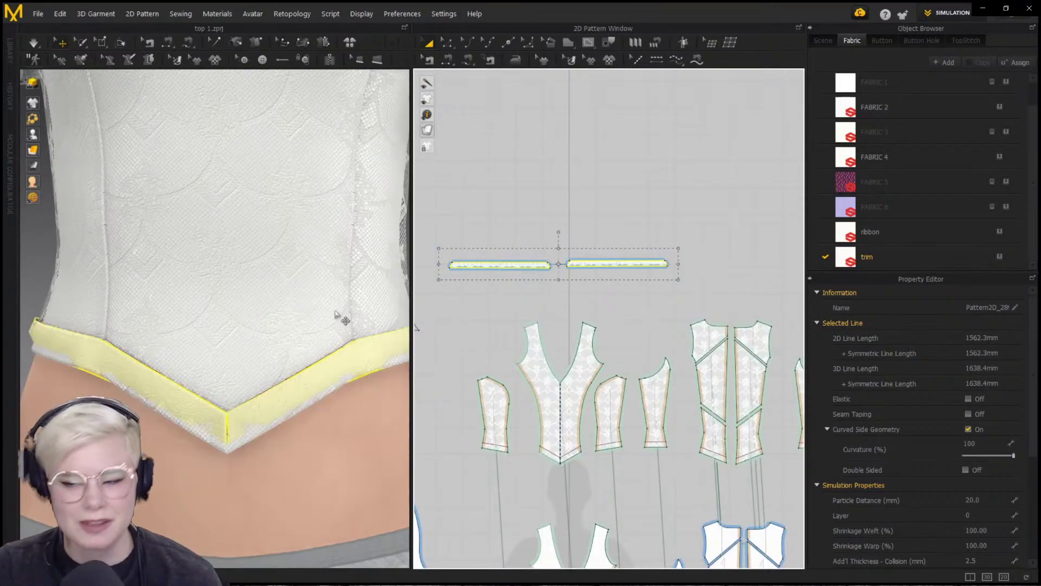
{"action": "key", "text": "space"}
Cut the lace centre-front and side-front pieces and one side of the back along their hem lines
{"action": "scroll", "coordinate": [574, 458], "scroll_direction": "up", "scroll_amount": 5}
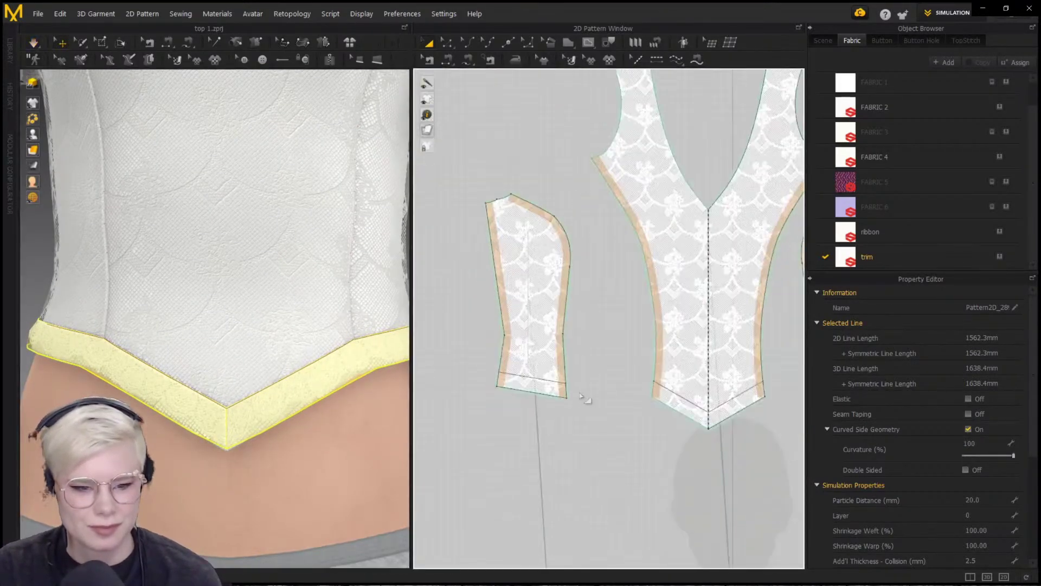
{"action": "left_click", "coordinate": [552, 381]}
{"action": "left_click", "coordinate": [696, 405], "text": "shift"}
{"action": "middle_click_drag", "start_coordinate": [696, 405], "coordinate": [482, 389]}
{"action": "scroll", "coordinate": [481, 388], "scroll_direction": "down", "scroll_amount": 1}
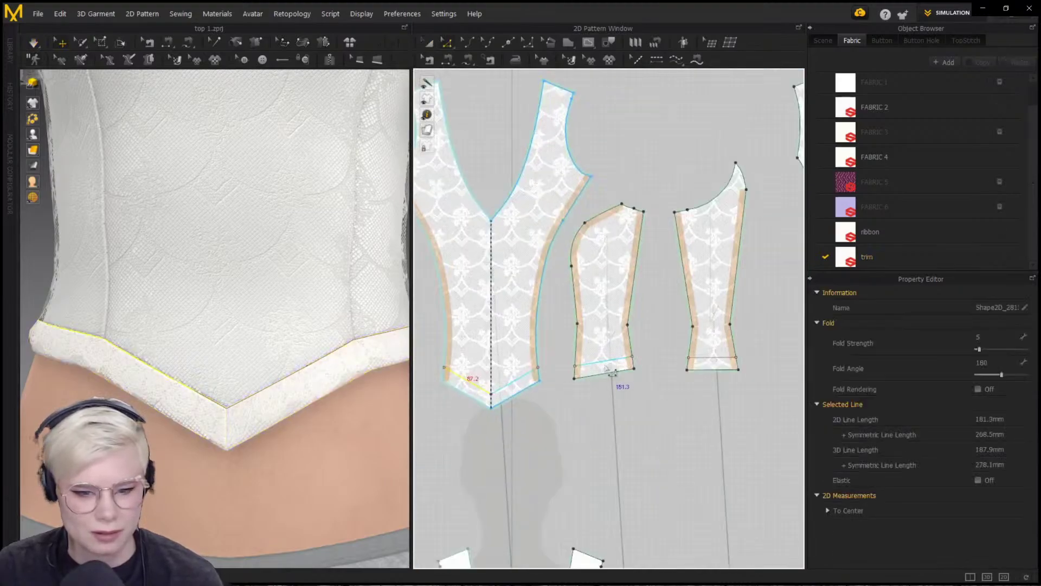
{"action": "middle_click_drag", "start_coordinate": [634, 371], "coordinate": [464, 376]}
{"action": "scroll", "coordinate": [463, 377], "scroll_direction": "down", "scroll_amount": 2}
{"action": "left_click", "coordinate": [640, 385], "text": "shift"}
{"action": "left_click", "coordinate": [583, 448]}
{"action": "scroll", "coordinate": [583, 439], "scroll_direction": "down", "scroll_amount": 4}
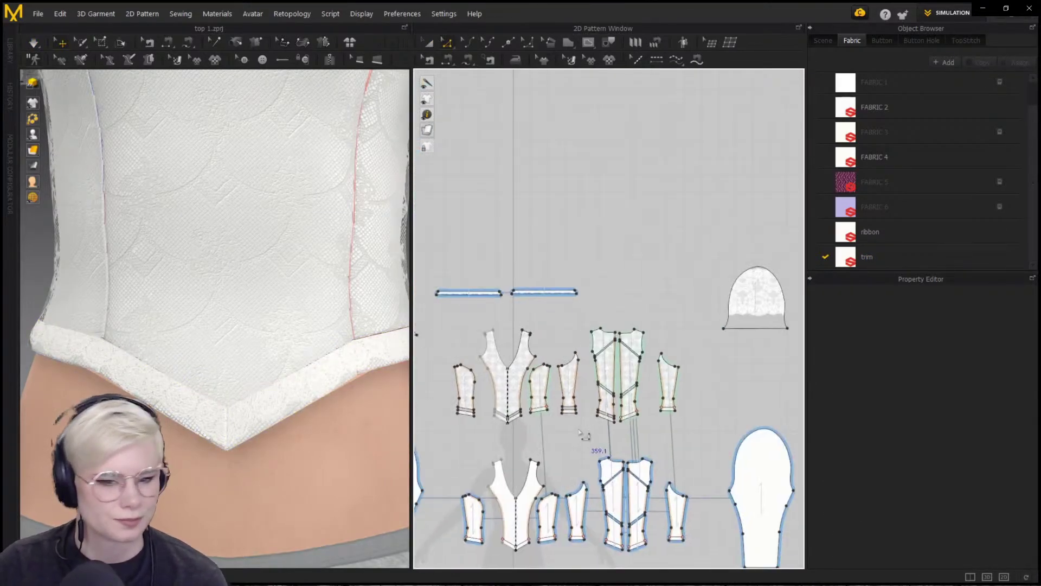
Cut the remaining back and side lace pieces along their hem lines and select their cut-off bands
{"action": "scroll", "coordinate": [645, 407], "scroll_direction": "up", "scroll_amount": 4}
{"action": "left_click", "coordinate": [615, 433]}
{"action": "left_click", "coordinate": [711, 420], "text": "shift"}
{"action": "right_click", "coordinate": [710, 421]}
{"action": "left_click", "coordinate": [749, 315]}
{"action": "key", "text": "a"}
{"action": "left_click", "coordinate": [627, 437], "text": "shift"}
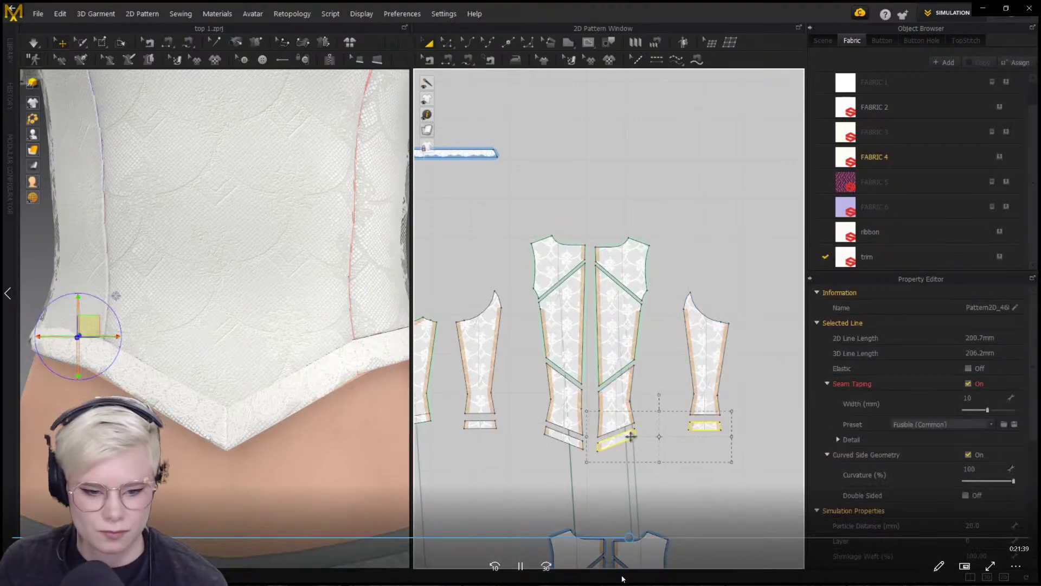
{"action": "middle_click_drag", "start_coordinate": [445, 420], "coordinate": [611, 405]}
{"action": "left_click", "coordinate": [638, 538]}
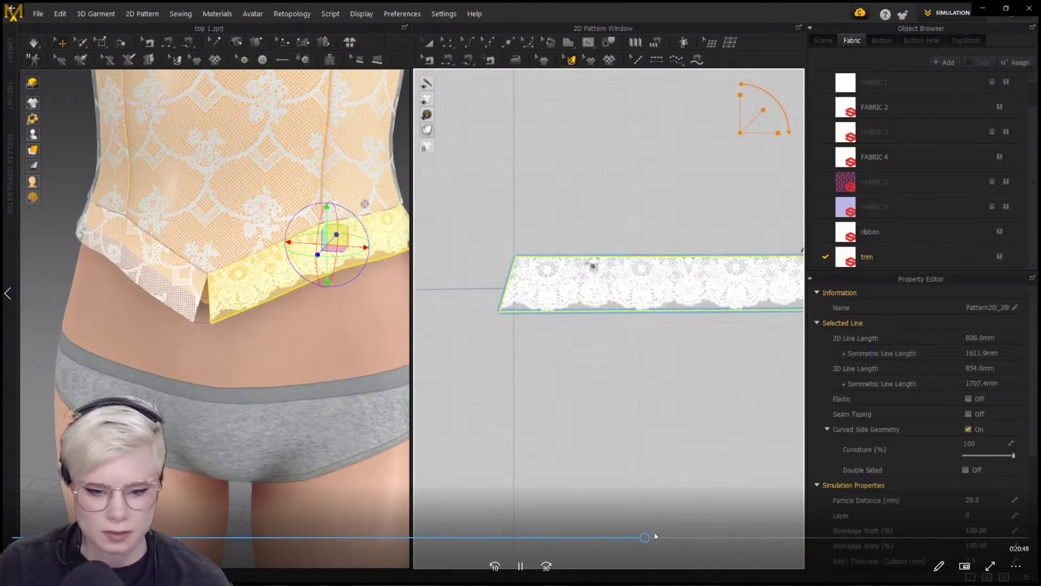
{"action": "left_click", "coordinate": [654, 537]}
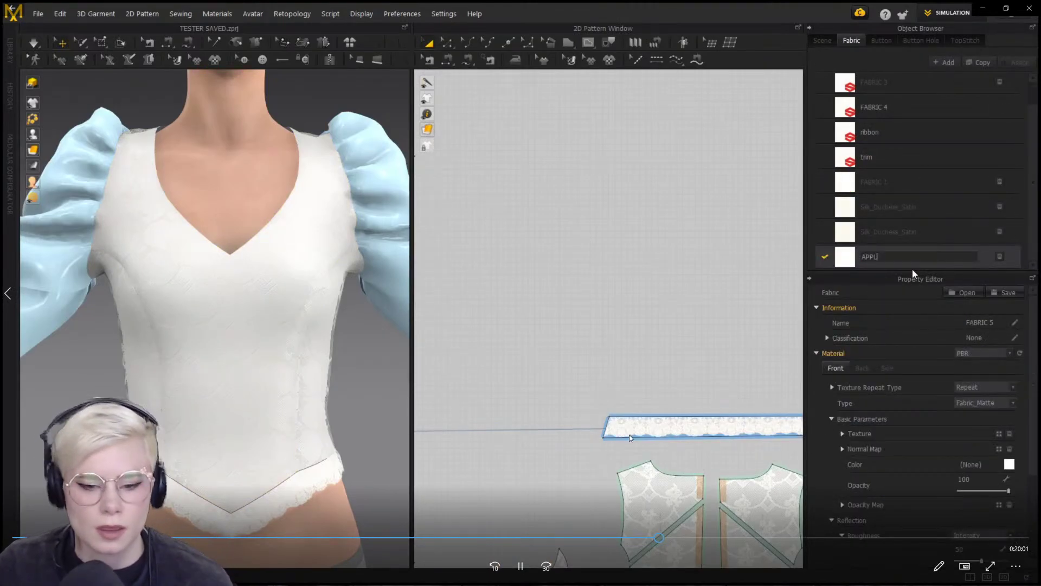
{"action": "left_click", "coordinate": [671, 539]}
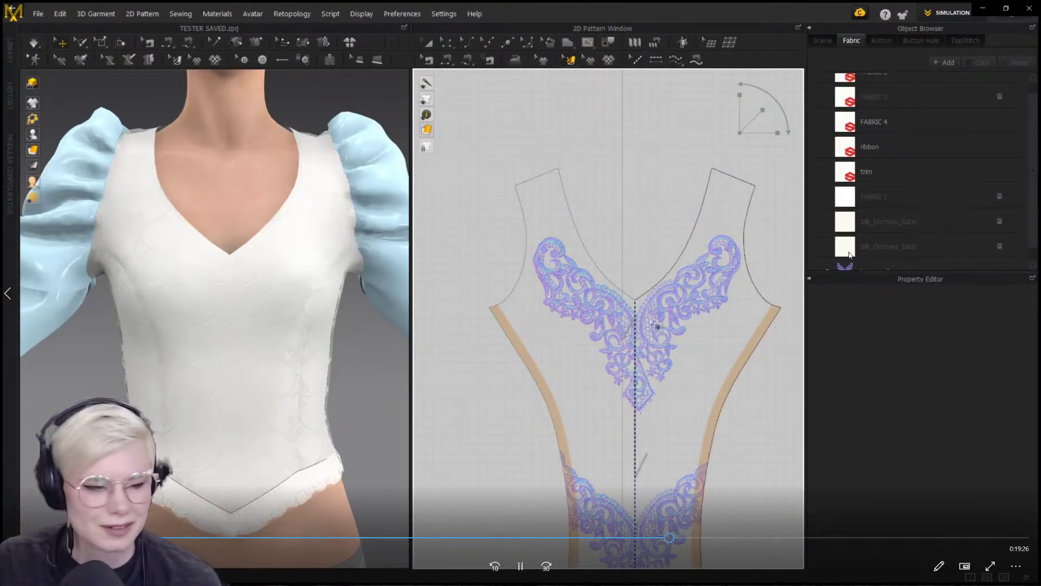
{"action": "left_click", "coordinate": [675, 538]}
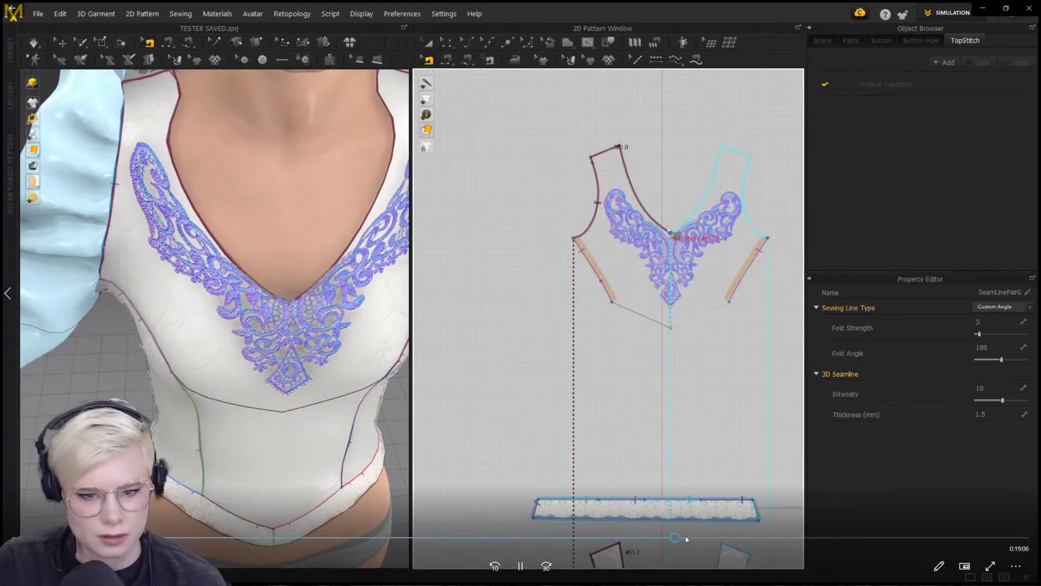
{"action": "left_click", "coordinate": [685, 538]}
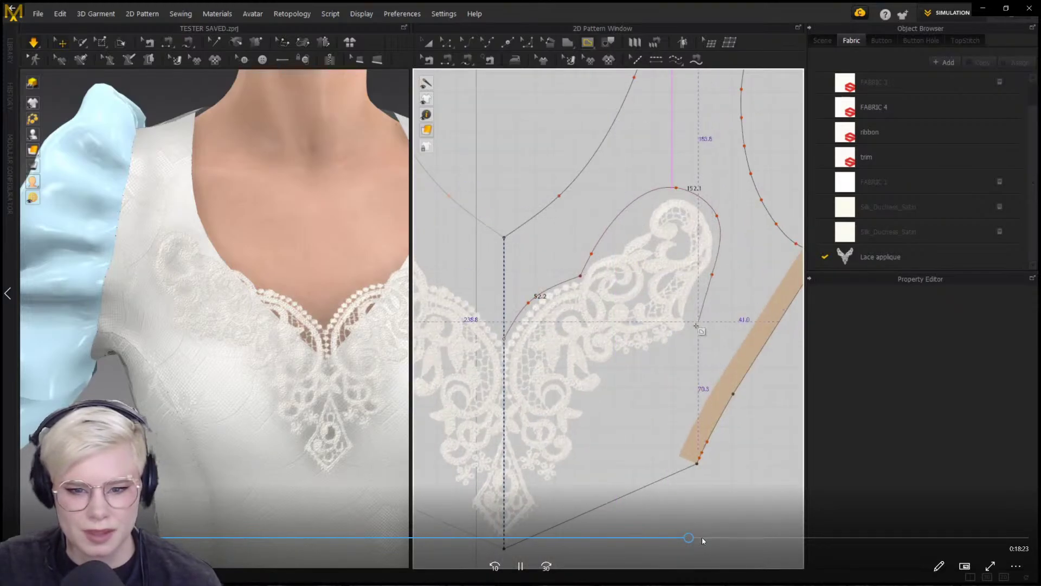
{"action": "left_click", "coordinate": [702, 537]}
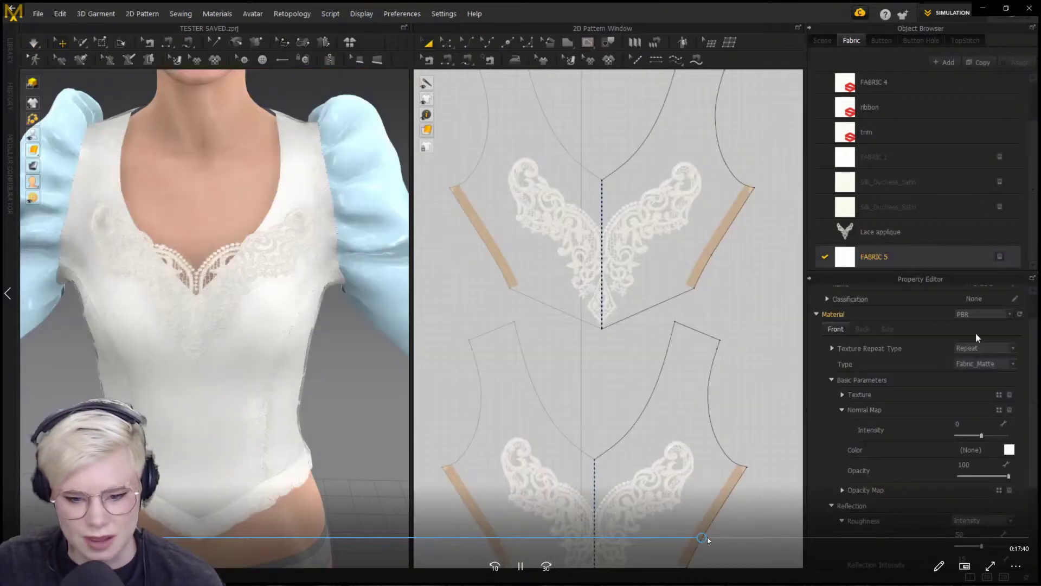
{"action": "left_click", "coordinate": [713, 537]}
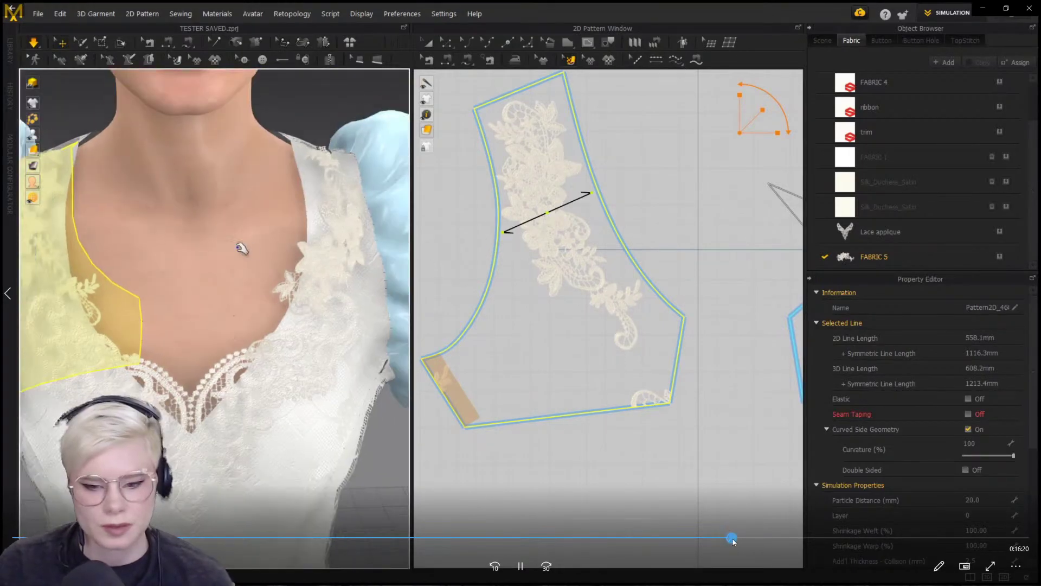
{"action": "left_click", "coordinate": [746, 541]}
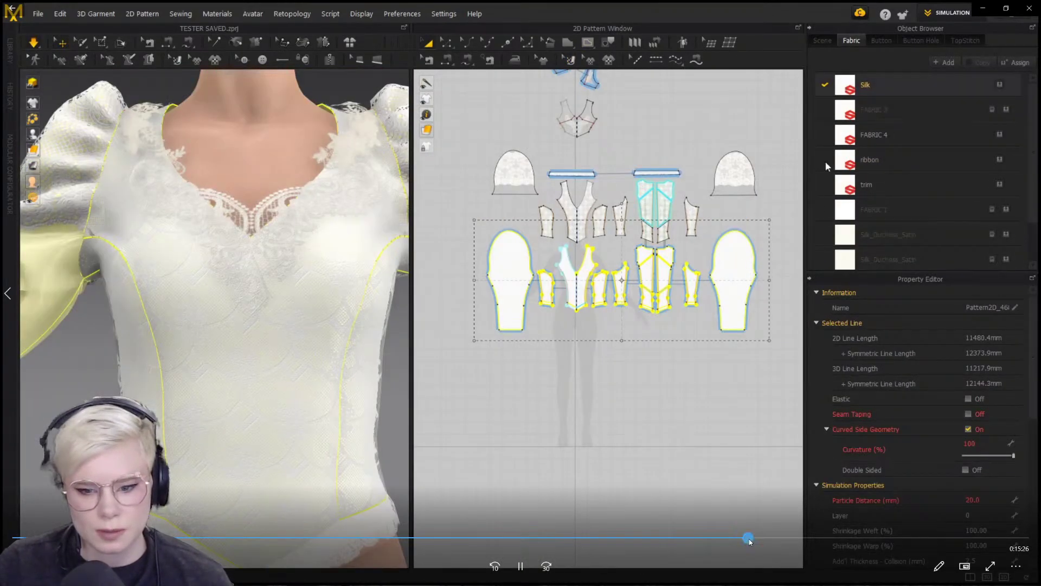
{"action": "left_click", "coordinate": [769, 539]}
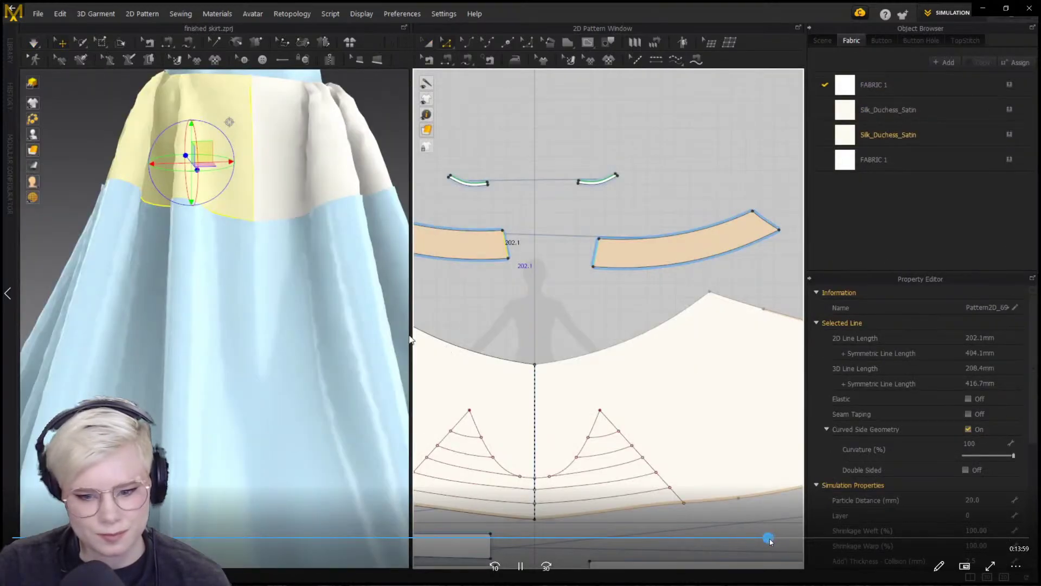
{"action": "left_click", "coordinate": [762, 538]}
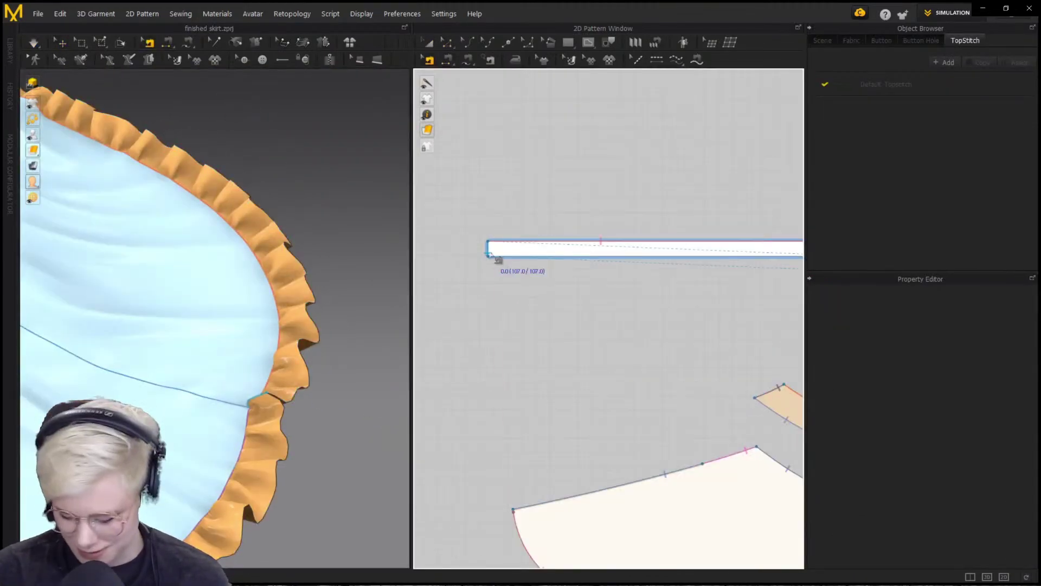
Unfold the train's long ruffle strip symmetrically across its short end edge and assign it a new fabric named Lace trim
{"action": "right_click", "coordinate": [488, 251]}
{"action": "left_click", "coordinate": [536, 300]}
{"action": "scroll", "coordinate": [640, 199], "scroll_direction": "down", "scroll_amount": 5}
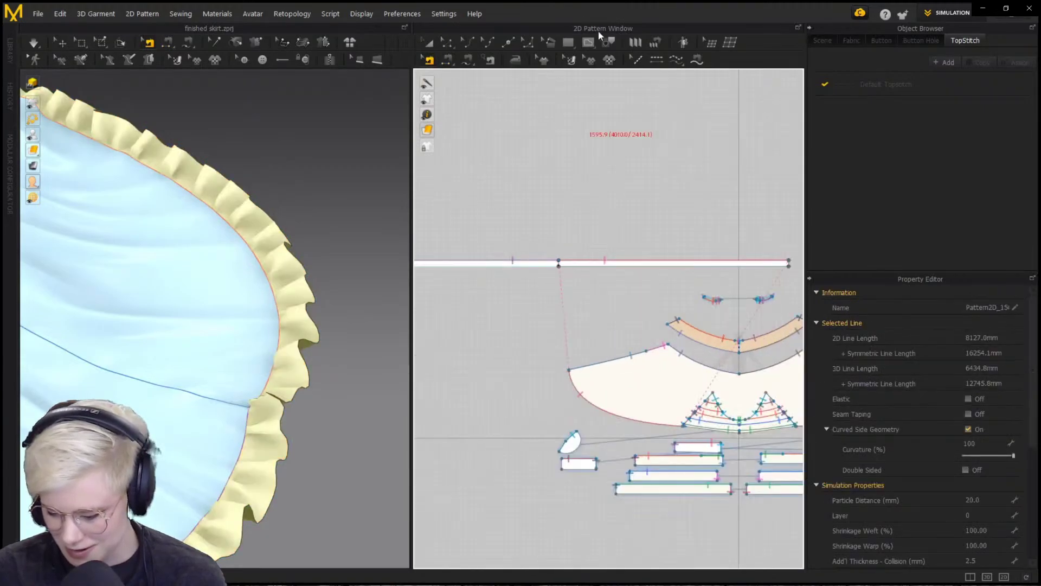
{"action": "left_click", "coordinate": [852, 41]}
{"action": "left_click", "coordinate": [862, 185]}
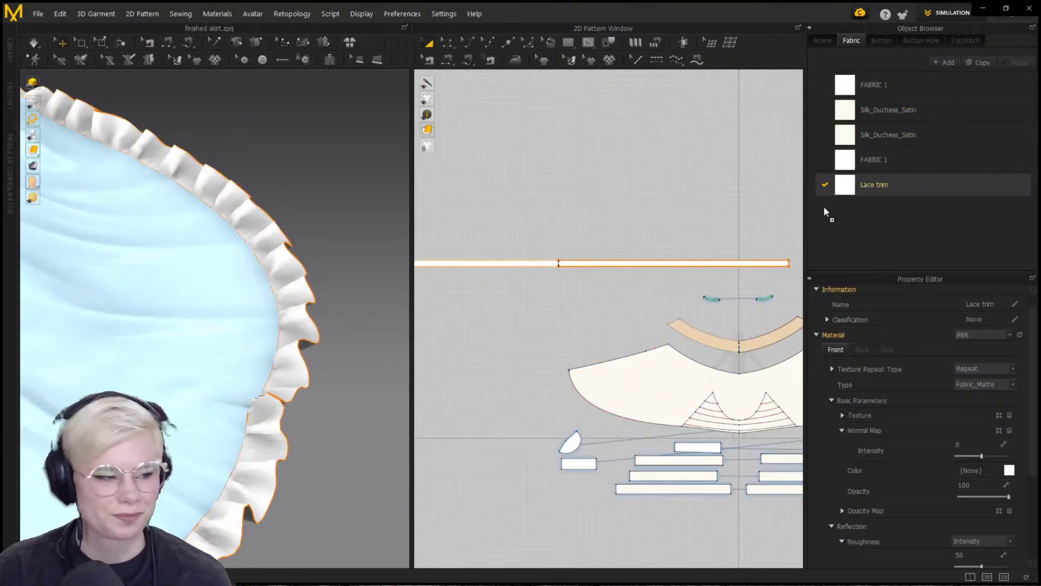
{"action": "left_click_drag", "start_coordinate": [824, 211], "coordinate": [776, 263]}
{"action": "left_click", "coordinate": [847, 187]}
Search the Substance library for "lace" and apply the floral lace substance to the Lace trim fabric
{"action": "left_click", "coordinate": [10, 50]}
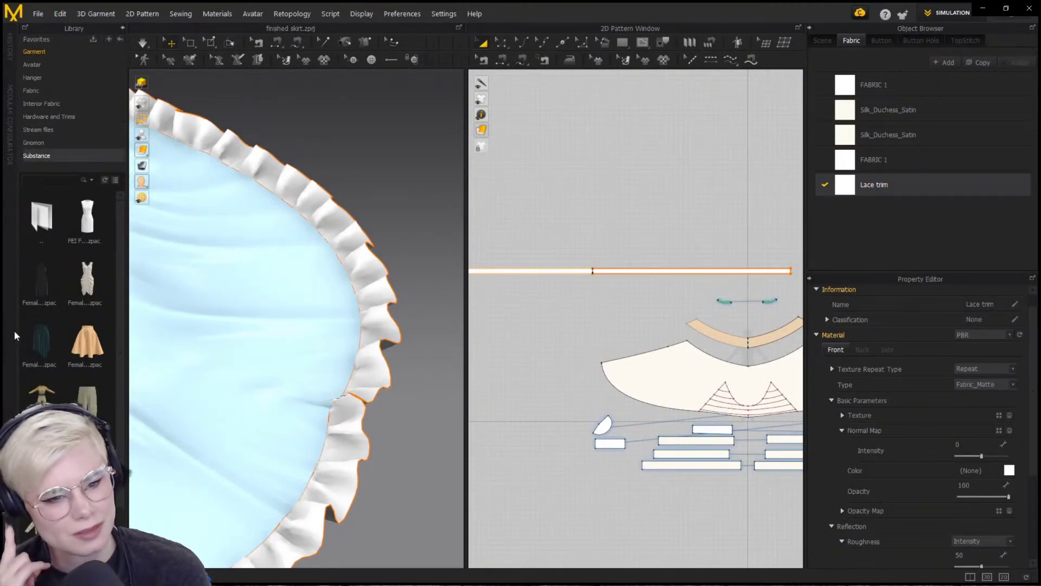
{"action": "left_click", "coordinate": [36, 155]}
{"action": "type", "text": "lace"}
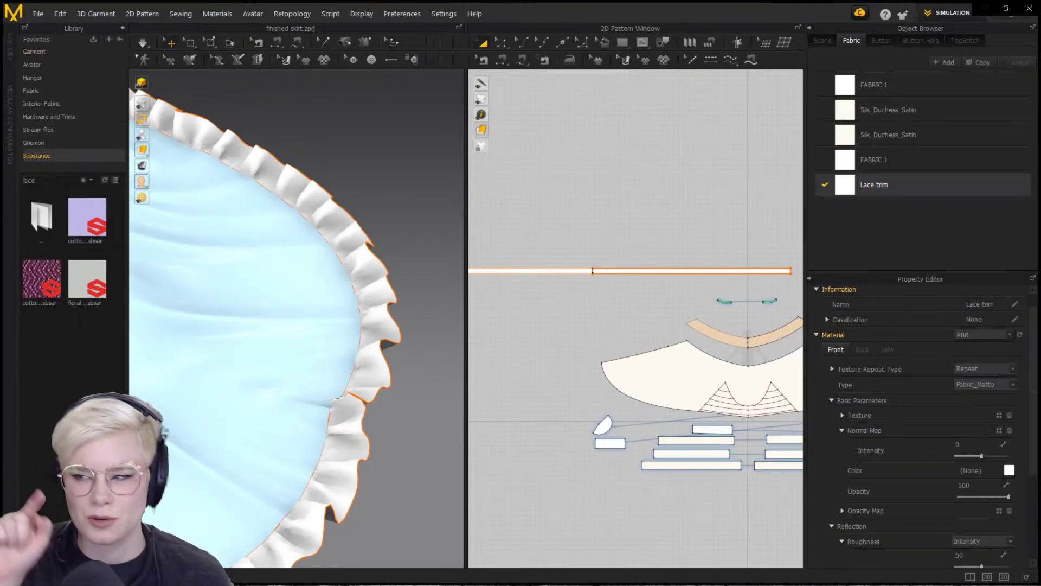
{"action": "left_click_drag", "start_coordinate": [850, 191], "coordinate": [851, 187]}
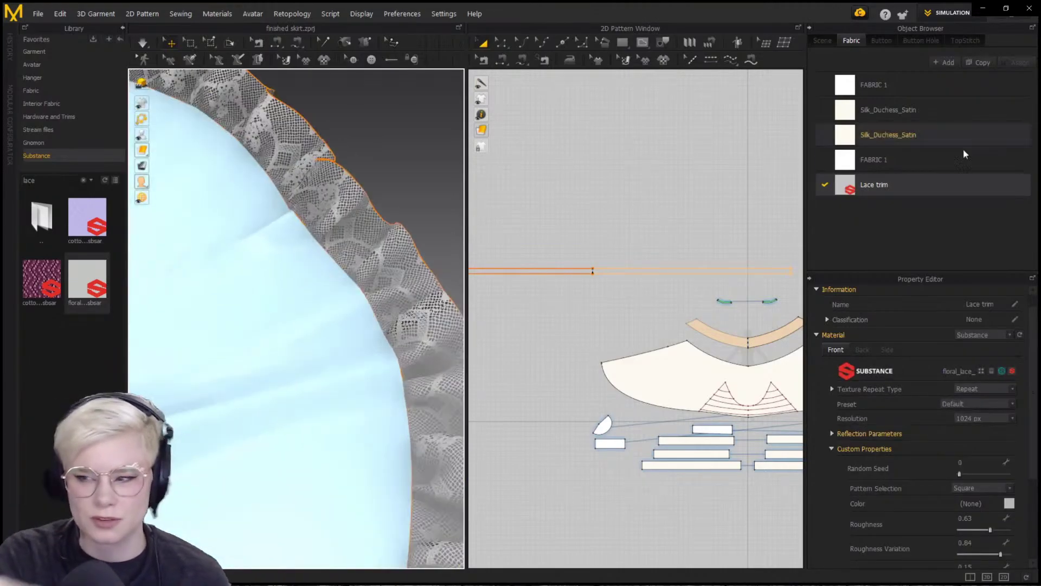
Set the Lace trim substance's Pattern Selection to Ribbon
{"action": "left_click", "coordinate": [1009, 488]}
{"action": "left_click", "coordinate": [978, 509]}
{"action": "scroll", "coordinate": [619, 309], "scroll_direction": "down", "scroll_amount": 2}
{"action": "scroll", "coordinate": [619, 309], "scroll_direction": "up", "scroll_amount": 8}
{"action": "left_click", "coordinate": [619, 310]}
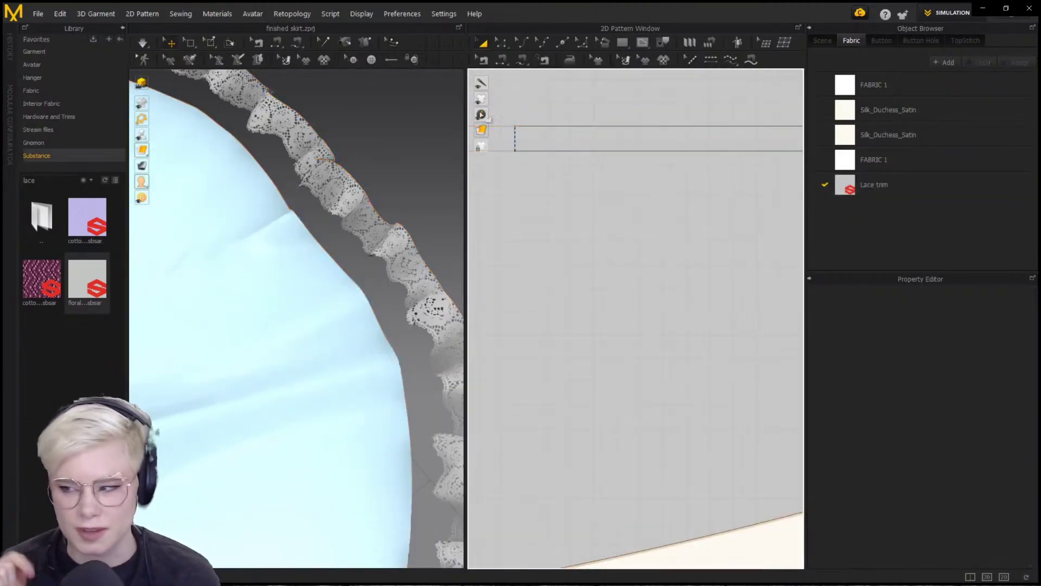
Show fabric textures on the 2D patterns and reposition the lace texture so it fills the width of the train's ruffle strip
{"action": "left_click", "coordinate": [122, 28]}
{"action": "left_click", "coordinate": [444, 130]}
{"action": "scroll", "coordinate": [534, 117], "scroll_direction": "down", "scroll_amount": 1}
{"action": "middle_click_drag", "start_coordinate": [545, 103], "coordinate": [560, 197]}
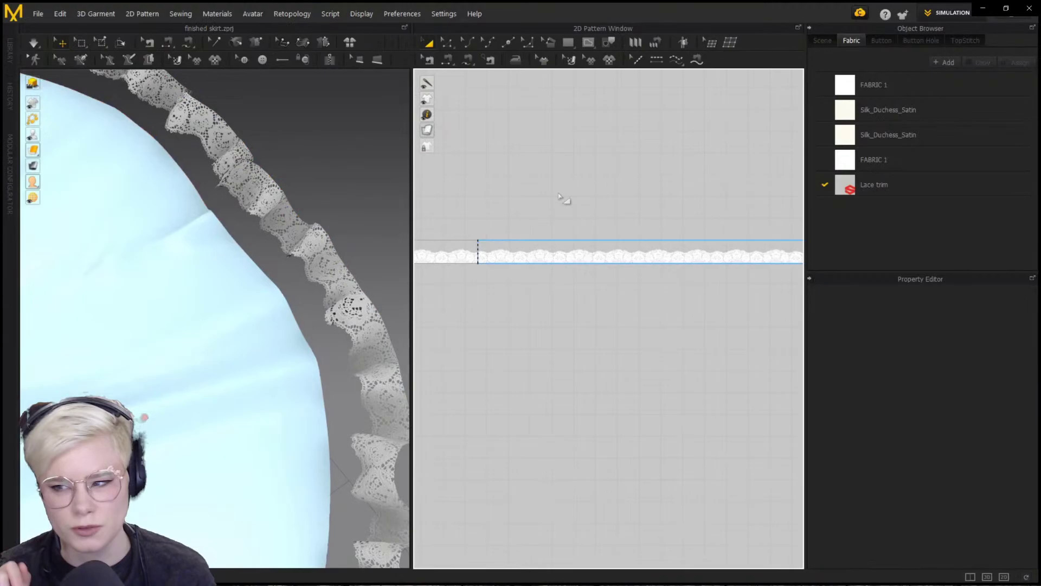
{"action": "left_click", "coordinate": [564, 261]}
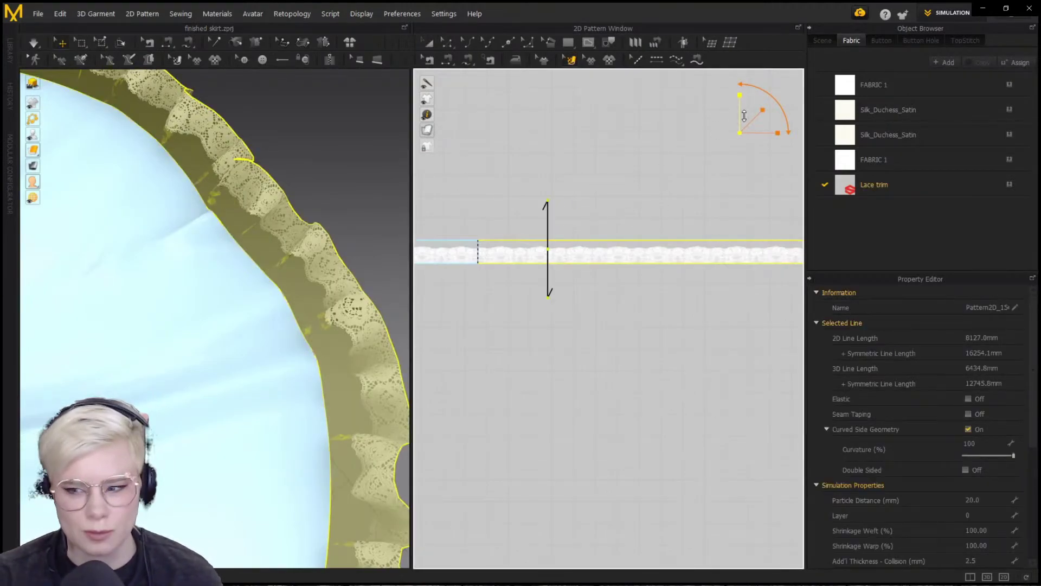
{"action": "left_click_drag", "start_coordinate": [547, 248], "coordinate": [512, 234]}
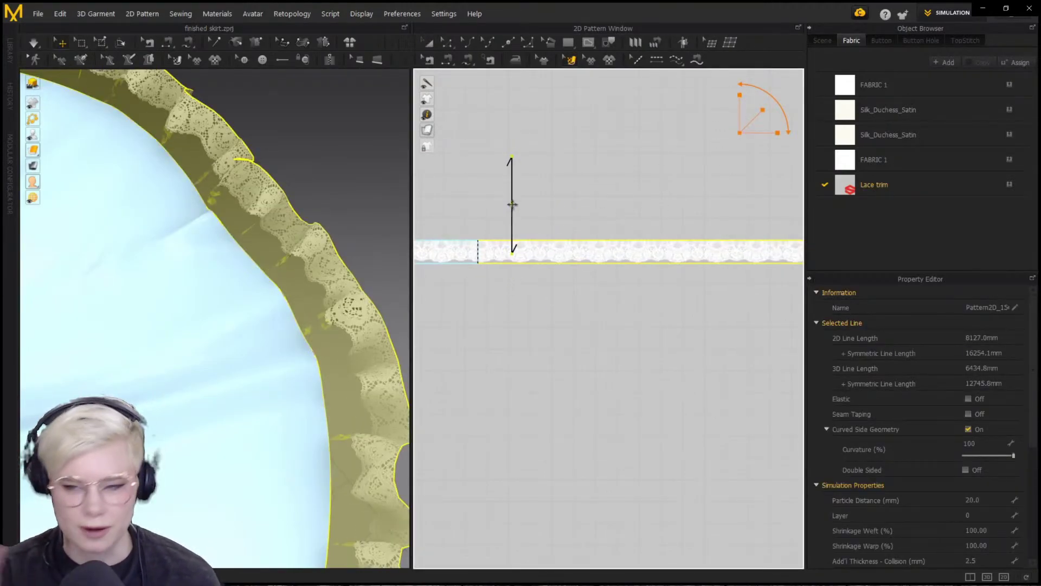
{"action": "scroll", "coordinate": [593, 330], "scroll_direction": "down", "scroll_amount": 5}
{"action": "middle_click_drag", "start_coordinate": [477, 320], "coordinate": [454, 316]}
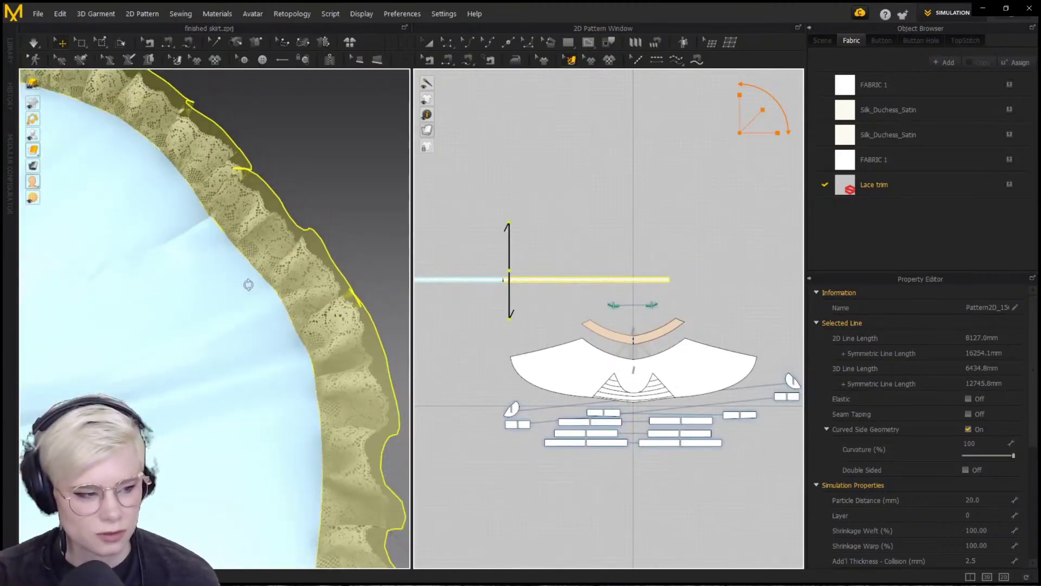
{"action": "scroll", "coordinate": [248, 283], "scroll_direction": "down", "scroll_amount": 5}
{"action": "left_click", "coordinate": [228, 309]}
{"action": "right_click_drag", "start_coordinate": [219, 311], "coordinate": [249, 360]}
{"action": "scroll", "coordinate": [249, 360], "scroll_direction": "up", "scroll_amount": 2}
{"action": "left_click", "coordinate": [874, 185]}
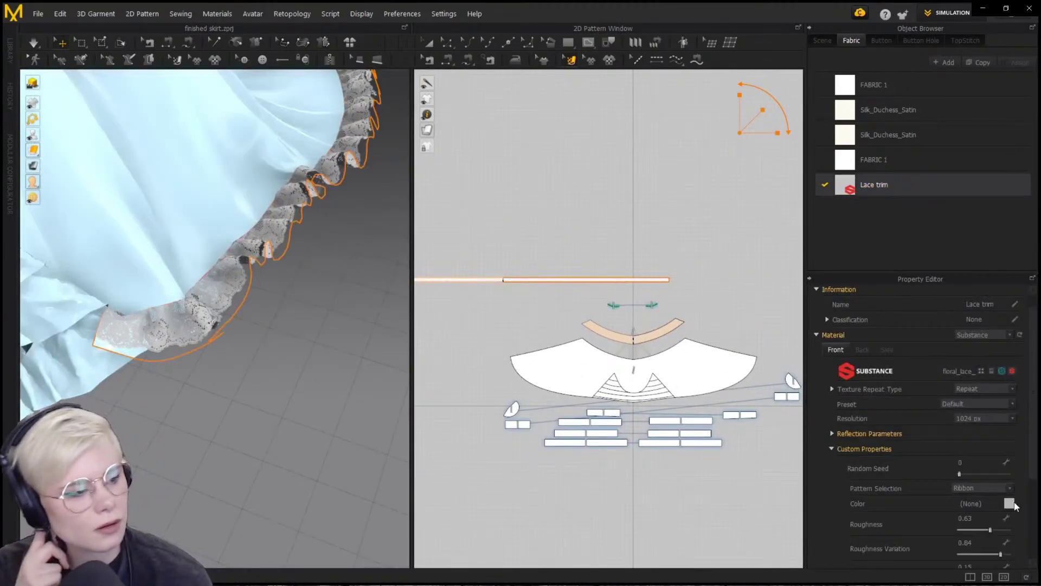
{"action": "left_click", "coordinate": [1009, 503]}
{"action": "key", "text": "Escape"}
Shift the lace texture slightly on the ruffle strip so its scallops line up with the strip's outer edge
{"action": "right_click_drag", "start_coordinate": [326, 320], "coordinate": [304, 325]}
{"action": "scroll", "coordinate": [560, 313], "scroll_direction": "up", "scroll_amount": 8}
{"action": "middle_click_drag", "start_coordinate": [562, 311], "coordinate": [575, 389]}
{"action": "left_click", "coordinate": [565, 247]}
{"action": "left_click_drag", "start_coordinate": [560, 229], "coordinate": [562, 237]}
{"action": "scroll", "coordinate": [380, 437], "scroll_direction": "down", "scroll_amount": 4}
{"action": "left_click", "coordinate": [286, 410]}
{"action": "scroll", "coordinate": [287, 410], "scroll_direction": "down", "scroll_amount": 2}
{"action": "scroll", "coordinate": [555, 291], "scroll_direction": "down", "scroll_amount": 10}
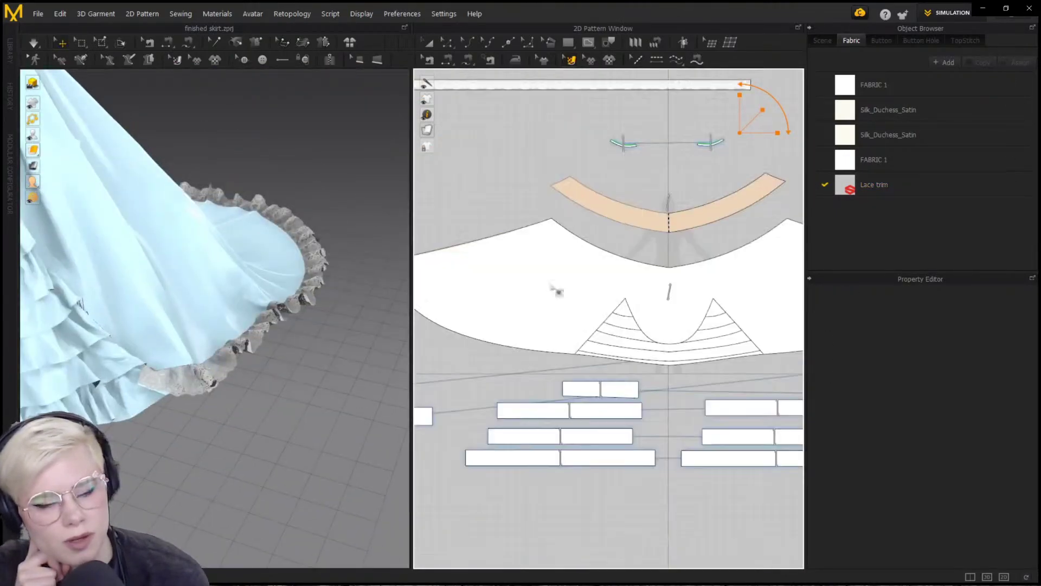
Box-select the mesh at the end of the lace ruffle strip where it meets the tiered ruffles
{"action": "scroll", "coordinate": [303, 407], "scroll_direction": "up", "scroll_amount": 4}
{"action": "right_click_drag", "start_coordinate": [304, 407], "coordinate": [293, 384]}
{"action": "middle_click_drag", "start_coordinate": [657, 222], "coordinate": [592, 313]}
{"action": "scroll", "coordinate": [611, 258], "scroll_direction": "up", "scroll_amount": 8}
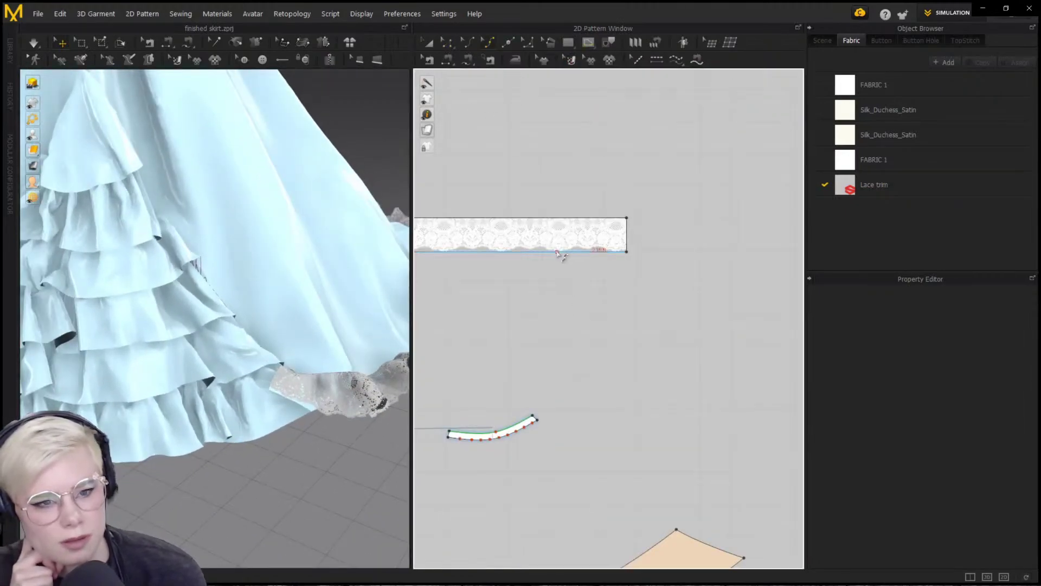
{"action": "left_click", "coordinate": [290, 374]}
{"action": "right_click_drag", "start_coordinate": [290, 375], "coordinate": [282, 255]}
{"action": "left_click", "coordinate": [81, 42]}
{"action": "left_click_drag", "start_coordinate": [186, 257], "coordinate": [253, 334]}
{"action": "scroll", "coordinate": [705, 328], "scroll_direction": "down", "scroll_amount": 9}
{"action": "middle_click_drag", "start_coordinate": [461, 325], "coordinate": [597, 324]}
{"action": "scroll", "coordinate": [591, 321], "scroll_direction": "up", "scroll_amount": 2}
{"action": "left_click_drag", "start_coordinate": [504, 288], "coordinate": [550, 325]}
{"action": "right_click_drag", "start_coordinate": [304, 374], "coordinate": [280, 271]}
{"action": "middle_click_drag", "start_coordinate": [759, 320], "coordinate": [547, 347]}
{"action": "scroll", "coordinate": [627, 323], "scroll_direction": "up", "scroll_amount": 2}
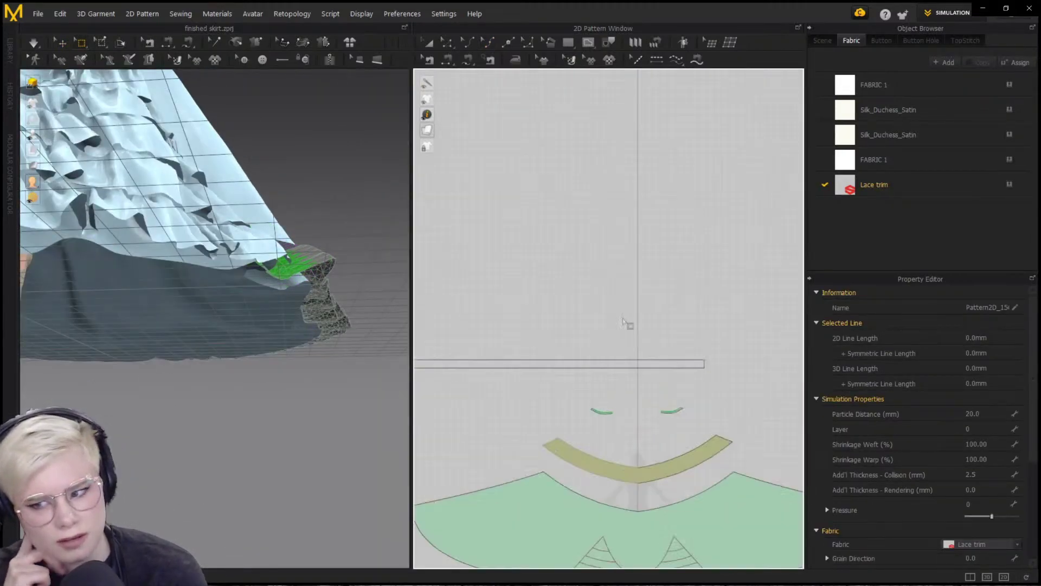
{"action": "left_click_drag", "start_coordinate": [682, 337], "coordinate": [729, 387]}
Simulate the skirt with the lace strip's end selected and clear the mesh selection
{"action": "scroll", "coordinate": [287, 304], "scroll_direction": "down", "scroll_amount": 5}
{"action": "right_click_drag", "start_coordinate": [288, 303], "coordinate": [293, 355]}
{"action": "right_click_drag", "start_coordinate": [217, 271], "coordinate": [273, 227]}
{"action": "scroll", "coordinate": [271, 228], "scroll_direction": "up", "scroll_amount": 3}
{"action": "right_click_drag", "start_coordinate": [190, 320], "coordinate": [237, 368]}
{"action": "scroll", "coordinate": [216, 434], "scroll_direction": "down", "scroll_amount": 5}
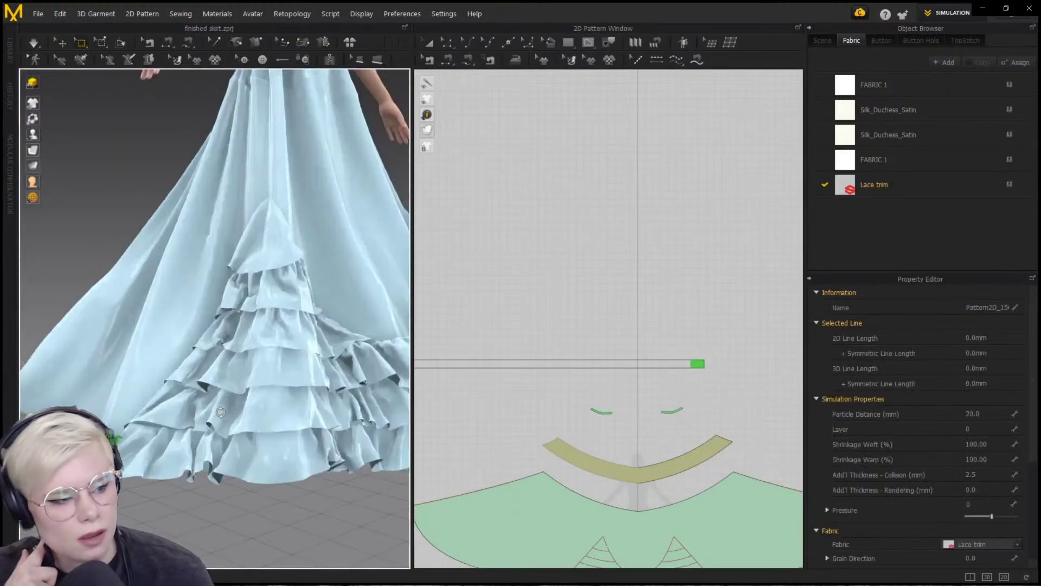
{"action": "key", "text": "space"}
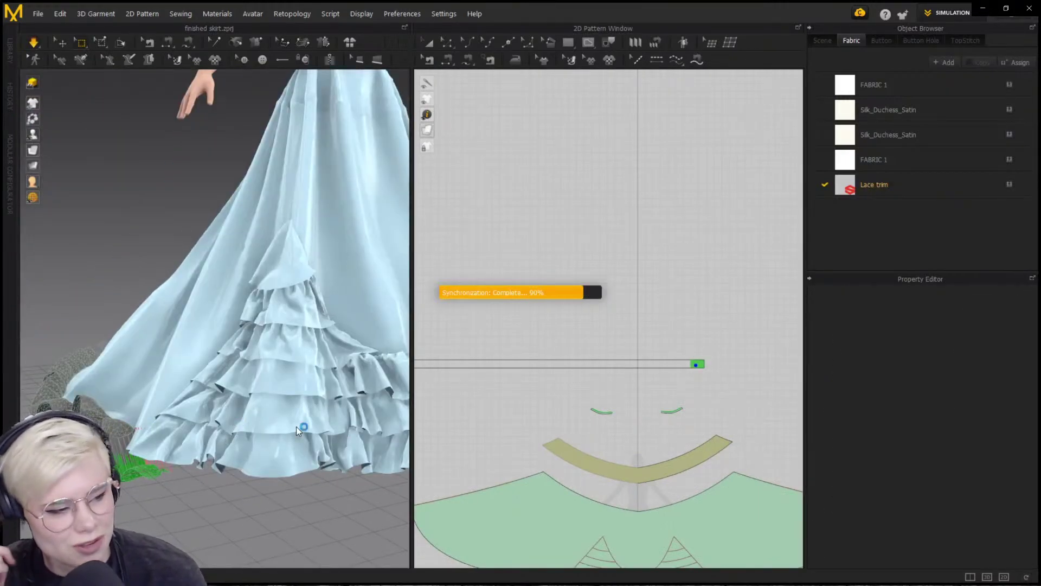
{"action": "left_click", "coordinate": [136, 339]}
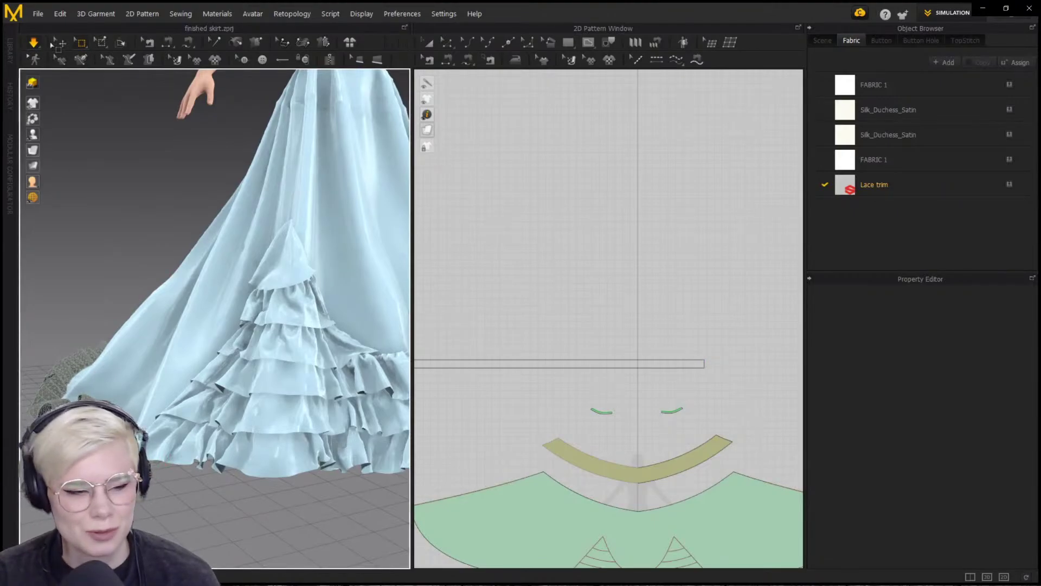
{"action": "left_click", "coordinate": [56, 43]}
{"action": "right_click_drag", "start_coordinate": [347, 347], "coordinate": [233, 377]}
Set the particle distance of the over skirt's upper yoke to 5 mm
{"action": "left_click", "coordinate": [230, 290]}
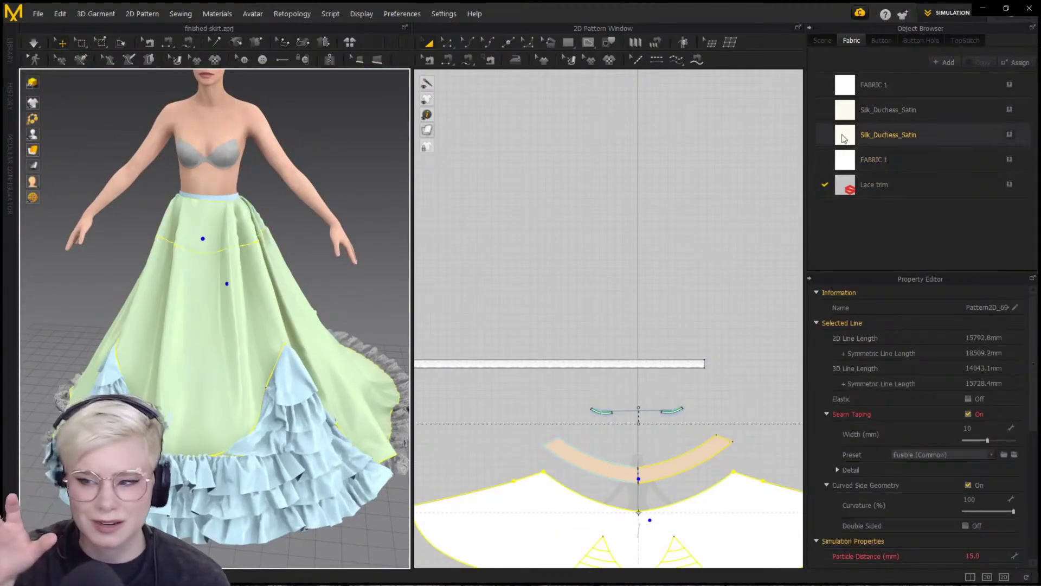
{"action": "right_click_drag", "start_coordinate": [210, 247], "coordinate": [218, 319]}
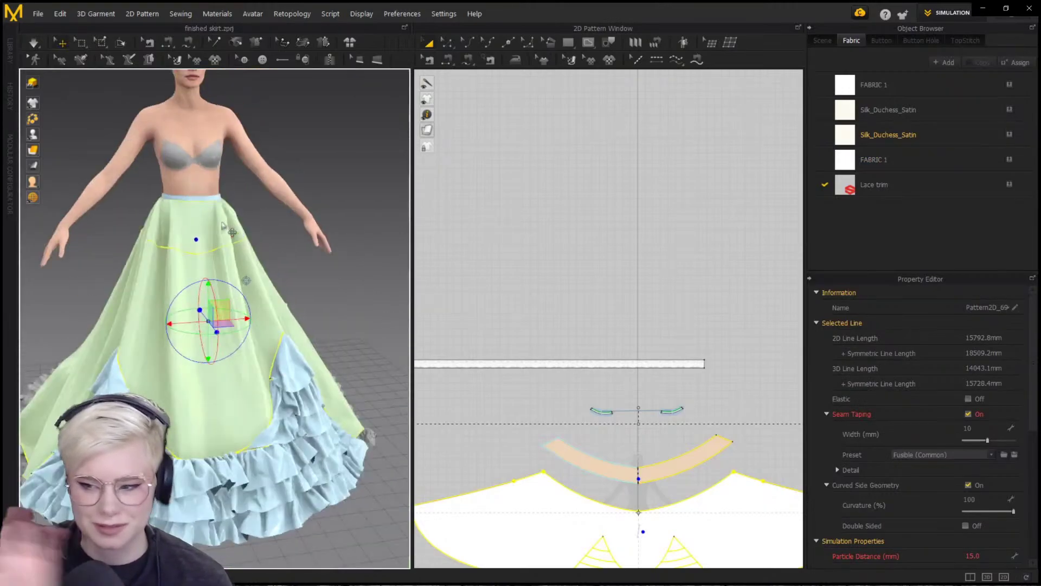
{"action": "left_click", "coordinate": [342, 220]}
{"action": "left_click", "coordinate": [220, 225]}
{"action": "left_click", "coordinate": [980, 502]}
{"action": "type", "text": "5"}
{"action": "left_click", "coordinate": [327, 321]}
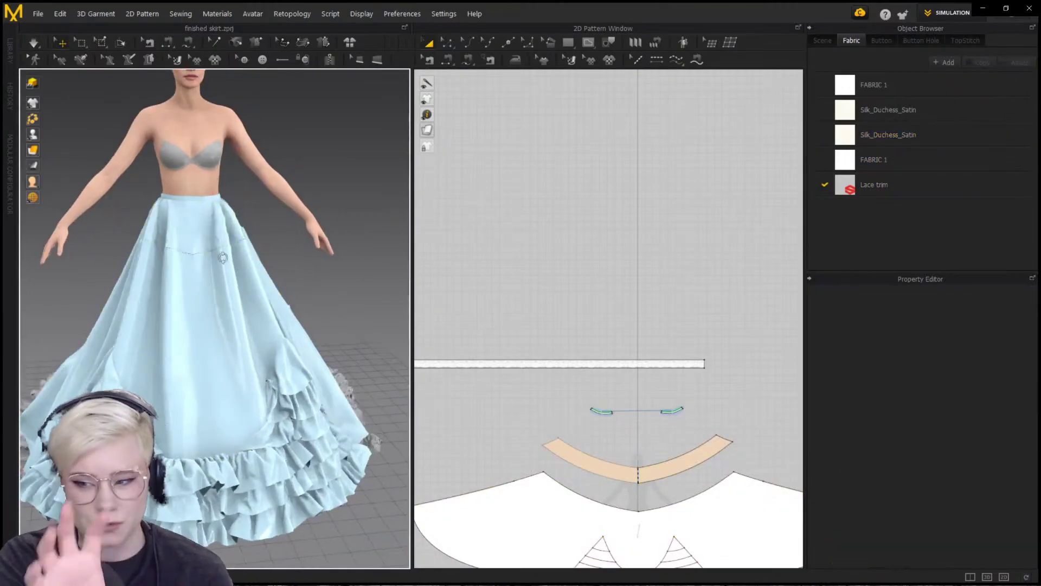
Unfreeze the over skirt's upper yoke and simulate it so its gathers settle below the waistband
{"action": "scroll", "coordinate": [223, 255], "scroll_direction": "up", "scroll_amount": 4}
{"action": "left_click", "coordinate": [222, 255]}
{"action": "key", "text": "space"}
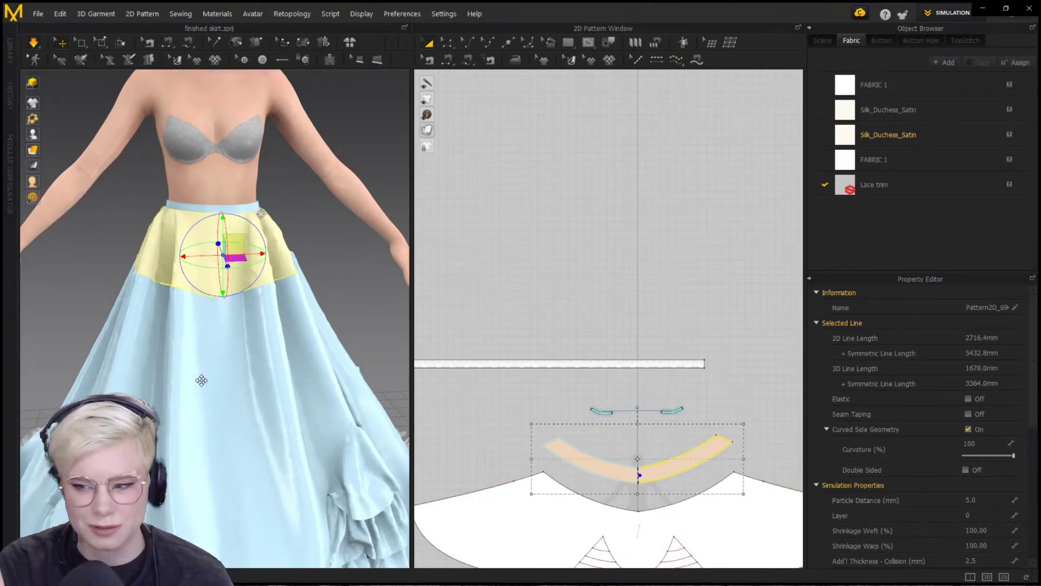
{"action": "left_click_drag", "start_coordinate": [278, 368], "coordinate": [237, 374]}
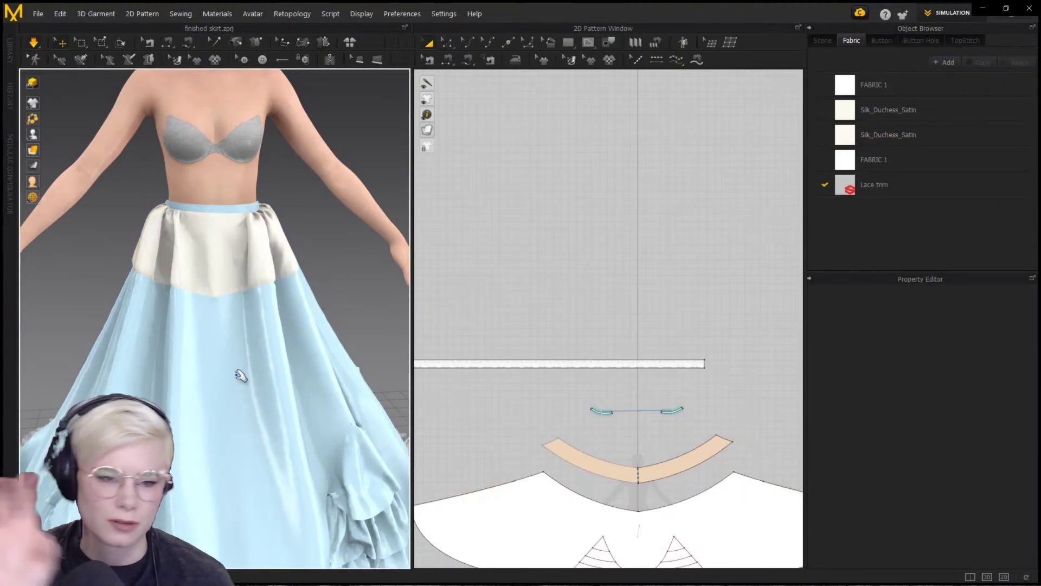
Unfreeze the main over skirt panel, bond it with the Reinforcement (Under Collar) preset and simulate its drape
{"action": "left_click", "coordinate": [255, 366]}
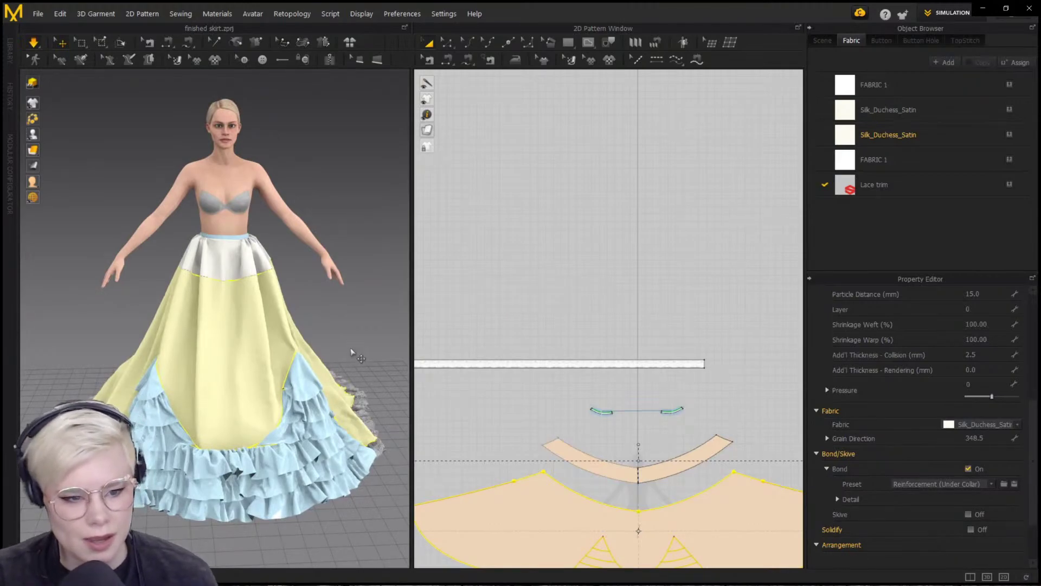
{"action": "right_click_drag", "start_coordinate": [253, 374], "coordinate": [305, 298]}
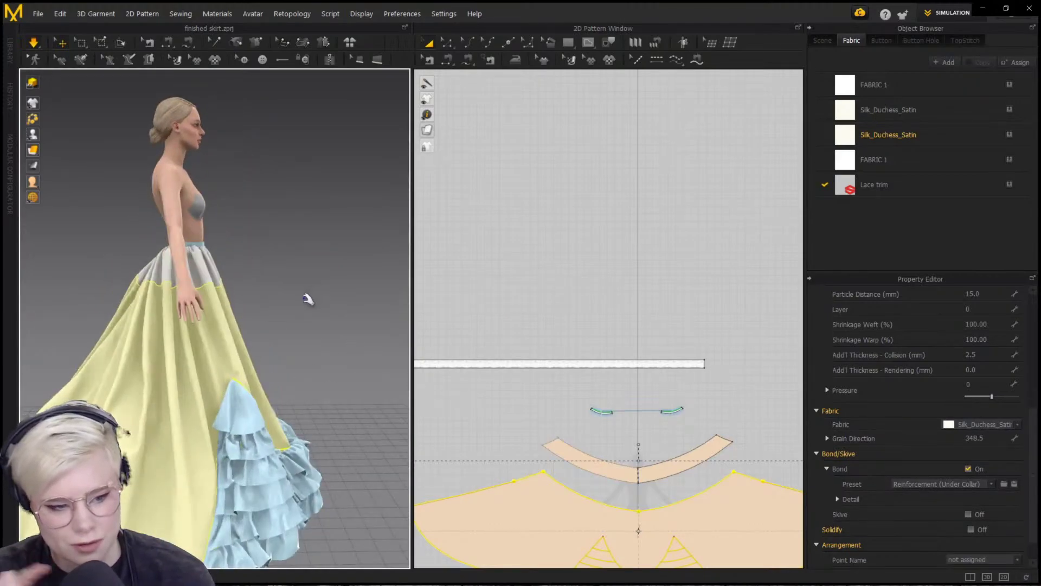
{"action": "middle_click_drag", "start_coordinate": [233, 442], "coordinate": [332, 324]}
{"action": "right_click_drag", "start_coordinate": [286, 365], "coordinate": [202, 330]}
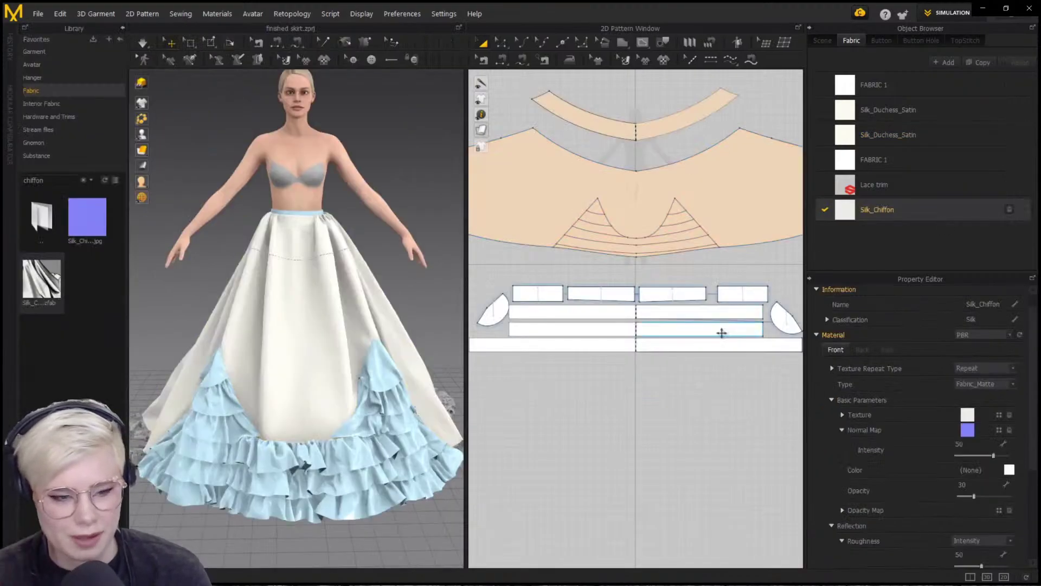
Unfreeze all the tiered ruffle pieces and assign them the Silk_Chiffon fabric
{"action": "scroll", "coordinate": [721, 332], "scroll_direction": "down", "scroll_amount": 3}
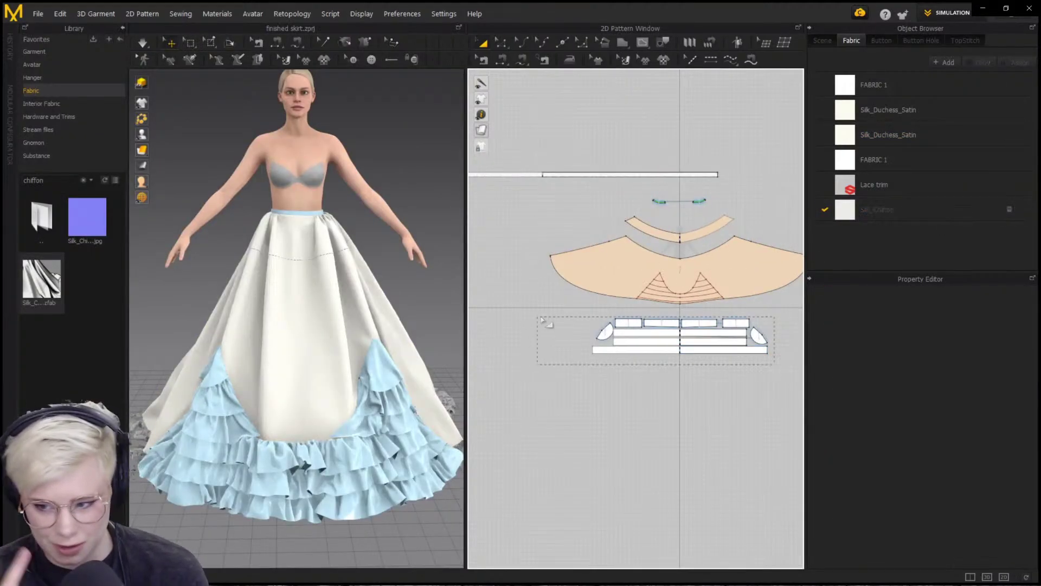
{"action": "left_click", "coordinate": [708, 332]}
{"action": "scroll", "coordinate": [325, 425], "scroll_direction": "up", "scroll_amount": 3}
{"action": "middle_click_drag", "start_coordinate": [295, 364], "coordinate": [305, 255]}
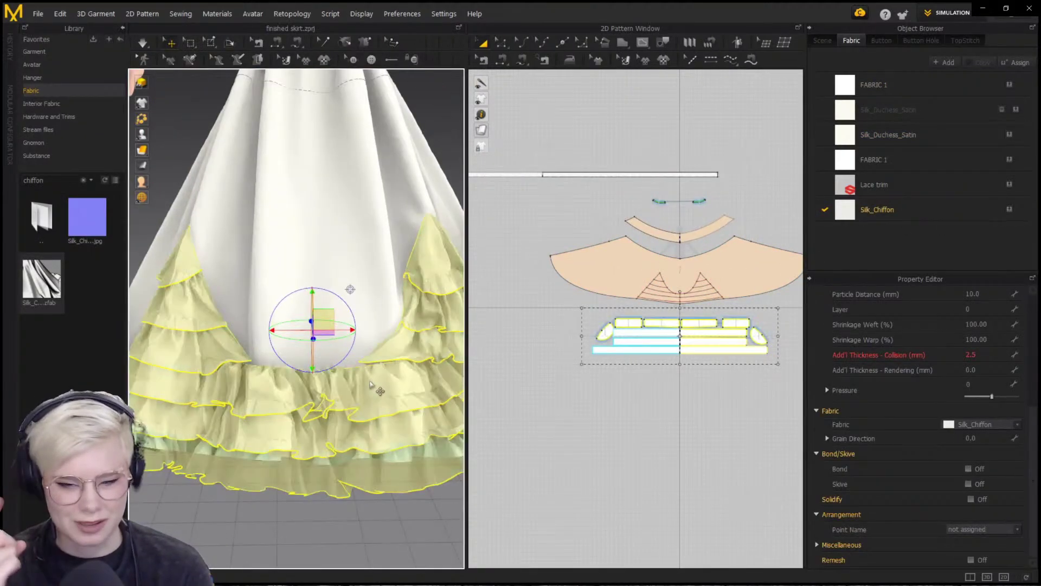
Assign Silk_Duchess_Satin to the lowest ruffle strip beneath the chiffon tiers
{"action": "left_click", "coordinate": [337, 505]}
{"action": "middle_click_drag", "start_coordinate": [336, 505], "coordinate": [297, 451]}
{"action": "left_click", "coordinate": [340, 417]}
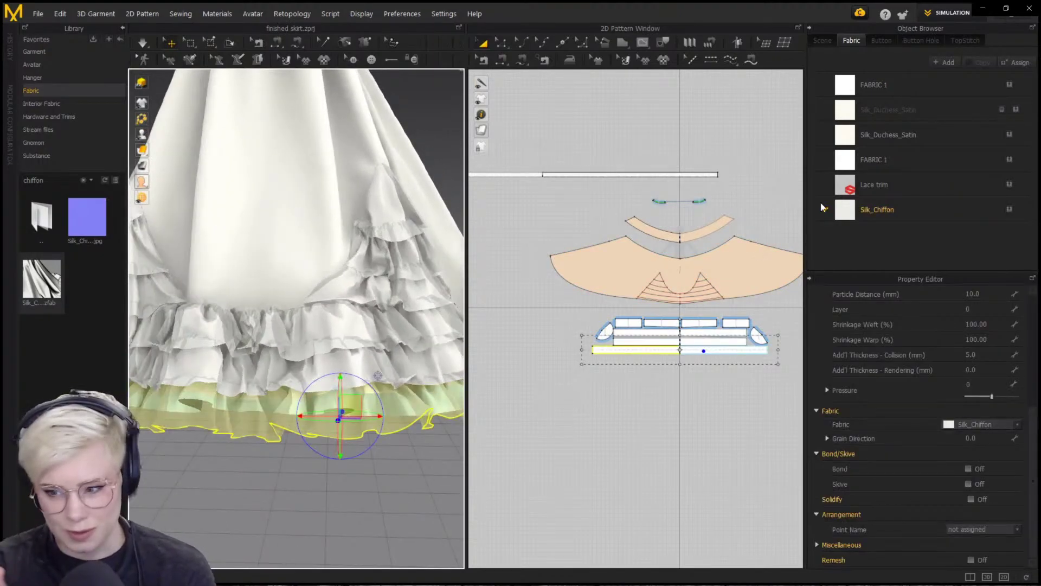
{"action": "left_click", "coordinate": [721, 341]}
{"action": "left_click_drag", "start_coordinate": [763, 355], "coordinate": [762, 352]}
{"action": "left_click", "coordinate": [772, 375]}
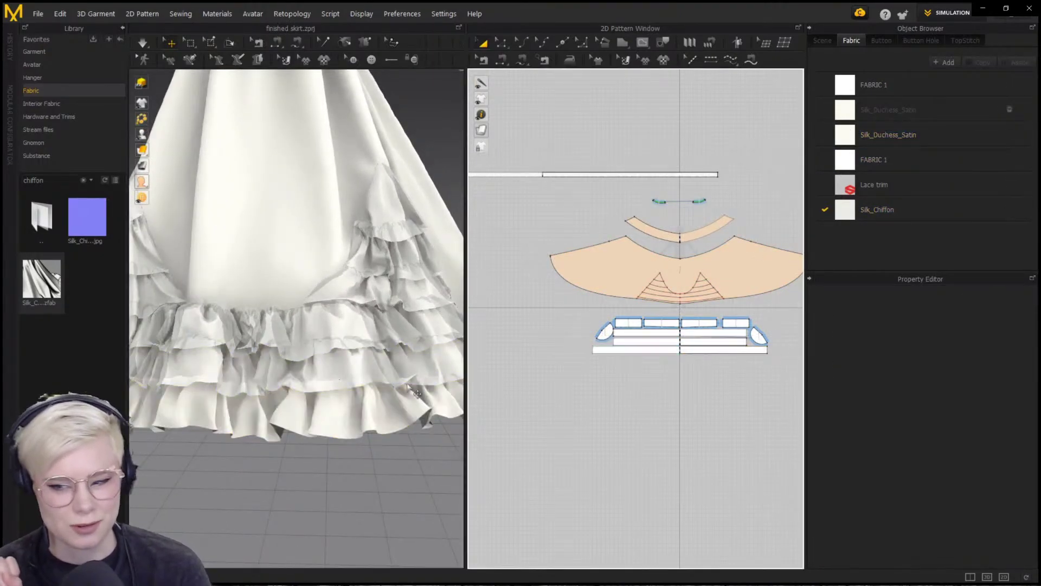
Select all the ruffle pieces together with the lowest strip, and simulate the over skirt so the tiers settle
{"action": "right_click_drag", "start_coordinate": [336, 336], "coordinate": [287, 320]}
{"action": "left_click_drag", "start_coordinate": [783, 374], "coordinate": [576, 312]}
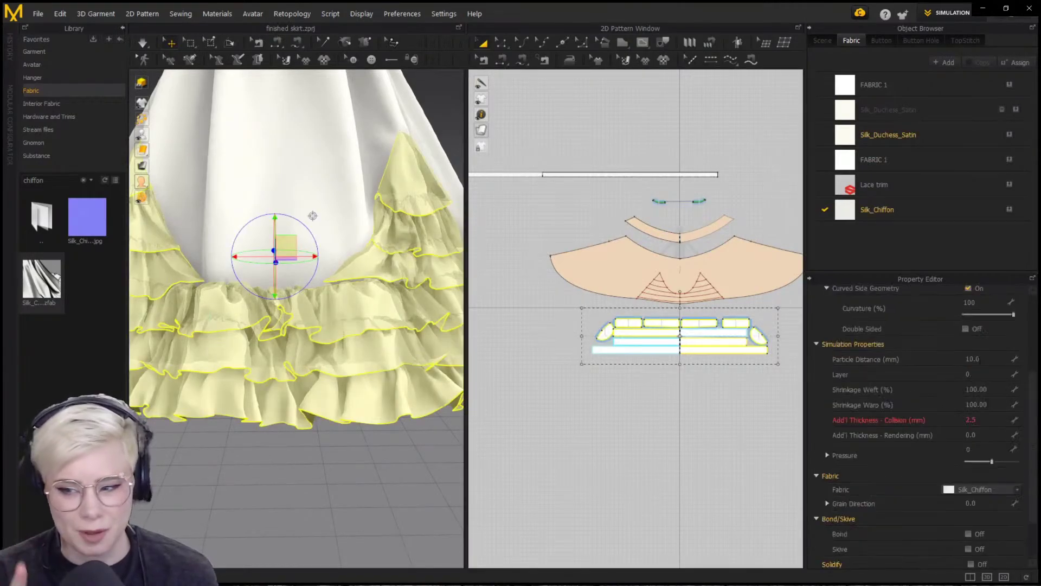
{"action": "middle_click_drag", "start_coordinate": [393, 330], "coordinate": [388, 421]}
{"action": "scroll", "coordinate": [406, 445], "scroll_direction": "down", "scroll_amount": 3}
{"action": "left_click", "coordinate": [424, 474]}
{"action": "key", "text": "space"}
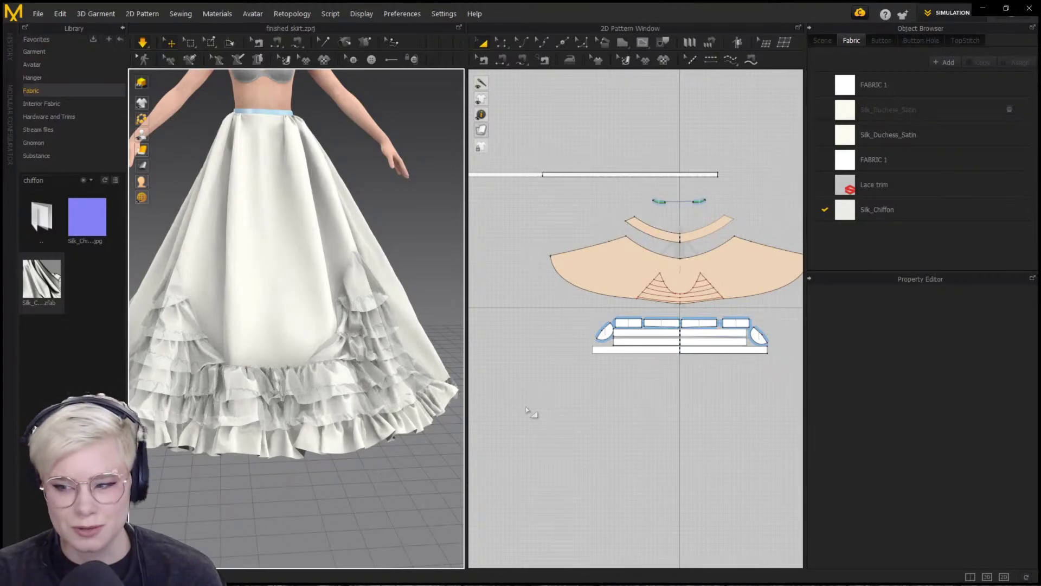
Raise the Silk_Chiffon opacity to 70 and assign that fabric to the lowest ruffle strip as well
{"action": "left_click", "coordinate": [878, 212]}
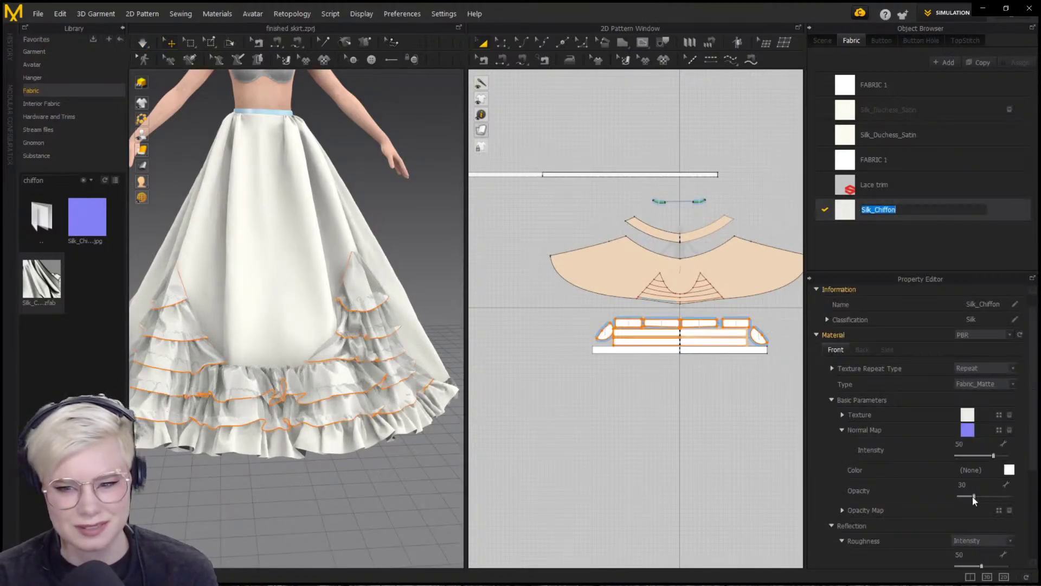
{"action": "left_click_drag", "start_coordinate": [995, 496], "coordinate": [989, 496]}
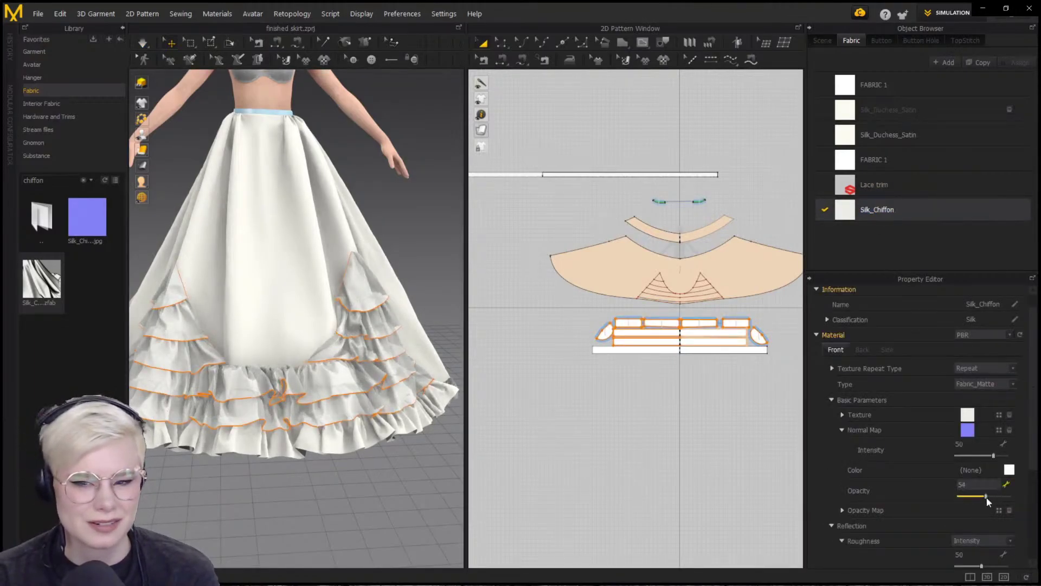
{"action": "scroll", "coordinate": [308, 347], "scroll_direction": "up", "scroll_amount": 3}
{"action": "middle_click_drag", "start_coordinate": [308, 347], "coordinate": [304, 263]}
{"action": "left_click_drag", "start_coordinate": [748, 352], "coordinate": [747, 350]}
Increase the Silk_Chiffon fabric's opacity further so the ruffle tiers look less sheer
{"action": "left_click", "coordinate": [326, 442]}
{"action": "mouse_move", "coordinate": [326, 441]}
{"action": "right_mouse_down"}
{"action": "mouse_move", "coordinate": [270, 437]}
{"action": "mouse_move", "coordinate": [328, 462]}
{"action": "mouse_move", "coordinate": [254, 461]}
{"action": "mouse_move", "coordinate": [295, 434]}
{"action": "mouse_move", "coordinate": [331, 447]}
{"action": "right_mouse_up"}
{"action": "scroll", "coordinate": [327, 462], "scroll_direction": "down", "scroll_amount": 3}
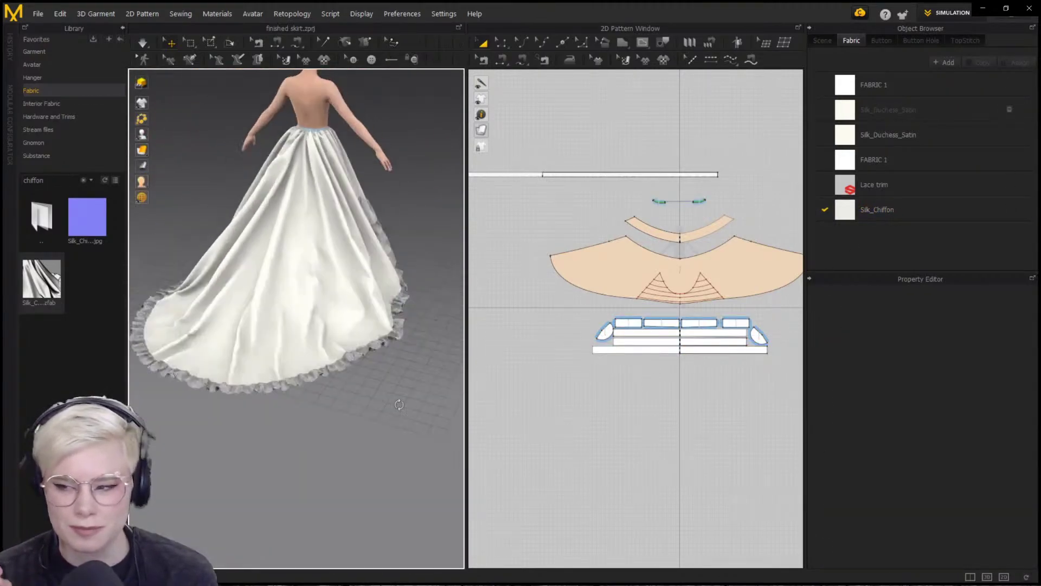
{"action": "scroll", "coordinate": [300, 406], "scroll_direction": "up", "scroll_amount": 3}
{"action": "right_click_drag", "start_coordinate": [300, 407], "coordinate": [249, 382]}
{"action": "scroll", "coordinate": [249, 381], "scroll_direction": "up", "scroll_amount": 5}
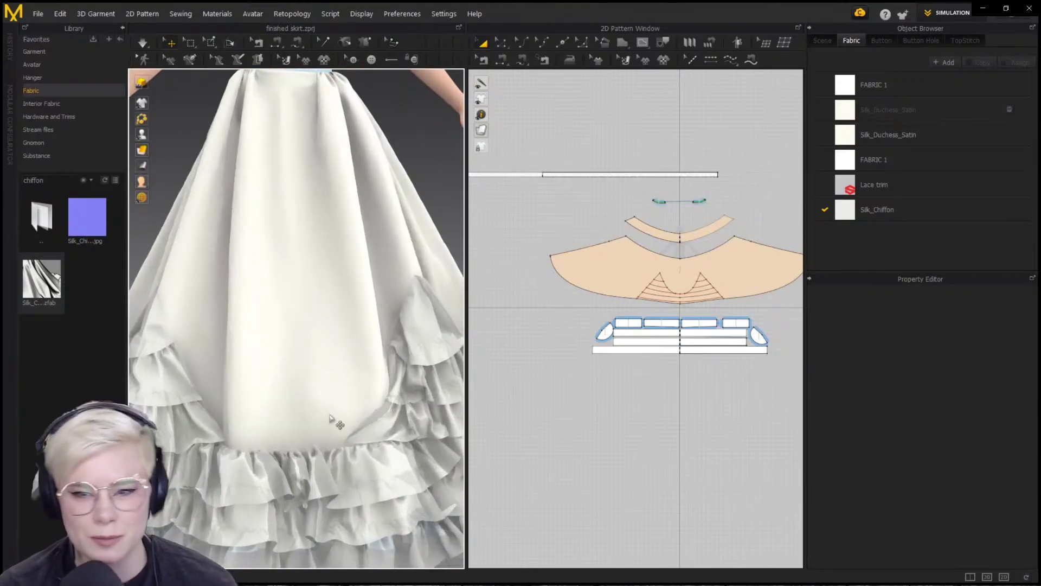
{"action": "left_click", "coordinate": [867, 210]}
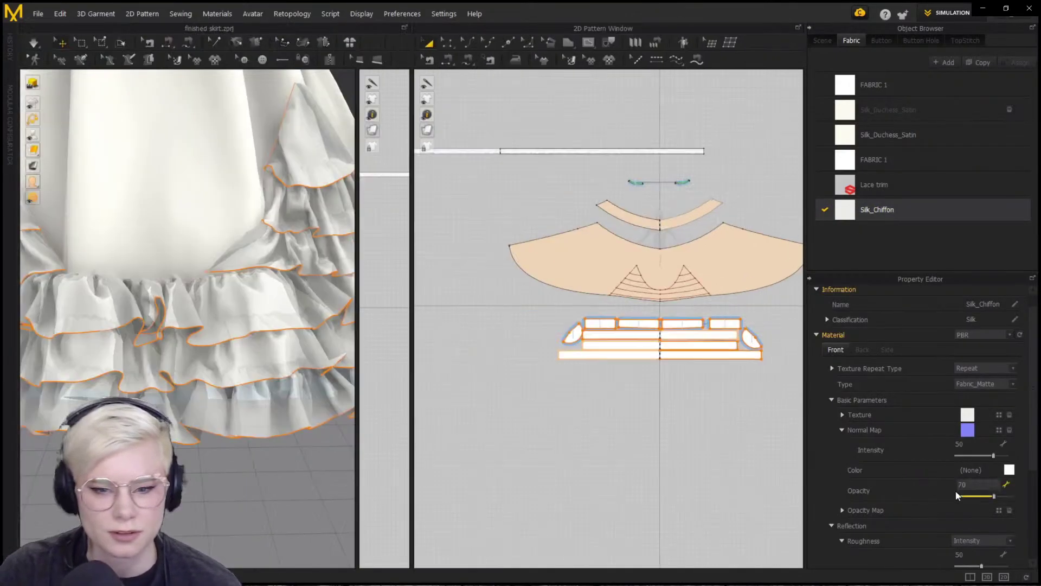
{"action": "left_click_drag", "start_coordinate": [959, 496], "coordinate": [998, 498]}
{"action": "left_click", "coordinate": [678, 458]}
Examine the chiffon ruffle tiers on the draped skirt and the over skirt pieces in the pattern layout
{"action": "scroll", "coordinate": [365, 459], "scroll_direction": "down", "scroll_amount": 4}
{"action": "right_click_drag", "start_coordinate": [325, 434], "coordinate": [271, 358]}
{"action": "scroll", "coordinate": [271, 358], "scroll_direction": "down", "scroll_amount": 3}
{"action": "scroll", "coordinate": [658, 298], "scroll_direction": "up", "scroll_amount": 7}
{"action": "left_click", "coordinate": [646, 218]}
{"action": "scroll", "coordinate": [626, 298], "scroll_direction": "down", "scroll_amount": 4}
{"action": "left_click", "coordinate": [618, 227]}
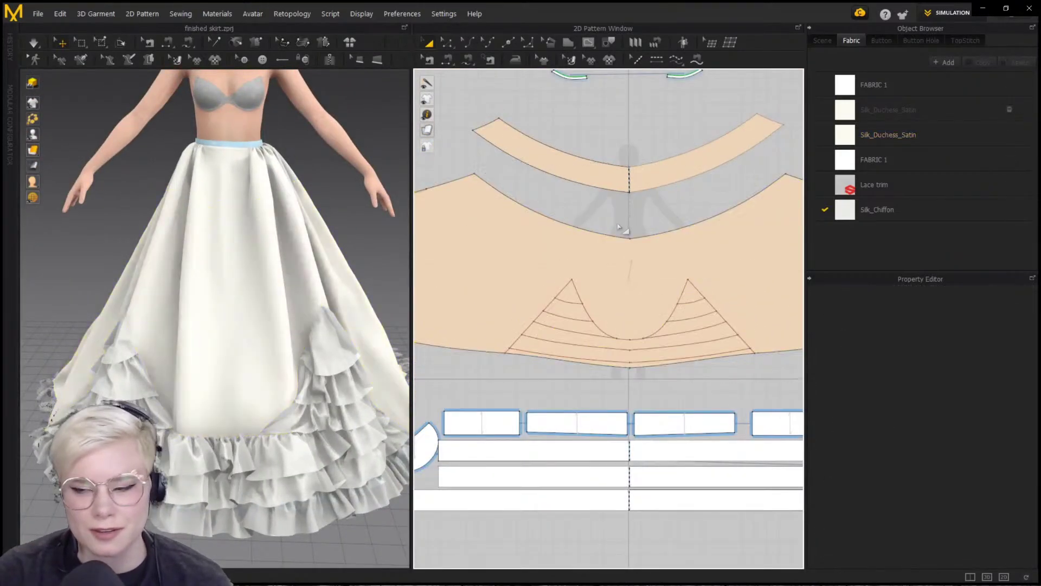
{"action": "scroll", "coordinate": [618, 226], "scroll_direction": "down", "scroll_amount": 1}
{"action": "middle_click_drag", "start_coordinate": [592, 226], "coordinate": [581, 243]}
{"action": "mouse_move", "coordinate": [233, 355]}
{"action": "middle_mouse_down"}
{"action": "mouse_move", "coordinate": [228, 428]}
{"action": "mouse_move", "coordinate": [247, 347]}
{"action": "middle_mouse_up"}
{"action": "scroll", "coordinate": [271, 399], "scroll_direction": "up", "scroll_amount": 4}
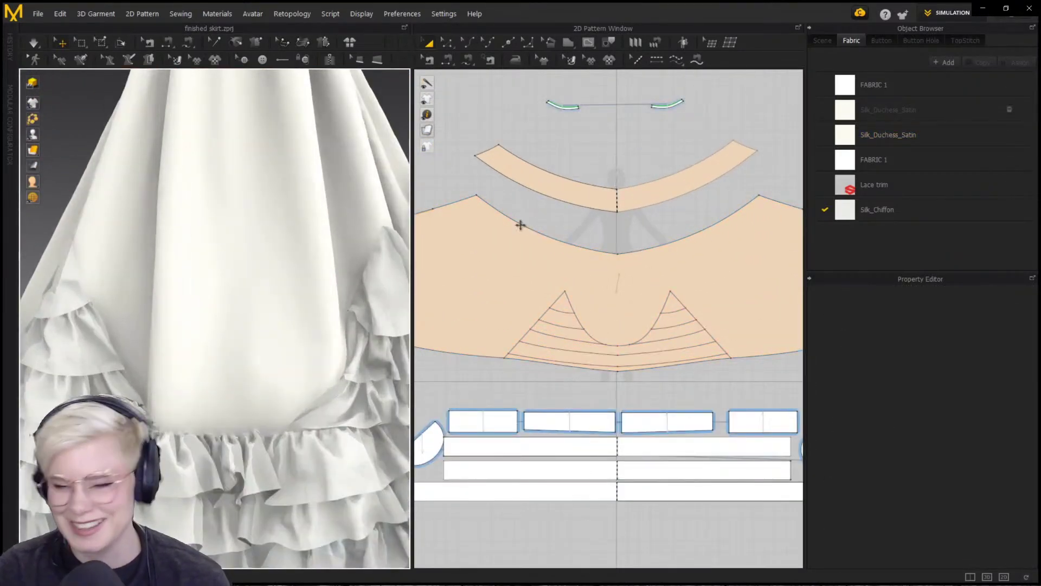
Offset the outlines of both tiered ruffle areas on the front skirt pattern as internal lines just outside the originals
{"action": "left_click", "coordinate": [536, 323]}
{"action": "scroll", "coordinate": [537, 323], "scroll_direction": "up", "scroll_amount": 3}
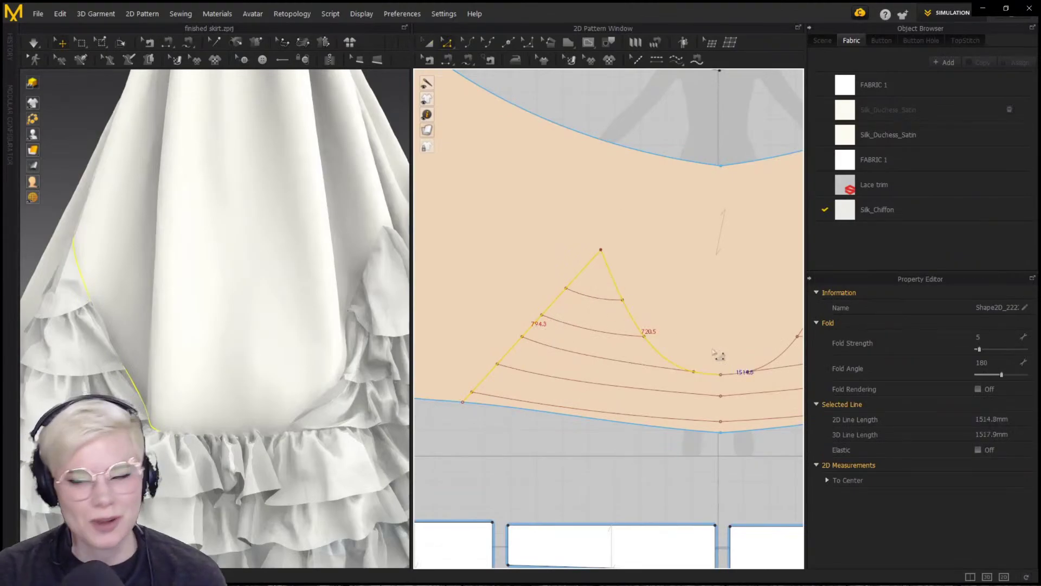
{"action": "scroll", "coordinate": [713, 352], "scroll_direction": "down", "scroll_amount": 1}
{"action": "middle_click_drag", "start_coordinate": [714, 353], "coordinate": [595, 356]}
{"action": "left_click", "coordinate": [662, 343], "text": "shift"}
{"action": "left_click", "coordinate": [736, 316], "text": "shift"}
{"action": "right_click", "coordinate": [732, 313]}
{"action": "left_click", "coordinate": [759, 426]}
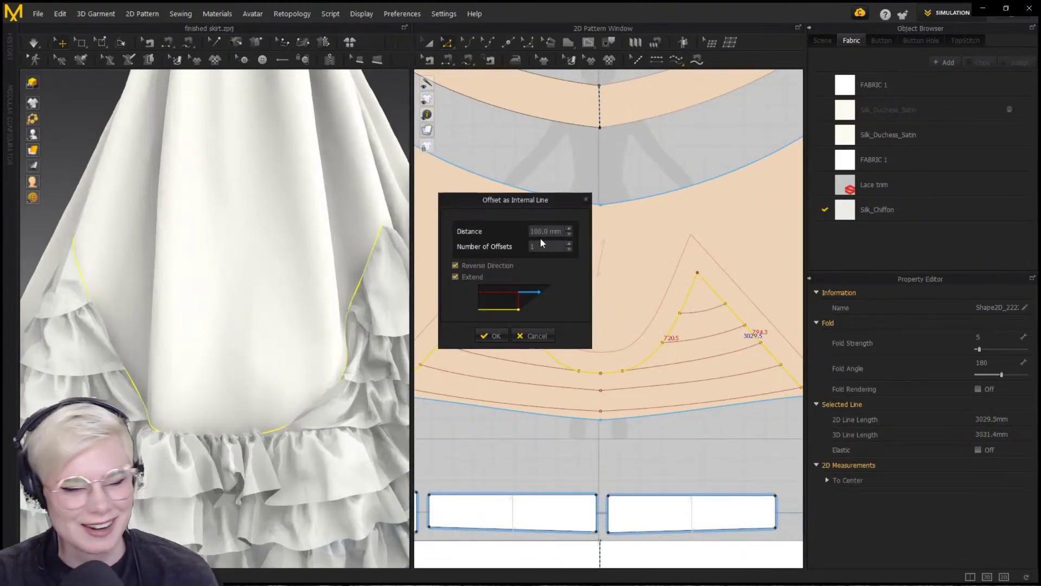
{"action": "key", "text": "Return"}
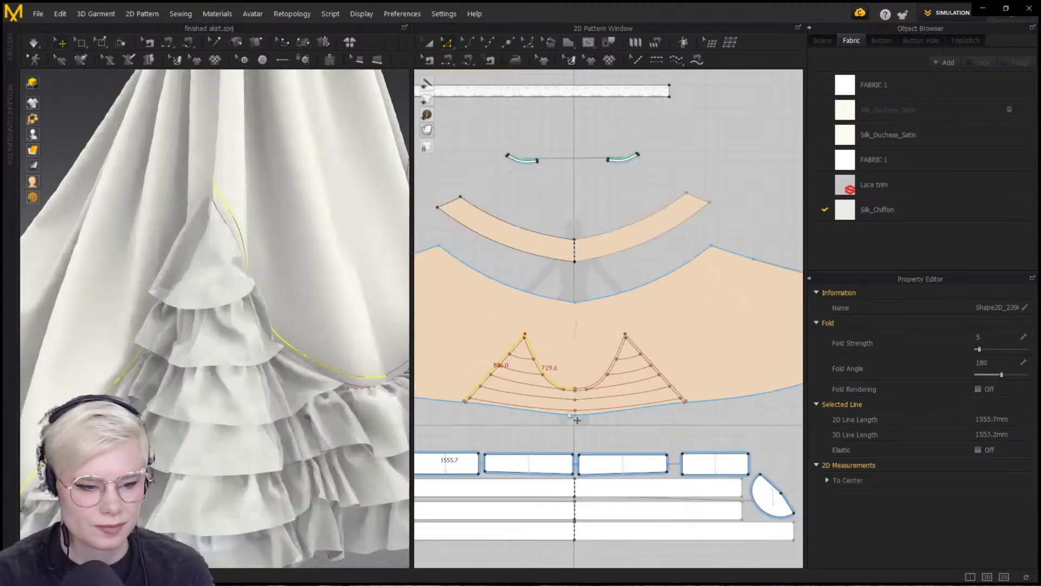
Select all segments of the offset line around both ruffle areas to measure their combined length
{"action": "scroll", "coordinate": [651, 353], "scroll_direction": "up", "scroll_amount": 5}
{"action": "right_click", "coordinate": [754, 333]}
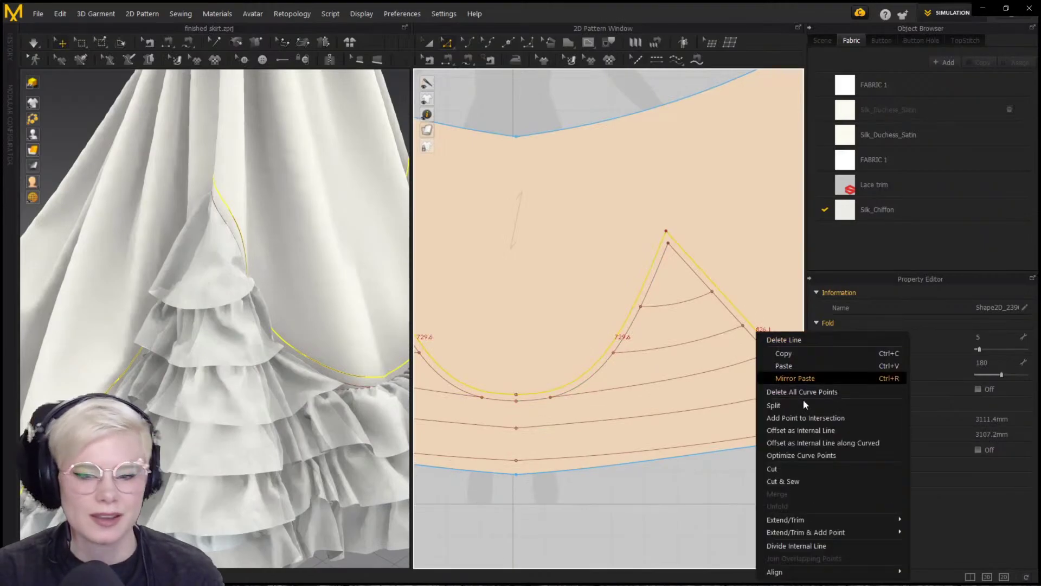
{"action": "key", "text": "Escape"}
{"action": "left_click", "coordinate": [663, 514]}
{"action": "left_click", "coordinate": [632, 321]}
{"action": "left_click", "coordinate": [715, 284], "text": "shift"}
{"action": "scroll", "coordinate": [705, 347], "scroll_direction": "down", "scroll_amount": 2}
{"action": "middle_click_drag", "start_coordinate": [585, 327], "coordinate": [658, 338]}
{"action": "left_click", "coordinate": [533, 331], "text": "shift"}
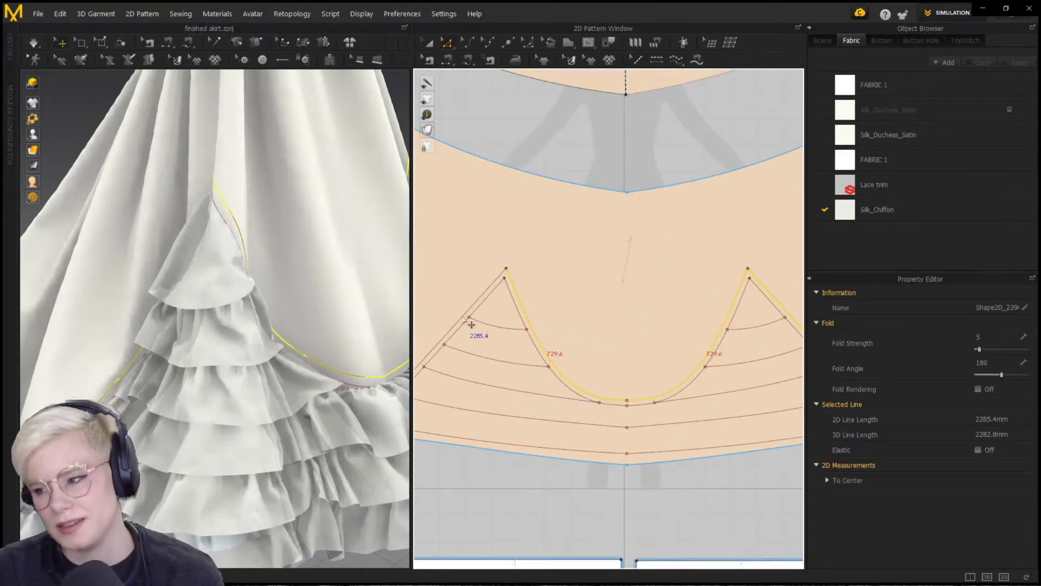
{"action": "scroll", "coordinate": [526, 355], "scroll_direction": "down", "scroll_amount": 3}
{"action": "scroll", "coordinate": [619, 258], "scroll_direction": "down", "scroll_amount": 4}
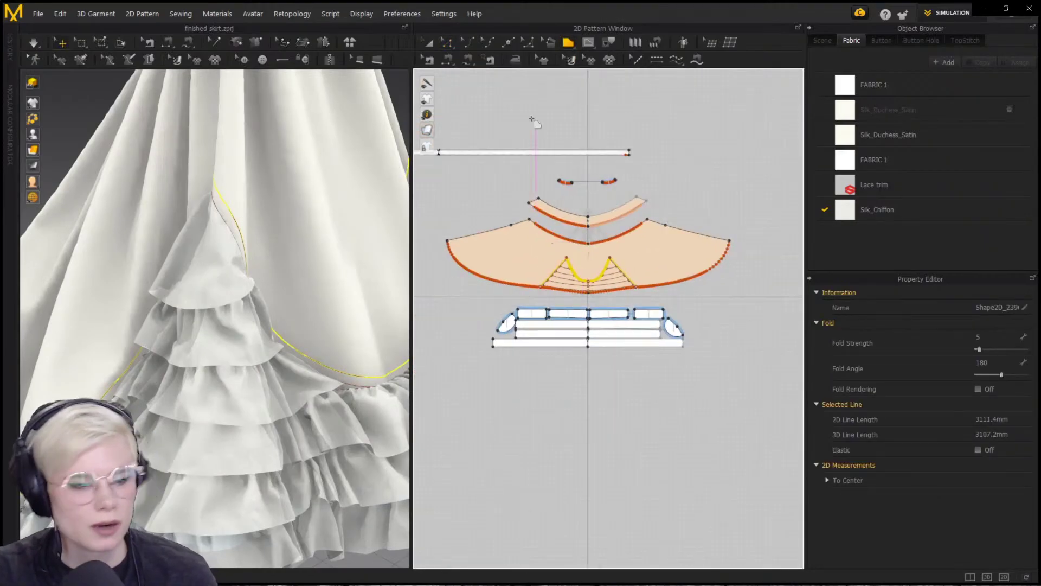
Duplicate the long lace trim strip and place the copy directly above the original
{"action": "scroll", "coordinate": [534, 120], "scroll_direction": "up", "scroll_amount": 2}
{"action": "middle_click_drag", "start_coordinate": [534, 120], "coordinate": [551, 242]}
{"action": "key", "text": "a"}
{"action": "left_click_drag", "start_coordinate": [547, 298], "coordinate": [580, 266]}
{"action": "left_click", "coordinate": [590, 310]}
{"action": "scroll", "coordinate": [583, 260], "scroll_direction": "down", "scroll_amount": 2}
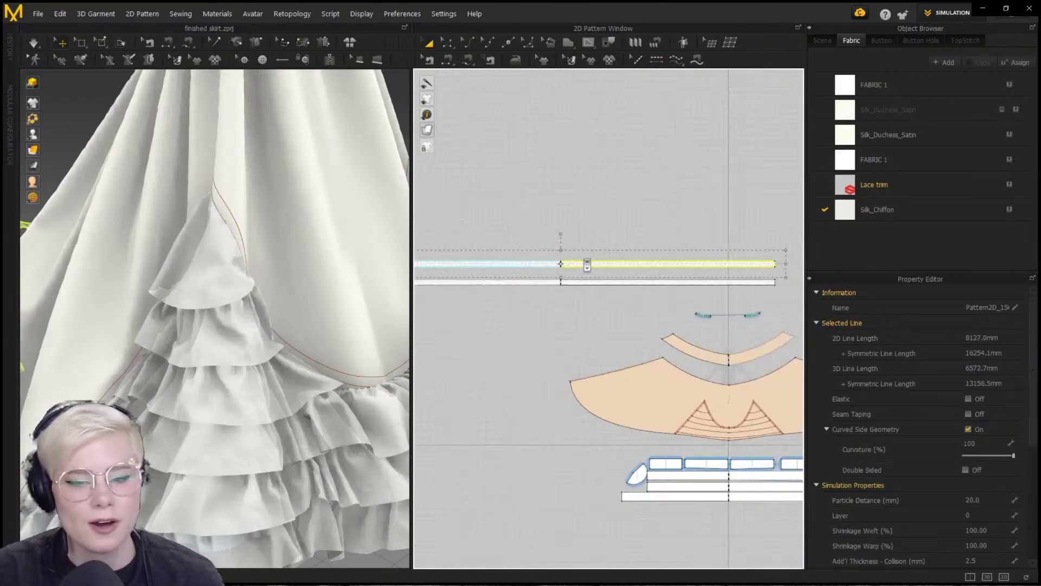
Compare the total length of the offset lines with the long edge of the new lace strip
{"action": "scroll", "coordinate": [747, 395], "scroll_direction": "up", "scroll_amount": 2}
{"action": "middle_click_drag", "start_coordinate": [748, 395], "coordinate": [671, 395]}
{"action": "key", "text": "z"}
{"action": "left_click", "coordinate": [595, 203]}
{"action": "scroll", "coordinate": [582, 435], "scroll_direction": "up", "scroll_amount": 1}
{"action": "scroll", "coordinate": [582, 435], "scroll_direction": "up", "scroll_amount": 2}
{"action": "left_click", "coordinate": [582, 435]}
{"action": "left_click", "coordinate": [681, 440], "text": "shift"}
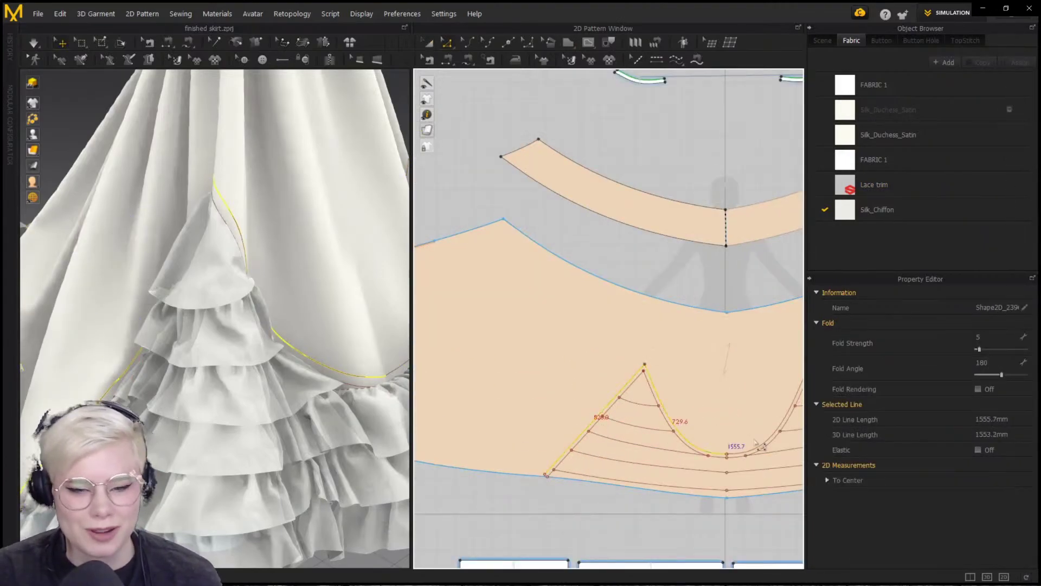
{"action": "left_click", "coordinate": [759, 445], "text": "shift"}
{"action": "middle_click_drag", "start_coordinate": [760, 448], "coordinate": [652, 505]}
{"action": "scroll", "coordinate": [699, 426], "scroll_direction": "up", "scroll_amount": 1}
{"action": "left_click", "coordinate": [699, 426], "text": "shift"}
{"action": "scroll", "coordinate": [511, 241], "scroll_direction": "down", "scroll_amount": 2}
{"action": "left_click", "coordinate": [572, 243]}
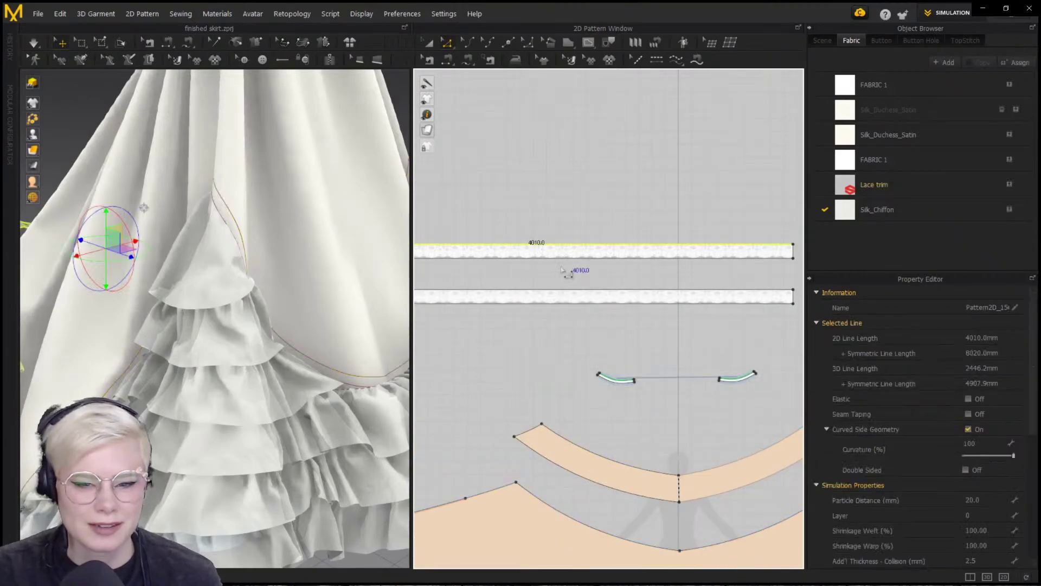
{"action": "scroll", "coordinate": [587, 250], "scroll_direction": "down", "scroll_amount": 4}
{"action": "middle_click_drag", "start_coordinate": [628, 281], "coordinate": [699, 266]}
{"action": "key", "text": "m"}
{"action": "left_click", "coordinate": [733, 231]}
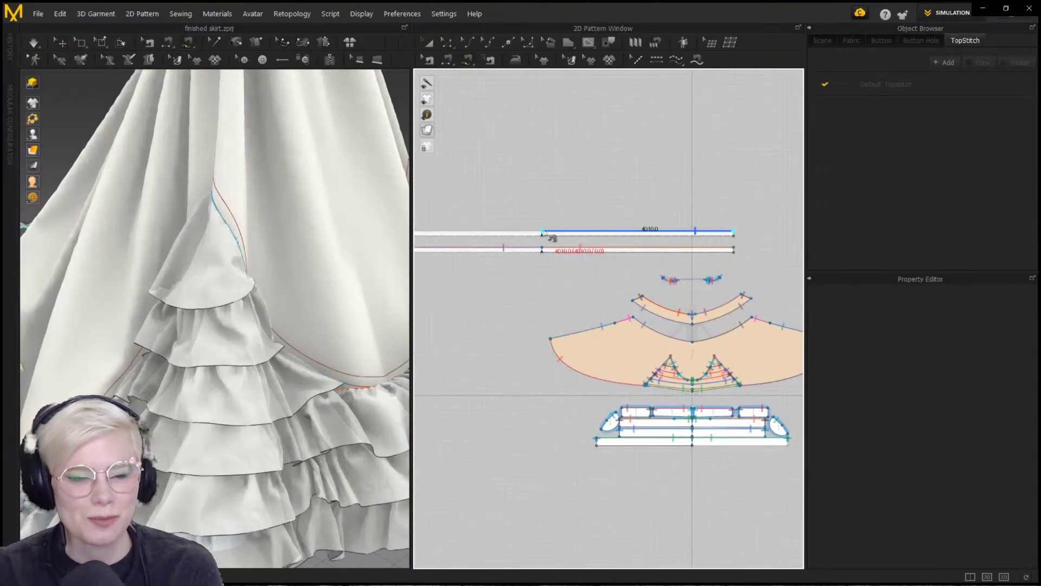
{"action": "left_click", "coordinate": [542, 232]}
{"action": "scroll", "coordinate": [739, 372], "scroll_direction": "up", "scroll_amount": 5}
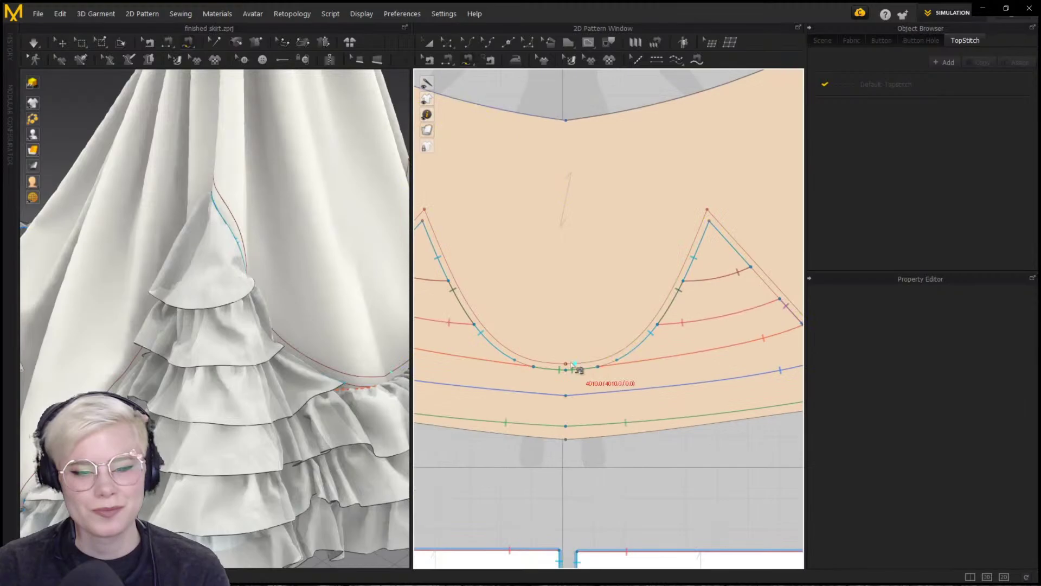
{"action": "scroll", "coordinate": [547, 374], "scroll_direction": "up", "scroll_amount": 8}
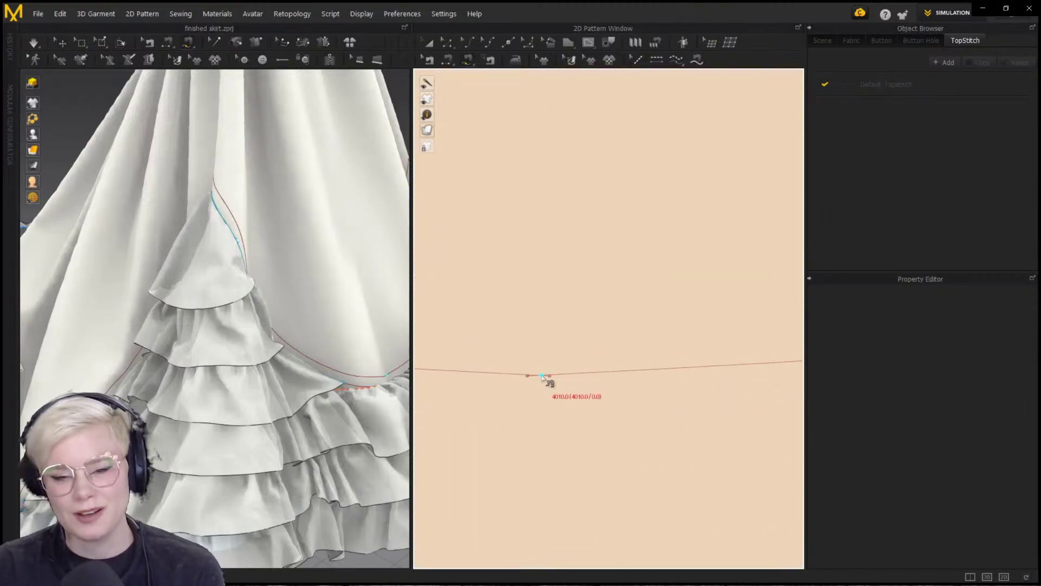
Merge the two neighbouring points where the offset lines meet at the skirt's front center, using Merge to Point
{"action": "scroll", "coordinate": [602, 363], "scroll_direction": "down", "scroll_amount": 12}
{"action": "scroll", "coordinate": [650, 349], "scroll_direction": "up", "scroll_amount": 7}
{"action": "key", "text": "z"}
{"action": "left_click_drag", "start_coordinate": [606, 492], "coordinate": [625, 508]}
{"action": "right_click", "coordinate": [613, 501]}
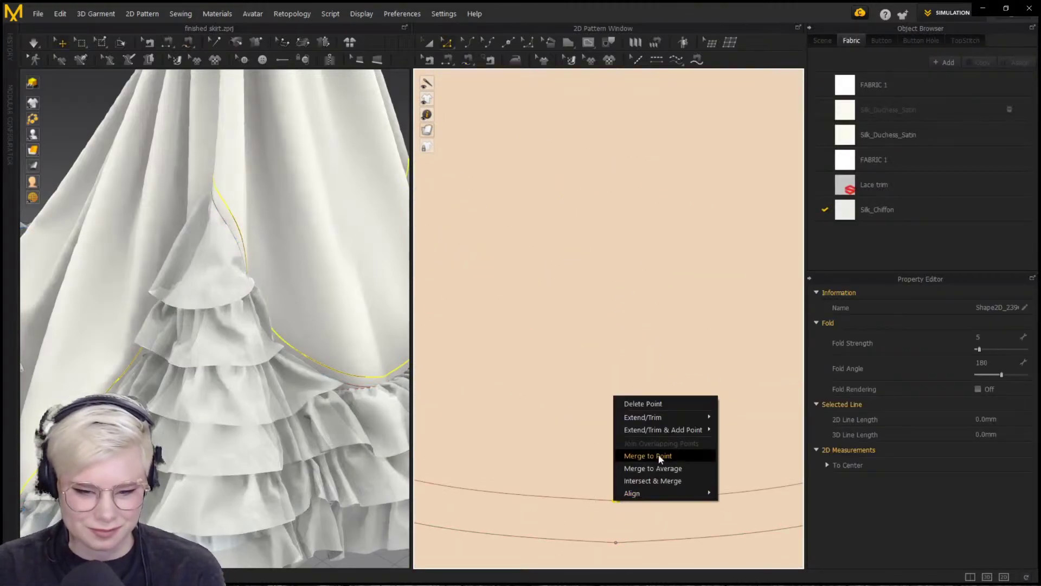
{"action": "left_click", "coordinate": [658, 455]}
{"action": "left_click", "coordinate": [616, 499]}
{"action": "scroll", "coordinate": [629, 496], "scroll_direction": "down", "scroll_amount": 10}
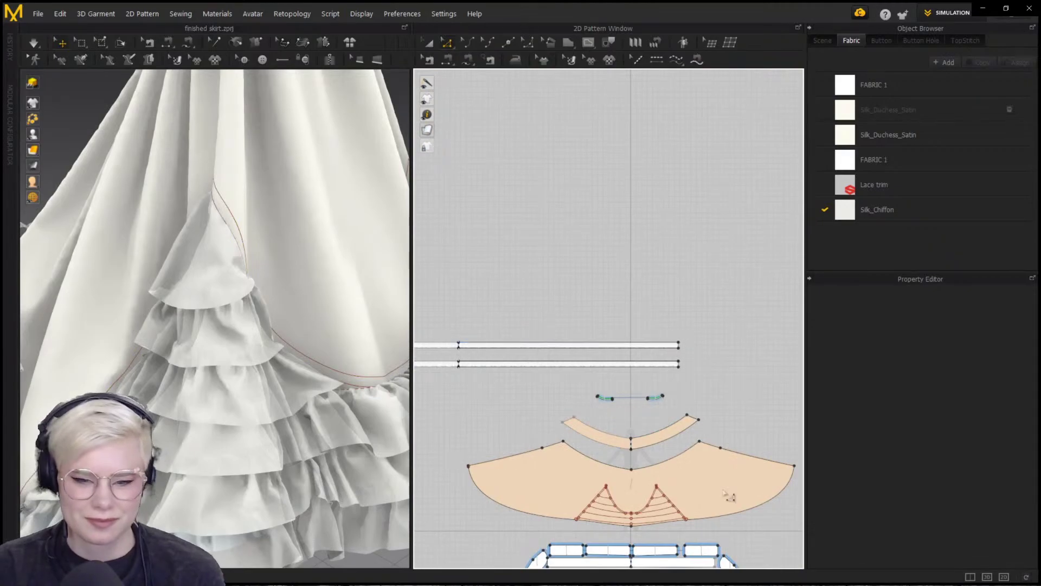
Sew the new lace strip's long edge to the offset line on the skirt pattern's right half with M:N free sewing
{"action": "key", "text": "h"}
{"action": "scroll", "coordinate": [561, 474], "scroll_direction": "up", "scroll_amount": 10}
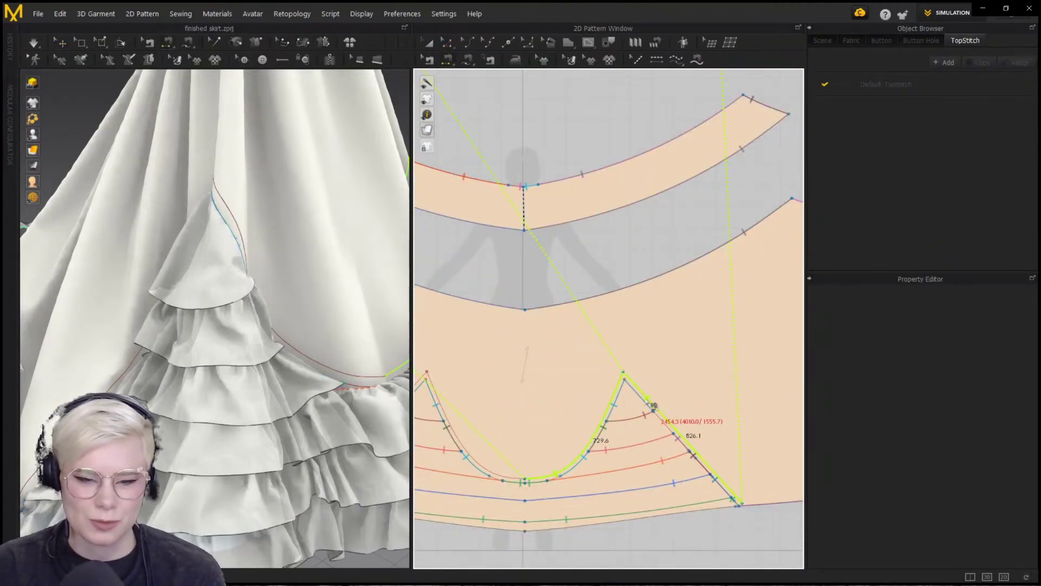
{"action": "key", "text": "Return"}
{"action": "scroll", "coordinate": [594, 401], "scroll_direction": "down", "scroll_amount": 8}
{"action": "scroll", "coordinate": [474, 368], "scroll_direction": "down", "scroll_amount": 2}
{"action": "scroll", "coordinate": [233, 336], "scroll_direction": "down", "scroll_amount": 10}
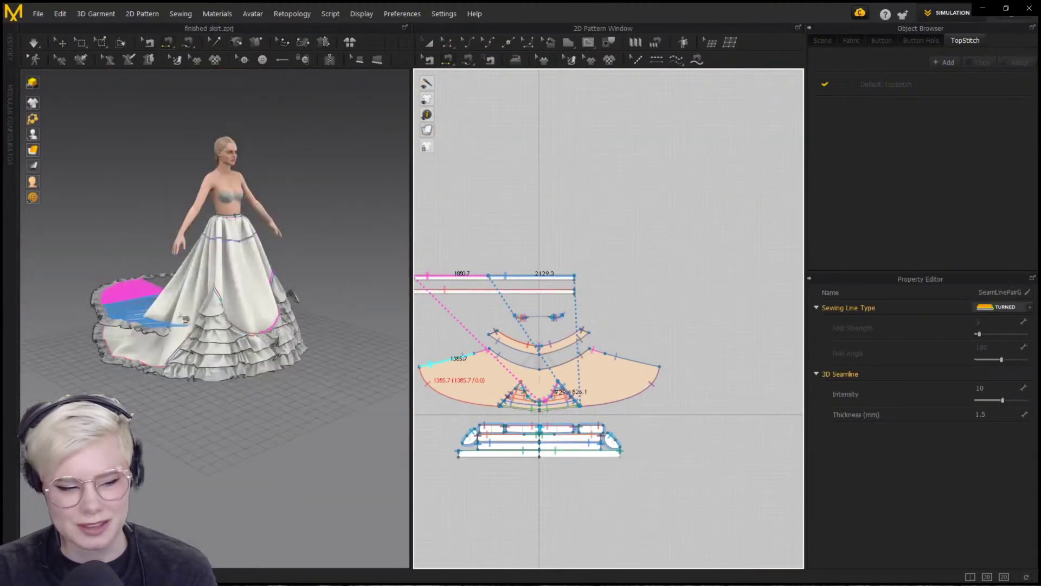
Select the new lace trim on the garment and simulate it to draw the sewn half toward the skirt
{"action": "right_click", "coordinate": [98, 302]}
{"action": "left_click", "coordinate": [62, 287]}
{"action": "key", "text": "z"}
{"action": "left_click", "coordinate": [111, 311]}
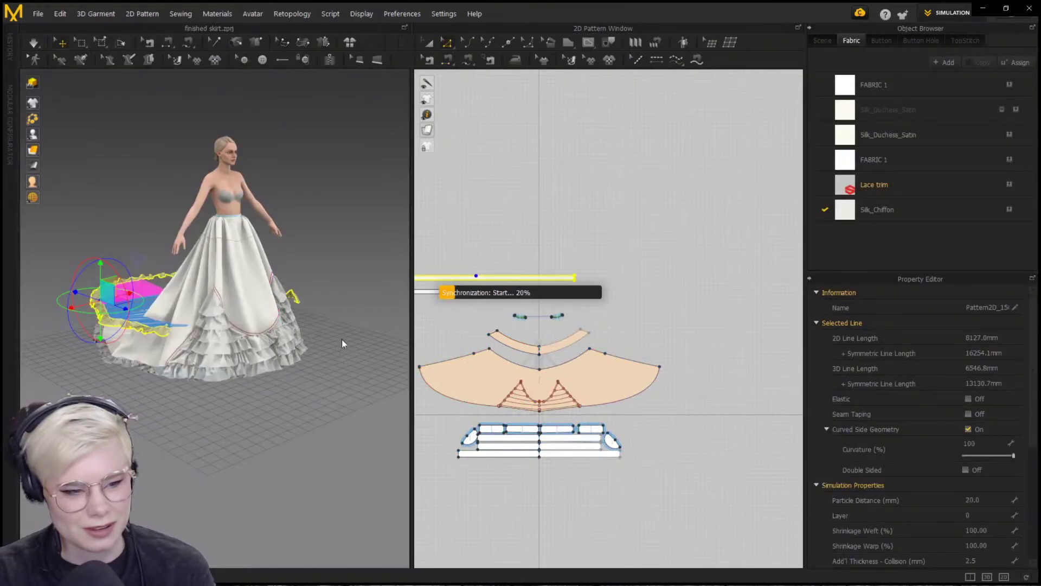
{"action": "scroll", "coordinate": [171, 324], "scroll_direction": "up", "scroll_amount": 8}
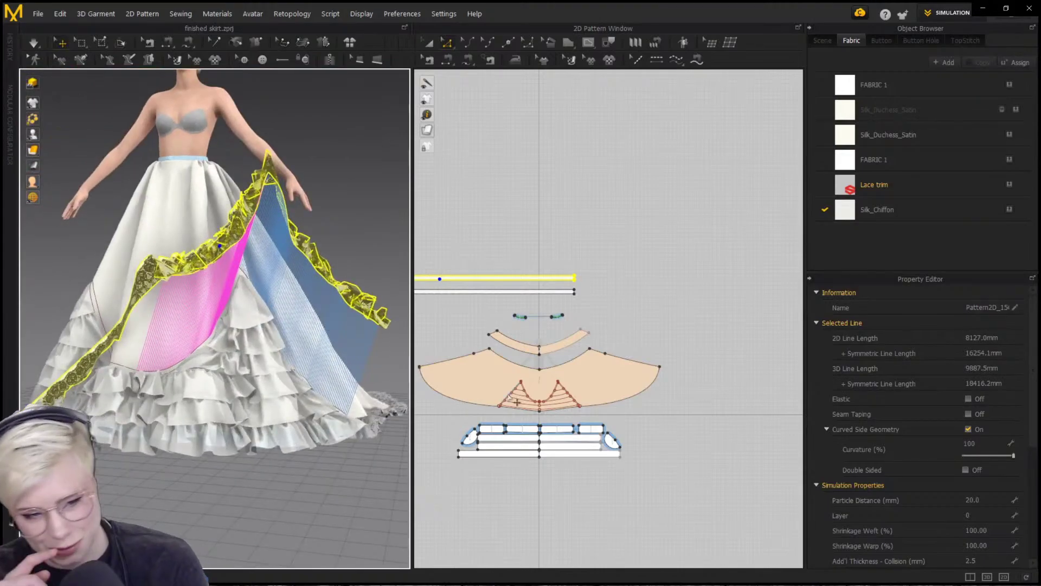
Sew the lace strip's other half to the offset line on the skirt pattern's left half and simulate the trim onto the skirt
{"action": "key", "text": "m"}
{"action": "middle_click_drag", "start_coordinate": [434, 279], "coordinate": [545, 278]}
{"action": "scroll", "coordinate": [638, 396], "scroll_direction": "up", "scroll_amount": 5}
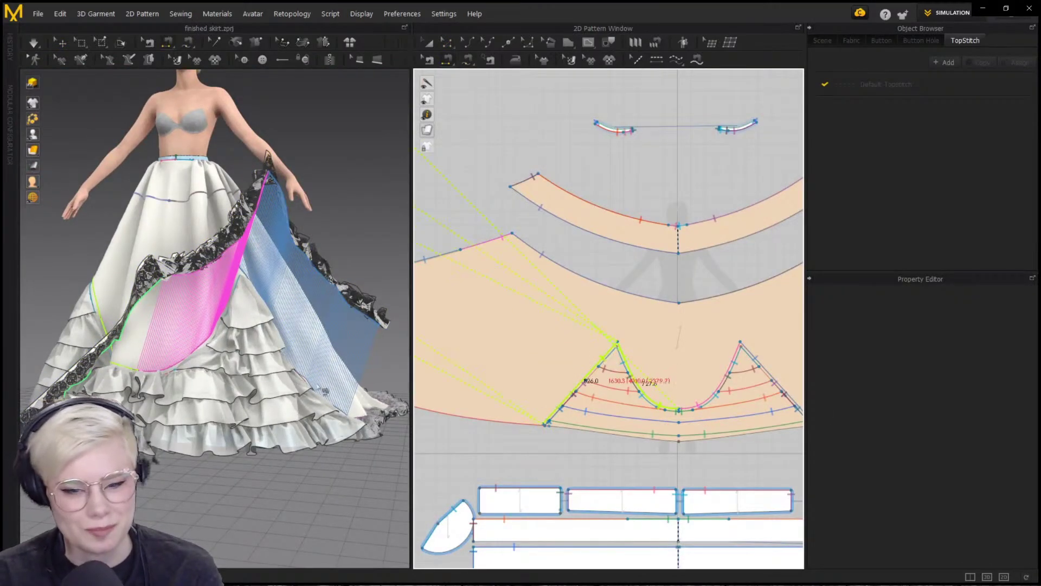
{"action": "key", "text": "Return"}
{"action": "scroll", "coordinate": [293, 347], "scroll_direction": "down", "scroll_amount": 5}
{"action": "key", "text": "q"}
{"action": "right_click", "coordinate": [208, 380]}
{"action": "left_click", "coordinate": [249, 384]}
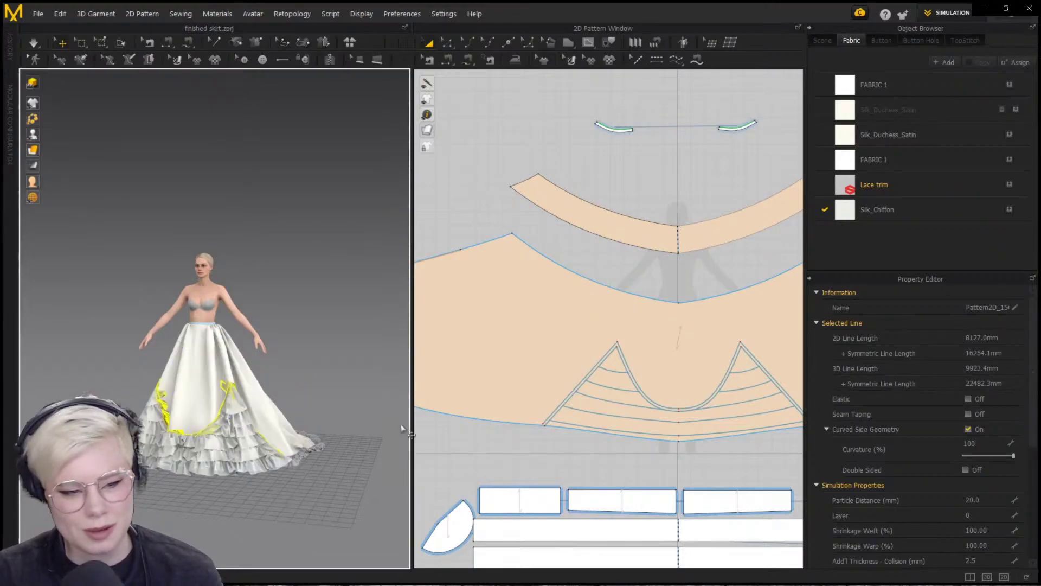
Freeze all the skirt pattern pieces except the newly sewn lace strip
{"action": "left_click_drag", "start_coordinate": [654, 407], "coordinate": [485, 270]}
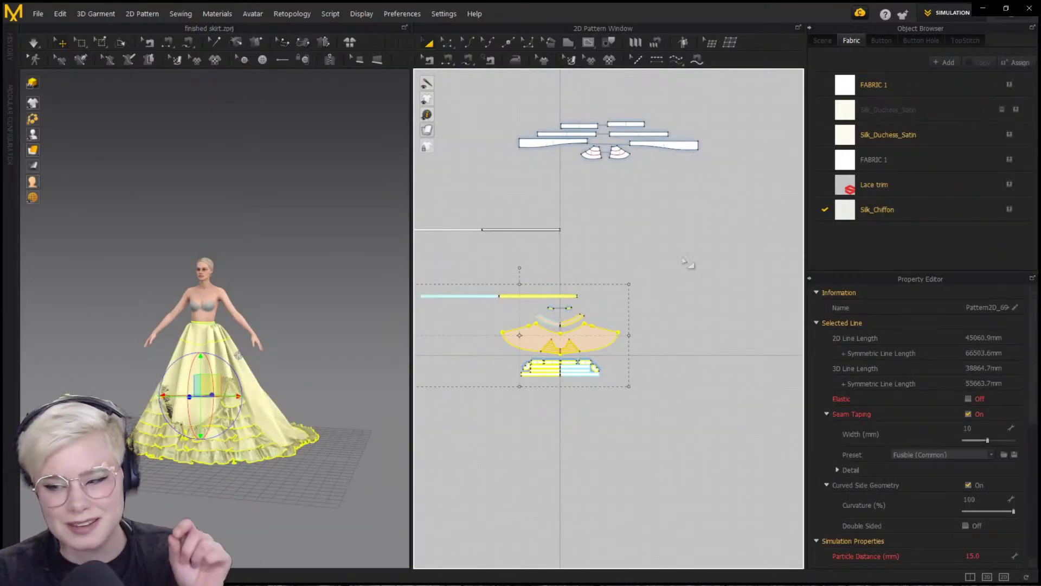
{"action": "right_click", "coordinate": [267, 431]}
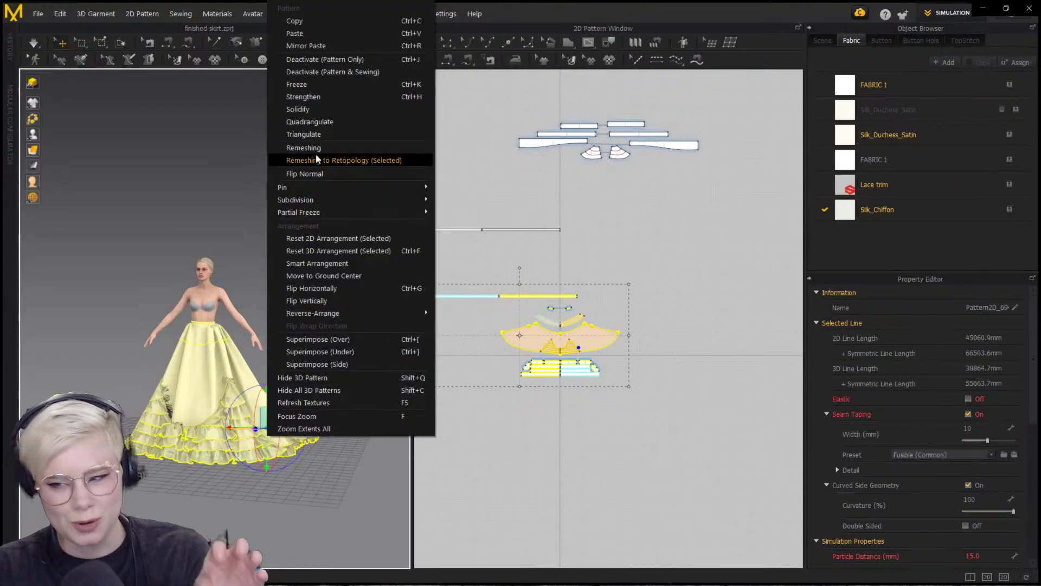
{"action": "left_click", "coordinate": [271, 156]}
Set the new lace strip's simulation layer to 10
{"action": "scroll", "coordinate": [283, 384], "scroll_direction": "up", "scroll_amount": 5}
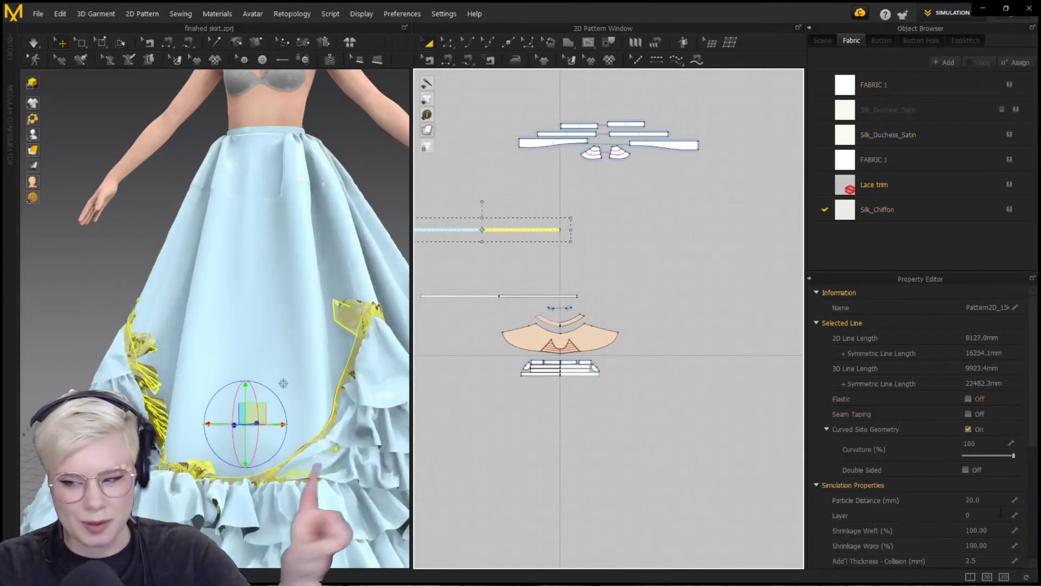
{"action": "left_click", "coordinate": [1001, 512]}
{"action": "type", "text": "10"}
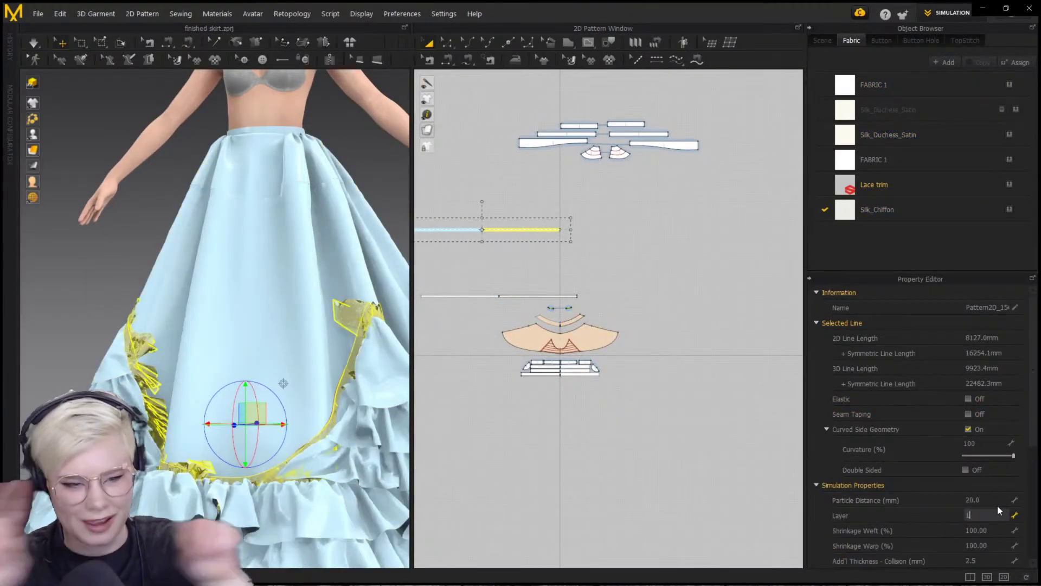
{"action": "key", "text": "Return"}
Pull the lace trim outward during simulation so it lies over the frozen skirt and ruffles
{"action": "right_click_drag", "start_coordinate": [141, 326], "coordinate": [293, 328]}
{"action": "left_click_drag", "start_coordinate": [210, 447], "coordinate": [212, 402]}
{"action": "scroll", "coordinate": [283, 383], "scroll_direction": "down", "scroll_amount": 4}
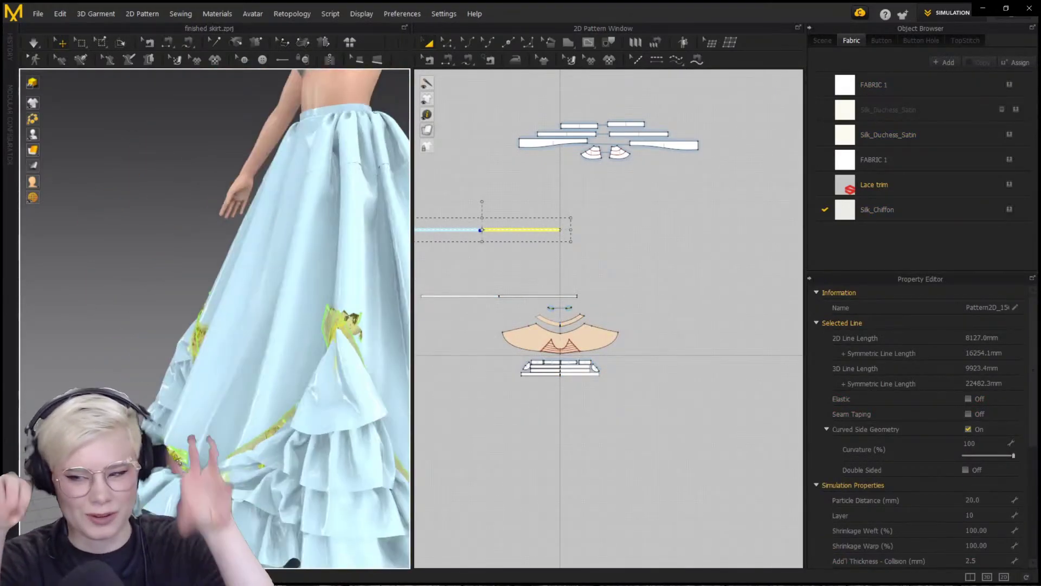
{"action": "right_click_drag", "start_coordinate": [260, 347], "coordinate": [304, 347]}
{"action": "mouse_move", "coordinate": [189, 399]}
{"action": "left_mouse_down"}
{"action": "mouse_move", "coordinate": [207, 375]}
{"action": "mouse_move", "coordinate": [176, 388]}
{"action": "left_mouse_up"}
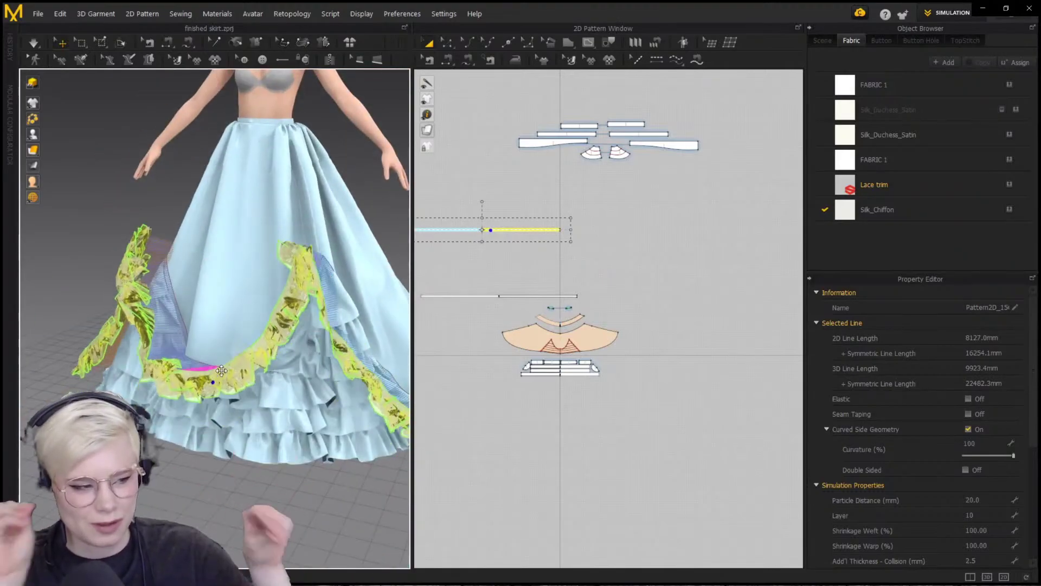
{"action": "right_click_drag", "start_coordinate": [331, 325], "coordinate": [271, 349]}
{"action": "scroll", "coordinate": [271, 350], "scroll_direction": "up", "scroll_amount": 3}
{"action": "middle_click_drag", "start_coordinate": [271, 350], "coordinate": [294, 373]}
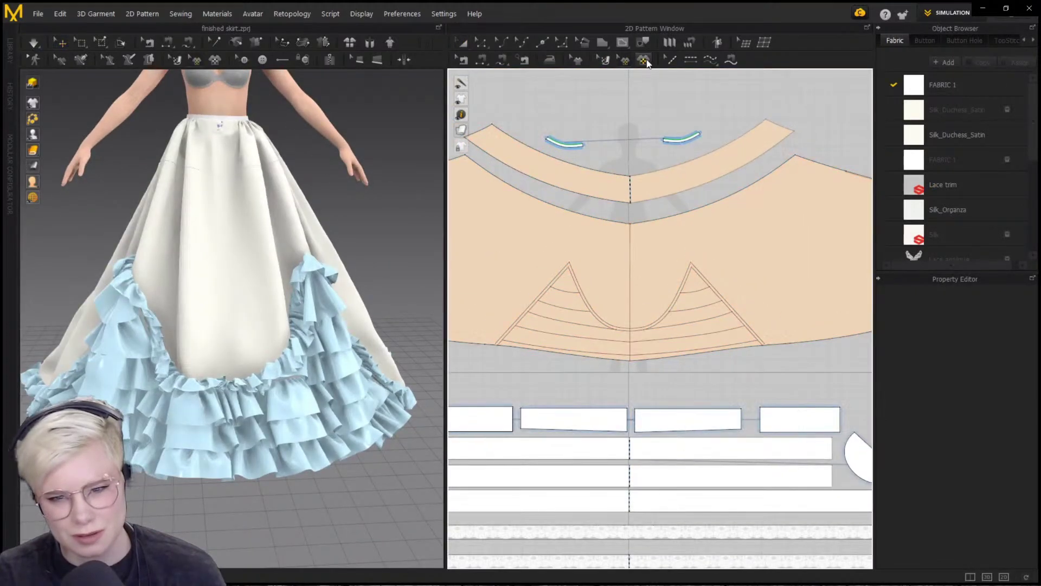
Add the damask image as a graphic about 167 mm wide at the front center of the skirt, above the offset line
{"action": "left_click", "coordinate": [644, 60]}
{"action": "left_click", "coordinate": [552, 275]}
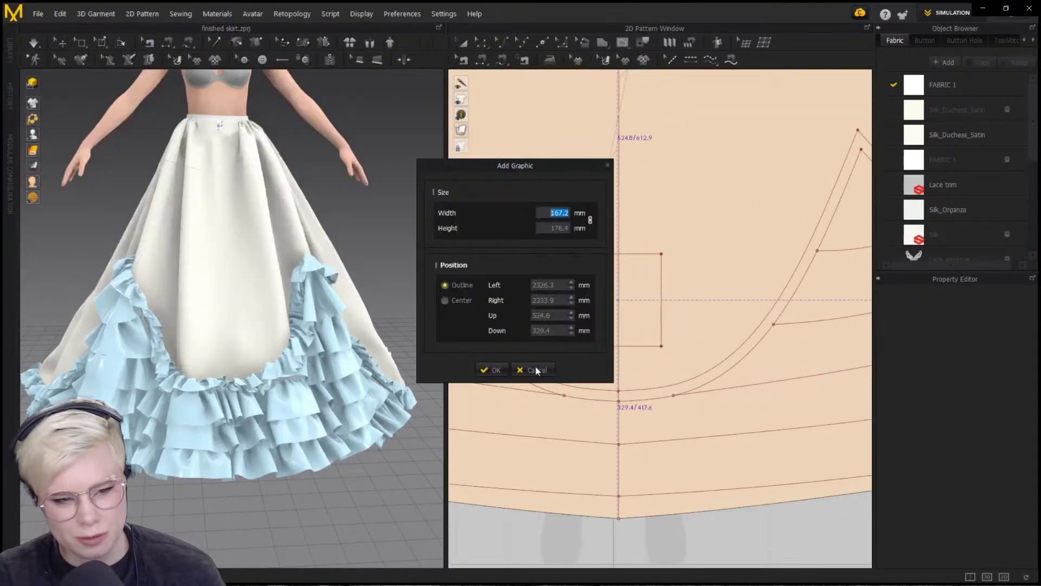
{"action": "key", "text": "Return"}
Load the damask normal map image from the desktop files as the graphic's normal map
{"action": "left_click", "coordinate": [983, 399]}
{"action": "left_click", "coordinate": [1006, 398]}
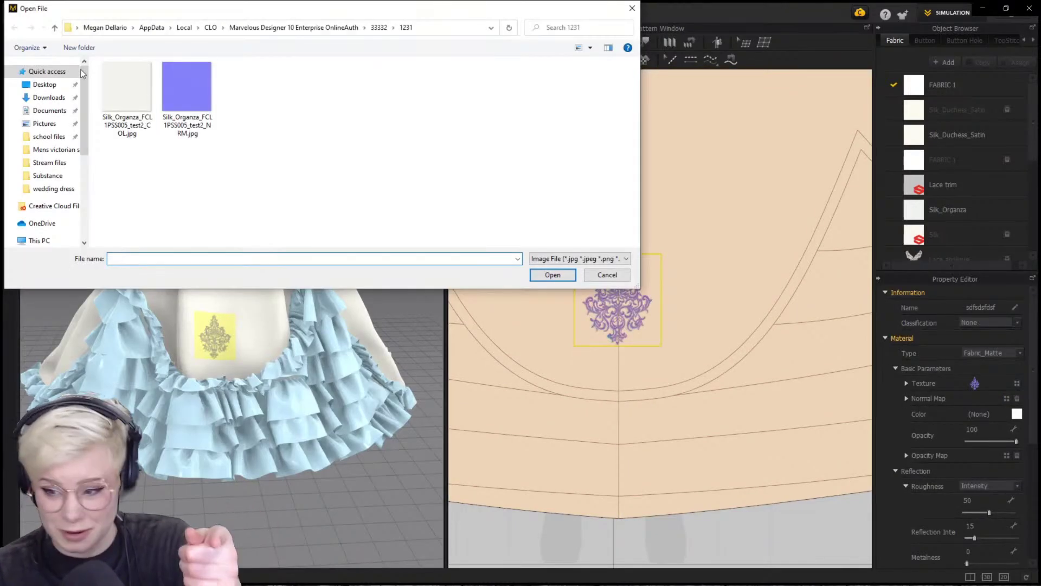
{"action": "left_click", "coordinate": [44, 84]}
{"action": "double_click", "coordinate": [246, 83]}
{"action": "left_click", "coordinate": [303, 162]}
{"action": "left_click", "coordinate": [552, 275]}
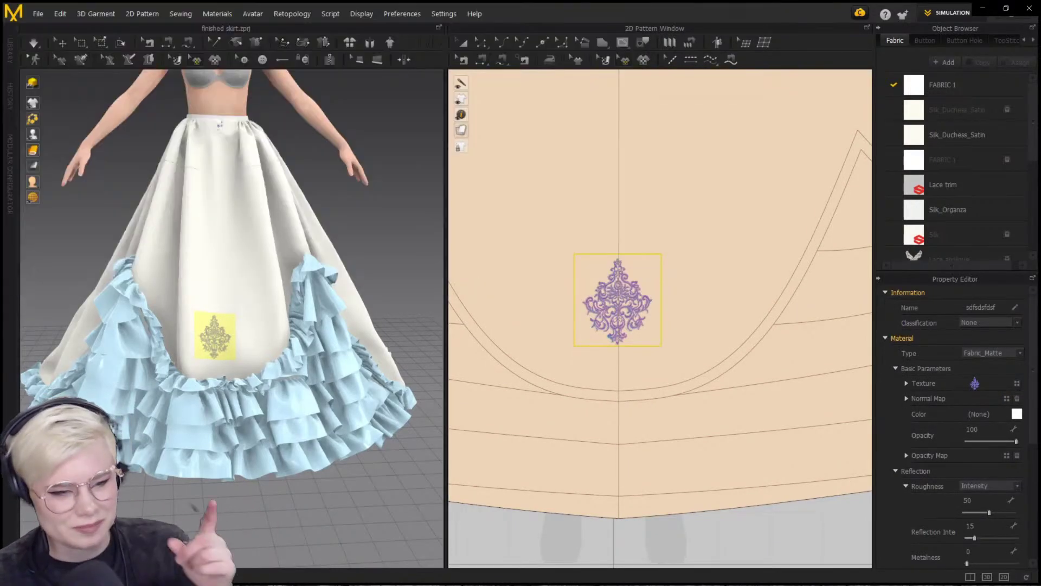
Enlarge the damask graphic so it fills the space down to the curved line at the skirt's front center
{"action": "scroll", "coordinate": [623, 309], "scroll_direction": "up", "scroll_amount": 5}
{"action": "scroll", "coordinate": [620, 318], "scroll_direction": "down", "scroll_amount": 4}
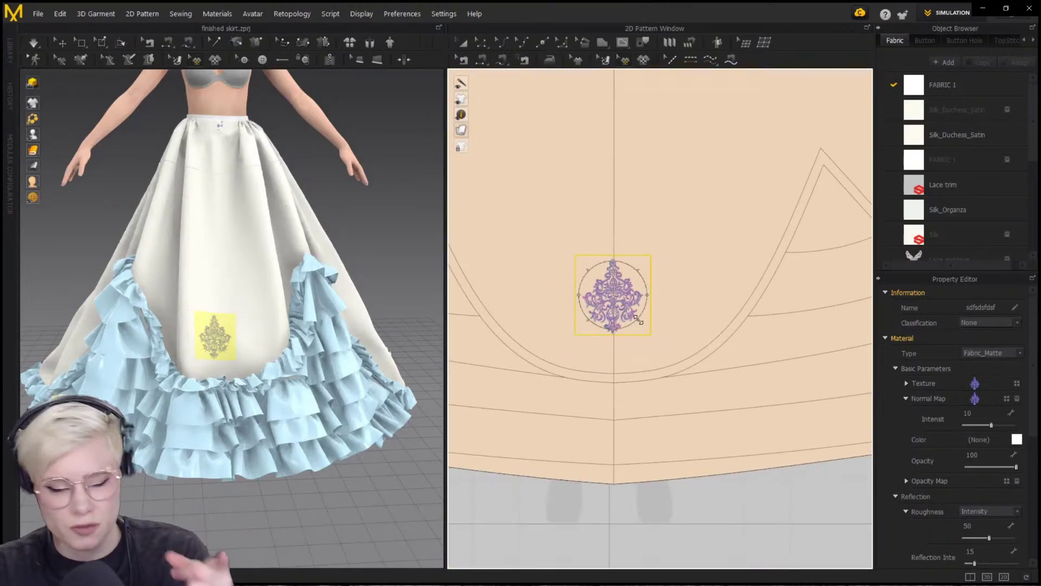
{"action": "scroll", "coordinate": [604, 314], "scroll_direction": "up", "scroll_amount": 5}
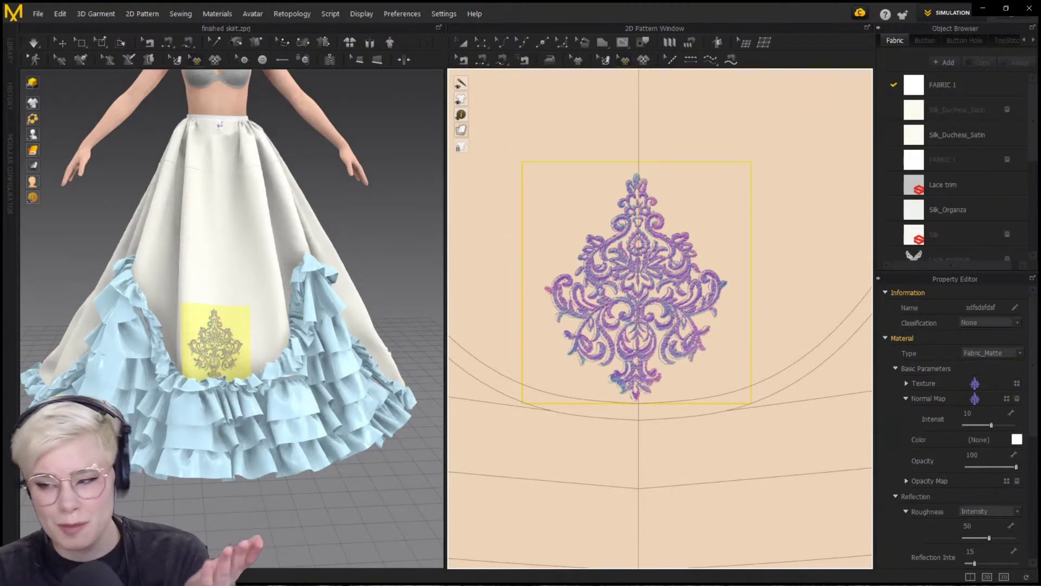
Try to rotate the damask graphic slightly at the skirt's front center
{"action": "left_click_drag", "start_coordinate": [755, 158], "coordinate": [746, 148]}
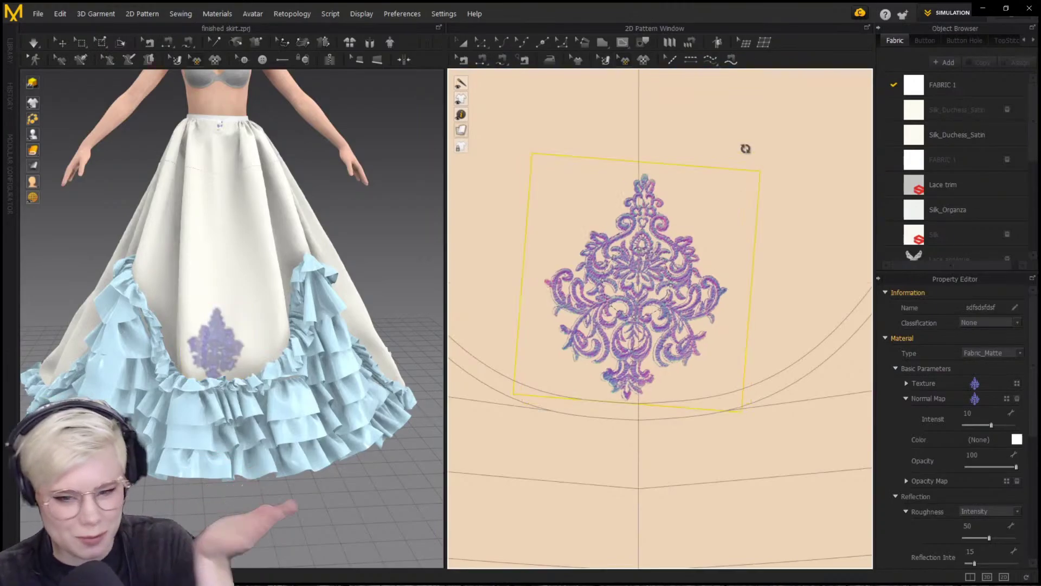
{"action": "scroll", "coordinate": [627, 214], "scroll_direction": "up", "scroll_amount": 3}
{"action": "left_click_drag", "start_coordinate": [628, 220], "coordinate": [830, 200]}
{"action": "key", "text": "ctrl+z"}
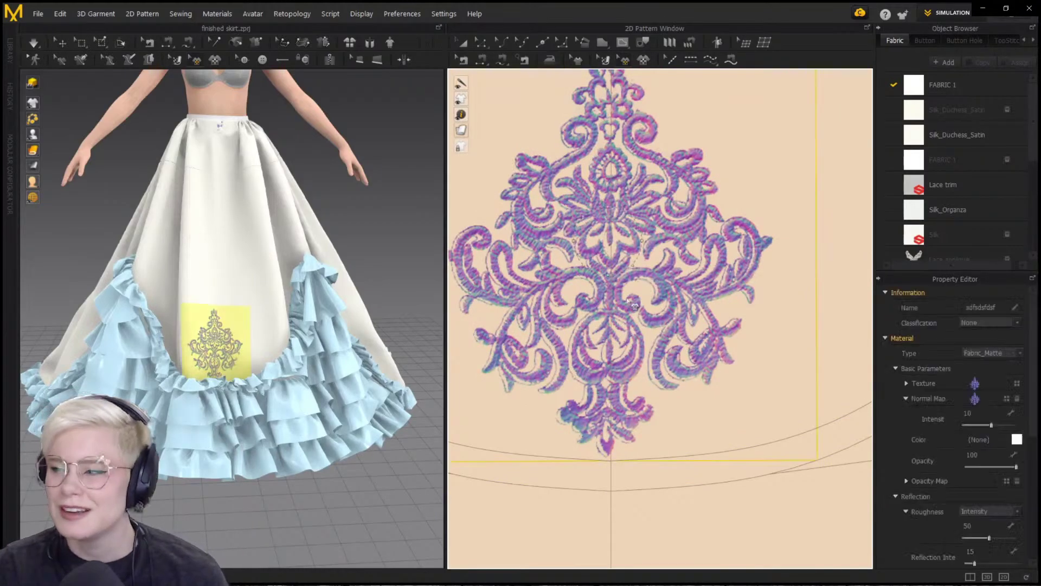
{"action": "scroll", "coordinate": [648, 327], "scroll_direction": "down", "scroll_amount": 5}
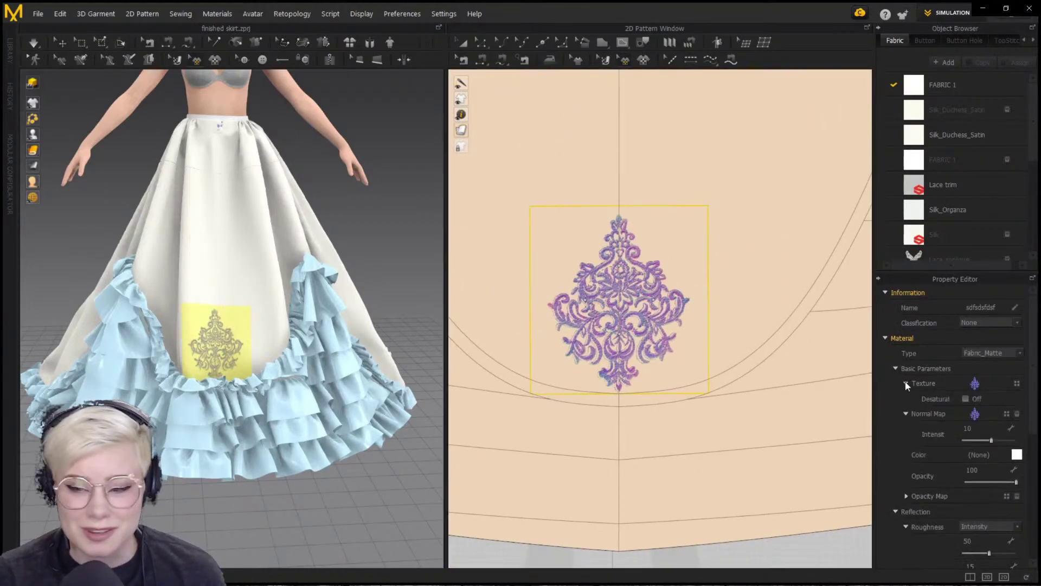
Replace the front damask graphic's texture with the pale version of the damask image
{"action": "left_click", "coordinate": [409, 345]}
{"action": "scroll", "coordinate": [196, 352], "scroll_direction": "up", "scroll_amount": 5}
{"action": "left_click_drag", "start_coordinate": [575, 335], "coordinate": [510, 357]}
{"action": "left_click", "coordinate": [574, 167]}
{"action": "scroll", "coordinate": [573, 167], "scroll_direction": "down", "scroll_amount": 5}
{"action": "scroll", "coordinate": [214, 233], "scroll_direction": "down", "scroll_amount": 5}
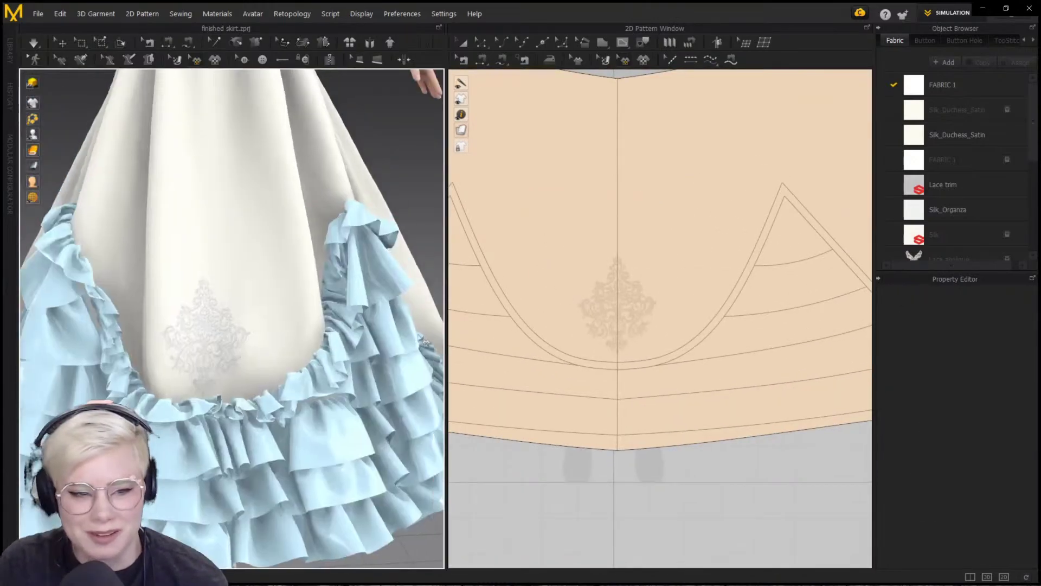
Add testing 1.png as a graphic on the skirt front, between the center damask and the left ruffle peak
{"action": "scroll", "coordinate": [612, 292], "scroll_direction": "down", "scroll_amount": 2}
{"action": "left_click", "coordinate": [571, 309]}
{"action": "left_click", "coordinate": [477, 111]}
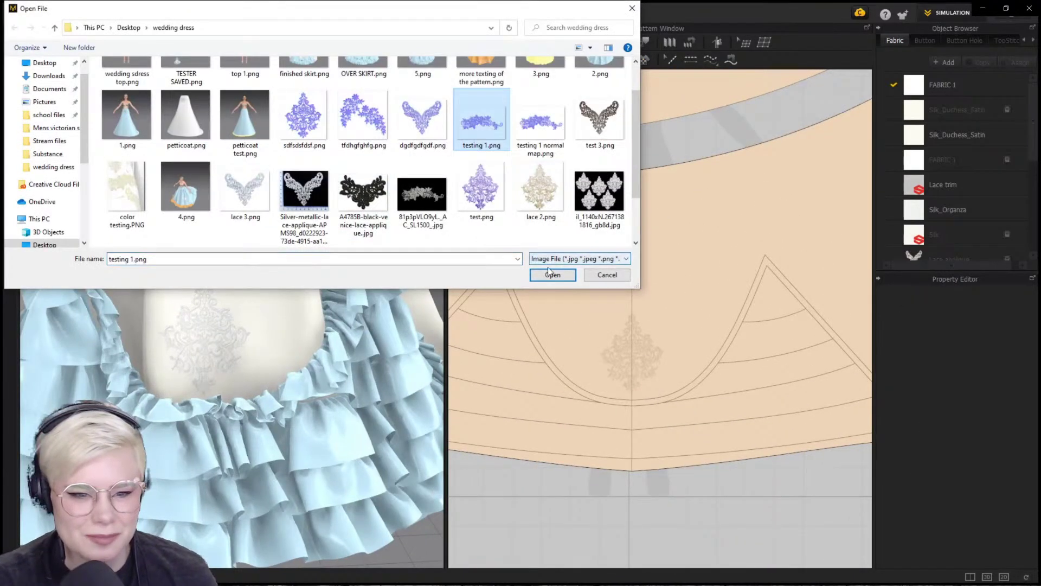
{"action": "left_click", "coordinate": [551, 271]}
{"action": "left_click", "coordinate": [556, 321]}
{"action": "left_click", "coordinate": [488, 373]}
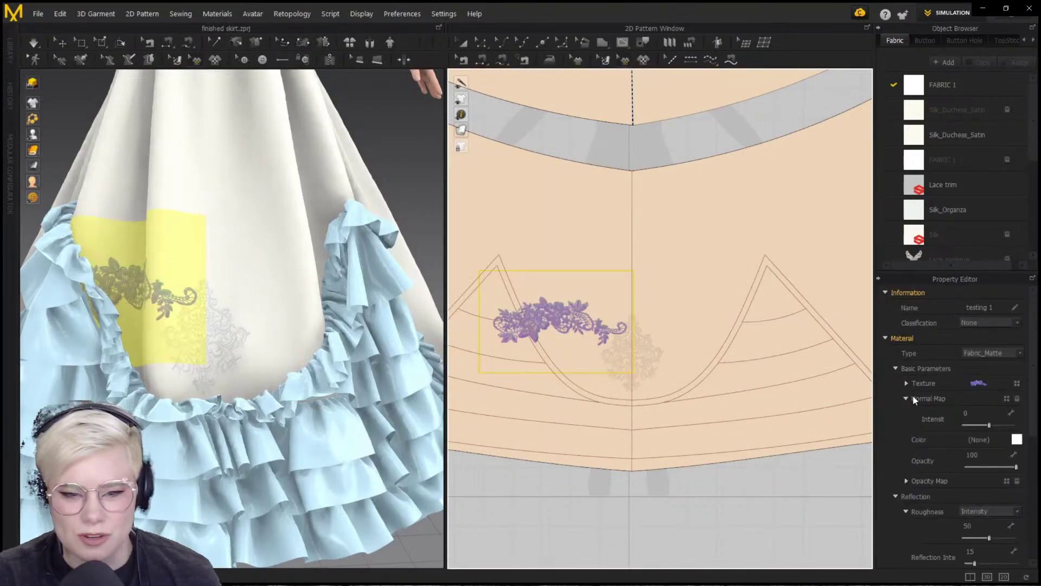
Load the matching normal map image for the new floral lace graphic
{"action": "left_click", "coordinate": [907, 398]}
{"action": "left_click", "coordinate": [1006, 399]}
{"action": "left_click", "coordinate": [478, 162]}
{"action": "left_click", "coordinate": [550, 274]}
{"action": "left_click", "coordinate": [907, 398]}
{"action": "scroll", "coordinate": [564, 339], "scroll_direction": "up", "scroll_amount": 6}
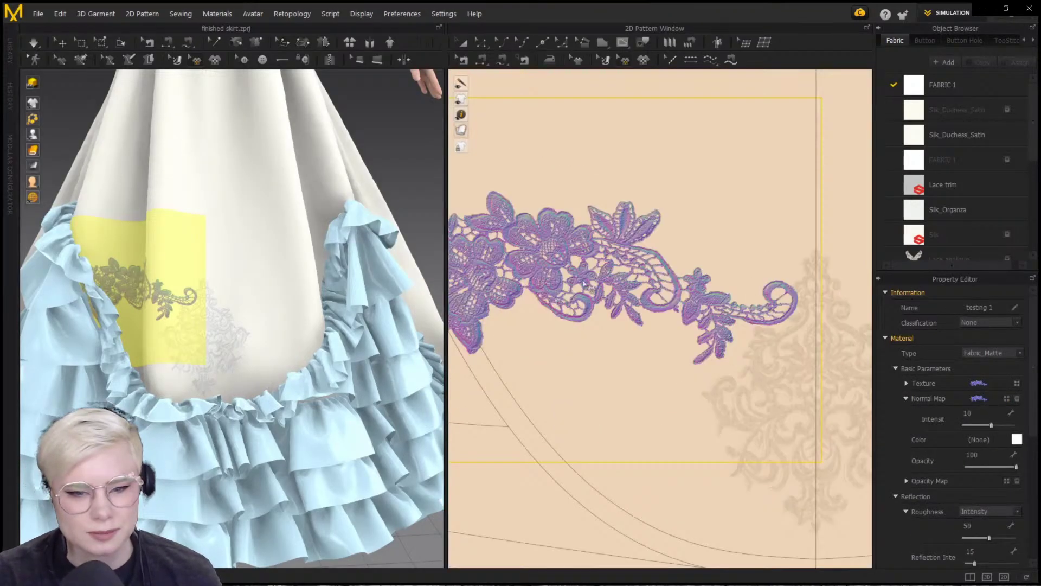
Rotate the floral lace graphic and move it so it follows the curved line left of the center damask
{"action": "scroll", "coordinate": [639, 334], "scroll_direction": "down", "scroll_amount": 5}
{"action": "left_click_drag", "start_coordinate": [621, 285], "coordinate": [640, 305]}
{"action": "left_click_drag", "start_coordinate": [624, 350], "coordinate": [637, 347]}
{"action": "left_click_drag", "start_coordinate": [621, 275], "coordinate": [628, 345]}
{"action": "left_click", "coordinate": [742, 278]}
{"action": "left_click", "coordinate": [652, 367]}
{"action": "scroll", "coordinate": [653, 327], "scroll_direction": "up", "scroll_amount": 3}
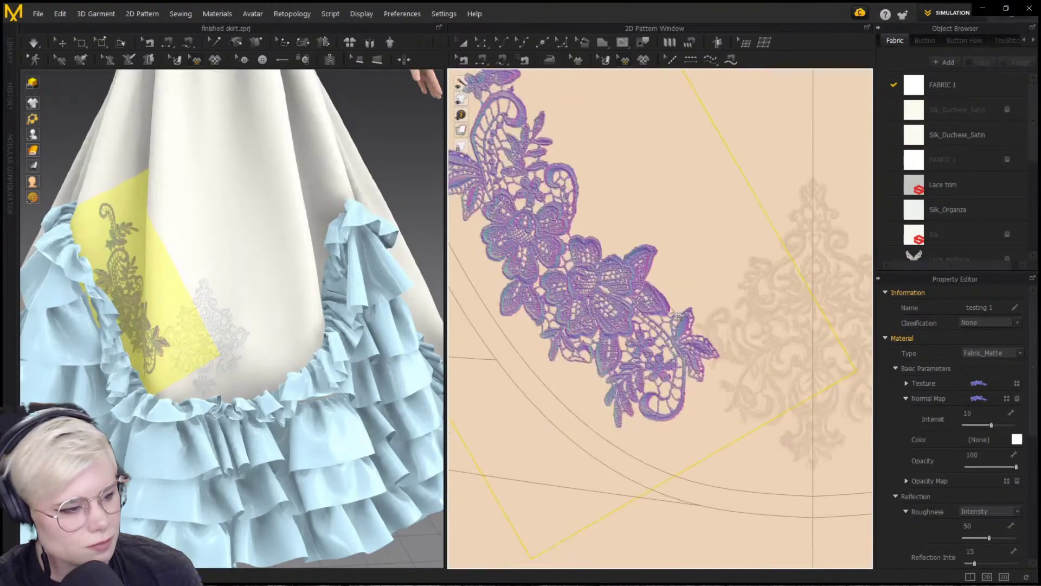
{"action": "scroll", "coordinate": [628, 239], "scroll_direction": "down", "scroll_amount": 2}
{"action": "left_click_drag", "start_coordinate": [689, 330], "coordinate": [685, 335]}
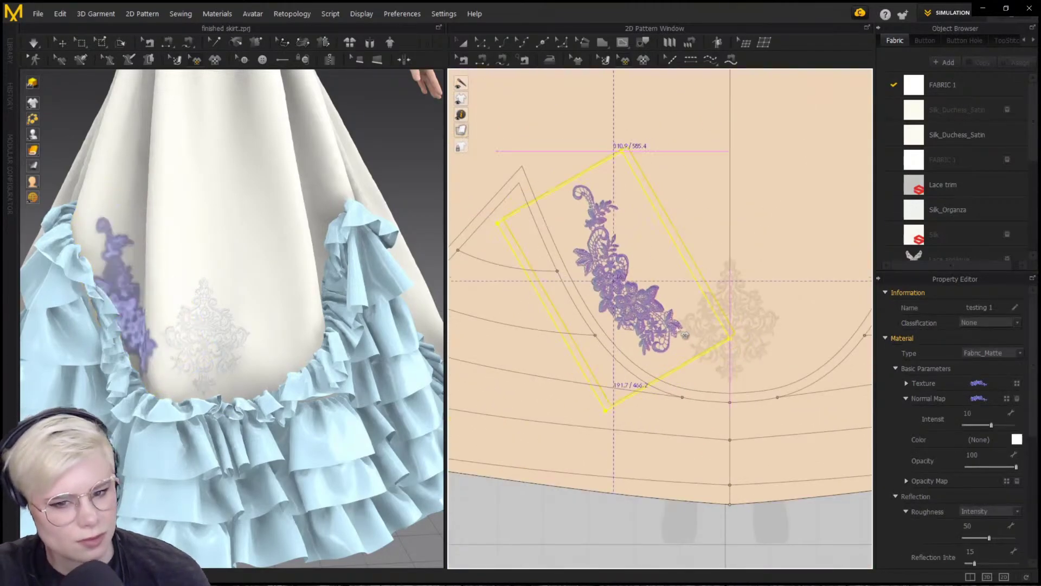
{"action": "left_click_drag", "start_coordinate": [624, 297], "coordinate": [624, 297]}
Paste a mirrored copy of the floral lace graphic along the curve on the other side of the center damask
{"action": "key", "text": "ctrl+c"}
{"action": "key", "text": "ctrl+r"}
{"action": "scroll", "coordinate": [631, 290], "scroll_direction": "down", "scroll_amount": 3}
{"action": "scroll", "coordinate": [715, 285], "scroll_direction": "up", "scroll_amount": 3}
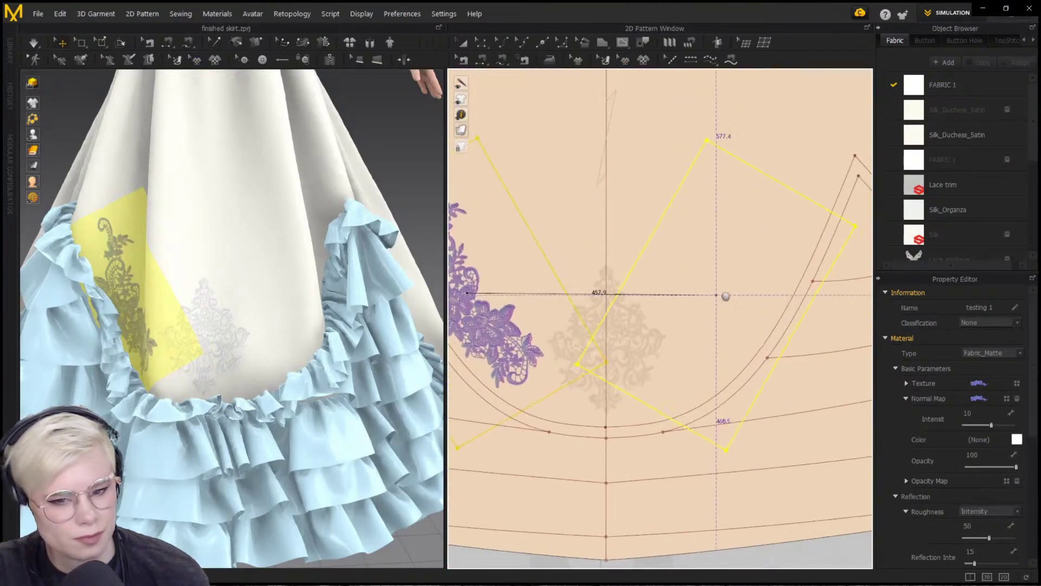
{"action": "left_click", "coordinate": [729, 288]}
{"action": "left_click_drag", "start_coordinate": [722, 324], "coordinate": [727, 329]}
{"action": "left_click_drag", "start_coordinate": [660, 358], "coordinate": [660, 358]}
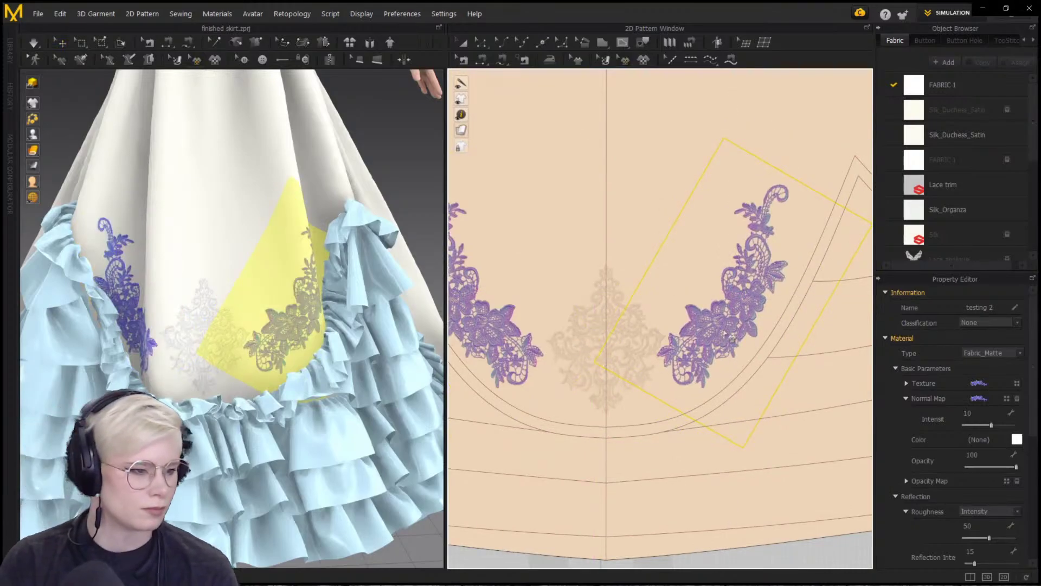
Line up the original and mirrored lace graphics and adjust their positions beside the center damask
{"action": "left_click", "coordinate": [517, 333], "text": "shift"}
{"action": "right_click", "coordinate": [517, 334]}
{"action": "left_click", "coordinate": [653, 482]}
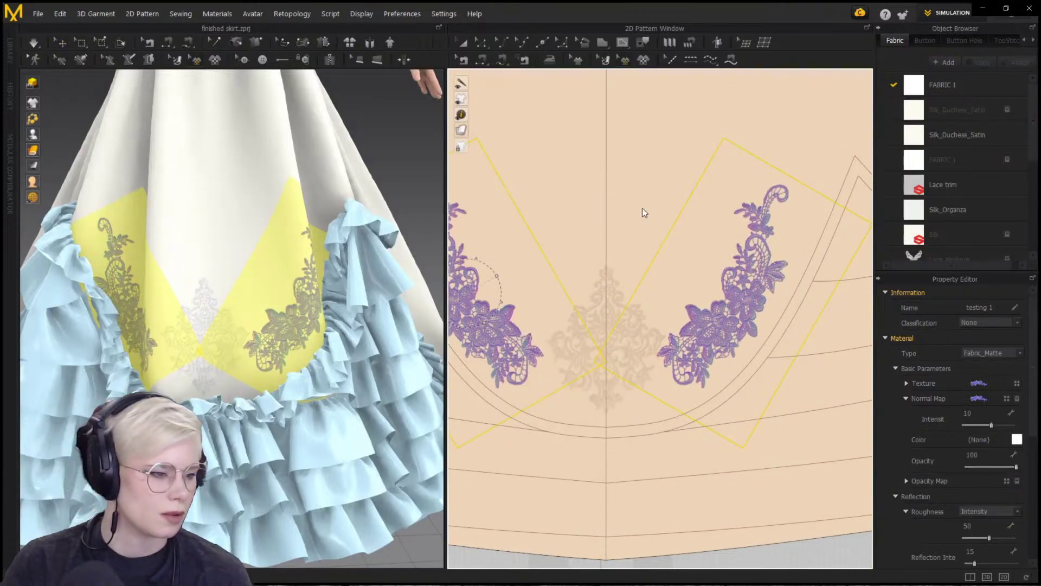
{"action": "scroll", "coordinate": [642, 207], "scroll_direction": "down", "scroll_amount": 2}
{"action": "left_click", "coordinate": [717, 338]}
{"action": "left_click_drag", "start_coordinate": [724, 338], "coordinate": [728, 342]}
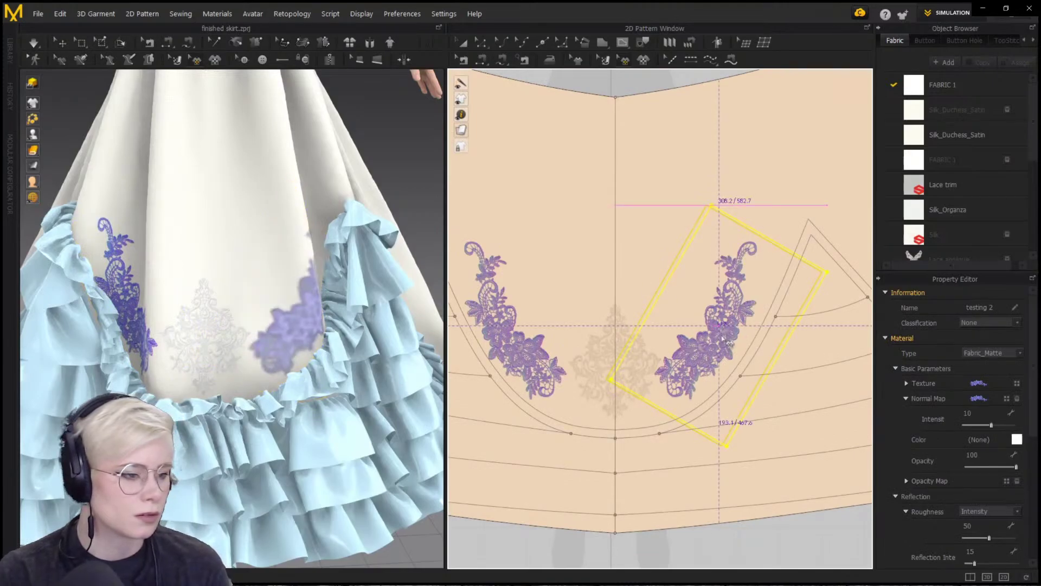
{"action": "left_click", "coordinate": [521, 348]}
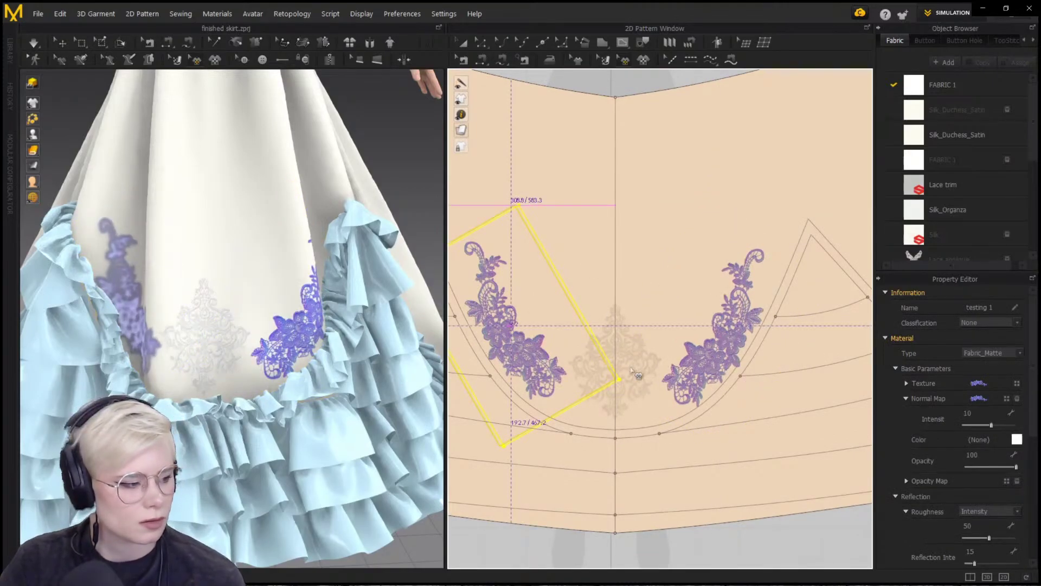
Select both lace graphics again and align them evenly across the center line
{"action": "left_click", "coordinate": [710, 354]}
{"action": "left_click", "coordinate": [525, 359], "text": "shift"}
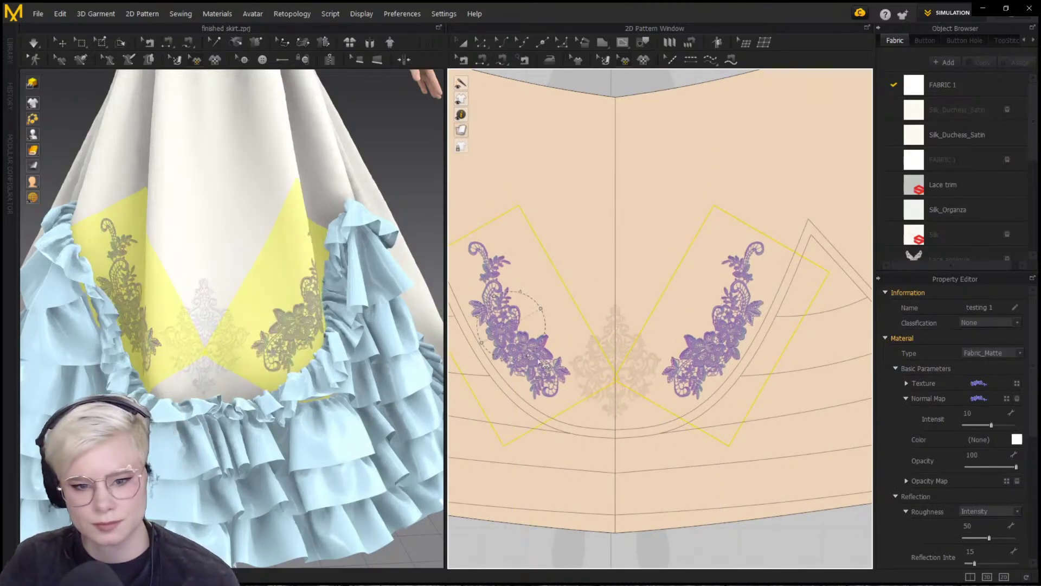
{"action": "right_click", "coordinate": [538, 357]}
{"action": "mouse_move", "coordinate": [620, 441]}
{"action": "left_click", "coordinate": [660, 481]}
{"action": "left_click", "coordinate": [645, 310]}
Add the tfdhgfghfg.png flower image as a graphic 282.2 mm wide near the left ruffle peak
{"action": "scroll", "coordinate": [645, 313], "scroll_direction": "down", "scroll_amount": 3}
{"action": "middle_click_drag", "start_coordinate": [591, 320], "coordinate": [662, 333]}
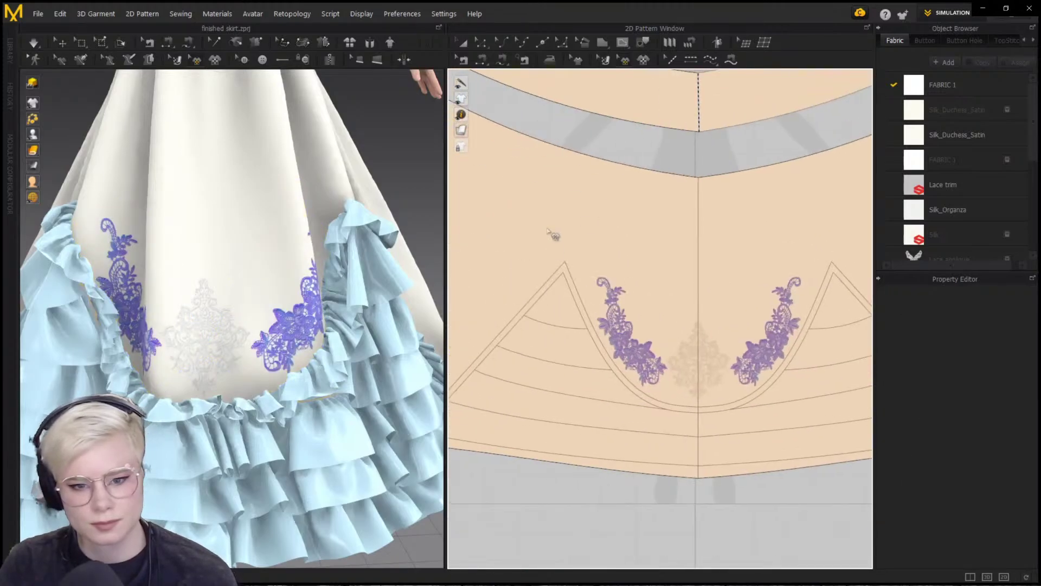
{"action": "right_click", "coordinate": [581, 234]}
{"action": "left_click", "coordinate": [642, 62]}
{"action": "double_click", "coordinate": [364, 157]}
{"action": "left_click", "coordinate": [595, 264]}
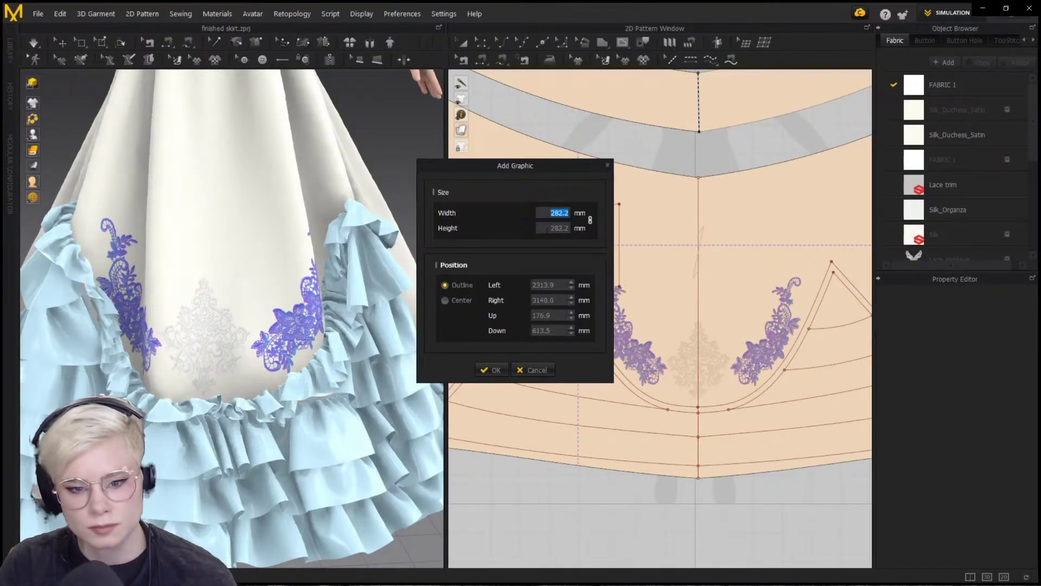
{"action": "key", "text": "Return"}
Rotate and move the flower graphic so it arches over the left ruffle peak and meets the lace graphic below
{"action": "scroll", "coordinate": [569, 281], "scroll_direction": "up", "scroll_amount": 3}
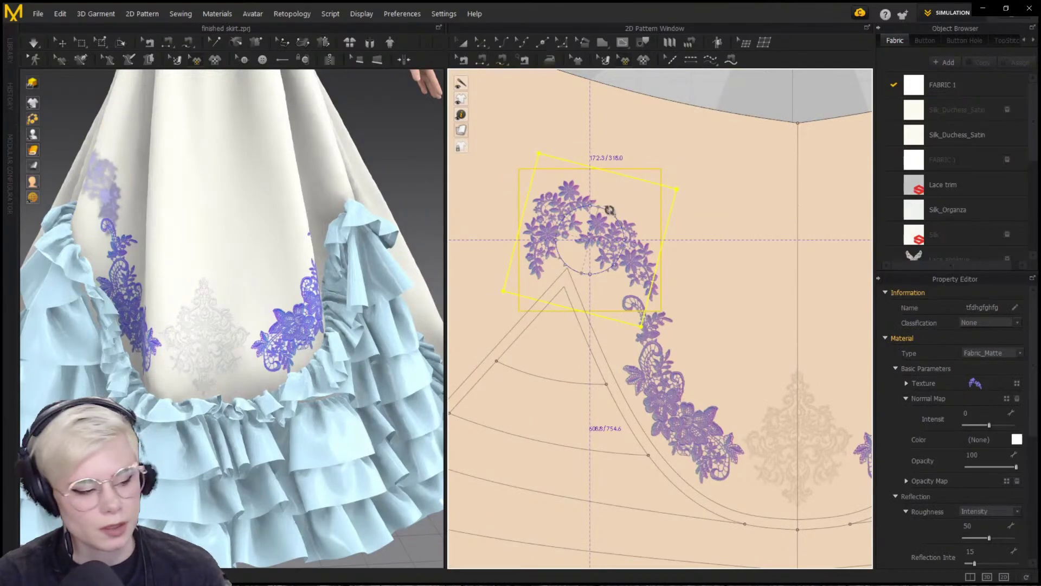
{"action": "left_click_drag", "start_coordinate": [609, 210], "coordinate": [613, 213]}
{"action": "left_click_drag", "start_coordinate": [721, 297], "coordinate": [720, 298]}
{"action": "left_click_drag", "start_coordinate": [602, 250], "coordinate": [597, 265]}
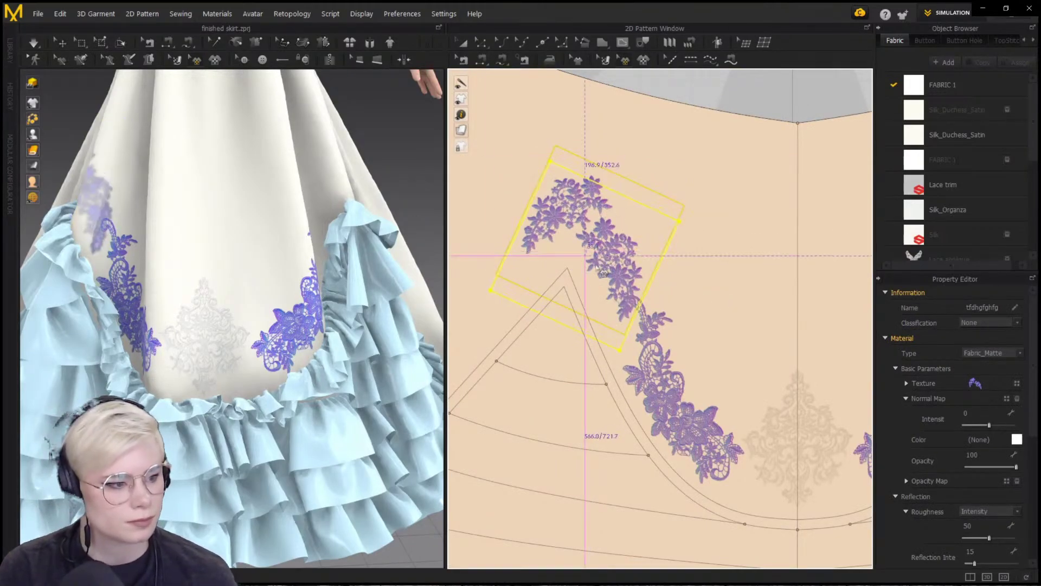
{"action": "left_click", "coordinate": [669, 384]}
{"action": "left_click_drag", "start_coordinate": [682, 359], "coordinate": [702, 321]}
Delete the mirrored lace graphic on the right of the center damask
{"action": "scroll", "coordinate": [702, 320], "scroll_direction": "down", "scroll_amount": 2}
{"action": "middle_click_drag", "start_coordinate": [702, 320], "coordinate": [591, 295]}
{"action": "left_click", "coordinate": [749, 347]}
{"action": "left_click_drag", "start_coordinate": [746, 318], "coordinate": [770, 375]}
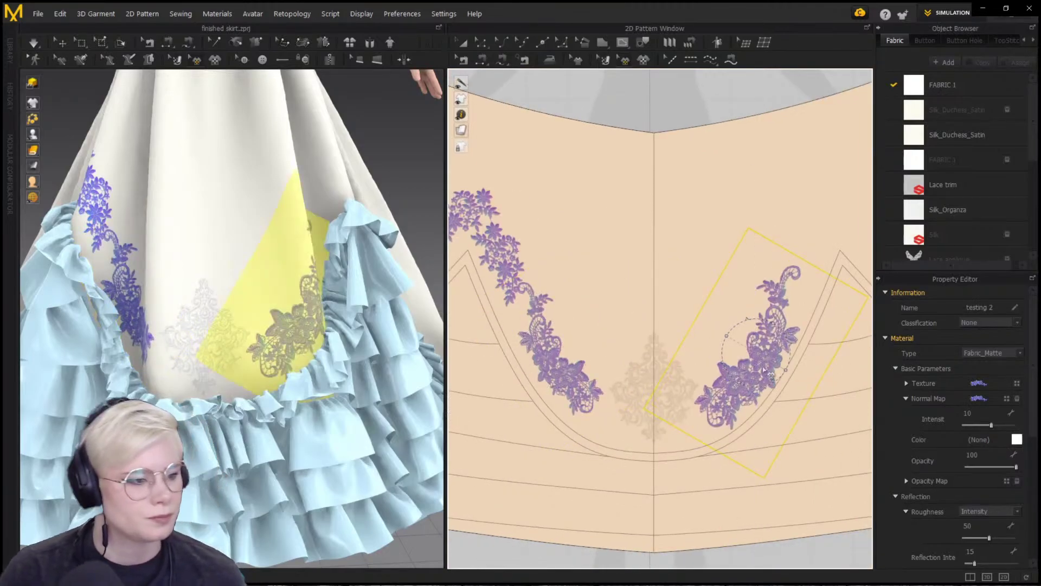
{"action": "key", "text": "Delete"}
Reposition the left lace graphic along the curve and paste mirrored copies of it and the flower graphic across the center line
{"action": "scroll", "coordinate": [552, 358], "scroll_direction": "up", "scroll_amount": 3}
{"action": "left_click_drag", "start_coordinate": [611, 390], "coordinate": [619, 402]}
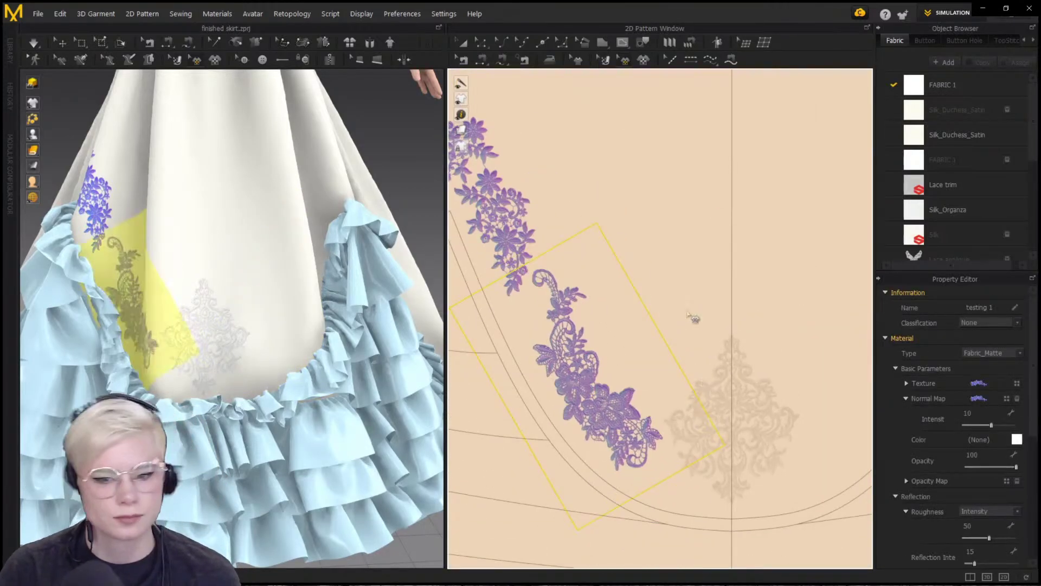
{"action": "left_click", "coordinate": [515, 215]}
{"action": "scroll", "coordinate": [593, 372], "scroll_direction": "down", "scroll_amount": 5}
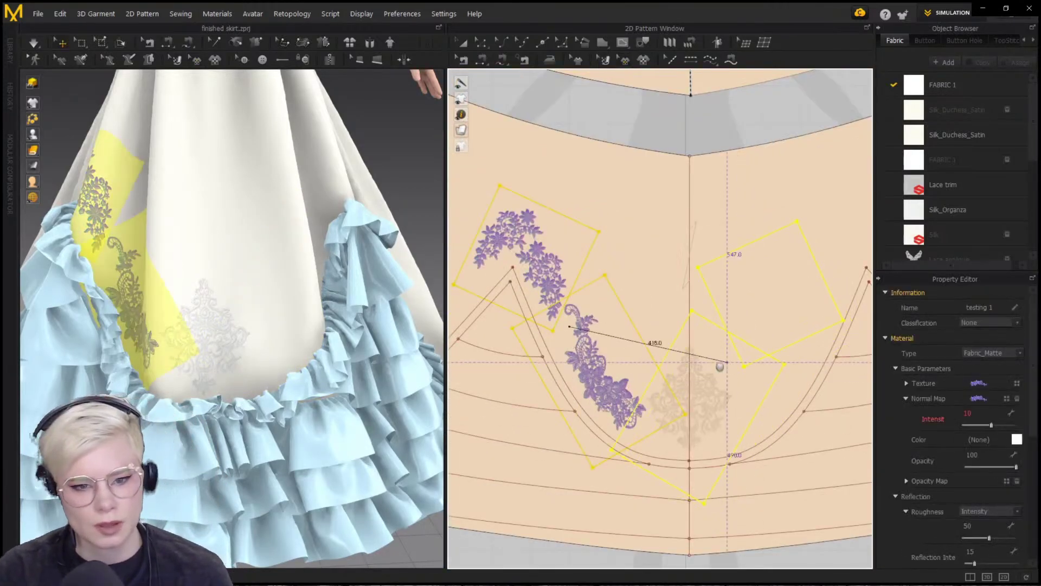
{"action": "middle_click_drag", "start_coordinate": [720, 362], "coordinate": [642, 373]}
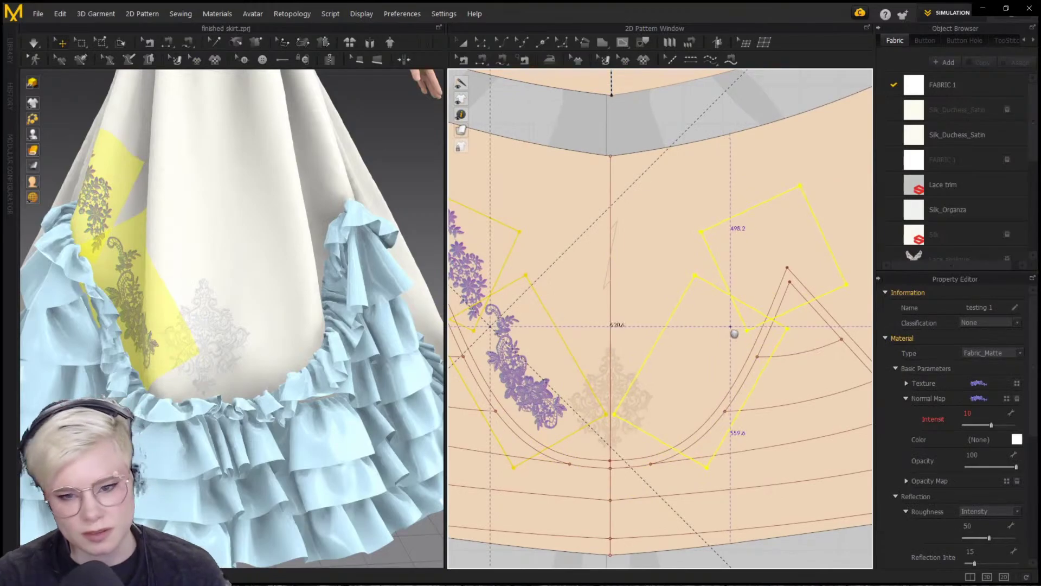
{"action": "left_click", "coordinate": [734, 333]}
Move the mirrored lace graphic along the right curve and the mirrored flower graphic over the right ruffle peak
{"action": "left_click_drag", "start_coordinate": [682, 345], "coordinate": [715, 380]}
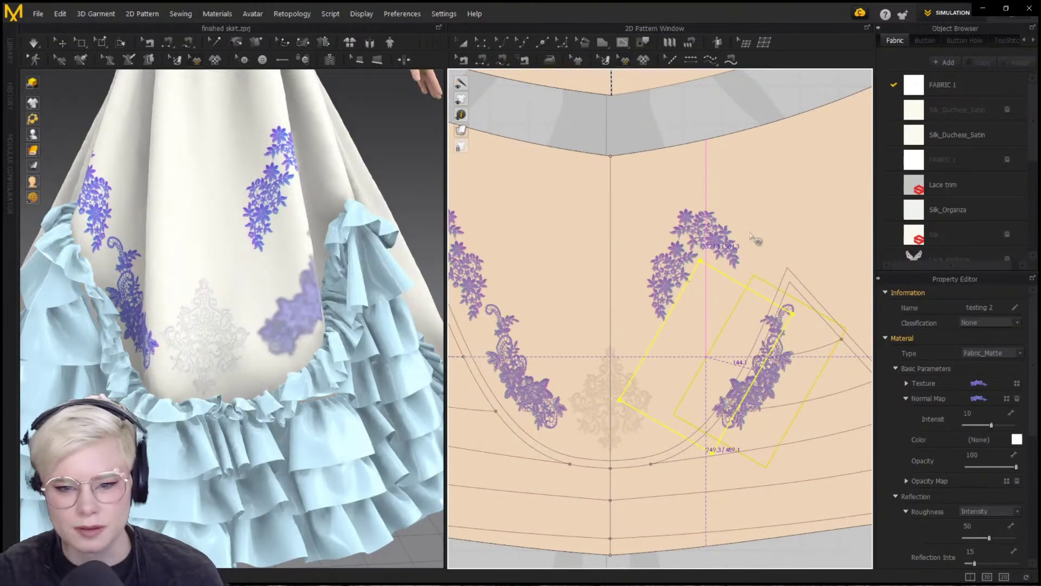
{"action": "left_click_drag", "start_coordinate": [710, 240], "coordinate": [805, 240]}
{"action": "left_click_drag", "start_coordinate": [706, 373], "coordinate": [698, 387]}
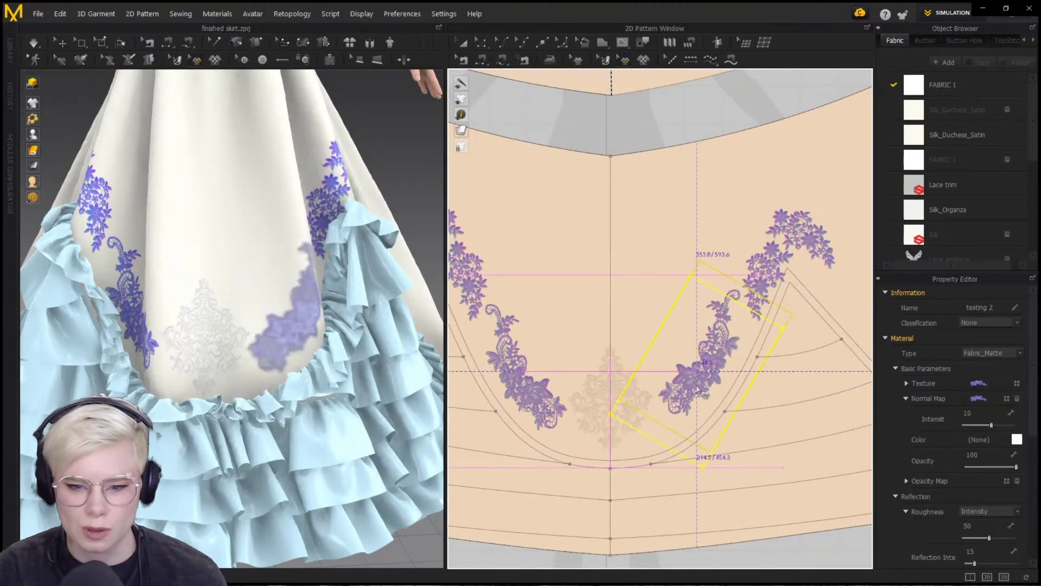
{"action": "scroll", "coordinate": [673, 371], "scroll_direction": "up", "scroll_amount": 3}
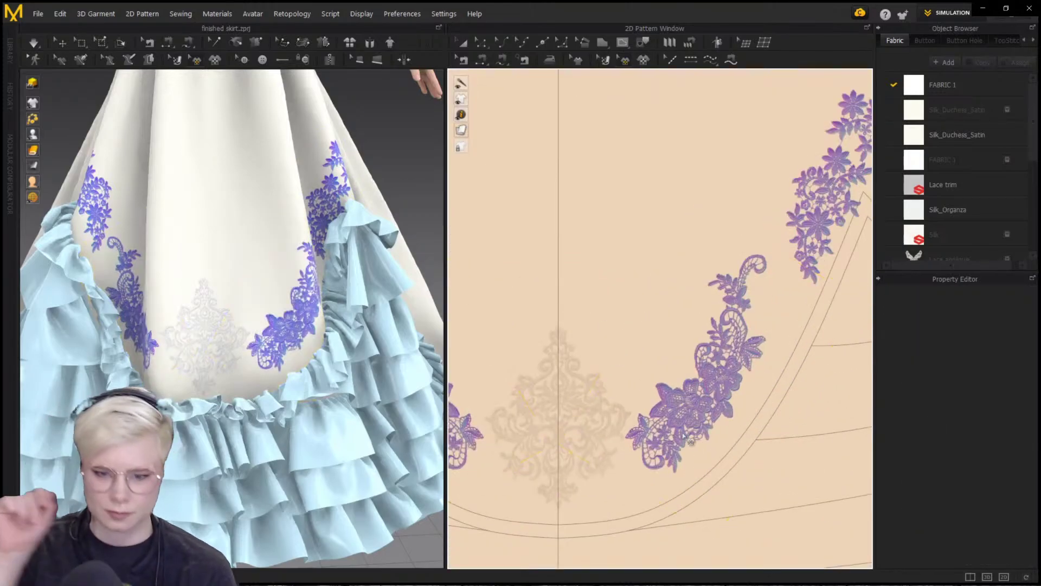
{"action": "scroll", "coordinate": [650, 332], "scroll_direction": "down", "scroll_amount": 4}
{"action": "scroll", "coordinate": [752, 241], "scroll_direction": "up", "scroll_amount": 3}
{"action": "left_click_drag", "start_coordinate": [769, 310], "coordinate": [751, 323]}
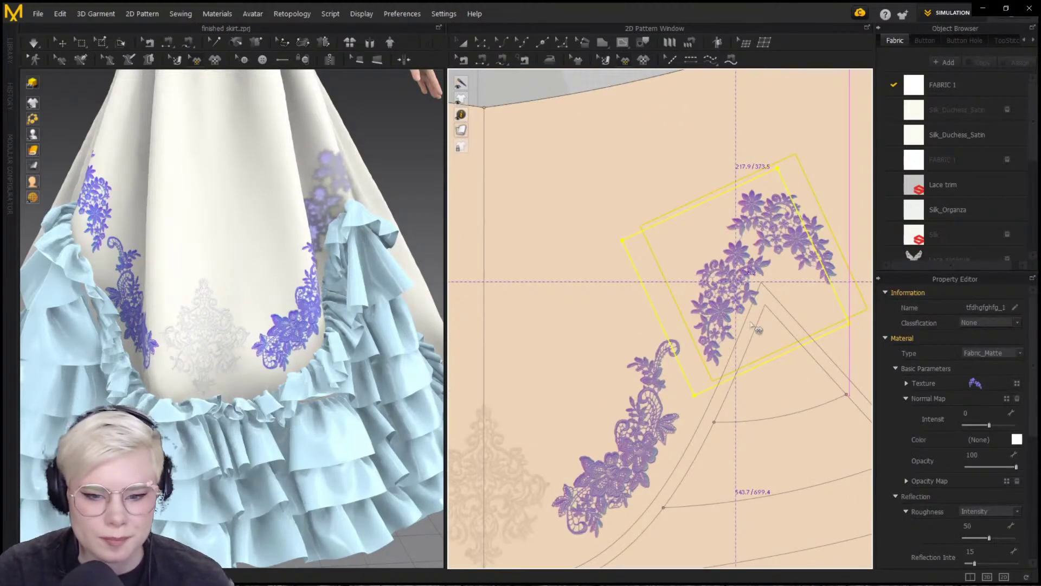
Select the matching lace graphics on both sides of the center damask and align them with each other
{"action": "scroll", "coordinate": [640, 362], "scroll_direction": "down", "scroll_amount": 3}
{"action": "left_click", "coordinate": [734, 412], "text": "shift"}
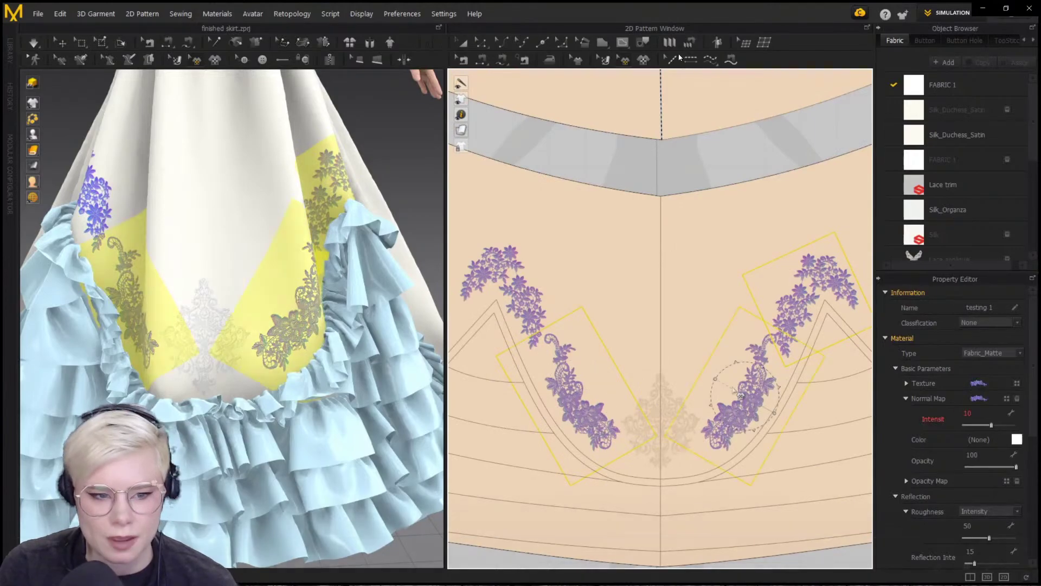
{"action": "left_click", "coordinate": [677, 347]}
{"action": "left_click", "coordinate": [735, 412]}
{"action": "left_click", "coordinate": [585, 412], "text": "shift"}
{"action": "right_click", "coordinate": [758, 387]}
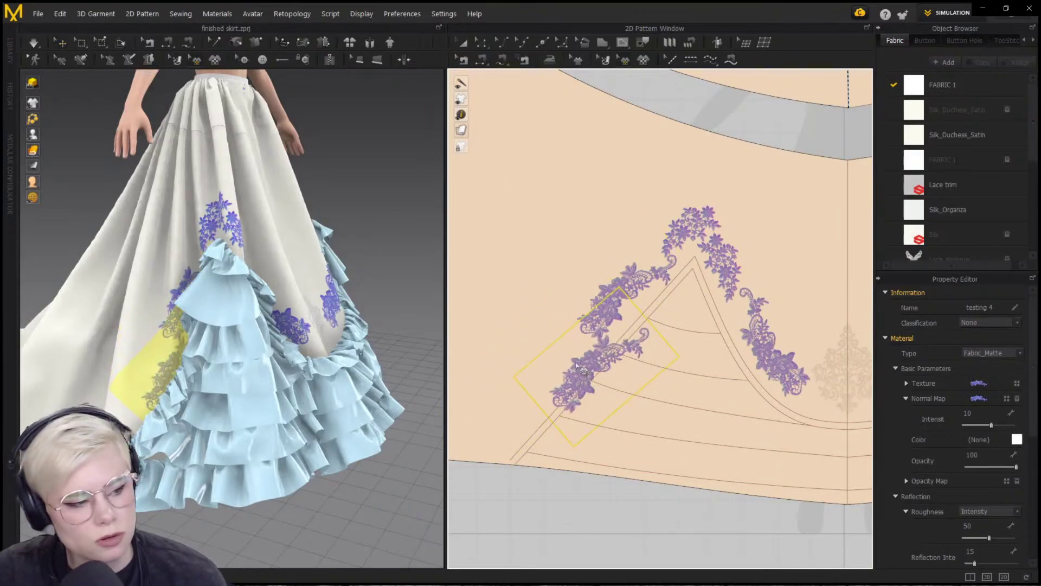
Turn the lower lace graphic around and move it down the outer ruffle slope close to the hem
{"action": "scroll", "coordinate": [543, 355], "scroll_direction": "up", "scroll_amount": 5}
{"action": "left_click_drag", "start_coordinate": [582, 372], "coordinate": [544, 381]}
{"action": "scroll", "coordinate": [545, 380], "scroll_direction": "down", "scroll_amount": 3}
{"action": "middle_click_drag", "start_coordinate": [544, 381], "coordinate": [614, 328]}
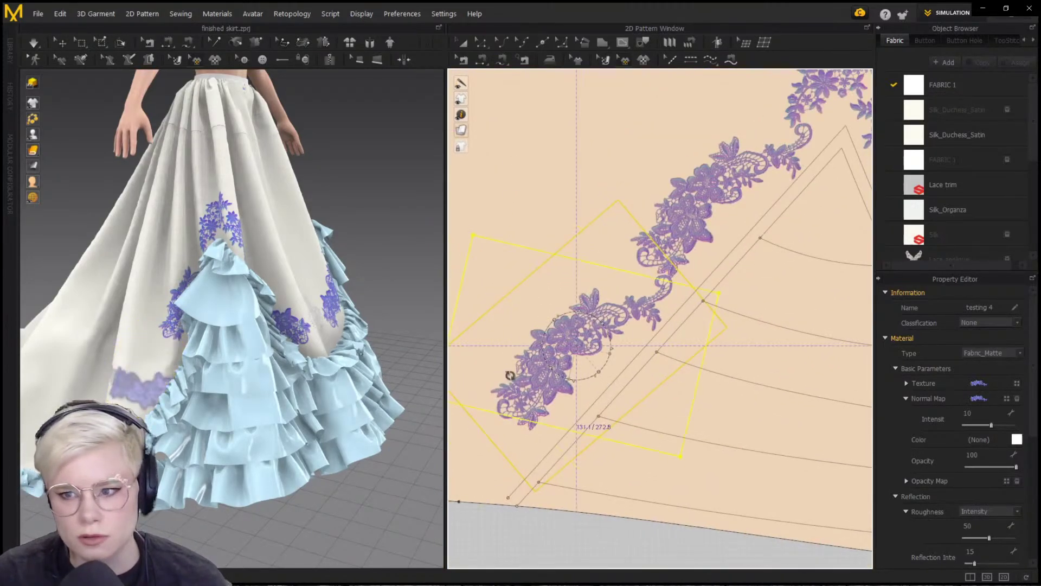
{"action": "left_click_drag", "start_coordinate": [593, 354], "coordinate": [547, 417]}
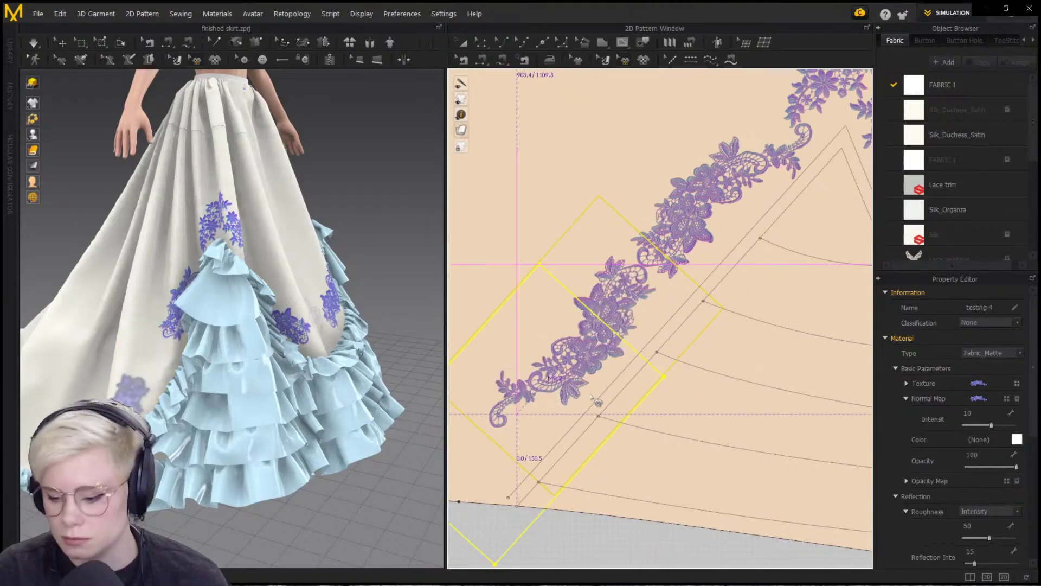
{"action": "scroll", "coordinate": [591, 396], "scroll_direction": "down", "scroll_amount": 1}
{"action": "middle_click_drag", "start_coordinate": [591, 397], "coordinate": [613, 410]}
{"action": "left_click", "coordinate": [653, 387]}
{"action": "scroll", "coordinate": [612, 366], "scroll_direction": "down", "scroll_amount": 5}
{"action": "scroll", "coordinate": [608, 374], "scroll_direction": "up", "scroll_amount": 5}
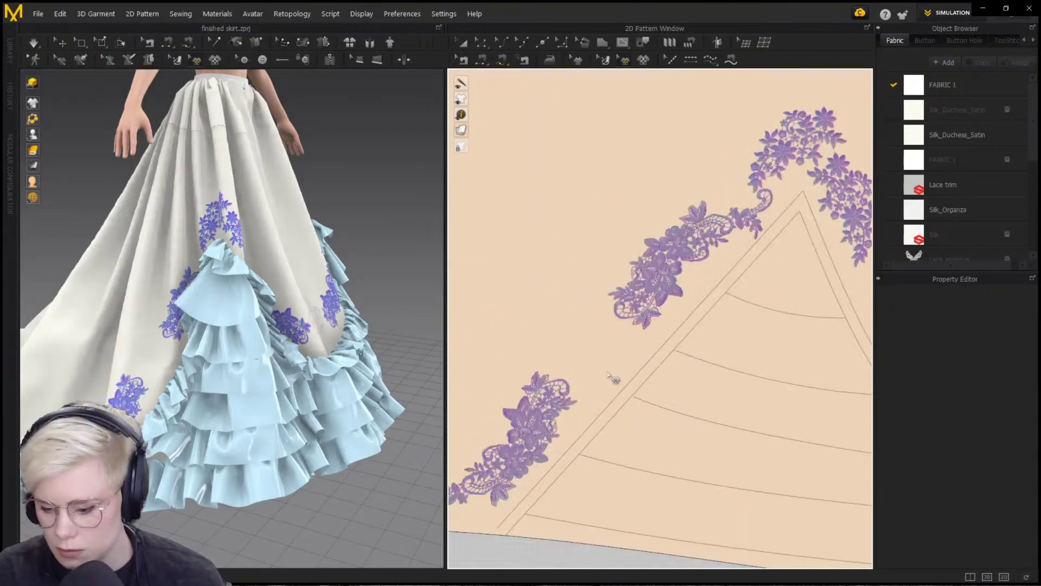
{"action": "left_click", "coordinate": [643, 60]}
{"action": "left_click", "coordinate": [305, 161]}
{"action": "left_click", "coordinate": [553, 274]}
Paste a copy of the center damask graphic between the two lace graphics on the outer slope and rotate it to follow the slope
{"action": "scroll", "coordinate": [700, 328], "scroll_direction": "down", "scroll_amount": 5}
{"action": "middle_click_drag", "start_coordinate": [802, 333], "coordinate": [687, 344]}
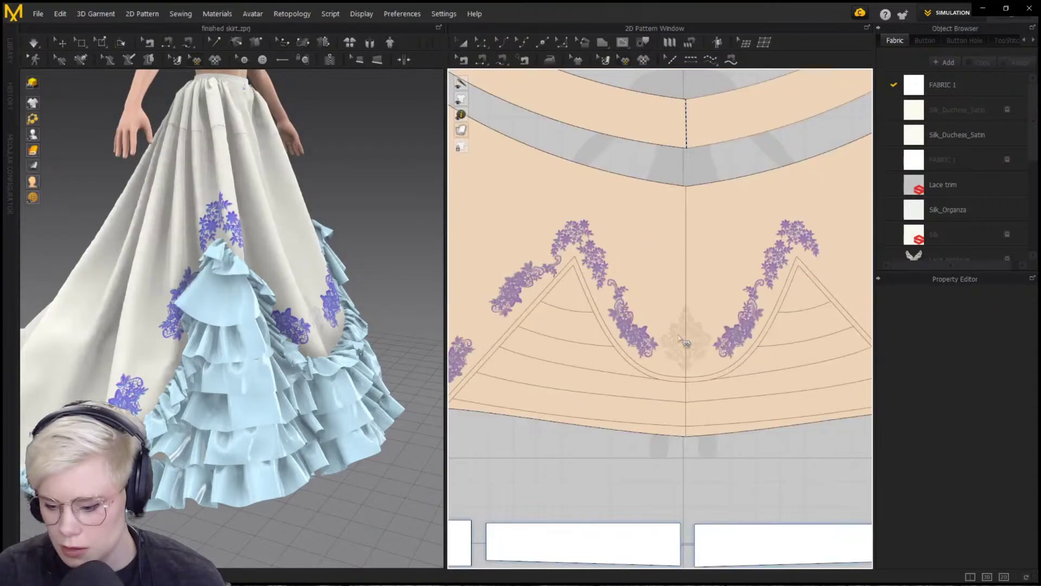
{"action": "left_click", "coordinate": [639, 336]}
{"action": "left_click", "coordinate": [706, 342]}
{"action": "scroll", "coordinate": [684, 349], "scroll_direction": "down", "scroll_amount": 2}
{"action": "scroll", "coordinate": [506, 318], "scroll_direction": "up", "scroll_amount": 6}
{"action": "key", "text": "ctrl+v"}
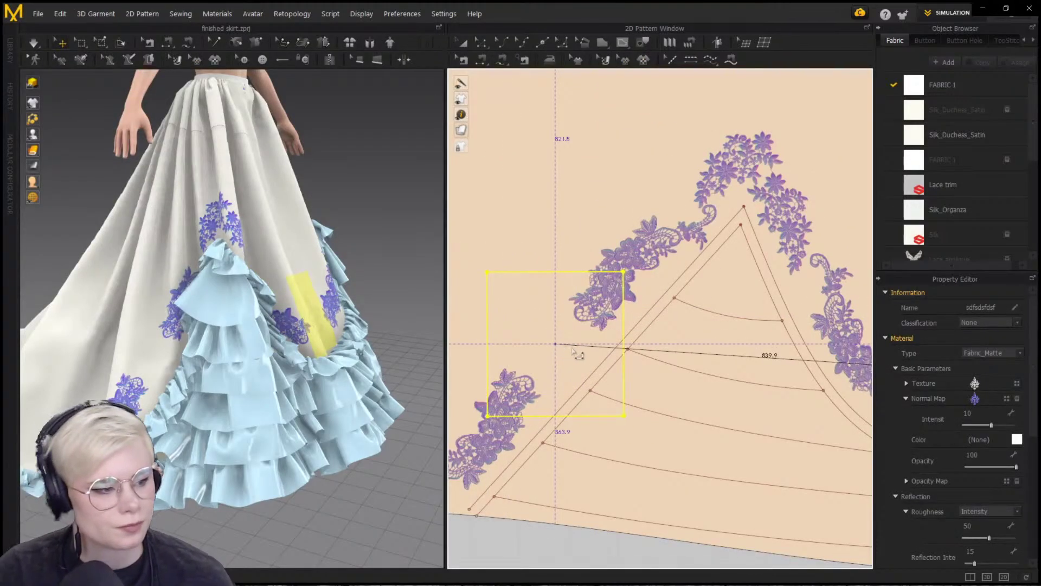
{"action": "left_click", "coordinate": [556, 344]}
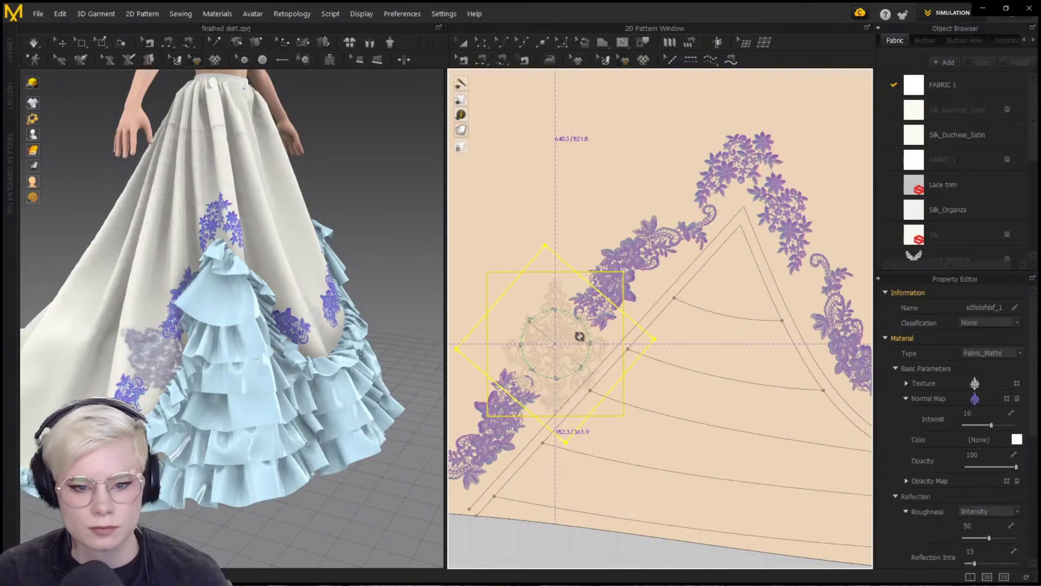
{"action": "scroll", "coordinate": [579, 336], "scroll_direction": "up", "scroll_amount": 3}
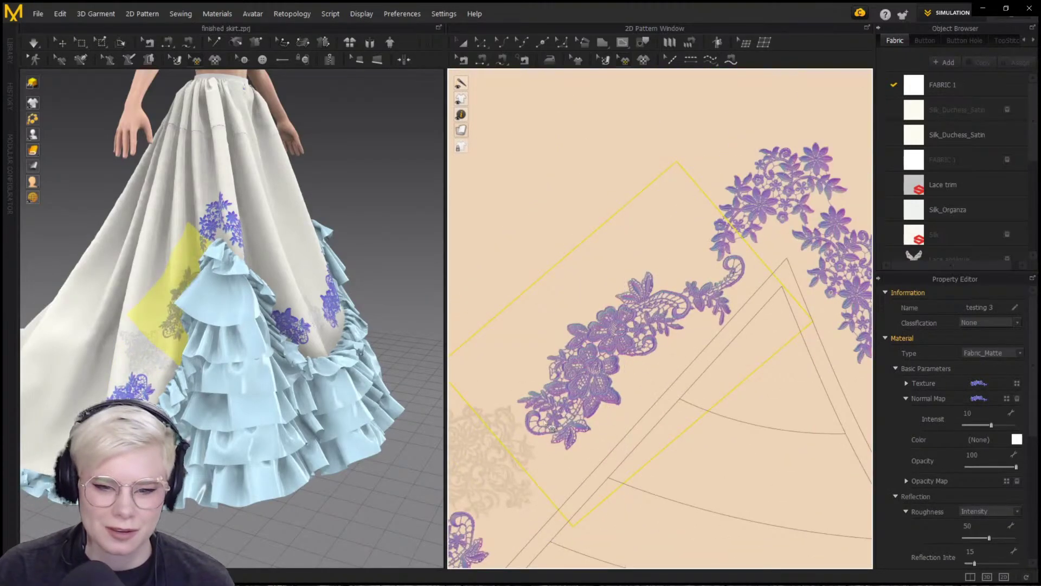
{"action": "mouse_move", "coordinate": [329, 315]}
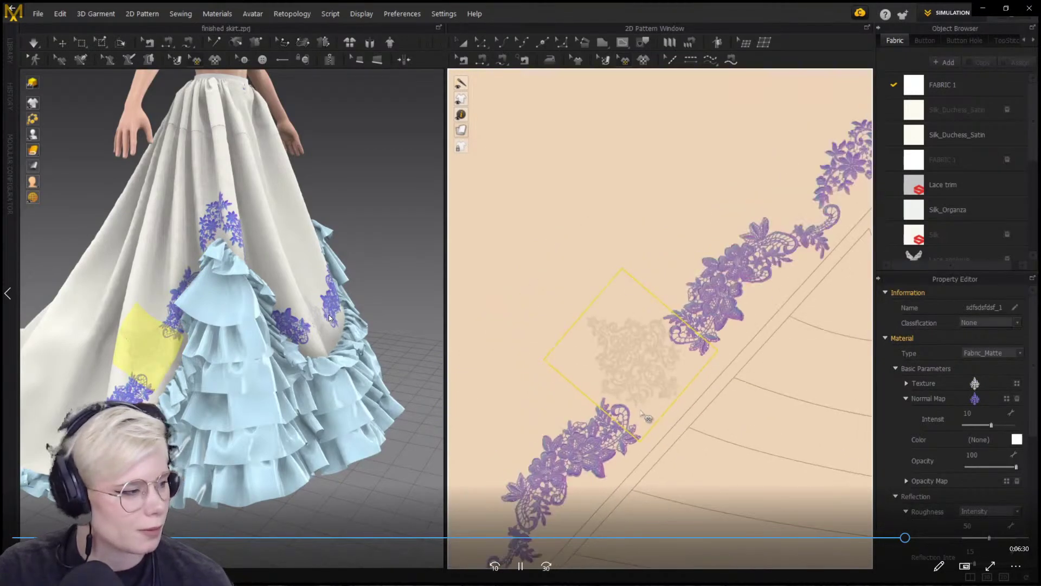
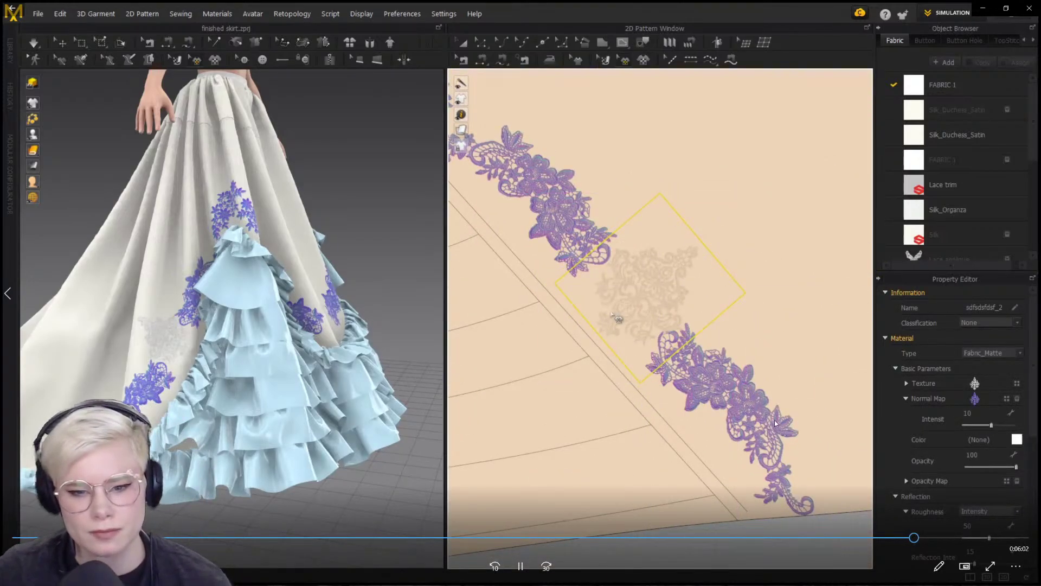
{"action": "left_click", "coordinate": [919, 538]}
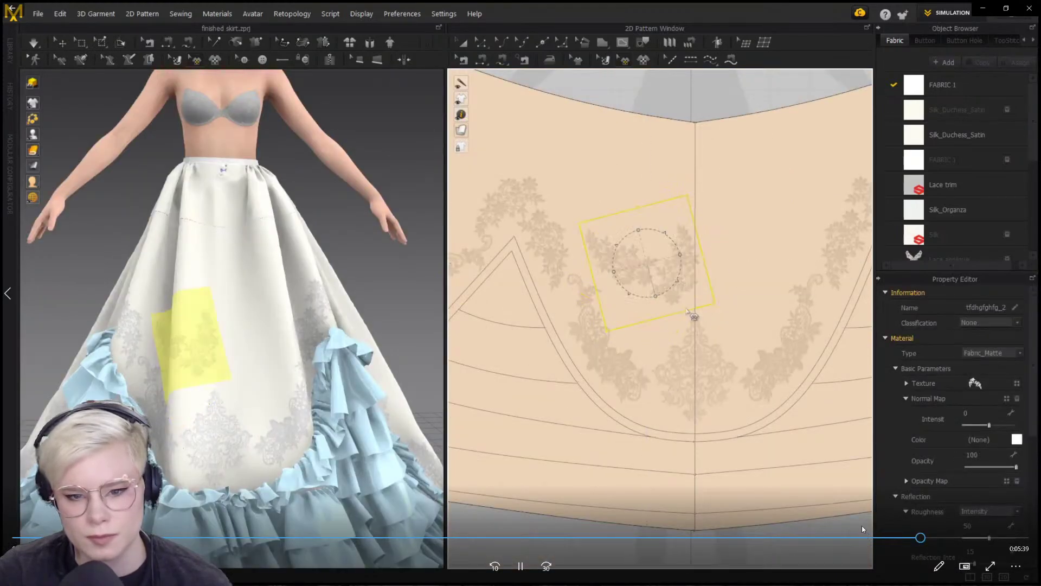
{"action": "left_click", "coordinate": [929, 538]}
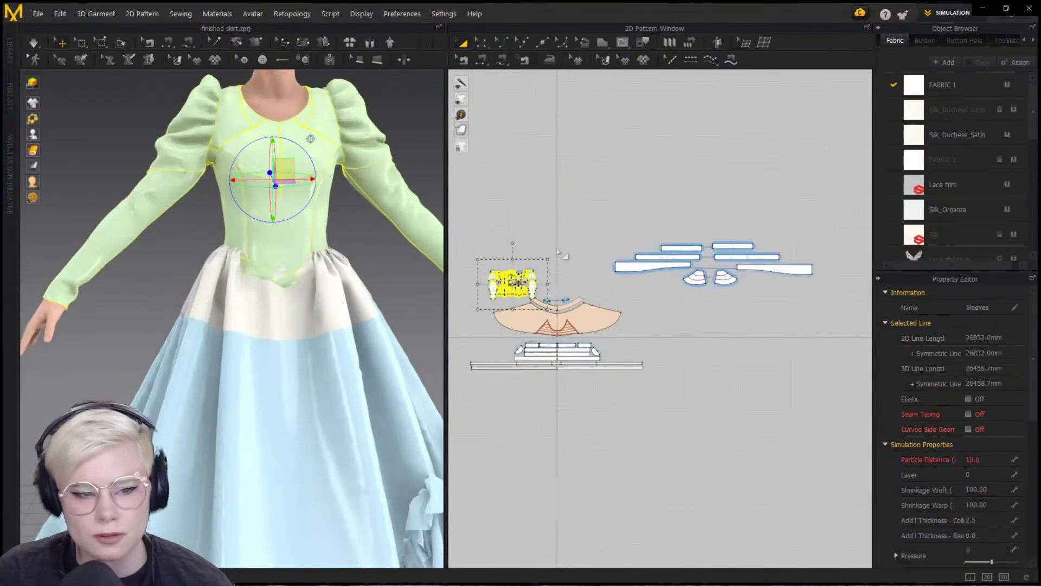
{"action": "left_click", "coordinate": [925, 537]}
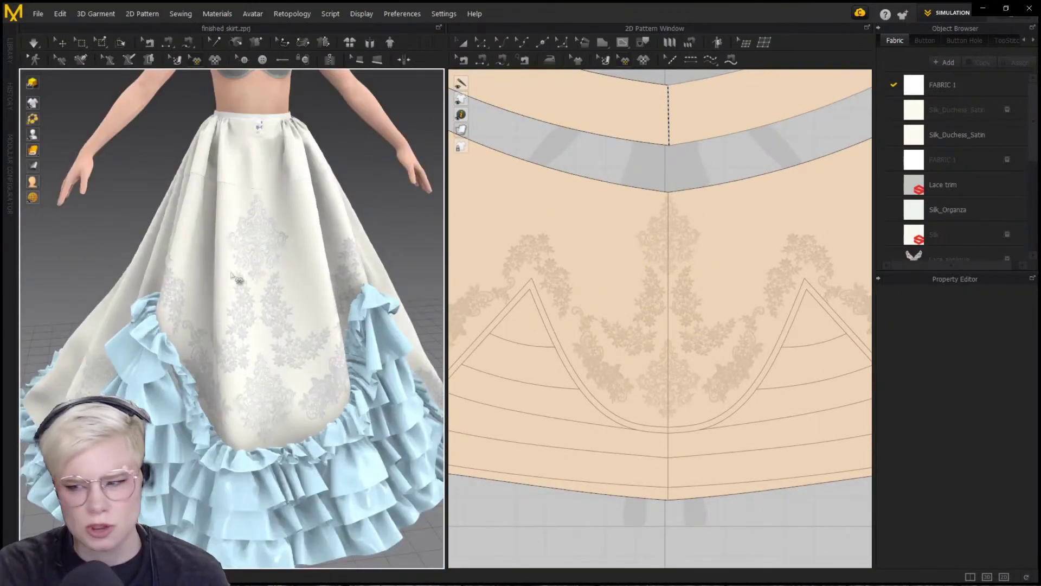
Add the saved "wedding sdress top" project to the scene with the finished skirt
{"action": "left_click", "coordinate": [595, 240]}
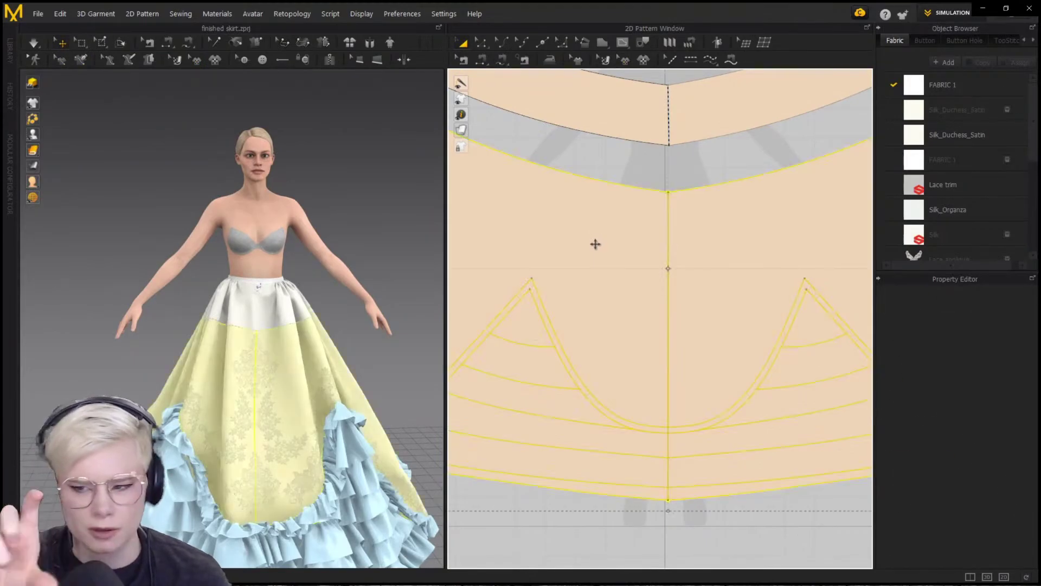
{"action": "left_click", "coordinate": [38, 14]}
{"action": "left_click", "coordinate": [370, 152]}
{"action": "left_click", "coordinate": [188, 96]}
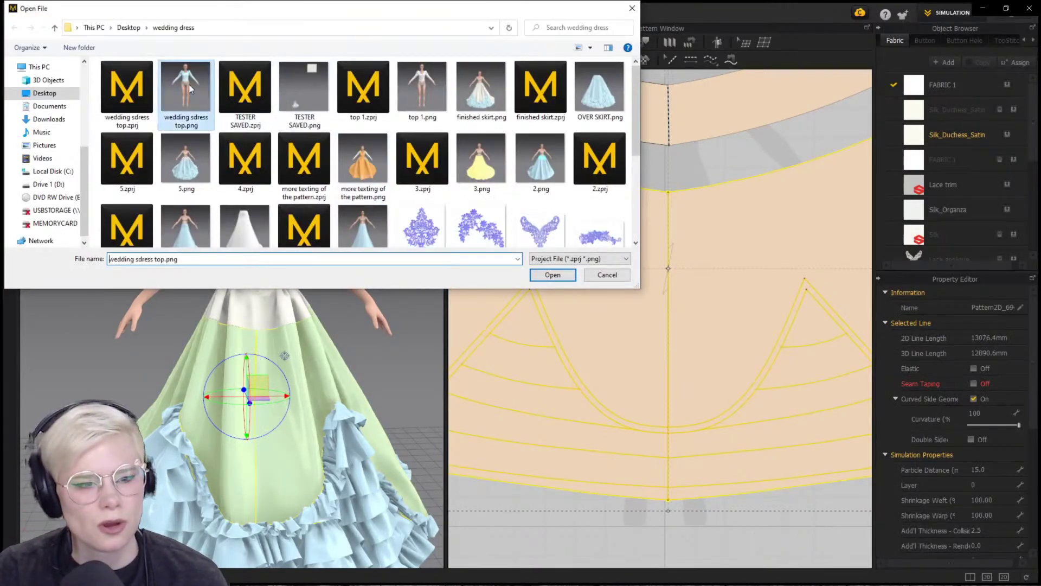
{"action": "left_click", "coordinate": [558, 274]}
{"action": "left_click", "coordinate": [515, 378]}
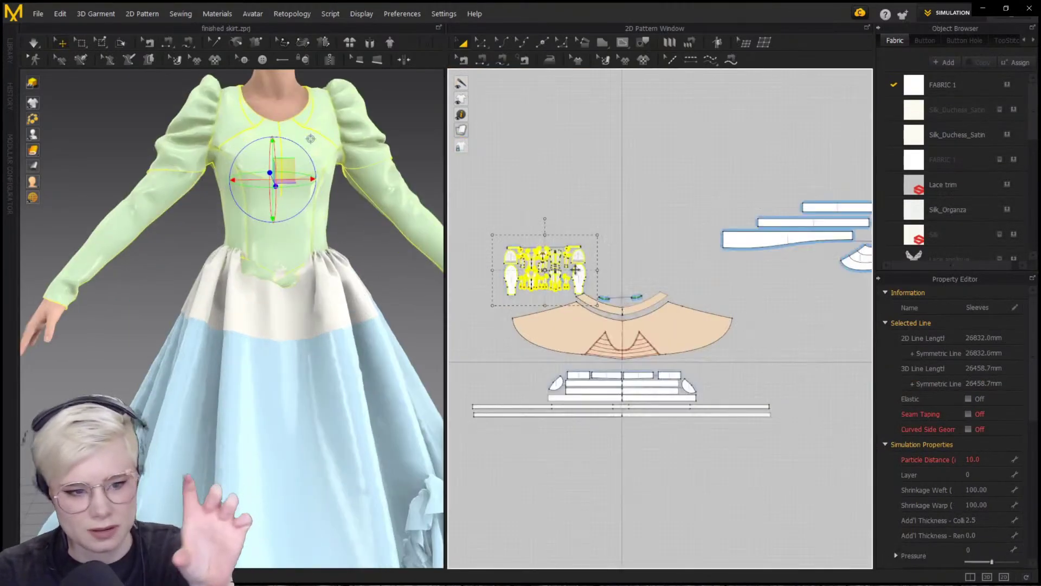
Move the imported top's 2D pattern pieces so they sit just above the skirt's waist panels
{"action": "scroll", "coordinate": [575, 270], "scroll_direction": "up", "scroll_amount": 5}
{"action": "left_click_drag", "start_coordinate": [575, 270], "coordinate": [737, 246]}
{"action": "scroll", "coordinate": [271, 325], "scroll_direction": "down", "scroll_amount": 3}
{"action": "right_click_drag", "start_coordinate": [271, 325], "coordinate": [320, 328]}
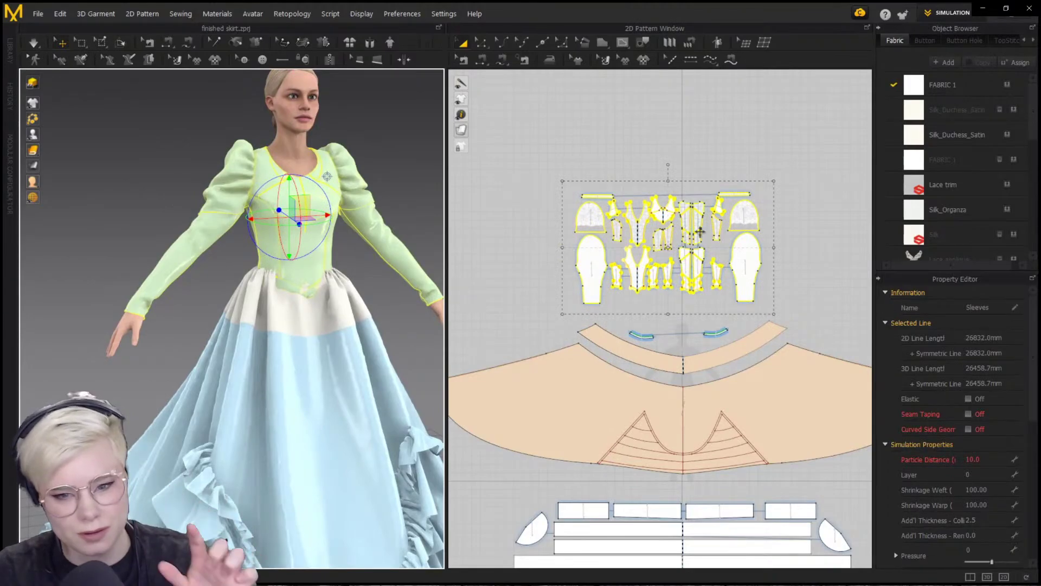
Set the simulation layer of the top's pattern pieces to 1
{"action": "left_click", "coordinate": [978, 475]}
{"action": "left_click", "coordinate": [493, 240]}
{"action": "left_click", "coordinate": [685, 364]}
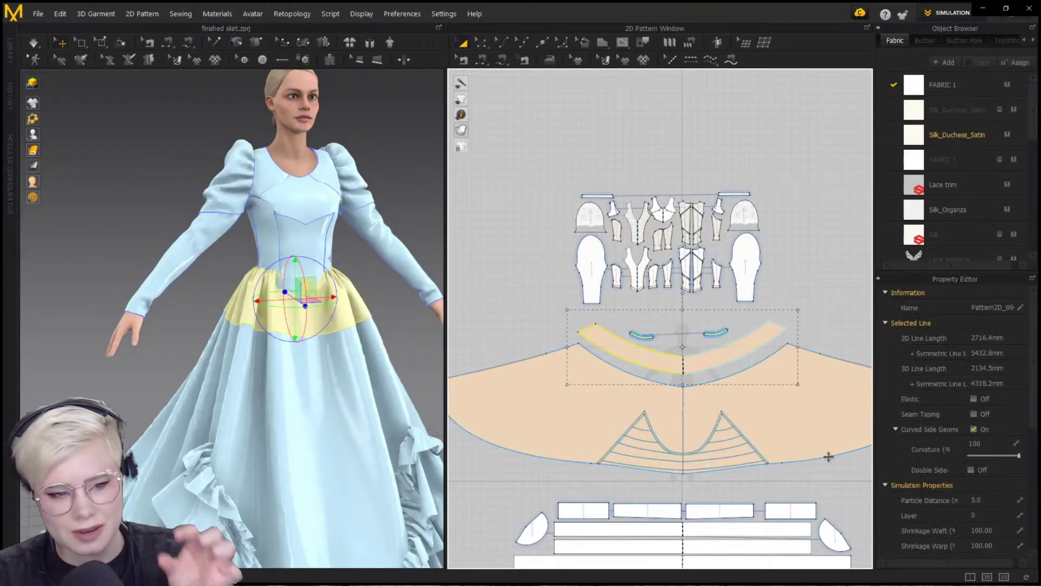
Select the bodice and hem band pieces without the sleeves and strengthen them
{"action": "left_click_drag", "start_coordinate": [559, 162], "coordinate": [778, 314]}
{"action": "scroll", "coordinate": [684, 248], "scroll_direction": "up", "scroll_amount": 4}
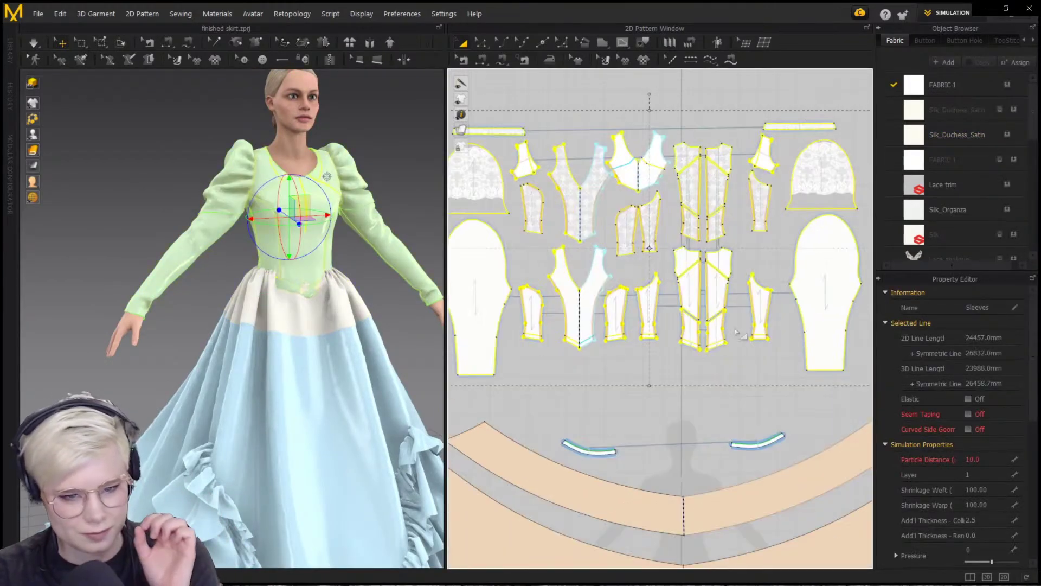
{"action": "left_click_drag", "start_coordinate": [760, 359], "coordinate": [514, 121]}
{"action": "left_click", "coordinate": [808, 126], "text": "shift"}
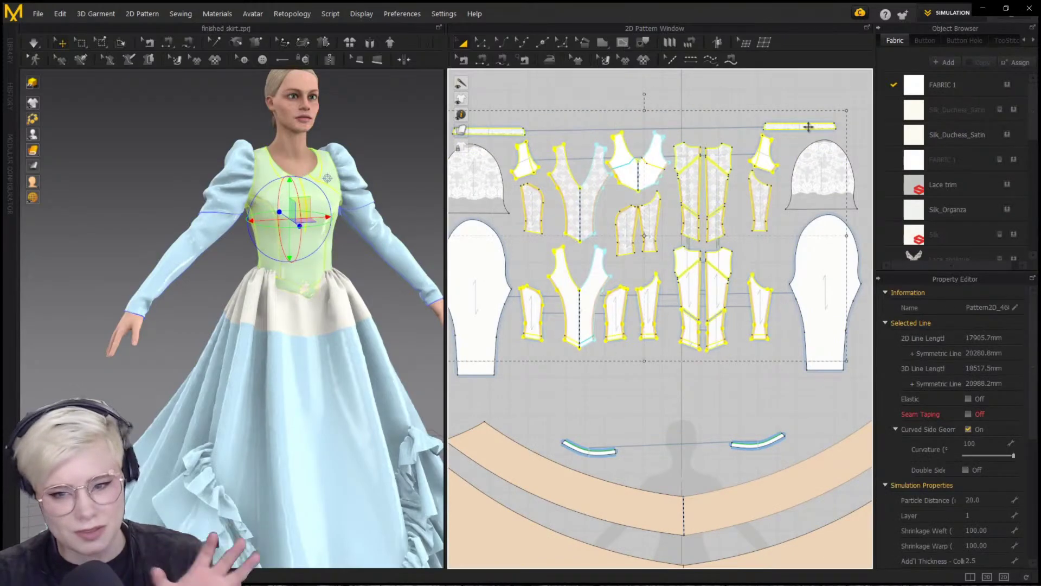
{"action": "key", "text": "ctrl+h"}
Deselect the bodice pieces and simulate the dress so the bodice settles over the skirt's waist
{"action": "scroll", "coordinate": [320, 310], "scroll_direction": "up", "scroll_amount": 4}
{"action": "right_click_drag", "start_coordinate": [320, 310], "coordinate": [274, 314]}
{"action": "left_click", "coordinate": [615, 124]}
{"action": "scroll", "coordinate": [619, 230], "scroll_direction": "down", "scroll_amount": 1}
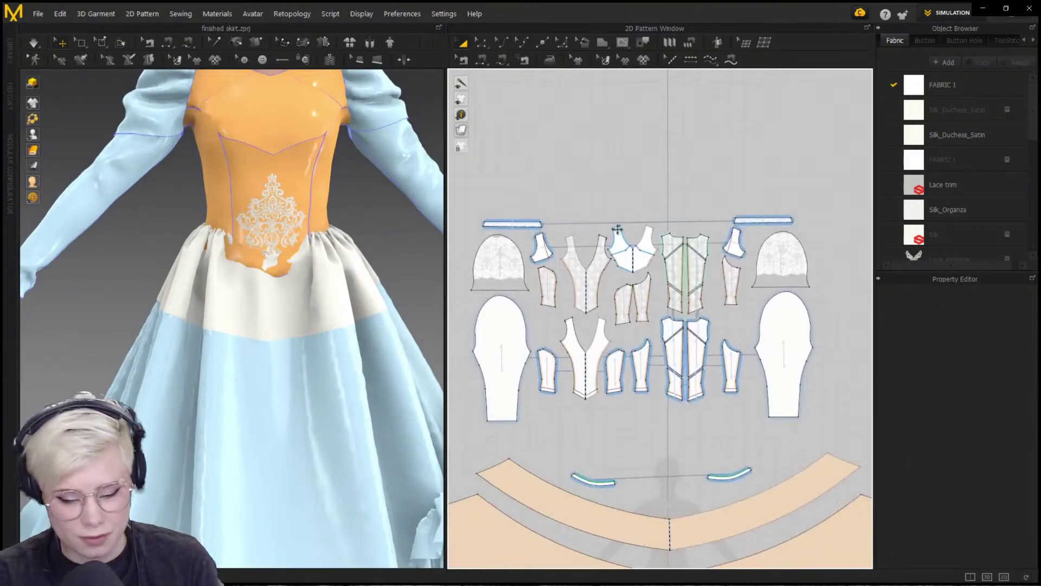
{"action": "scroll", "coordinate": [667, 330], "scroll_direction": "up", "scroll_amount": 3}
{"action": "left_click", "coordinate": [660, 249]}
{"action": "scroll", "coordinate": [938, 237], "scroll_direction": "up", "scroll_amount": 3}
{"action": "left_click", "coordinate": [587, 161]}
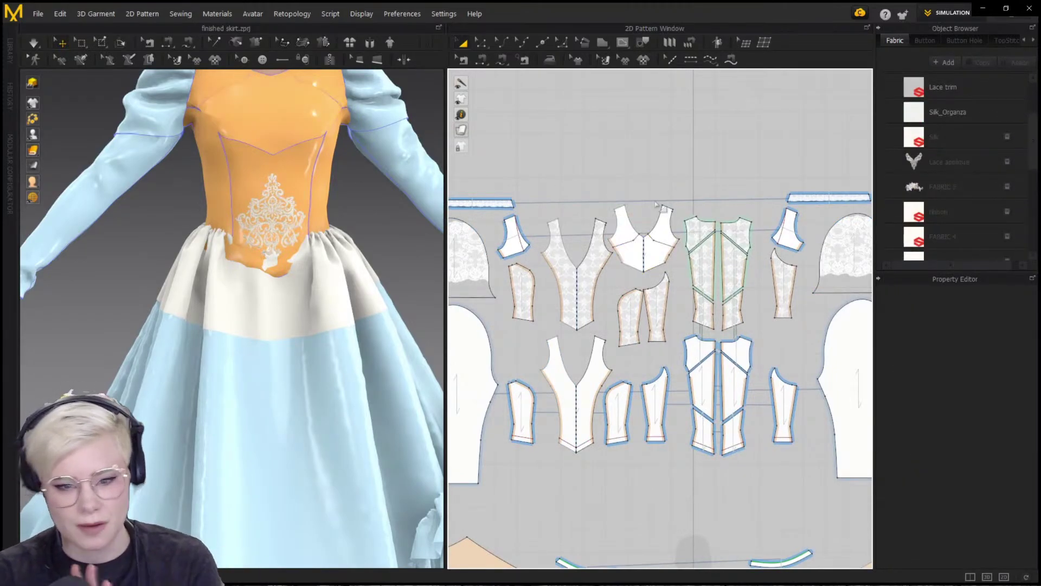
{"action": "key", "text": "space"}
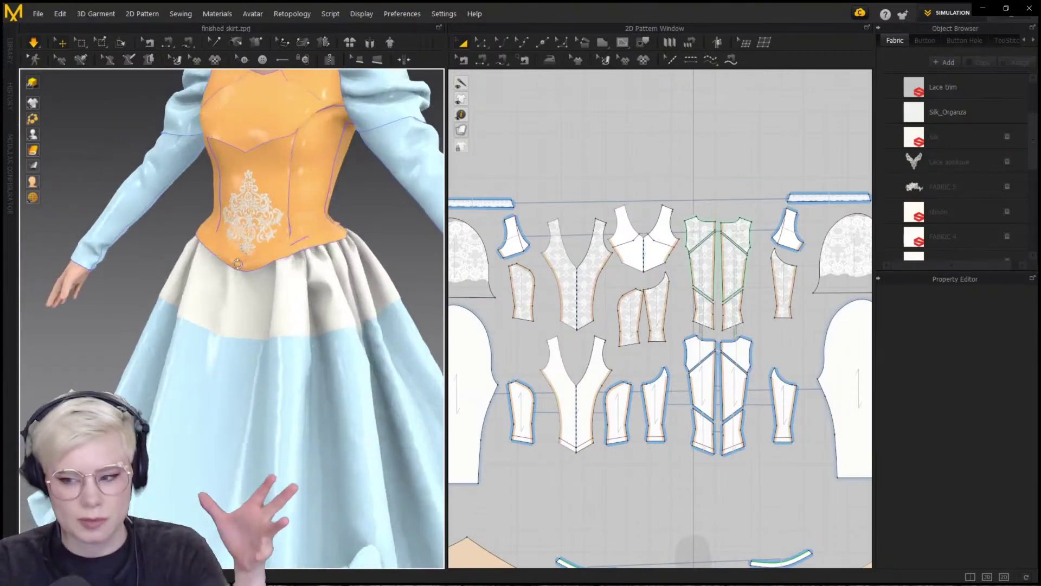
Pull the bodice's back panels and hem band outward during simulation so they lie over the skirt gathers
{"action": "right_click_drag", "start_coordinate": [362, 267], "coordinate": [338, 263]}
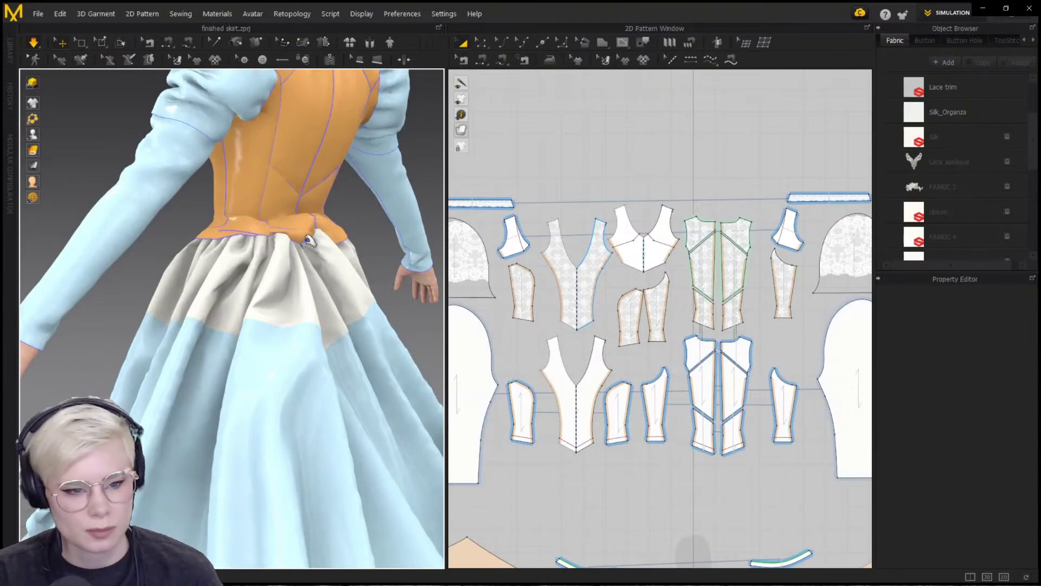
{"action": "left_click", "coordinate": [309, 240]}
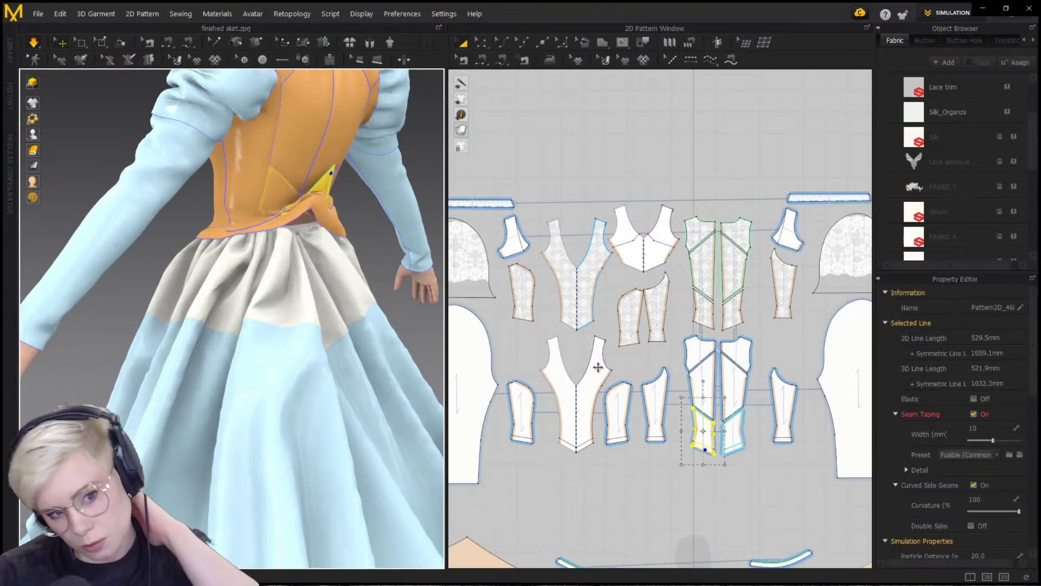
{"action": "right_click_drag", "start_coordinate": [355, 328], "coordinate": [382, 275]}
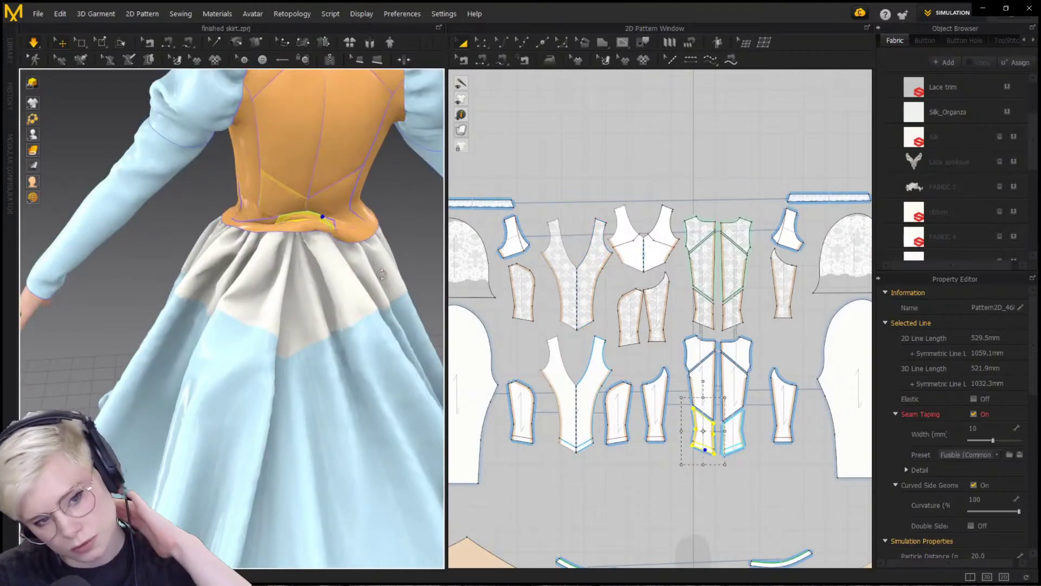
{"action": "right_click_drag", "start_coordinate": [262, 295], "coordinate": [291, 279]}
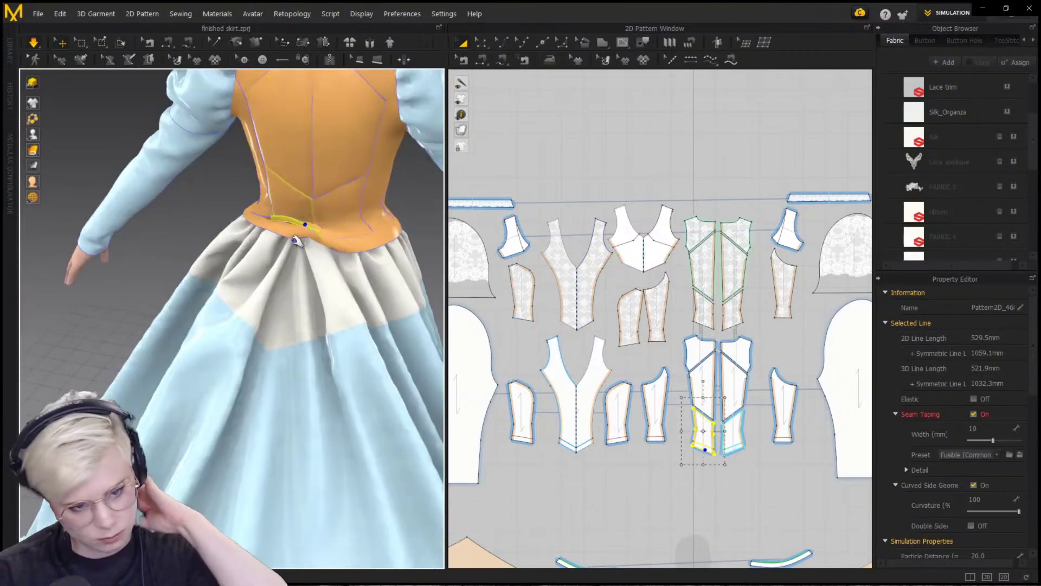
{"action": "left_click_drag", "start_coordinate": [299, 238], "coordinate": [221, 266]}
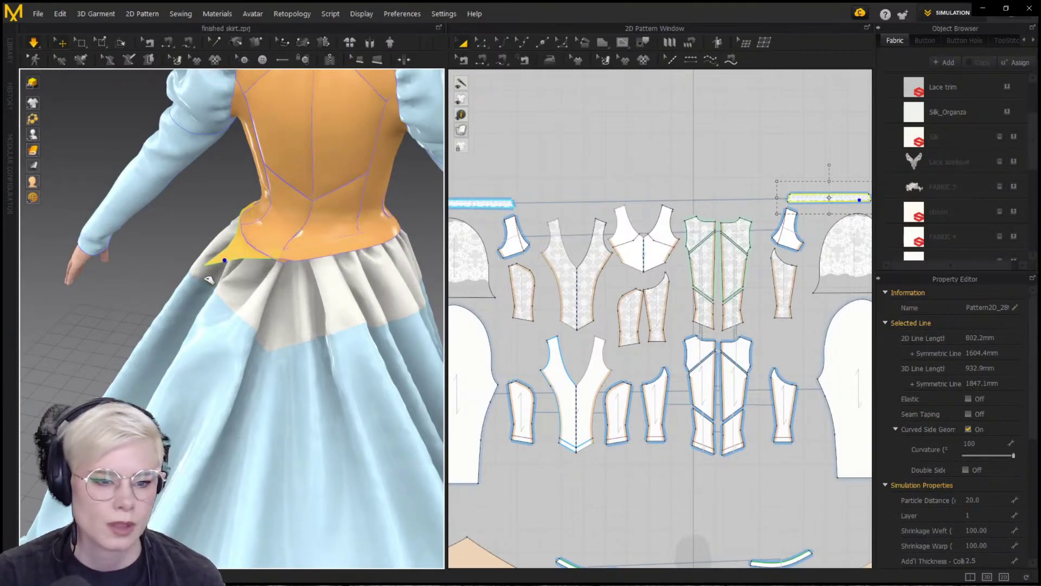
{"action": "right_click_drag", "start_coordinate": [274, 316], "coordinate": [315, 292]}
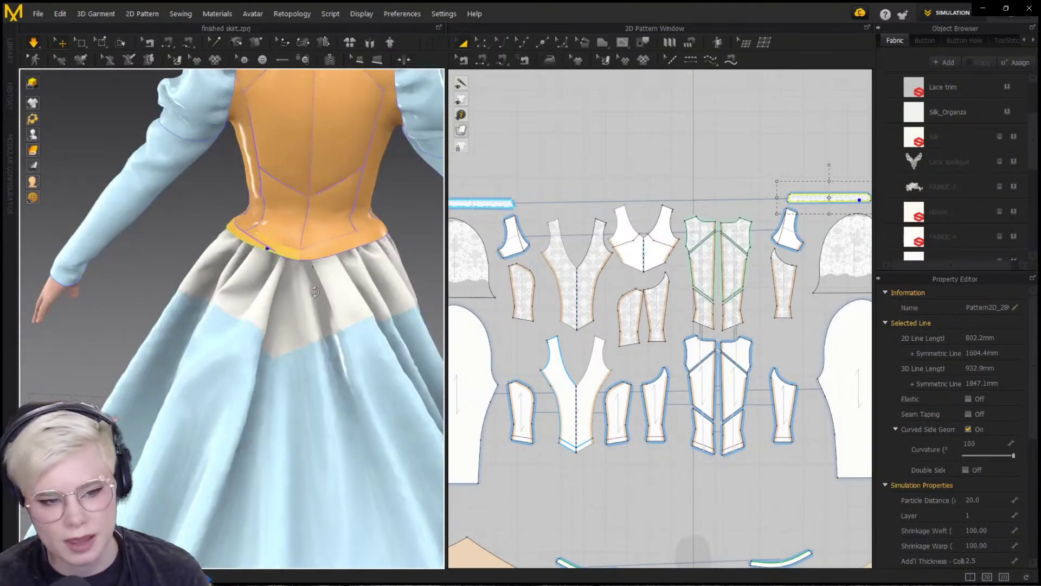
Undo the last change to the back hem band and simulate the dress again until it settles
{"action": "key", "text": "ctrl+z"}
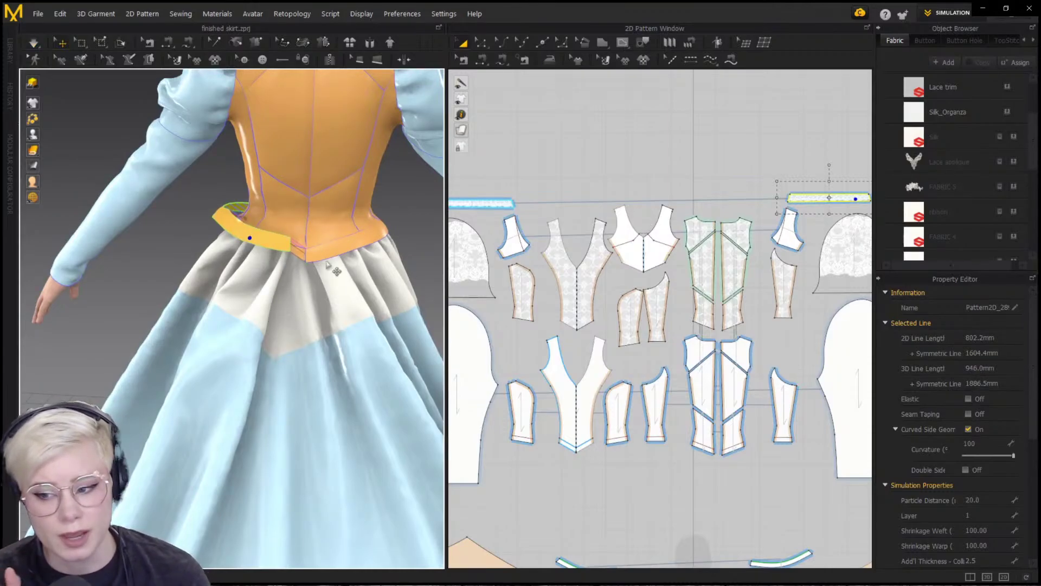
{"action": "key", "text": "space"}
{"action": "right_click_drag", "start_coordinate": [315, 250], "coordinate": [260, 272]}
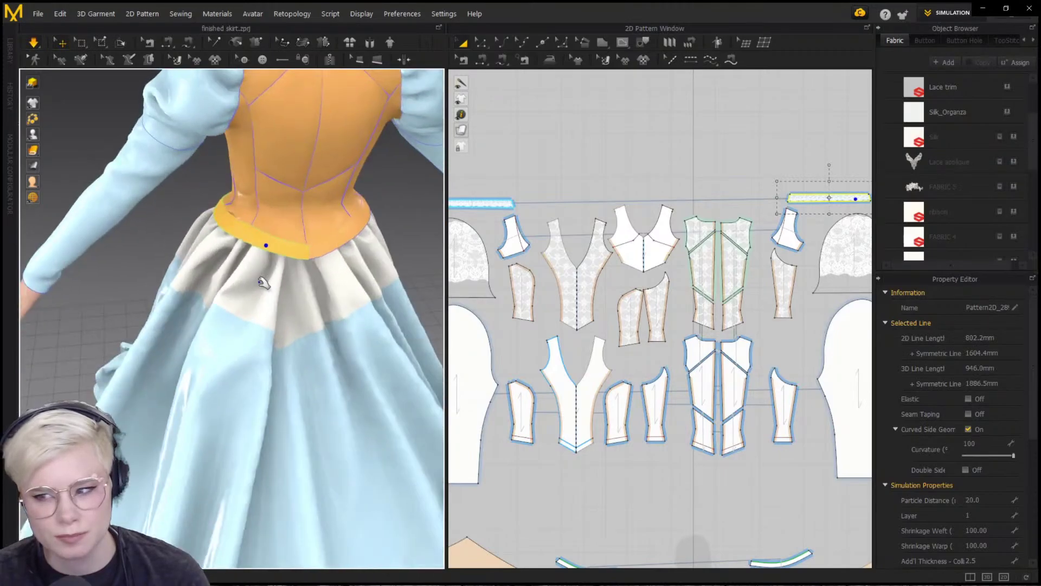
{"action": "key", "text": "space"}
Move the lace-covered bodice side panel slightly outward from the body and simulate the dress
{"action": "left_click", "coordinate": [242, 158]}
{"action": "right_click_drag", "start_coordinate": [244, 159], "coordinate": [263, 162]}
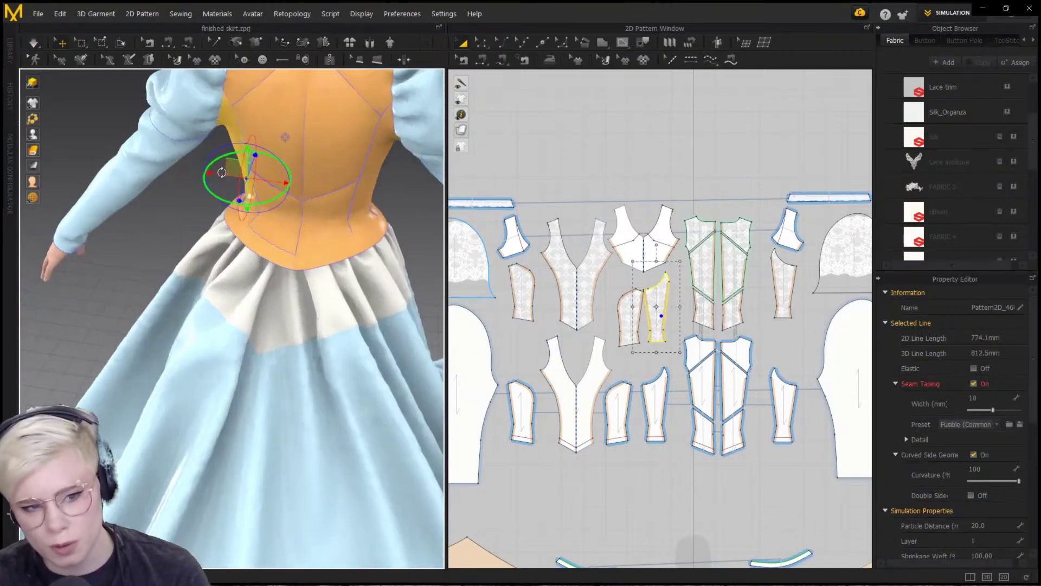
{"action": "left_click_drag", "start_coordinate": [288, 180], "coordinate": [277, 180]}
{"action": "key", "text": "space"}
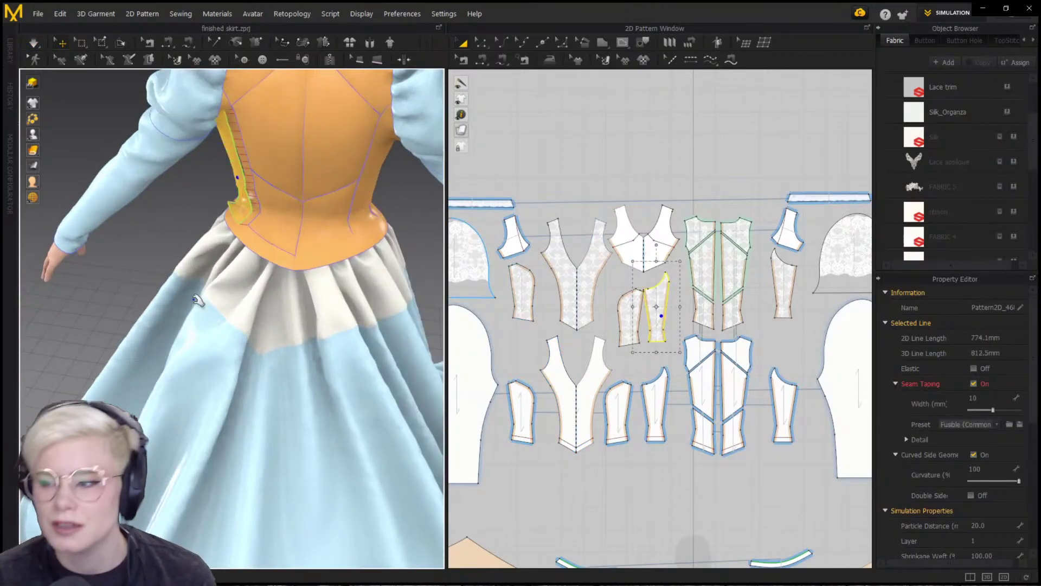
{"action": "right_click_drag", "start_coordinate": [276, 229], "coordinate": [212, 277]}
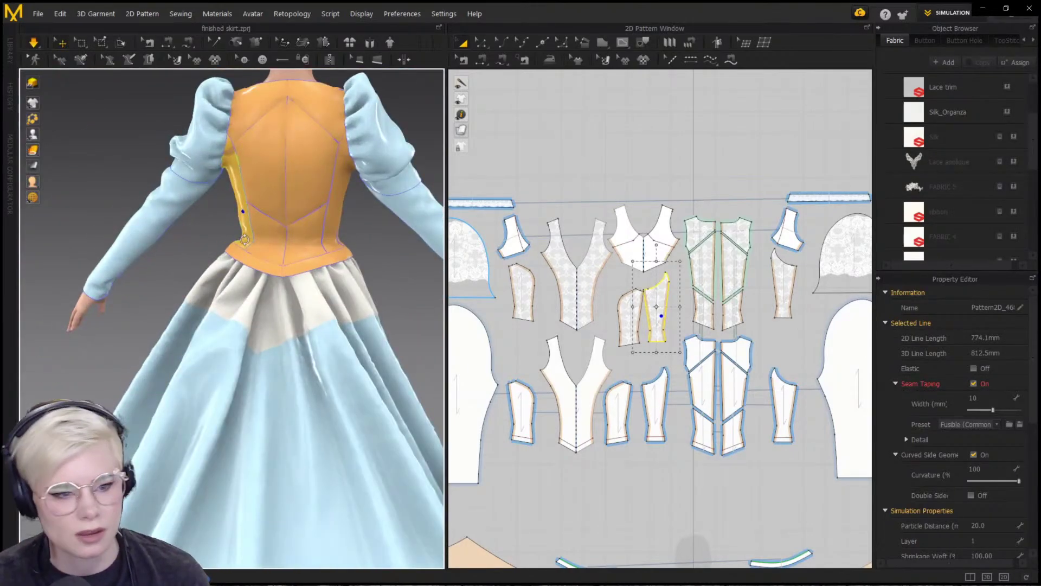
{"action": "right_click_drag", "start_coordinate": [241, 241], "coordinate": [314, 292]}
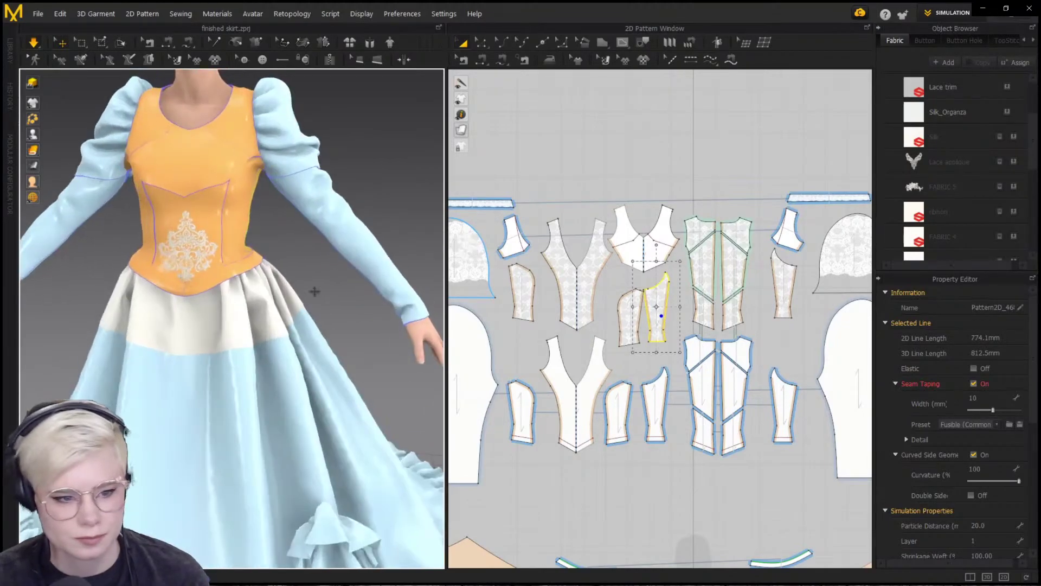
Stop the simulation and remove the strengthening from the top's pattern pieces
{"action": "key", "text": "v"}
{"action": "left_click", "coordinate": [34, 46]}
{"action": "scroll", "coordinate": [130, 197], "scroll_direction": "down", "scroll_amount": 5}
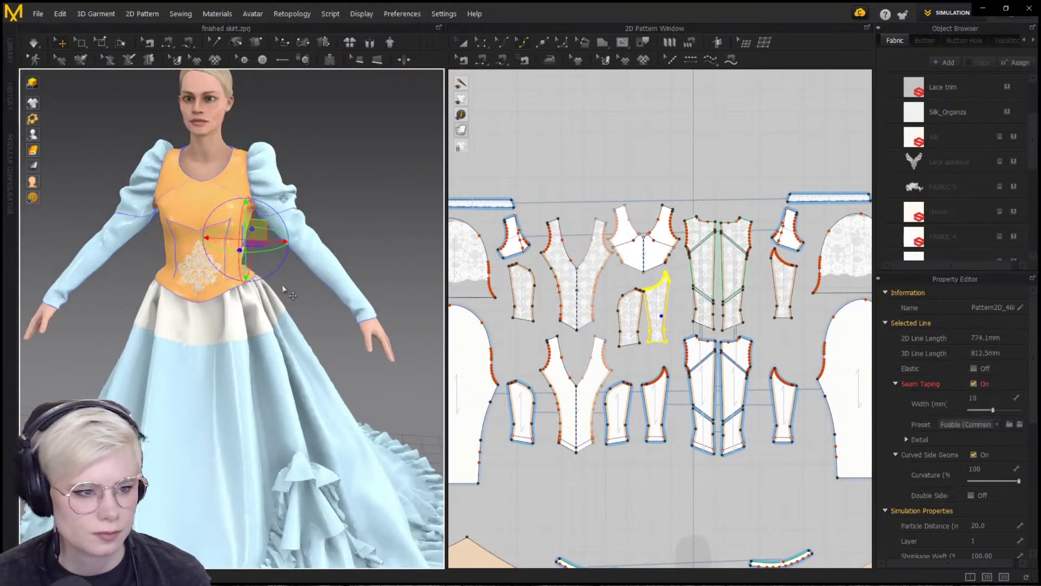
{"action": "left_click", "coordinate": [358, 209]}
{"action": "scroll", "coordinate": [610, 257], "scroll_direction": "down", "scroll_amount": 5}
{"action": "left_click_drag", "start_coordinate": [510, 200], "coordinate": [745, 370]}
{"action": "key", "text": "ctrl+h"}
{"action": "left_click", "coordinate": [347, 228]}
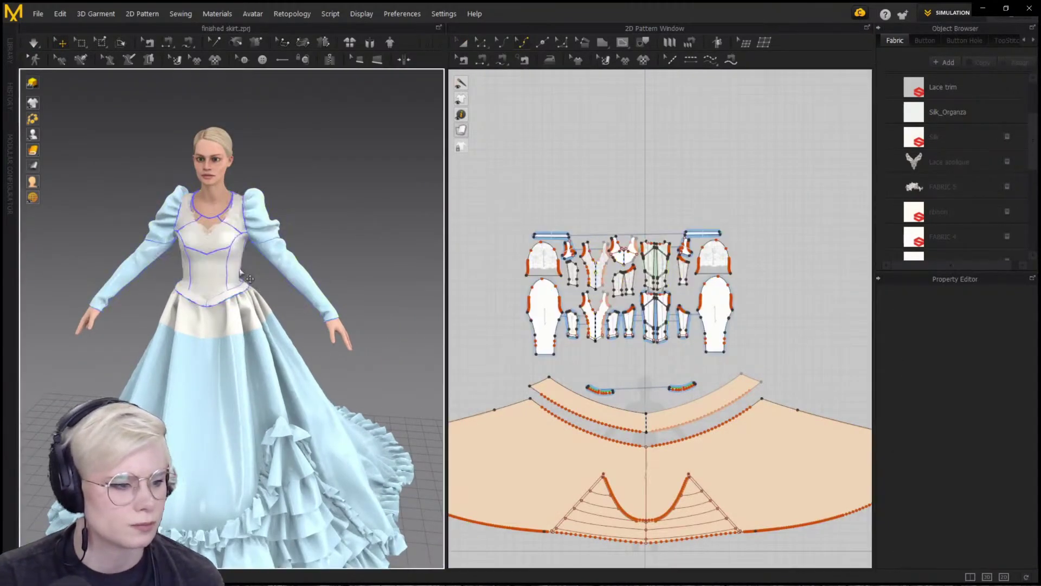
Set the simulation layer of all the top's pattern pieces, including the sleeves, to 0
{"action": "scroll", "coordinate": [209, 209], "scroll_direction": "up", "scroll_amount": 5}
{"action": "left_click_drag", "start_coordinate": [506, 205], "coordinate": [759, 365]}
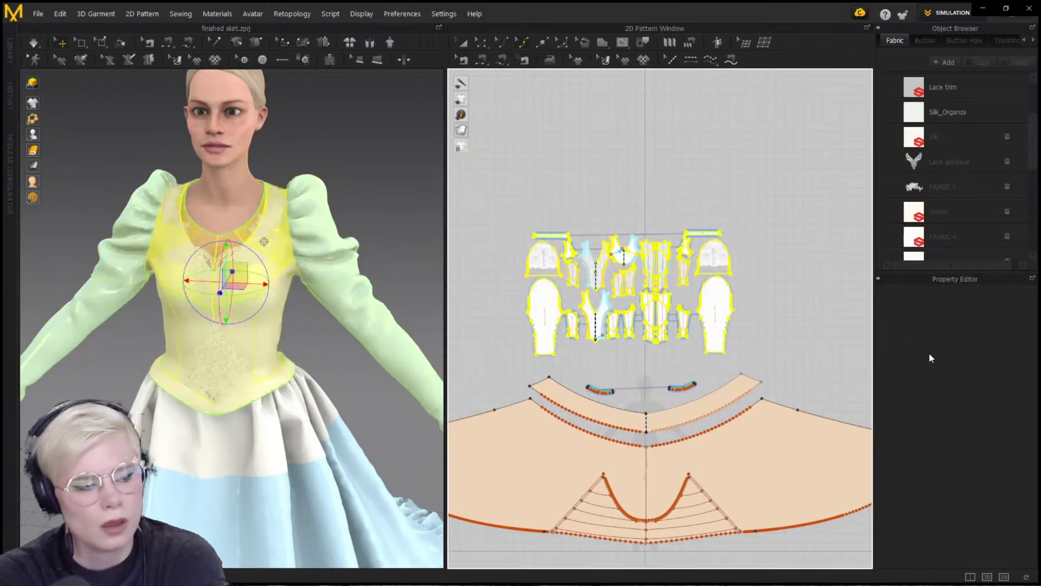
{"action": "left_click", "coordinate": [977, 474]}
{"action": "type", "text": "0"}
{"action": "key", "text": "Return"}
{"action": "left_click", "coordinate": [357, 217]}
Simulate the complete dress and select all of its pattern pieces
{"action": "scroll", "coordinate": [213, 255], "scroll_direction": "down", "scroll_amount": 1}
{"action": "middle_click_drag", "start_coordinate": [263, 472], "coordinate": [269, 393]}
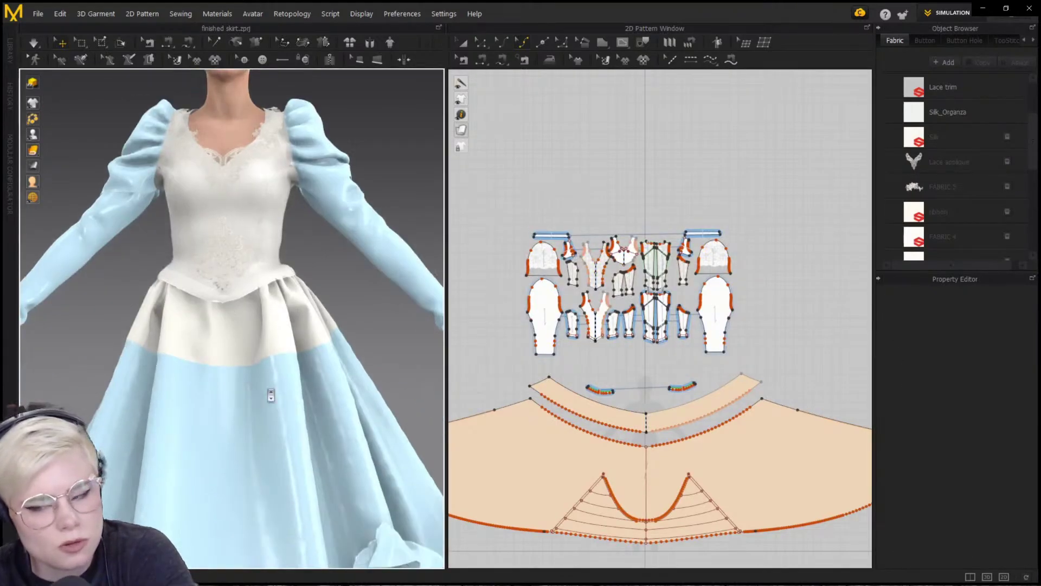
{"action": "scroll", "coordinate": [290, 317], "scroll_direction": "down", "scroll_amount": 5}
{"action": "right_click_drag", "start_coordinate": [291, 317], "coordinate": [285, 330]}
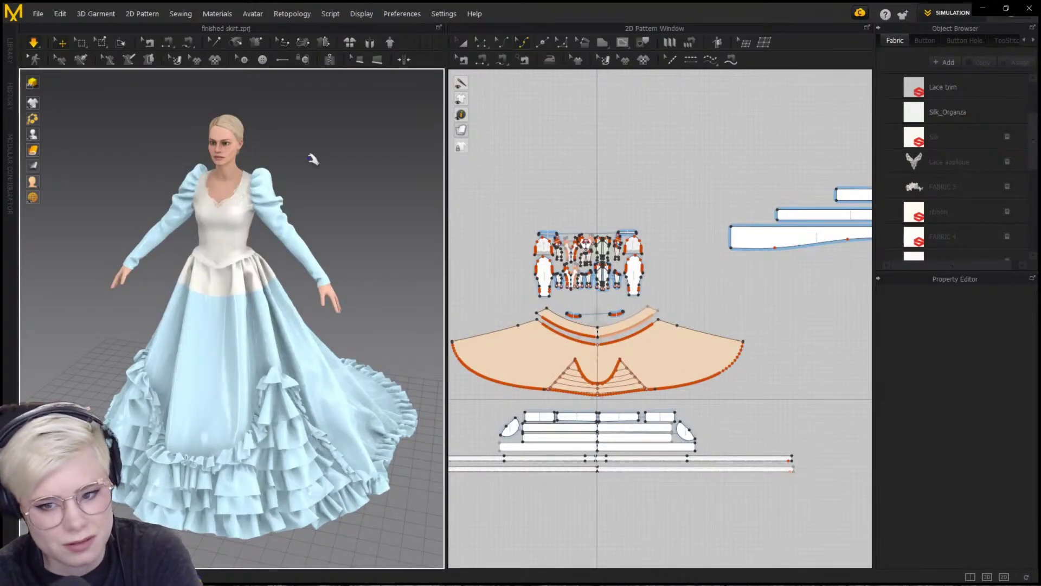
{"action": "key", "text": "ctrl+a"}
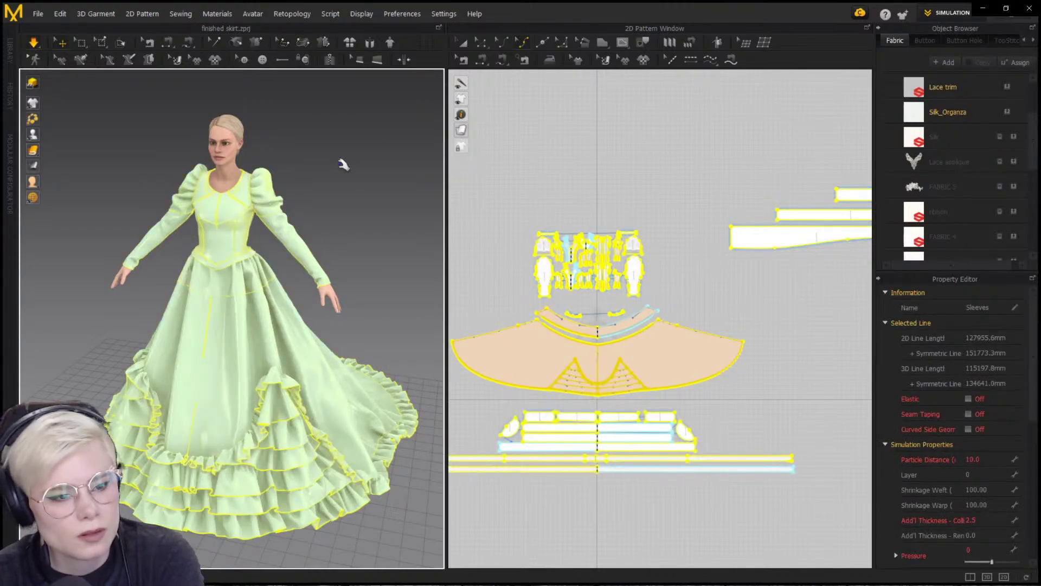
{"action": "left_click", "coordinate": [464, 204]}
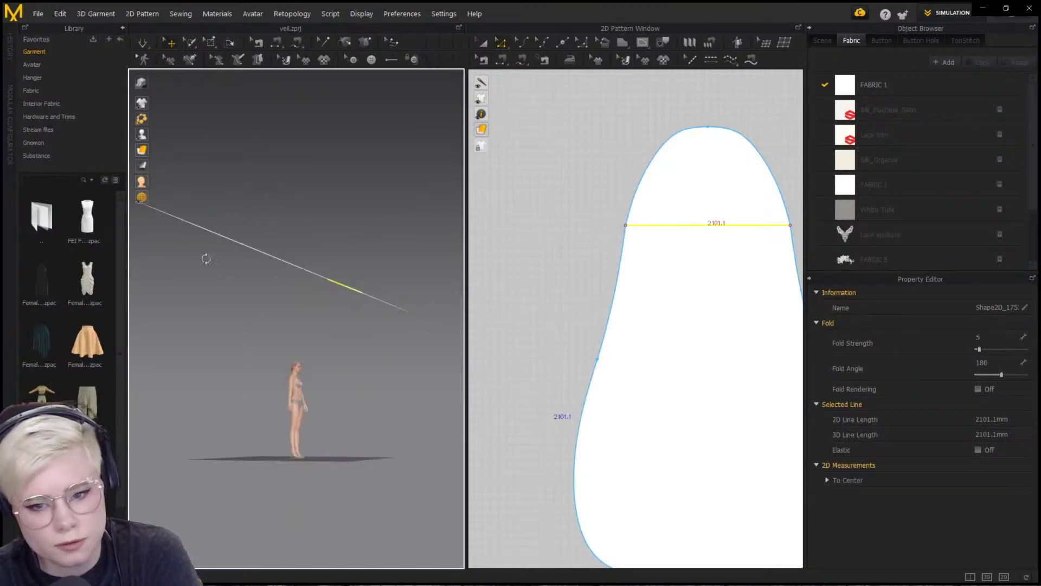
Select the large veil pattern piece in the veil project
{"action": "left_click", "coordinate": [246, 243]}
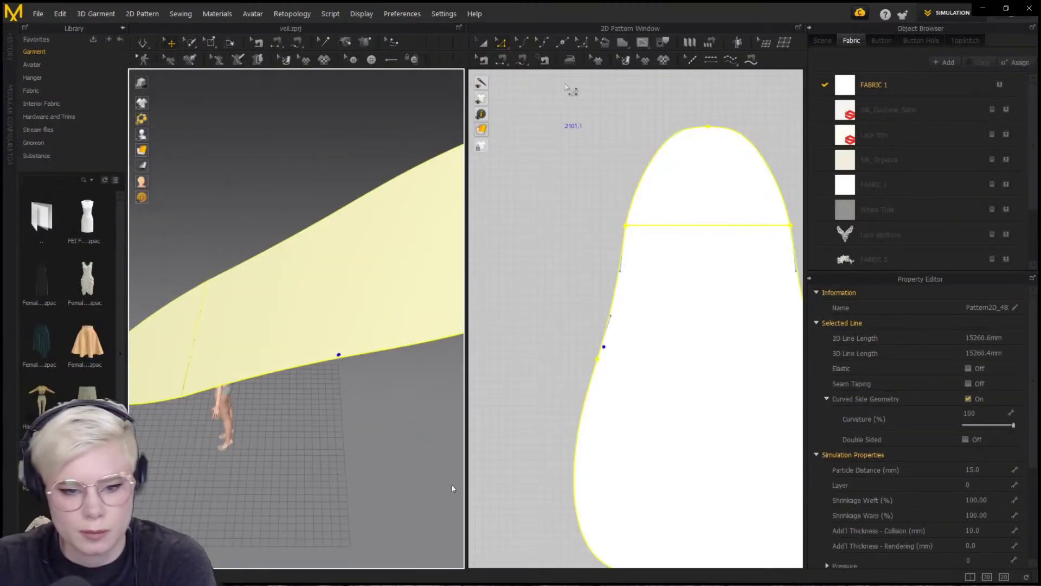
{"action": "left_click", "coordinate": [522, 566]}
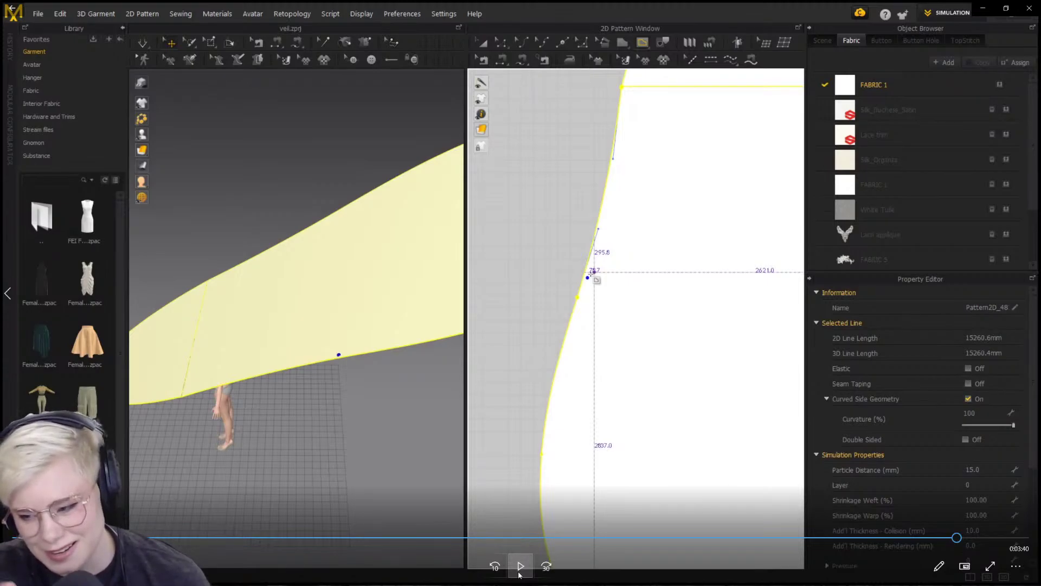
{"action": "left_click", "coordinate": [520, 568]}
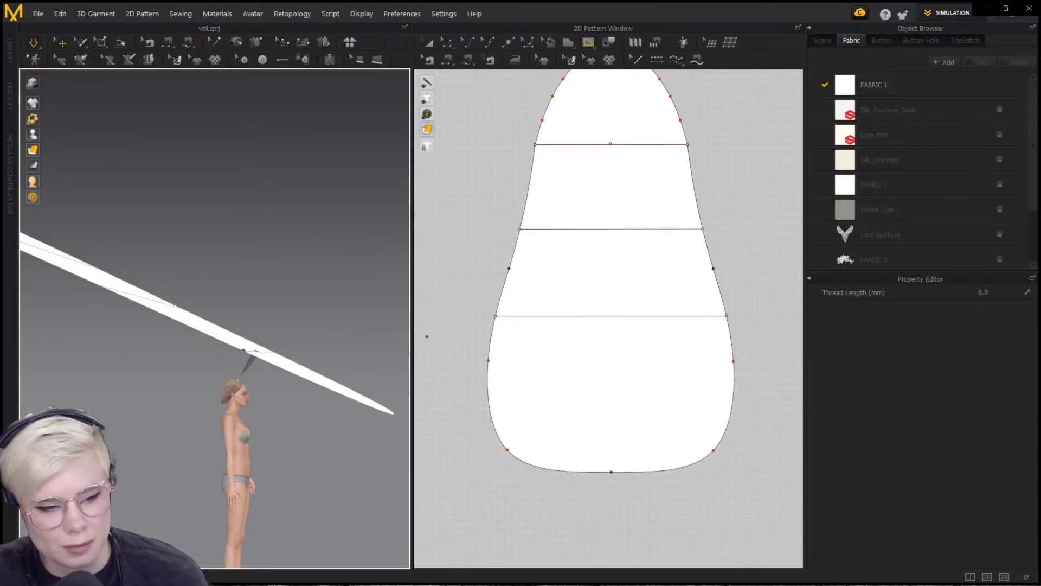
Drape the veil over the avatar in simulation, pulling its front section forward away from the body
{"action": "right_click_drag", "start_coordinate": [304, 234], "coordinate": [179, 304]}
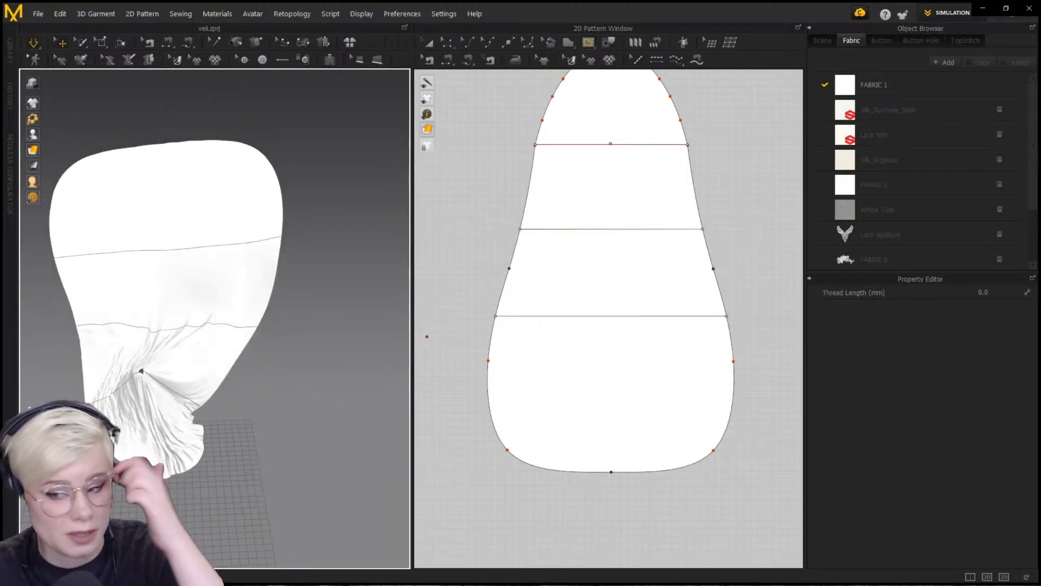
{"action": "right_click_drag", "start_coordinate": [147, 428], "coordinate": [179, 396]}
{"action": "scroll", "coordinate": [197, 386], "scroll_direction": "up", "scroll_amount": 3}
{"action": "left_click_drag", "start_coordinate": [219, 398], "coordinate": [14, 230]}
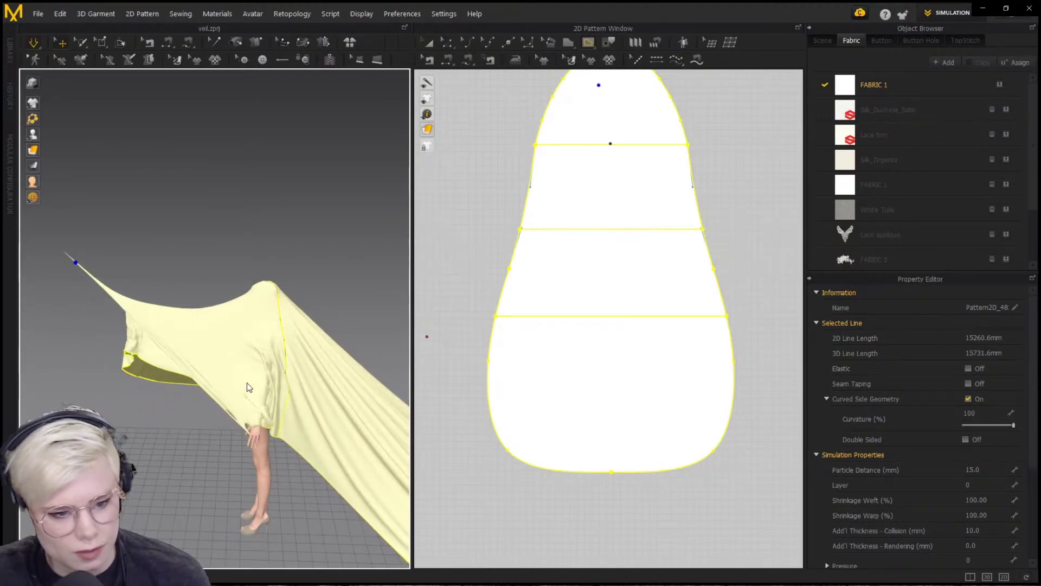
{"action": "left_click_drag", "start_coordinate": [262, 404], "coordinate": [87, 212]}
{"action": "right_click_drag", "start_coordinate": [87, 211], "coordinate": [279, 336]}
Turn on Elastic for the uppermost internal line across the veil, with strength 50 and ratio 5, and simulate
{"action": "left_click", "coordinate": [496, 163]}
{"action": "left_click", "coordinate": [514, 333]}
{"action": "key", "text": "z"}
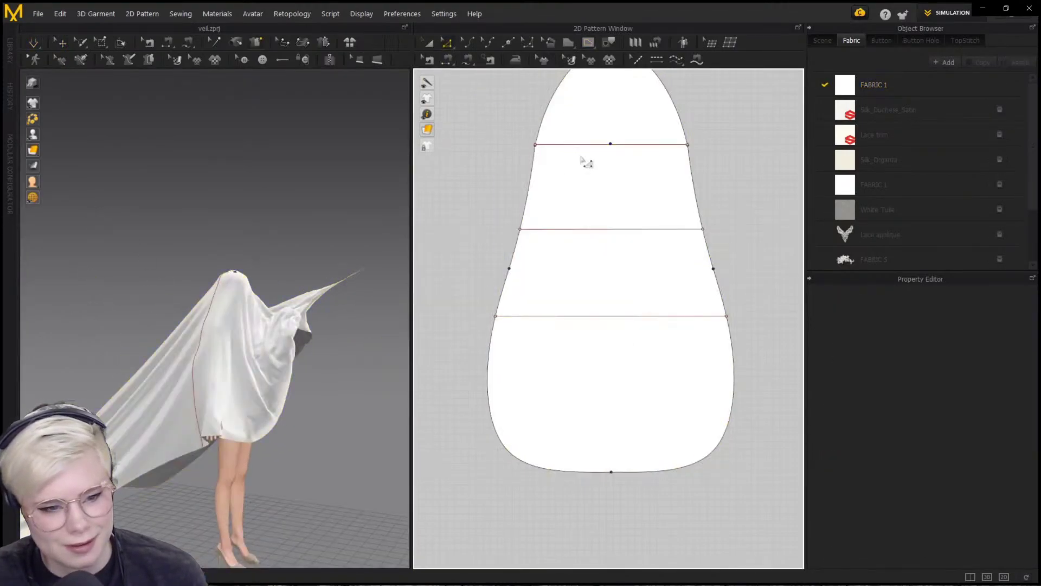
{"action": "left_click", "coordinate": [586, 144]}
{"action": "left_click", "coordinate": [978, 449]}
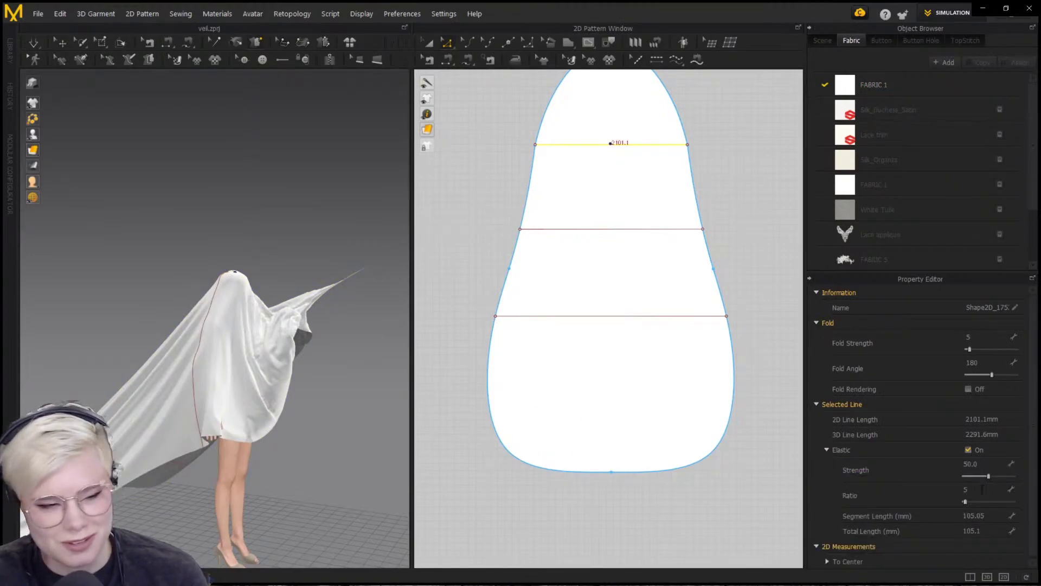
{"action": "mouse_move", "coordinate": [249, 331]}
{"action": "right_mouse_down"}
{"action": "mouse_move", "coordinate": [280, 334]}
{"action": "mouse_move", "coordinate": [255, 320]}
{"action": "right_mouse_up"}
{"action": "key", "text": "space"}
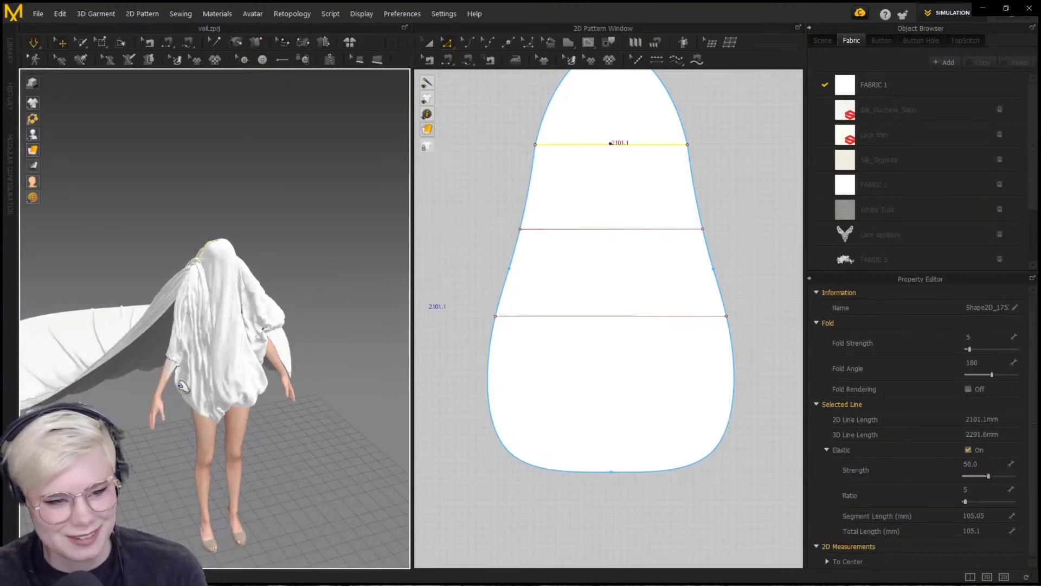
Pull the front section of the veil forward in simulation to draw it clear of the avatar's face and arms
{"action": "right_click_drag", "start_coordinate": [269, 383], "coordinate": [234, 352]}
{"action": "left_click_drag", "start_coordinate": [241, 315], "coordinate": [153, 295]}
{"action": "left_click_drag", "start_coordinate": [235, 276], "coordinate": [197, 230]}
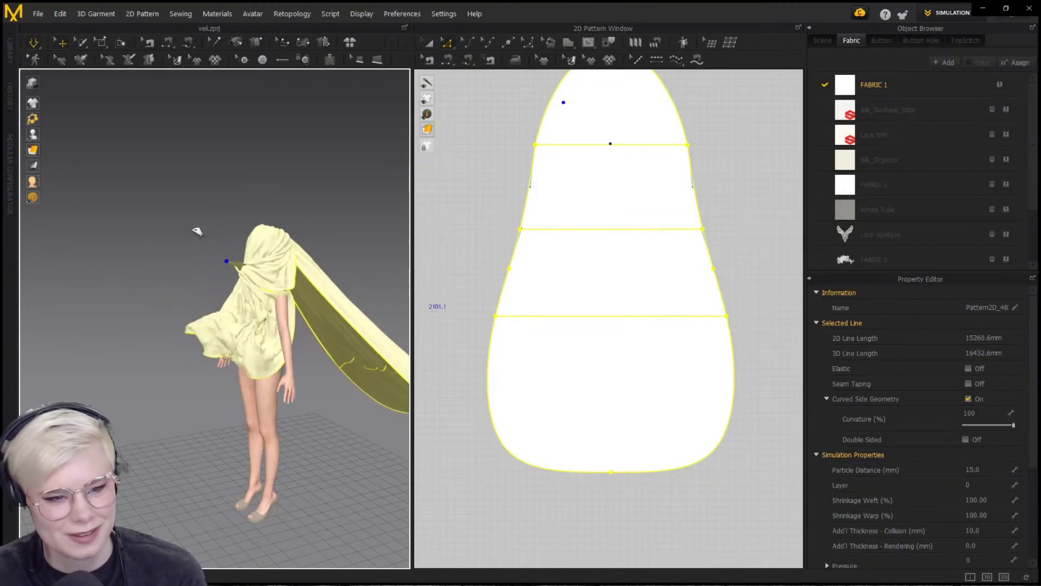
{"action": "left_click_drag", "start_coordinate": [228, 296], "coordinate": [84, 270]}
{"action": "left_click_drag", "start_coordinate": [299, 304], "coordinate": [52, 256]}
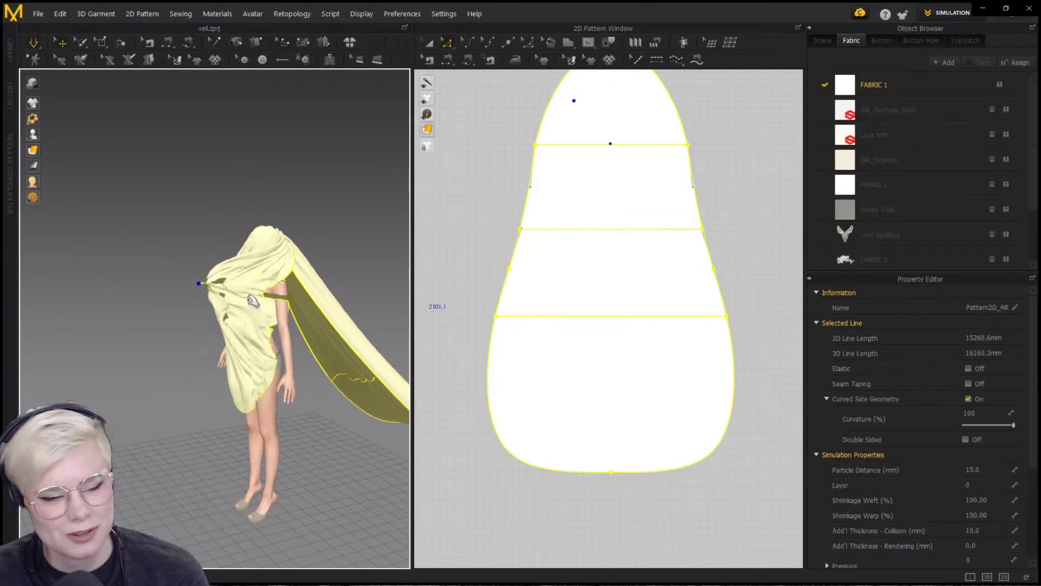
{"action": "left_click_drag", "start_coordinate": [250, 301], "coordinate": [39, 262]}
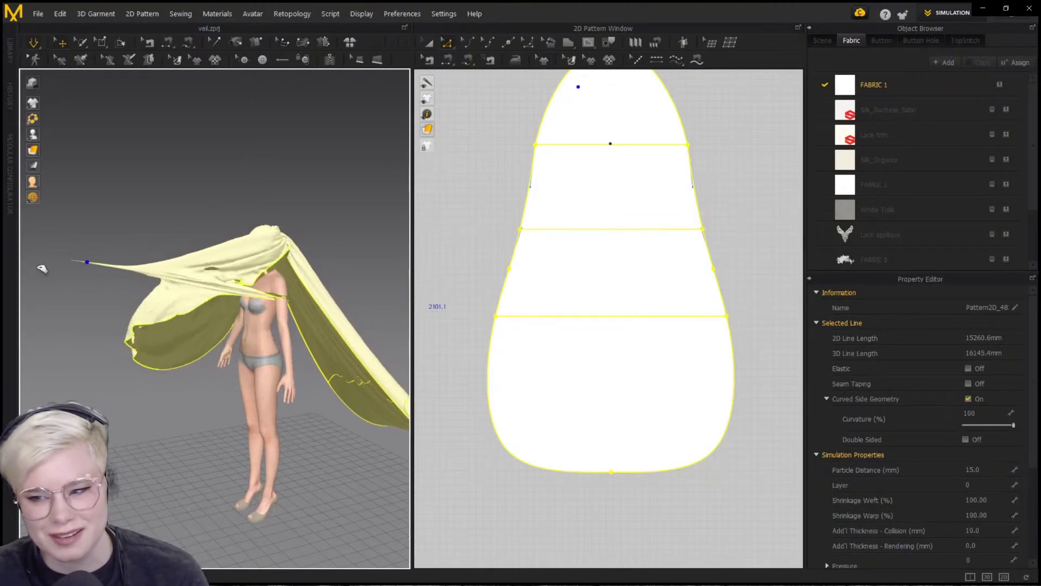
{"action": "left_click_drag", "start_coordinate": [277, 303], "coordinate": [129, 275]}
Strengthen the veil, box-select a small mesh area on its rounded front edge, and simulate to free it from the arm
{"action": "right_click", "coordinate": [265, 282]}
{"action": "left_click", "coordinate": [284, 89]}
{"action": "left_click", "coordinate": [98, 70]}
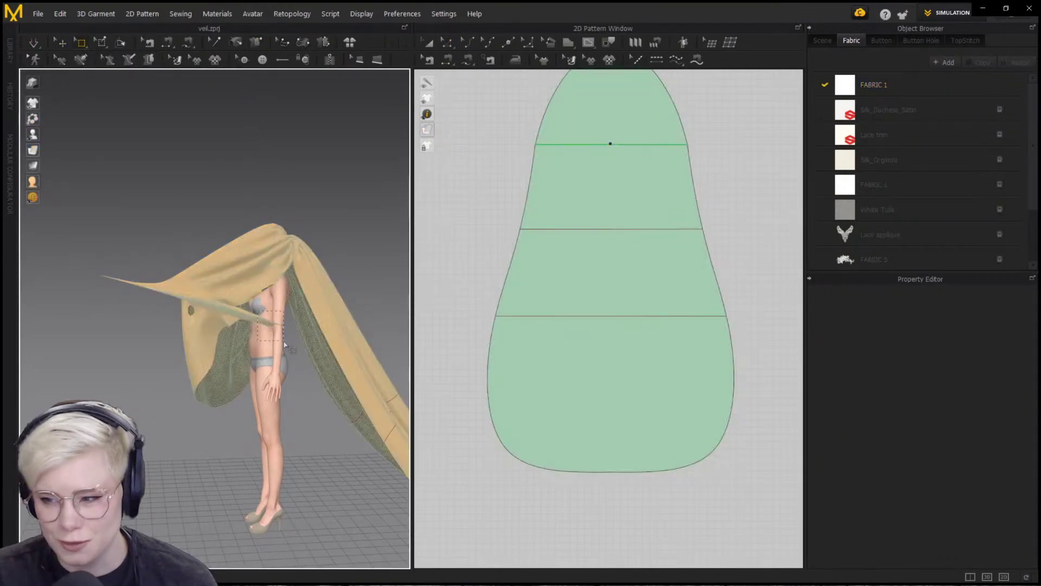
{"action": "scroll", "coordinate": [558, 271], "scroll_direction": "up", "scroll_amount": 5}
{"action": "left_click_drag", "start_coordinate": [548, 264], "coordinate": [575, 287]}
{"action": "key", "text": "space"}
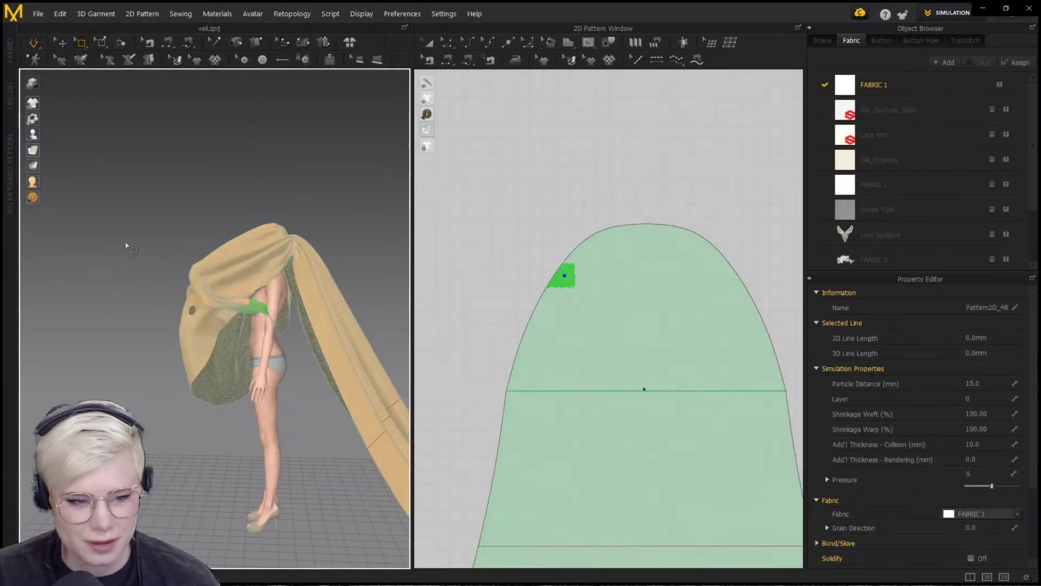
Remove the strengthening from the veil and stop the simulation once its front hangs over the avatar's head
{"action": "key", "text": "q"}
{"action": "right_click_drag", "start_coordinate": [254, 289], "coordinate": [202, 341]}
{"action": "left_click", "coordinate": [271, 308]}
{"action": "key", "text": "ctrl+h"}
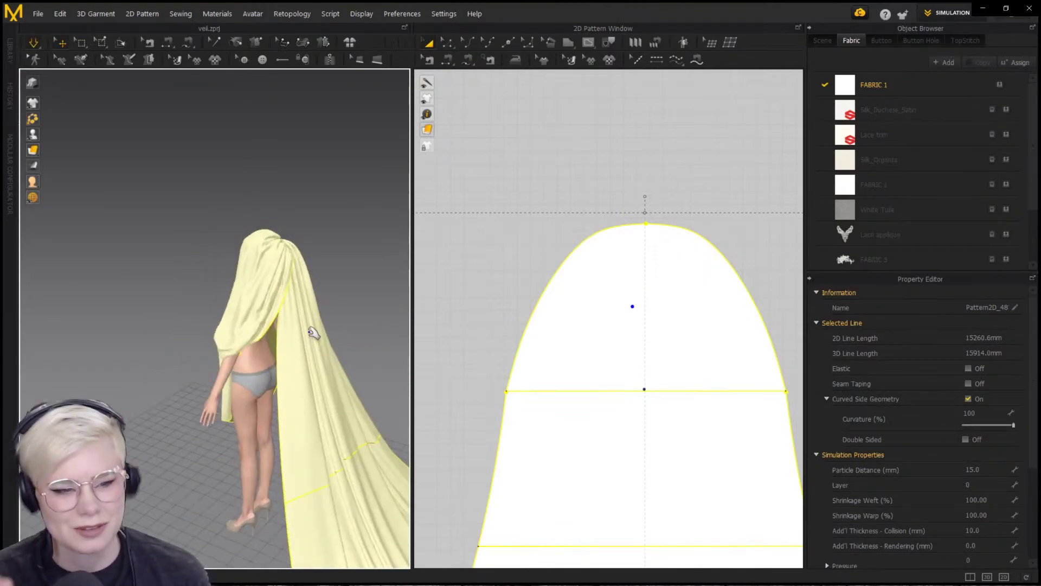
{"action": "middle_click_drag", "start_coordinate": [274, 211], "coordinate": [272, 186]}
{"action": "scroll", "coordinate": [271, 186], "scroll_direction": "up", "scroll_amount": 2}
{"action": "right_click_drag", "start_coordinate": [272, 186], "coordinate": [374, 221]}
{"action": "key", "text": "space"}
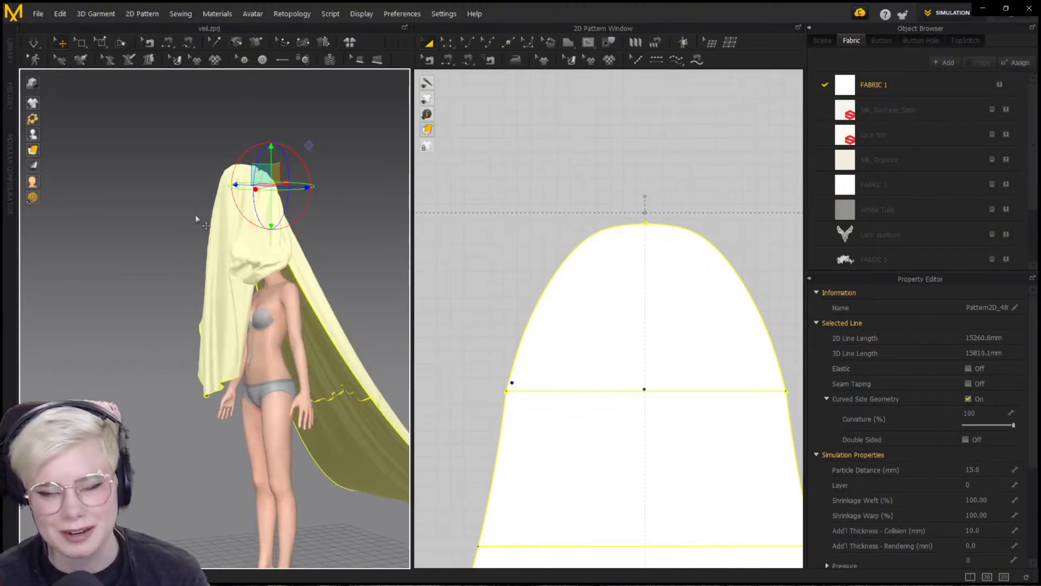
Add tacks joining both sides of the veil to the avatar's hair
{"action": "right_click_drag", "start_coordinate": [290, 213], "coordinate": [146, 147]}
{"action": "left_click", "coordinate": [577, 159]}
{"action": "scroll", "coordinate": [179, 217], "scroll_direction": "up", "scroll_amount": 5}
{"action": "middle_click_drag", "start_coordinate": [197, 255], "coordinate": [202, 331]}
{"action": "right_click_drag", "start_coordinate": [168, 171], "coordinate": [293, 325]}
{"action": "left_click", "coordinate": [265, 333]}
{"action": "scroll", "coordinate": [264, 333], "scroll_direction": "down", "scroll_amount": 3}
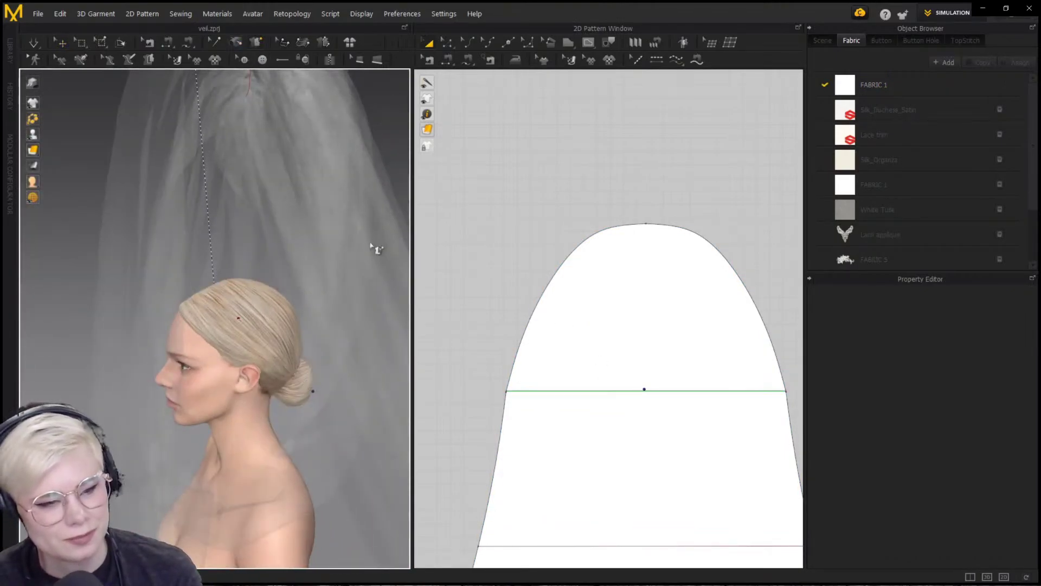
{"action": "right_click_drag", "start_coordinate": [373, 246], "coordinate": [259, 520]}
{"action": "left_click", "coordinate": [260, 108]}
Move the two new side tack points onto the ends of the veil's uppermost internal line
{"action": "left_click", "coordinate": [216, 43]}
{"action": "left_click", "coordinate": [531, 323]}
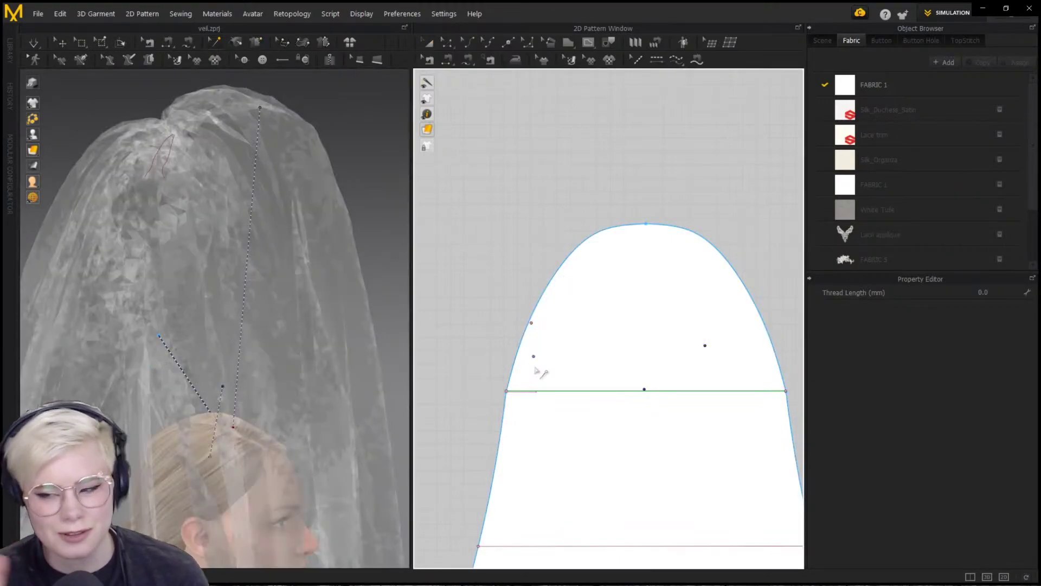
{"action": "left_click", "coordinate": [517, 391]}
{"action": "left_click_drag", "start_coordinate": [705, 345], "coordinate": [770, 391]}
{"action": "scroll", "coordinate": [313, 388], "scroll_direction": "down", "scroll_amount": 7}
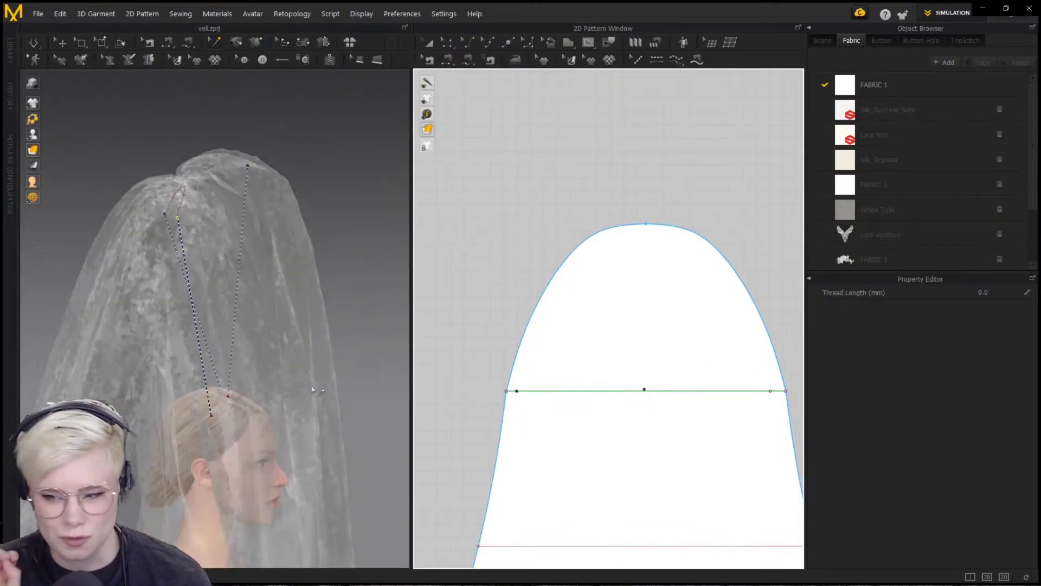
Simulate the veil with the repositioned tacks holding it to the avatar's head
{"action": "right_click_drag", "start_coordinate": [313, 388], "coordinate": [234, 380]}
{"action": "left_click", "coordinate": [62, 43]}
{"action": "left_click", "coordinate": [227, 345]}
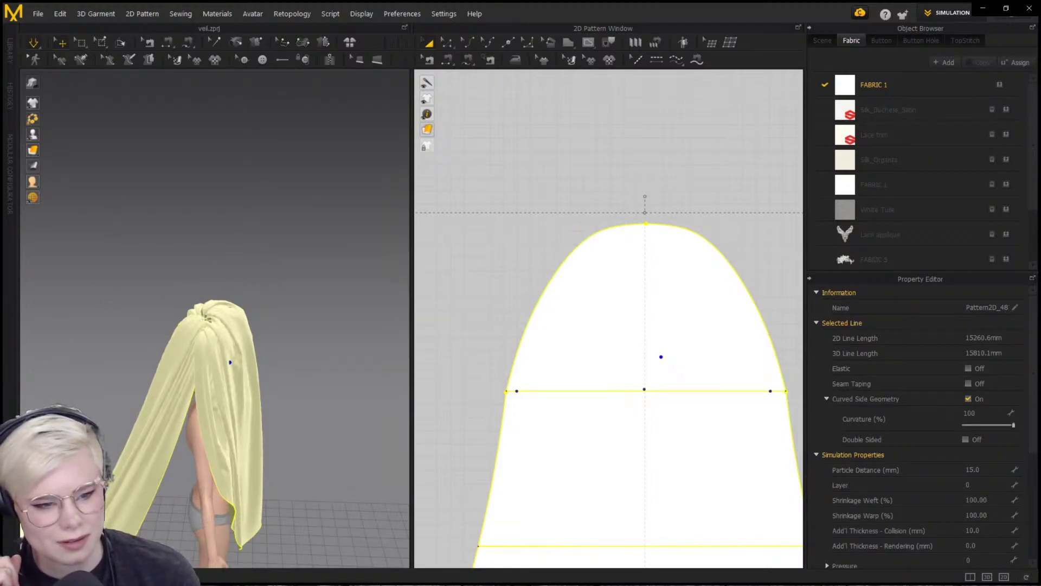
{"action": "right_click_drag", "start_coordinate": [230, 362], "coordinate": [179, 484]}
{"action": "scroll", "coordinate": [196, 404], "scroll_direction": "down", "scroll_amount": 6}
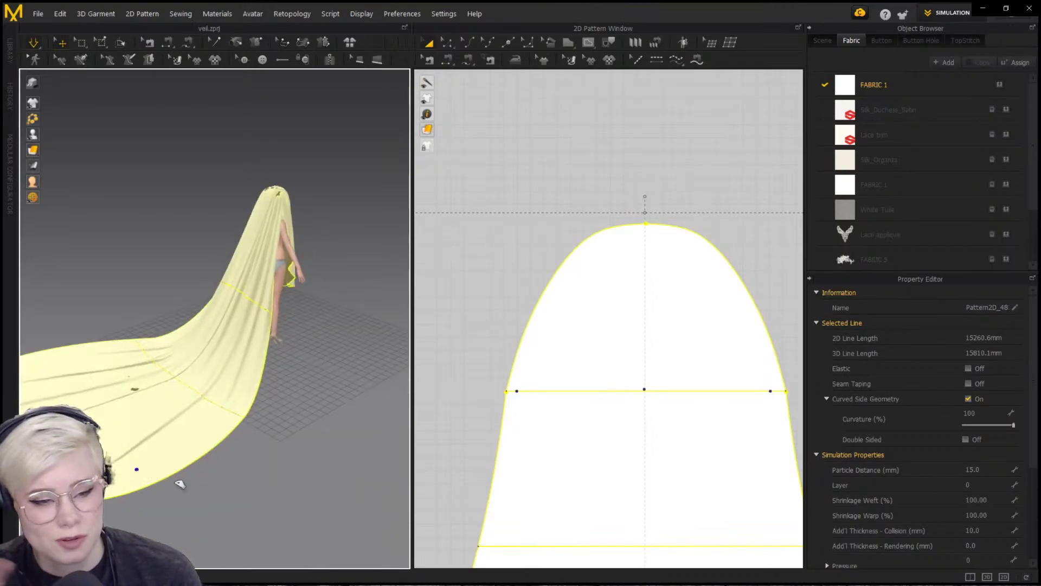
Pull the veil's train into place behind the avatar in simulation and stop simulating
{"action": "left_click_drag", "start_coordinate": [180, 484], "coordinate": [364, 434]}
{"action": "right_click_drag", "start_coordinate": [364, 435], "coordinate": [313, 442]}
{"action": "middle_click_drag", "start_coordinate": [314, 441], "coordinate": [245, 383]}
{"action": "left_click_drag", "start_coordinate": [217, 432], "coordinate": [255, 401]}
{"action": "right_click_drag", "start_coordinate": [255, 402], "coordinate": [339, 393]}
{"action": "left_click_drag", "start_coordinate": [214, 358], "coordinate": [149, 293]}
{"action": "right_click_drag", "start_coordinate": [149, 293], "coordinate": [235, 328]}
{"action": "left_click_drag", "start_coordinate": [235, 328], "coordinate": [325, 206]}
{"action": "key", "text": "space"}
{"action": "right_click_drag", "start_coordinate": [325, 206], "coordinate": [130, 293]}
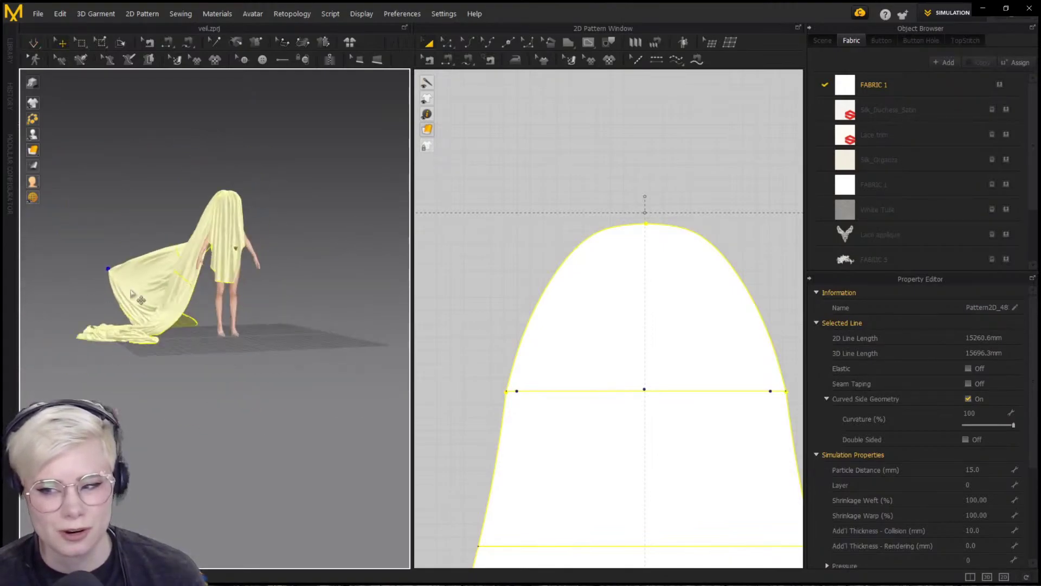
Assign the White Tulle fabric to the veil and simulate it
{"action": "middle_click_drag", "start_coordinate": [131, 293], "coordinate": [170, 337]}
{"action": "scroll", "coordinate": [217, 319], "scroll_direction": "up", "scroll_amount": 2}
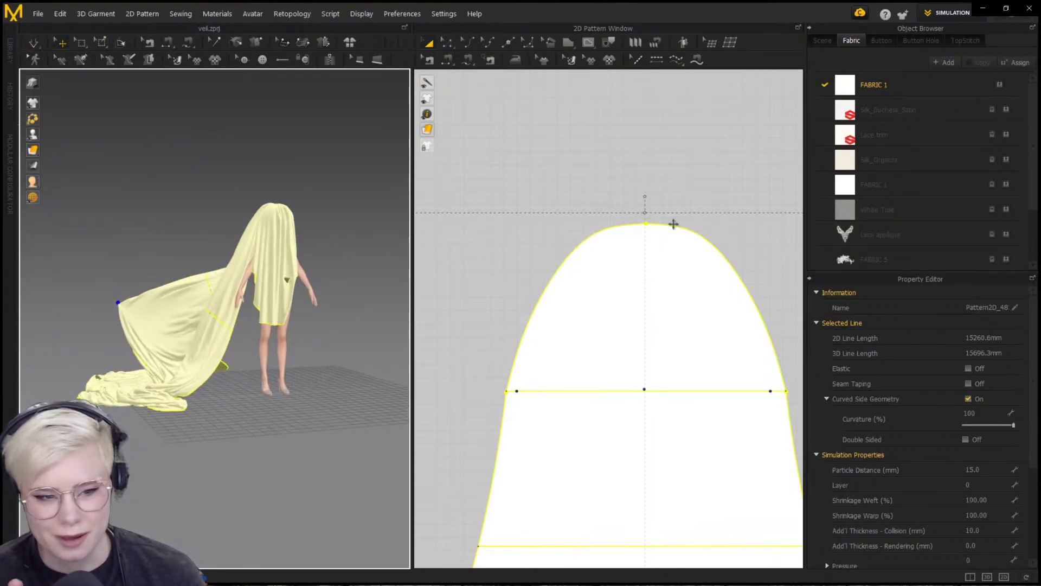
{"action": "left_click_drag", "start_coordinate": [867, 210], "coordinate": [272, 278]}
{"action": "scroll", "coordinate": [272, 278], "scroll_direction": "up", "scroll_amount": 3}
{"action": "mouse_move", "coordinate": [325, 320]}
{"action": "right_mouse_down"}
{"action": "mouse_move", "coordinate": [258, 337]}
{"action": "mouse_move", "coordinate": [310, 323]}
{"action": "mouse_move", "coordinate": [323, 332]}
{"action": "right_mouse_up"}
{"action": "key", "text": "space"}
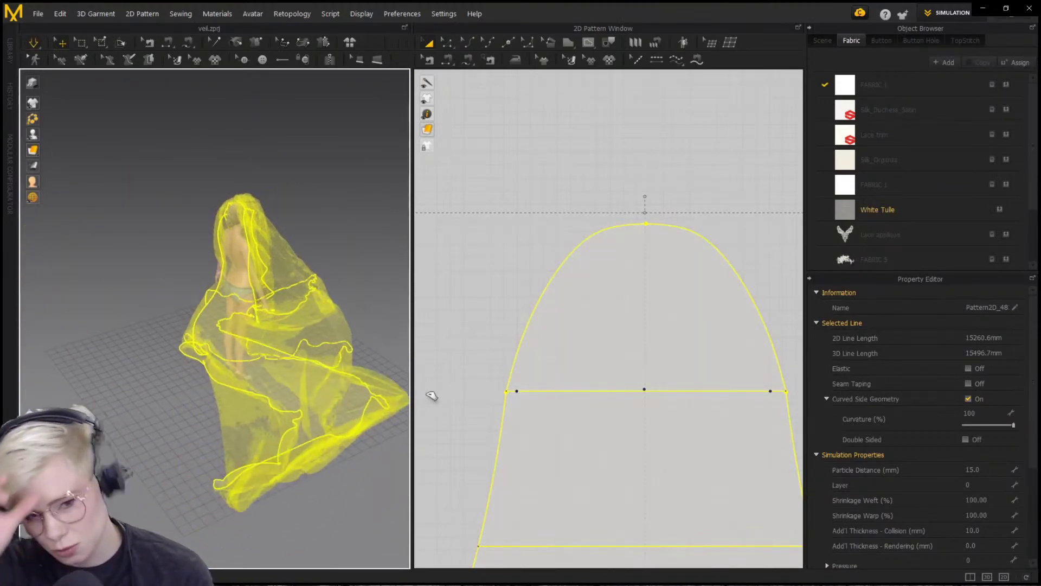
Pull the tulle train outward behind the avatar in simulation and strengthen the veil
{"action": "left_click_drag", "start_coordinate": [432, 395], "coordinate": [436, 397]}
{"action": "left_click_drag", "start_coordinate": [337, 374], "coordinate": [304, 374]}
{"action": "scroll", "coordinate": [304, 374], "scroll_direction": "up", "scroll_amount": 3}
{"action": "middle_click_drag", "start_coordinate": [304, 374], "coordinate": [238, 461]}
{"action": "left_click_drag", "start_coordinate": [279, 543], "coordinate": [230, 448]}
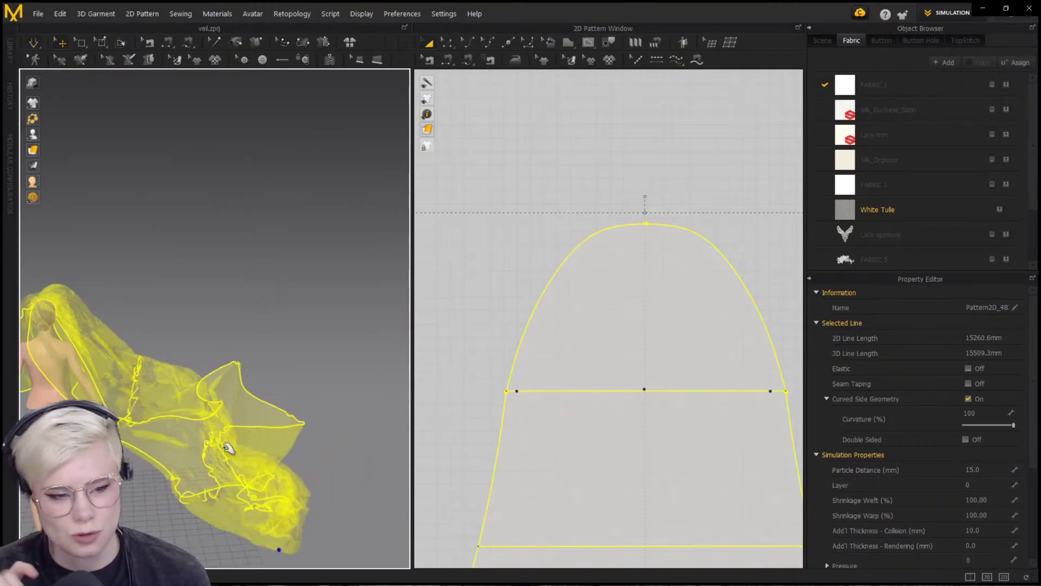
{"action": "right_click_drag", "start_coordinate": [230, 448], "coordinate": [251, 406]}
{"action": "scroll", "coordinate": [255, 409], "scroll_direction": "down", "scroll_amount": 4}
{"action": "key", "text": "ctrl+h"}
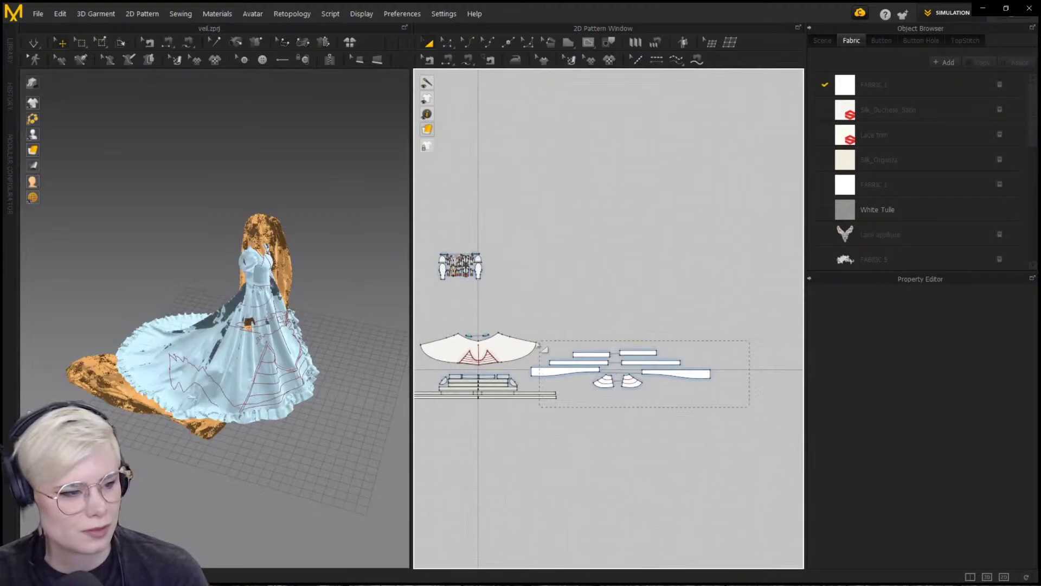
Deactivate the skirt's ruffle and underlayer pattern pieces
{"action": "left_click_drag", "start_coordinate": [536, 342], "coordinate": [537, 341]}
{"action": "right_click_drag", "start_coordinate": [303, 379], "coordinate": [312, 282]}
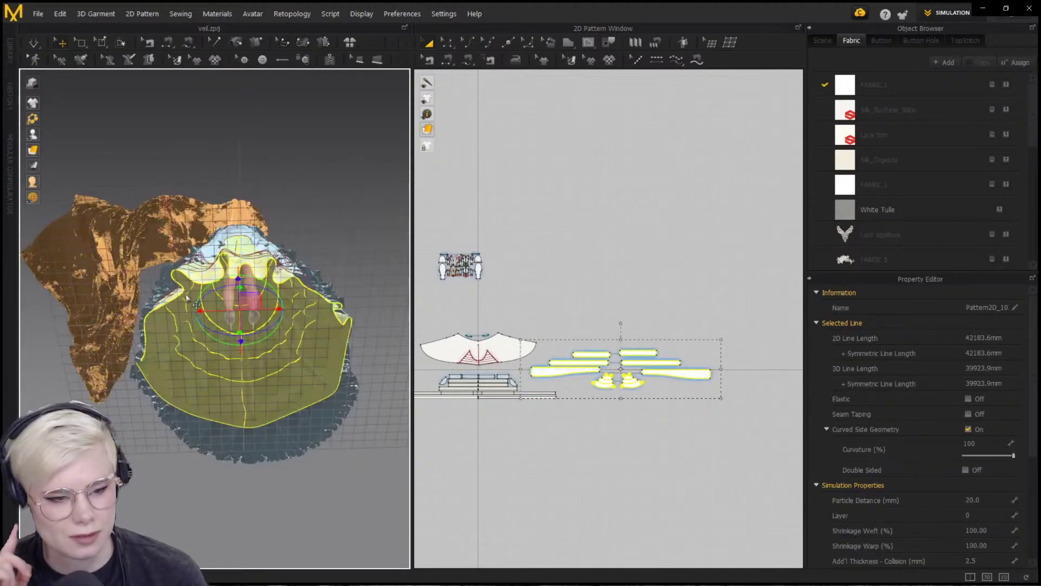
{"action": "left_click", "coordinate": [577, 438]}
{"action": "left_click_drag", "start_coordinate": [577, 439], "coordinate": [413, 374]}
{"action": "right_click", "coordinate": [568, 424]}
{"action": "left_click_drag", "start_coordinate": [578, 423], "coordinate": [383, 380]}
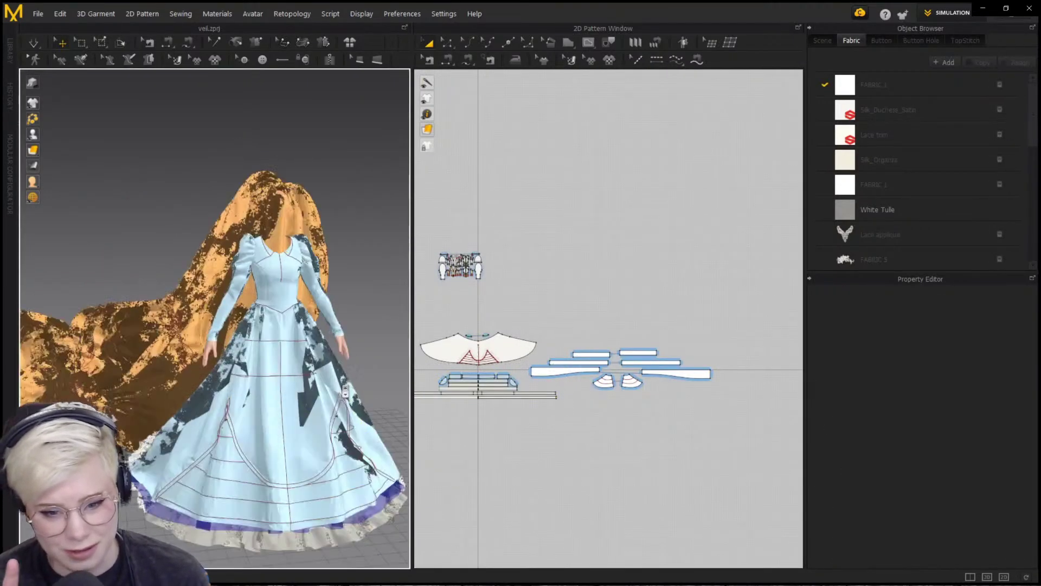
{"action": "left_click_drag", "start_coordinate": [575, 426], "coordinate": [338, 377]}
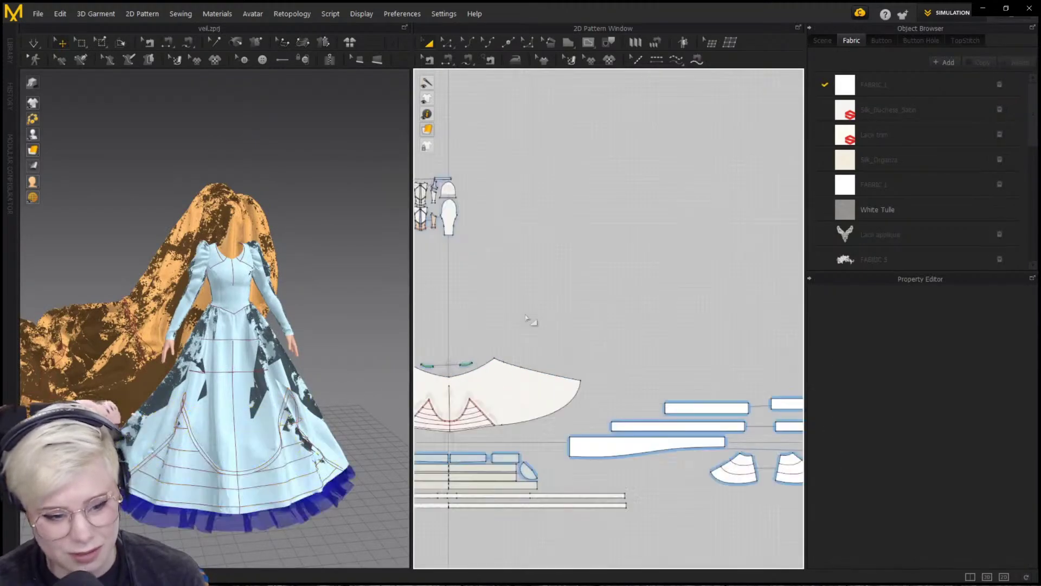
Select the bodice and lining pattern pieces of the top and deactivate them
{"action": "scroll", "coordinate": [447, 245], "scroll_direction": "up", "scroll_amount": 1}
{"action": "middle_click_drag", "start_coordinate": [446, 246], "coordinate": [604, 349]}
{"action": "left_click_drag", "start_coordinate": [604, 349], "coordinate": [508, 270]}
{"action": "scroll", "coordinate": [560, 311], "scroll_direction": "up", "scroll_amount": 8}
{"action": "middle_click_drag", "start_coordinate": [560, 309], "coordinate": [589, 335]}
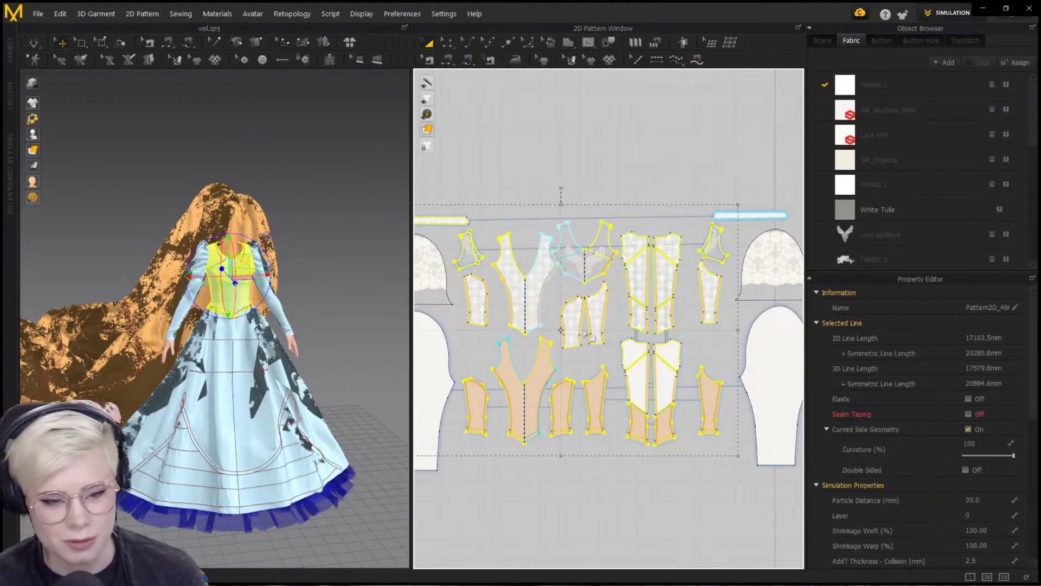
{"action": "right_click_drag", "start_coordinate": [196, 357], "coordinate": [222, 378]}
{"action": "left_click", "coordinate": [321, 268]}
Simulate the strengthened veil over the dress and select the veil
{"action": "right_click_drag", "start_coordinate": [320, 267], "coordinate": [272, 314]}
{"action": "scroll", "coordinate": [271, 314], "scroll_direction": "down", "scroll_amount": 3}
{"action": "left_click", "coordinate": [34, 44]}
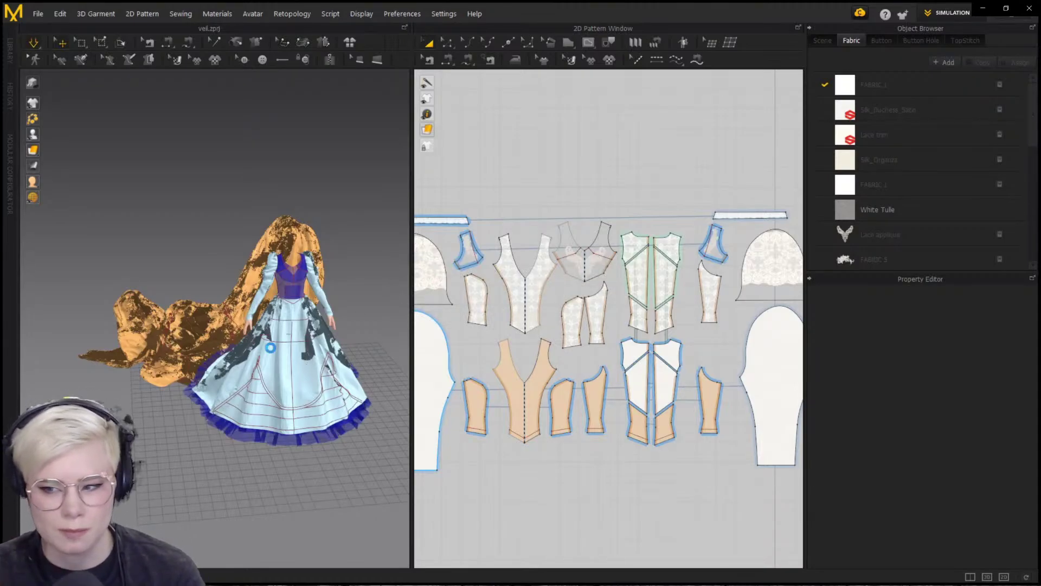
{"action": "right_click_drag", "start_coordinate": [270, 348], "coordinate": [39, 60]}
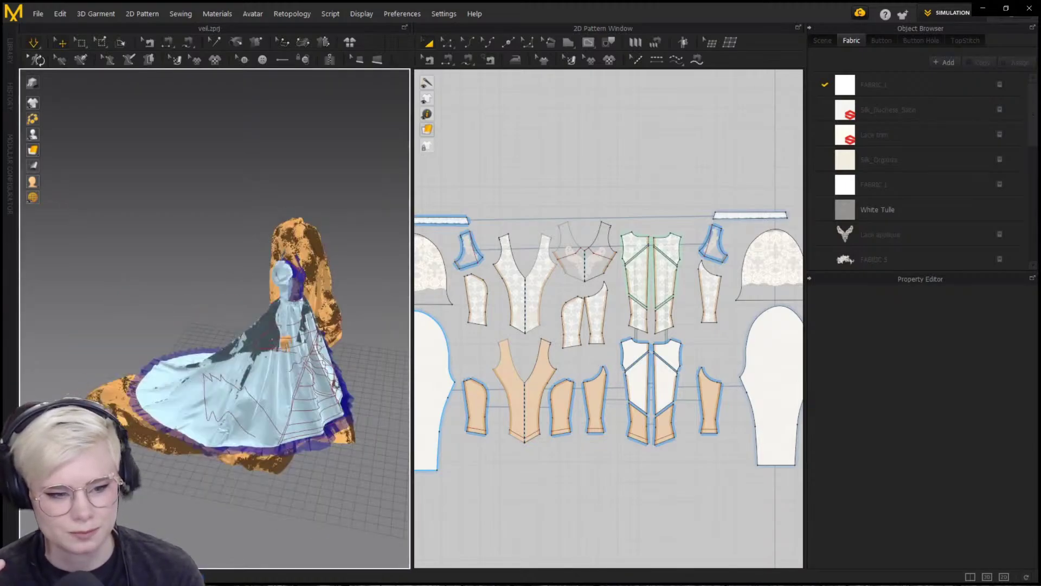
{"action": "left_click", "coordinate": [37, 60]}
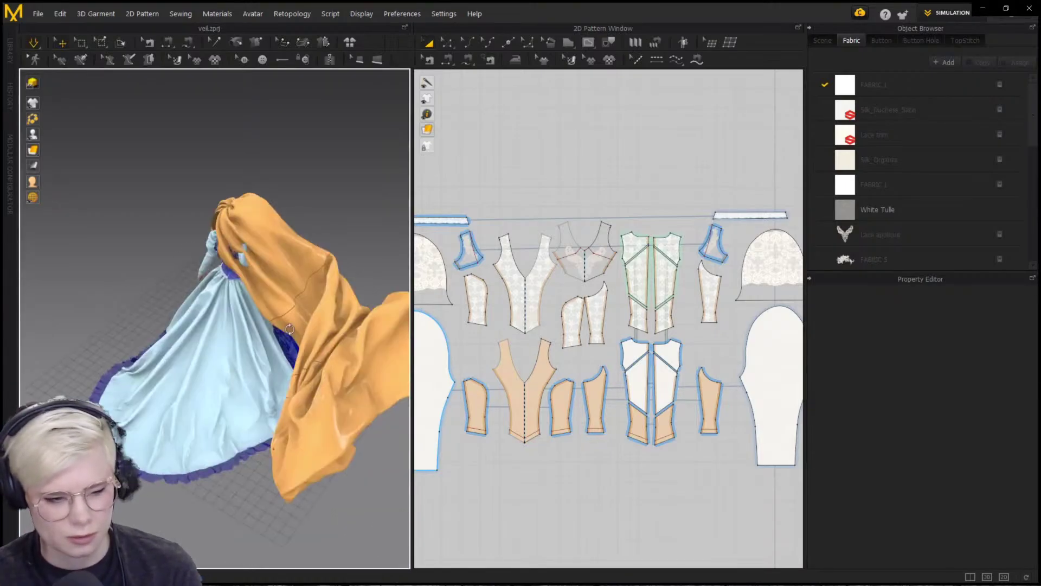
{"action": "right_click_drag", "start_coordinate": [290, 329], "coordinate": [337, 325]}
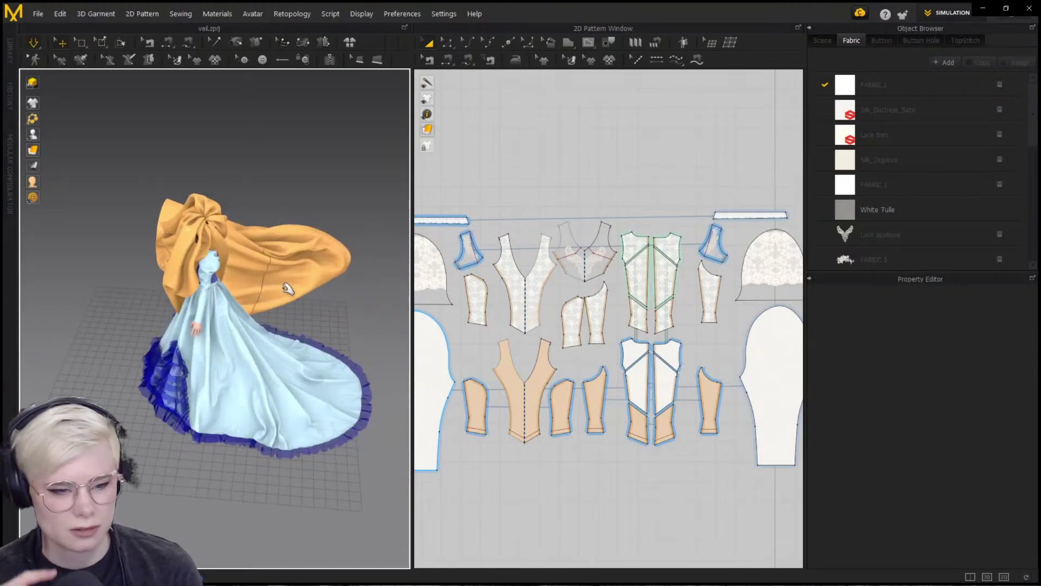
{"action": "left_click", "coordinate": [287, 288]}
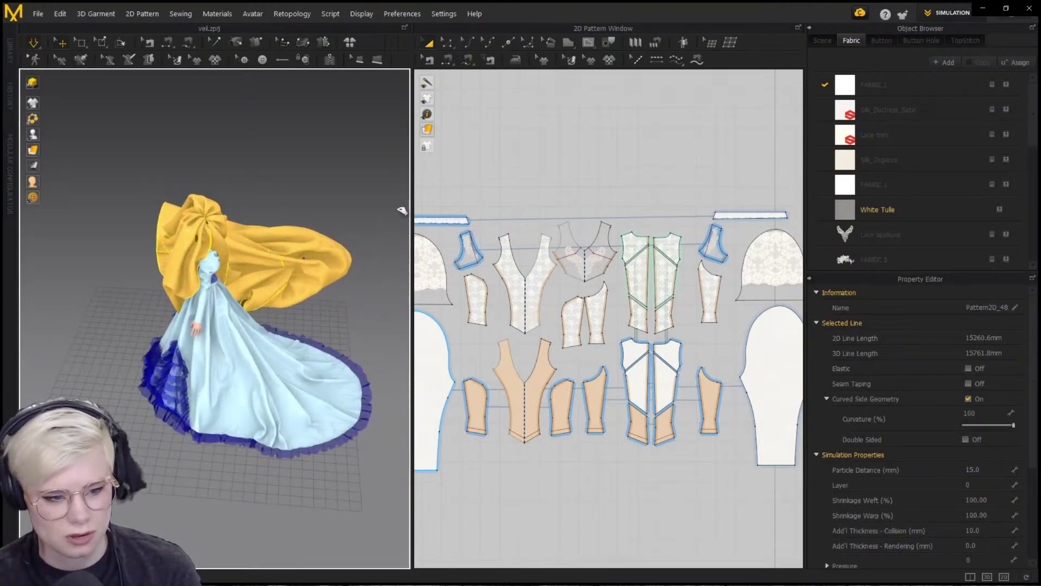
{"action": "right_click_drag", "start_coordinate": [402, 210], "coordinate": [187, 211]}
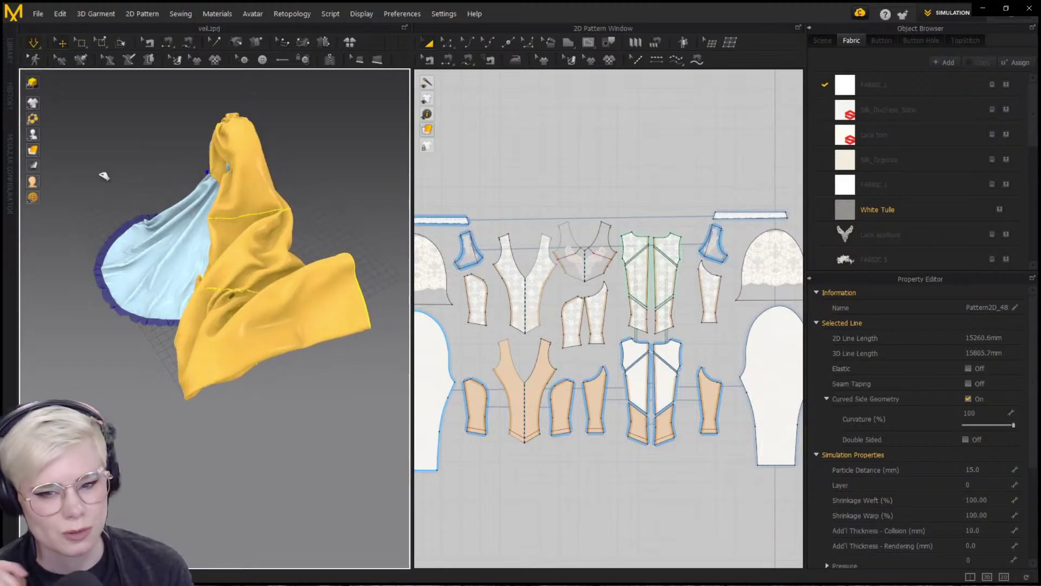
Box-select the veil mesh between its upper two internal lines and pull that area to reshape the drape behind the avatar's head
{"action": "left_click", "coordinate": [81, 43]}
{"action": "left_click", "coordinate": [97, 70]}
{"action": "left_click_drag", "start_coordinate": [218, 143], "coordinate": [249, 186]}
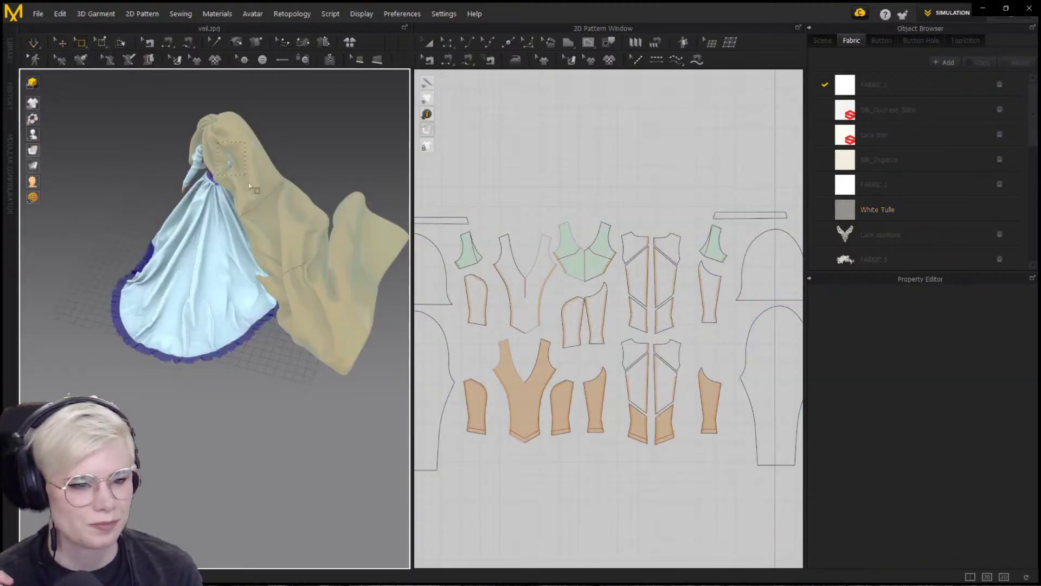
{"action": "left_click_drag", "start_coordinate": [222, 163], "coordinate": [175, 181]}
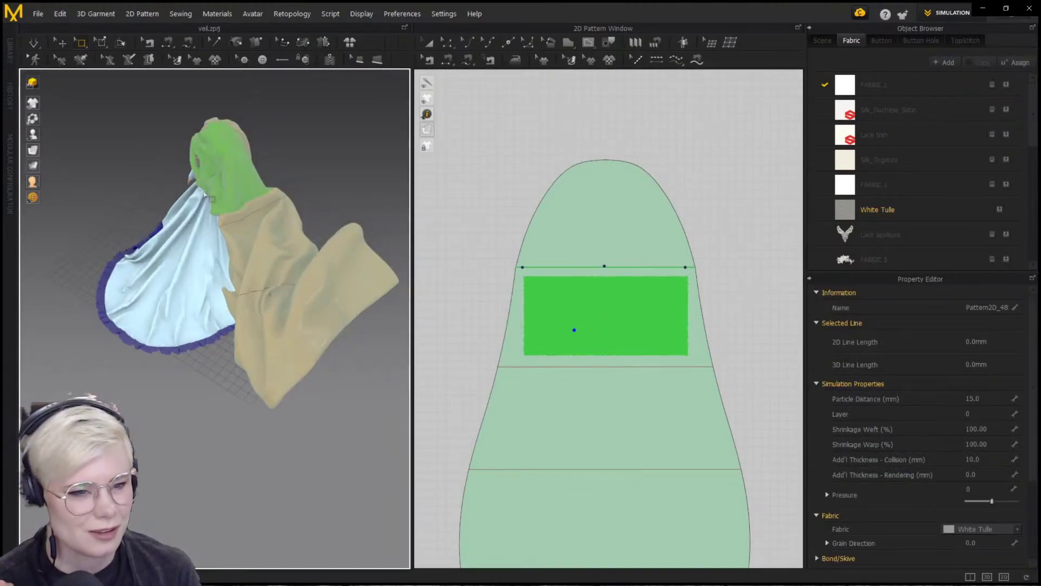
{"action": "right_click_drag", "start_coordinate": [205, 194], "coordinate": [264, 232]}
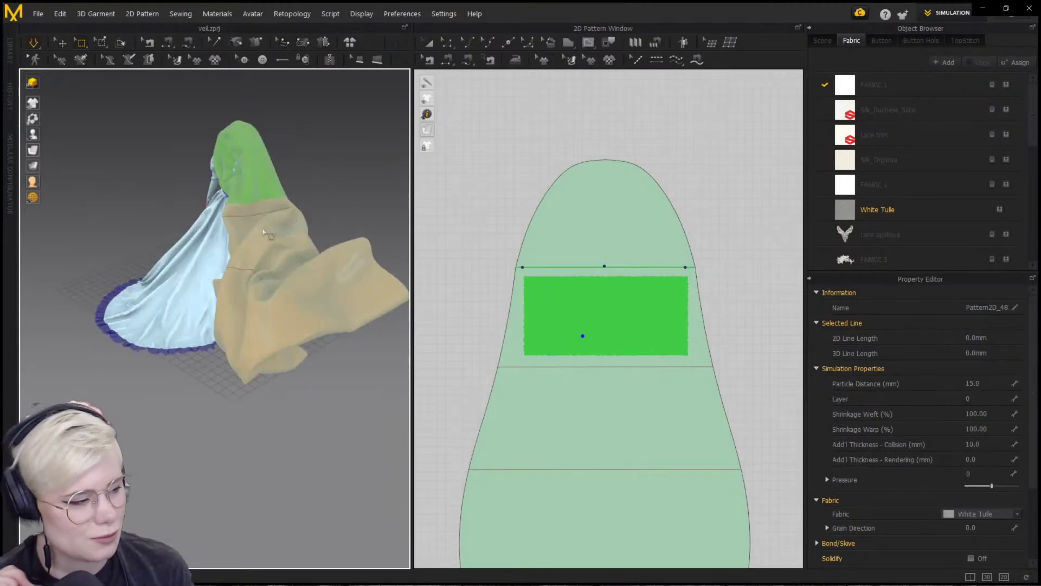
{"action": "right_click_drag", "start_coordinate": [206, 185], "coordinate": [339, 252]}
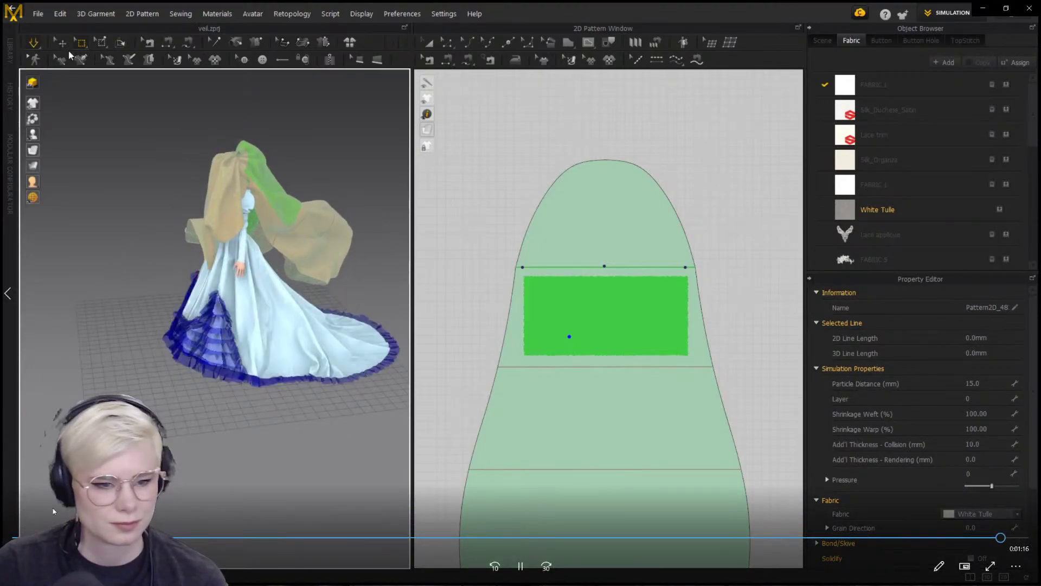
Grab the whole veil in simulation and pull its long end outward, away from the skirt's train
{"action": "left_click", "coordinate": [287, 213]}
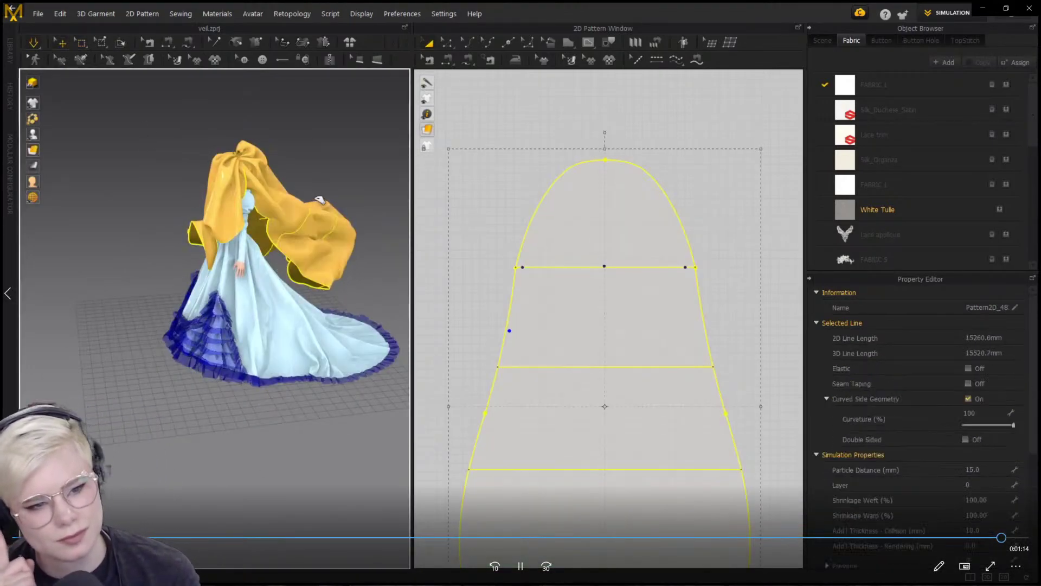
{"action": "left_click", "coordinate": [348, 184]}
{"action": "right_click_drag", "start_coordinate": [174, 255], "coordinate": [288, 257]}
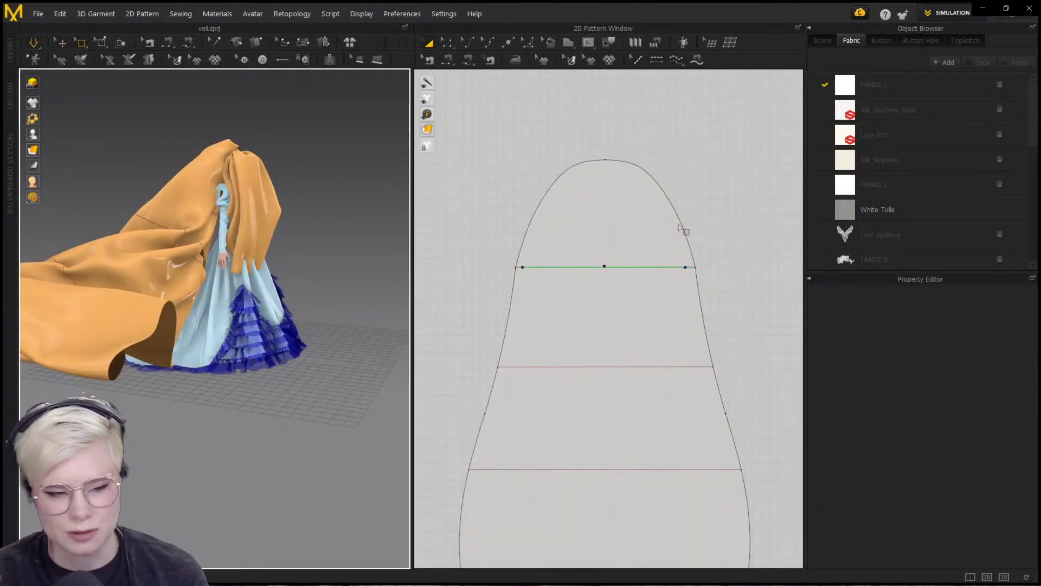
Select the mesh of the veil's rounded tip in the pattern and pull it forward in front of the avatar
{"action": "left_click_drag", "start_coordinate": [693, 230], "coordinate": [507, 133]}
{"action": "left_click_drag", "start_coordinate": [272, 234], "coordinate": [324, 215]}
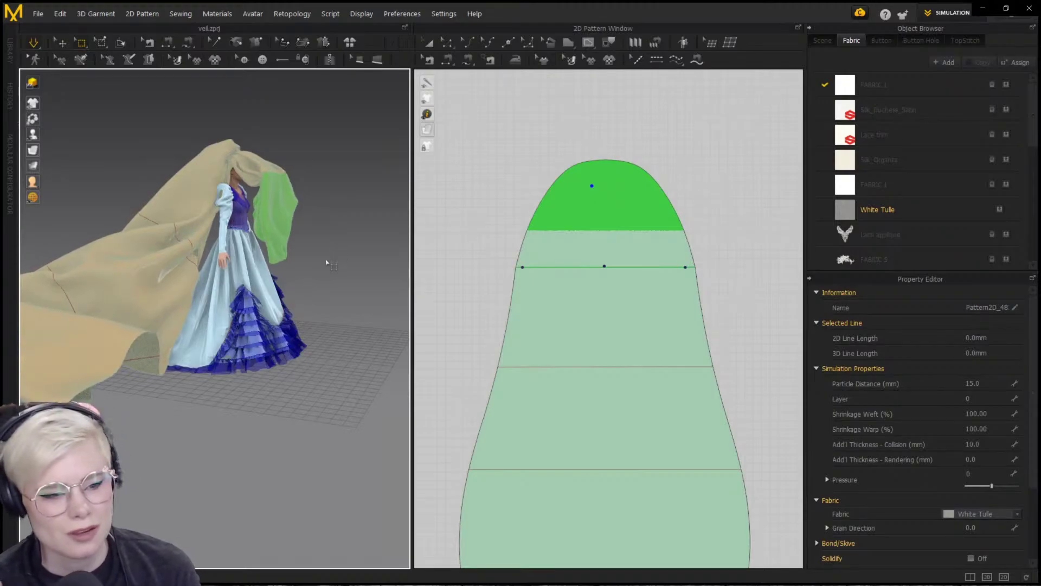
{"action": "right_click_drag", "start_coordinate": [324, 266], "coordinate": [358, 326]}
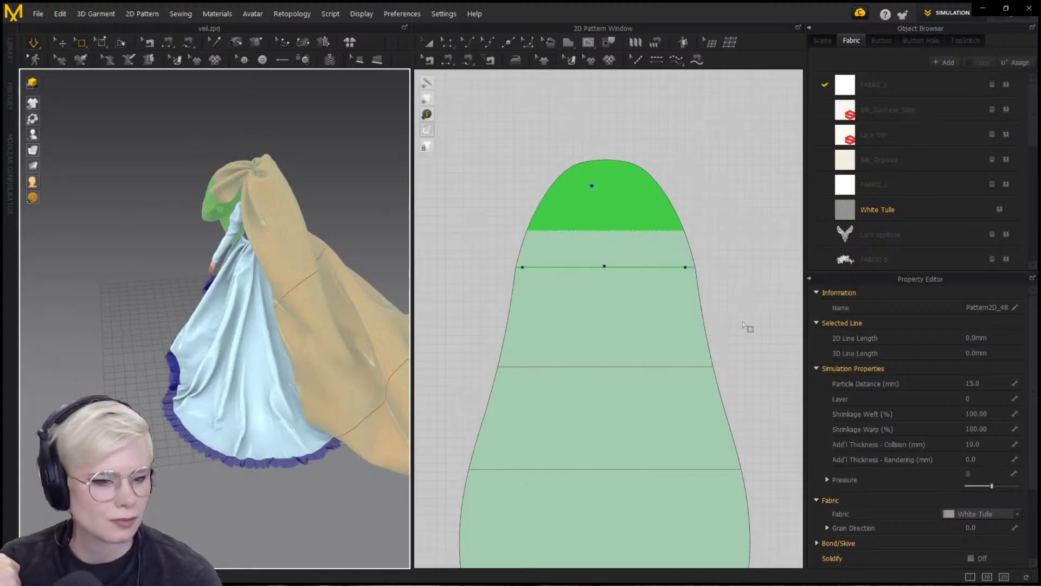
{"action": "left_click", "coordinate": [428, 42]}
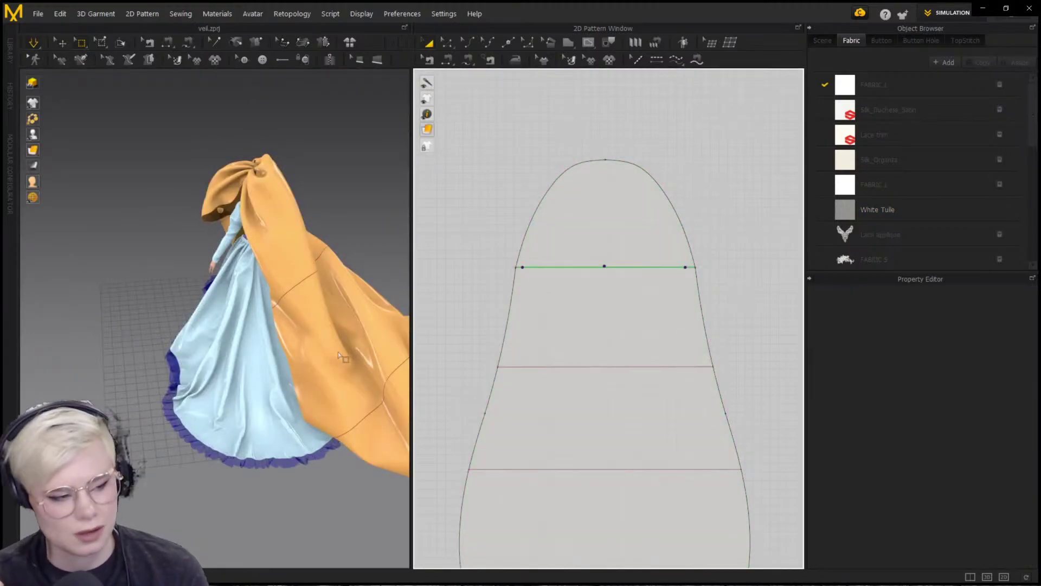
Pull the simulated veil so its front falls over the avatar's face and its long end spreads out behind the dress
{"action": "right_click_drag", "start_coordinate": [323, 353], "coordinate": [199, 304]}
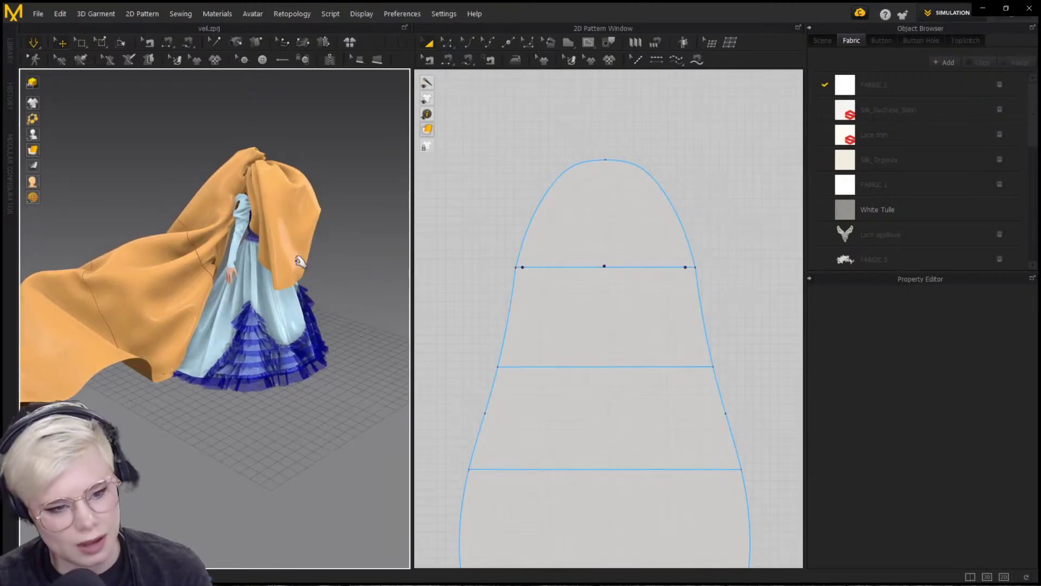
{"action": "right_click_drag", "start_coordinate": [238, 244], "coordinate": [150, 205]}
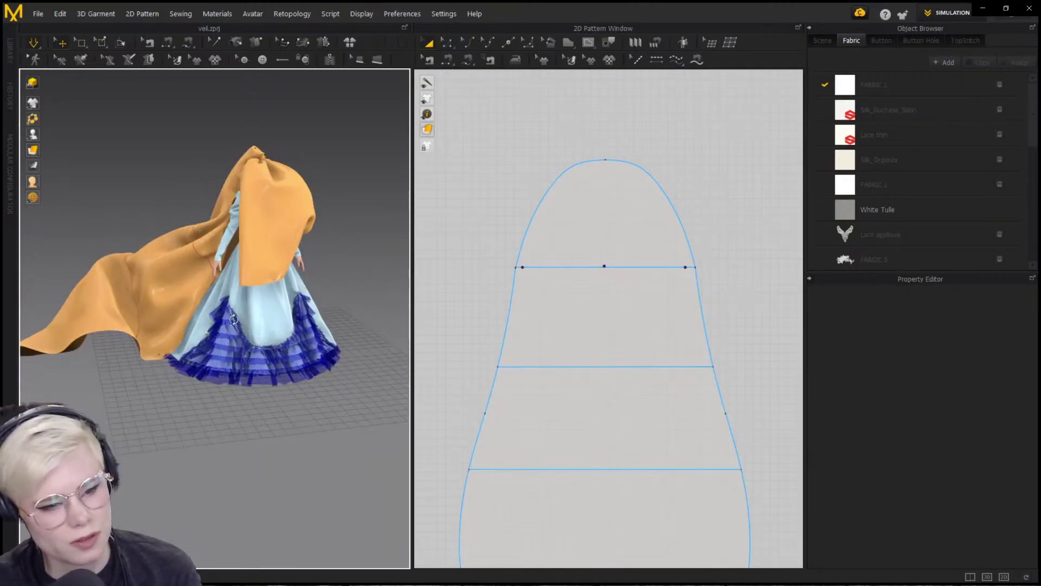
{"action": "right_click_drag", "start_coordinate": [233, 320], "coordinate": [263, 434]}
{"action": "left_click", "coordinate": [255, 444]}
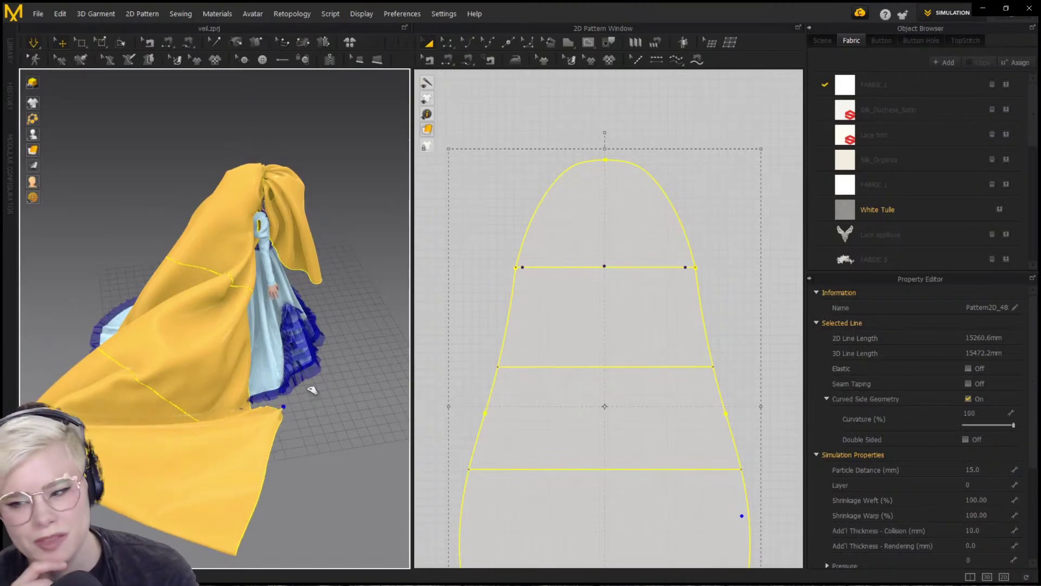
{"action": "right_click_drag", "start_coordinate": [300, 403], "coordinate": [224, 276]}
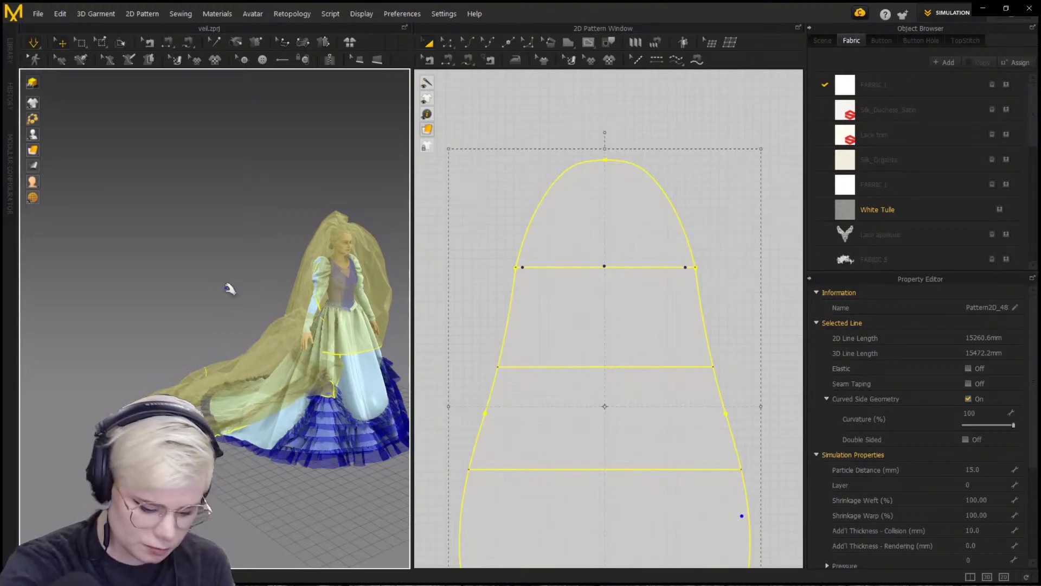
{"action": "right_click_drag", "start_coordinate": [275, 444], "coordinate": [223, 350]}
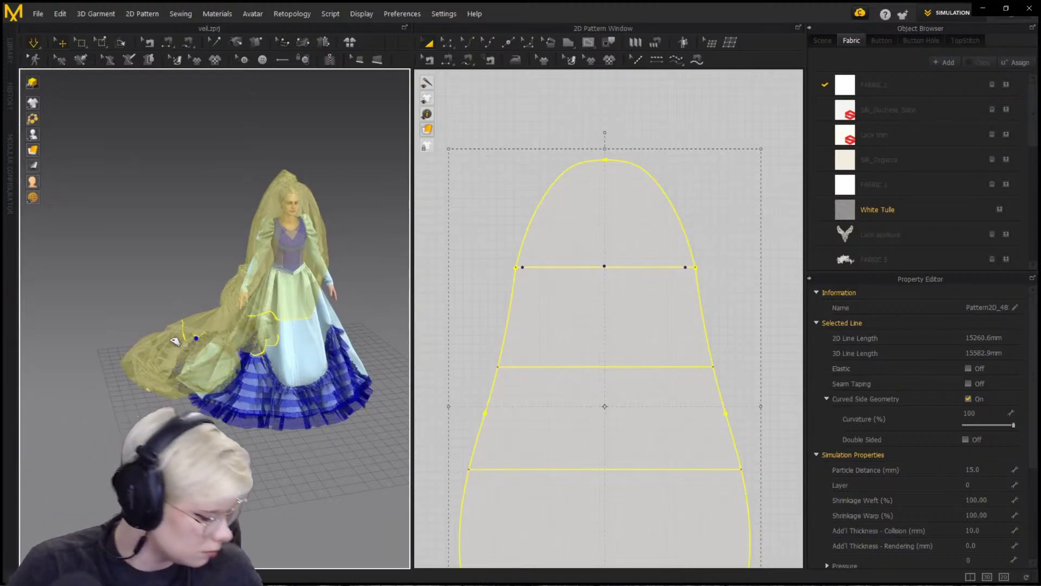
{"action": "left_click_drag", "start_coordinate": [173, 341], "coordinate": [154, 341]}
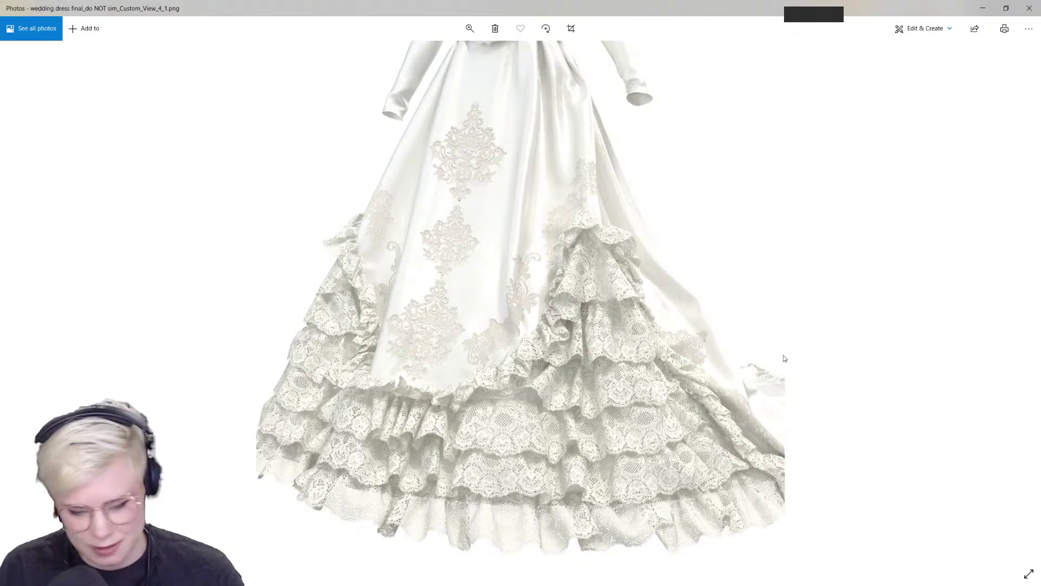
In Photos, compare the front-view dress renders with and without the veil, on light and black backgrounds
{"action": "key", "text": "Right"}
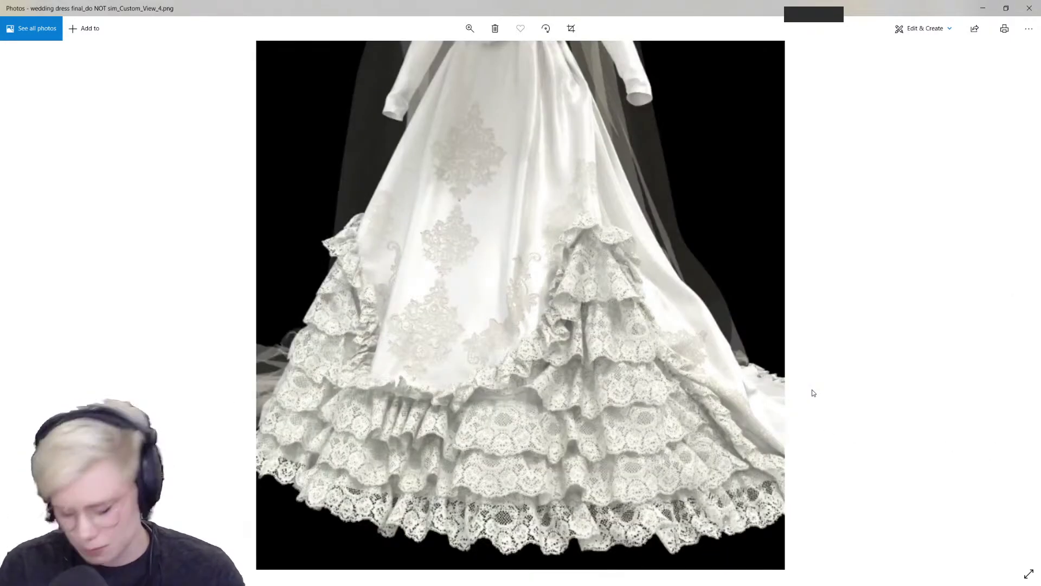
{"action": "key", "text": "Left"}
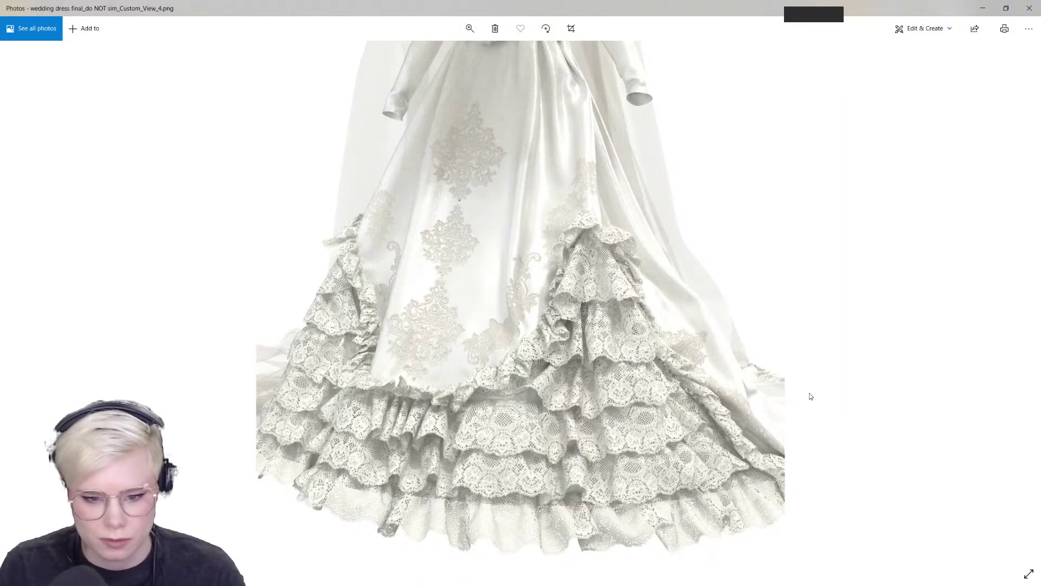
{"action": "key", "text": "Left"}
{"action": "key", "text": "Right"}
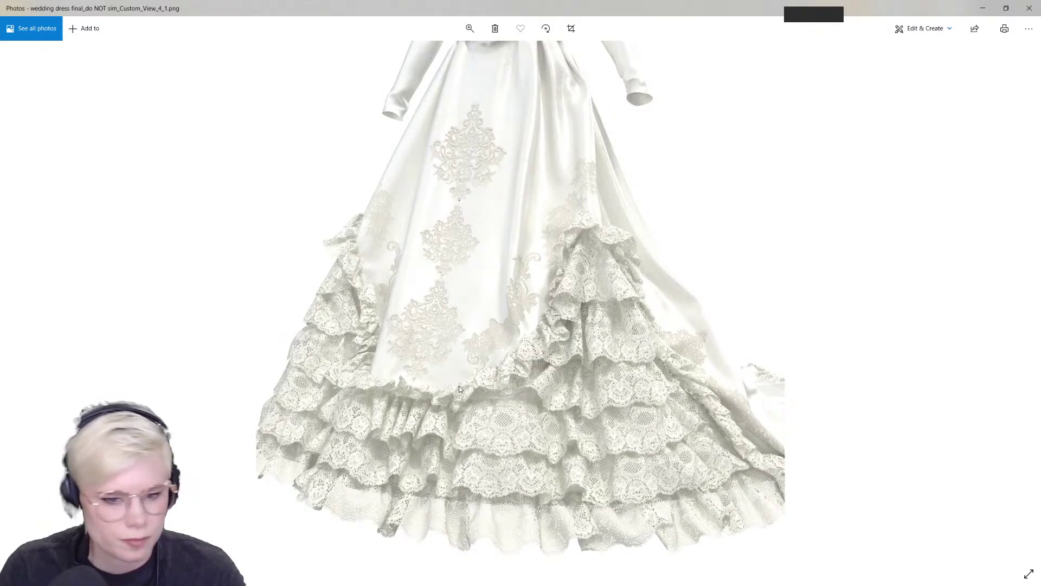
Zoom in on the Custom_View_4_1.png render and examine the skirt's lace ruffles, satin front and lace appliqués
{"action": "left_click", "coordinate": [470, 28]}
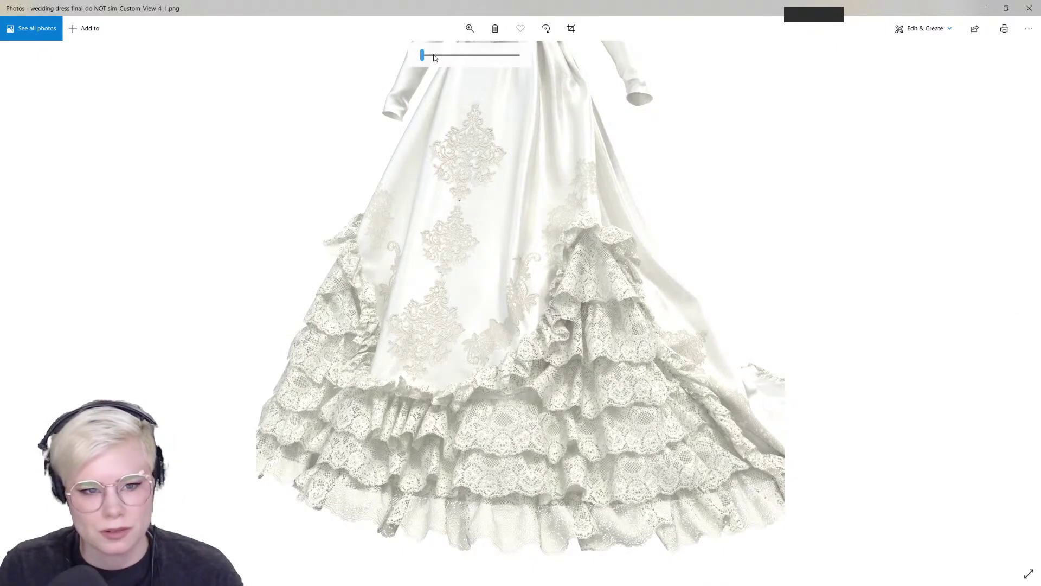
{"action": "left_click", "coordinate": [434, 56]}
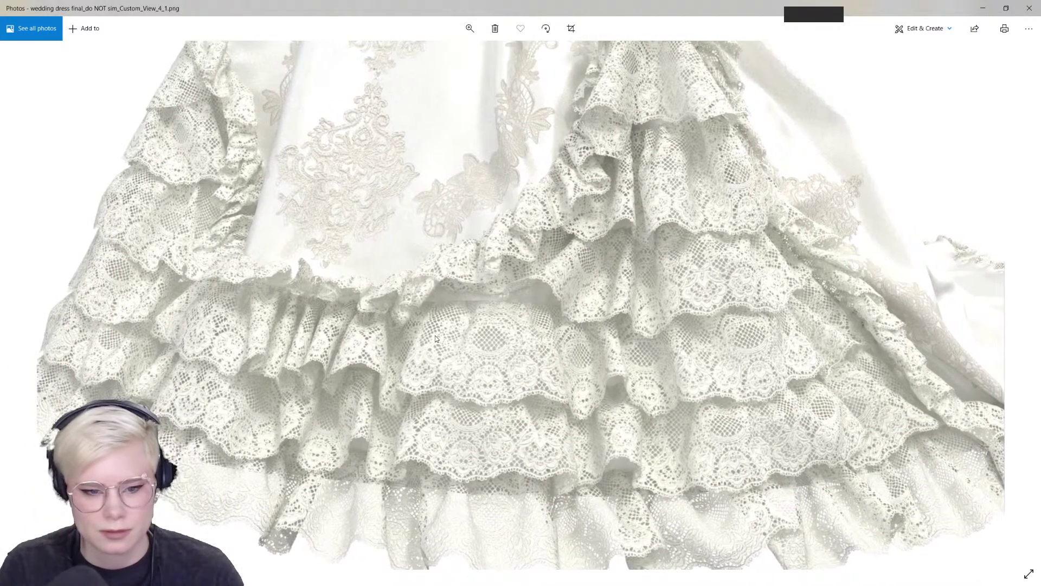
{"action": "left_click_drag", "start_coordinate": [436, 338], "coordinate": [515, 479]}
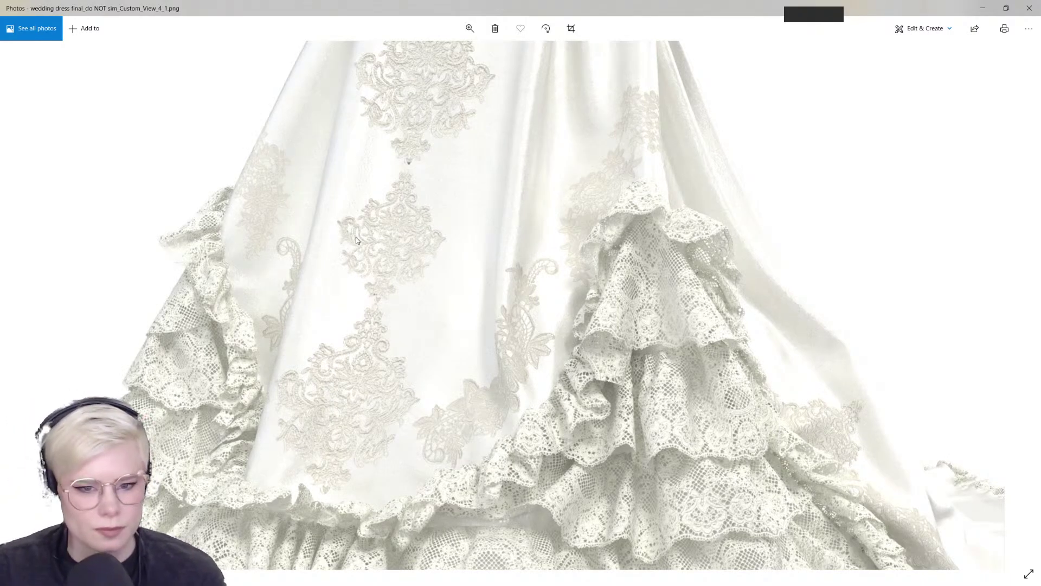
{"action": "left_click_drag", "start_coordinate": [792, 324], "coordinate": [751, 164]}
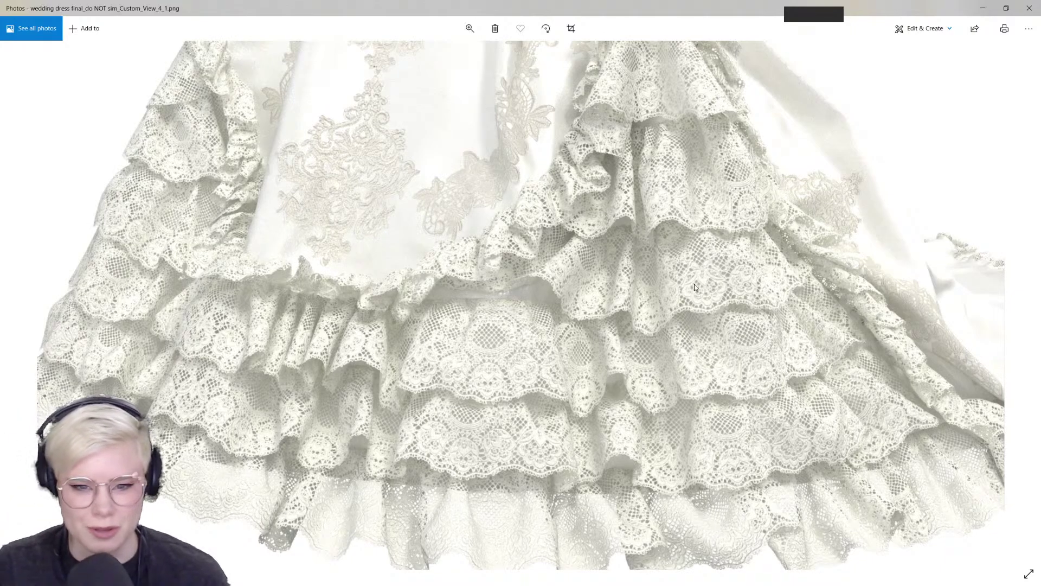
{"action": "mouse_move", "coordinate": [672, 282]}
{"action": "left_mouse_down"}
{"action": "mouse_move", "coordinate": [678, 327]}
{"action": "mouse_move", "coordinate": [661, 296]}
{"action": "left_mouse_up"}
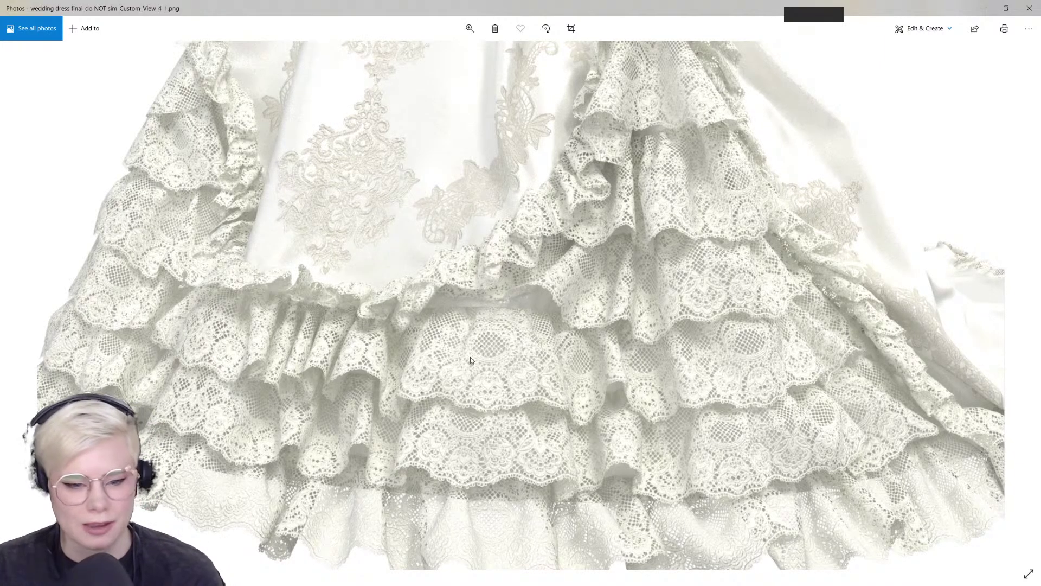
{"action": "left_click_drag", "start_coordinate": [409, 364], "coordinate": [405, 353]}
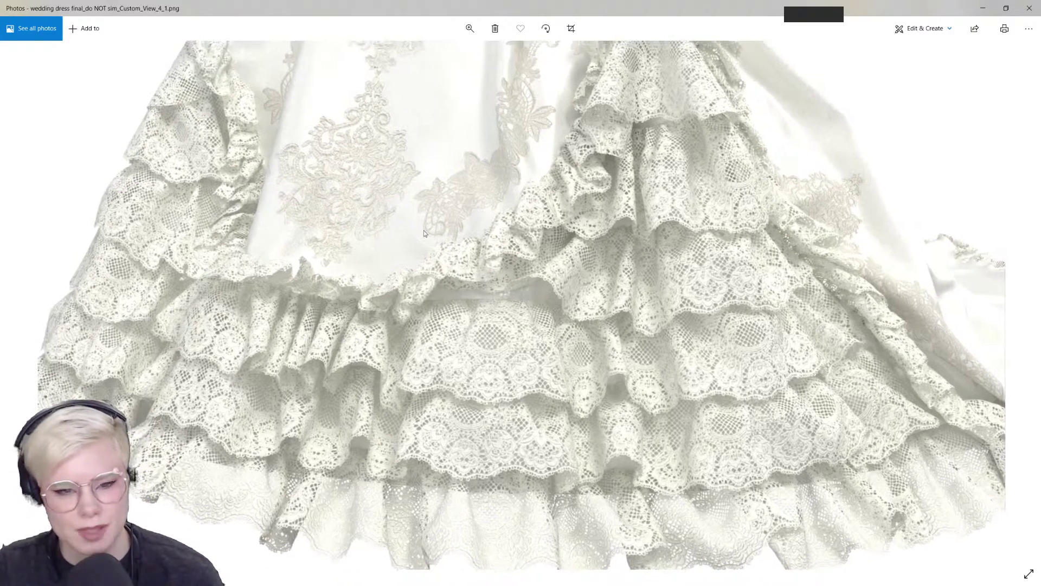
{"action": "left_click_drag", "start_coordinate": [424, 230], "coordinate": [488, 476]}
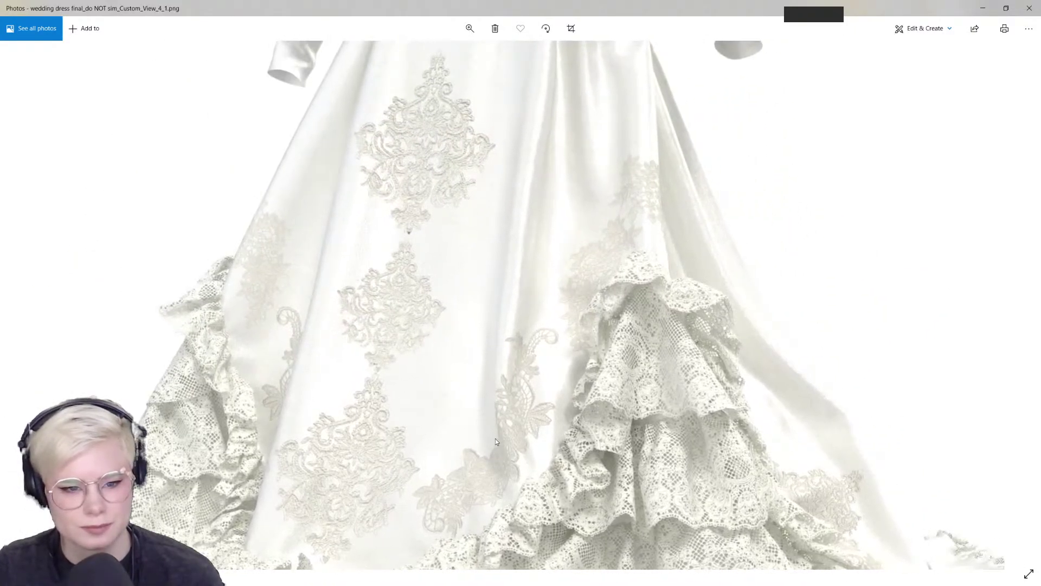
{"action": "left_click_drag", "start_coordinate": [502, 368], "coordinate": [472, 175]}
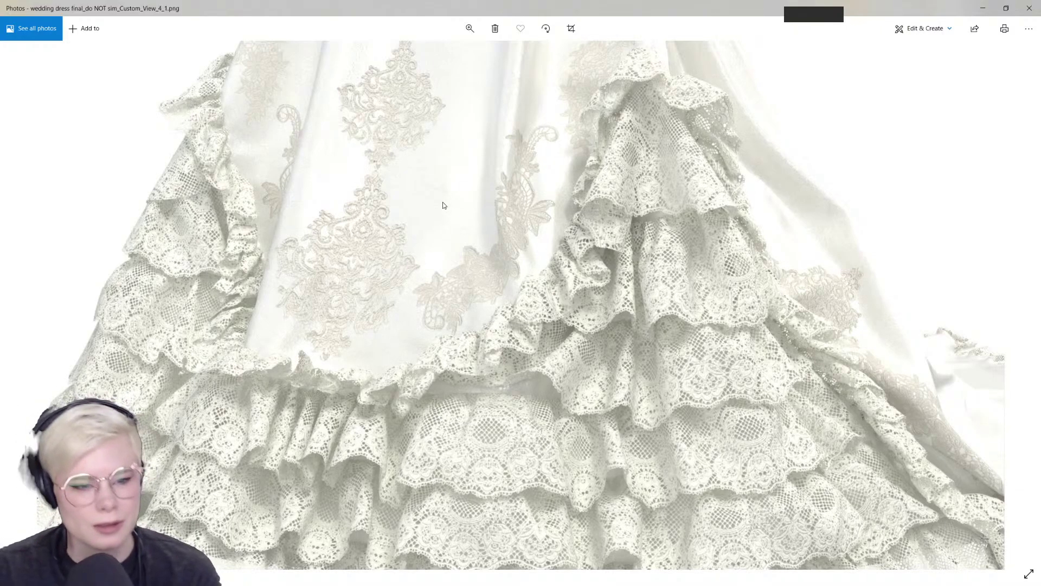
{"action": "scroll", "coordinate": [412, 179], "scroll_direction": "up", "scroll_amount": 2}
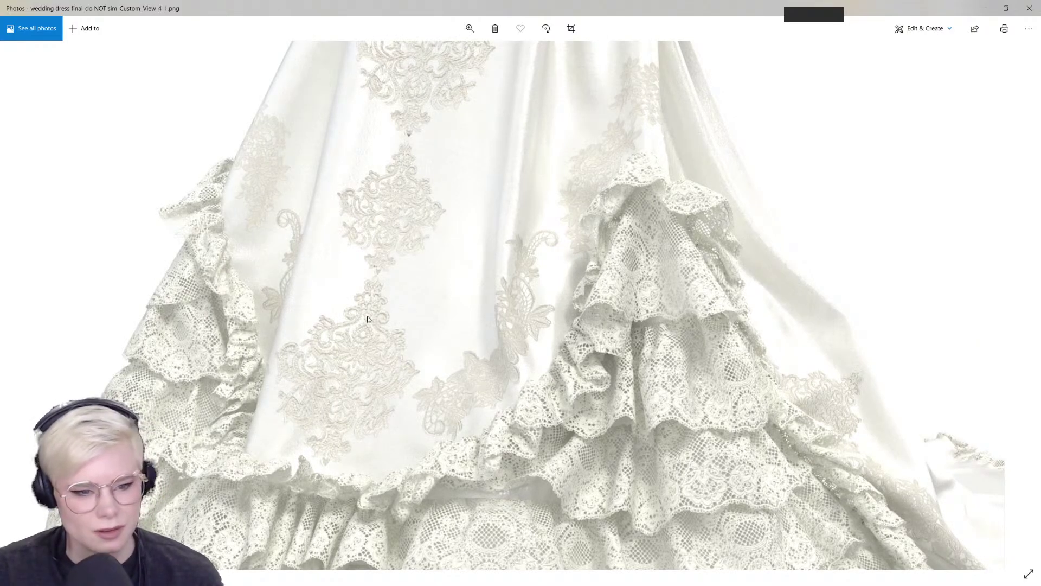
{"action": "scroll", "coordinate": [454, 77], "scroll_direction": "up", "scroll_amount": 1}
{"action": "scroll", "coordinate": [470, 227], "scroll_direction": "down", "scroll_amount": 2}
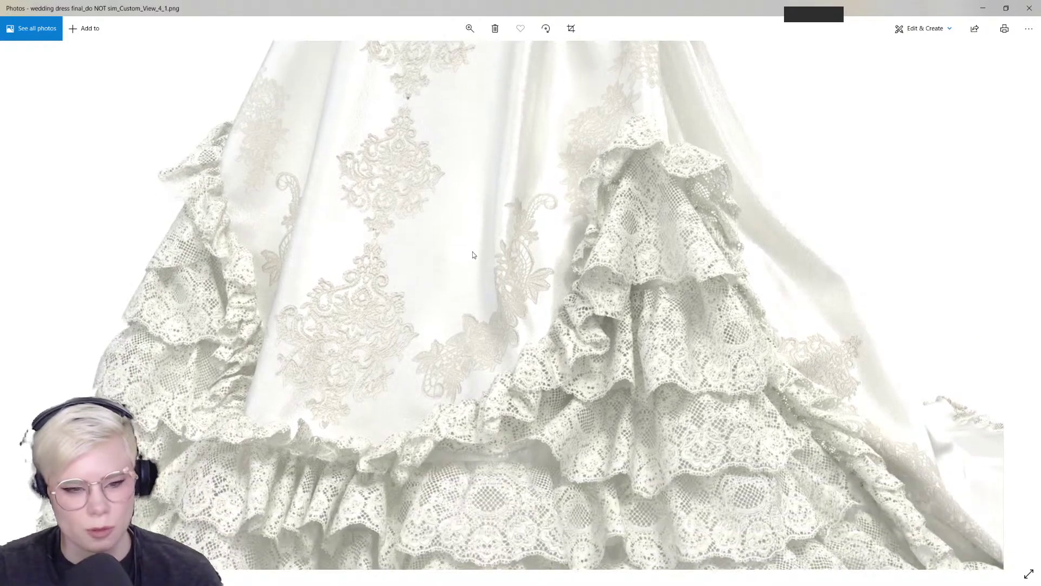
{"action": "scroll", "coordinate": [477, 282], "scroll_direction": "down", "scroll_amount": 1}
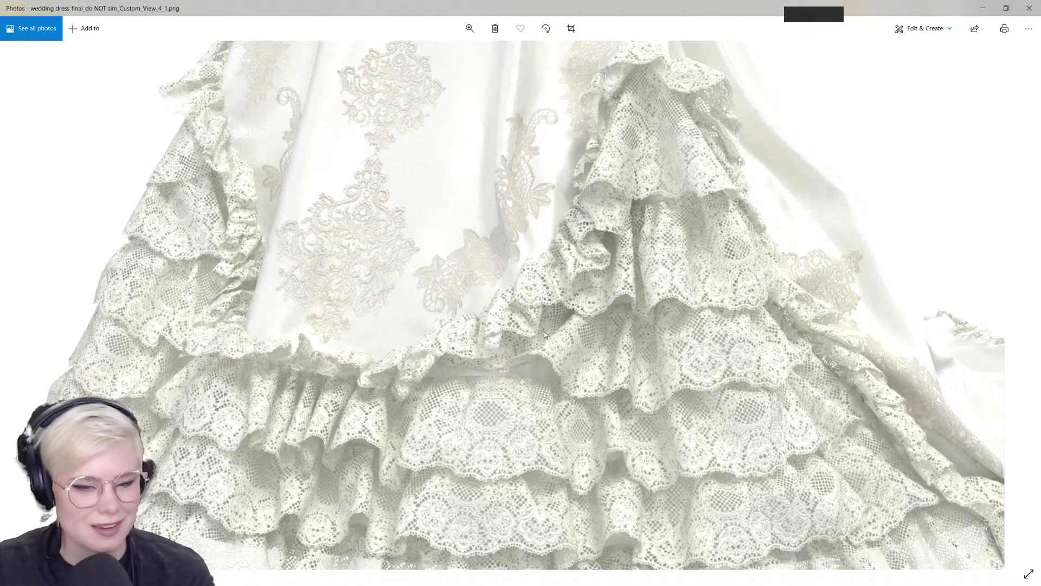
{"action": "scroll", "coordinate": [548, 326], "scroll_direction": "down", "scroll_amount": 2}
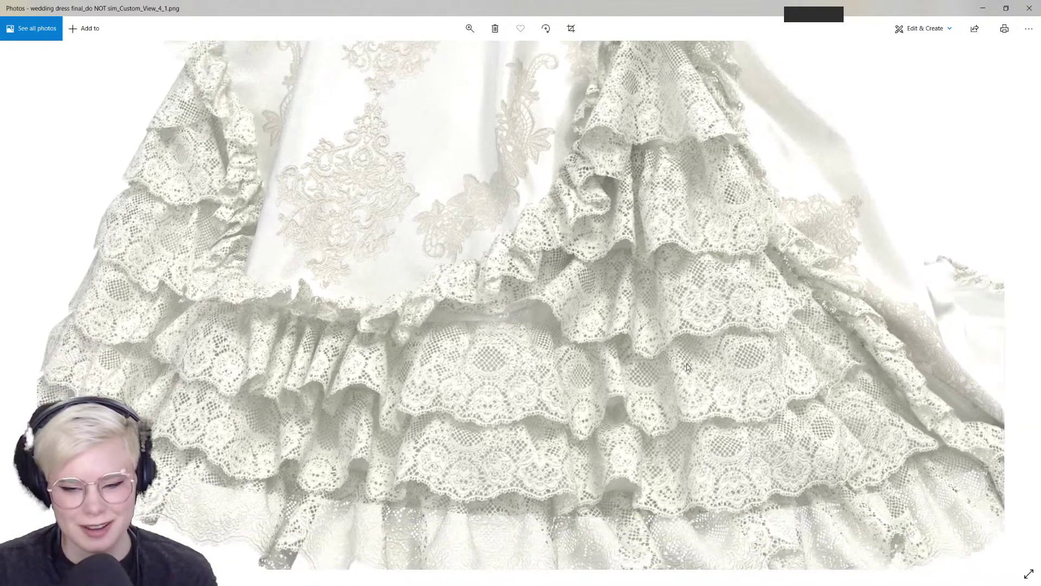
{"action": "left_click_drag", "start_coordinate": [686, 363], "coordinate": [688, 346]}
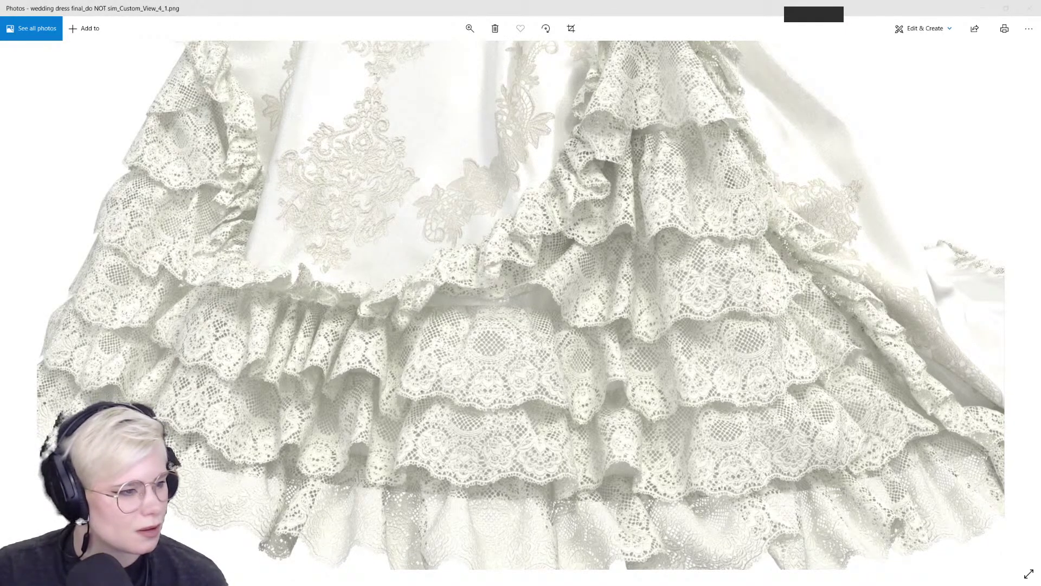
Open the Custom_View_2.png render to inspect the veil over the train, and compare the Custom_View_4_1.png and Custom_View_4.png front views
{"action": "left_click", "coordinate": [1029, 8]}
{"action": "left_click_drag", "start_coordinate": [1040, 154], "coordinate": [659, 44]}
{"action": "left_click", "coordinate": [742, 42]}
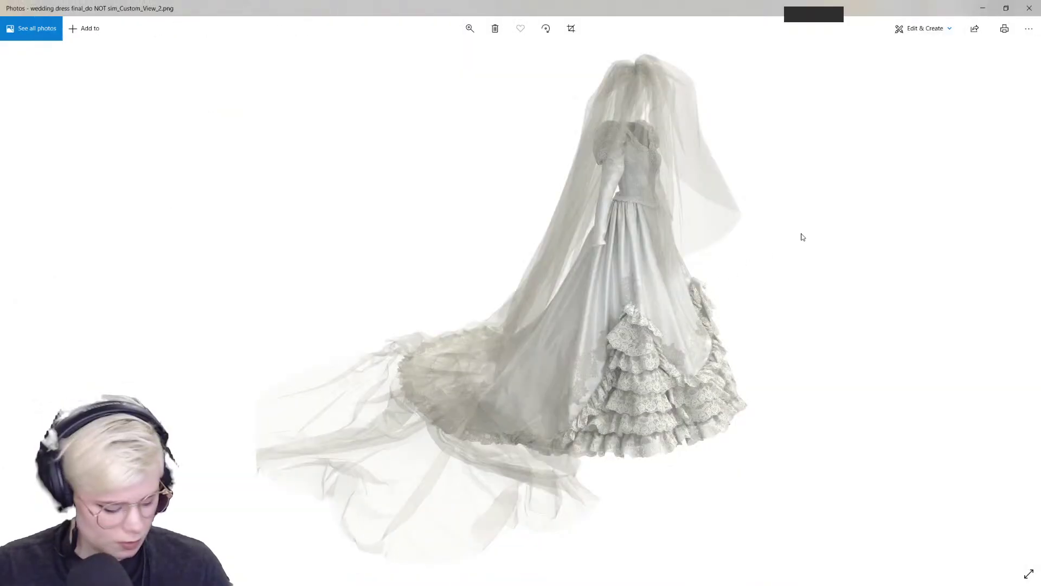
{"action": "scroll", "coordinate": [803, 236], "scroll_direction": "up", "scroll_amount": 4}
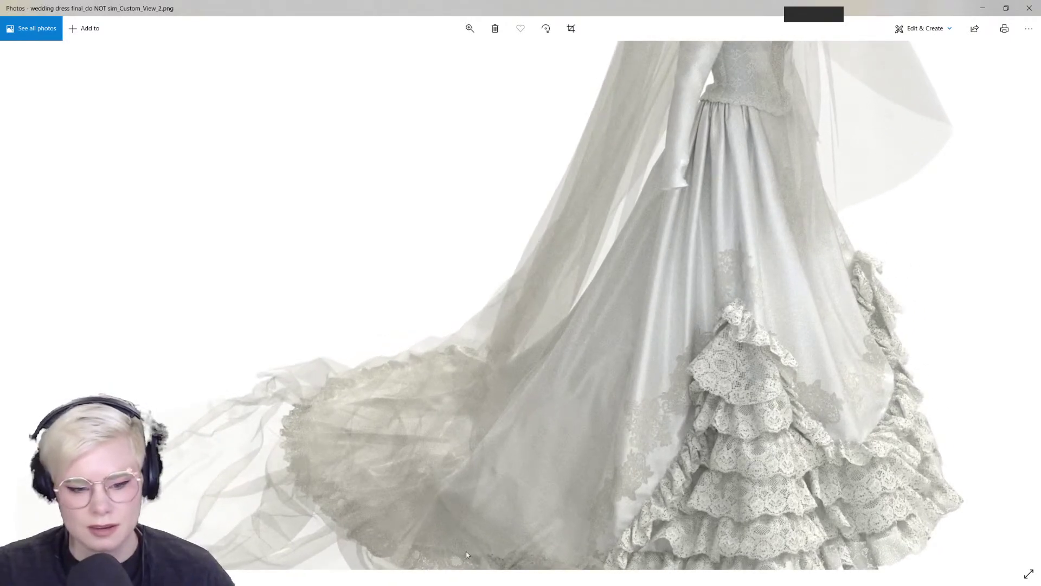
{"action": "left_click_drag", "start_coordinate": [915, 389], "coordinate": [824, 378]}
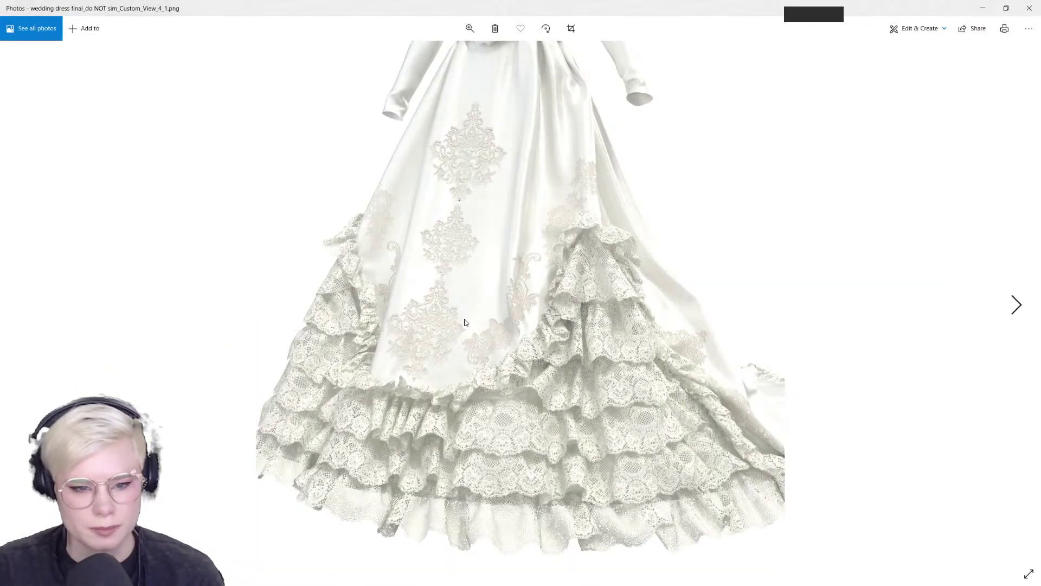
{"action": "left_click", "coordinate": [1015, 307]}
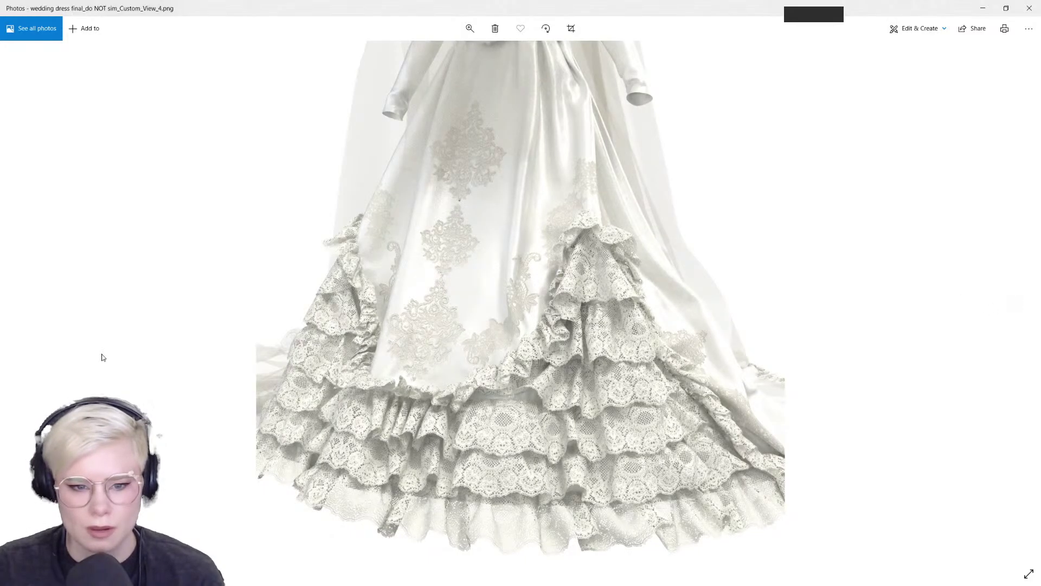
Compare the Custom_View_4.png front-skirt render with its neighbouring versions, and go back to the Custom_View_3.png view of the veiled bodice
{"action": "key", "text": "Right"}
{"action": "key", "text": "Left"}
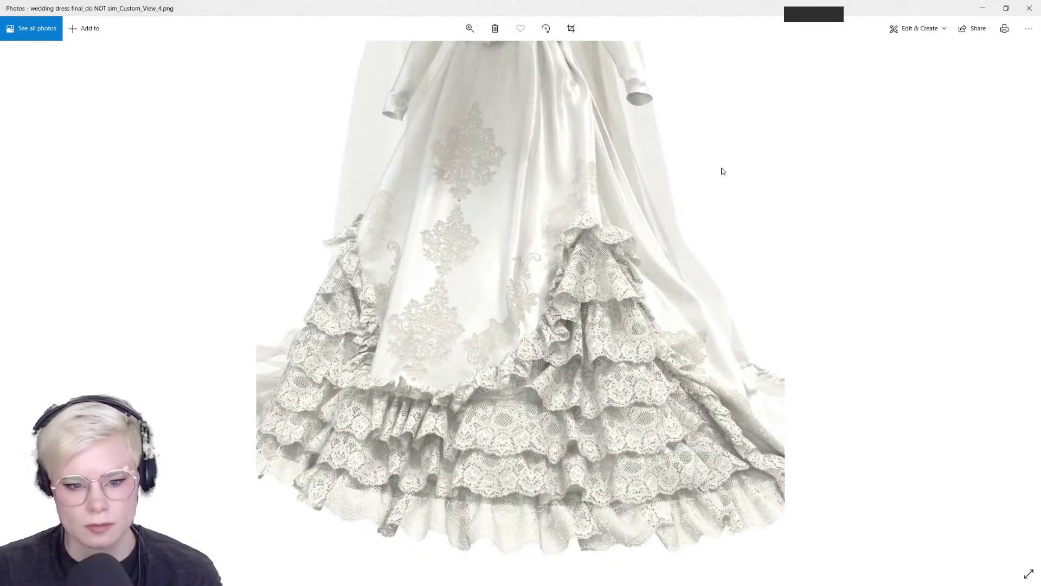
{"action": "key", "text": "Left"}
{"action": "key", "text": "Right"}
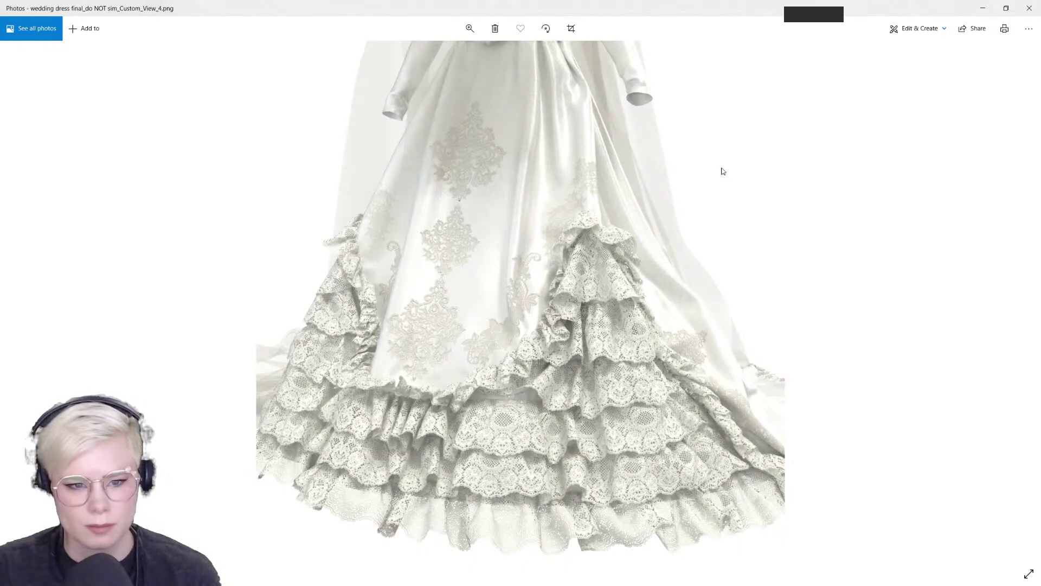
{"action": "key", "text": "Left"}
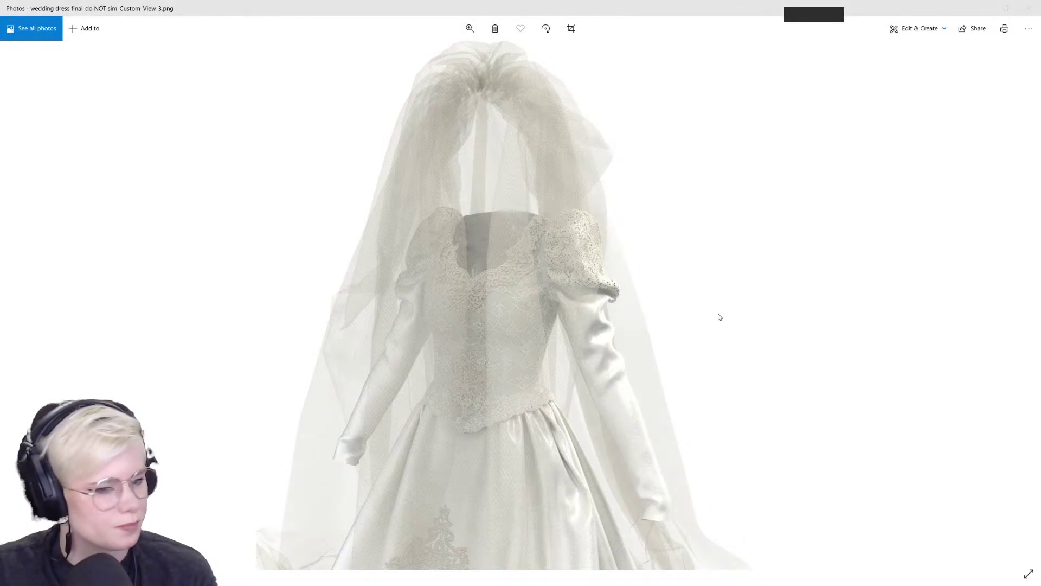
Open the Custom_View_2.png side render and examine the tulle-covered train, lace appliqués and tiered lace ruffles up close
{"action": "key", "text": "Left"}
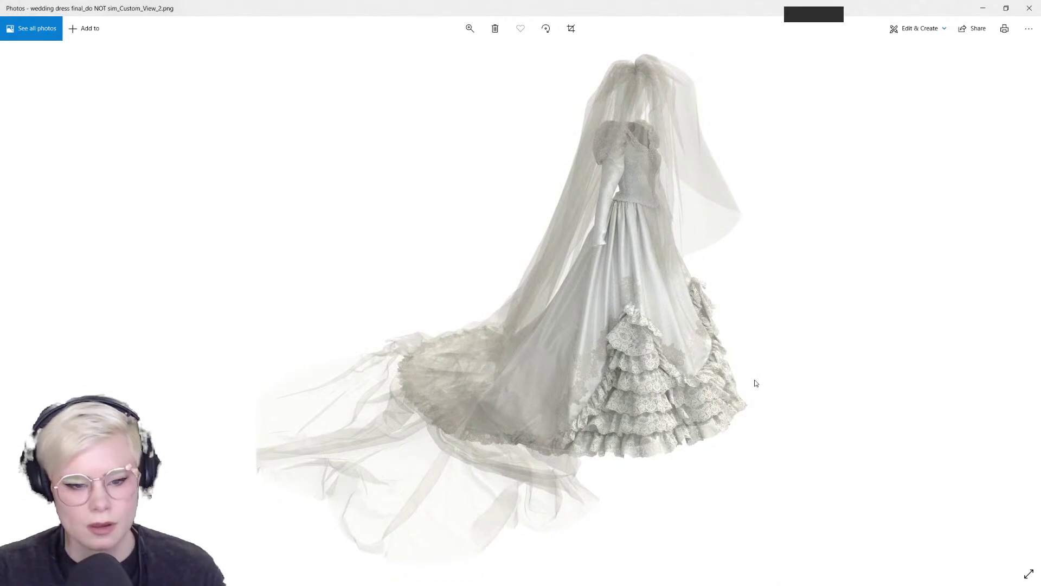
{"action": "scroll", "coordinate": [933, 252], "scroll_direction": "up", "scroll_amount": 2}
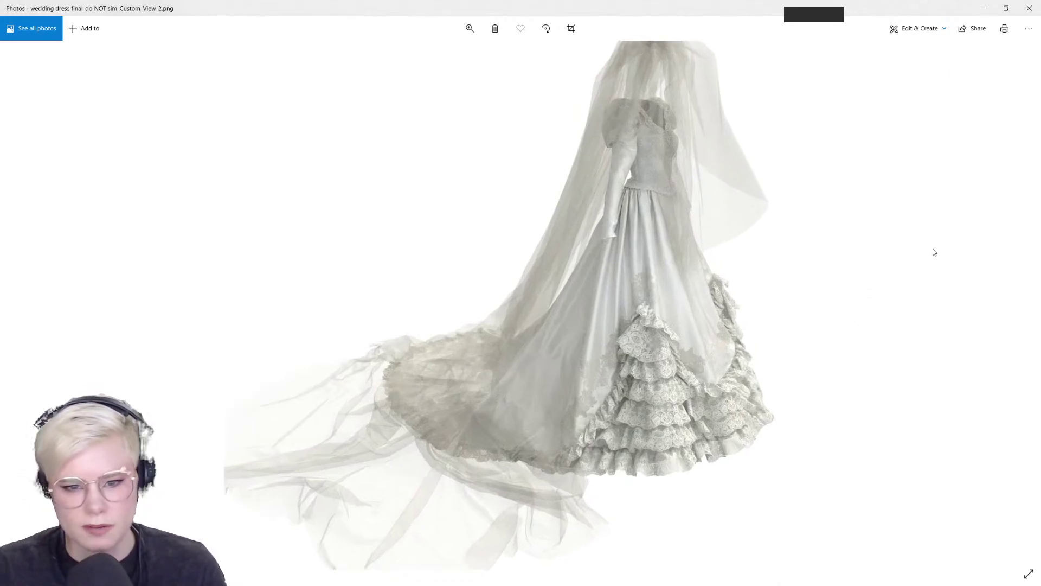
{"action": "scroll", "coordinate": [933, 249], "scroll_direction": "up", "scroll_amount": 2}
{"action": "left_click_drag", "start_coordinate": [810, 424], "coordinate": [664, 248]}
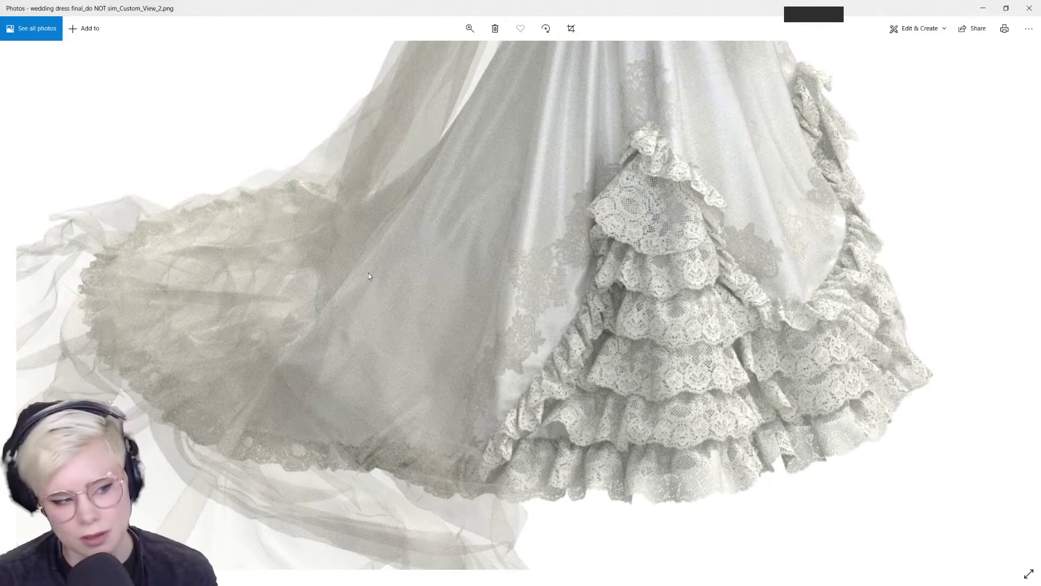
{"action": "left_click_drag", "start_coordinate": [623, 228], "coordinate": [610, 266]}
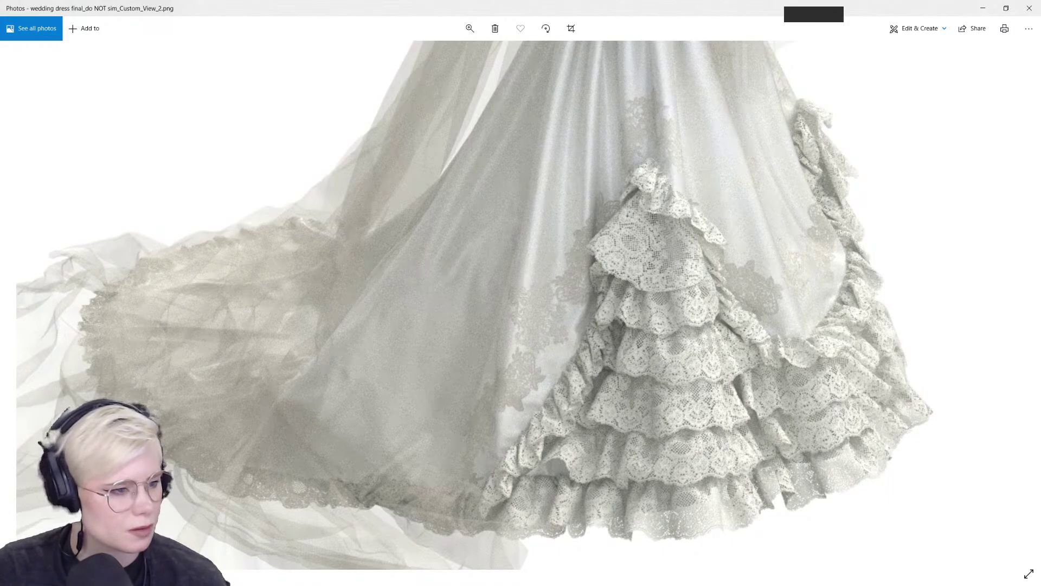
Examine the bodice, puff sleeve and gathered veil in the upper part of the Custom_View_2.png render
{"action": "left_click_drag", "start_coordinate": [608, 241], "coordinate": [612, 521]}
{"action": "left_click_drag", "start_coordinate": [605, 339], "coordinate": [591, 526]}
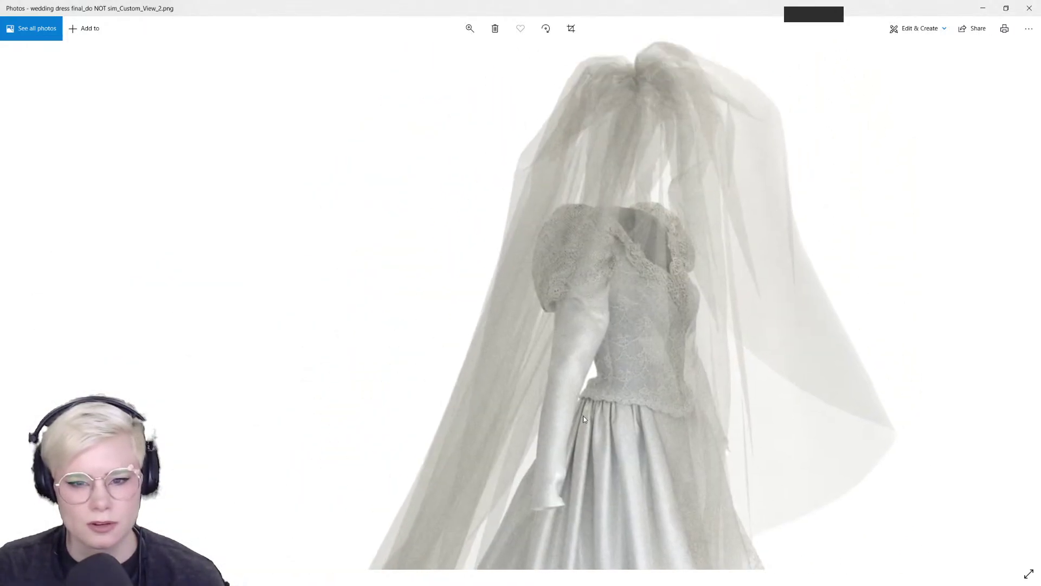
{"action": "left_click_drag", "start_coordinate": [730, 269], "coordinate": [749, 304]}
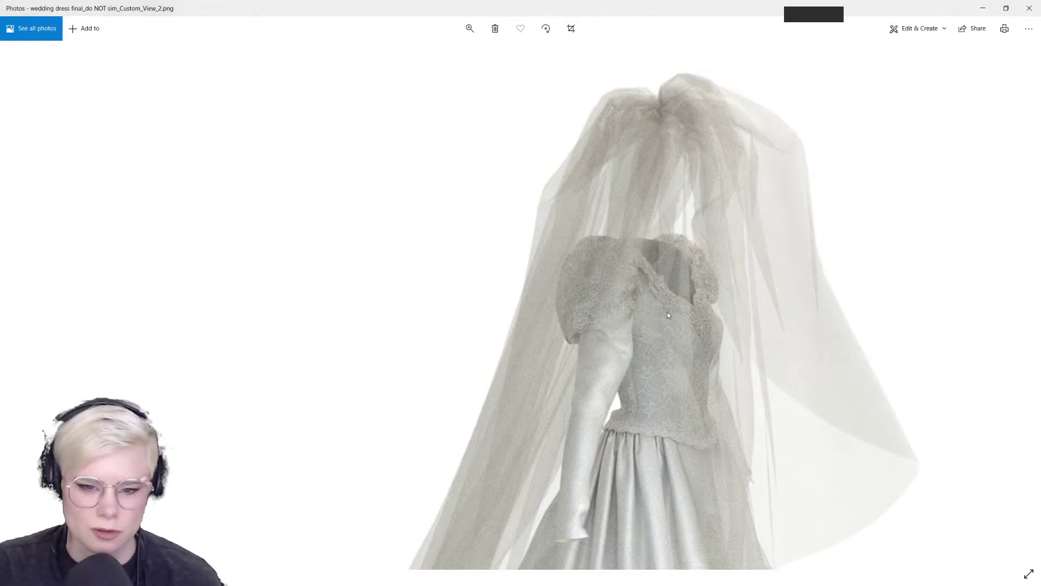
{"action": "left_click_drag", "start_coordinate": [711, 308], "coordinate": [682, 285]}
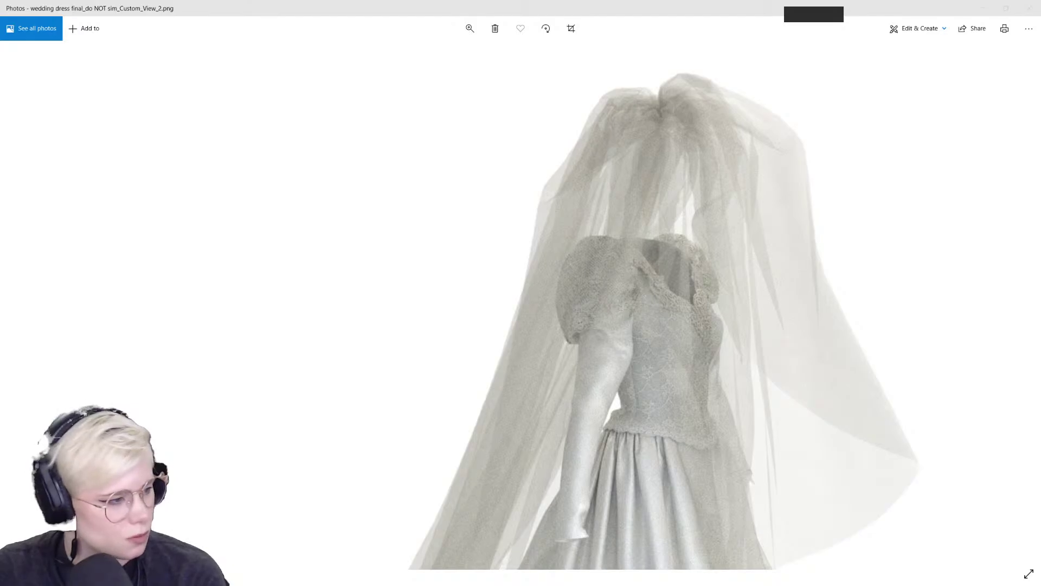
Compare the avatar renders Custom_View_1.png with the veil and Custom_View_1_1.png without it, and view the lace ruffle close-up
{"action": "key", "text": "Left"}
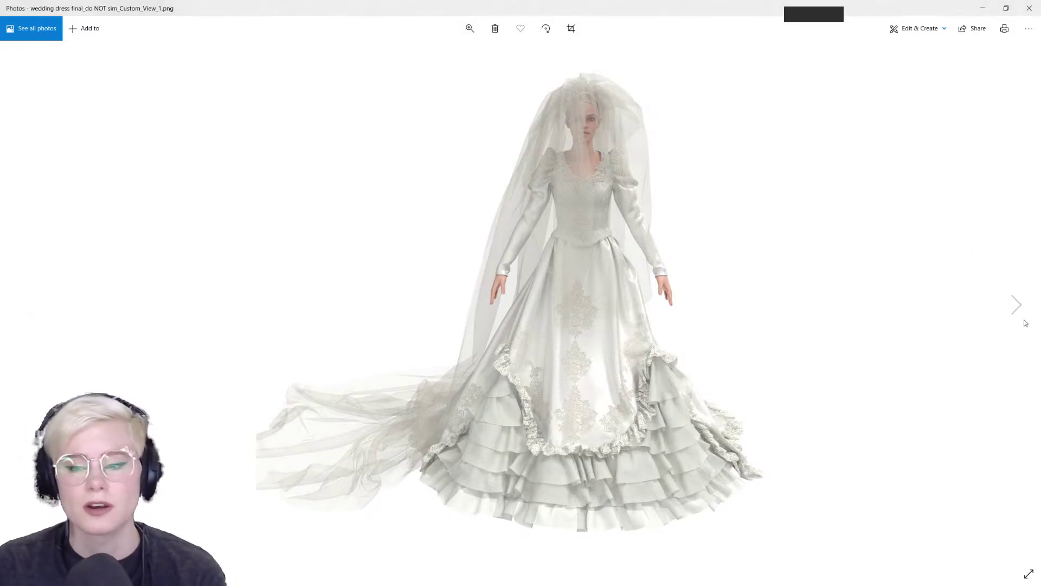
{"action": "left_click", "coordinate": [1015, 305]}
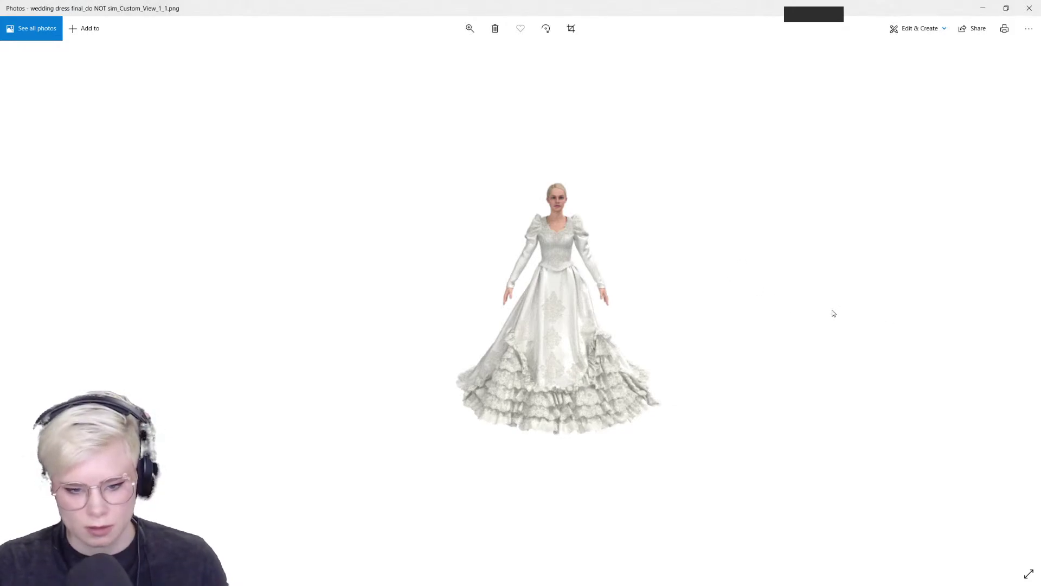
{"action": "left_click", "coordinate": [36, 306]}
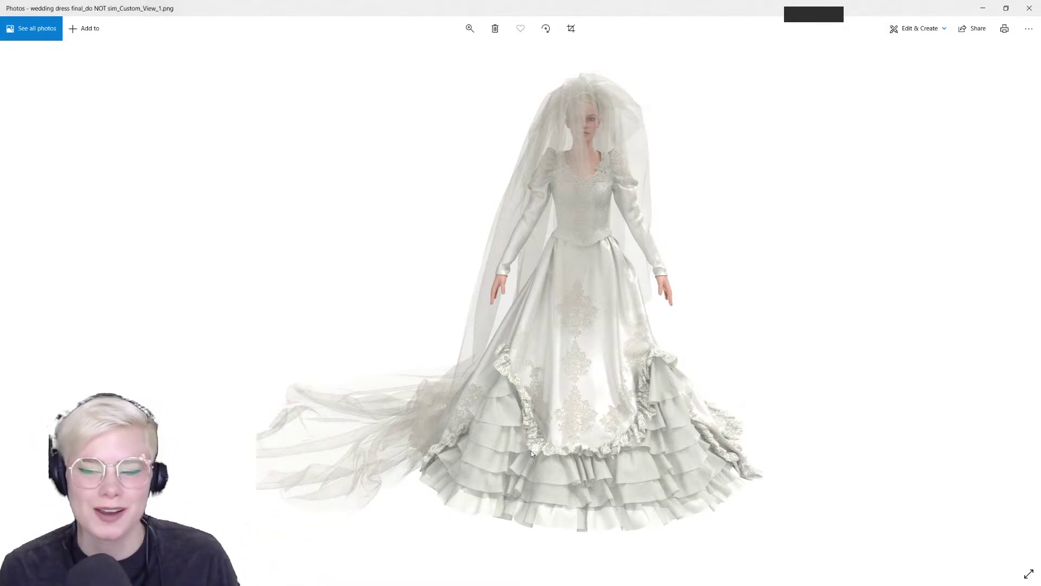
{"action": "key", "text": "Left"}
{"action": "key", "text": "Left"}
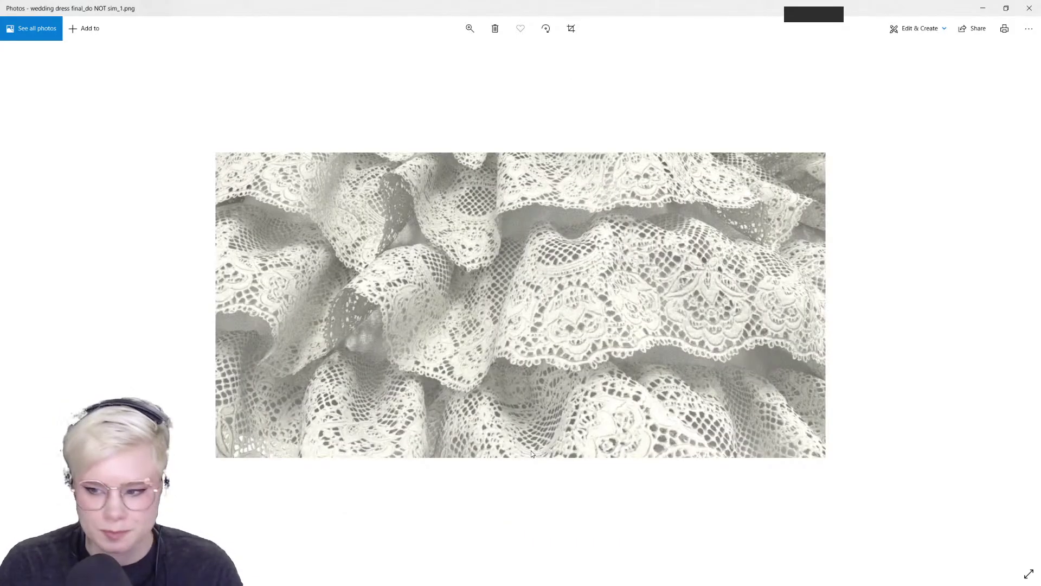
Open the yellowed Custom_View_1_2.png render and examine its spotted skirt, appliqués and discoloured lace ruffles
{"action": "key", "text": "Right"}
{"action": "key", "text": "Right"}
{"action": "key", "text": "Right"}
{"action": "key", "text": "Right"}
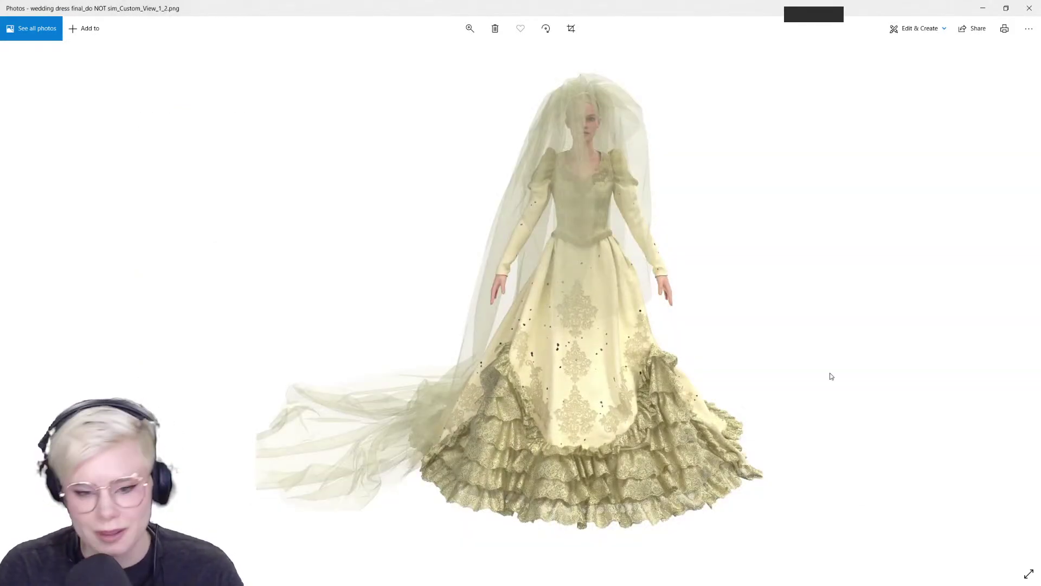
{"action": "scroll", "coordinate": [820, 376], "scroll_direction": "up", "scroll_amount": 3}
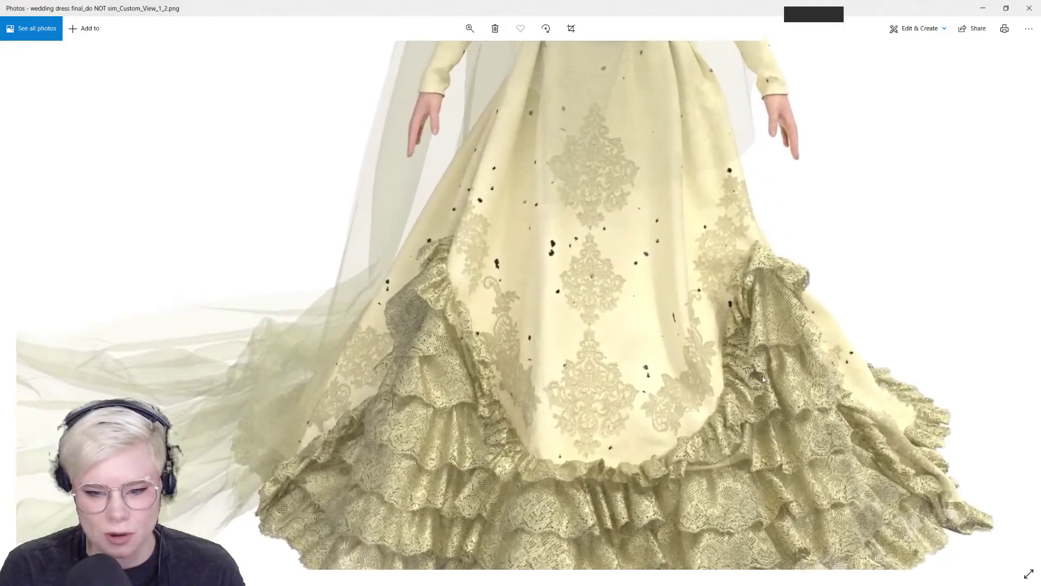
{"action": "scroll", "coordinate": [762, 378], "scroll_direction": "down", "scroll_amount": 1}
{"action": "left_click_drag", "start_coordinate": [737, 329], "coordinate": [737, 242]}
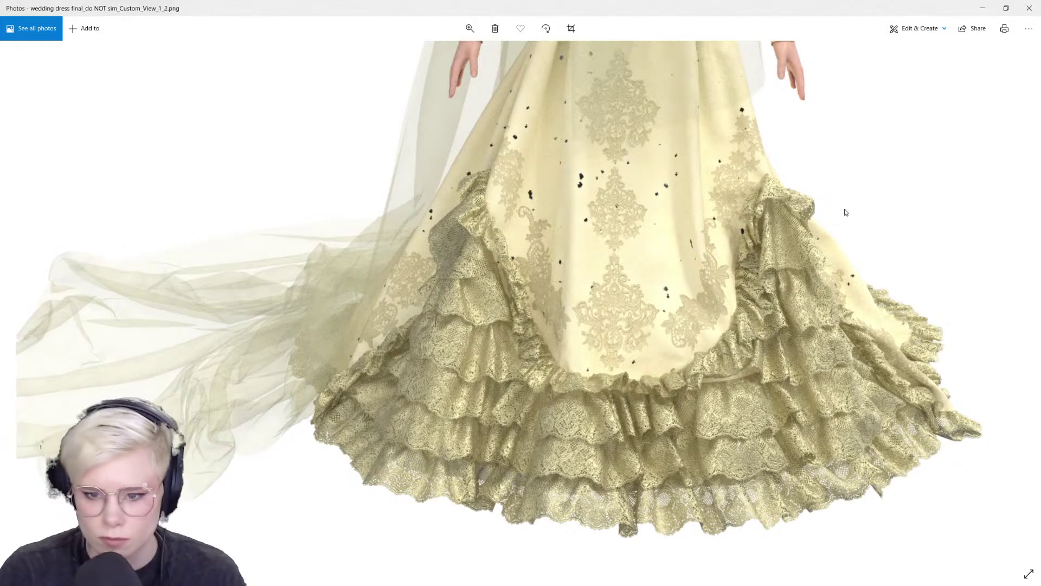
Examine the yellowed bodice, sleeves and veil in Custom_View_1_2.png, and return the image to its full view
{"action": "left_click_drag", "start_coordinate": [244, 319], "coordinate": [245, 585]}
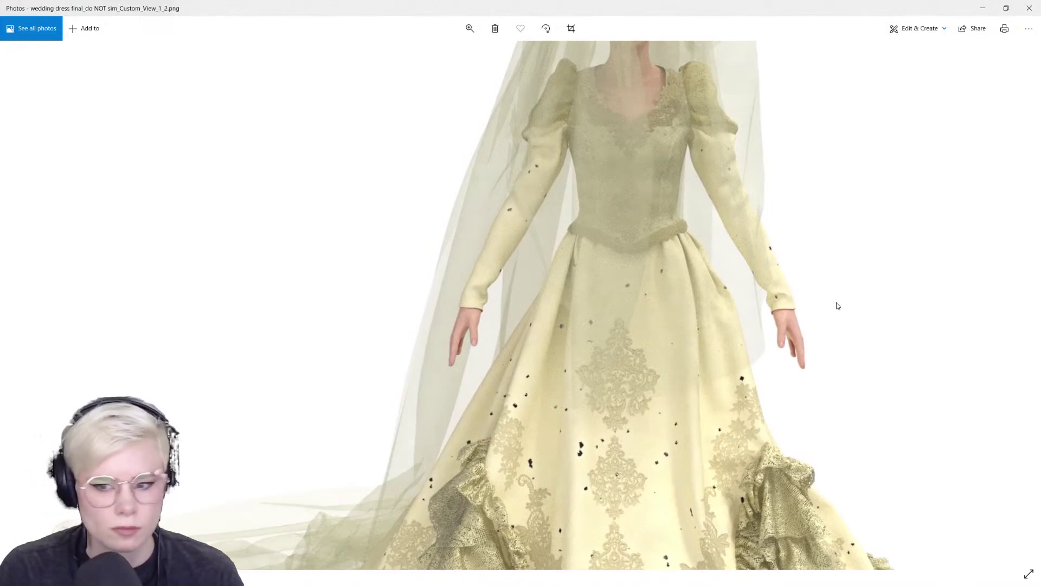
{"action": "left_click_drag", "start_coordinate": [689, 105], "coordinate": [689, 128]}
{"action": "left_click", "coordinate": [473, 34]}
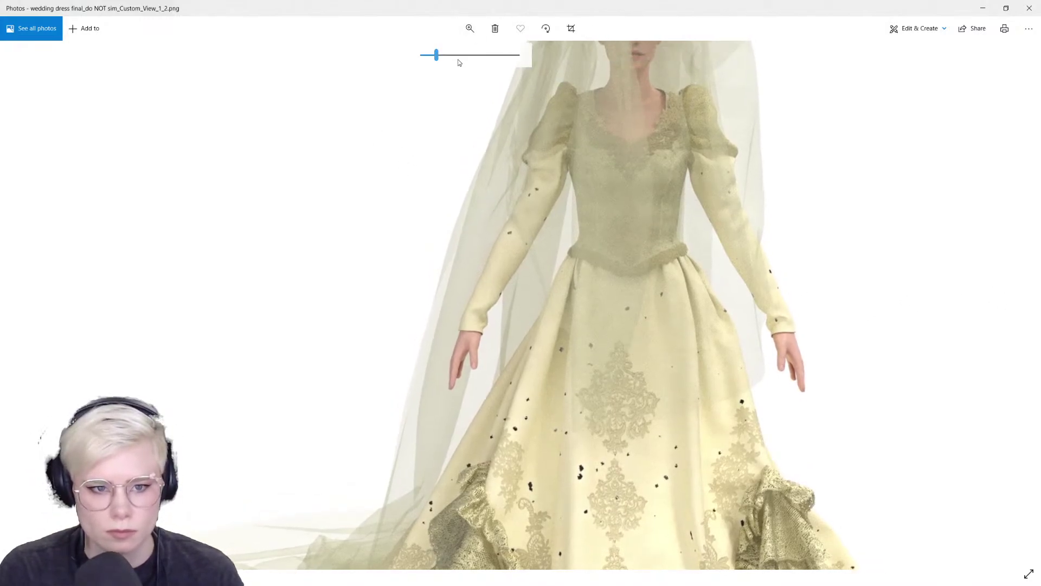
{"action": "left_click_drag", "start_coordinate": [432, 53], "coordinate": [395, 56]}
Compare the plain-ruffle Custom_View_2.png and lace-ruffle Custom_View_2_1.png skirt renders on light and black backgrounds
{"action": "left_click", "coordinate": [1020, 320]}
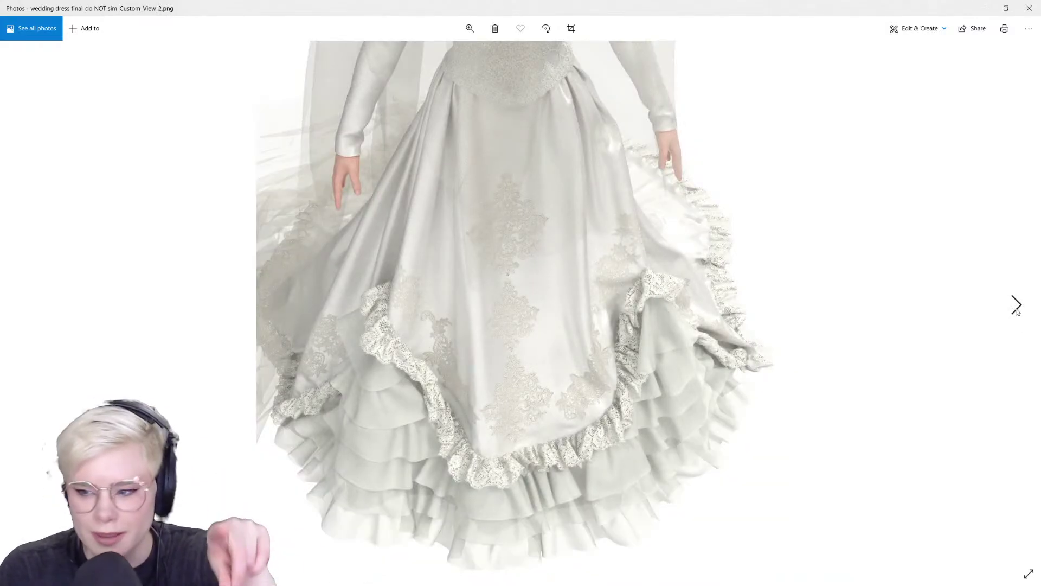
{"action": "left_click", "coordinate": [1016, 307]}
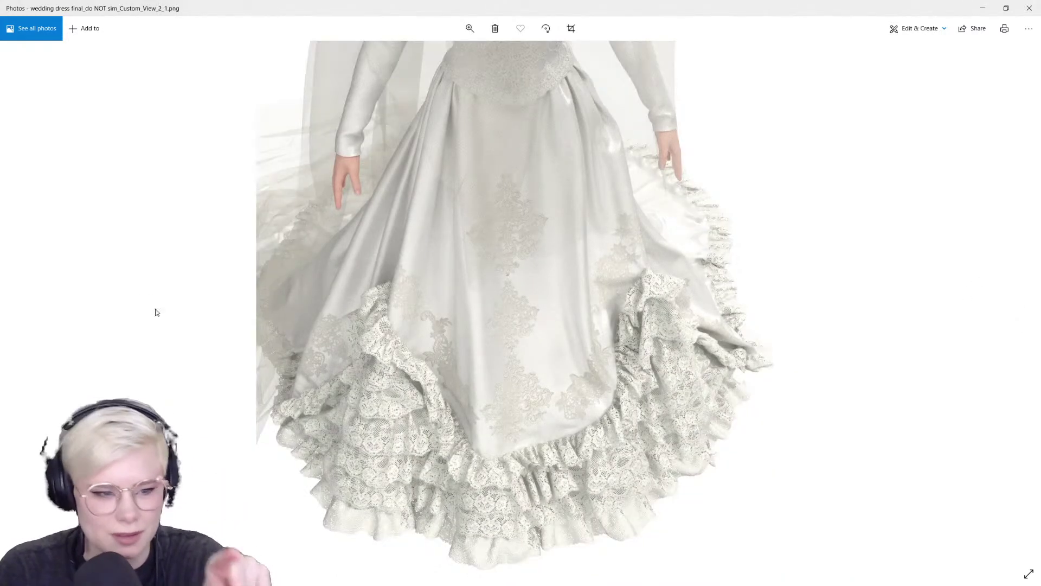
{"action": "left_click", "coordinate": [25, 304]}
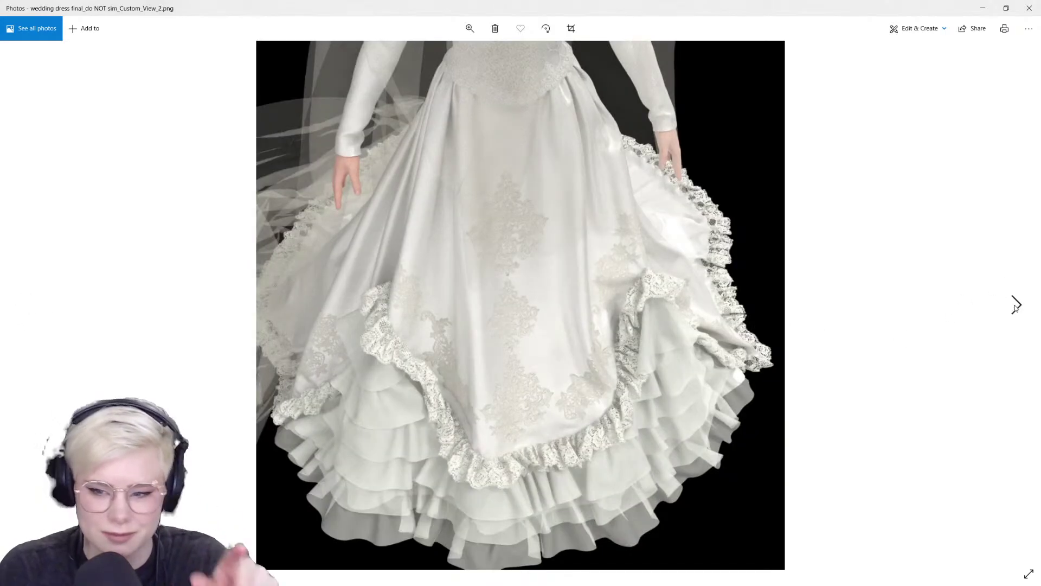
{"action": "left_click", "coordinate": [1016, 305]}
{"action": "left_click", "coordinate": [17, 307]}
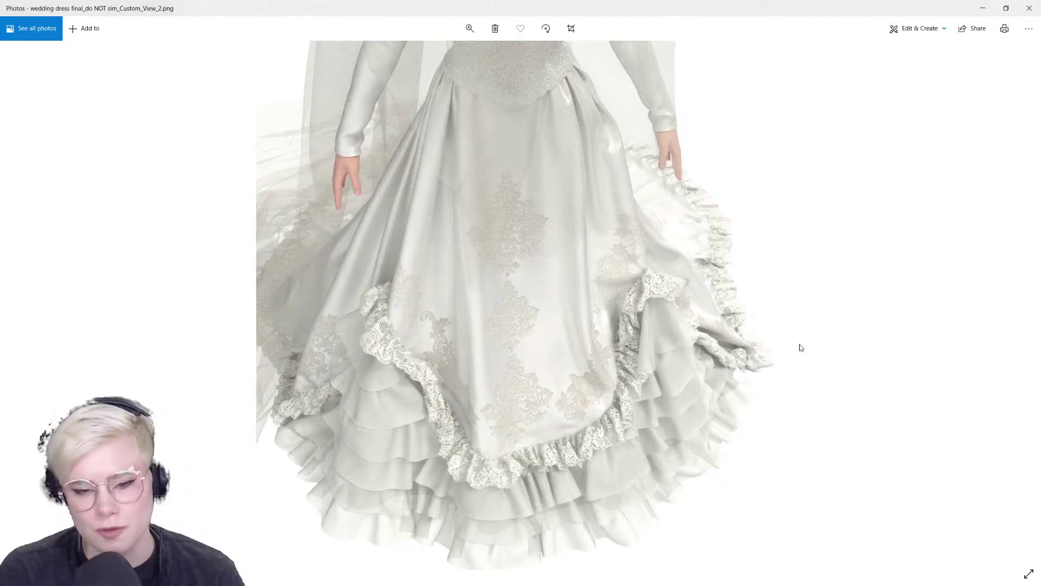
{"action": "left_click", "coordinate": [1015, 304]}
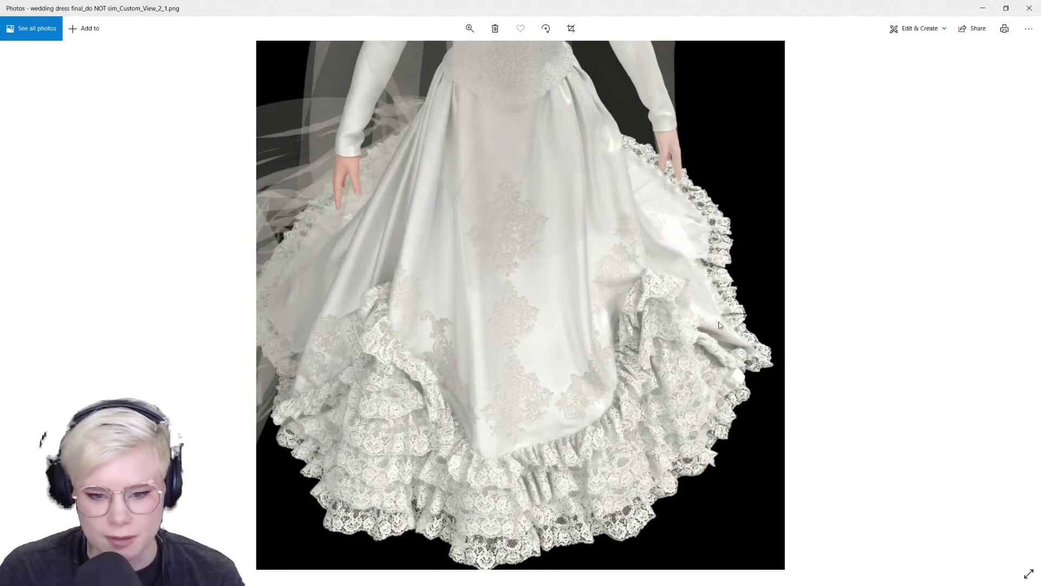
Open the yellowed Custom_View_2_3.png skirt render and examine its dark spots, appliqués and lace ruffles up close
{"action": "left_click", "coordinate": [1015, 304]}
{"action": "left_click", "coordinate": [1015, 304]}
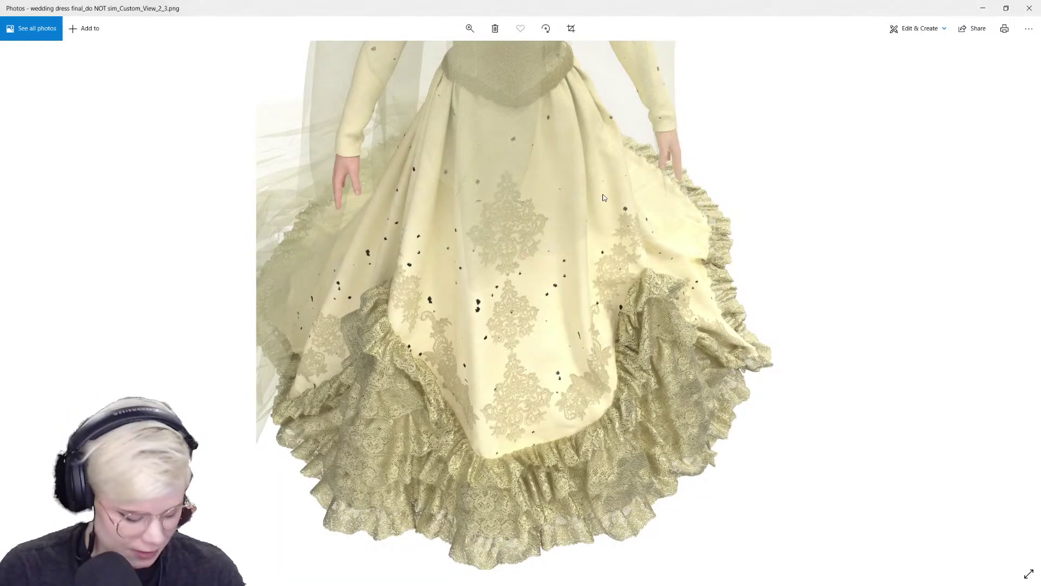
{"action": "scroll", "coordinate": [606, 196], "scroll_direction": "up", "scroll_amount": 6}
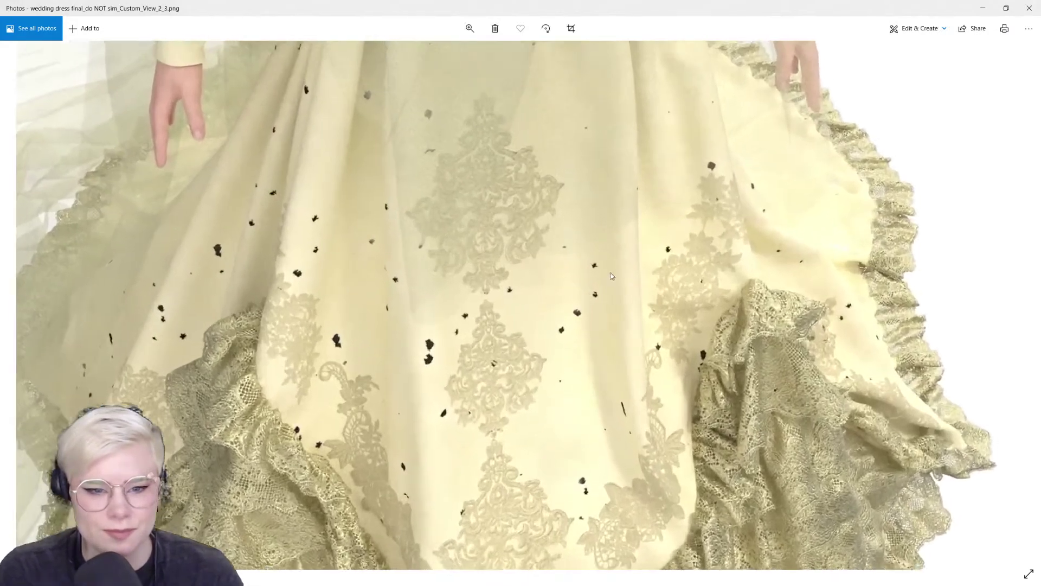
{"action": "scroll", "coordinate": [555, 81], "scroll_direction": "down", "scroll_amount": 5}
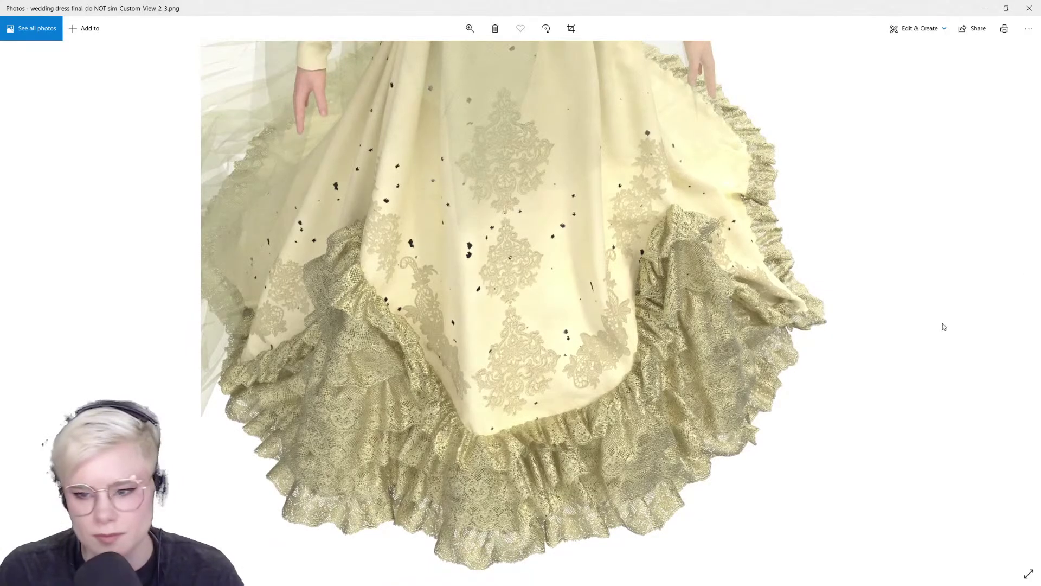
{"action": "left_click_drag", "start_coordinate": [937, 301], "coordinate": [936, 302]}
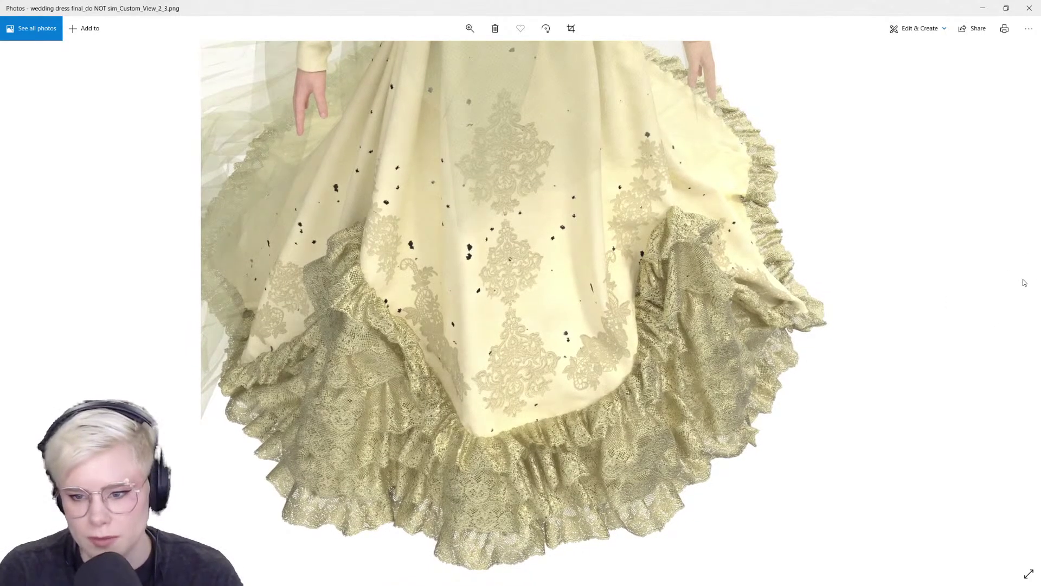
{"action": "scroll", "coordinate": [760, 296], "scroll_direction": "down", "scroll_amount": 4}
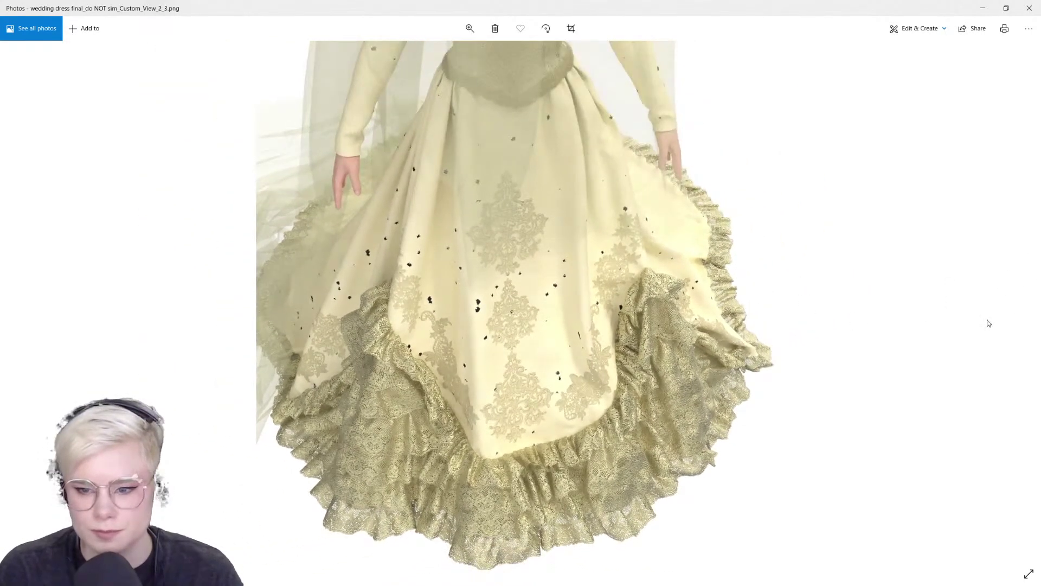
Compare the Custom_View_3.png and Custom_View_3_1.png side renders, and examine the latter's bodice, puff sleeve, satin skirt and lace ruffles up close
{"action": "left_click", "coordinate": [1014, 309]}
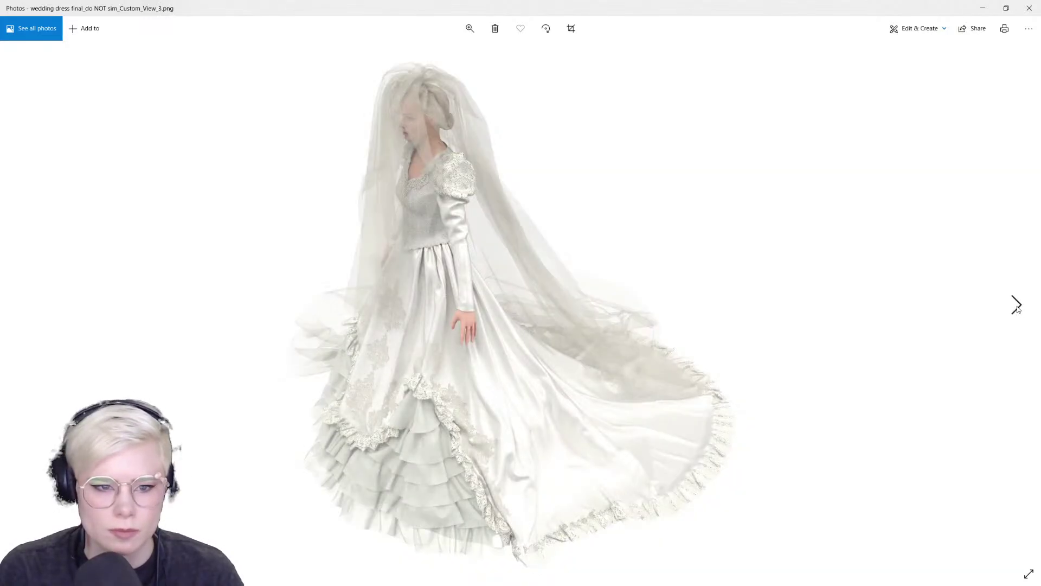
{"action": "left_click", "coordinate": [1017, 307]}
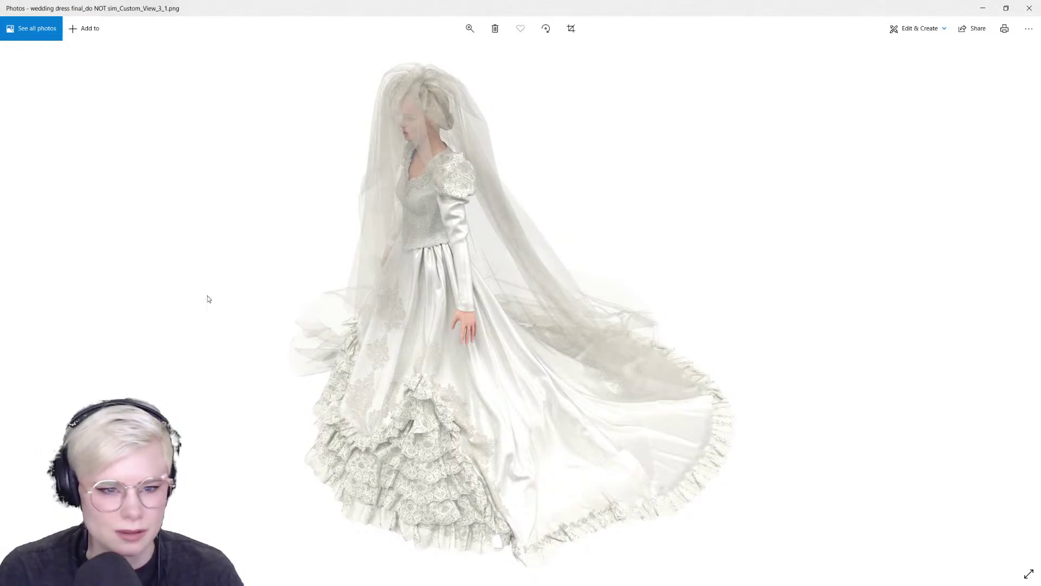
{"action": "scroll", "coordinate": [412, 253], "scroll_direction": "up", "scroll_amount": 5}
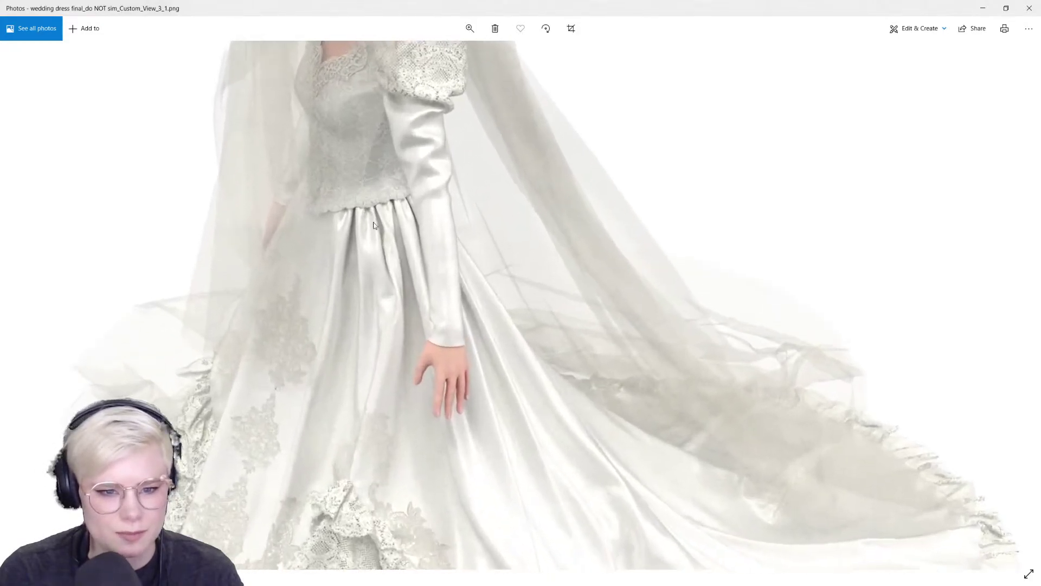
{"action": "scroll", "coordinate": [446, 411], "scroll_direction": "up", "scroll_amount": 3}
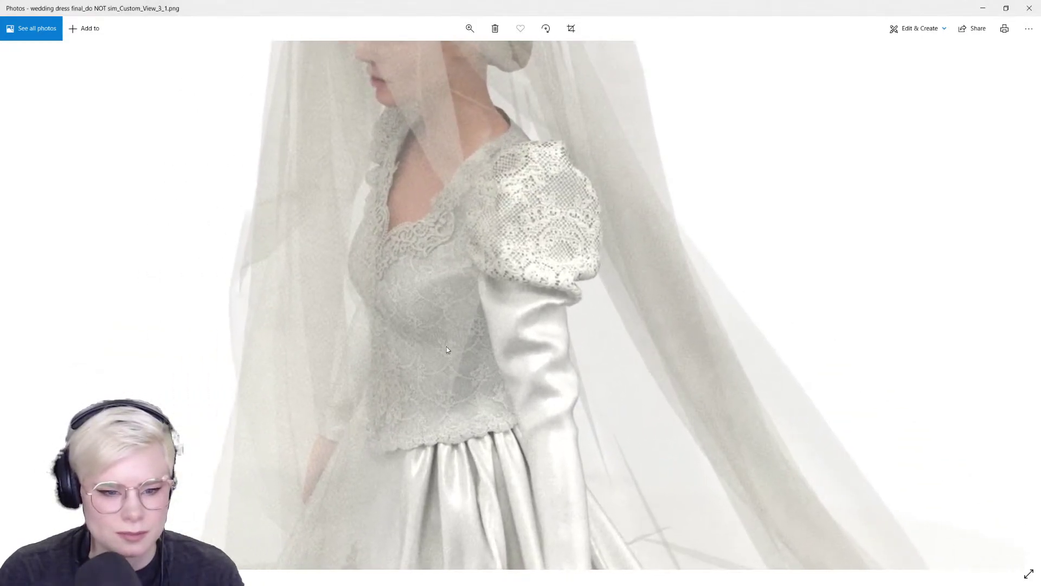
{"action": "left_click_drag", "start_coordinate": [464, 337], "coordinate": [522, 62]}
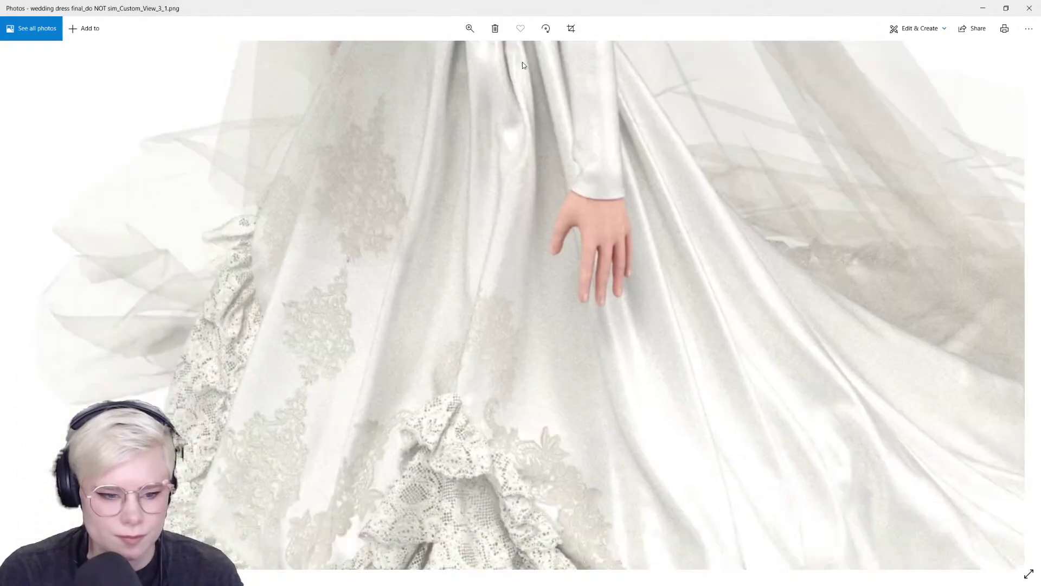
{"action": "scroll", "coordinate": [547, 296], "scroll_direction": "down", "scroll_amount": 5}
{"action": "scroll", "coordinate": [495, 256], "scroll_direction": "up", "scroll_amount": 7}
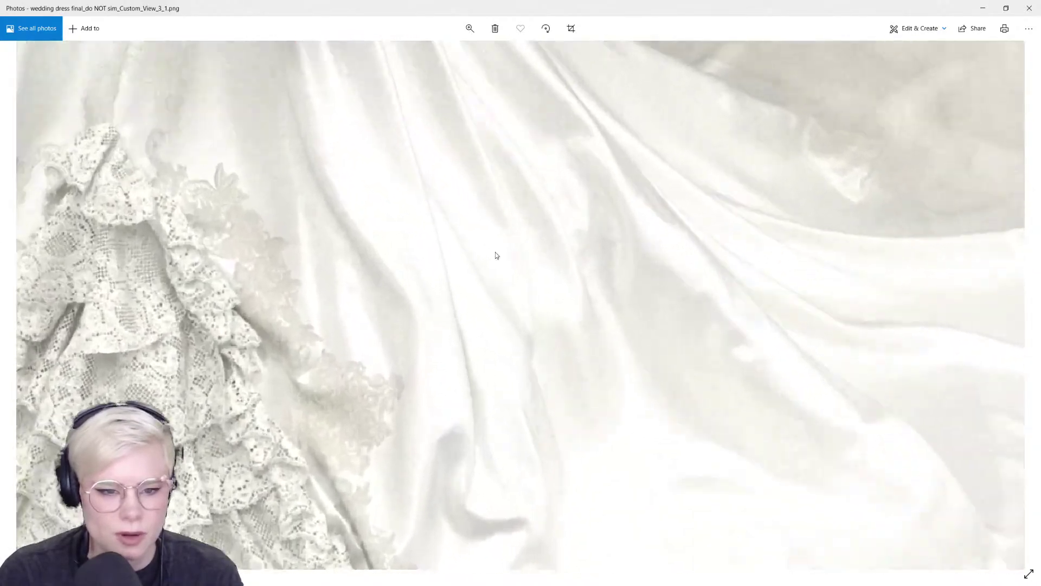
Open the yellowed Custom_View_3_3.png side render and examine its bodice, puff sleeve and spotted lower sleeve up close
{"action": "scroll", "coordinate": [512, 261], "scroll_direction": "down", "scroll_amount": 10}
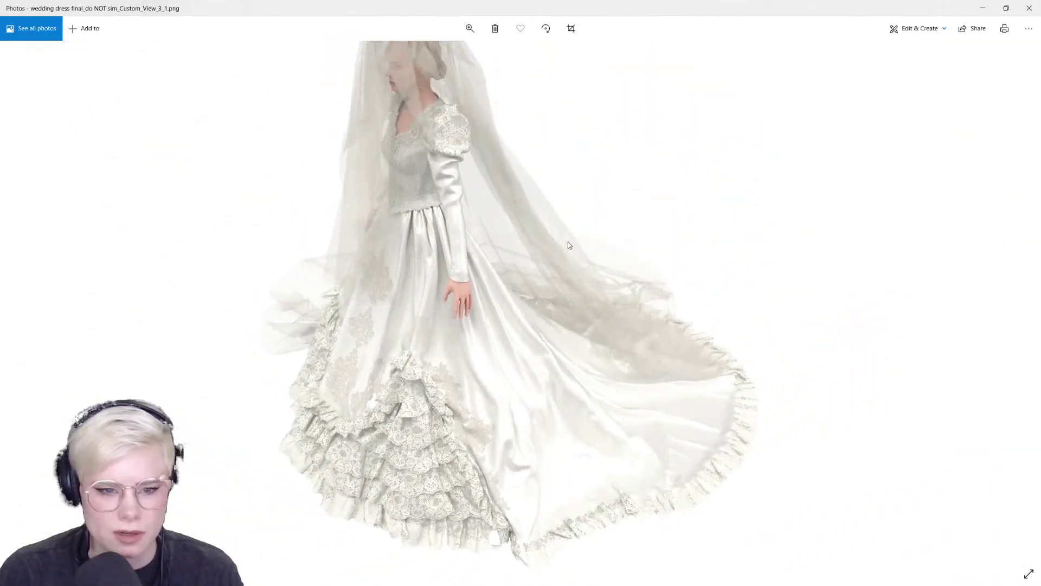
{"action": "left_click", "coordinate": [1016, 305]}
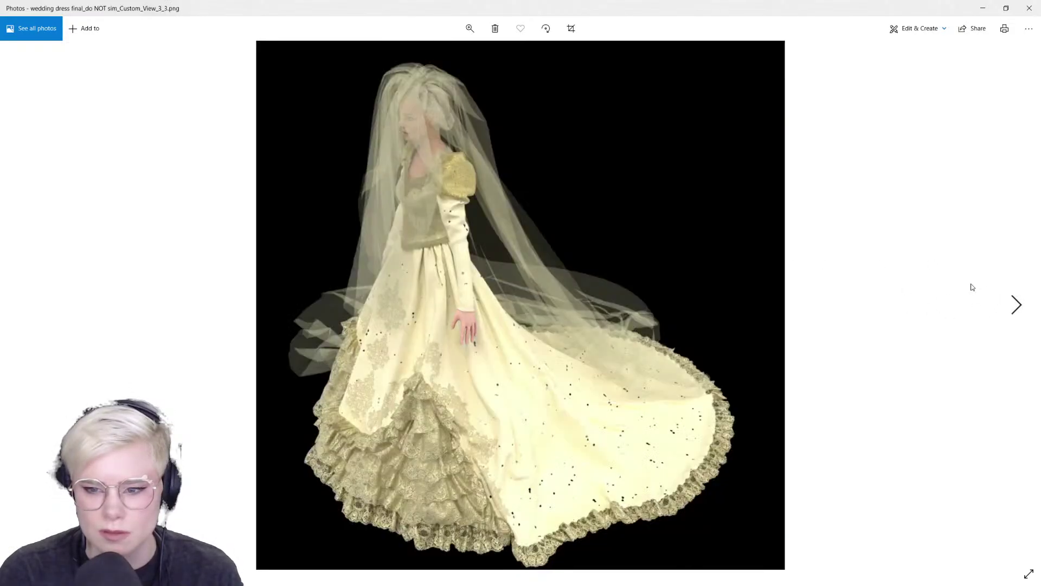
{"action": "left_click", "coordinate": [1016, 304]}
{"action": "scroll", "coordinate": [418, 281], "scroll_direction": "up", "scroll_amount": 5}
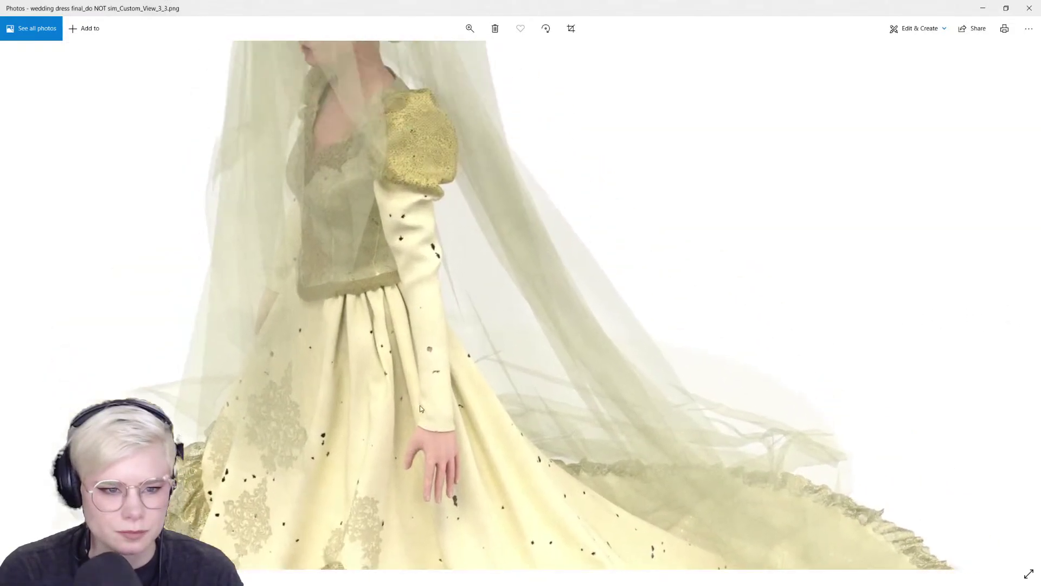
{"action": "scroll", "coordinate": [502, 288], "scroll_direction": "down", "scroll_amount": 4}
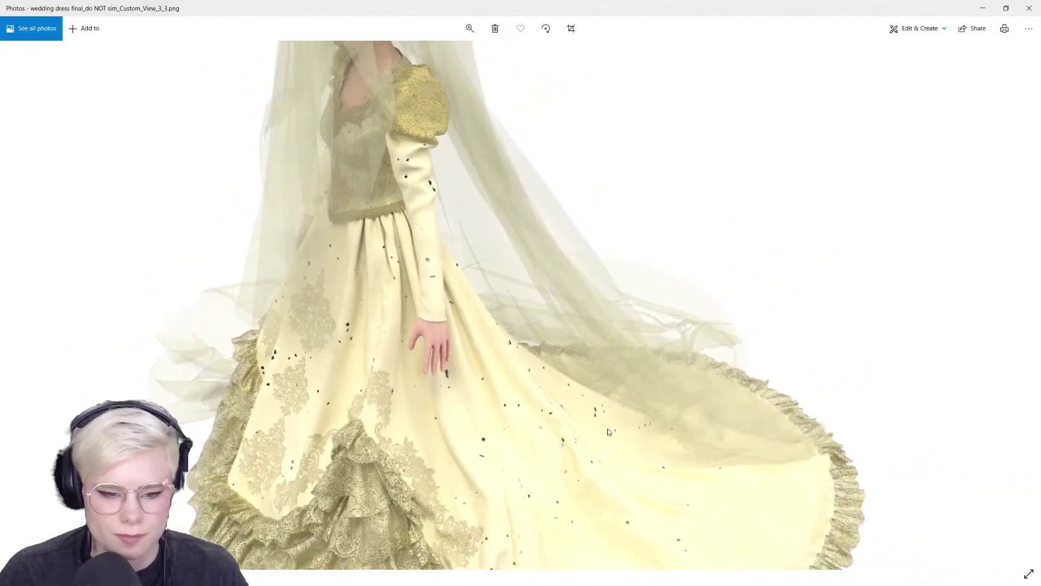
{"action": "scroll", "coordinate": [514, 433], "scroll_direction": "up", "scroll_amount": 2}
{"action": "scroll", "coordinate": [514, 434], "scroll_direction": "up", "scroll_amount": 3}
{"action": "left_click_drag", "start_coordinate": [409, 225], "coordinate": [534, 437]}
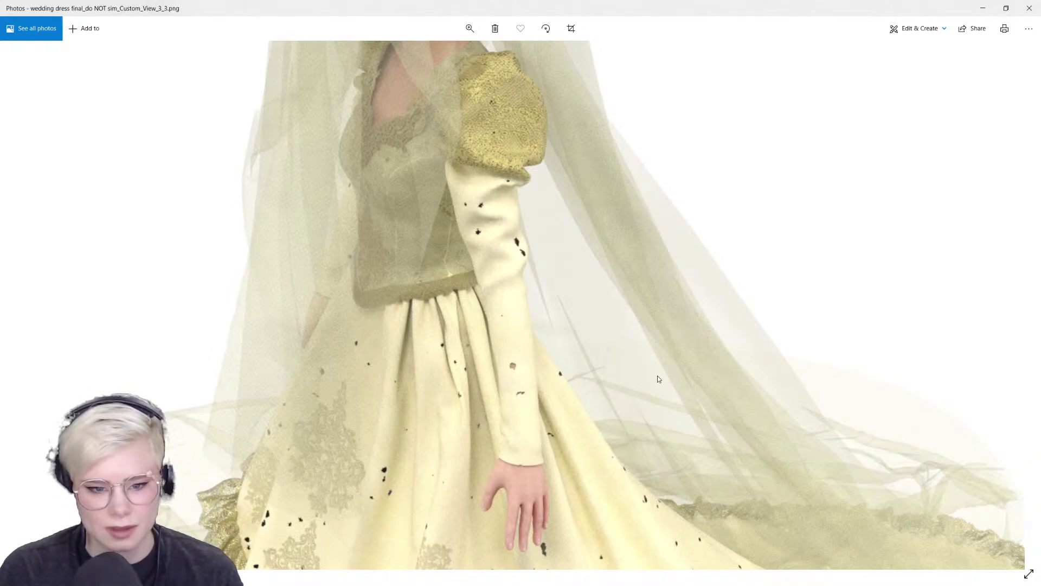
Examine the dark spots, appliqués, lace ruffles and train of the yellowed skirt in Custom_View_3_3.png, and return to the full image
{"action": "scroll", "coordinate": [623, 402], "scroll_direction": "down", "scroll_amount": 2}
{"action": "scroll", "coordinate": [599, 421], "scroll_direction": "up", "scroll_amount": 5}
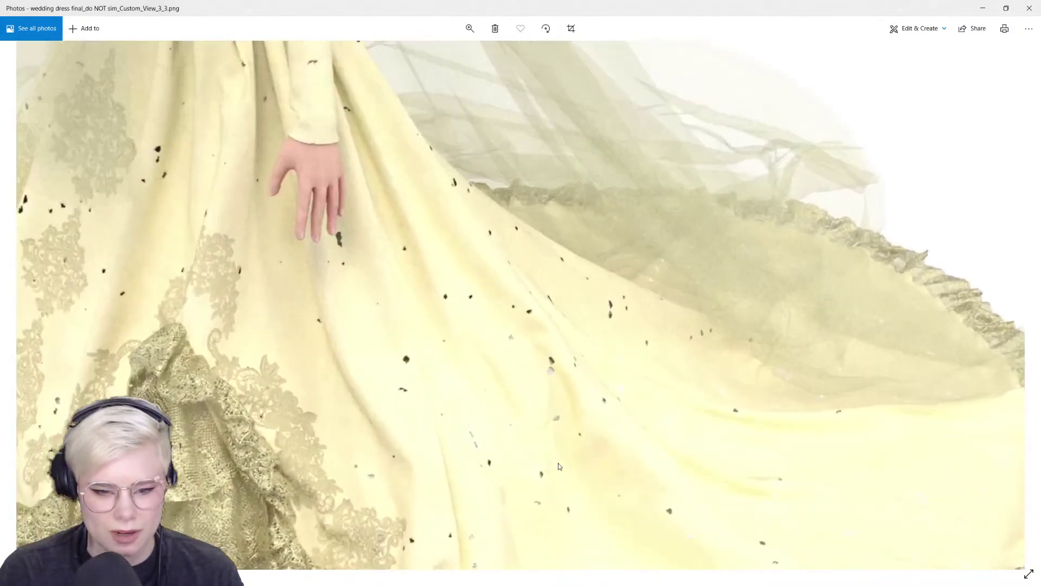
{"action": "key", "text": "ctrl"}
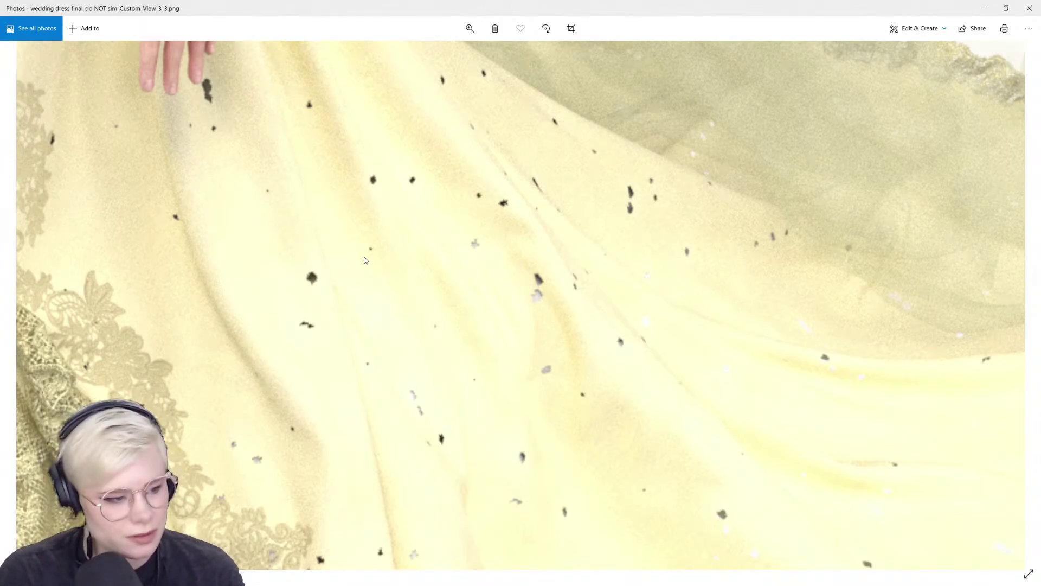
{"action": "scroll", "coordinate": [374, 296], "scroll_direction": "down", "scroll_amount": 2}
{"action": "scroll", "coordinate": [378, 310], "scroll_direction": "down", "scroll_amount": 3}
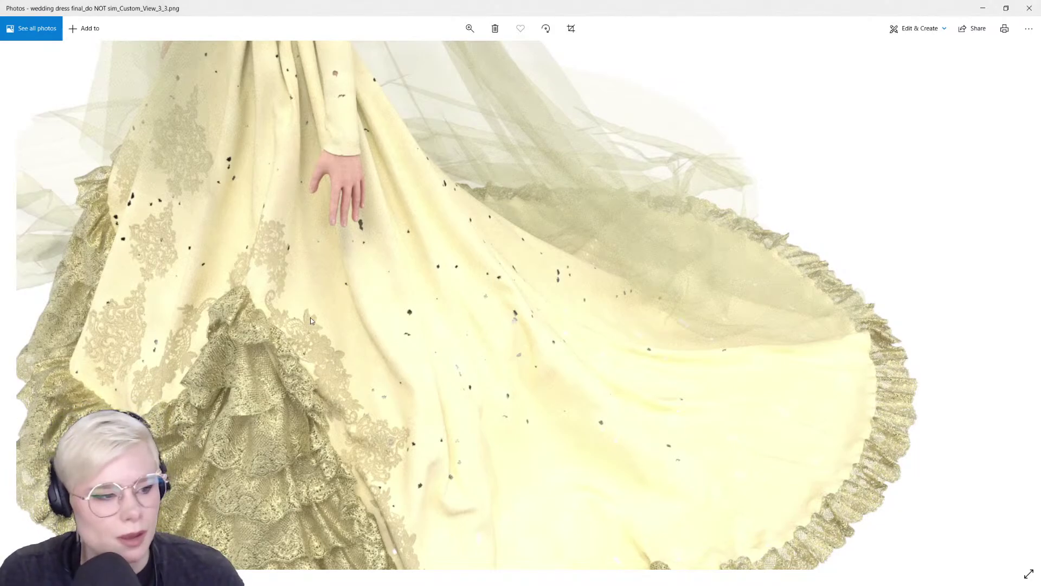
{"action": "left_click_drag", "start_coordinate": [313, 258], "coordinate": [351, 246]}
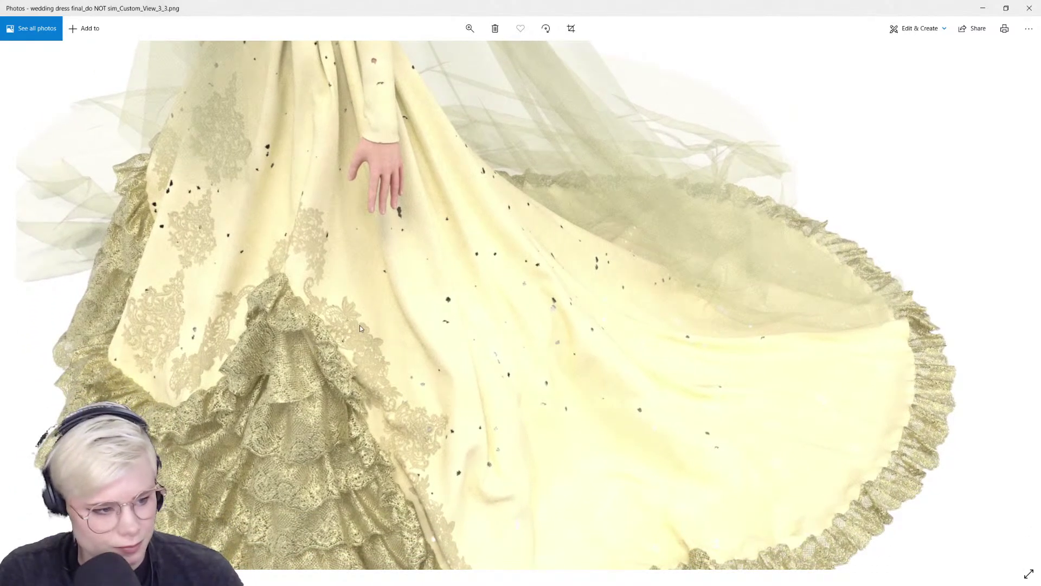
{"action": "left_click_drag", "start_coordinate": [438, 323], "coordinate": [407, 223]}
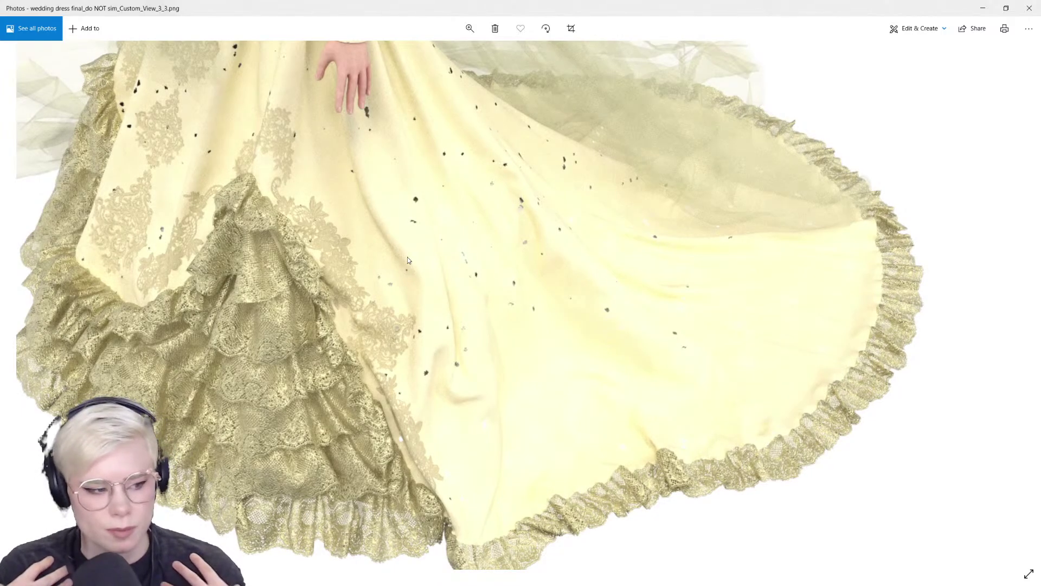
{"action": "scroll", "coordinate": [664, 301], "scroll_direction": "down", "scroll_amount": 5}
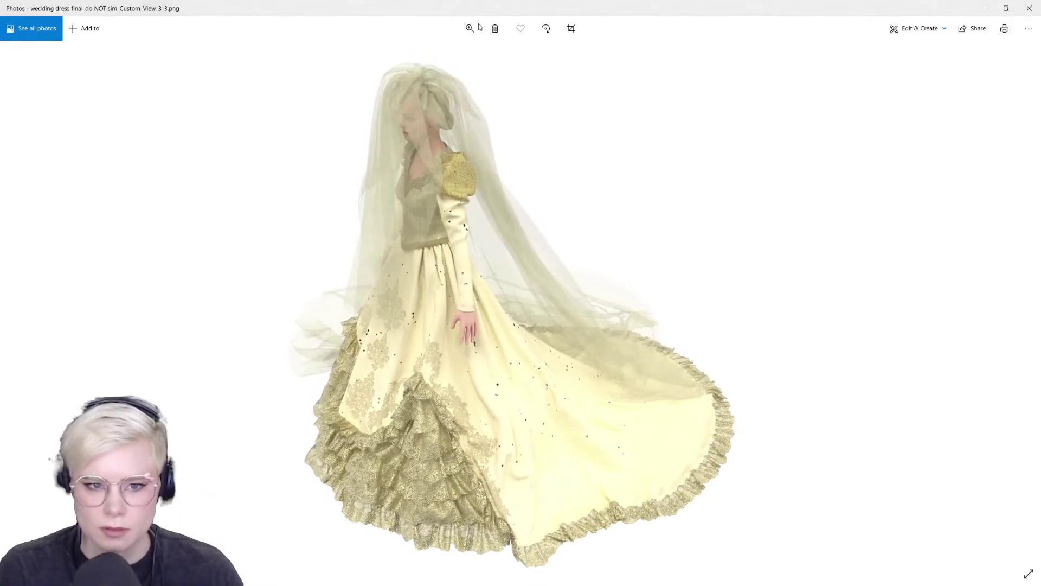
Compare the Custom_View_4.png and Custom_View_4_1.png renders, and examine the latter's lace ruffles and appliqués up close
{"action": "left_click", "coordinate": [460, 33]}
{"action": "left_click", "coordinate": [1017, 305]}
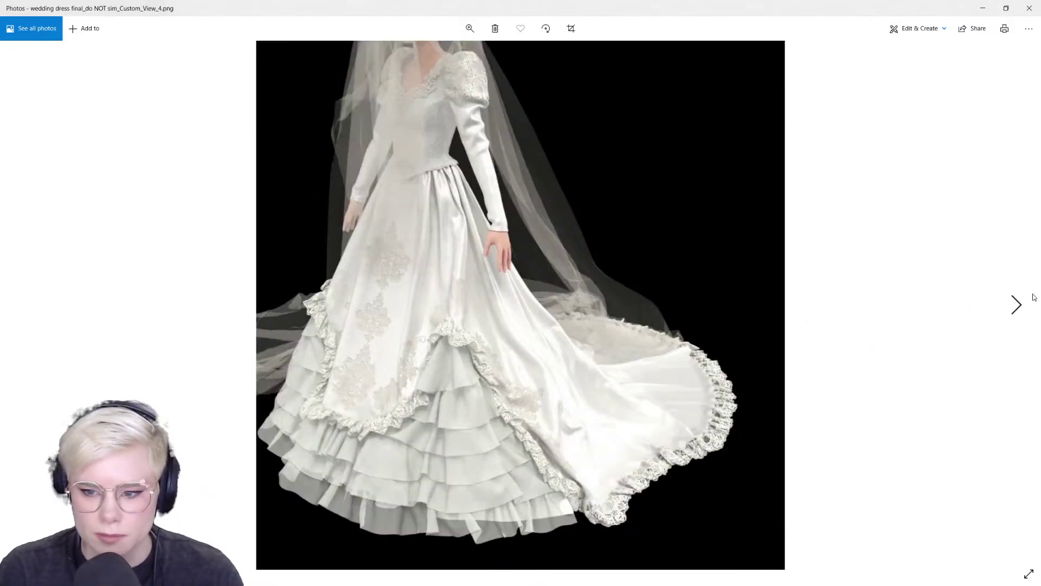
{"action": "left_click", "coordinate": [1006, 323]}
{"action": "left_click", "coordinate": [1013, 312]}
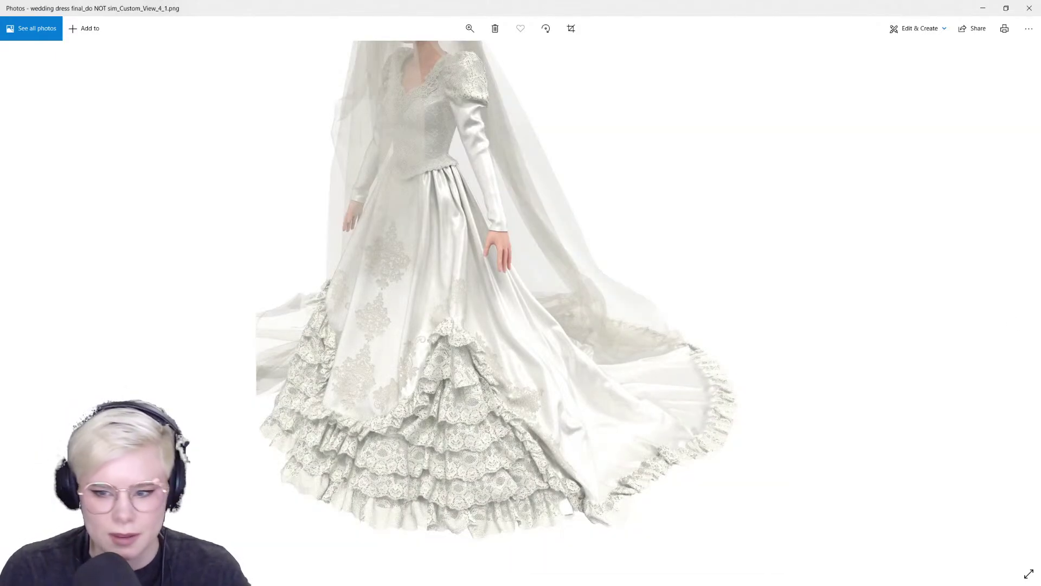
{"action": "scroll", "coordinate": [484, 398], "scroll_direction": "up", "scroll_amount": 6}
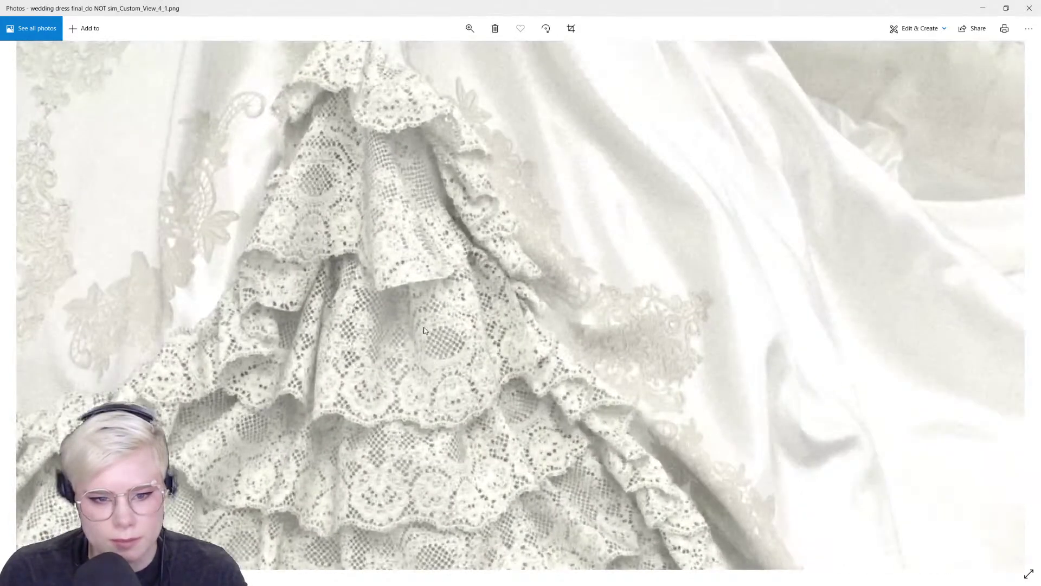
{"action": "scroll", "coordinate": [468, 319], "scroll_direction": "down", "scroll_amount": 4}
{"action": "scroll", "coordinate": [467, 313], "scroll_direction": "down", "scroll_amount": 2}
Open the yellowed Custom_View_4_3.png render and examine its spotted skirt, appliqués and lace ruffles up close
{"action": "left_click", "coordinate": [1016, 304]}
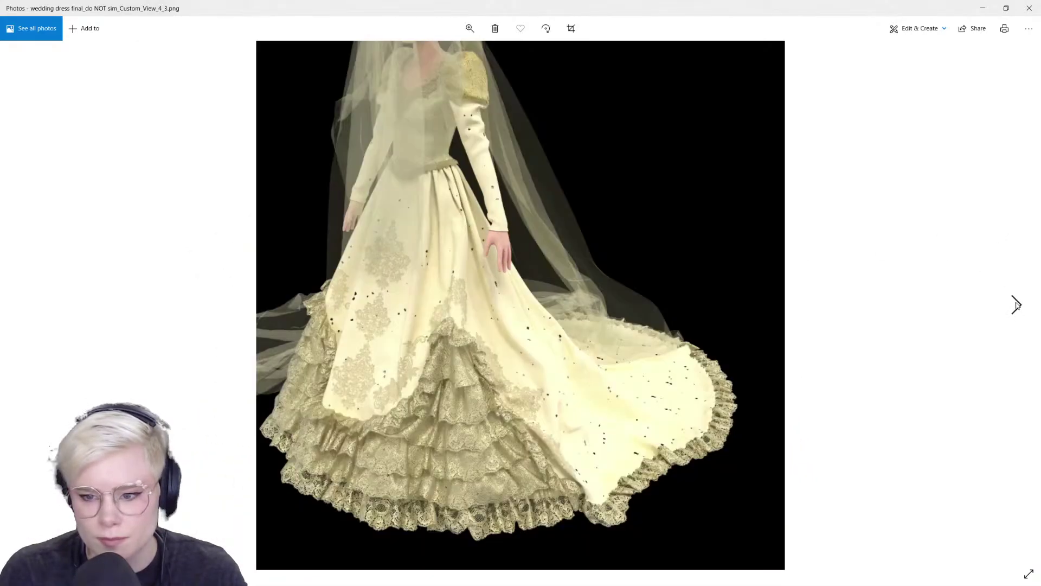
{"action": "left_click", "coordinate": [1017, 305]}
{"action": "left_click", "coordinate": [26, 304]}
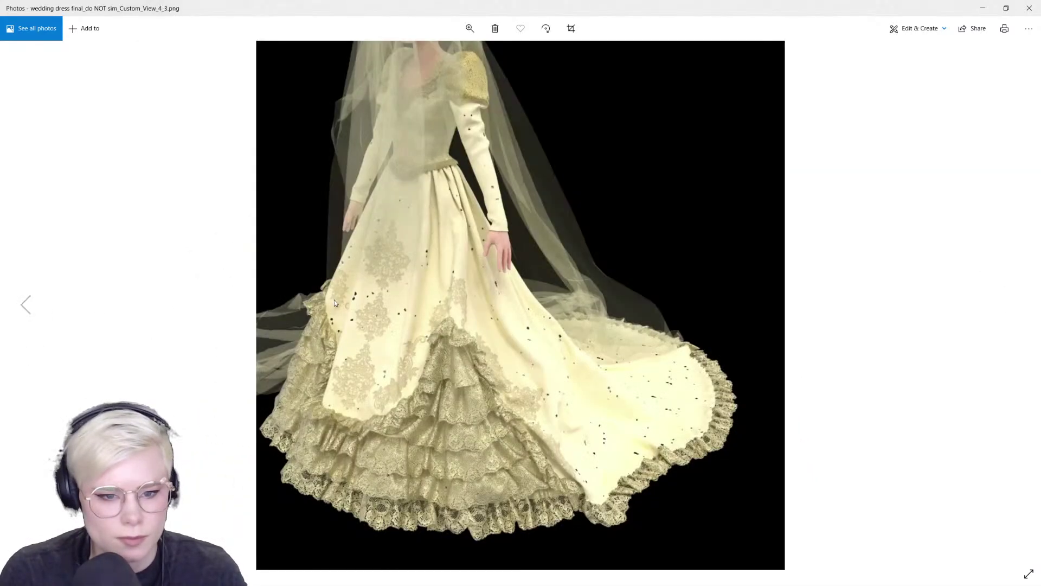
{"action": "scroll", "coordinate": [399, 320], "scroll_direction": "up", "scroll_amount": 2}
{"action": "scroll", "coordinate": [400, 322], "scroll_direction": "up", "scroll_amount": 5}
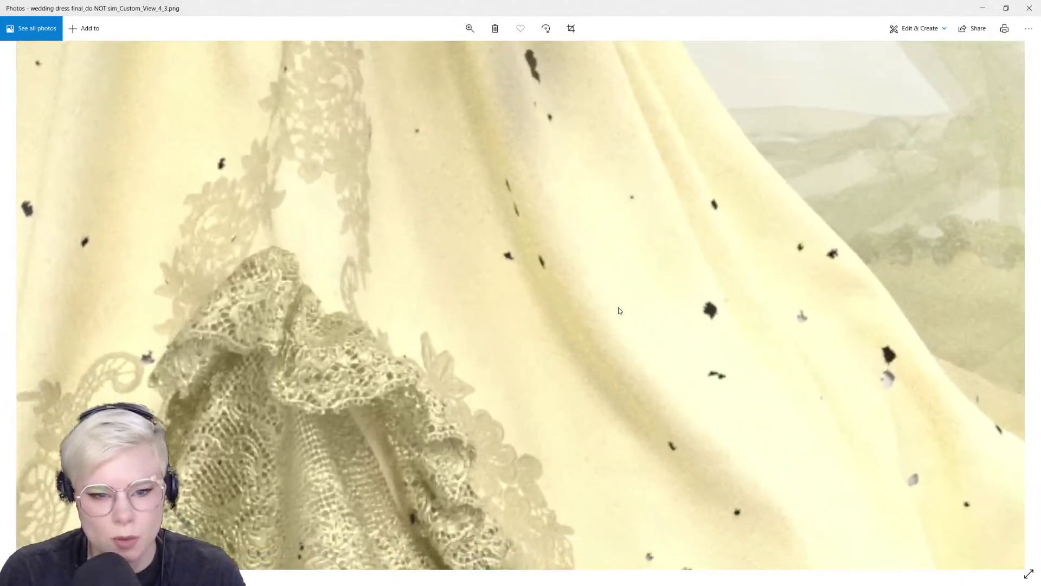
{"action": "left_click_drag", "start_coordinate": [747, 393], "coordinate": [446, 155]}
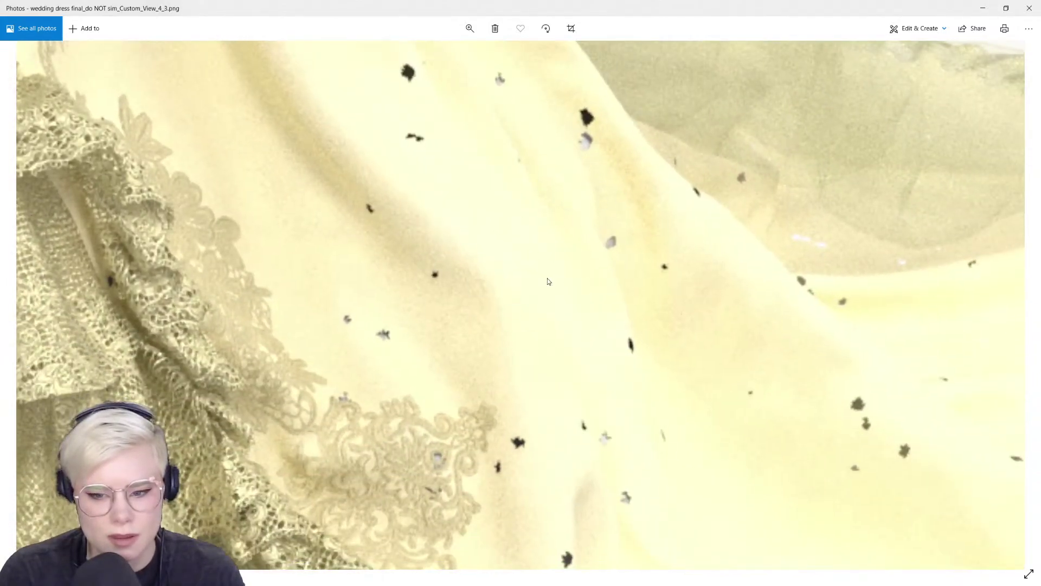
{"action": "scroll", "coordinate": [528, 277], "scroll_direction": "down", "scroll_amount": 1}
{"action": "scroll", "coordinate": [525, 277], "scroll_direction": "down", "scroll_amount": 5}
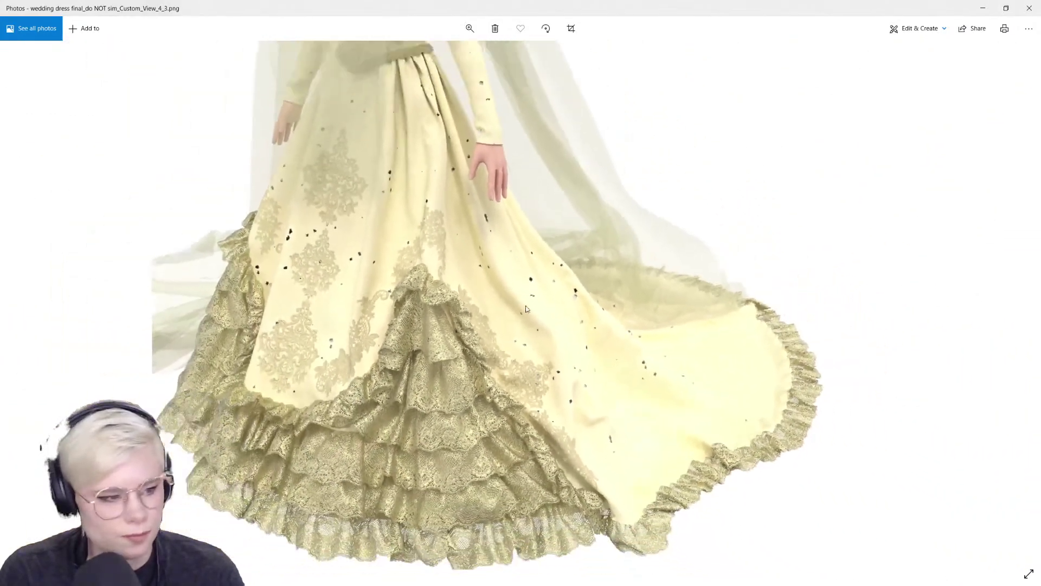
{"action": "scroll", "coordinate": [629, 305], "scroll_direction": "down", "scroll_amount": 2}
Browse the dress renders from Custom_View_5.png back to Custom_View_2.png
{"action": "key", "text": "Right"}
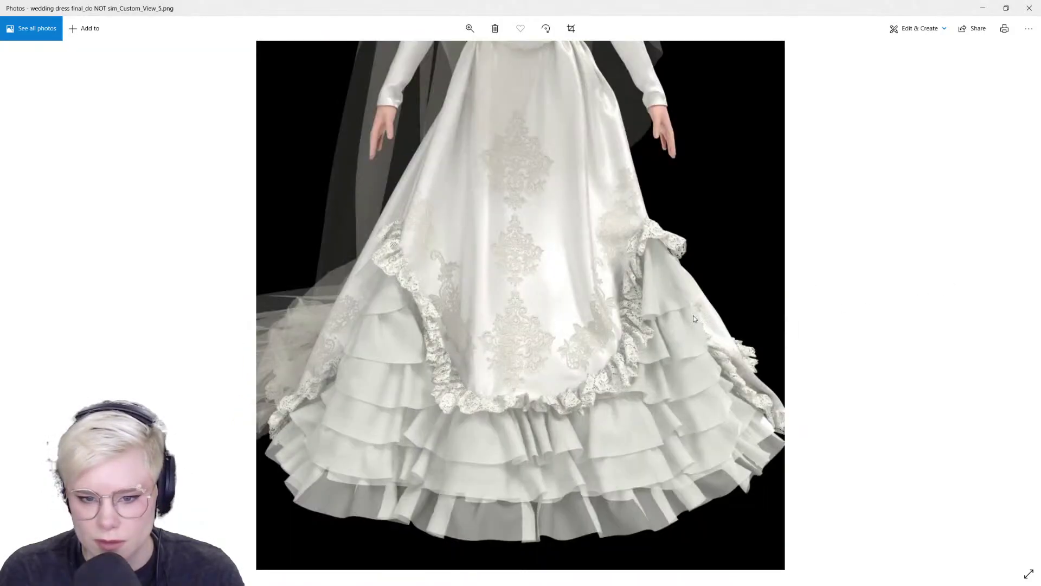
{"action": "key", "text": "Left"}
{"action": "key", "text": "Left"}
{"action": "key", "text": "Left"}
{"action": "key", "text": "Left"}
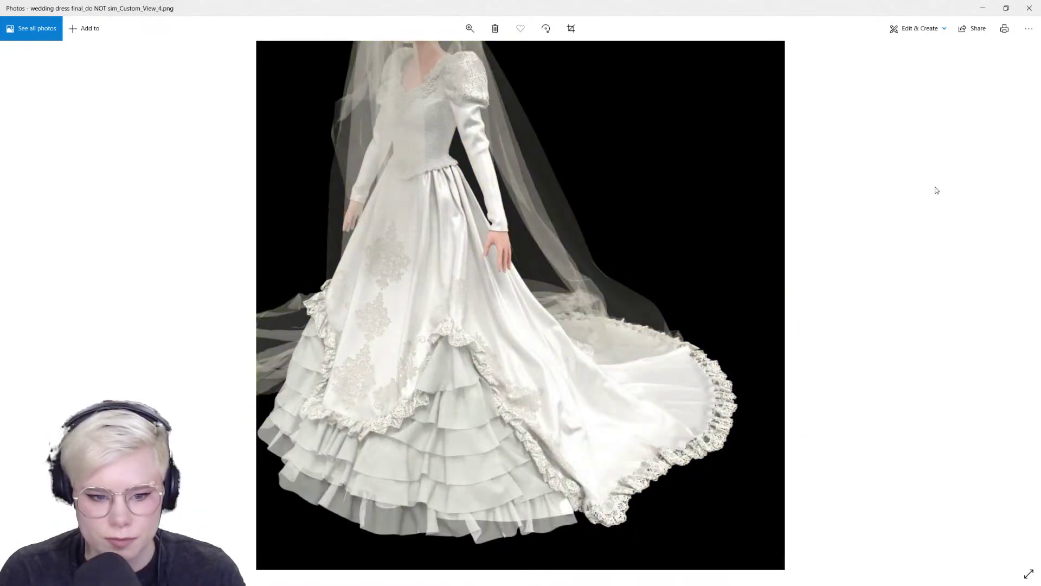
{"action": "key", "text": "Left"}
{"action": "key", "text": "Left"}
{"action": "key", "text": "Left"}
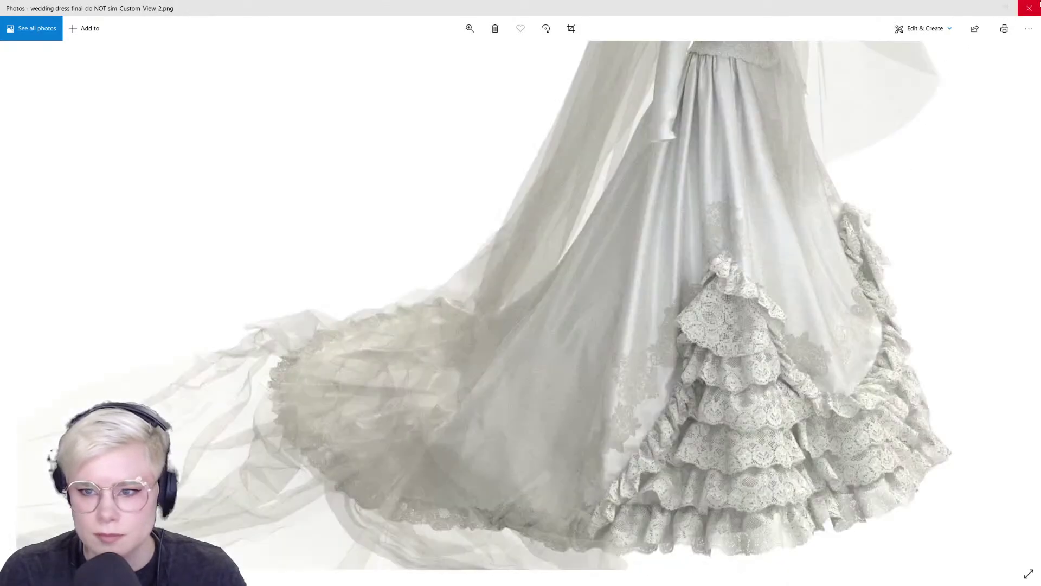
Close the image viewer and the video player, and switch to a maximized Marvelous Designer window
{"action": "left_click", "coordinate": [1029, 8]}
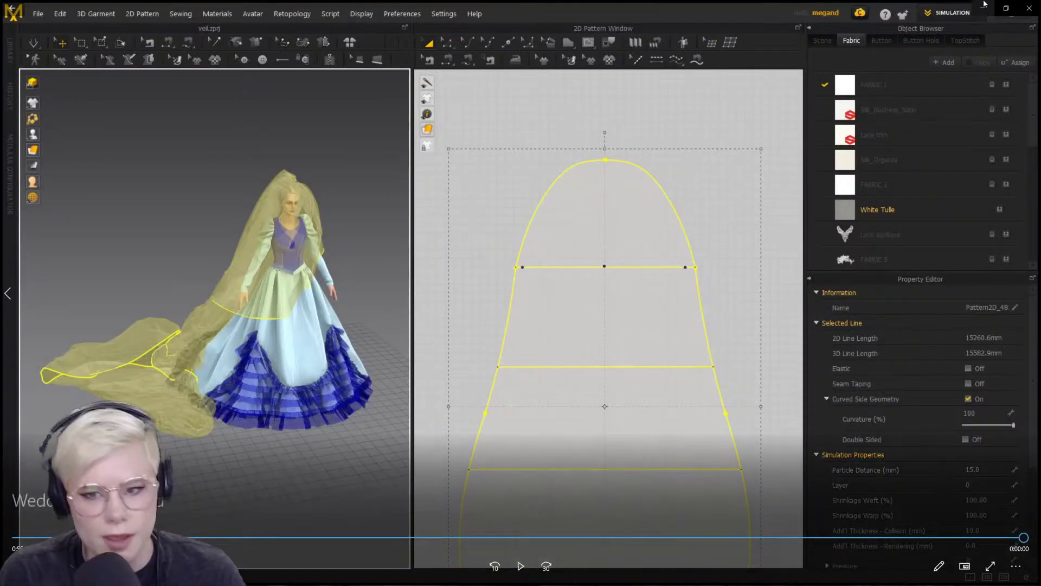
{"action": "left_click", "coordinate": [1022, 7]}
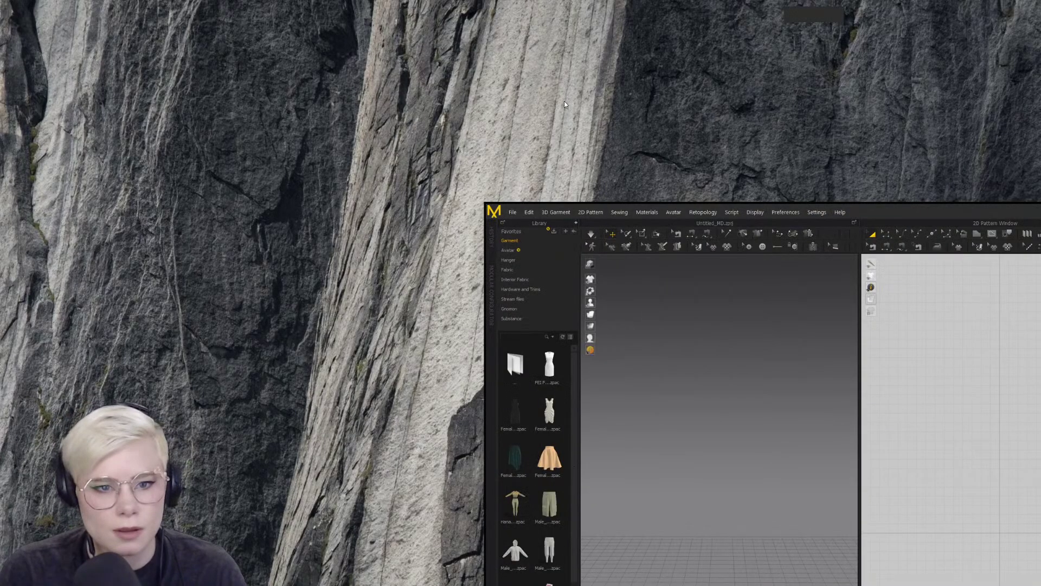
{"action": "left_click_drag", "start_coordinate": [1040, 209], "coordinate": [721, 19]}
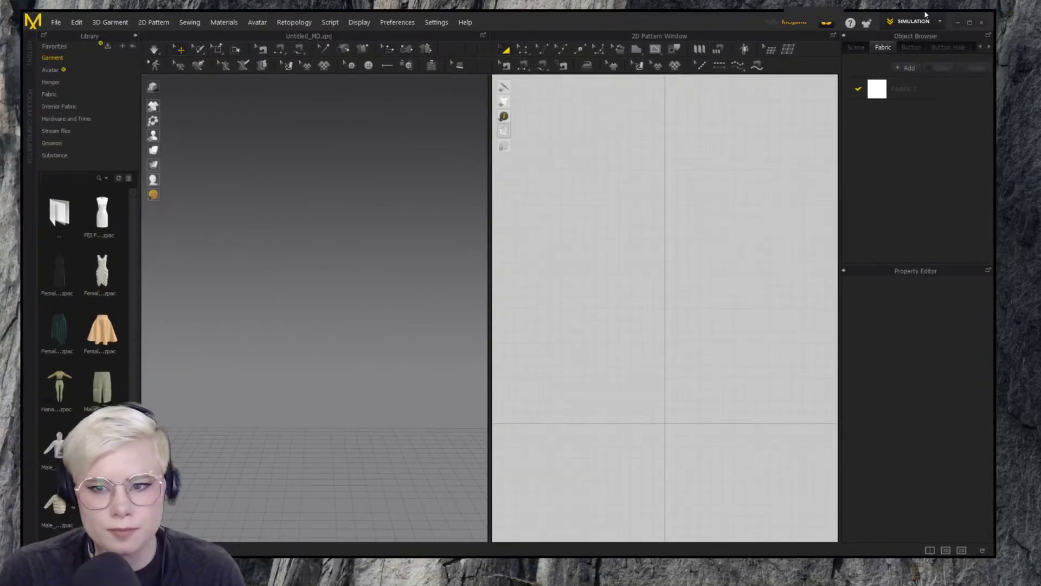
{"action": "left_click", "coordinate": [970, 23]}
Try to open the project wedding dress final_do NOT sim.zprj from the Wedding dress buils folder in work > Stream files
{"action": "left_click", "coordinate": [35, 13]}
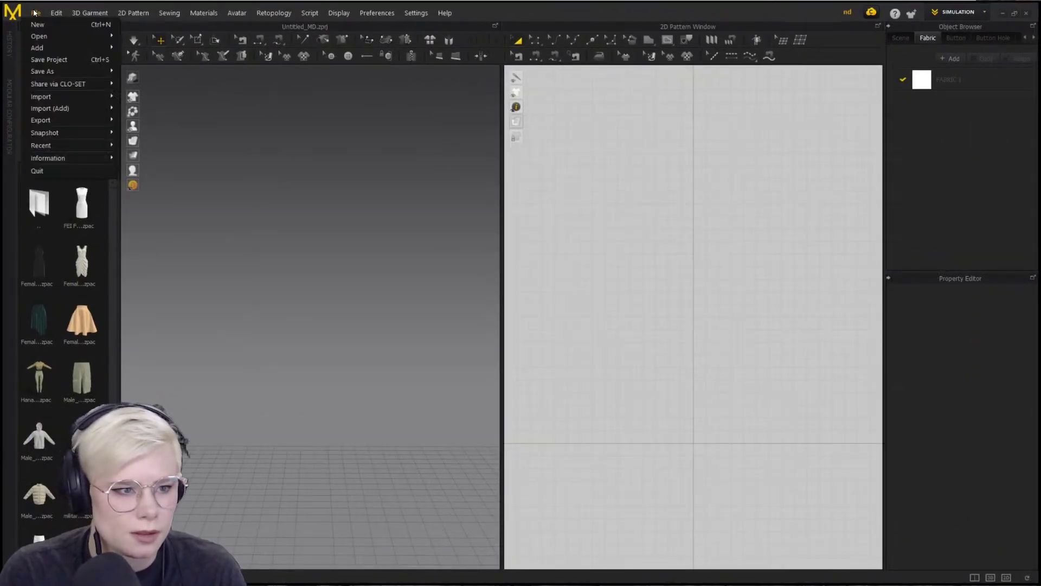
{"action": "mouse_move", "coordinate": [111, 37]}
{"action": "left_click", "coordinate": [157, 37]}
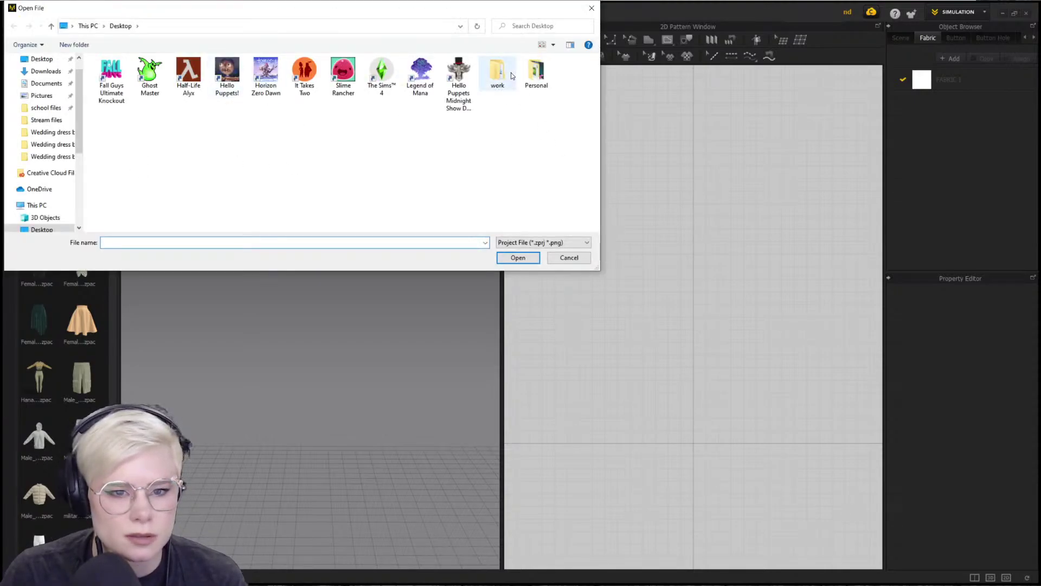
{"action": "double_click", "coordinate": [537, 73]}
{"action": "key", "text": "alt+Left"}
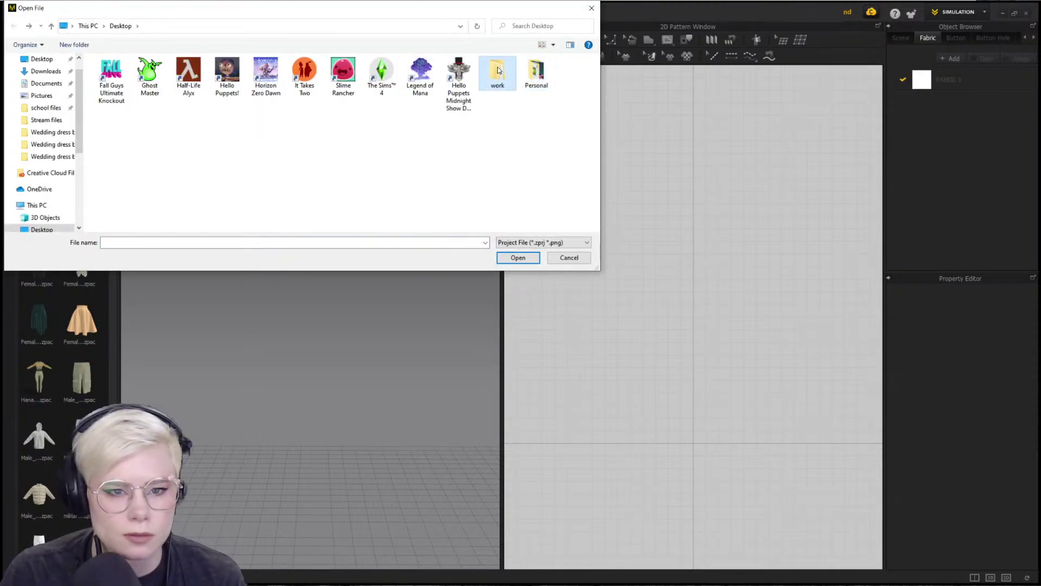
{"action": "double_click", "coordinate": [497, 73]}
{"action": "double_click", "coordinate": [119, 85]}
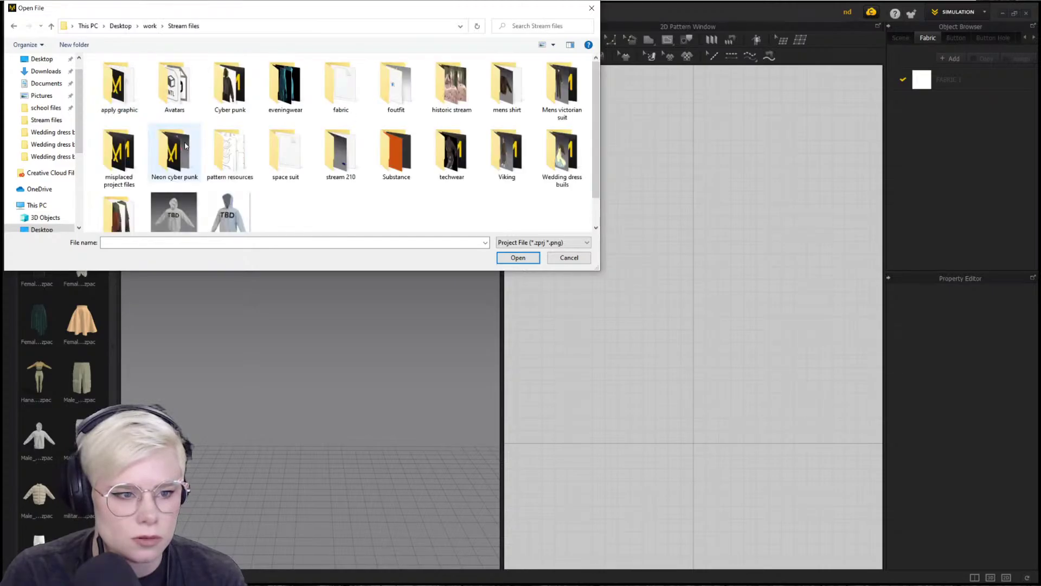
{"action": "scroll", "coordinate": [177, 170], "scroll_direction": "down", "scroll_amount": 1}
{"action": "scroll", "coordinate": [282, 168], "scroll_direction": "up", "scroll_amount": 1}
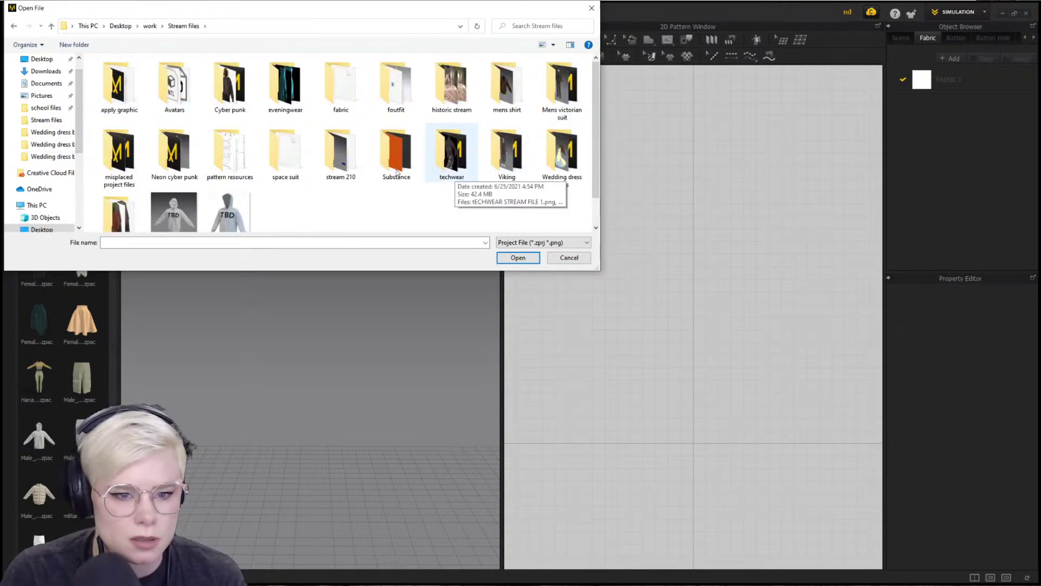
{"action": "double_click", "coordinate": [580, 153]}
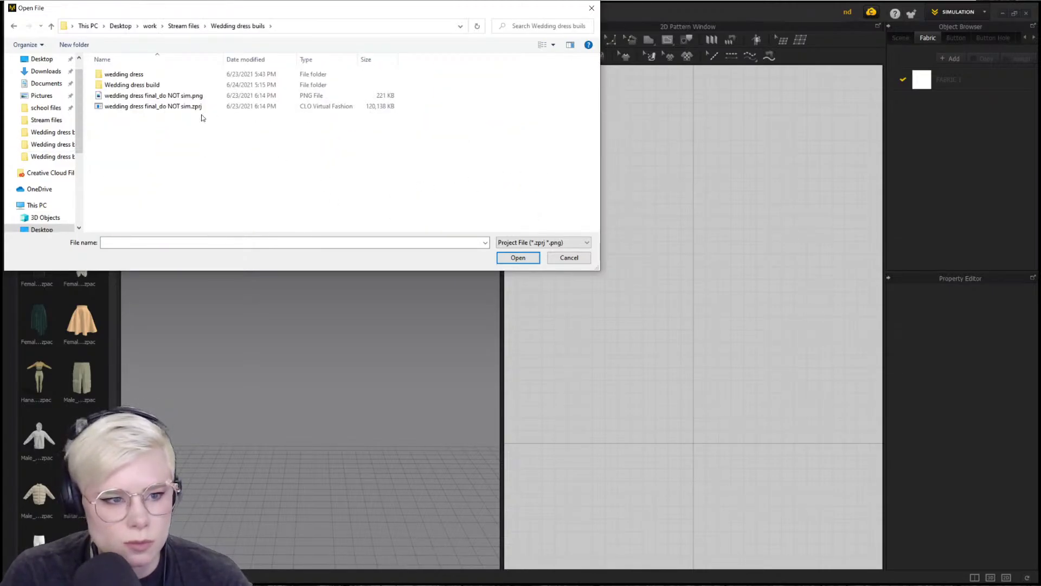
{"action": "left_click", "coordinate": [183, 107]}
{"action": "left_click", "coordinate": [517, 258]}
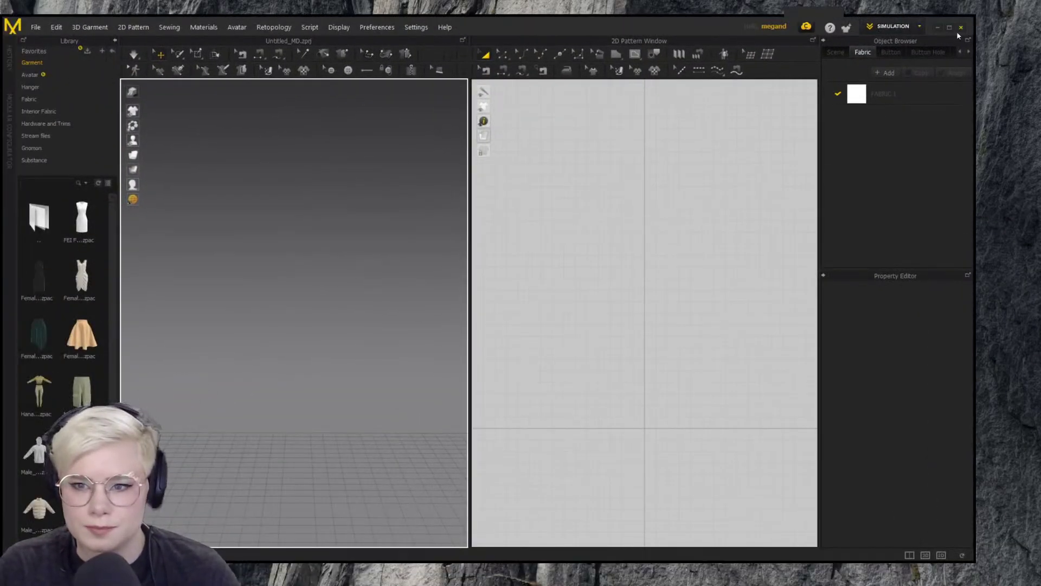
Maximize the window and open the project wedding dress final_do NOT sim.zprj from work > Stream files > Wedding dress buils
{"action": "left_click", "coordinate": [949, 27]}
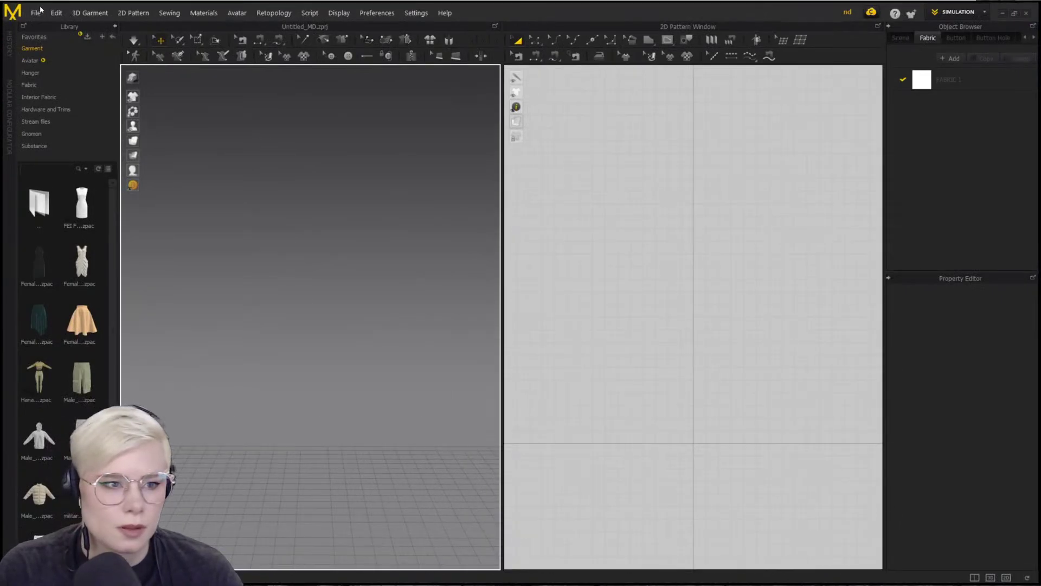
{"action": "left_click", "coordinate": [36, 12]}
{"action": "mouse_move", "coordinate": [47, 44]}
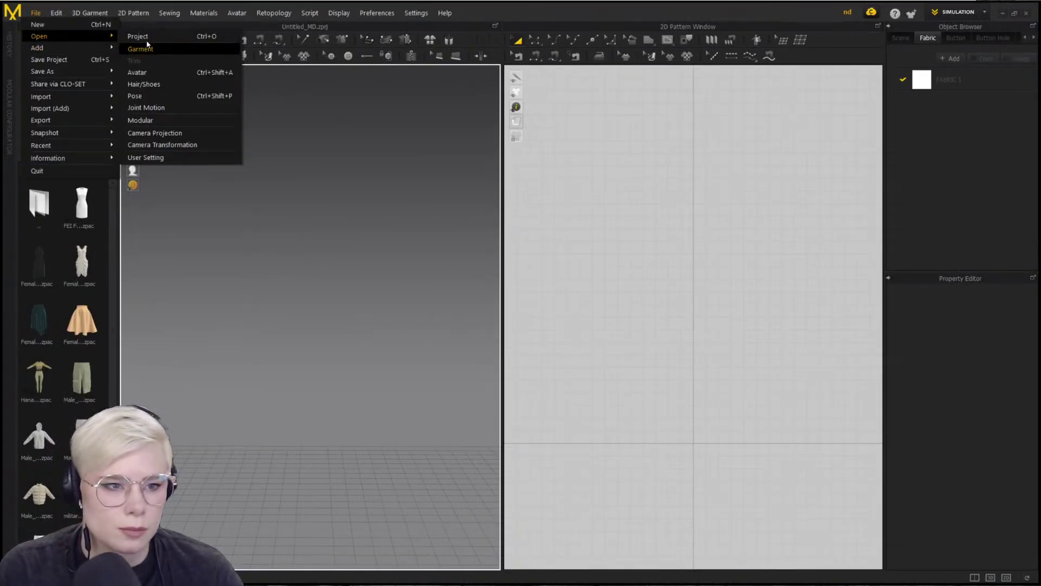
{"action": "left_click", "coordinate": [145, 47]}
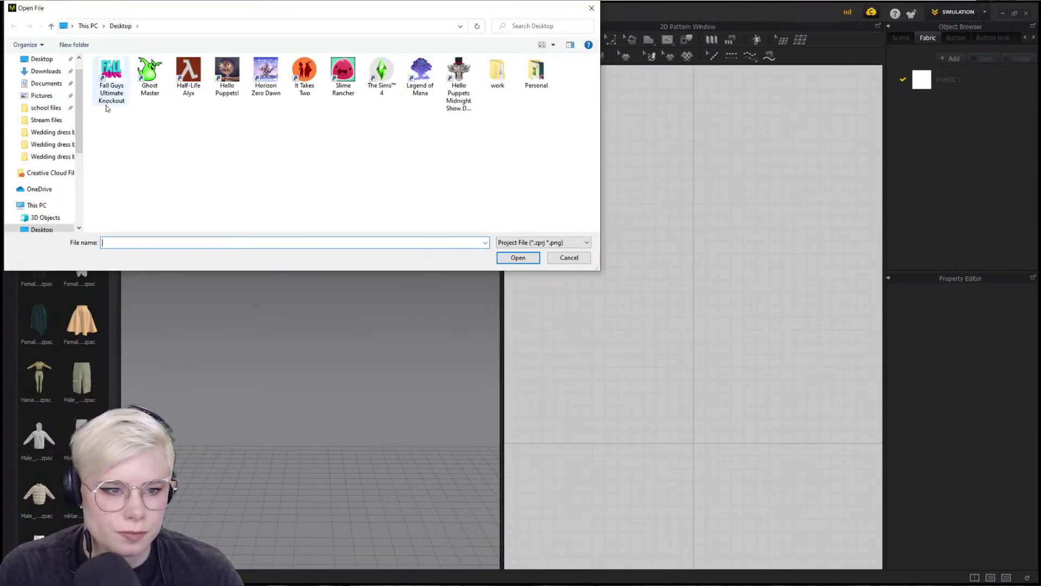
{"action": "double_click", "coordinate": [498, 70]}
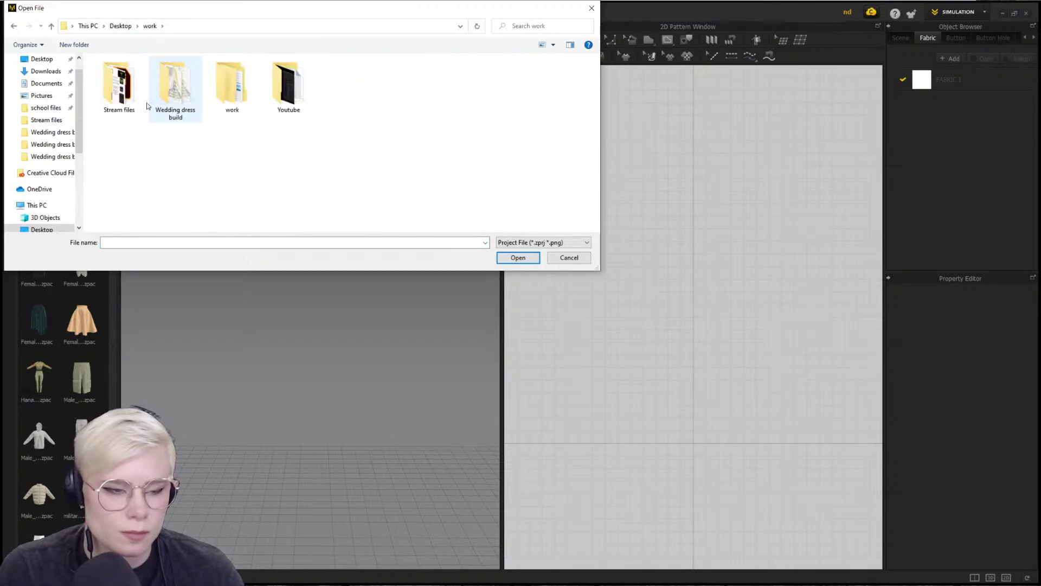
{"action": "double_click", "coordinate": [174, 81]}
{"action": "key", "text": "alt+Left"}
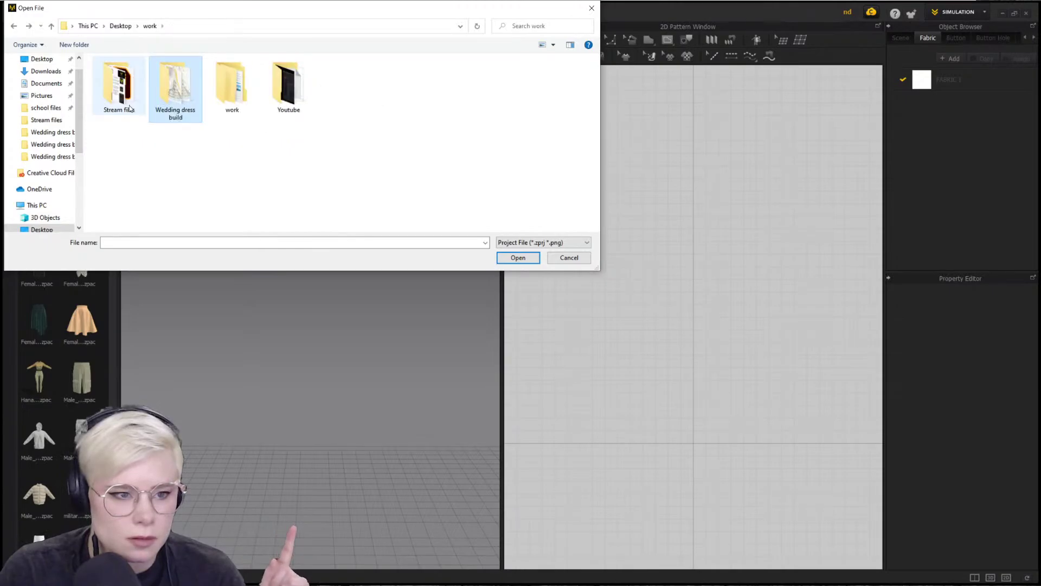
{"action": "double_click", "coordinate": [125, 96]}
{"action": "scroll", "coordinate": [503, 183], "scroll_direction": "down", "scroll_amount": 1}
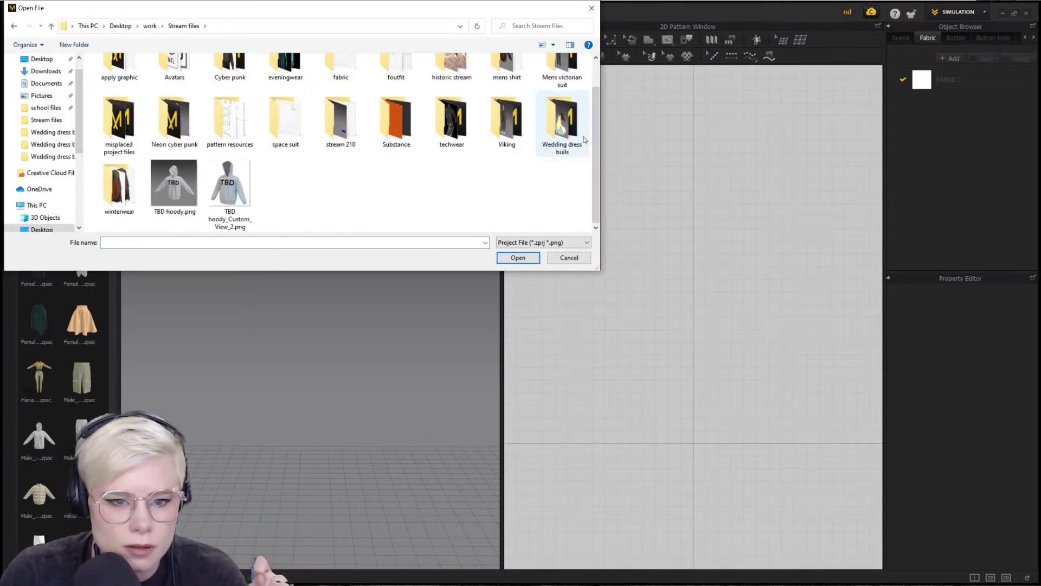
{"action": "double_click", "coordinate": [563, 125]}
{"action": "left_click", "coordinate": [153, 106]}
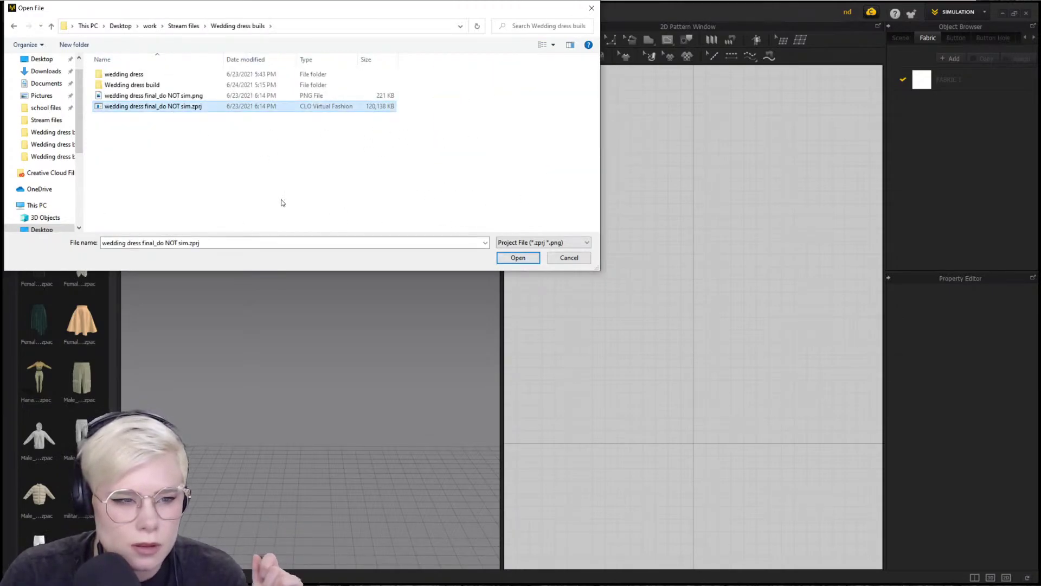
{"action": "left_click", "coordinate": [517, 258]}
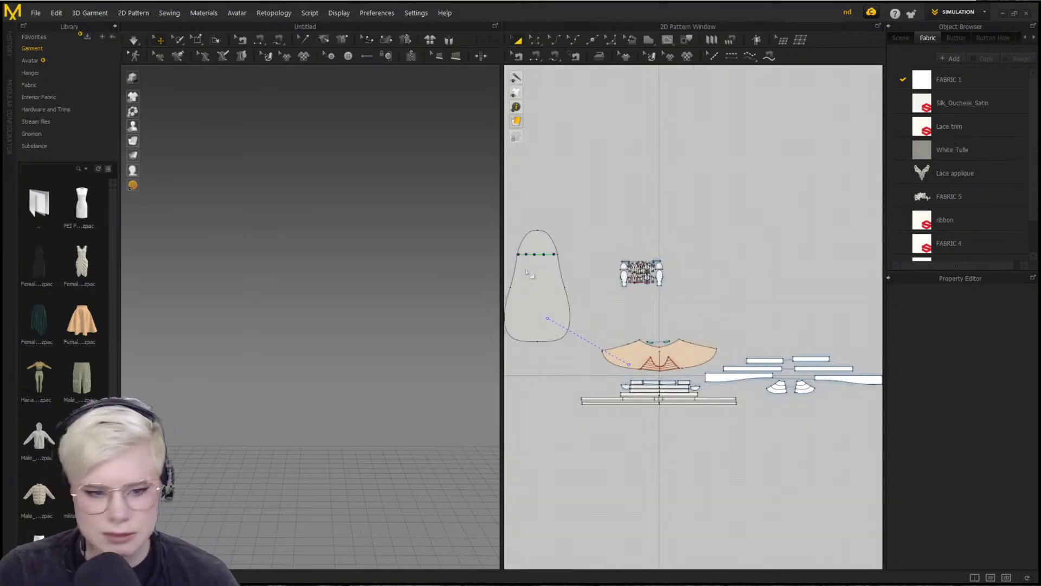
Examine the loaded wedding dress from the front, framing its full length from the bodice to the tiered ruffles
{"action": "left_click", "coordinate": [133, 77]}
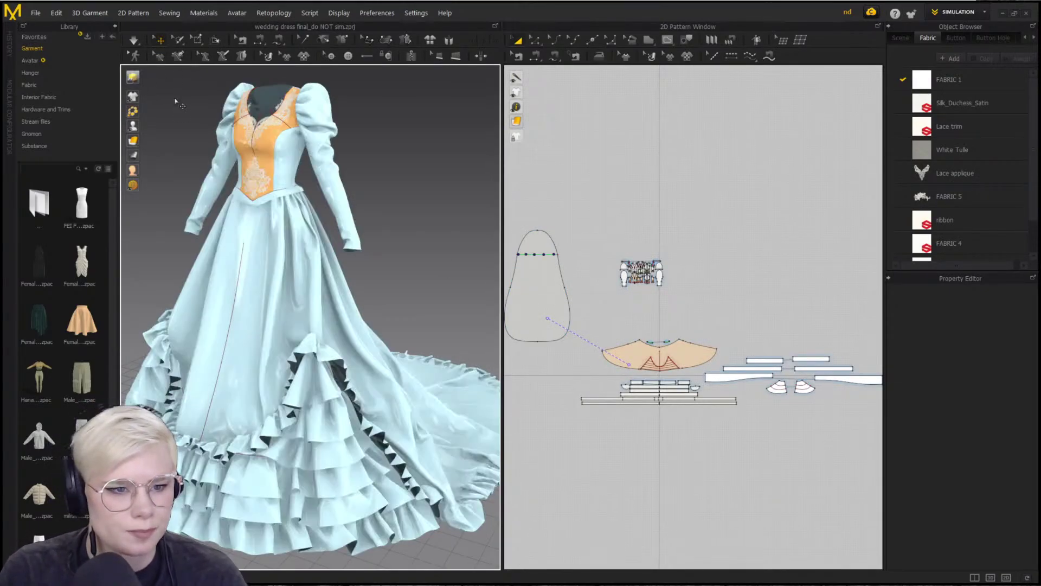
{"action": "left_click", "coordinate": [133, 78]}
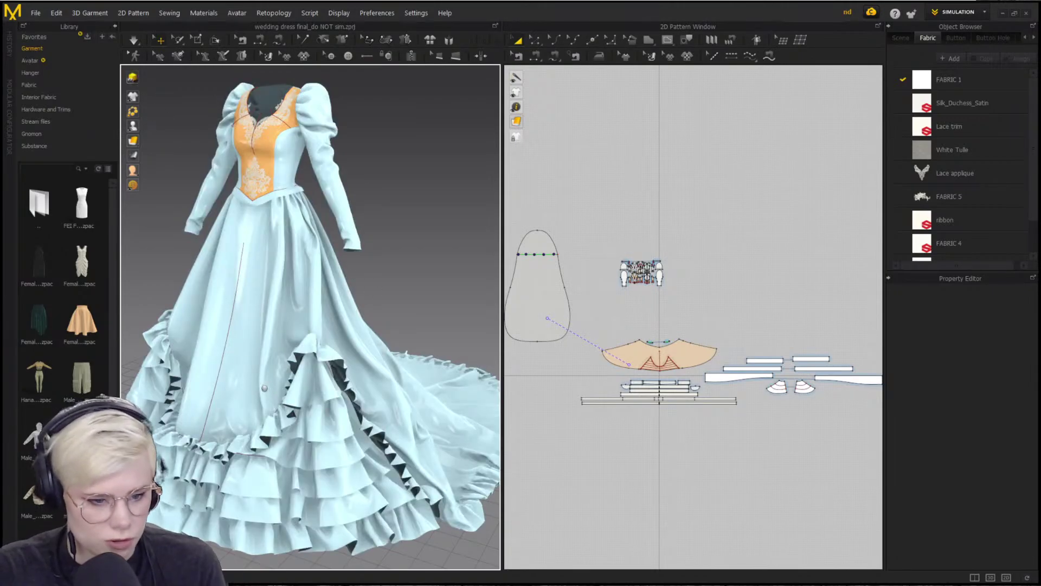
{"action": "middle_click_drag", "start_coordinate": [264, 387], "coordinate": [275, 355]}
{"action": "scroll", "coordinate": [270, 284], "scroll_direction": "up", "scroll_amount": 2}
{"action": "right_click_drag", "start_coordinate": [269, 284], "coordinate": [291, 288]}
{"action": "scroll", "coordinate": [314, 315], "scroll_direction": "down", "scroll_amount": 3}
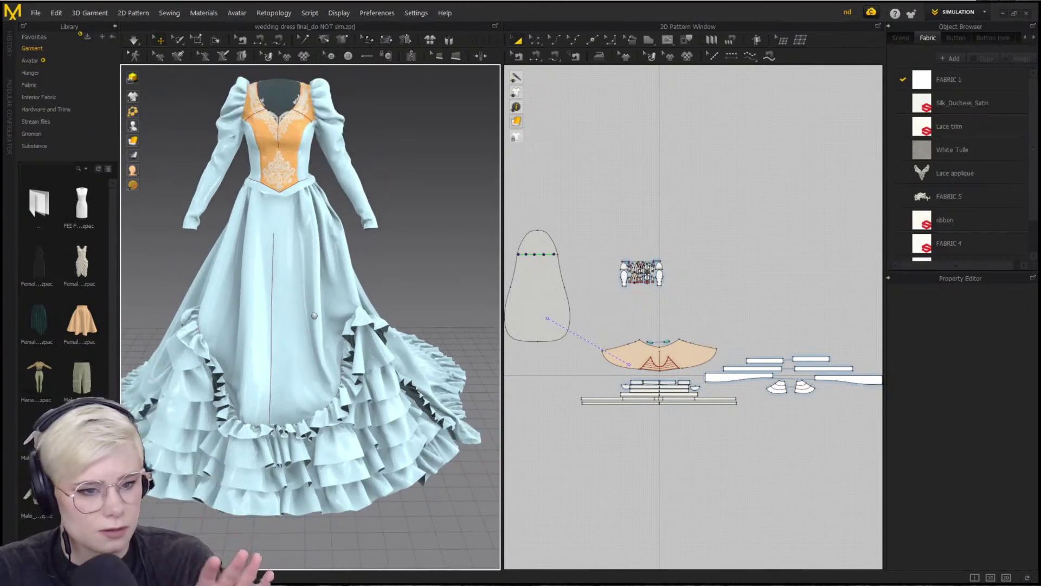
{"action": "middle_click_drag", "start_coordinate": [314, 316], "coordinate": [332, 345]}
{"action": "scroll", "coordinate": [332, 345], "scroll_direction": "down", "scroll_amount": 1}
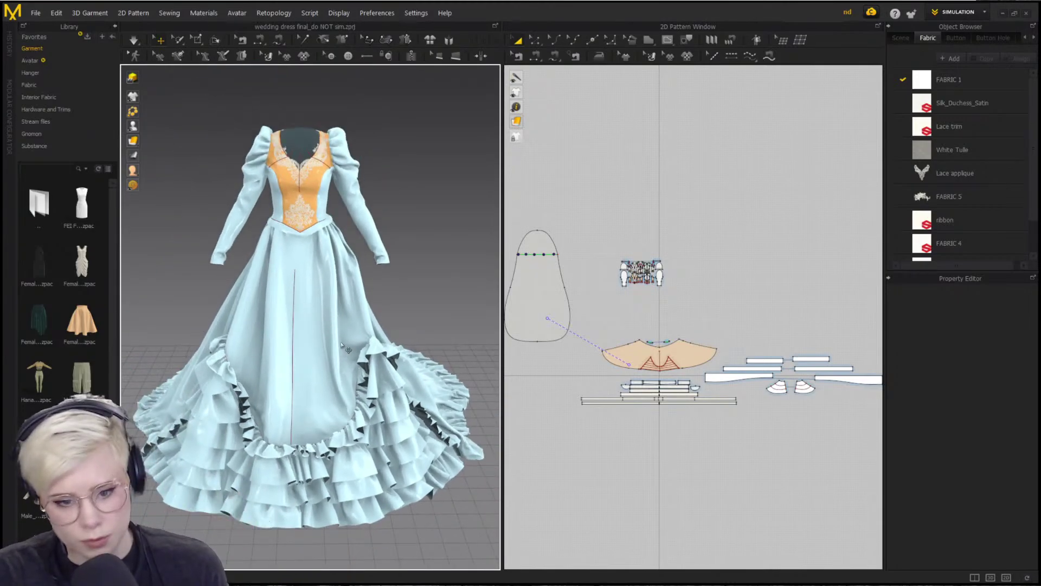
Move all the bodice and sleeve patterns down in the 2D layout to just above the large skirt pattern
{"action": "scroll", "coordinate": [689, 336], "scroll_direction": "up", "scroll_amount": 2}
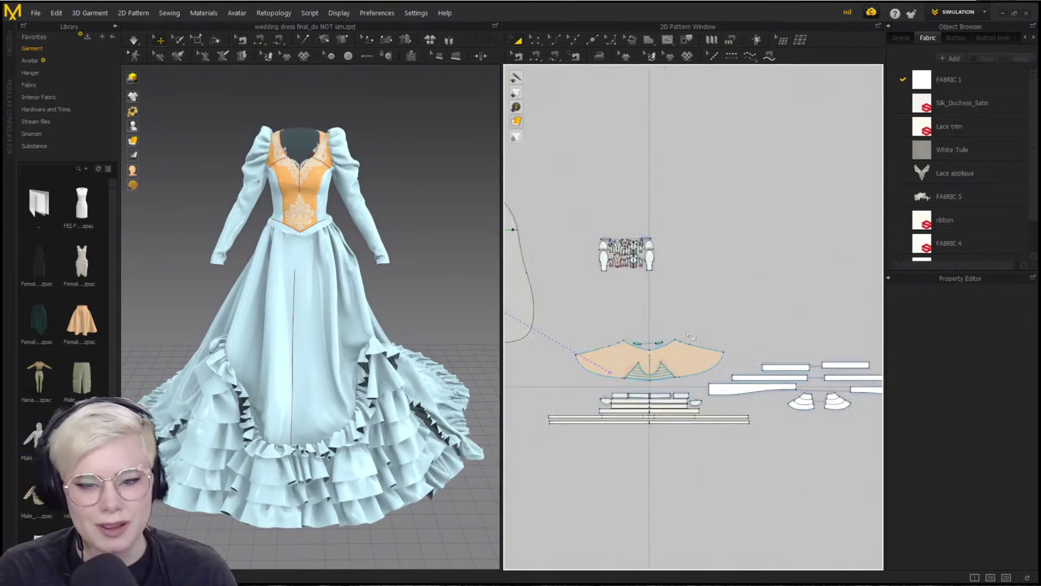
{"action": "scroll", "coordinate": [688, 335], "scroll_direction": "up", "scroll_amount": 3}
{"action": "middle_click_drag", "start_coordinate": [562, 160], "coordinate": [615, 179]}
{"action": "scroll", "coordinate": [615, 179], "scroll_direction": "down", "scroll_amount": 1}
{"action": "left_click_drag", "start_coordinate": [553, 158], "coordinate": [660, 225]}
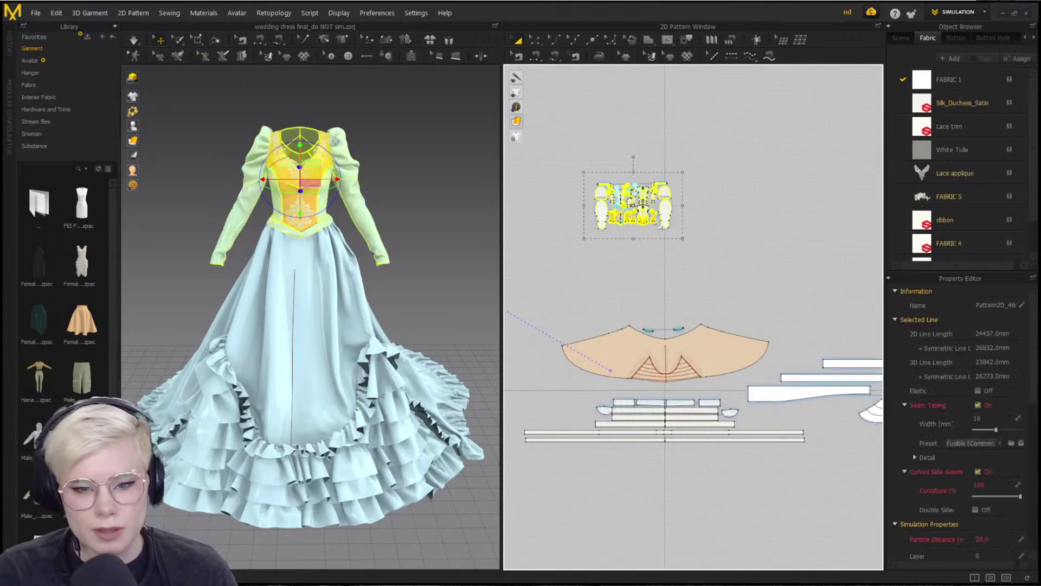
{"action": "key", "text": "ctrl+v"}
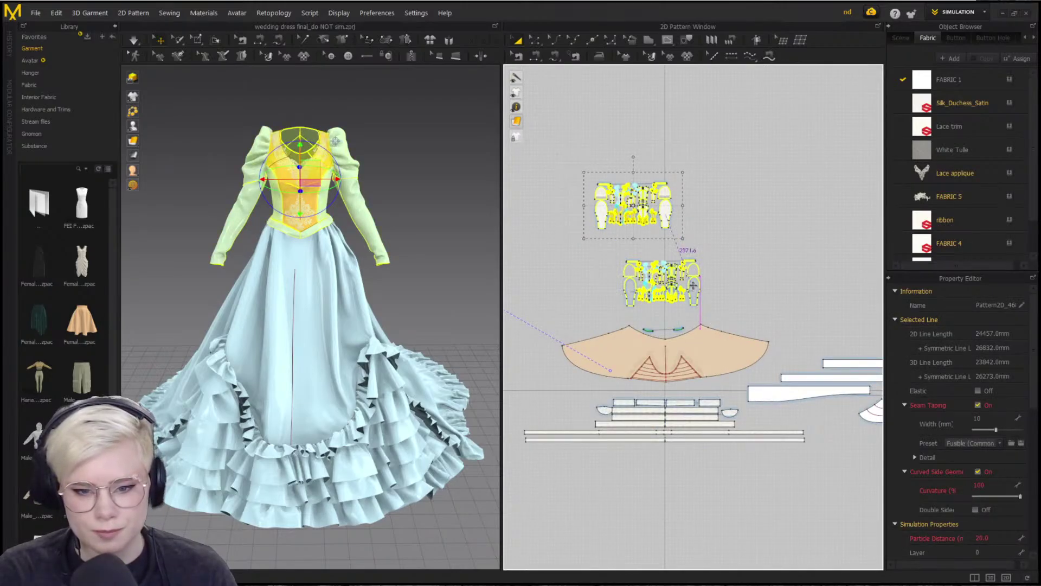
{"action": "left_click_drag", "start_coordinate": [693, 285], "coordinate": [693, 285]}
{"action": "middle_click_drag", "start_coordinate": [640, 283], "coordinate": [876, 245]}
{"action": "scroll", "coordinate": [868, 246], "scroll_direction": "down", "scroll_amount": 1}
Show the hidden White Tulle veil over the dress to inspect its drape, and hide it again
{"action": "left_click", "coordinate": [709, 191]}
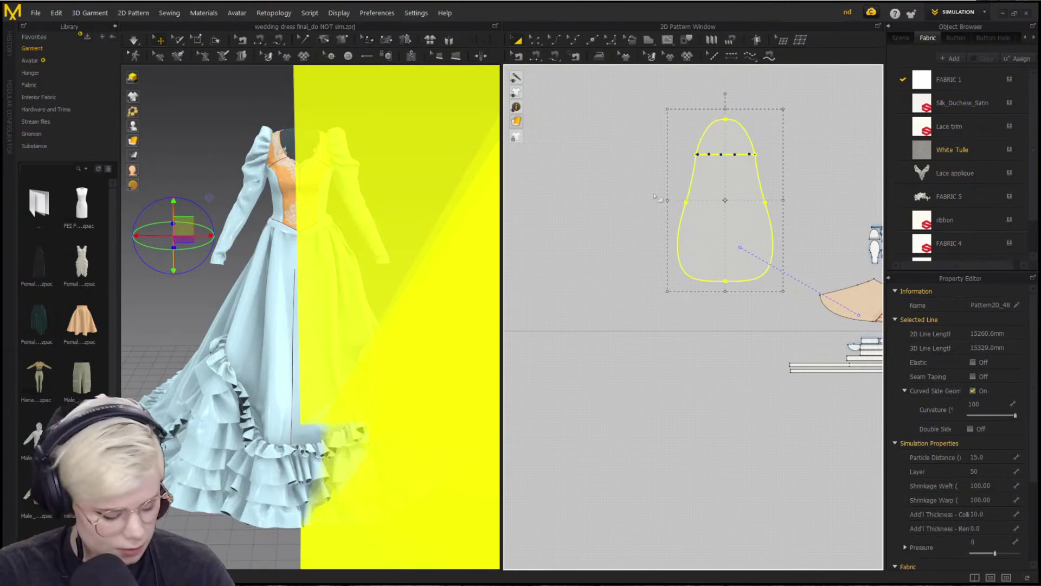
{"action": "key", "text": "ctrl+z"}
{"action": "scroll", "coordinate": [181, 314], "scroll_direction": "down", "scroll_amount": 3}
{"action": "middle_click_drag", "start_coordinate": [213, 214], "coordinate": [239, 262]}
{"action": "left_click", "coordinate": [239, 262]}
{"action": "scroll", "coordinate": [266, 310], "scroll_direction": "up", "scroll_amount": 1}
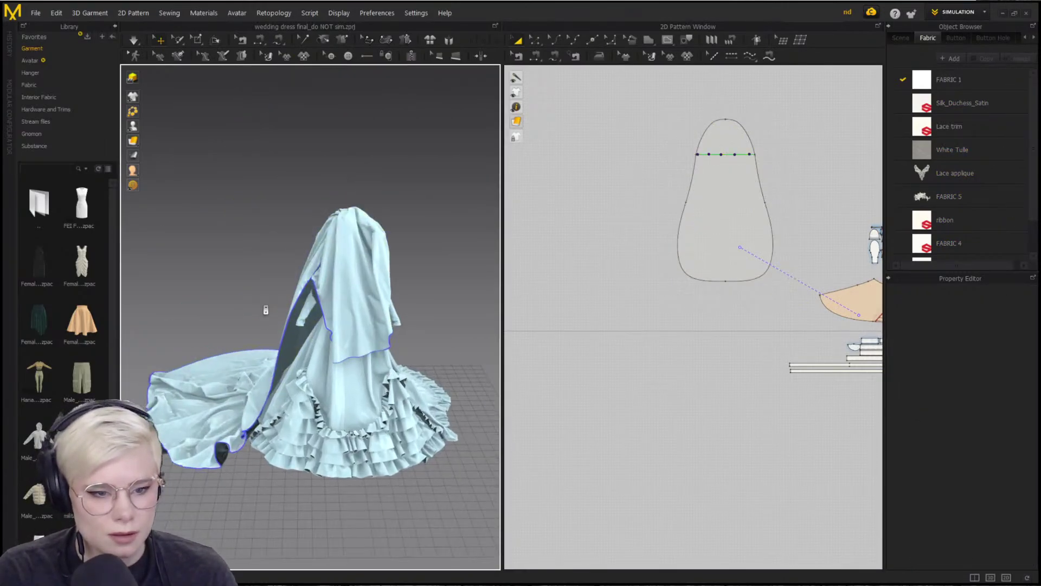
{"action": "scroll", "coordinate": [266, 310], "scroll_direction": "up", "scroll_amount": 2}
{"action": "left_click", "coordinate": [395, 237]}
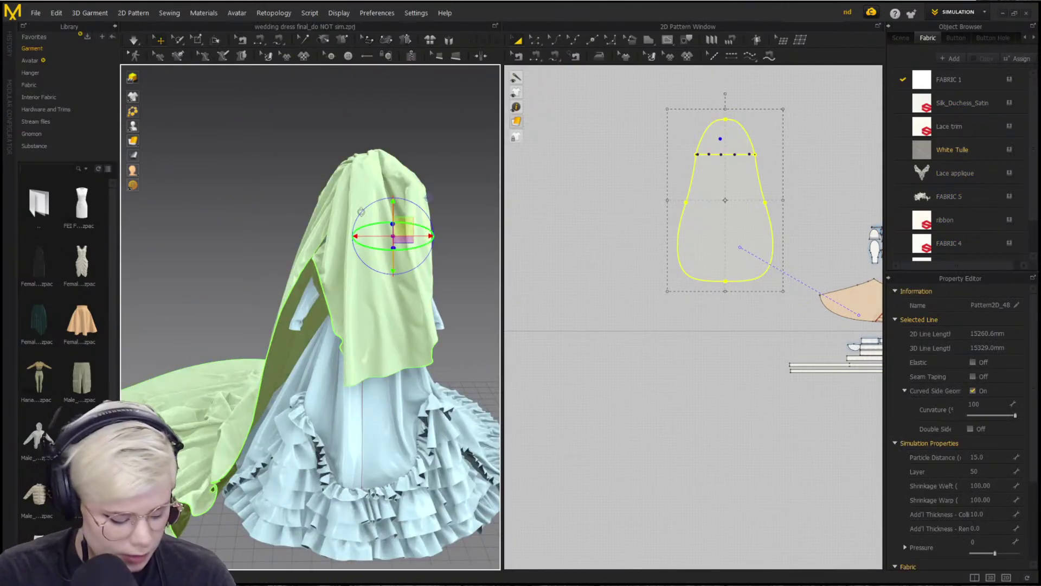
{"action": "key", "text": "shift+q"}
{"action": "key", "text": "shift+q"}
{"action": "key", "text": "shift+q"}
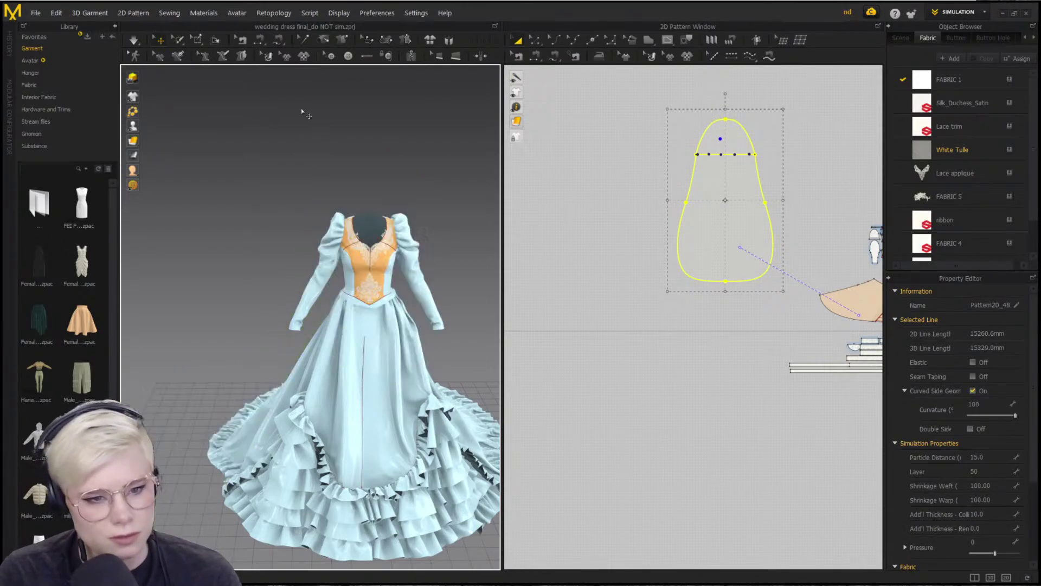
{"action": "key", "text": "shift+q"}
{"action": "key", "text": "shift+q"}
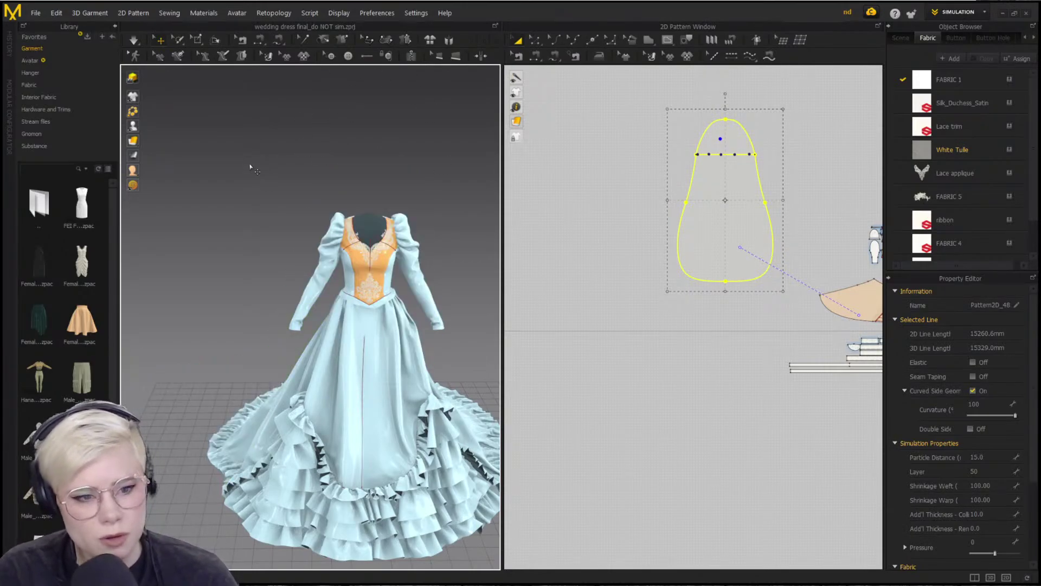
{"action": "right_click", "coordinate": [249, 165]}
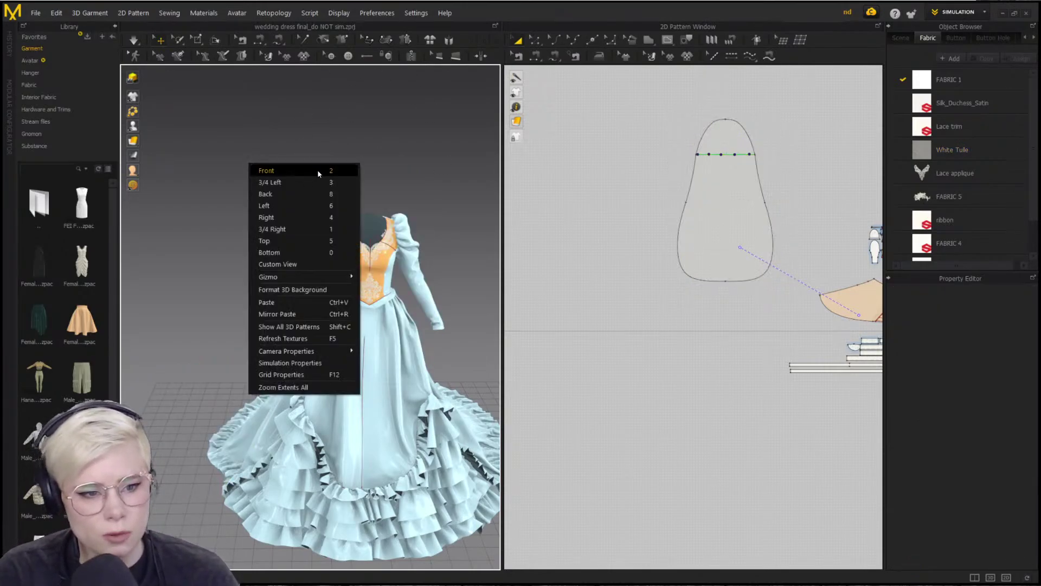
{"action": "left_click", "coordinate": [307, 290]}
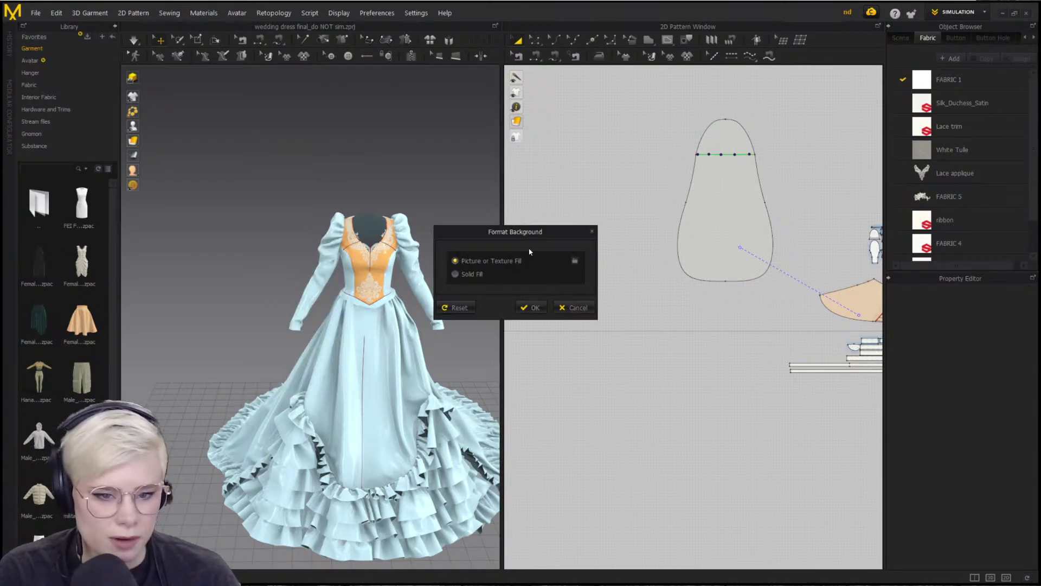
{"action": "left_click", "coordinate": [592, 232]}
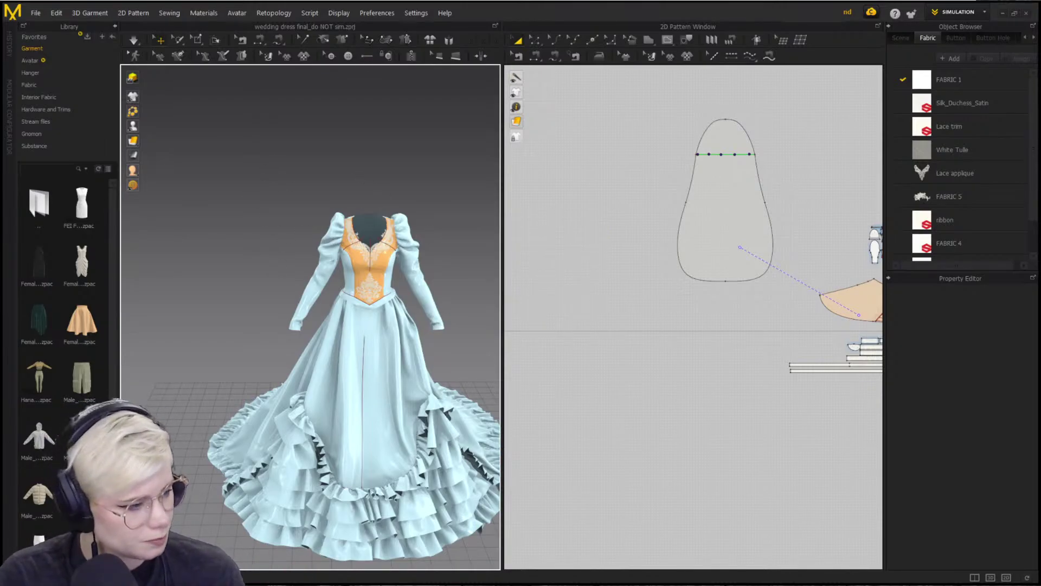
Hide the Silk_Duchess_Satin outer skirt and train to expose the underskirt from the back
{"action": "right_click_drag", "start_coordinate": [282, 257], "coordinate": [339, 282]}
{"action": "scroll", "coordinate": [342, 314], "scroll_direction": "up", "scroll_amount": 2}
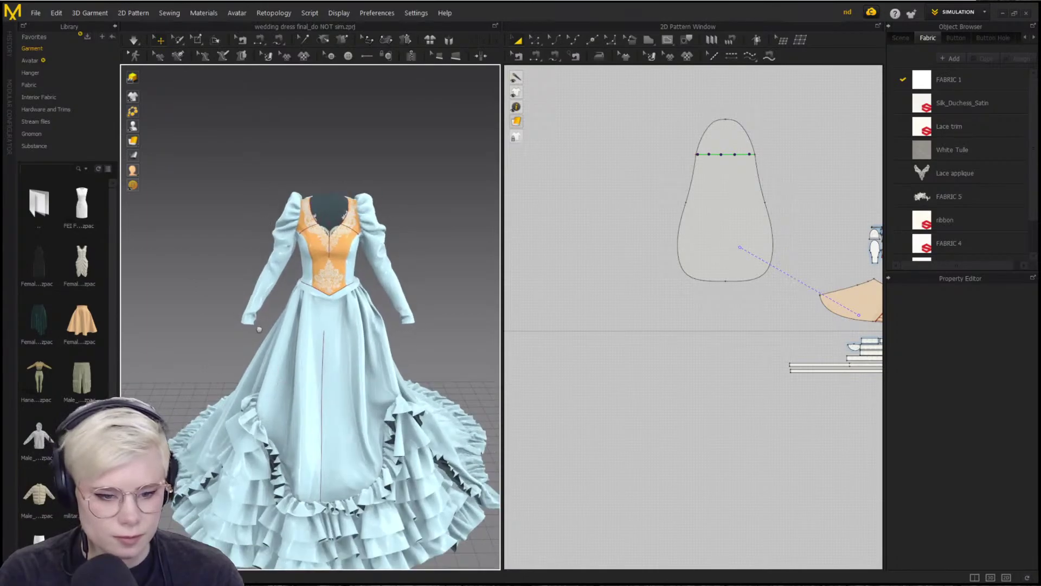
{"action": "middle_click_drag", "start_coordinate": [353, 418], "coordinate": [347, 331]}
{"action": "right_click_drag", "start_coordinate": [347, 331], "coordinate": [260, 433]}
{"action": "left_click", "coordinate": [354, 366]}
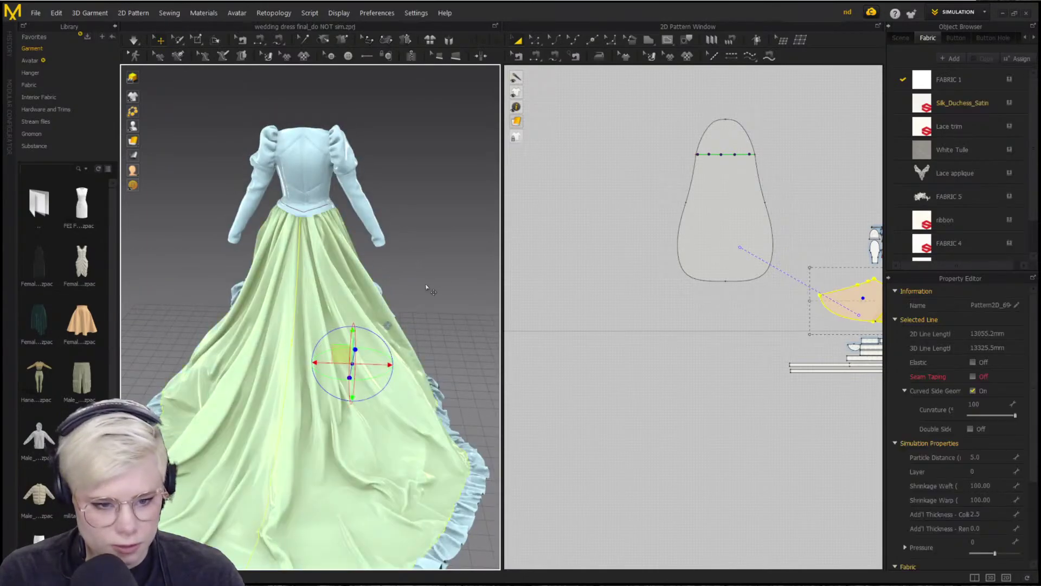
{"action": "left_click", "coordinate": [551, 283]}
{"action": "left_click", "coordinate": [354, 321]}
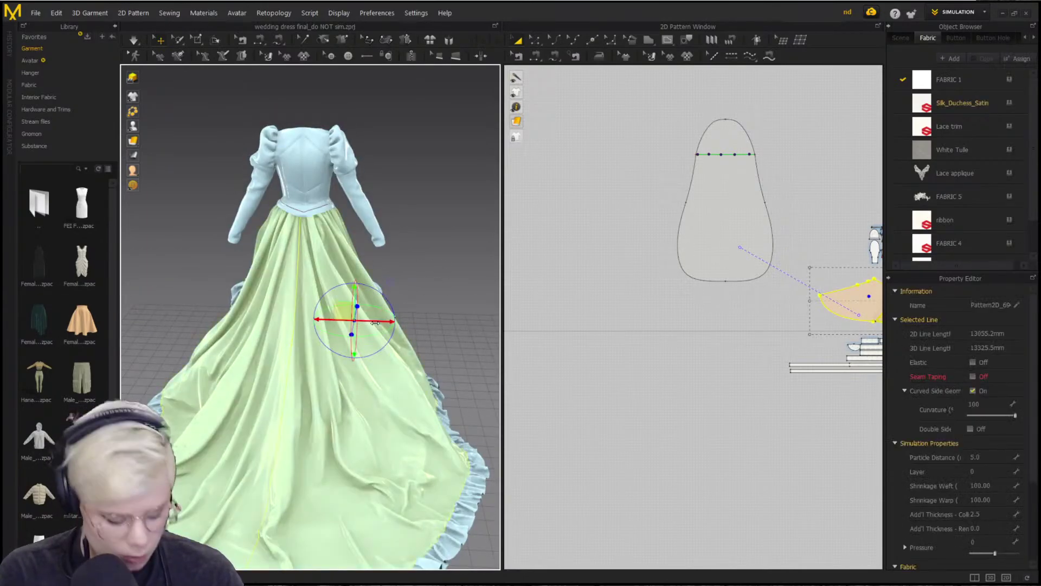
{"action": "key", "text": "shift+q"}
{"action": "right_click_drag", "start_coordinate": [360, 373], "coordinate": [193, 242]}
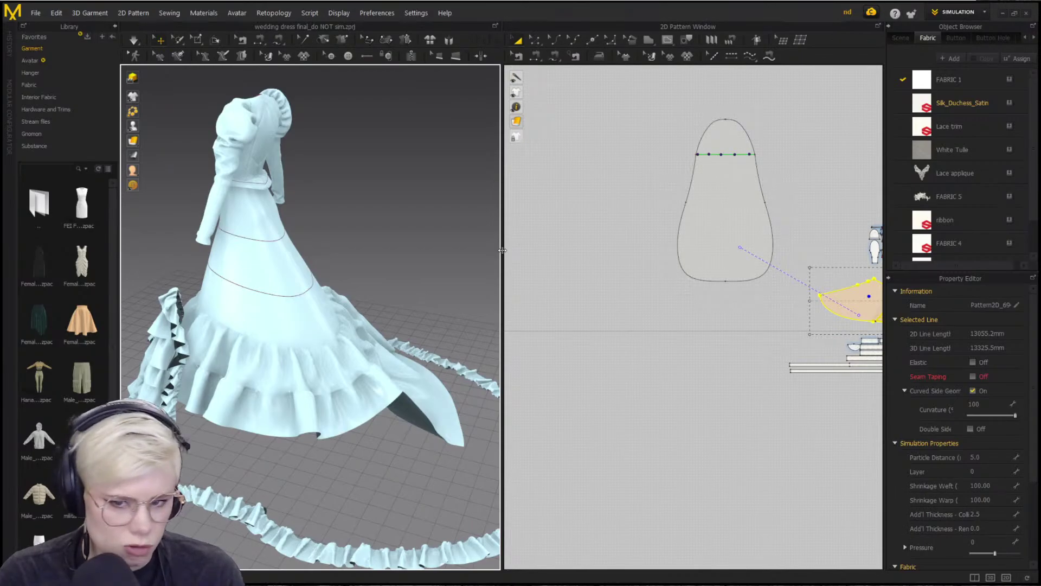
Toggle the outer skirt's visibility to compare the draped train with the supporting underskirt from the side and back
{"action": "scroll", "coordinate": [785, 332], "scroll_direction": "down", "scroll_amount": 1}
{"action": "middle_click_drag", "start_coordinate": [785, 332], "coordinate": [633, 362]}
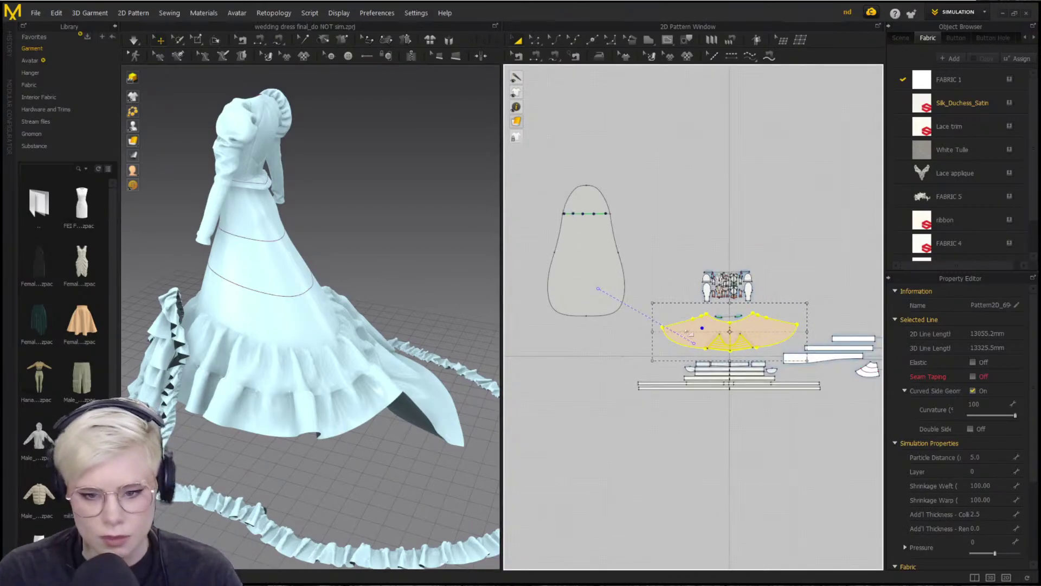
{"action": "scroll", "coordinate": [685, 332], "scroll_direction": "up", "scroll_amount": 3}
{"action": "key", "text": "shift+q"}
{"action": "key", "text": "shift+q"}
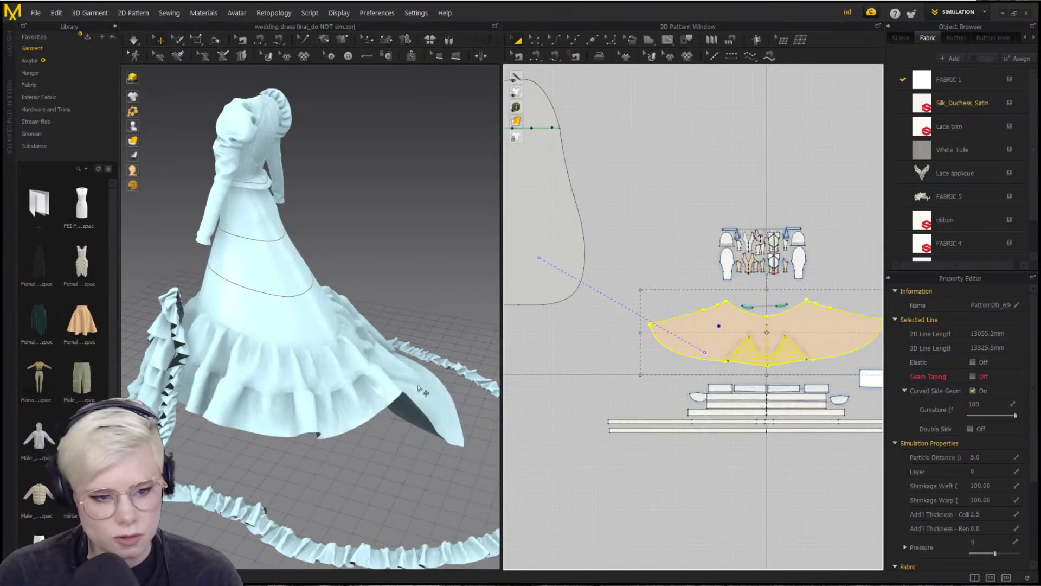
{"action": "right_click_drag", "start_coordinate": [356, 414], "coordinate": [383, 338]}
{"action": "key", "text": "shift+q"}
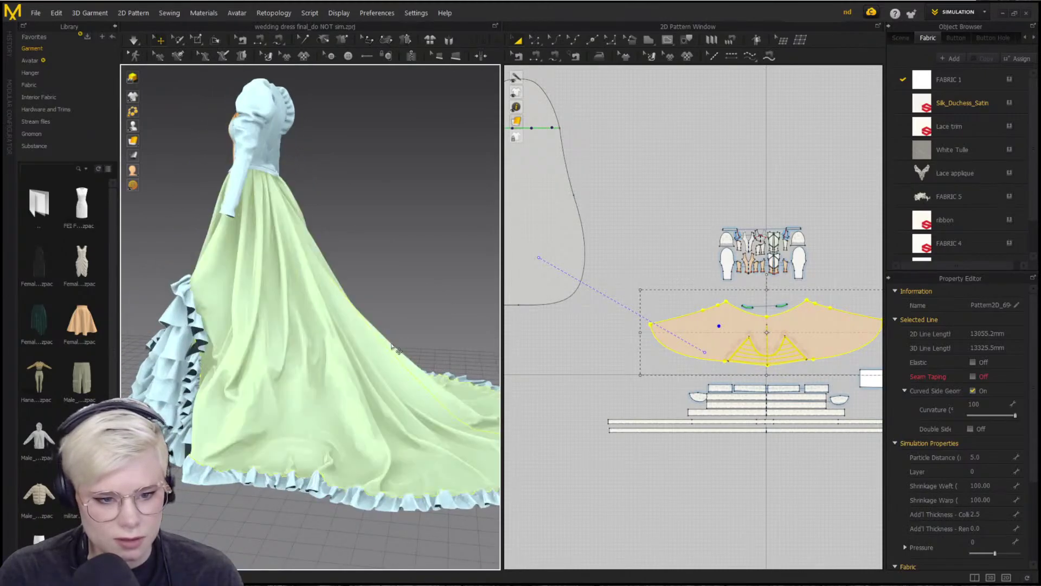
{"action": "mouse_move", "coordinate": [343, 295]}
{"action": "right_mouse_down"}
{"action": "mouse_move", "coordinate": [298, 306]}
{"action": "mouse_move", "coordinate": [353, 317]}
{"action": "mouse_move", "coordinate": [394, 306]}
{"action": "mouse_move", "coordinate": [332, 309]}
{"action": "right_mouse_up"}
{"action": "key", "text": "shift+q"}
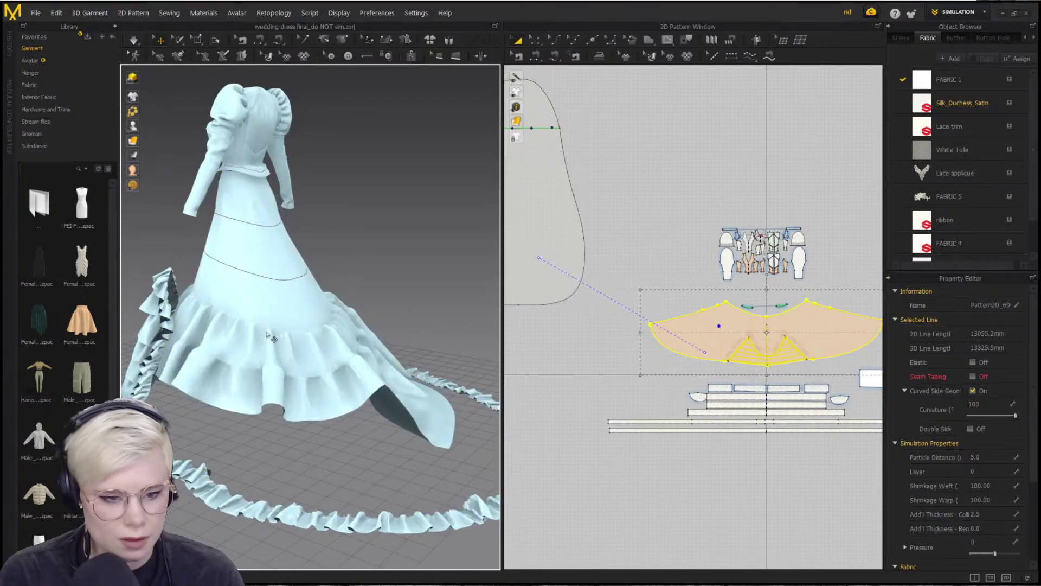
{"action": "mouse_move", "coordinate": [271, 336]}
{"action": "right_mouse_down"}
{"action": "mouse_move", "coordinate": [190, 335]}
{"action": "mouse_move", "coordinate": [246, 241]}
{"action": "mouse_move", "coordinate": [277, 354]}
{"action": "mouse_move", "coordinate": [254, 342]}
{"action": "mouse_move", "coordinate": [281, 335]}
{"action": "right_mouse_up"}
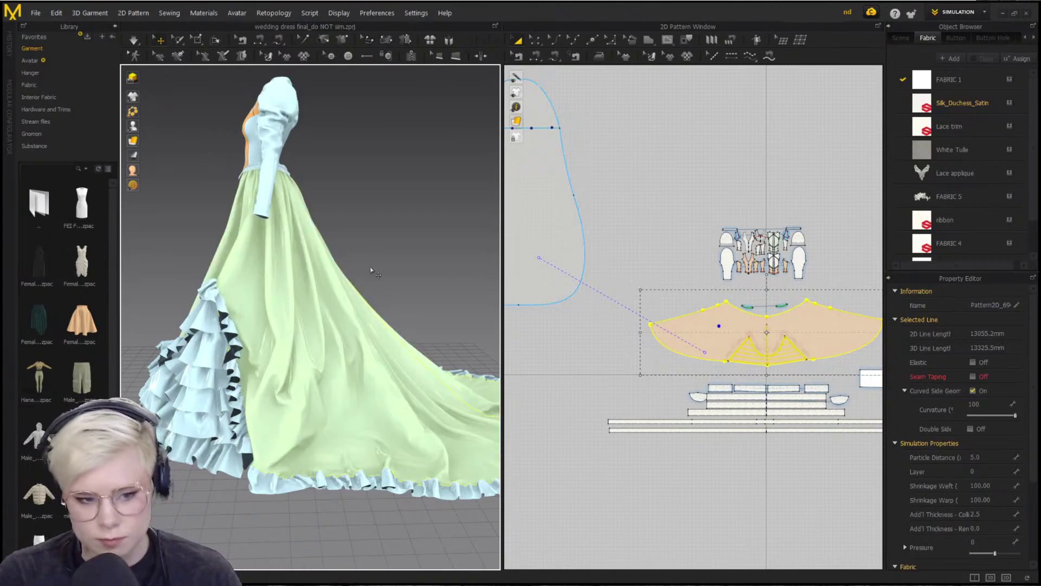
Hide the outer skirt again and clear the selection, keeping the underskirt and detached hem ruffle in view
{"action": "right_click_drag", "start_coordinate": [403, 239], "coordinate": [337, 307]}
{"action": "key", "text": "shift+q"}
{"action": "right_click_drag", "start_coordinate": [371, 387], "coordinate": [319, 411]}
{"action": "left_click", "coordinate": [319, 412]}
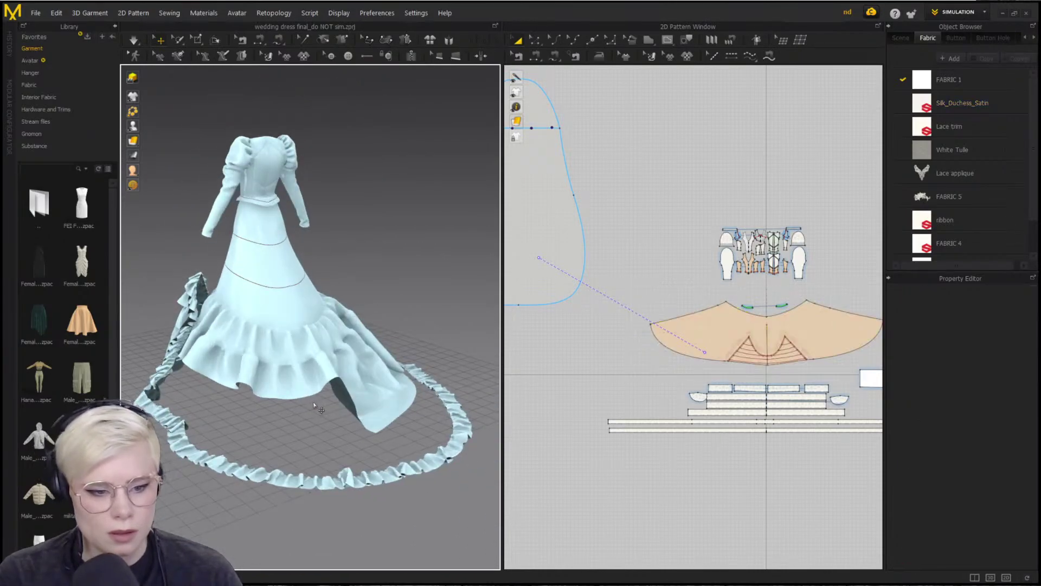
Select the underskirt's long curved bottom panel in the 2D pattern layout
{"action": "scroll", "coordinate": [513, 417], "scroll_direction": "down", "scroll_amount": 5}
{"action": "scroll", "coordinate": [724, 364], "scroll_direction": "up", "scroll_amount": 2}
{"action": "middle_click_drag", "start_coordinate": [724, 363], "coordinate": [638, 358]}
{"action": "scroll", "coordinate": [632, 390], "scroll_direction": "up", "scroll_amount": 7}
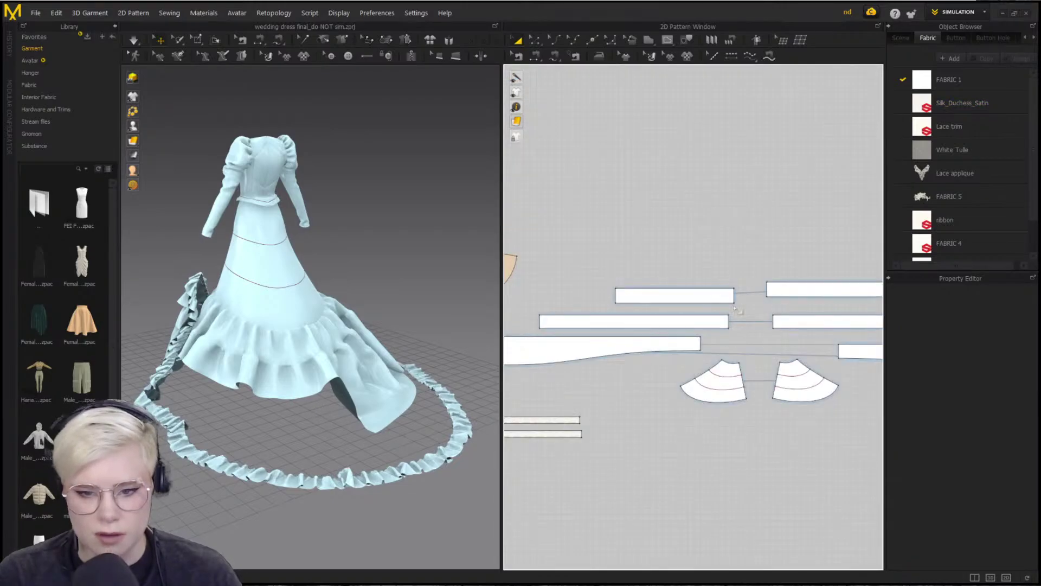
{"action": "middle_click_drag", "start_coordinate": [685, 334], "coordinate": [634, 278]}
{"action": "left_click", "coordinate": [633, 278]}
{"action": "left_click", "coordinate": [831, 299]}
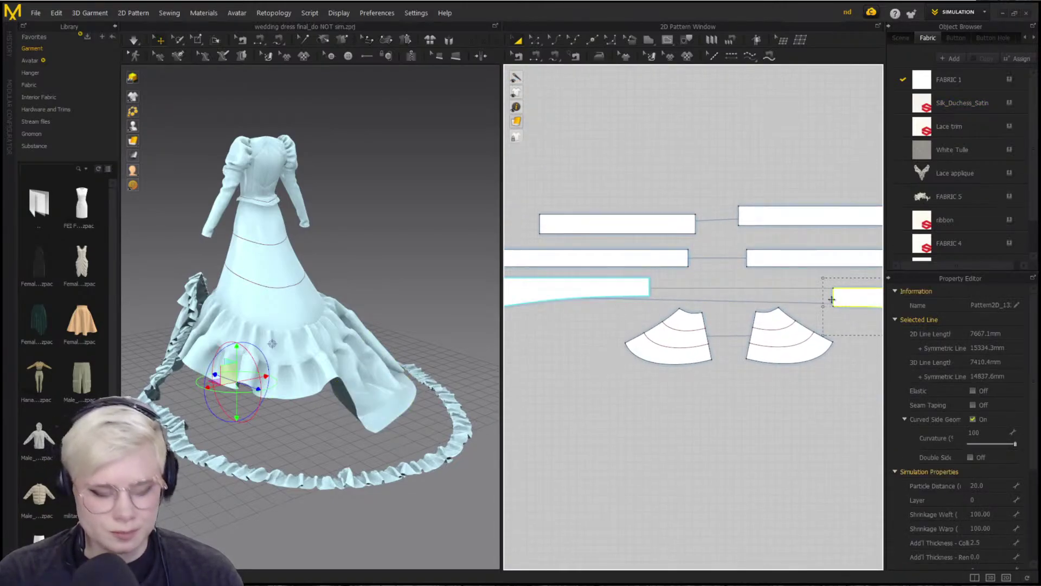
{"action": "middle_click_drag", "start_coordinate": [691, 160], "coordinate": [584, 160]}
{"action": "left_click", "coordinate": [737, 96]}
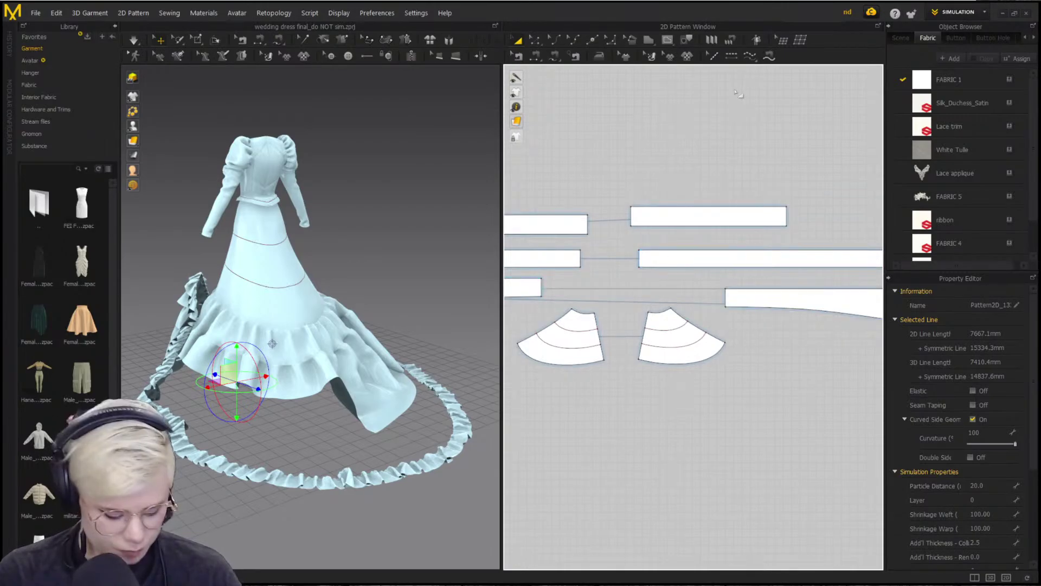
{"action": "left_click", "coordinate": [815, 294]}
Inspect the selected underskirt panel beneath the hem ruffles in 3D, hiding it briefly to compare the tiers and showing it again
{"action": "right_click_drag", "start_coordinate": [209, 431], "coordinate": [425, 262]}
{"action": "scroll", "coordinate": [425, 262], "scroll_direction": "up", "scroll_amount": 5}
{"action": "right_click_drag", "start_coordinate": [412, 325], "coordinate": [316, 418]}
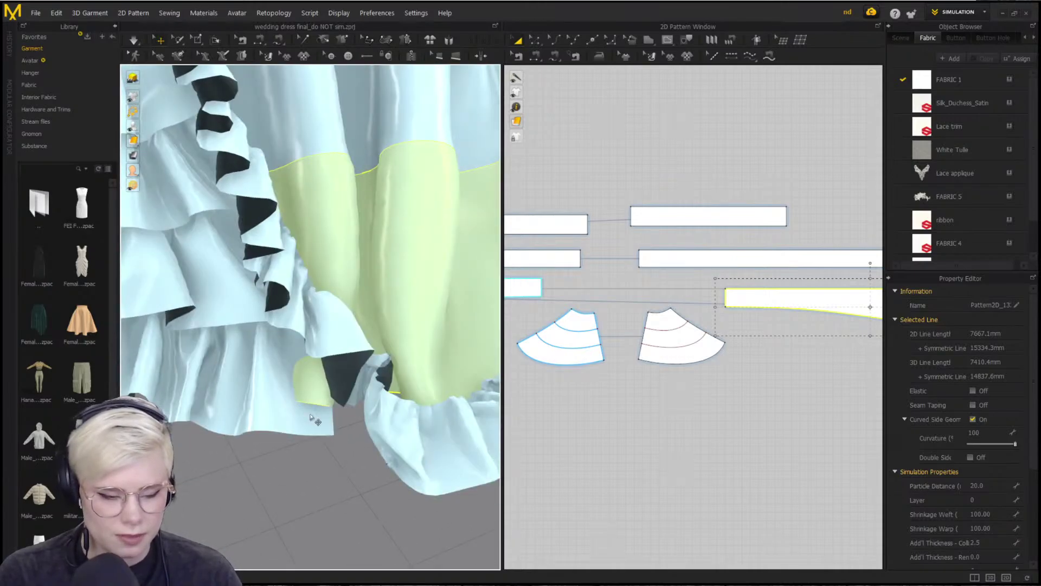
{"action": "scroll", "coordinate": [318, 412], "scroll_direction": "up", "scroll_amount": 3}
{"action": "scroll", "coordinate": [317, 413], "scroll_direction": "up", "scroll_amount": 5}
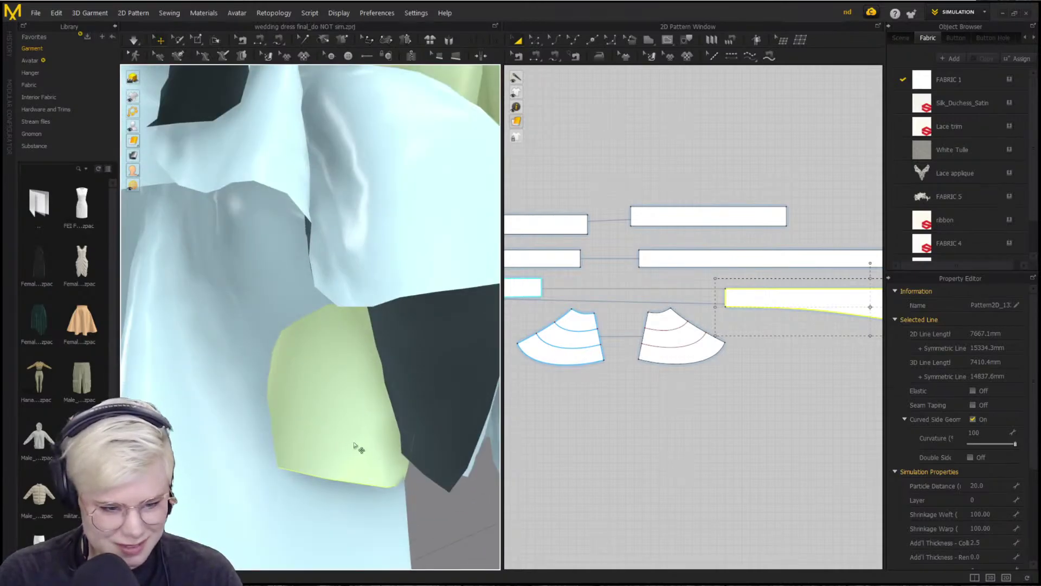
{"action": "scroll", "coordinate": [297, 488], "scroll_direction": "down", "scroll_amount": 8}
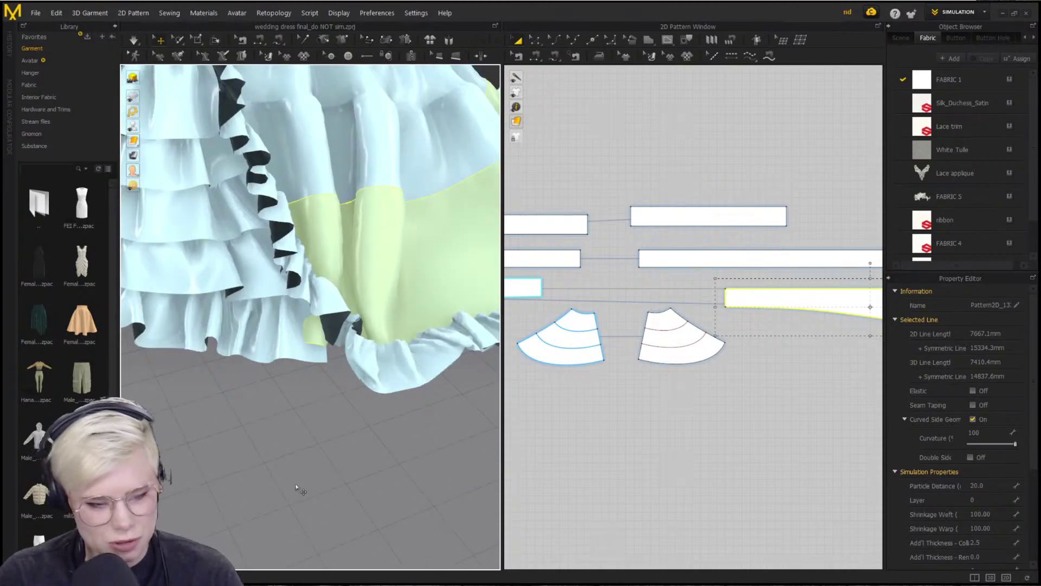
{"action": "key", "text": "shift+q"}
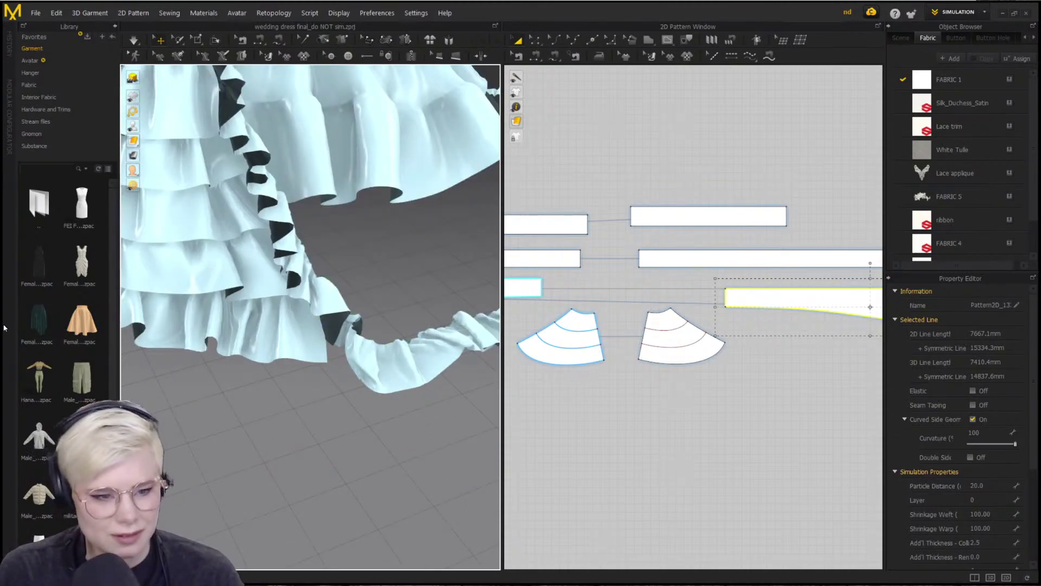
{"action": "right_click_drag", "start_coordinate": [360, 318], "coordinate": [304, 271]}
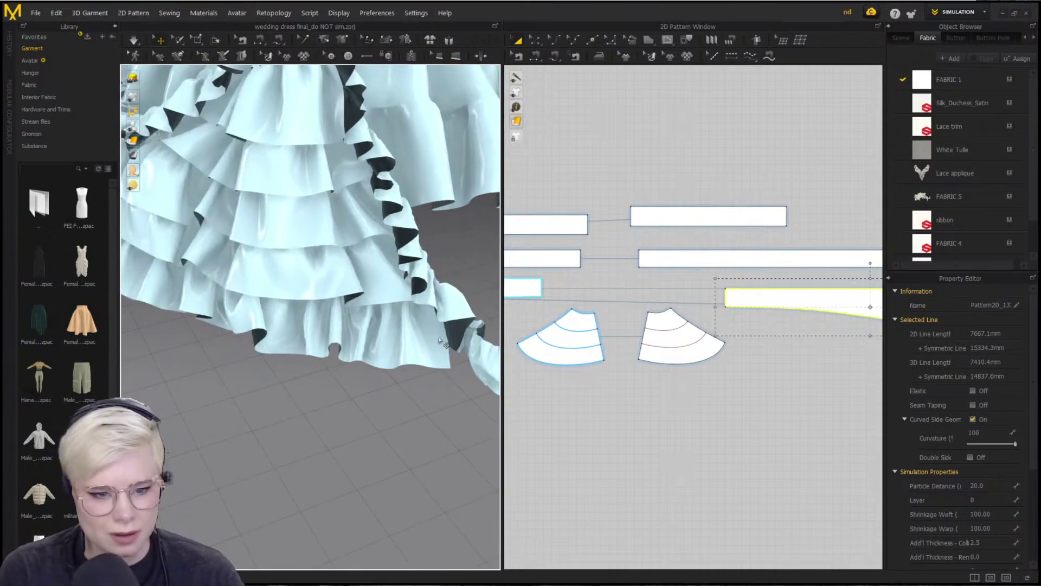
{"action": "right_click_drag", "start_coordinate": [439, 340], "coordinate": [236, 342]}
{"action": "key", "text": "shift+q"}
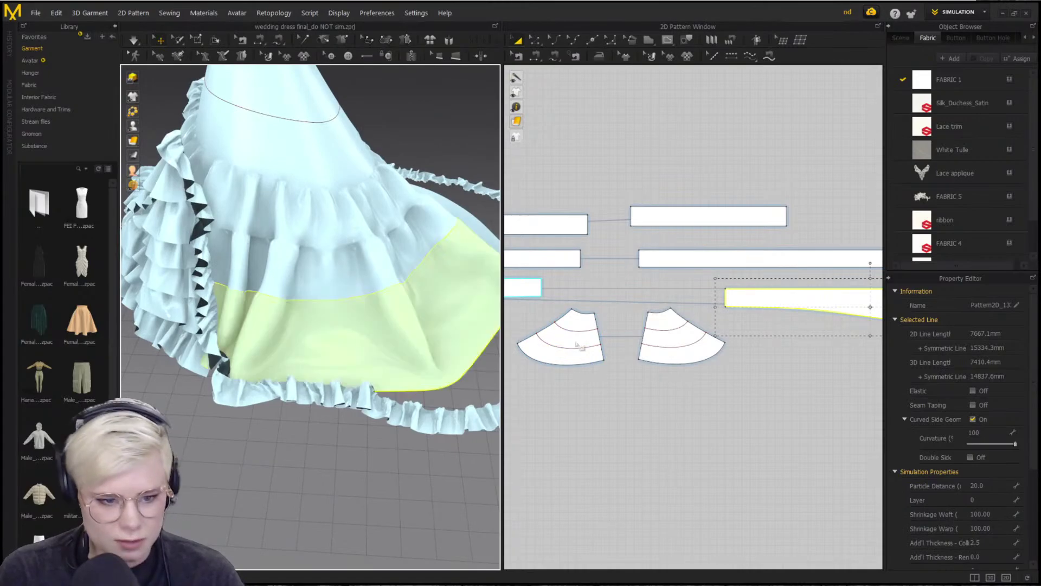
Hide the underskirt's curved bottom panel again after inspecting its join with the hem ruffle, keeping the upper underskirt and tiered ruffles shown
{"action": "right_click_drag", "start_coordinate": [266, 287], "coordinate": [288, 283]}
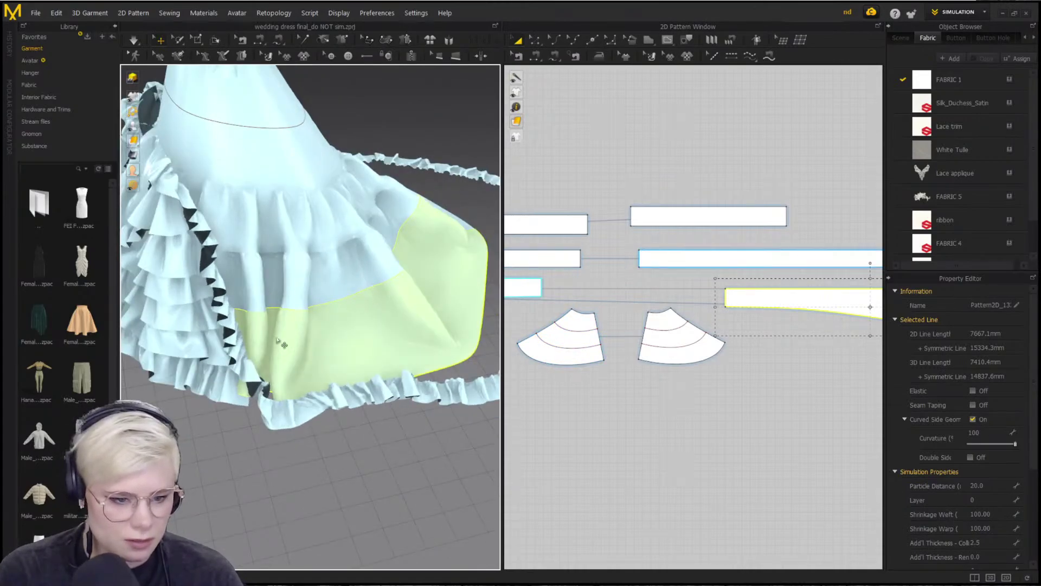
{"action": "right_click_drag", "start_coordinate": [271, 370], "coordinate": [295, 352]}
{"action": "scroll", "coordinate": [266, 292], "scroll_direction": "up", "scroll_amount": 5}
{"action": "right_click_drag", "start_coordinate": [263, 244], "coordinate": [450, 379]}
{"action": "scroll", "coordinate": [374, 376], "scroll_direction": "up", "scroll_amount": 5}
{"action": "key", "text": "shift+q"}
{"action": "scroll", "coordinate": [316, 376], "scroll_direction": "down", "scroll_amount": 10}
{"action": "scroll", "coordinate": [324, 494], "scroll_direction": "down", "scroll_amount": 3}
{"action": "scroll", "coordinate": [454, 373], "scroll_direction": "up", "scroll_amount": 5}
{"action": "scroll", "coordinate": [370, 417], "scroll_direction": "down", "scroll_amount": 5}
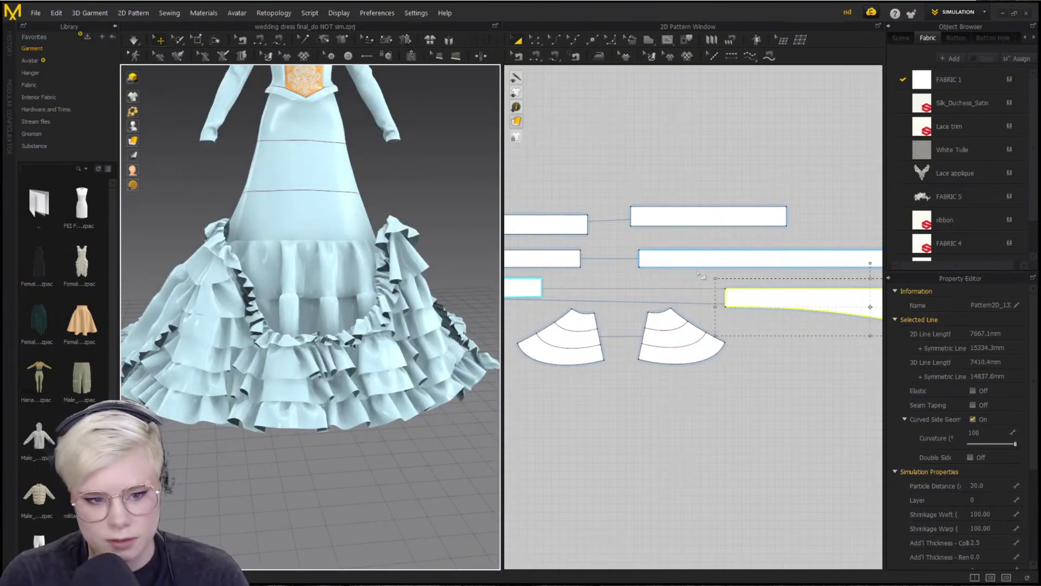
{"action": "scroll", "coordinate": [347, 359], "scroll_direction": "down", "scroll_amount": 3}
{"action": "scroll", "coordinate": [709, 187], "scroll_direction": "down", "scroll_amount": 5}
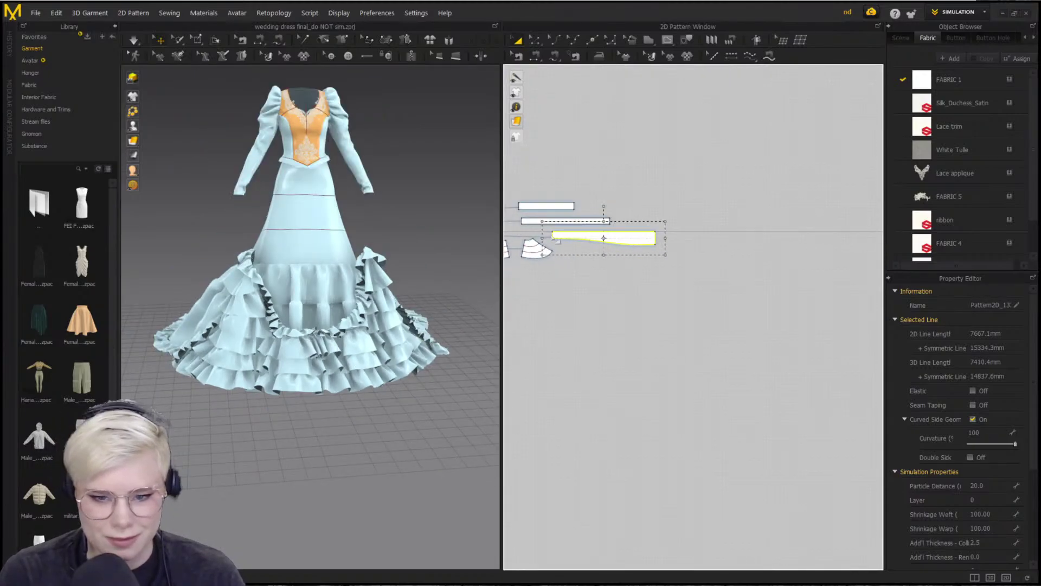
Show the large Silk_Duchess_Satin outer skirt again, clear the selection and inspect its front drape
{"action": "scroll", "coordinate": [741, 297], "scroll_direction": "up", "scroll_amount": 6}
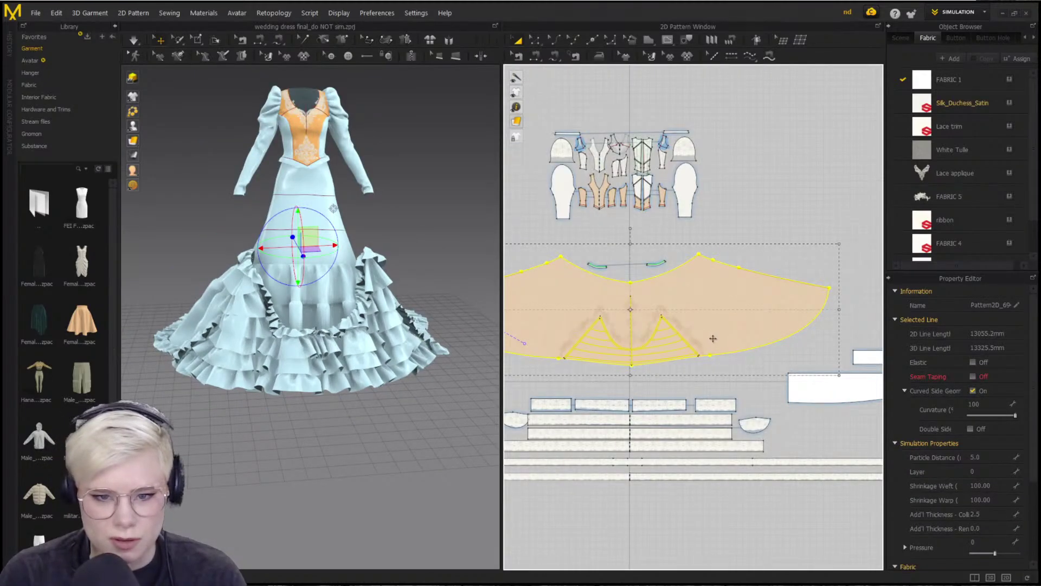
{"action": "left_click", "coordinate": [417, 247]}
{"action": "scroll", "coordinate": [417, 247], "scroll_direction": "up", "scroll_amount": 5}
{"action": "middle_click_drag", "start_coordinate": [443, 376], "coordinate": [451, 466]}
{"action": "scroll", "coordinate": [418, 325], "scroll_direction": "up", "scroll_amount": 3}
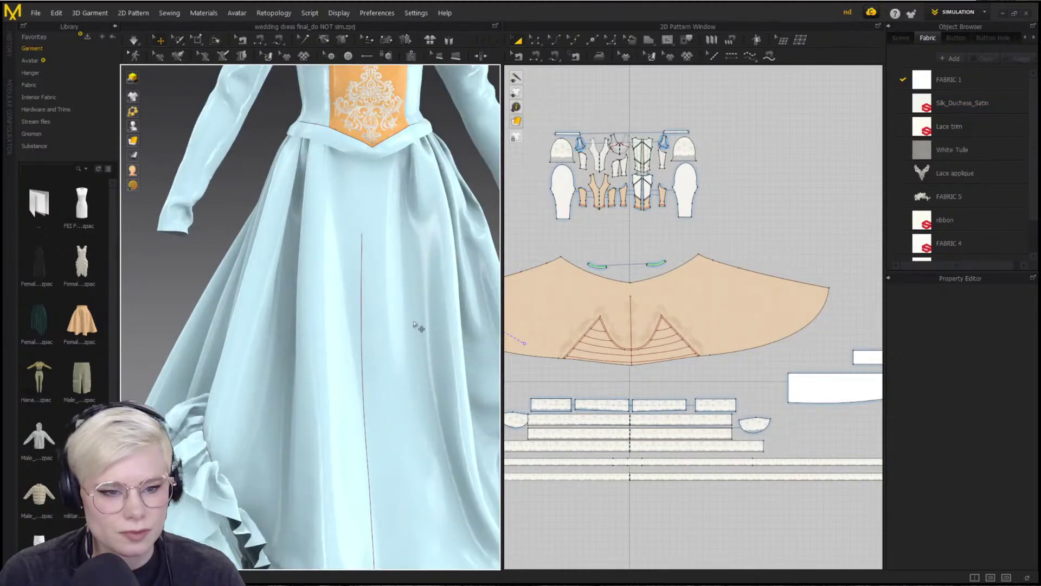
{"action": "right_click_drag", "start_coordinate": [388, 386], "coordinate": [347, 370]}
{"action": "right_click", "coordinate": [347, 371]}
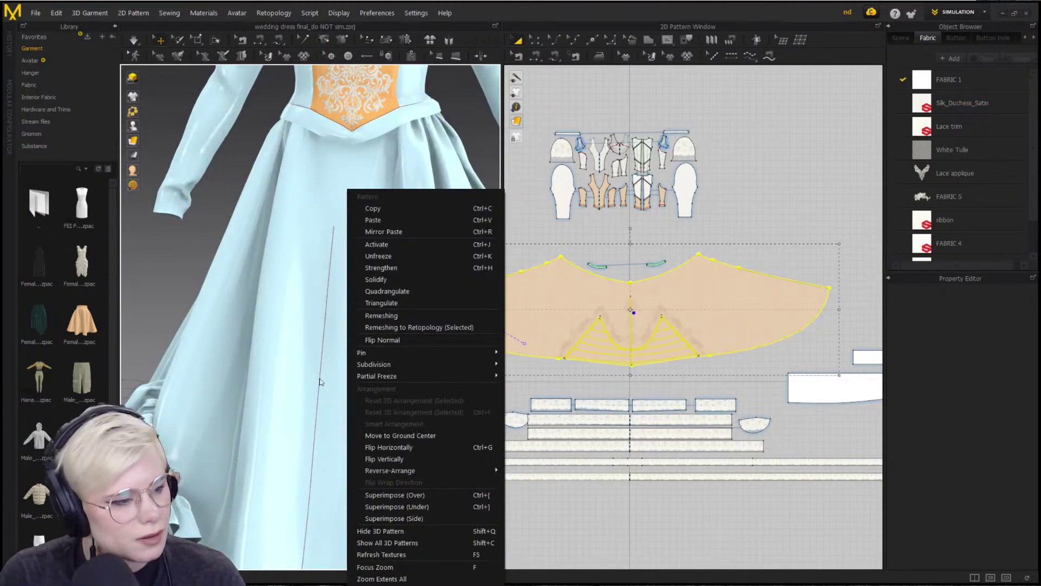
{"action": "left_click", "coordinate": [142, 330]}
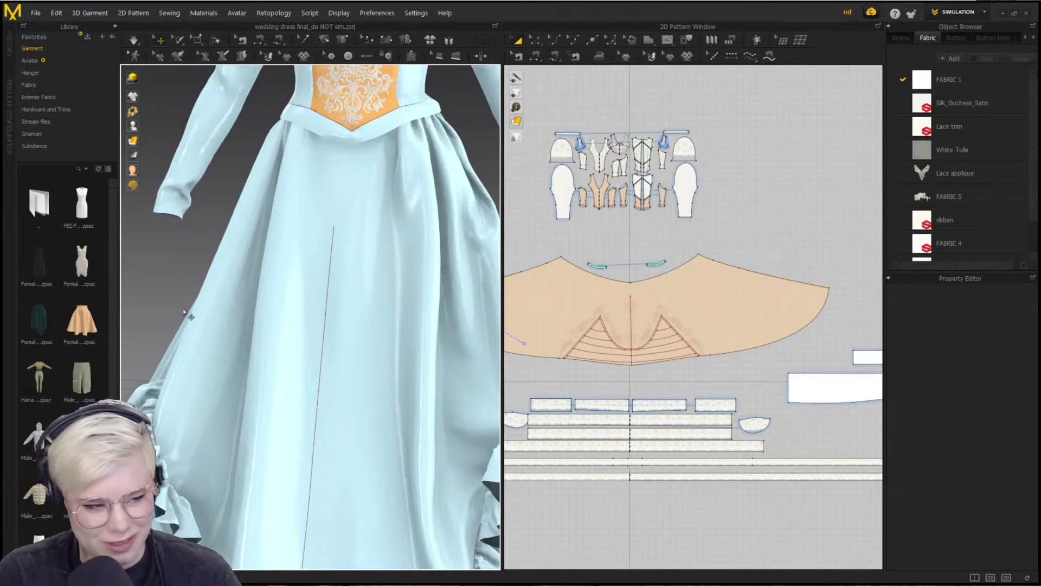
Unfreeze the Silk_Duchess_Satin outer skirt and clear the selection so its fabric shows in the 3D view
{"action": "scroll", "coordinate": [148, 314], "scroll_direction": "down", "scroll_amount": 5}
{"action": "scroll", "coordinate": [147, 315], "scroll_direction": "down", "scroll_amount": 3}
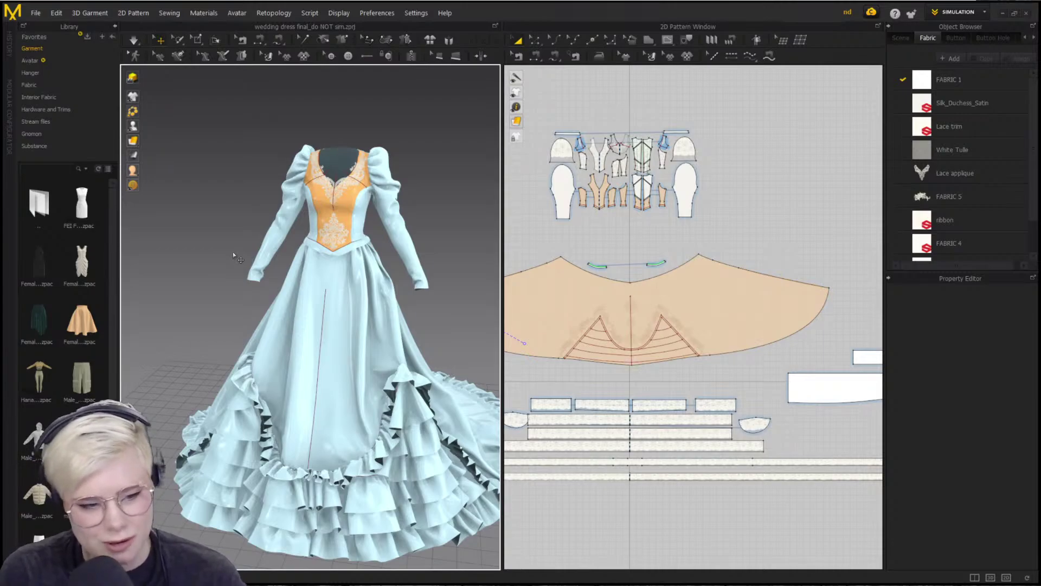
{"action": "right_click_drag", "start_coordinate": [233, 254], "coordinate": [295, 261]}
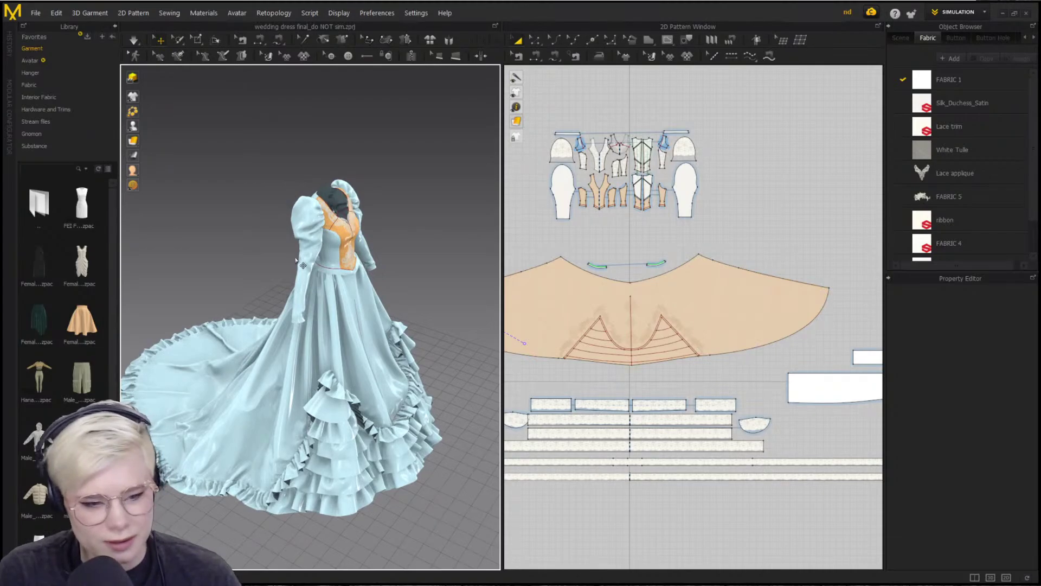
{"action": "right_click_drag", "start_coordinate": [218, 242], "coordinate": [197, 249]}
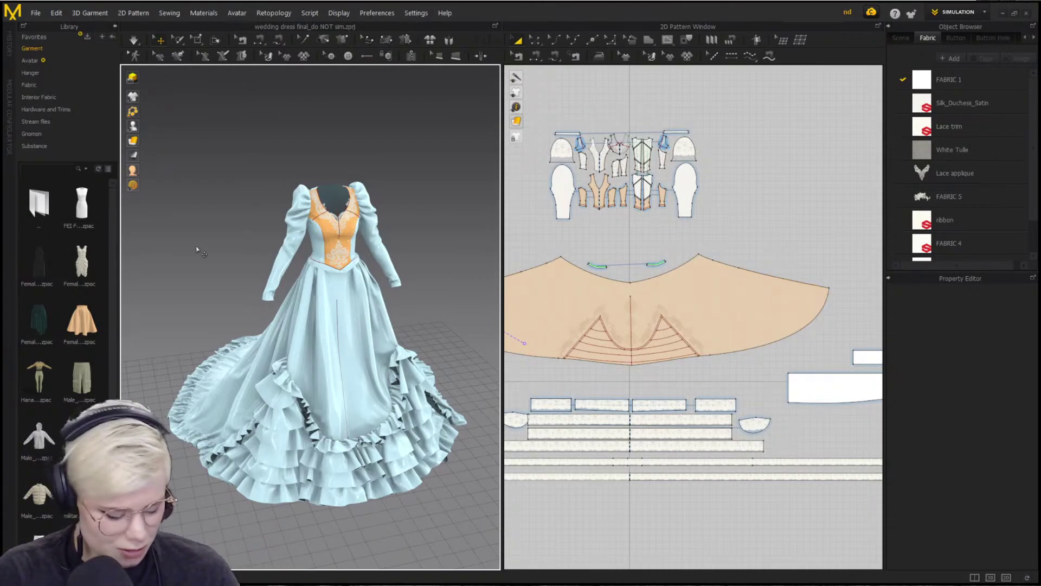
{"action": "scroll", "coordinate": [349, 349], "scroll_direction": "up", "scroll_amount": 10}
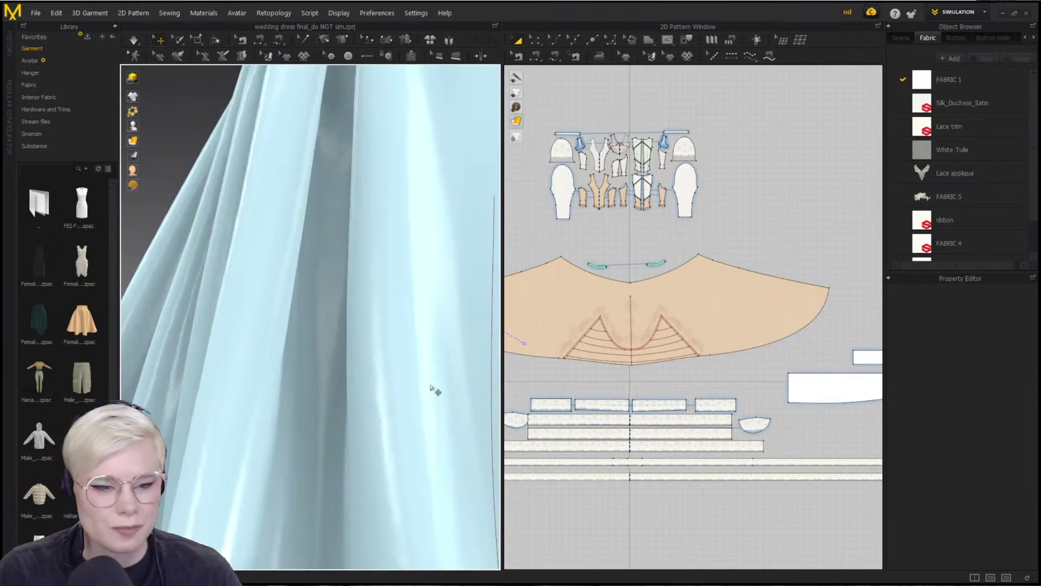
{"action": "left_click", "coordinate": [385, 314]}
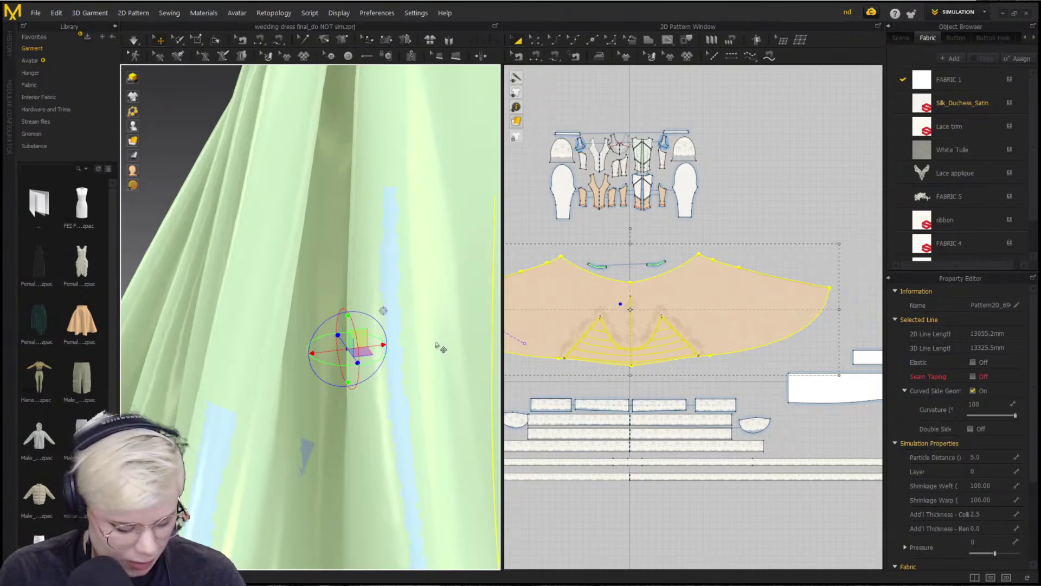
{"action": "right_click", "coordinate": [426, 250]}
{"action": "left_click", "coordinate": [482, 256]}
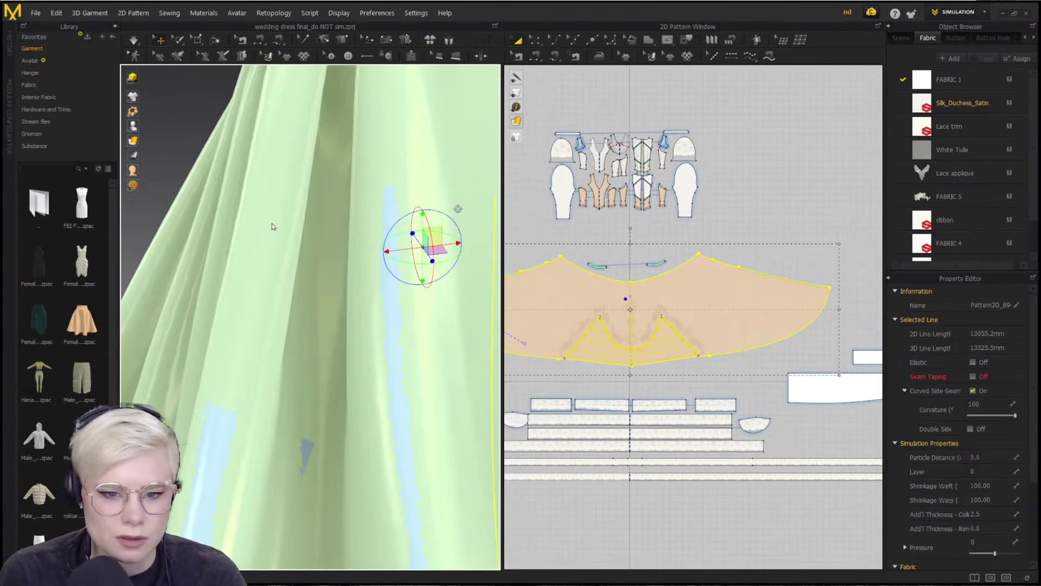
{"action": "left_click", "coordinate": [173, 182]}
Examine the satin weave on the skirt folds up close, and compare it with the whole gown from the side
{"action": "scroll", "coordinate": [256, 241], "scroll_direction": "up", "scroll_amount": 5}
{"action": "middle_click_drag", "start_coordinate": [263, 258], "coordinate": [360, 309]}
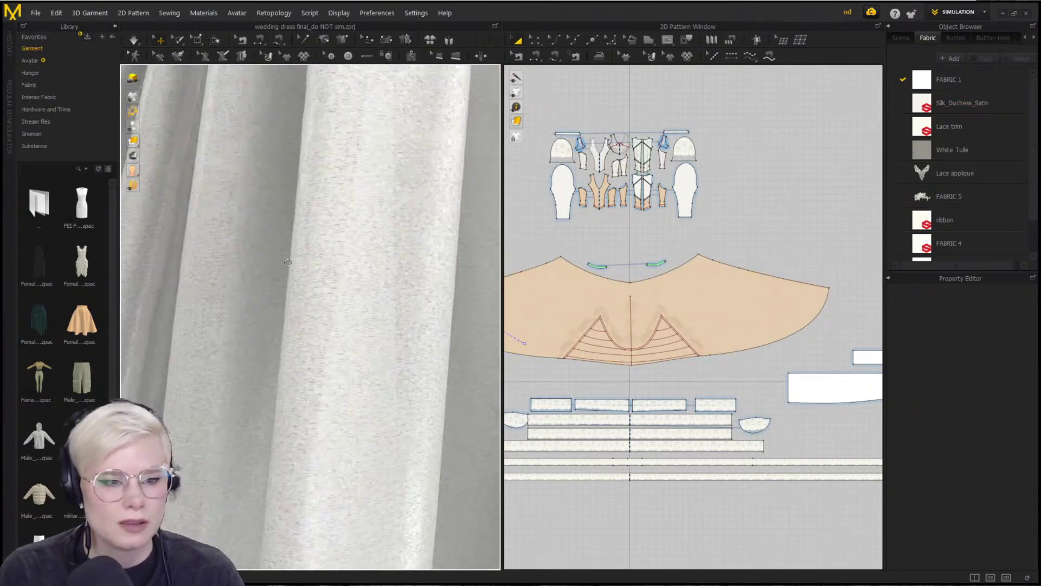
{"action": "scroll", "coordinate": [360, 309], "scroll_direction": "down", "scroll_amount": 4}
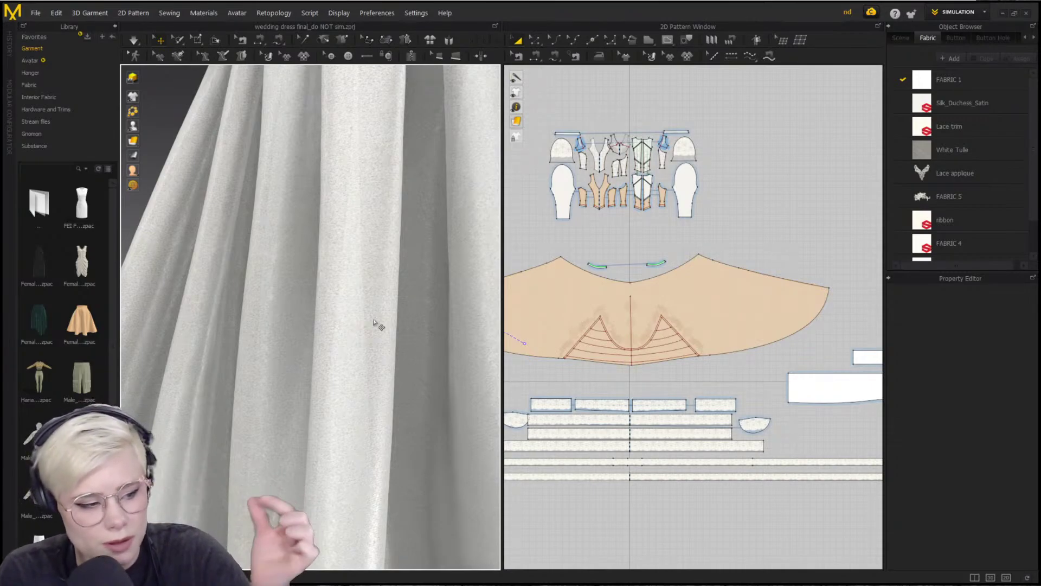
{"action": "scroll", "coordinate": [287, 378], "scroll_direction": "down", "scroll_amount": 10}
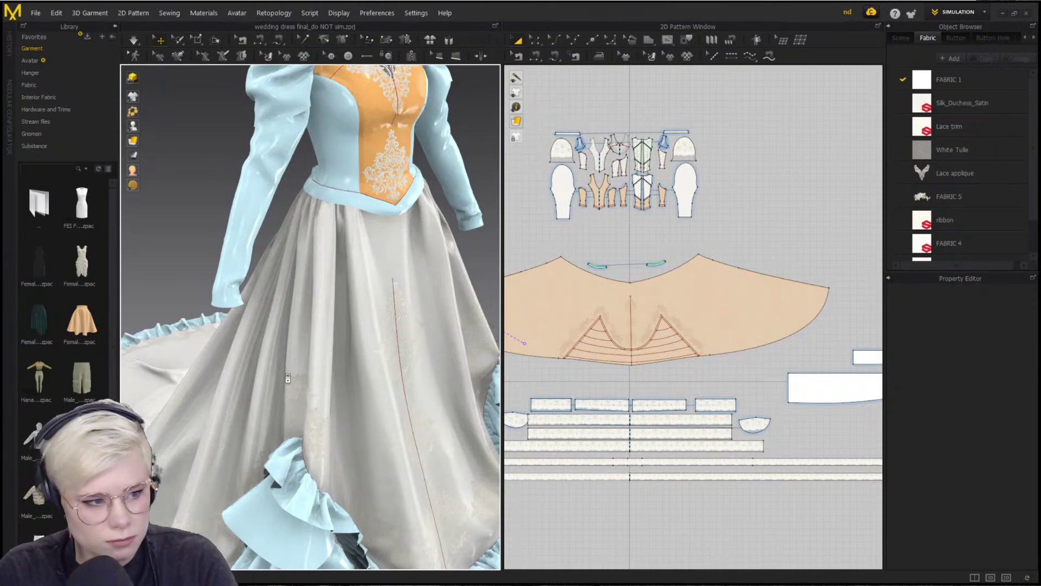
{"action": "scroll", "coordinate": [287, 378], "scroll_direction": "down", "scroll_amount": 10}
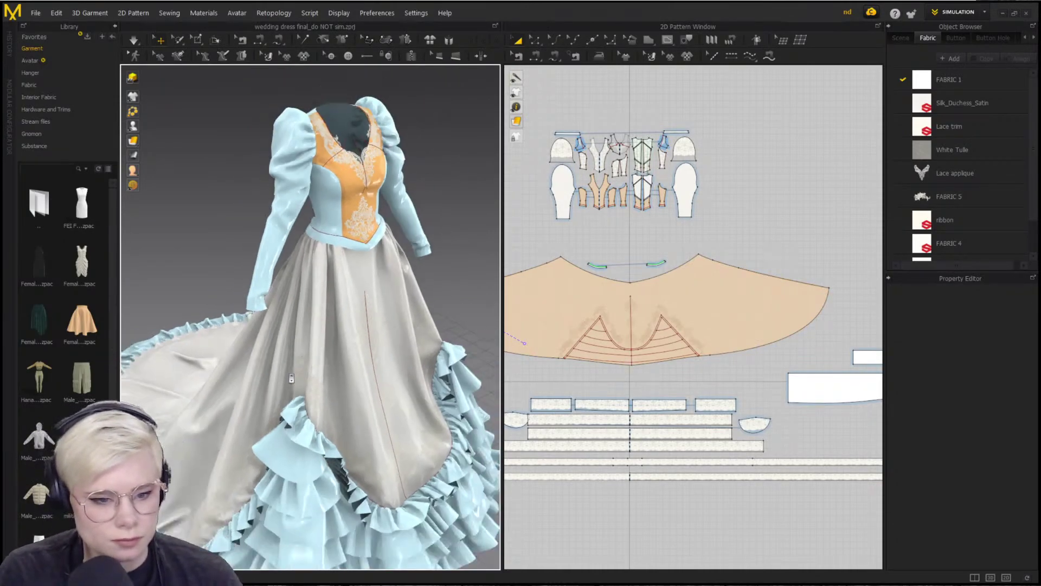
{"action": "right_click", "coordinate": [229, 379]}
{"action": "left_click", "coordinate": [264, 207]}
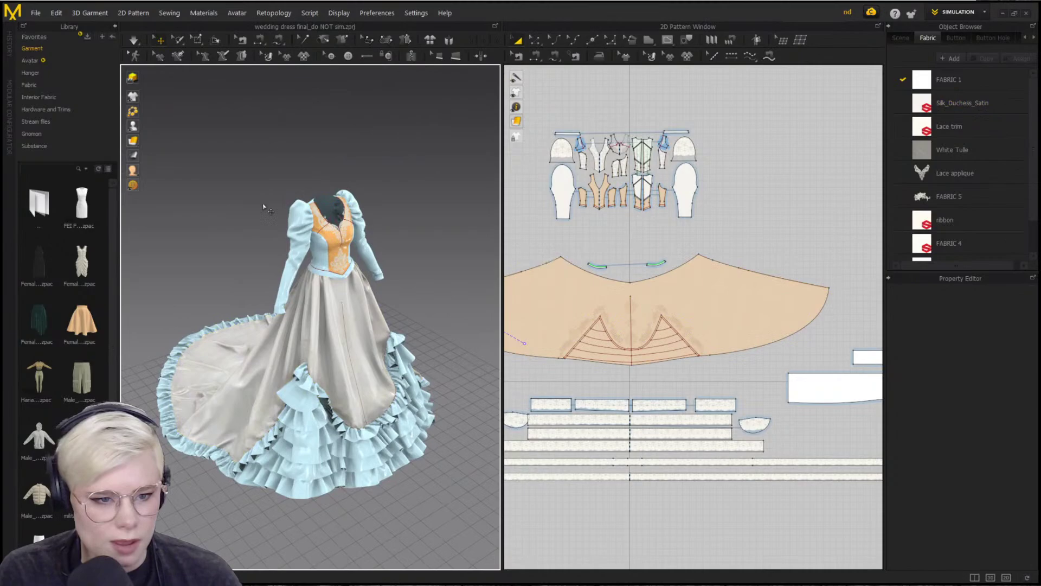
{"action": "left_click", "coordinate": [331, 200]}
{"action": "left_click", "coordinate": [232, 217]}
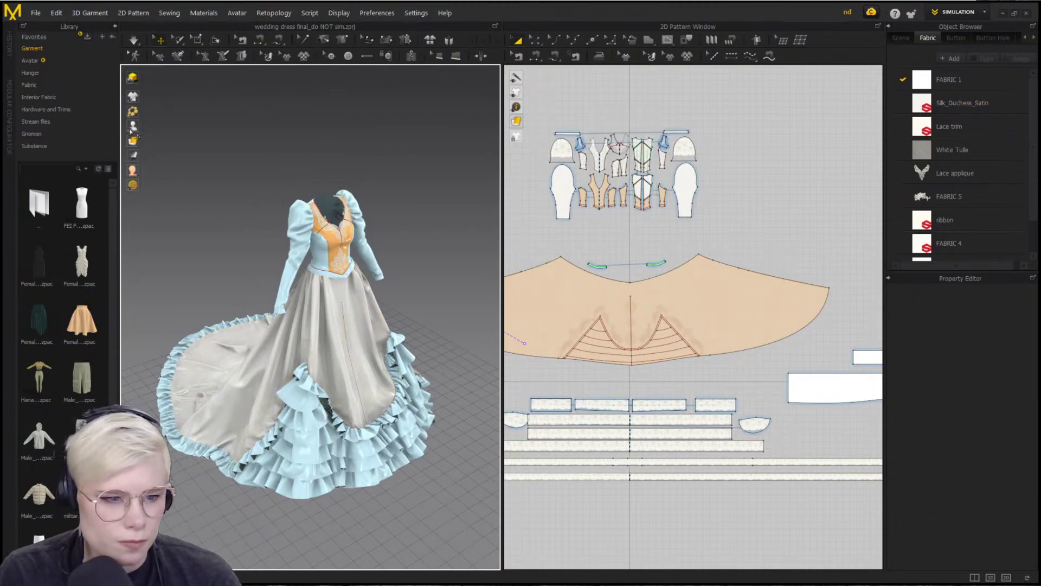
Examine the lace motifs on the outer skirt's front panel, and view the gown's overall silhouette from the front
{"action": "mouse_move", "coordinate": [134, 170]}
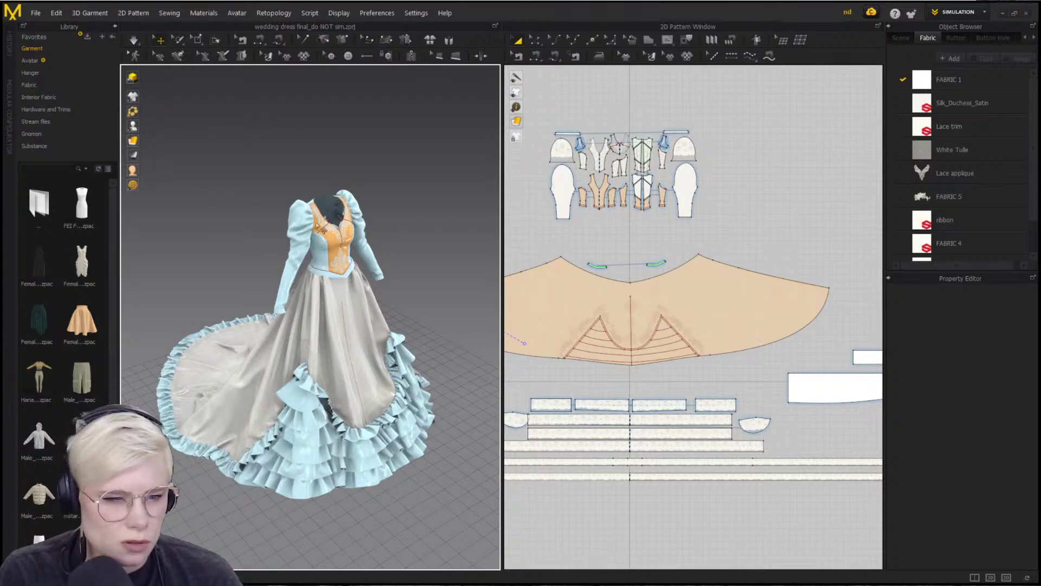
{"action": "right_click_drag", "start_coordinate": [323, 230], "coordinate": [297, 291]}
{"action": "middle_click_drag", "start_coordinate": [297, 291], "coordinate": [276, 398]}
{"action": "right_click_drag", "start_coordinate": [276, 398], "coordinate": [291, 315]}
{"action": "middle_click_drag", "start_coordinate": [290, 315], "coordinate": [289, 201]}
{"action": "scroll", "coordinate": [309, 352], "scroll_direction": "up", "scroll_amount": 5}
{"action": "middle_click_drag", "start_coordinate": [320, 373], "coordinate": [326, 217]}
{"action": "scroll", "coordinate": [337, 307], "scroll_direction": "down", "scroll_amount": 2}
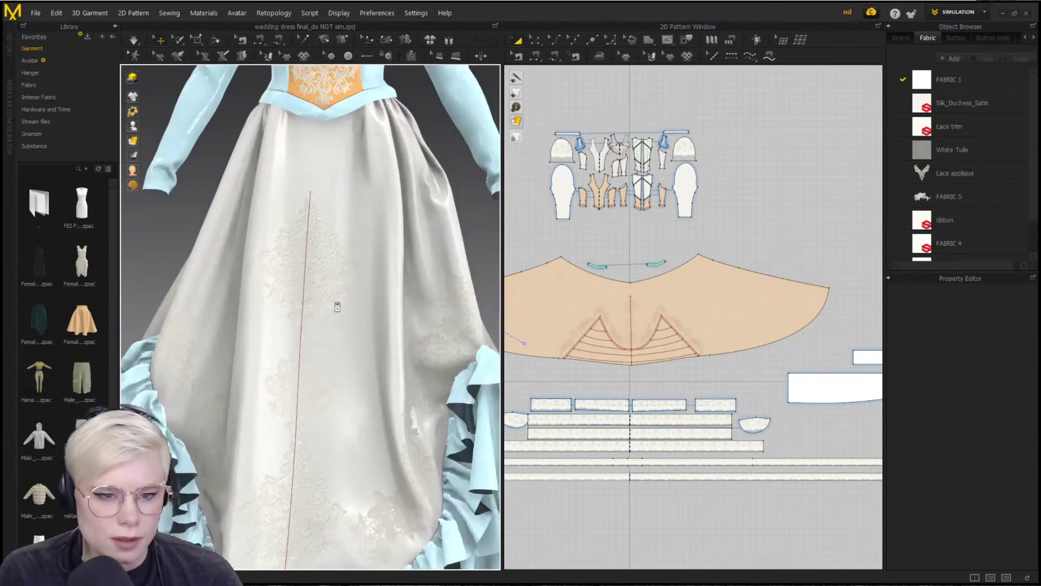
{"action": "scroll", "coordinate": [337, 306], "scroll_direction": "down", "scroll_amount": 10}
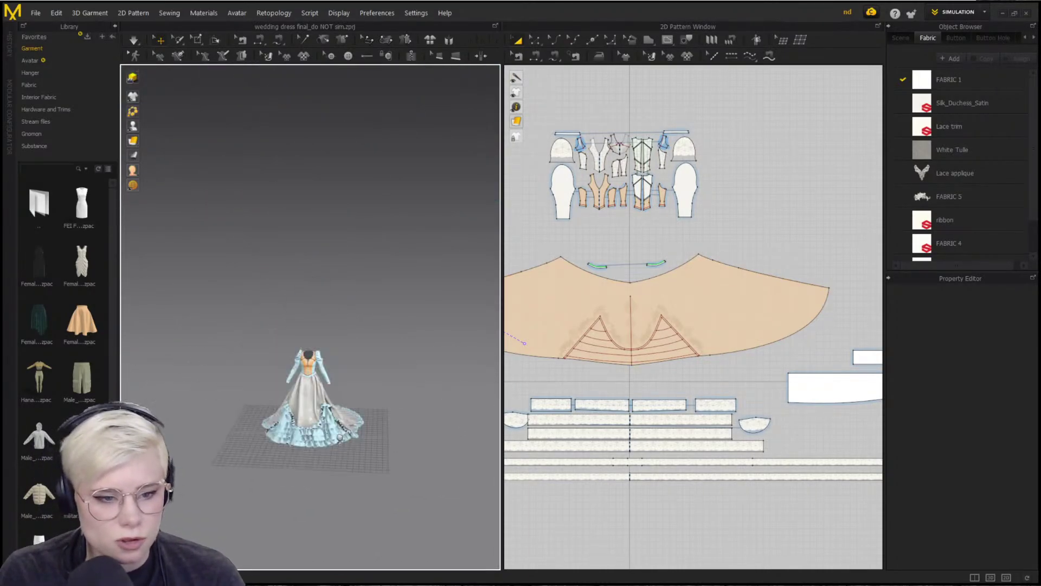
{"action": "scroll", "coordinate": [341, 444], "scroll_direction": "down", "scroll_amount": 1}
{"action": "mouse_move", "coordinate": [339, 437]}
{"action": "middle_mouse_down"}
{"action": "mouse_move", "coordinate": [340, 477]}
{"action": "mouse_move", "coordinate": [345, 444]}
{"action": "middle_mouse_up"}
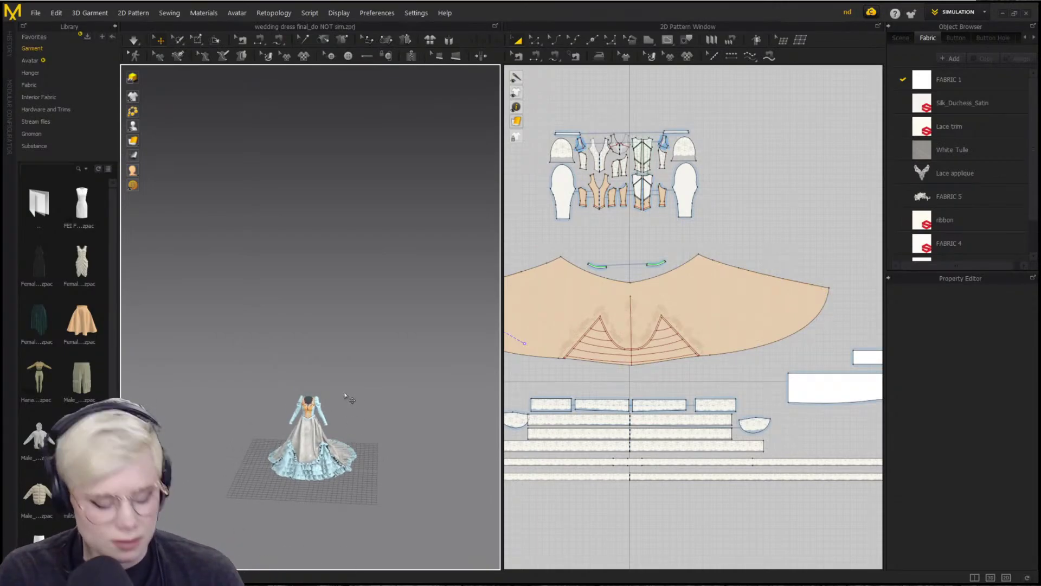
{"action": "scroll", "coordinate": [329, 457], "scroll_direction": "up", "scroll_amount": 3}
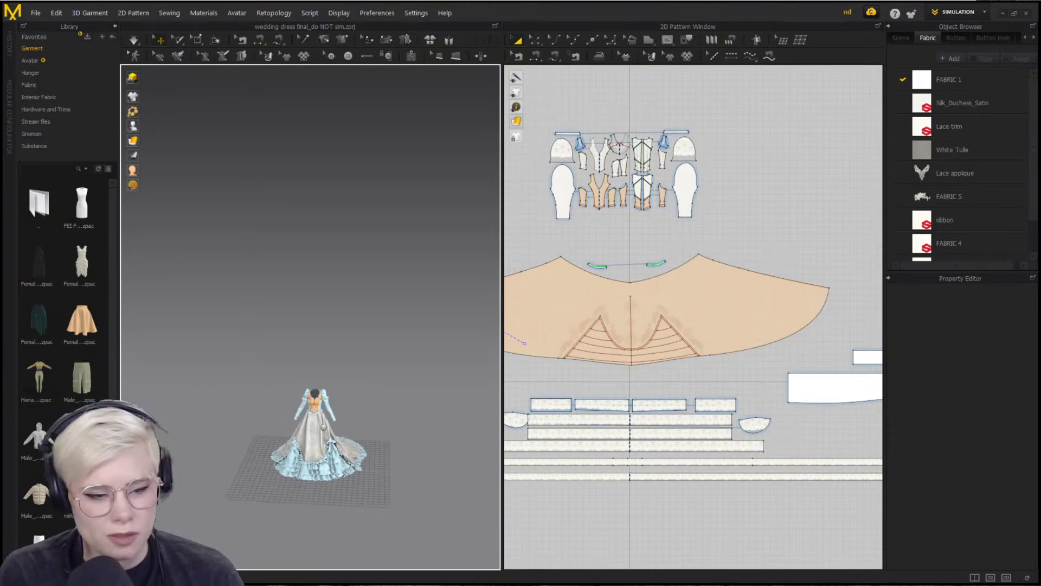
{"action": "scroll", "coordinate": [336, 462], "scroll_direction": "up", "scroll_amount": 6}
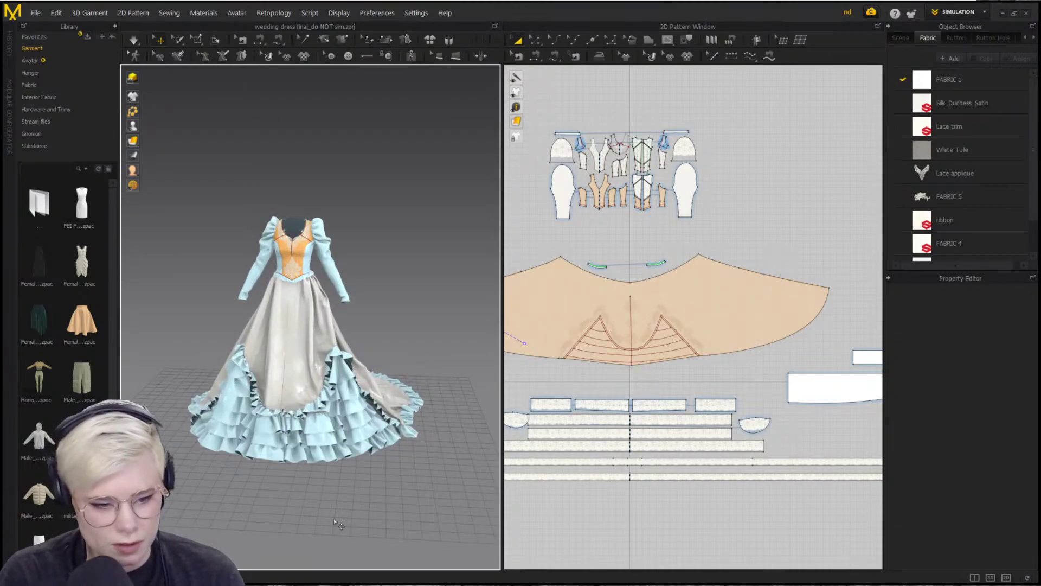
{"action": "scroll", "coordinate": [291, 439], "scroll_direction": "up", "scroll_amount": 3}
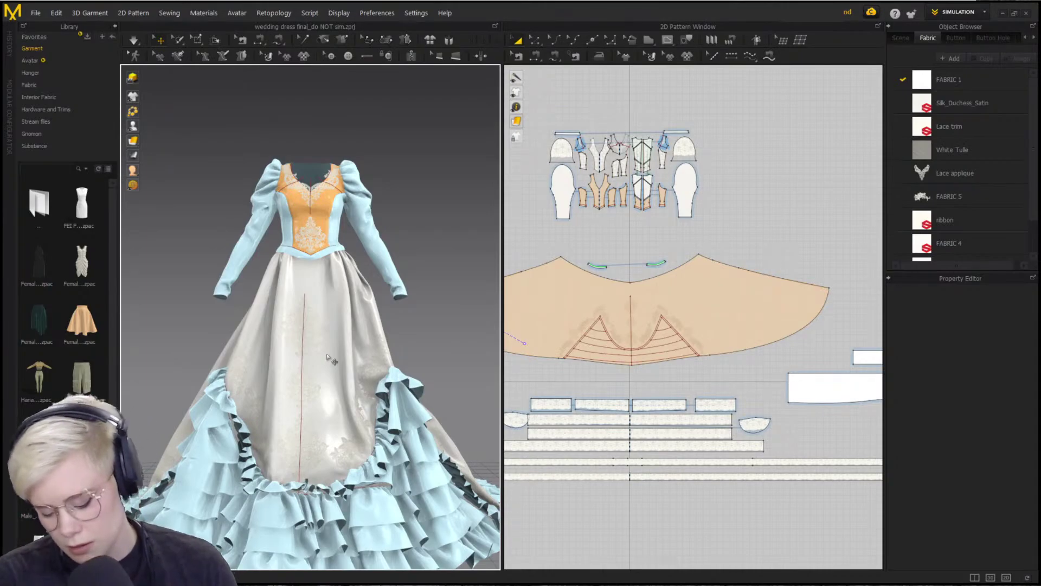
Review the finished gown's silhouette from above, the front, both sides and the three-quarter angles
{"action": "key", "text": "5"}
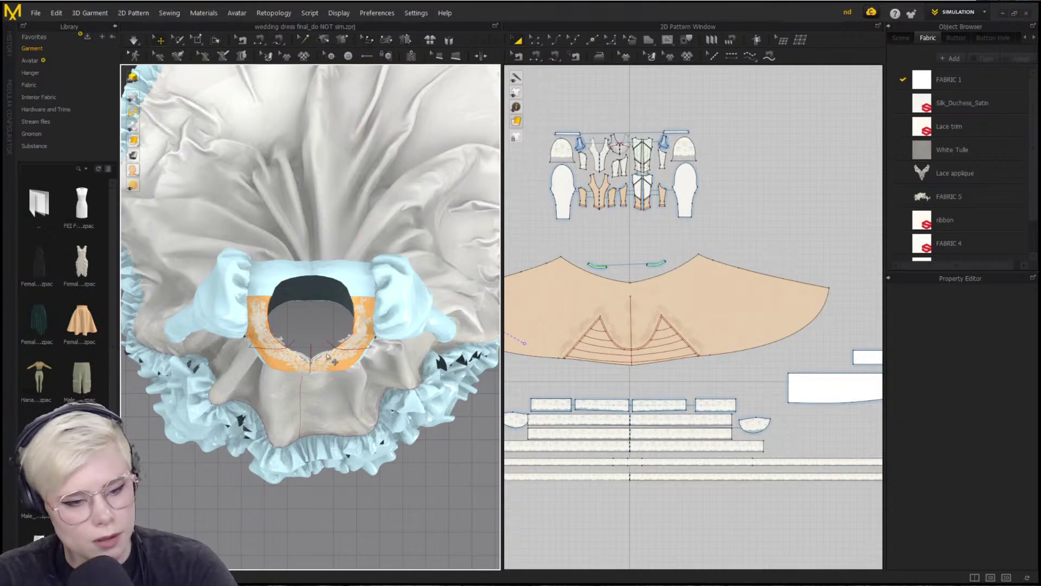
{"action": "key", "text": "2"}
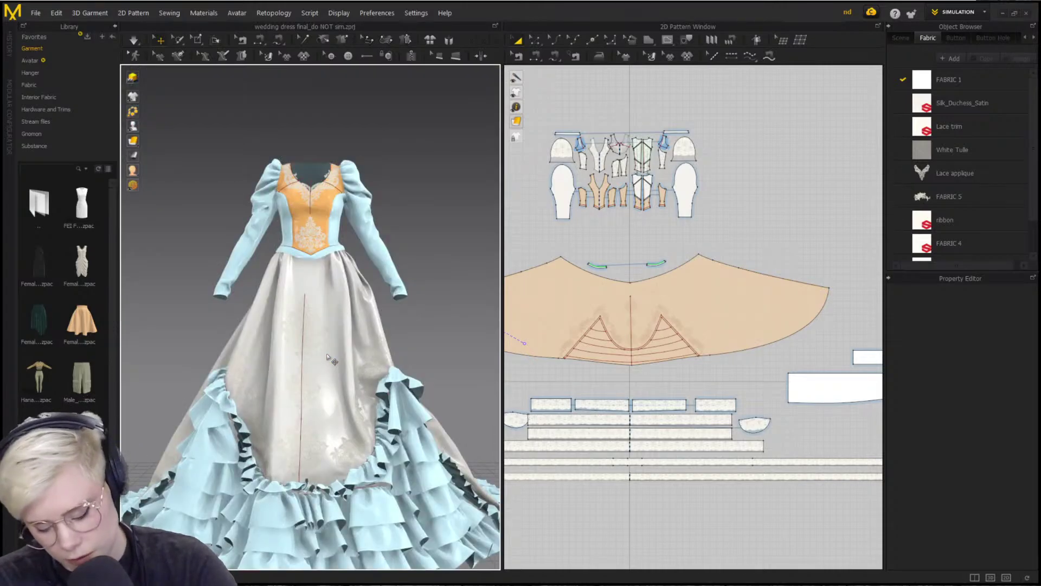
{"action": "key", "text": "4"}
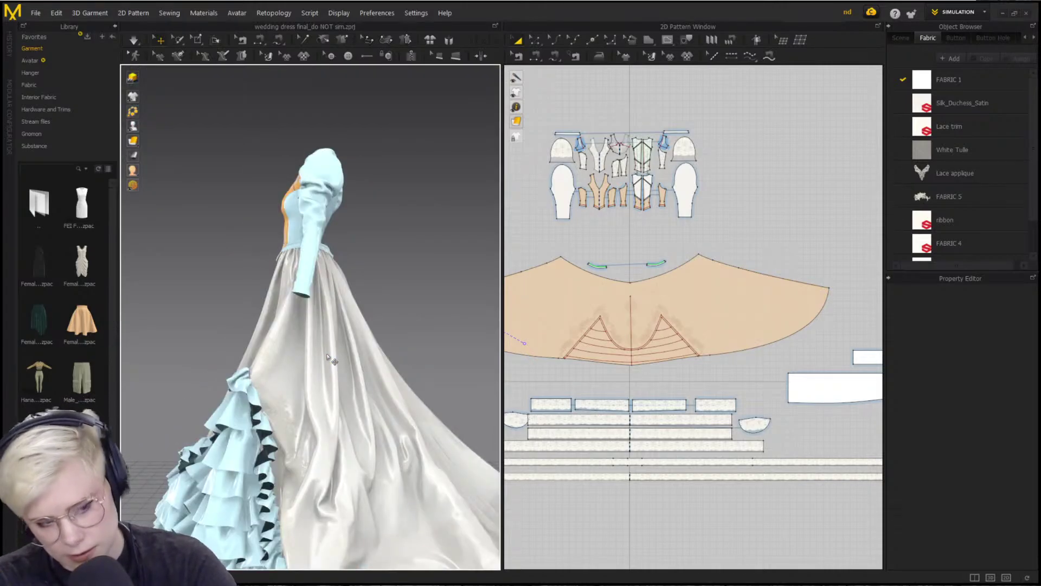
{"action": "key", "text": "8"}
{"action": "key", "text": "6"}
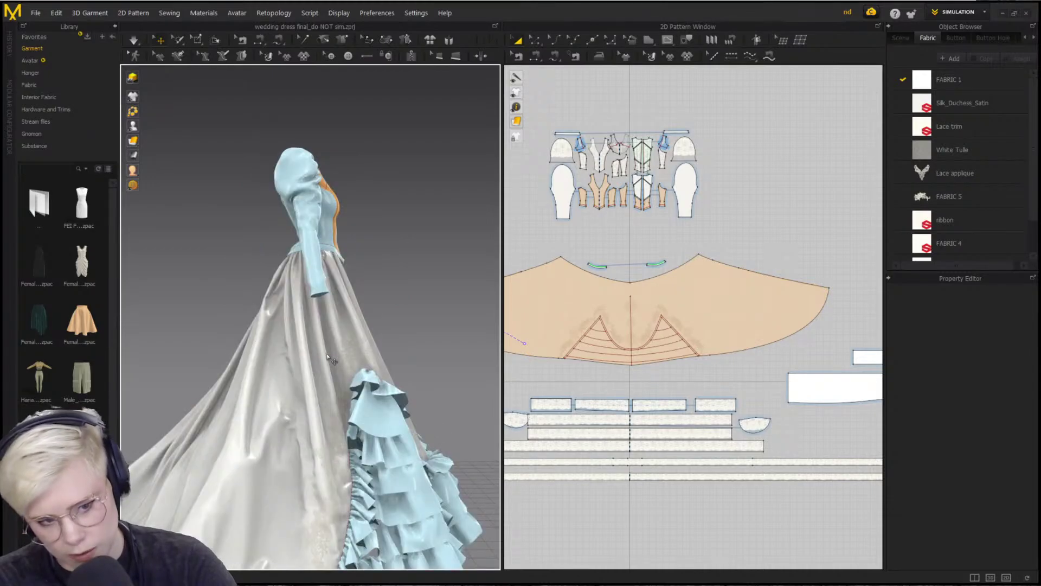
{"action": "key", "text": "2"}
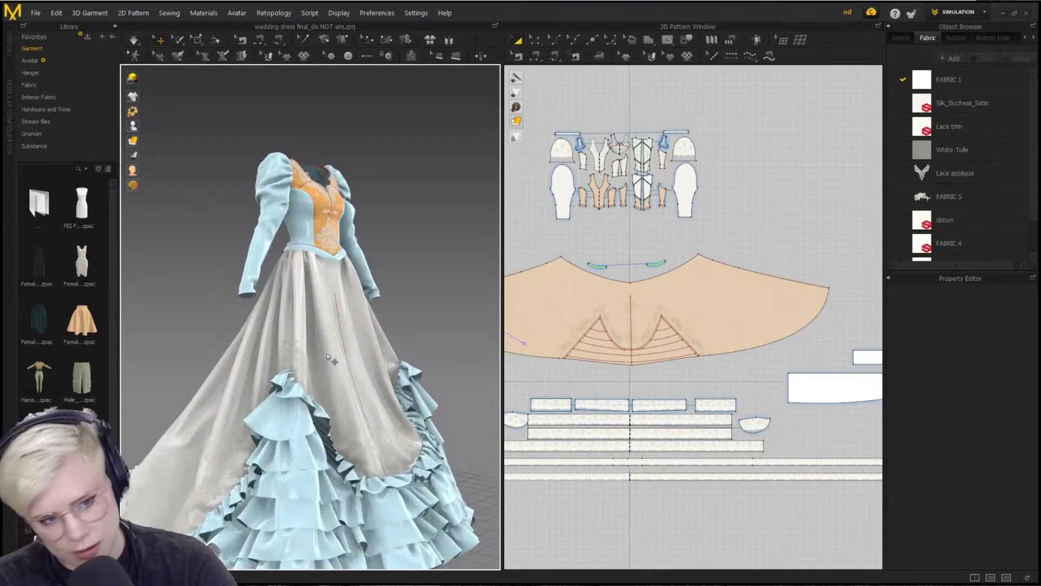
{"action": "key", "text": "3"}
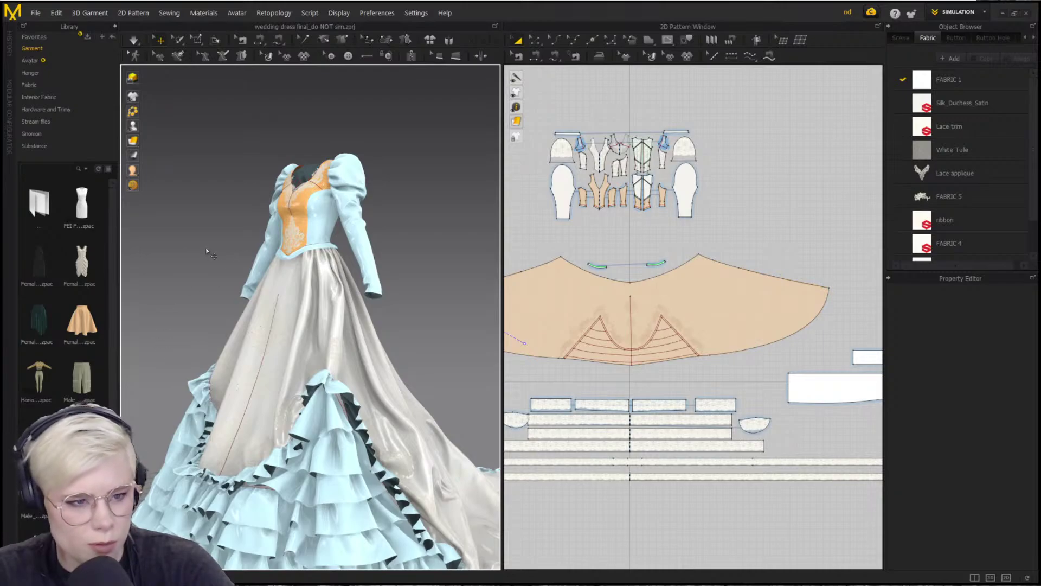
{"action": "right_click_drag", "start_coordinate": [206, 250], "coordinate": [306, 161]}
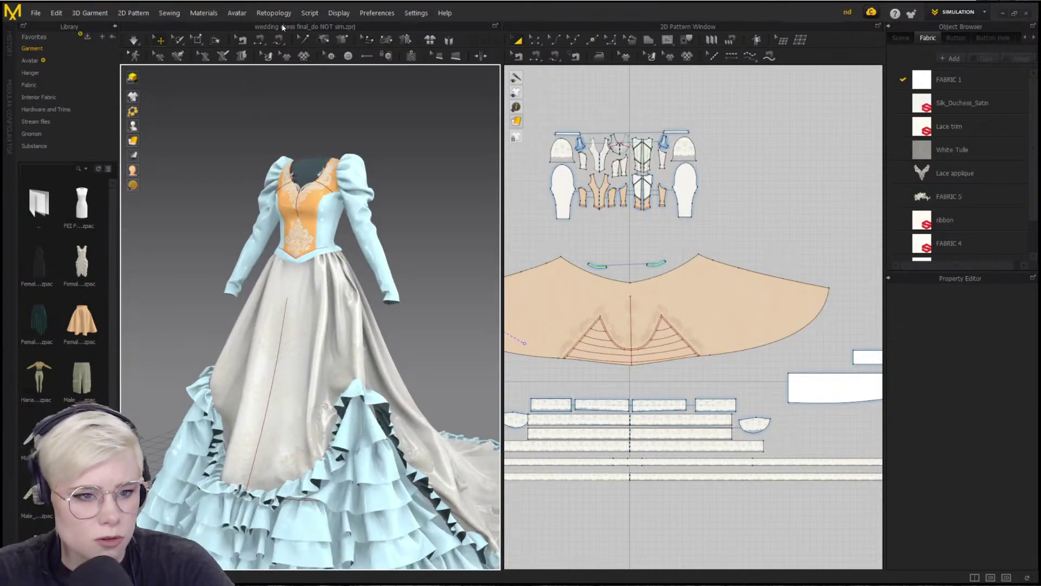
Browse the avatar library to the Size folder of Female_V2, widen the library and display its contents as a list
{"action": "left_click", "coordinate": [236, 15]}
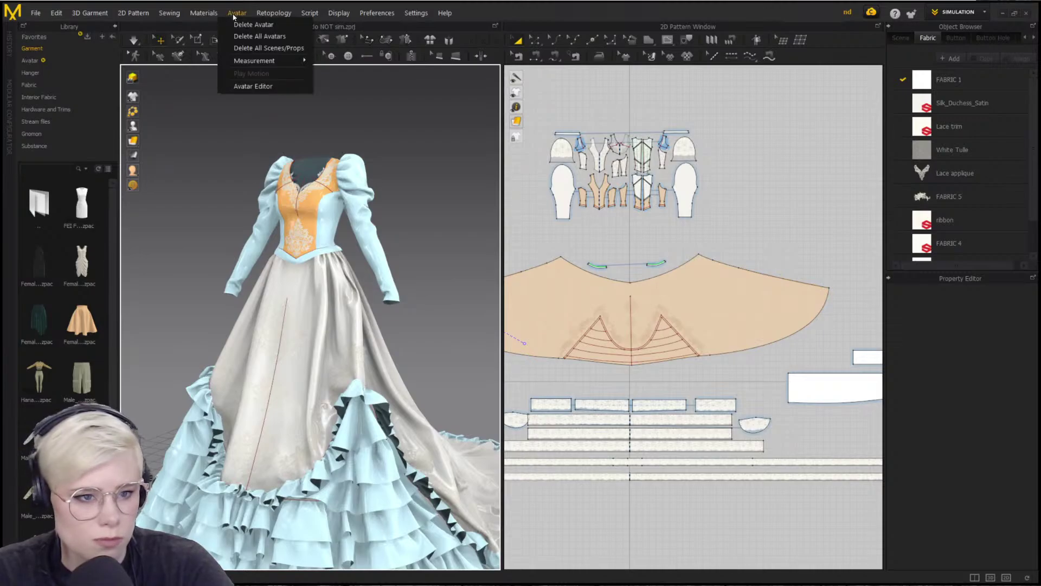
{"action": "left_click", "coordinate": [163, 154]}
{"action": "double_click", "coordinate": [60, 62]}
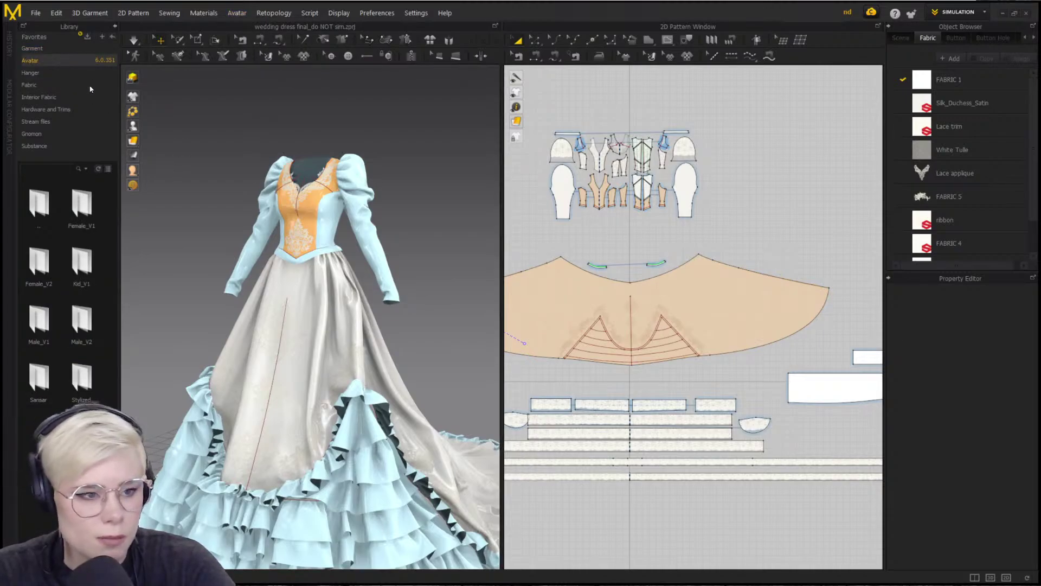
{"action": "double_click", "coordinate": [35, 274]}
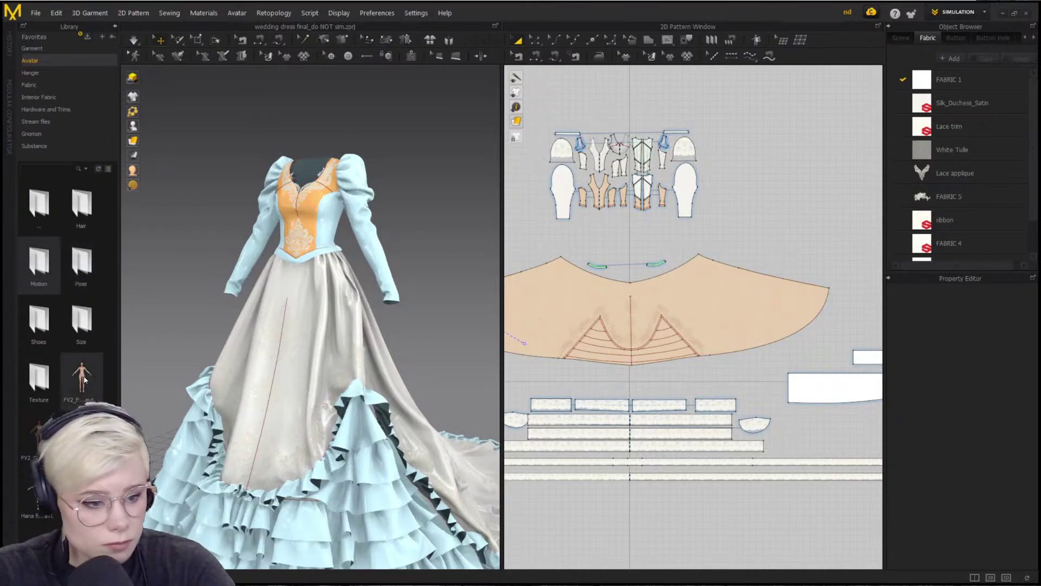
{"action": "double_click", "coordinate": [85, 334]}
{"action": "left_click_drag", "start_coordinate": [119, 265], "coordinate": [142, 168]}
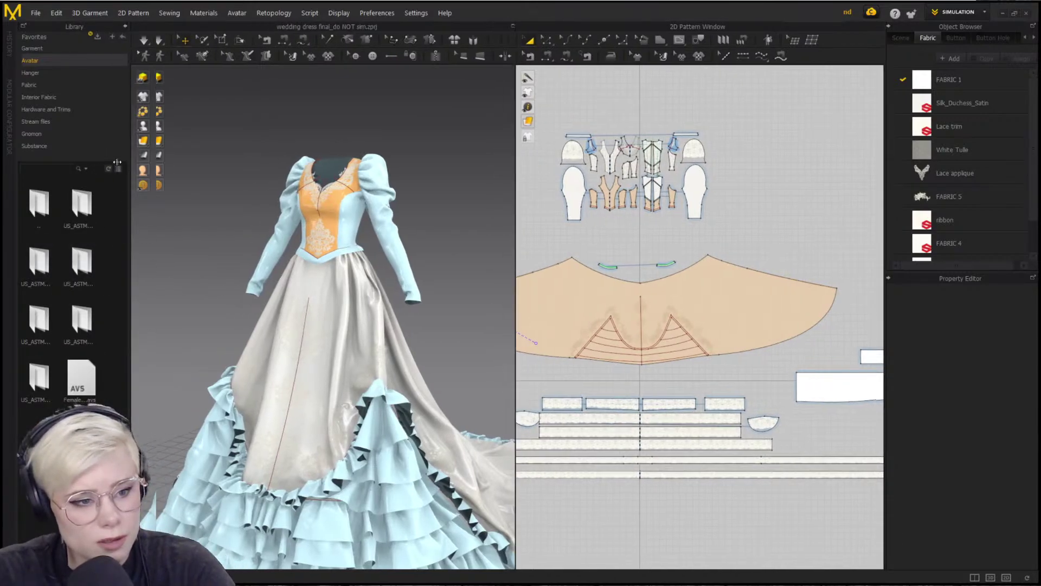
{"action": "left_click", "coordinate": [133, 169]}
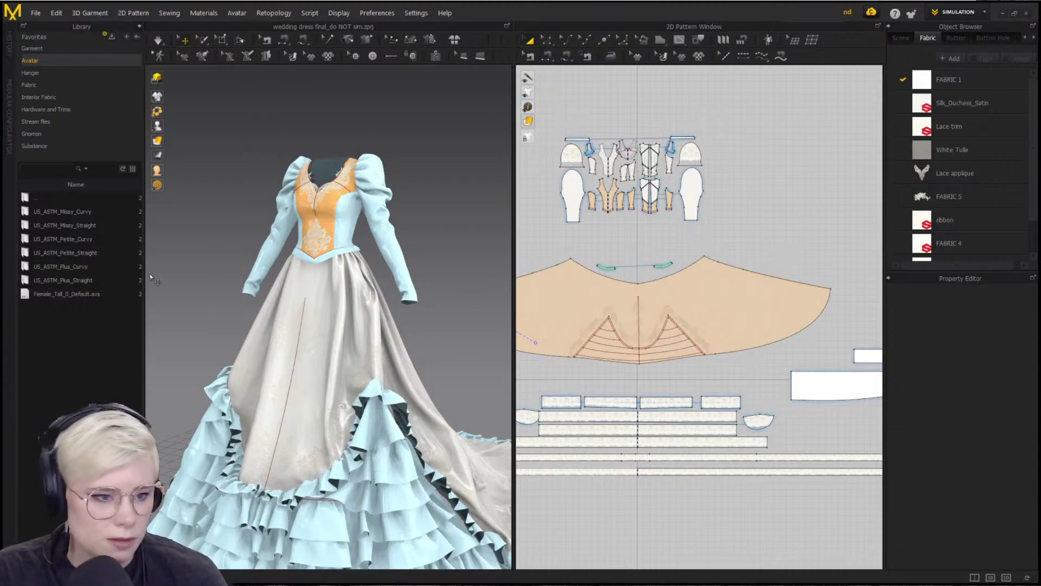
Load the US_ASTM_Missy_Straight_12 avatar size, show the avatar inside the gown and check how the bodice fits
{"action": "double_click", "coordinate": [90, 230]}
{"action": "double_click", "coordinate": [79, 277]}
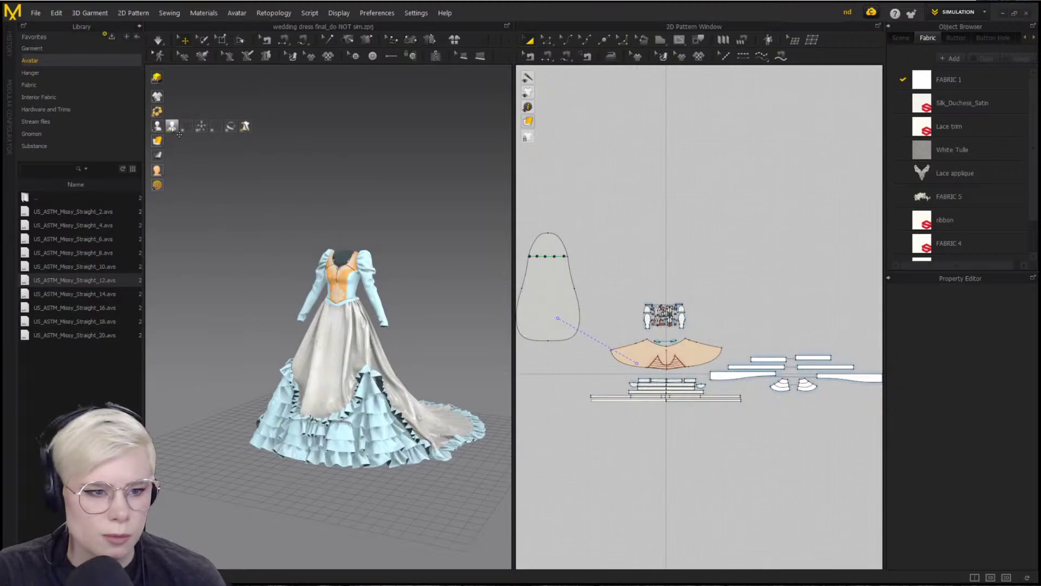
{"action": "left_click", "coordinate": [172, 128]}
{"action": "scroll", "coordinate": [282, 402], "scroll_direction": "up", "scroll_amount": 5}
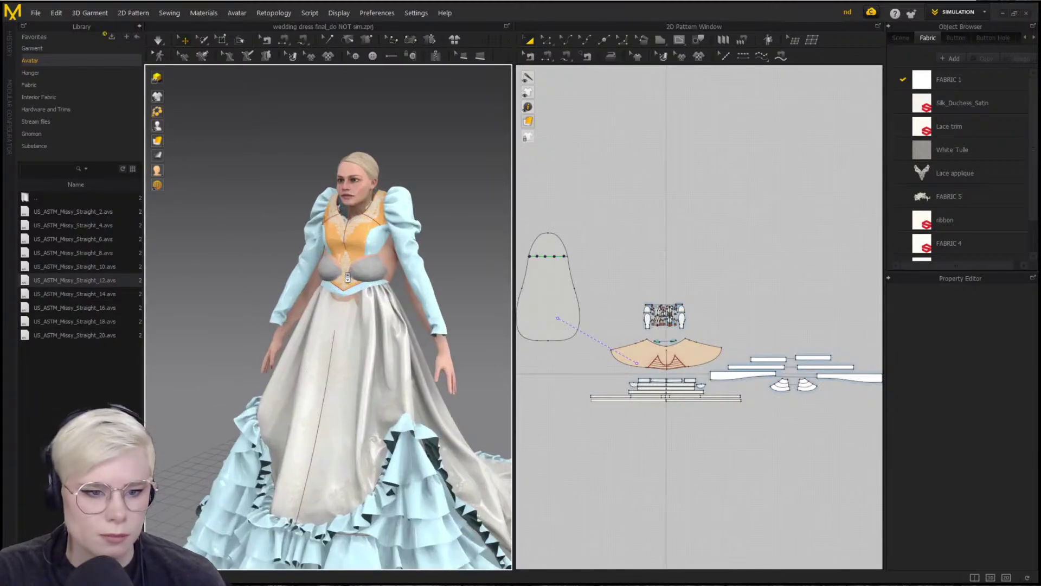
{"action": "right_click_drag", "start_coordinate": [282, 402], "coordinate": [298, 310]}
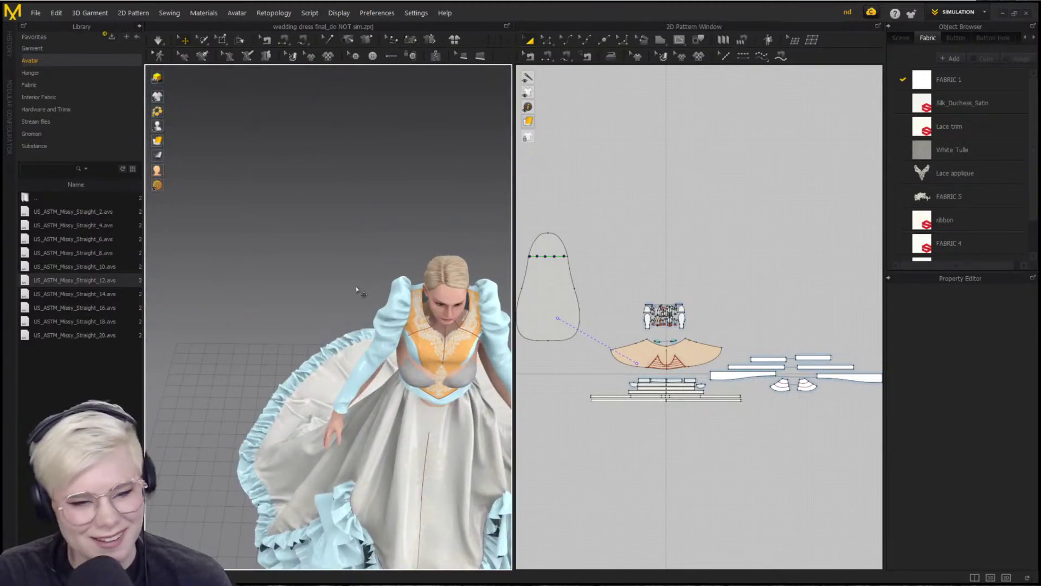
{"action": "right_click_drag", "start_coordinate": [356, 286], "coordinate": [303, 261]}
{"action": "scroll", "coordinate": [305, 279], "scroll_direction": "up", "scroll_amount": 3}
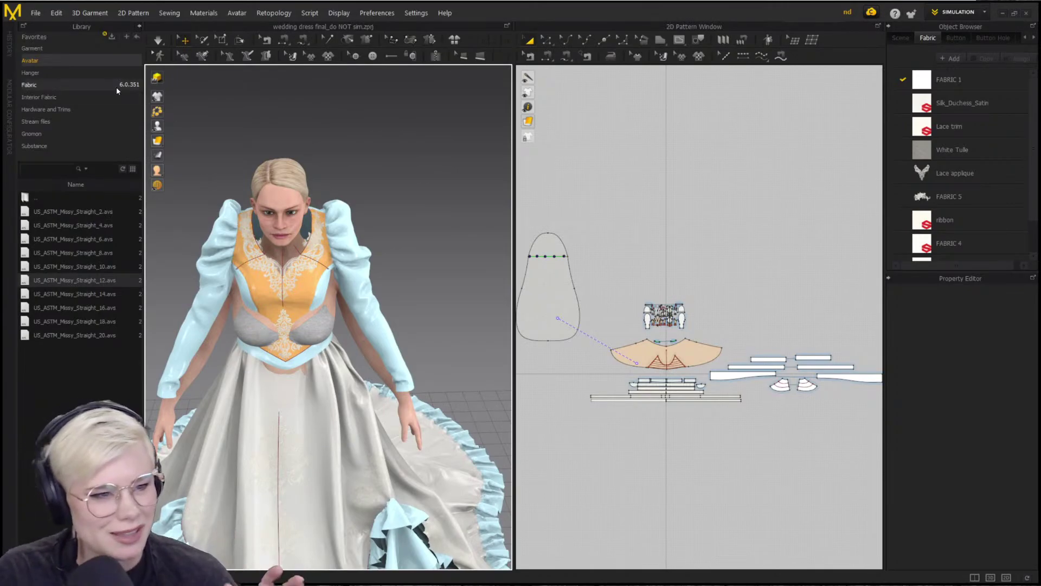
Open the FV2_Grace.avt avatar without loading its pose and size file, and check the bodice on it up close
{"action": "left_click", "coordinate": [60, 61]}
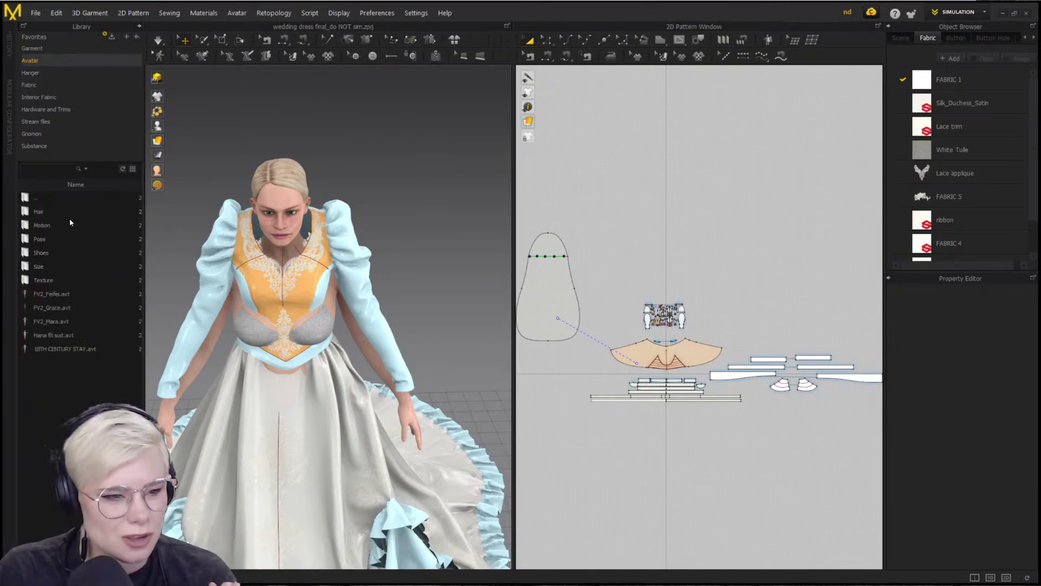
{"action": "double_click", "coordinate": [81, 307]}
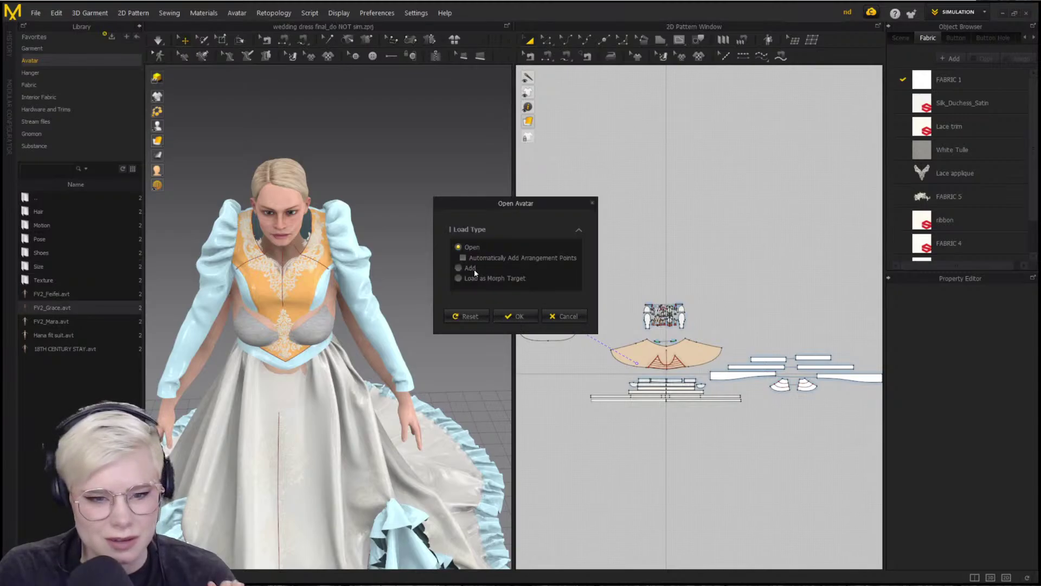
{"action": "left_click", "coordinate": [519, 317]}
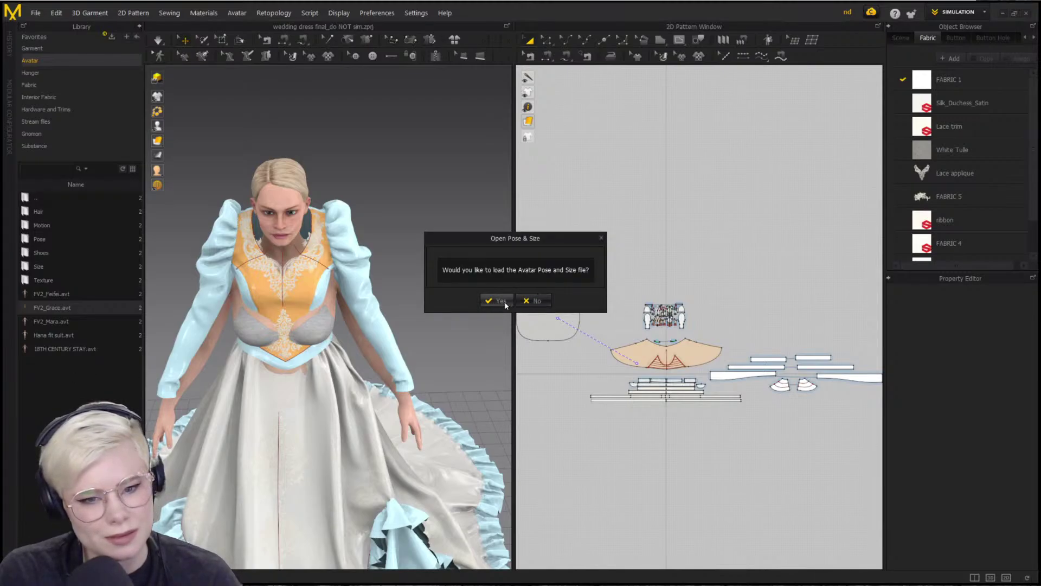
{"action": "left_click", "coordinate": [536, 301]}
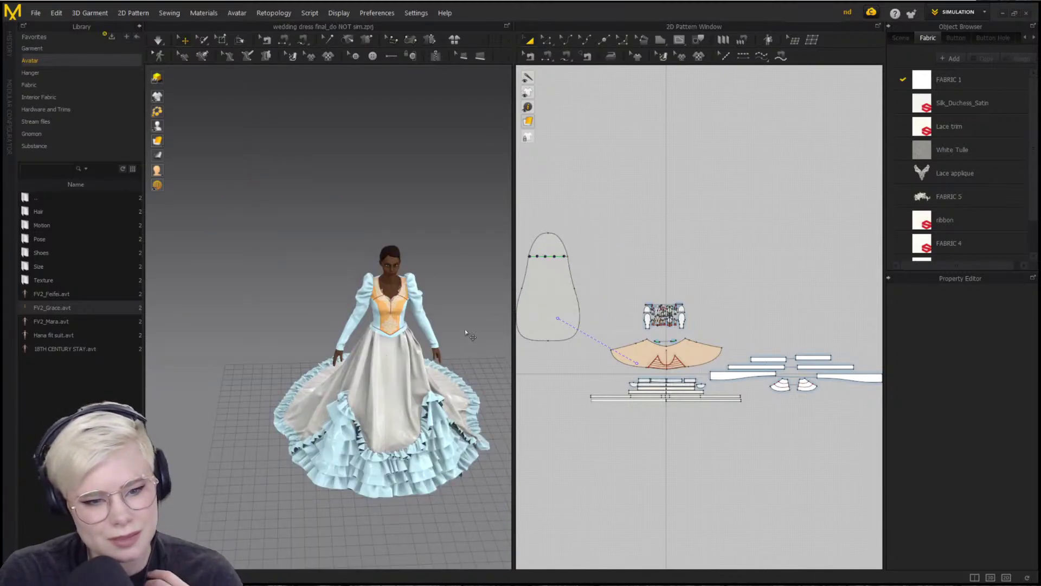
{"action": "scroll", "coordinate": [465, 328], "scroll_direction": "up", "scroll_amount": 6}
{"action": "right_click_drag", "start_coordinate": [344, 340], "coordinate": [334, 297]}
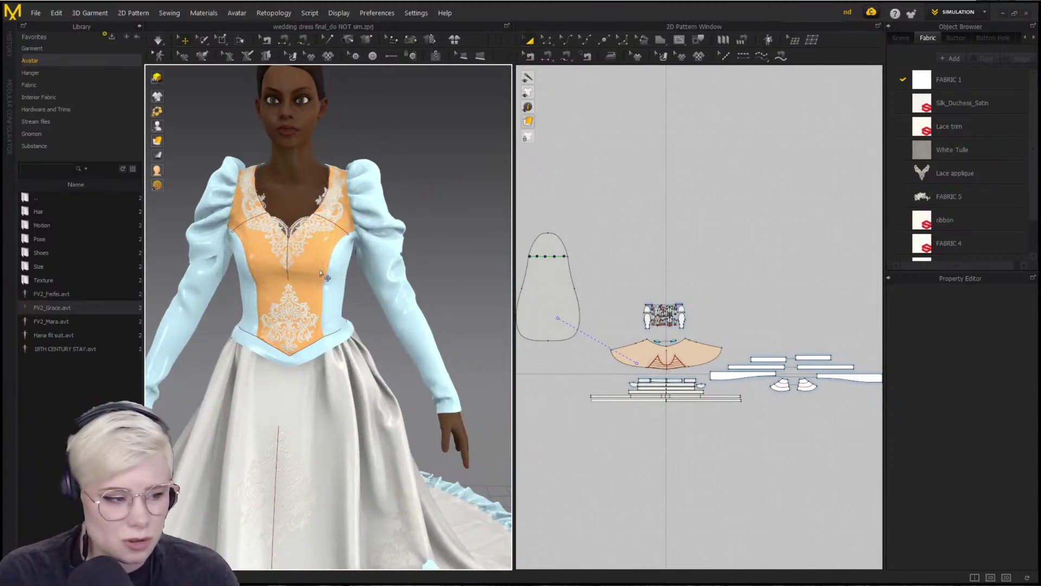
{"action": "right_click_drag", "start_coordinate": [335, 297], "coordinate": [337, 362]}
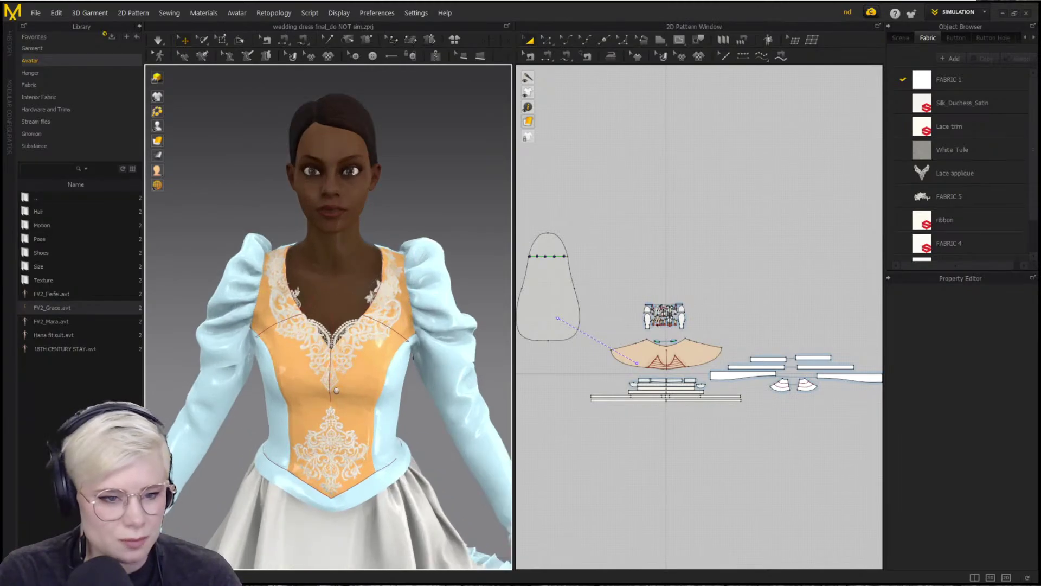
{"action": "scroll", "coordinate": [328, 282], "scroll_direction": "up", "scroll_amount": 3}
Select the avatar's neck and chest mesh and view its body measurements in the Avatar Editor
{"action": "left_click", "coordinate": [332, 256]}
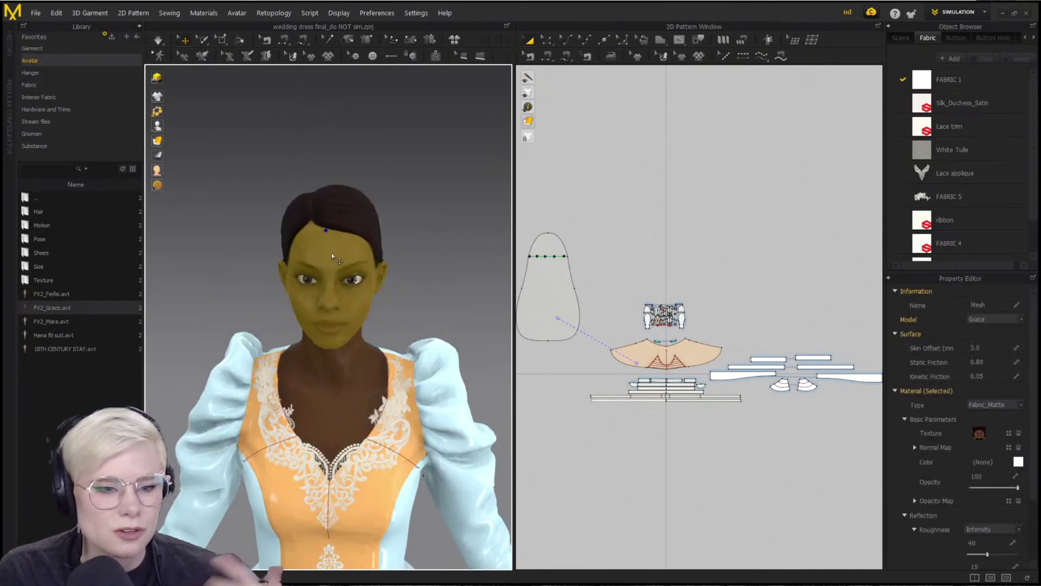
{"action": "left_click", "coordinate": [313, 356]}
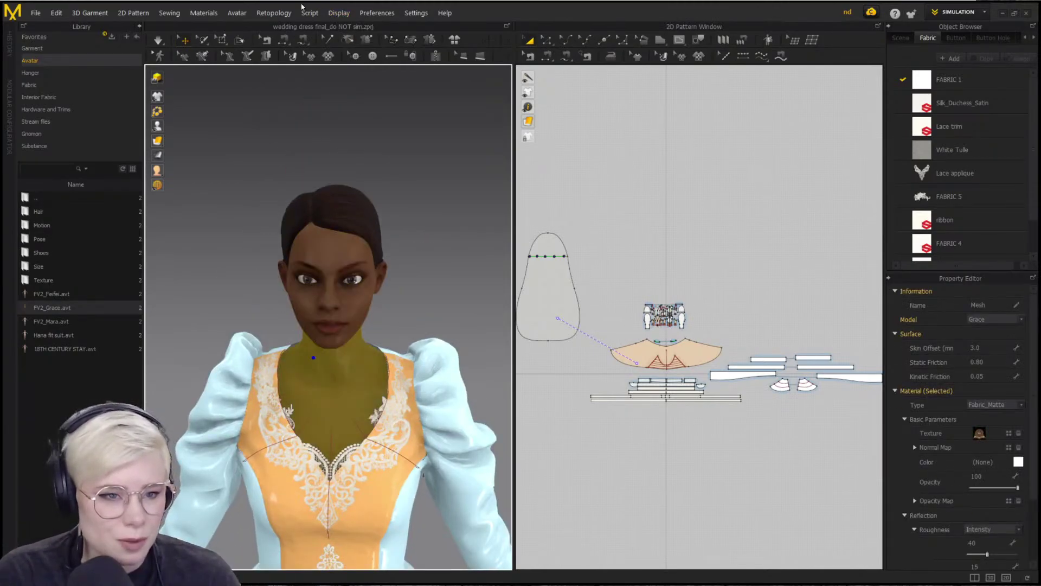
{"action": "left_click", "coordinate": [285, 14]}
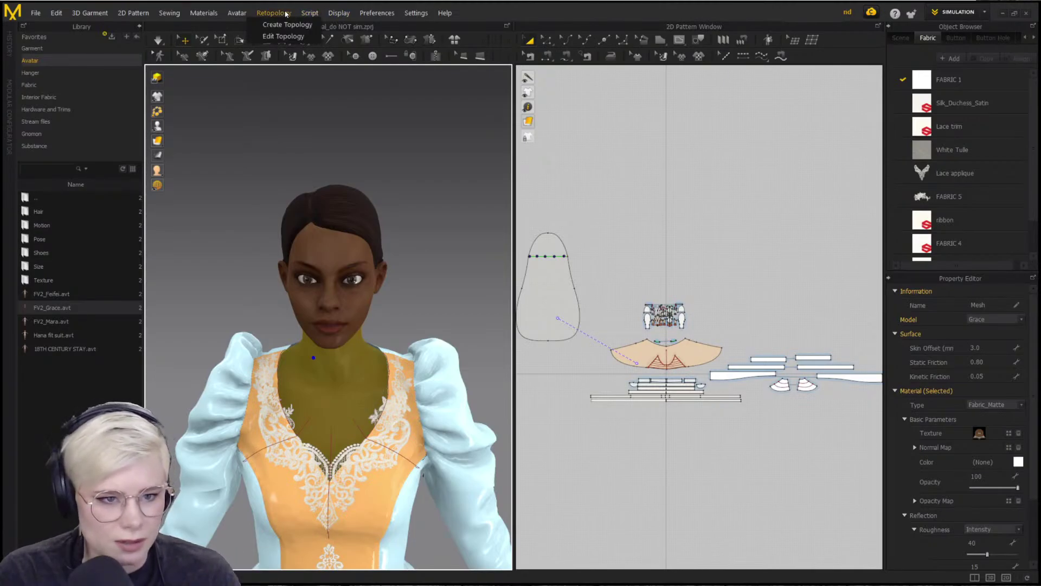
{"action": "mouse_move", "coordinate": [315, 18]}
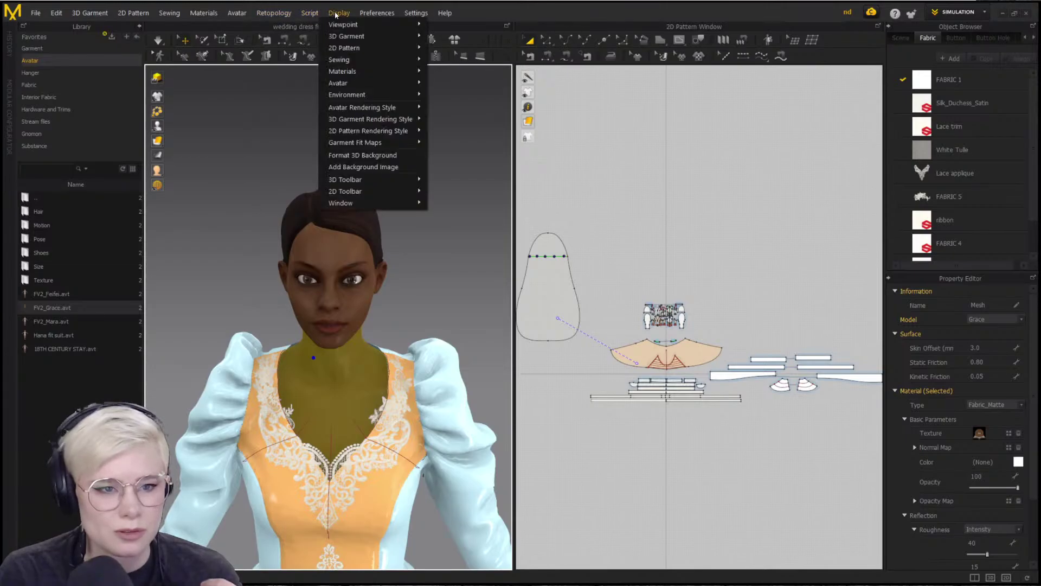
{"action": "left_click", "coordinate": [263, 83]}
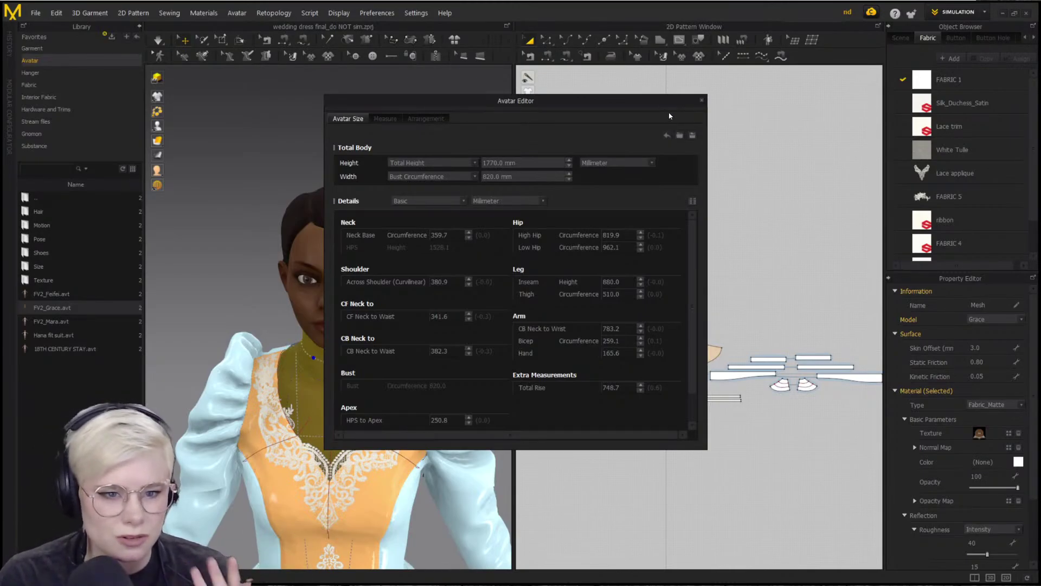
{"action": "left_click", "coordinate": [701, 100]}
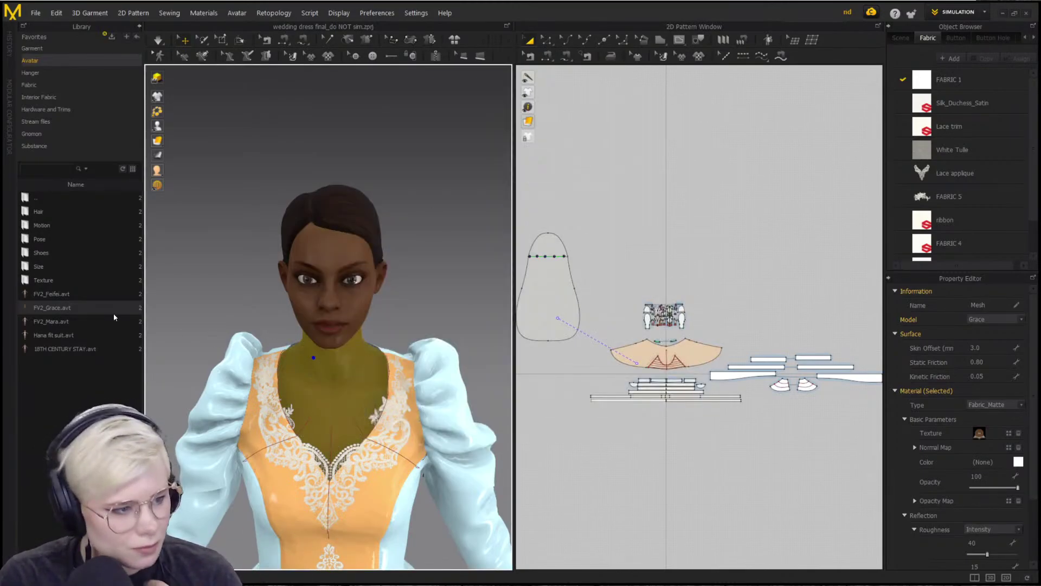
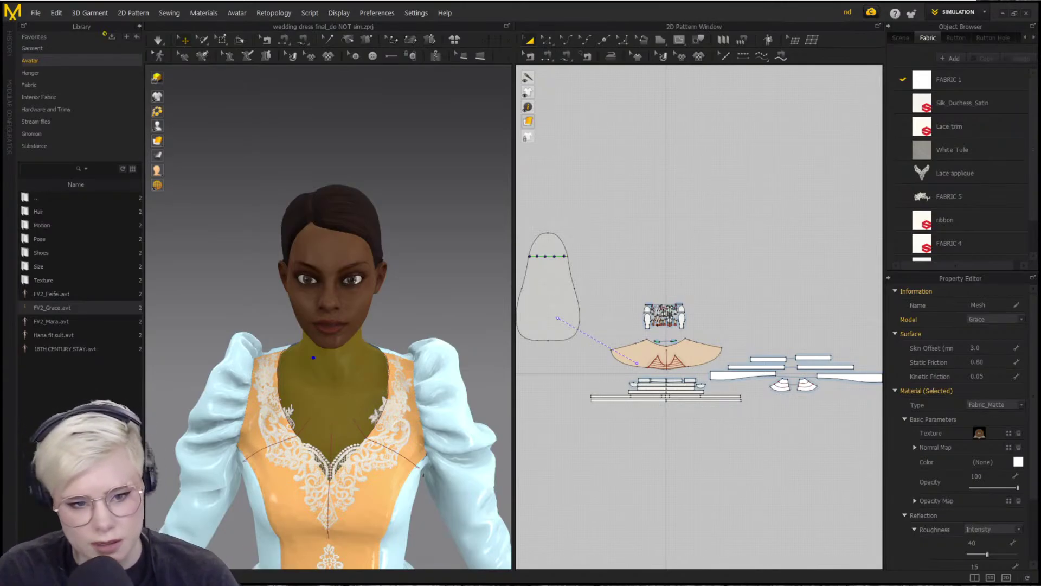
Examine the properties of the environment light and the directional light in the scene list
{"action": "left_click", "coordinate": [901, 38]}
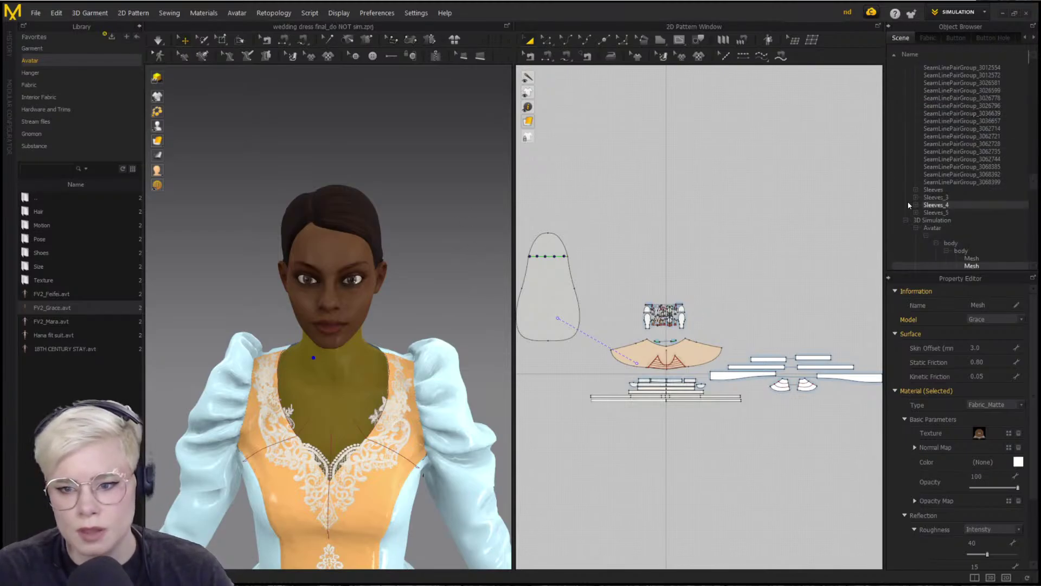
{"action": "scroll", "coordinate": [945, 208], "scroll_direction": "down", "scroll_amount": 5}
{"action": "scroll", "coordinate": [986, 235], "scroll_direction": "down", "scroll_amount": 10}
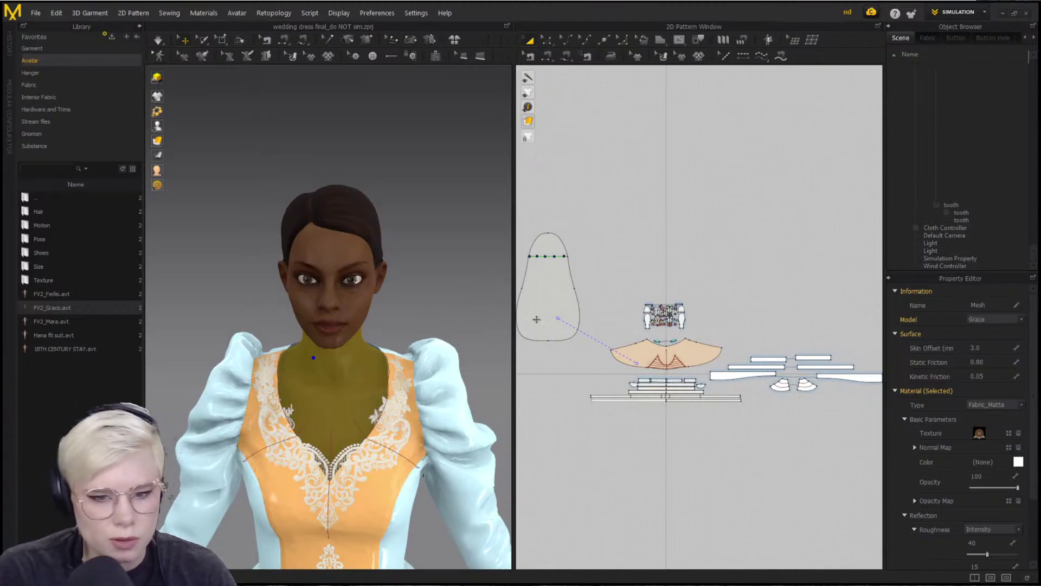
{"action": "left_click", "coordinate": [949, 244]}
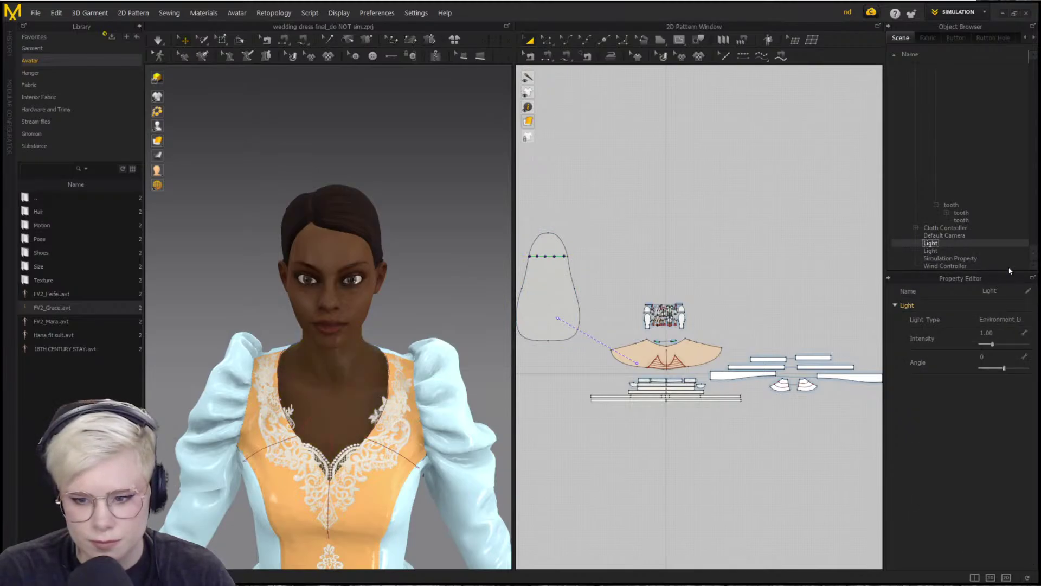
{"action": "left_click", "coordinate": [979, 252]}
{"action": "scroll", "coordinate": [987, 249], "scroll_direction": "up", "scroll_amount": 10}
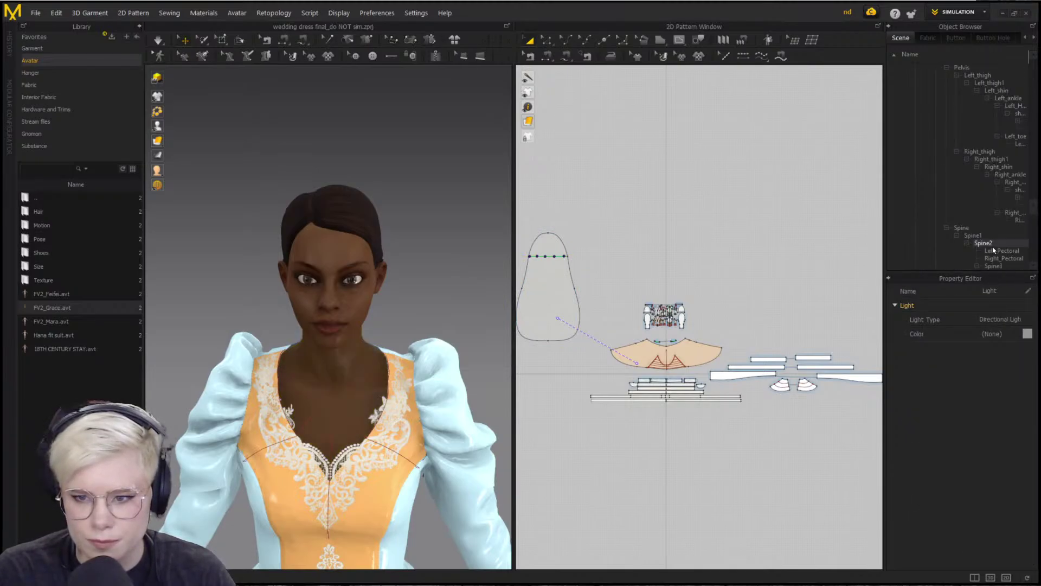
{"action": "scroll", "coordinate": [992, 247], "scroll_direction": "up", "scroll_amount": 10}
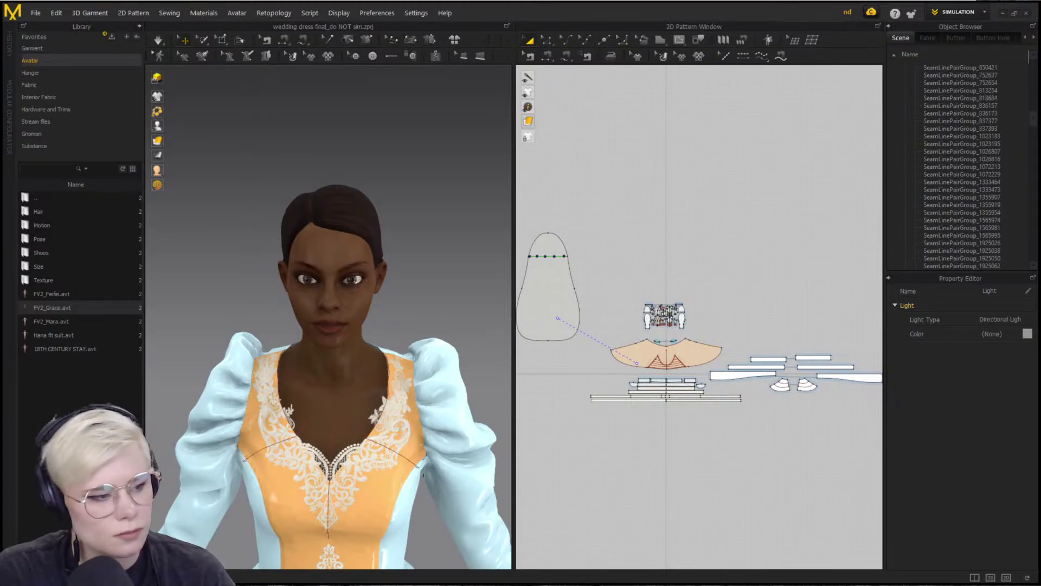
View the whole gown on the avatar from the front, from a distance and closer in
{"action": "scroll", "coordinate": [486, 360], "scroll_direction": "down", "scroll_amount": 1}
{"action": "middle_click_drag", "start_coordinate": [484, 369], "coordinate": [481, 237]}
{"action": "scroll", "coordinate": [480, 237], "scroll_direction": "down", "scroll_amount": 5}
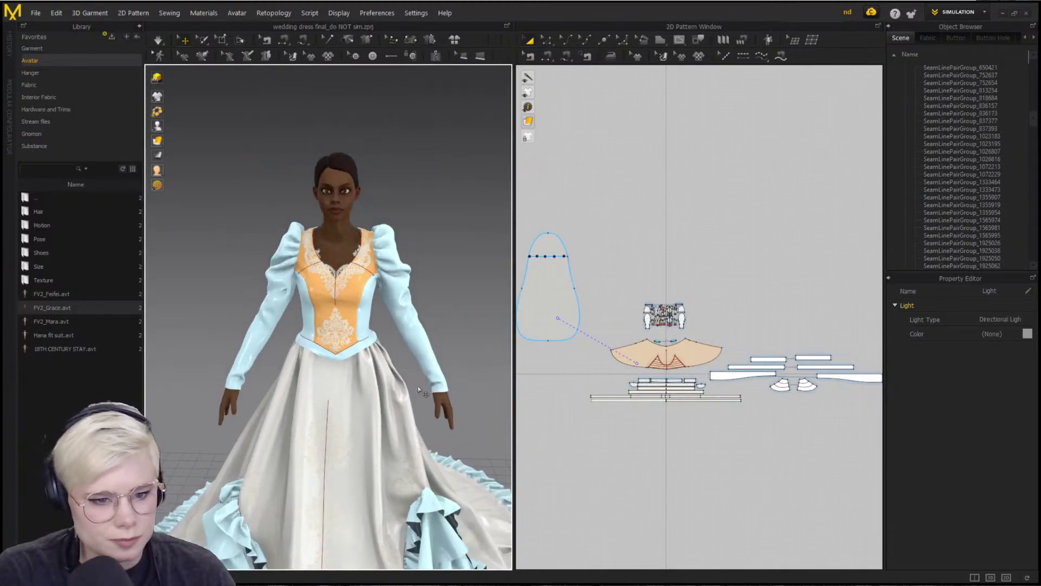
{"action": "scroll", "coordinate": [419, 375], "scroll_direction": "down", "scroll_amount": 5}
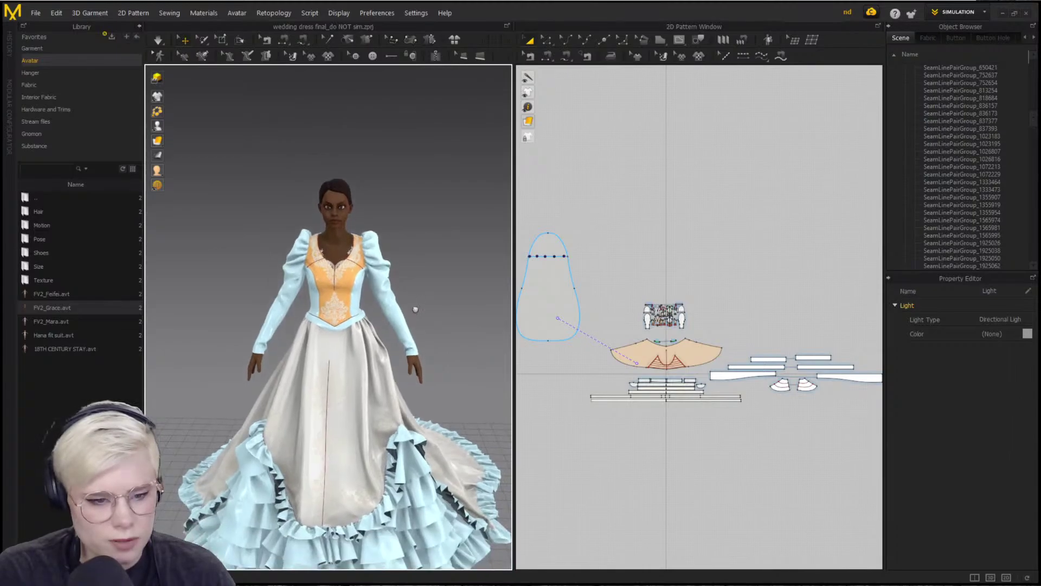
{"action": "scroll", "coordinate": [411, 304], "scroll_direction": "down", "scroll_amount": 4}
{"action": "middle_click_drag", "start_coordinate": [411, 303], "coordinate": [421, 417]}
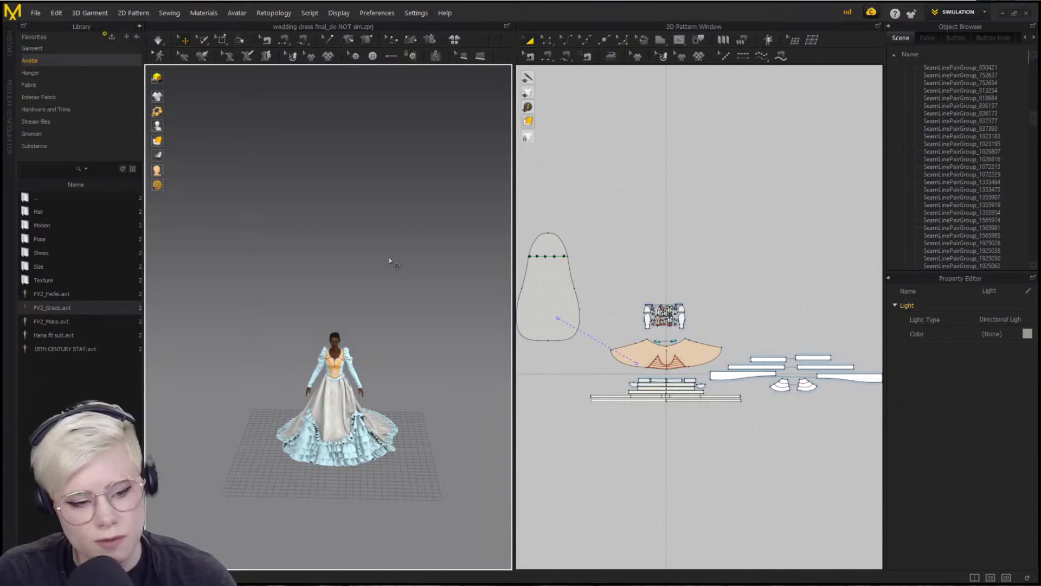
{"action": "scroll", "coordinate": [357, 276], "scroll_direction": "up", "scroll_amount": 8}
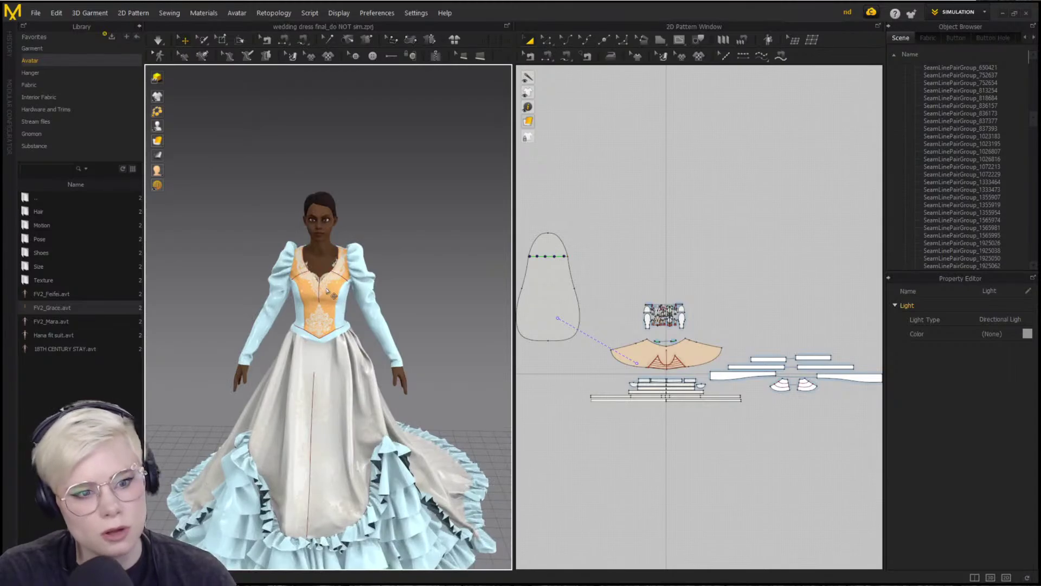
Close the wedding dress project without saving its changes
{"action": "left_click", "coordinate": [324, 248]}
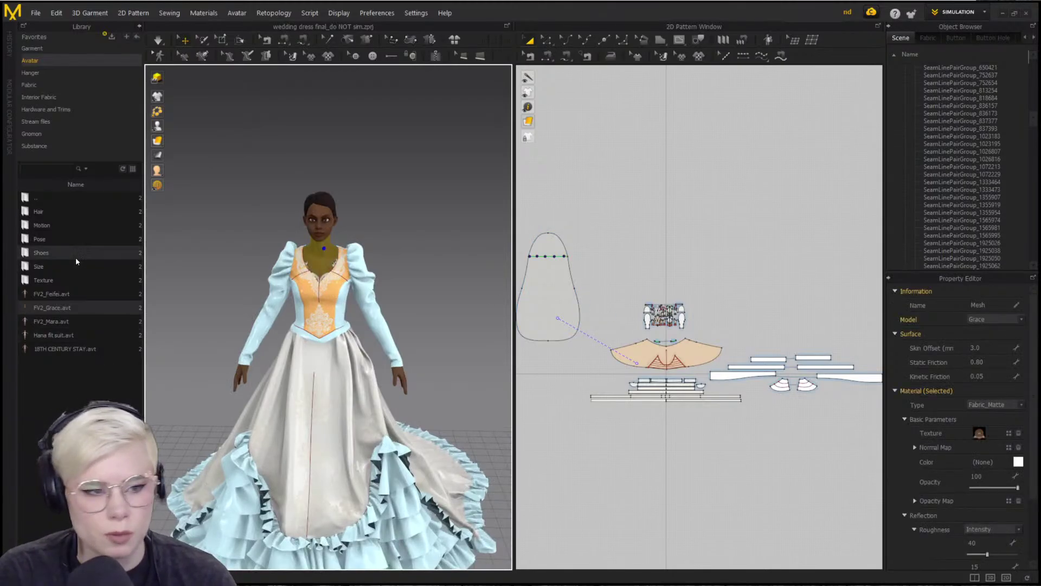
{"action": "scroll", "coordinate": [401, 245], "scroll_direction": "down", "scroll_amount": 3}
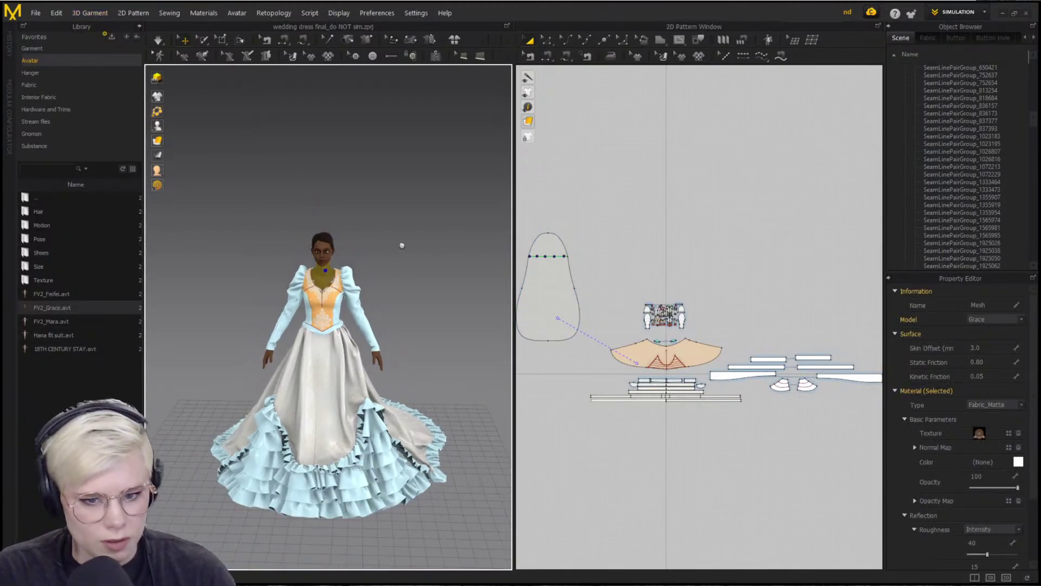
{"action": "scroll", "coordinate": [401, 245], "scroll_direction": "down", "scroll_amount": 2}
{"action": "left_click", "coordinate": [1025, 13]}
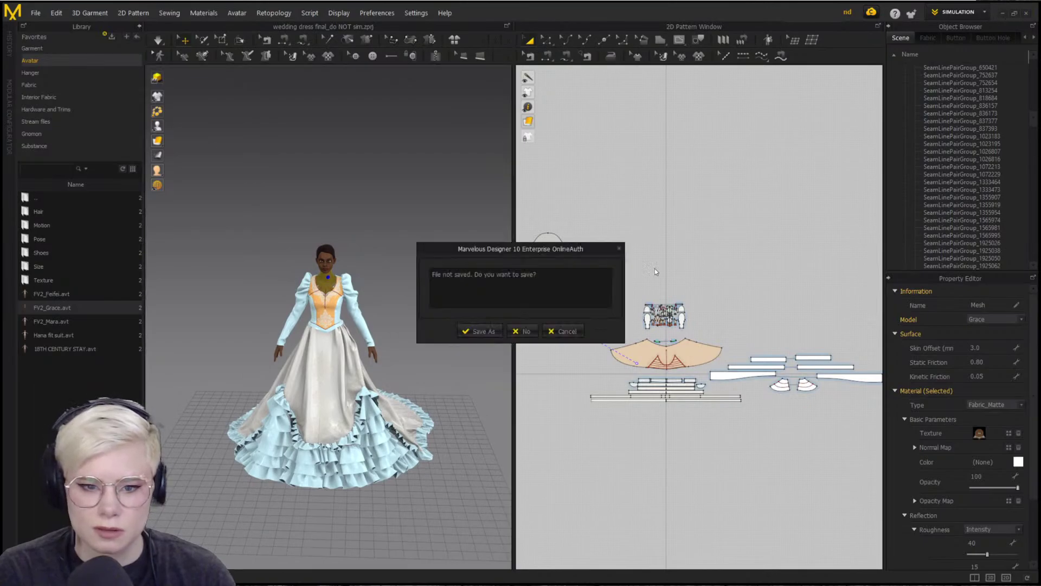
{"action": "left_click", "coordinate": [524, 331]}
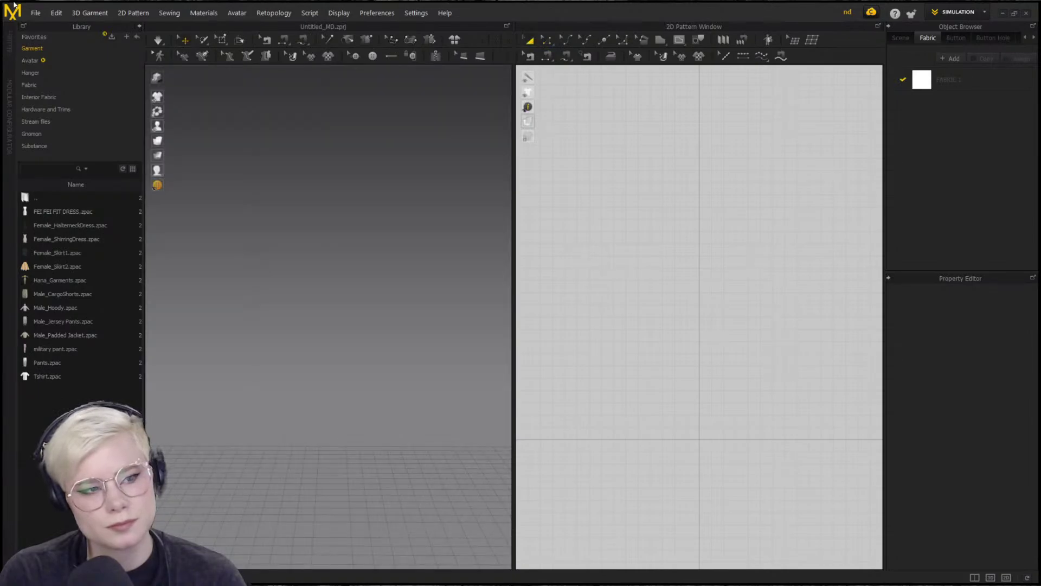
{"action": "left_click", "coordinate": [34, 13]}
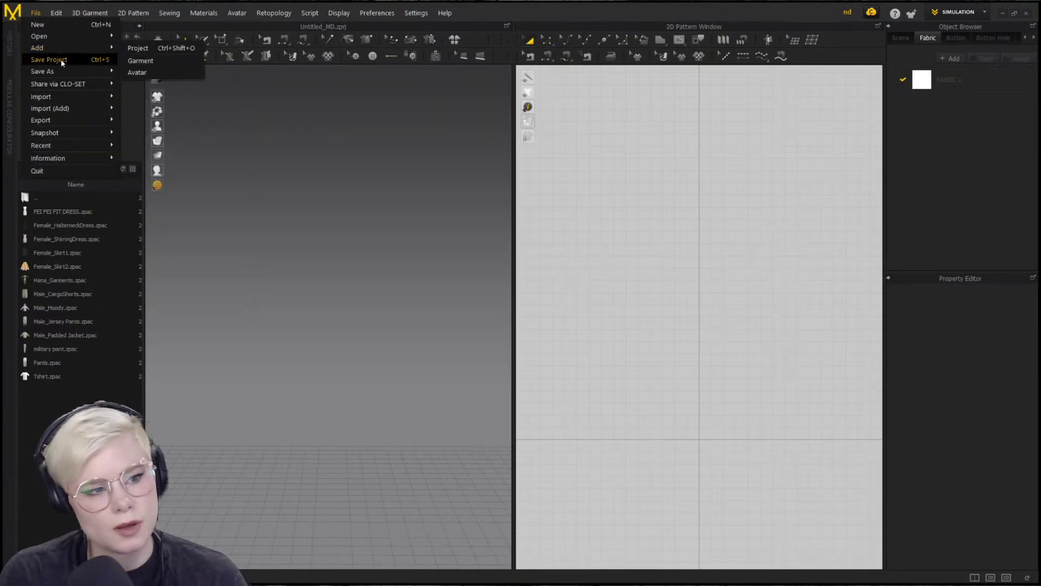
{"action": "mouse_move", "coordinate": [89, 108]}
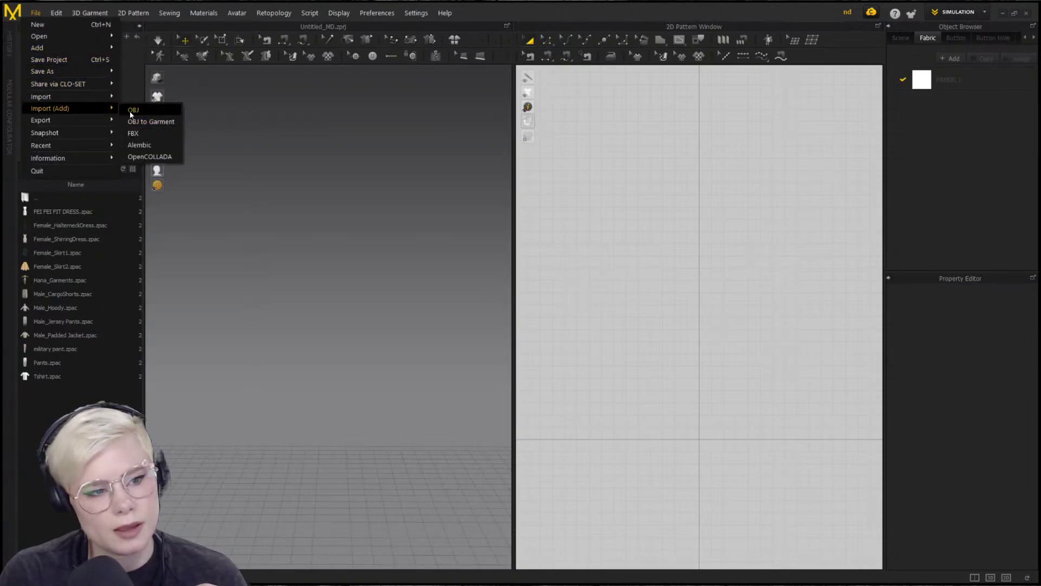
{"action": "left_click", "coordinate": [144, 134]}
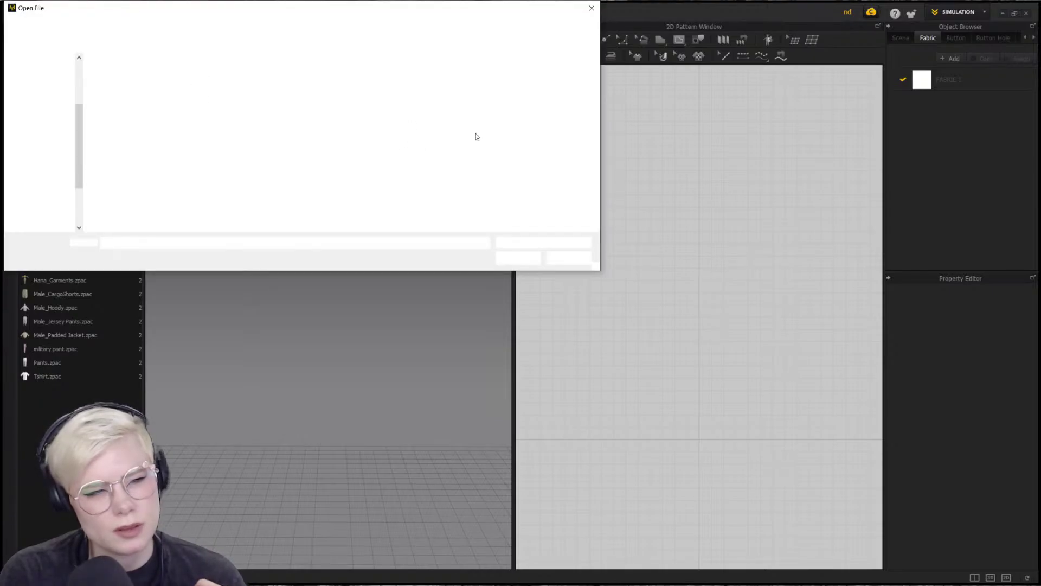
{"action": "left_click", "coordinate": [592, 9]}
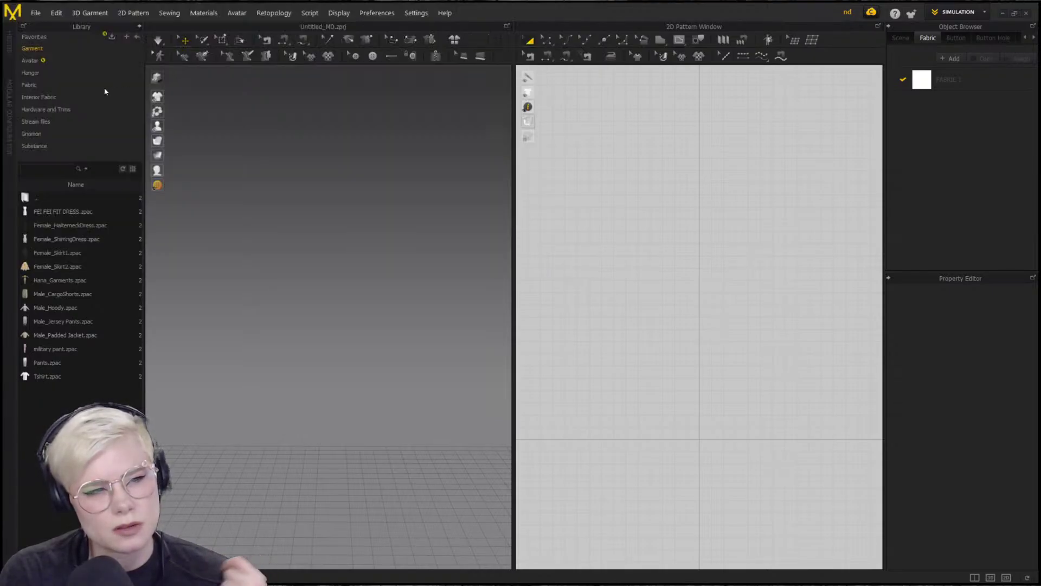
Start adding an avatar to the empty project and browse to the work folder on the Desktop
{"action": "left_click", "coordinate": [36, 13]}
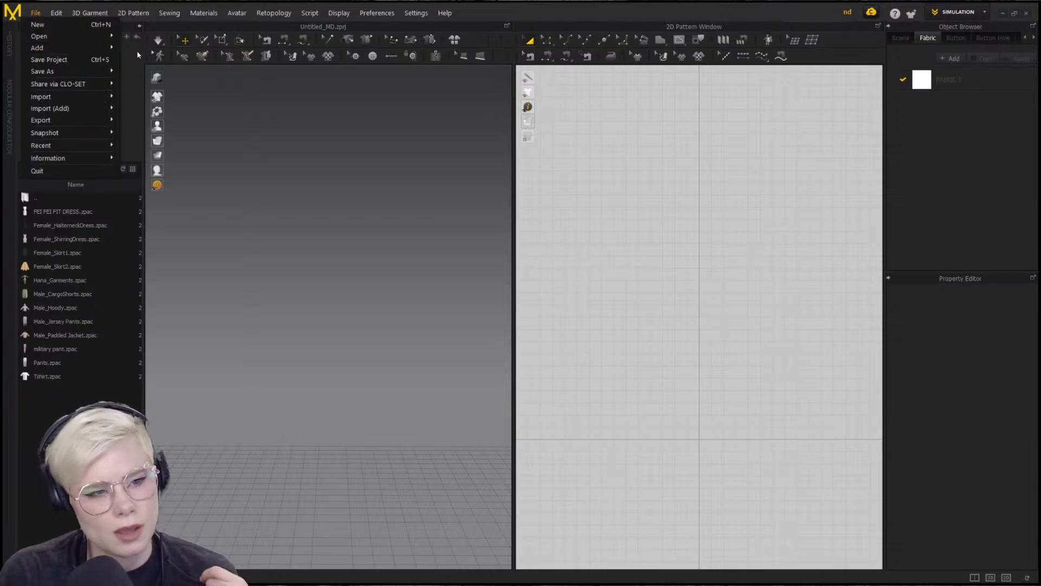
{"action": "mouse_move", "coordinate": [67, 50]}
{"action": "left_click", "coordinate": [162, 70]}
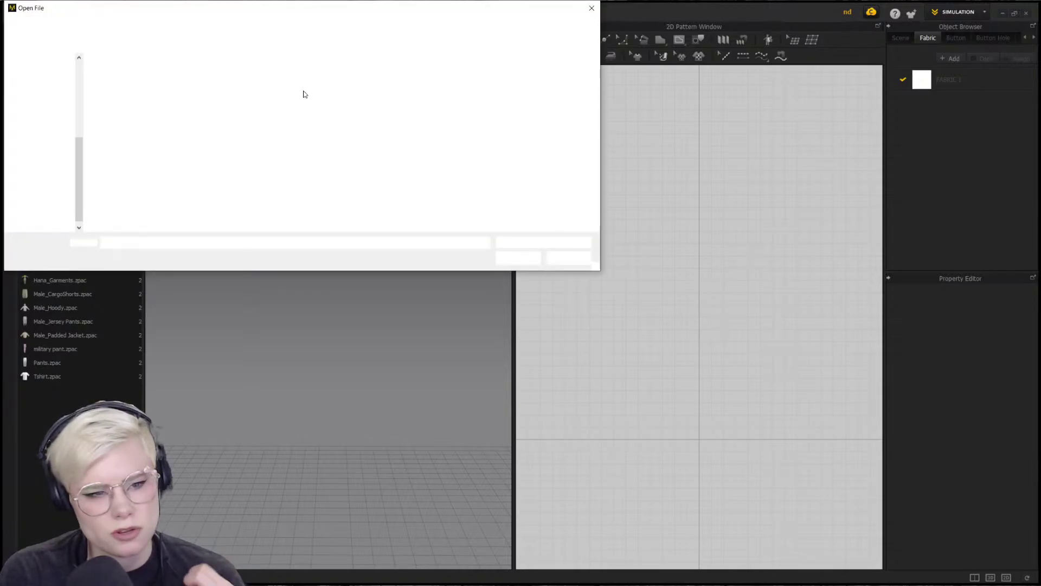
{"action": "scroll", "coordinate": [39, 120], "scroll_direction": "up", "scroll_amount": 5}
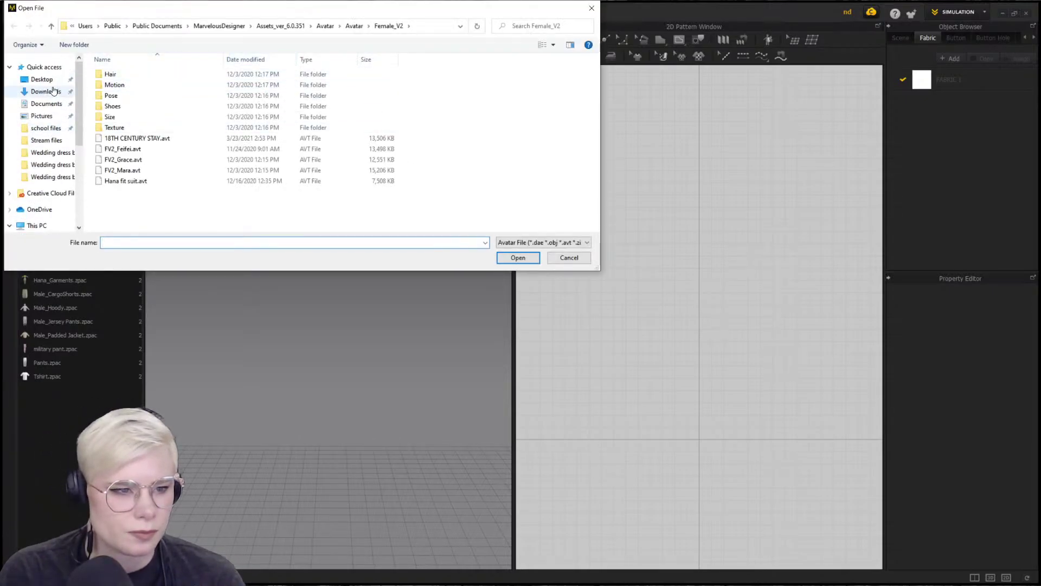
{"action": "left_click", "coordinate": [42, 79]}
{"action": "double_click", "coordinate": [490, 76]}
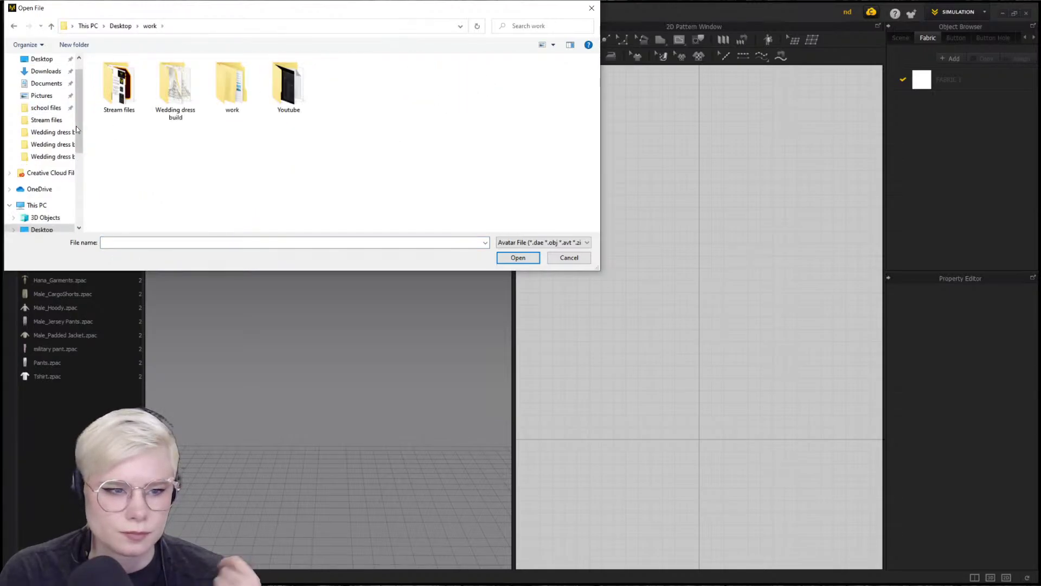
Look through the work, Stream files and Youtube folders for the avatar files
{"action": "left_click", "coordinate": [232, 84]}
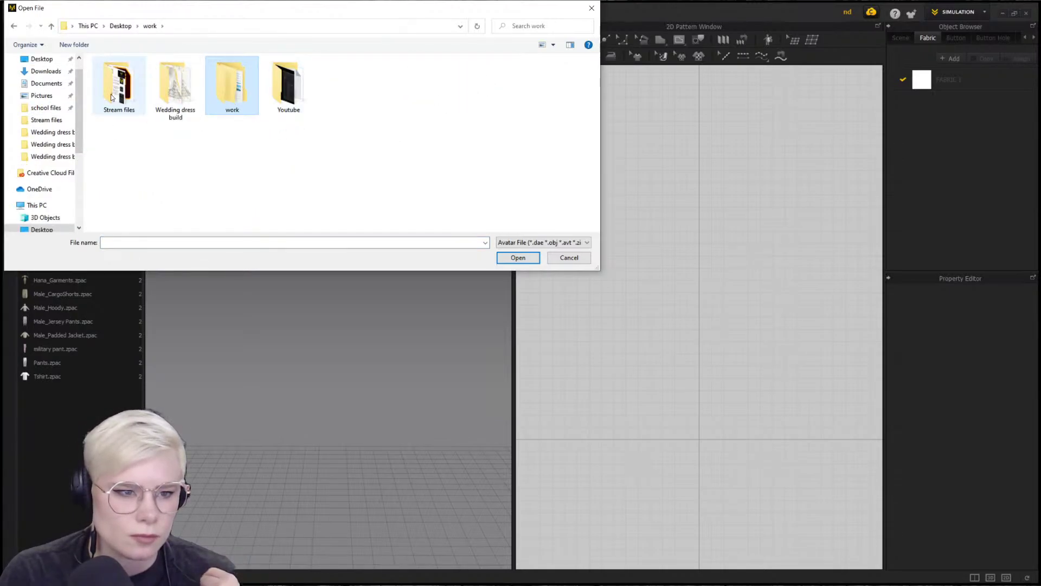
{"action": "double_click", "coordinate": [217, 89]}
{"action": "key", "text": "BackSpace"}
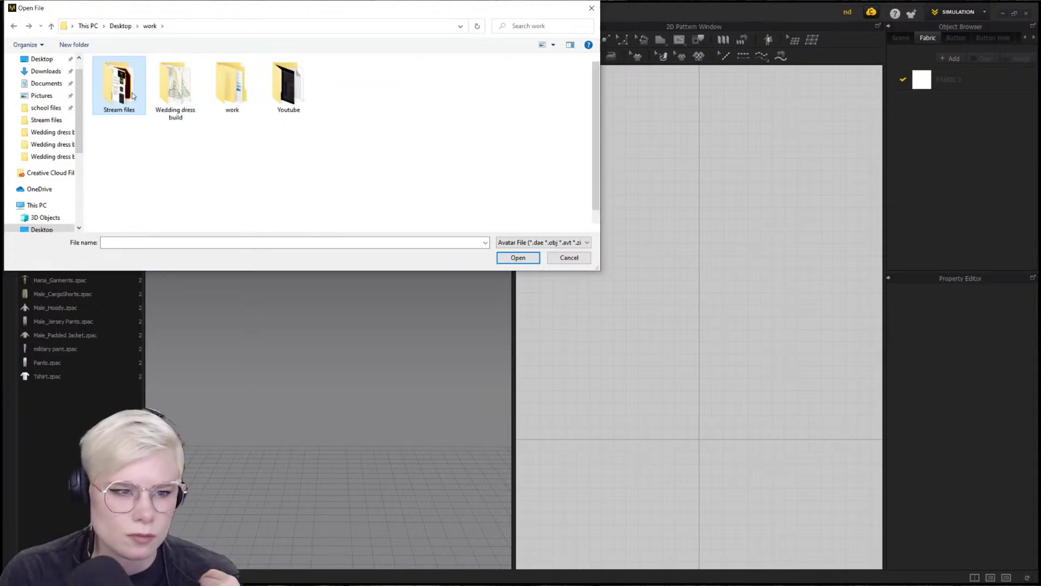
{"action": "double_click", "coordinate": [133, 96]}
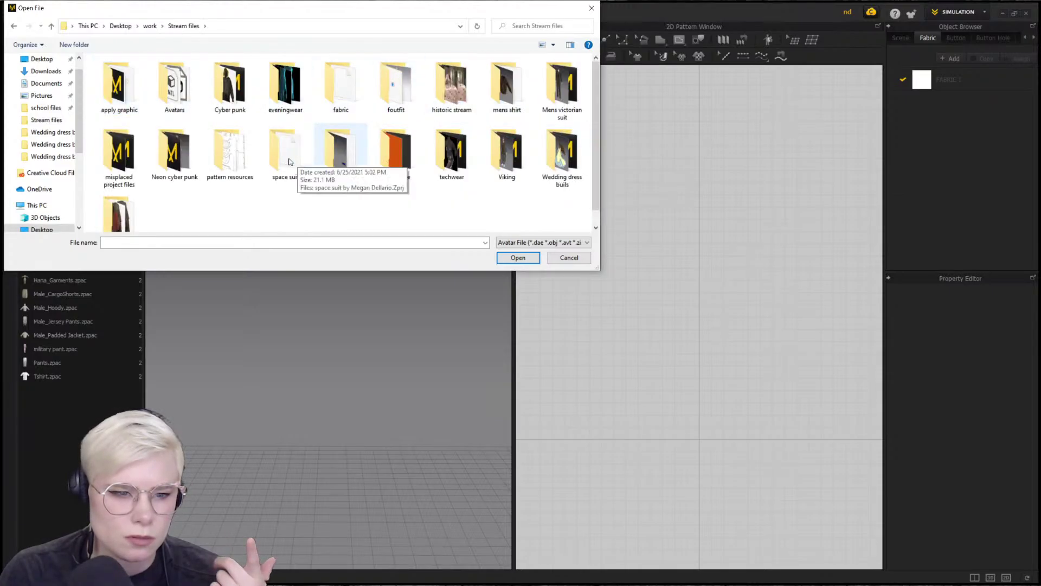
{"action": "scroll", "coordinate": [194, 189], "scroll_direction": "down", "scroll_amount": 1}
{"action": "scroll", "coordinate": [381, 201], "scroll_direction": "up", "scroll_amount": 1}
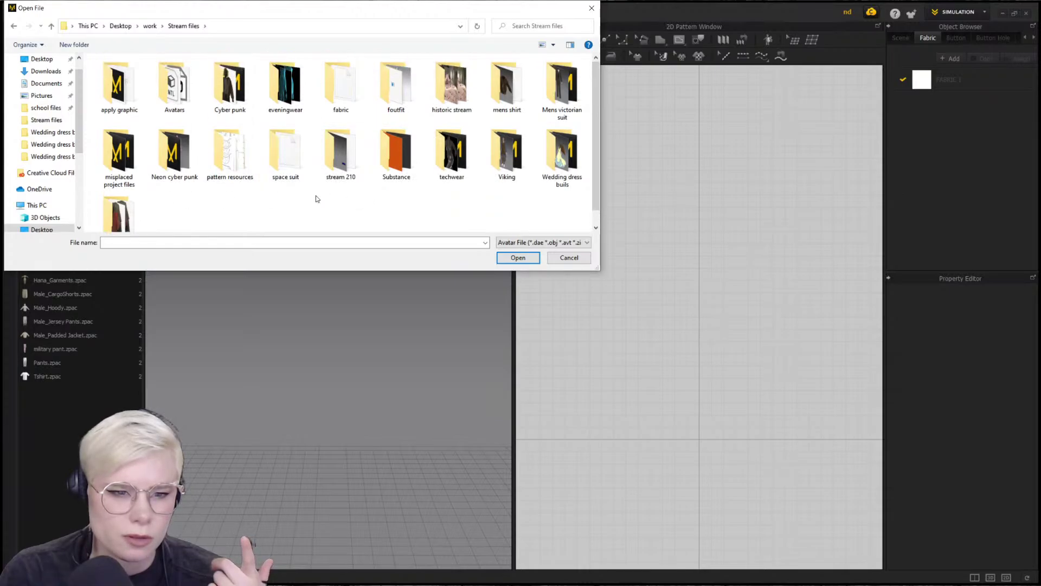
{"action": "key", "text": "BackSpace"}
{"action": "double_click", "coordinate": [298, 86]}
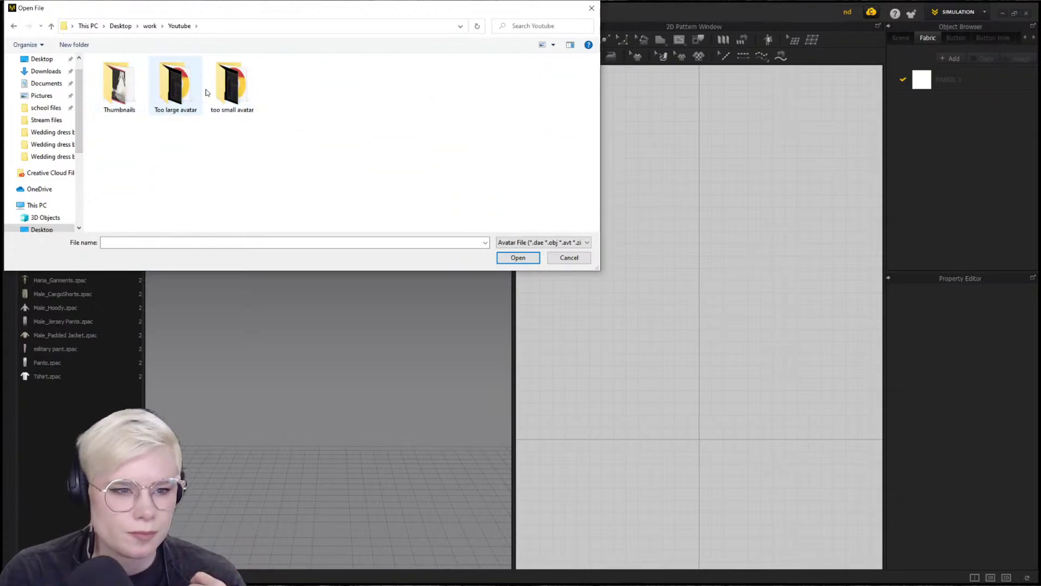
{"action": "double_click", "coordinate": [185, 87]}
{"action": "key", "text": "BackSpace"}
{"action": "key", "text": "BackSpace"}
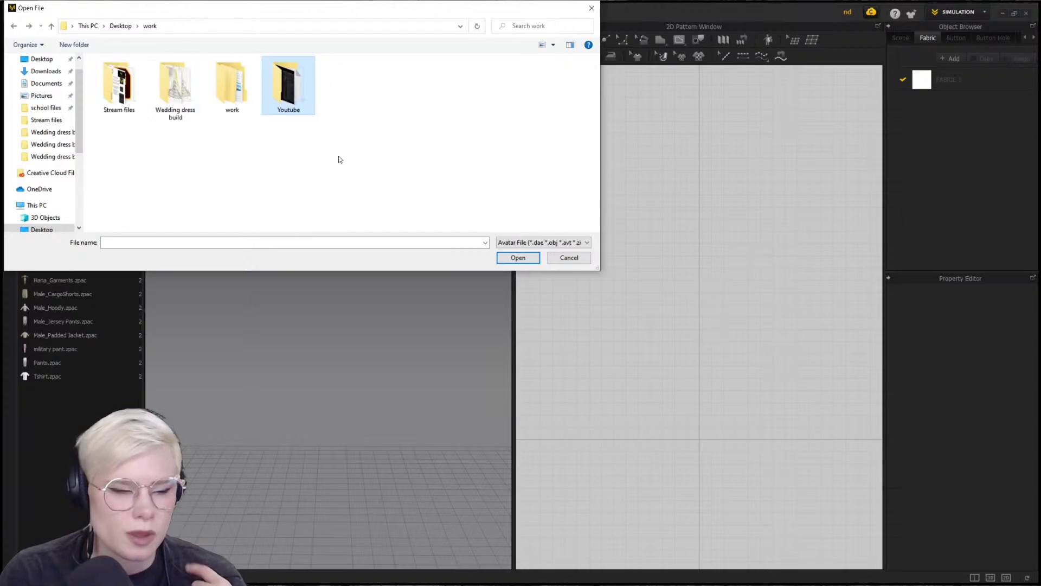
{"action": "key", "text": "BackSpace"}
{"action": "double_click", "coordinate": [498, 73]}
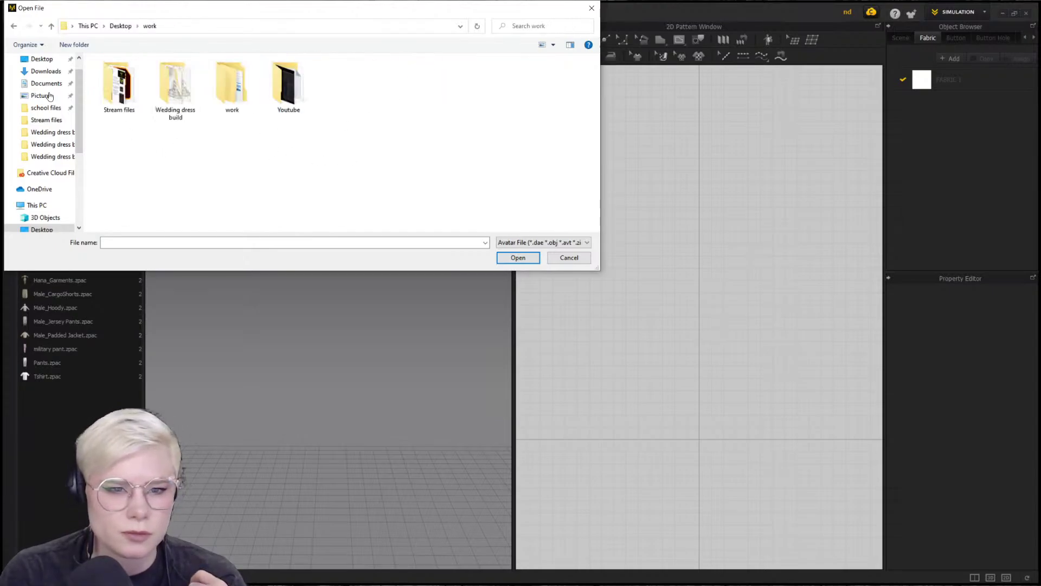
Load "too big avt.obj" from the Avatars folder inside Stream files
{"action": "double_click", "coordinate": [132, 85]}
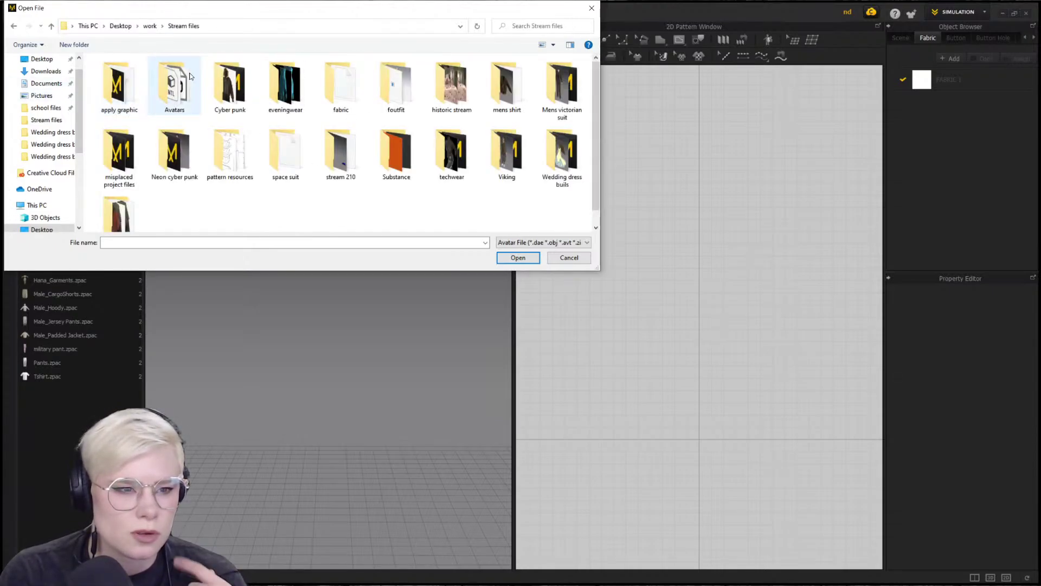
{"action": "double_click", "coordinate": [175, 93]}
{"action": "scroll", "coordinate": [418, 128], "scroll_direction": "down", "scroll_amount": 5}
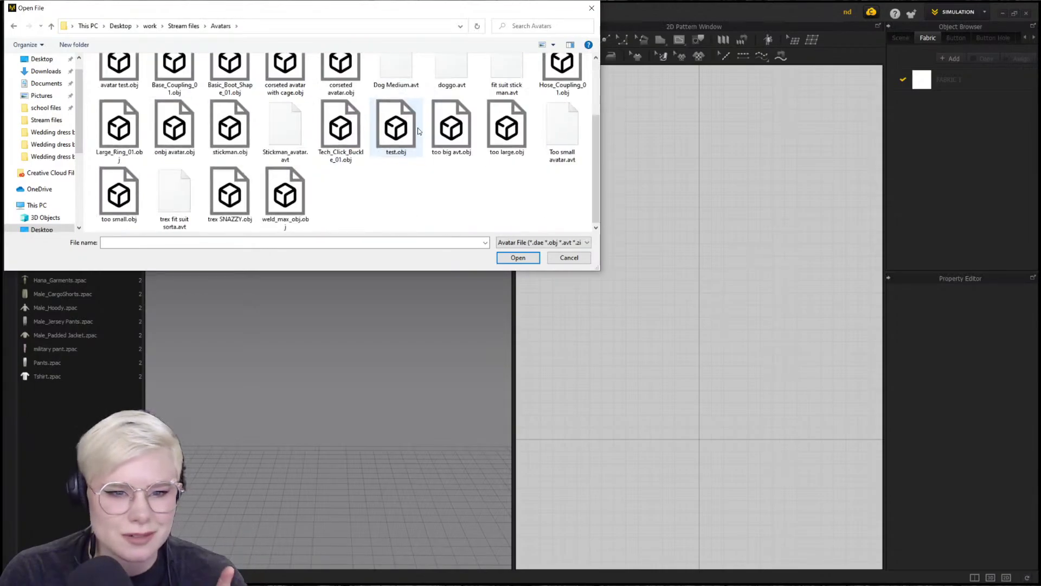
{"action": "left_click", "coordinate": [457, 131]}
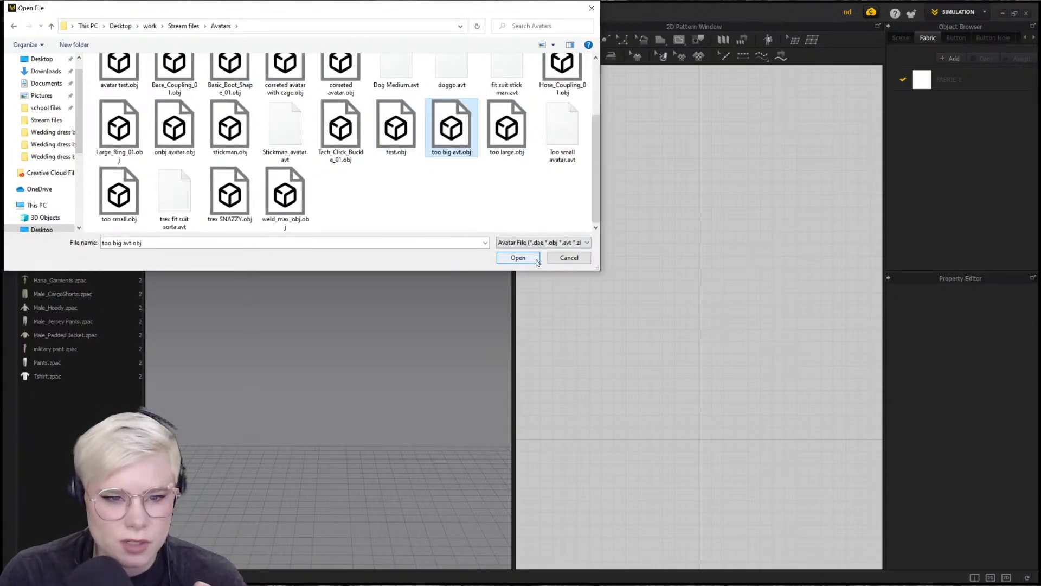
{"action": "left_click", "coordinate": [517, 258]}
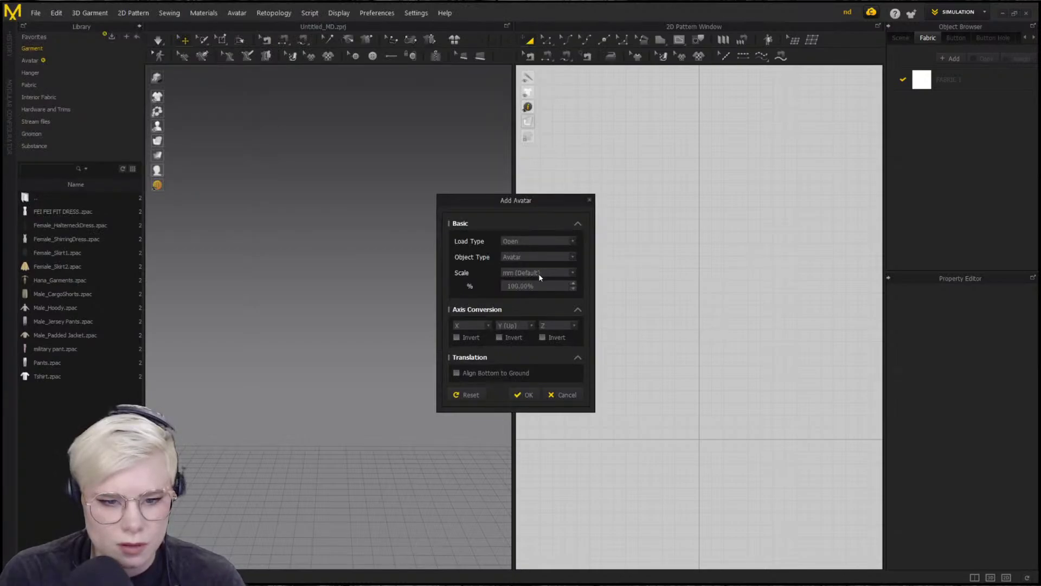
Import the avatar with its scale set to inches, and delete it from the scene
{"action": "left_click", "coordinate": [540, 273]}
{"action": "left_click", "coordinate": [536, 319]}
{"action": "left_click", "coordinate": [525, 394]}
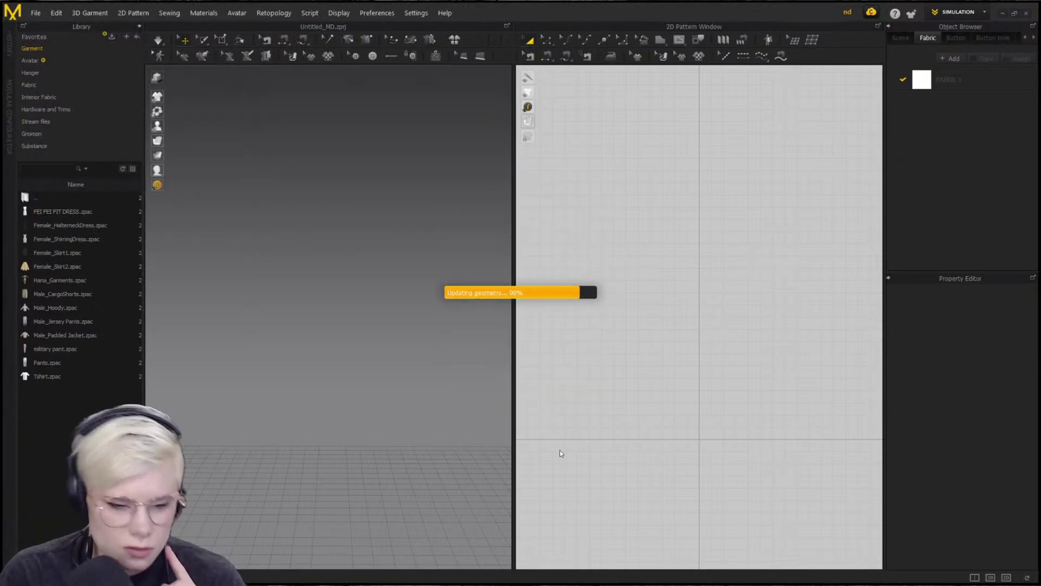
{"action": "scroll", "coordinate": [413, 321], "scroll_direction": "down", "scroll_amount": 2}
{"action": "key", "text": "Delete"}
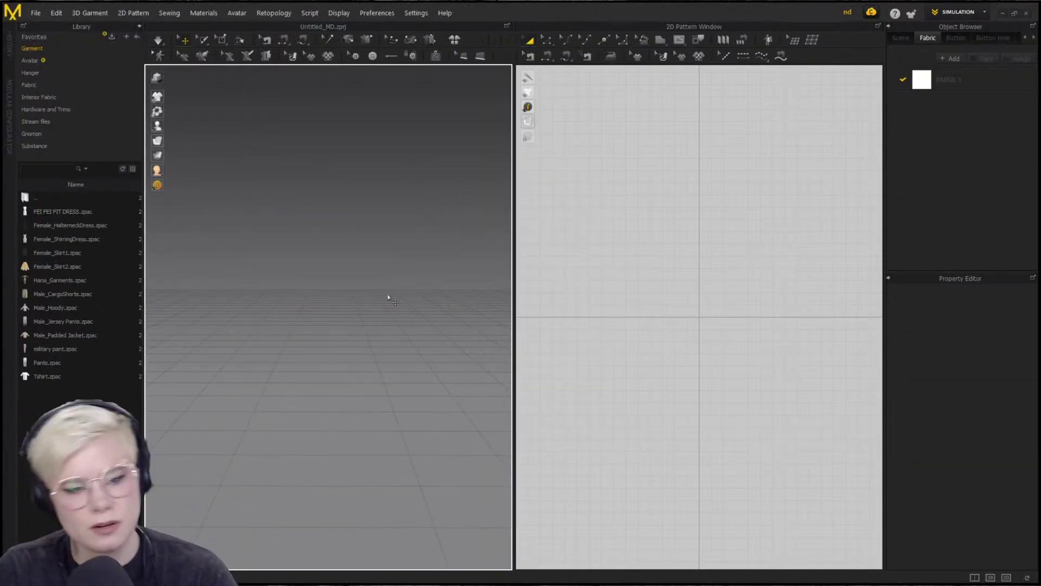
Add "too large.obj" from the Avatars folder as an avatar, keeping the scale in inches
{"action": "left_click", "coordinate": [36, 17]}
{"action": "mouse_move", "coordinate": [45, 47]}
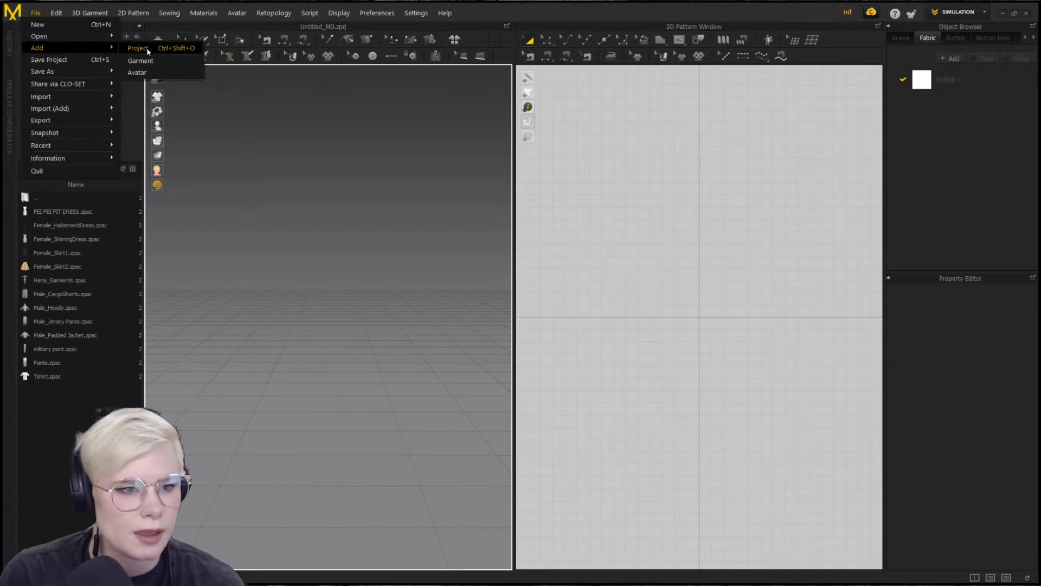
{"action": "left_click", "coordinate": [152, 71]}
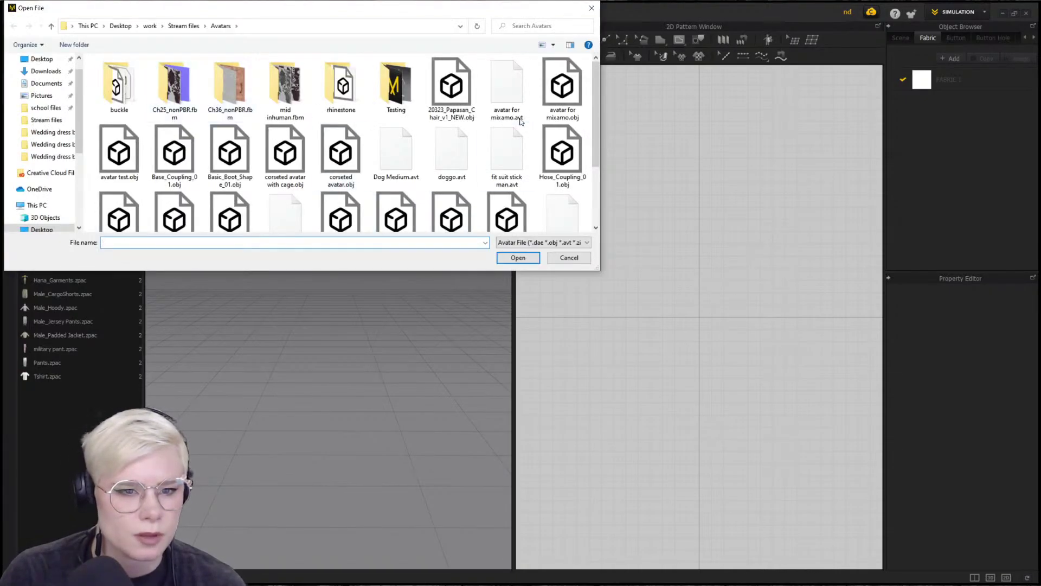
{"action": "scroll", "coordinate": [538, 185], "scroll_direction": "down", "scroll_amount": 5}
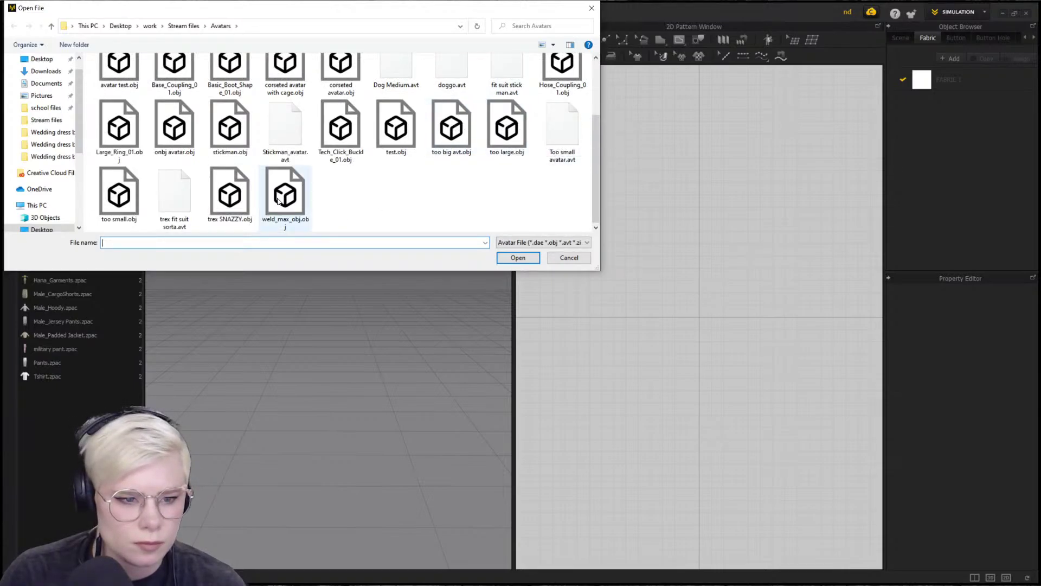
{"action": "scroll", "coordinate": [131, 164], "scroll_direction": "up", "scroll_amount": 2}
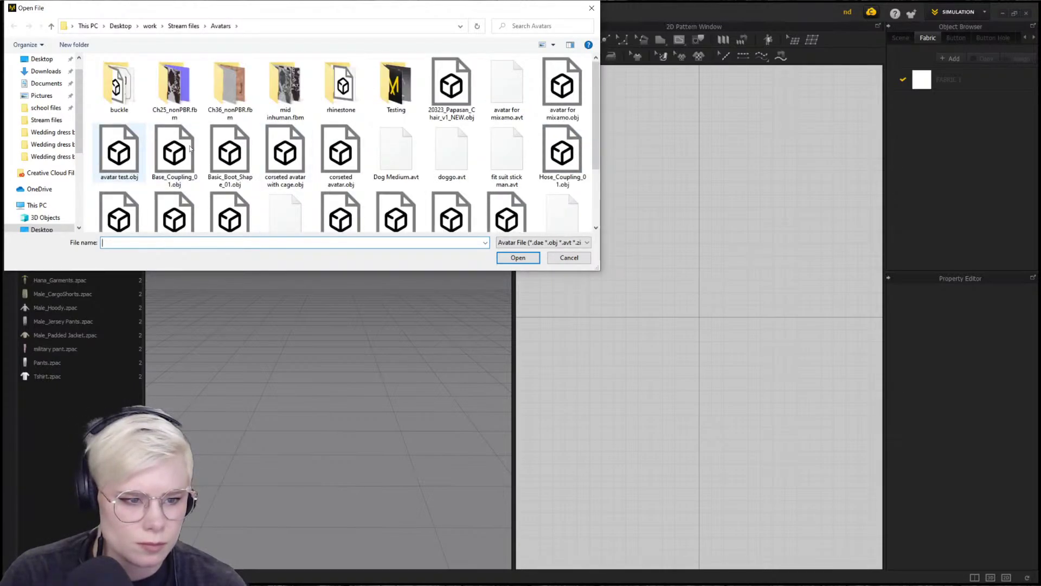
{"action": "scroll", "coordinate": [564, 89], "scroll_direction": "down", "scroll_amount": 2}
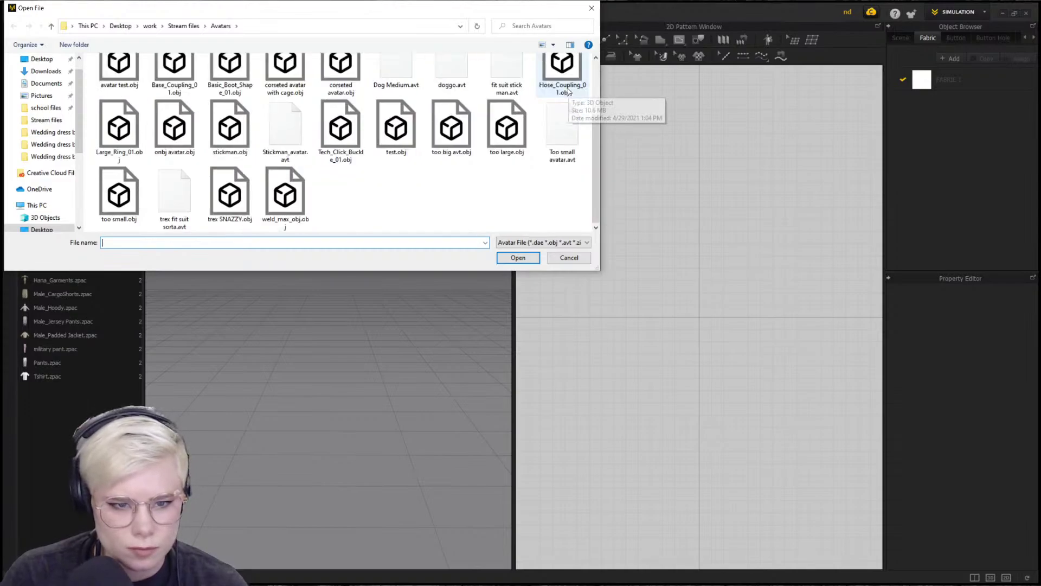
{"action": "left_click", "coordinate": [510, 112]}
{"action": "left_click", "coordinate": [528, 260]}
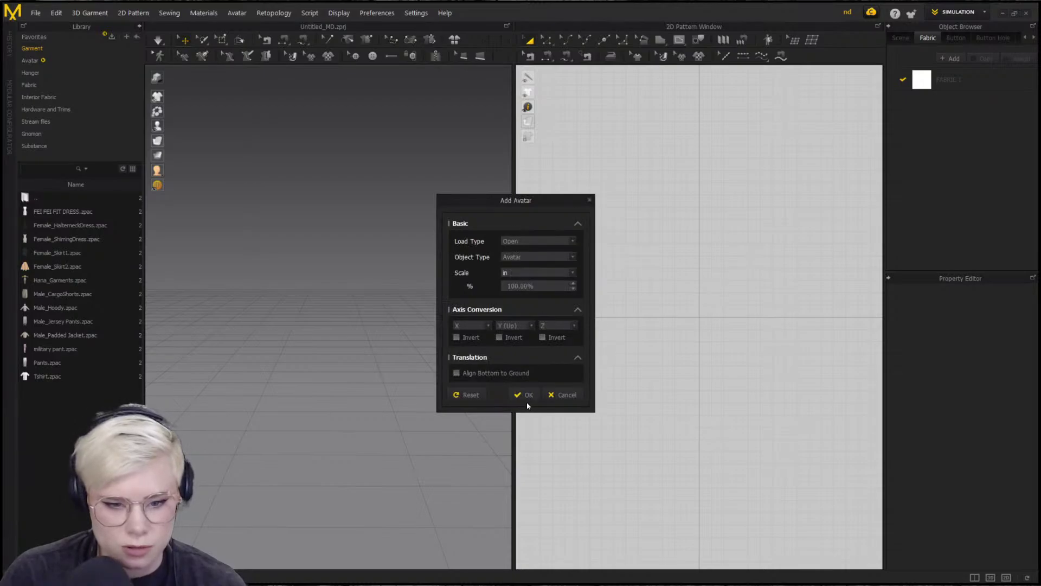
{"action": "left_click", "coordinate": [527, 401]}
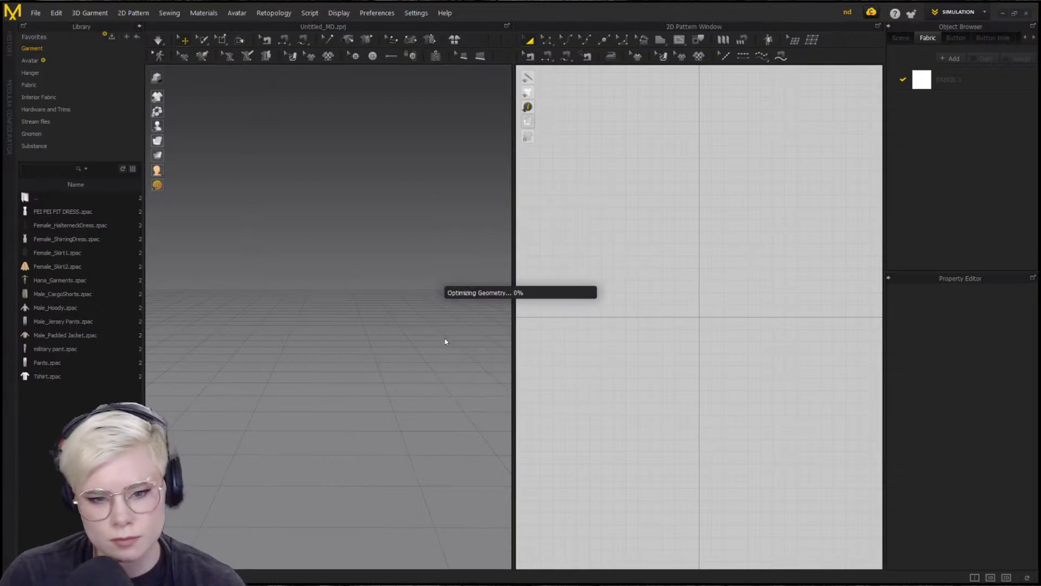
Inspect the imported avatar's size in the 3D view and its silhouette in the 2D pattern window
{"action": "right_click_drag", "start_coordinate": [410, 346], "coordinate": [383, 350]}
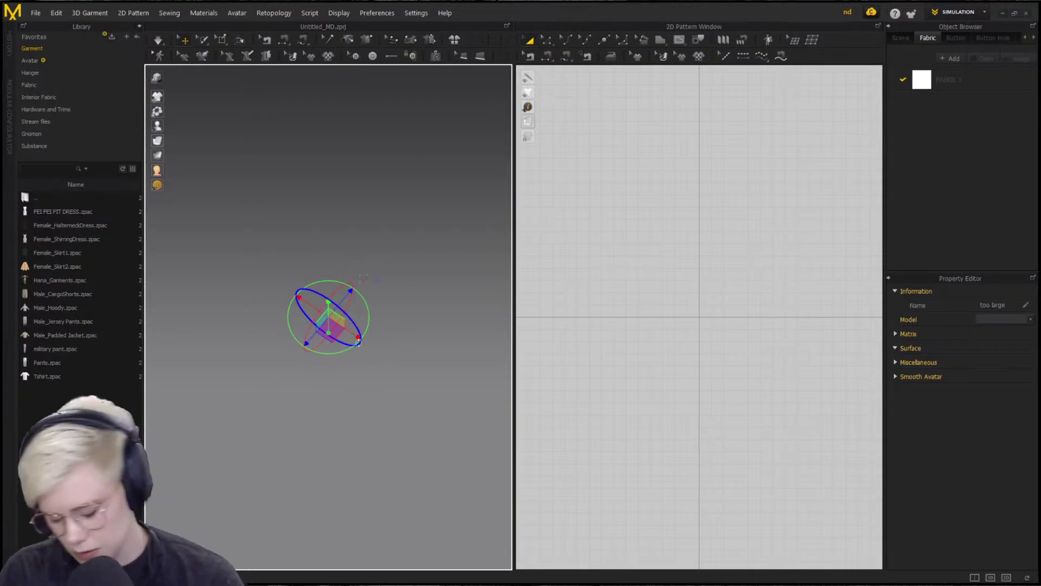
{"action": "key", "text": "2"}
{"action": "right_click_drag", "start_coordinate": [336, 248], "coordinate": [386, 267]}
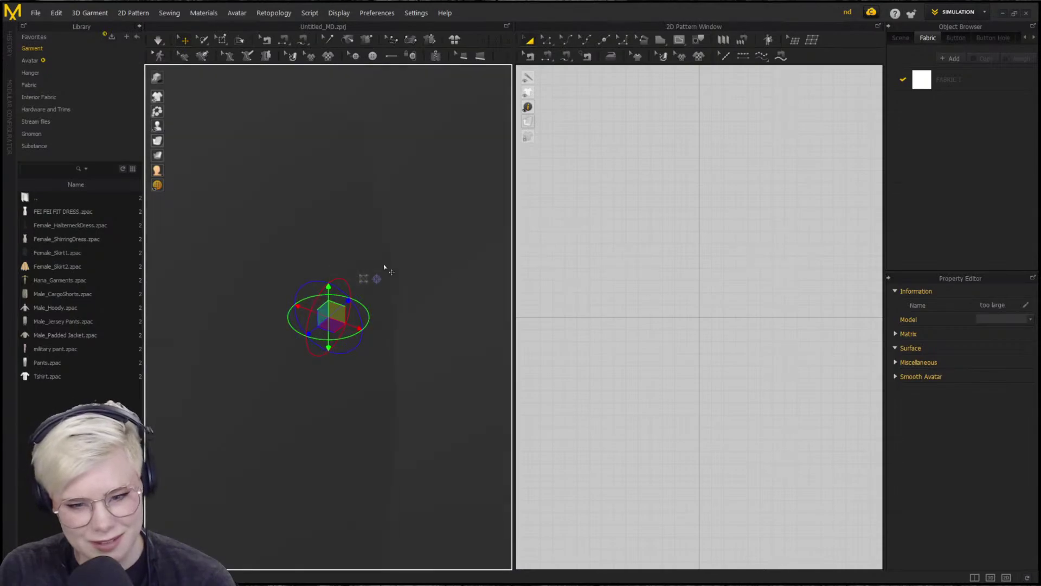
{"action": "scroll", "coordinate": [638, 319], "scroll_direction": "down", "scroll_amount": 8}
{"action": "middle_click_drag", "start_coordinate": [835, 296], "coordinate": [851, 316]}
{"action": "middle_click_drag", "start_coordinate": [702, 304], "coordinate": [718, 328]}
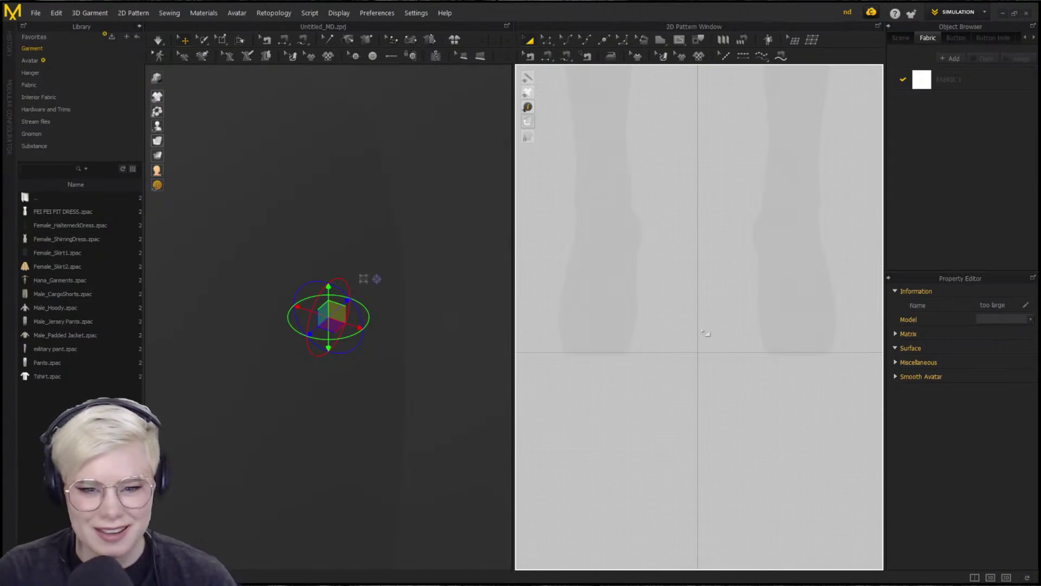
Delete the oversized avatar imported in inches from the 3D scene
{"action": "right_click_drag", "start_coordinate": [307, 345], "coordinate": [515, 315]}
{"action": "left_click", "coordinate": [312, 385]}
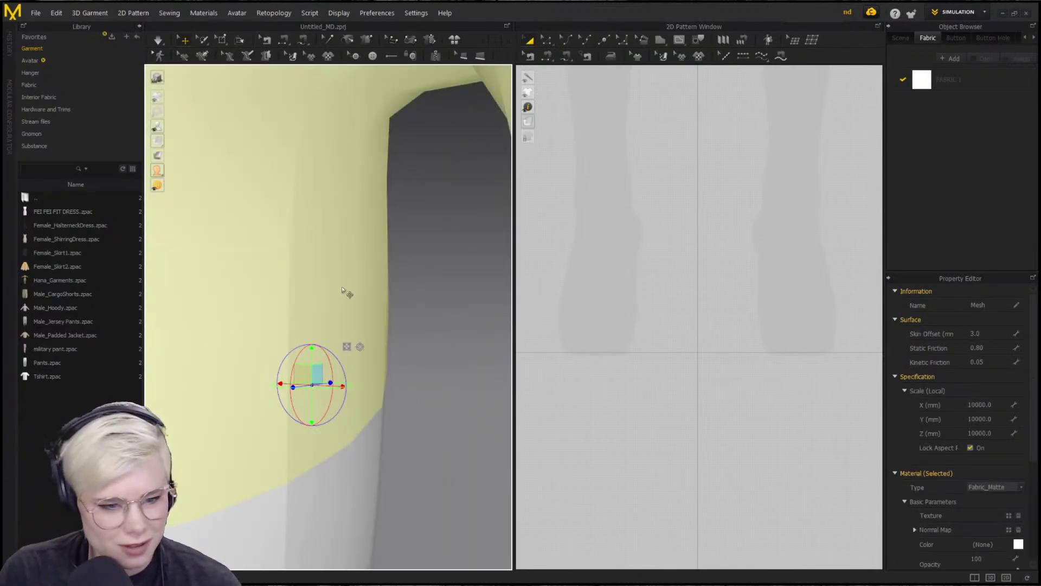
{"action": "key", "text": "Delete"}
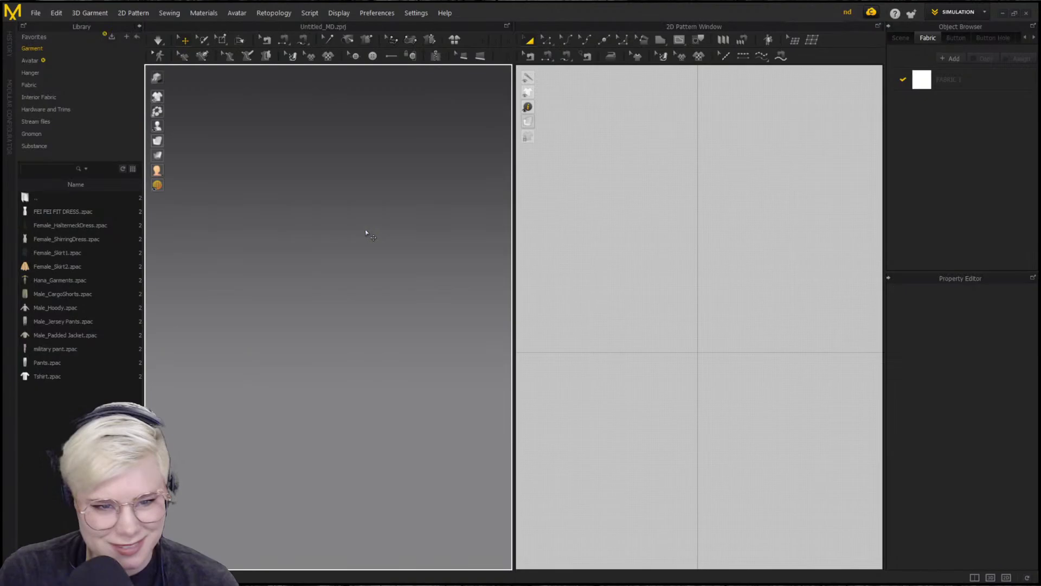
Add "too large.obj" from the Avatars folder as an avatar with its scale set to cm (DAZ Studio)
{"action": "left_click", "coordinate": [34, 15]}
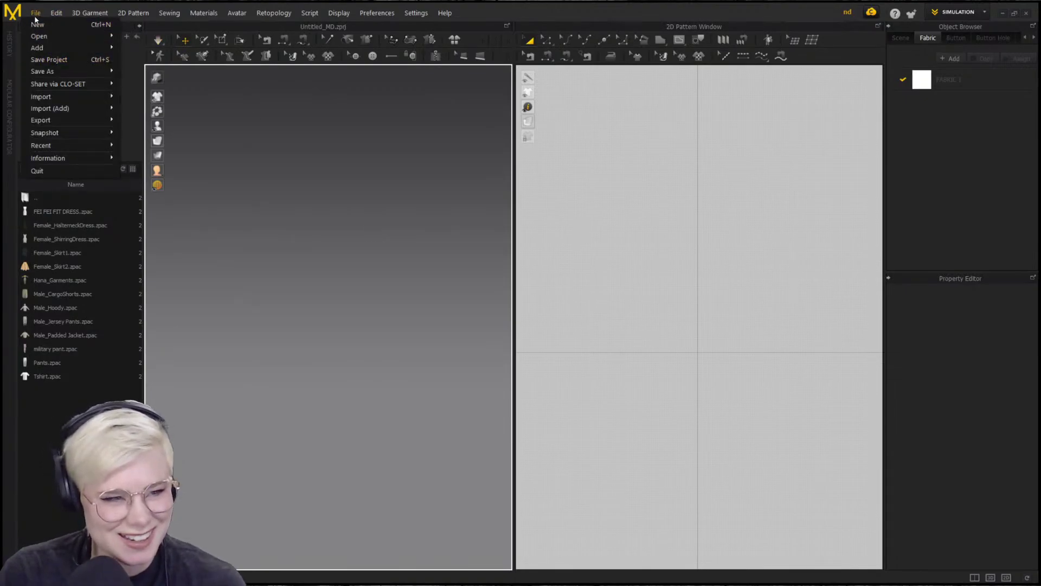
{"action": "mouse_move", "coordinate": [70, 48]}
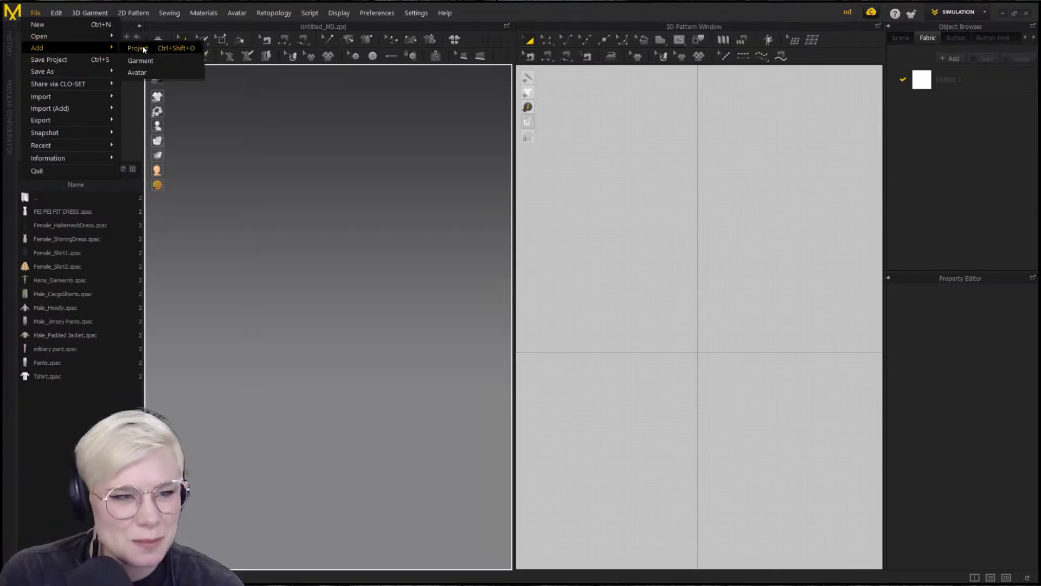
{"action": "left_click", "coordinate": [146, 59]}
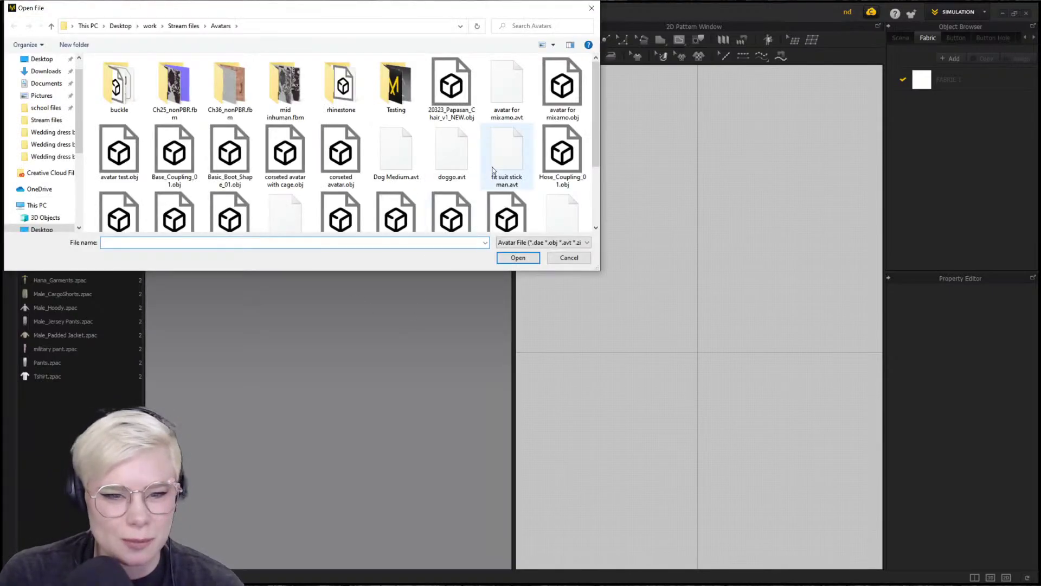
{"action": "scroll", "coordinate": [390, 191], "scroll_direction": "down", "scroll_amount": 3}
{"action": "left_click", "coordinate": [507, 130]}
{"action": "left_click", "coordinate": [526, 258]}
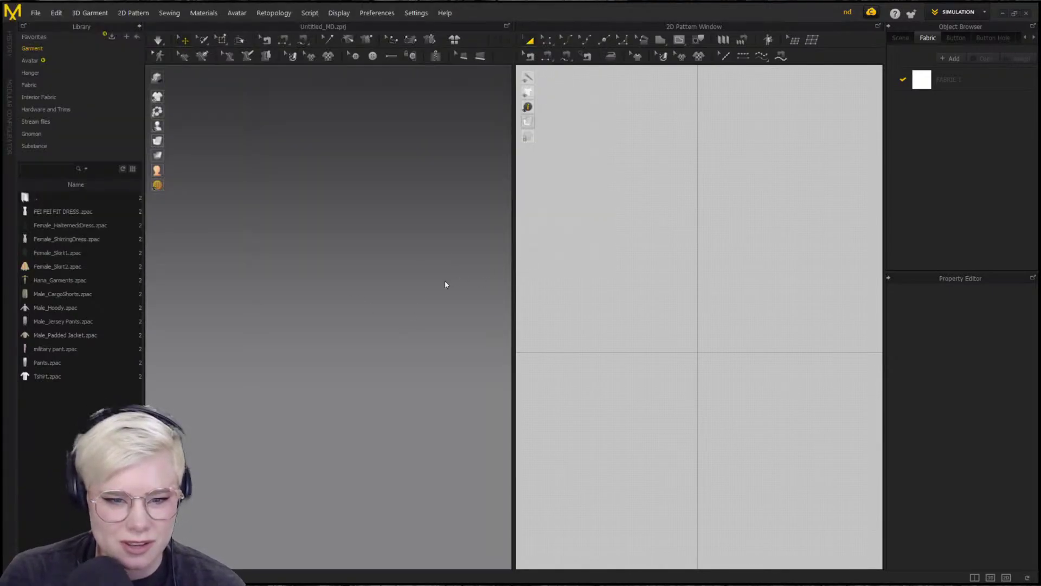
{"action": "left_click", "coordinate": [540, 273]}
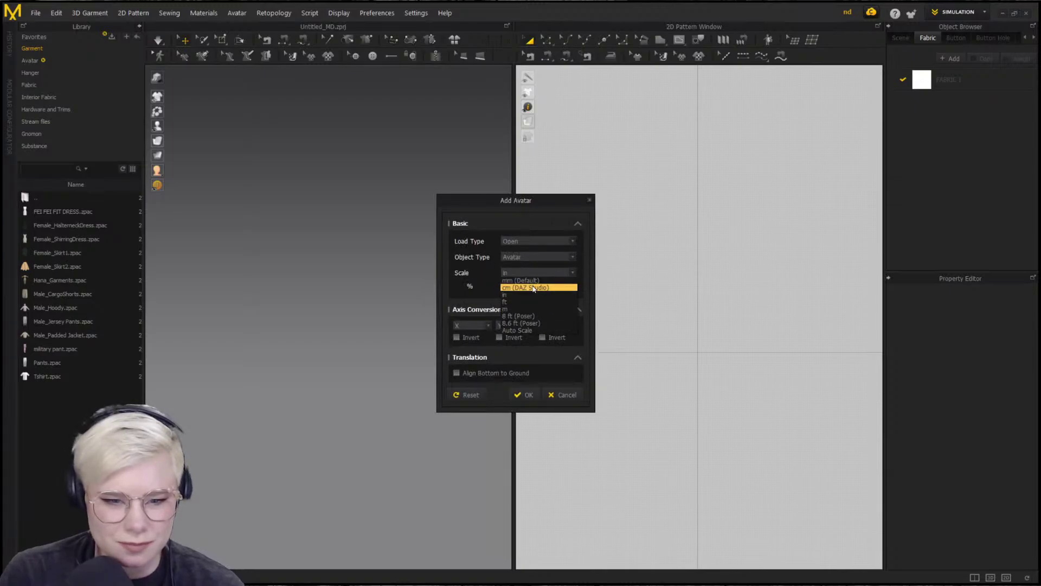
{"action": "left_click", "coordinate": [525, 288]}
{"action": "left_click", "coordinate": [526, 394]}
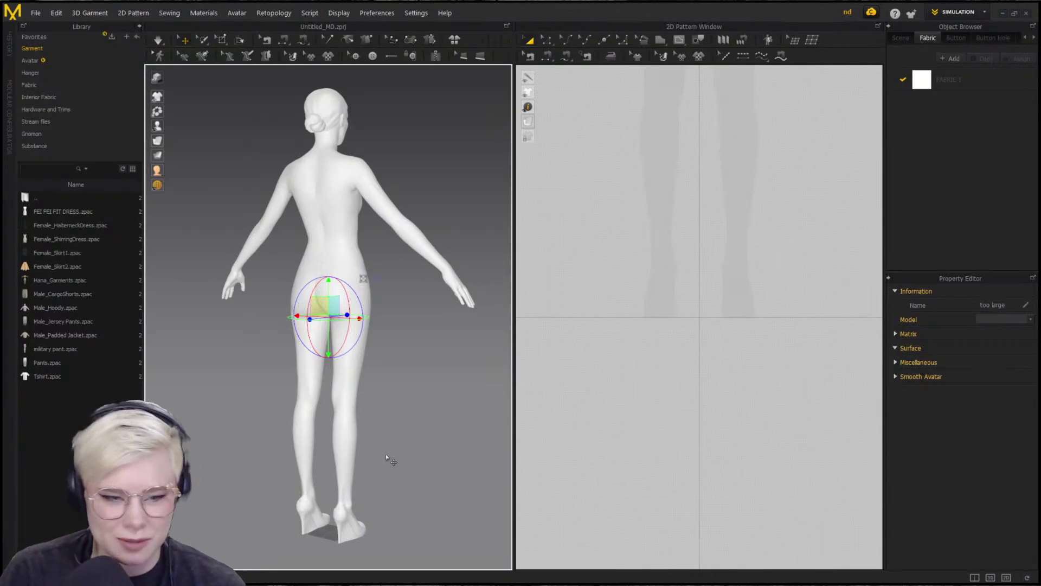
Inspect the centimetre-scaled avatar from the front and its silhouette in the 2D pattern window
{"action": "right_click_drag", "start_coordinate": [386, 456], "coordinate": [226, 419]}
{"action": "scroll", "coordinate": [400, 403], "scroll_direction": "down", "scroll_amount": 3}
{"action": "left_click", "coordinate": [400, 403]}
{"action": "right_click_drag", "start_coordinate": [400, 404], "coordinate": [350, 386]}
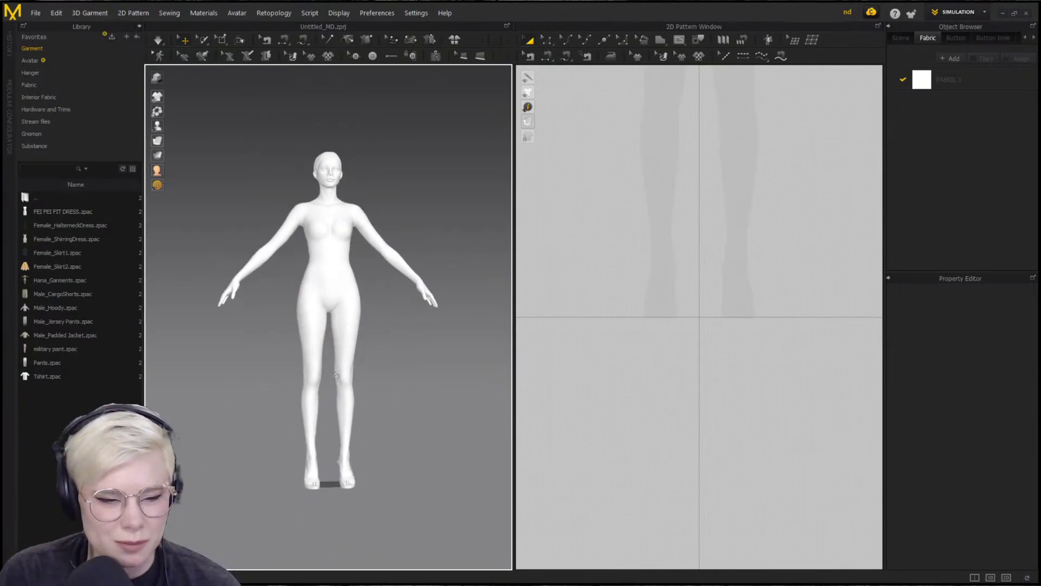
{"action": "scroll", "coordinate": [349, 386], "scroll_direction": "up", "scroll_amount": 2}
{"action": "middle_click_drag", "start_coordinate": [349, 385], "coordinate": [367, 414]}
{"action": "right_click_drag", "start_coordinate": [367, 415], "coordinate": [376, 433]}
{"action": "middle_click_drag", "start_coordinate": [744, 302], "coordinate": [725, 515]}
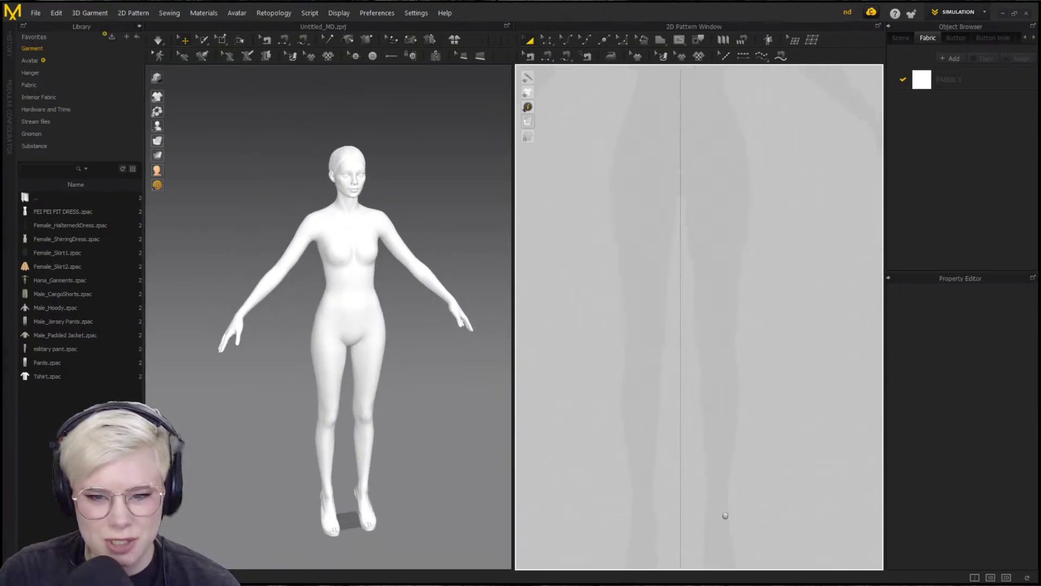
{"action": "middle_click_drag", "start_coordinate": [739, 379], "coordinate": [742, 577]}
{"action": "scroll", "coordinate": [406, 396], "scroll_direction": "down", "scroll_amount": 1}
{"action": "right_click_drag", "start_coordinate": [406, 396], "coordinate": [386, 396]}
{"action": "middle_click_drag", "start_coordinate": [386, 396], "coordinate": [374, 309]}
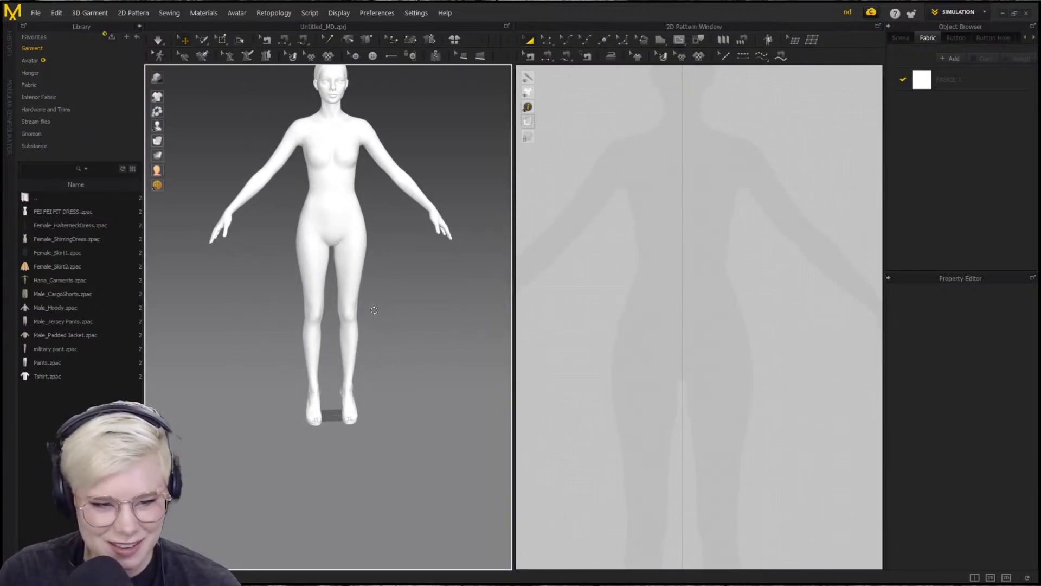
Examine the avatar's feet close up against the floor grid to compare their sizes
{"action": "scroll", "coordinate": [353, 421], "scroll_direction": "up", "scroll_amount": 5}
{"action": "middle_click_drag", "start_coordinate": [353, 423], "coordinate": [354, 331]}
{"action": "scroll", "coordinate": [355, 380], "scroll_direction": "up", "scroll_amount": 3}
{"action": "middle_click_drag", "start_coordinate": [355, 374], "coordinate": [338, 147]}
{"action": "scroll", "coordinate": [327, 320], "scroll_direction": "up", "scroll_amount": 3}
{"action": "middle_click_drag", "start_coordinate": [328, 320], "coordinate": [325, 220]}
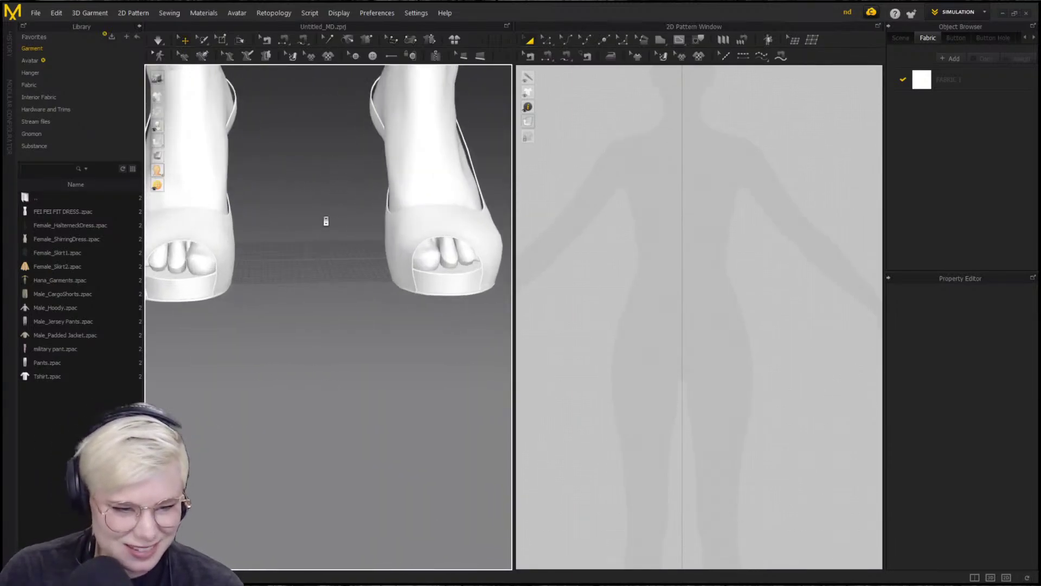
{"action": "scroll", "coordinate": [335, 271], "scroll_direction": "up", "scroll_amount": 2}
{"action": "right_click_drag", "start_coordinate": [337, 276], "coordinate": [330, 338]}
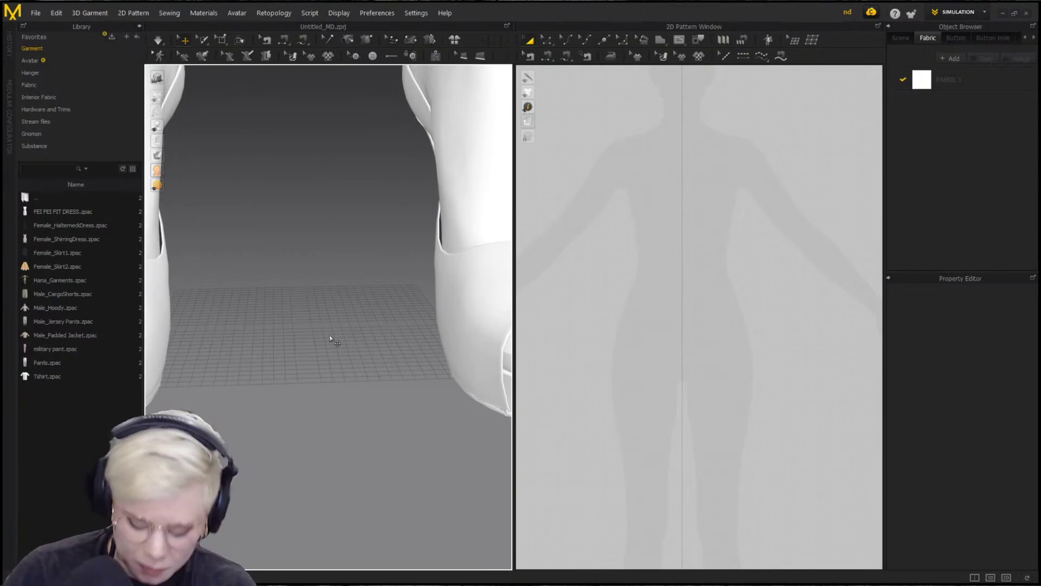
Inspect the avatar's legs and its whole body in the front view
{"action": "key", "text": "0"}
{"action": "key", "text": "2"}
{"action": "scroll", "coordinate": [302, 342], "scroll_direction": "down", "scroll_amount": 4}
{"action": "scroll", "coordinate": [301, 342], "scroll_direction": "down", "scroll_amount": 8}
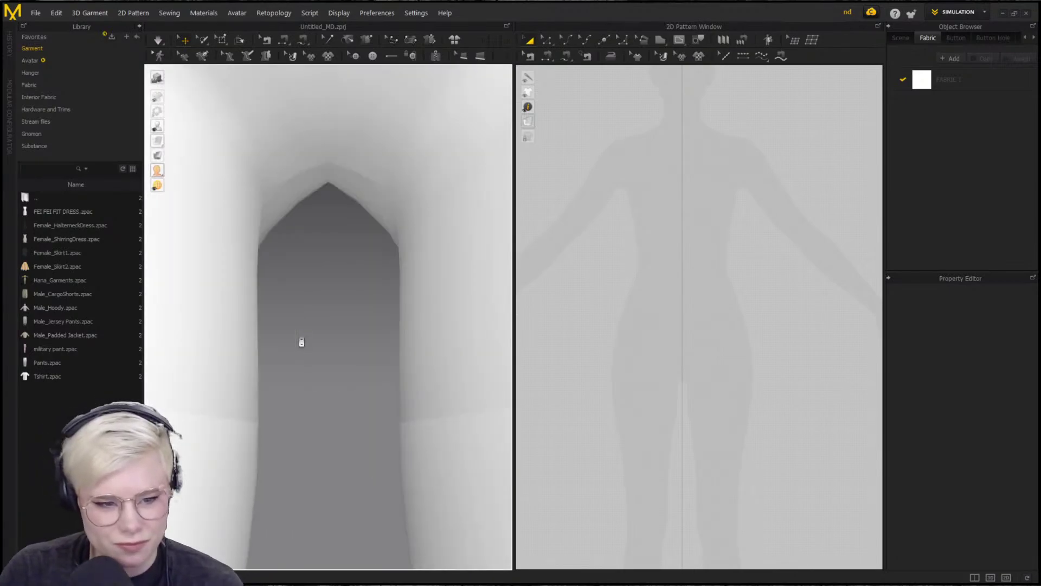
{"action": "scroll", "coordinate": [301, 341], "scroll_direction": "down", "scroll_amount": 1}
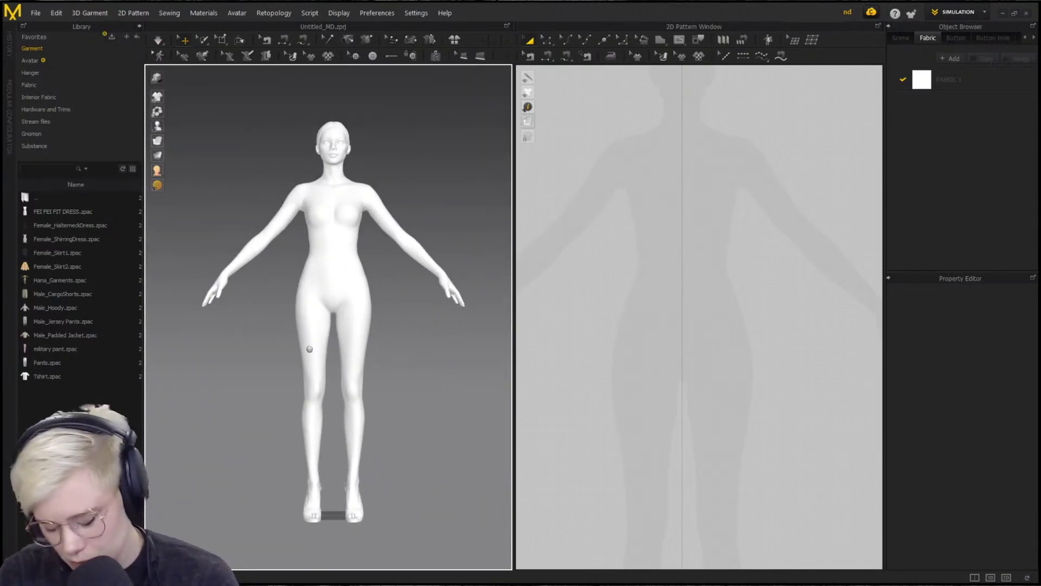
{"action": "scroll", "coordinate": [314, 354], "scroll_direction": "up", "scroll_amount": 8}
{"action": "right_click_drag", "start_coordinate": [358, 428], "coordinate": [405, 380]}
{"action": "scroll", "coordinate": [406, 380], "scroll_direction": "down", "scroll_amount": 8}
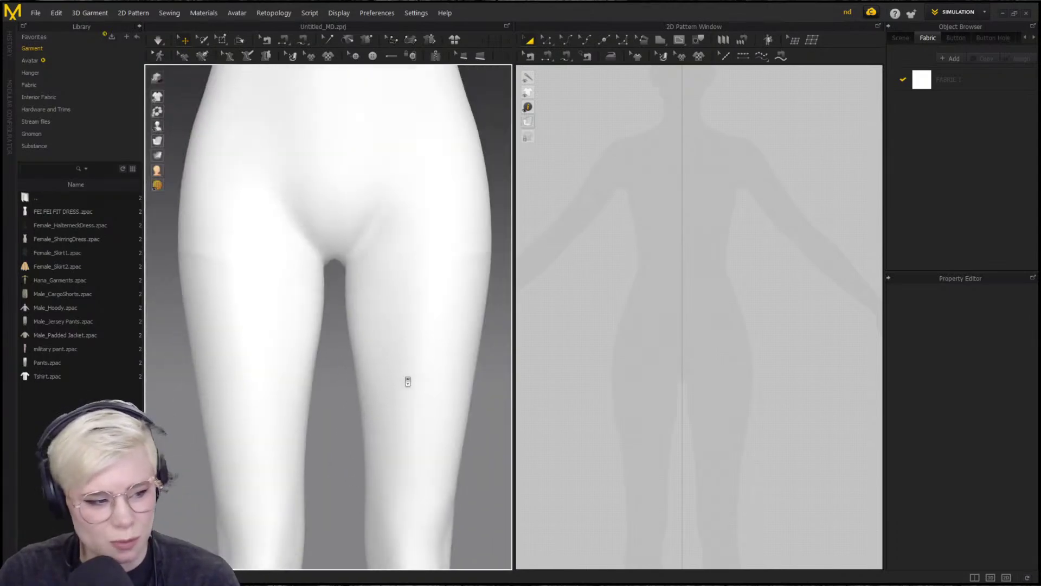
{"action": "scroll", "coordinate": [444, 329], "scroll_direction": "down", "scroll_amount": 2}
{"action": "middle_click_drag", "start_coordinate": [433, 335], "coordinate": [417, 383]}
{"action": "scroll", "coordinate": [414, 383], "scroll_direction": "up", "scroll_amount": 2}
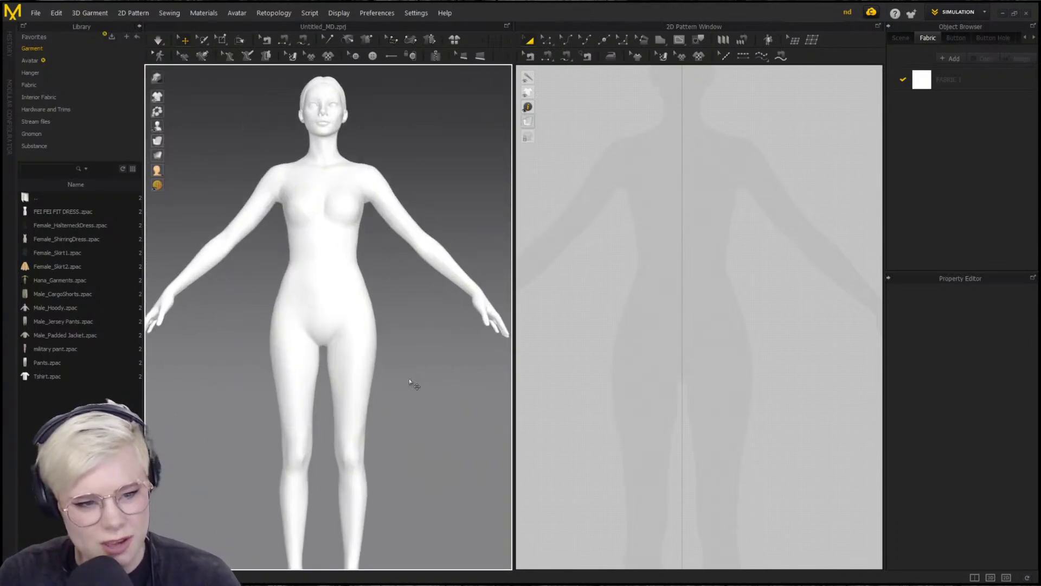
{"action": "scroll", "coordinate": [414, 383], "scroll_direction": "down", "scroll_amount": 3}
Delete the avatar and add "too large.obj" from the Avatars folder again, with its scale set to mm (Default)
{"action": "left_click", "coordinate": [299, 210]}
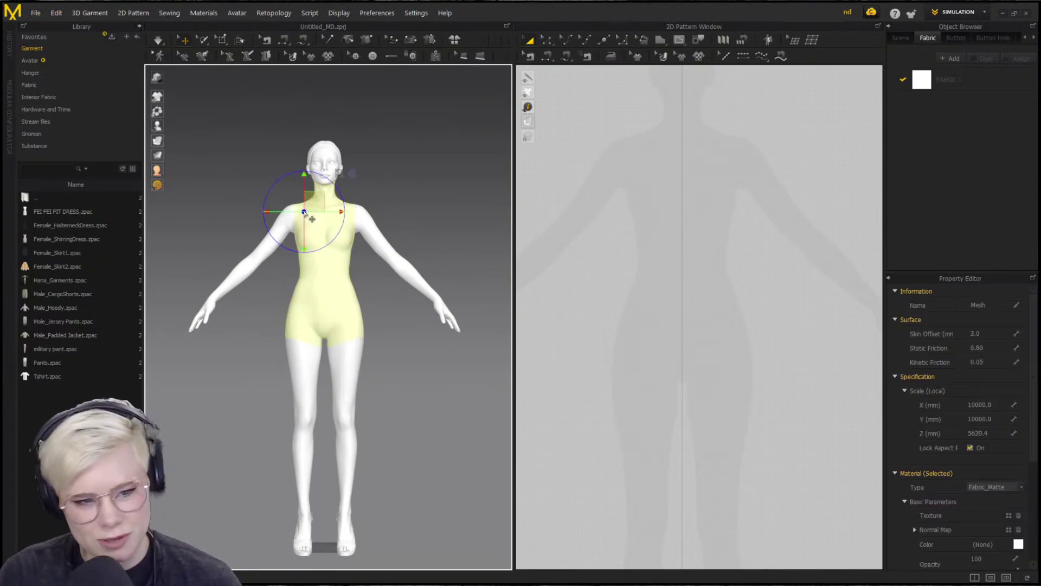
{"action": "key", "text": "Delete"}
{"action": "left_click", "coordinate": [35, 13]}
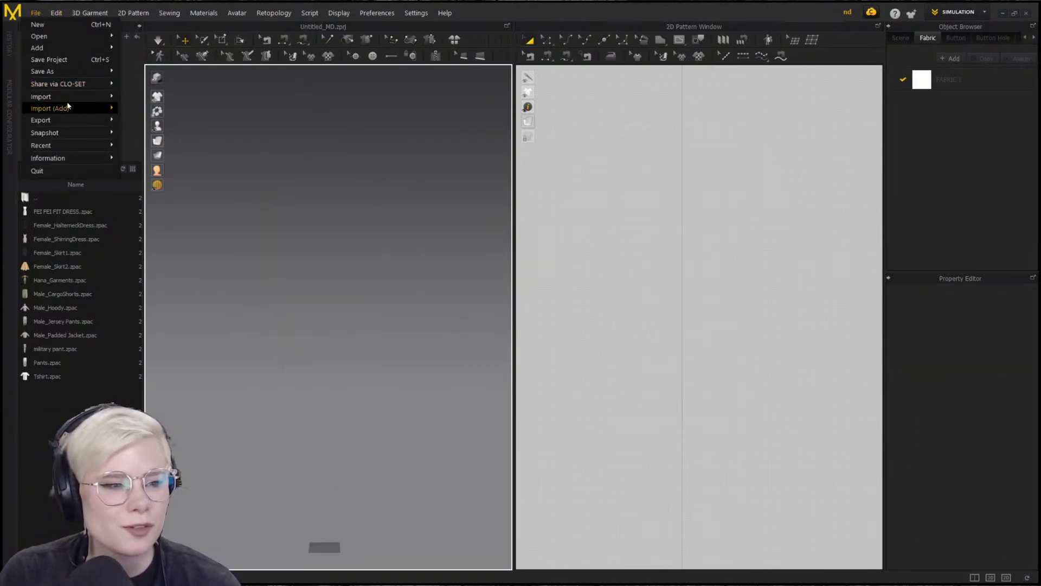
{"action": "mouse_move", "coordinate": [73, 98]}
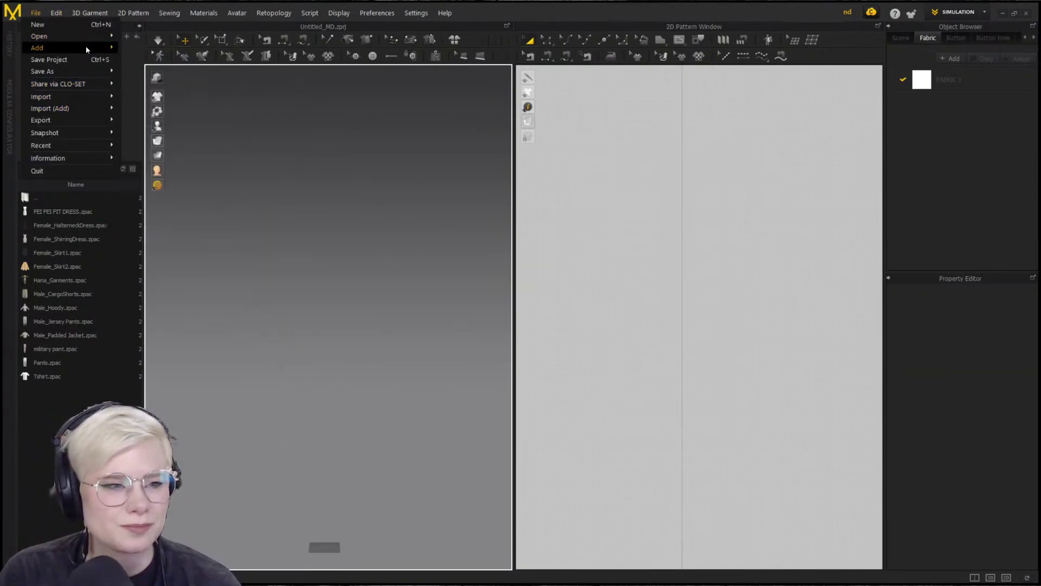
{"action": "mouse_move", "coordinate": [85, 47]}
{"action": "left_click", "coordinate": [147, 72]}
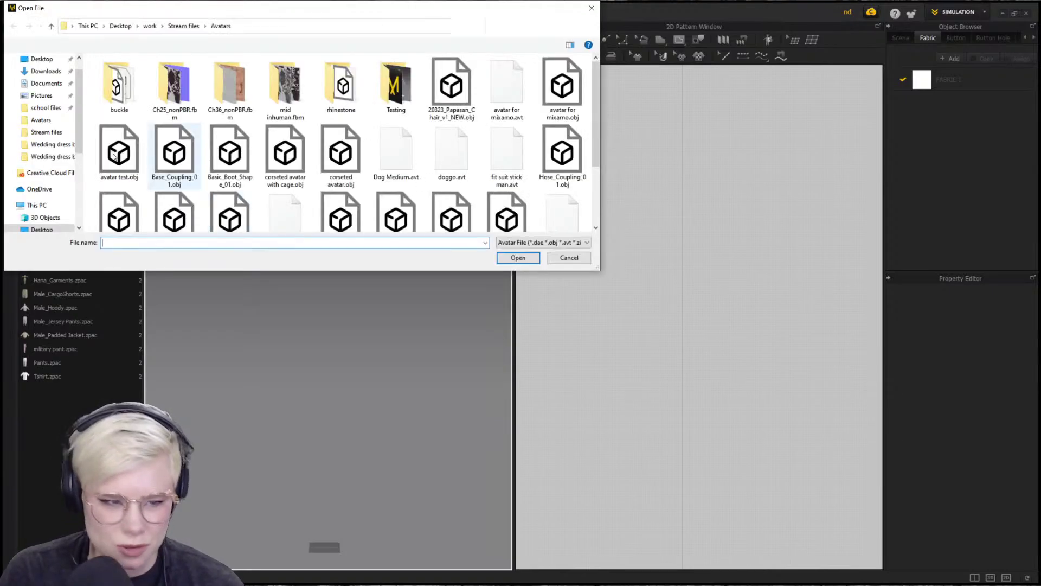
{"action": "left_click", "coordinate": [507, 128]}
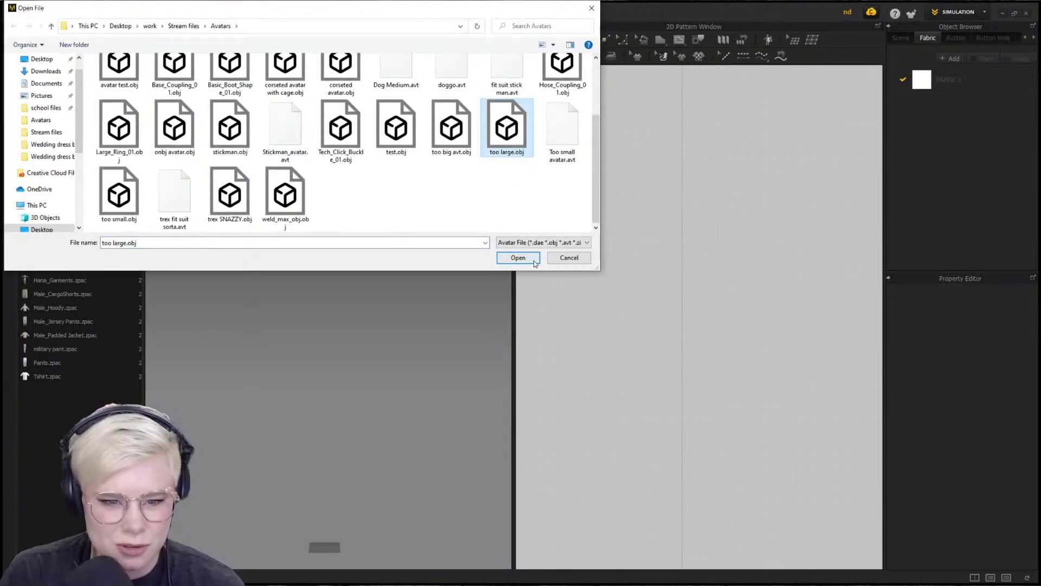
{"action": "left_click", "coordinate": [533, 259]}
{"action": "left_click", "coordinate": [573, 273]}
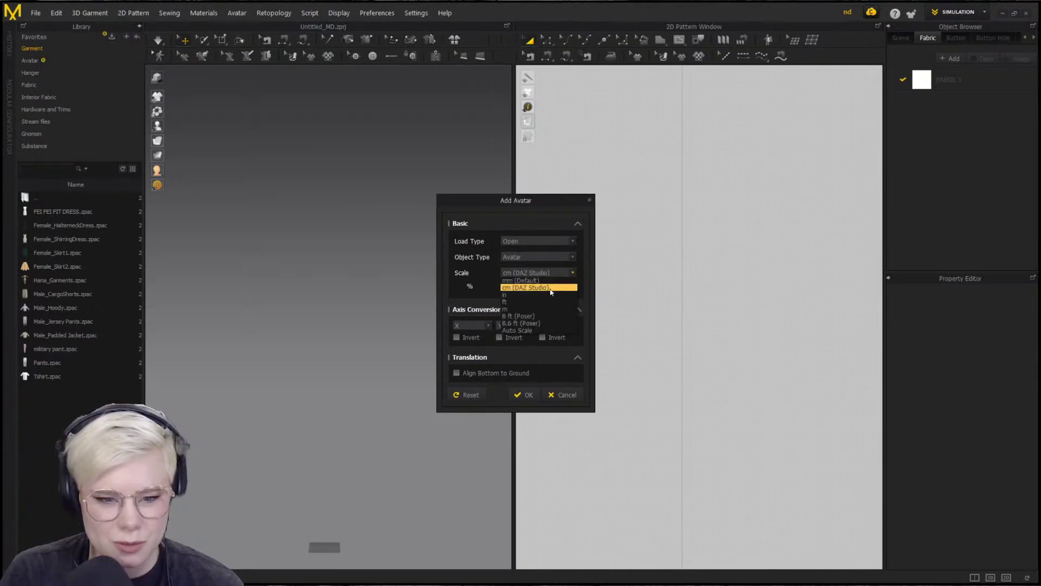
{"action": "left_click", "coordinate": [549, 287]}
{"action": "left_click", "coordinate": [524, 395]}
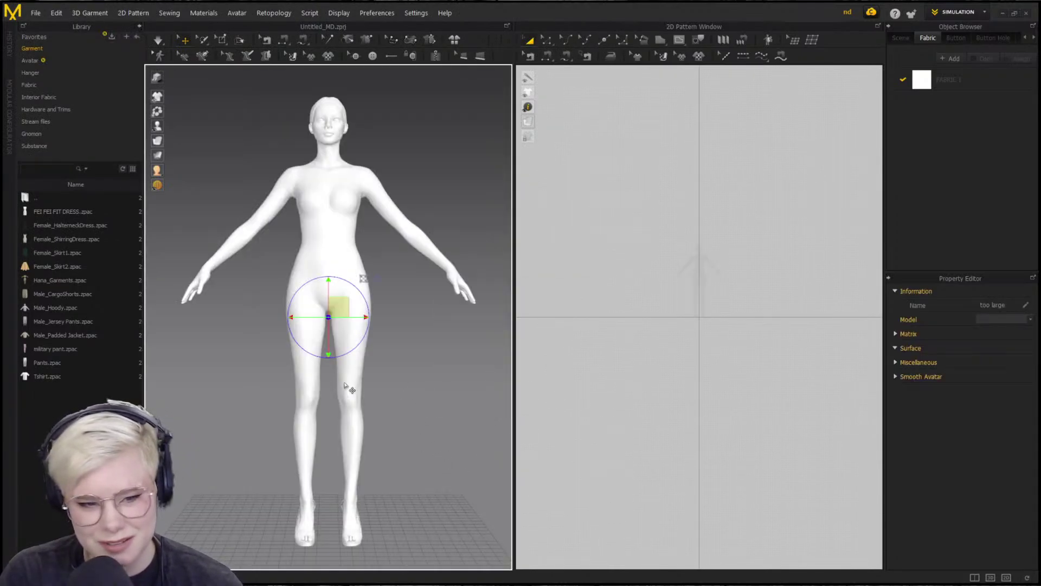
{"action": "right_click_drag", "start_coordinate": [380, 360], "coordinate": [423, 371]}
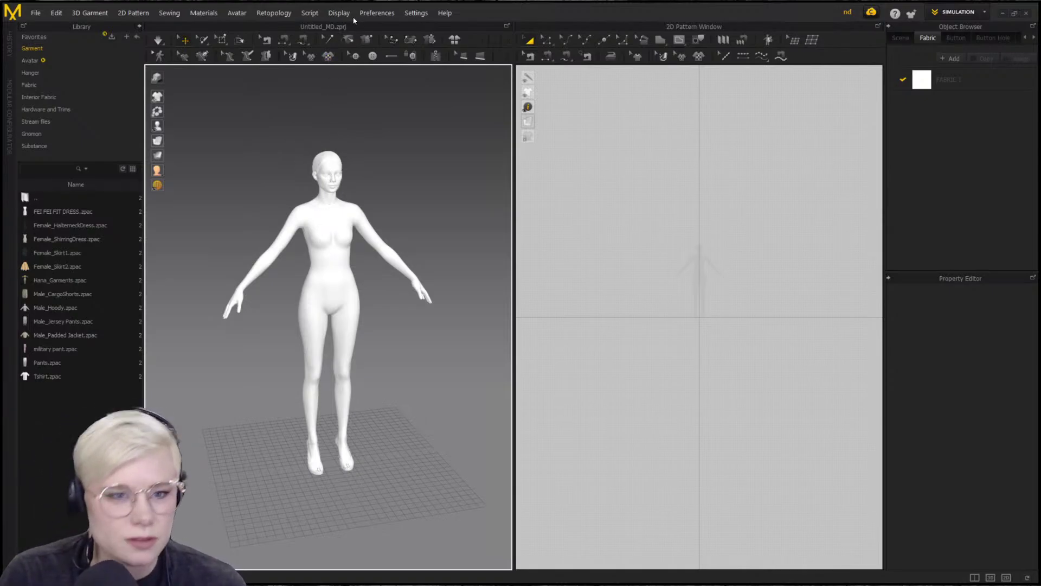
{"action": "left_click", "coordinate": [237, 12]}
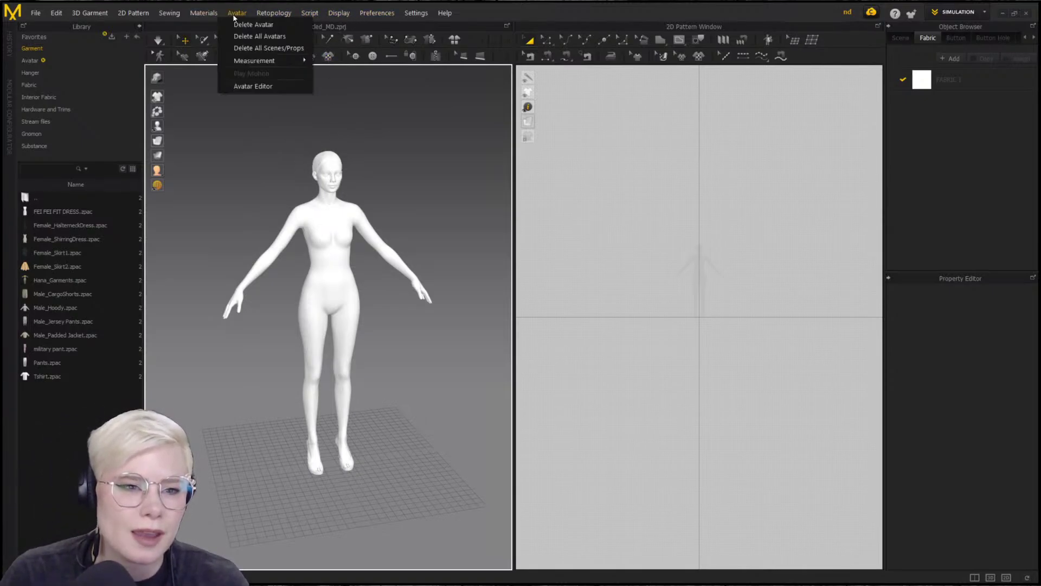
{"action": "mouse_move", "coordinate": [262, 60]}
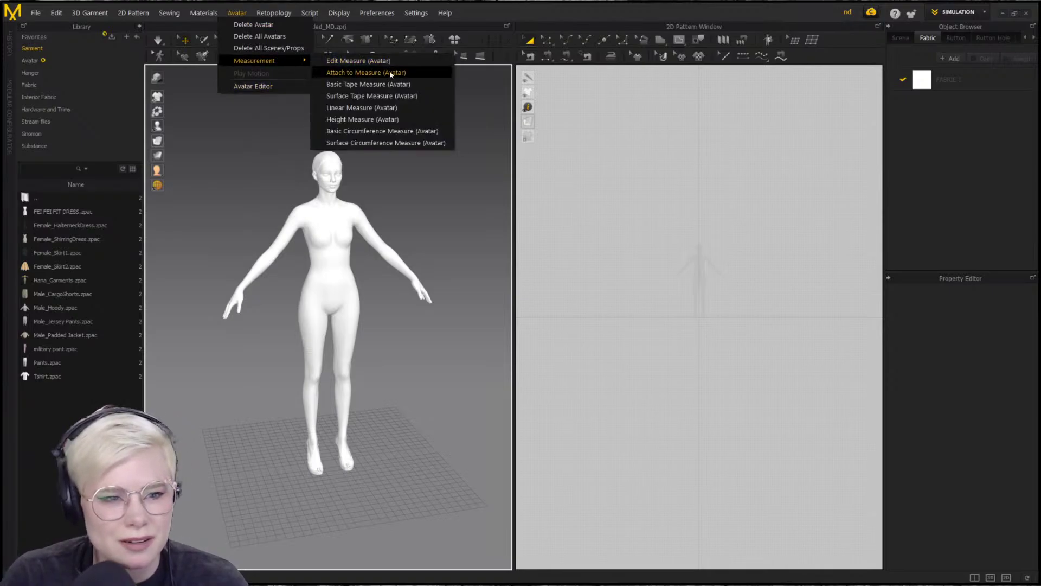
{"action": "left_click", "coordinate": [389, 110]}
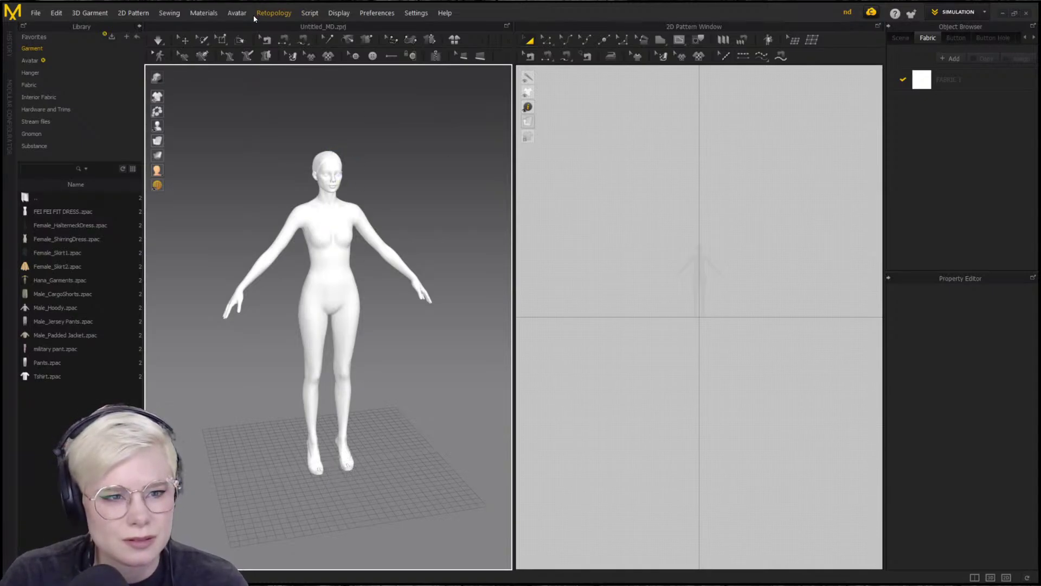
Measure the avatar's height from the top of its head with Height Measure, and remove the measurement
{"action": "left_click", "coordinate": [237, 13]}
{"action": "mouse_move", "coordinate": [262, 60]}
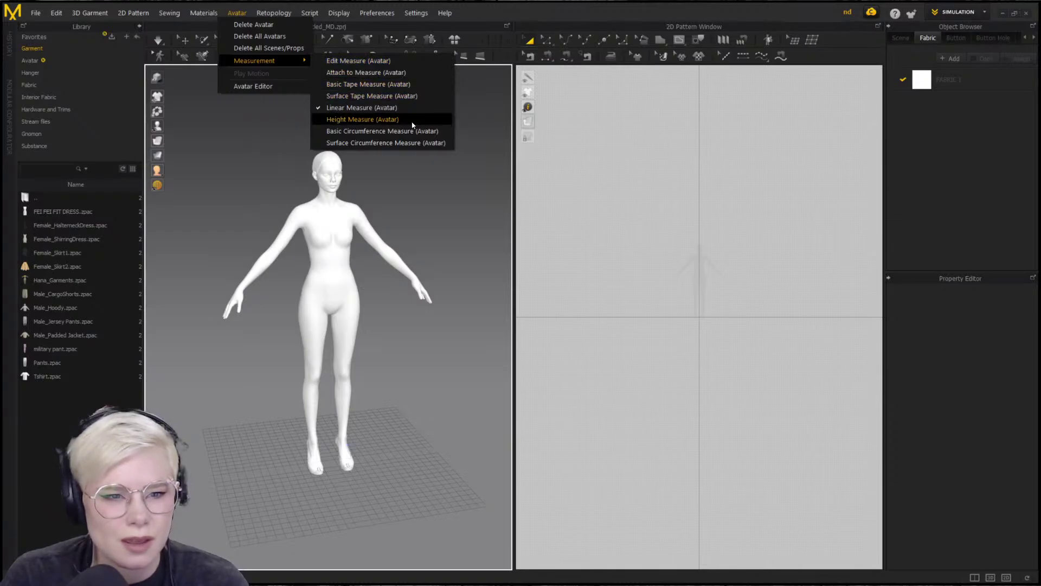
{"action": "left_click", "coordinate": [362, 120]}
{"action": "left_click", "coordinate": [334, 157]}
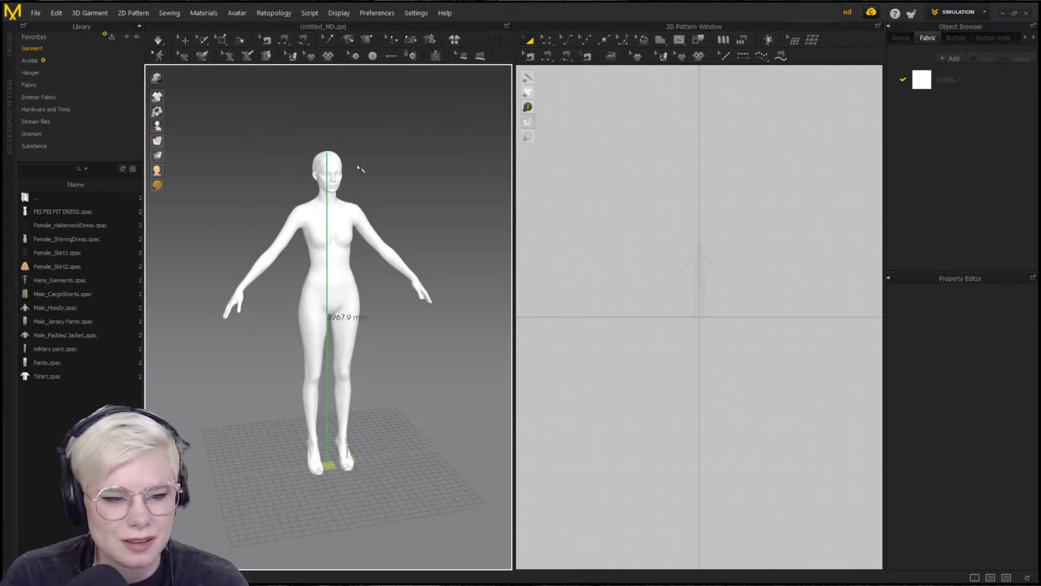
{"action": "right_click_drag", "start_coordinate": [361, 168], "coordinate": [392, 193]}
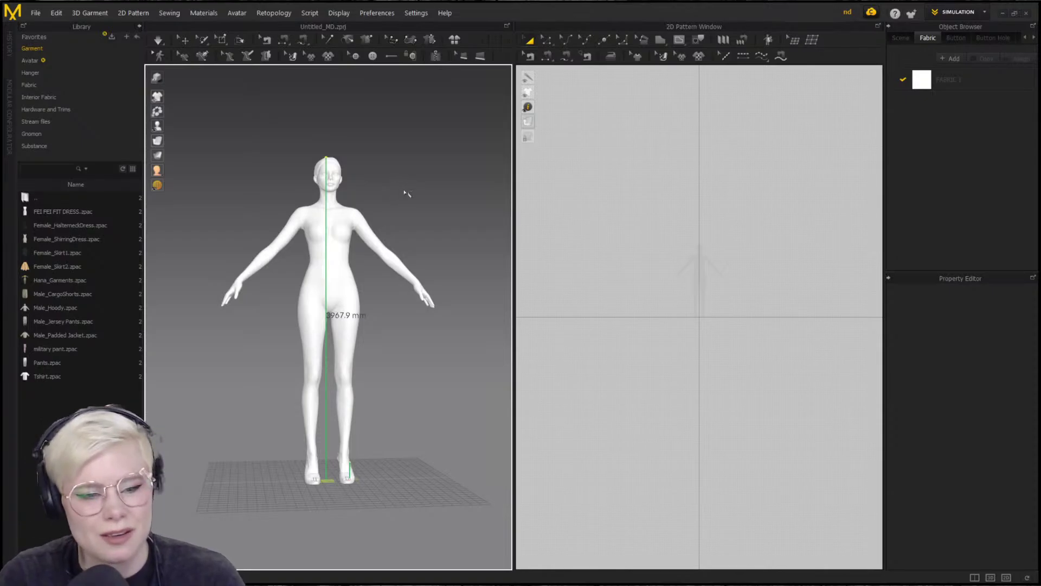
{"action": "key", "text": "ctrl+z"}
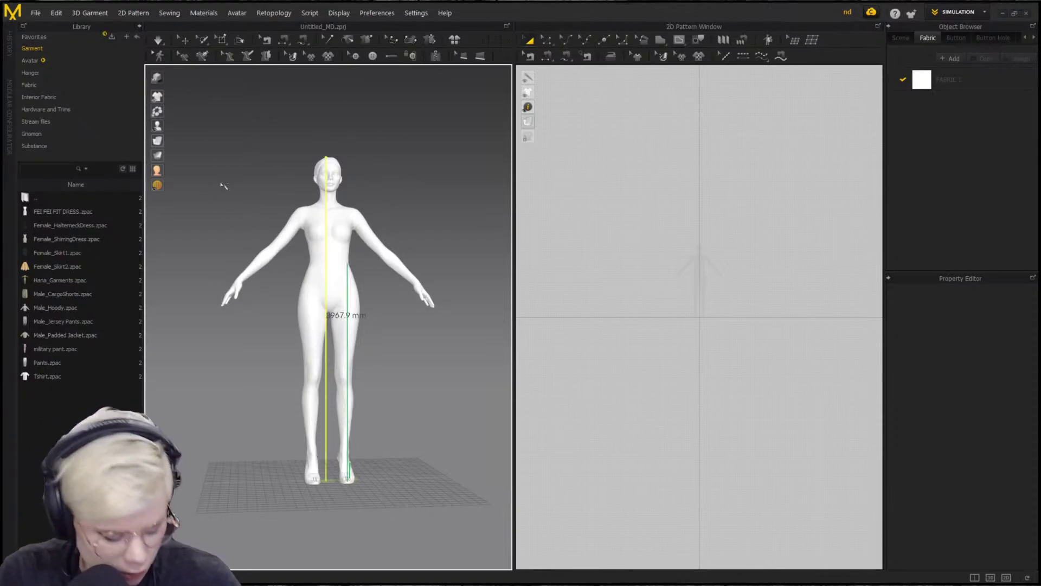
{"action": "left_click", "coordinate": [162, 39]}
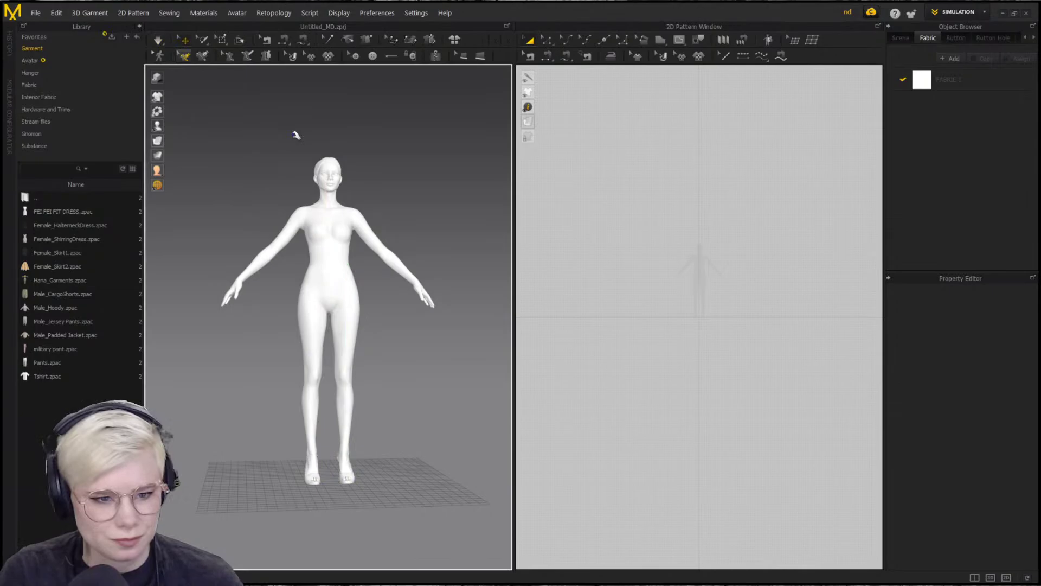
Select the whole avatar and set its local Y scale to 2000 mm with the aspect ratio locked
{"action": "left_click", "coordinate": [338, 179]}
{"action": "key", "text": "ctrl+a"}
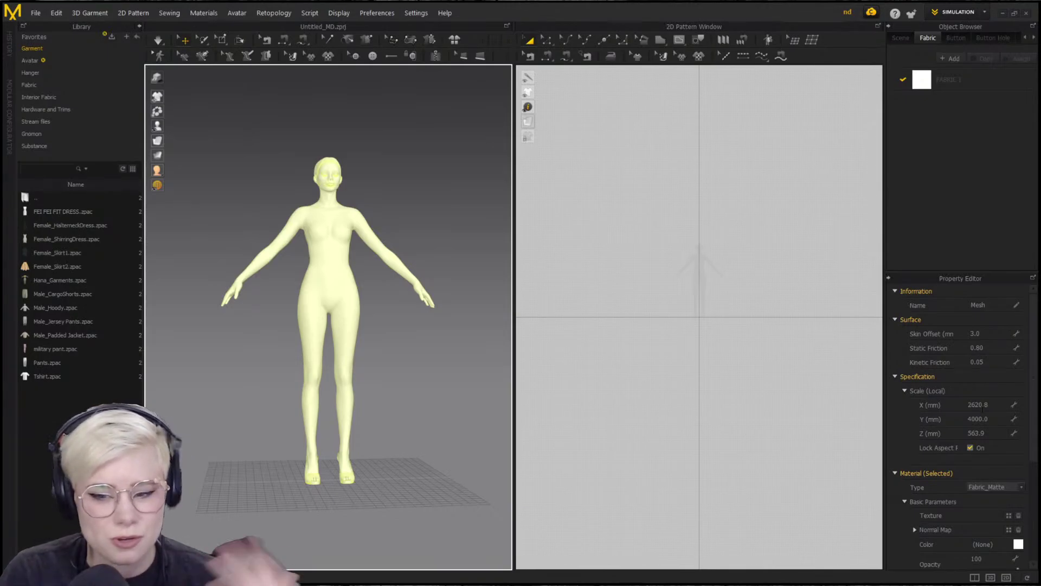
{"action": "left_click", "coordinate": [982, 405]}
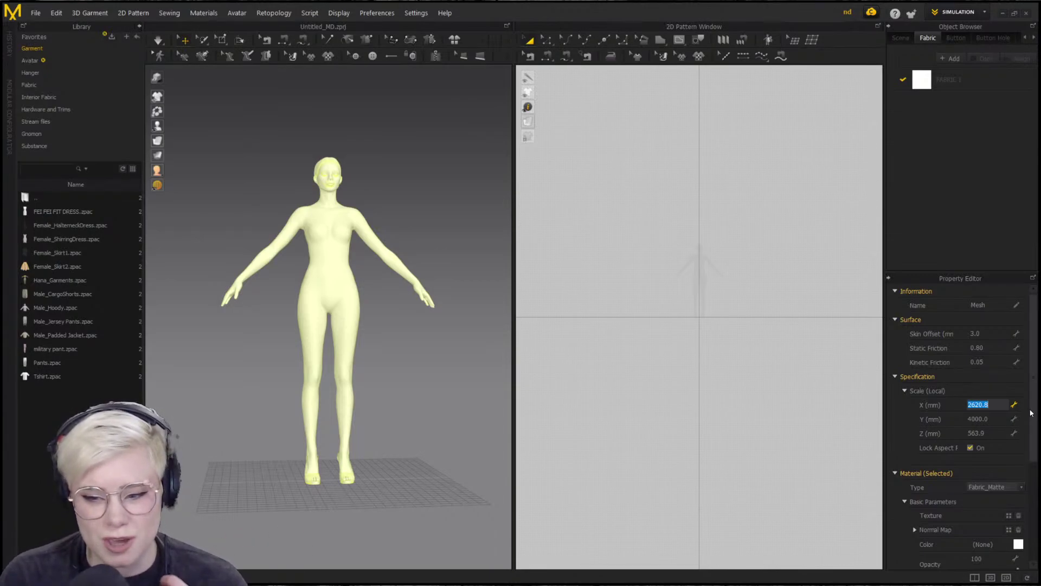
{"action": "key", "text": "Tab"}
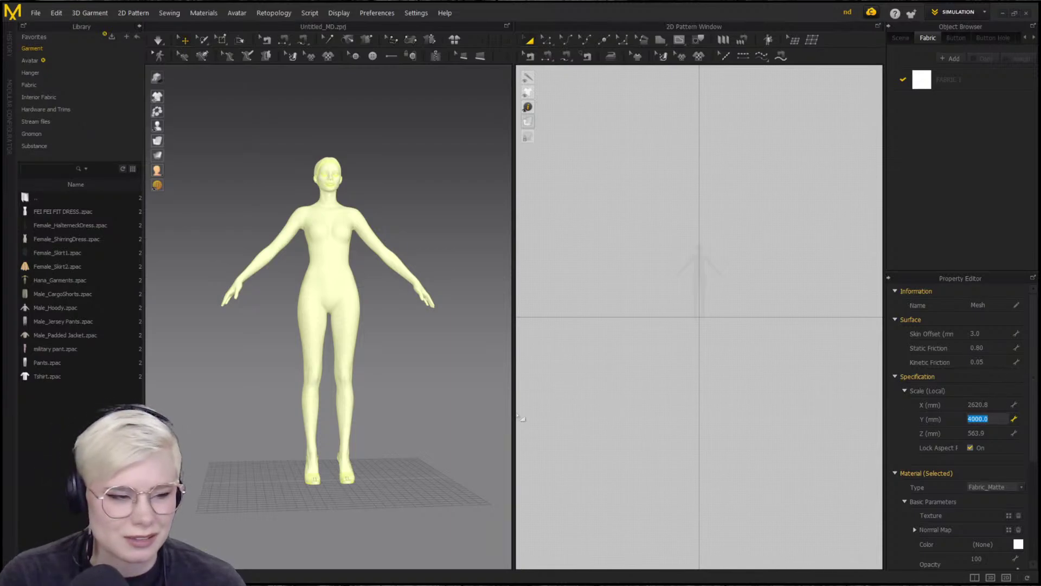
{"action": "right_click_drag", "start_coordinate": [434, 399], "coordinate": [323, 510]}
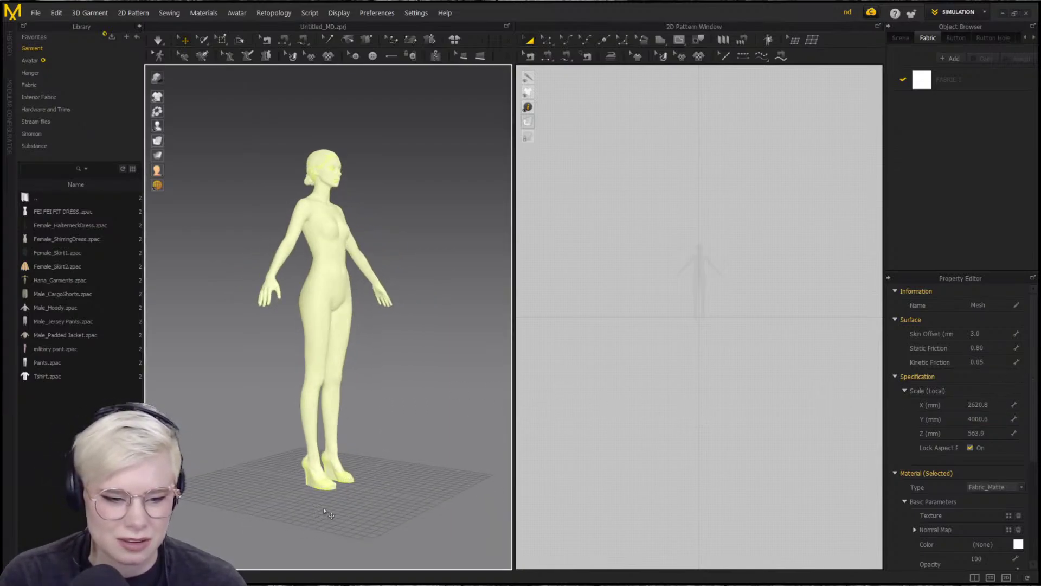
{"action": "right_click_drag", "start_coordinate": [304, 407], "coordinate": [250, 403]}
{"action": "right_click_drag", "start_coordinate": [278, 421], "coordinate": [267, 442]}
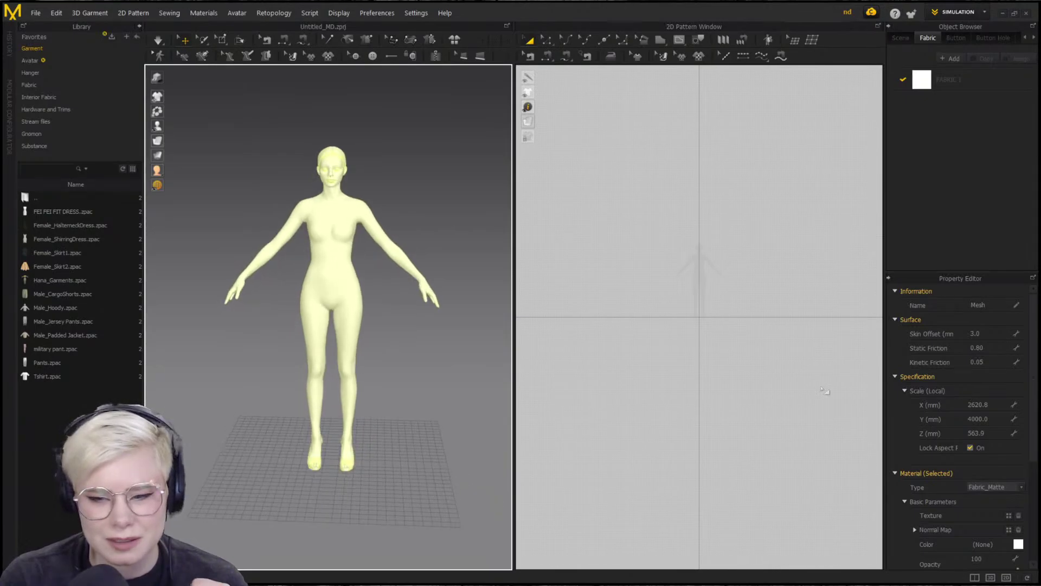
{"action": "left_click", "coordinate": [993, 419]}
{"action": "type", "text": "2000"}
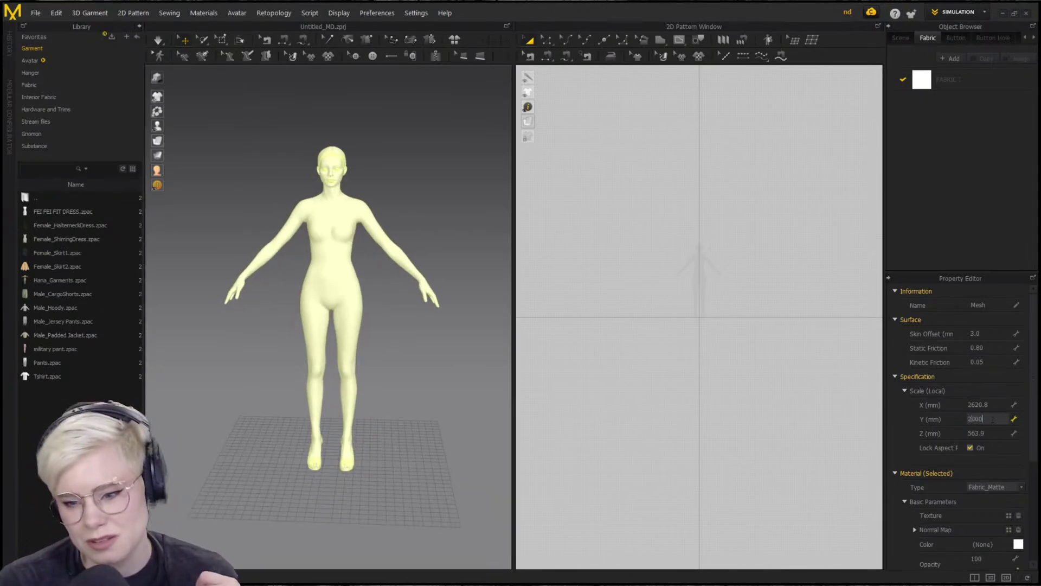
{"action": "key", "text": "Return"}
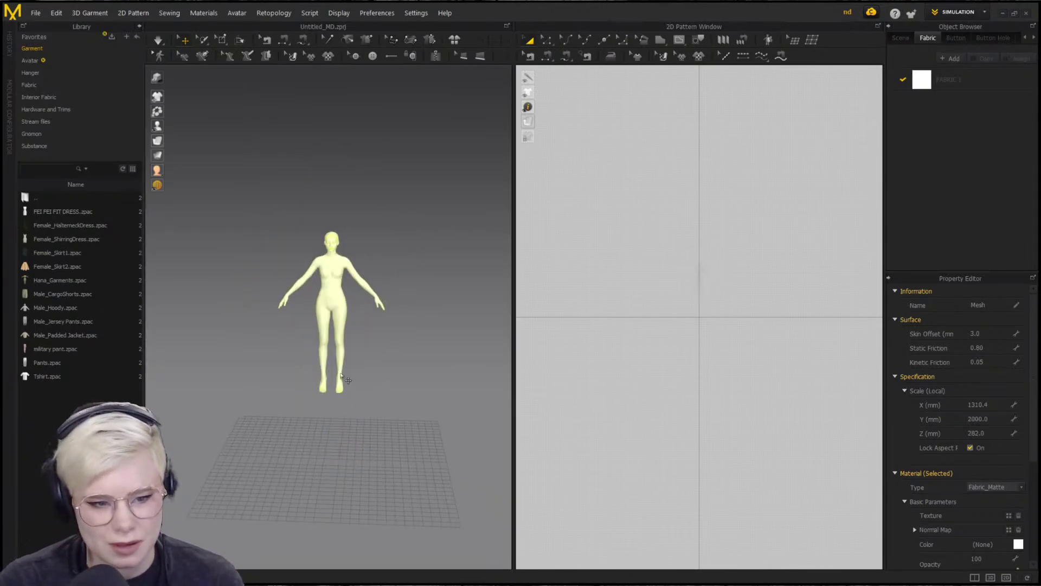
Lower the rescaled avatar until its feet stand on the floor grid
{"action": "right_click_drag", "start_coordinate": [346, 375], "coordinate": [300, 339]}
{"action": "left_click", "coordinate": [345, 302]}
{"action": "left_click_drag", "start_coordinate": [331, 324], "coordinate": [358, 400]}
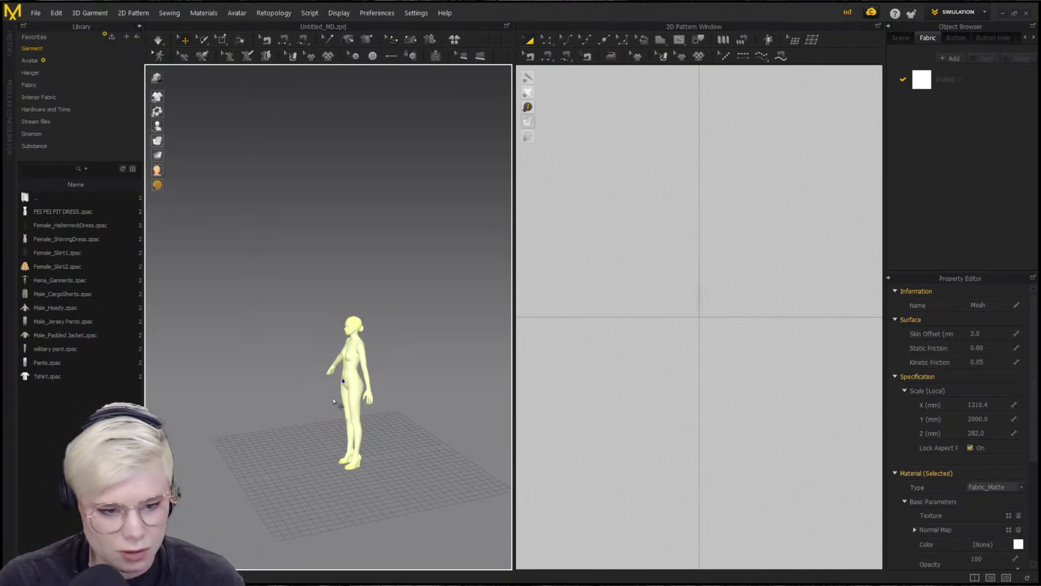
{"action": "right_click_drag", "start_coordinate": [338, 404], "coordinate": [450, 352]}
{"action": "scroll", "coordinate": [376, 419], "scroll_direction": "up", "scroll_amount": 3}
{"action": "middle_click_drag", "start_coordinate": [376, 419], "coordinate": [398, 369]}
{"action": "right_click_drag", "start_coordinate": [398, 369], "coordinate": [400, 365]}
{"action": "scroll", "coordinate": [401, 365], "scroll_direction": "up", "scroll_amount": 3}
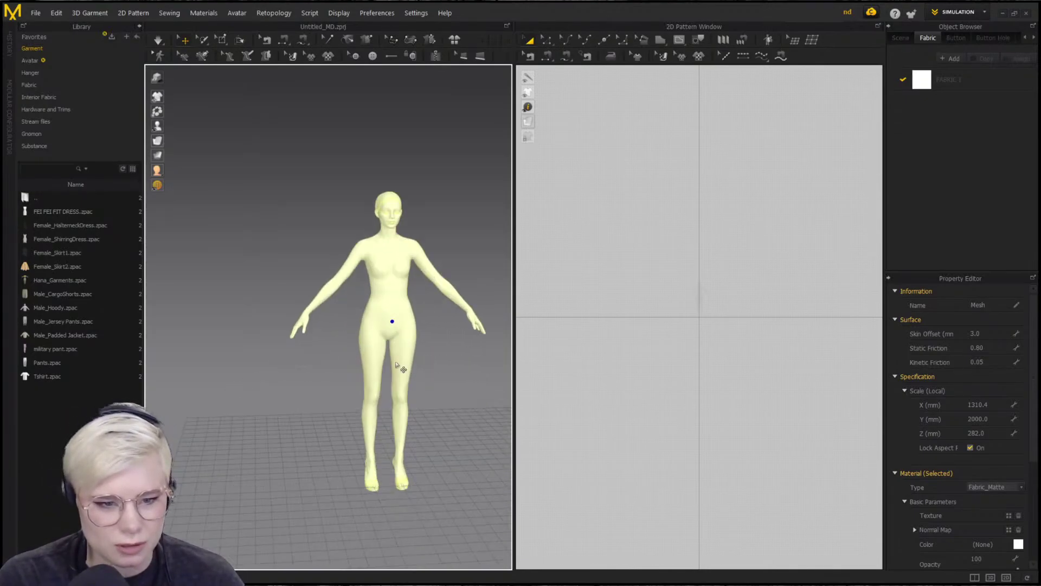
Undo the avatar's move and rescale, and clear the selection
{"action": "middle_click_drag", "start_coordinate": [400, 365], "coordinate": [347, 336]}
{"action": "left_click", "coordinate": [410, 341]}
{"action": "left_click", "coordinate": [320, 305]}
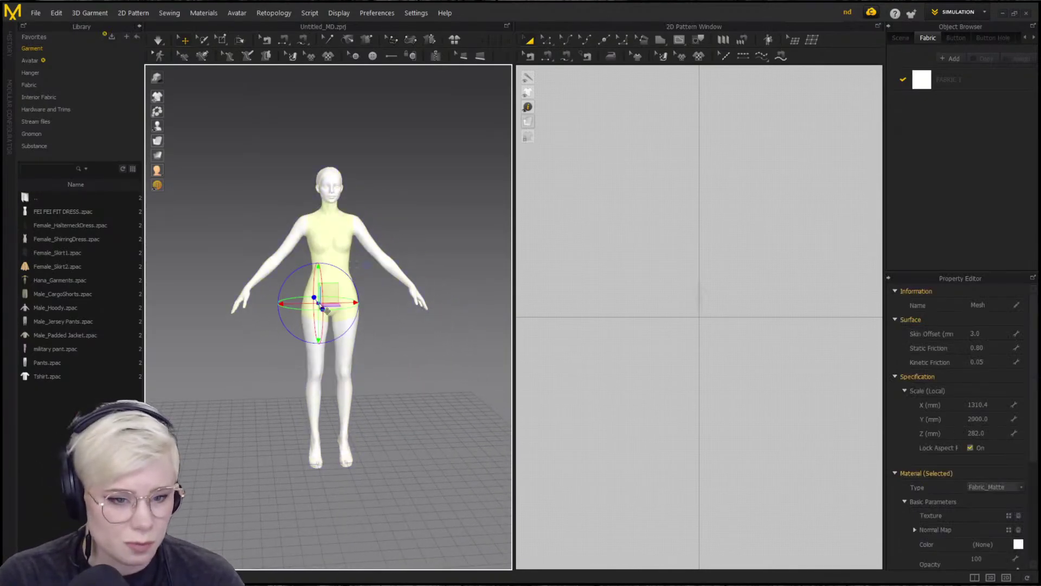
{"action": "left_click", "coordinate": [357, 357]}
{"action": "key", "text": "ctrl+a"}
{"action": "scroll", "coordinate": [356, 356], "scroll_direction": "down", "scroll_amount": 3}
{"action": "scroll", "coordinate": [358, 363], "scroll_direction": "up", "scroll_amount": 3}
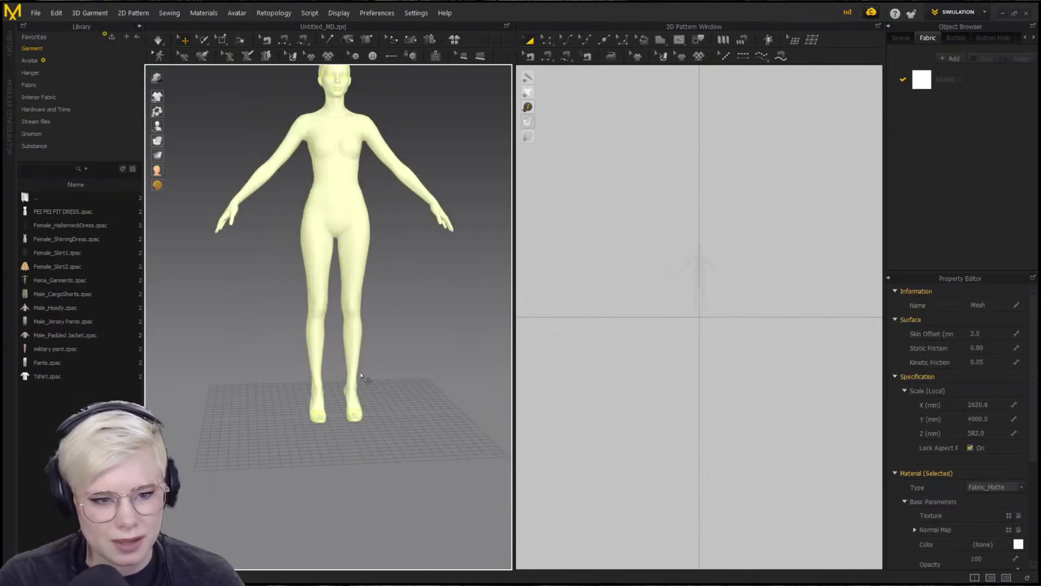
{"action": "scroll", "coordinate": [361, 372], "scroll_direction": "down", "scroll_amount": 3}
{"action": "left_click", "coordinate": [361, 375]}
{"action": "scroll", "coordinate": [336, 387], "scroll_direction": "up", "scroll_amount": 3}
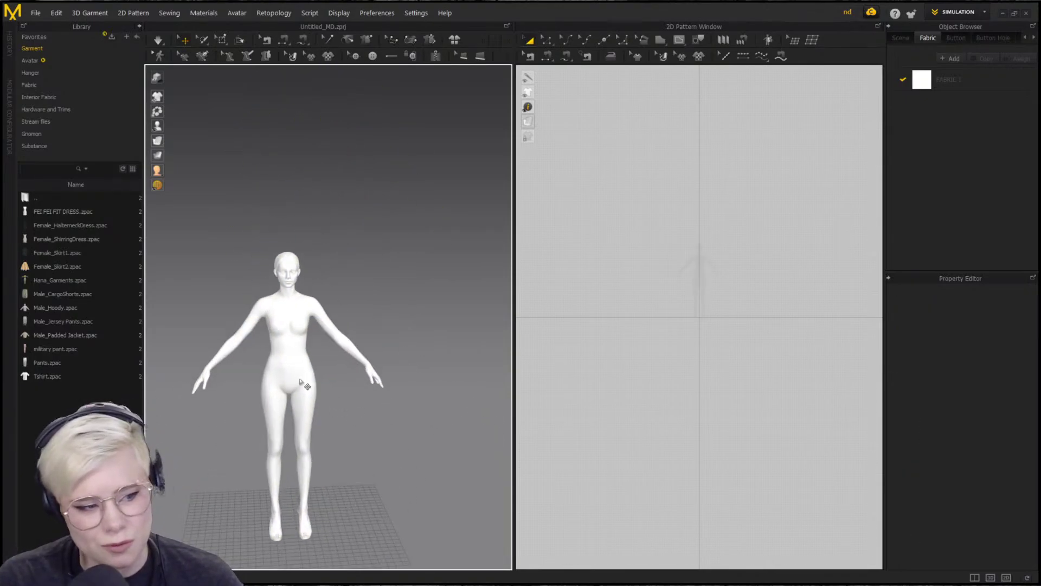
{"action": "middle_click_drag", "start_coordinate": [272, 242], "coordinate": [296, 212]}
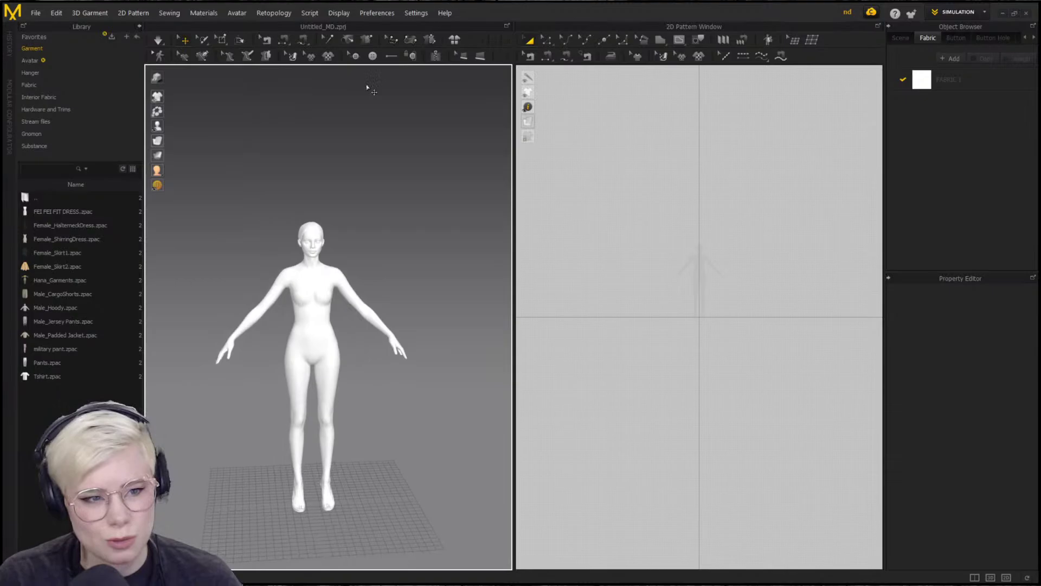
Draw a rectangular pattern with an outline length of about 25400 mm, centred above the avatar silhouette in the 2D pattern window
{"action": "left_click", "coordinate": [660, 40]}
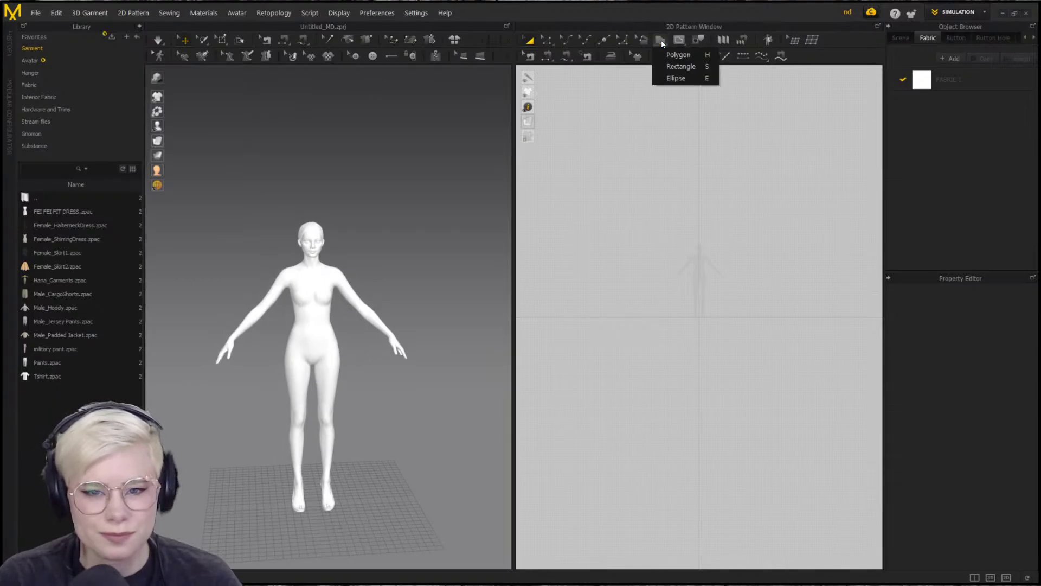
{"action": "left_click", "coordinate": [675, 66]}
{"action": "left_click_drag", "start_coordinate": [635, 164], "coordinate": [766, 268]}
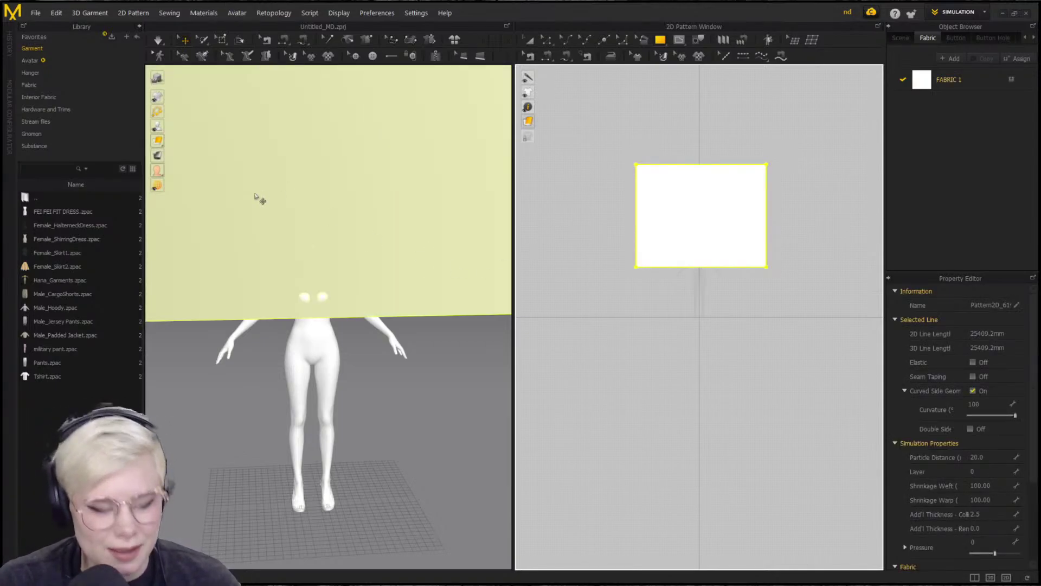
Rotate the rectangular pattern to lie horizontally above the avatar's head and simulate it so it drapes over the body
{"action": "right_click_drag", "start_coordinate": [259, 199], "coordinate": [347, 193]}
{"action": "left_click", "coordinate": [329, 197]}
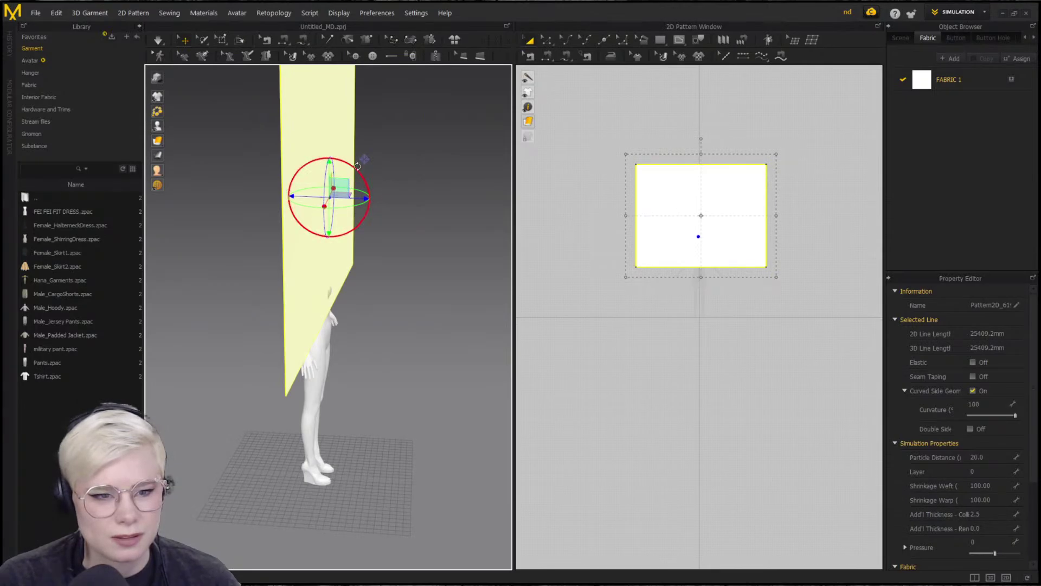
{"action": "left_click_drag", "start_coordinate": [358, 168], "coordinate": [402, 215]}
{"action": "right_click_drag", "start_coordinate": [402, 215], "coordinate": [344, 226]}
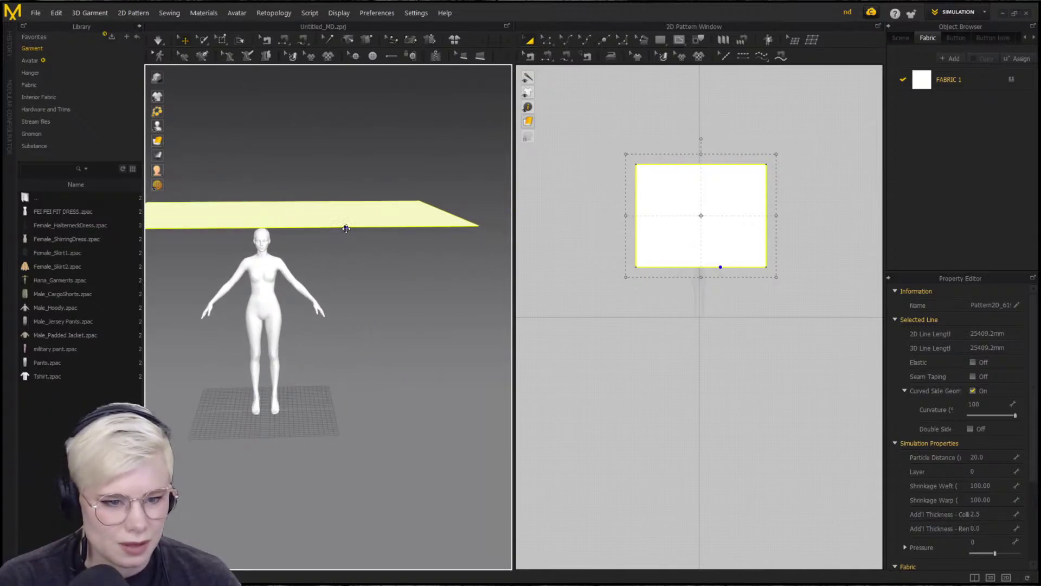
{"action": "key", "text": "space"}
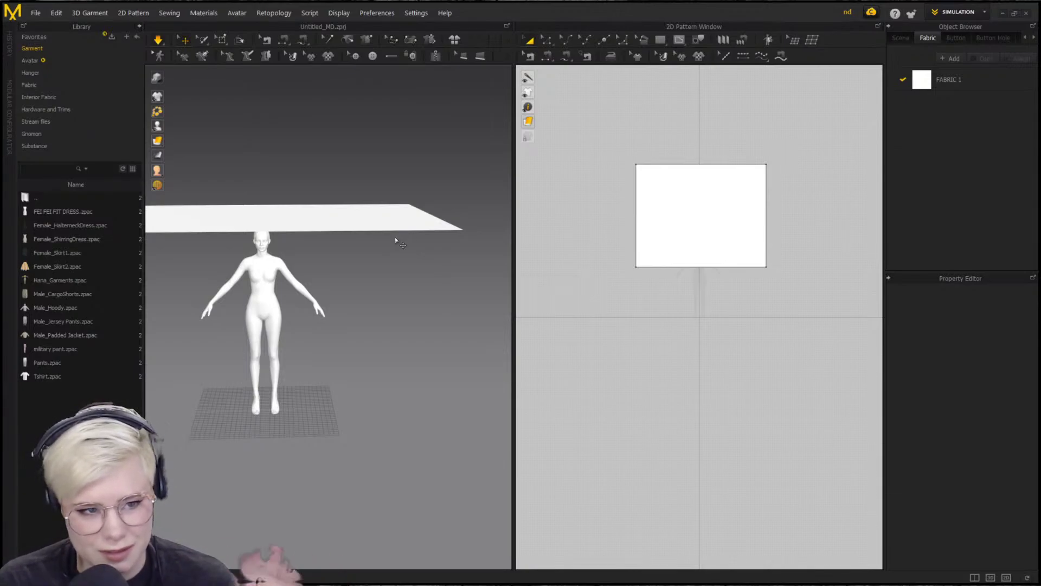
{"action": "left_click", "coordinate": [395, 238]}
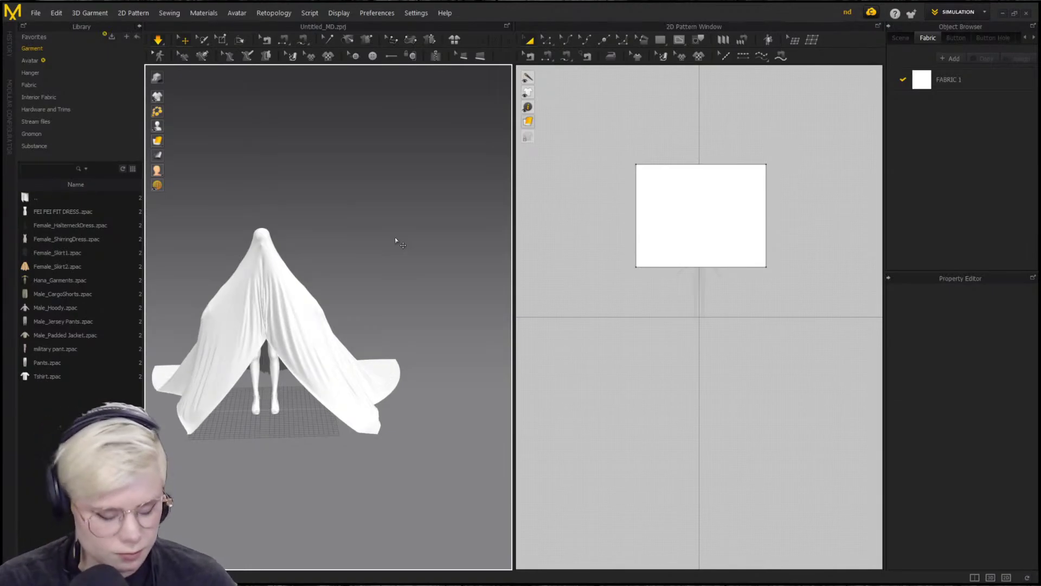
Switch the simulation preset to Fast (GPU) and continue simulating the draped fabric
{"action": "left_click", "coordinate": [159, 41]}
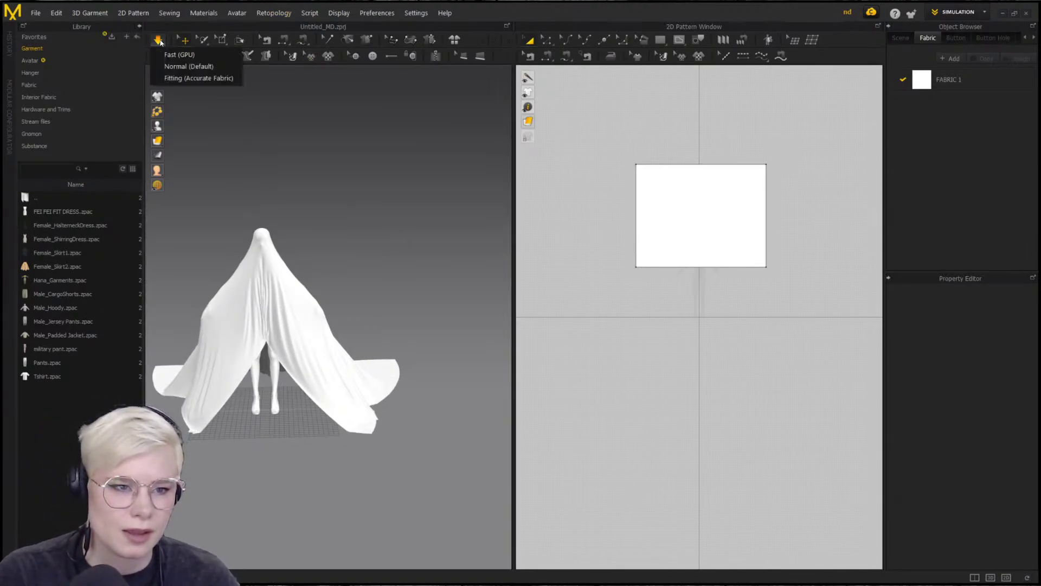
{"action": "left_click", "coordinate": [159, 67]}
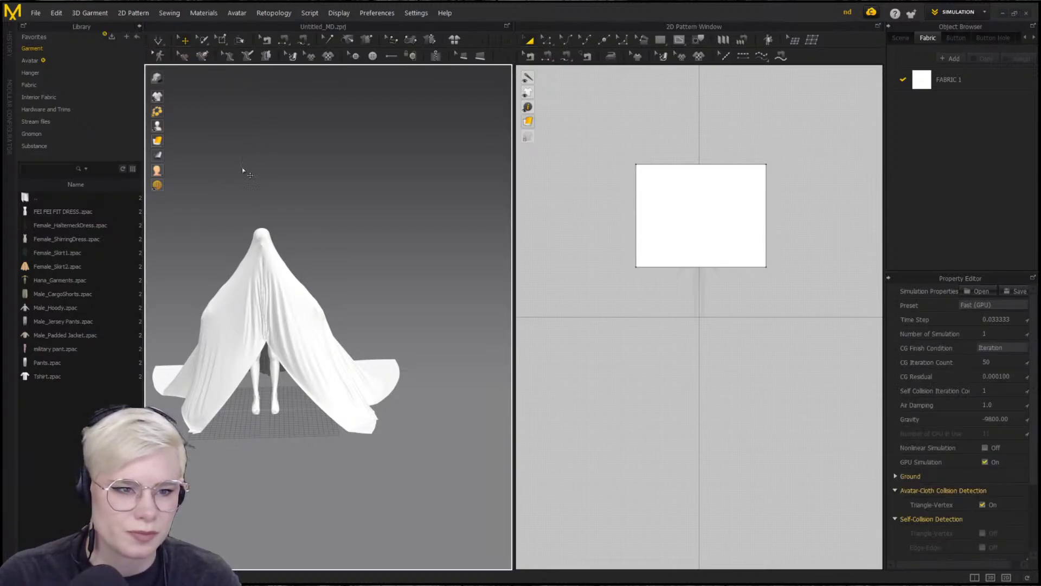
{"action": "middle_click_drag", "start_coordinate": [242, 167], "coordinate": [265, 158]}
{"action": "scroll", "coordinate": [265, 158], "scroll_direction": "up", "scroll_amount": 2}
{"action": "left_click", "coordinate": [161, 41]}
{"action": "left_click", "coordinate": [161, 41]}
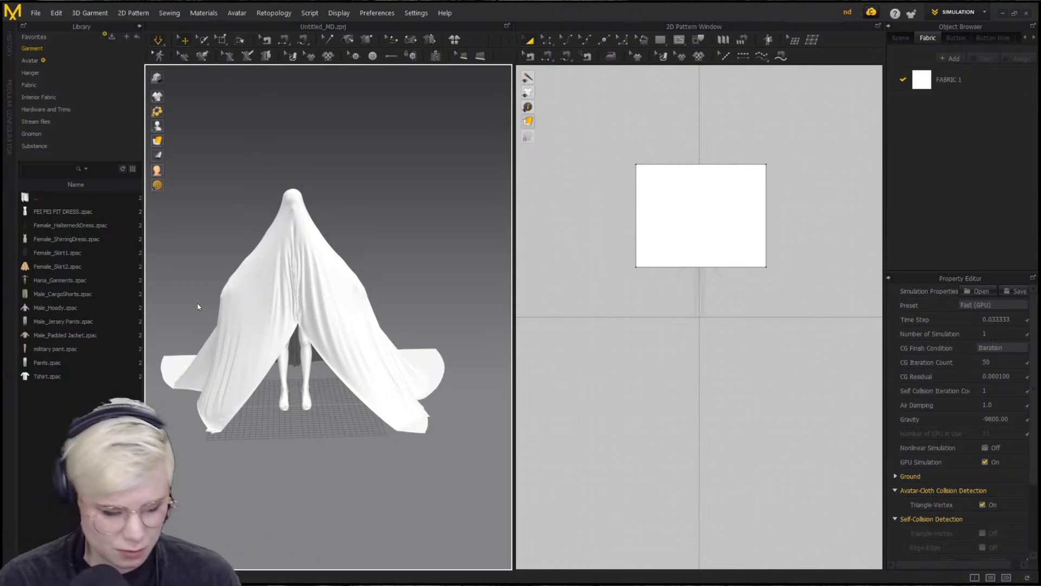
{"action": "key", "text": "space"}
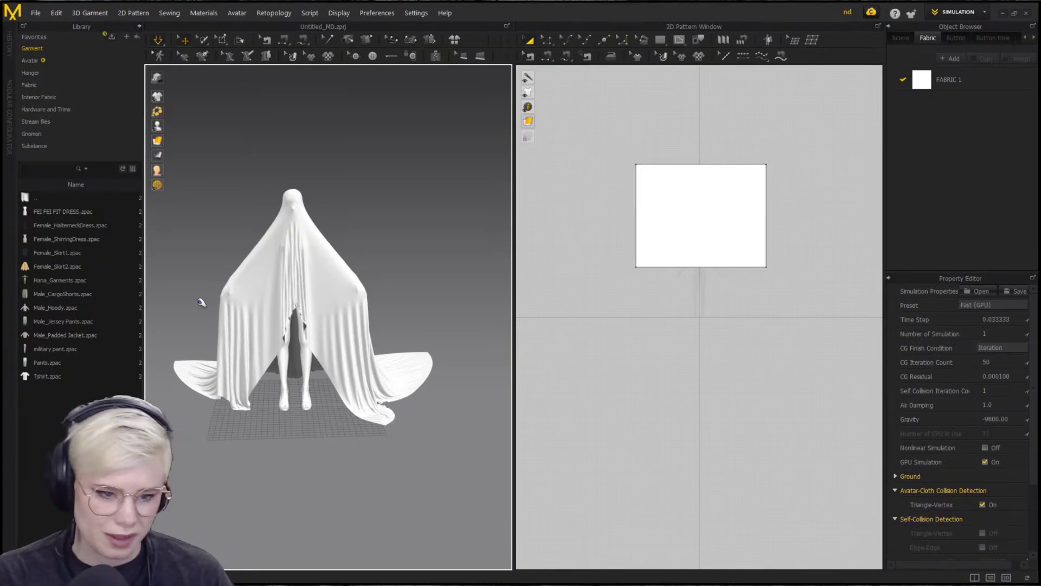
Select the draped fabric and toggle its visibility repeatedly to compare the covered and bare avatar from the side
{"action": "right_click_drag", "start_coordinate": [209, 295], "coordinate": [360, 298]}
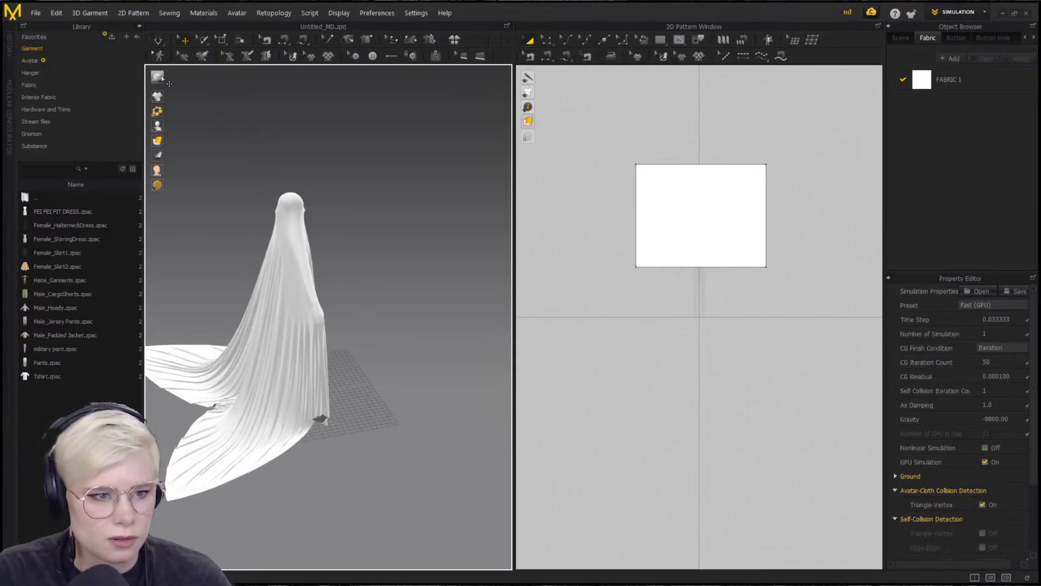
{"action": "left_click", "coordinate": [283, 288]}
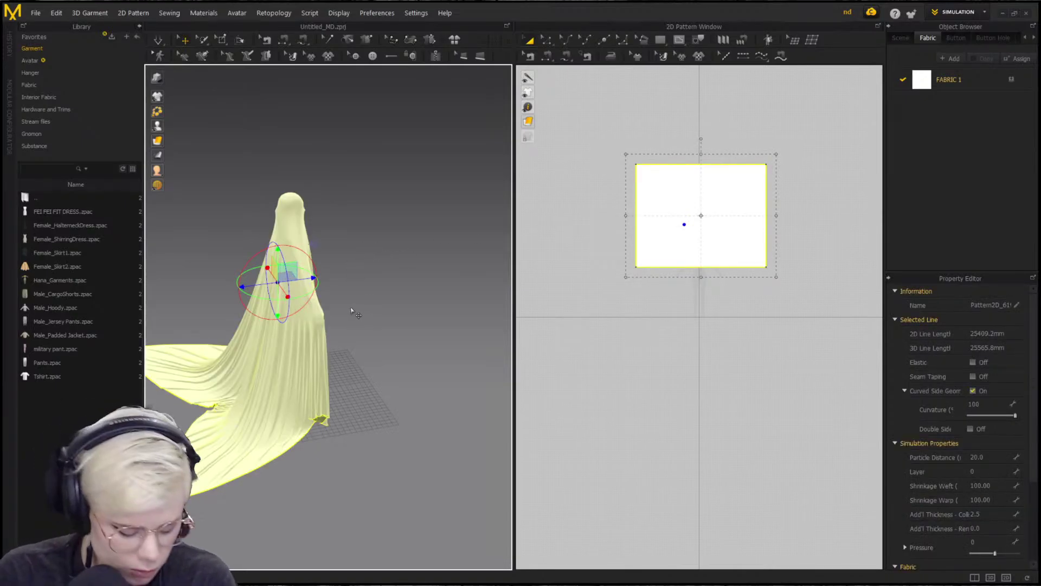
{"action": "key", "text": "shift+c"}
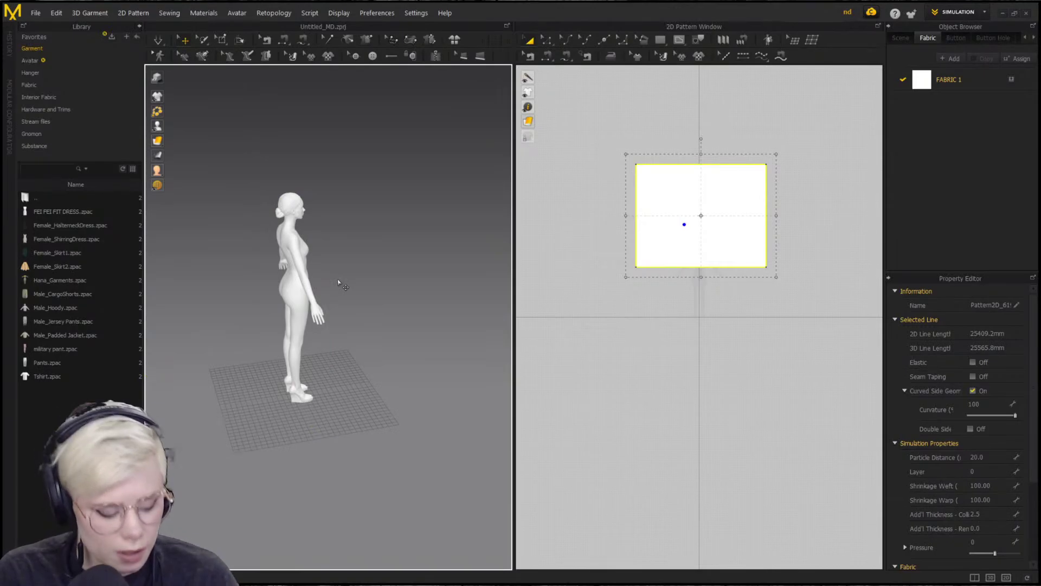
{"action": "key", "text": "shift+c"}
{"action": "key", "text": "shift+c"}
{"action": "key", "text": "shift+c"}
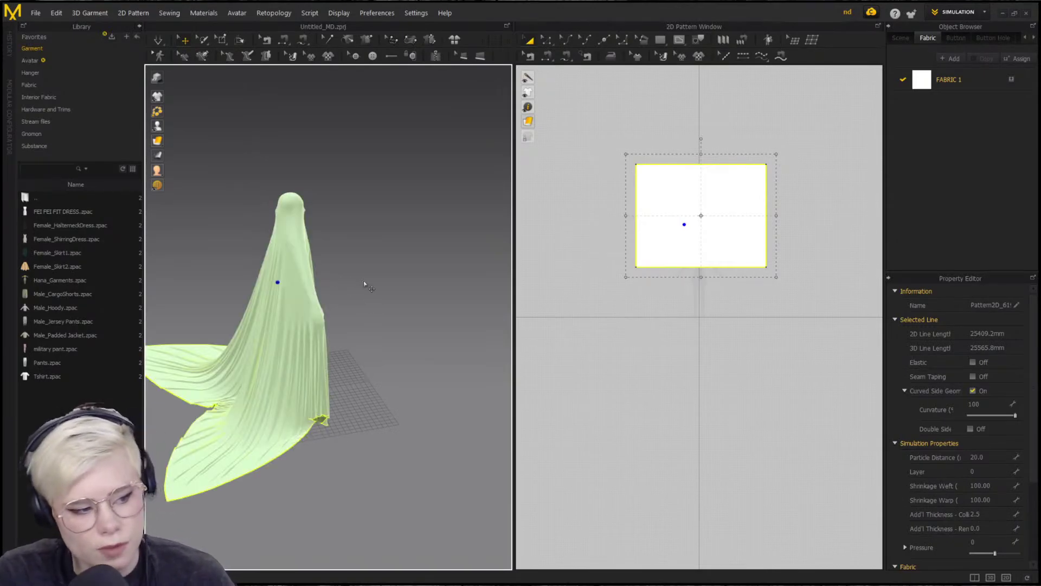
{"action": "key", "text": "shift+c"}
{"action": "key", "text": "shift+c"}
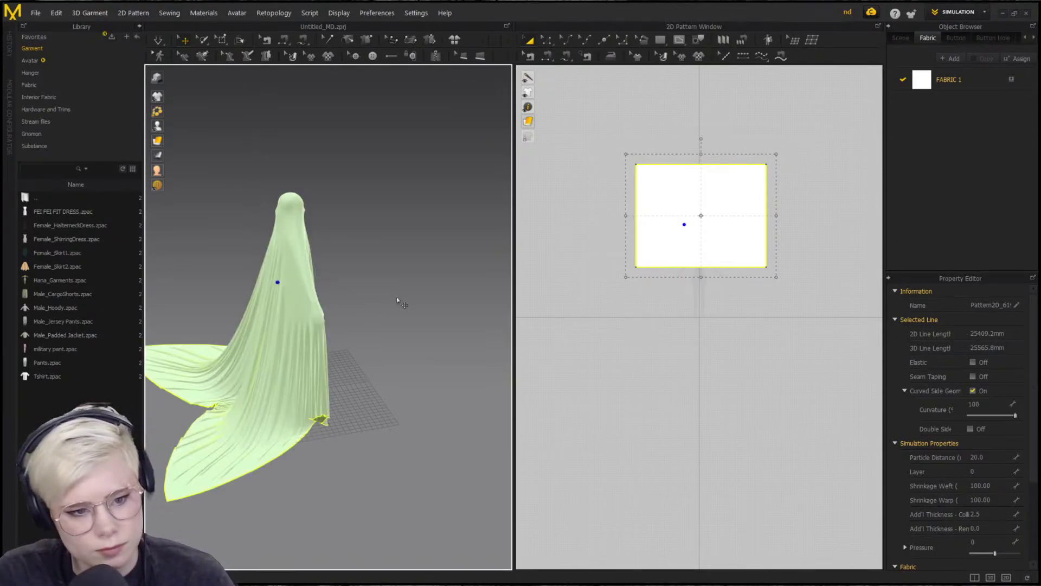
{"action": "key", "text": "shift+c"}
{"action": "key", "text": "shift+c"}
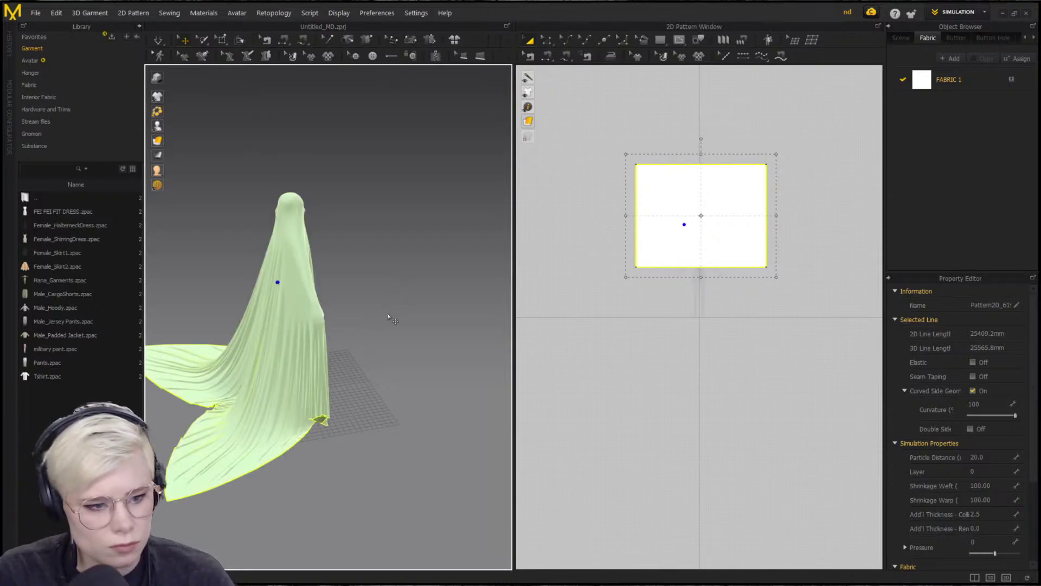
Examine the draped fabric's folds from the front and close up around the head and torso
{"action": "right_click_drag", "start_coordinate": [387, 314], "coordinate": [332, 404]}
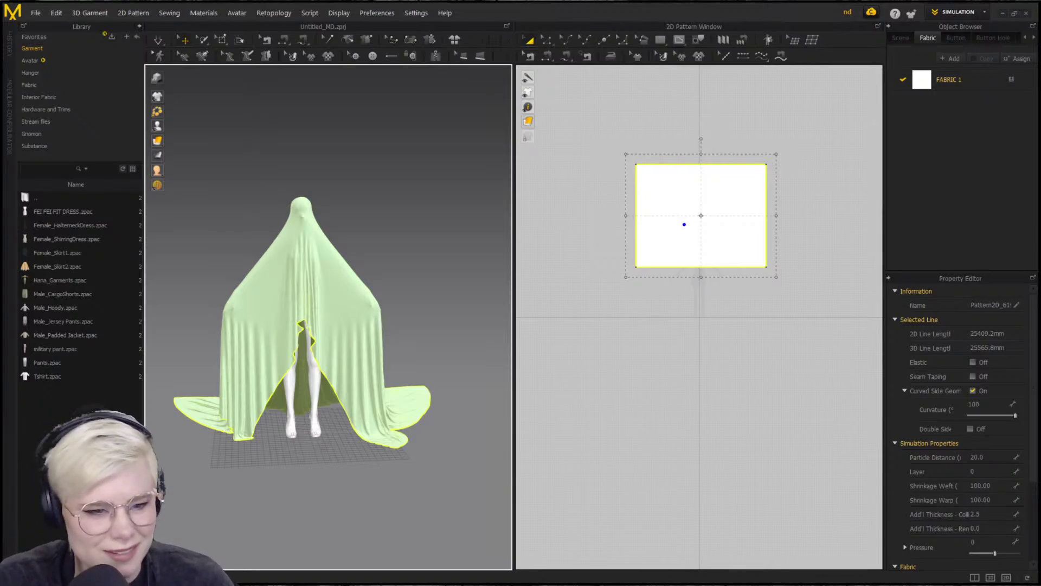
{"action": "right_click_drag", "start_coordinate": [338, 346], "coordinate": [306, 307]}
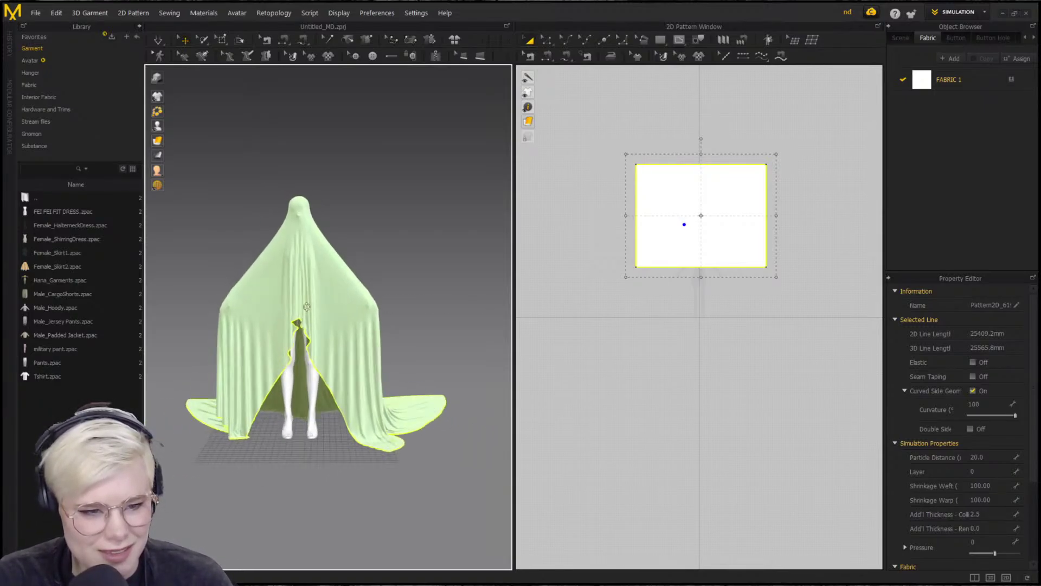
{"action": "scroll", "coordinate": [301, 288], "scroll_direction": "up", "scroll_amount": 4}
{"action": "middle_click_drag", "start_coordinate": [297, 288], "coordinate": [381, 372]}
{"action": "right_click_drag", "start_coordinate": [380, 372], "coordinate": [377, 366]}
{"action": "left_click", "coordinate": [413, 354]}
{"action": "scroll", "coordinate": [402, 369], "scroll_direction": "down", "scroll_amount": 5}
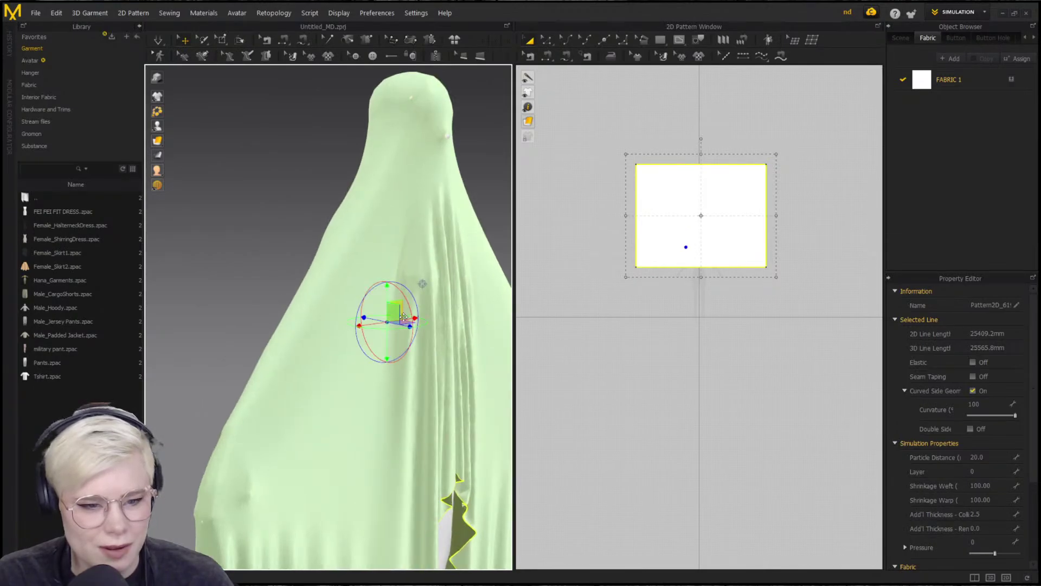
{"action": "left_click", "coordinate": [392, 400]}
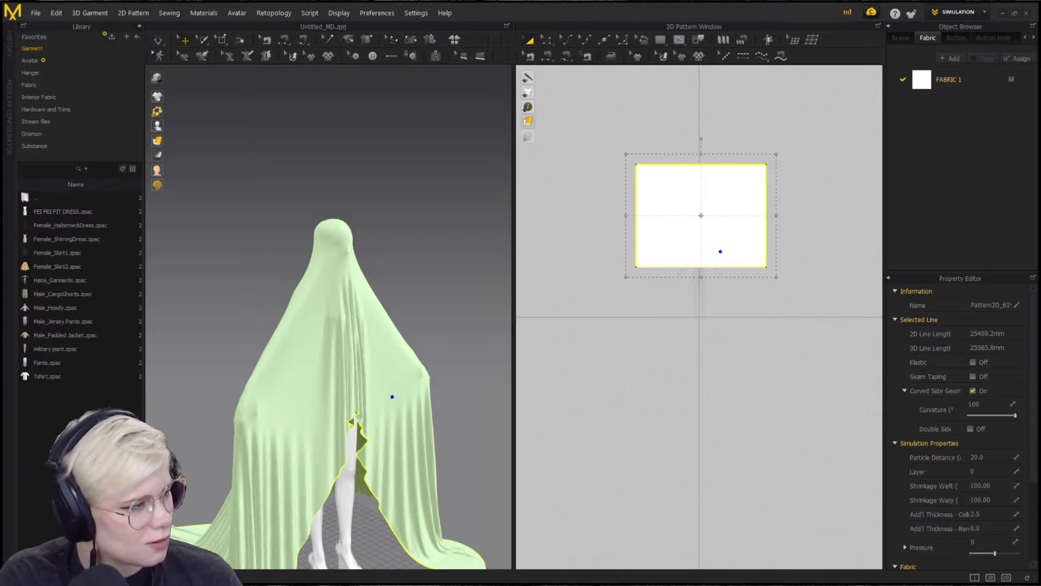
{"action": "left_click_drag", "start_coordinate": [347, 585], "coordinate": [0, 36]}
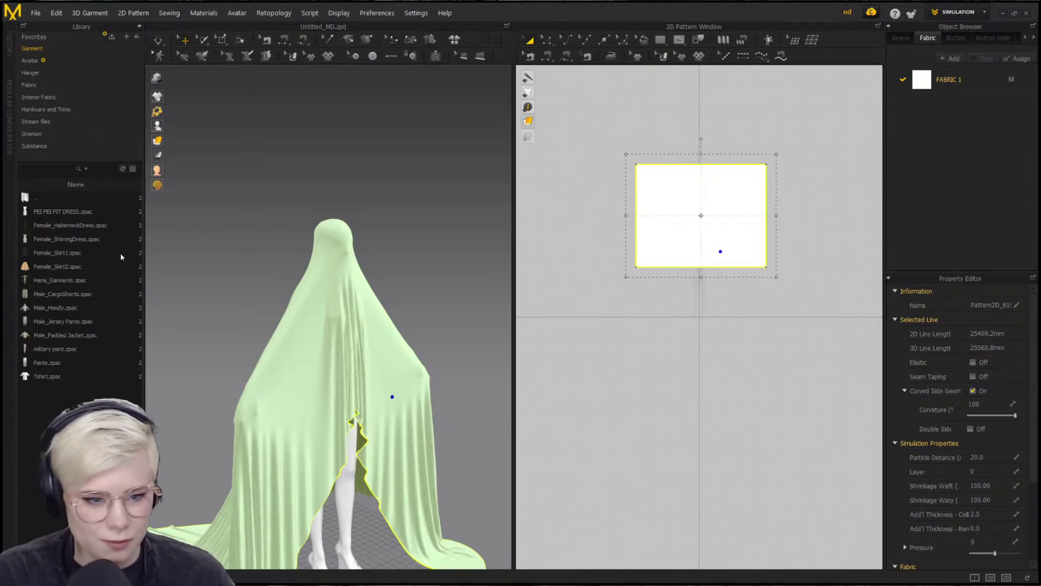
{"action": "middle_click_drag", "start_coordinate": [436, 216], "coordinate": [402, 286]}
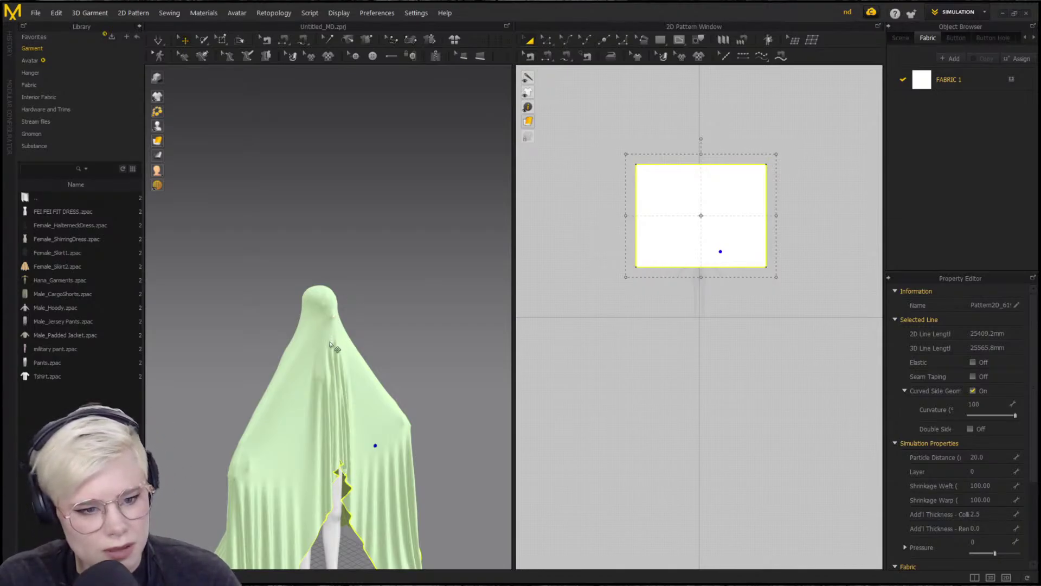
Compare the covered and bare avatar from the front by toggling the draped fabric's visibility
{"action": "scroll", "coordinate": [480, 273], "scroll_direction": "down", "scroll_amount": 3}
{"action": "right_click_drag", "start_coordinate": [479, 273], "coordinate": [379, 322]}
{"action": "left_click", "coordinate": [383, 330]}
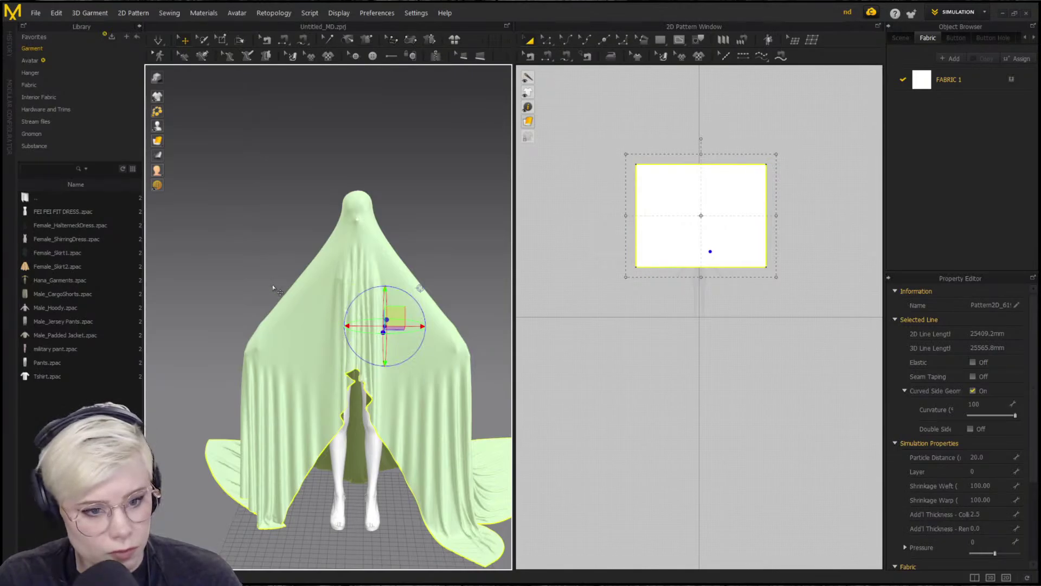
{"action": "key", "text": "shift+c"}
{"action": "key", "text": "shift+c"}
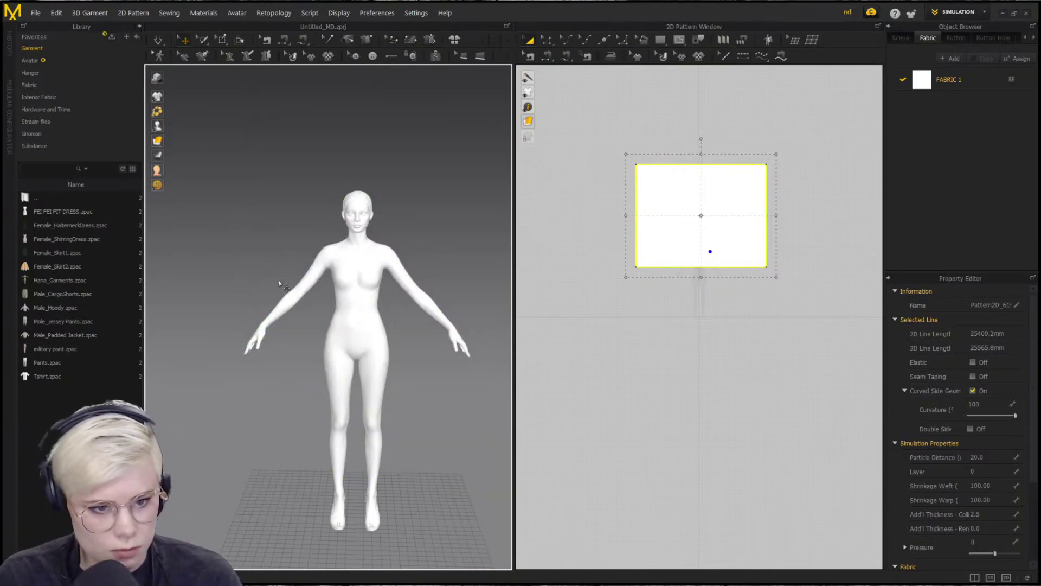
{"action": "left_click", "coordinate": [324, 297]}
{"action": "key", "text": "shift+c"}
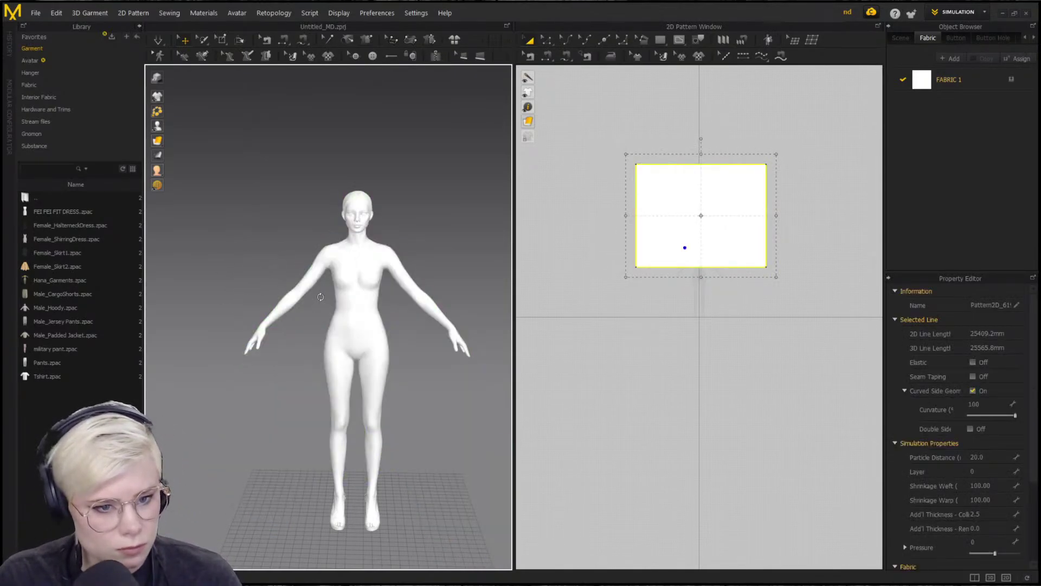
{"action": "key", "text": "shift+c"}
{"action": "left_click", "coordinate": [322, 297]}
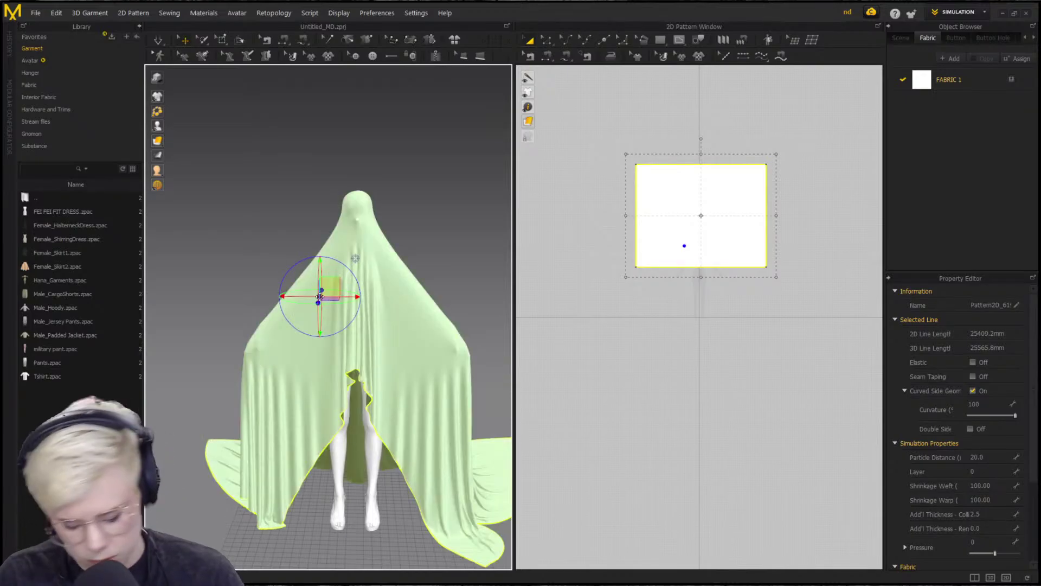
Delete the draped rectangular fabric from the scene
{"action": "key", "text": "Delete"}
{"action": "key", "text": "ctrl+z"}
{"action": "key", "text": "Delete"}
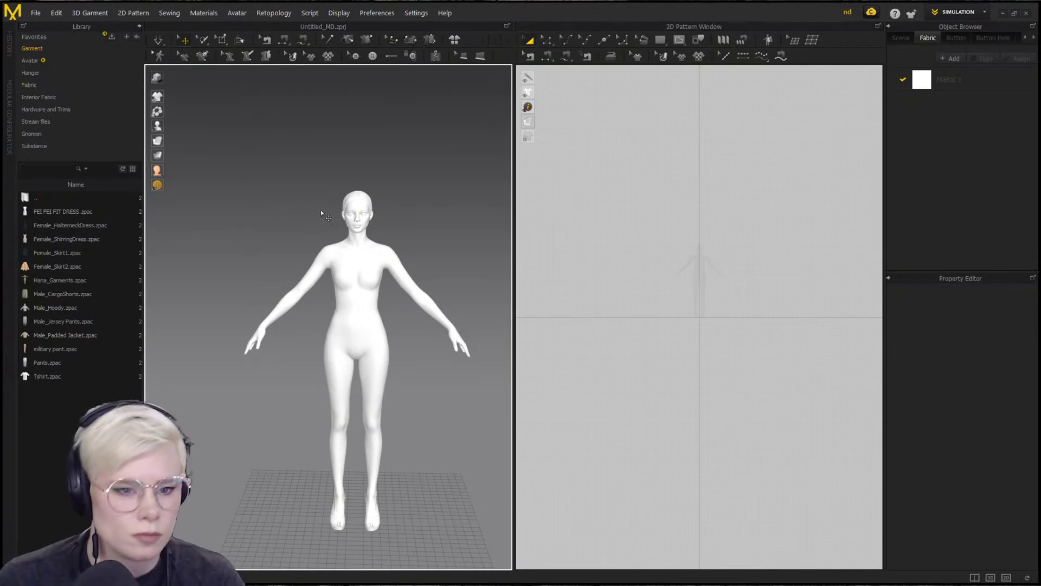
Inspect the custom avatar's mesh properties and highlight all of its body parts
{"action": "left_click", "coordinate": [362, 201]}
{"action": "left_click", "coordinate": [359, 302]}
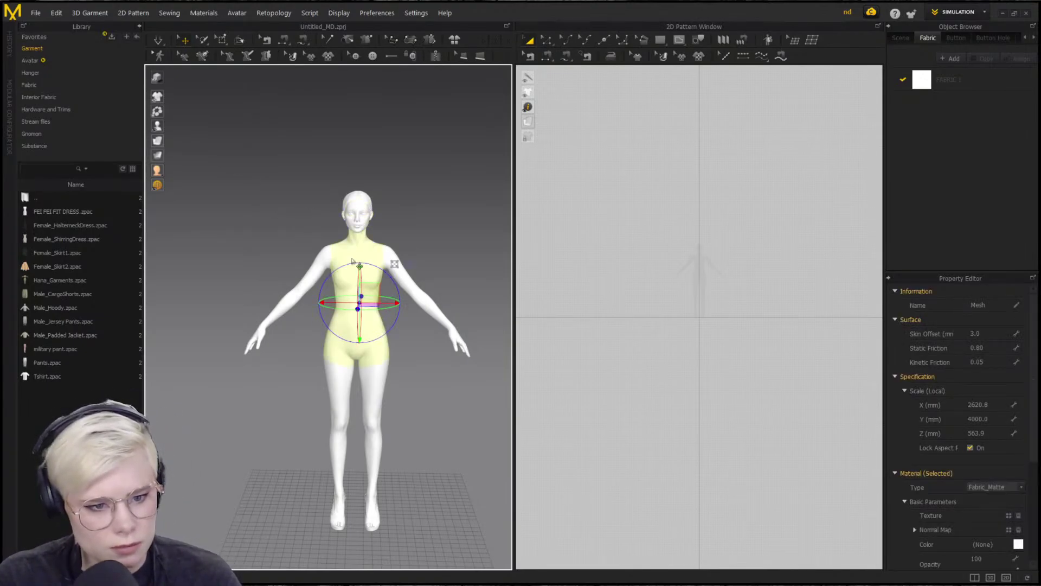
{"action": "key", "text": "ctrl+a"}
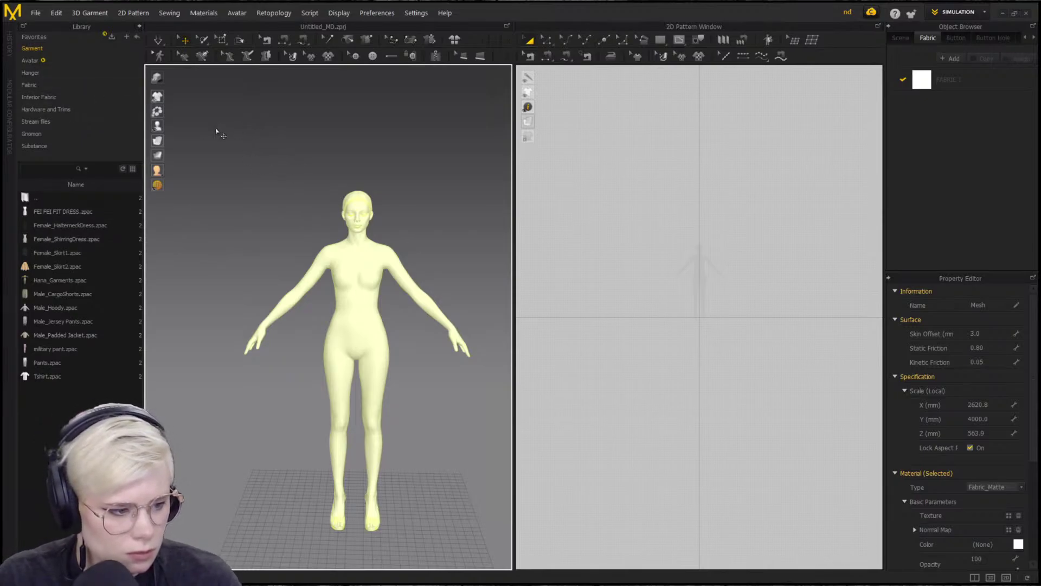
{"action": "left_click", "coordinate": [366, 302]}
{"action": "left_click", "coordinate": [253, 202]}
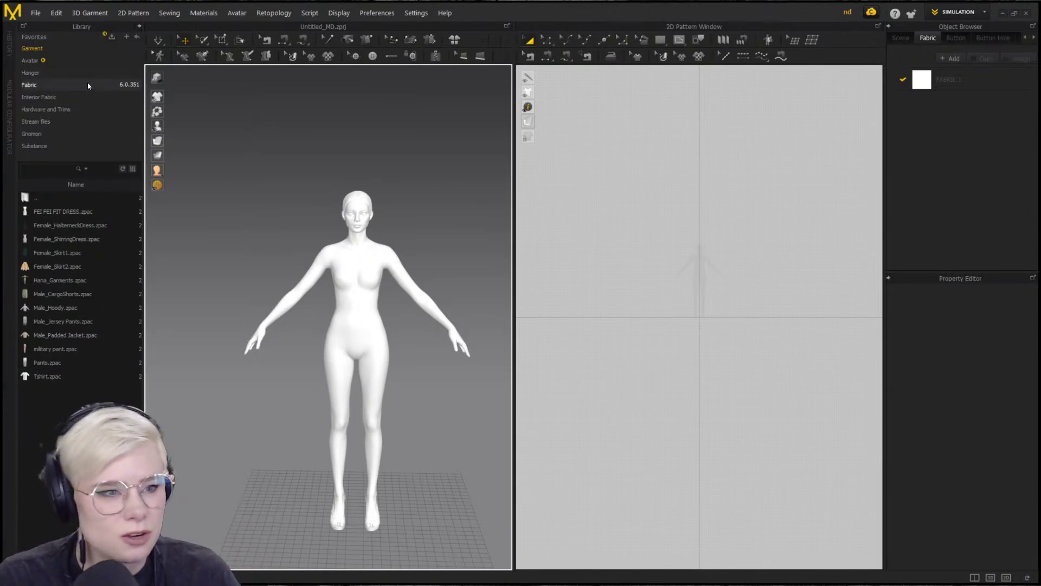
Delete the oversized custom avatar from the scene
{"action": "left_click", "coordinate": [77, 62]}
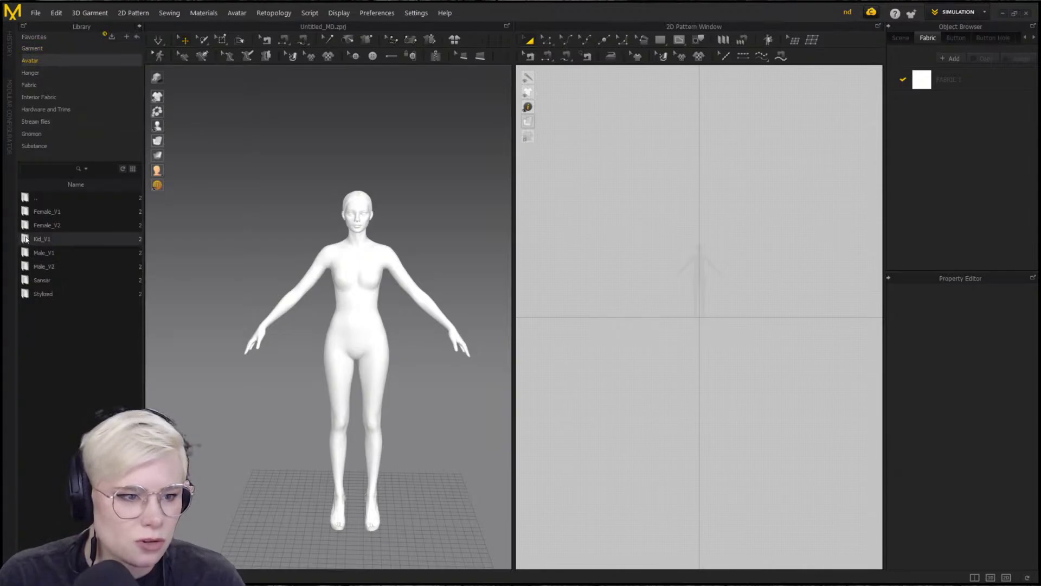
{"action": "double_click", "coordinate": [54, 226]}
{"action": "left_click", "coordinate": [362, 223]}
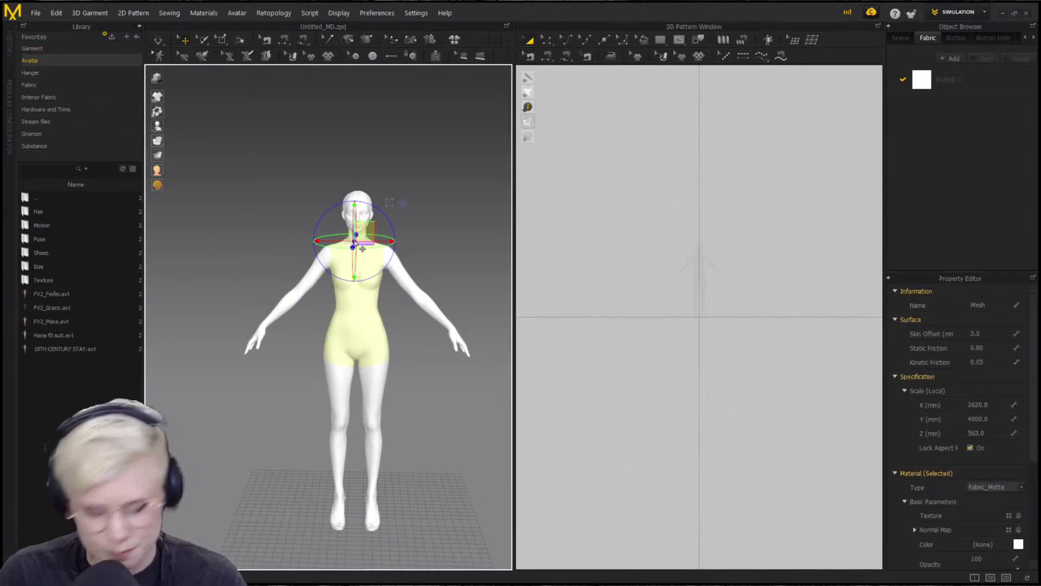
{"action": "key", "text": "Delete"}
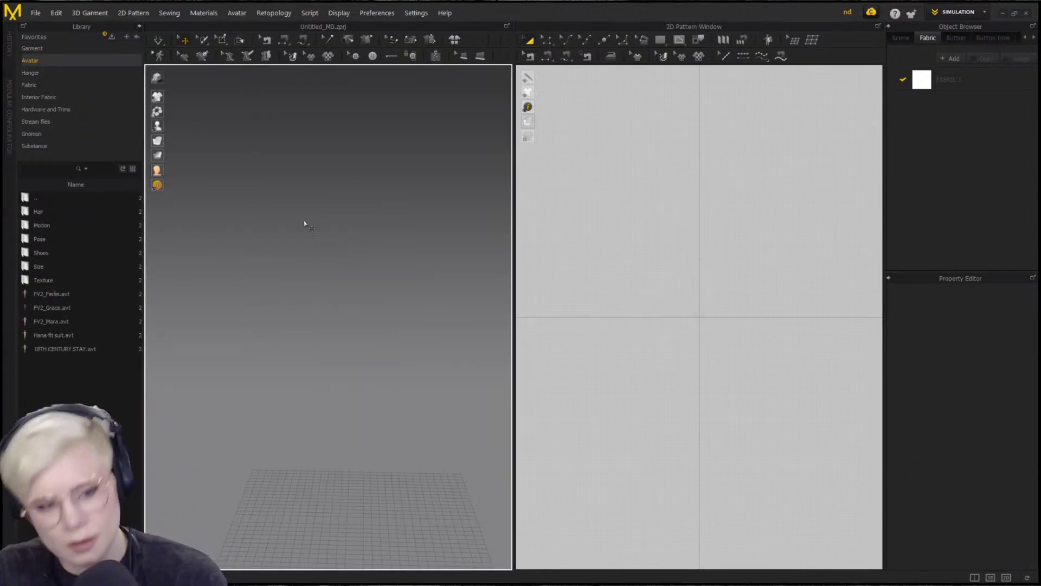
Load the FV2_Feifei avatar from the Female_V2 library folder
{"action": "left_click", "coordinate": [59, 50]}
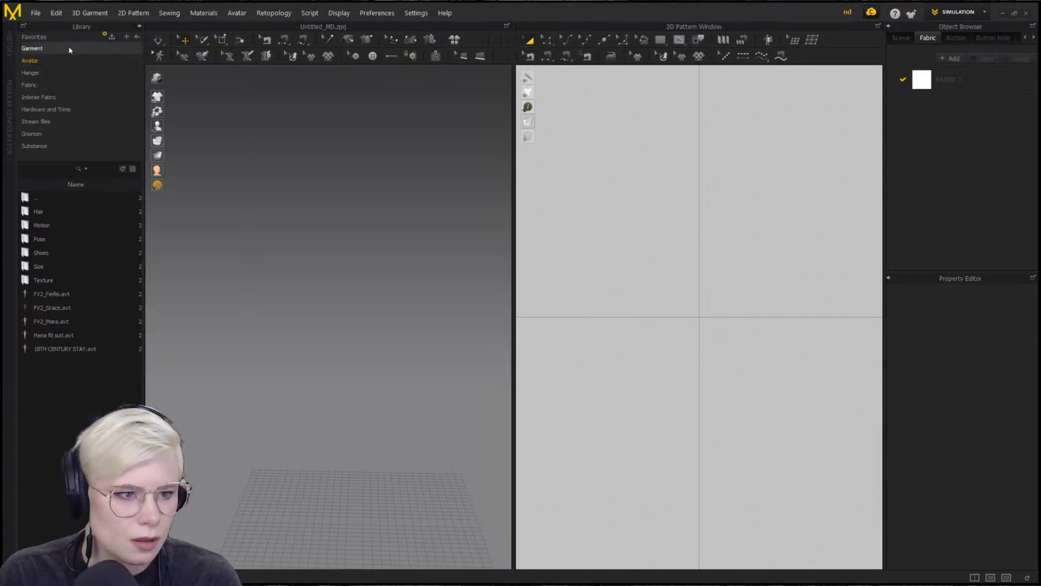
{"action": "left_click", "coordinate": [57, 61]}
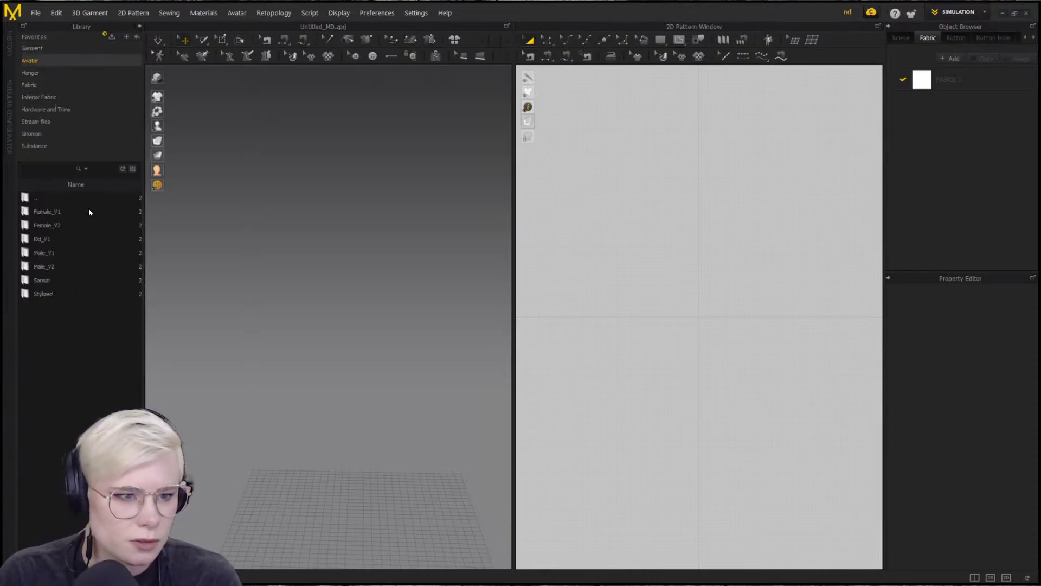
{"action": "double_click", "coordinate": [61, 224]}
{"action": "double_click", "coordinate": [81, 297]}
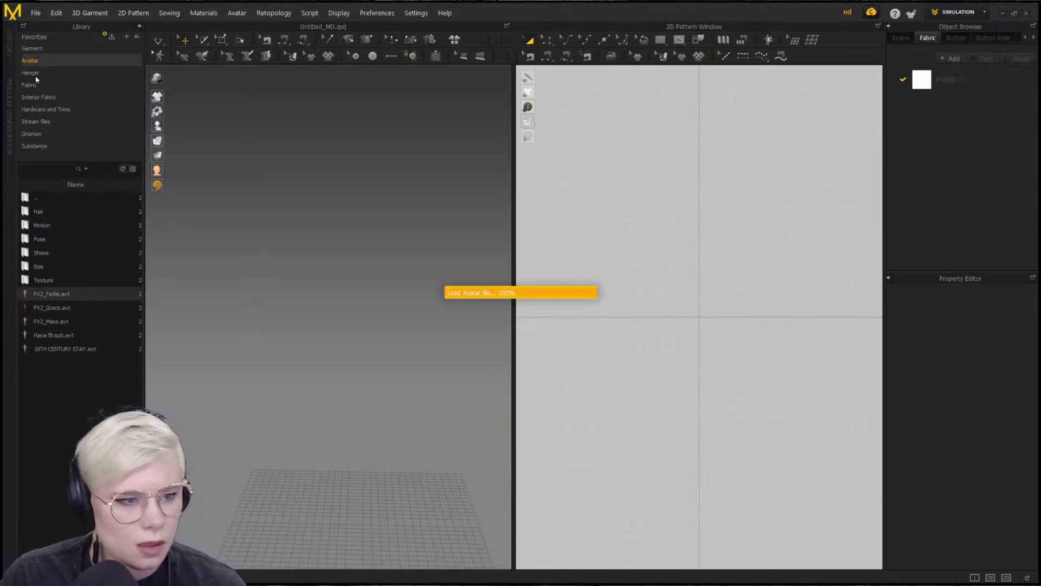
Show the garment library as thumbnails and add Female_HalterneckDress.zpac to the workspace without replacing the current project
{"action": "left_click", "coordinate": [45, 49]}
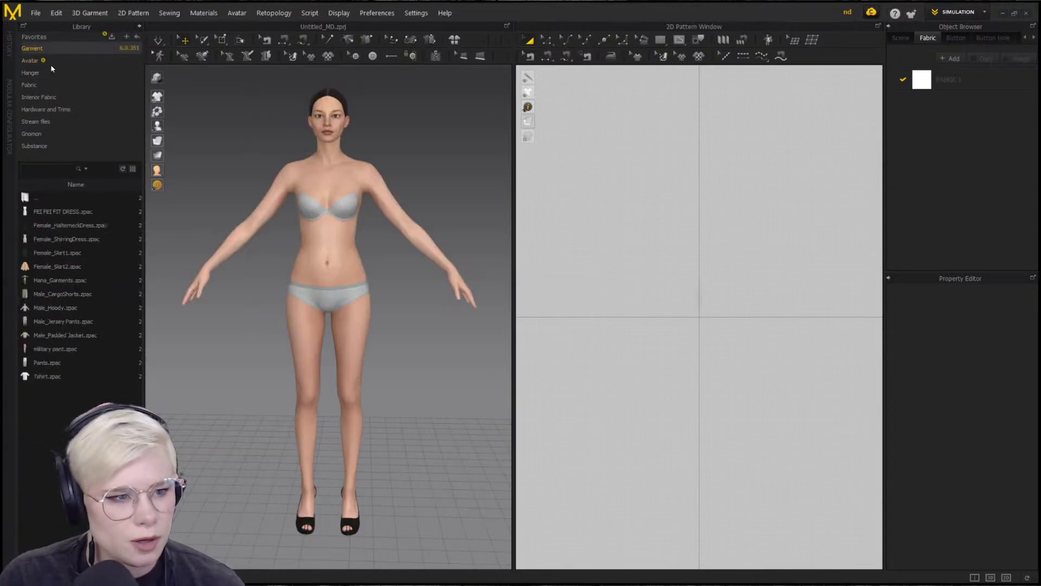
{"action": "left_click", "coordinate": [133, 168]}
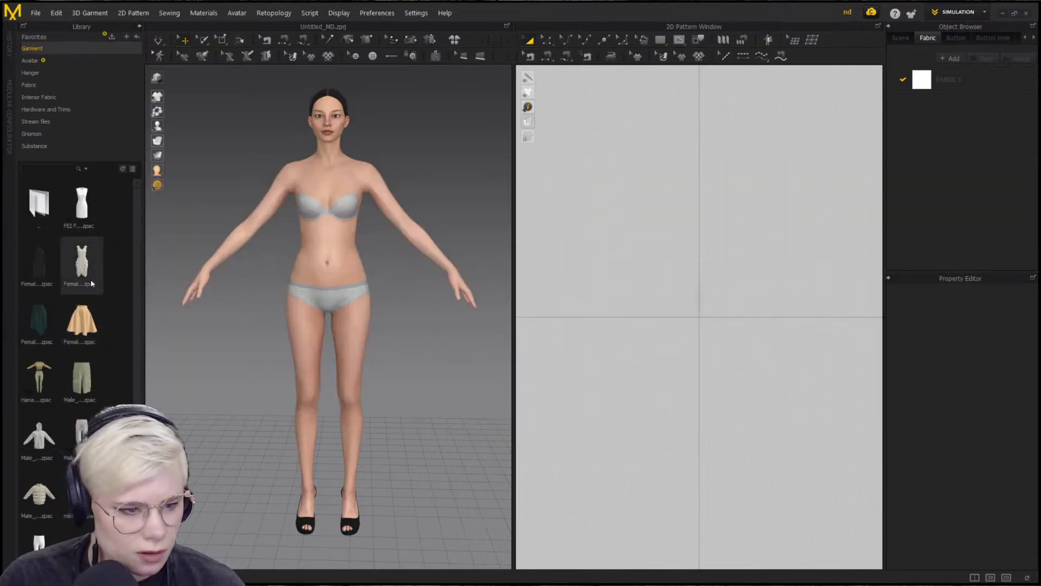
{"action": "mouse_move", "coordinate": [78, 267]}
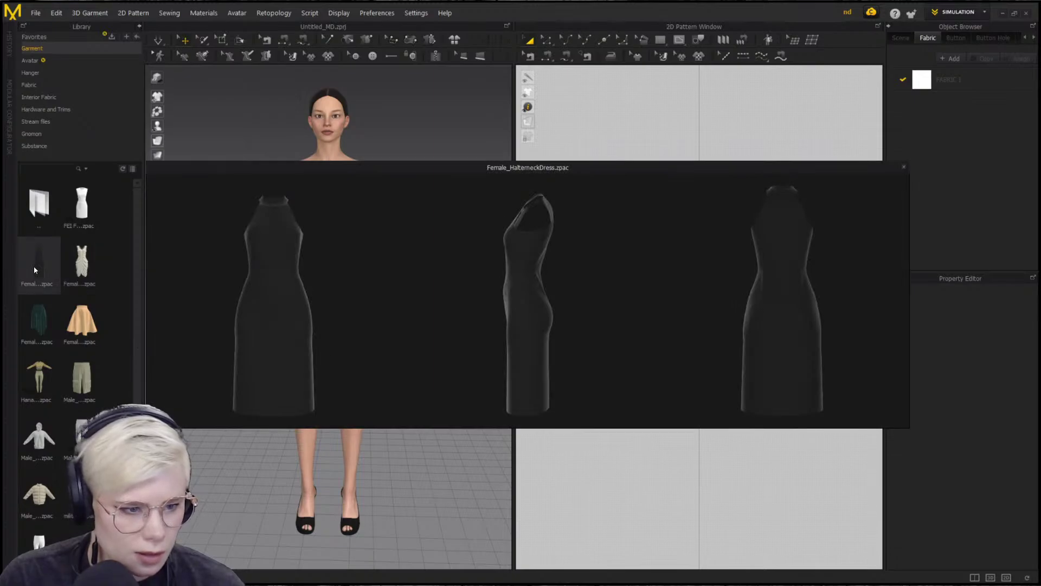
{"action": "double_click", "coordinate": [33, 268]}
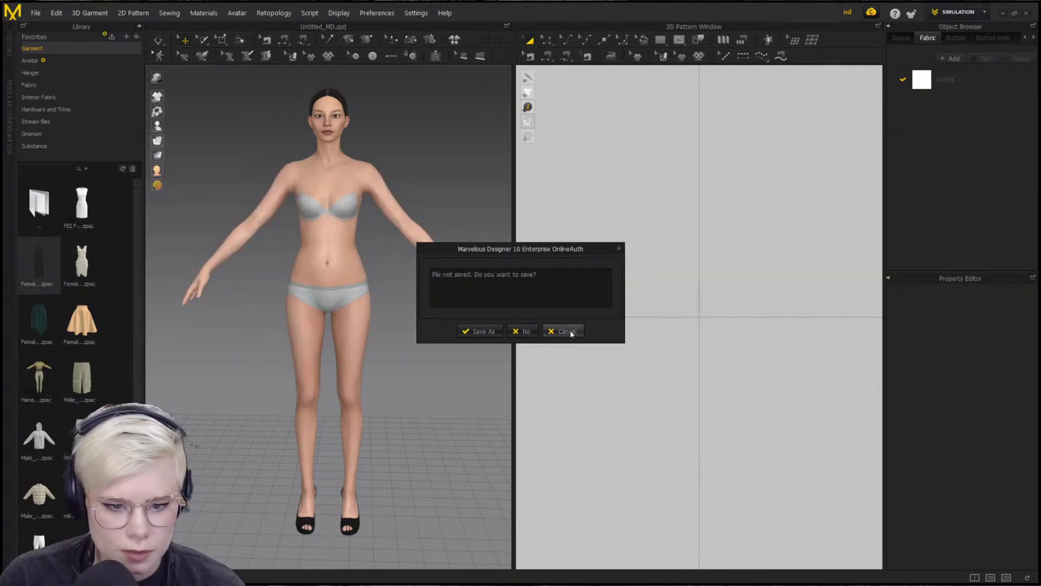
{"action": "left_click", "coordinate": [562, 331]}
{"action": "right_click", "coordinate": [59, 267]}
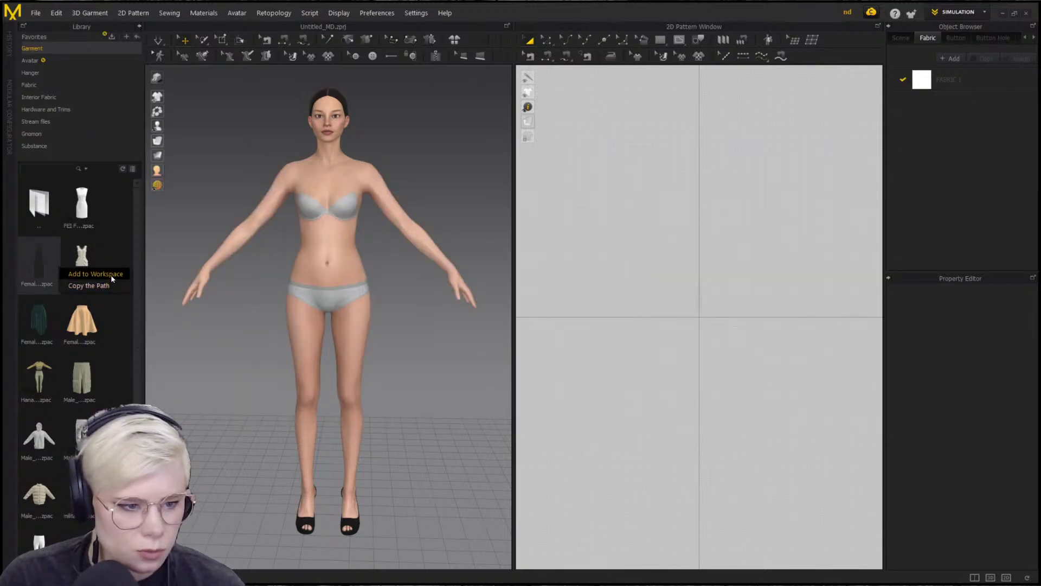
{"action": "left_click", "coordinate": [93, 273]}
{"action": "left_click", "coordinate": [498, 301]}
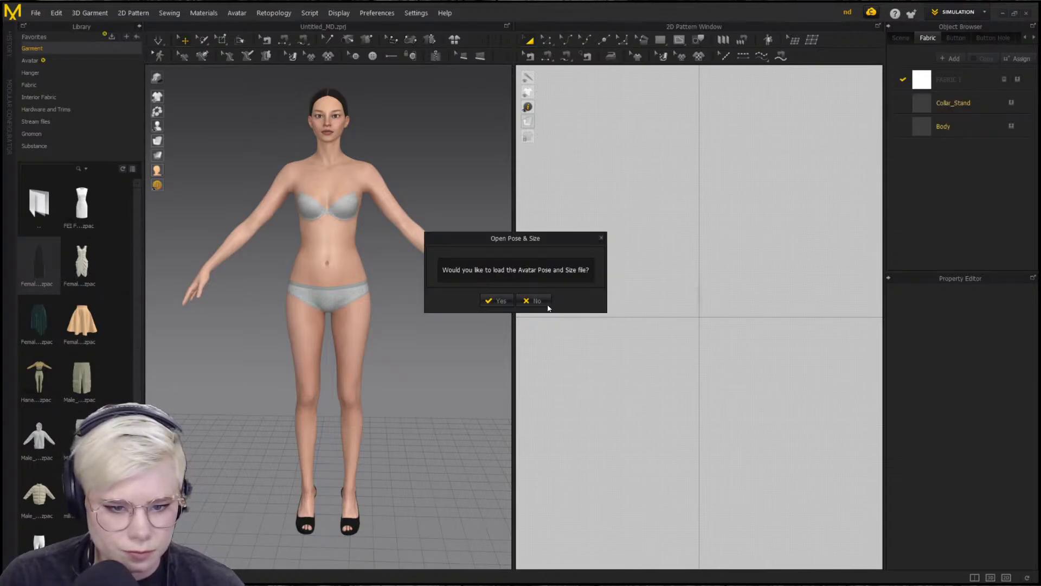
Add Female_Skirt2.zpac to the workspace over the dress, without loading its avatar pose and size
{"action": "right_click", "coordinate": [96, 320]}
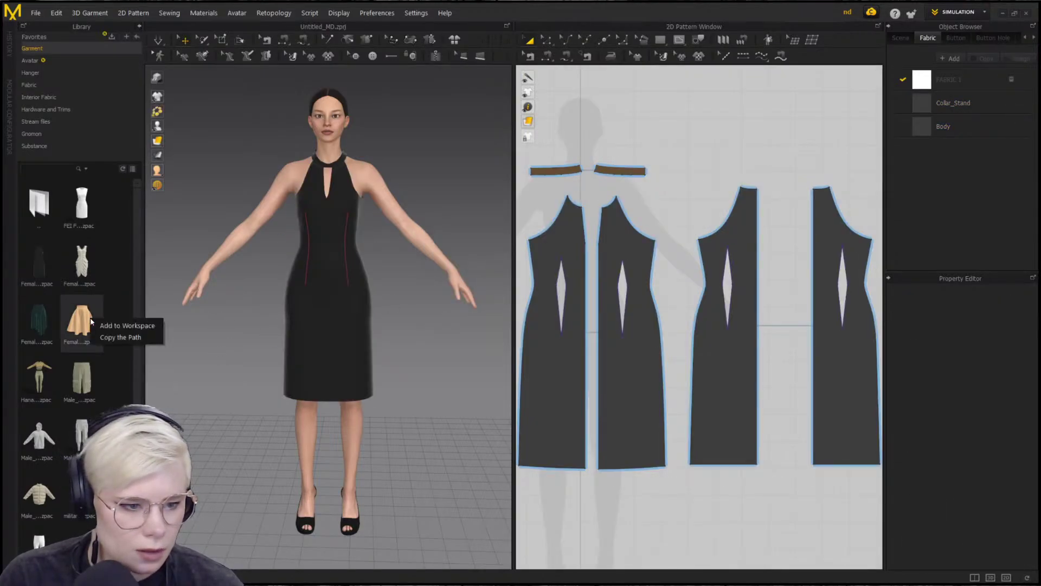
{"action": "left_click", "coordinate": [132, 331]}
{"action": "left_click", "coordinate": [499, 351]}
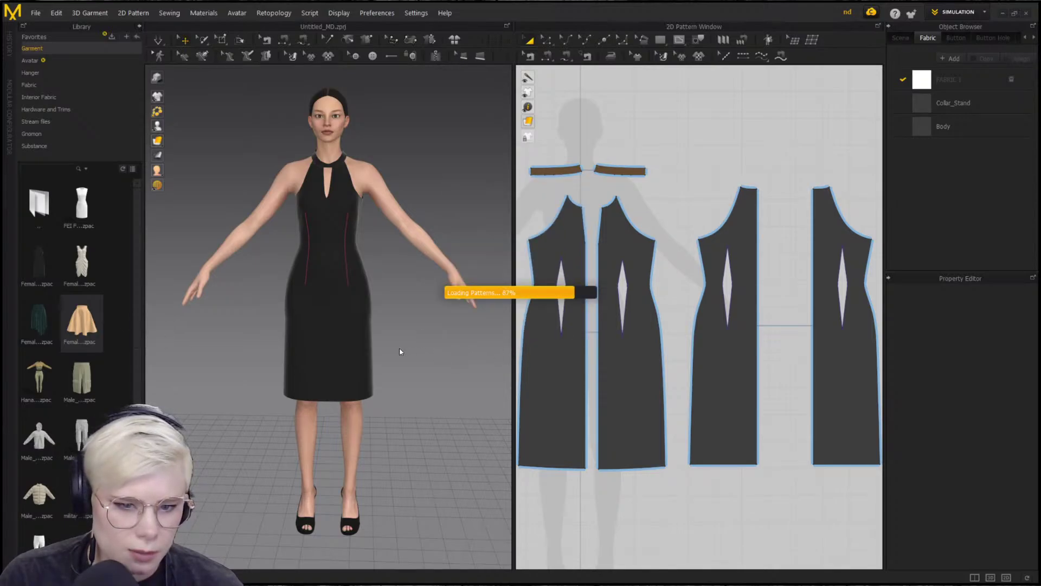
{"action": "left_click", "coordinate": [533, 301]}
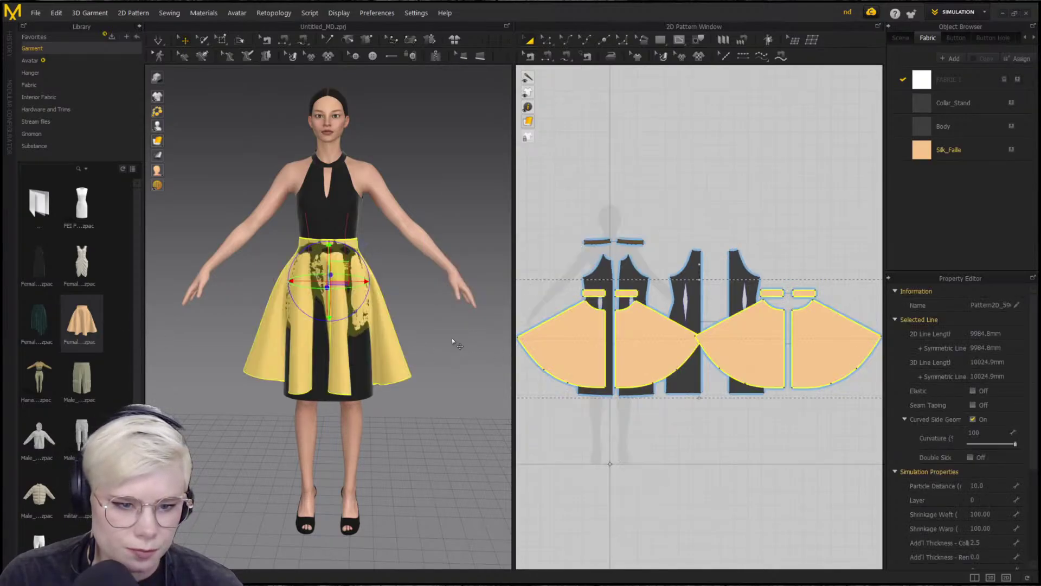
{"action": "right_click_drag", "start_coordinate": [420, 330], "coordinate": [418, 296]}
{"action": "left_click", "coordinate": [418, 314]}
Move all the skirt panels and waistband pieces above the dress patterns in the 2D layout so they no longer overlap
{"action": "left_click", "coordinate": [579, 357]}
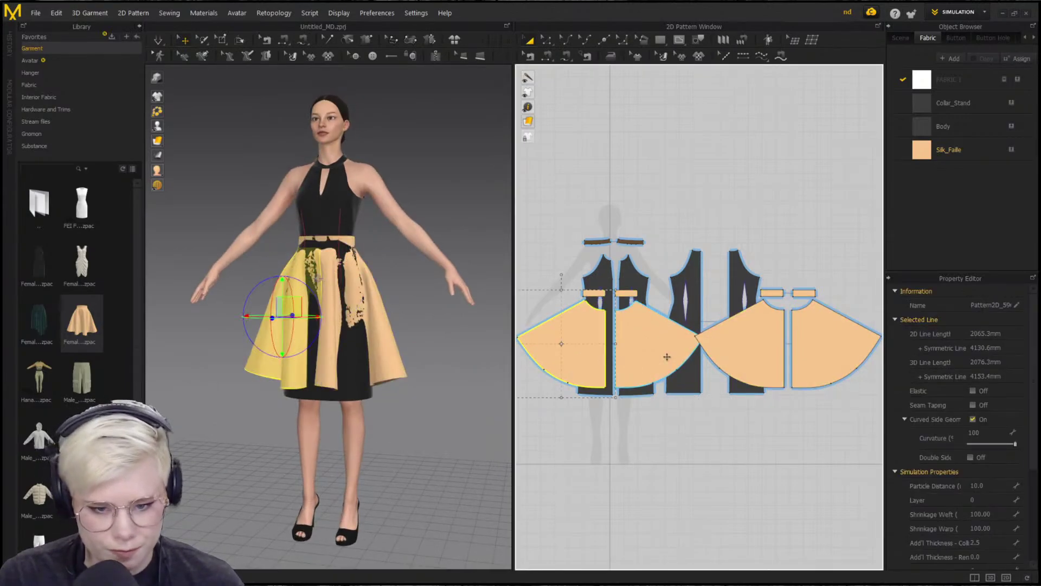
{"action": "left_click", "coordinate": [667, 357]}
{"action": "left_click", "coordinate": [628, 294], "text": "shift"}
{"action": "left_click", "coordinate": [596, 293], "text": "shift"}
{"action": "left_click", "coordinate": [742, 343], "text": "shift"}
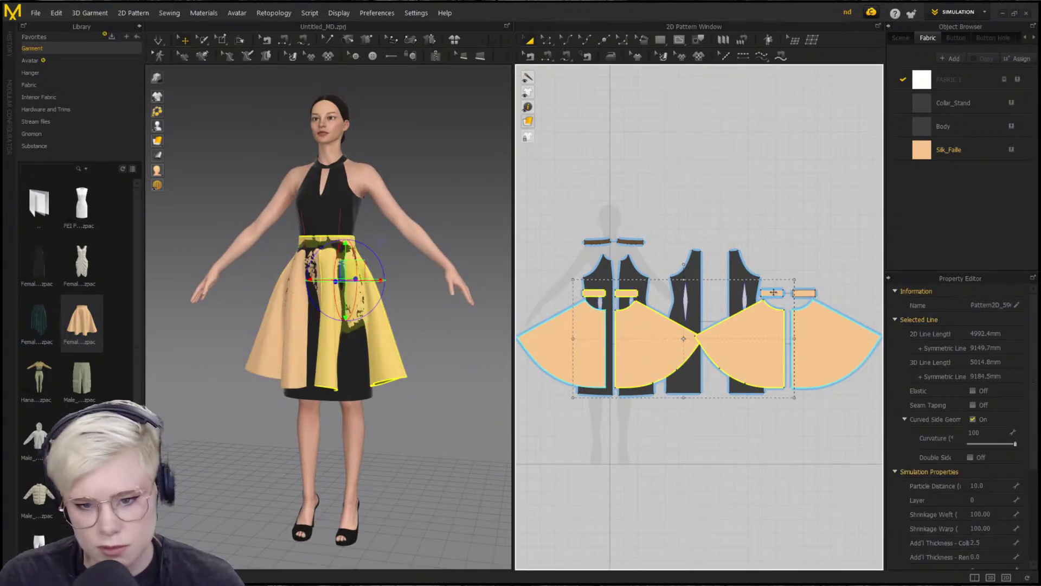
{"action": "left_click", "coordinate": [773, 293], "text": "shift"}
{"action": "left_click", "coordinate": [804, 293], "text": "shift"}
{"action": "left_click", "coordinate": [838, 333], "text": "shift"}
{"action": "left_click_drag", "start_coordinate": [841, 357], "coordinate": [809, 167]}
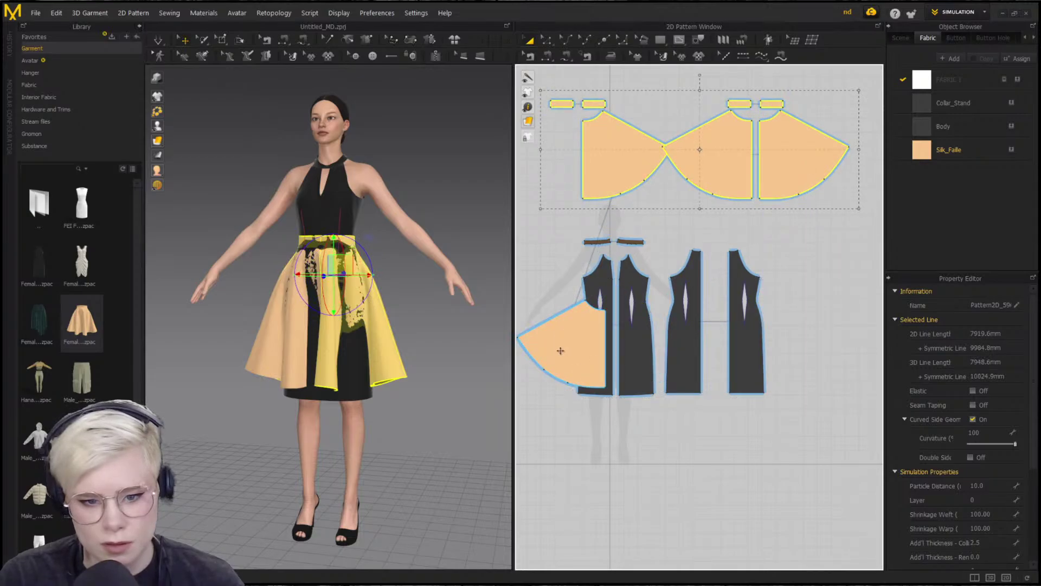
{"action": "left_click_drag", "start_coordinate": [561, 351], "coordinate": [538, 182]}
{"action": "left_click", "coordinate": [785, 270]}
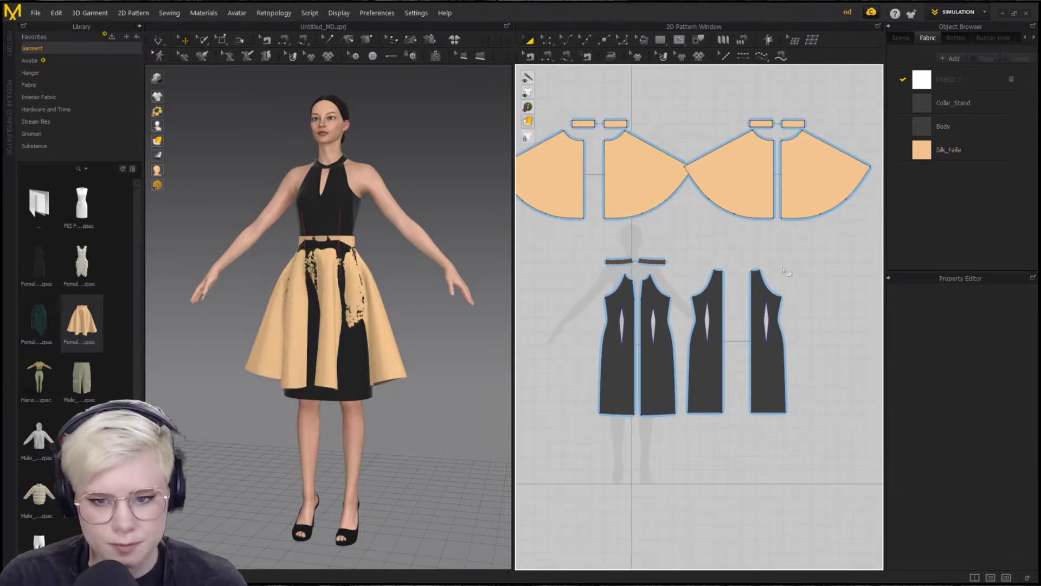
Set the simulation layer of all the skirt pattern pieces to 1
{"action": "left_click_drag", "start_coordinate": [869, 235], "coordinate": [491, 111]}
{"action": "left_click", "coordinate": [974, 498]}
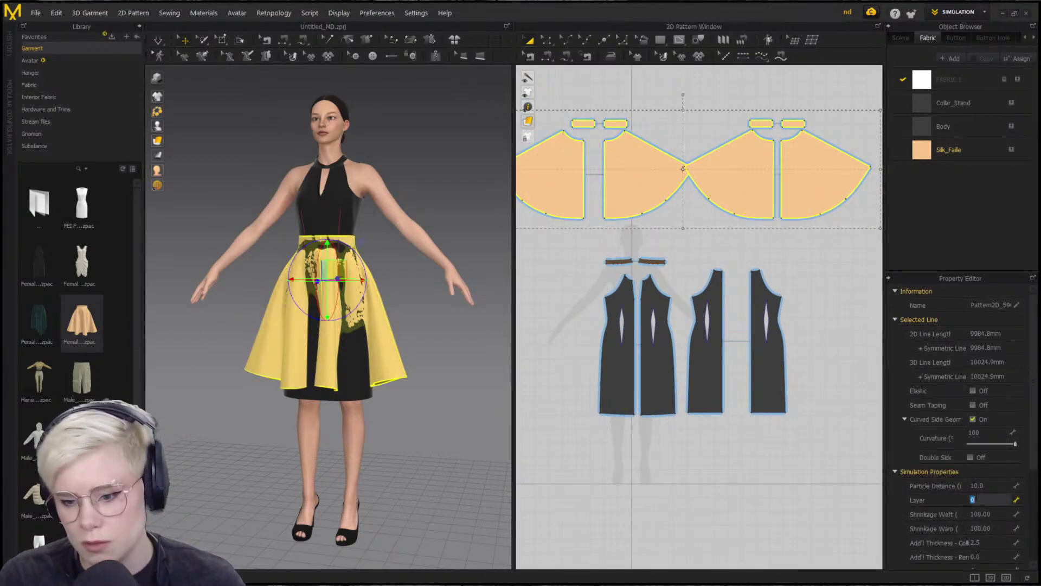
{"action": "type", "text": "1"}
{"action": "key", "text": "Return"}
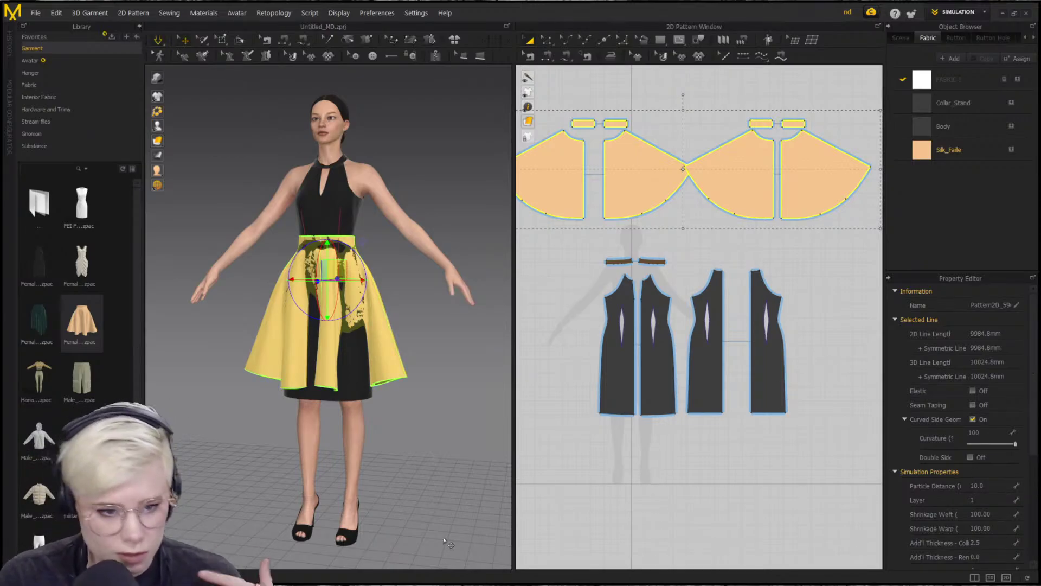
Simulate the garments so the skirt settles as an outer layer over the halterneck dress
{"action": "left_click", "coordinate": [156, 44]}
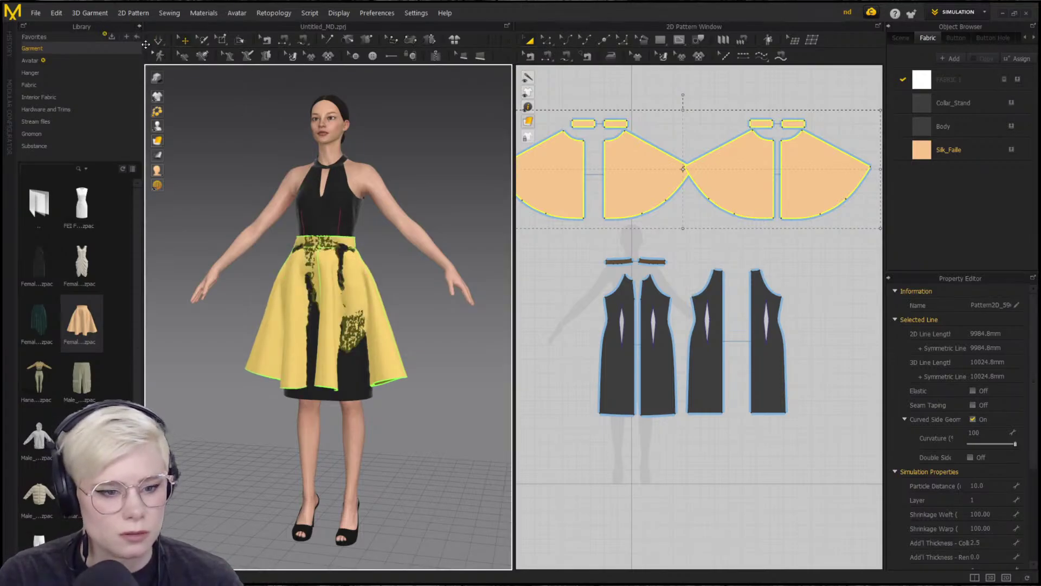
{"action": "left_click", "coordinate": [158, 46]}
{"action": "left_click", "coordinate": [179, 65]}
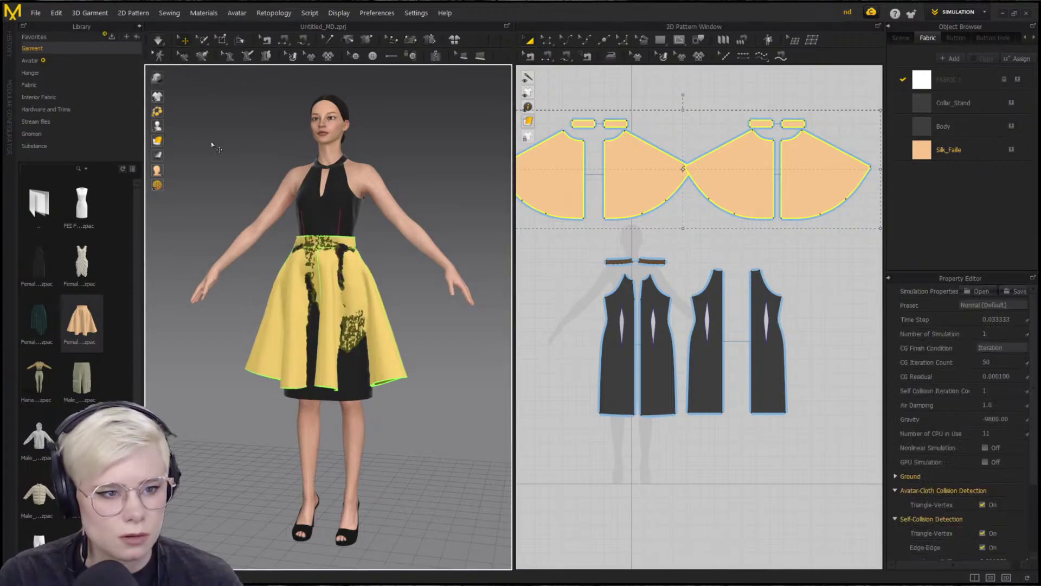
{"action": "left_click", "coordinate": [210, 143]}
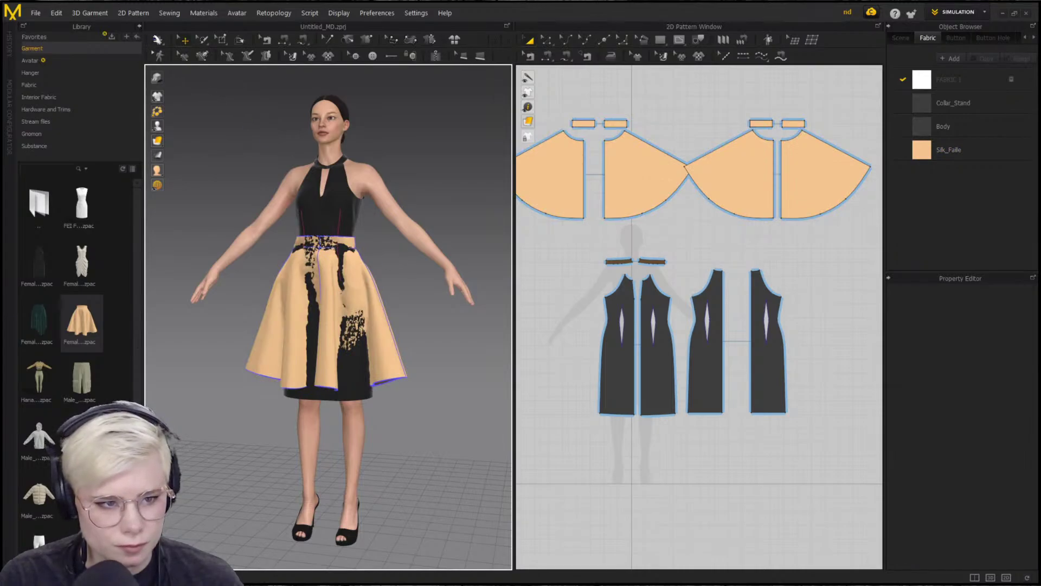
{"action": "left_click", "coordinate": [585, 182]}
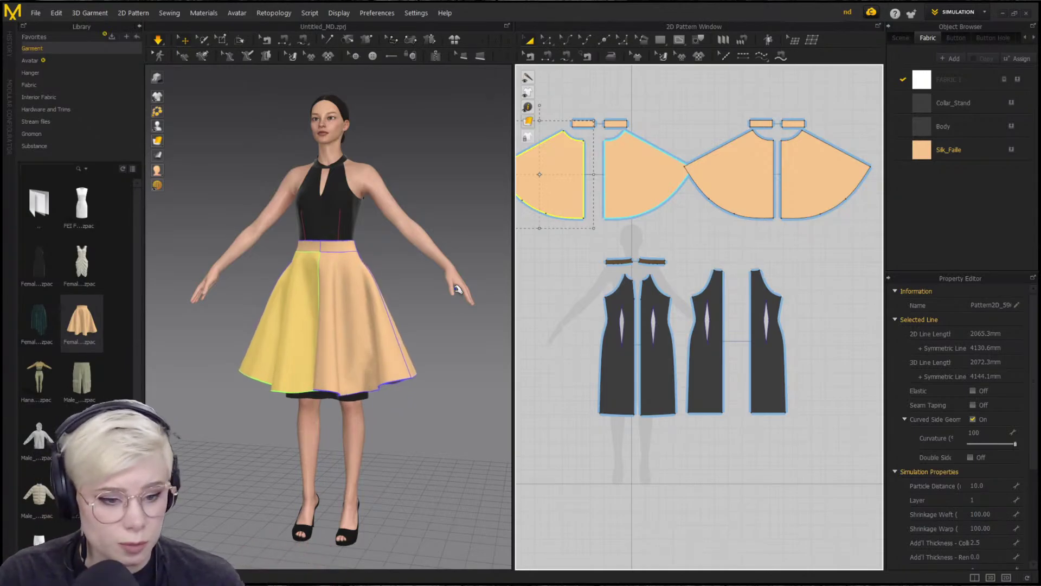
{"action": "left_click", "coordinate": [427, 414]}
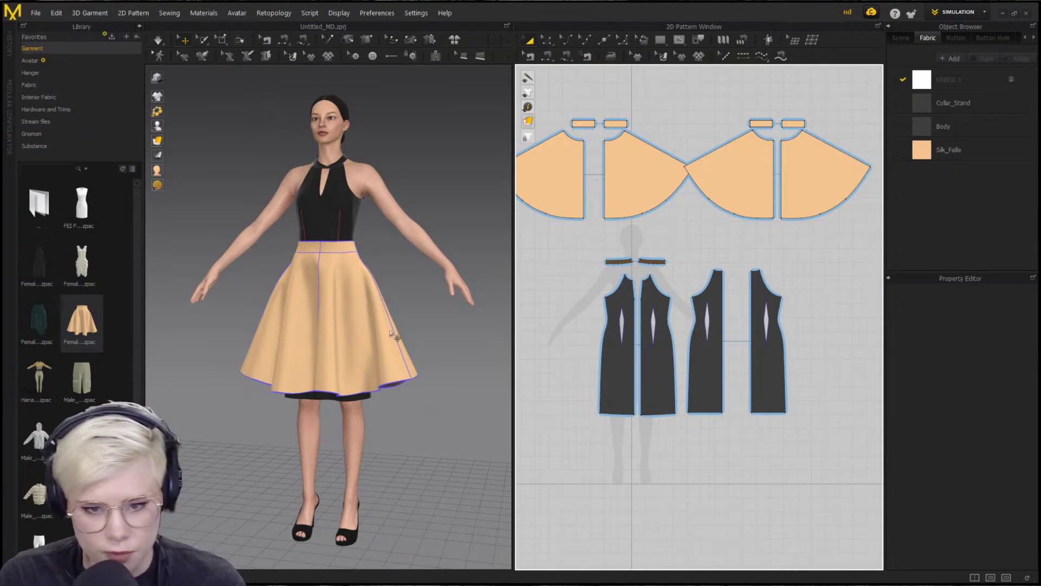
{"action": "scroll", "coordinate": [681, 239], "scroll_direction": "down", "scroll_amount": 5}
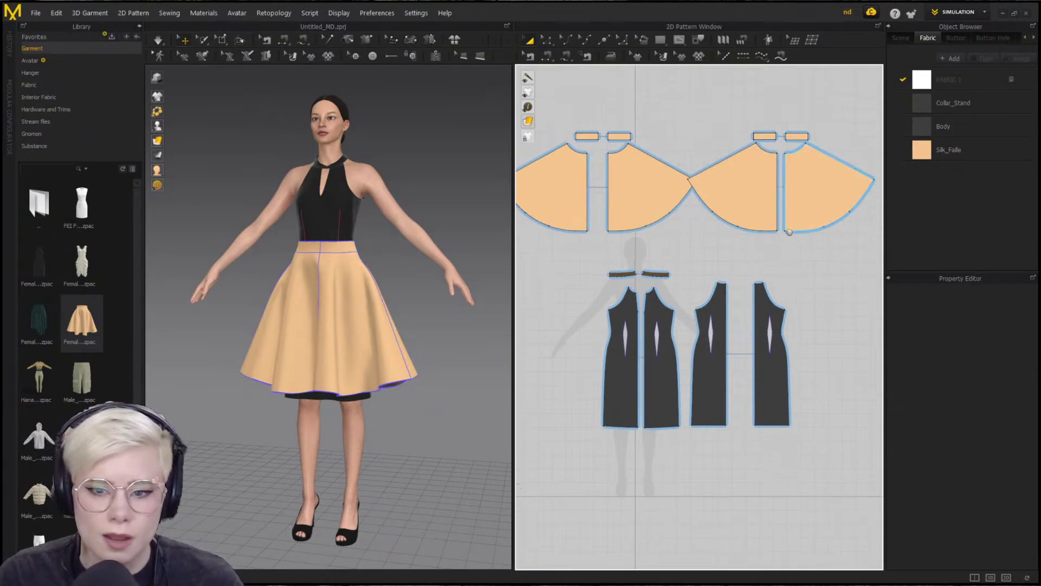
Set the simulation layer of all the skirt panels and waistband pieces to 0
{"action": "left_click_drag", "start_coordinate": [680, 238], "coordinate": [862, 312]}
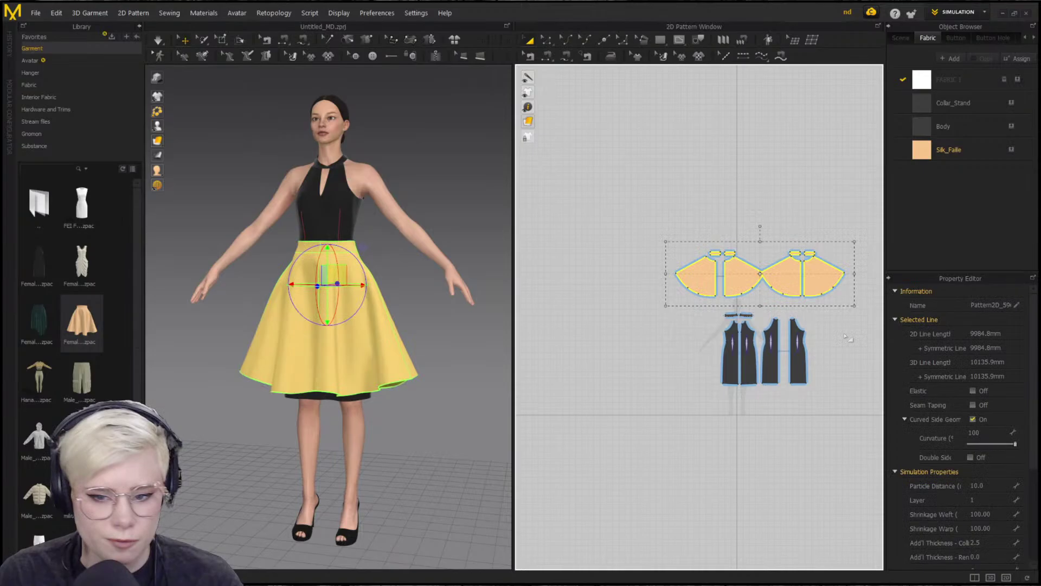
{"action": "scroll", "coordinate": [602, 351], "scroll_direction": "down", "scroll_amount": 2}
{"action": "left_click", "coordinate": [782, 350]}
{"action": "scroll", "coordinate": [781, 350], "scroll_direction": "up", "scroll_amount": 5}
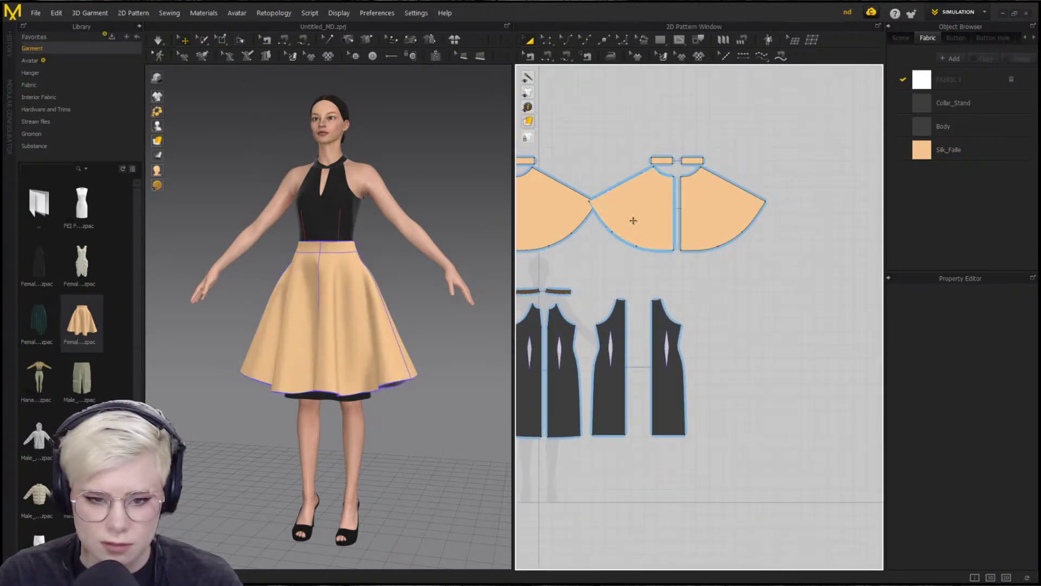
{"action": "scroll", "coordinate": [699, 255], "scroll_direction": "down", "scroll_amount": 3}
{"action": "left_click_drag", "start_coordinate": [596, 187], "coordinate": [868, 260]}
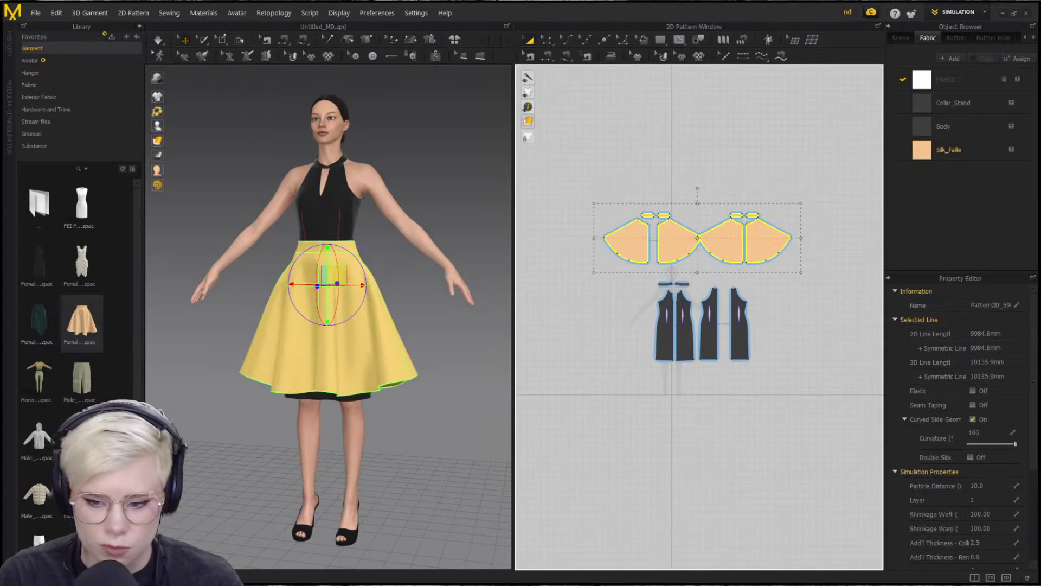
{"action": "left_click", "coordinate": [990, 499]}
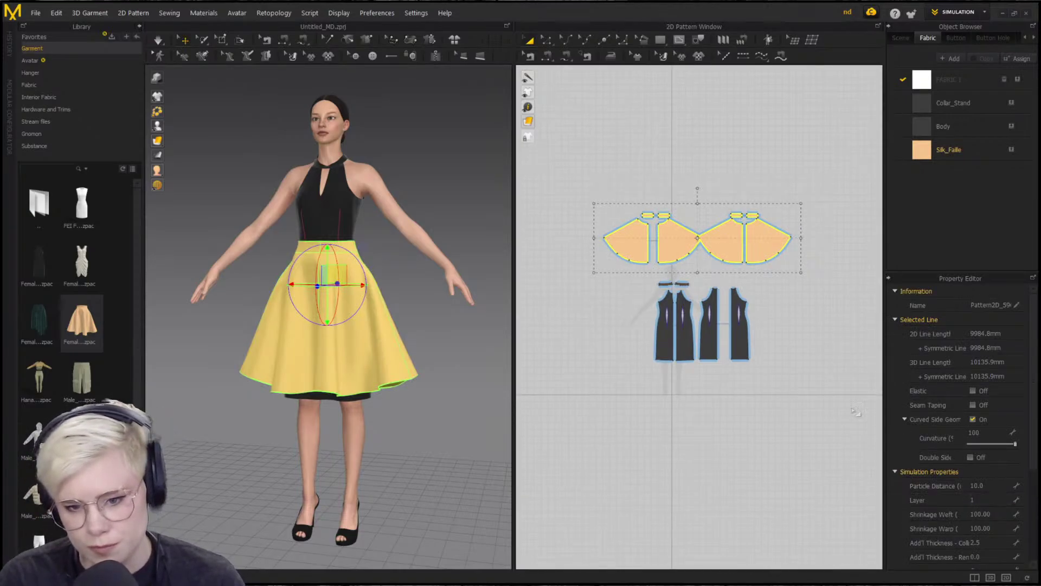
{"action": "left_click", "coordinate": [992, 500]}
{"action": "type", "text": "0"}
{"action": "key", "text": "Return"}
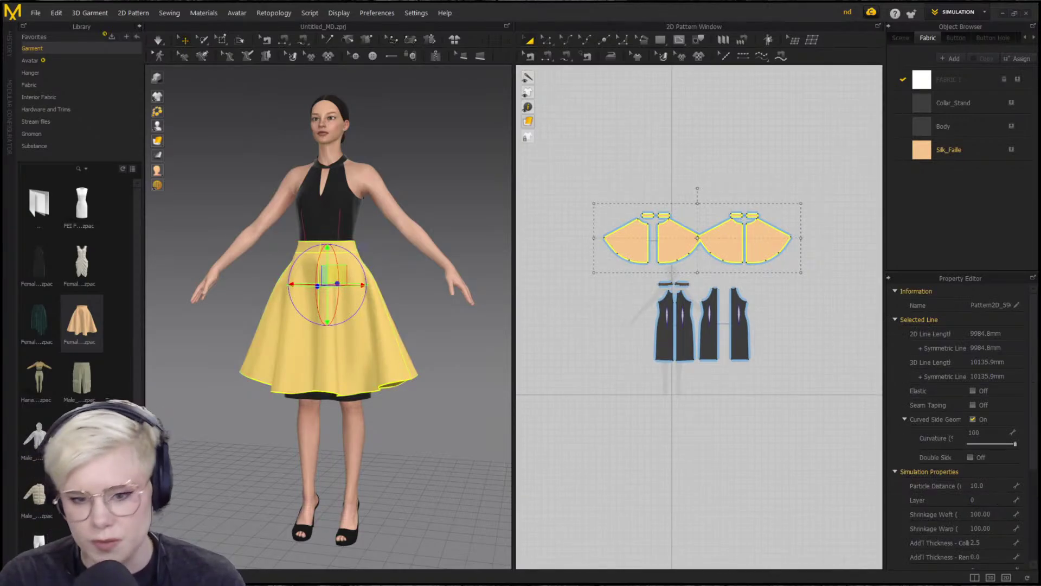
Set the simulation layer of all the dress pieces to 1 and simulate so the dress moves over the skirt
{"action": "left_click", "coordinate": [781, 404]}
{"action": "left_click_drag", "start_coordinate": [787, 364], "coordinate": [586, 274]}
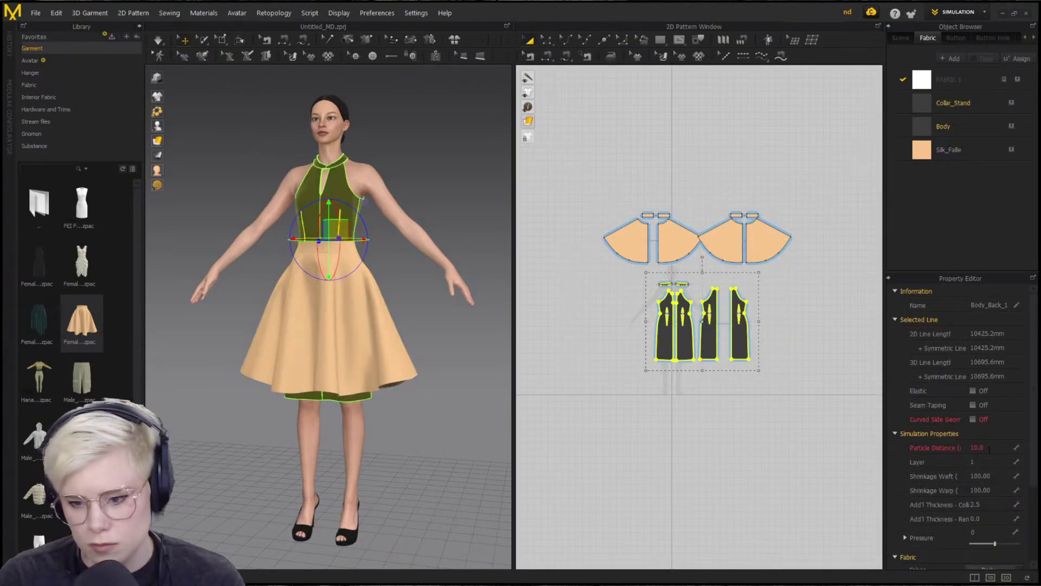
{"action": "left_click", "coordinate": [742, 449]}
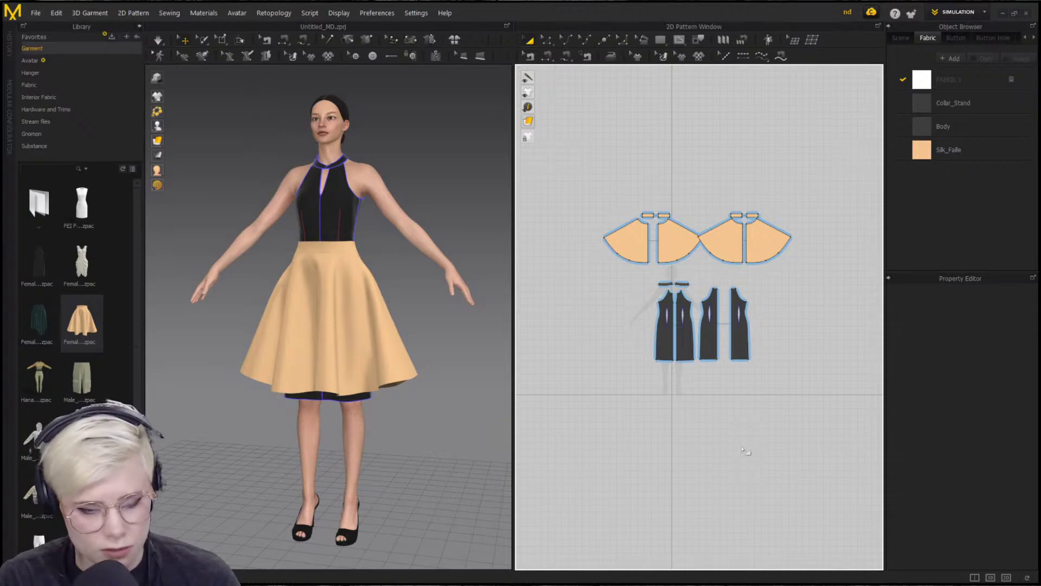
{"action": "key", "text": "space"}
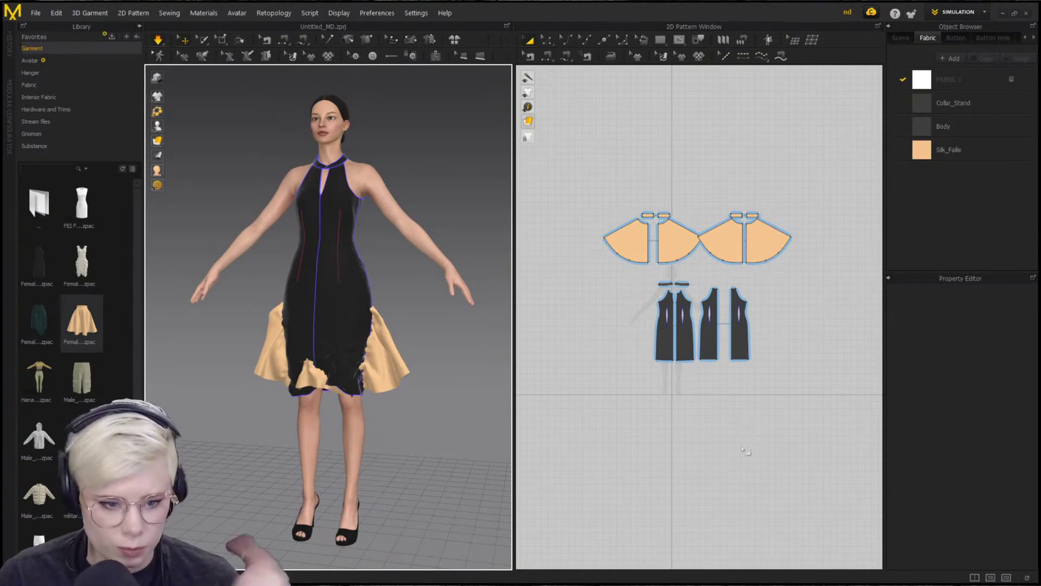
{"action": "key", "text": "space"}
Set the simulation layer of all the dress pieces back to 0 and freeze them
{"action": "left_click_drag", "start_coordinate": [737, 386], "coordinate": [576, 270]}
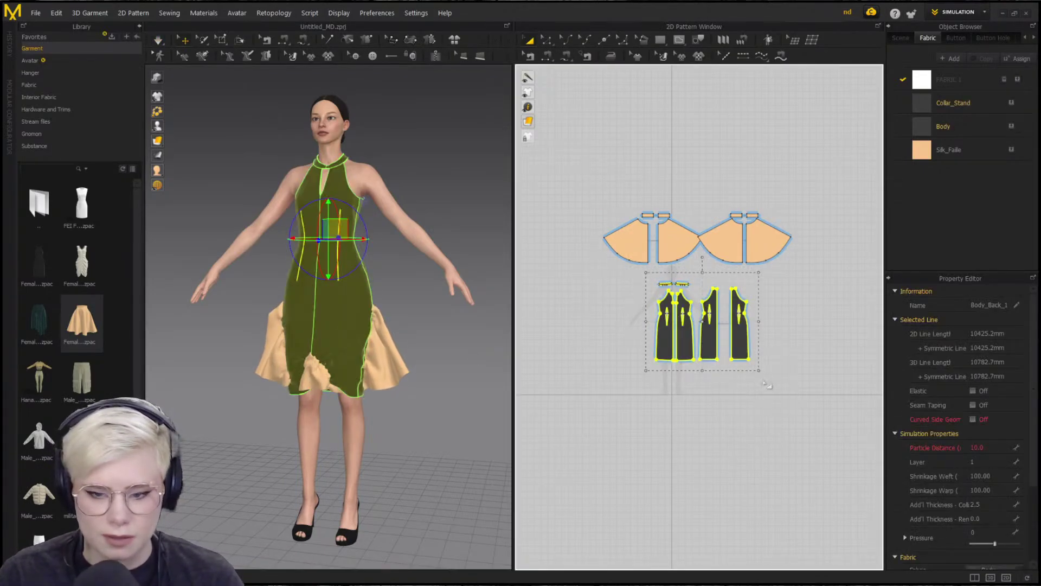
{"action": "left_click", "coordinate": [630, 132]}
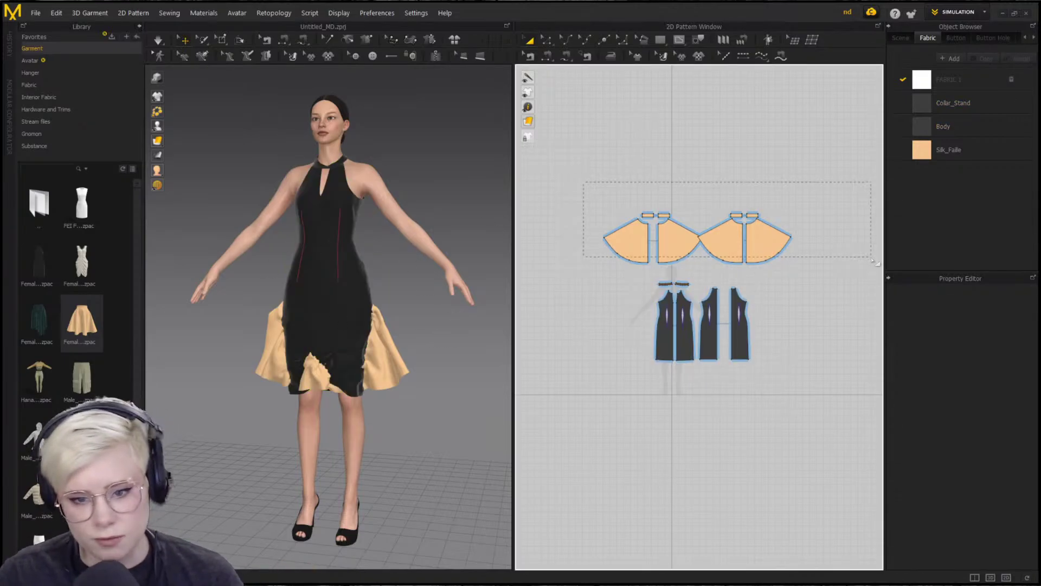
{"action": "left_click_drag", "start_coordinate": [874, 261], "coordinate": [873, 261]}
{"action": "left_click_drag", "start_coordinate": [627, 293], "coordinate": [626, 291]}
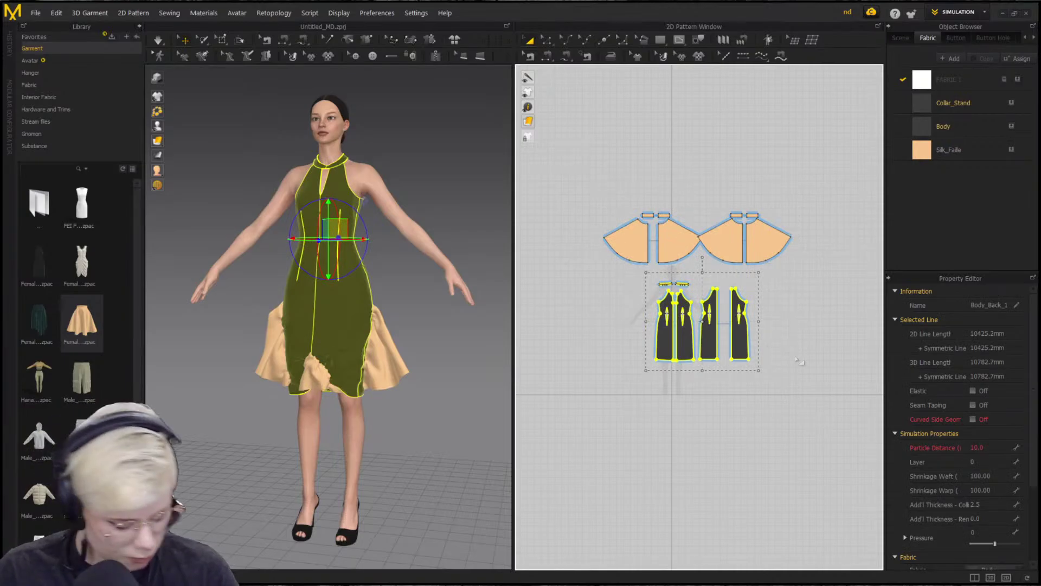
{"action": "left_click", "coordinate": [632, 144]}
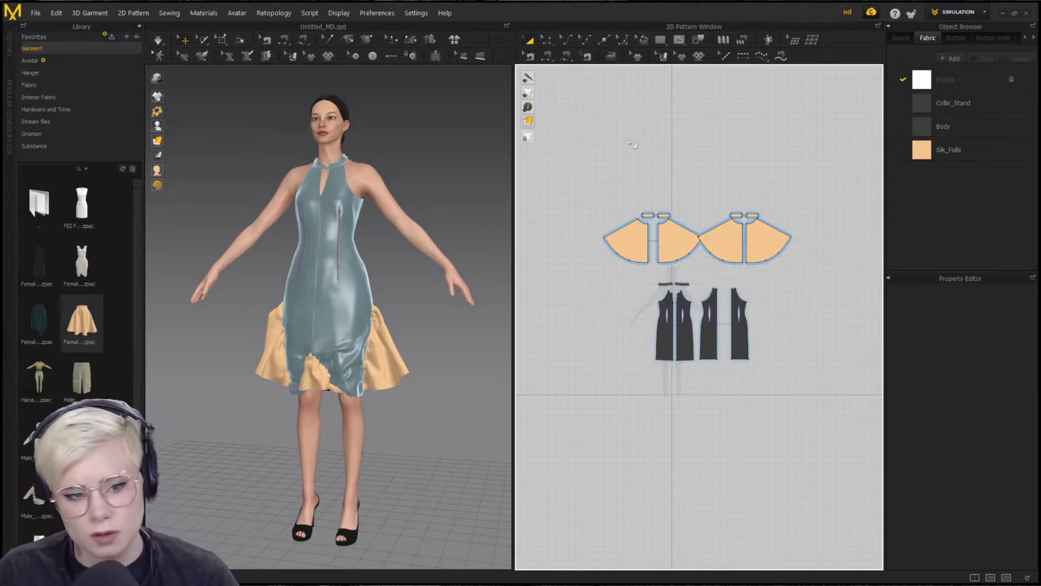
Set the simulation layer of all the skirt panels and waistband pieces to 1
{"action": "left_click_drag", "start_coordinate": [831, 275], "coordinate": [833, 276]}
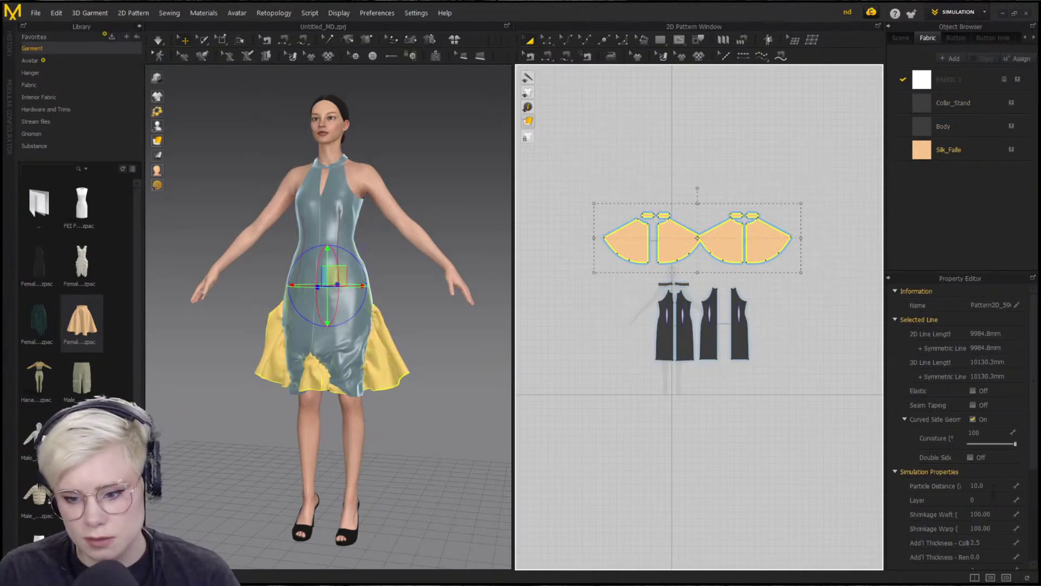
{"action": "left_click", "coordinate": [997, 498]}
{"action": "type", "text": "1"}
{"action": "key", "text": "Return"}
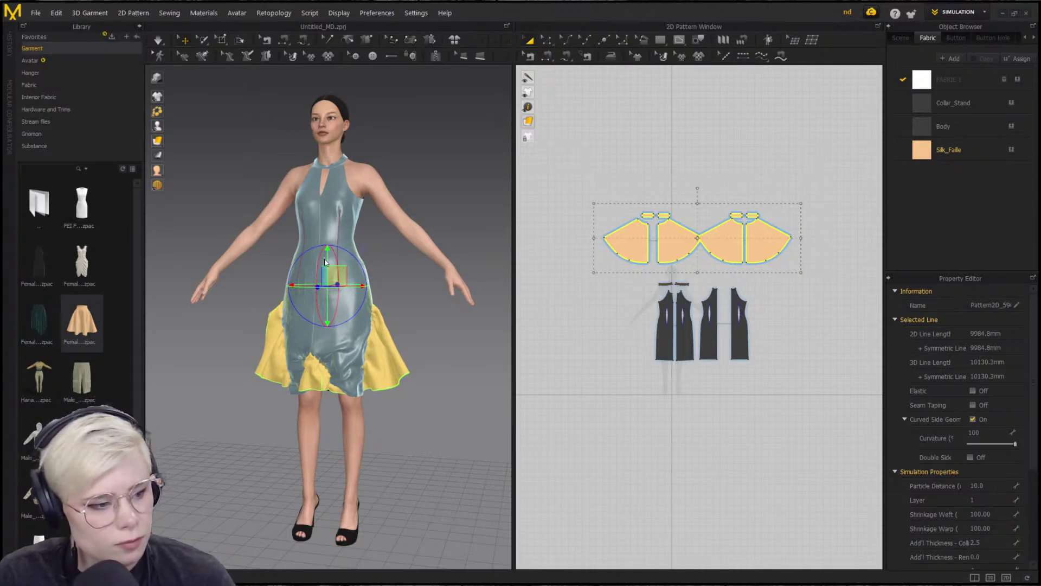
Simulate the skirt over the frozen dress, stop the simulation, and inspect the skirt front up close for intersections
{"action": "key", "text": "space"}
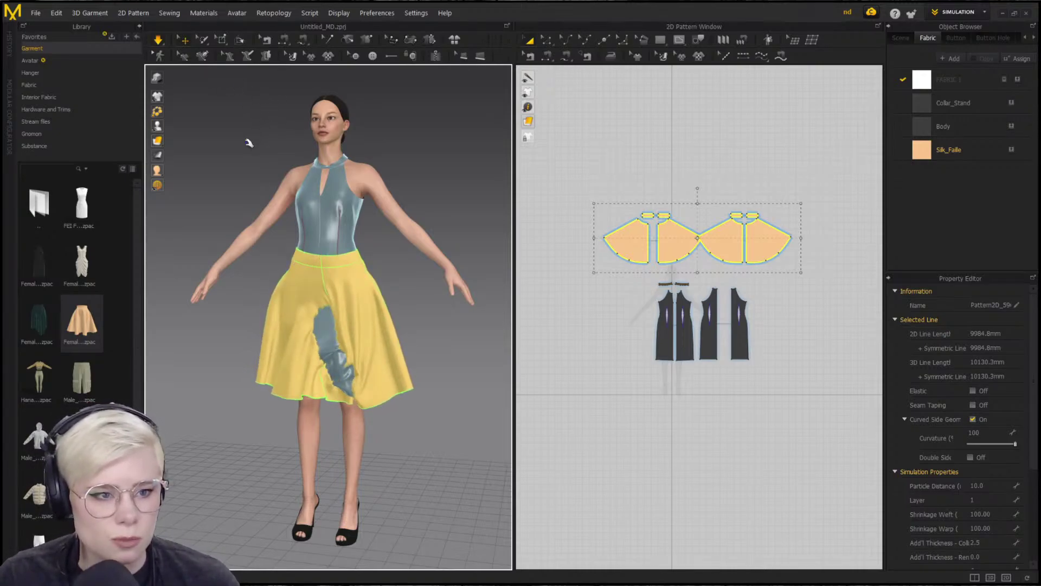
{"action": "key", "text": "space"}
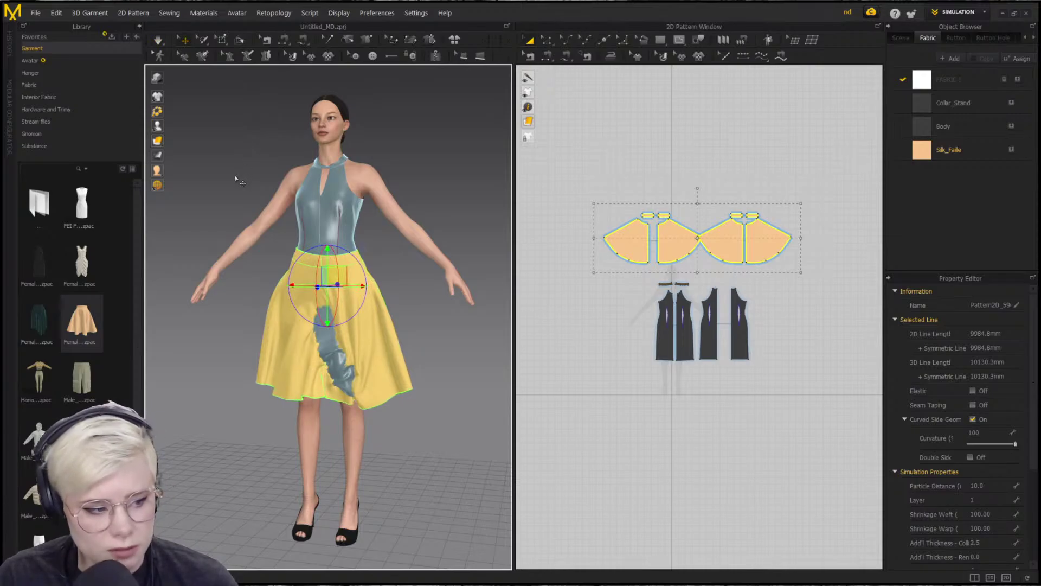
{"action": "left_click", "coordinate": [337, 337]}
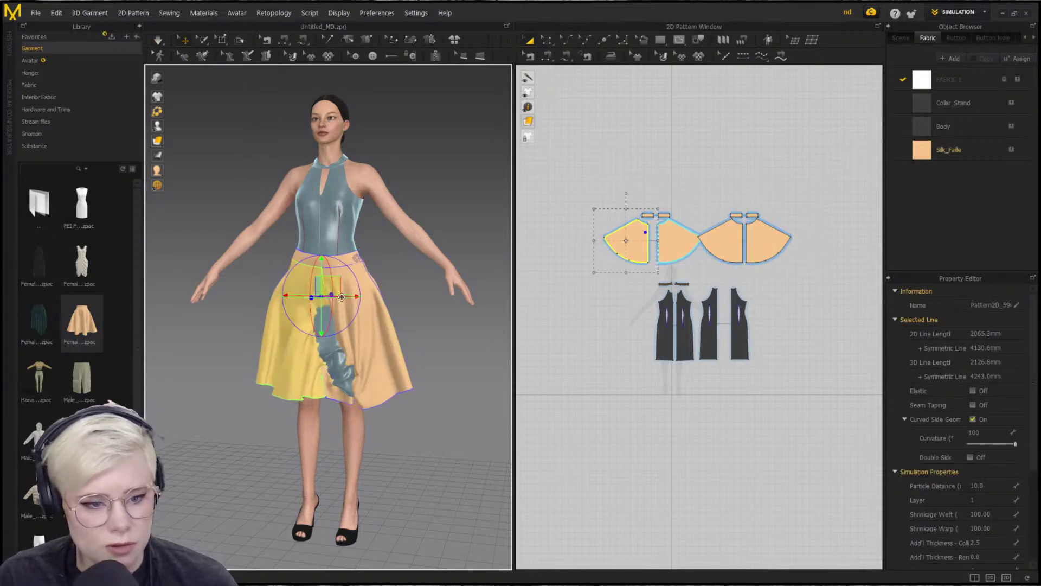
{"action": "left_click", "coordinate": [412, 329]}
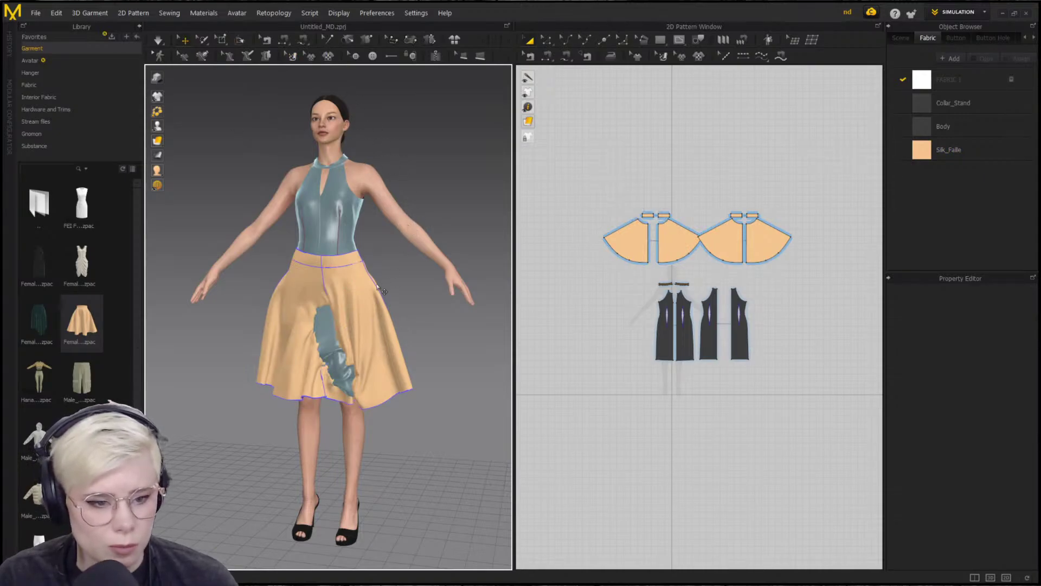
{"action": "scroll", "coordinate": [312, 361], "scroll_direction": "up", "scroll_amount": 5}
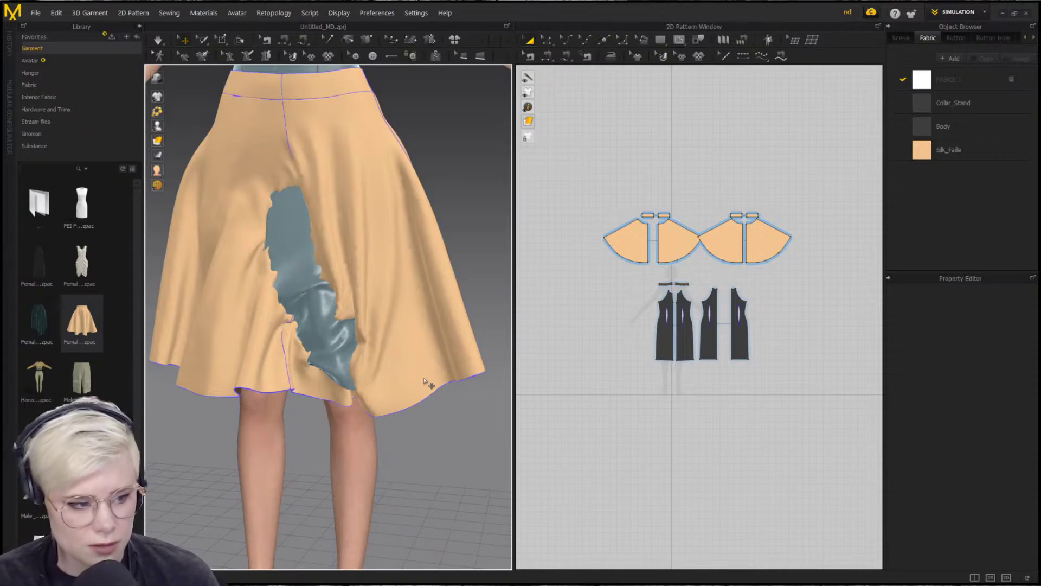
{"action": "left_click", "coordinate": [424, 381]}
{"action": "scroll", "coordinate": [451, 259], "scroll_direction": "down", "scroll_amount": 5}
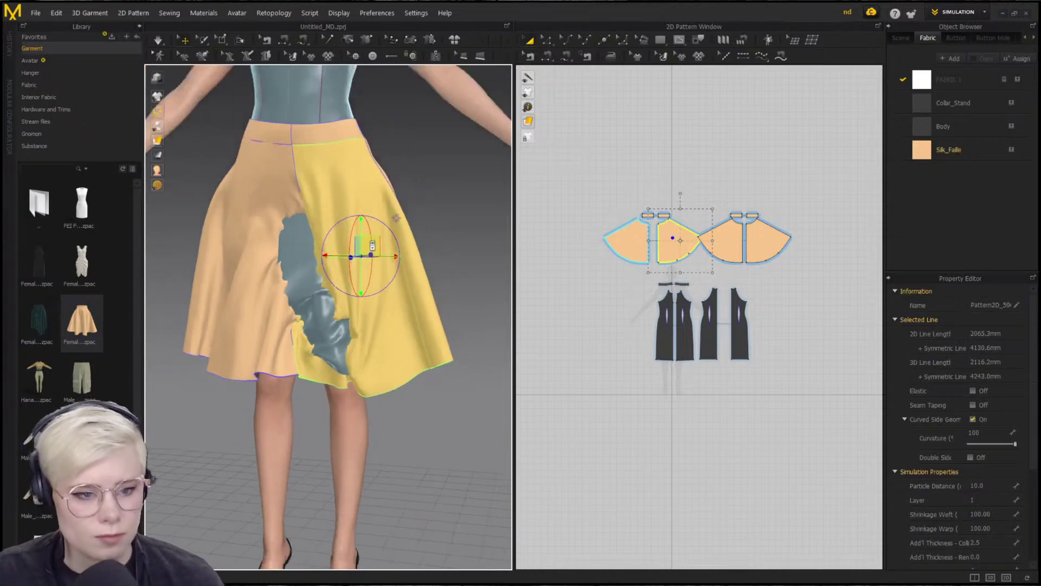
{"action": "left_click", "coordinate": [427, 264]}
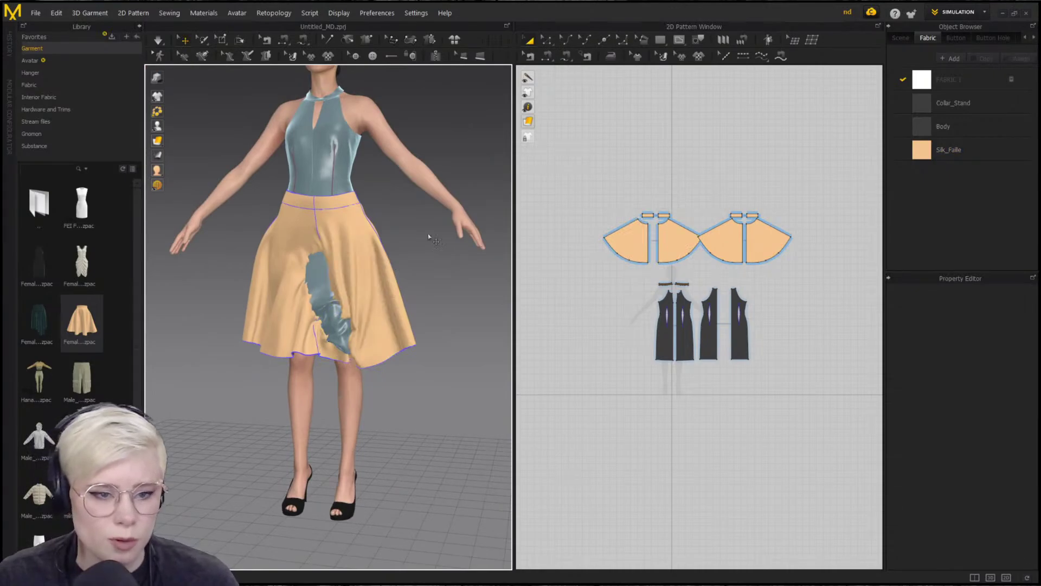
Box-select the mesh on both front skirt panels around the area tangled with the dress
{"action": "left_click", "coordinate": [202, 39]}
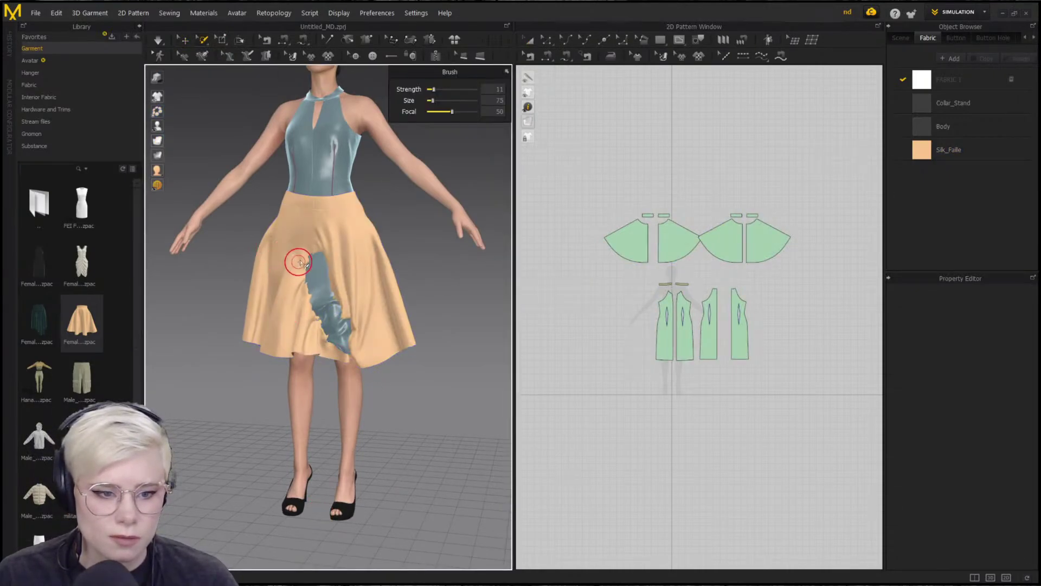
{"action": "left_click", "coordinate": [206, 44]}
{"action": "left_click", "coordinate": [221, 66]}
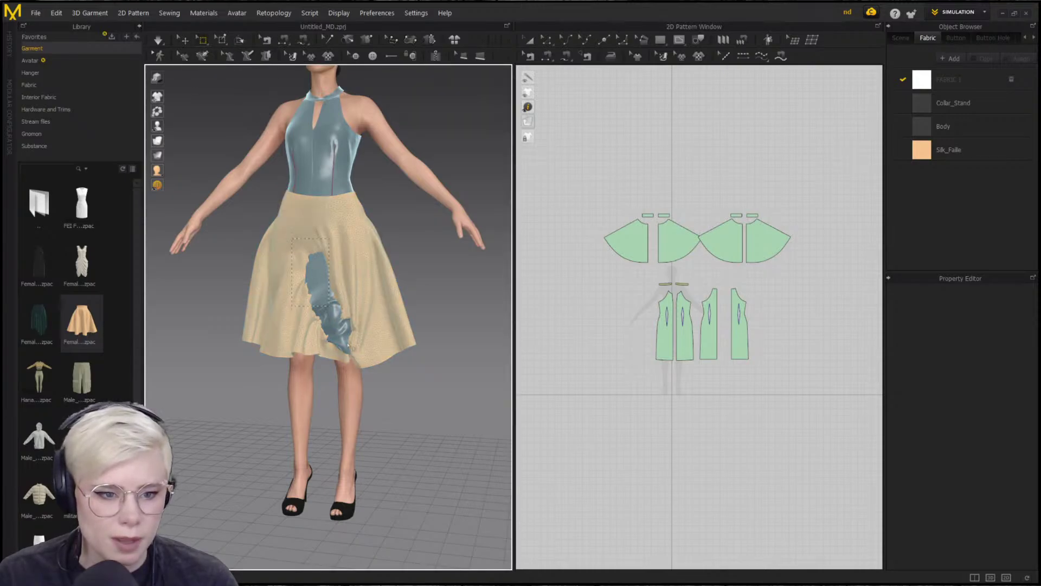
{"action": "left_click_drag", "start_coordinate": [292, 238], "coordinate": [378, 379]}
{"action": "scroll", "coordinate": [696, 256], "scroll_direction": "up", "scroll_amount": 5}
{"action": "left_click_drag", "start_coordinate": [756, 347], "coordinate": [637, 205]}
{"action": "left_click_drag", "start_coordinate": [629, 336], "coordinate": [578, 194]}
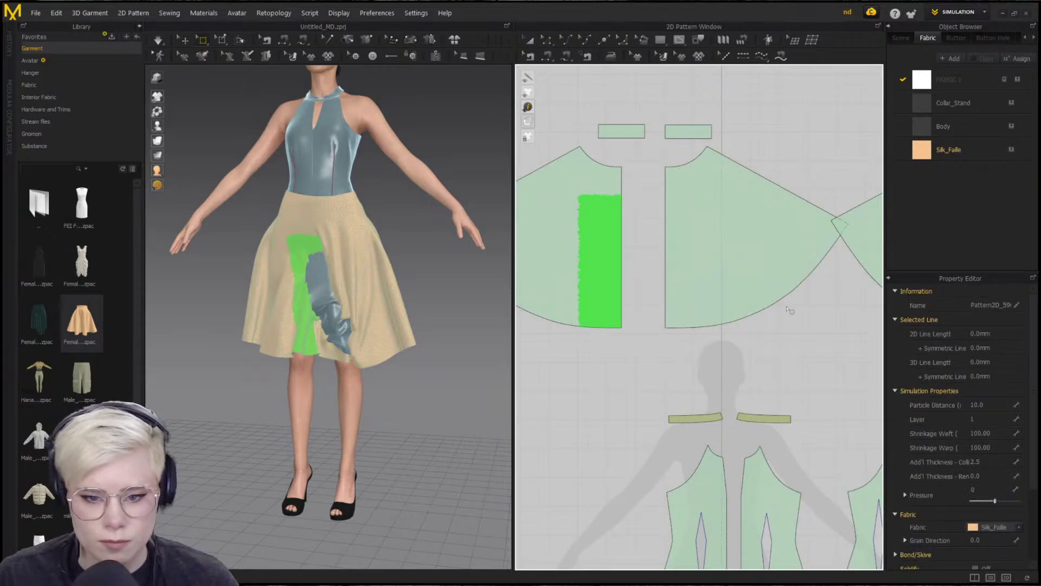
{"action": "left_click_drag", "start_coordinate": [766, 330], "coordinate": [664, 206], "text": "shift"}
Pull the selected skirt mesh forward, clear of the dress, and simulate so it falls back over the dress
{"action": "right_click_drag", "start_coordinate": [259, 342], "coordinate": [347, 339]}
{"action": "left_click_drag", "start_coordinate": [296, 338], "coordinate": [228, 340]}
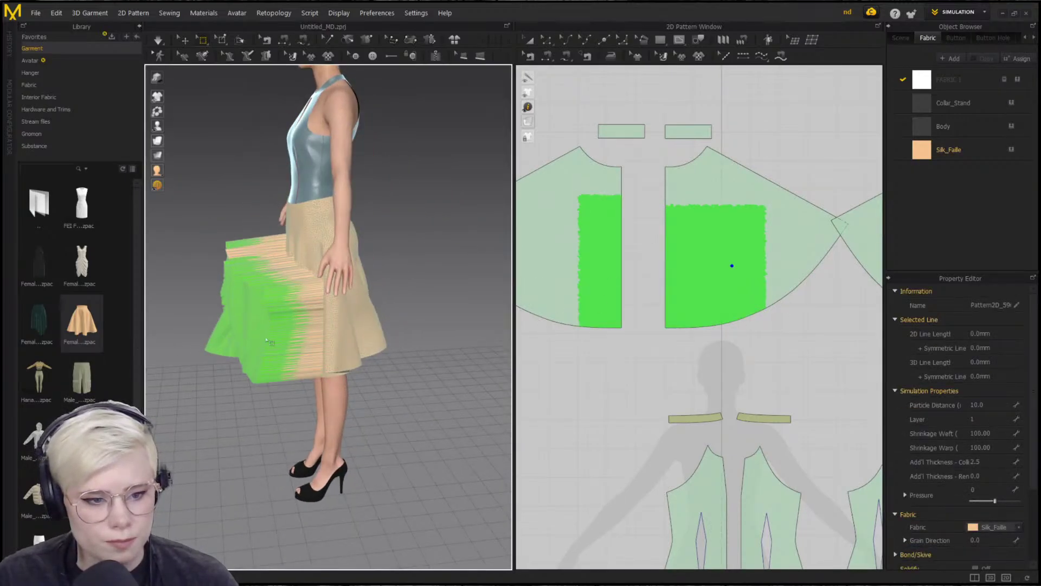
{"action": "key", "text": "space"}
{"action": "right_click_drag", "start_coordinate": [320, 363], "coordinate": [430, 320]}
{"action": "middle_click_drag", "start_coordinate": [430, 320], "coordinate": [467, 383]}
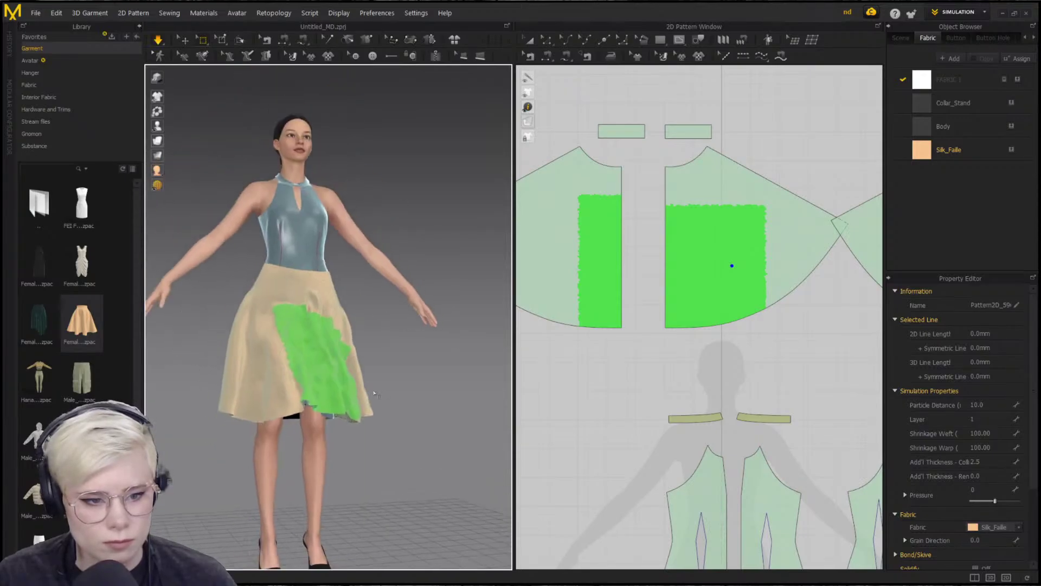
Return to pattern selection and tug on the skirt's waistband and front panel while the simulation runs
{"action": "left_click", "coordinate": [528, 40]}
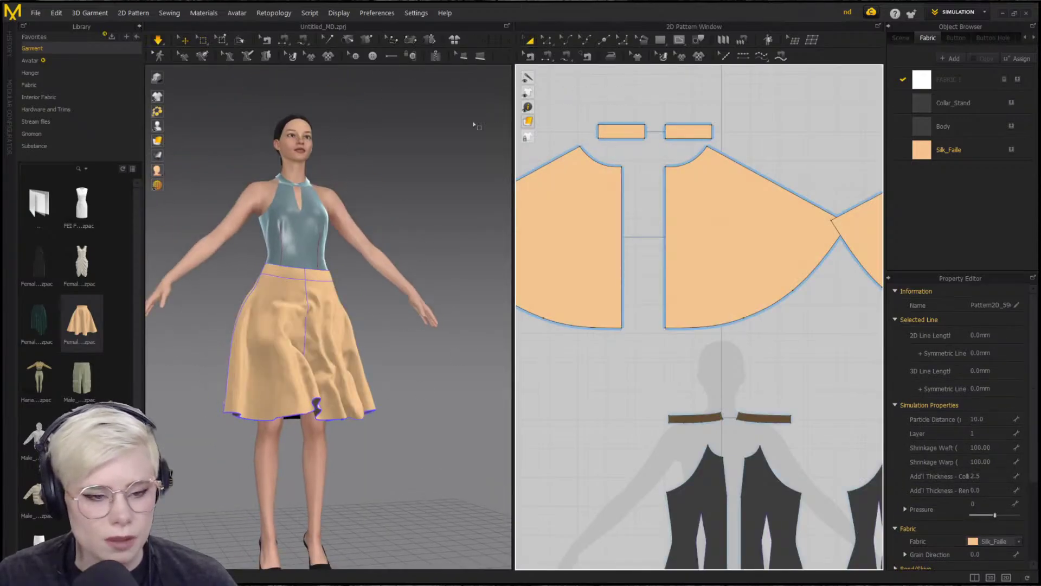
{"action": "left_click", "coordinate": [330, 276]}
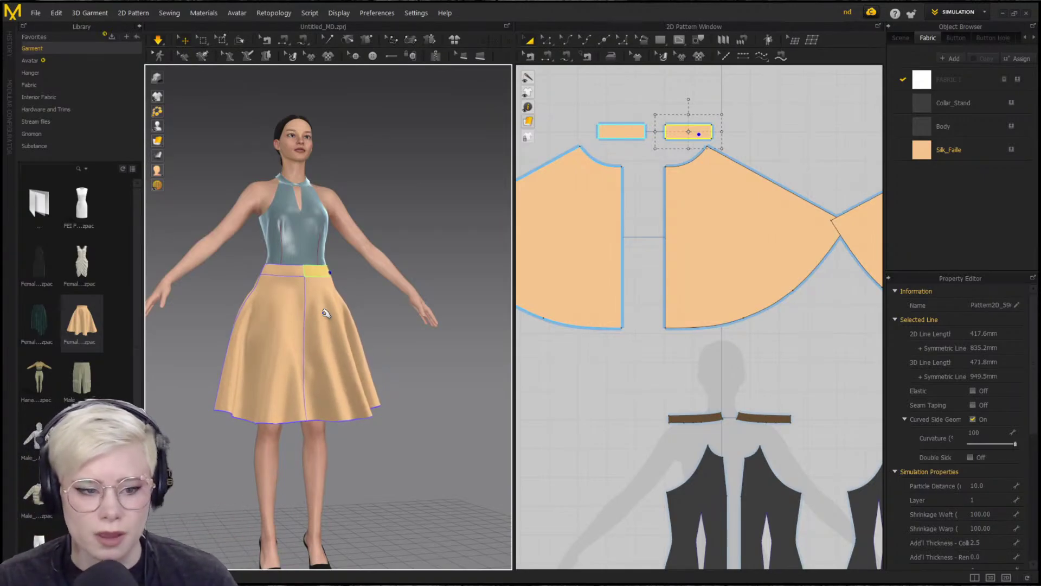
{"action": "left_click", "coordinate": [324, 313]}
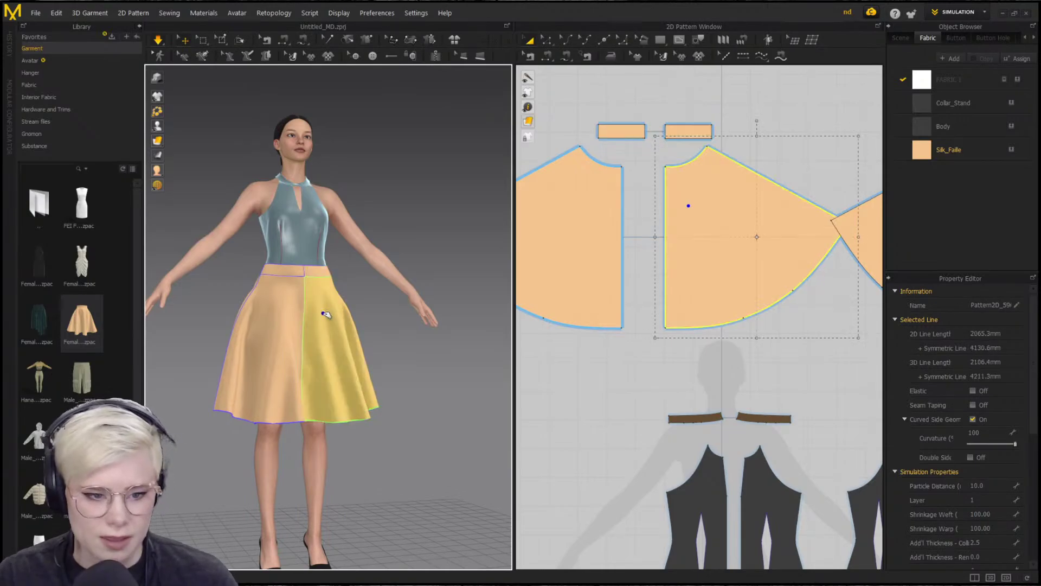
Select all the skirt pieces to check their simulation properties, and examine the draped skirt from the front
{"action": "scroll", "coordinate": [759, 283], "scroll_direction": "down", "scroll_amount": 5}
{"action": "middle_click_drag", "start_coordinate": [674, 254], "coordinate": [617, 252]}
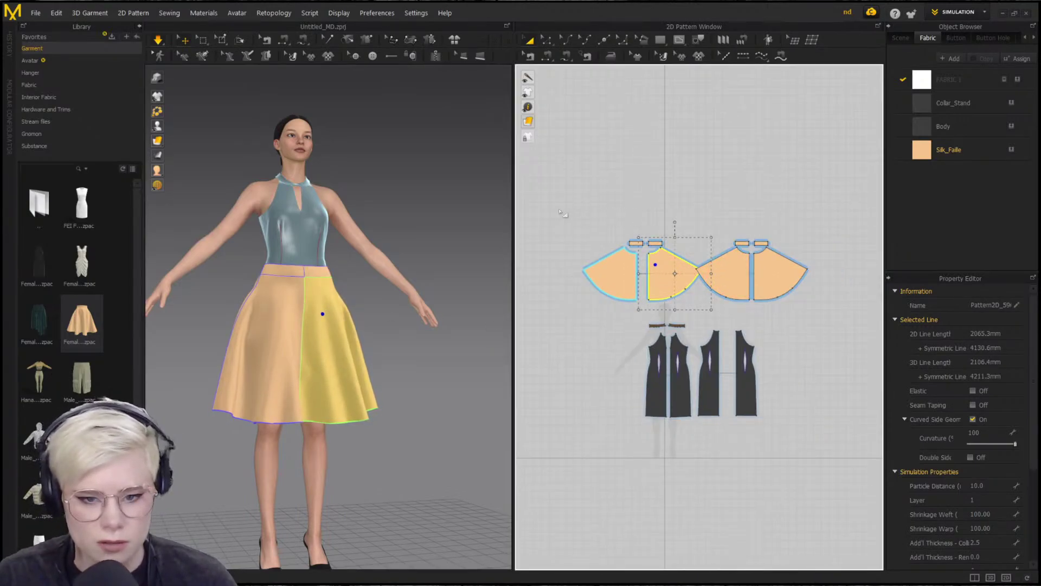
{"action": "left_click_drag", "start_coordinate": [837, 324], "coordinate": [563, 209]}
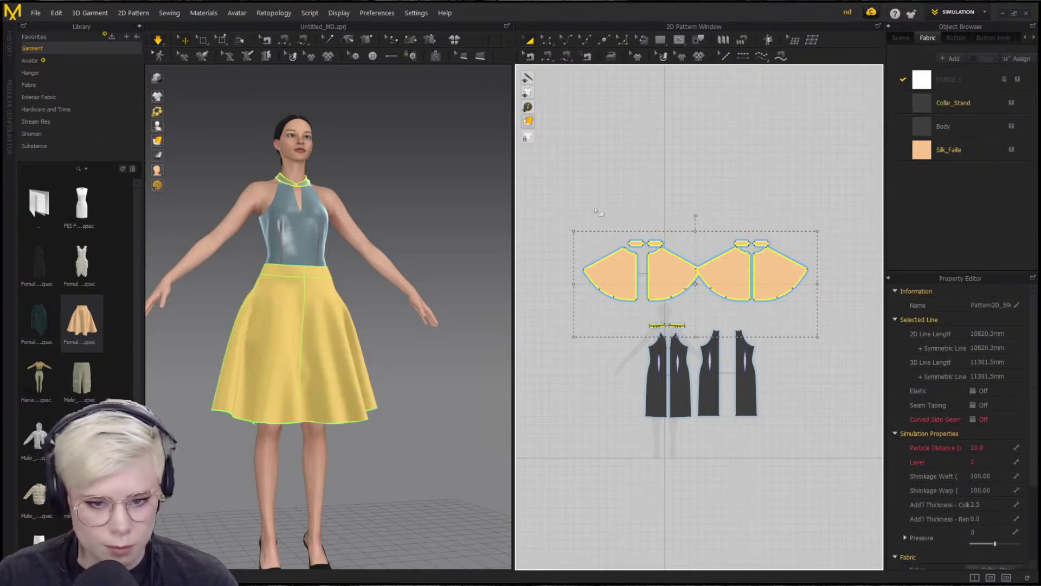
{"action": "left_click", "coordinate": [597, 247]}
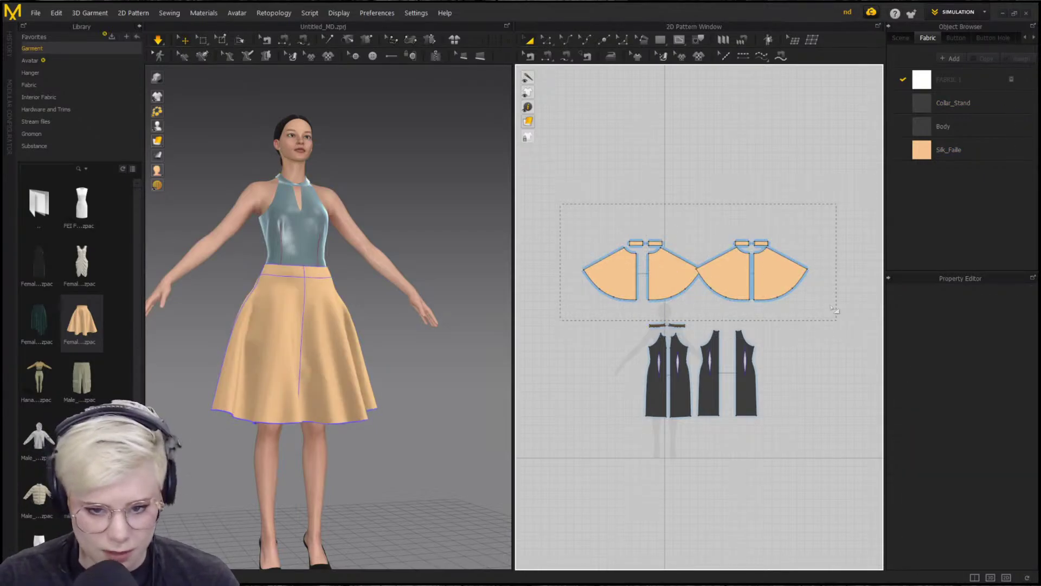
{"action": "left_click_drag", "start_coordinate": [560, 304], "coordinate": [830, 204]}
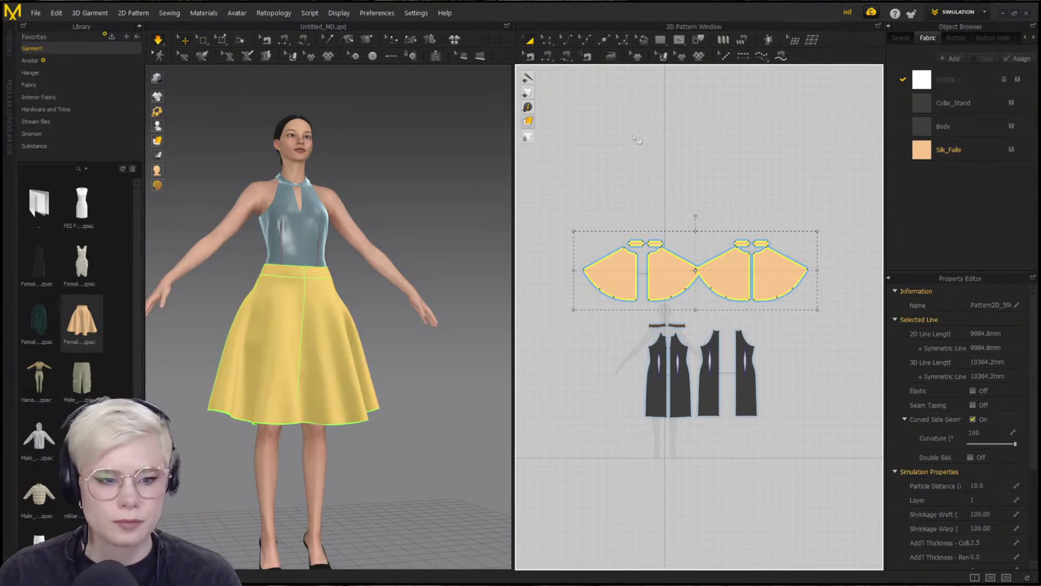
{"action": "left_click", "coordinate": [626, 111]}
{"action": "right_click_drag", "start_coordinate": [374, 312], "coordinate": [331, 333]}
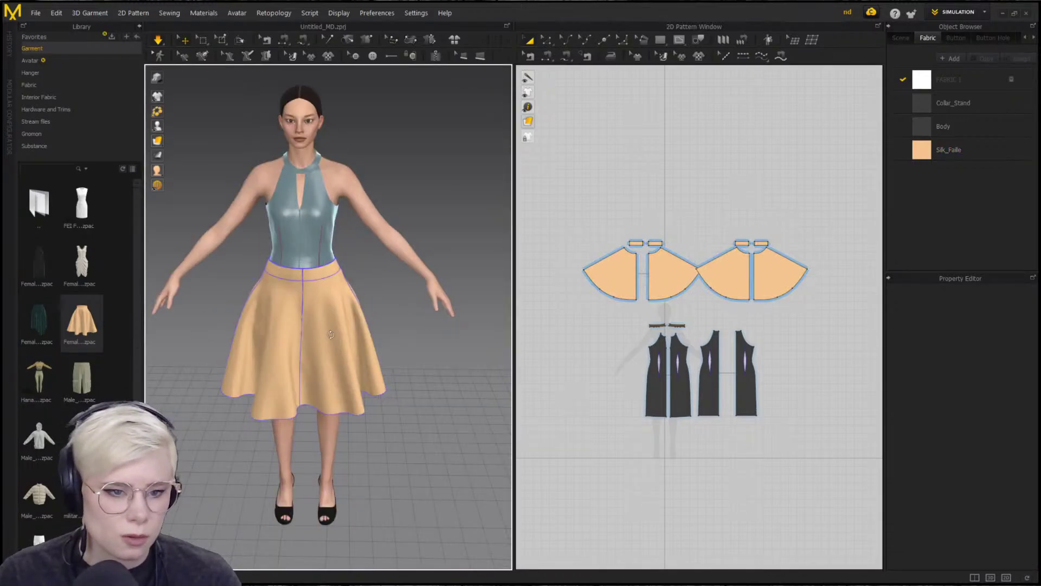
{"action": "left_click", "coordinate": [677, 268]}
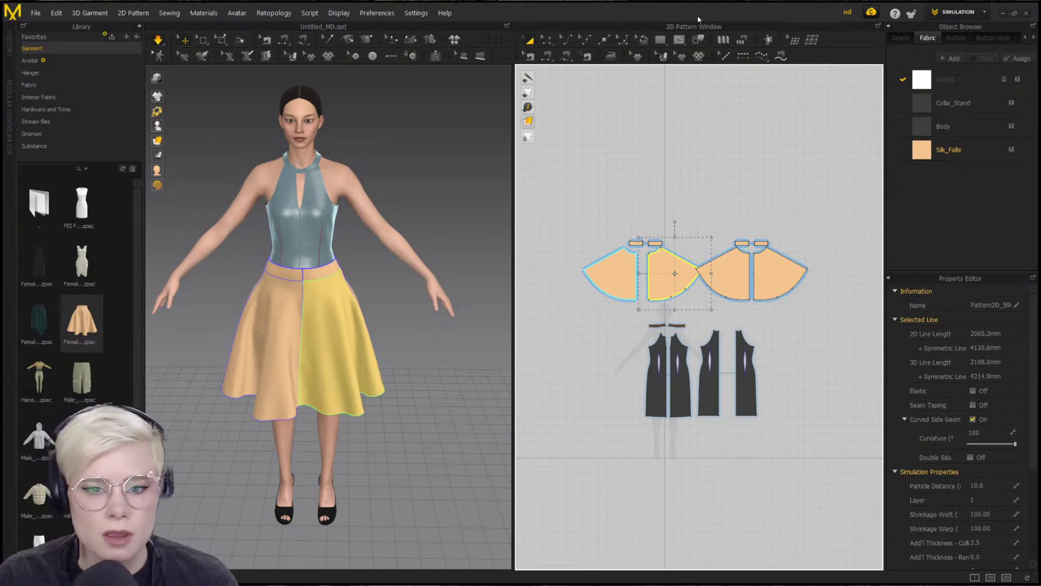
Draw a trial square pattern piece, move it above the skirt pieces, and check its layer value
{"action": "left_click", "coordinate": [660, 39]}
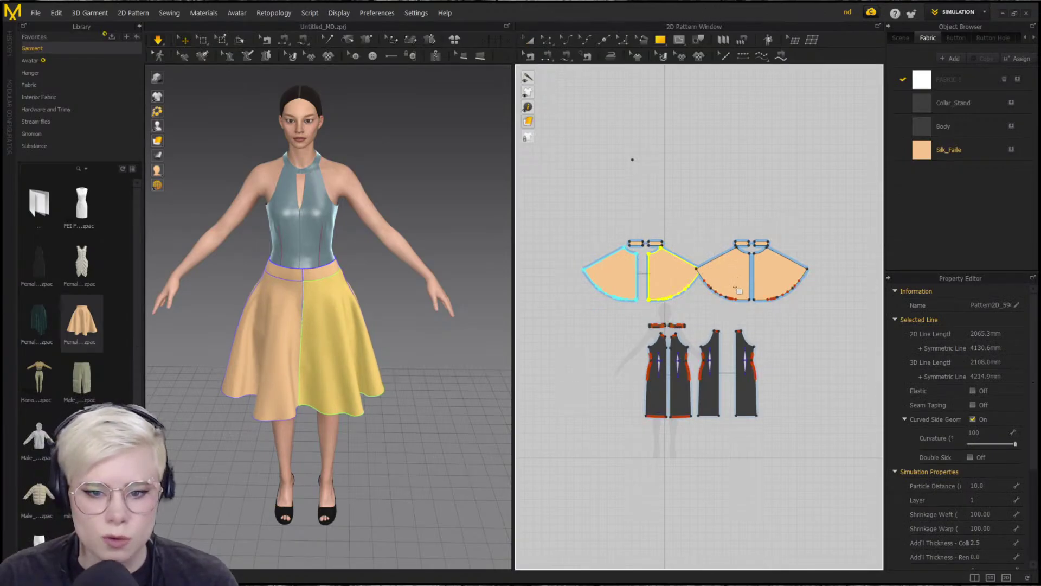
{"action": "left_click", "coordinate": [760, 236]}
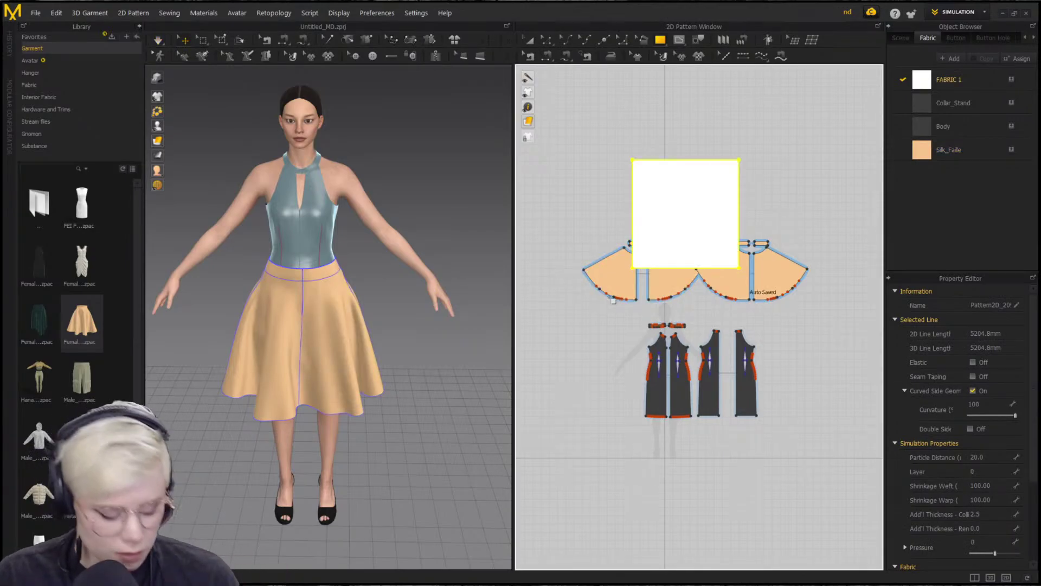
{"action": "key", "text": "a"}
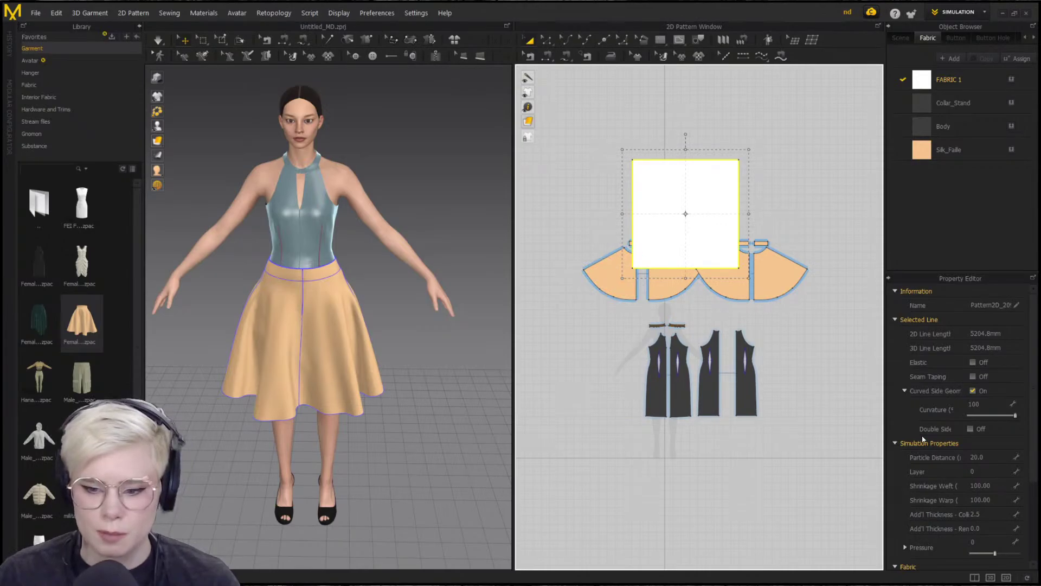
{"action": "left_click_drag", "start_coordinate": [649, 235], "coordinate": [665, 175]}
{"action": "left_click", "coordinate": [978, 471]}
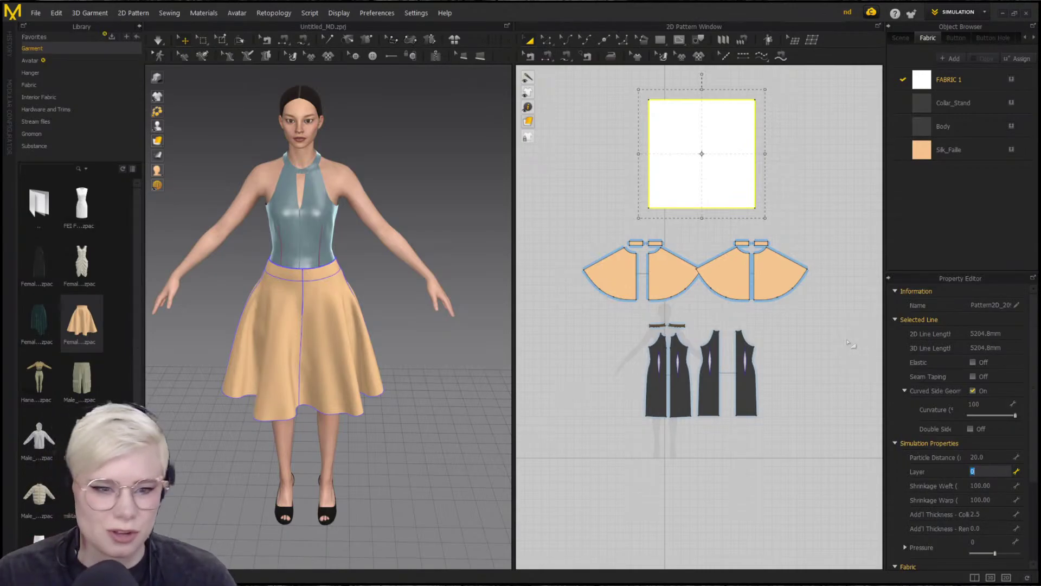
Delete the trial square pattern piece above the skirt pieces
{"action": "right_click_drag", "start_coordinate": [218, 307], "coordinate": [70, 308]}
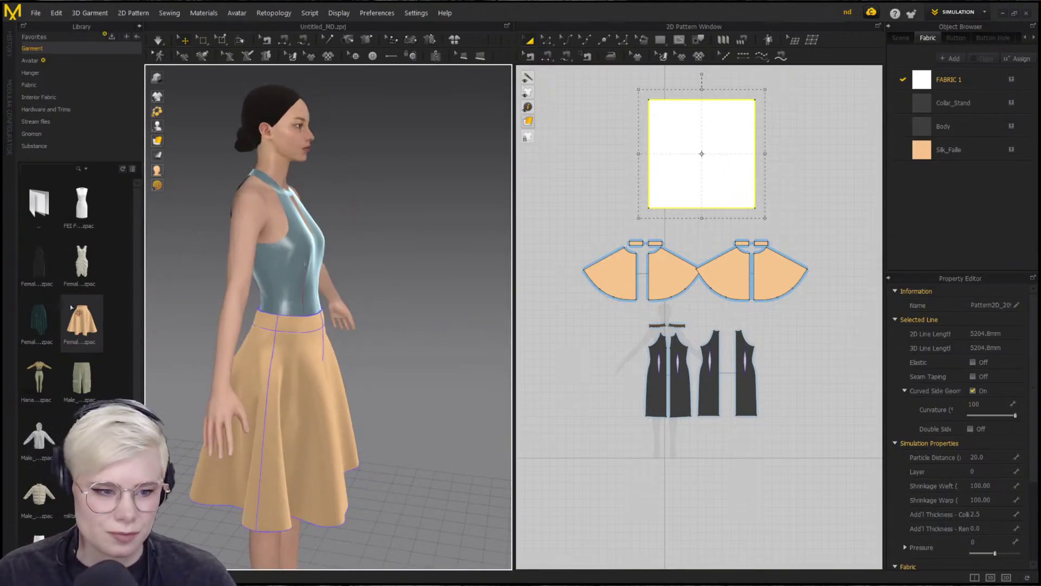
{"action": "key", "text": "Delete"}
{"action": "right_click_drag", "start_coordinate": [295, 307], "coordinate": [415, 318]}
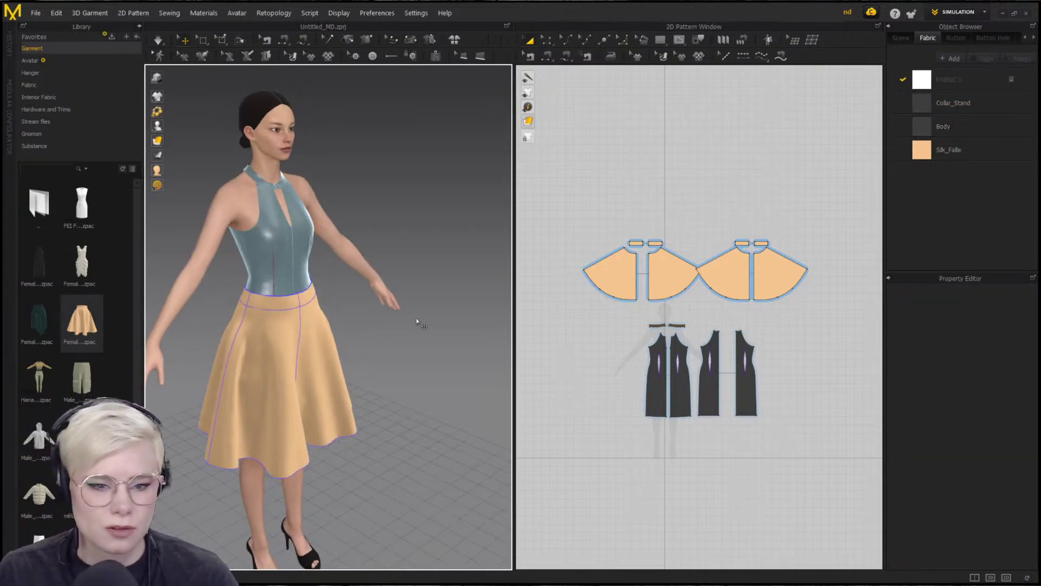
Select all skirt and dress pattern pieces together and set their layer to 0
{"action": "left_click", "coordinate": [319, 336]}
{"action": "left_click", "coordinate": [613, 201]}
{"action": "left_click_drag", "start_coordinate": [823, 301], "coordinate": [824, 301]}
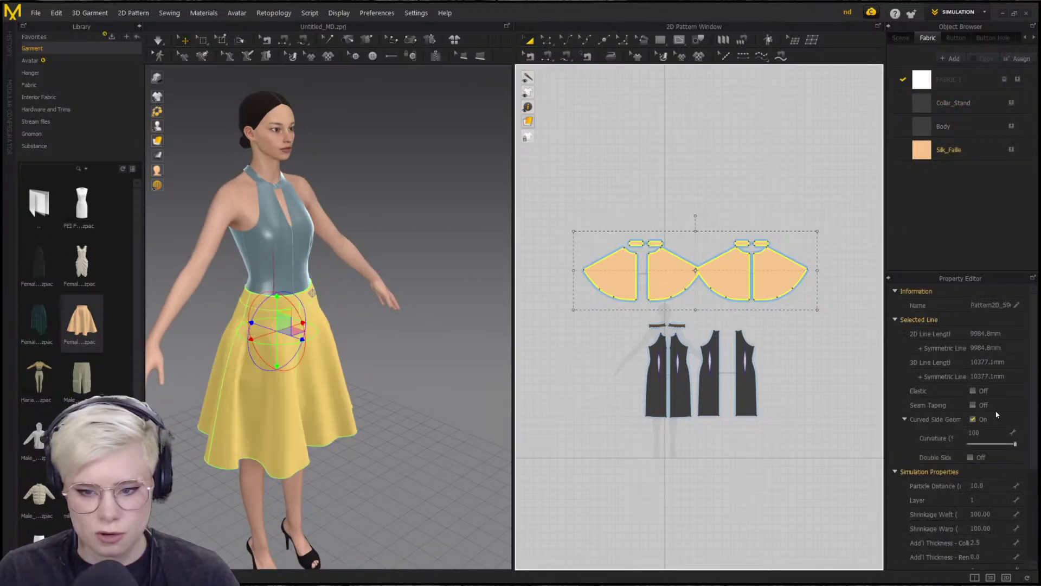
{"action": "key", "text": "ctrl+a"}
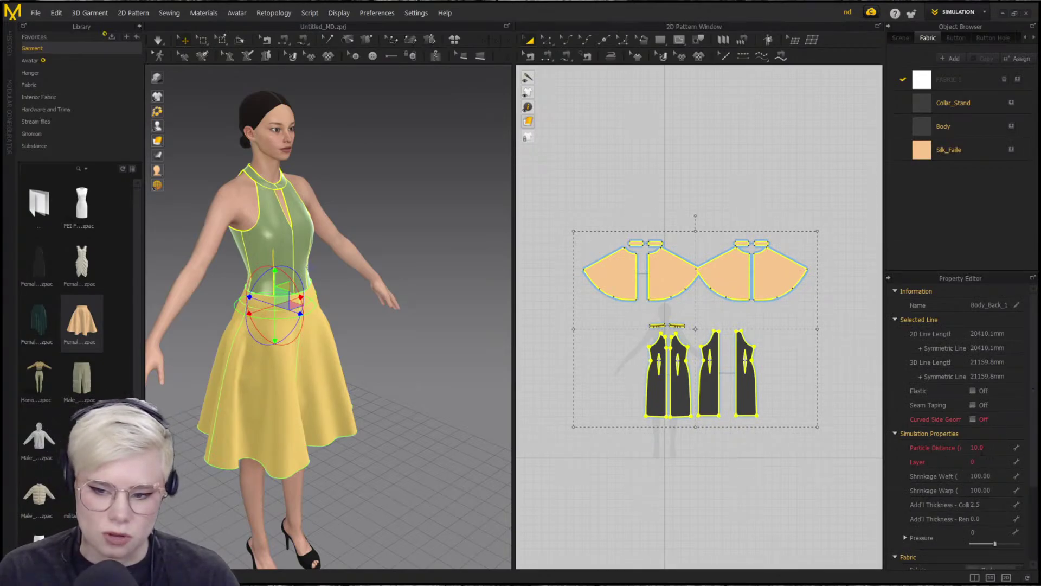
{"action": "left_click", "coordinate": [980, 447]}
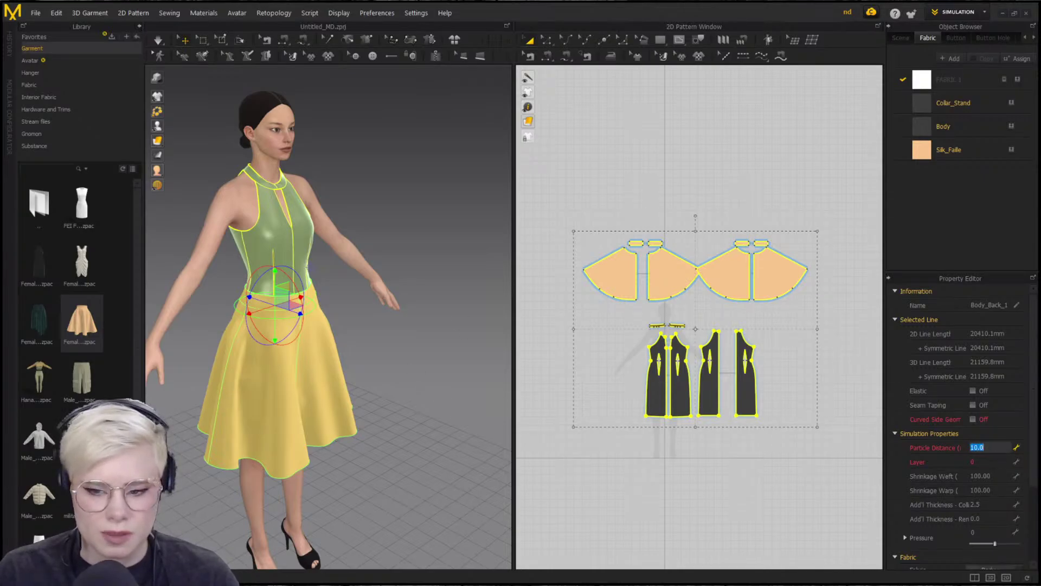
{"action": "left_click", "coordinate": [992, 461]}
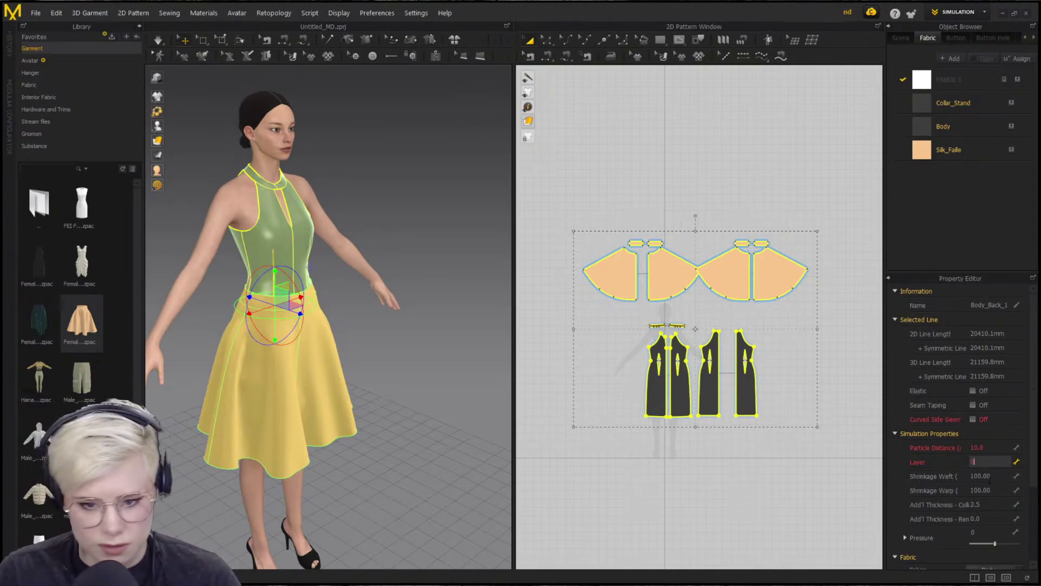
{"action": "key", "text": "Return"}
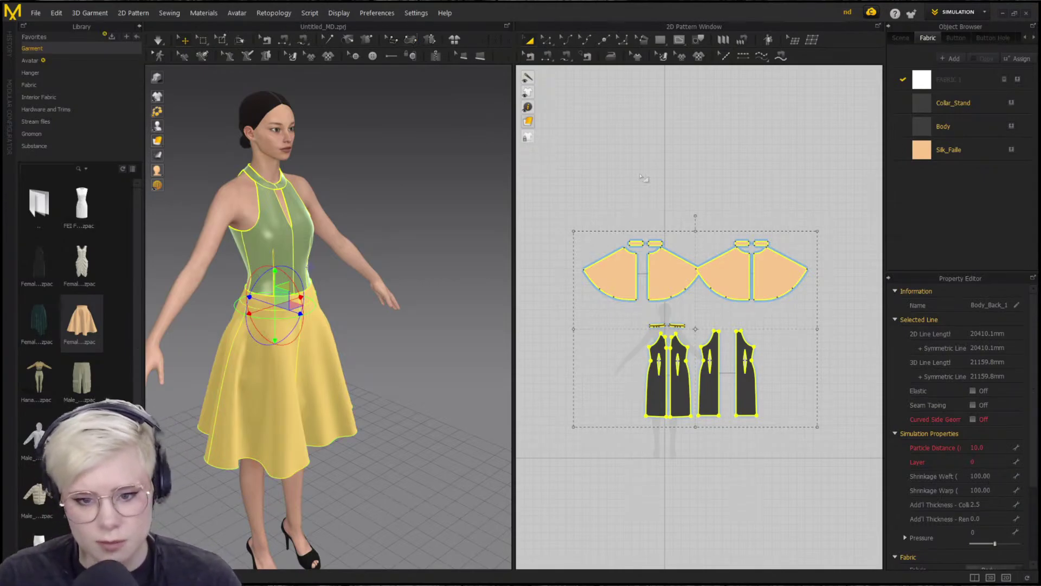
Inspect the layer values of a front skirt panel, a front dress panel, and all pattern pieces together
{"action": "left_click", "coordinate": [756, 182]}
{"action": "left_click", "coordinate": [671, 262]}
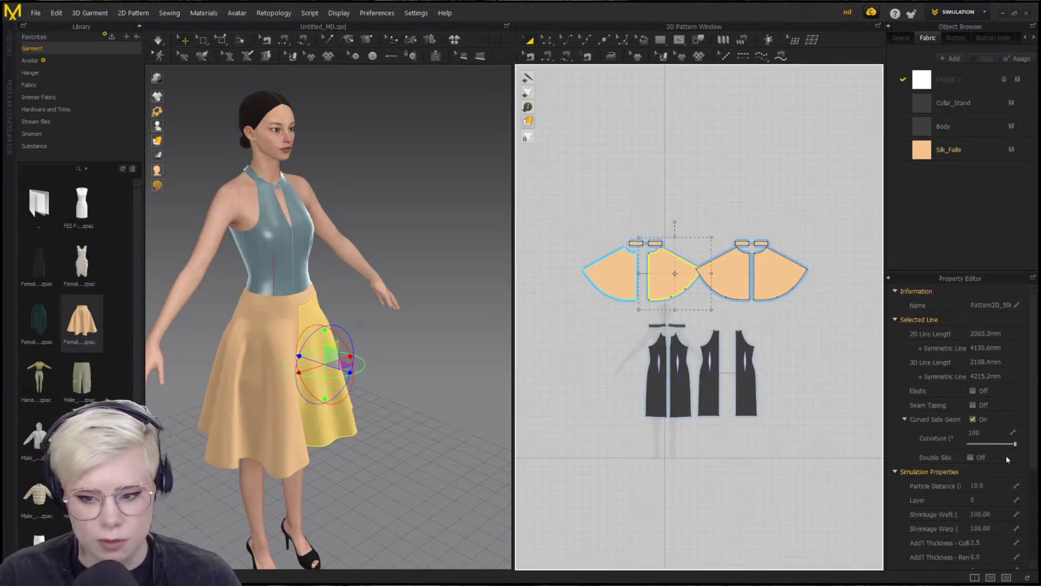
{"action": "left_click", "coordinate": [657, 379]}
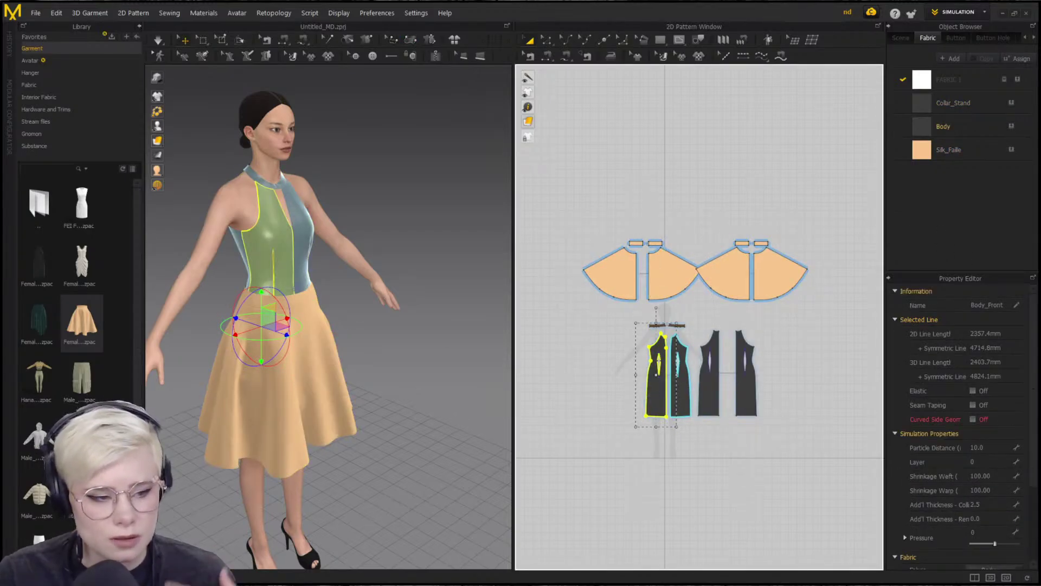
{"action": "left_click_drag", "start_coordinate": [538, 193], "coordinate": [921, 461]}
{"action": "left_click", "coordinate": [802, 347]}
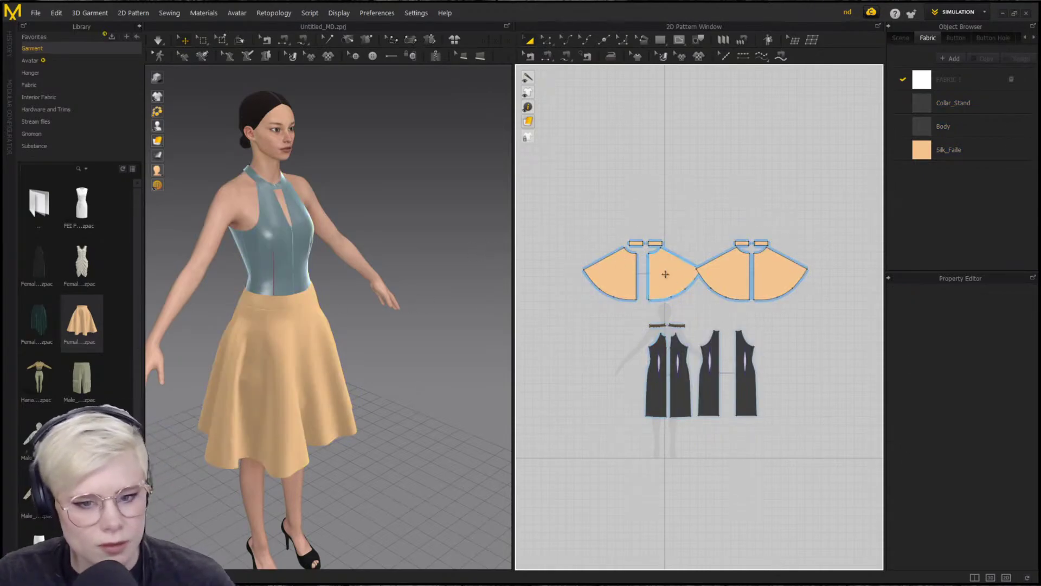
{"action": "right_click", "coordinate": [619, 272]}
{"action": "right_click_drag", "start_coordinate": [470, 271], "coordinate": [353, 258]}
{"action": "scroll", "coordinate": [355, 271], "scroll_direction": "down", "scroll_amount": 3}
{"action": "middle_click_drag", "start_coordinate": [368, 302], "coordinate": [371, 328]}
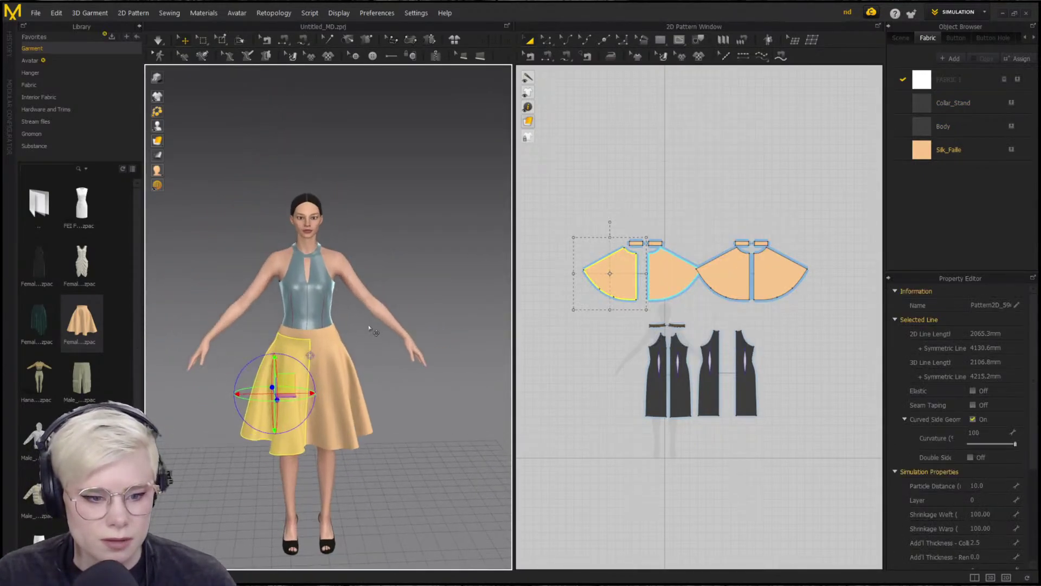
{"action": "left_click_drag", "start_coordinate": [567, 204], "coordinate": [827, 408]}
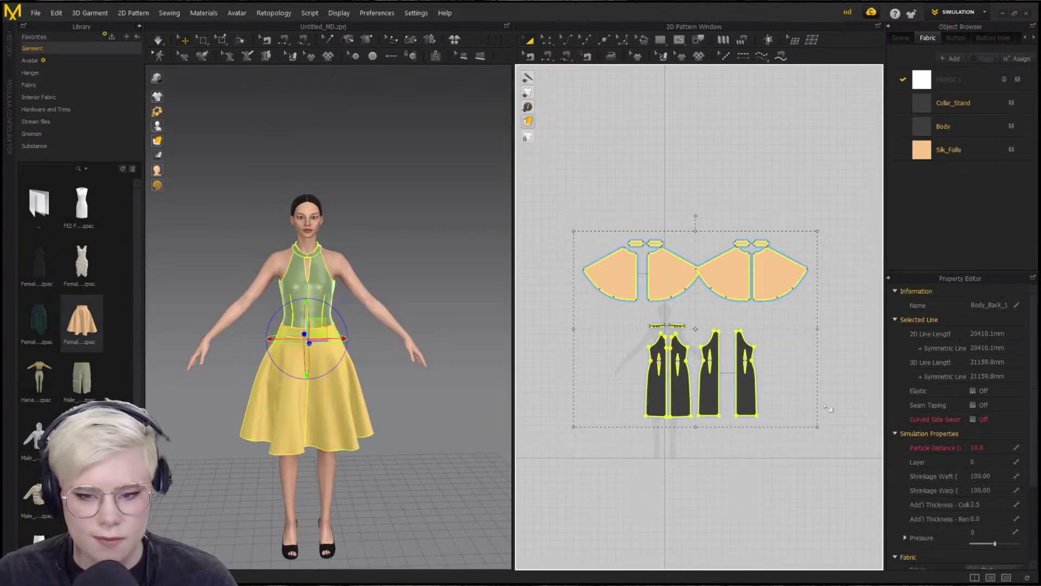
{"action": "left_click", "coordinate": [717, 147]}
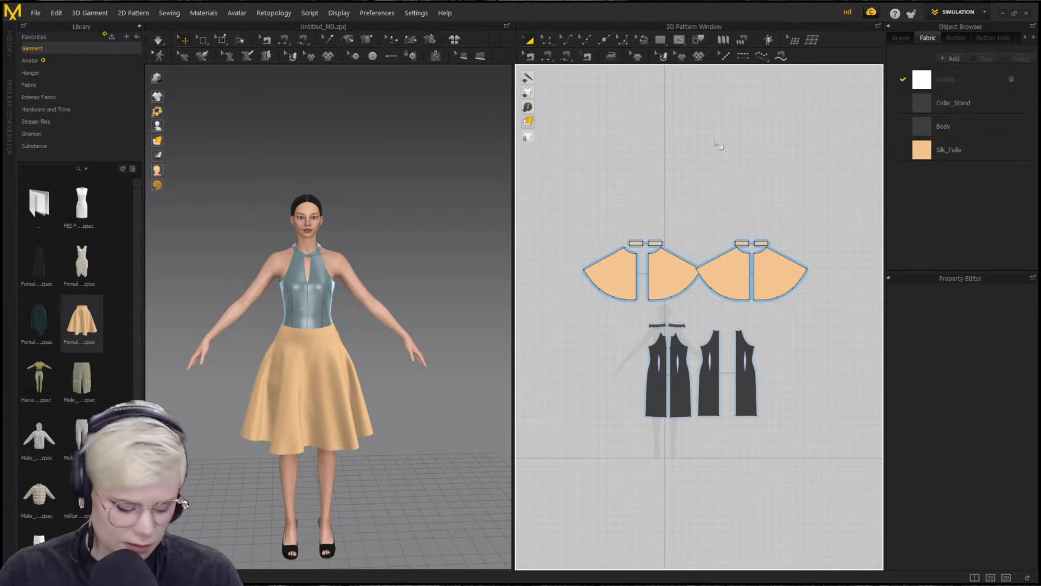
Move the back skirt panels and waistbands sideways so they stand clear of the front skirt pieces in the pattern layout
{"action": "left_click", "coordinate": [747, 290]}
{"action": "left_click", "coordinate": [725, 230]}
{"action": "left_click", "coordinate": [741, 261]}
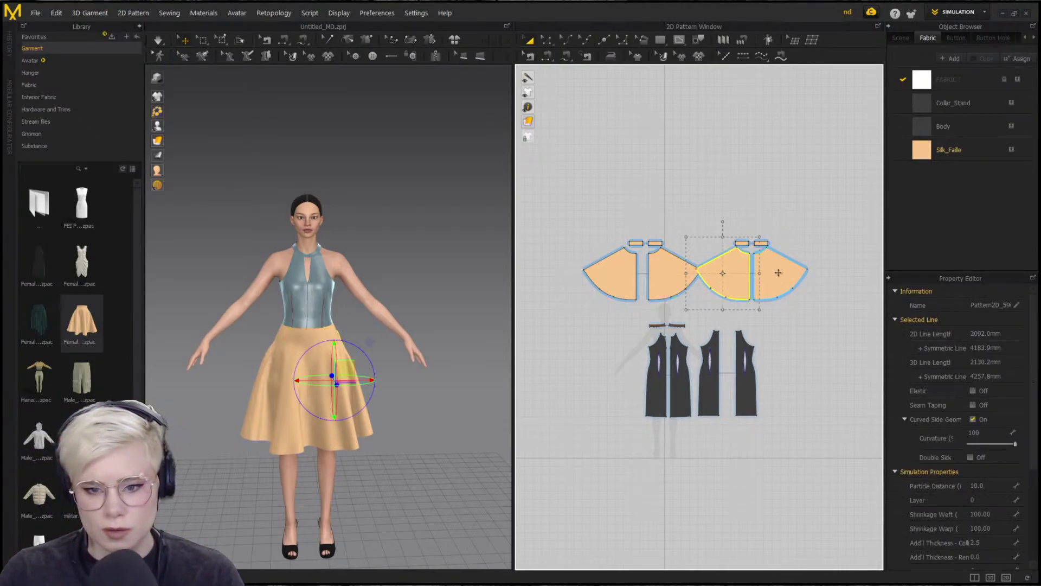
{"action": "left_click_drag", "start_coordinate": [778, 273], "coordinate": [800, 272]}
{"action": "left_click", "coordinate": [689, 197]}
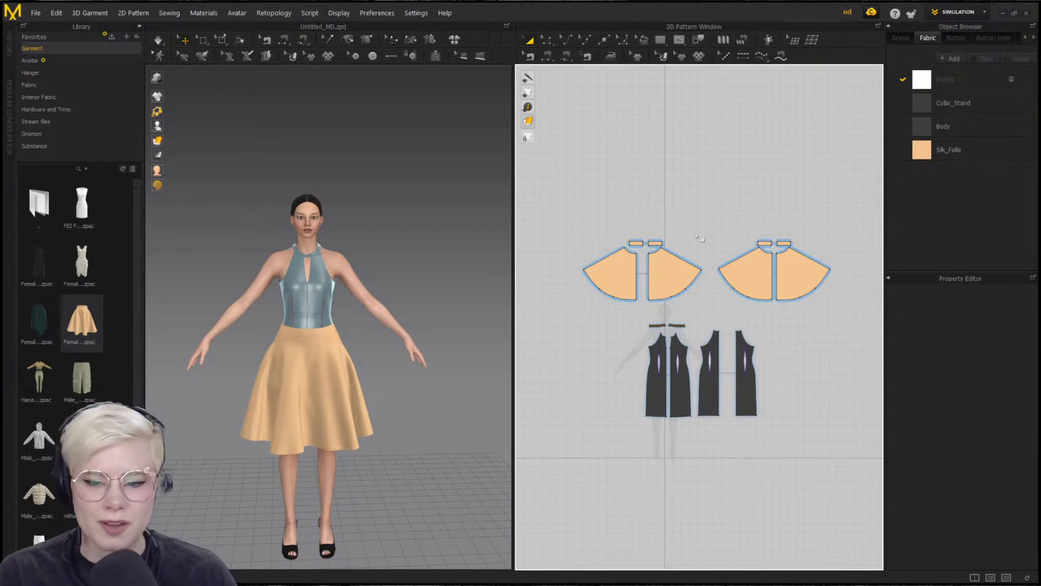
Pull the outer hem point of the front skirt panel down and outward to make an uneven hem
{"action": "scroll", "coordinate": [699, 238], "scroll_direction": "up", "scroll_amount": 5}
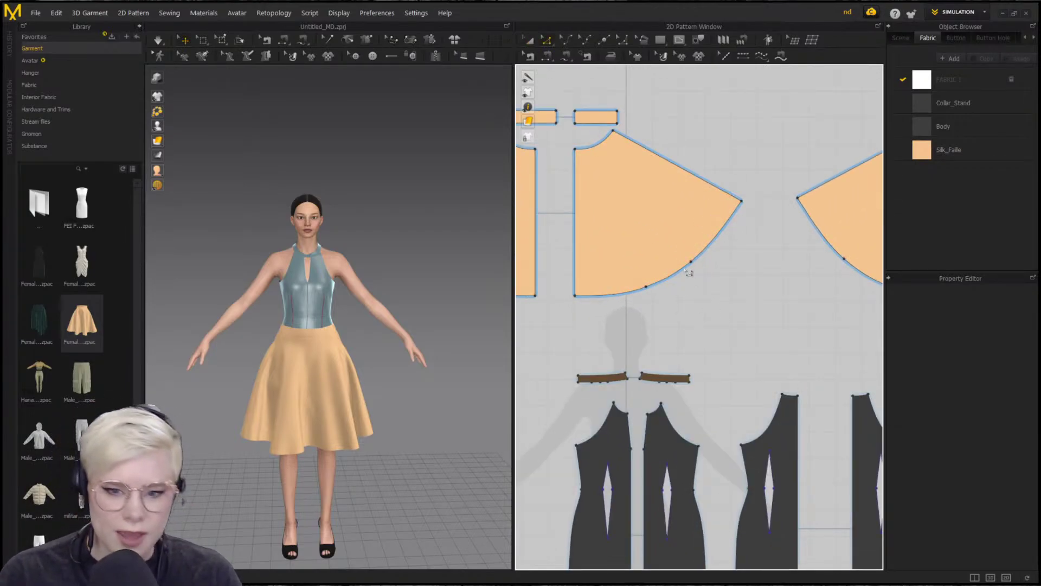
{"action": "left_click_drag", "start_coordinate": [691, 261], "coordinate": [712, 296]}
{"action": "left_click", "coordinate": [726, 326]}
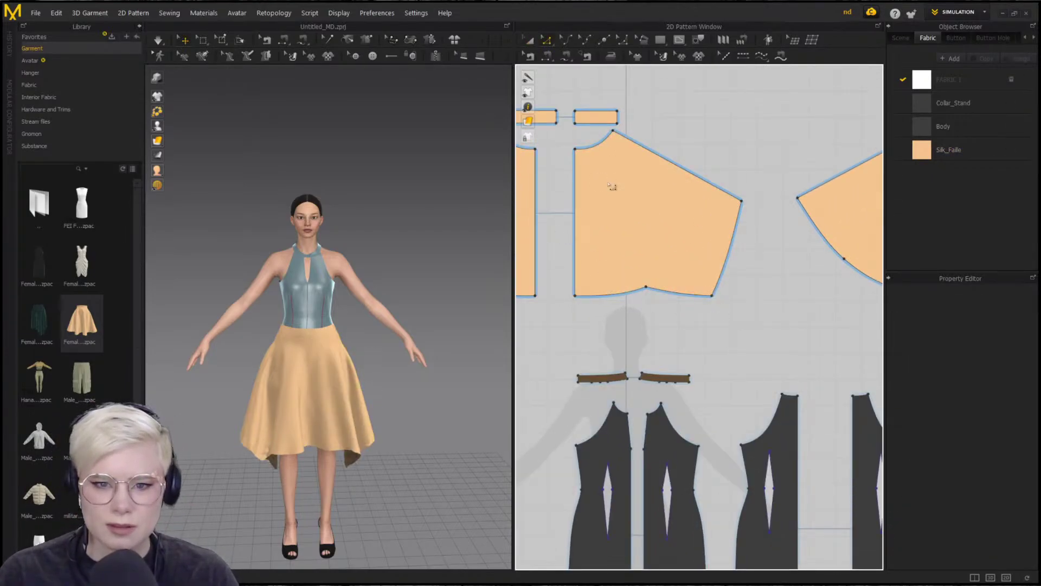
Try to round the front skirt panel's side hem corner about 380 mm along each edge, and undo the rounding
{"action": "left_click", "coordinate": [624, 44]}
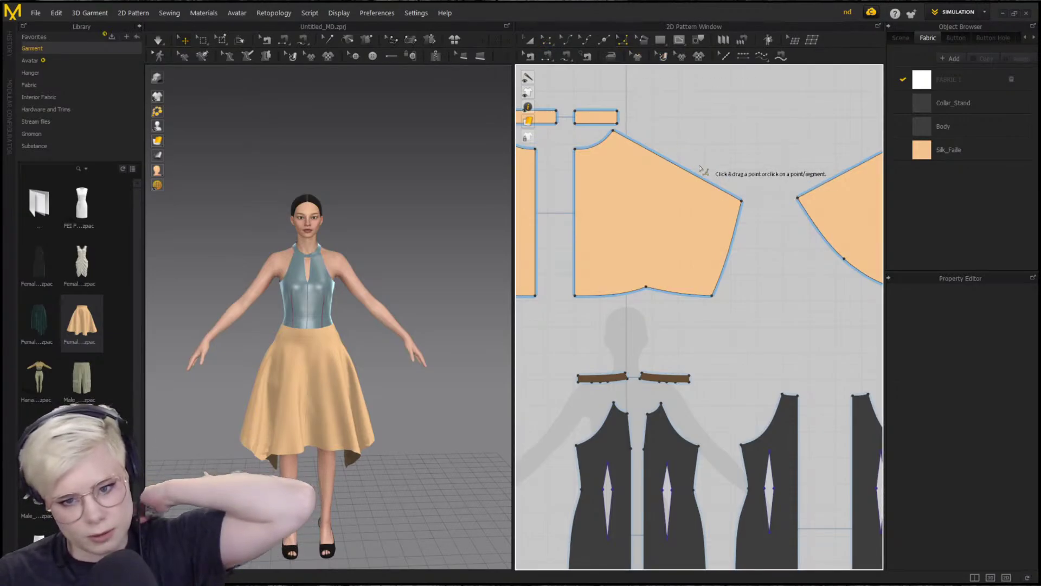
{"action": "left_click", "coordinate": [741, 201]}
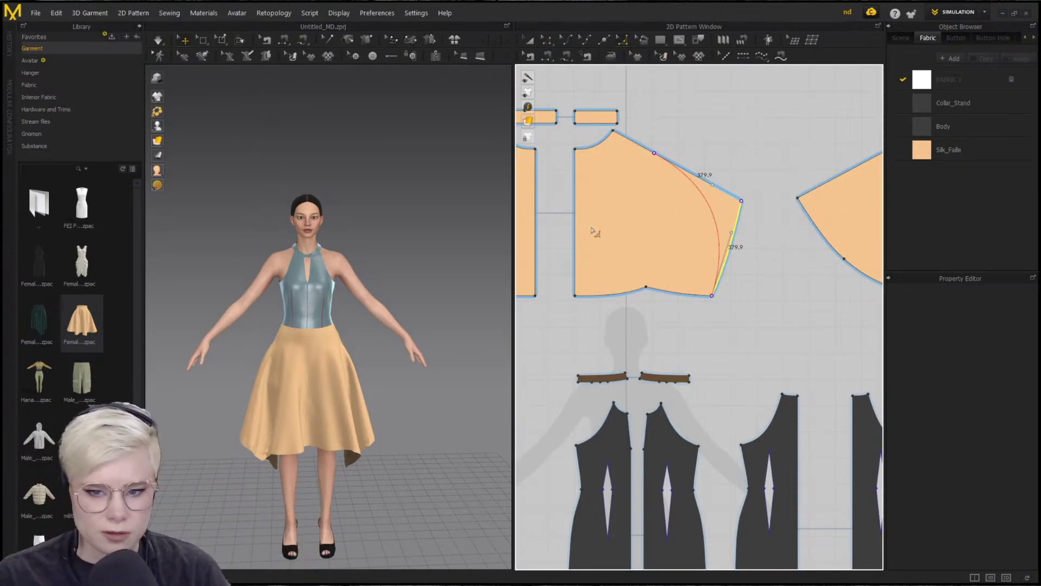
{"action": "left_click", "coordinate": [685, 163]}
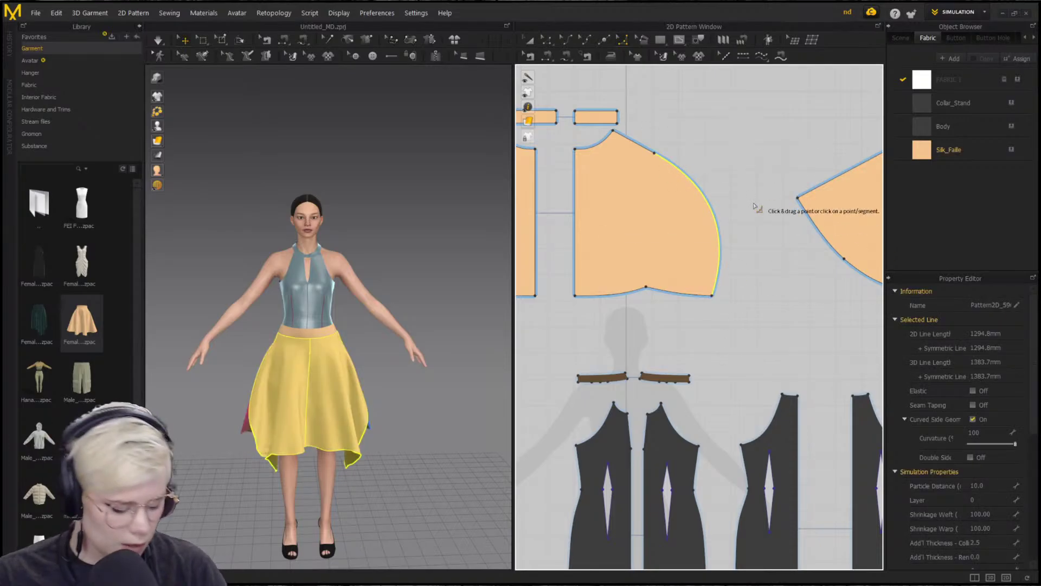
{"action": "key", "text": "ctrl+z"}
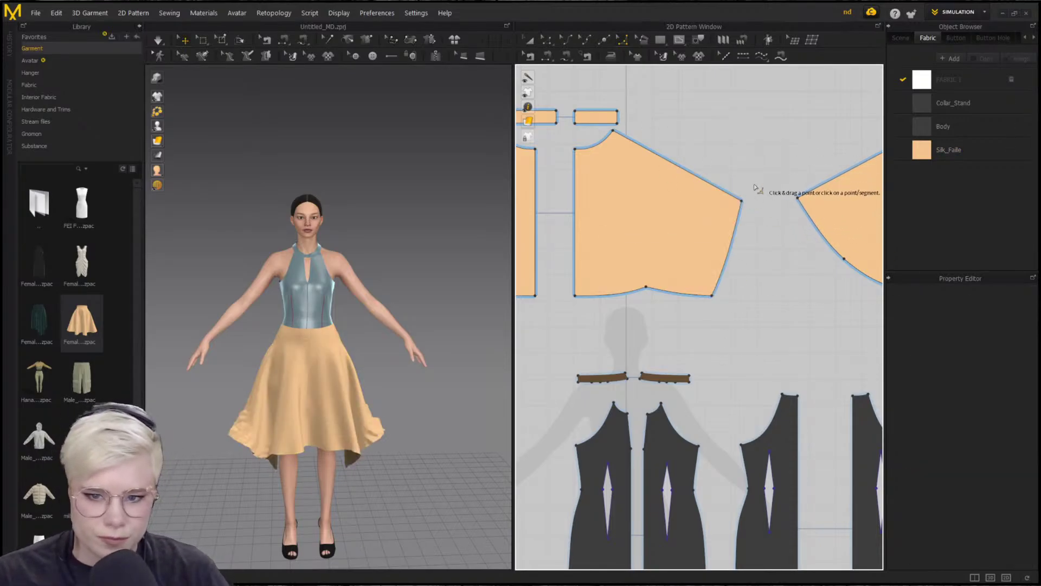
{"action": "mouse_move", "coordinate": [741, 201]}
{"action": "left_mouse_down"}
{"action": "mouse_move", "coordinate": [704, 213]}
{"action": "mouse_move", "coordinate": [726, 214]}
{"action": "left_mouse_up"}
{"action": "key", "text": "Escape"}
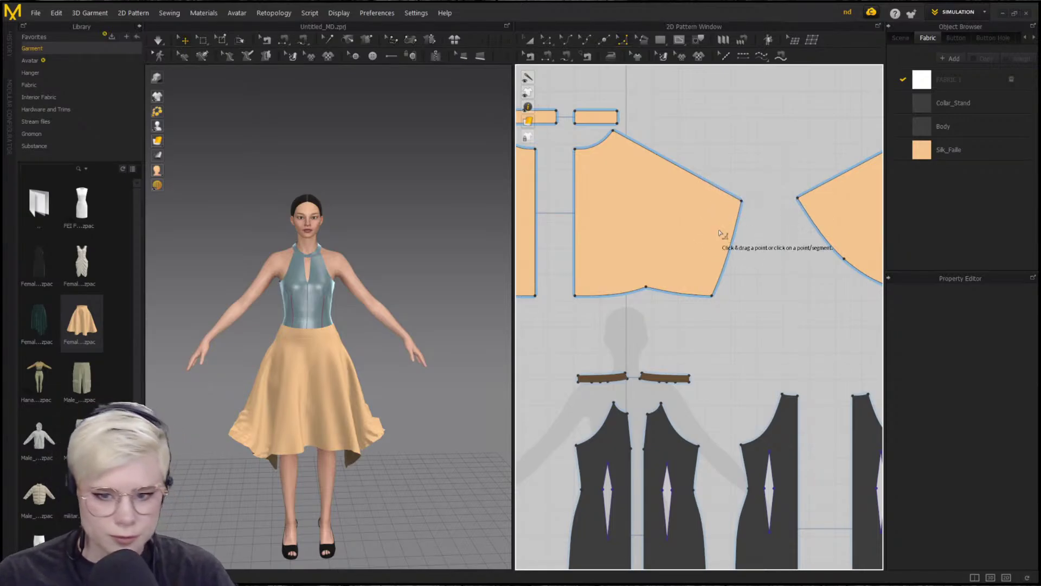
Replace the uneven front skirt hem with a curved reference line running from the side corner to the centre-front corner
{"action": "left_click", "coordinate": [741, 201]}
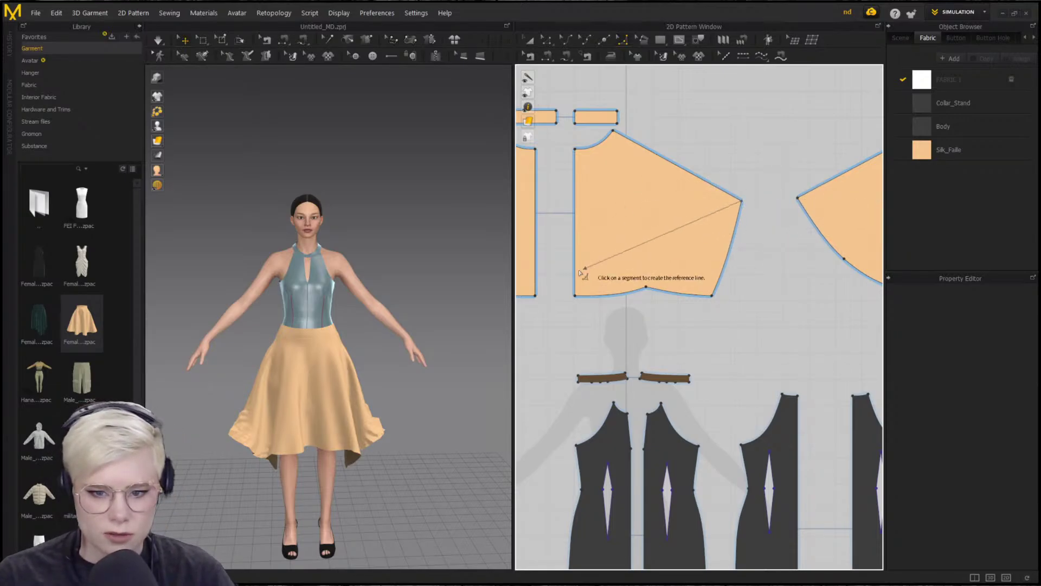
{"action": "left_click", "coordinate": [575, 297]}
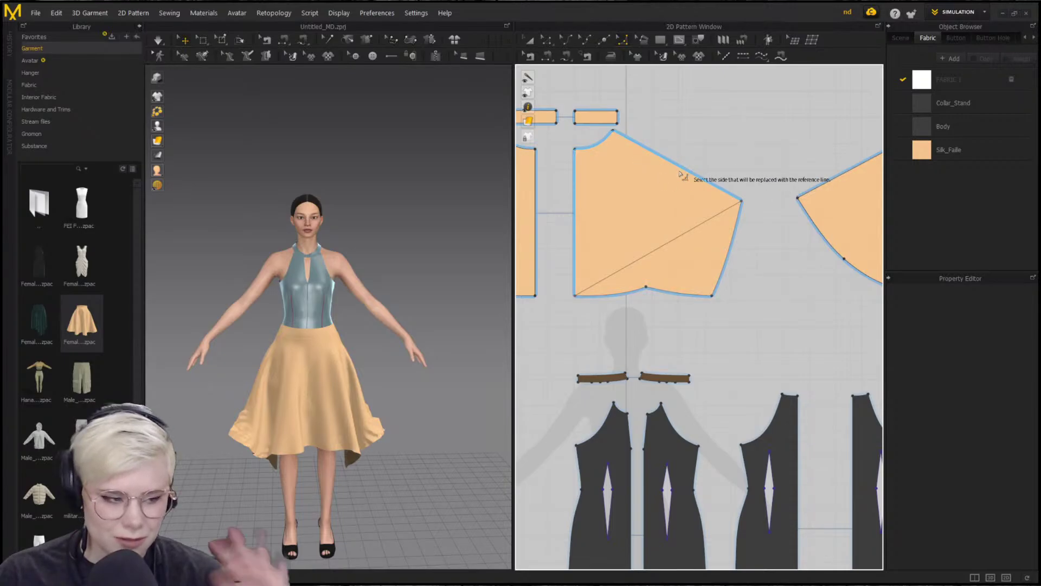
{"action": "left_click", "coordinate": [715, 296]}
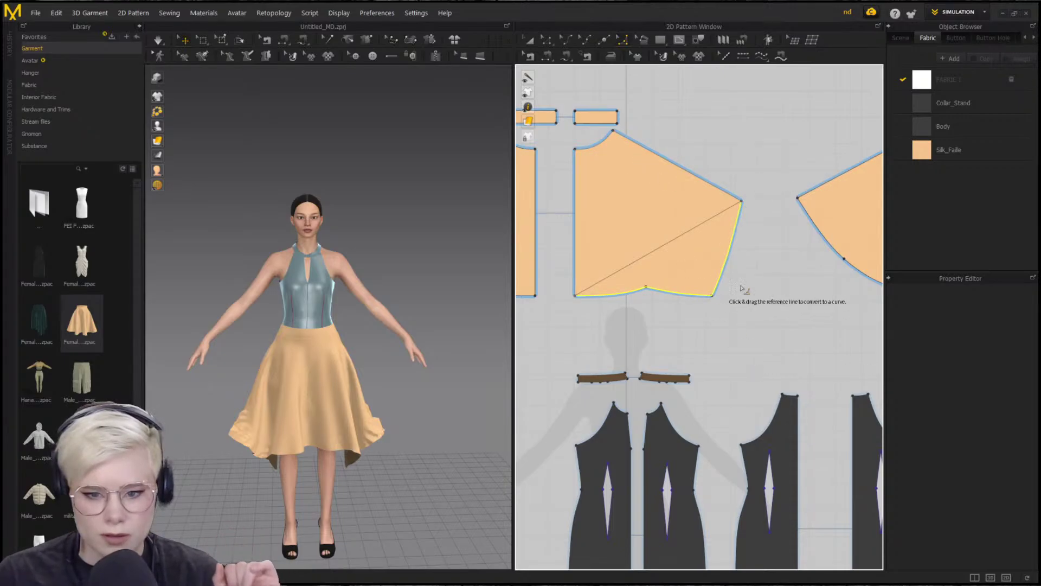
{"action": "left_click_drag", "start_coordinate": [668, 244], "coordinate": [687, 265]}
{"action": "left_click", "coordinate": [694, 368]}
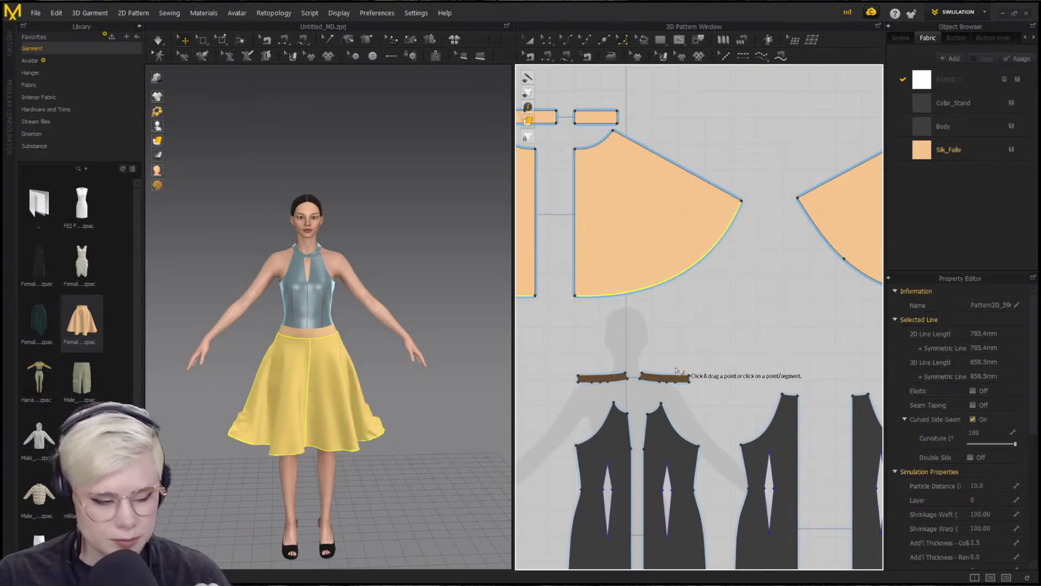
Replace the back skirt panel's uneven hem with a curved reference line running from the side corner to the centre-back corner
{"action": "scroll", "coordinate": [824, 196], "scroll_direction": "down", "scroll_amount": 4}
{"action": "scroll", "coordinate": [759, 217], "scroll_direction": "up", "scroll_amount": 4}
{"action": "middle_click_drag", "start_coordinate": [744, 289], "coordinate": [701, 281]}
{"action": "scroll", "coordinate": [701, 281], "scroll_direction": "down", "scroll_amount": 2}
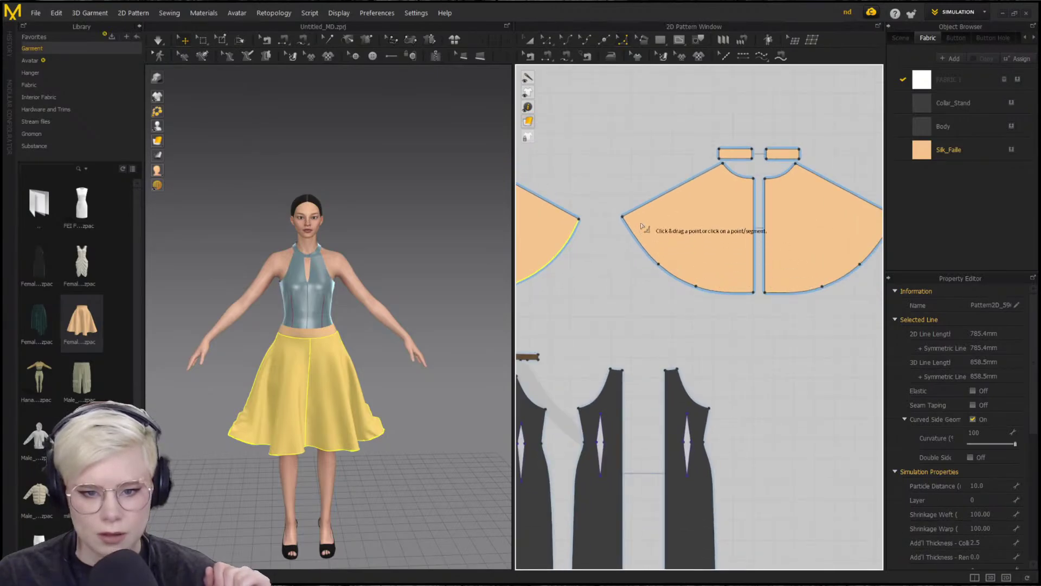
{"action": "left_click", "coordinate": [622, 217]}
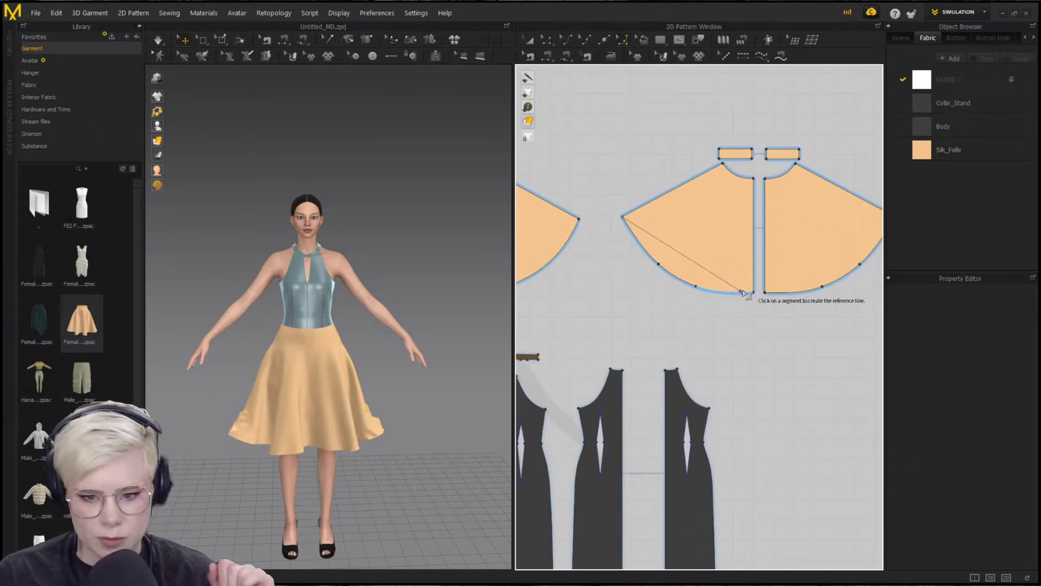
{"action": "left_click", "coordinate": [754, 292]}
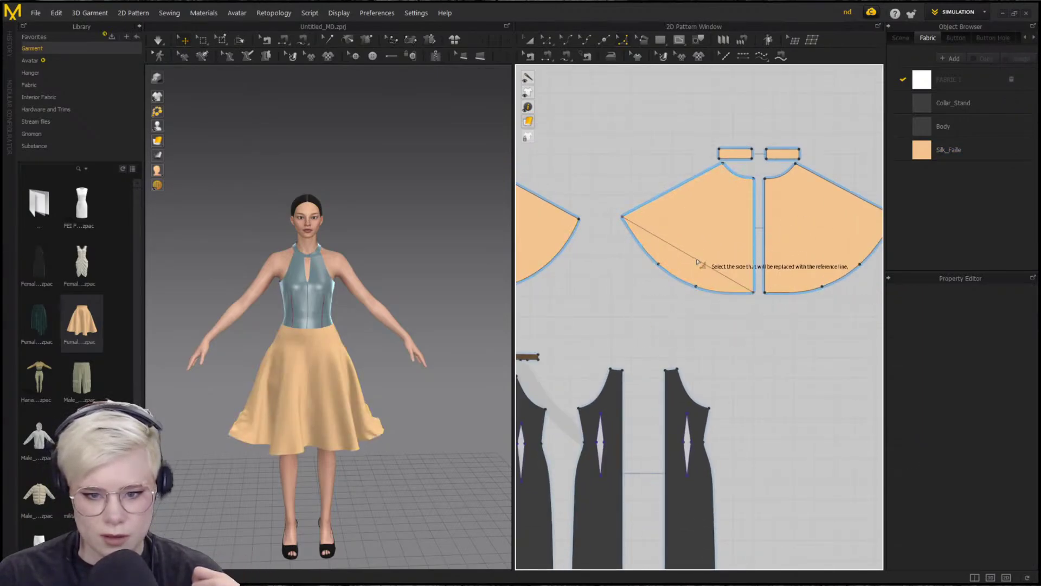
{"action": "left_click", "coordinate": [695, 282]}
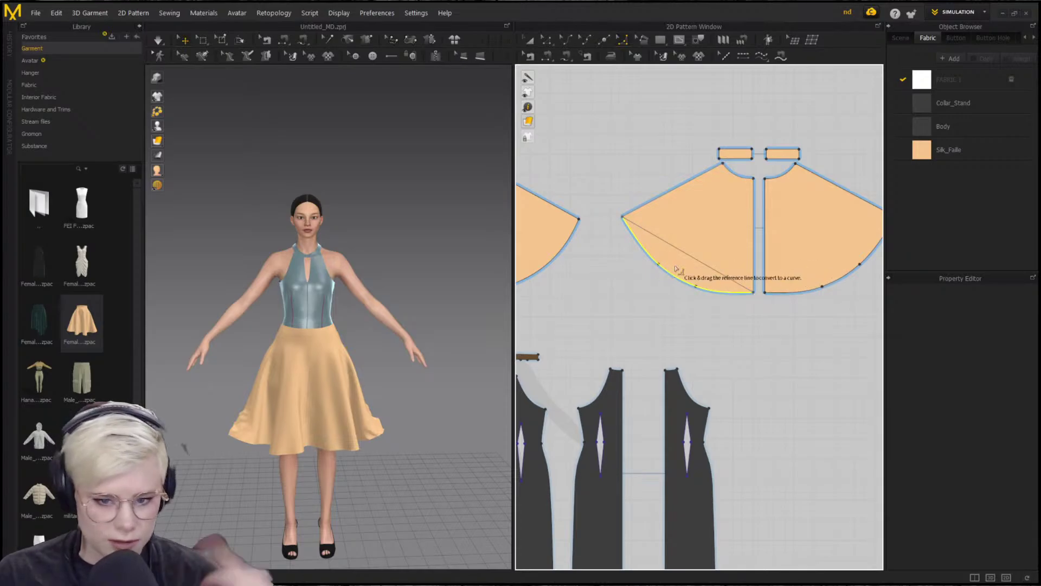
{"action": "left_click_drag", "start_coordinate": [688, 256], "coordinate": [678, 282]}
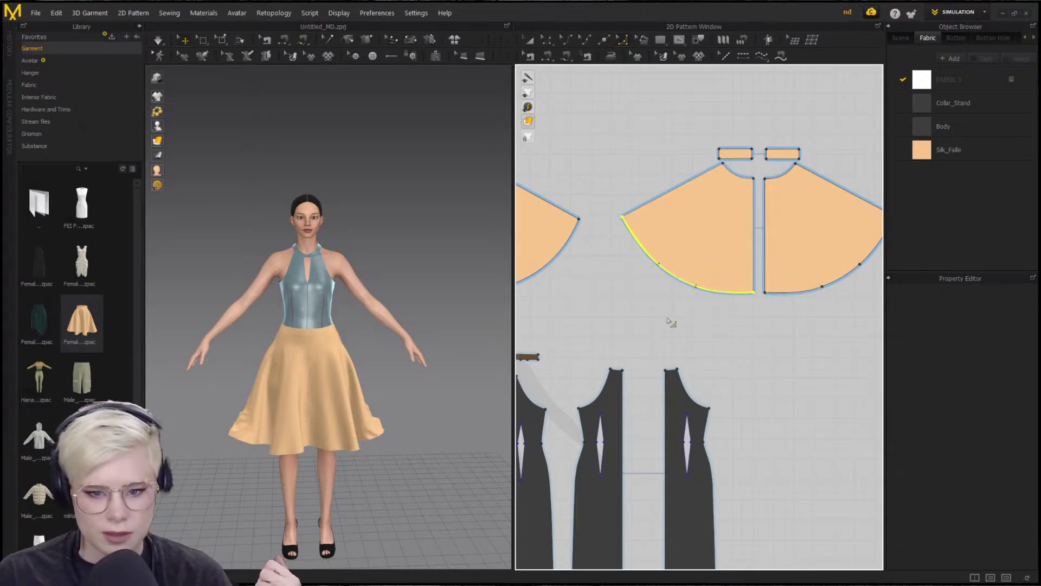
Draw a rectangular pattern piece about 1272 by 1408 mm and move it to an empty area beside the skirt panels
{"action": "left_click", "coordinate": [662, 49]}
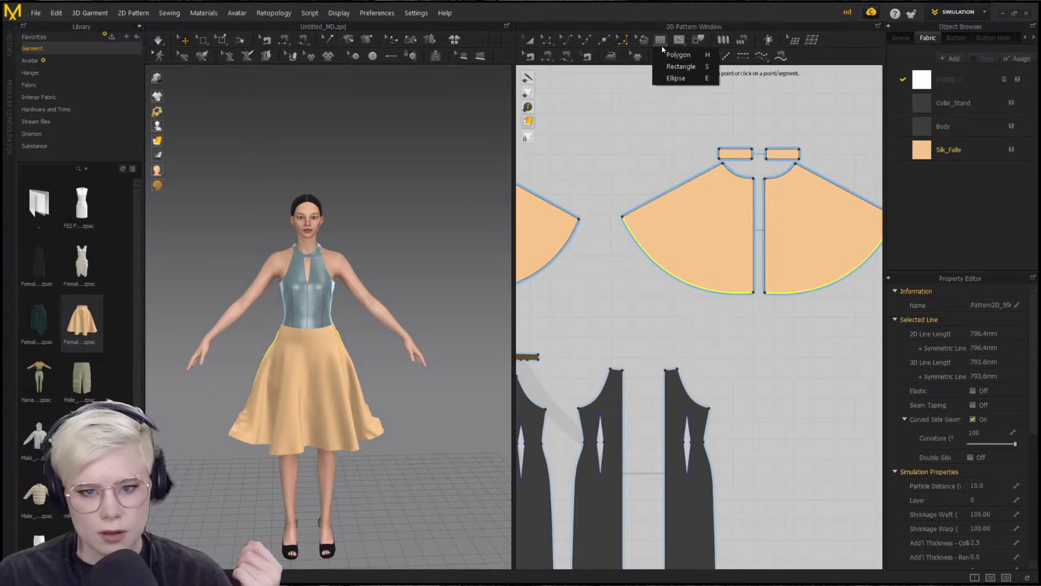
{"action": "left_click", "coordinate": [681, 66]}
{"action": "scroll", "coordinate": [737, 304], "scroll_direction": "down", "scroll_amount": 5}
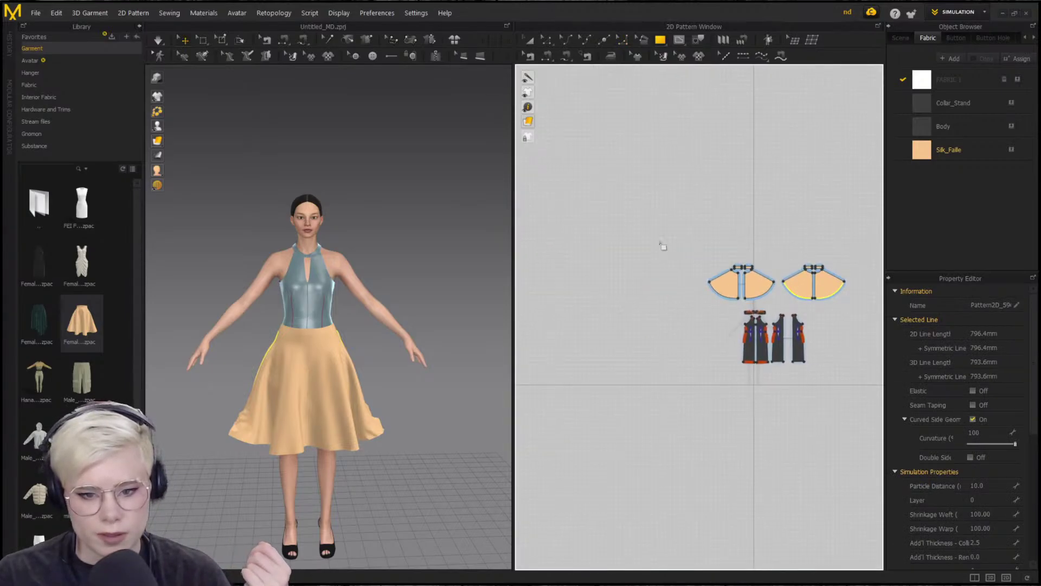
{"action": "left_click_drag", "start_coordinate": [656, 239], "coordinate": [715, 303]}
{"action": "key", "text": "a"}
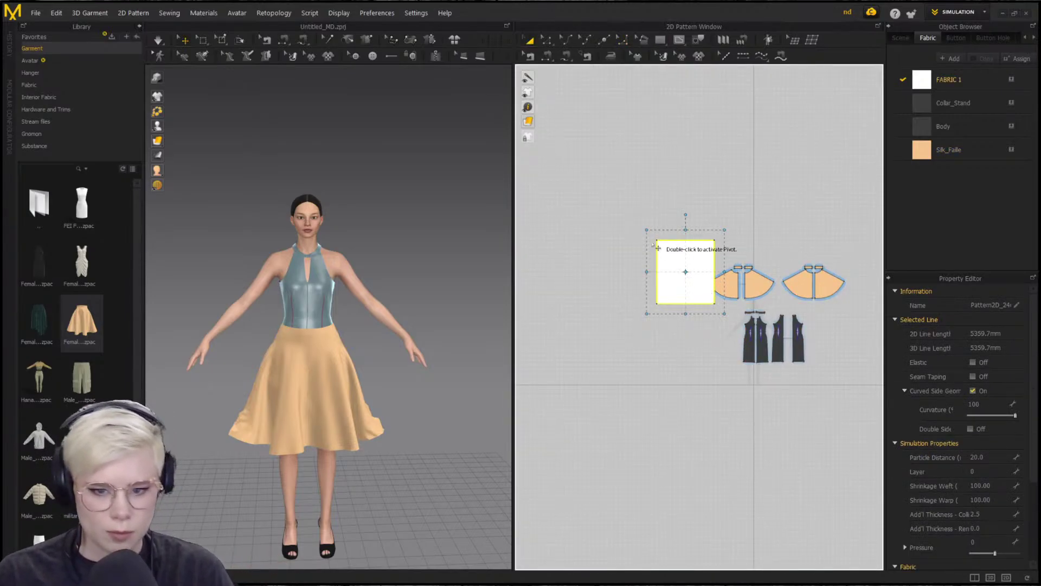
{"action": "left_click_drag", "start_coordinate": [653, 239], "coordinate": [630, 214]}
{"action": "scroll", "coordinate": [629, 218], "scroll_direction": "up", "scroll_amount": 5}
{"action": "left_click", "coordinate": [657, 125]}
Replace the rectangle's left and bottom edges with an outward-curving reference line between the upper-left and lower-right corners
{"action": "left_click", "coordinate": [623, 42]}
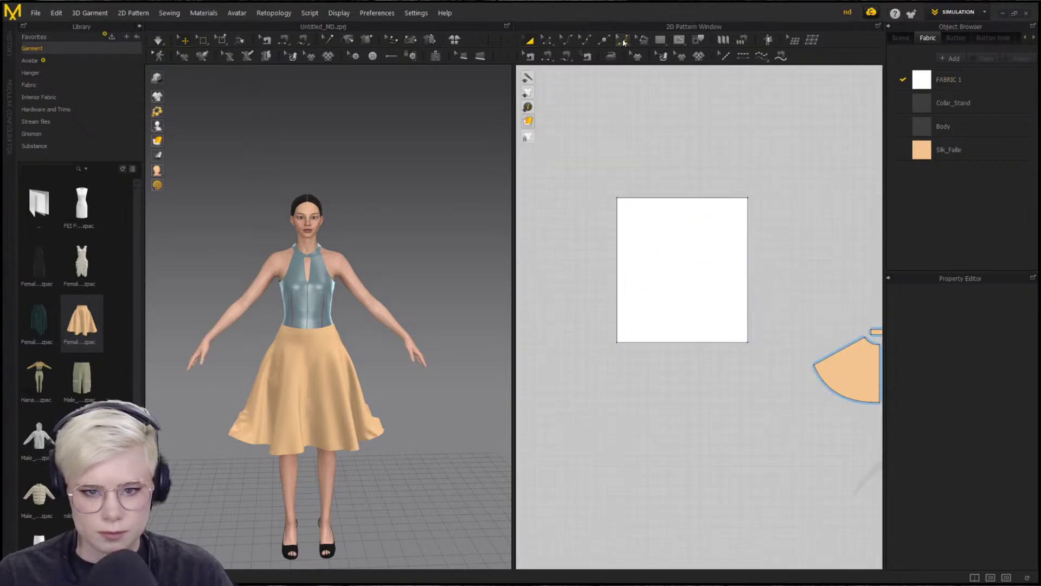
{"action": "left_click", "coordinate": [619, 197]}
{"action": "left_click", "coordinate": [747, 342]}
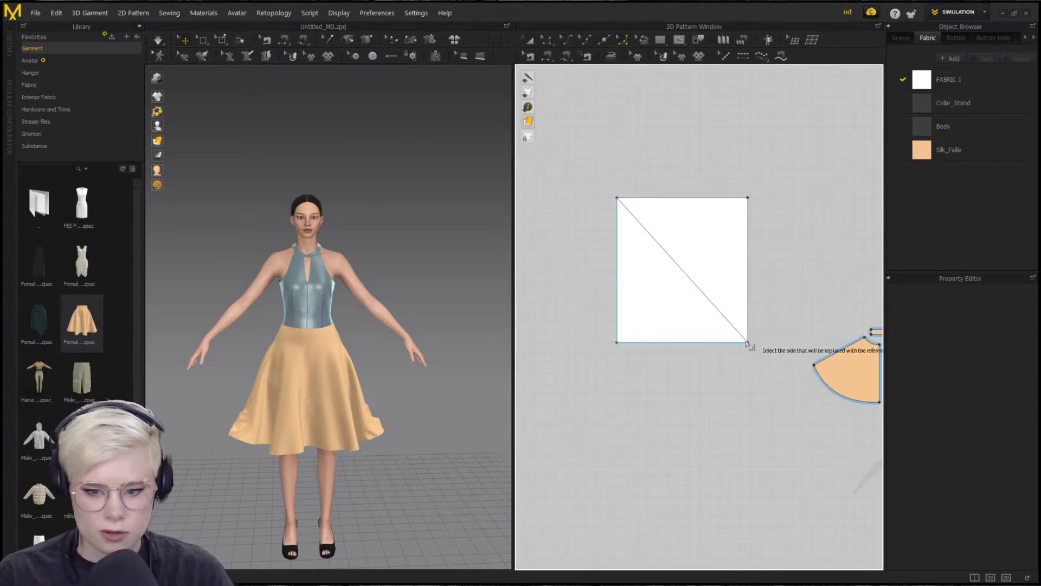
{"action": "left_click", "coordinate": [635, 347]}
{"action": "left_click_drag", "start_coordinate": [684, 274], "coordinate": [623, 344]}
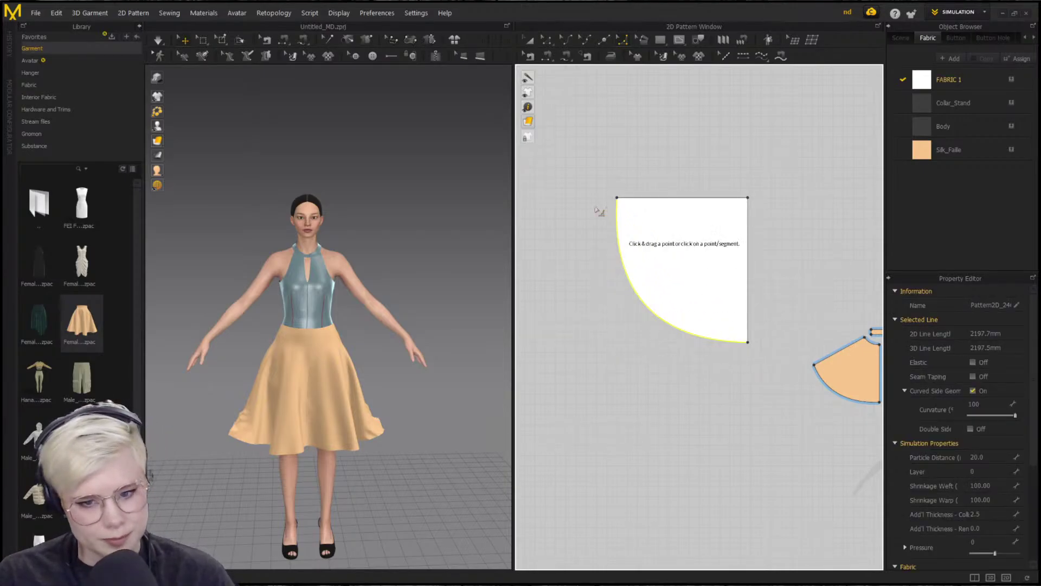
Try a curved reference line across the piece's upper-right corner, and undo it together with the large corner curve
{"action": "left_click", "coordinate": [711, 197]}
{"action": "left_click", "coordinate": [748, 226]}
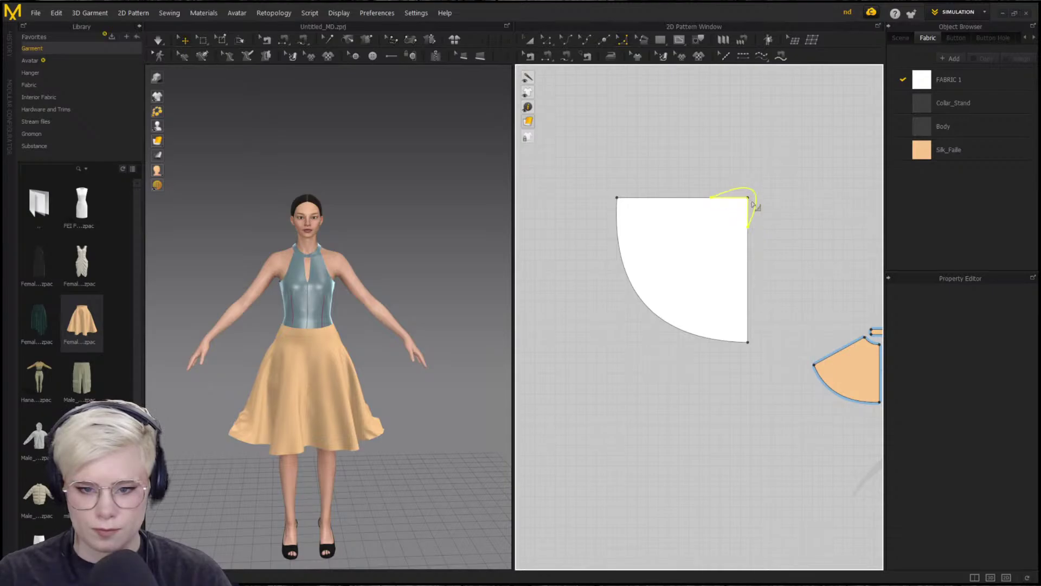
{"action": "left_click_drag", "start_coordinate": [752, 204], "coordinate": [753, 204]}
{"action": "key", "text": "ctrl+z"}
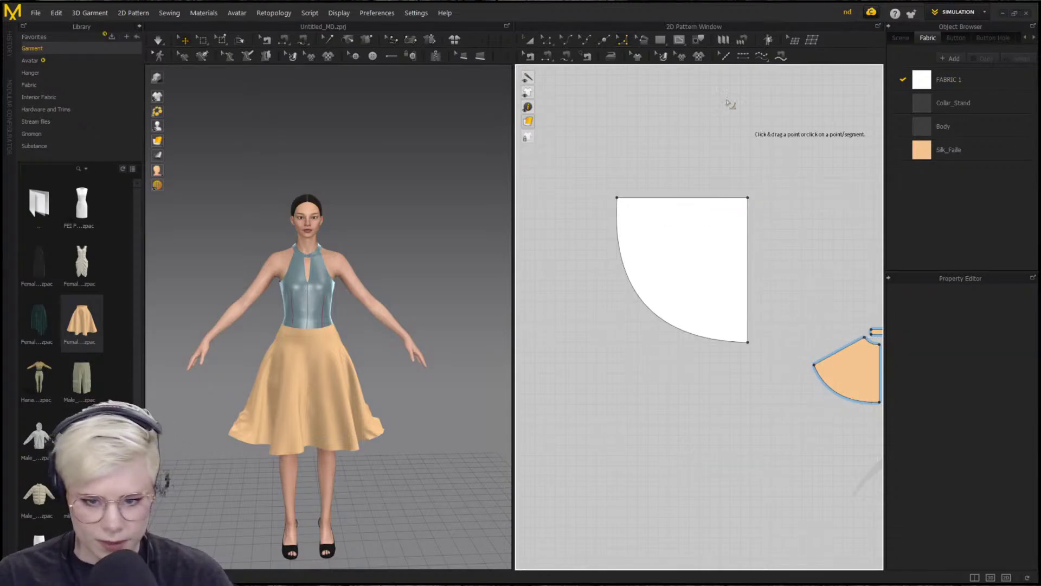
{"action": "key", "text": "ctrl+z"}
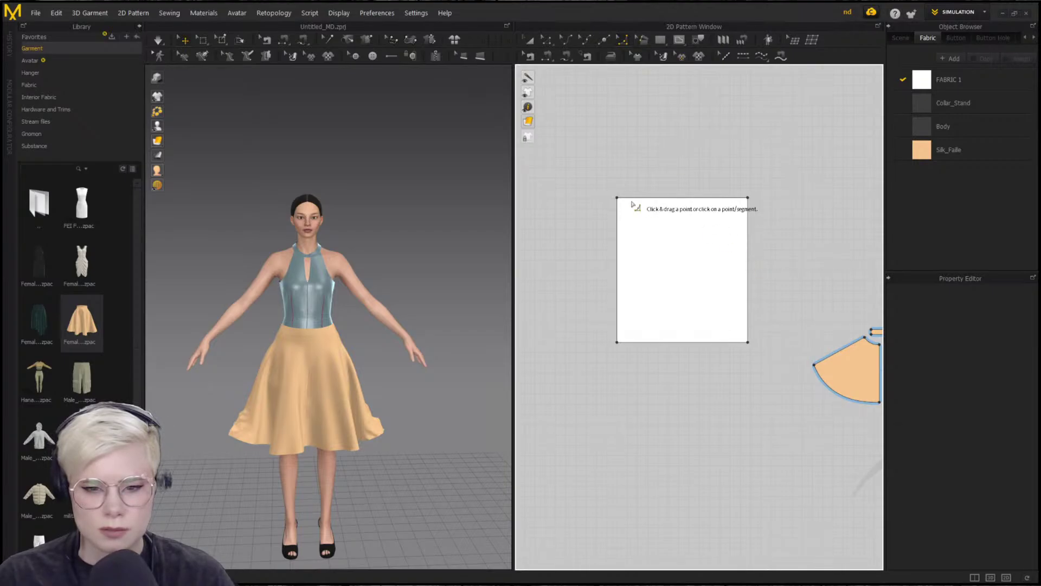
Try a bulging diagonal reference line in place of the rectangle's left and bottom edges, and undo it
{"action": "left_click_drag", "start_coordinate": [617, 198], "coordinate": [748, 341]}
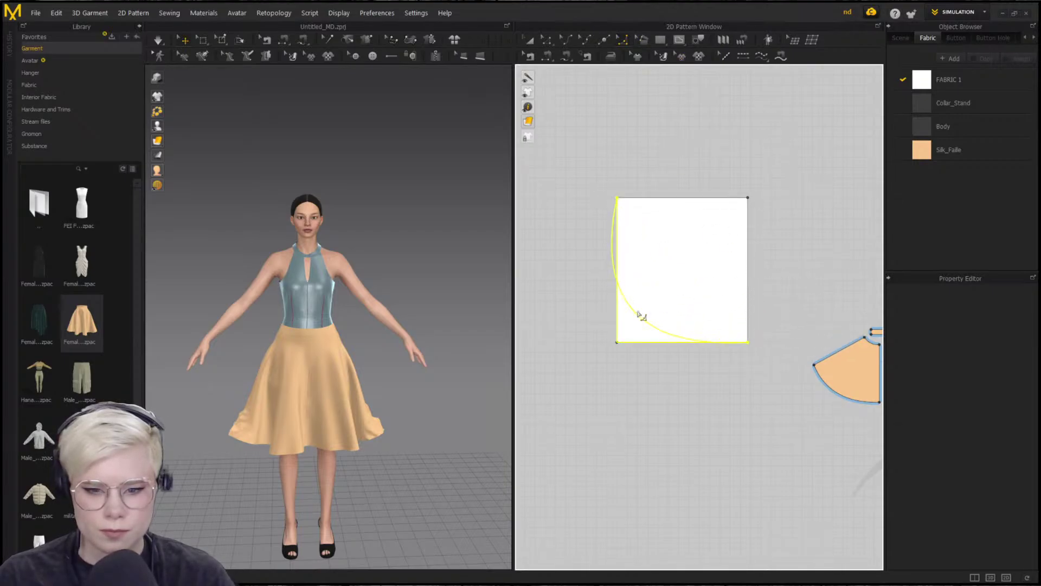
{"action": "left_click", "coordinate": [642, 310]}
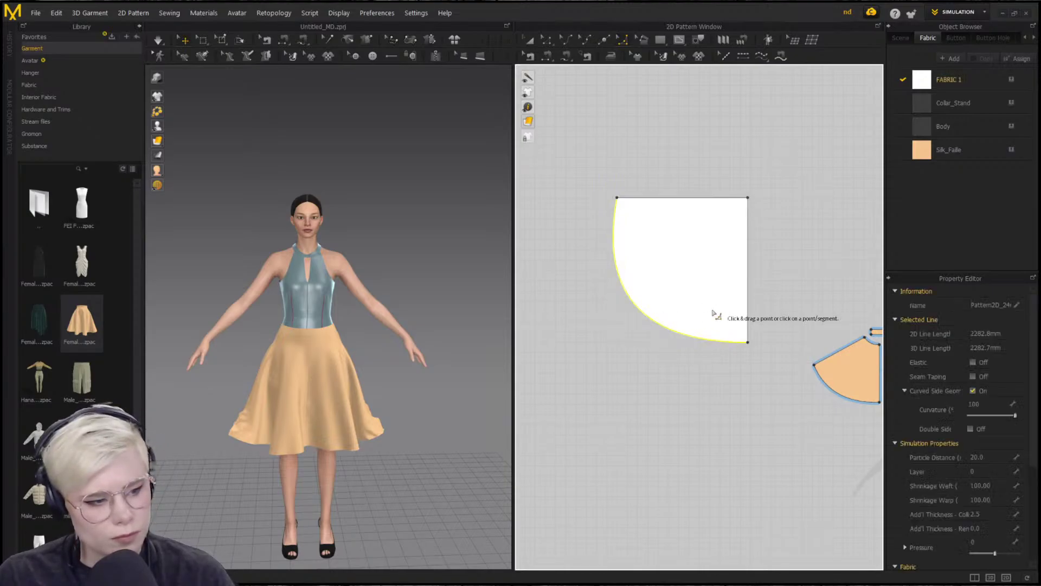
{"action": "key", "text": "ctrl+z"}
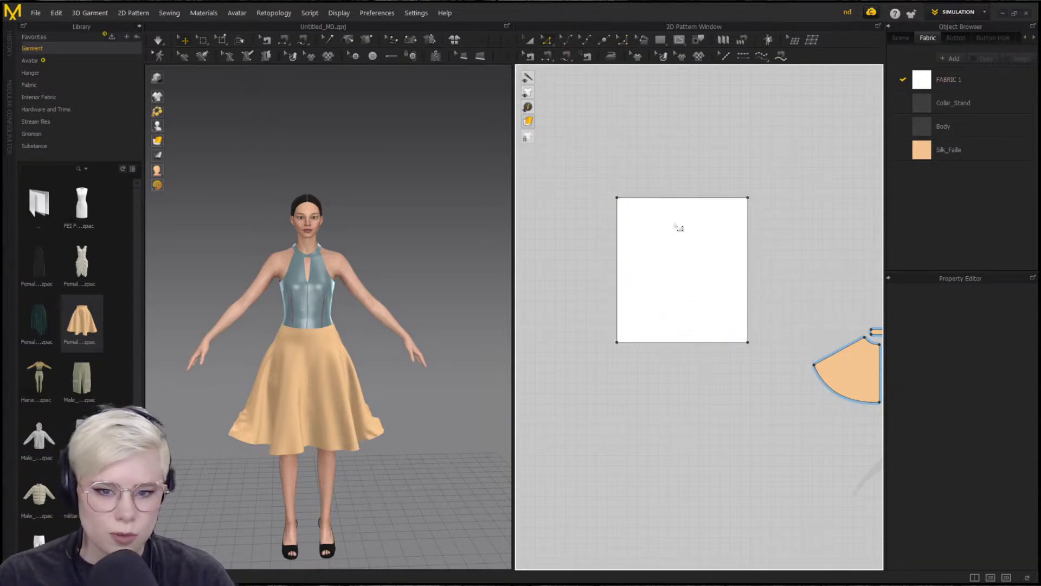
Add three points along the rectangle's top edge and five points along its right edge
{"action": "scroll", "coordinate": [678, 141], "scroll_direction": "down", "scroll_amount": 1}
{"action": "scroll", "coordinate": [678, 141], "scroll_direction": "up", "scroll_amount": 2}
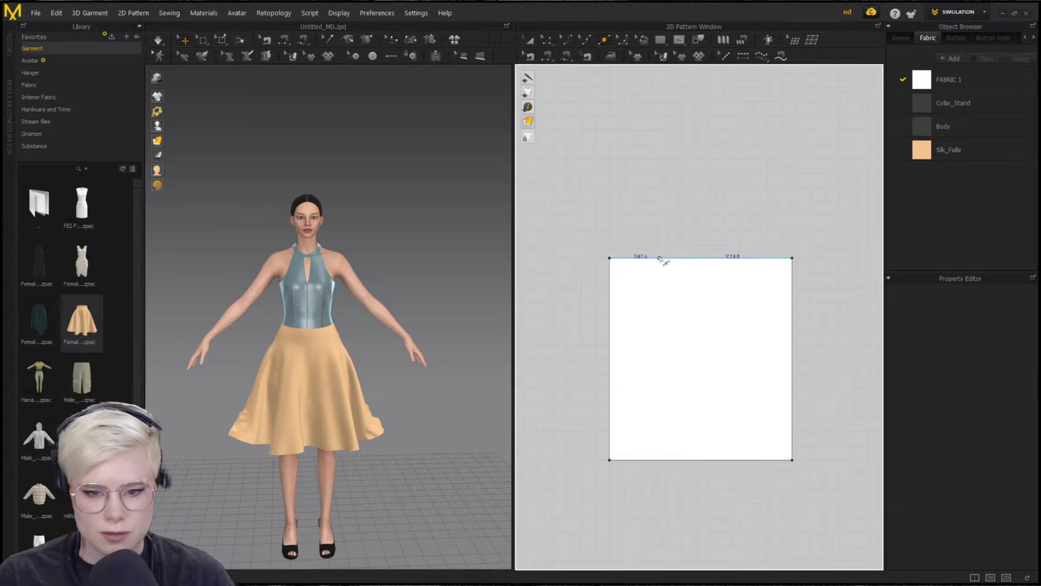
{"action": "left_click", "coordinate": [660, 258]}
{"action": "left_click", "coordinate": [792, 286]}
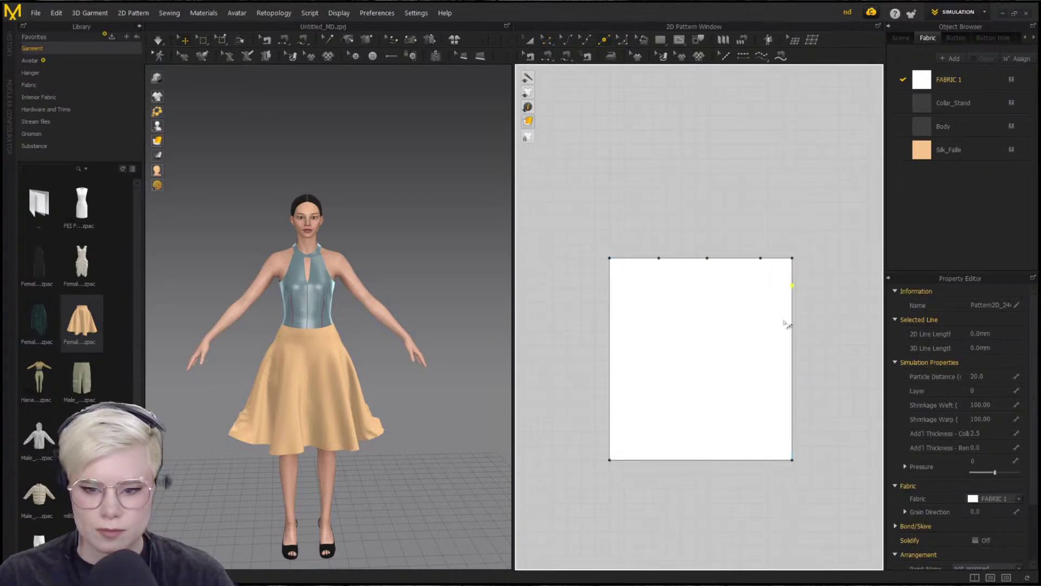
{"action": "left_click", "coordinate": [798, 375]}
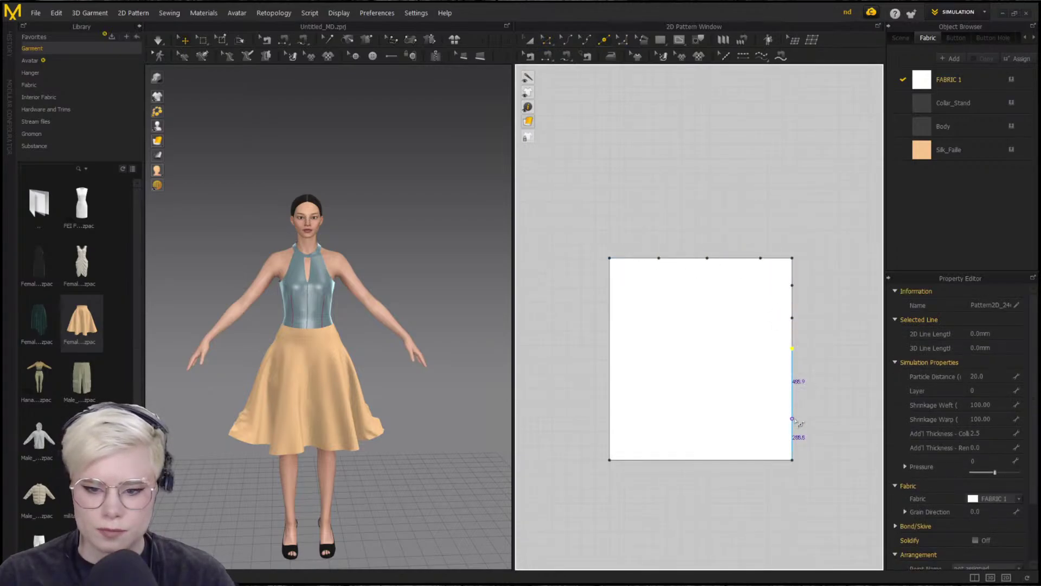
{"action": "left_click", "coordinate": [796, 421]}
Select all the added points on the rectangle's top and right edges and convert them to curve points
{"action": "left_click", "coordinate": [546, 41]}
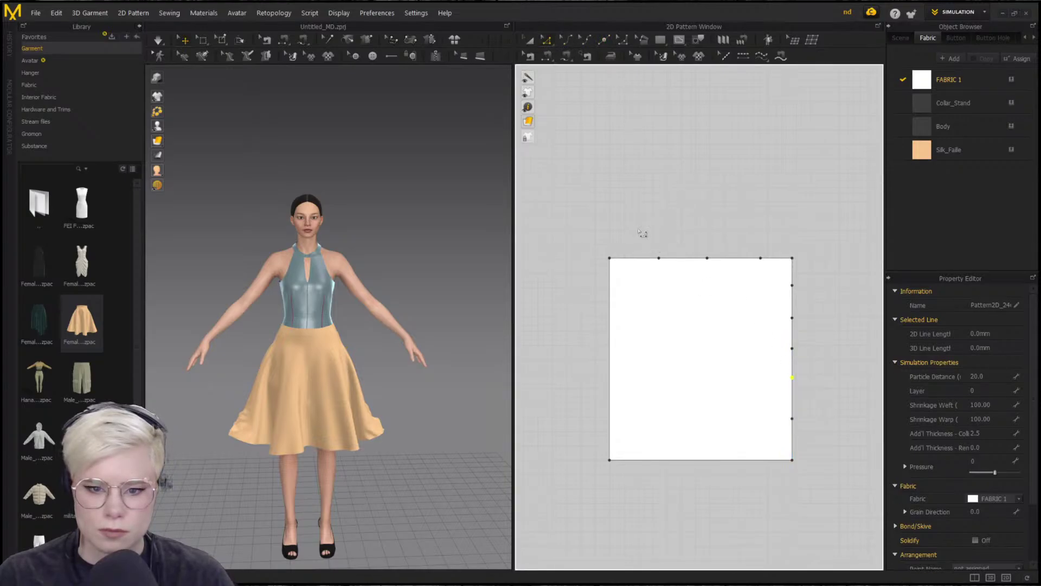
{"action": "left_click_drag", "start_coordinate": [640, 229], "coordinate": [771, 292]}
{"action": "left_click", "coordinate": [791, 304], "text": "shift"}
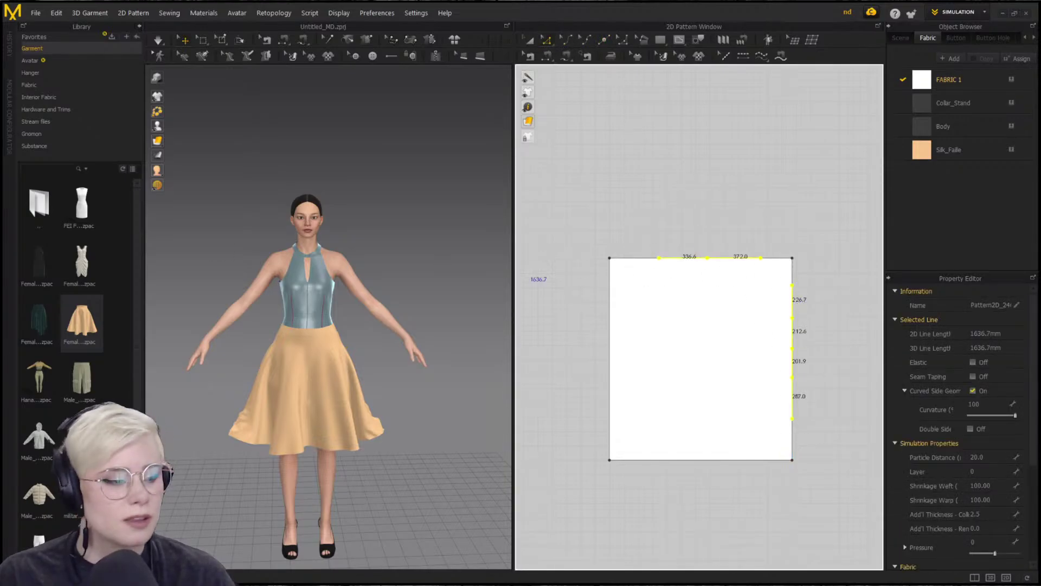
{"action": "left_click", "coordinate": [669, 239]}
{"action": "left_click_drag", "start_coordinate": [765, 301], "coordinate": [787, 302]}
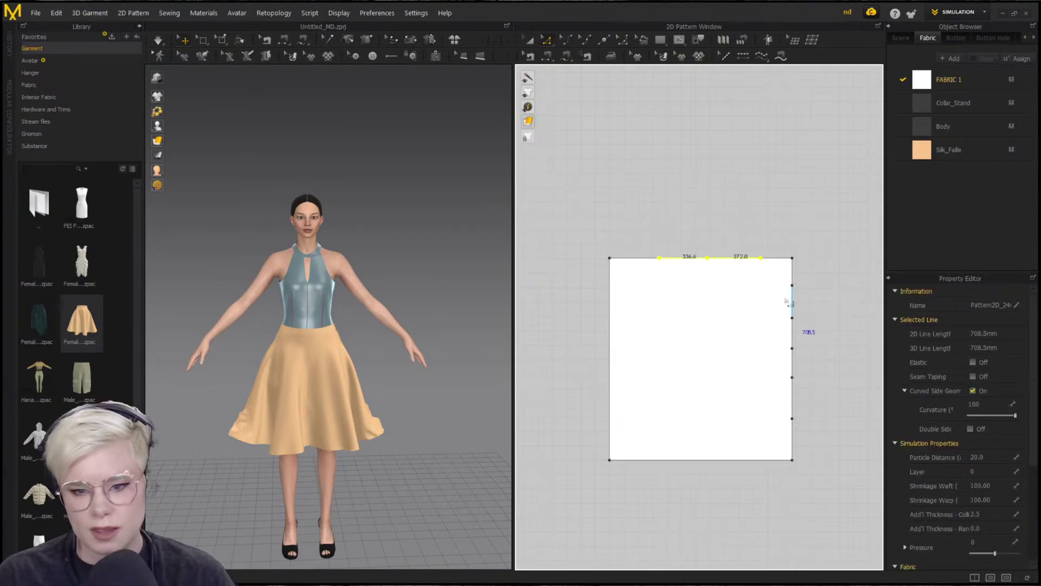
{"action": "left_click_drag", "start_coordinate": [830, 419], "coordinate": [830, 421], "text": "shift"}
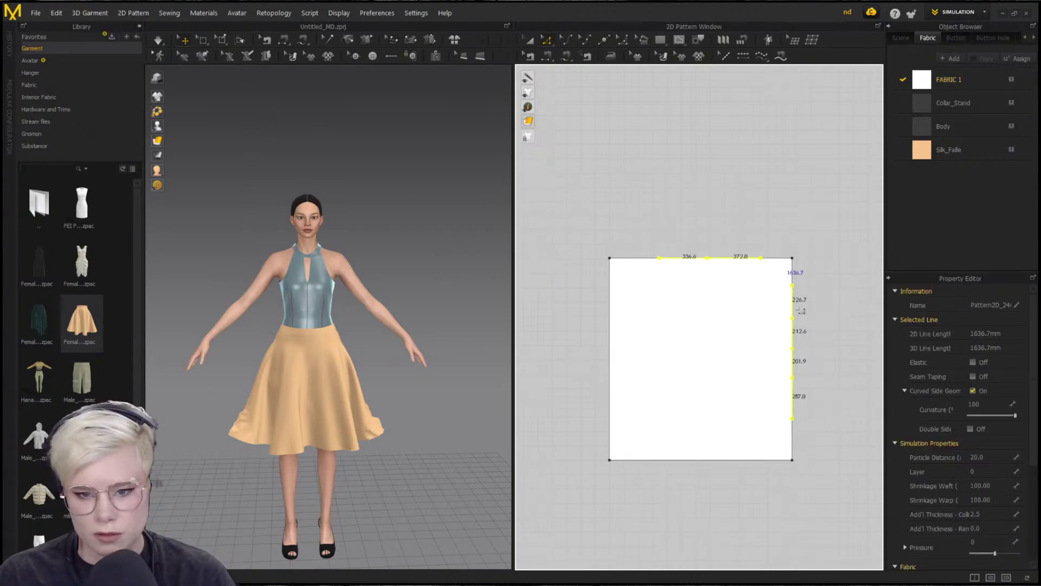
{"action": "right_click", "coordinate": [792, 286]}
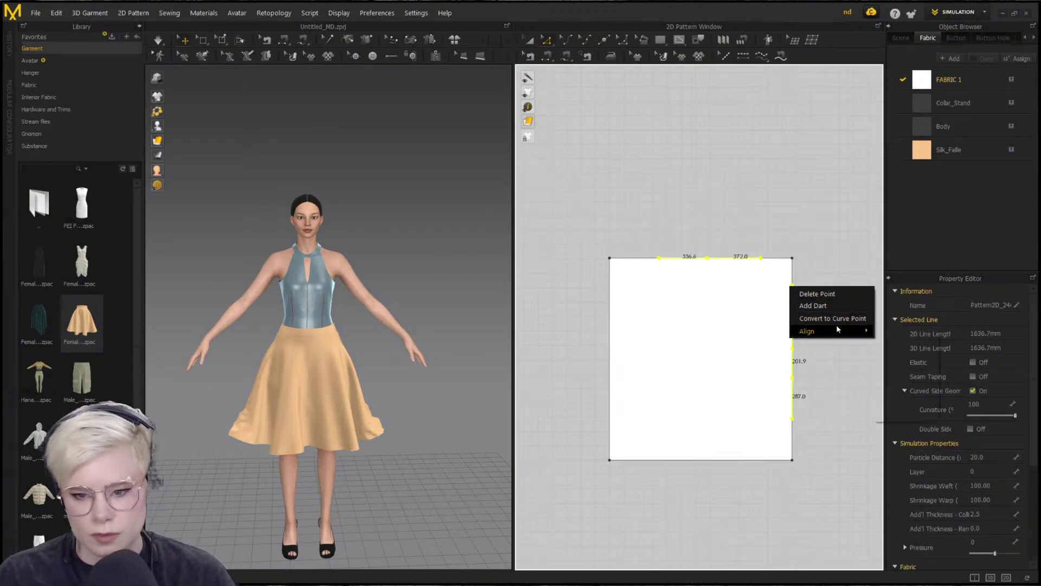
{"action": "left_click", "coordinate": [835, 319]}
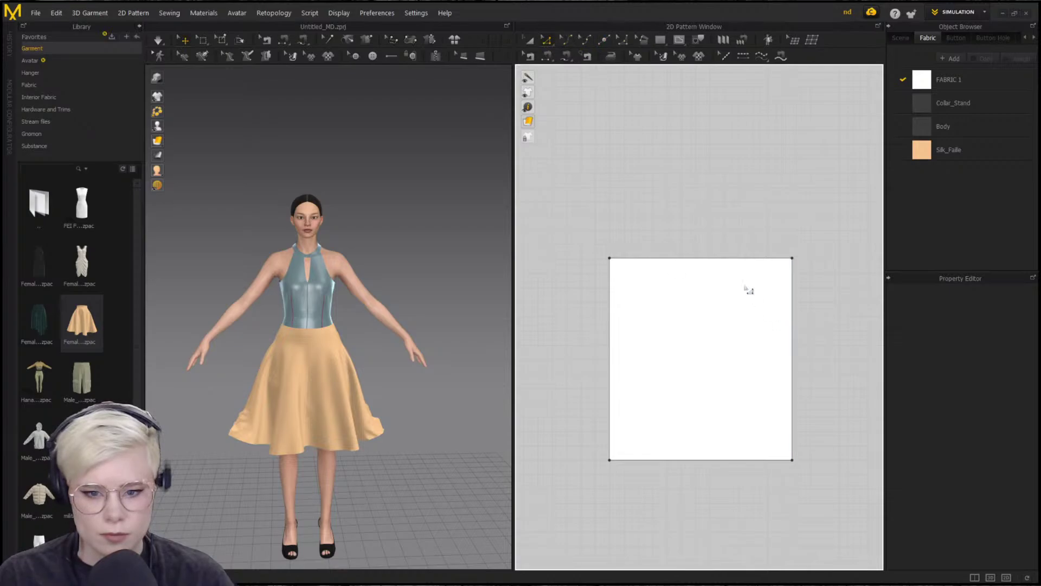
Bend the rectangle's top edge outward into a curve about 1419 mm long
{"action": "scroll", "coordinate": [683, 230], "scroll_direction": "down", "scroll_amount": 1}
{"action": "middle_click_drag", "start_coordinate": [746, 287], "coordinate": [788, 216]}
{"action": "scroll", "coordinate": [663, 232], "scroll_direction": "up", "scroll_amount": 4}
{"action": "scroll", "coordinate": [740, 196], "scroll_direction": "down", "scroll_amount": 5}
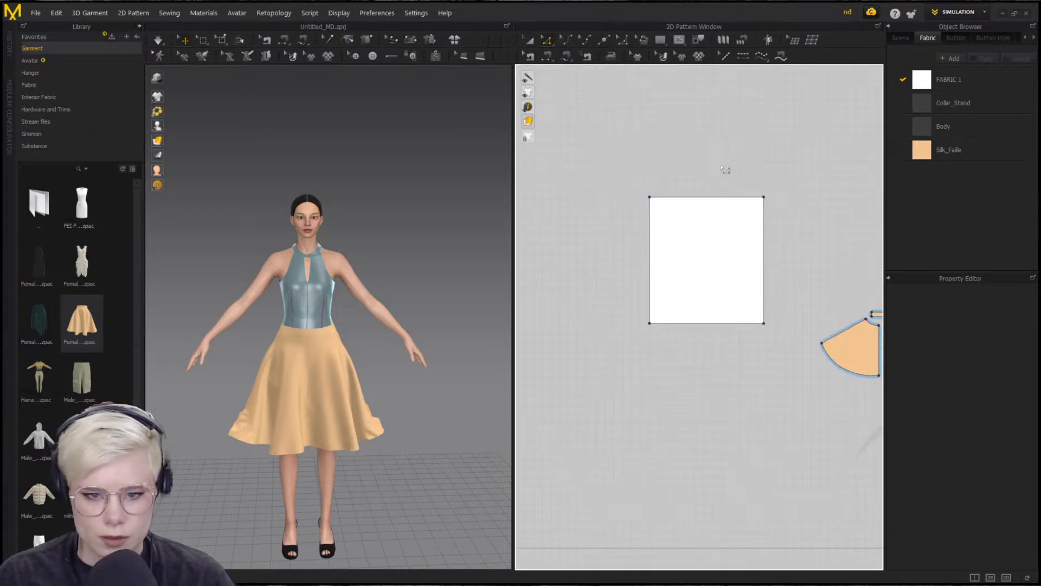
{"action": "scroll", "coordinate": [773, 200], "scroll_direction": "up", "scroll_amount": 3}
{"action": "left_click", "coordinate": [567, 38]}
{"action": "left_click_drag", "start_coordinate": [631, 196], "coordinate": [634, 152]}
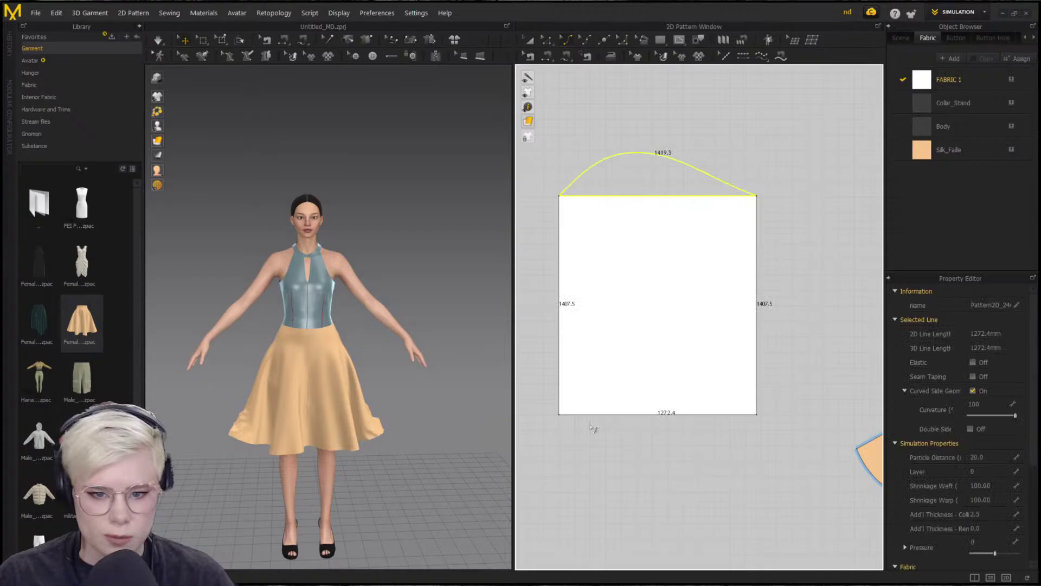
Delete all curve points from the rectangle's top edge and from its right edge
{"action": "left_click", "coordinate": [608, 113]}
{"action": "right_click", "coordinate": [633, 155]}
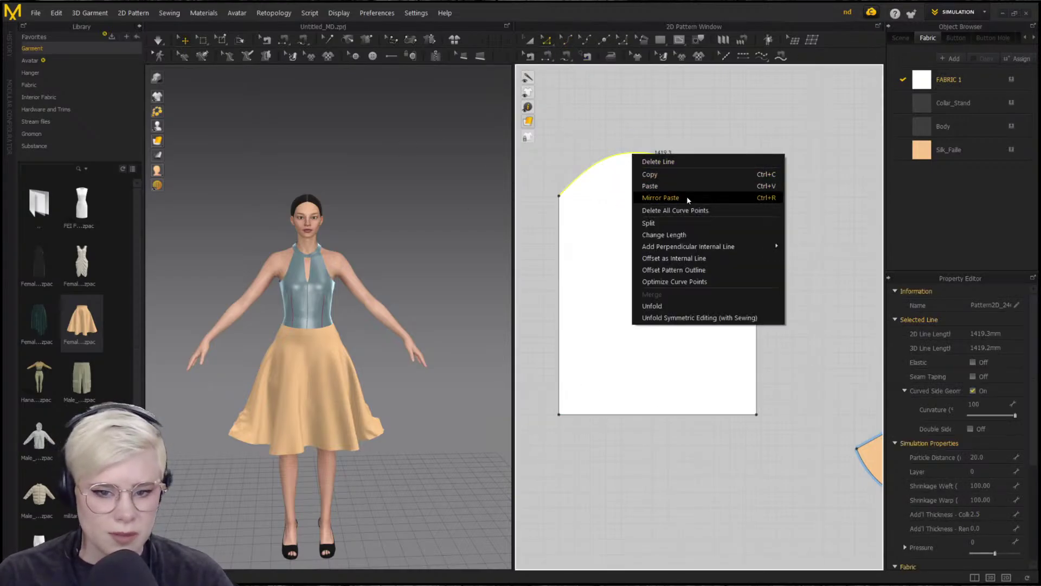
{"action": "left_click", "coordinate": [724, 214]}
{"action": "right_click", "coordinate": [753, 268]}
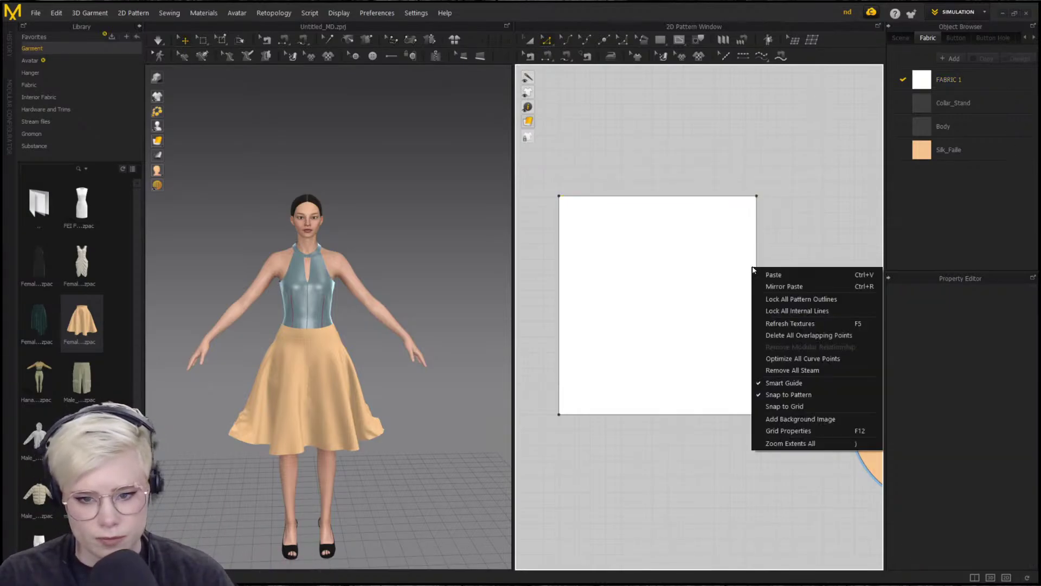
{"action": "left_click", "coordinate": [785, 248]}
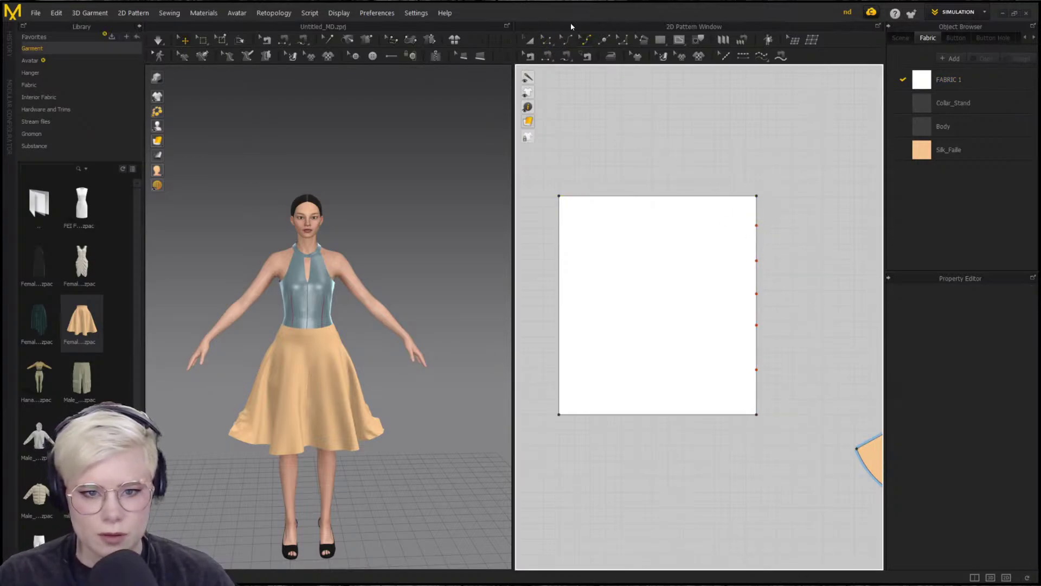
{"action": "left_click", "coordinate": [548, 41]}
{"action": "right_click", "coordinate": [759, 258]}
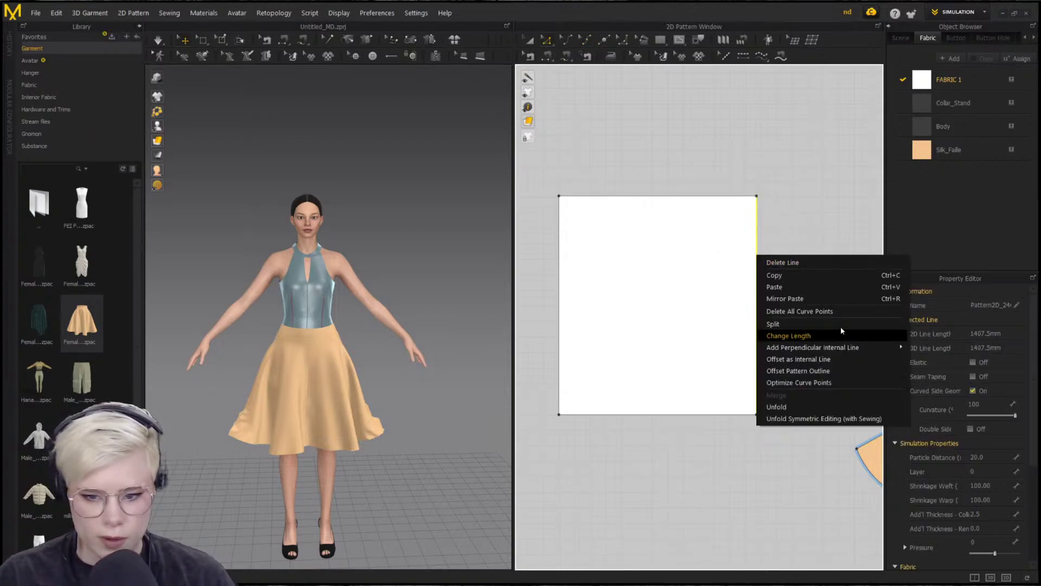
{"action": "left_click", "coordinate": [839, 312]}
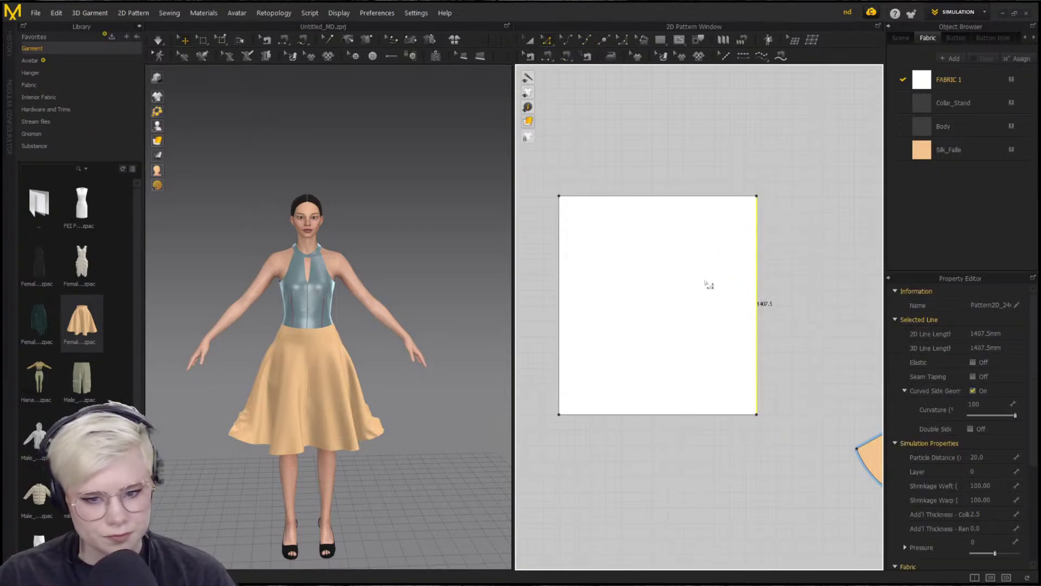
{"action": "scroll", "coordinate": [578, 293], "scroll_direction": "down", "scroll_amount": 3}
{"action": "key", "text": "a"}
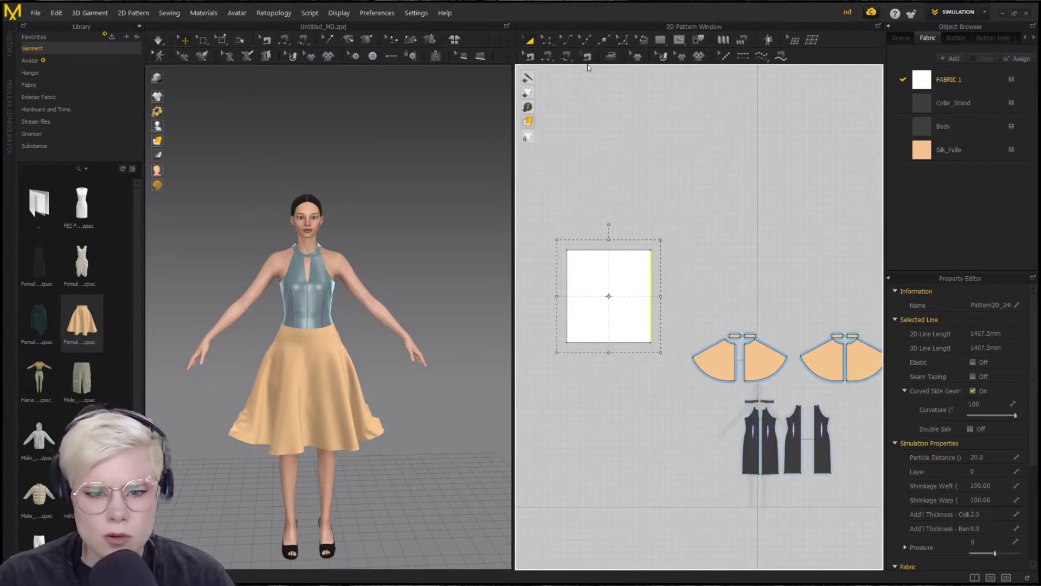
{"action": "scroll", "coordinate": [636, 169], "scroll_direction": "up", "scroll_amount": 4}
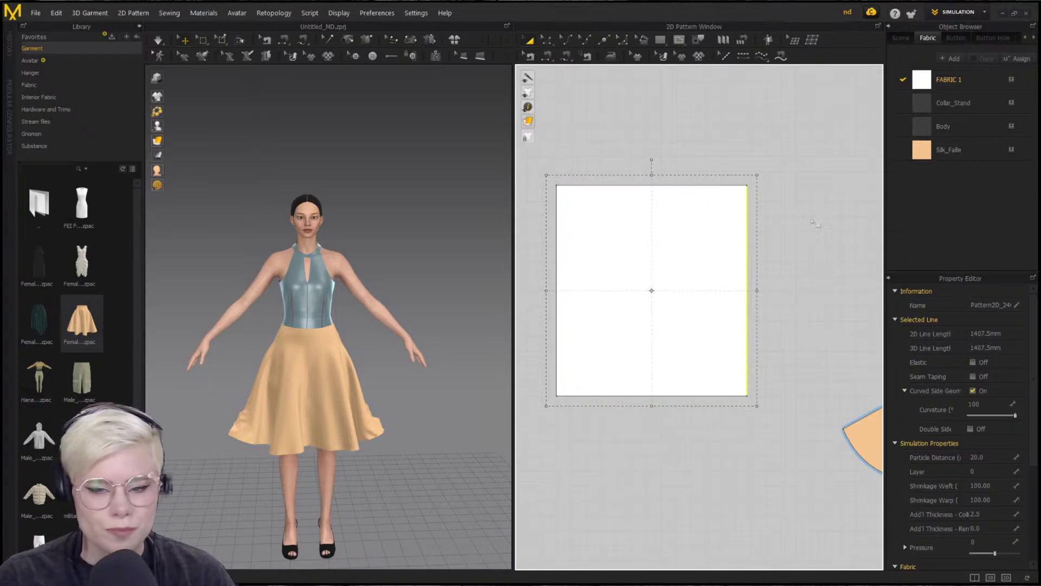
Move the white rectangle's rotation pivot to its lower-left corner, rotate the pattern freehand until it is slightly tilted, and deselect it
{"action": "double_click", "coordinate": [654, 293]}
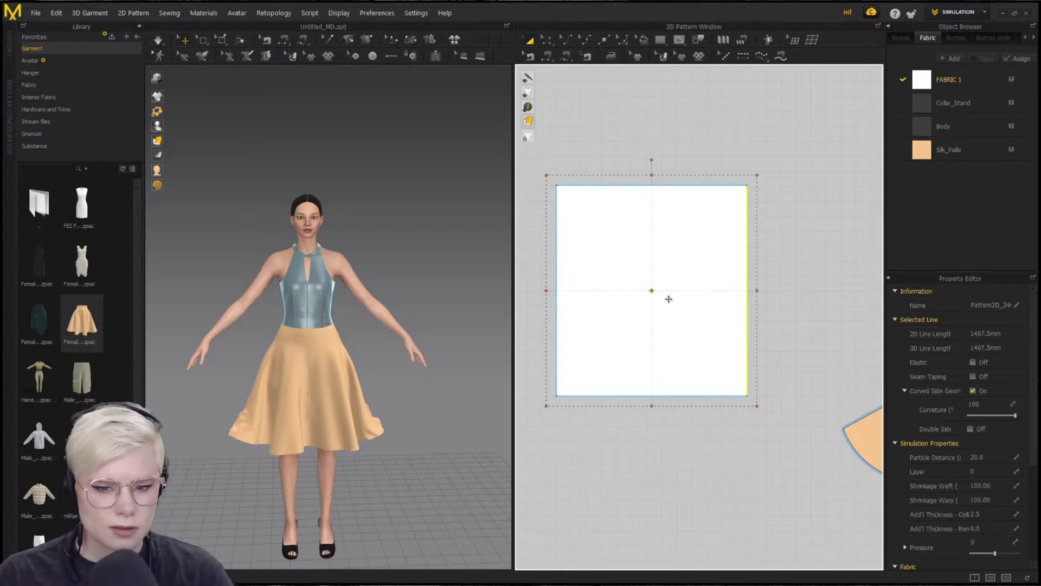
{"action": "double_click", "coordinate": [651, 293]}
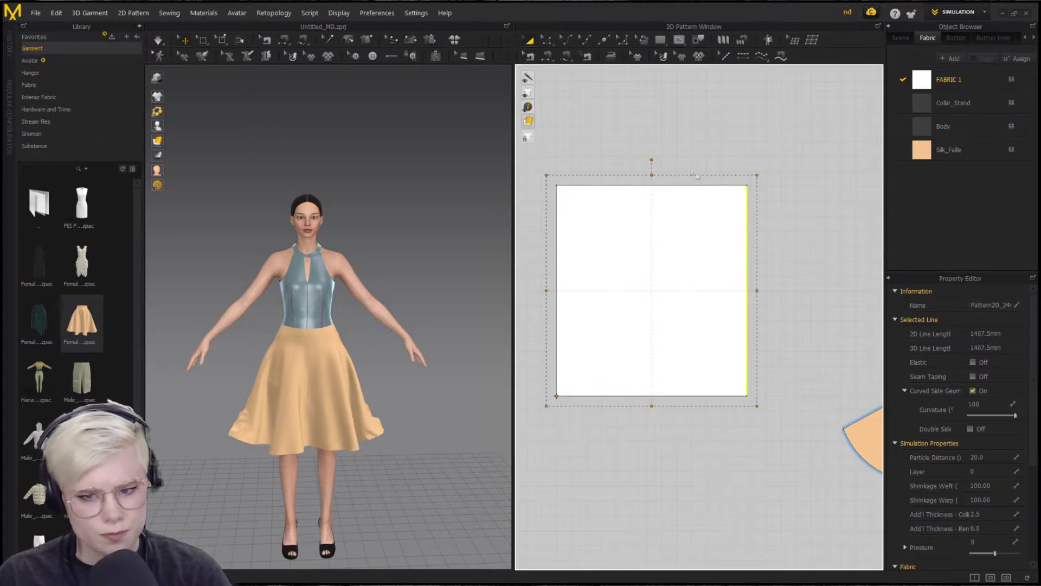
{"action": "scroll", "coordinate": [652, 160], "scroll_direction": "down", "scroll_amount": 3}
{"action": "scroll", "coordinate": [624, 163], "scroll_direction": "up", "scroll_amount": 2}
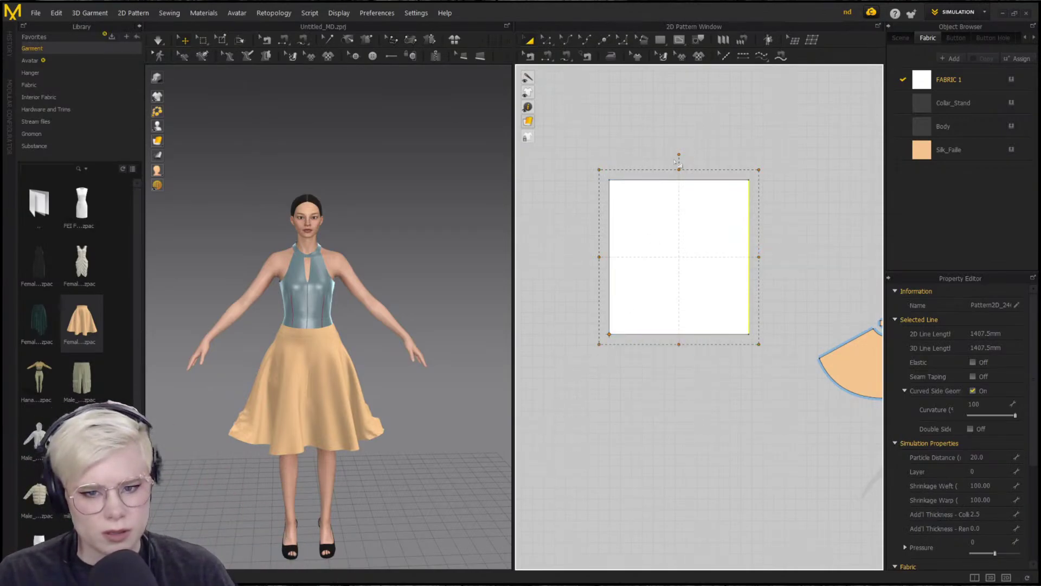
{"action": "left_click_drag", "start_coordinate": [677, 153], "coordinate": [695, 377]}
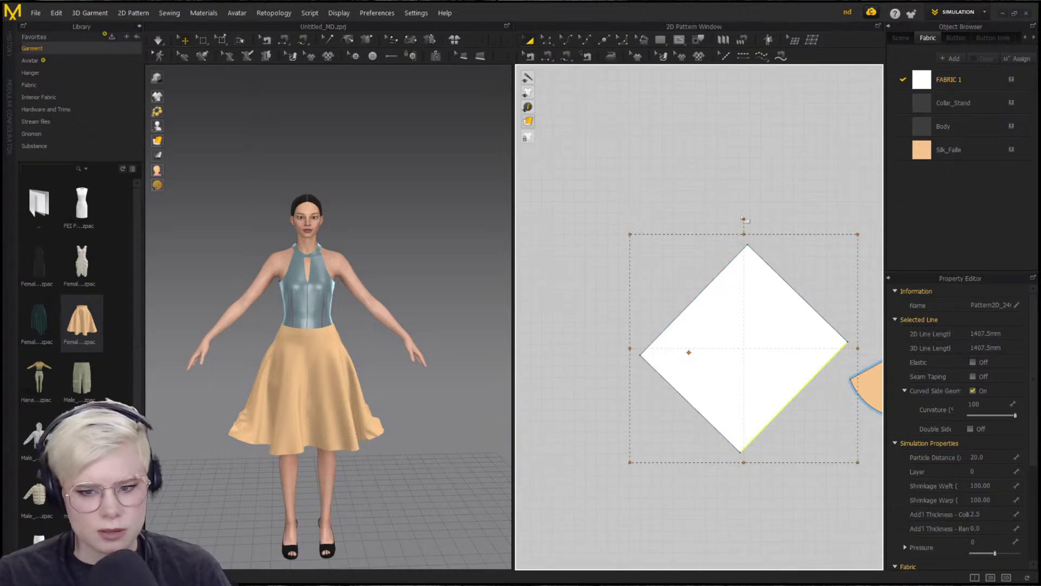
{"action": "left_click_drag", "start_coordinate": [743, 217], "coordinate": [876, 443]}
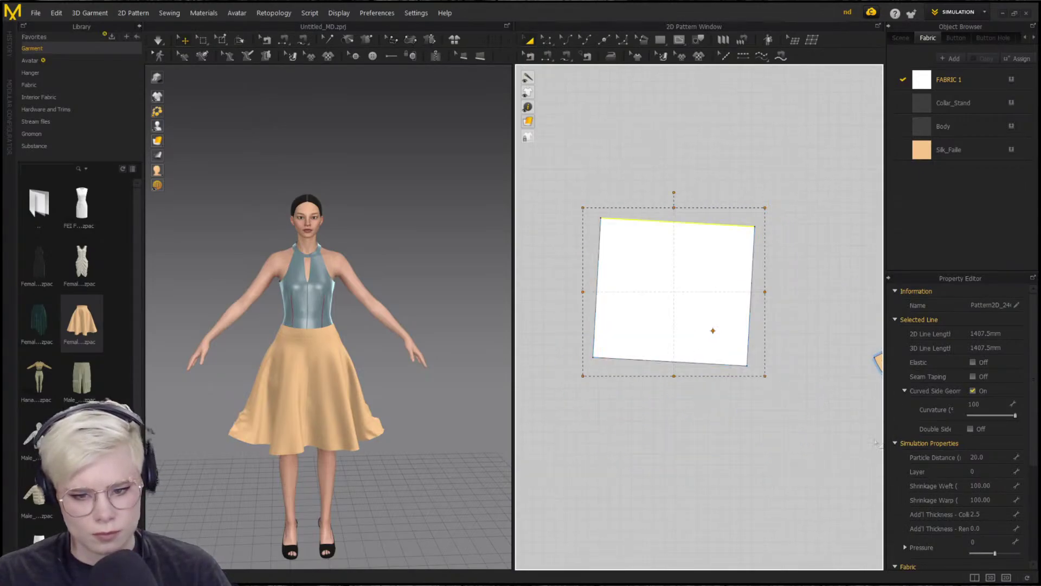
{"action": "left_click", "coordinate": [697, 177]}
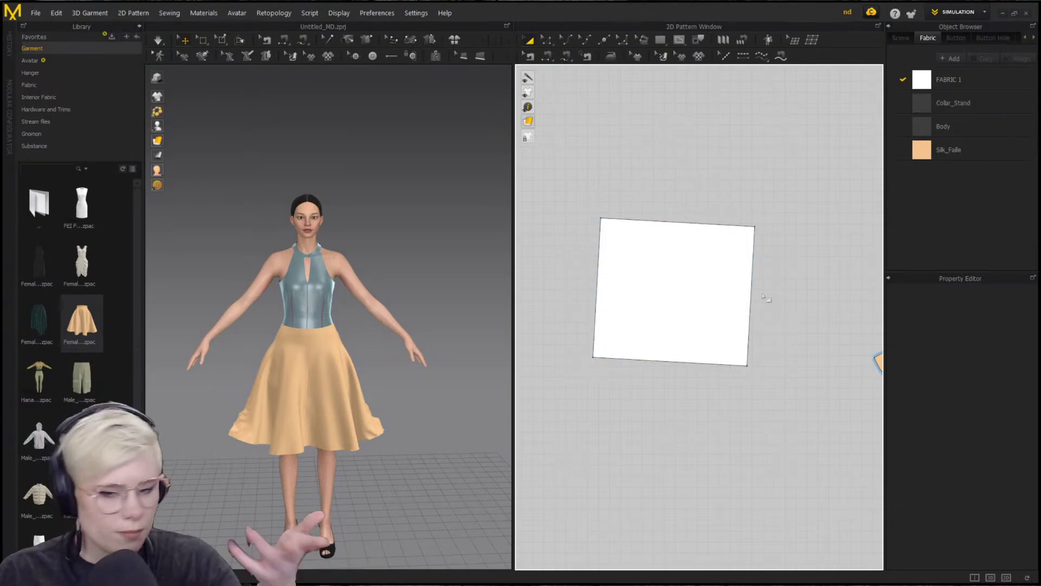
Straighten the tilted white rectangle by rotating it so its lower edge aligns with the X-axis
{"action": "left_click", "coordinate": [717, 278]}
{"action": "right_click", "coordinate": [732, 327]}
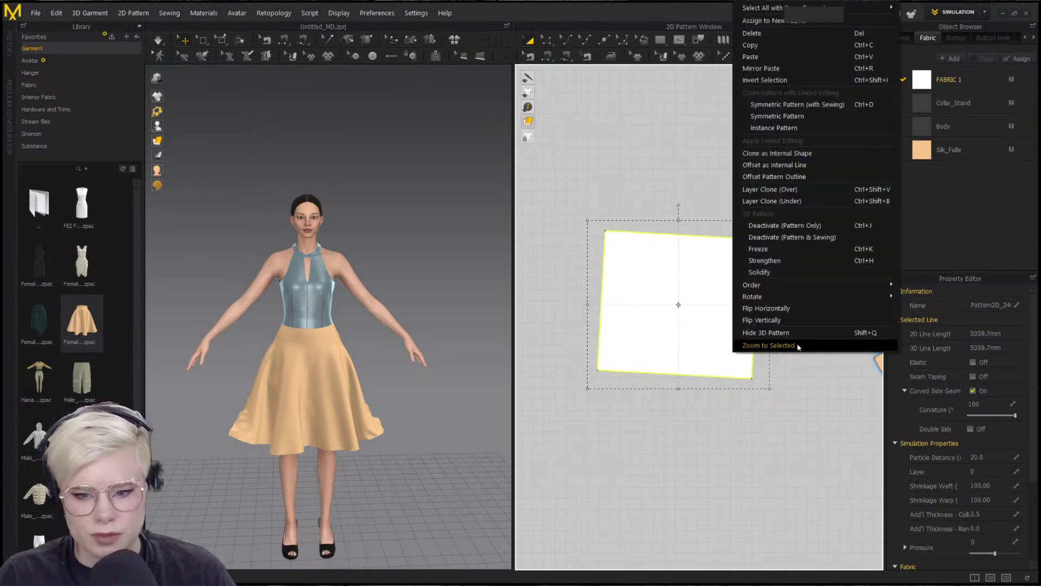
{"action": "left_click", "coordinate": [800, 402]}
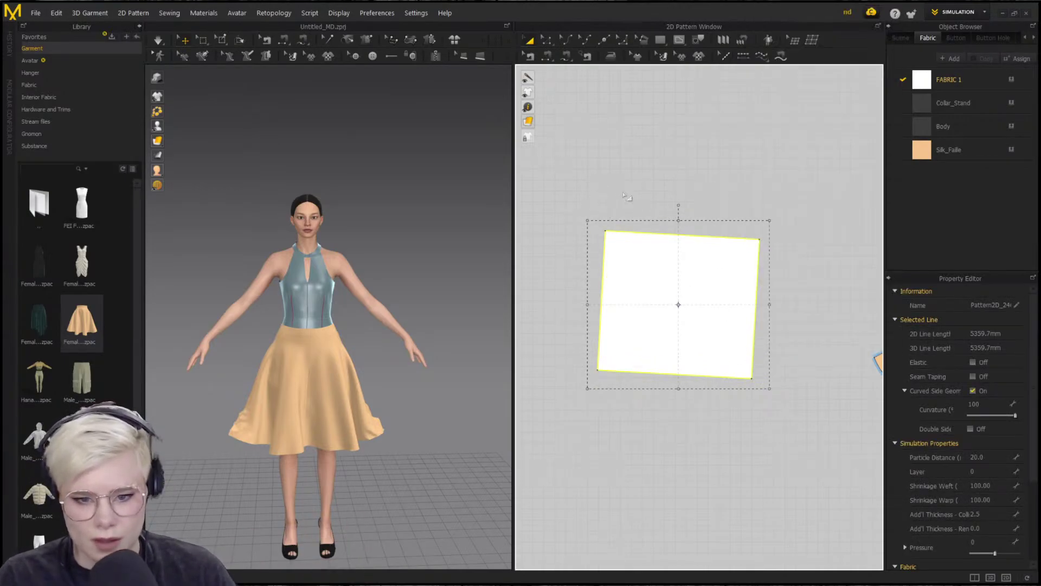
{"action": "right_click", "coordinate": [653, 292]}
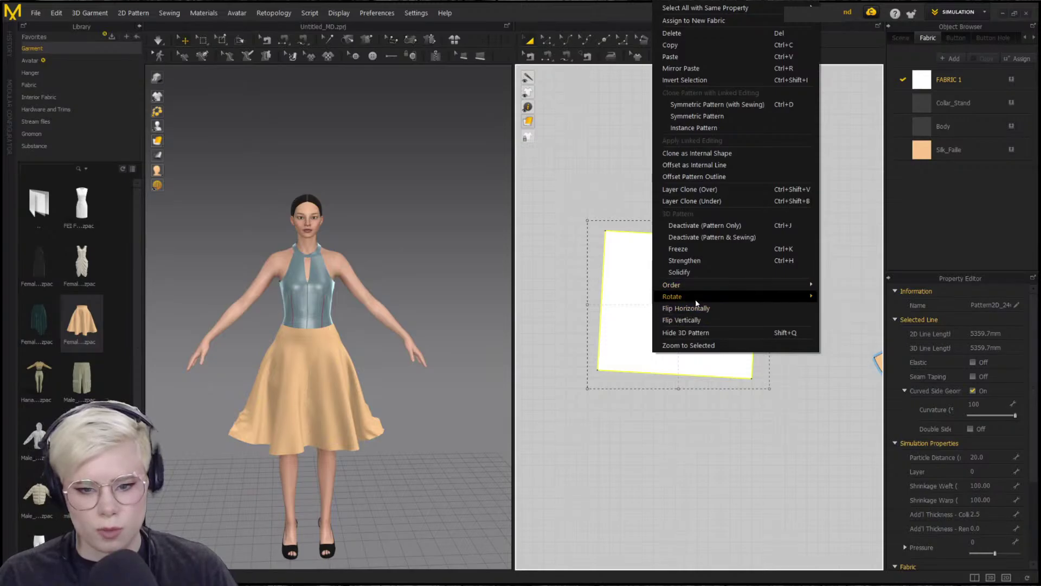
{"action": "mouse_move", "coordinate": [696, 301]}
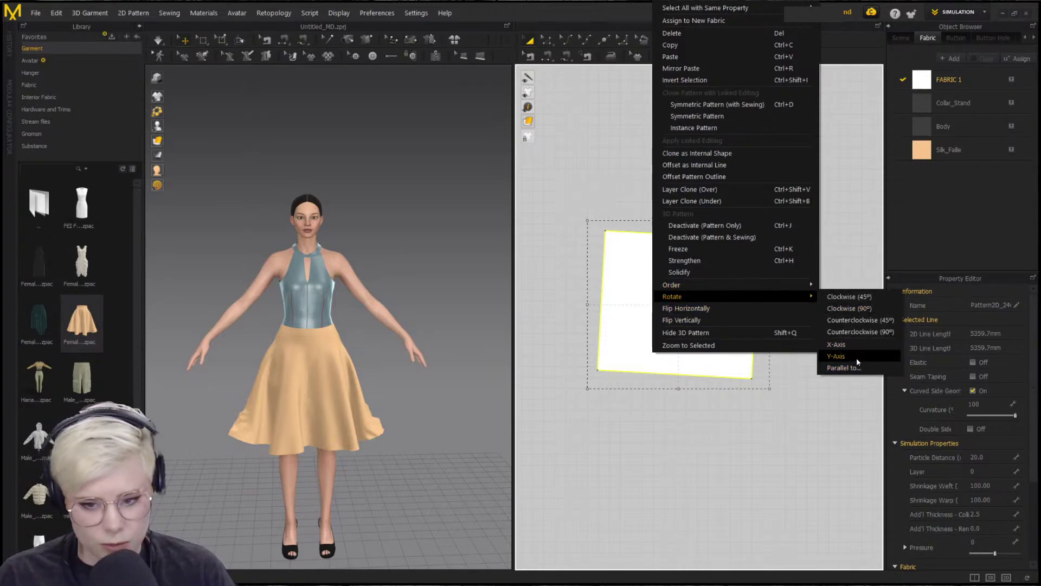
{"action": "left_click", "coordinate": [856, 344]}
{"action": "left_click", "coordinate": [657, 374]}
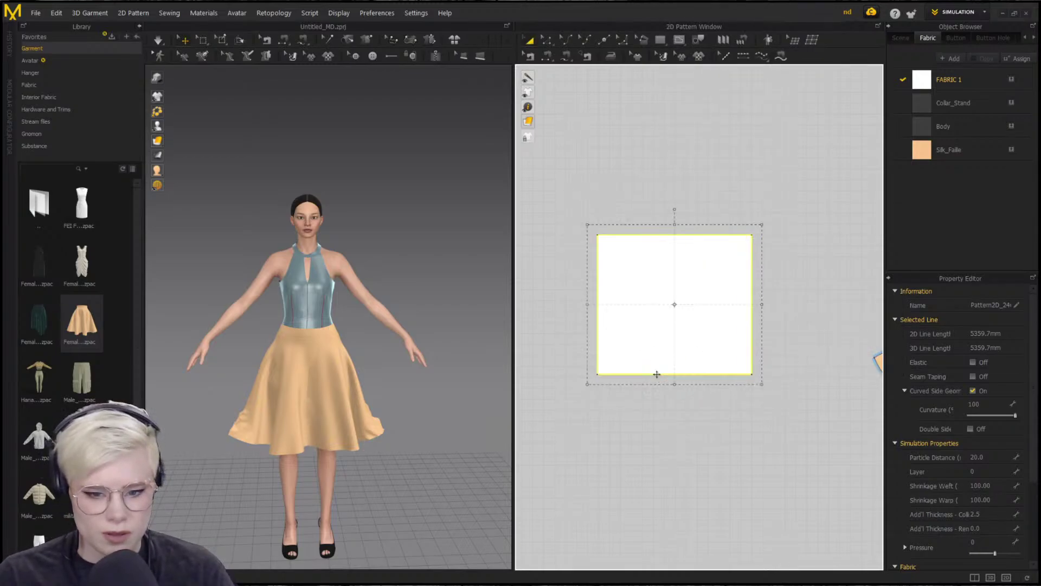
Draw a diagonal internal line about 1539 mm long across the white rectangle from its right edge to its lower edge
{"action": "scroll", "coordinate": [744, 361], "scroll_direction": "down", "scroll_amount": 2}
{"action": "scroll", "coordinate": [727, 365], "scroll_direction": "up", "scroll_amount": 4}
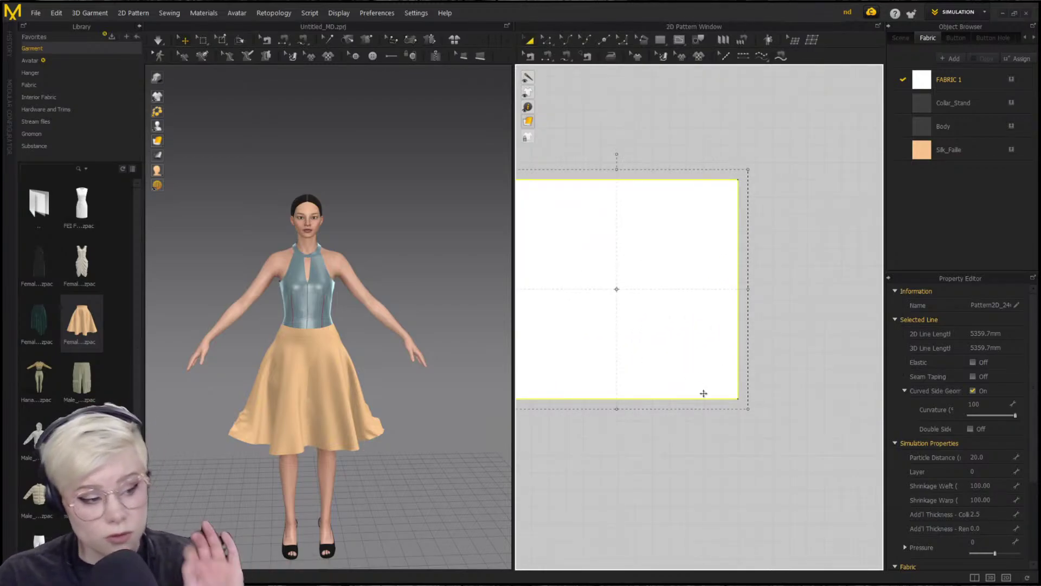
{"action": "right_click_drag", "start_coordinate": [704, 395], "coordinate": [544, 349]}
{"action": "scroll", "coordinate": [859, 325], "scroll_direction": "down", "scroll_amount": 1}
{"action": "middle_click_drag", "start_coordinate": [858, 325], "coordinate": [684, 326]}
{"action": "left_click", "coordinate": [679, 41]}
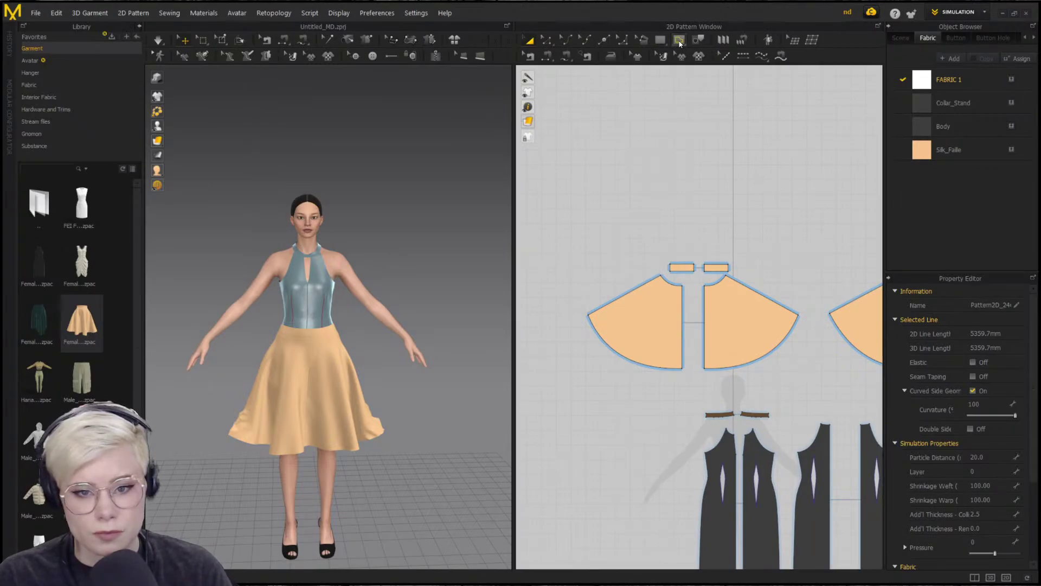
{"action": "scroll", "coordinate": [594, 250], "scroll_direction": "down", "scroll_amount": 1}
{"action": "middle_click_drag", "start_coordinate": [595, 250], "coordinate": [997, 226]}
{"action": "left_click", "coordinate": [857, 171]}
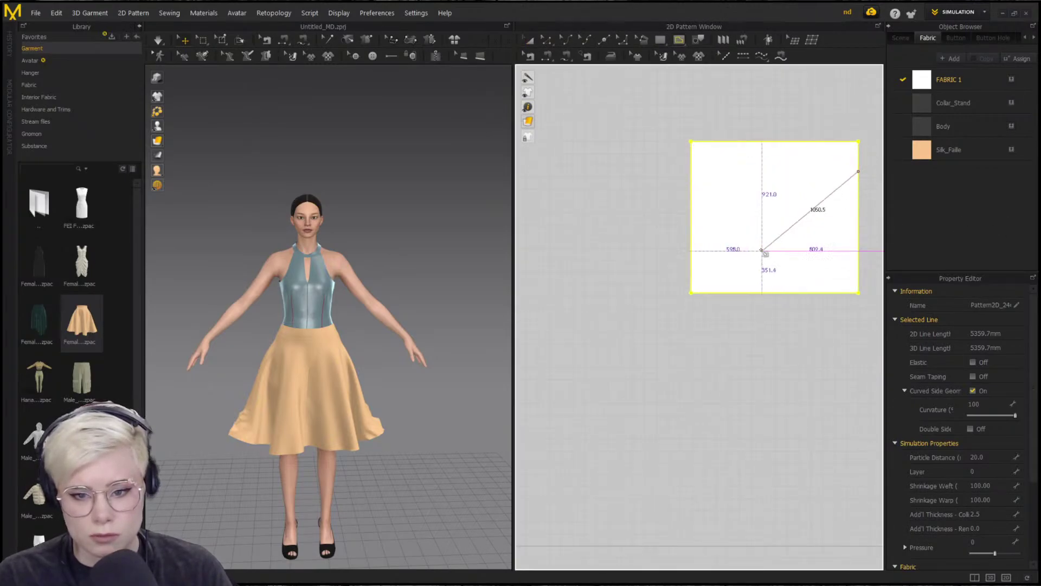
{"action": "scroll", "coordinate": [796, 228], "scroll_direction": "up", "scroll_amount": 2}
{"action": "middle_click_drag", "start_coordinate": [796, 228], "coordinate": [762, 270]}
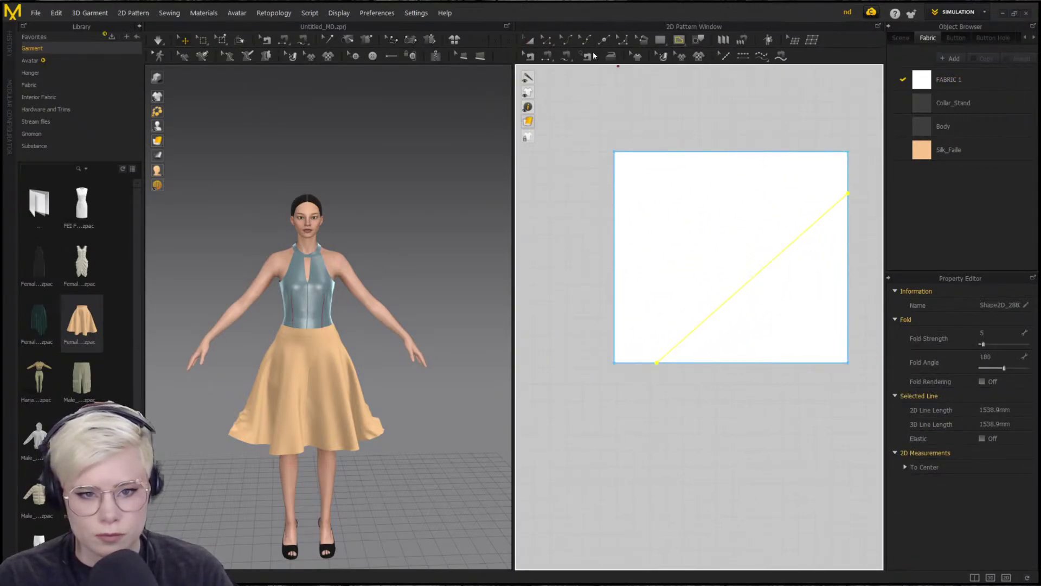
Rotate the rectangle to the X-axis using its diagonal internal line as the reference, and deselect it
{"action": "left_click", "coordinate": [530, 42]}
{"action": "right_click", "coordinate": [720, 226]}
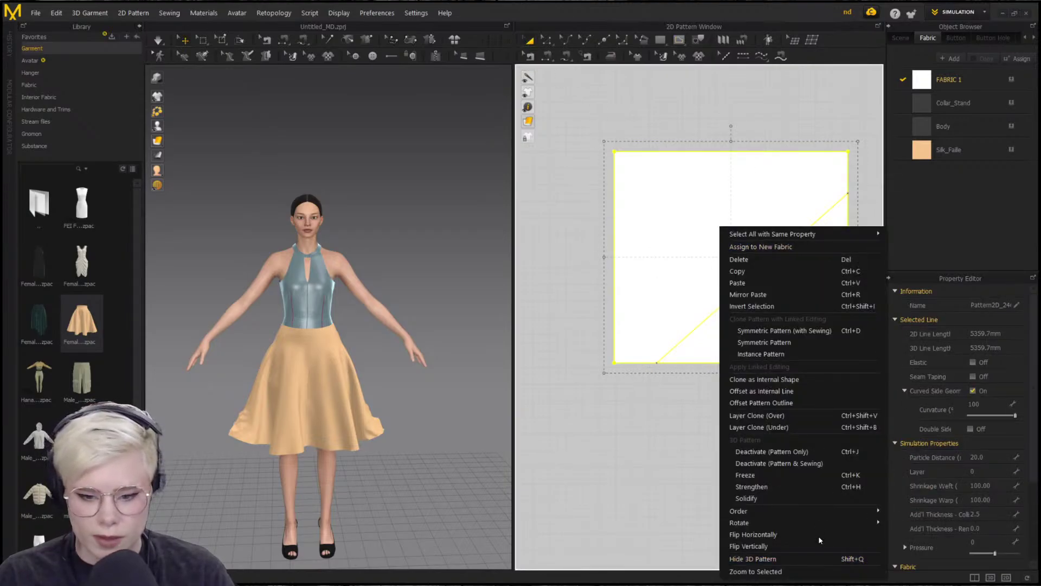
{"action": "mouse_move", "coordinate": [828, 523]}
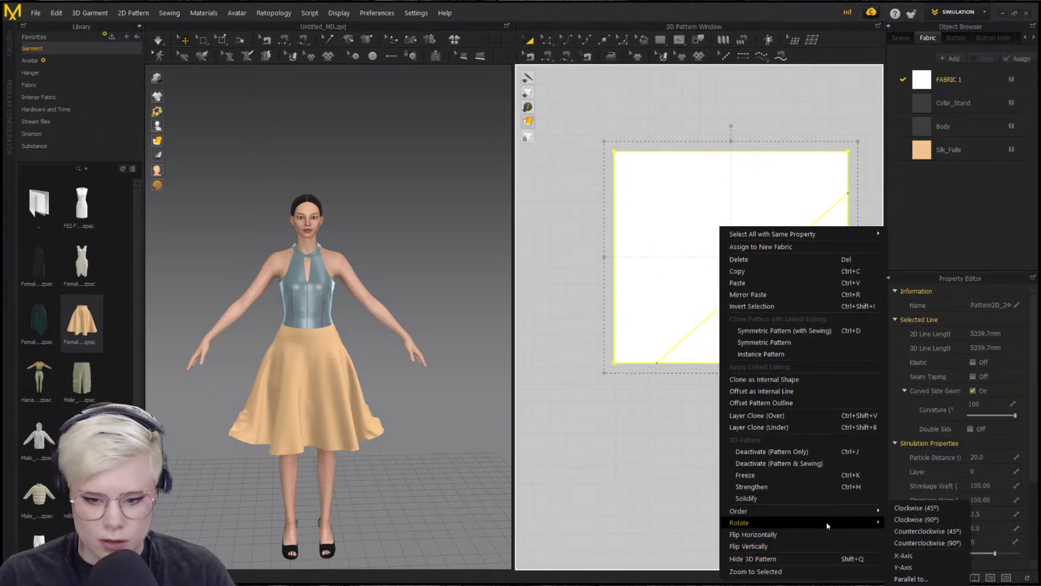
{"action": "left_click", "coordinate": [933, 554]}
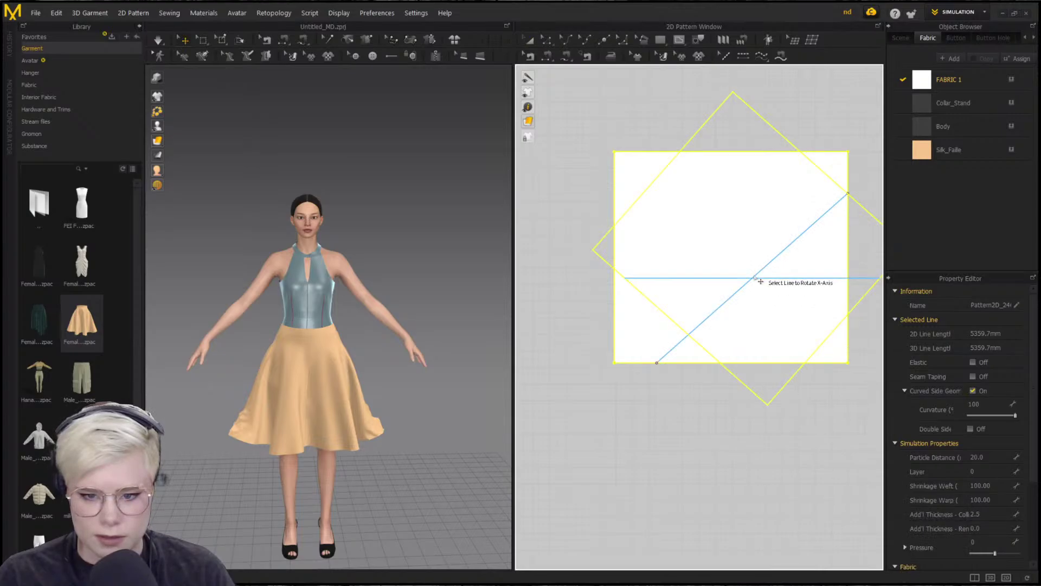
{"action": "scroll", "coordinate": [649, 339], "scroll_direction": "down", "scroll_amount": 3}
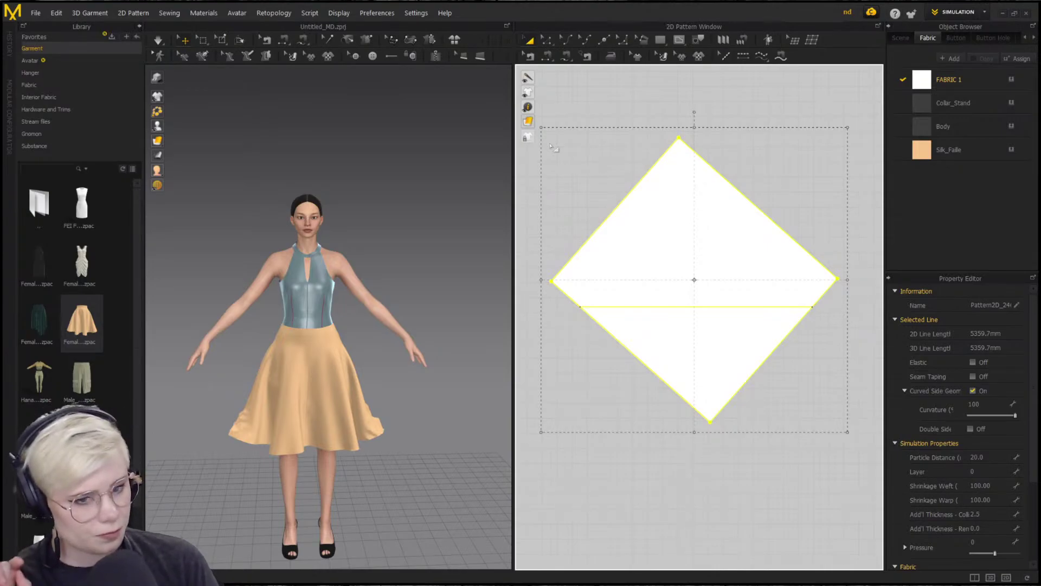
{"action": "left_click", "coordinate": [652, 74]}
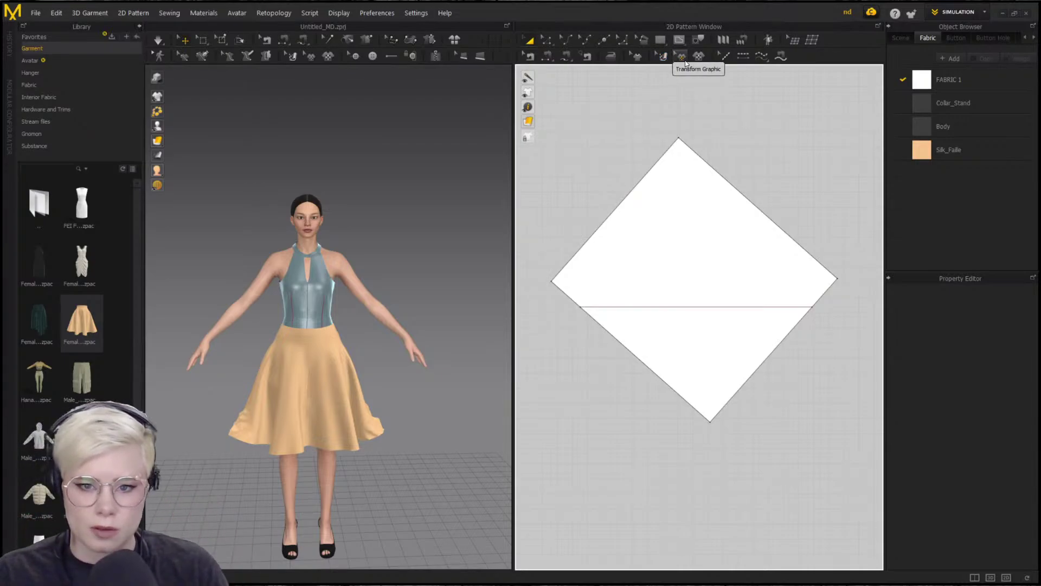
Turn the rotated rectangle's grainline to vertical with the Edit Texture tool
{"action": "left_click", "coordinate": [662, 56]}
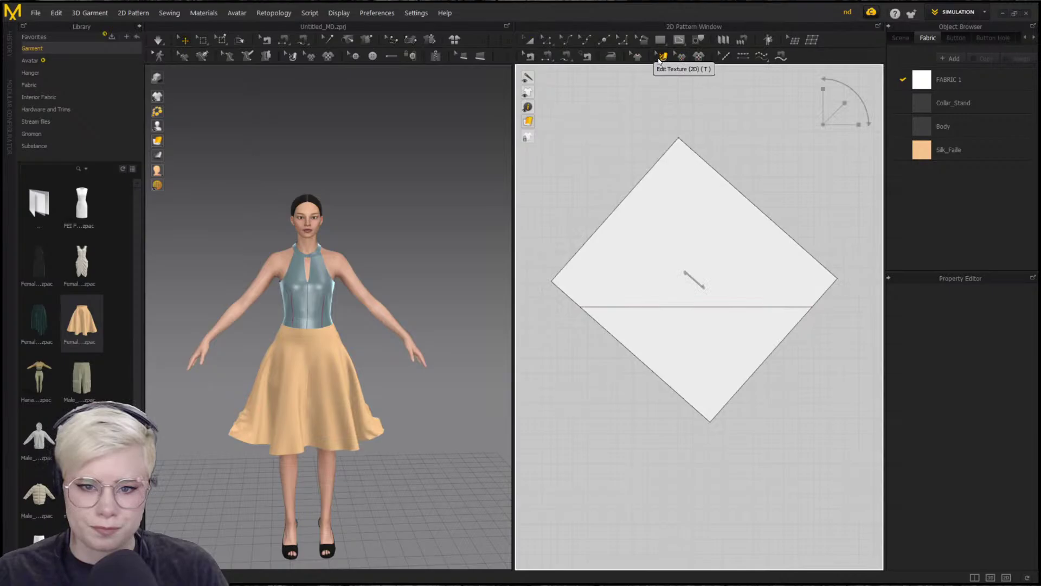
{"action": "left_click", "coordinate": [691, 283]}
{"action": "left_click_drag", "start_coordinate": [691, 283], "coordinate": [694, 276]}
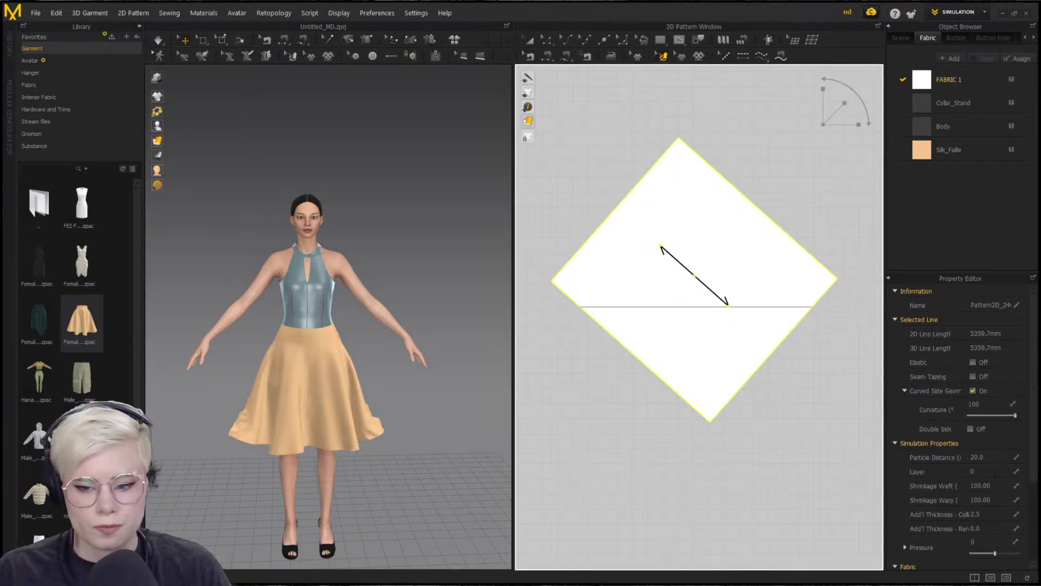
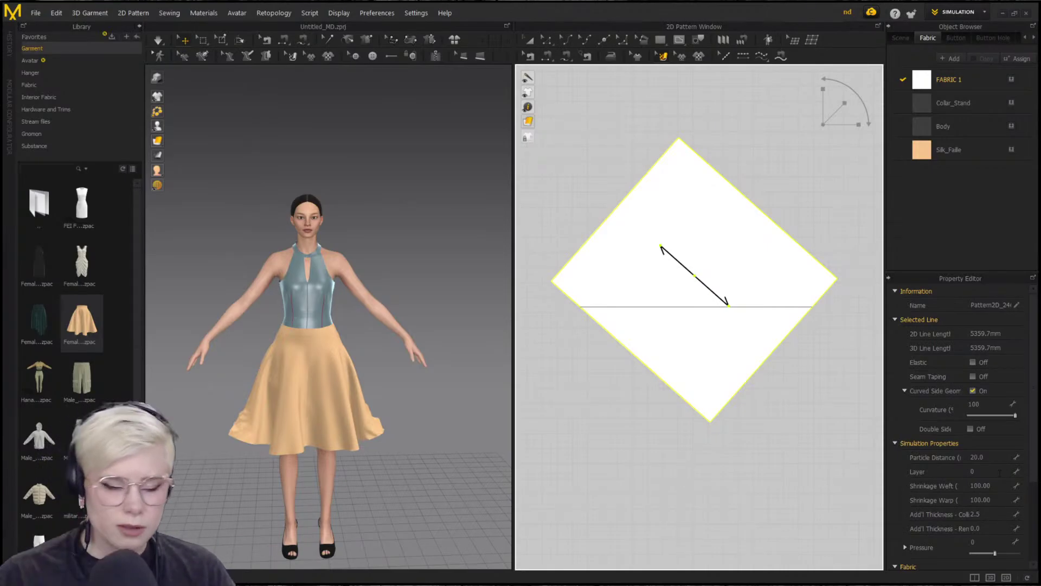
{"action": "left_click", "coordinate": [663, 57]}
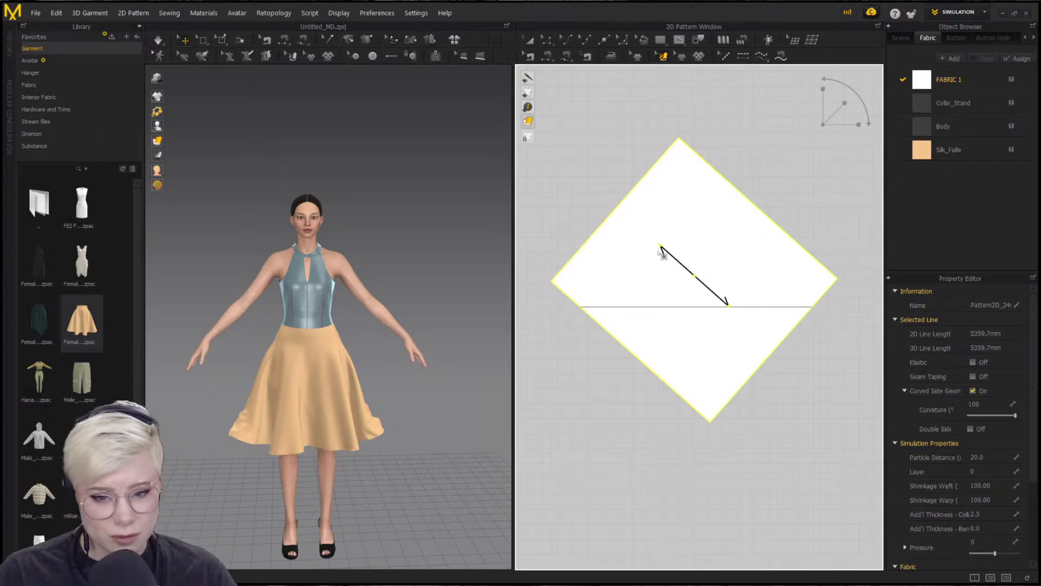
{"action": "left_click_drag", "start_coordinate": [658, 245], "coordinate": [695, 227]}
{"action": "left_click_drag", "start_coordinate": [695, 226], "coordinate": [694, 226]}
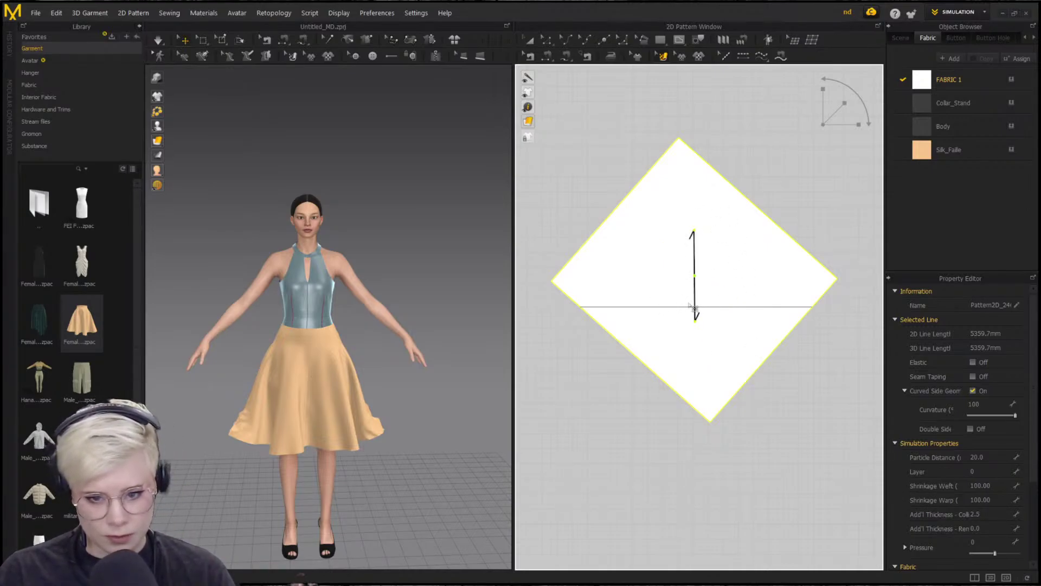
Reposition the grainline inside the rectangle and tilt it slightly off vertical
{"action": "mouse_move", "coordinate": [694, 307]}
{"action": "left_mouse_down"}
{"action": "mouse_move", "coordinate": [792, 317]}
{"action": "mouse_move", "coordinate": [689, 318]}
{"action": "left_mouse_up"}
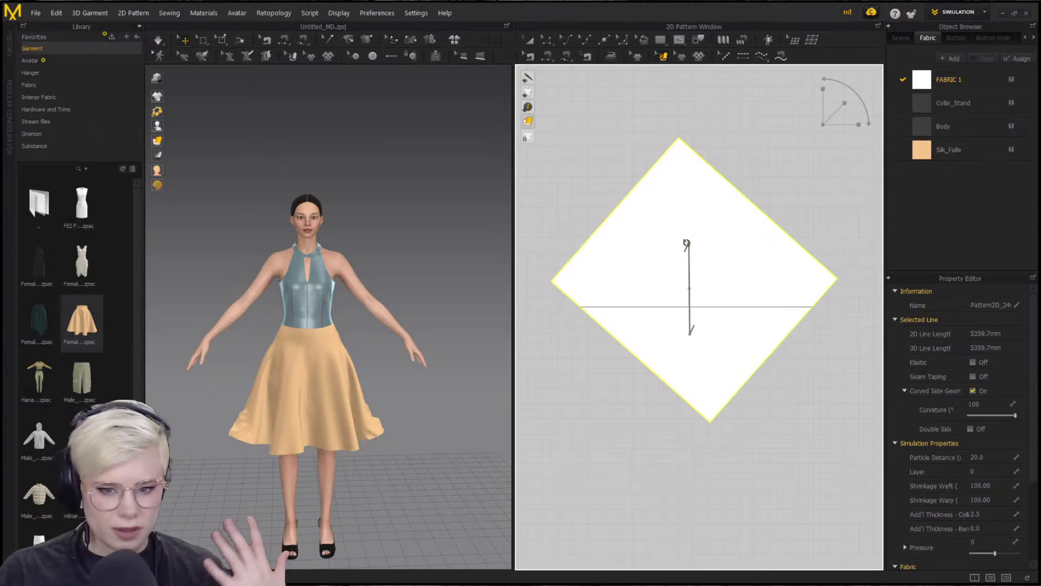
{"action": "mouse_move", "coordinate": [686, 243]}
{"action": "left_mouse_down"}
{"action": "mouse_move", "coordinate": [644, 292]}
{"action": "mouse_move", "coordinate": [669, 190]}
{"action": "mouse_move", "coordinate": [662, 244]}
{"action": "mouse_move", "coordinate": [786, 239]}
{"action": "mouse_move", "coordinate": [688, 243]}
{"action": "mouse_move", "coordinate": [696, 261]}
{"action": "left_mouse_up"}
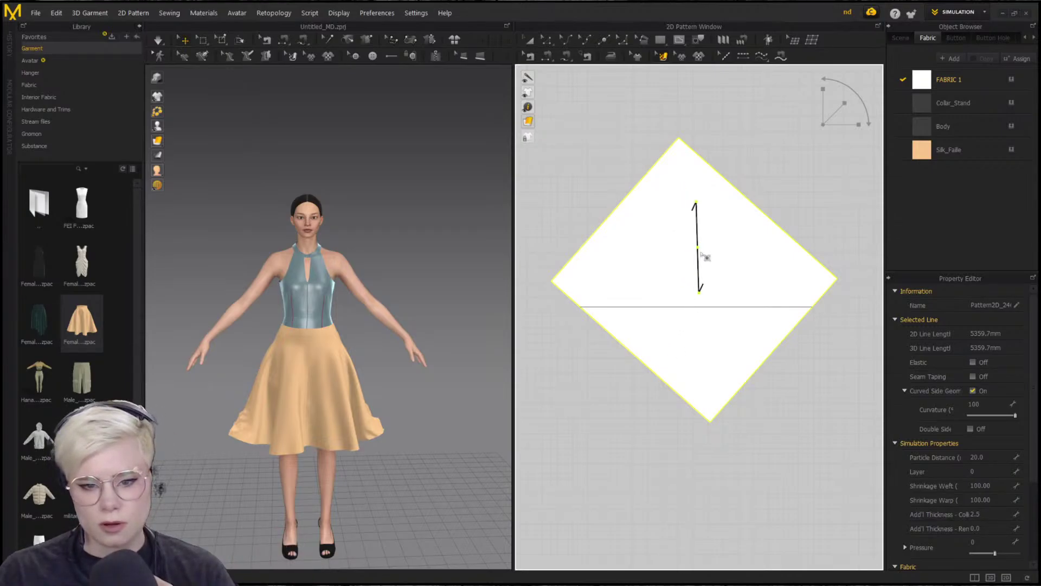
{"action": "left_click_drag", "start_coordinate": [694, 214], "coordinate": [697, 216]}
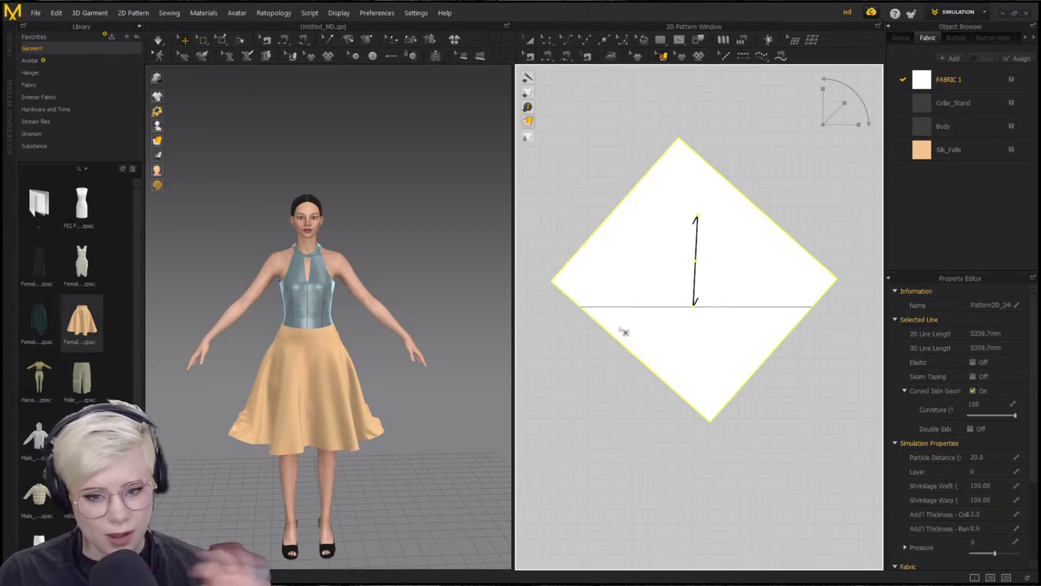
Select the left front skirt panel's grainline and examine its direction against the draped skirt on the avatar
{"action": "scroll", "coordinate": [747, 349], "scroll_direction": "down", "scroll_amount": 5}
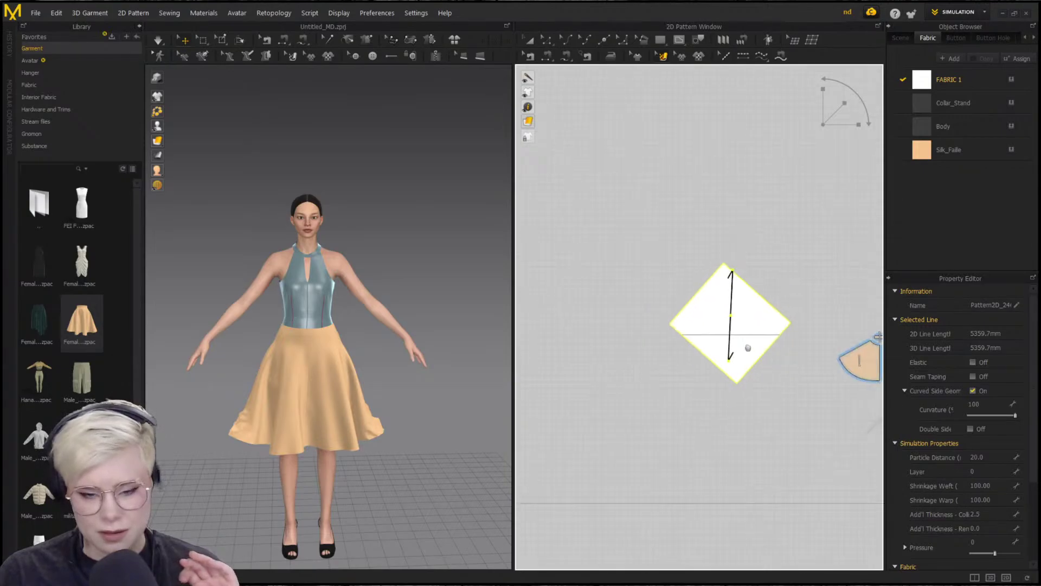
{"action": "scroll", "coordinate": [595, 320], "scroll_direction": "up", "scroll_amount": 3}
{"action": "middle_click_drag", "start_coordinate": [846, 358], "coordinate": [689, 316]}
{"action": "scroll", "coordinate": [689, 317], "scroll_direction": "up", "scroll_amount": 3}
{"action": "left_click", "coordinate": [626, 311]}
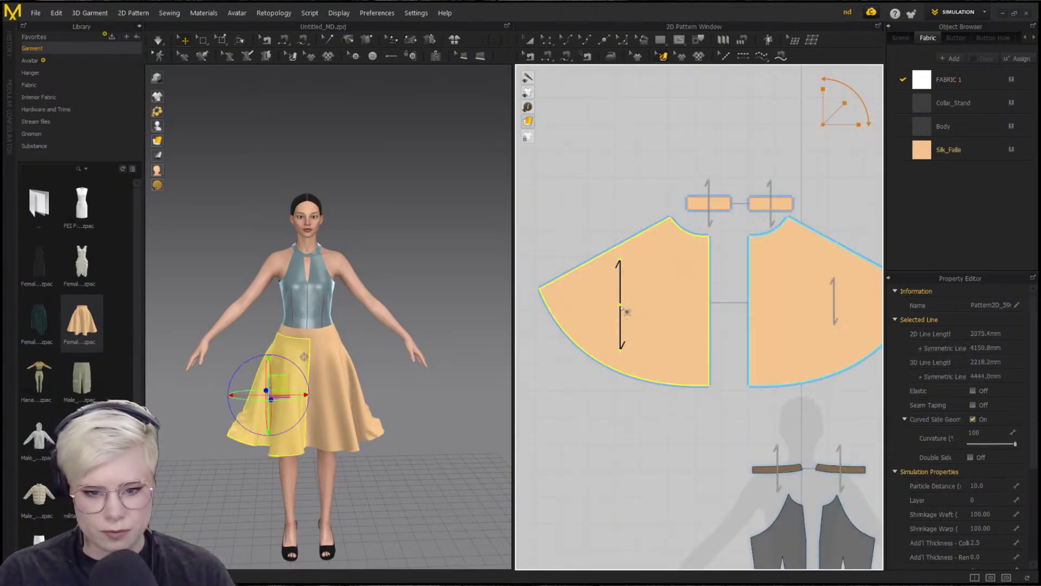
{"action": "scroll", "coordinate": [428, 405], "scroll_direction": "up", "scroll_amount": 1}
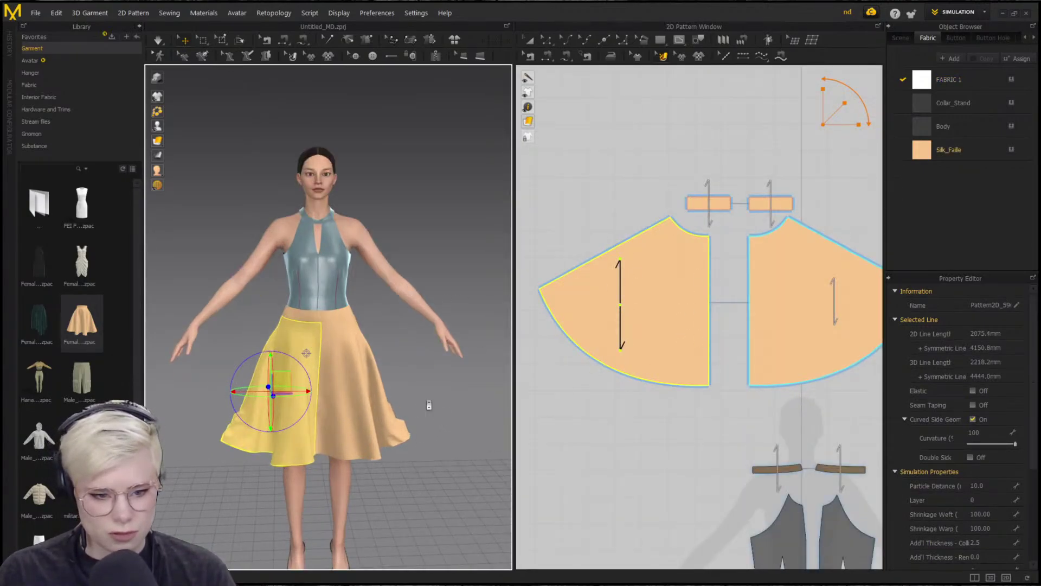
{"action": "middle_click_drag", "start_coordinate": [428, 405], "coordinate": [477, 260]}
Delete the white sample rectangle together with its diagonal internal line
{"action": "scroll", "coordinate": [835, 437], "scroll_direction": "down", "scroll_amount": 6}
{"action": "key", "text": "x"}
{"action": "scroll", "coordinate": [633, 329], "scroll_direction": "down", "scroll_amount": 1}
{"action": "middle_click_drag", "start_coordinate": [632, 329], "coordinate": [685, 362]}
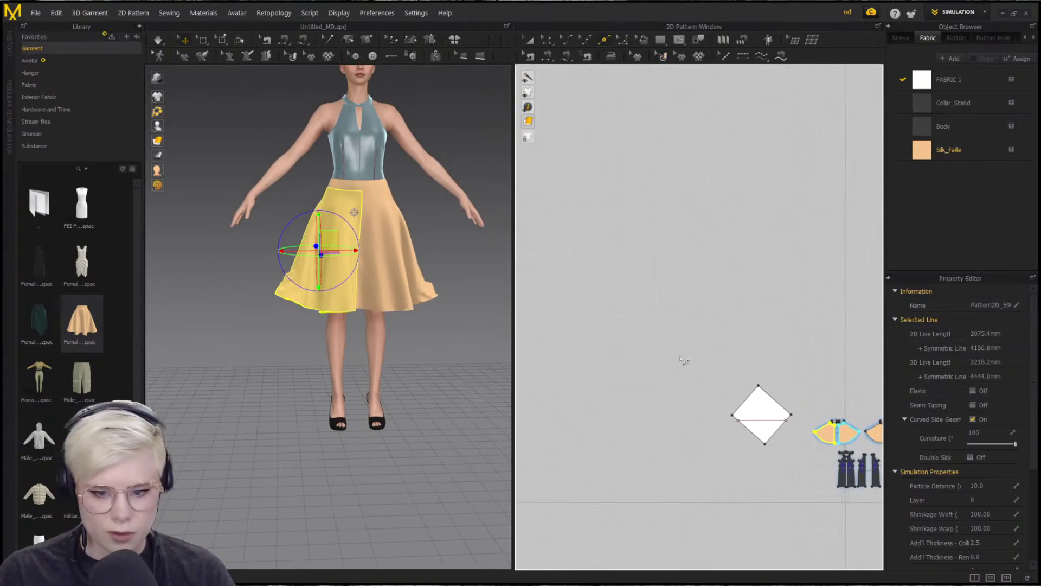
{"action": "scroll", "coordinate": [723, 457], "scroll_direction": "up", "scroll_amount": 3}
{"action": "middle_click_drag", "start_coordinate": [723, 457], "coordinate": [589, 382]}
{"action": "scroll", "coordinate": [589, 382], "scroll_direction": "down", "scroll_amount": 1}
{"action": "key", "text": "a"}
{"action": "left_click", "coordinate": [649, 330]}
{"action": "left_click", "coordinate": [649, 324]}
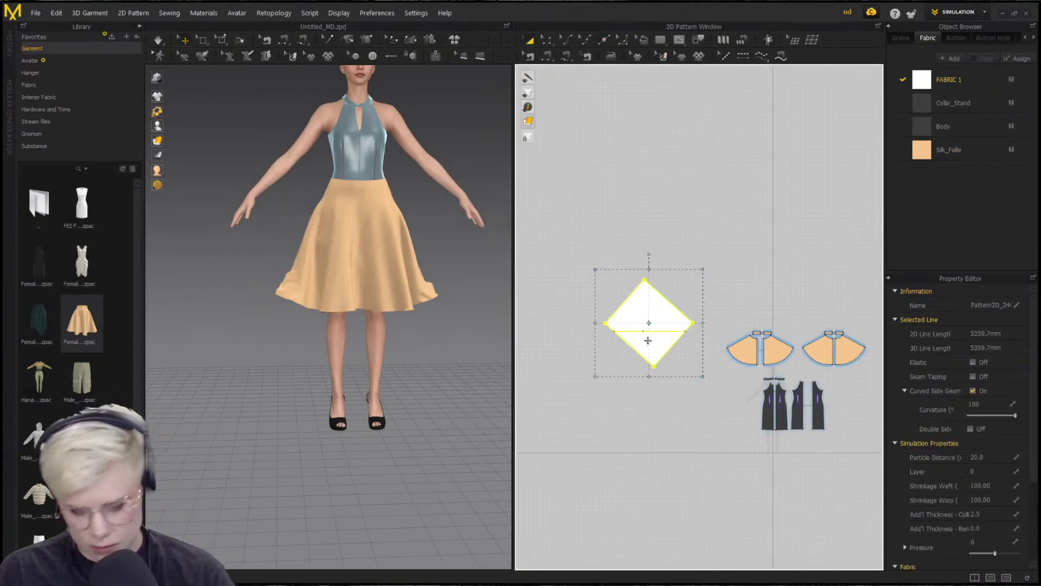
{"action": "key", "text": "Delete"}
Tilt the left front skirt panel's grainline off vertical with the Edit Texture tool
{"action": "scroll", "coordinate": [669, 352], "scroll_direction": "up", "scroll_amount": 4}
{"action": "scroll", "coordinate": [669, 351], "scroll_direction": "down", "scroll_amount": 1}
{"action": "scroll", "coordinate": [668, 351], "scroll_direction": "up", "scroll_amount": 3}
{"action": "middle_click_drag", "start_coordinate": [669, 351], "coordinate": [725, 393]}
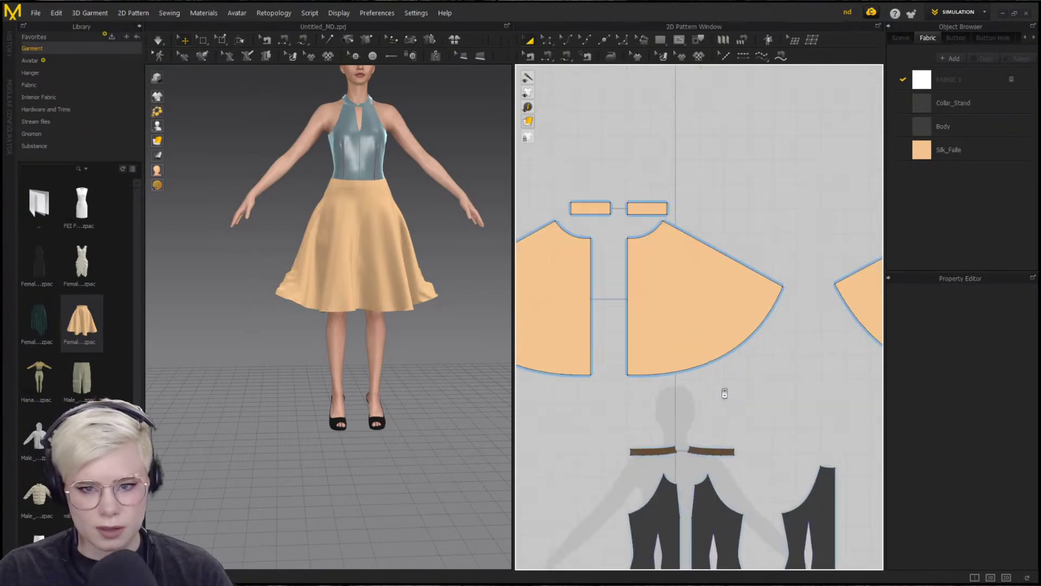
{"action": "left_click", "coordinate": [662, 56]}
{"action": "scroll", "coordinate": [650, 333], "scroll_direction": "up", "scroll_amount": 3}
{"action": "middle_click_drag", "start_coordinate": [504, 374], "coordinate": [753, 368]}
{"action": "scroll", "coordinate": [658, 331], "scroll_direction": "down", "scroll_amount": 2}
{"action": "scroll", "coordinate": [752, 369], "scroll_direction": "down", "scroll_amount": 1}
{"action": "left_click", "coordinate": [640, 328]}
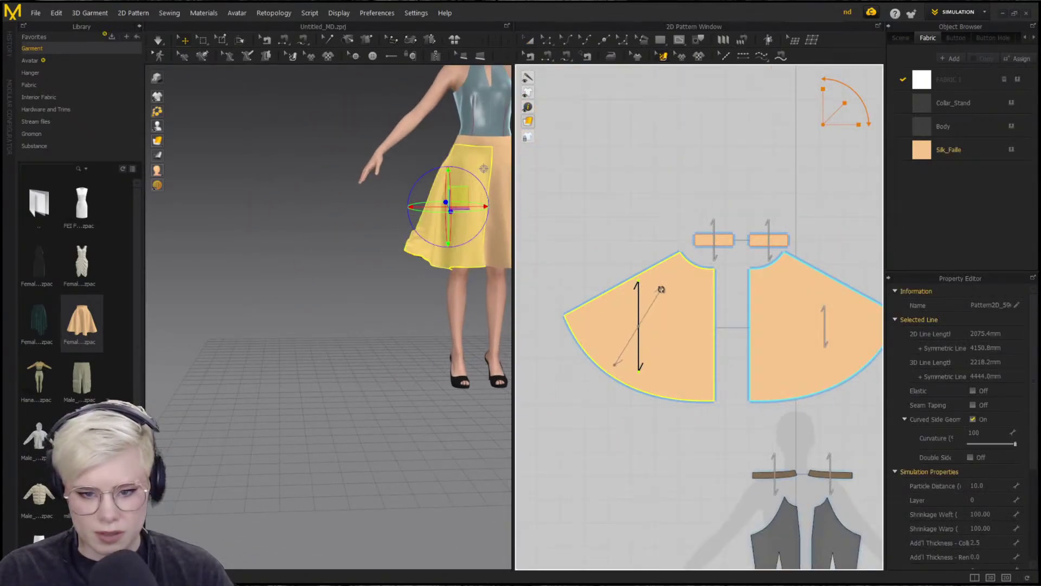
{"action": "left_click_drag", "start_coordinate": [661, 289], "coordinate": [660, 305]}
Move the left front skirt panel's tilted grainline towards the panel's middle and set it to a steep diagonal
{"action": "middle_click_drag", "start_coordinate": [431, 299], "coordinate": [203, 362]}
{"action": "left_click_drag", "start_coordinate": [639, 327], "coordinate": [664, 324]}
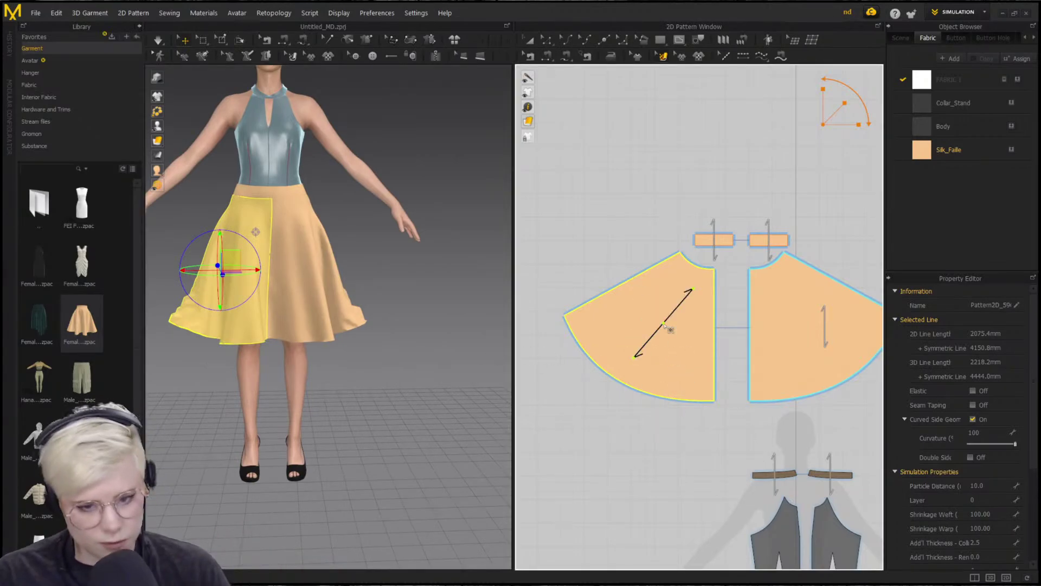
{"action": "left_click_drag", "start_coordinate": [673, 312], "coordinate": [654, 323]}
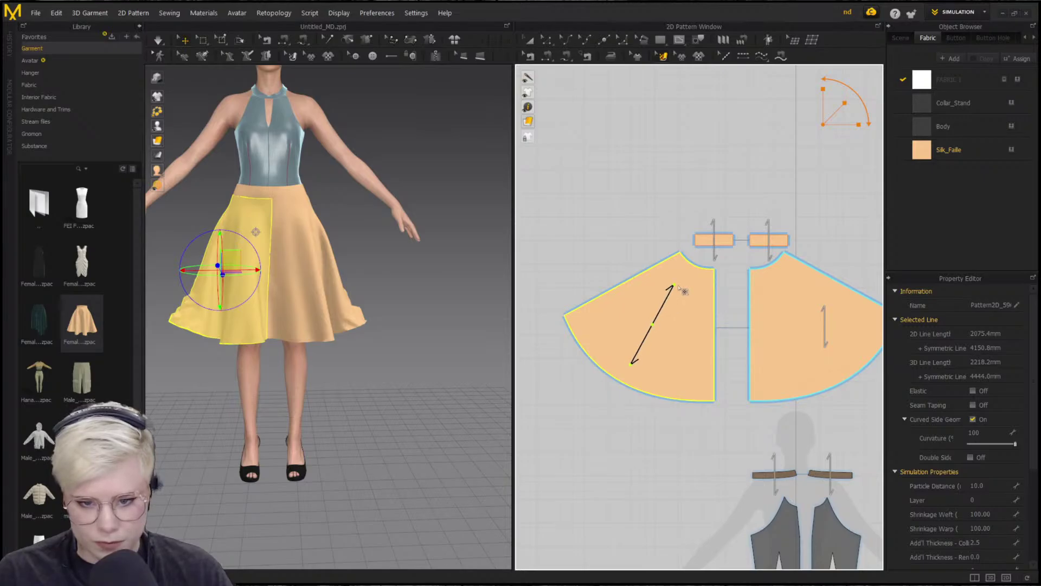
{"action": "left_click_drag", "start_coordinate": [675, 285], "coordinate": [681, 285]}
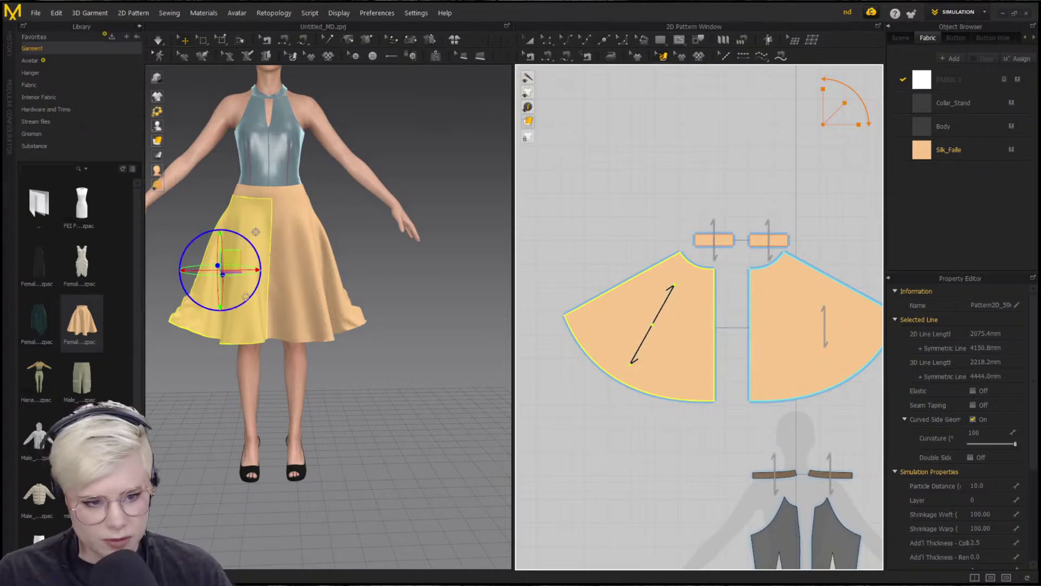
Simulate the garment and pull the left front skirt panel's hem downwards to test its stretch
{"action": "scroll", "coordinate": [288, 343], "scroll_direction": "up", "scroll_amount": 2}
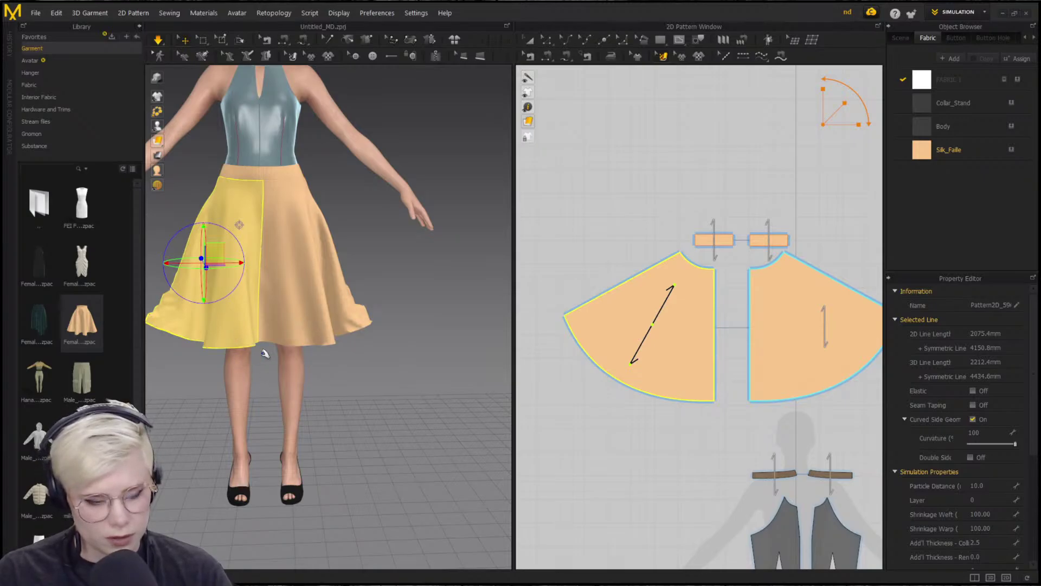
{"action": "key", "text": "2"}
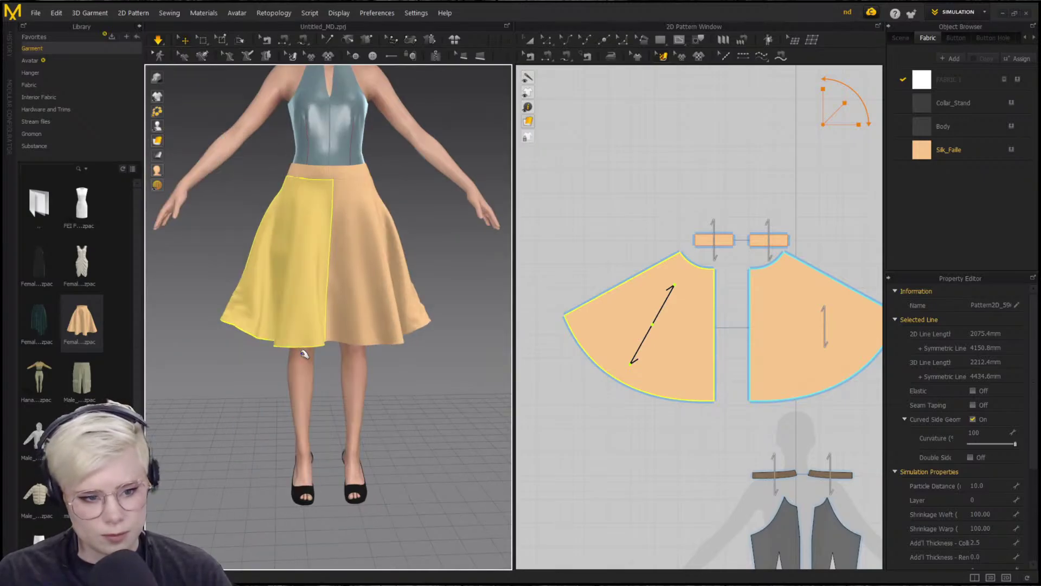
{"action": "left_click_drag", "start_coordinate": [310, 341], "coordinate": [307, 390]}
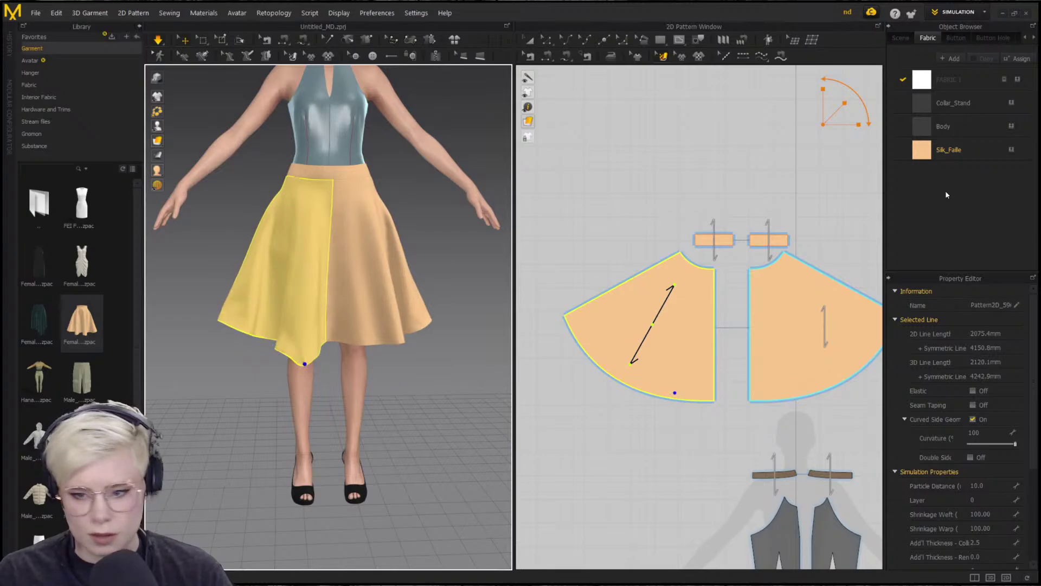
Assign FABRIC 1 to the front skirt panels and inspect their drape on the avatar
{"action": "left_click_drag", "start_coordinate": [929, 81], "coordinate": [640, 336]}
{"action": "left_click_drag", "start_coordinate": [779, 324], "coordinate": [780, 324]}
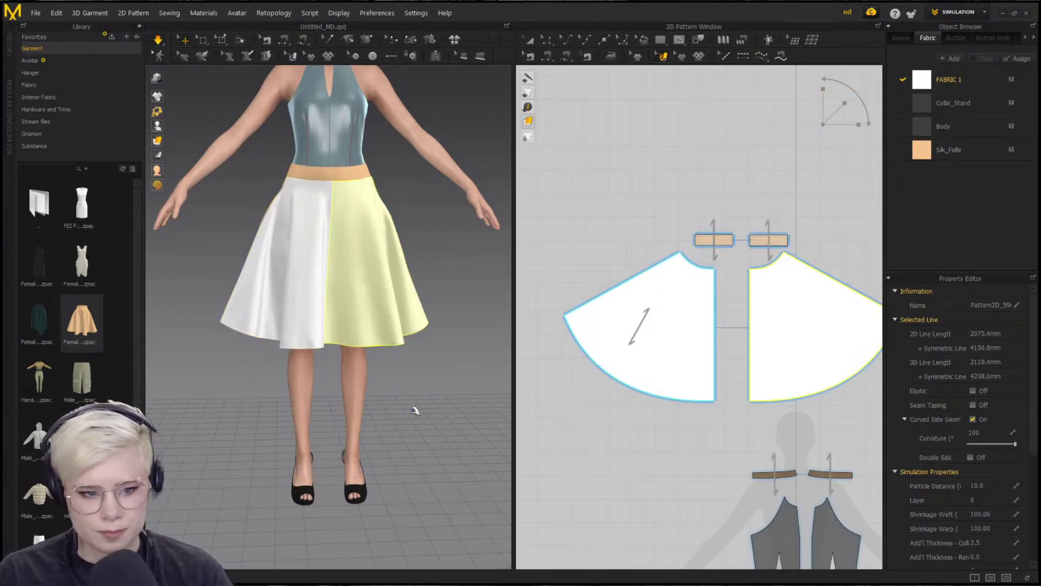
{"action": "scroll", "coordinate": [316, 410], "scroll_direction": "up", "scroll_amount": 3}
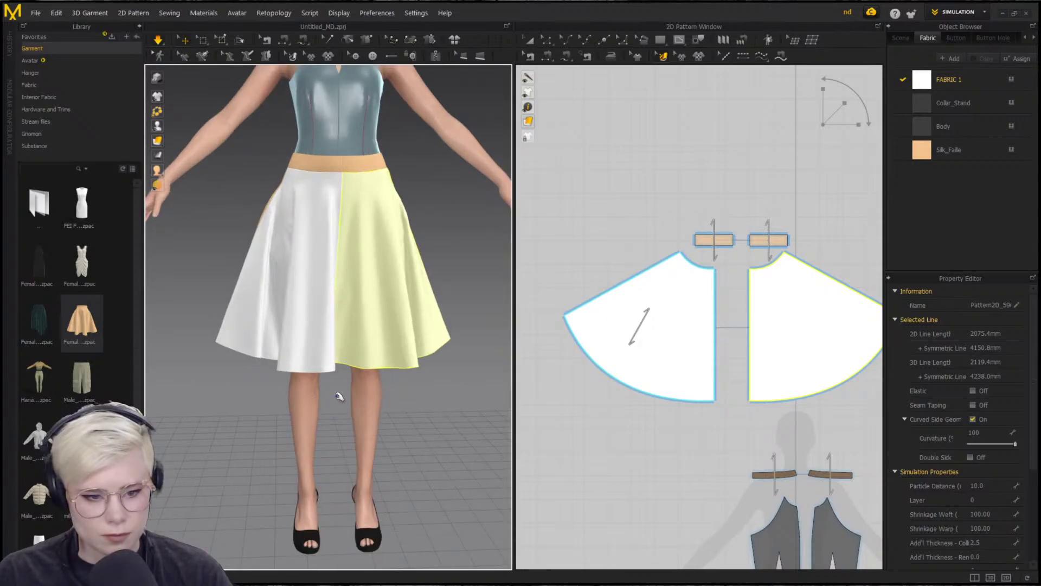
{"action": "scroll", "coordinate": [336, 396], "scroll_direction": "up", "scroll_amount": 1}
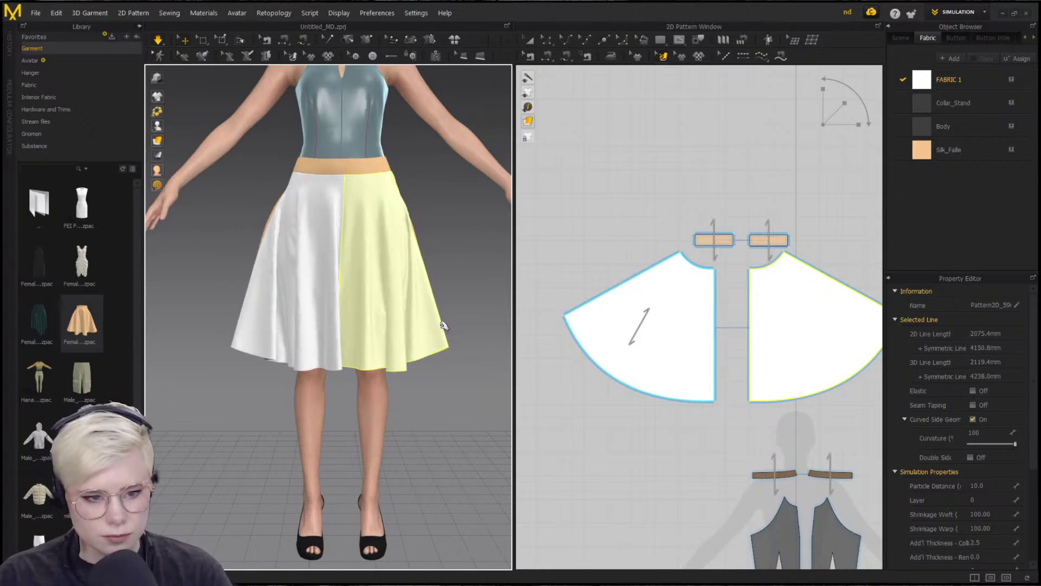
{"action": "right_click_drag", "start_coordinate": [443, 326], "coordinate": [452, 384]}
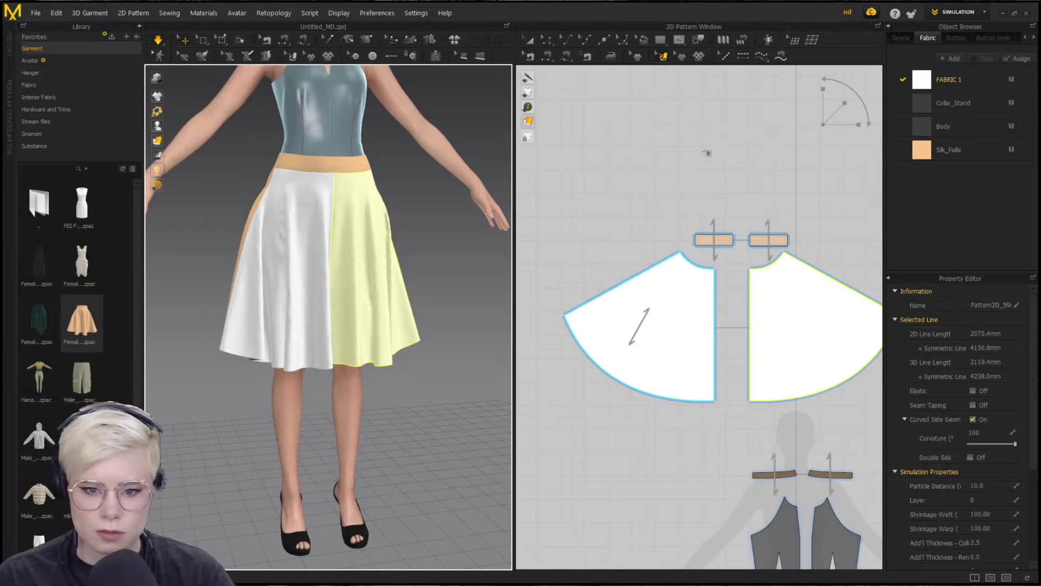
Draw two crossing diagonal internal lines, about 527 mm and 321 mm long, inside the left front skirt panel
{"action": "left_click", "coordinate": [679, 39]}
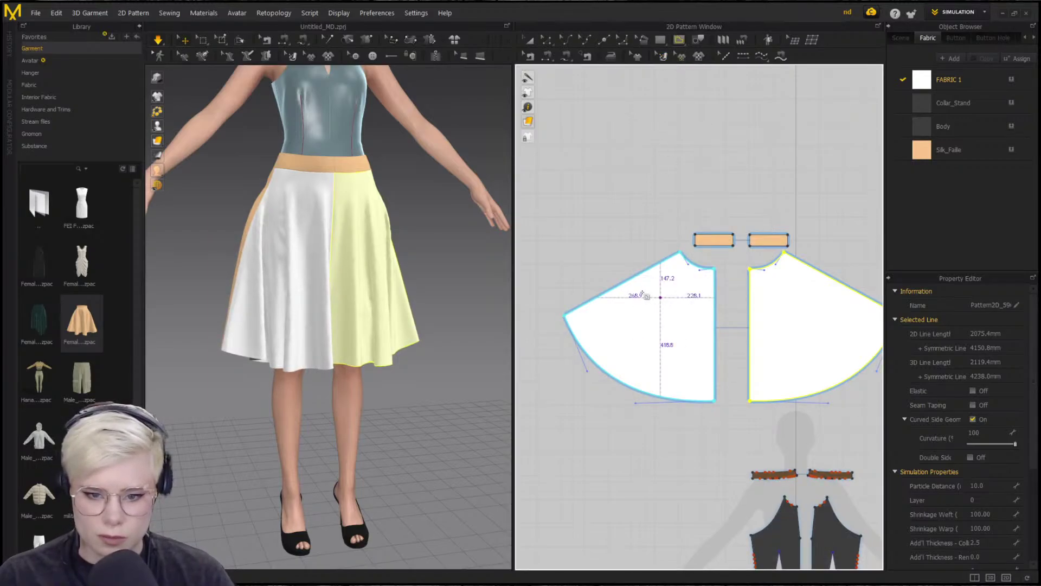
{"action": "left_click", "coordinate": [639, 290]}
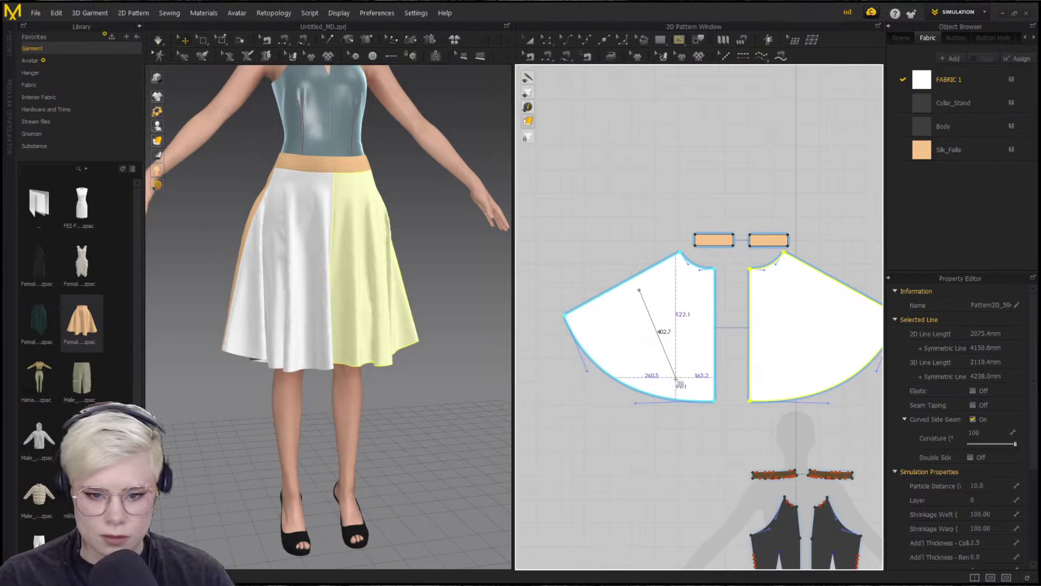
{"action": "left_click", "coordinate": [706, 394]}
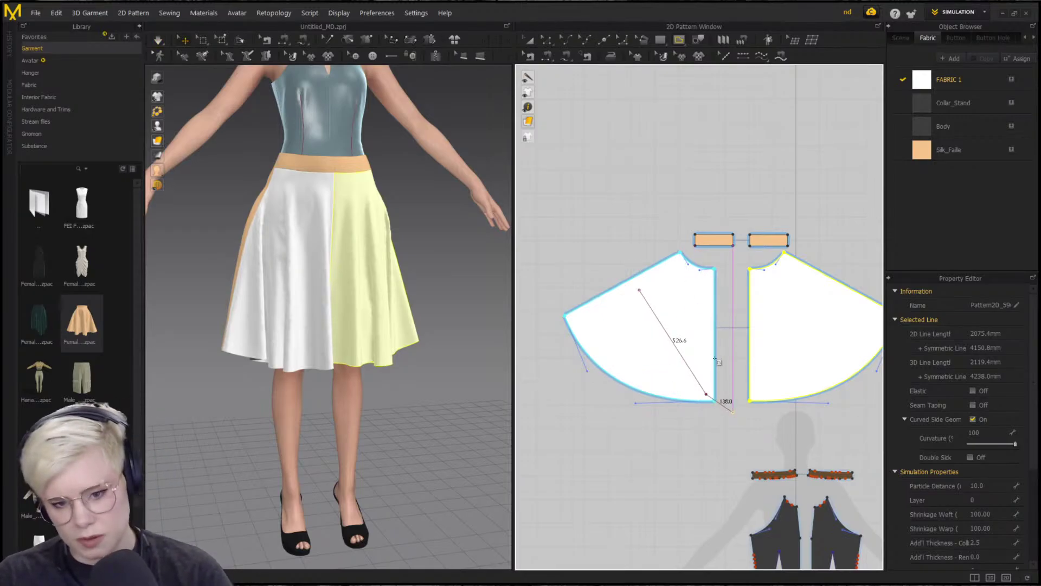
{"action": "key", "text": "Return"}
{"action": "left_click", "coordinate": [633, 354]}
{"action": "key", "text": "Return"}
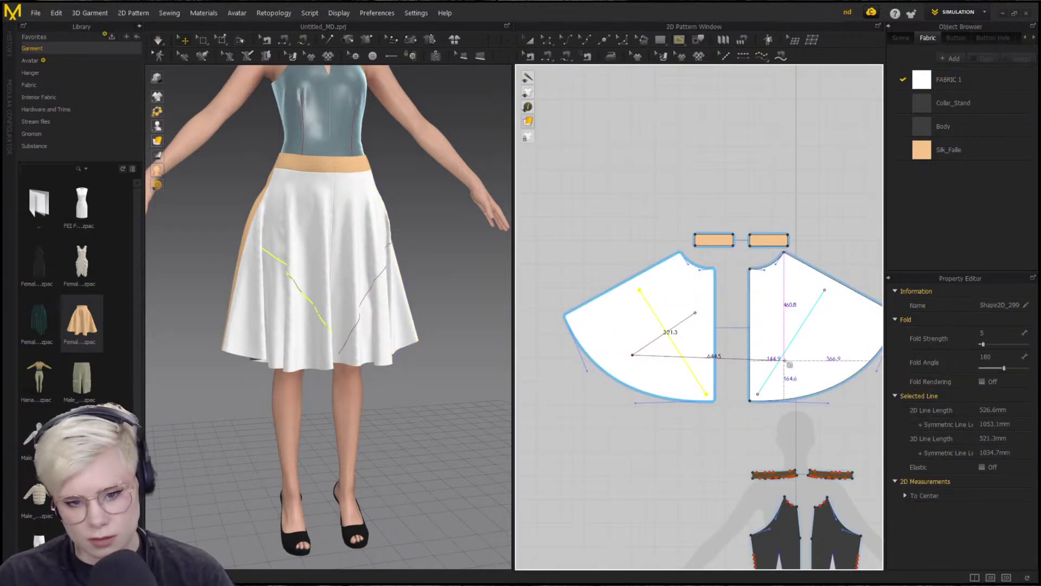
{"action": "right_click_drag", "start_coordinate": [354, 335], "coordinate": [323, 308]}
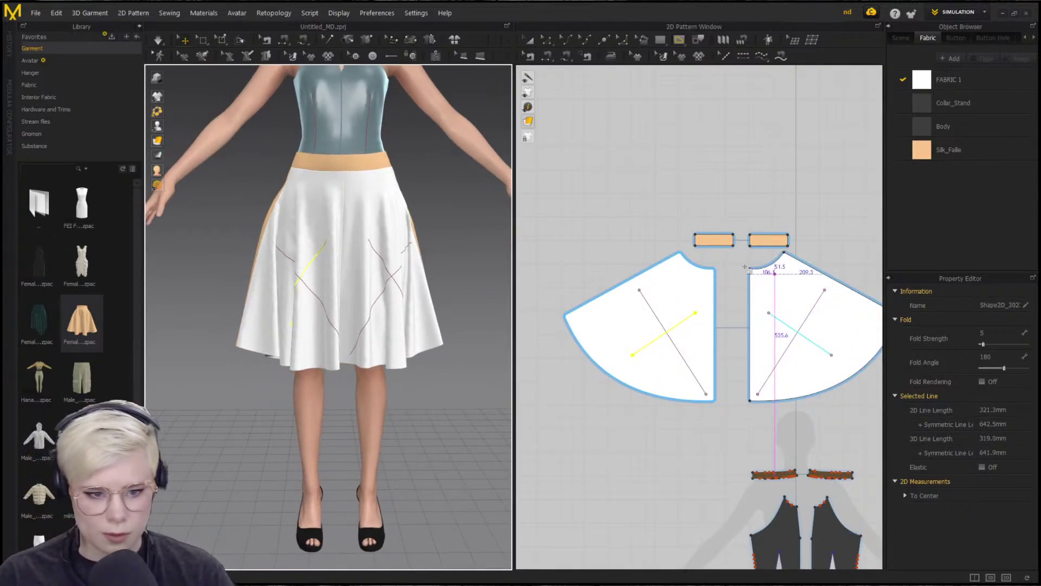
Simulate the skirt, pull the left front panel's hem and examine how the fabric drapes around the crossed lines
{"action": "key", "text": "space"}
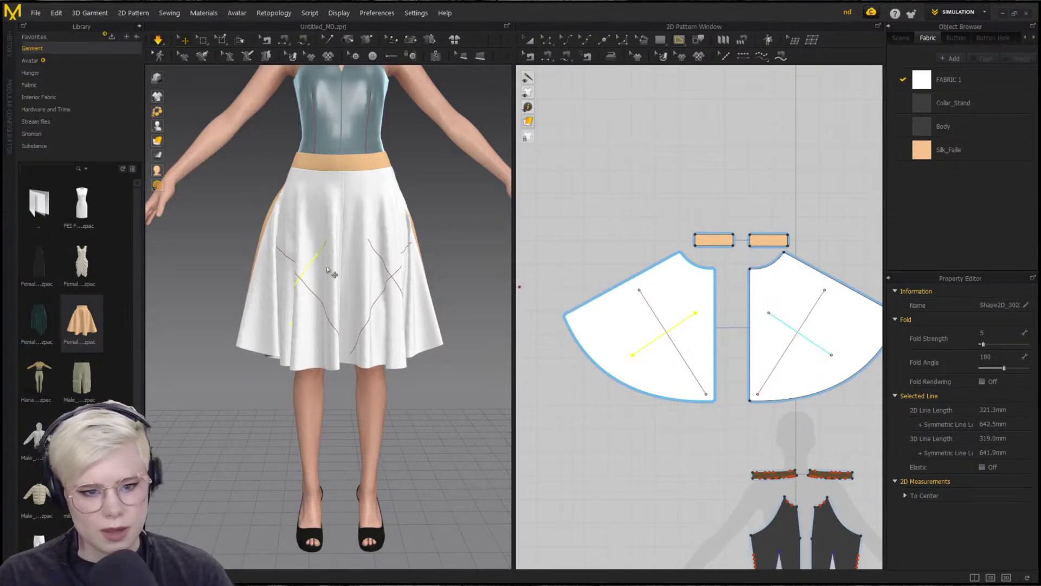
{"action": "left_click", "coordinate": [312, 360]}
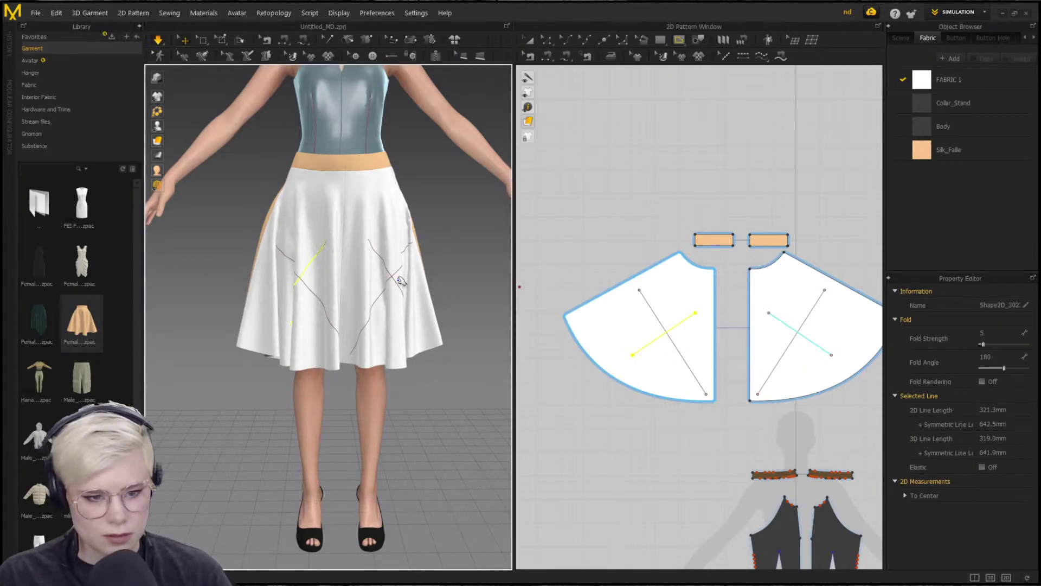
{"action": "left_click_drag", "start_coordinate": [311, 349], "coordinate": [326, 384]}
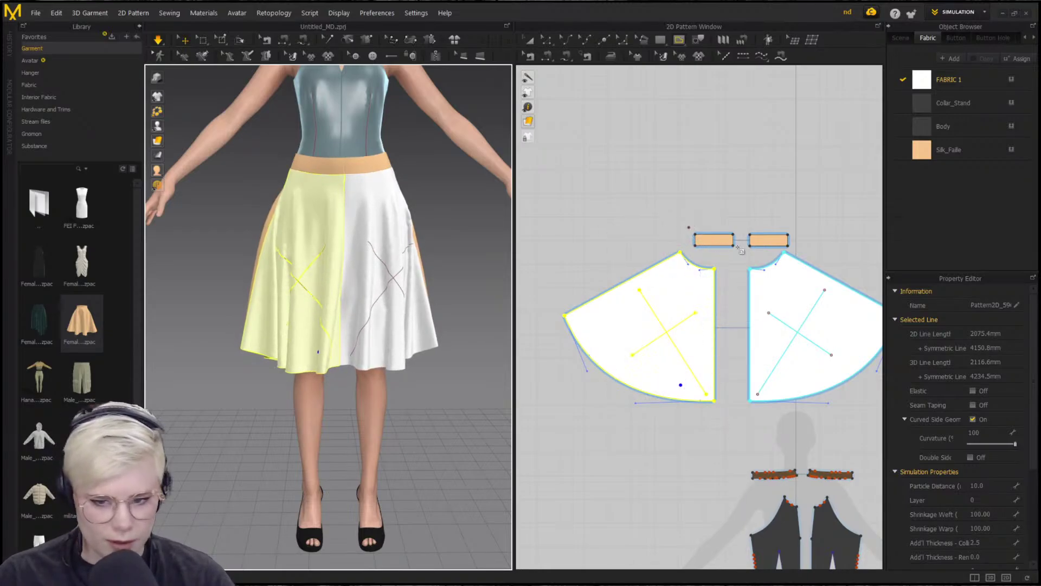
{"action": "left_click", "coordinate": [624, 211]}
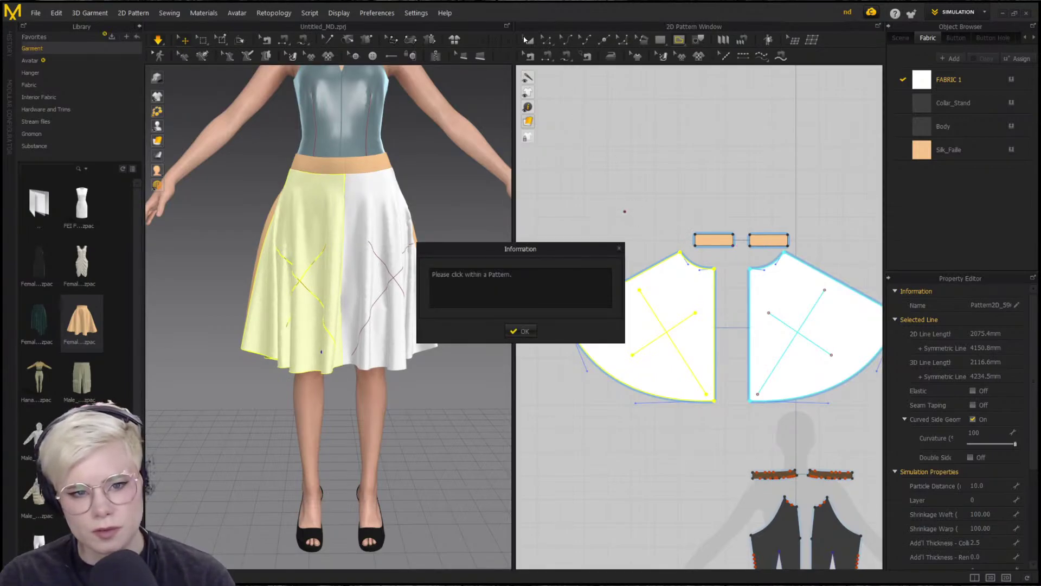
{"action": "left_click", "coordinate": [521, 331]}
{"action": "left_click", "coordinate": [528, 40]}
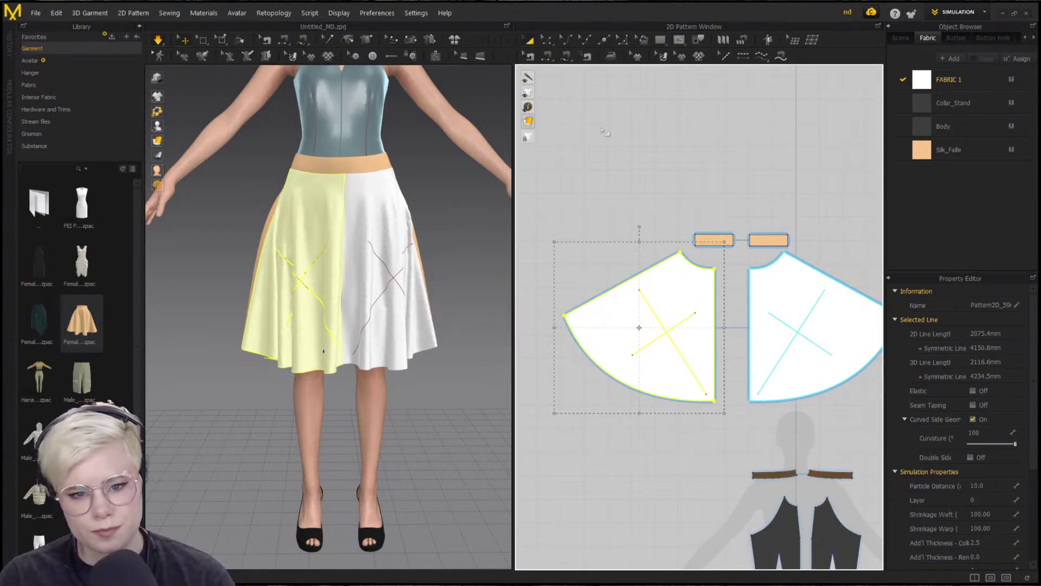
{"action": "left_click", "coordinate": [609, 141]}
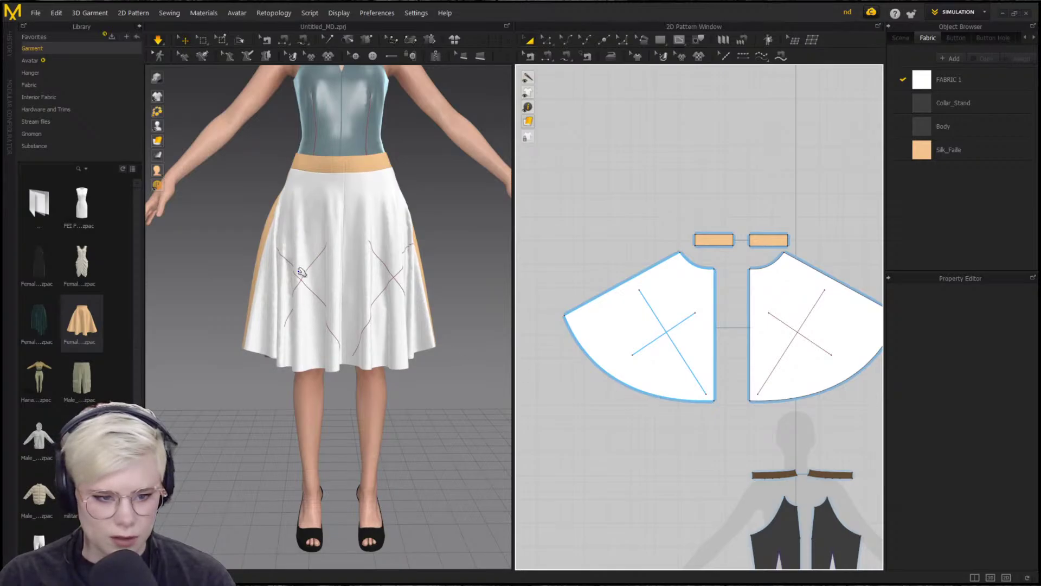
{"action": "scroll", "coordinate": [293, 293], "scroll_direction": "up", "scroll_amount": 2}
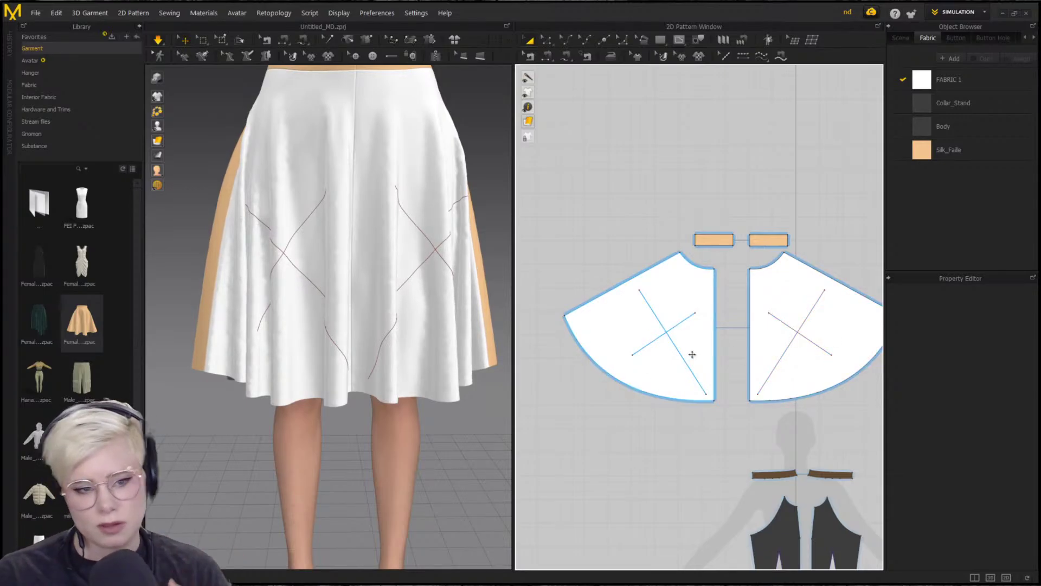
Select the right front skirt panel's vertical grainline with the Edit Texture tool and compare it with the crossed internal lines
{"action": "left_click", "coordinate": [877, 312]}
{"action": "scroll", "coordinate": [708, 412], "scroll_direction": "down", "scroll_amount": 5}
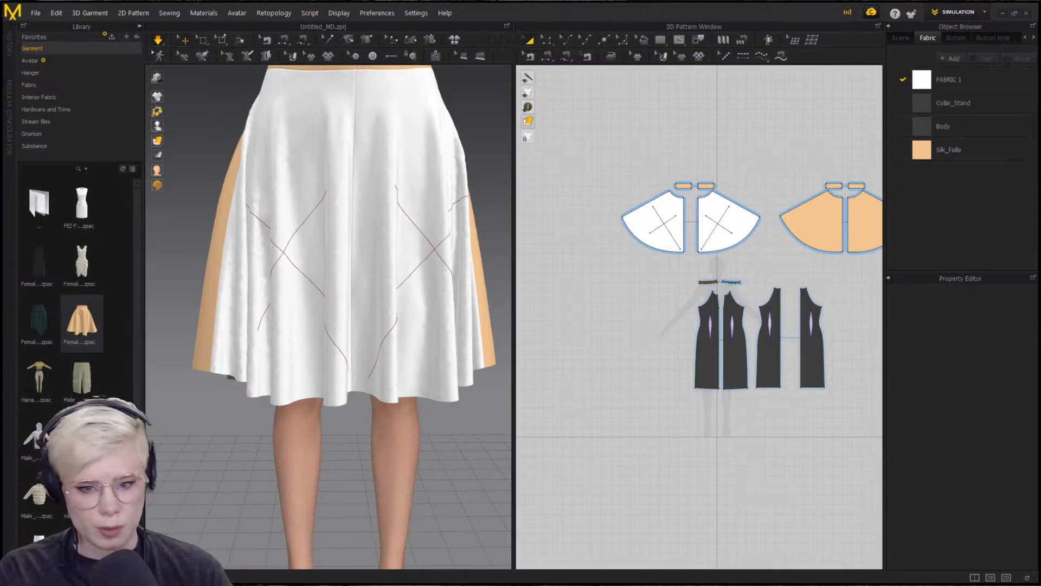
{"action": "left_click", "coordinate": [664, 56]}
{"action": "scroll", "coordinate": [719, 211], "scroll_direction": "up", "scroll_amount": 5}
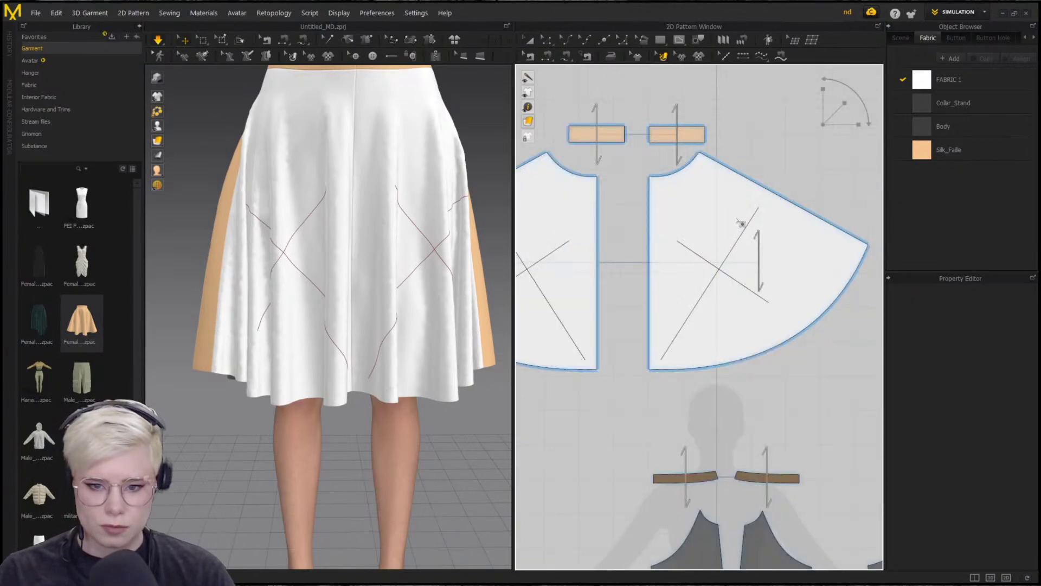
{"action": "left_click", "coordinate": [759, 251]}
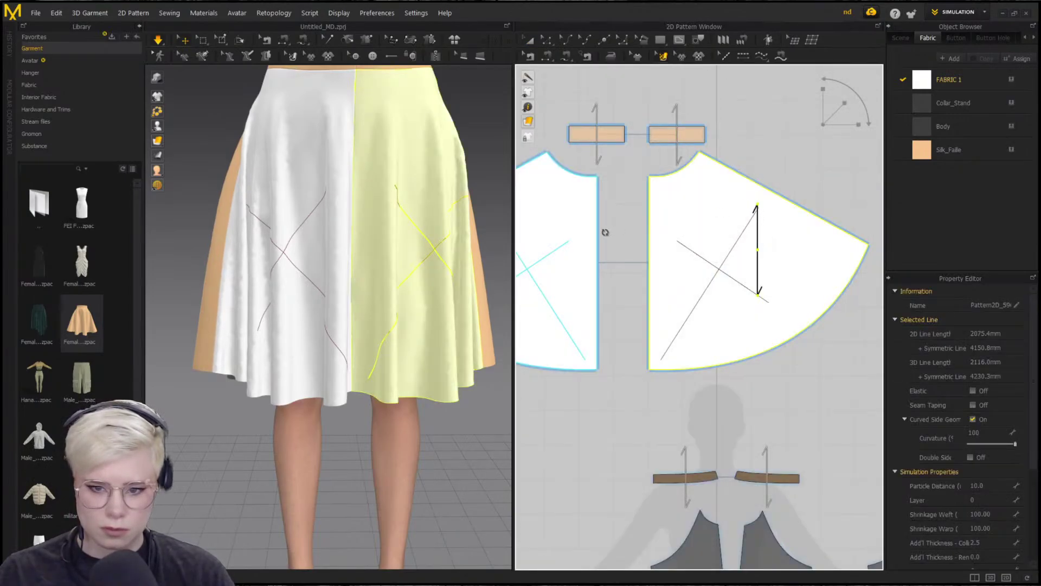
Tilt the left front skirt panel's grainline to a flatter diagonal, inspect the draped skirt and clear the selection
{"action": "middle_click_drag", "start_coordinate": [540, 253], "coordinate": [664, 235]}
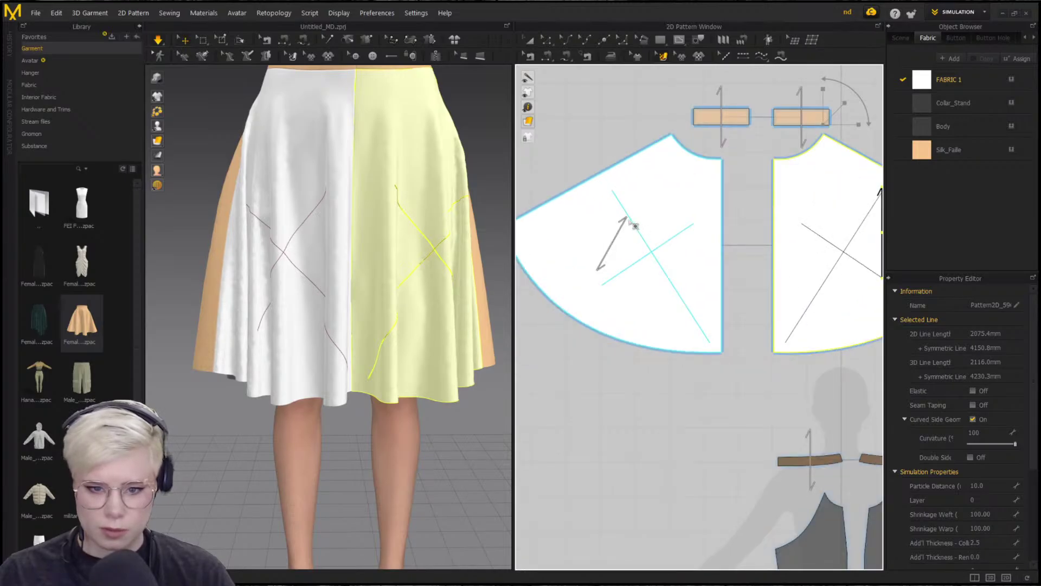
{"action": "left_click_drag", "start_coordinate": [634, 225], "coordinate": [665, 184]}
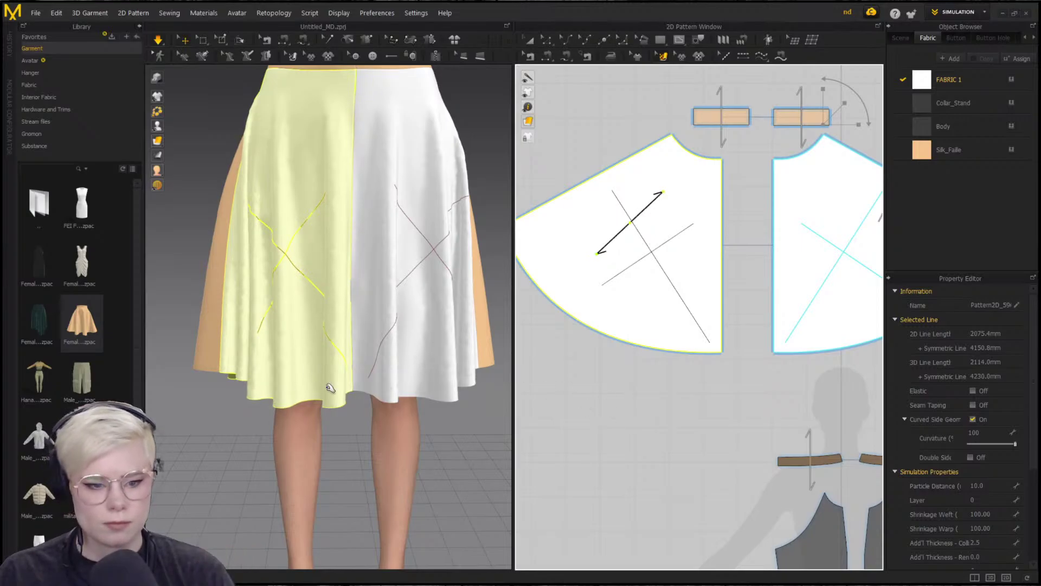
{"action": "right_click_drag", "start_coordinate": [302, 223], "coordinate": [317, 425]}
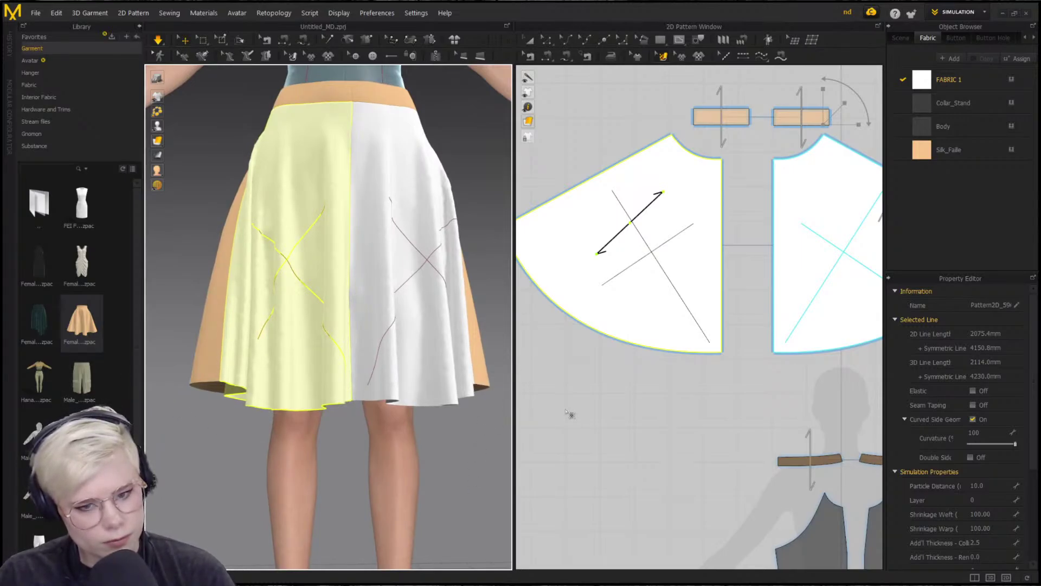
{"action": "scroll", "coordinate": [569, 414], "scroll_direction": "down", "scroll_amount": 5}
{"action": "left_click", "coordinate": [543, 357]}
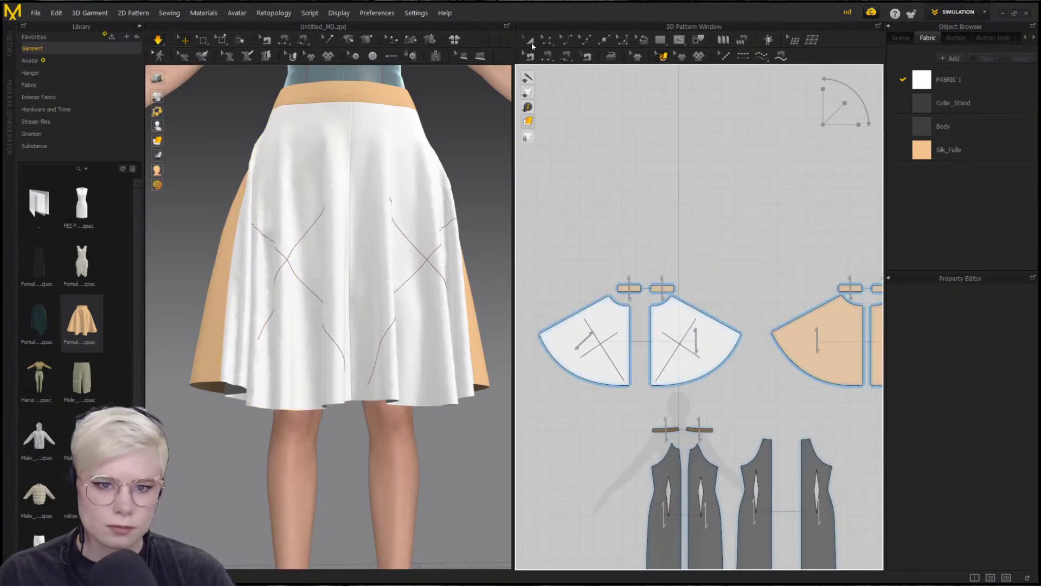
Merge the two white front skirt panels into one pattern along their centre-front edges
{"action": "right_click_drag", "start_coordinate": [326, 357], "coordinate": [319, 369]}
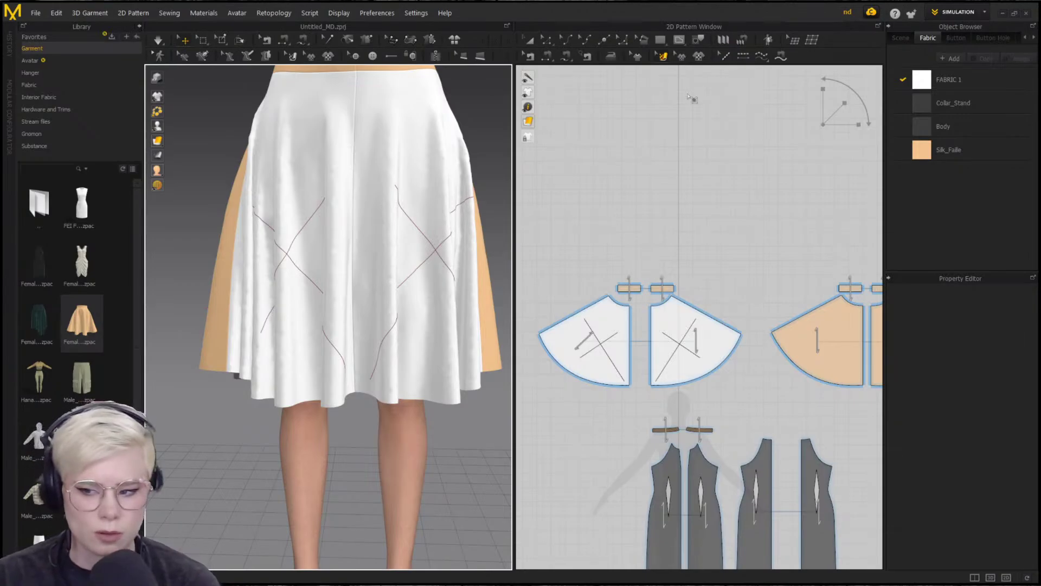
{"action": "left_click", "coordinate": [679, 39]}
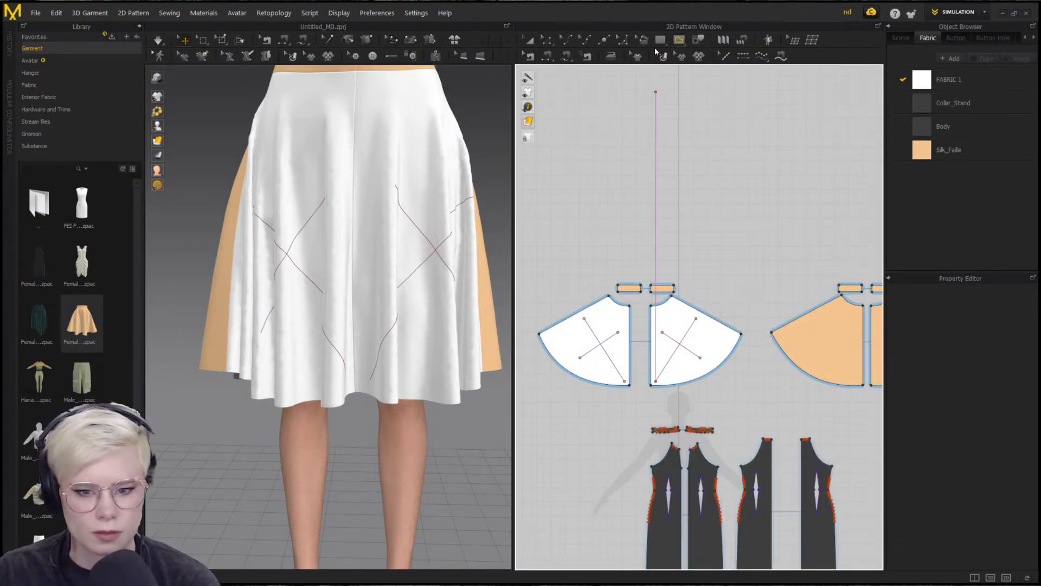
{"action": "scroll", "coordinate": [645, 328], "scroll_direction": "up", "scroll_amount": 3}
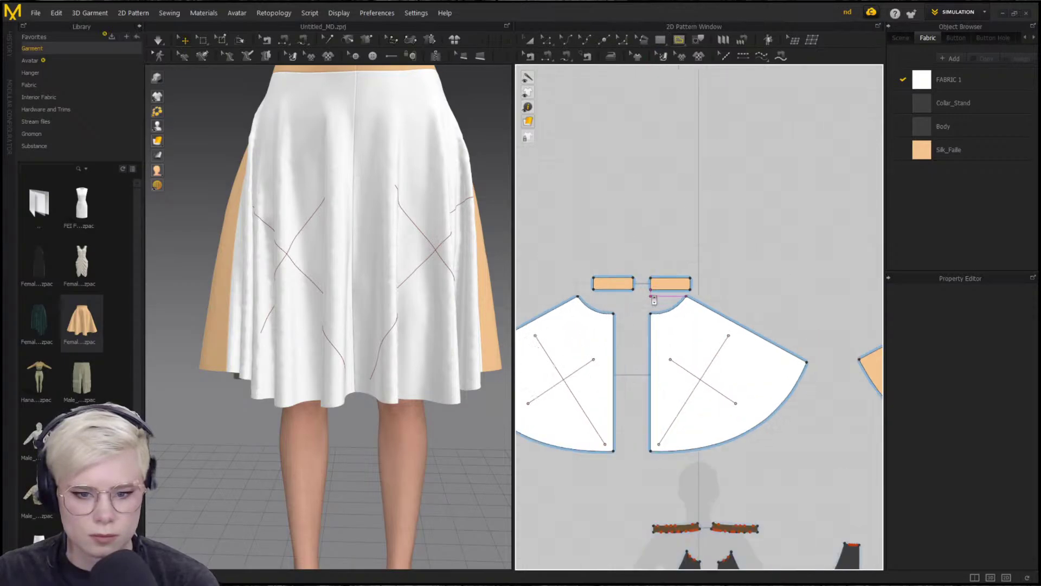
{"action": "key", "text": "z"}
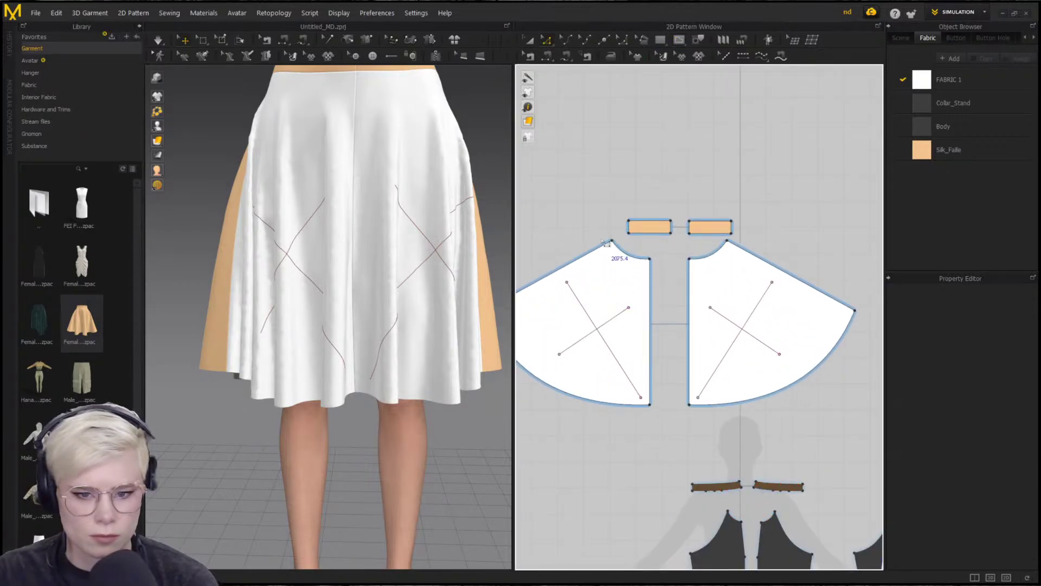
{"action": "left_click", "coordinate": [650, 306]}
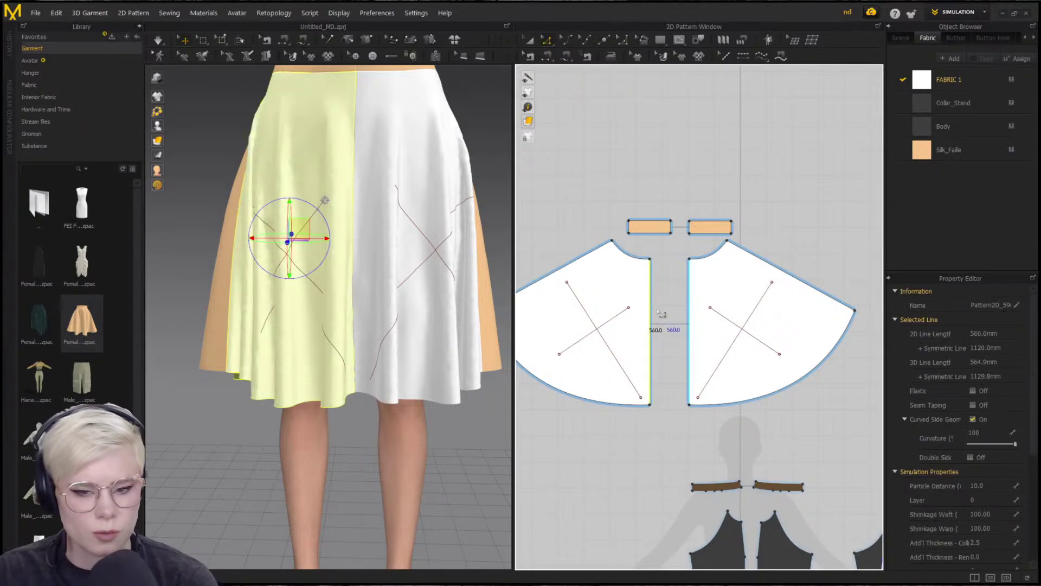
{"action": "right_click", "coordinate": [652, 311]}
{"action": "left_click", "coordinate": [715, 428]}
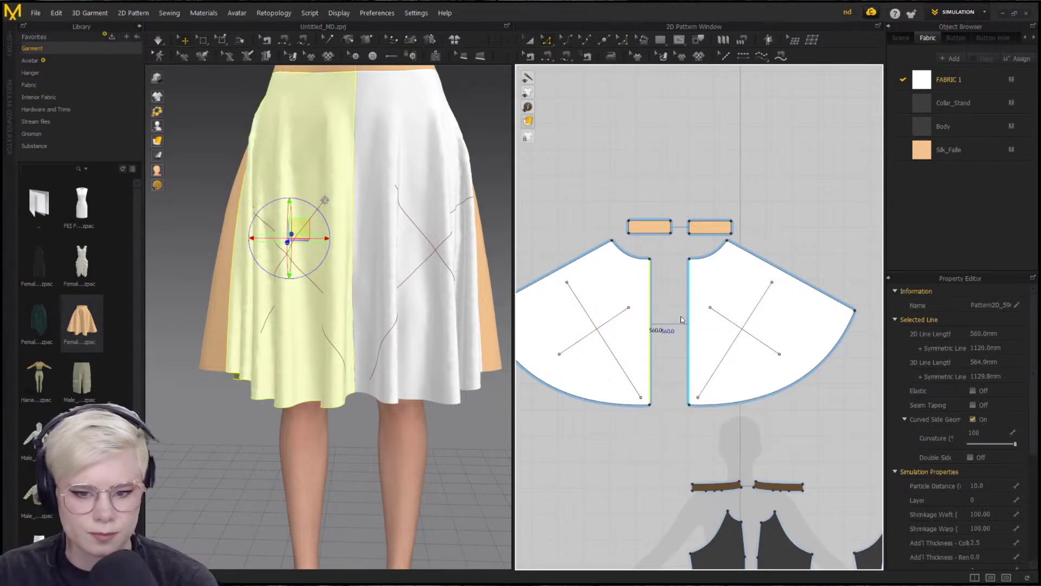
{"action": "left_click", "coordinate": [687, 320]}
Remove the linked editing from the merged front skirt pattern
{"action": "right_click", "coordinate": [663, 293]}
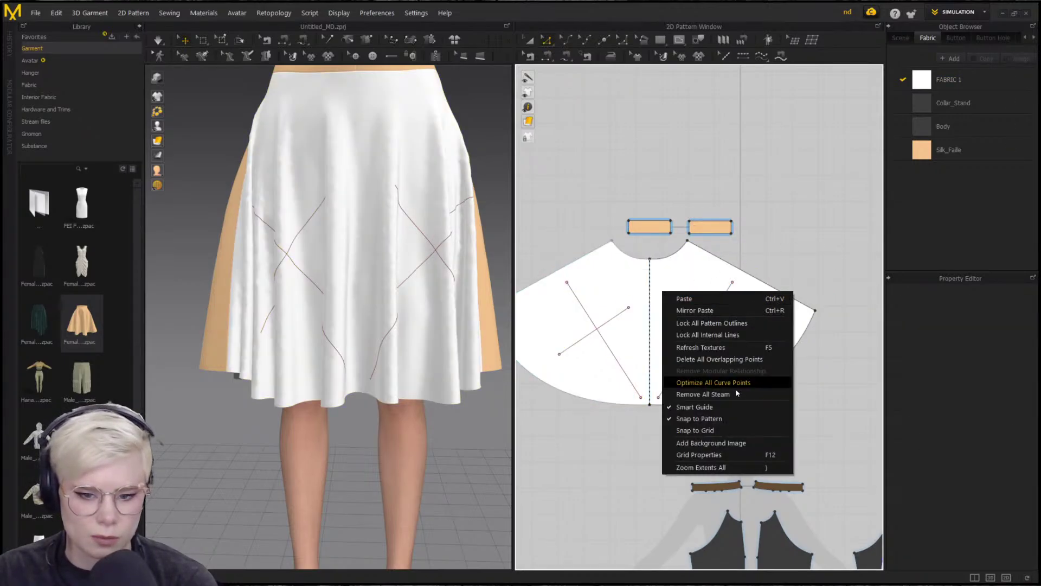
{"action": "left_click", "coordinate": [853, 276]}
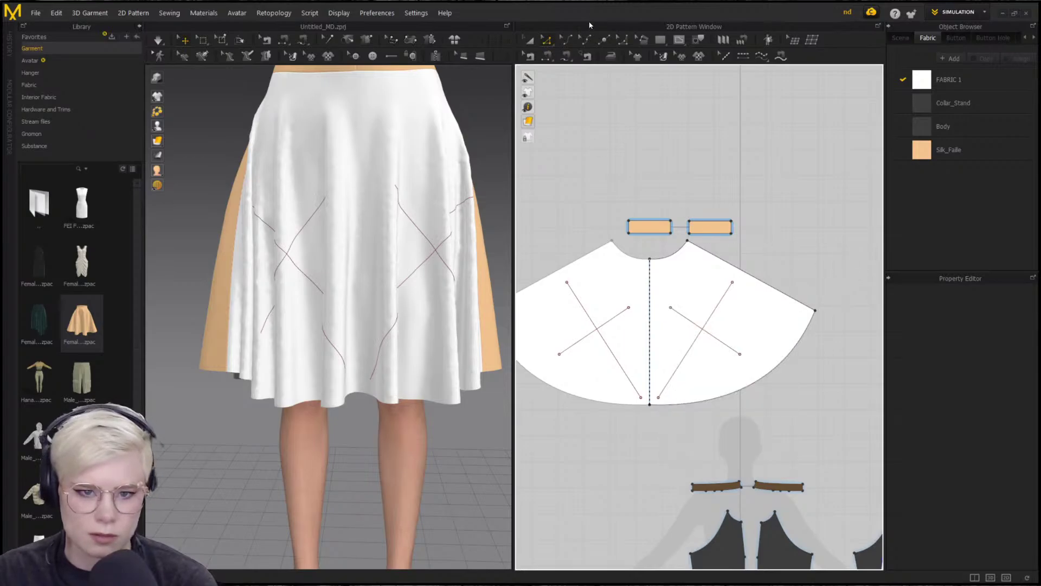
{"action": "left_click", "coordinate": [728, 272]}
{"action": "right_click", "coordinate": [727, 271]}
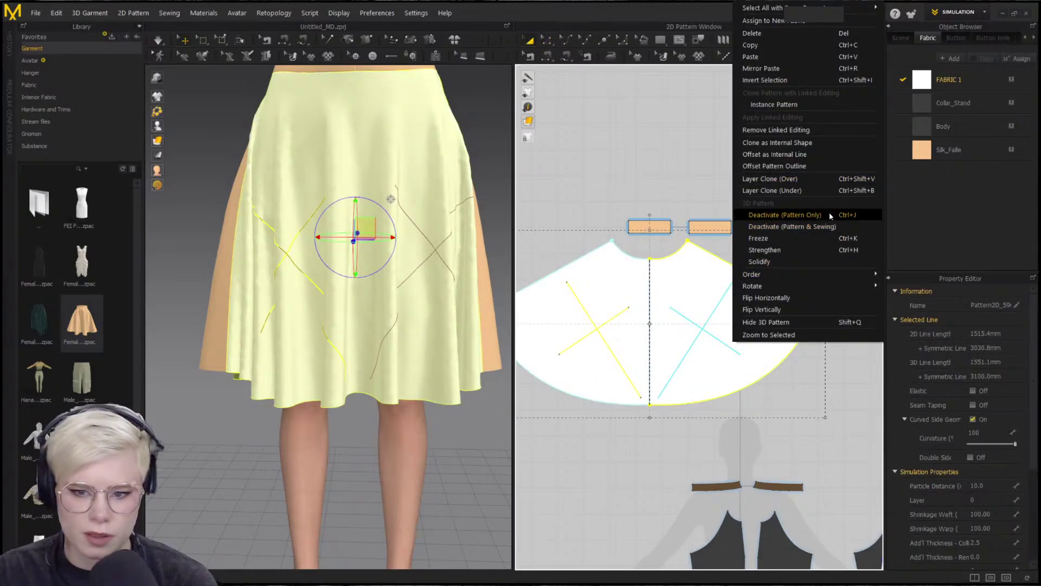
{"action": "left_click", "coordinate": [813, 130]}
{"action": "scroll", "coordinate": [779, 144], "scroll_direction": "up", "scroll_amount": 2}
{"action": "left_click", "coordinate": [779, 144]}
{"action": "middle_click_drag", "start_coordinate": [629, 257], "coordinate": [688, 240]}
{"action": "scroll", "coordinate": [698, 269], "scroll_direction": "up", "scroll_amount": 3}
{"action": "scroll", "coordinate": [705, 271], "scroll_direction": "down", "scroll_amount": 2}
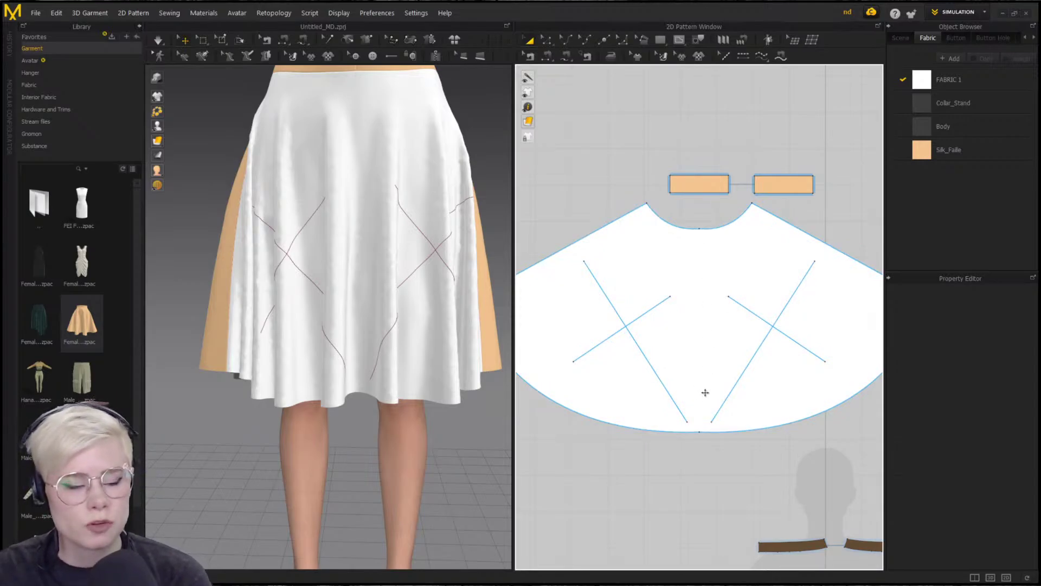
{"action": "left_click", "coordinate": [683, 43]}
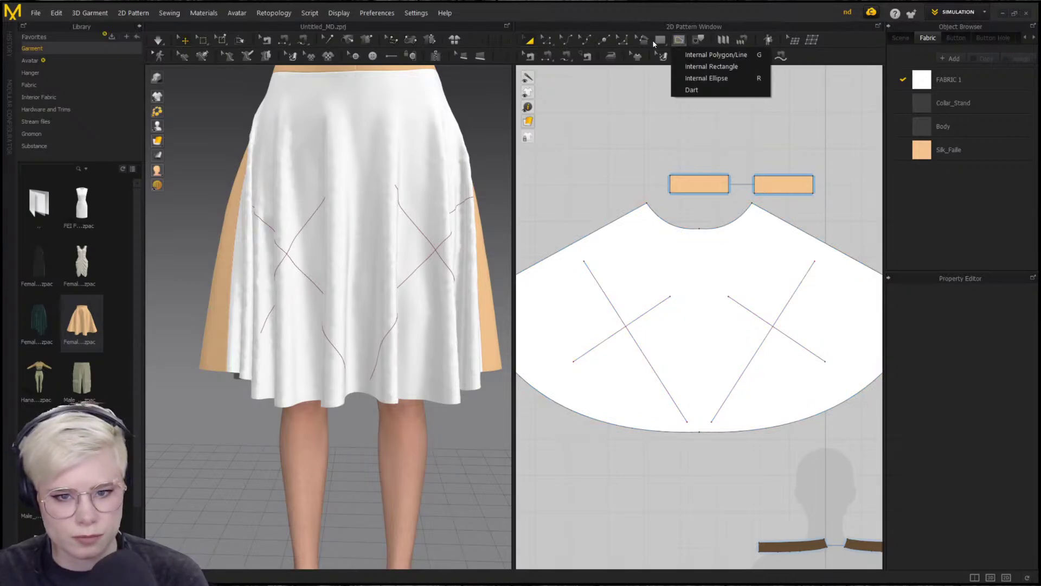
{"action": "left_click", "coordinate": [698, 39]}
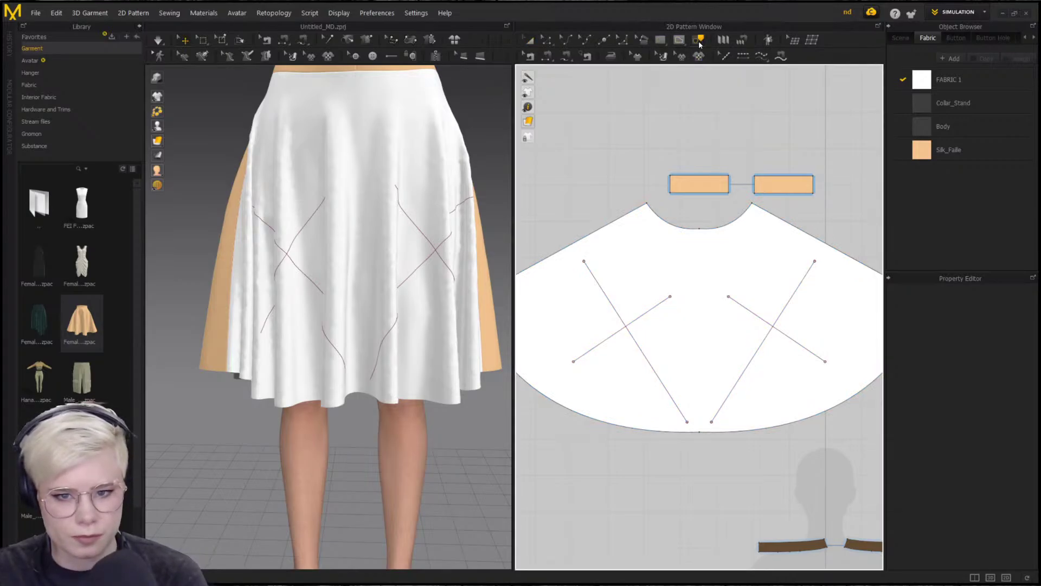
{"action": "left_click", "coordinate": [780, 324]}
{"action": "left_click", "coordinate": [698, 233]}
{"action": "left_click", "coordinate": [794, 297]}
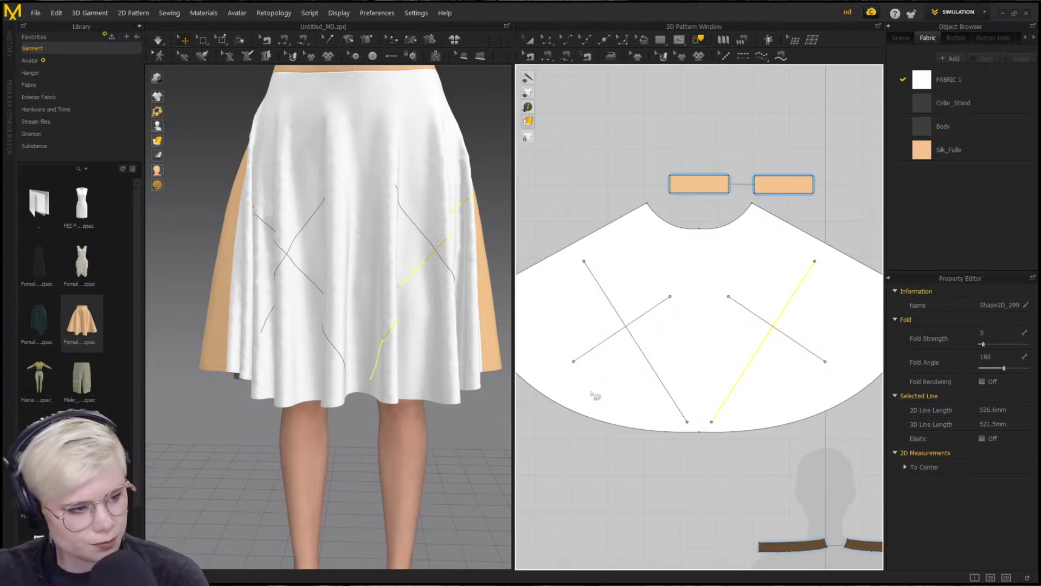
{"action": "scroll", "coordinate": [696, 400], "scroll_direction": "down", "scroll_amount": 3}
{"action": "middle_click_drag", "start_coordinate": [694, 400], "coordinate": [701, 397]}
{"action": "scroll", "coordinate": [701, 397], "scroll_direction": "up", "scroll_amount": 2}
Replace the merged front panel's hem with one smooth curve, using a reference line between the two hem corners bowed down to the old hem
{"action": "left_click", "coordinate": [622, 42]}
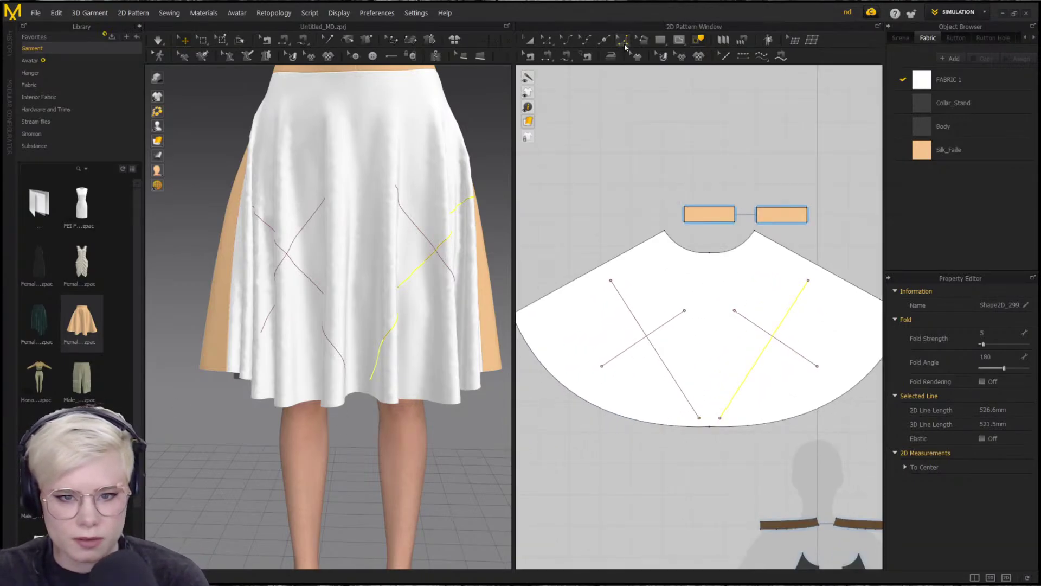
{"action": "scroll", "coordinate": [784, 346], "scroll_direction": "down", "scroll_amount": 5}
{"action": "scroll", "coordinate": [784, 346], "scroll_direction": "up", "scroll_amount": 1}
{"action": "left_click", "coordinate": [852, 328]}
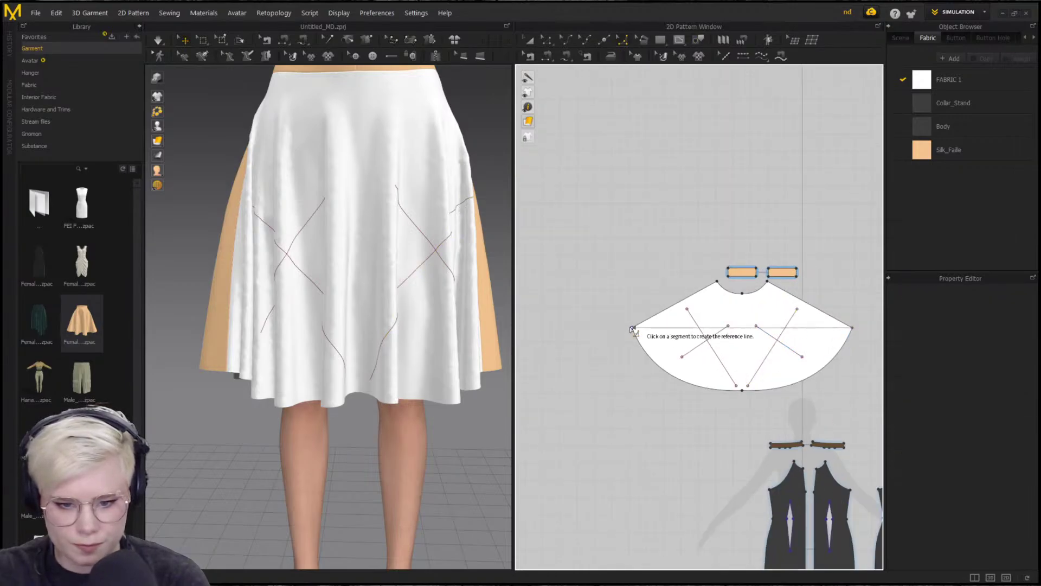
{"action": "left_click", "coordinate": [632, 328]}
{"action": "left_click", "coordinate": [681, 379]}
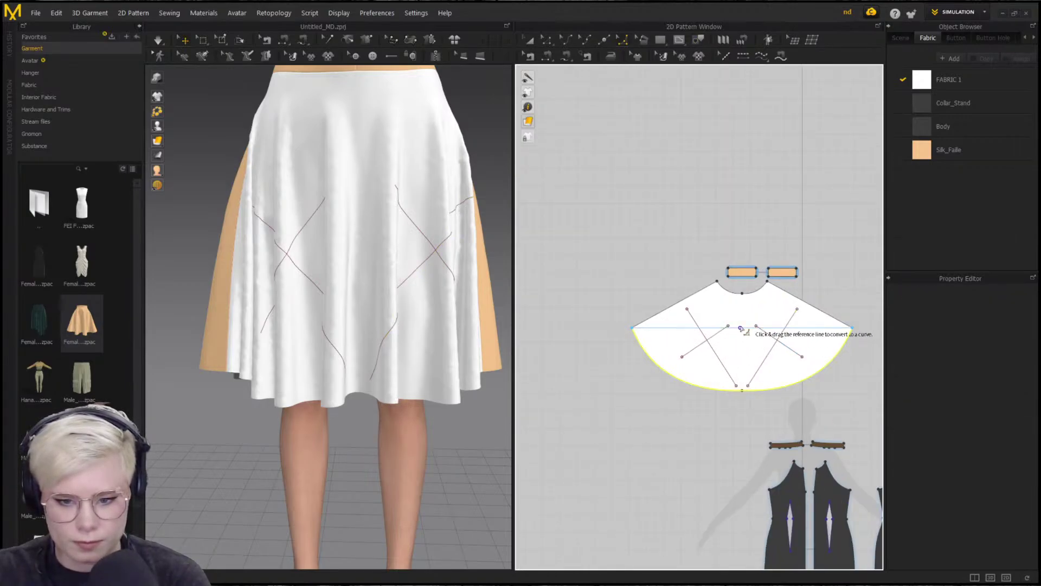
{"action": "left_click_drag", "start_coordinate": [739, 327], "coordinate": [743, 392]}
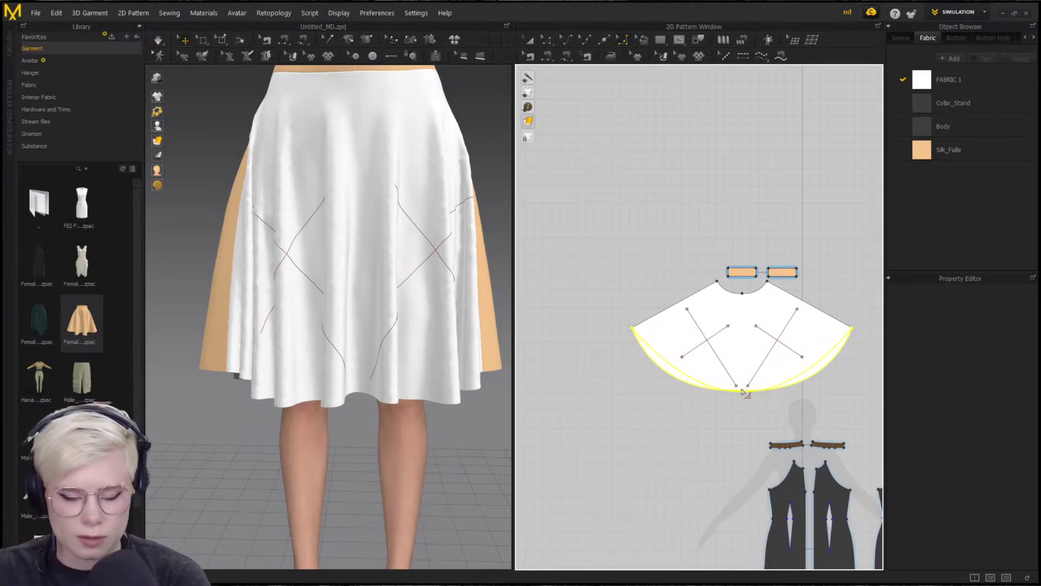
{"action": "left_click_drag", "start_coordinate": [743, 392], "coordinate": [743, 393]}
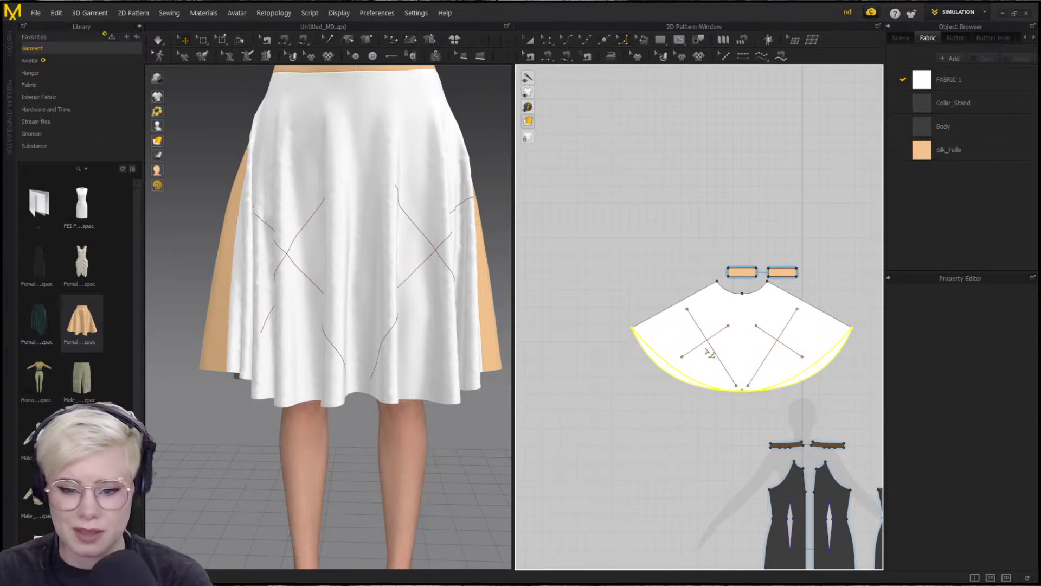
{"action": "left_click", "coordinate": [849, 338]}
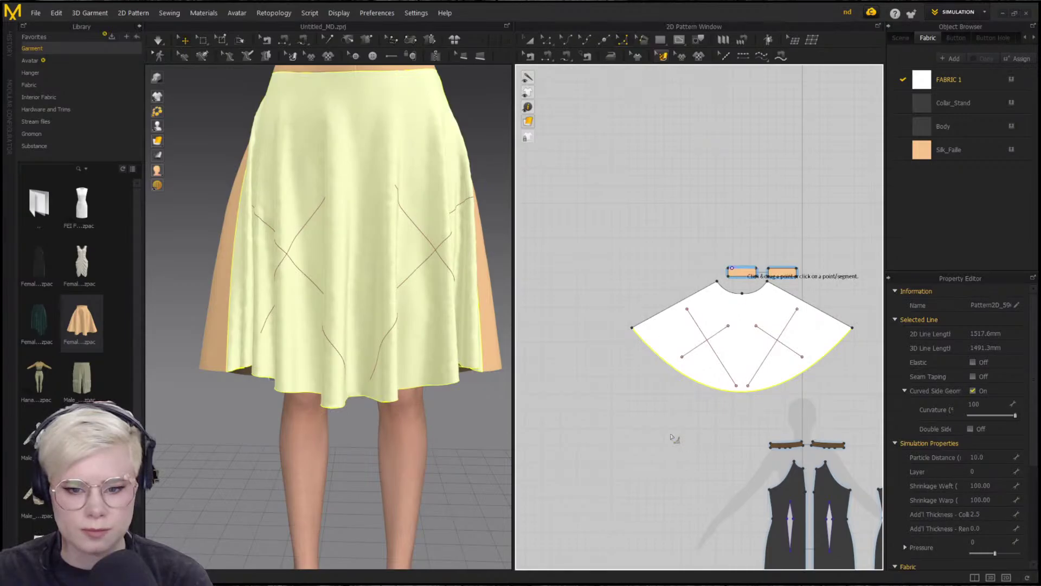
Add a curve point near each end of the front panel's hem and pull them outward to round the hem curve
{"action": "left_click", "coordinate": [583, 40]}
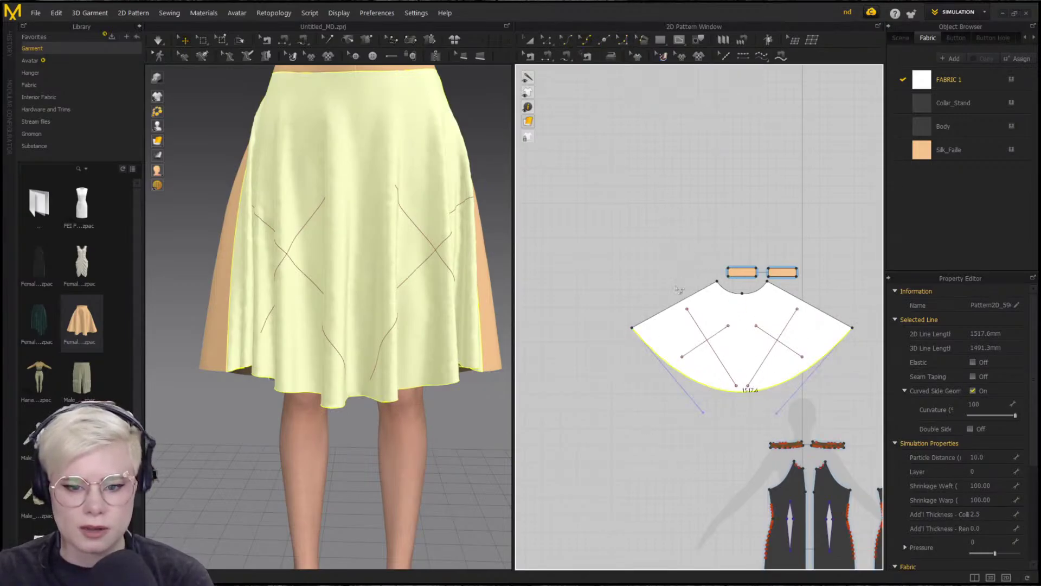
{"action": "left_click", "coordinate": [668, 365]}
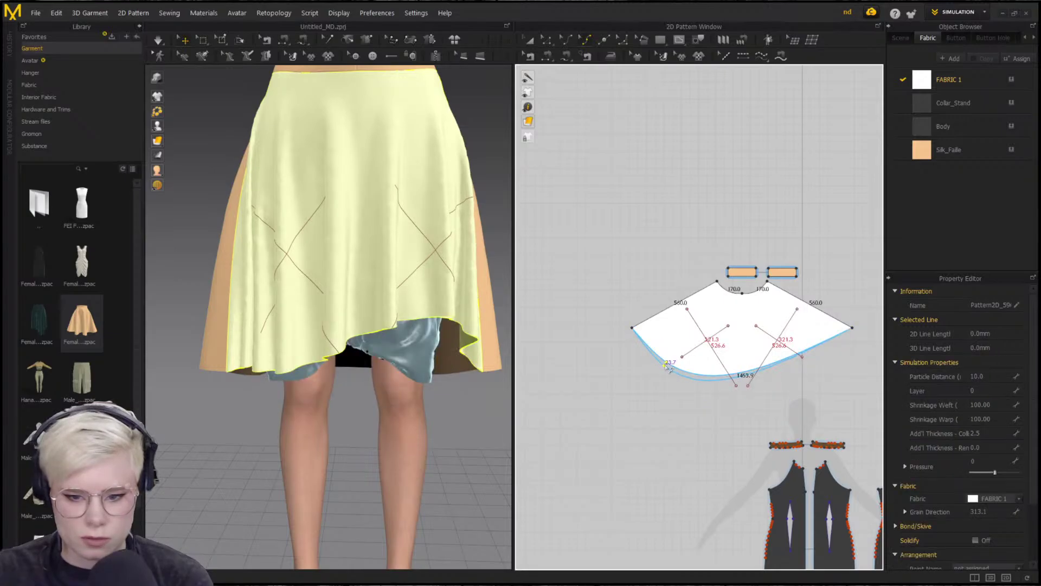
{"action": "left_click", "coordinate": [808, 359]}
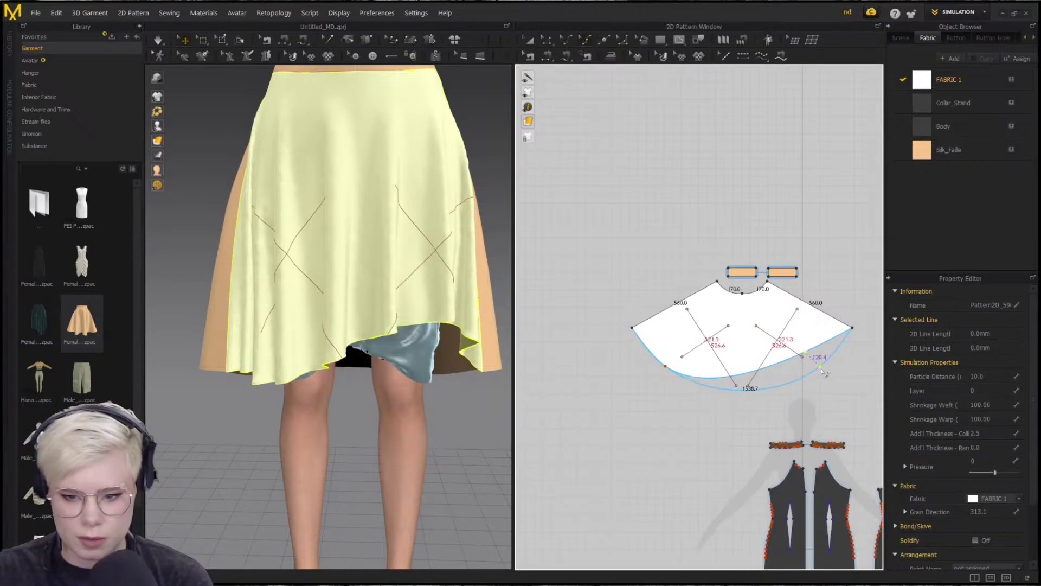
{"action": "left_click_drag", "start_coordinate": [825, 371], "coordinate": [843, 359]}
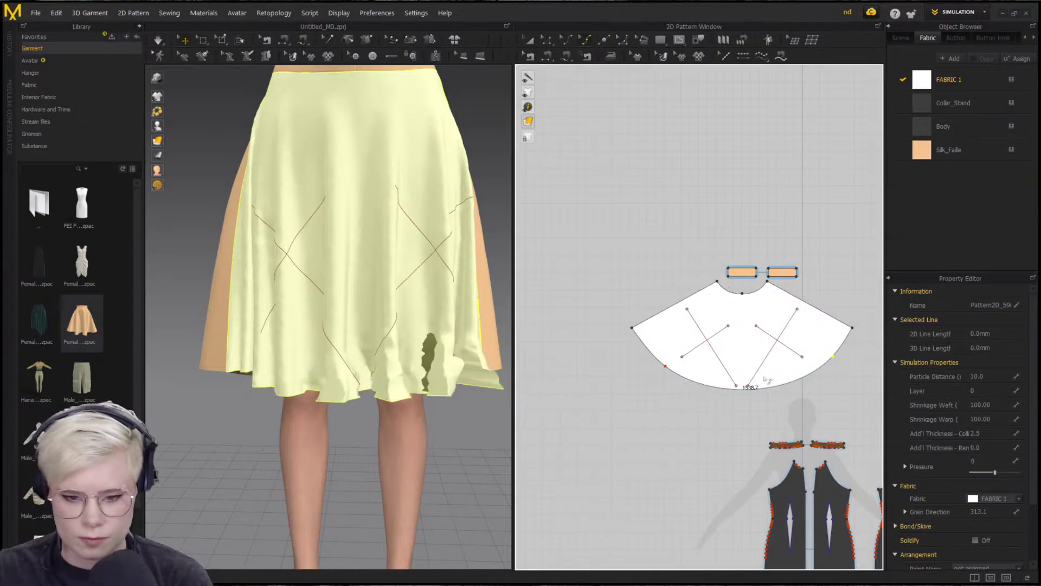
Draw a square pattern of about 82 mm beside the front skirt panel's right hem corner
{"action": "scroll", "coordinate": [843, 360], "scroll_direction": "up", "scroll_amount": 5}
{"action": "middle_click_drag", "start_coordinate": [843, 360], "coordinate": [708, 390]}
{"action": "scroll", "coordinate": [759, 374], "scroll_direction": "up", "scroll_amount": 5}
{"action": "middle_click_drag", "start_coordinate": [854, 263], "coordinate": [720, 384]}
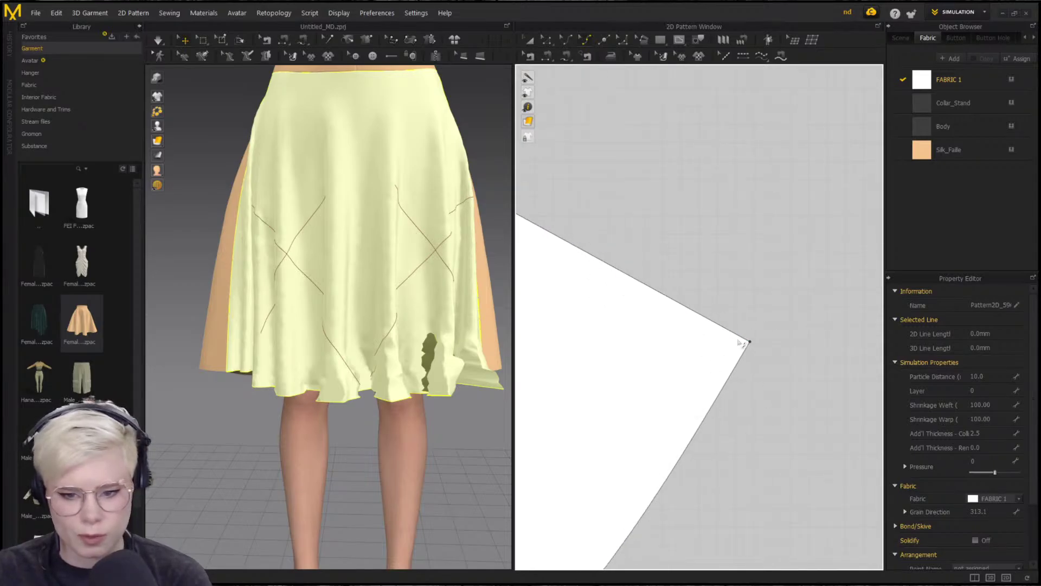
{"action": "left_click", "coordinate": [660, 39]}
{"action": "left_click_drag", "start_coordinate": [727, 256], "coordinate": [764, 295]}
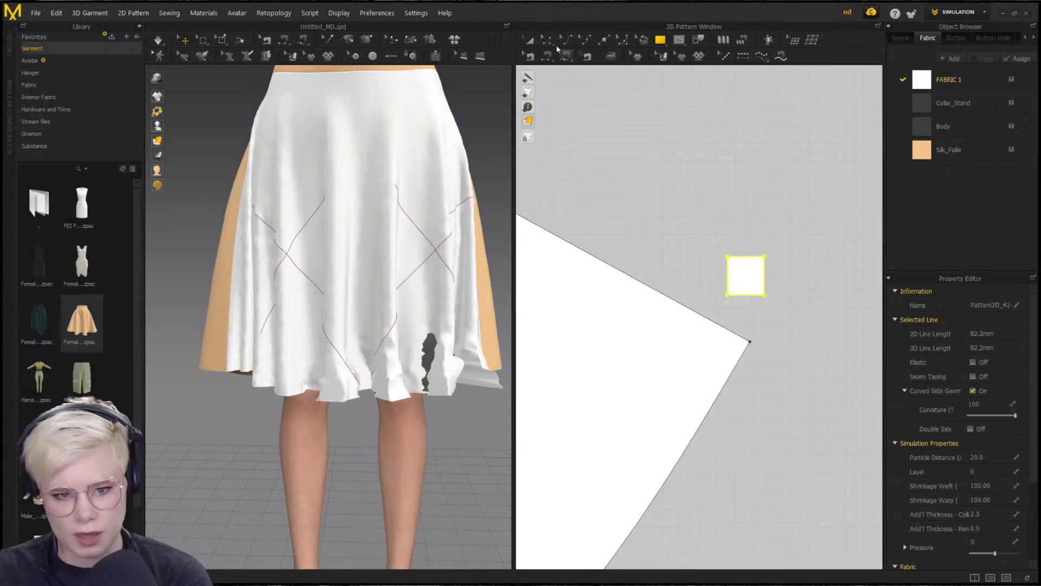
Rotate the square so its lower edge runs parallel to the front skirt panel's right side seam
{"action": "key", "text": "a"}
{"action": "left_click", "coordinate": [743, 276]}
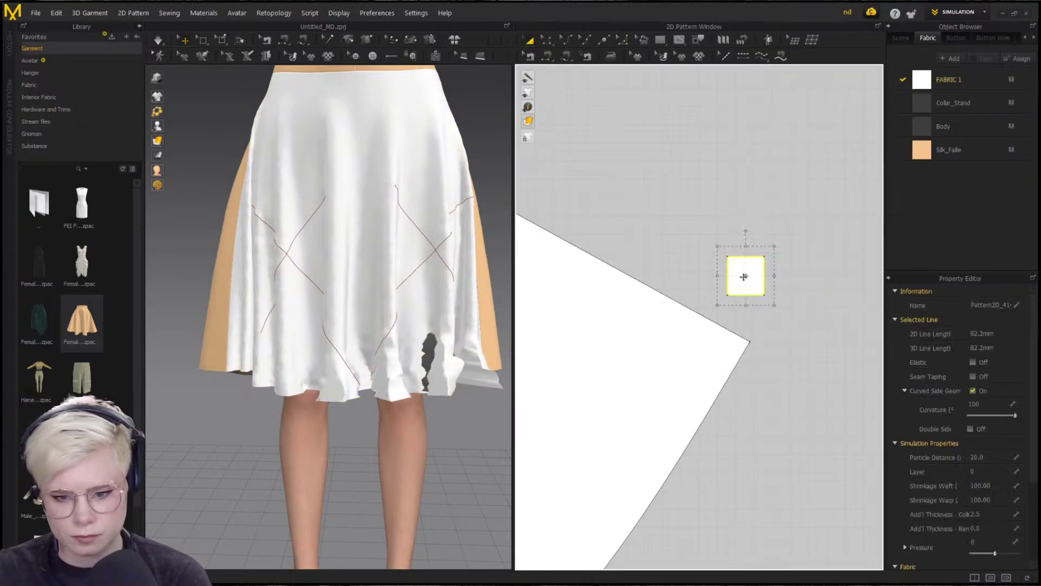
{"action": "right_click", "coordinate": [743, 276]}
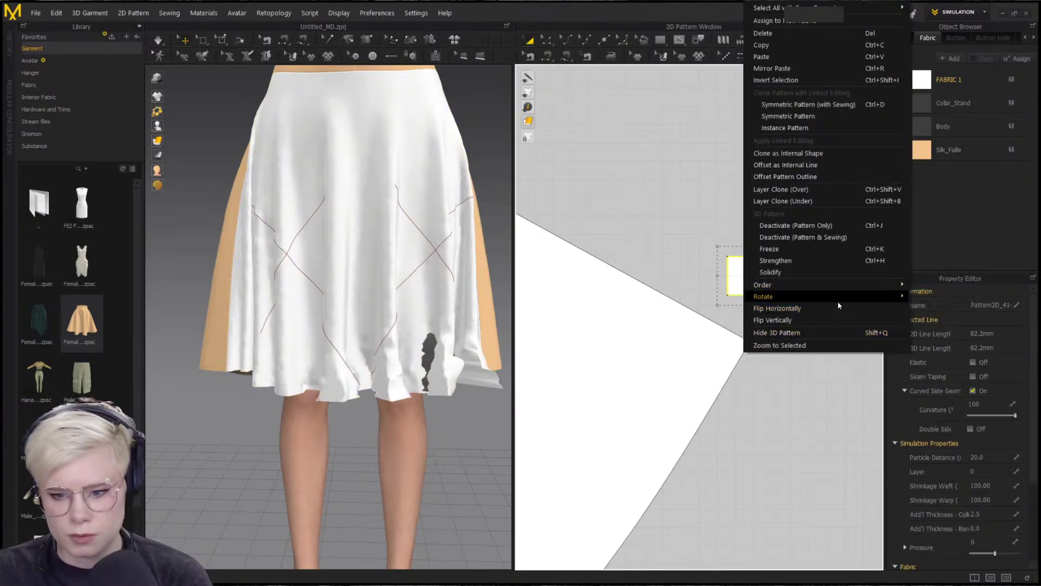
{"action": "mouse_move", "coordinate": [900, 297]}
{"action": "left_click", "coordinate": [961, 367]}
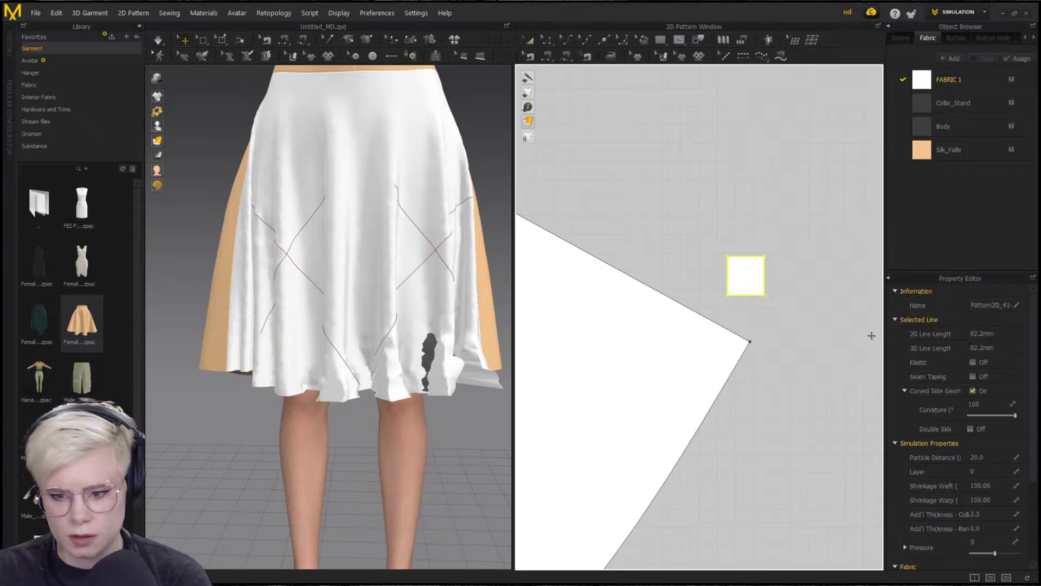
{"action": "left_click", "coordinate": [721, 325]}
{"action": "left_click", "coordinate": [745, 296]}
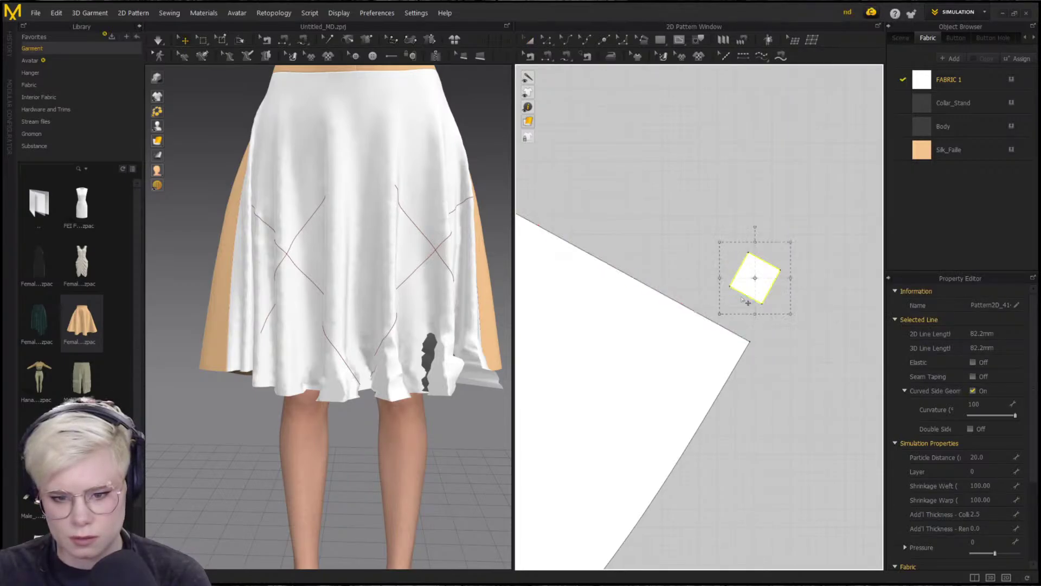
Place the square inside the skirt panel's right hem corner and fine-tune its rotation to check the corner for a right angle
{"action": "left_click", "coordinate": [529, 40]}
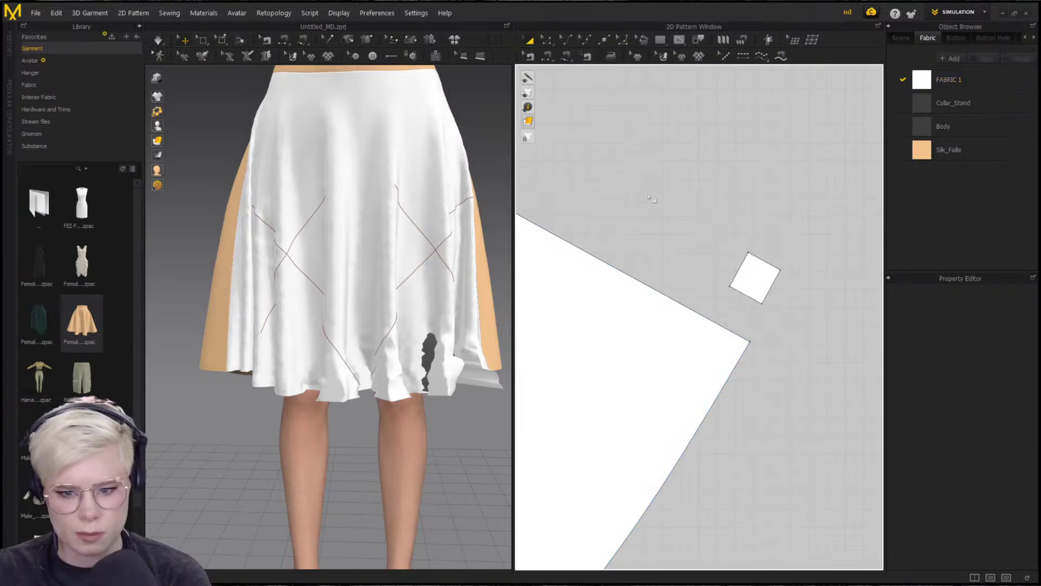
{"action": "left_click_drag", "start_coordinate": [754, 278], "coordinate": [725, 357]}
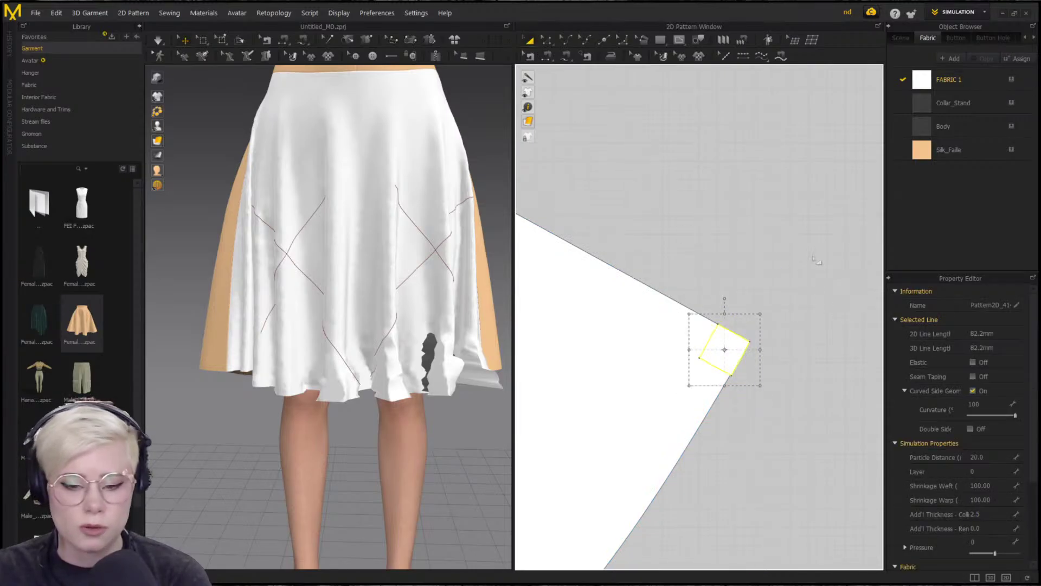
{"action": "scroll", "coordinate": [721, 311], "scroll_direction": "up", "scroll_amount": 2}
{"action": "left_click_drag", "start_coordinate": [731, 314], "coordinate": [736, 313]}
{"action": "left_click", "coordinate": [788, 284]}
{"action": "left_click", "coordinate": [737, 348]}
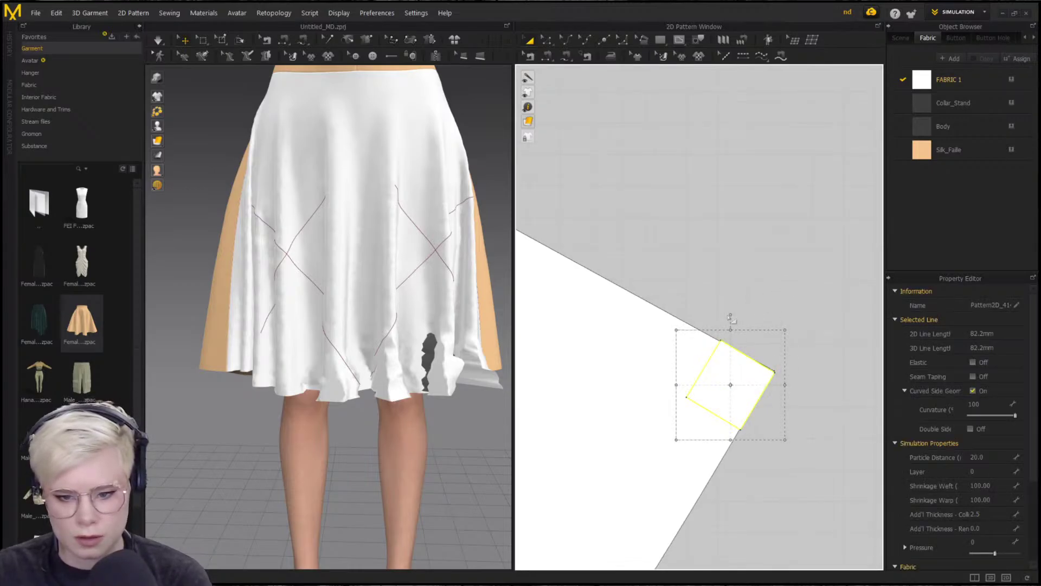
{"action": "left_click_drag", "start_coordinate": [731, 315], "coordinate": [728, 315]}
{"action": "left_click", "coordinate": [779, 341]}
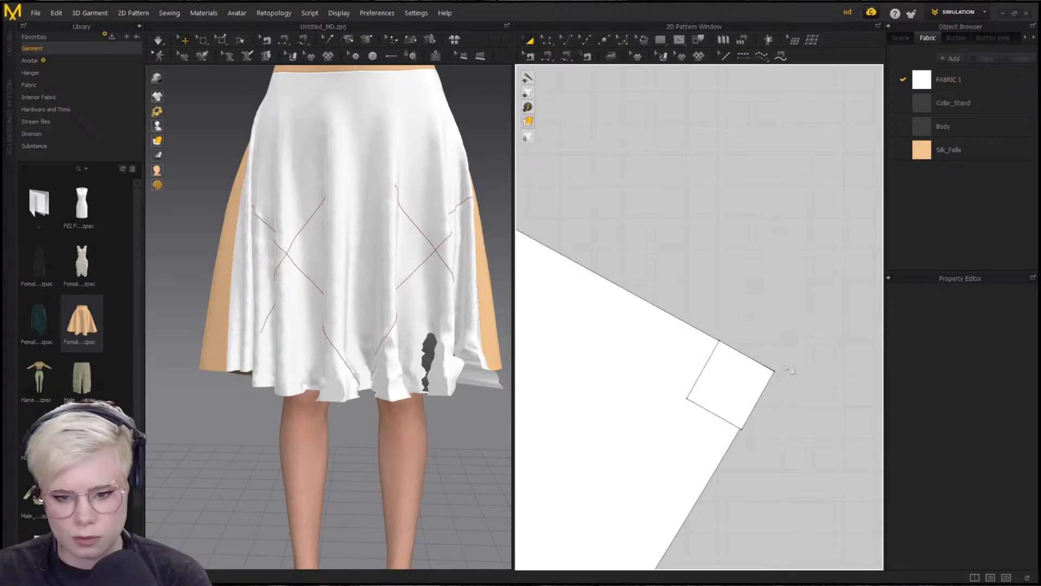
Move the helper square off the skirt panel's hem corner and delete it
{"action": "left_click_drag", "start_coordinate": [743, 399], "coordinate": [727, 265]}
{"action": "left_click", "coordinate": [750, 501]}
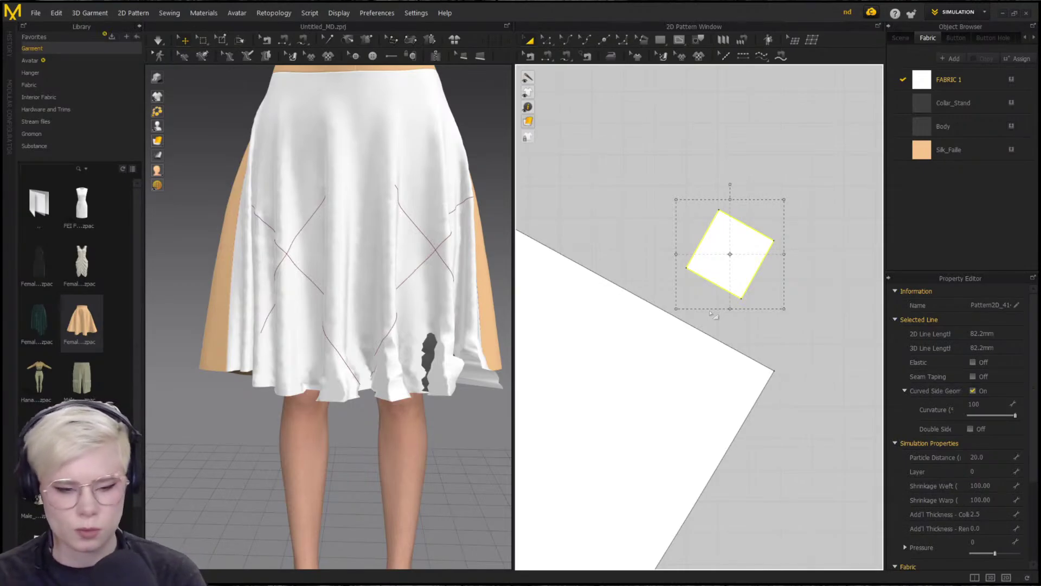
{"action": "key", "text": "Delete"}
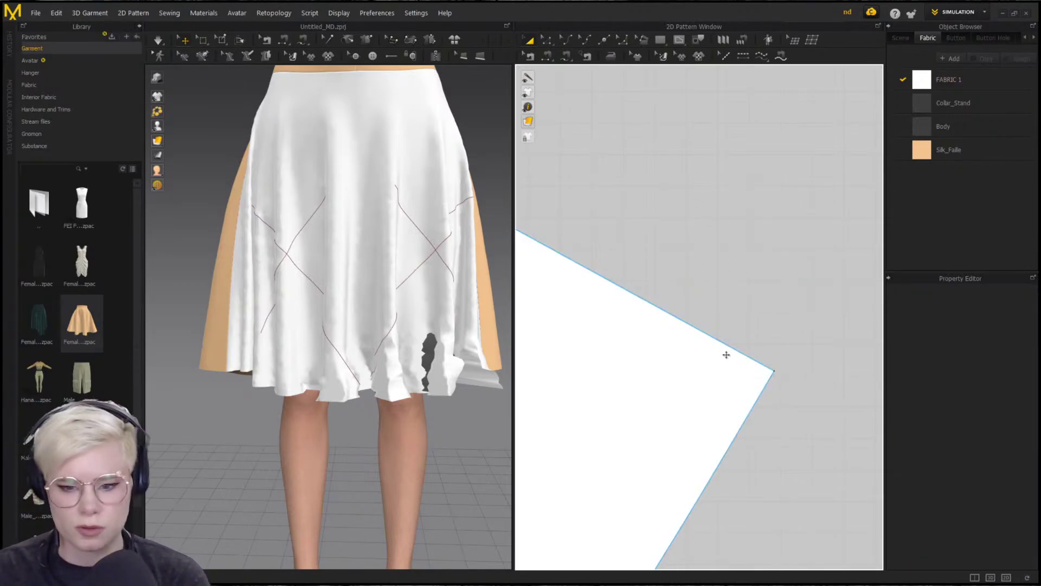
Examine the whole front skirt panel and the halterneck dress pattern pieces below it alongside the draped garment
{"action": "scroll", "coordinate": [731, 380], "scroll_direction": "down", "scroll_amount": 10}
{"action": "middle_click_drag", "start_coordinate": [732, 379], "coordinate": [838, 405]}
{"action": "scroll", "coordinate": [234, 238], "scroll_direction": "down", "scroll_amount": 3}
{"action": "right_click_drag", "start_coordinate": [201, 233], "coordinate": [427, 247]}
{"action": "middle_click_drag", "start_coordinate": [427, 247], "coordinate": [255, 233]}
{"action": "right_click_drag", "start_coordinate": [255, 233], "coordinate": [370, 310]}
{"action": "scroll", "coordinate": [369, 310], "scroll_direction": "up", "scroll_amount": 3}
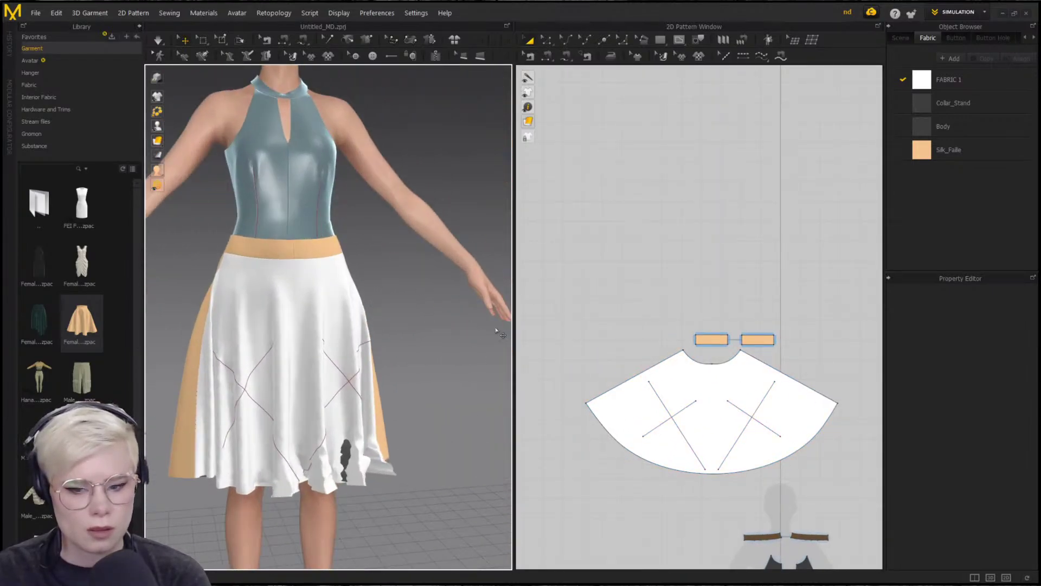
{"action": "scroll", "coordinate": [613, 172], "scroll_direction": "down", "scroll_amount": 7}
{"action": "middle_click_drag", "start_coordinate": [613, 172], "coordinate": [727, 219]}
{"action": "scroll", "coordinate": [799, 295], "scroll_direction": "up", "scroll_amount": 6}
{"action": "scroll", "coordinate": [600, 290], "scroll_direction": "up", "scroll_amount": 3}
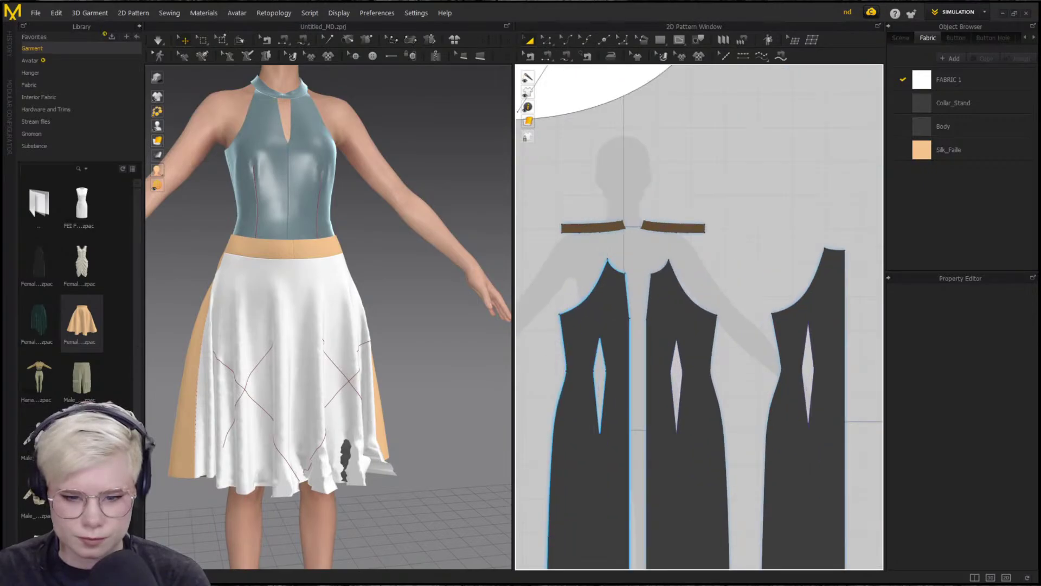
{"action": "scroll", "coordinate": [705, 375], "scroll_direction": "down", "scroll_amount": 5}
Inspect how the skirt layers over the halterneck dress on the avatar, from the side, at the waist and full length
{"action": "right_click_drag", "start_coordinate": [355, 291], "coordinate": [306, 157]}
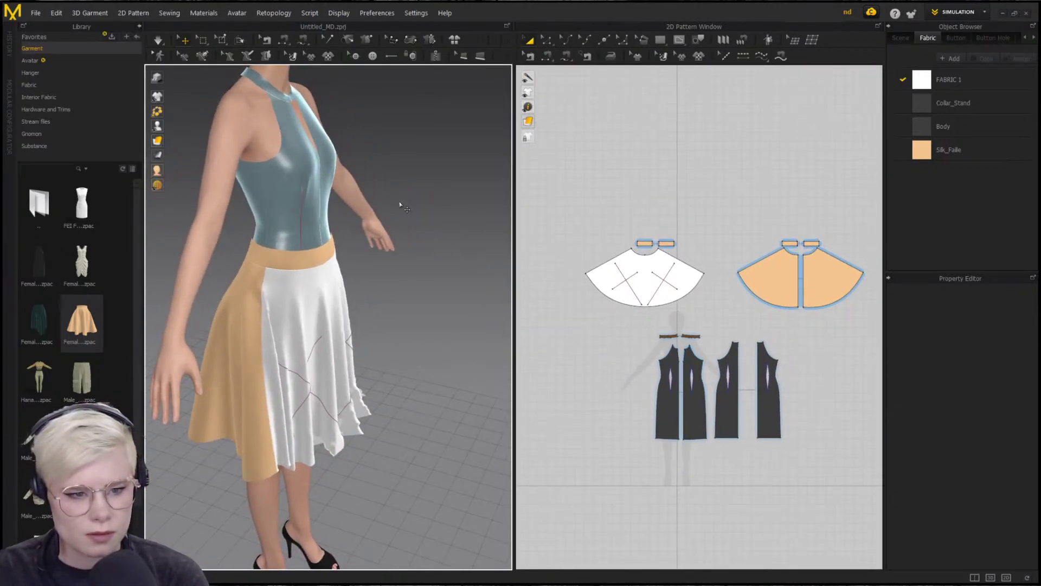
{"action": "scroll", "coordinate": [304, 202], "scroll_direction": "up", "scroll_amount": 3}
{"action": "middle_click_drag", "start_coordinate": [304, 202], "coordinate": [372, 272]}
{"action": "right_click_drag", "start_coordinate": [372, 272], "coordinate": [278, 226]}
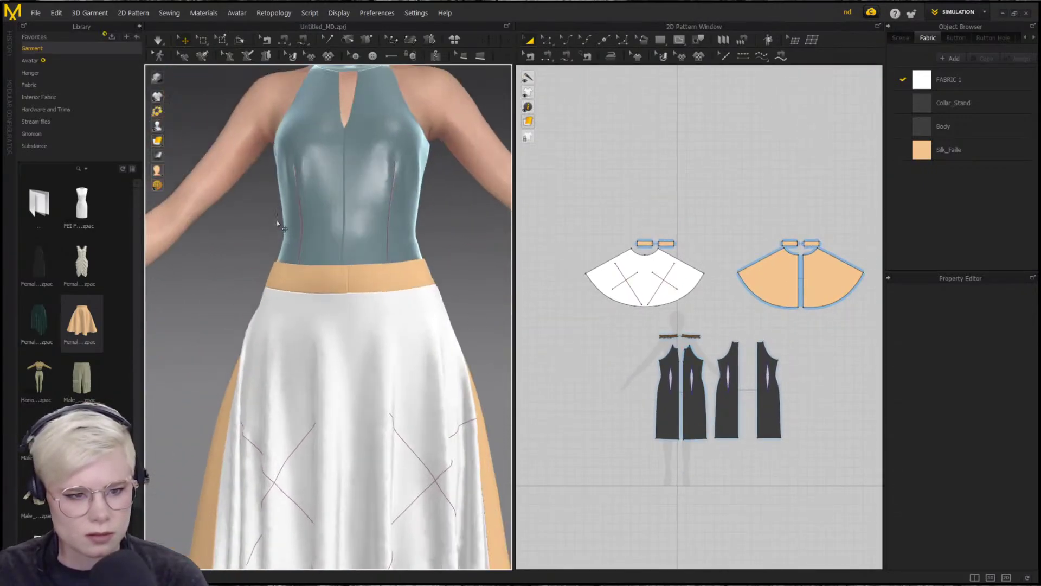
{"action": "middle_click_drag", "start_coordinate": [279, 226], "coordinate": [336, 306]}
{"action": "scroll", "coordinate": [335, 306], "scroll_direction": "down", "scroll_amount": 1}
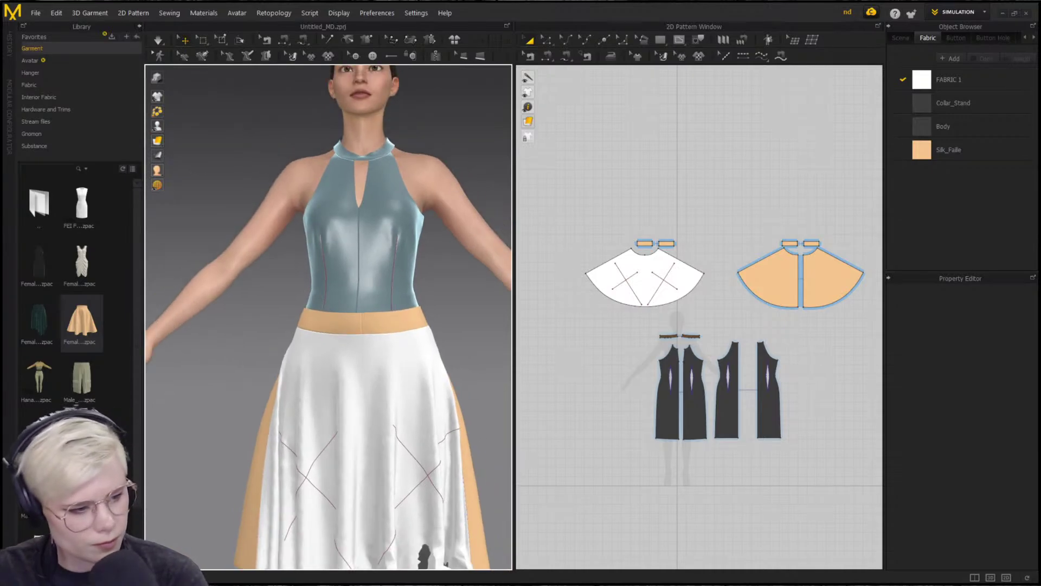
{"action": "scroll", "coordinate": [818, 320], "scroll_direction": "down", "scroll_amount": 2}
{"action": "scroll", "coordinate": [350, 347], "scroll_direction": "down", "scroll_amount": 3}
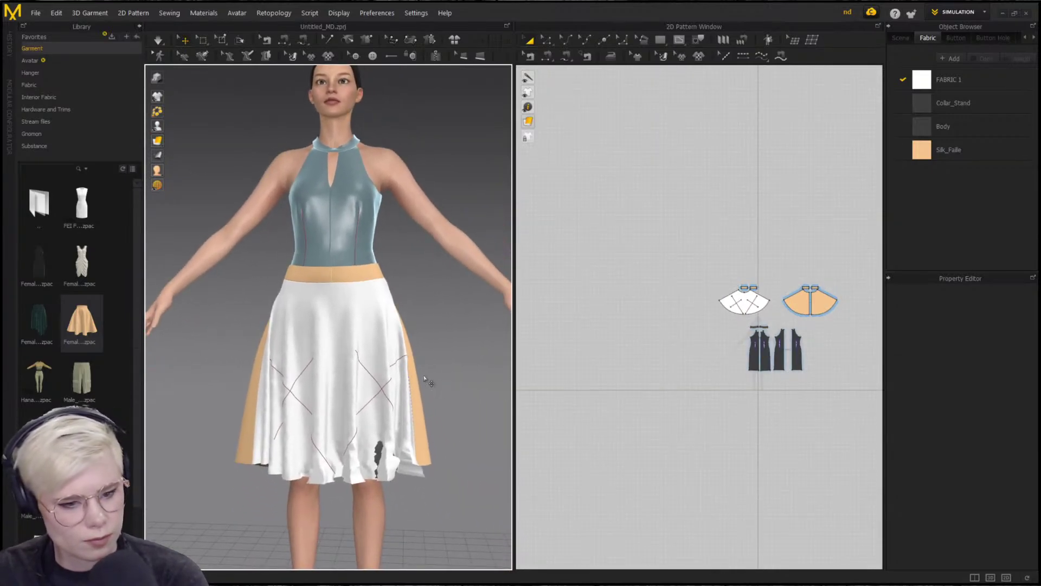
{"action": "scroll", "coordinate": [388, 394], "scroll_direction": "down", "scroll_amount": 3}
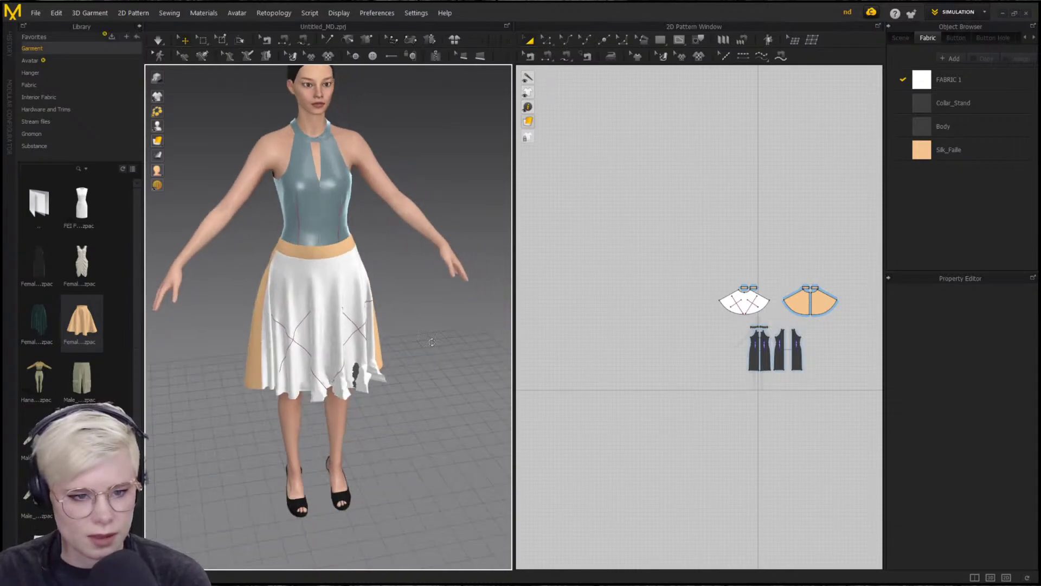